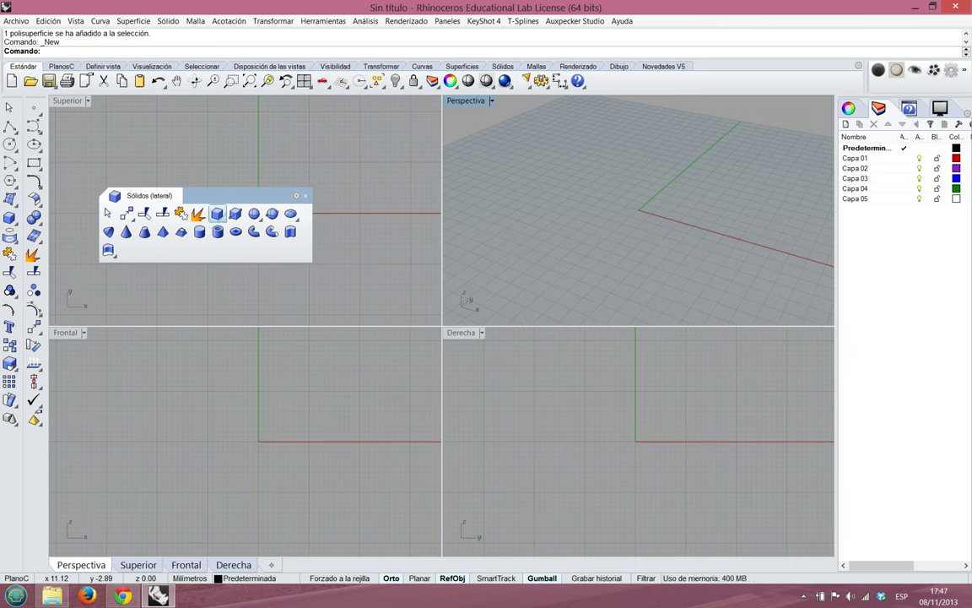
Draw a box by three points and height around the origin in the Perspectiva viewport
{"action": "left_click", "coordinate": [217, 213]}
{"action": "left_click_drag", "start_coordinate": [245, 225], "coordinate": [282, 149]}
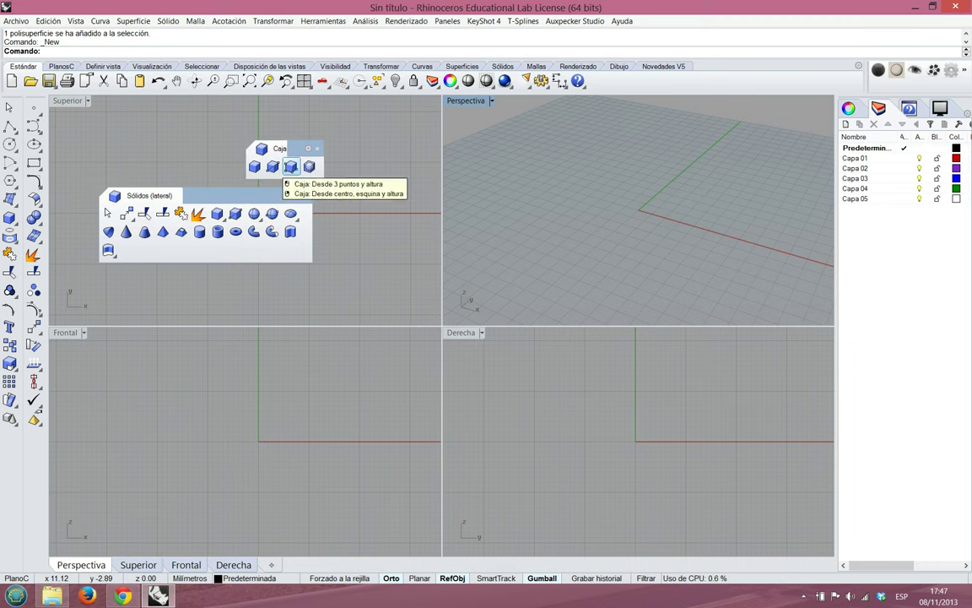
{"action": "left_click", "coordinate": [291, 166]}
{"action": "left_click", "coordinate": [612, 226]}
{"action": "left_click", "coordinate": [685, 251]}
{"action": "left_click", "coordinate": [743, 184]}
{"action": "left_click", "coordinate": [749, 130]}
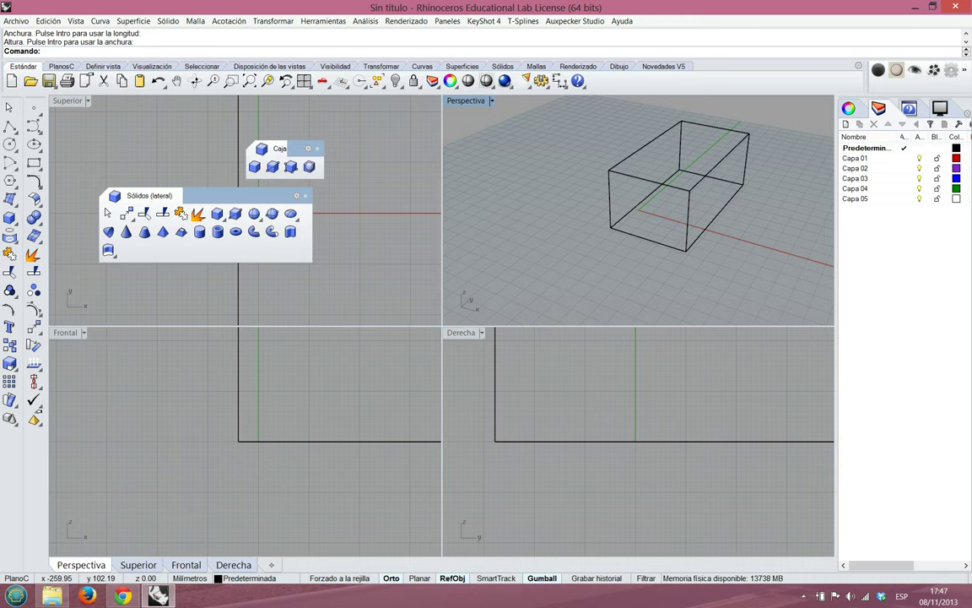
Examine the box in the maximized Perspectiva view and, fitted to extents, in the Superior, Frontal and Derecha views
{"action": "double_click", "coordinate": [465, 101]}
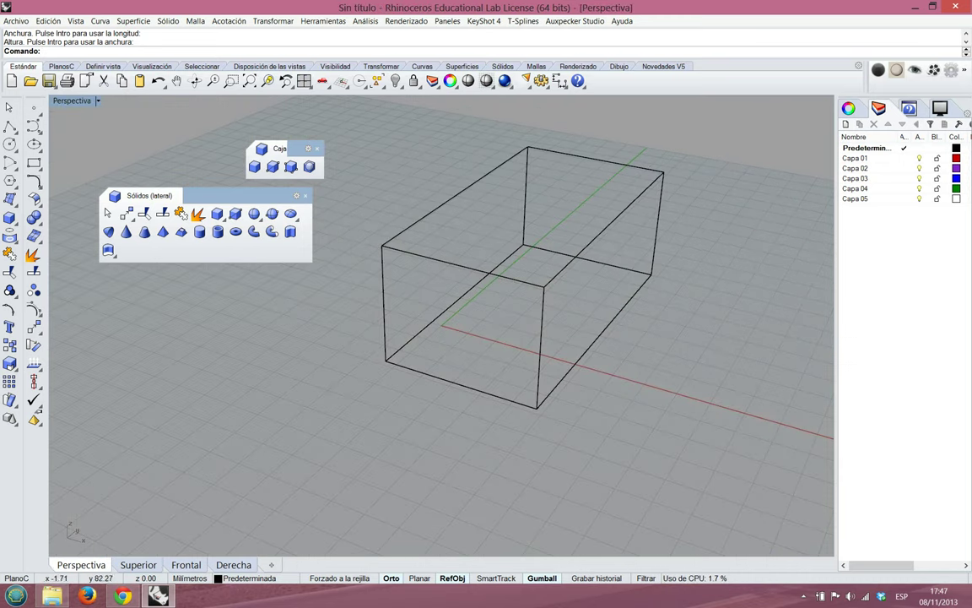
{"action": "scroll", "coordinate": [645, 142], "scroll_direction": "up", "scroll_amount": 4}
{"action": "scroll", "coordinate": [645, 141], "scroll_direction": "down", "scroll_amount": 2}
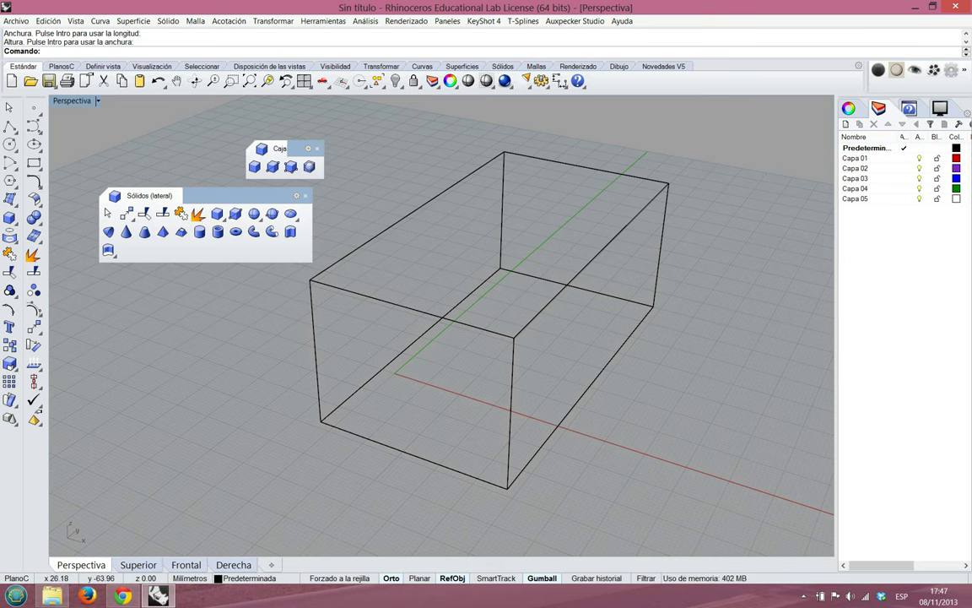
{"action": "left_click", "coordinate": [139, 565]}
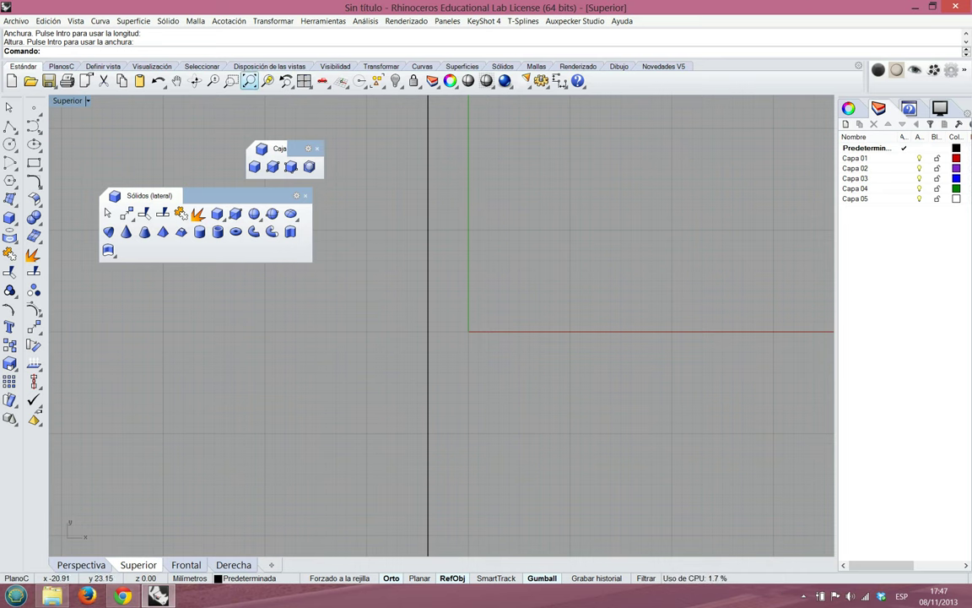
{"action": "left_click", "coordinate": [249, 81]}
{"action": "key", "text": "ctrl+F2"}
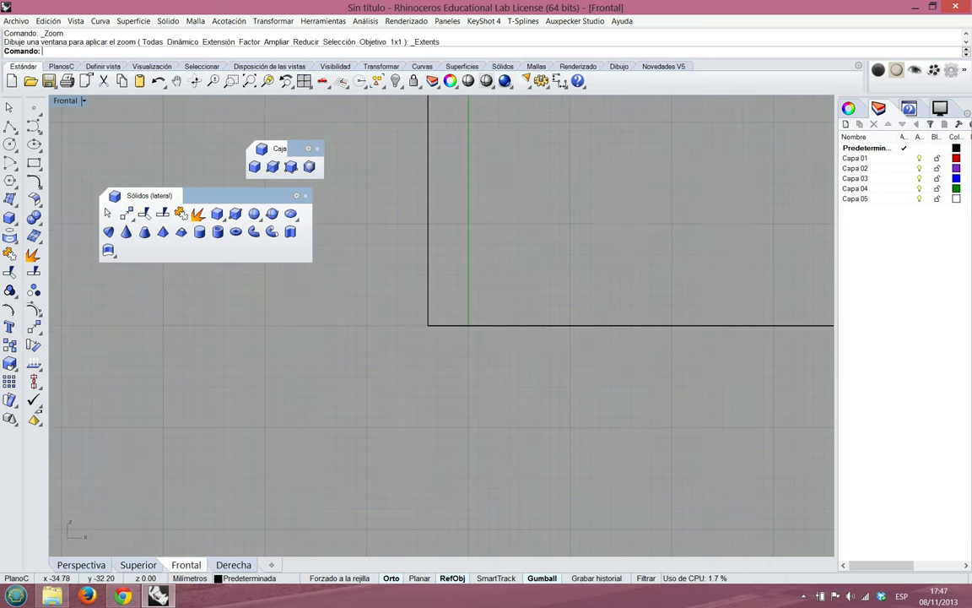
{"action": "left_click", "coordinate": [250, 81]}
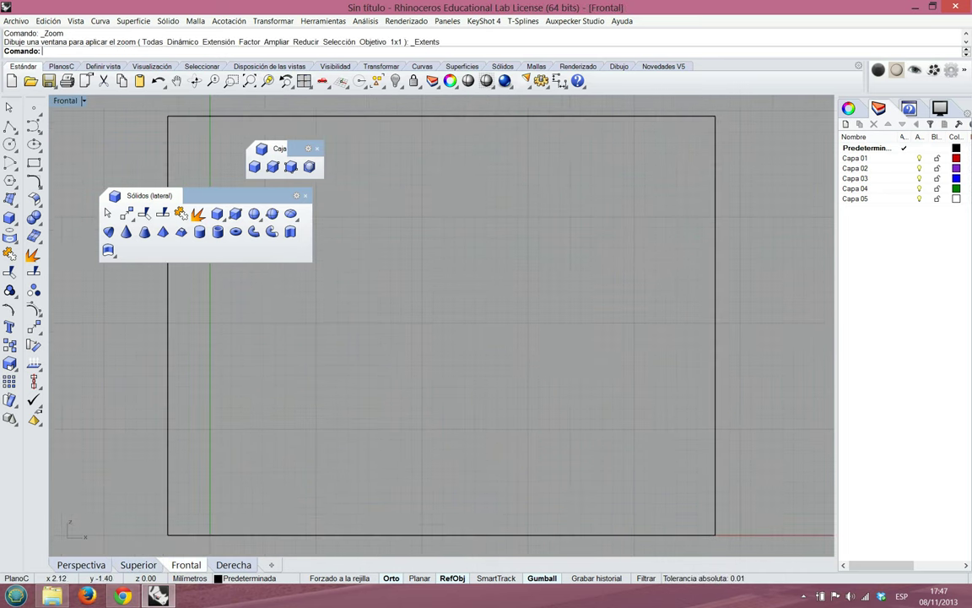
{"action": "key", "text": "ctrl+F3"}
{"action": "left_click", "coordinate": [249, 81]}
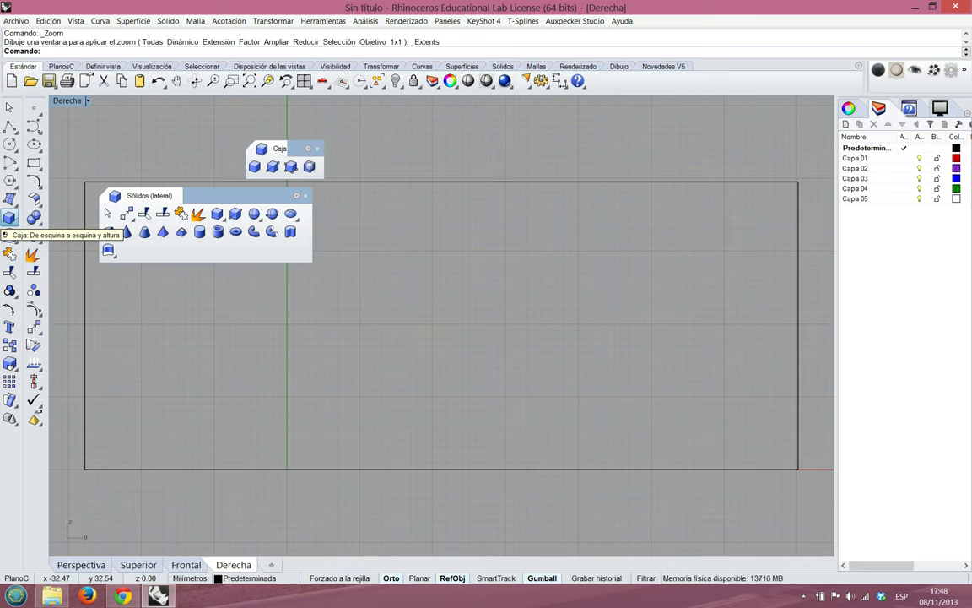
Close the floating Sólidos (lateral) and Caja tool palettes to clear the workspace
{"action": "left_click", "coordinate": [9, 218]}
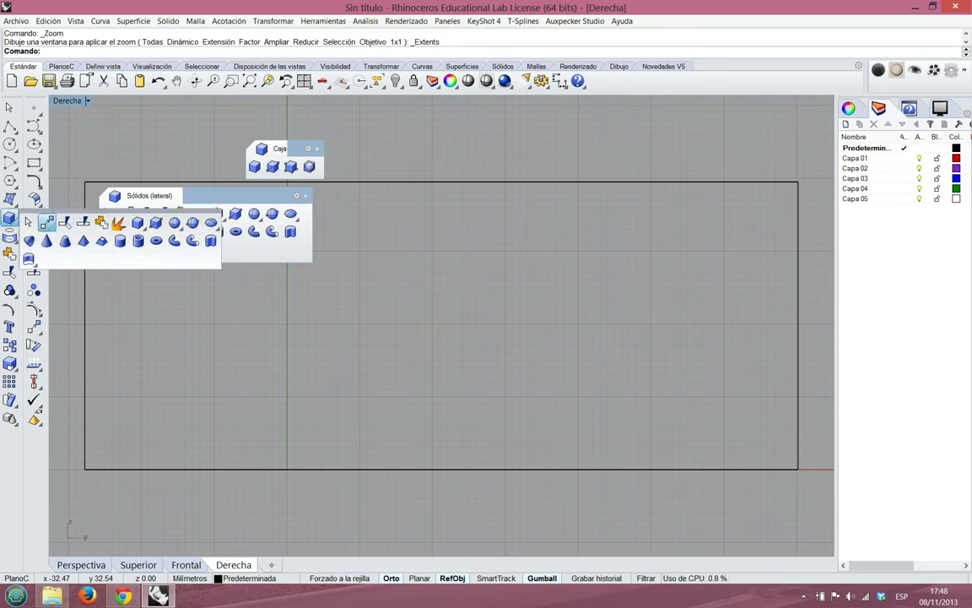
{"action": "left_click_drag", "start_coordinate": [253, 196], "coordinate": [320, 275]}
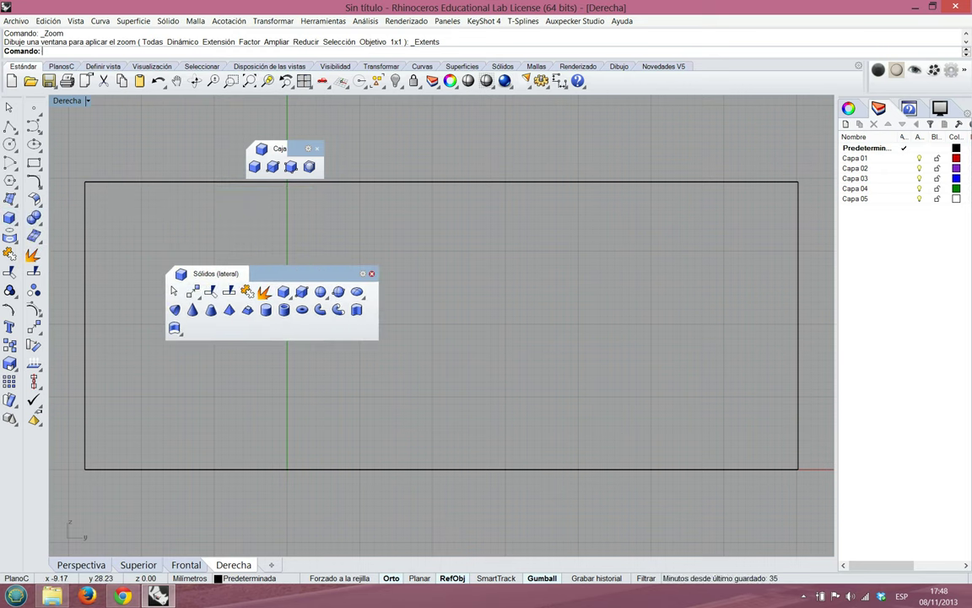
{"action": "left_click", "coordinate": [371, 273]}
{"action": "left_click", "coordinate": [317, 149]}
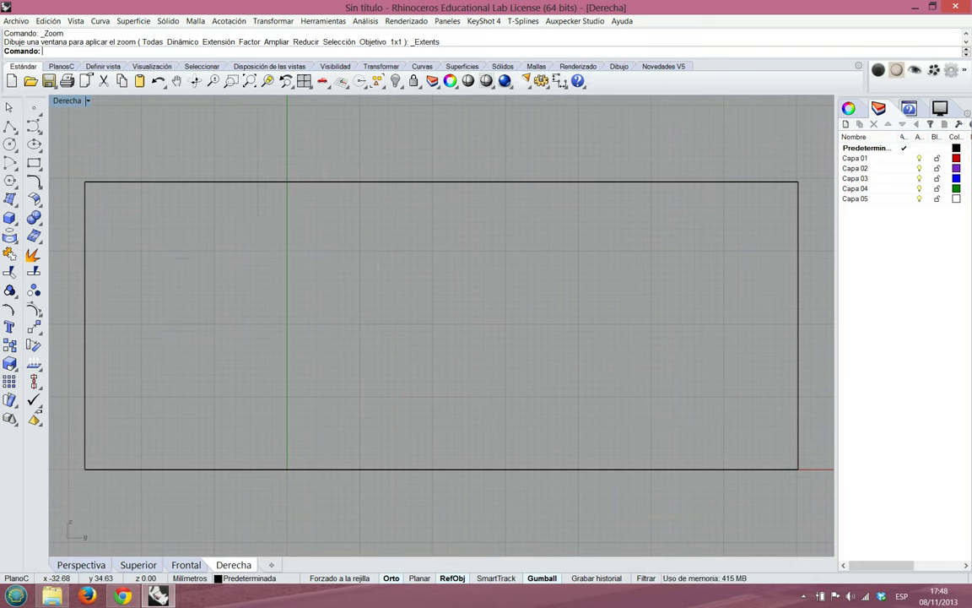
Look through the Sólidos editing tools, including Boolean union and Boolean intersection
{"action": "left_click", "coordinate": [33, 218]}
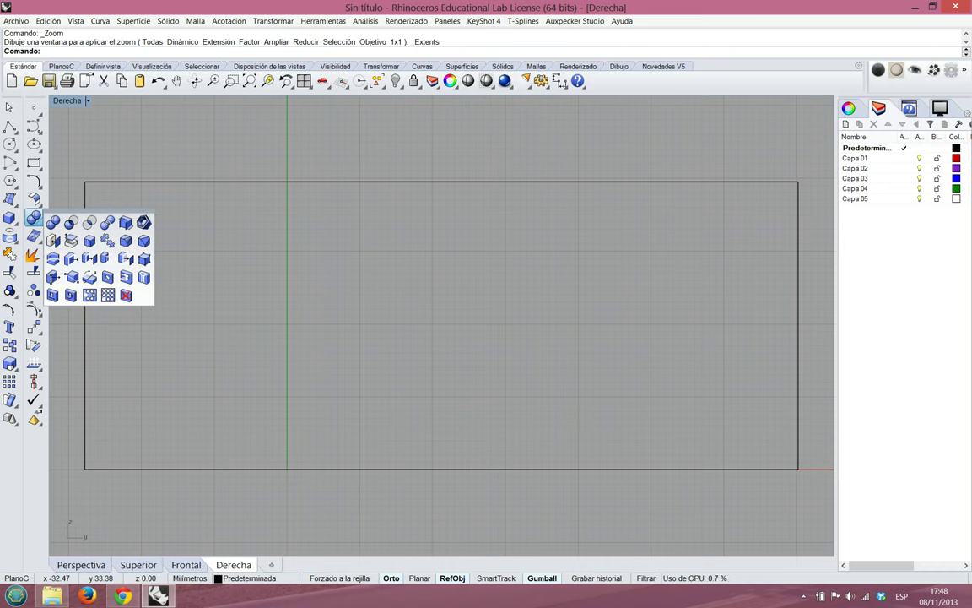
{"action": "left_click_drag", "start_coordinate": [93, 215], "coordinate": [282, 217]}
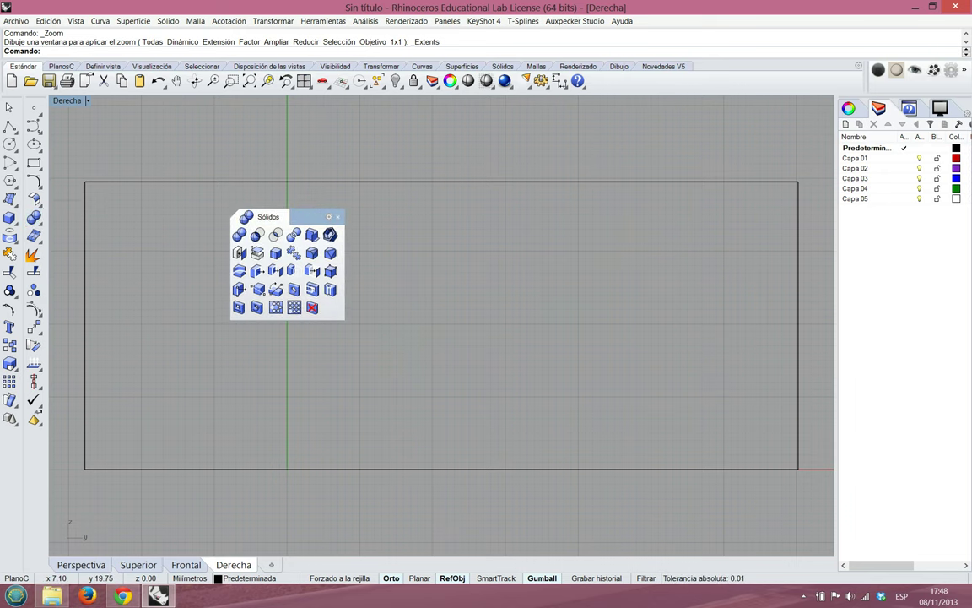
{"action": "left_click", "coordinate": [338, 217]}
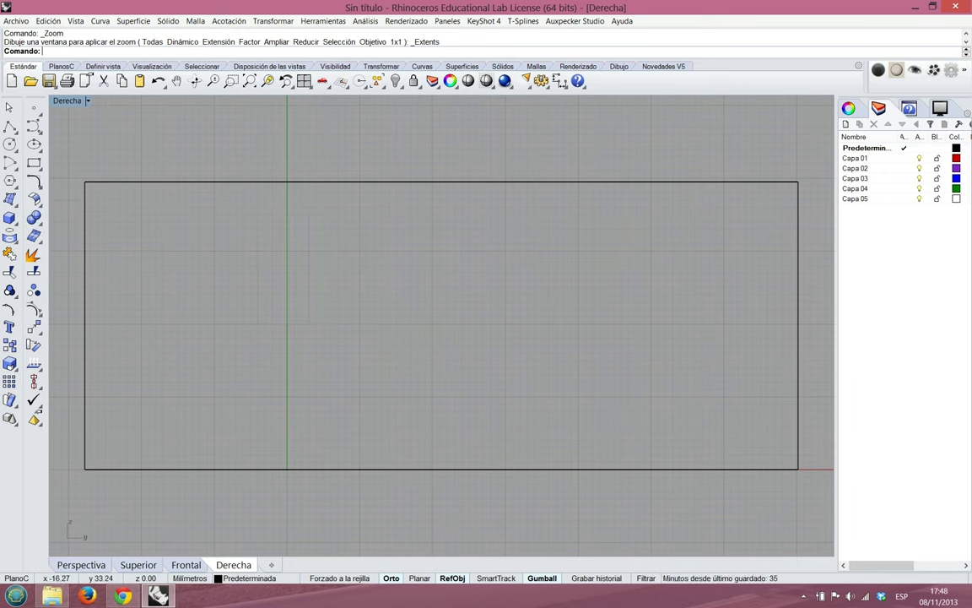
{"action": "left_click", "coordinate": [34, 221]}
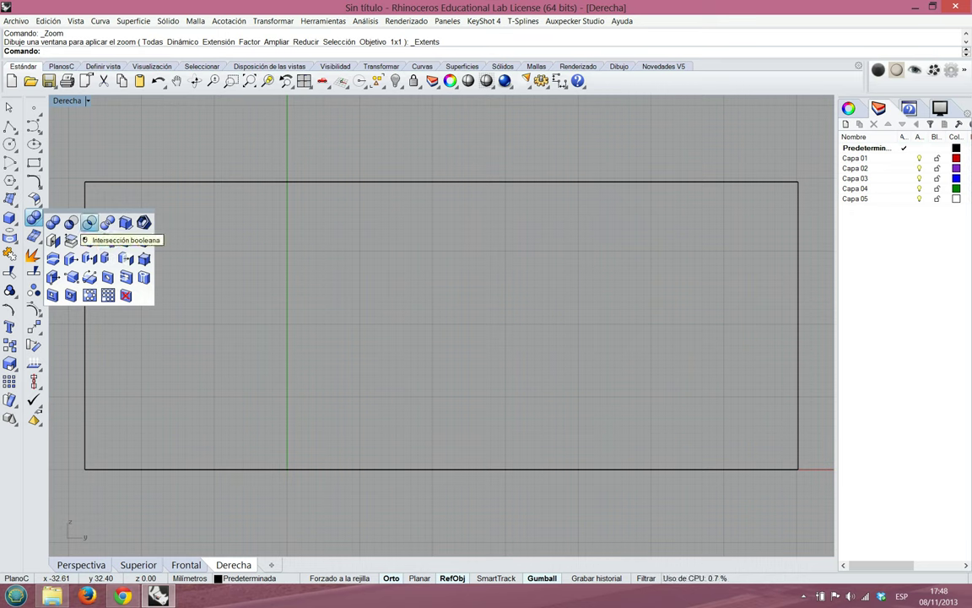
{"action": "left_click", "coordinate": [89, 223]}
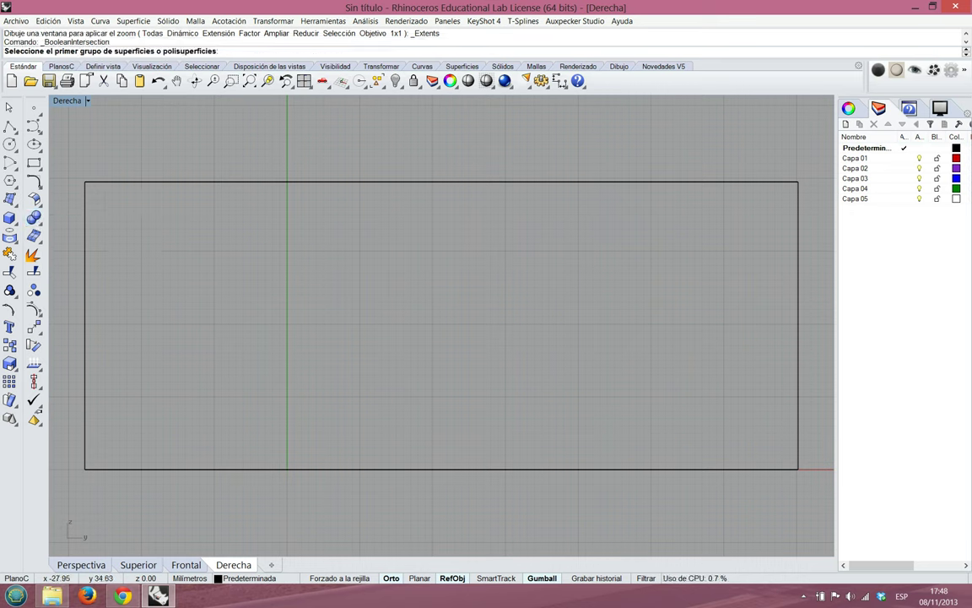
{"action": "left_click", "coordinate": [34, 218]}
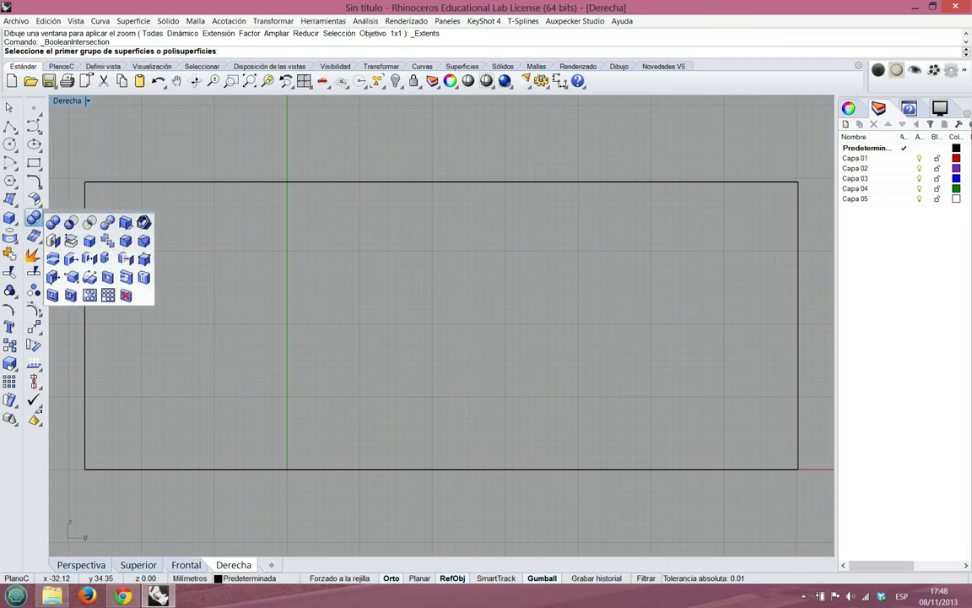
{"action": "left_click_drag", "start_coordinate": [101, 211], "coordinate": [202, 131]}
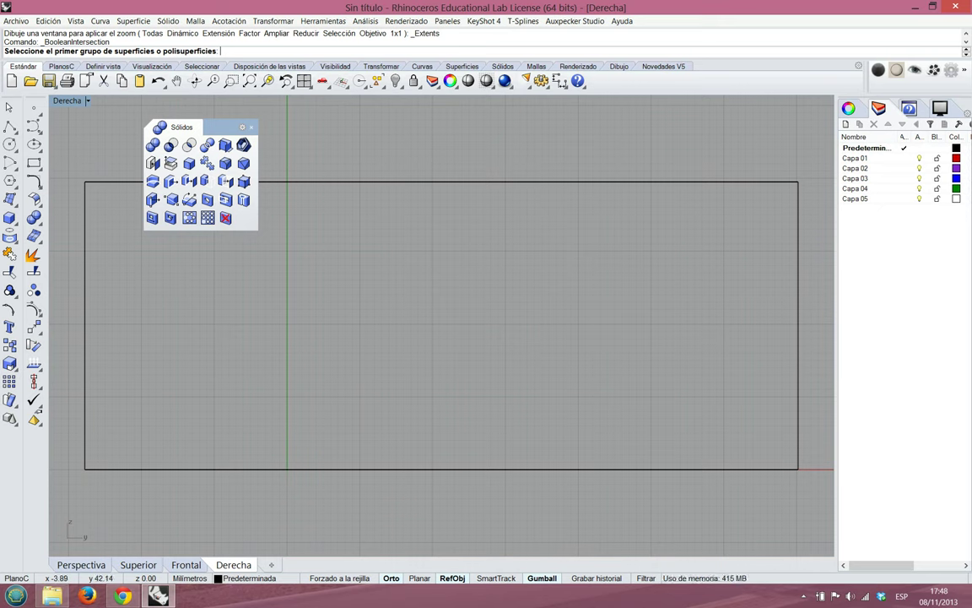
{"action": "left_click", "coordinate": [252, 128]}
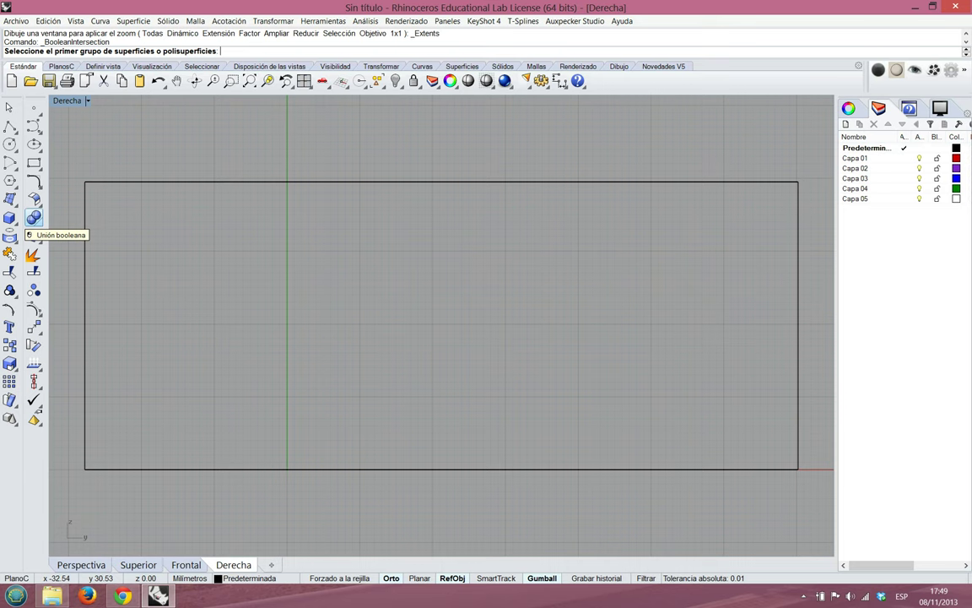
{"action": "left_click", "coordinate": [32, 218]}
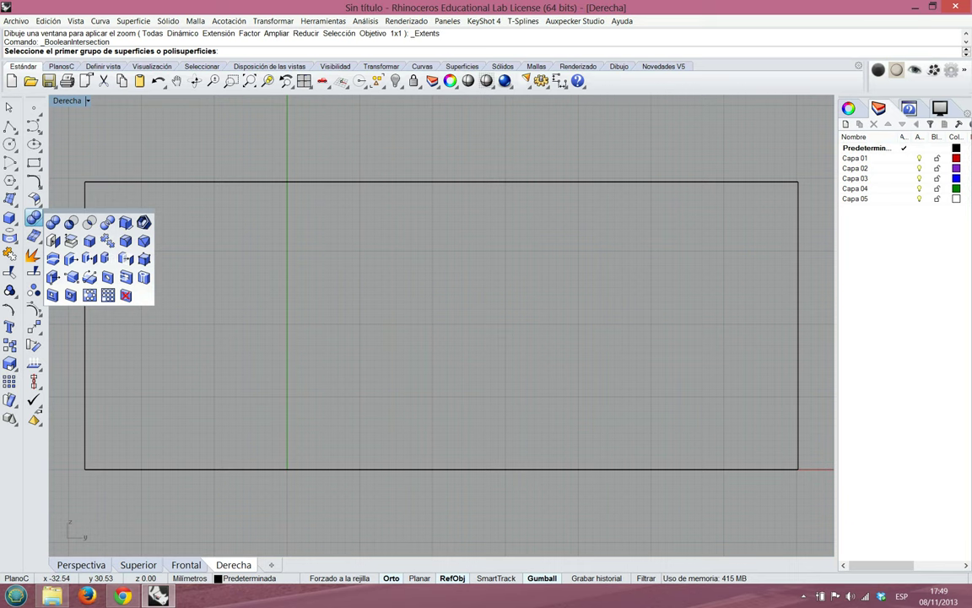
{"action": "left_click_drag", "start_coordinate": [94, 214], "coordinate": [146, 131]}
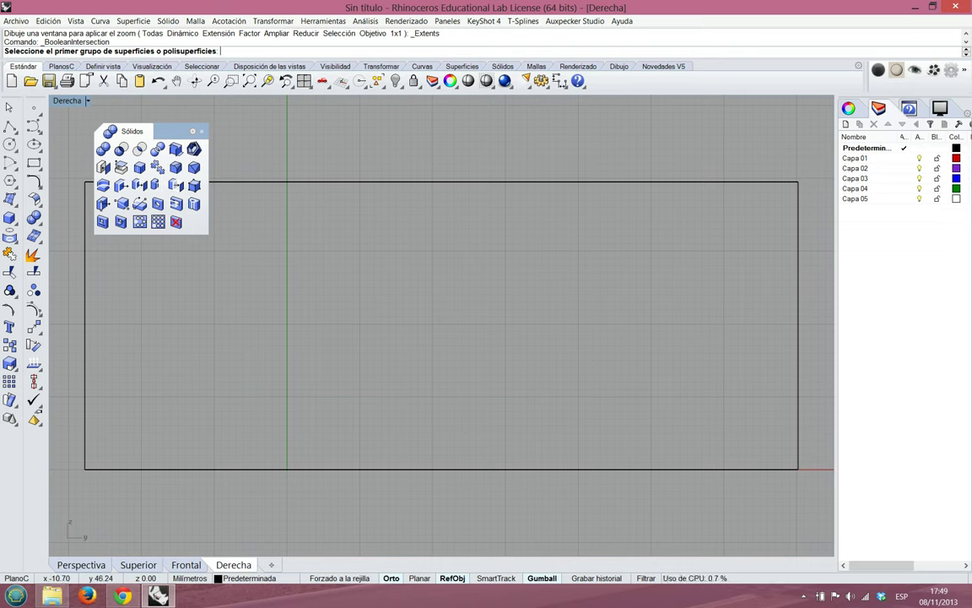
{"action": "left_click", "coordinate": [202, 132]}
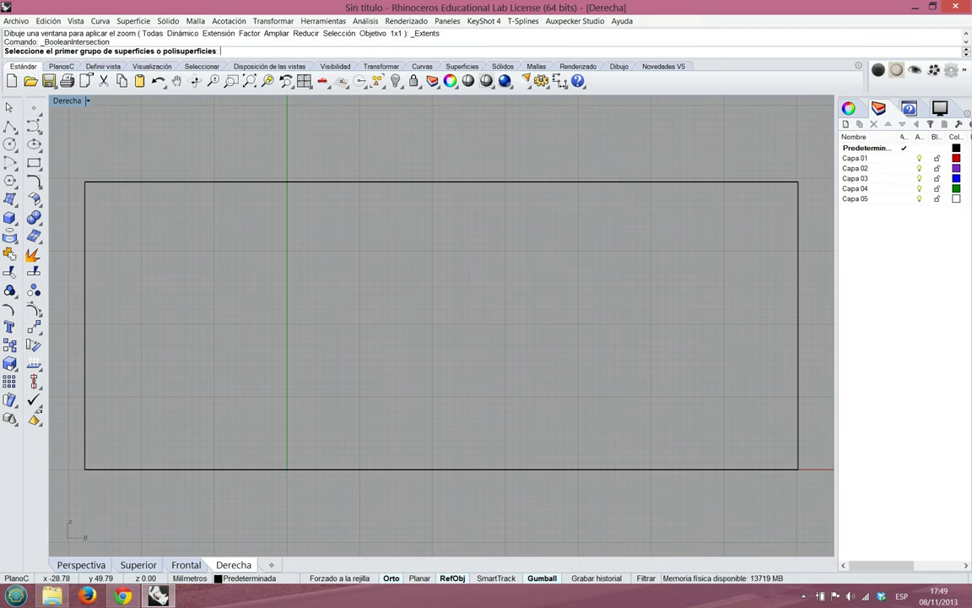
Try the Sombreado display mode in the Derecha view and settle on Semitransparente
{"action": "left_click", "coordinate": [88, 101]}
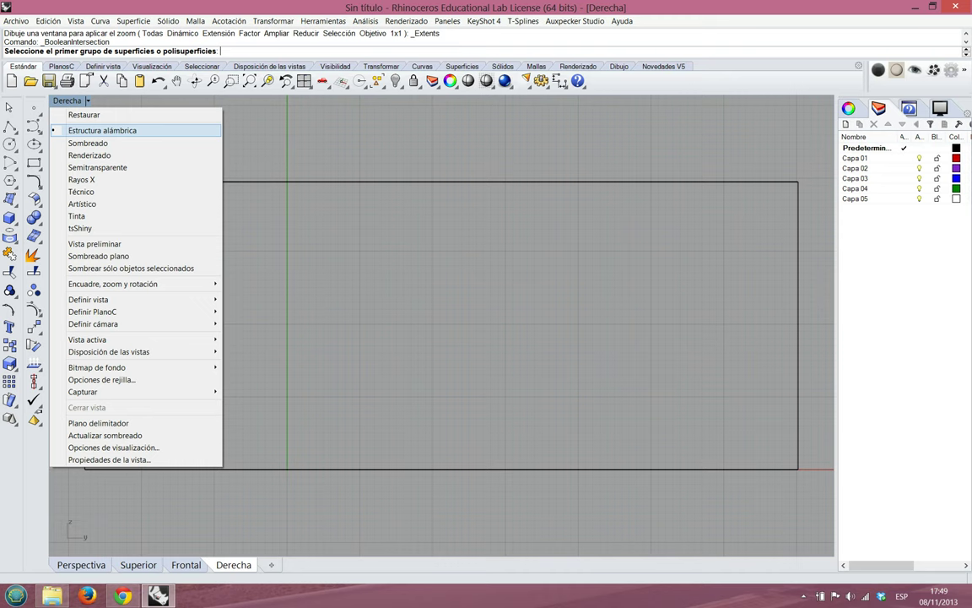
{"action": "left_click", "coordinate": [87, 142]}
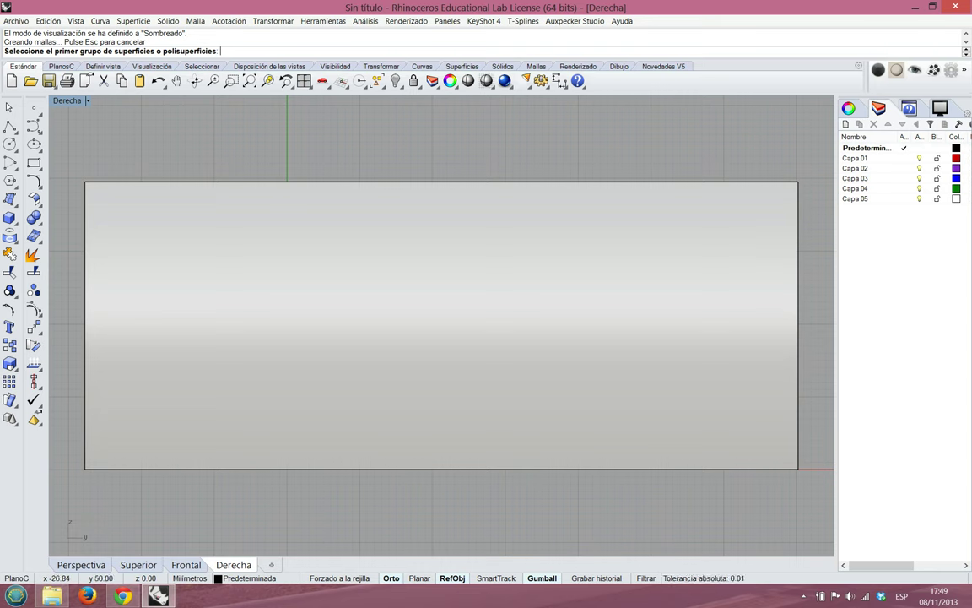
{"action": "left_click", "coordinate": [67, 101]}
{"action": "left_click", "coordinate": [97, 167]}
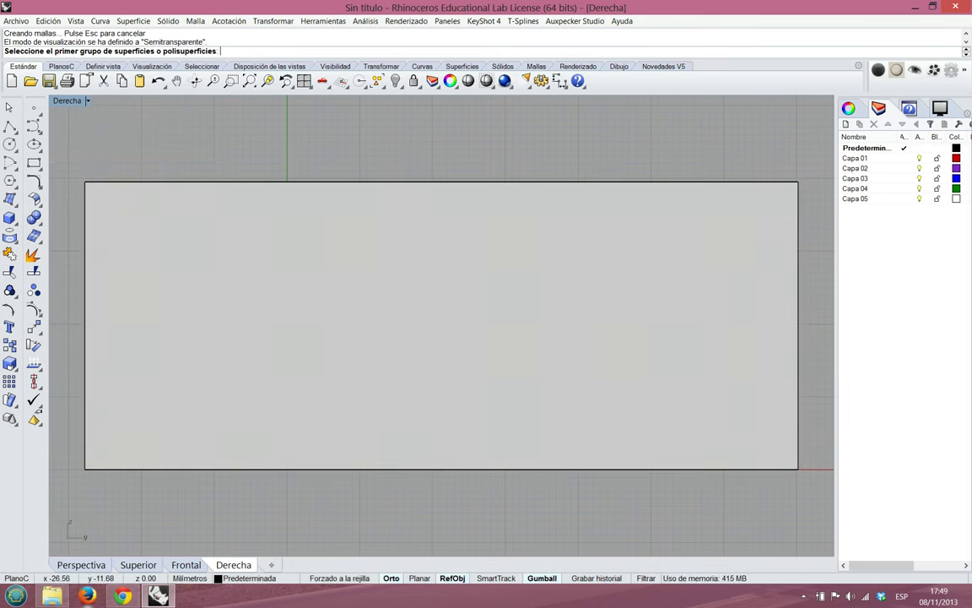
Set the Perspectiva view's display mode to Semitransparente
{"action": "left_click", "coordinate": [82, 564]}
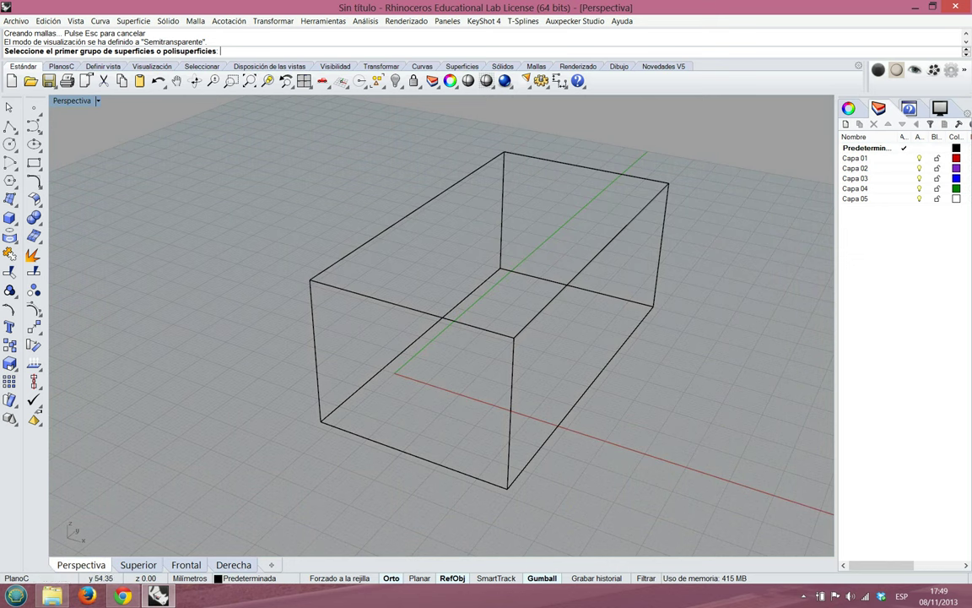
{"action": "left_click", "coordinate": [98, 101]}
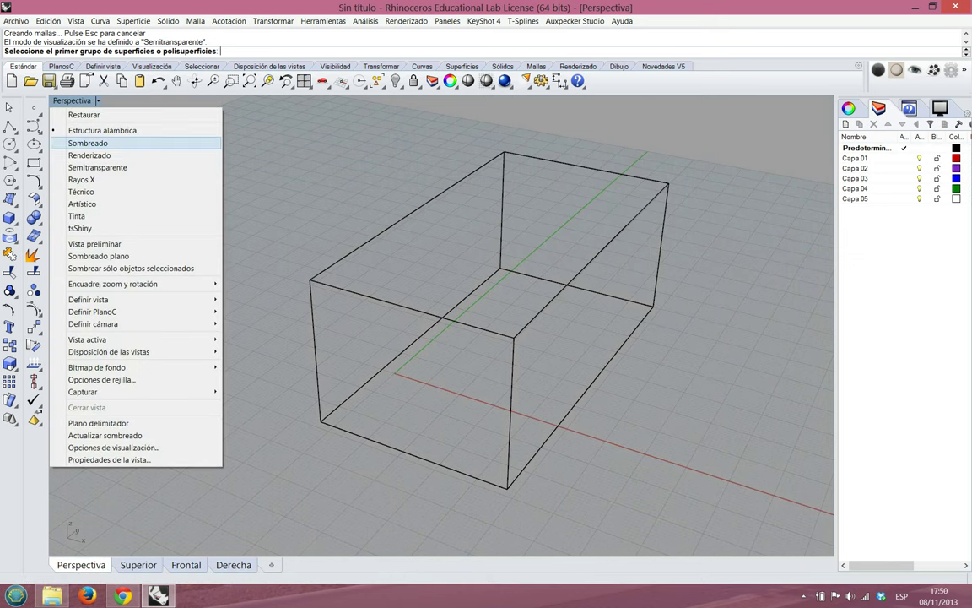
{"action": "left_click", "coordinate": [98, 167]}
{"action": "mouse_move", "coordinate": [534, 248]}
{"action": "right_mouse_down"}
{"action": "mouse_move", "coordinate": [475, 268]}
{"action": "mouse_move", "coordinate": [460, 182]}
{"action": "mouse_move", "coordinate": [346, 329]}
{"action": "mouse_move", "coordinate": [515, 245]}
{"action": "mouse_move", "coordinate": [494, 269]}
{"action": "mouse_move", "coordinate": [456, 272]}
{"action": "right_mouse_up"}
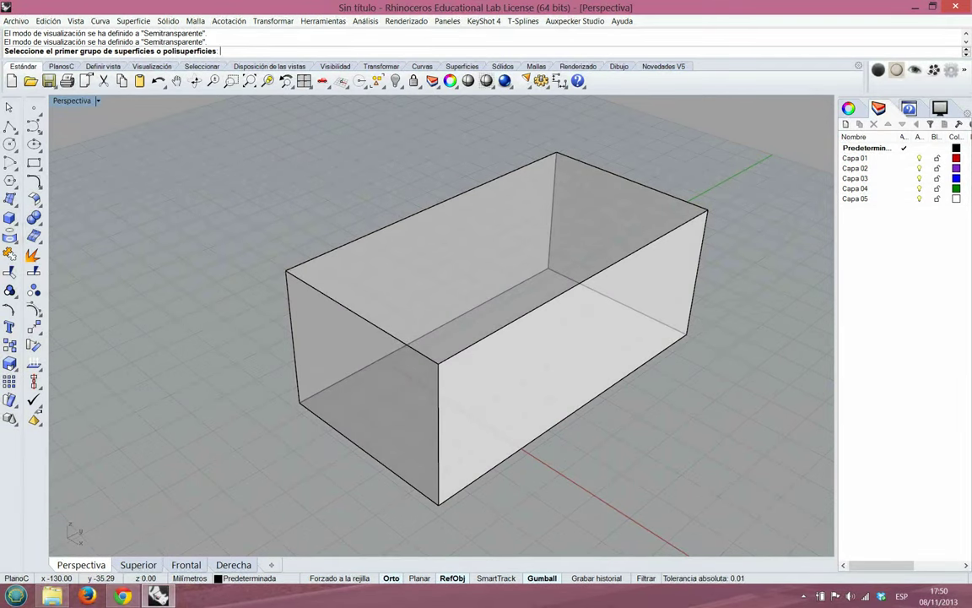
Draw a second, longer and lower box by three points and height, crossing through the first box from side to side
{"action": "left_click", "coordinate": [9, 218]}
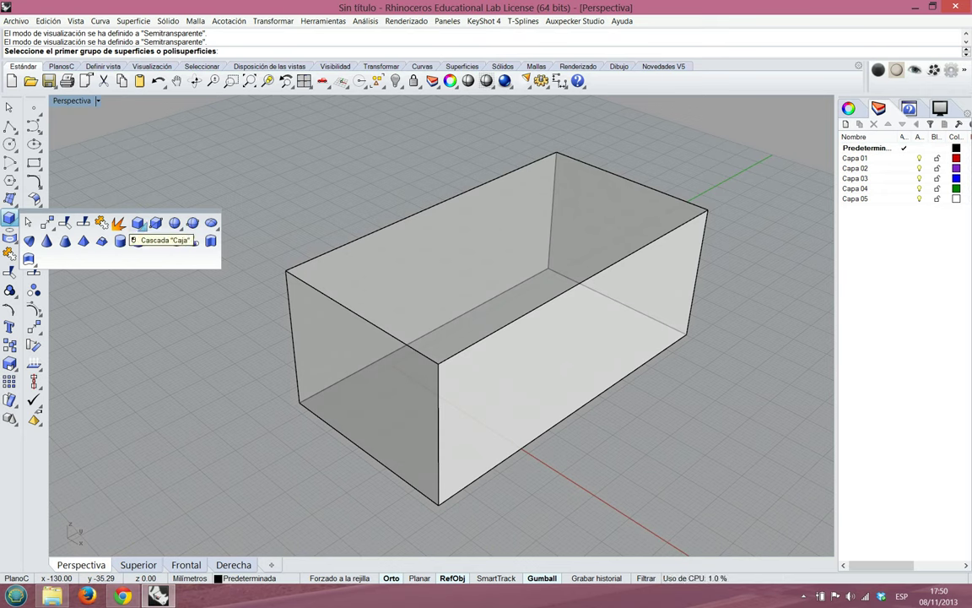
{"action": "left_click", "coordinate": [138, 222]}
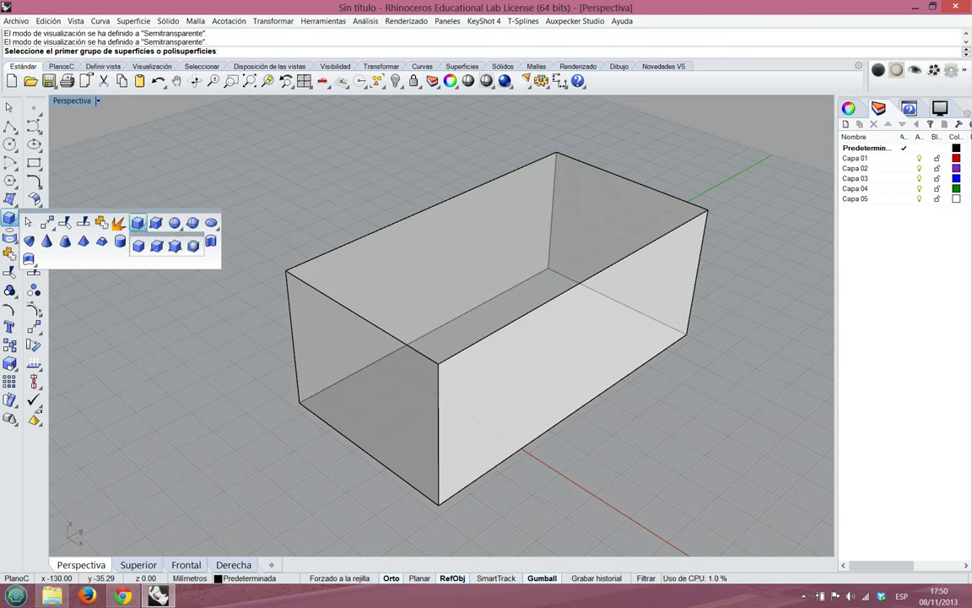
{"action": "left_click", "coordinate": [165, 236]}
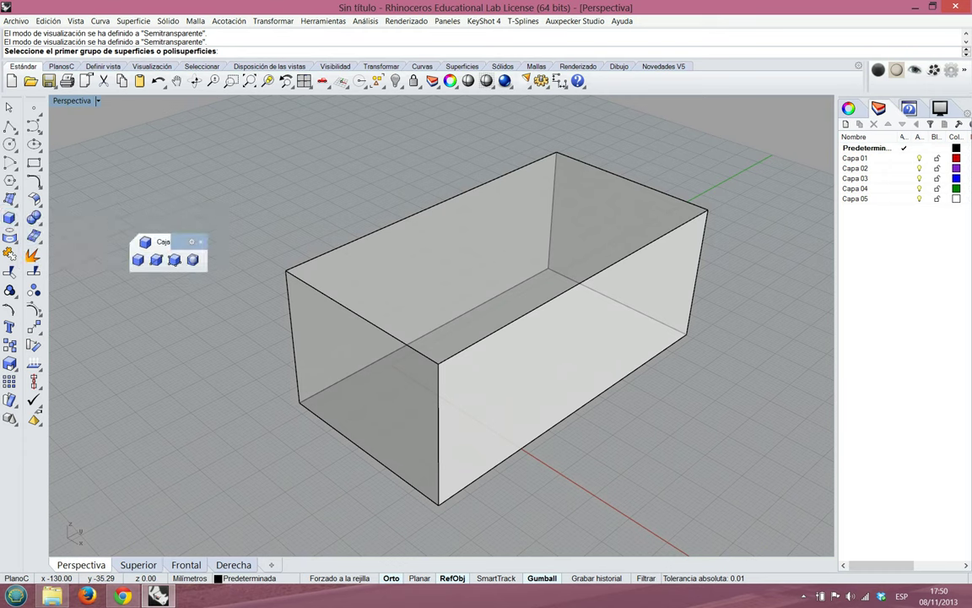
{"action": "left_click_drag", "start_coordinate": [173, 241], "coordinate": [260, 150]}
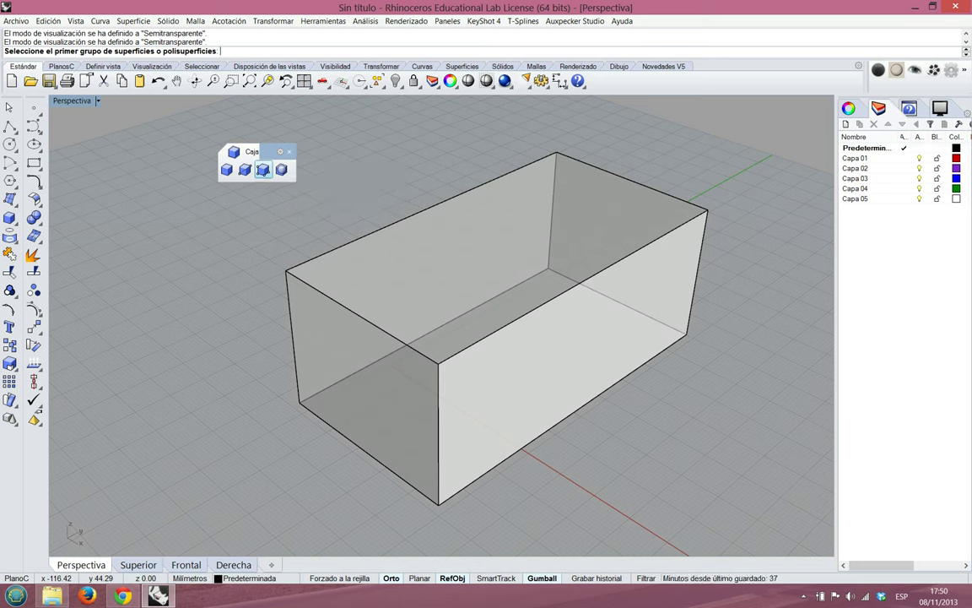
{"action": "left_click", "coordinate": [262, 170]}
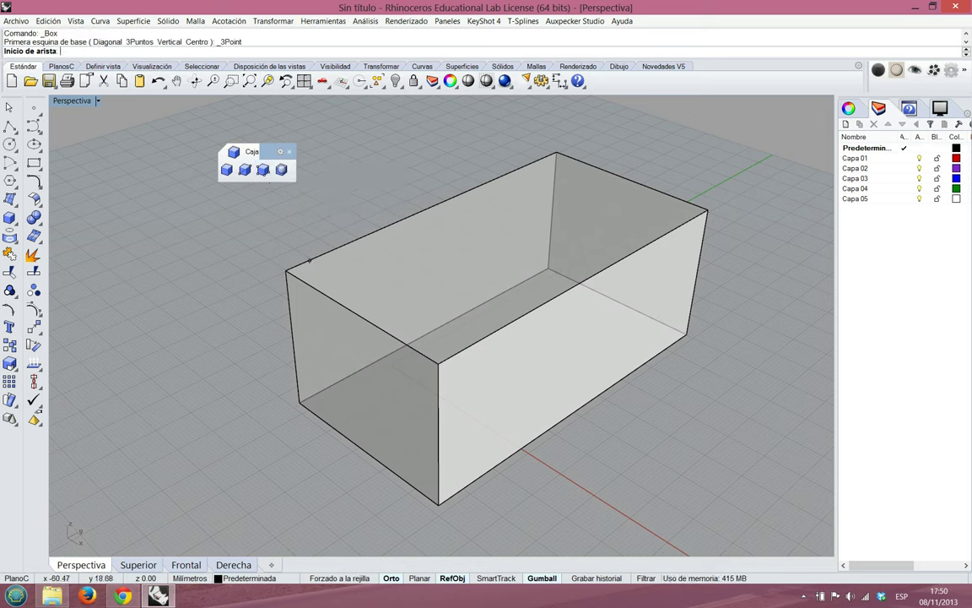
{"action": "left_click", "coordinate": [365, 216]}
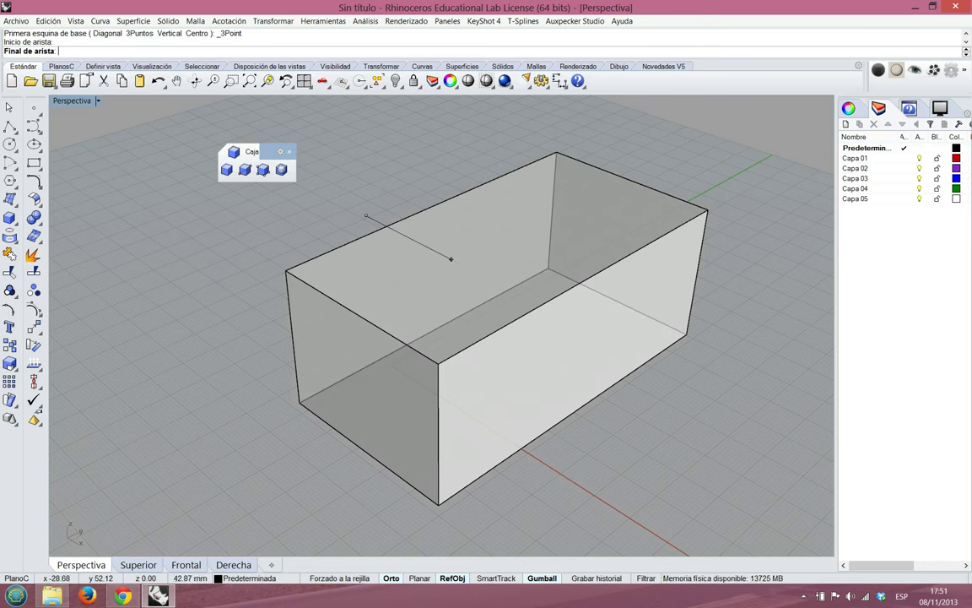
{"action": "left_click", "coordinate": [726, 400]}
{"action": "left_click", "coordinate": [678, 437]}
{"action": "left_click", "coordinate": [690, 361]}
{"action": "right_click_drag", "start_coordinate": [642, 347], "coordinate": [673, 354]}
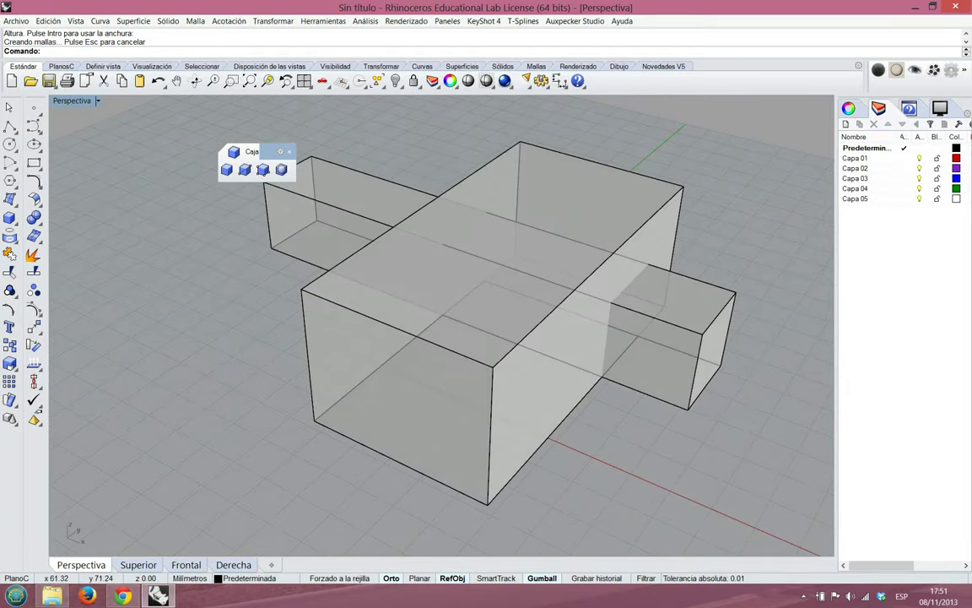
{"action": "scroll", "coordinate": [726, 198], "scroll_direction": "down", "scroll_amount": 3}
{"action": "scroll", "coordinate": [726, 199], "scroll_direction": "up", "scroll_amount": 5}
{"action": "scroll", "coordinate": [742, 196], "scroll_direction": "down", "scroll_amount": 4}
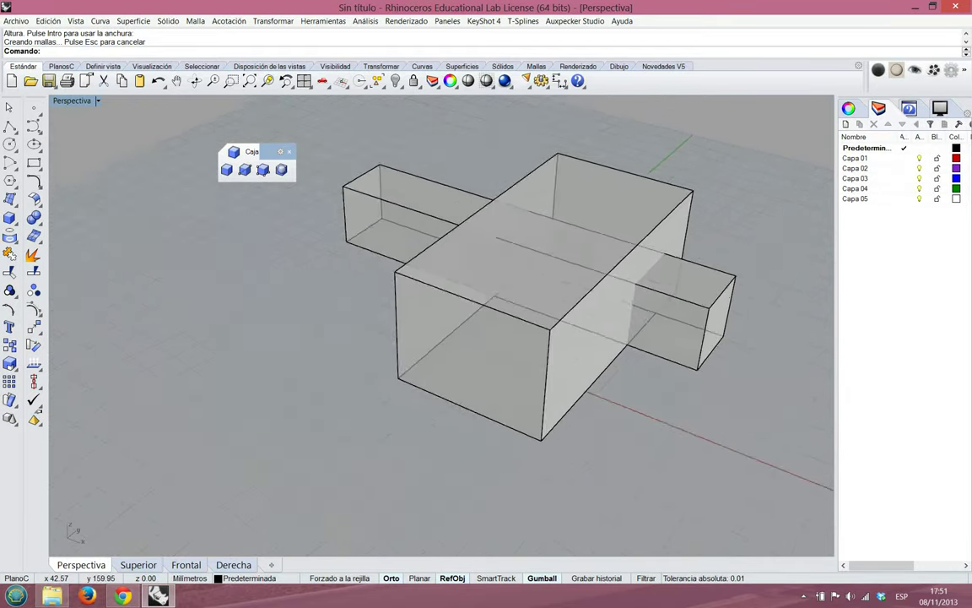
{"action": "right_click_drag", "start_coordinate": [743, 195], "coordinate": [724, 178]}
{"action": "scroll", "coordinate": [739, 190], "scroll_direction": "up", "scroll_amount": 3}
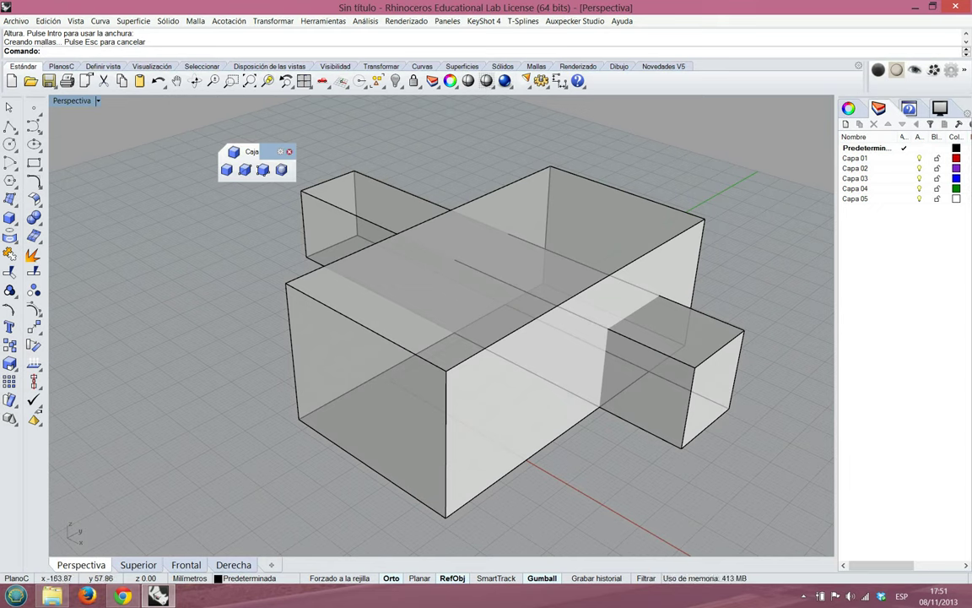
Put away the floating box tools and draw a sphere by centre and radius overlapping the large box's near lower edge
{"action": "left_click", "coordinate": [289, 151]}
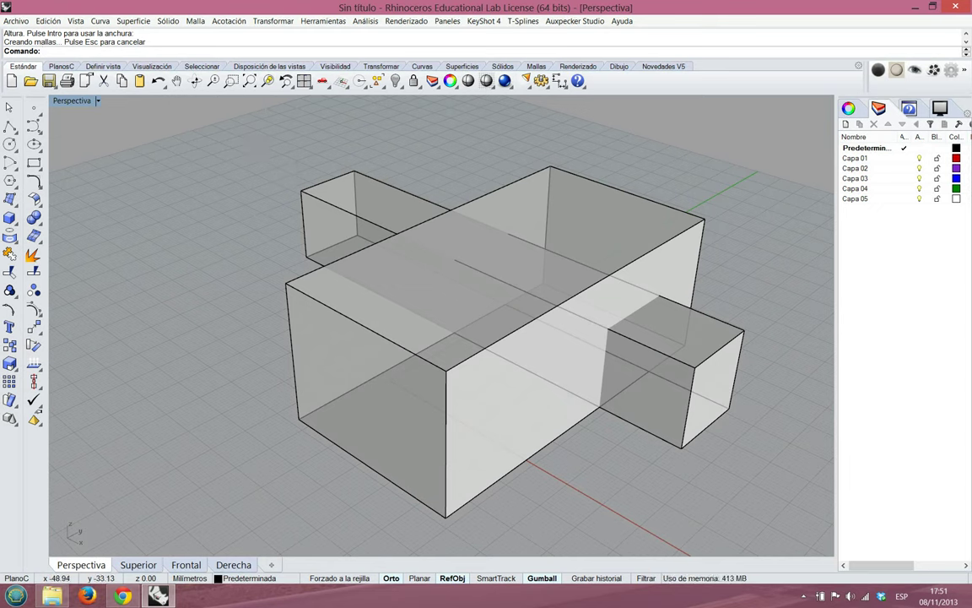
{"action": "left_click", "coordinate": [9, 218]}
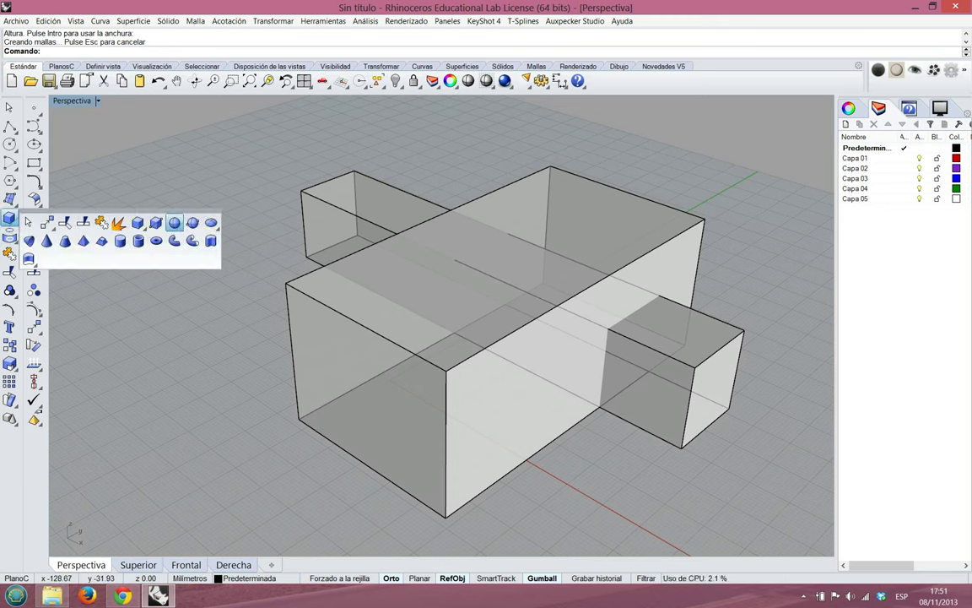
{"action": "left_click", "coordinate": [175, 225]}
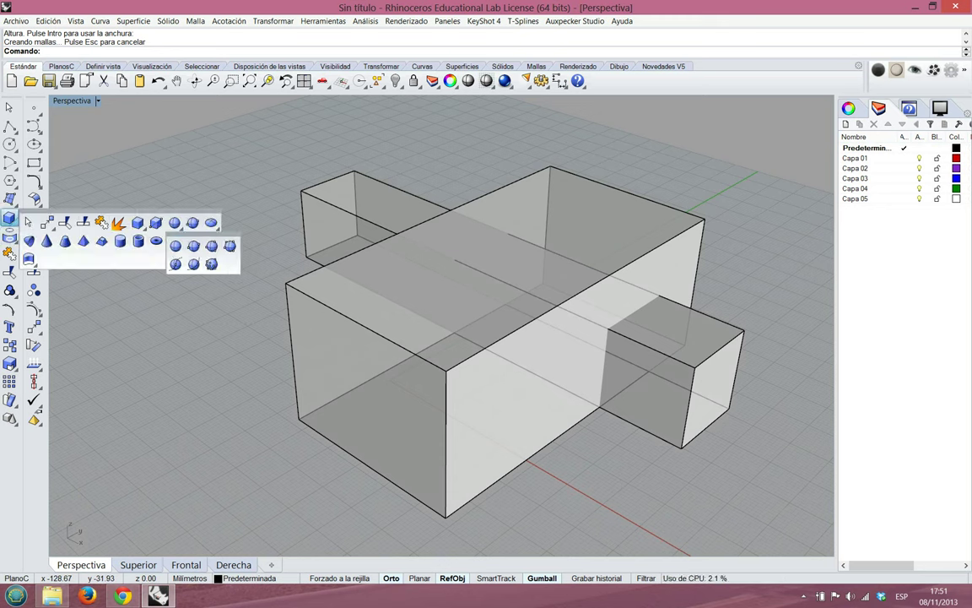
{"action": "left_click_drag", "start_coordinate": [194, 239], "coordinate": [188, 143]}
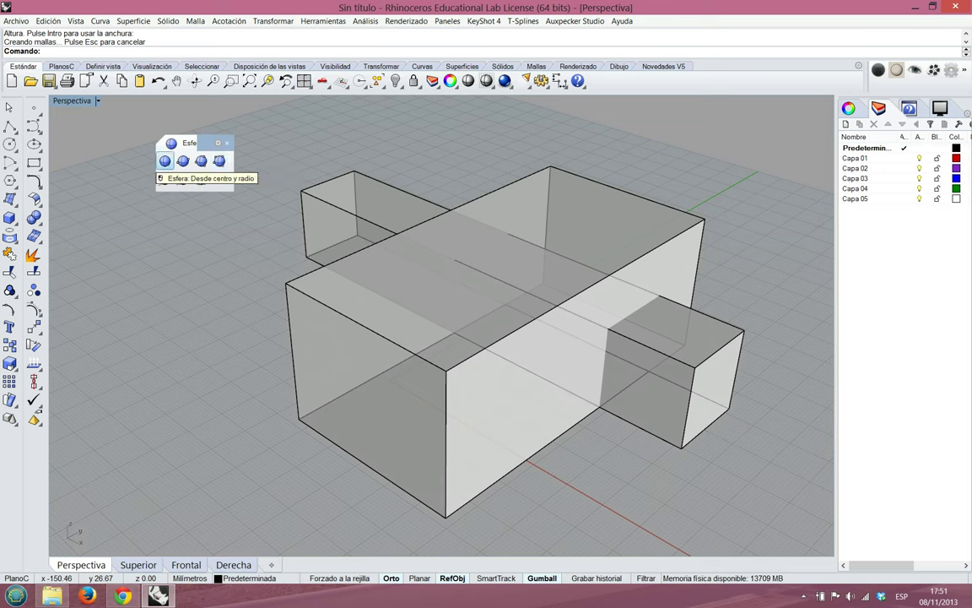
{"action": "left_click", "coordinate": [165, 160]}
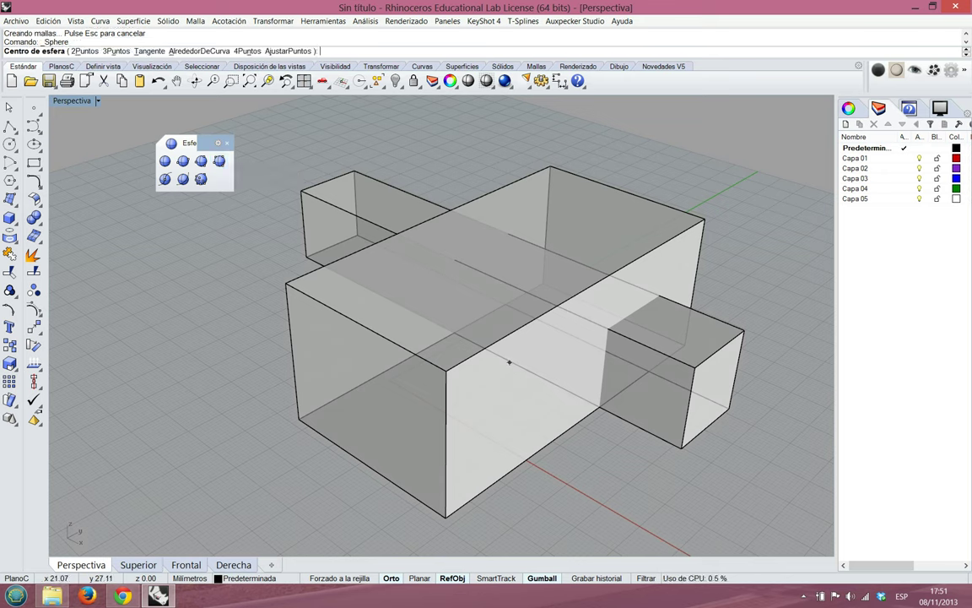
{"action": "left_click", "coordinate": [517, 429]}
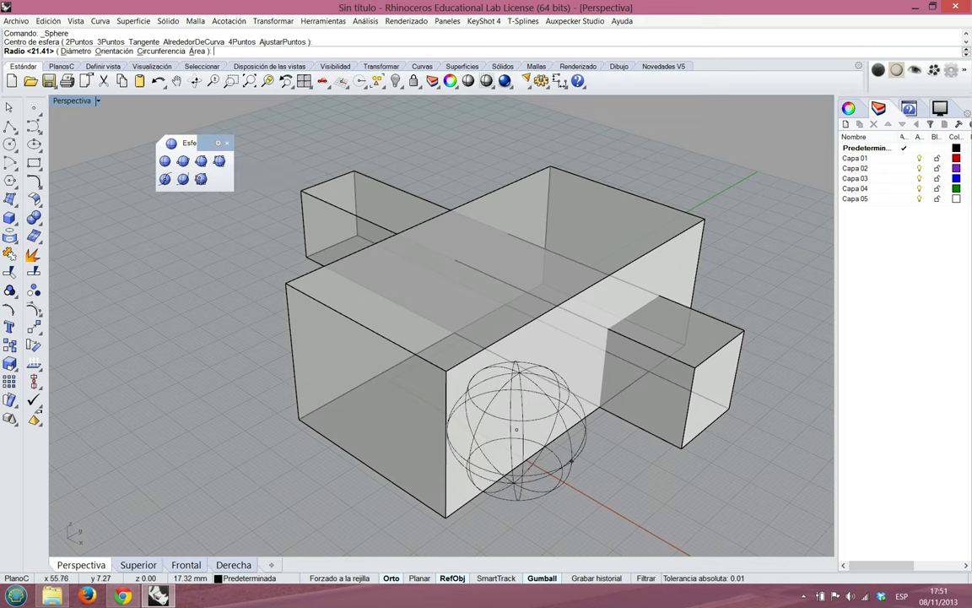
{"action": "left_click", "coordinate": [616, 486]}
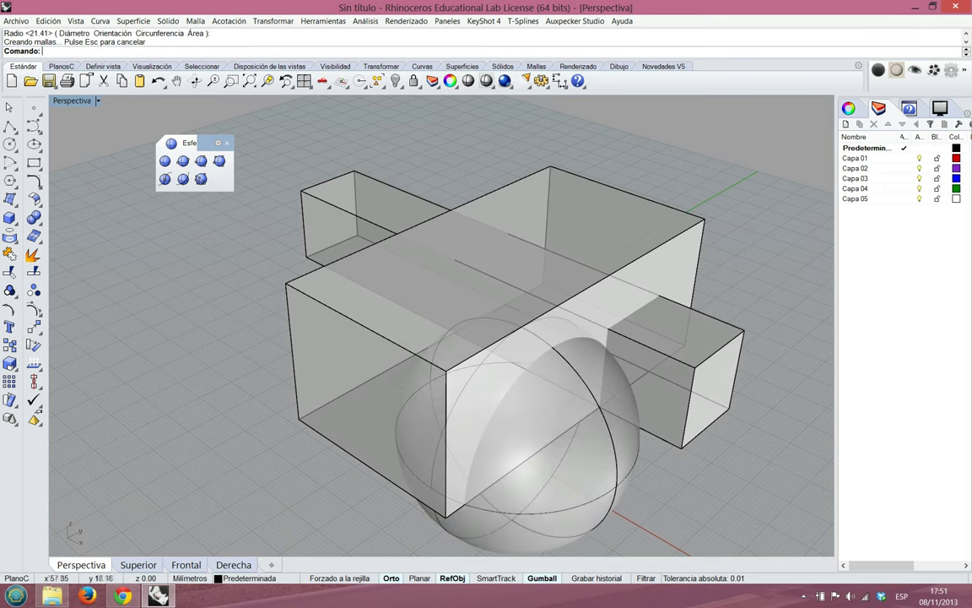
Examine from several angles how the sphere and the two crossing boxes overlap
{"action": "right_click_drag", "start_coordinate": [546, 412], "coordinate": [422, 347]}
{"action": "right_click_drag", "start_coordinate": [346, 299], "coordinate": [378, 347]}
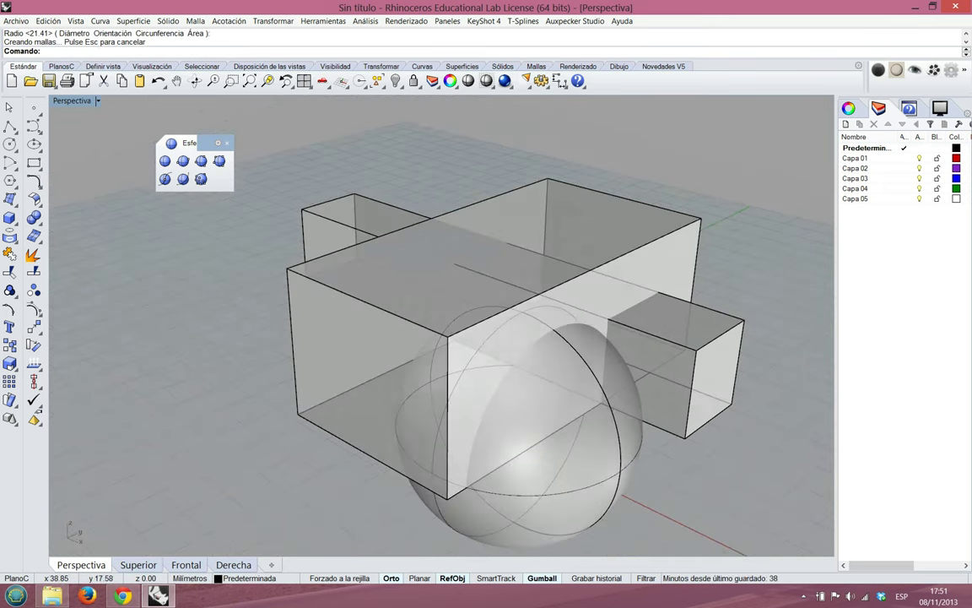
{"action": "scroll", "coordinate": [377, 347], "scroll_direction": "down", "scroll_amount": 2}
{"action": "scroll", "coordinate": [382, 342], "scroll_direction": "down", "scroll_amount": 2}
{"action": "scroll", "coordinate": [467, 401], "scroll_direction": "up", "scroll_amount": 4}
{"action": "scroll", "coordinate": [468, 399], "scroll_direction": "down", "scroll_amount": 2}
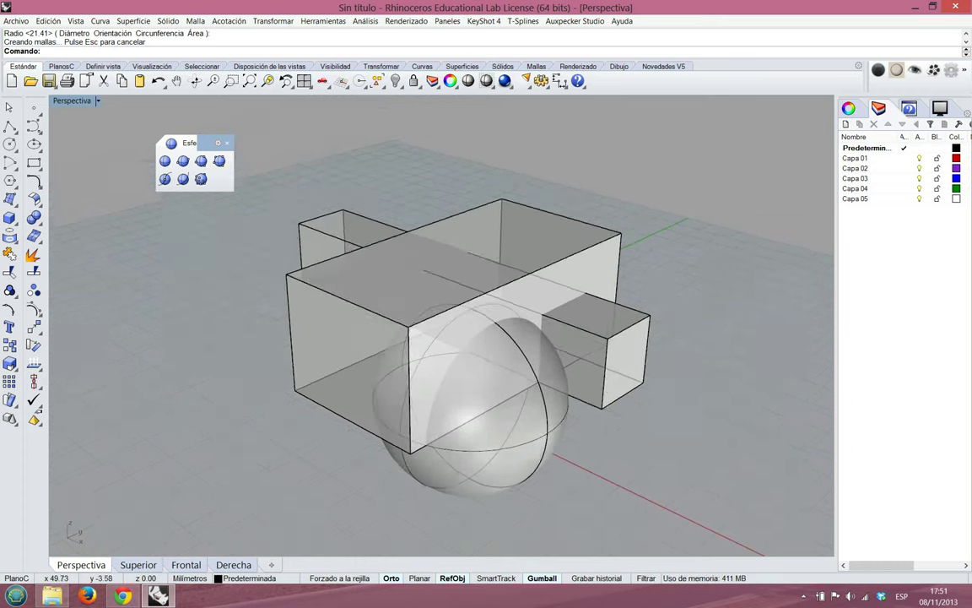
{"action": "scroll", "coordinate": [496, 393], "scroll_direction": "up", "scroll_amount": 2}
{"action": "right_click_drag", "start_coordinate": [497, 392], "coordinate": [545, 406]}
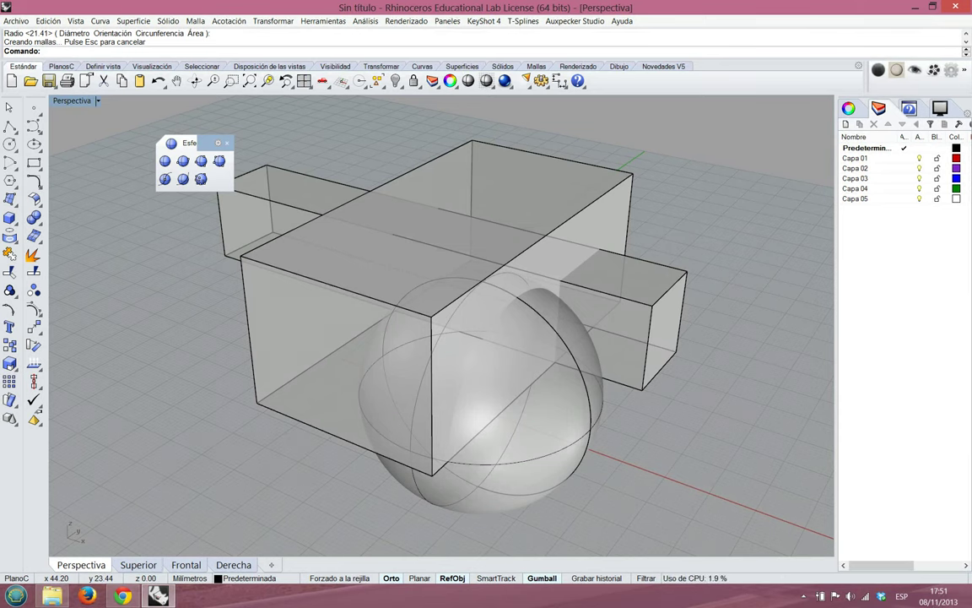
{"action": "mouse_move", "coordinate": [650, 388]}
{"action": "right_mouse_down"}
{"action": "mouse_move", "coordinate": [626, 393]}
{"action": "mouse_move", "coordinate": [634, 400]}
{"action": "right_mouse_up"}
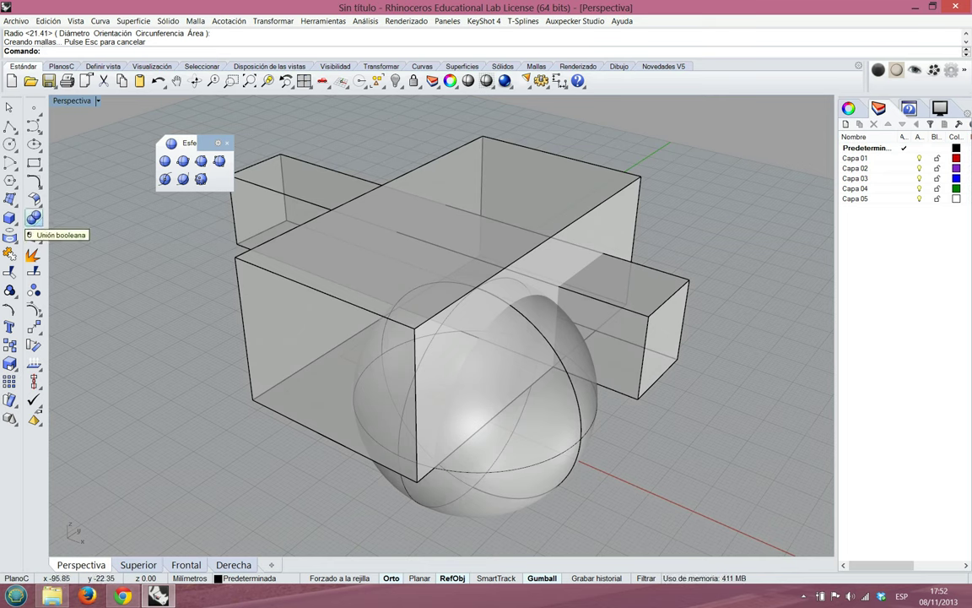
Float the Sólidos tools and subtract the long crossing box from the large box with Boolean difference
{"action": "left_click", "coordinate": [34, 219]}
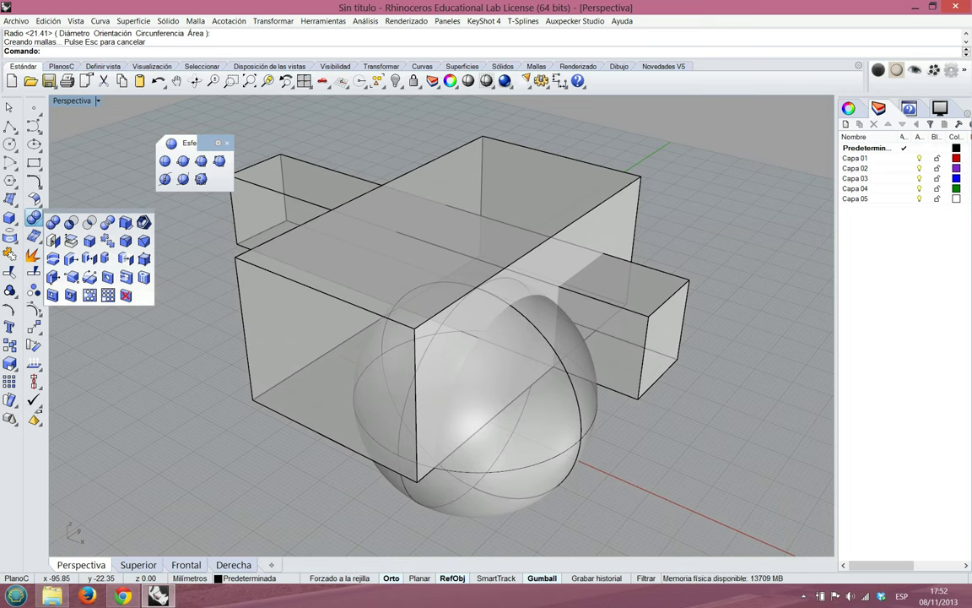
{"action": "left_click_drag", "start_coordinate": [77, 212], "coordinate": [110, 217]}
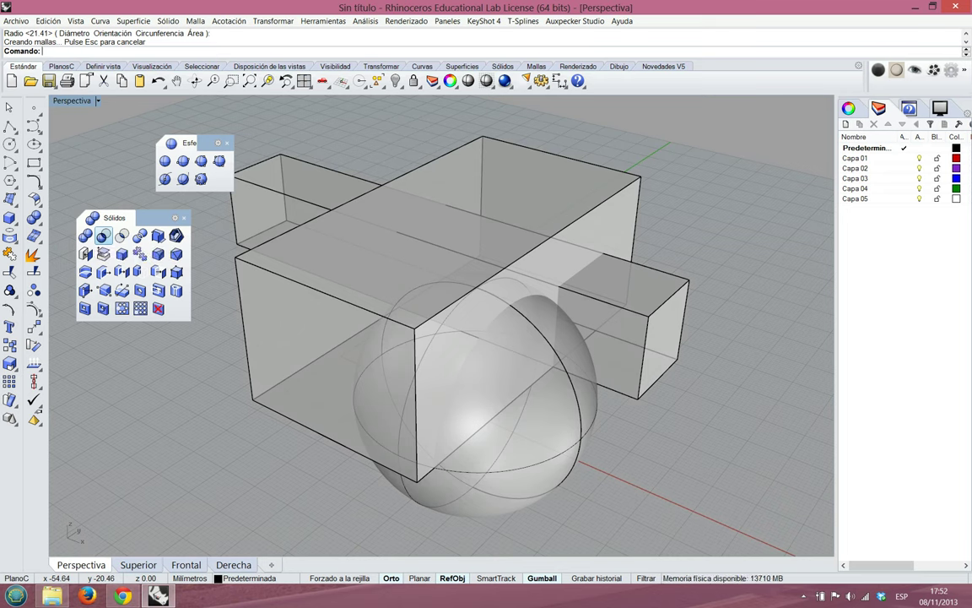
{"action": "left_click", "coordinate": [103, 235]}
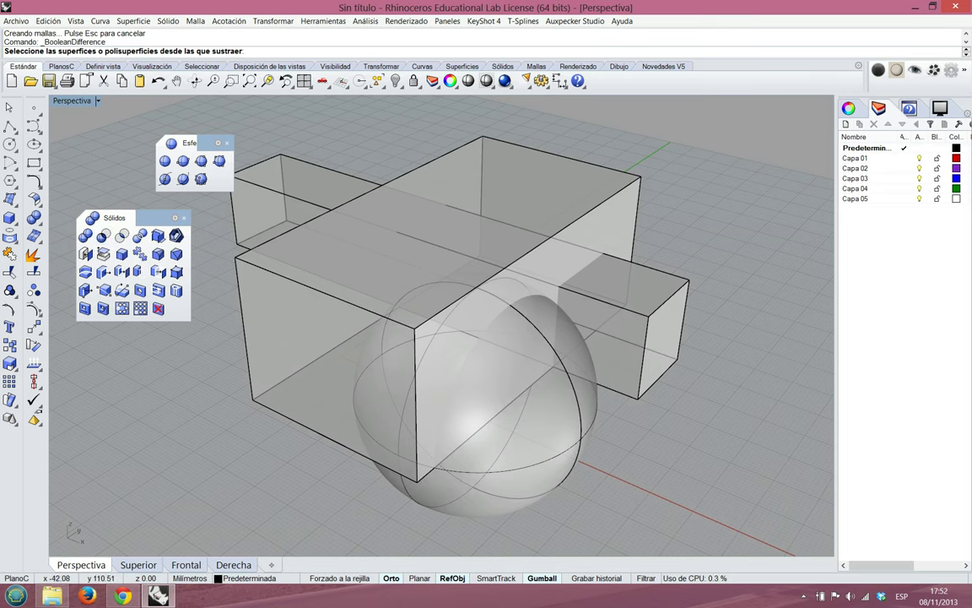
{"action": "left_click", "coordinate": [325, 355]}
{"action": "key", "text": "Return"}
{"action": "left_click", "coordinate": [667, 329]}
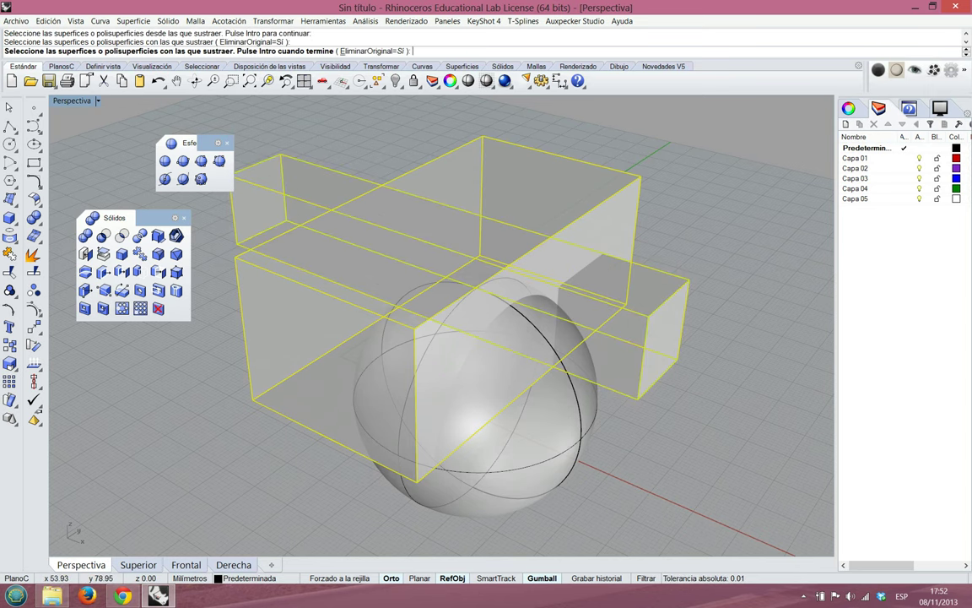
{"action": "key", "text": "Return"}
{"action": "right_click_drag", "start_coordinate": [610, 300], "coordinate": [530, 319]}
{"action": "mouse_move", "coordinate": [621, 339]}
{"action": "right_mouse_down"}
{"action": "mouse_move", "coordinate": [558, 338]}
{"action": "mouse_move", "coordinate": [614, 326]}
{"action": "right_mouse_up"}
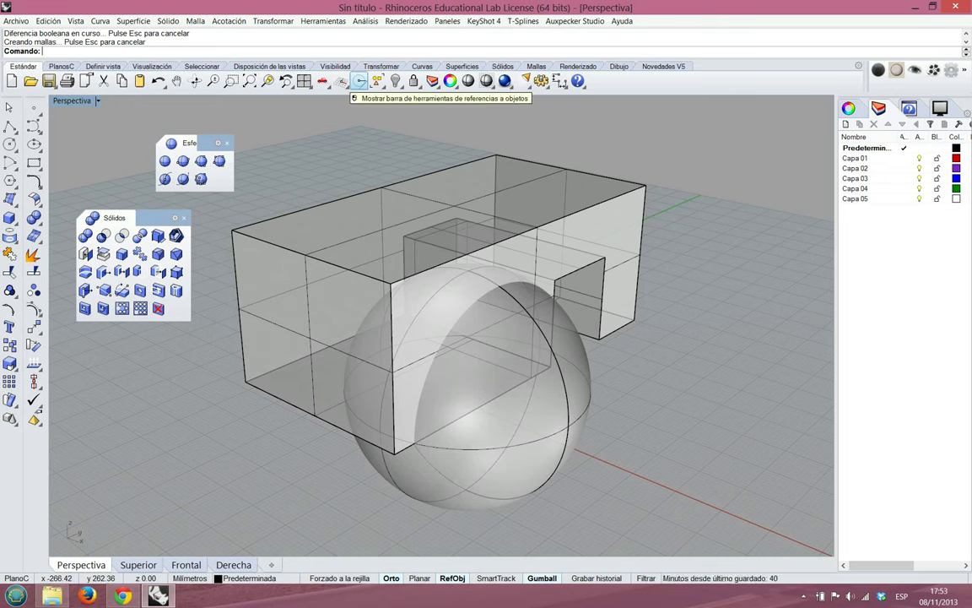
Float the object snap tools and show the snap settings window, trying it docked beneath the viewport before leaving it floating
{"action": "left_click", "coordinate": [360, 80]}
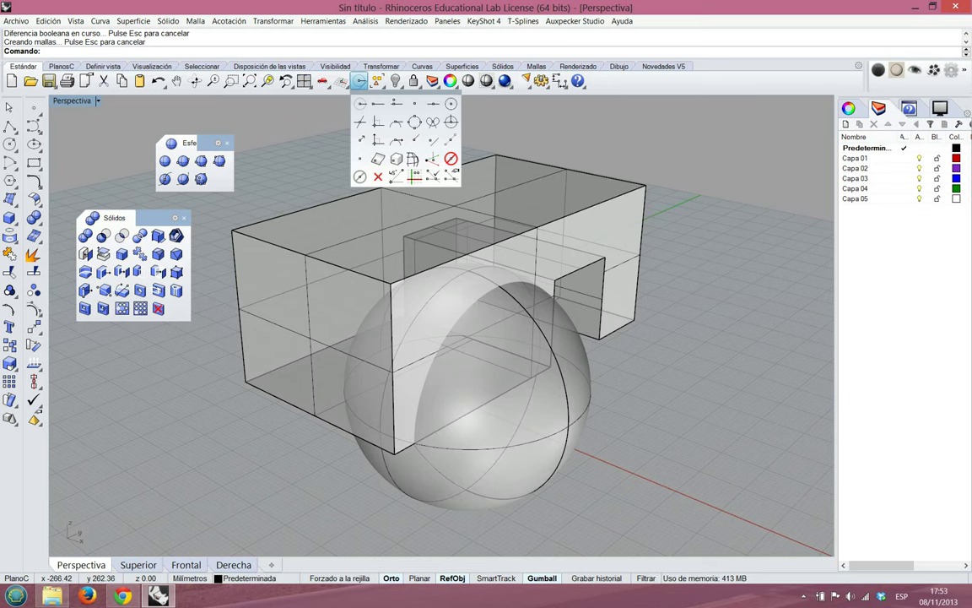
{"action": "left_click_drag", "start_coordinate": [406, 93], "coordinate": [730, 135]}
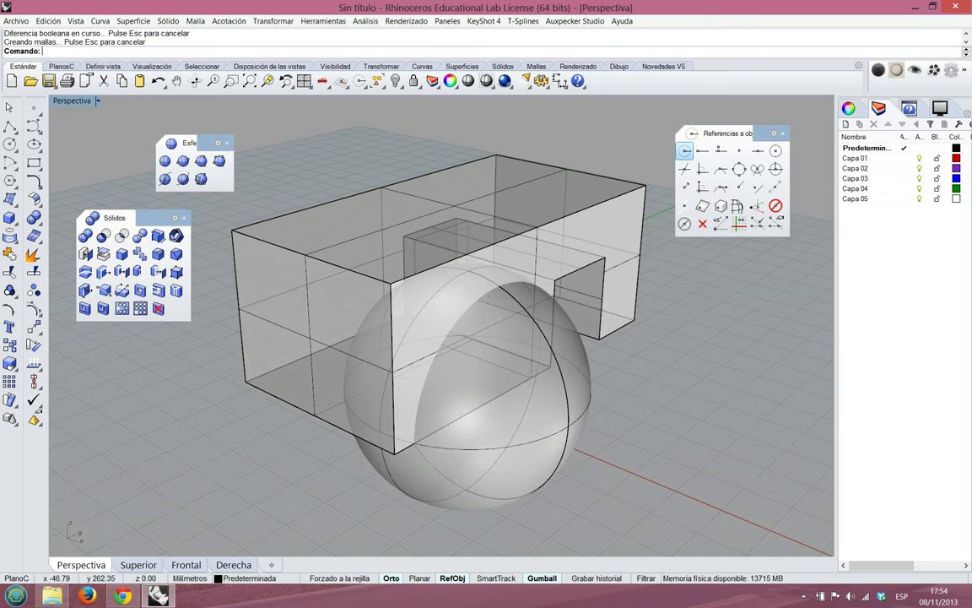
{"action": "left_click", "coordinate": [685, 150]}
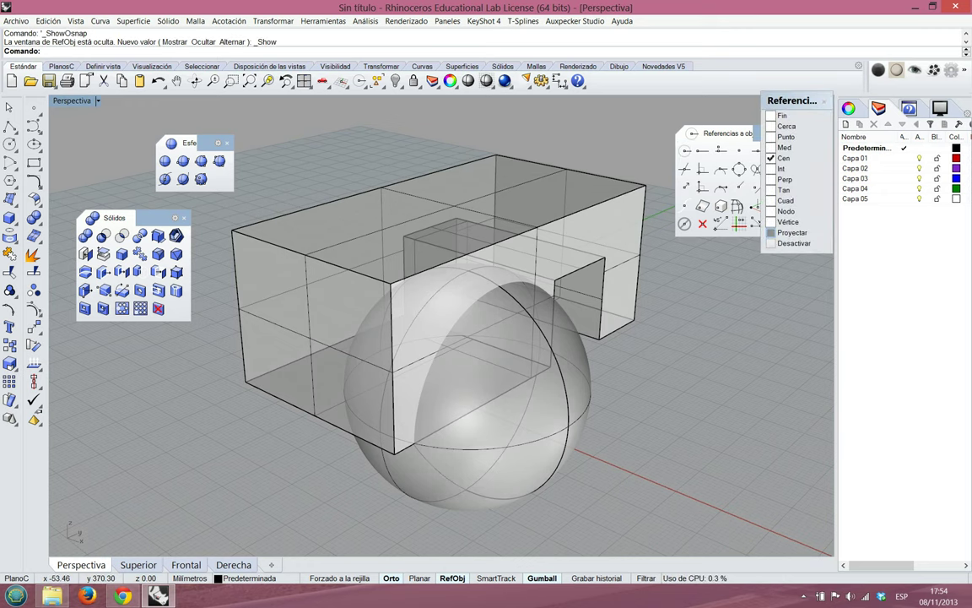
{"action": "left_click_drag", "start_coordinate": [796, 99], "coordinate": [245, 561]}
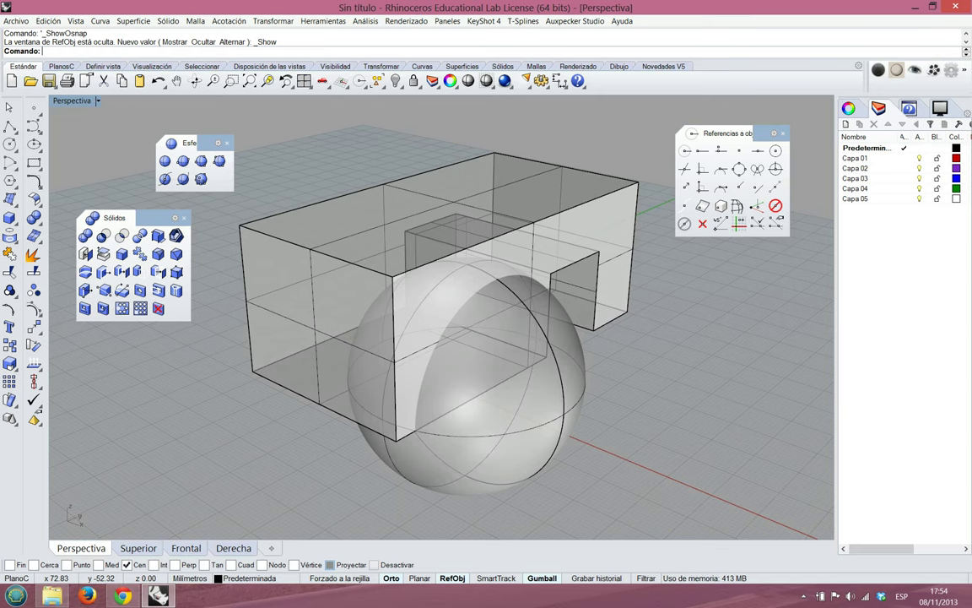
{"action": "left_click_drag", "start_coordinate": [5, 563], "coordinate": [777, 106]}
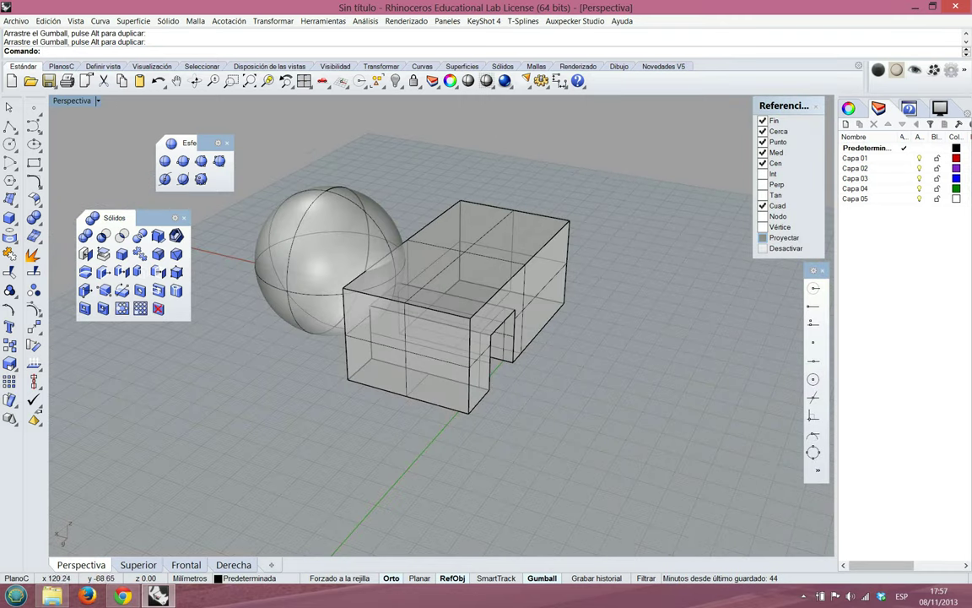
Raise the notched block vertically and rotate it to stand upright with the gumball
{"action": "scroll", "coordinate": [367, 301], "scroll_direction": "up", "scroll_amount": 4}
{"action": "left_click", "coordinate": [397, 355]}
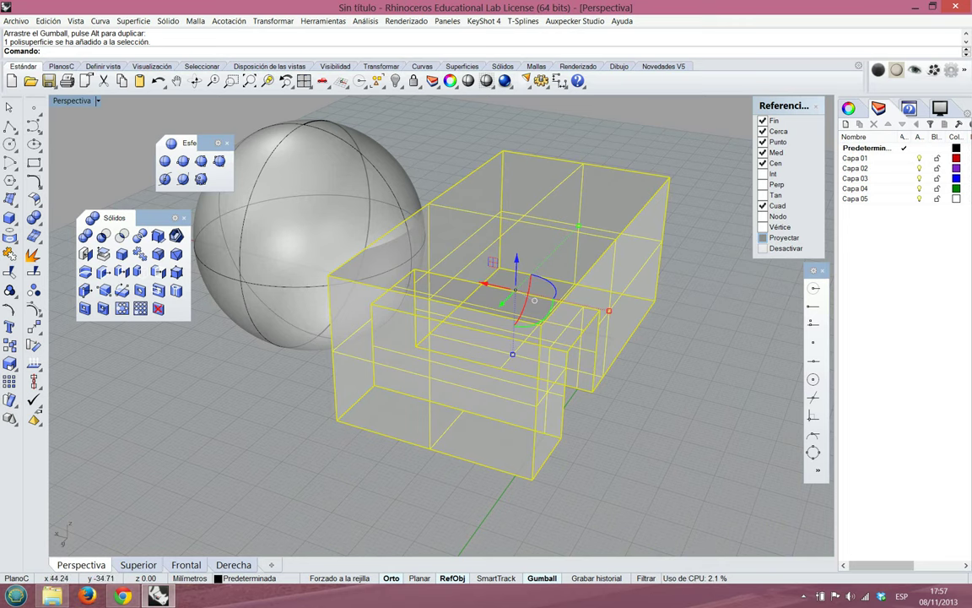
{"action": "mouse_move", "coordinate": [516, 262]}
{"action": "left_mouse_down"}
{"action": "mouse_move", "coordinate": [518, 204]}
{"action": "mouse_move", "coordinate": [515, 279]}
{"action": "mouse_move", "coordinate": [517, 220]}
{"action": "mouse_move", "coordinate": [443, 238]}
{"action": "mouse_move", "coordinate": [500, 265]}
{"action": "left_mouse_up"}
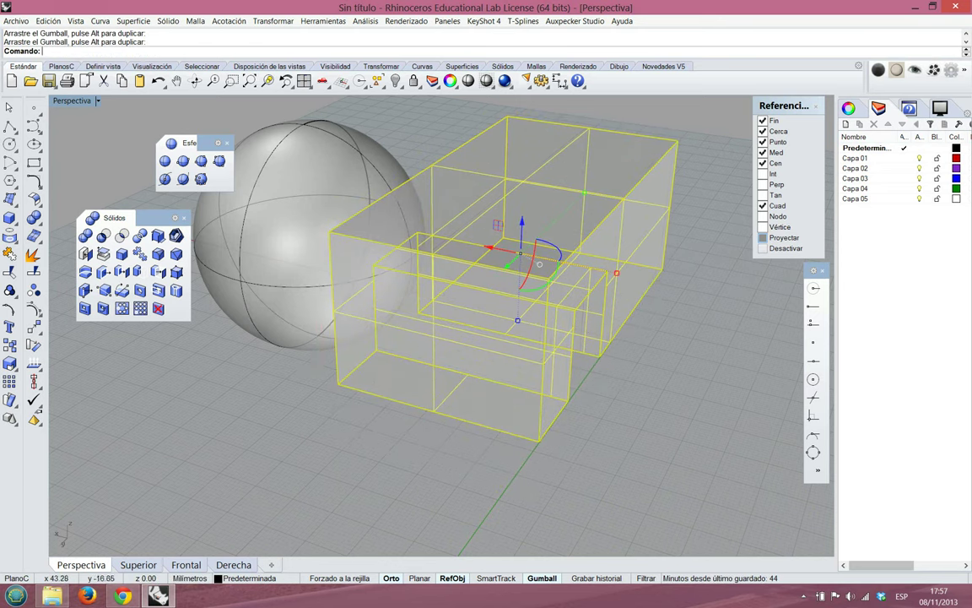
{"action": "mouse_move", "coordinate": [554, 248]}
{"action": "left_mouse_down"}
{"action": "mouse_move", "coordinate": [542, 283]}
{"action": "mouse_move", "coordinate": [551, 241]}
{"action": "left_mouse_up"}
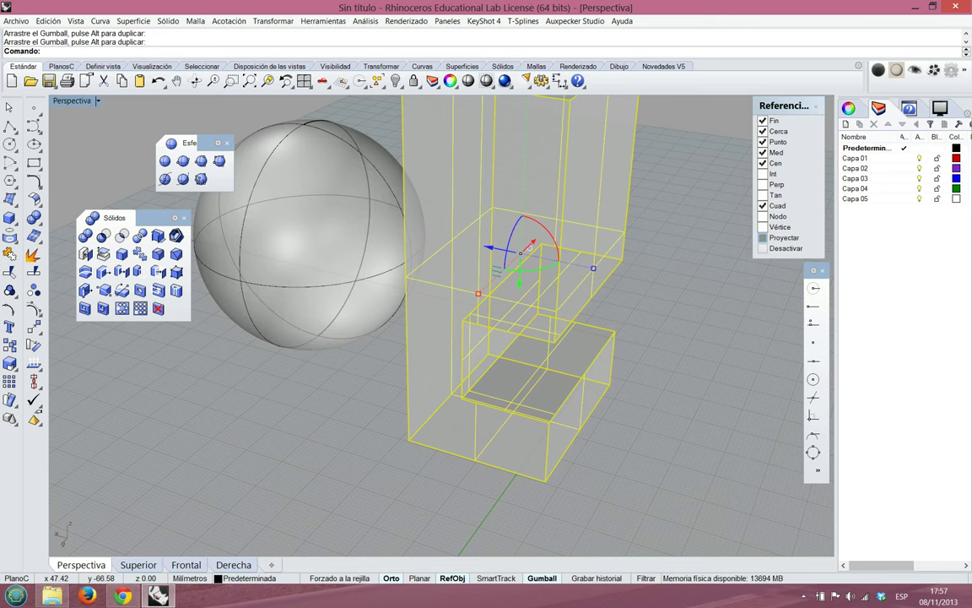
Rotate the notched block down to lie flat along the X axis with its notch facing the grid, and deselect it
{"action": "right_click_drag", "start_coordinate": [506, 270], "coordinate": [522, 291]}
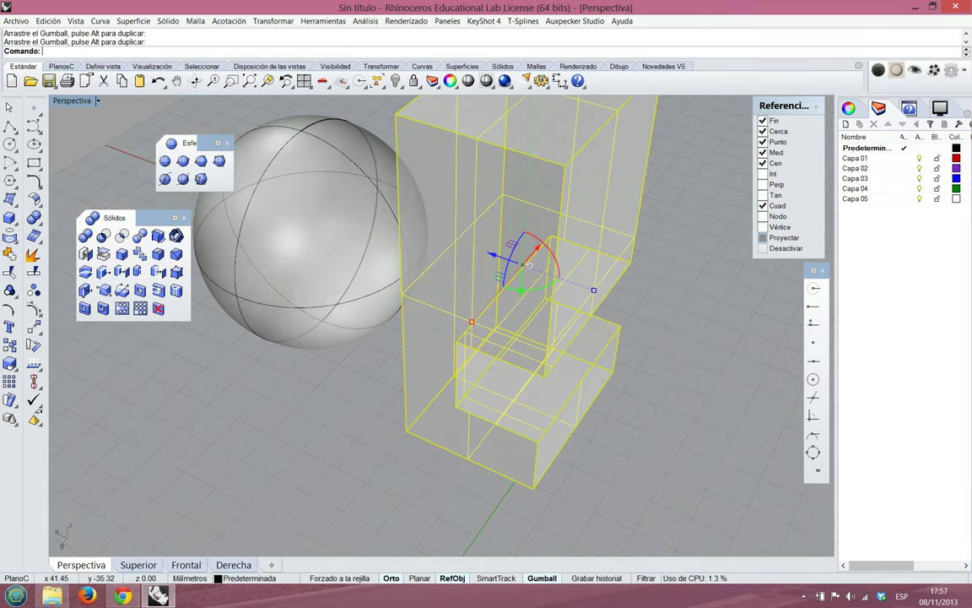
{"action": "left_click_drag", "start_coordinate": [551, 252], "coordinate": [545, 293]}
{"action": "left_click", "coordinate": [407, 376]}
{"action": "right_click_drag", "start_coordinate": [407, 377], "coordinate": [519, 308]}
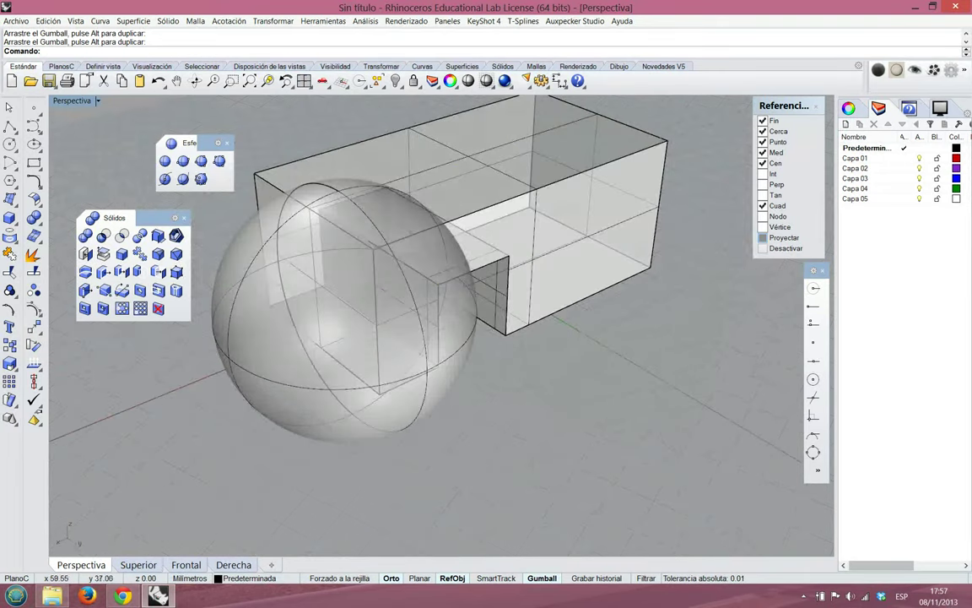
Start the Move command with the sphere as the object to move
{"action": "scroll", "coordinate": [519, 308], "scroll_direction": "down", "scroll_amount": 7}
{"action": "scroll", "coordinate": [505, 239], "scroll_direction": "up", "scroll_amount": 6}
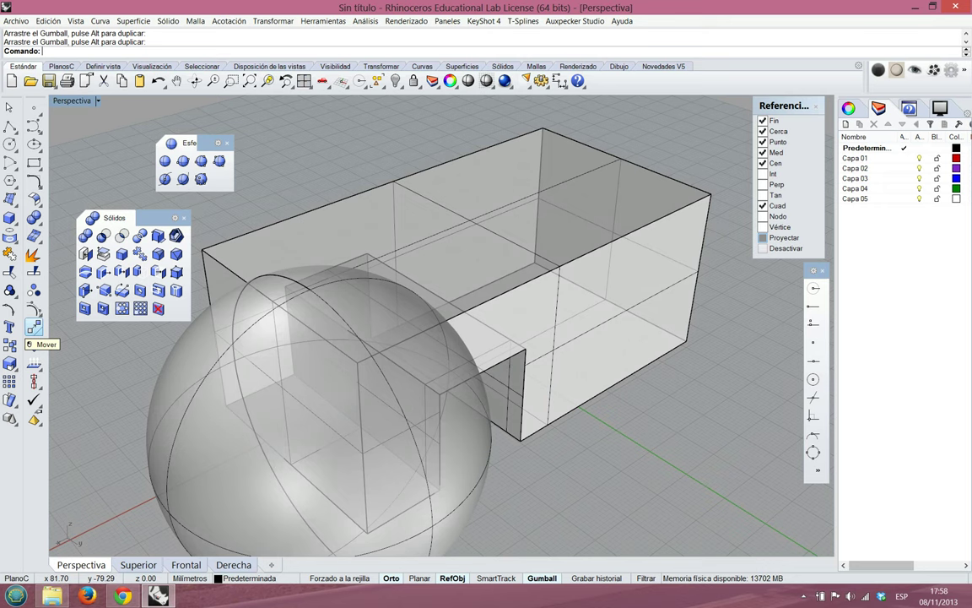
{"action": "left_click", "coordinate": [34, 327]}
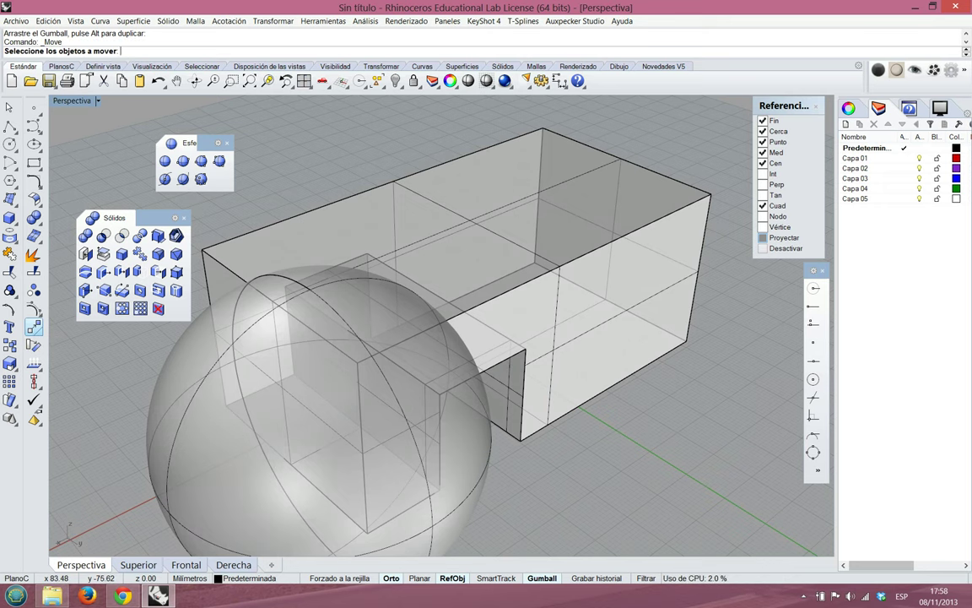
{"action": "left_click", "coordinate": [218, 373]}
{"action": "scroll", "coordinate": [361, 285], "scroll_direction": "down", "scroll_amount": 3}
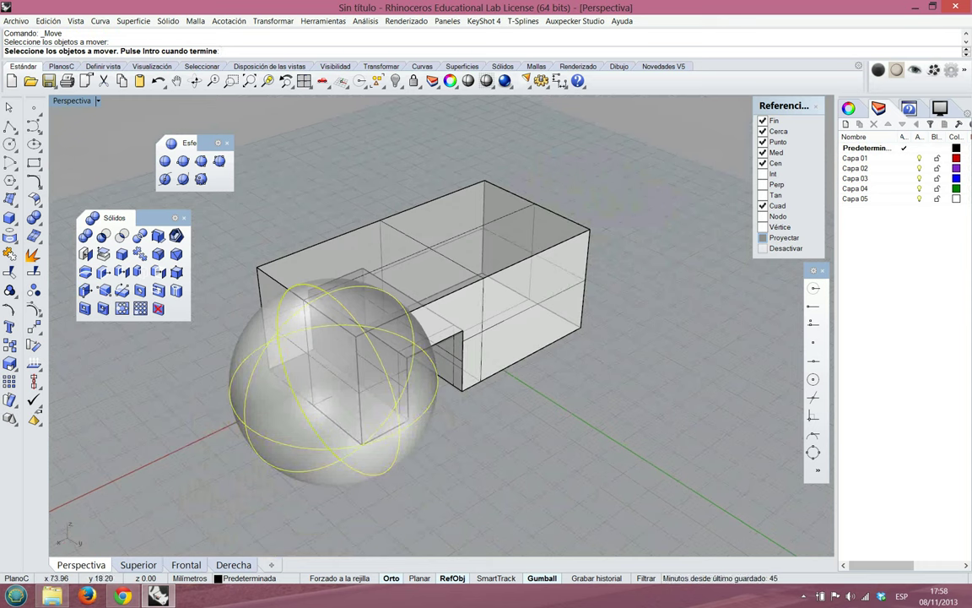
{"action": "key", "text": "Return"}
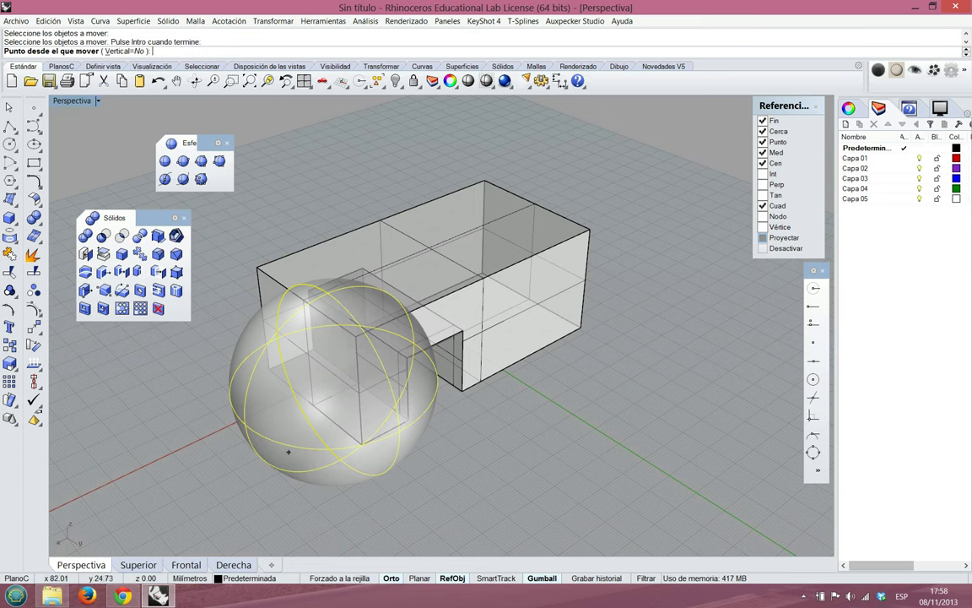
Disable all object snaps and switch them back on while the sphere's move is waiting for its base point
{"action": "right_click_drag", "start_coordinate": [345, 467], "coordinate": [586, 408]}
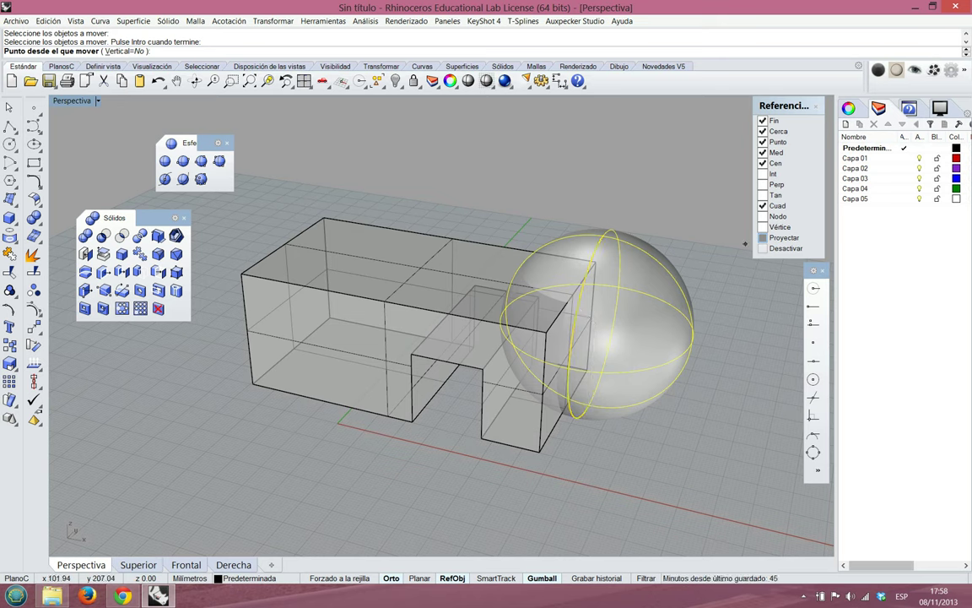
{"action": "left_click", "coordinate": [764, 248]}
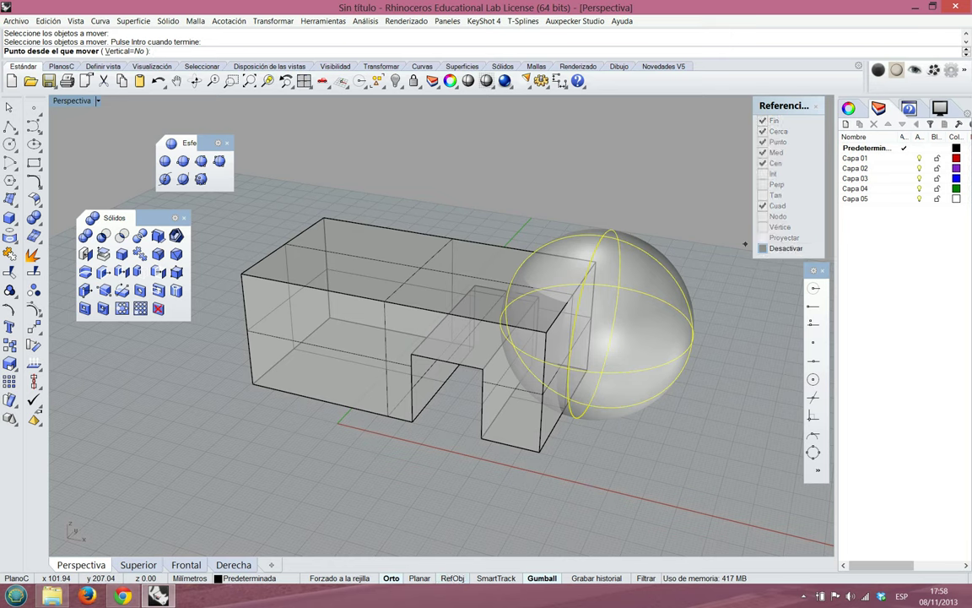
{"action": "left_click", "coordinate": [765, 249]}
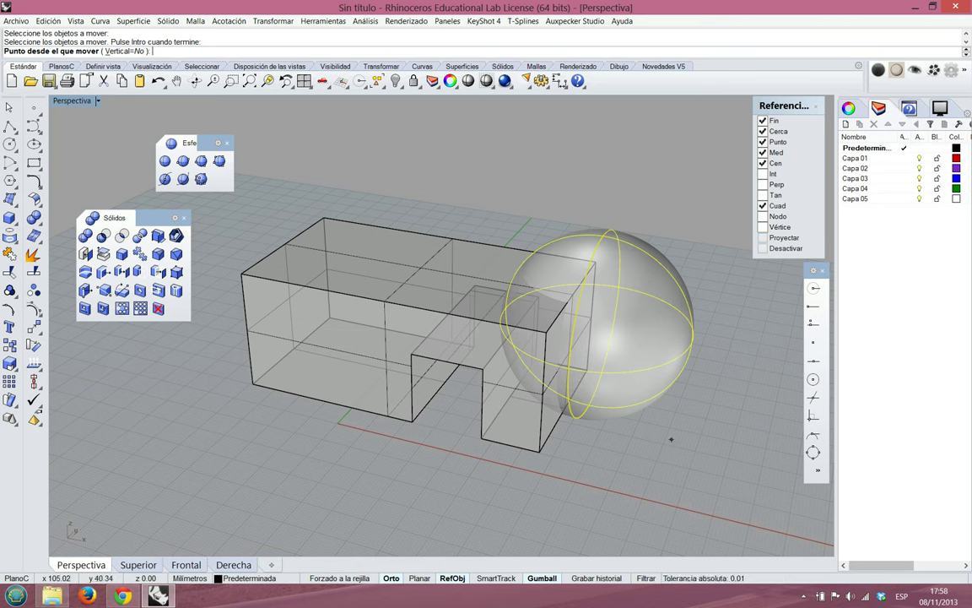
Move the sphere from its top quadrant point to the block's rear upper corner at the end away from the notch
{"action": "mouse_move", "coordinate": [705, 255]}
{"action": "right_mouse_down"}
{"action": "mouse_move", "coordinate": [371, 291]}
{"action": "mouse_move", "coordinate": [574, 232]}
{"action": "mouse_move", "coordinate": [723, 250]}
{"action": "right_mouse_up"}
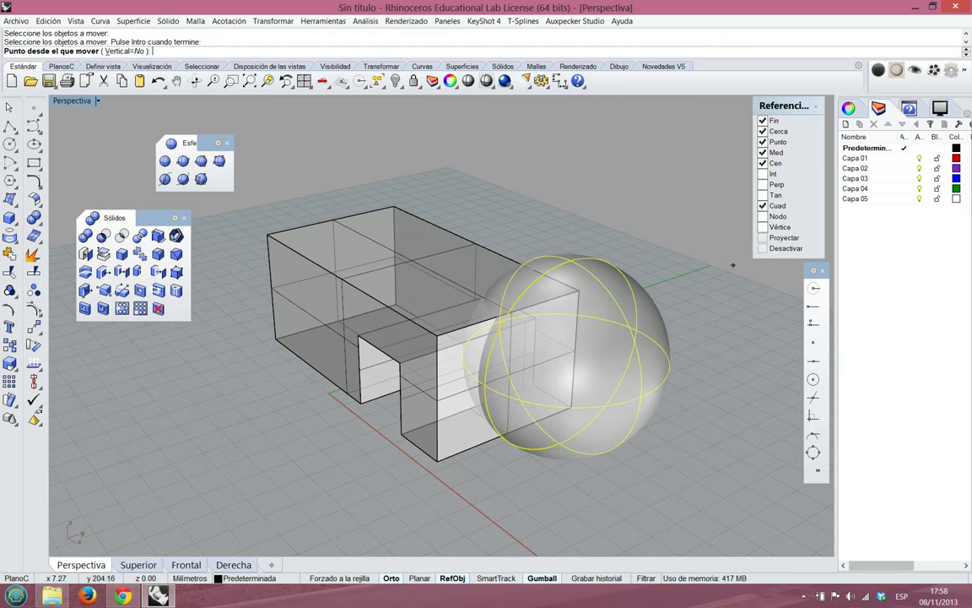
{"action": "left_click", "coordinate": [32, 291]}
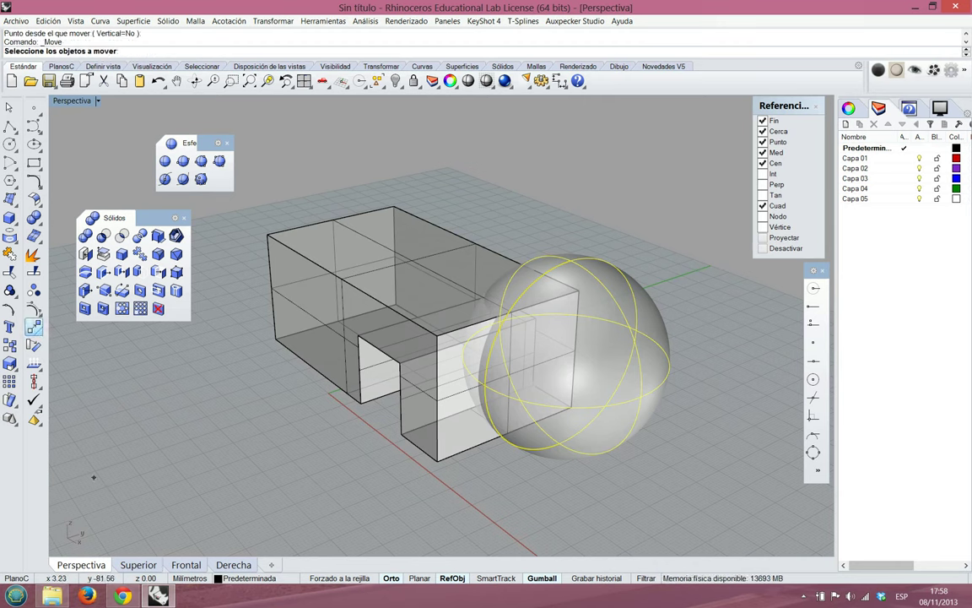
{"action": "left_click", "coordinate": [583, 358]}
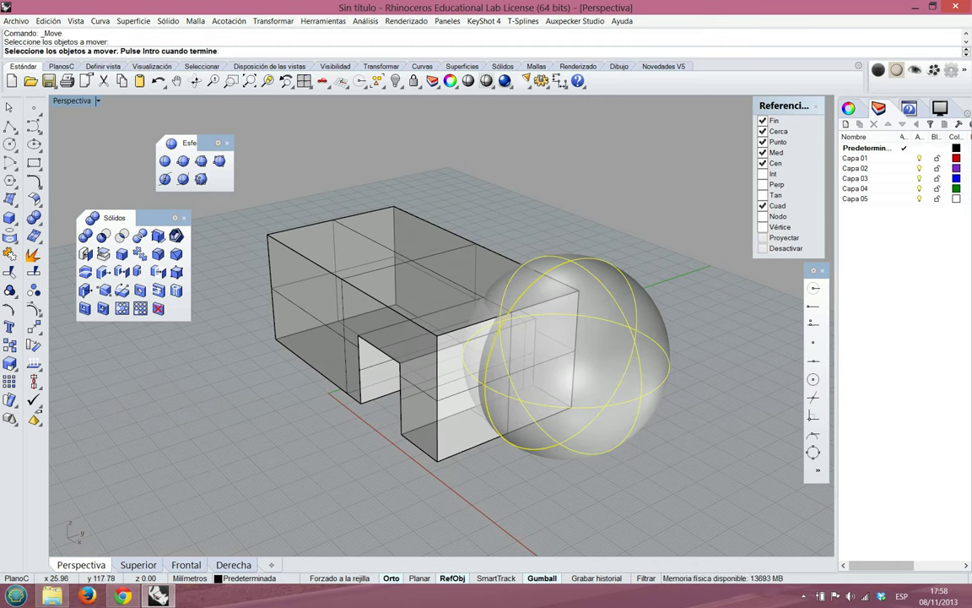
{"action": "key", "text": "Return"}
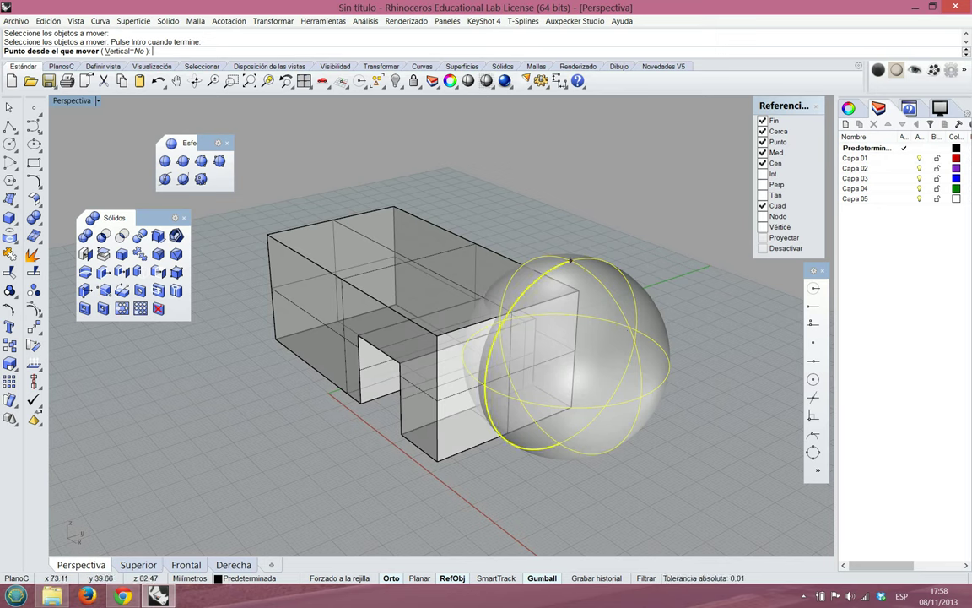
{"action": "left_click", "coordinate": [570, 261]}
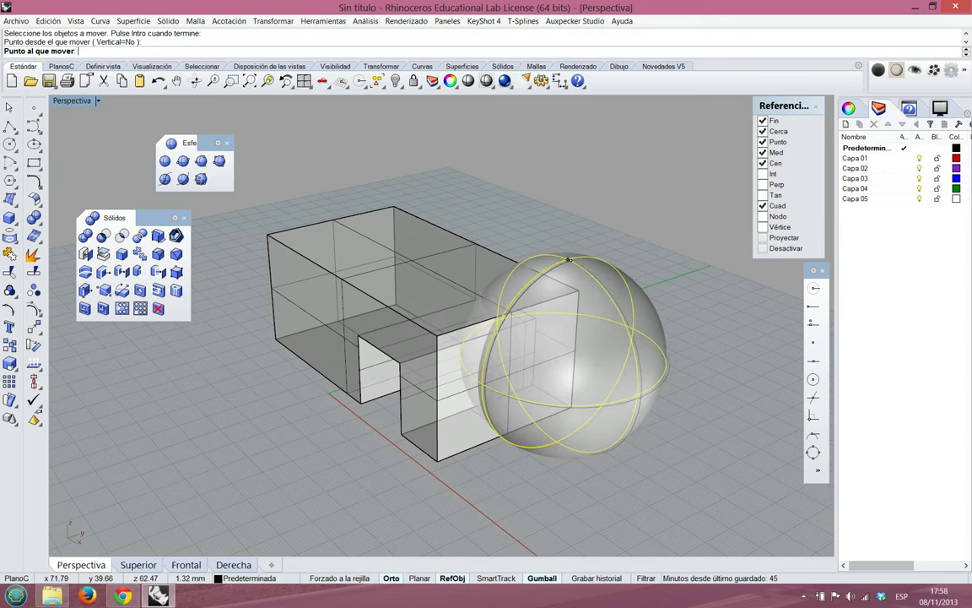
{"action": "left_click", "coordinate": [403, 209]}
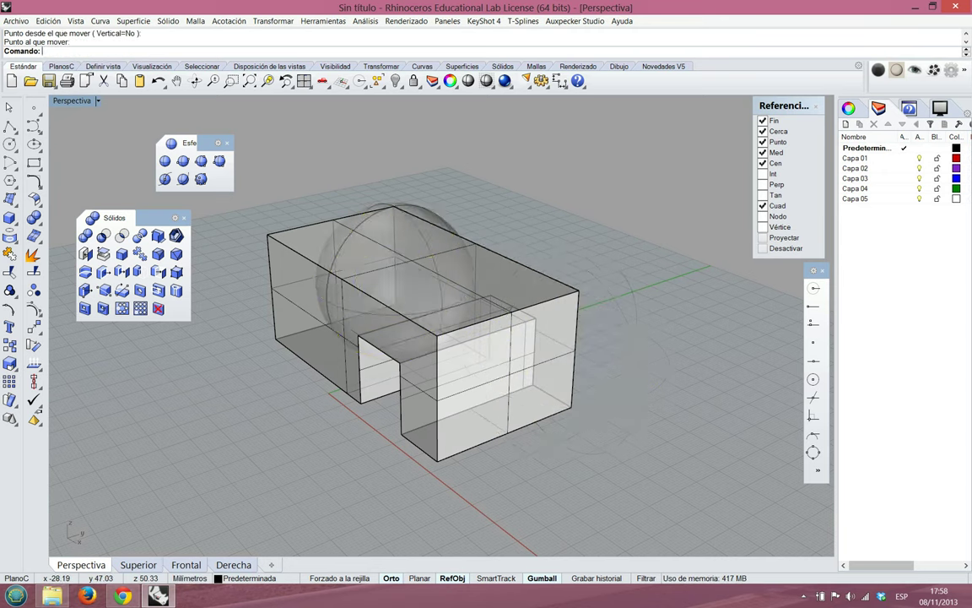
Move the sphere from its centre point to the block's rear upper corner at the notched end
{"action": "right_click_drag", "start_coordinate": [506, 254], "coordinate": [587, 325]}
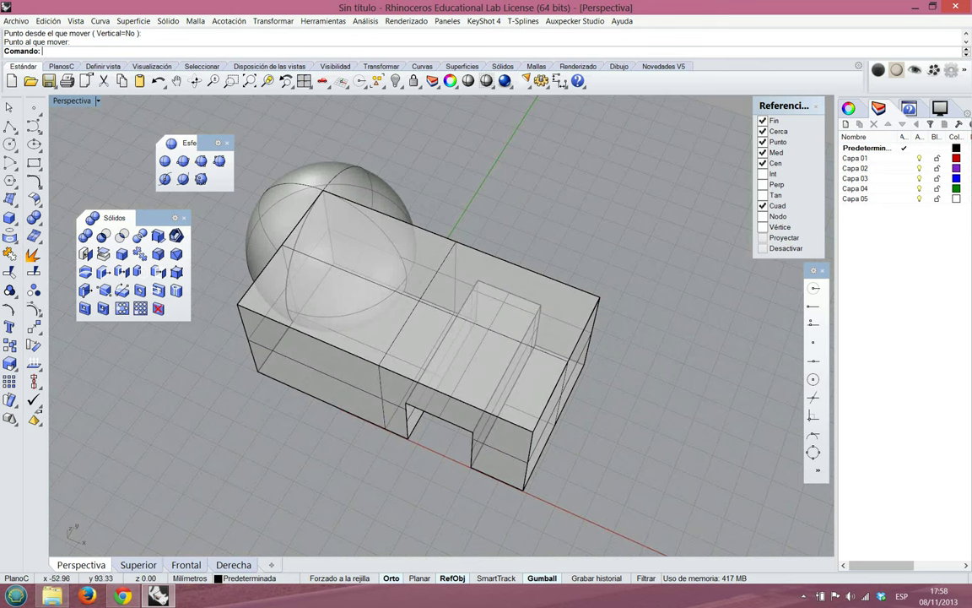
{"action": "left_click", "coordinate": [351, 253]}
{"action": "right_click", "coordinate": [354, 154]}
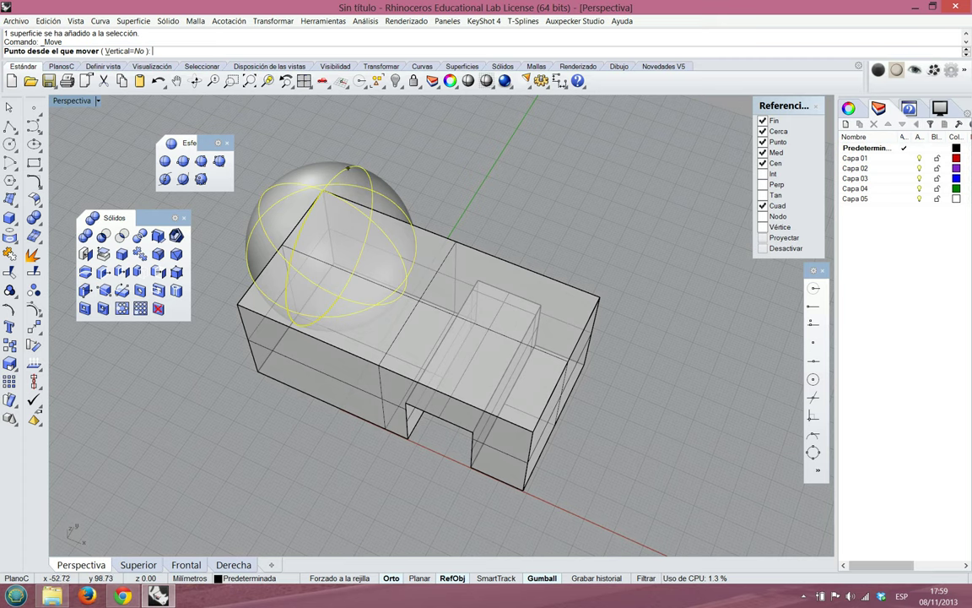
{"action": "left_click", "coordinate": [331, 246]}
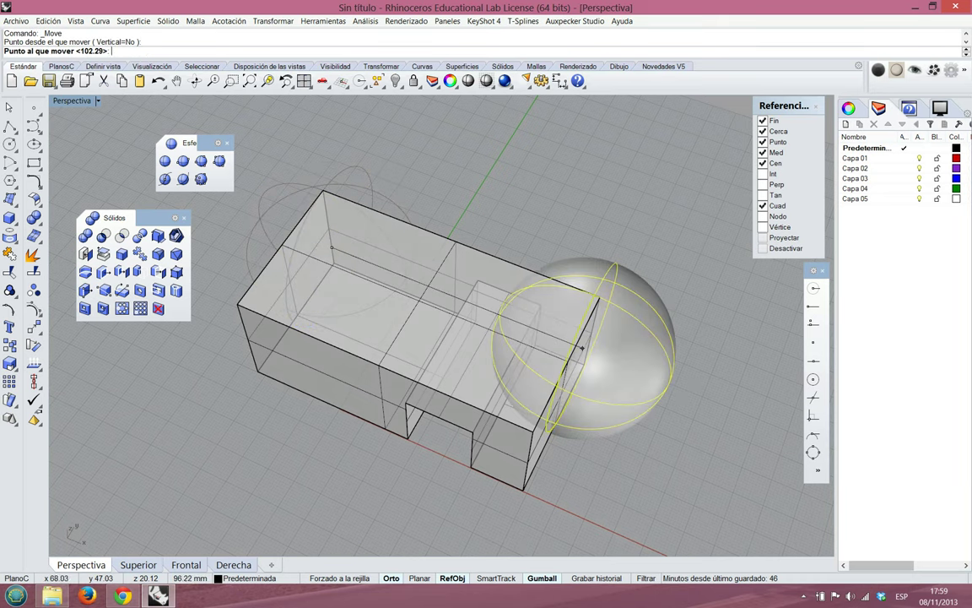
{"action": "left_click", "coordinate": [599, 297]}
Examine from several angles and distances how the sphere's centre sits on the block's corner
{"action": "right_click_drag", "start_coordinate": [620, 295], "coordinate": [379, 241]}
{"action": "right_click_drag", "start_coordinate": [380, 328], "coordinate": [581, 279]}
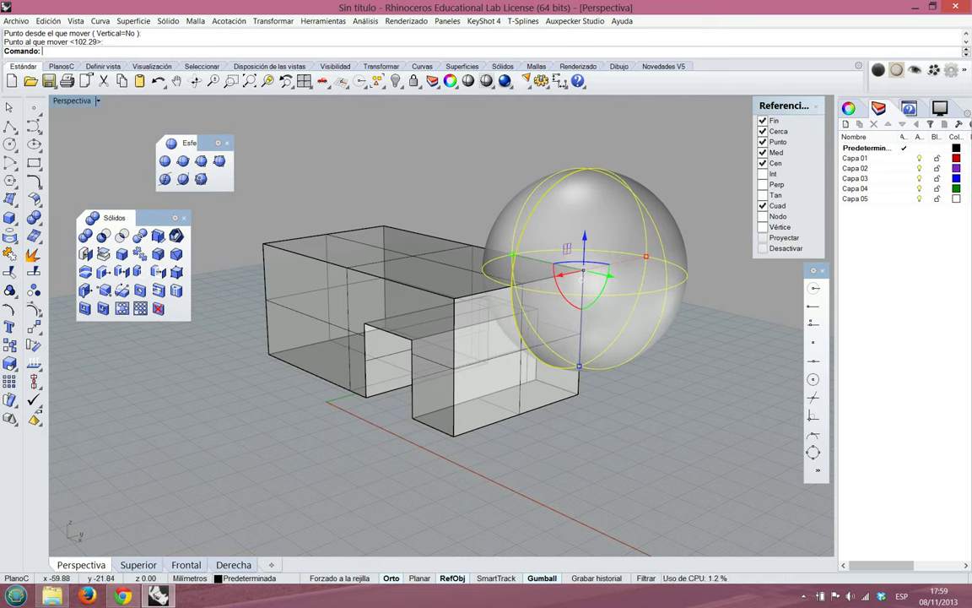
{"action": "right_click_drag", "start_coordinate": [340, 348], "coordinate": [422, 381]}
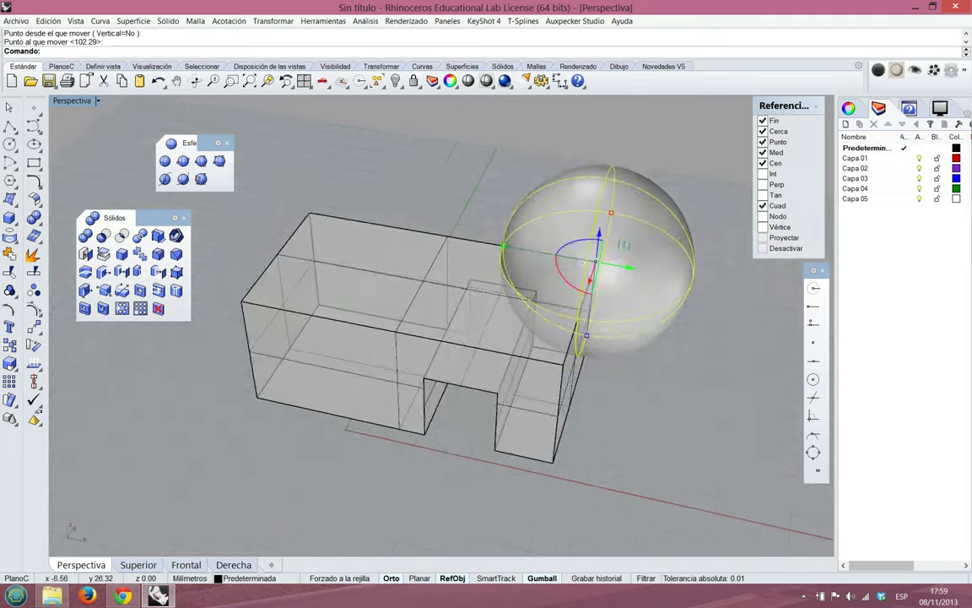
{"action": "scroll", "coordinate": [405, 378], "scroll_direction": "down", "scroll_amount": 4}
{"action": "right_click_drag", "start_coordinate": [490, 358], "coordinate": [460, 330]}
{"action": "scroll", "coordinate": [461, 330], "scroll_direction": "up", "scroll_amount": 6}
{"action": "right_click_drag", "start_coordinate": [541, 314], "coordinate": [539, 278]}
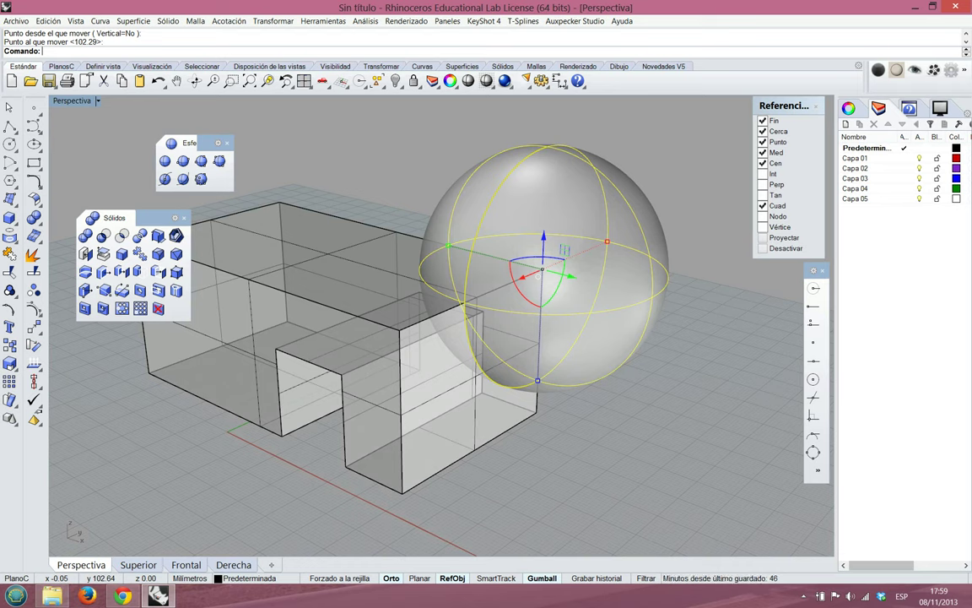
{"action": "right_click_drag", "start_coordinate": [447, 241], "coordinate": [498, 245]}
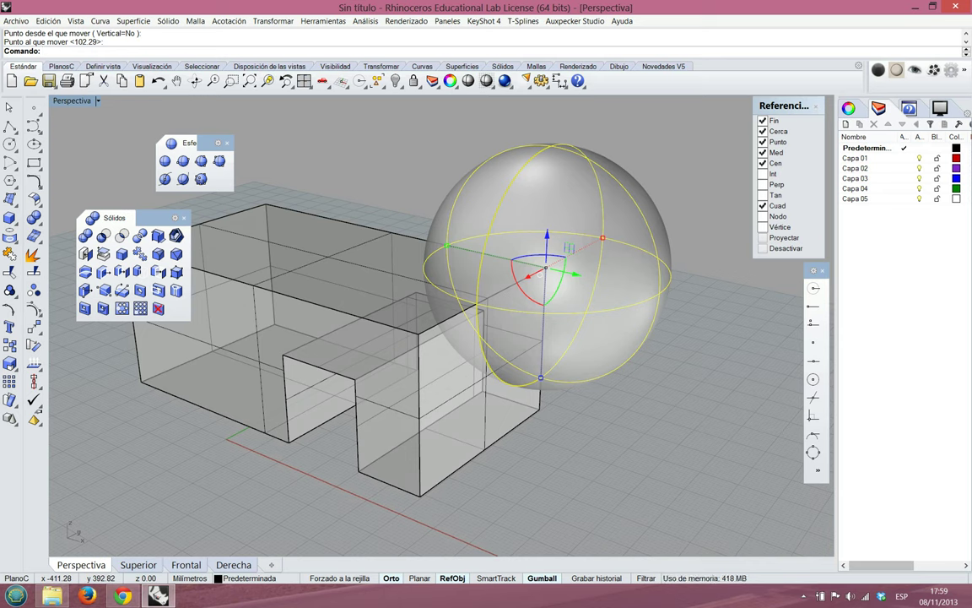
Deselect the sphere and start surface fillet, Boolean union and Project in turn to read each command's prompts and options
{"action": "key", "text": "Escape"}
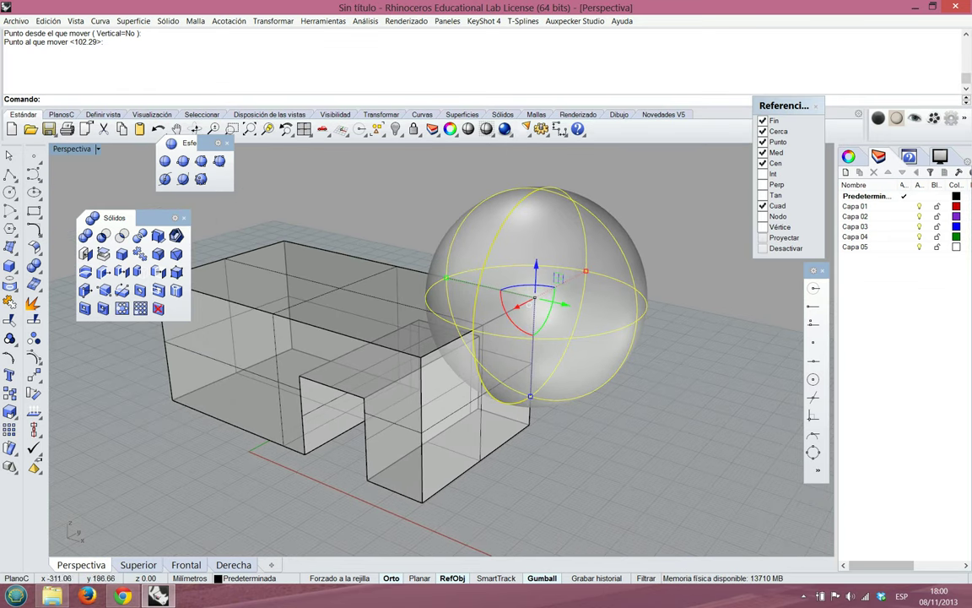
{"action": "left_click", "coordinate": [34, 247]}
{"action": "left_click", "coordinate": [34, 266]}
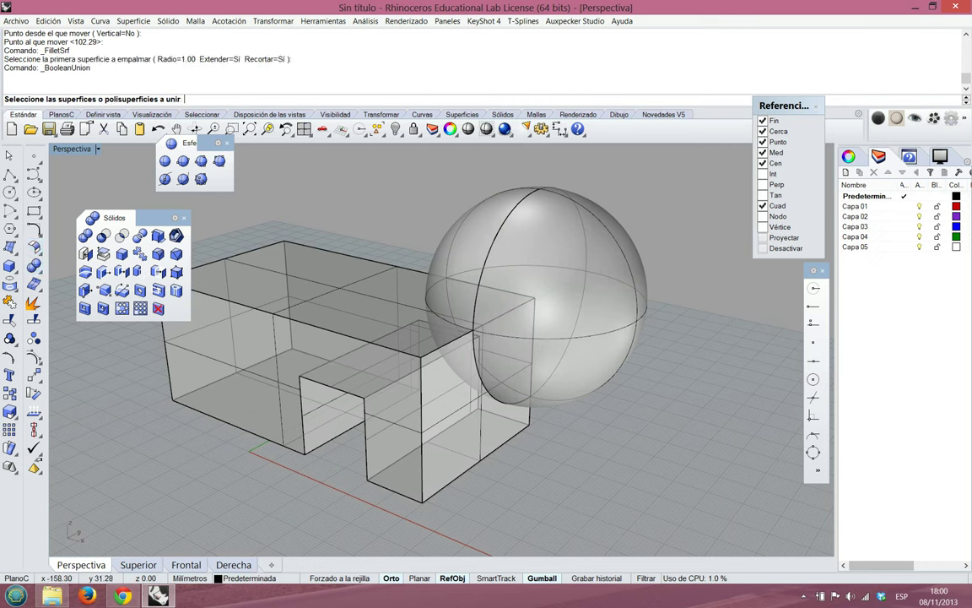
{"action": "left_click", "coordinate": [8, 285]}
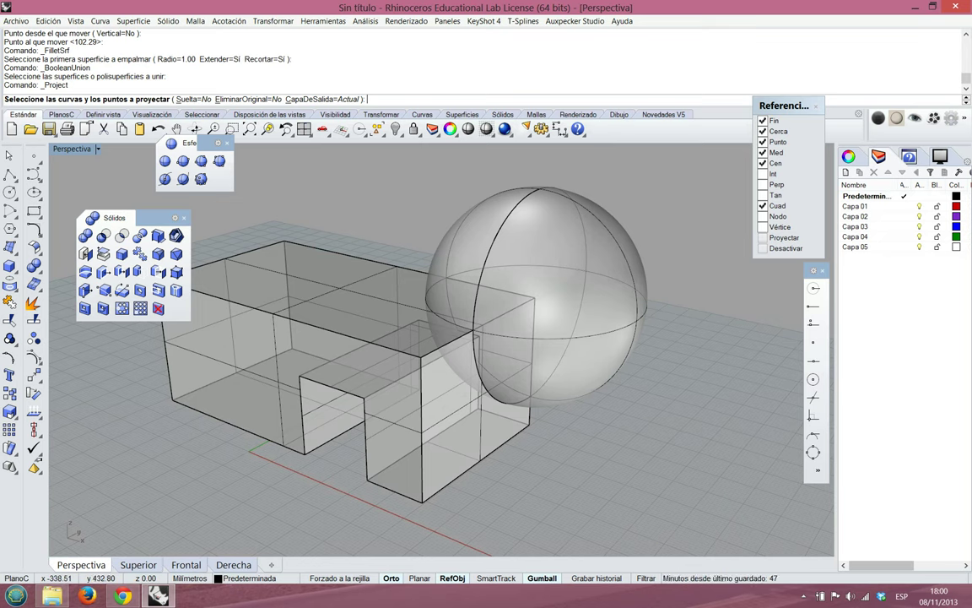
Shrink the command area to a single history line above the prompt
{"action": "left_click_drag", "start_coordinate": [439, 106], "coordinate": [439, 54]}
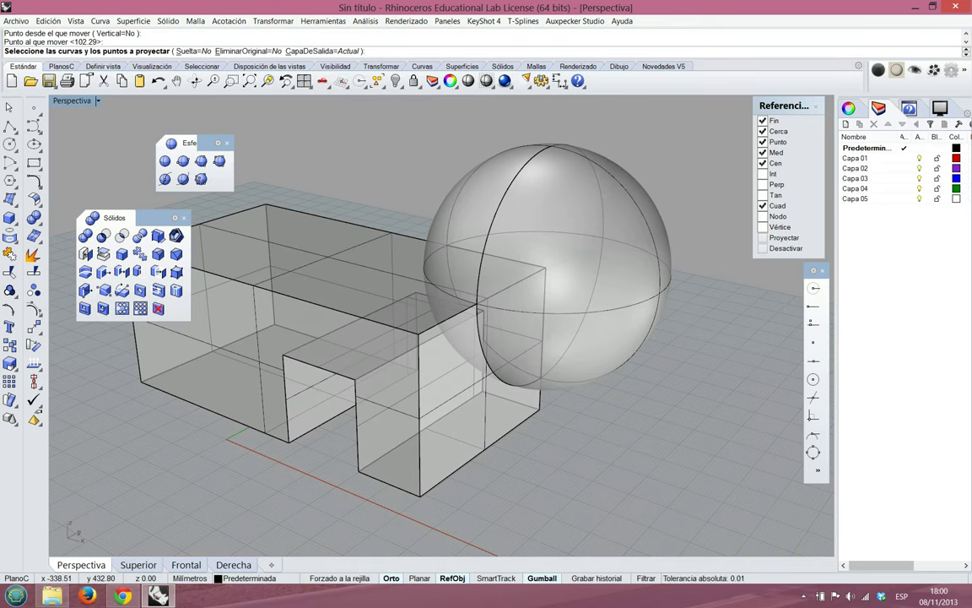
{"action": "left_click_drag", "start_coordinate": [338, 59], "coordinate": [337, 48]}
{"action": "left_click", "coordinate": [10, 224]}
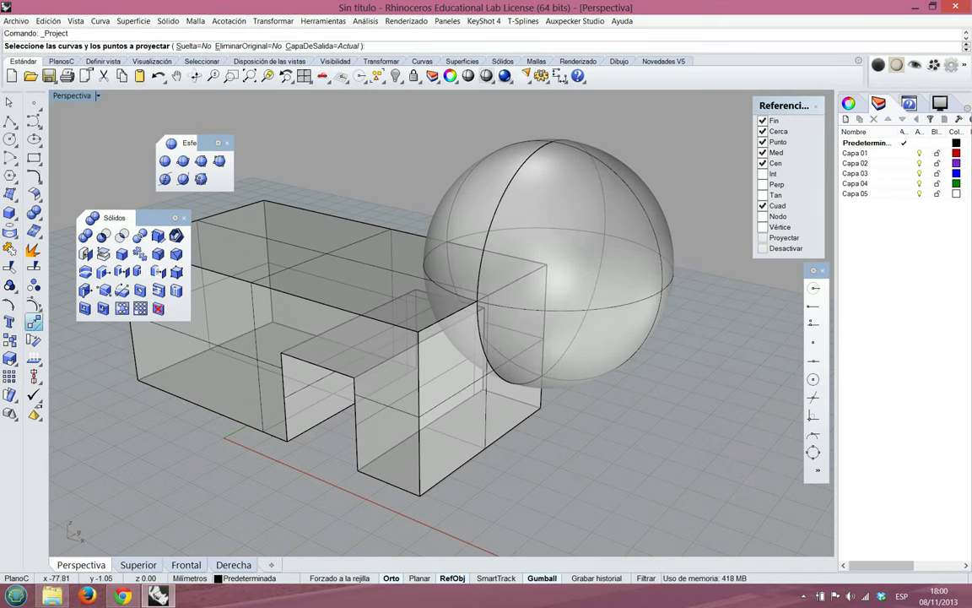
Move the sphere from its top quadrant point to the midpoint of the block's rear upper long edge
{"action": "left_click", "coordinate": [33, 322]}
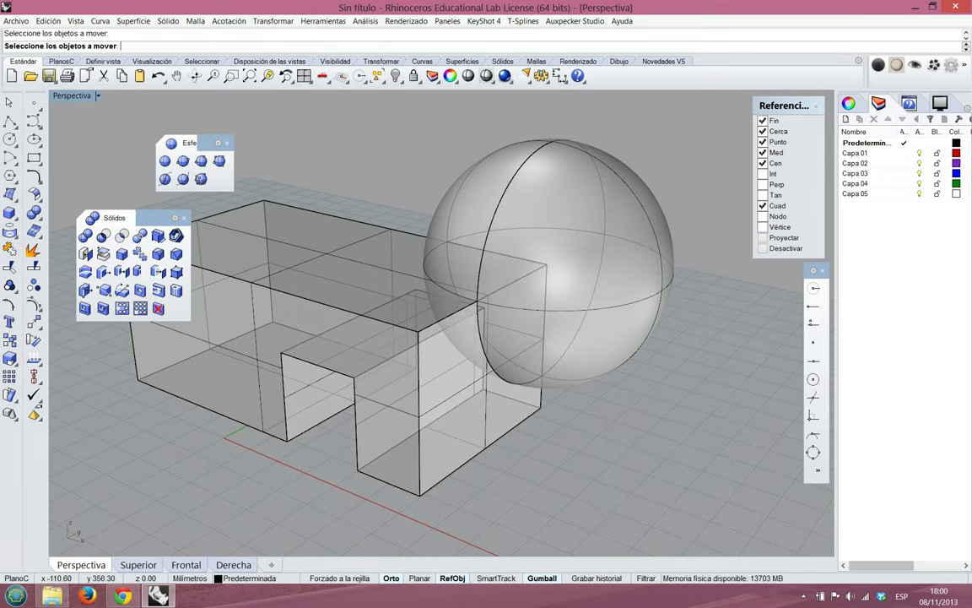
{"action": "left_click", "coordinate": [534, 227]}
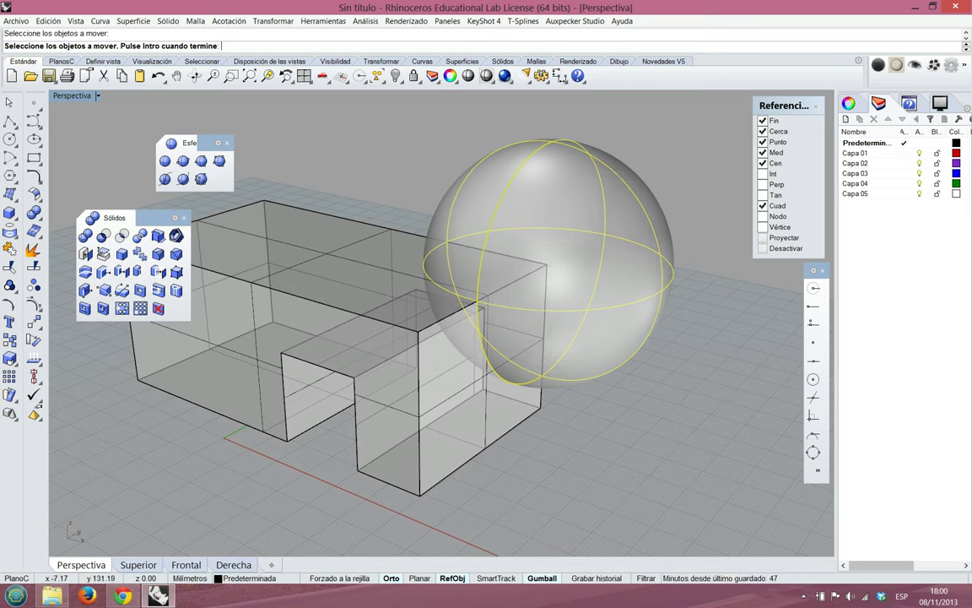
{"action": "key", "text": "Return"}
{"action": "left_click", "coordinate": [553, 141]}
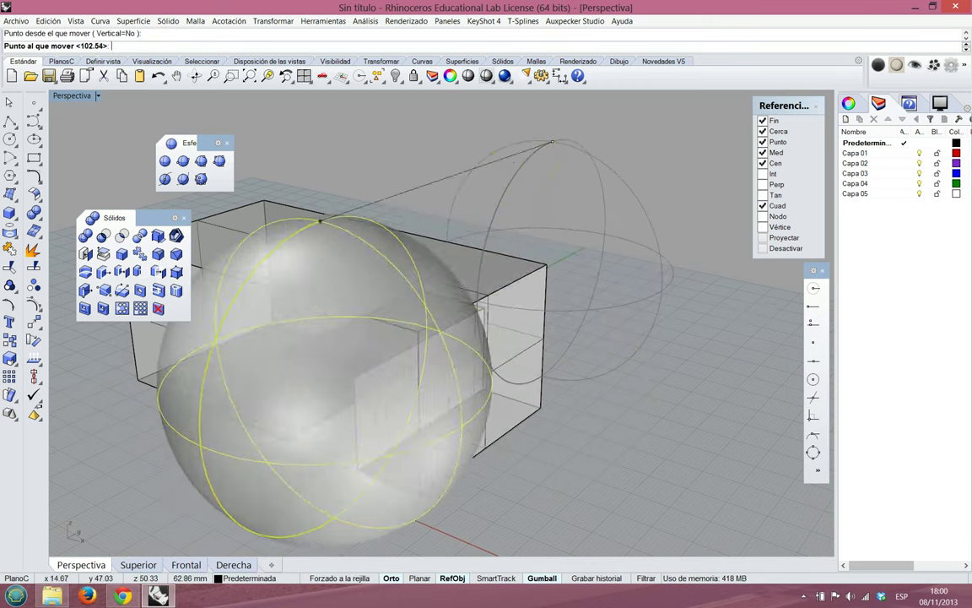
{"action": "left_click", "coordinate": [401, 227]}
{"action": "right_click_drag", "start_coordinate": [465, 297], "coordinate": [177, 303]}
{"action": "right_click_drag", "start_coordinate": [405, 358], "coordinate": [646, 388]}
{"action": "right_click_drag", "start_coordinate": [590, 363], "coordinate": [655, 339]}
{"action": "scroll", "coordinate": [655, 339], "scroll_direction": "down", "scroll_amount": 4}
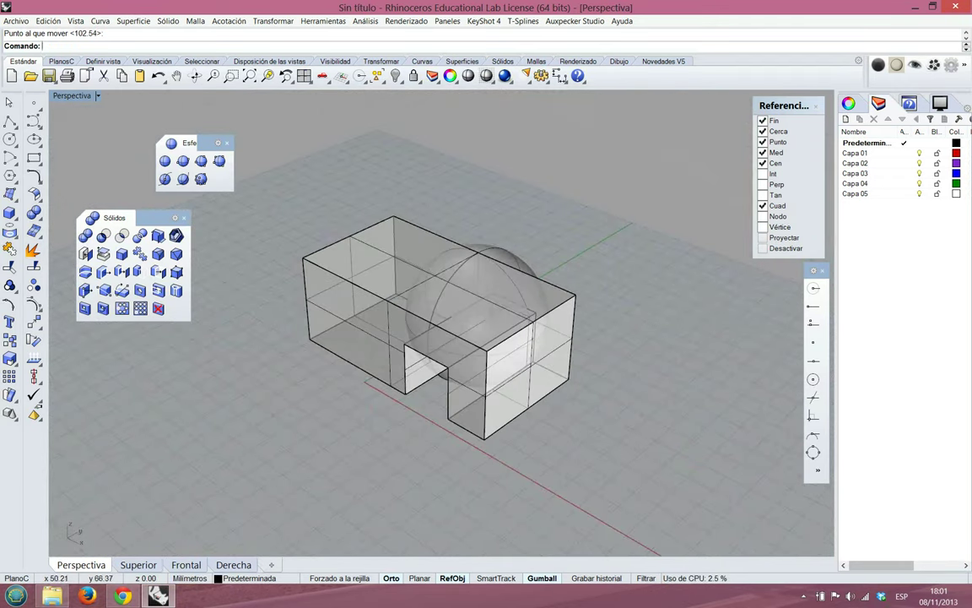
{"action": "scroll", "coordinate": [524, 361], "scroll_direction": "up", "scroll_amount": 4}
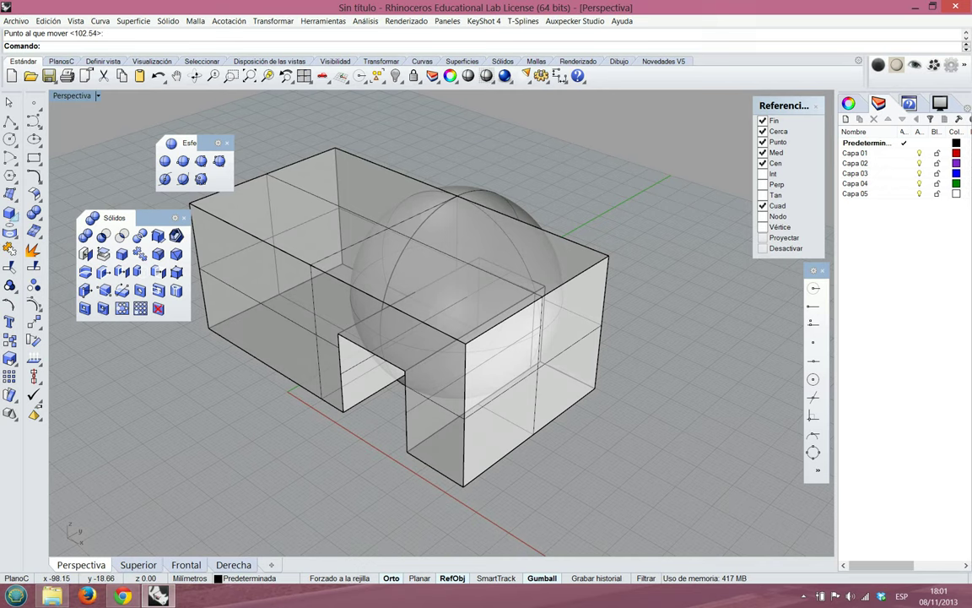
Start Rotate 2D with the sphere selected to read its rotation centre prompt and copy option, and cancel it
{"action": "left_click", "coordinate": [9, 213]}
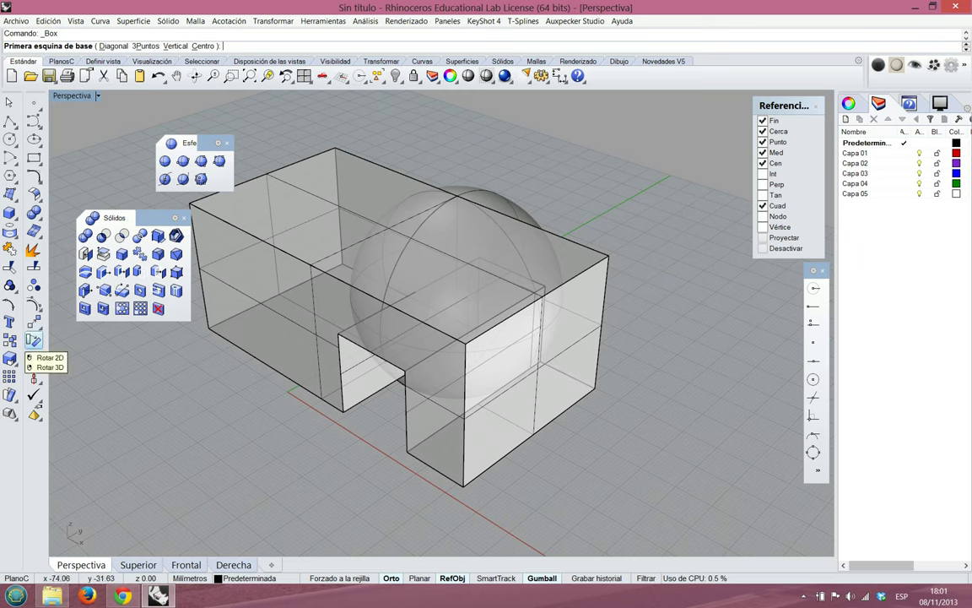
{"action": "left_click", "coordinate": [34, 340]}
{"action": "left_click", "coordinate": [467, 195]}
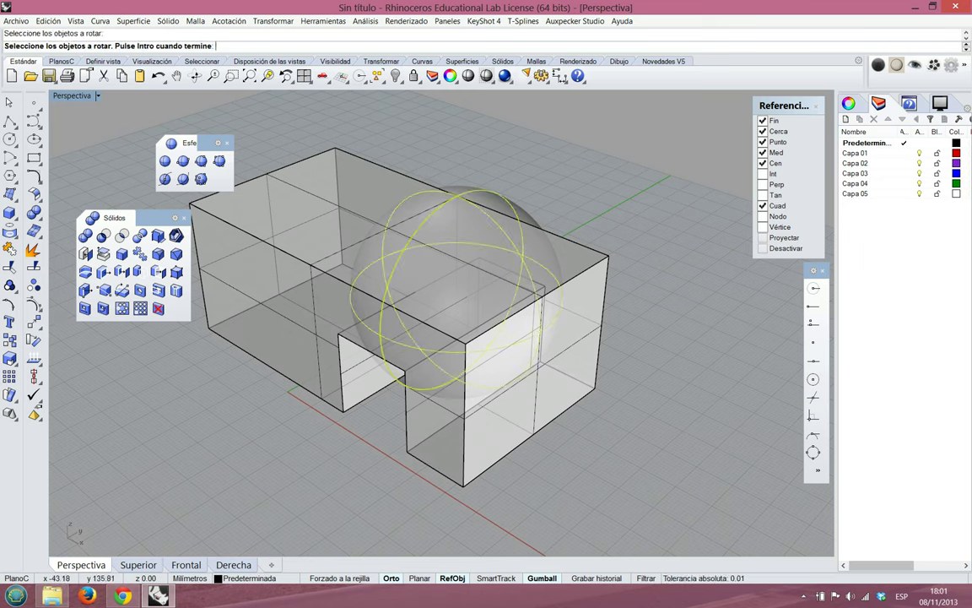
{"action": "key", "text": "Return"}
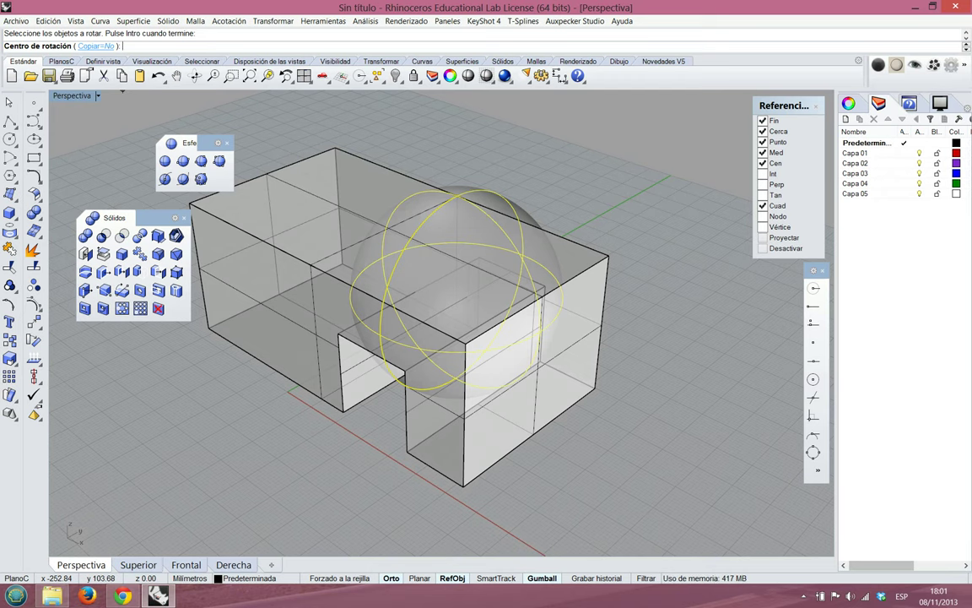
{"action": "key", "text": "Escape"}
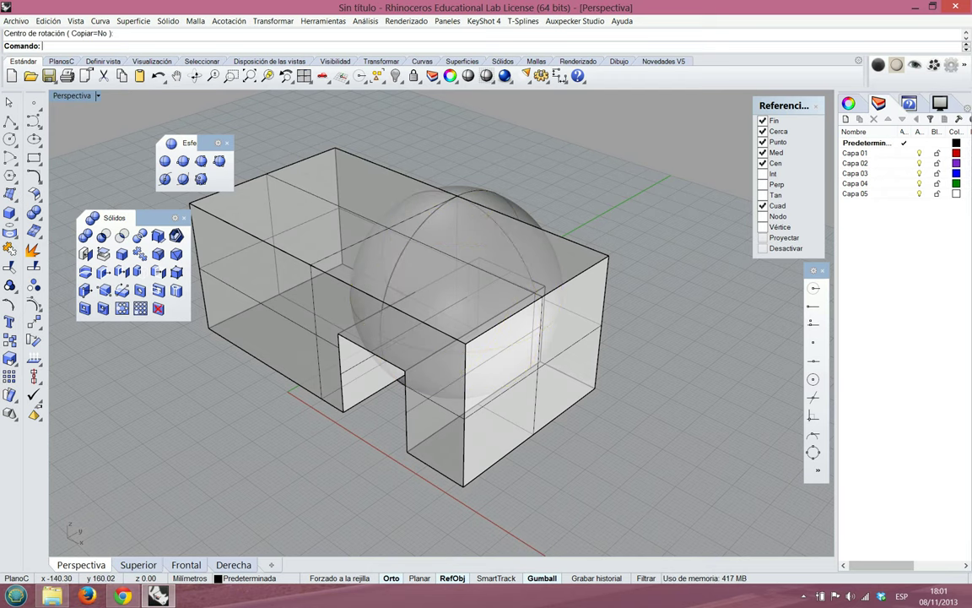
{"action": "right_click_drag", "start_coordinate": [489, 329], "coordinate": [487, 375]}
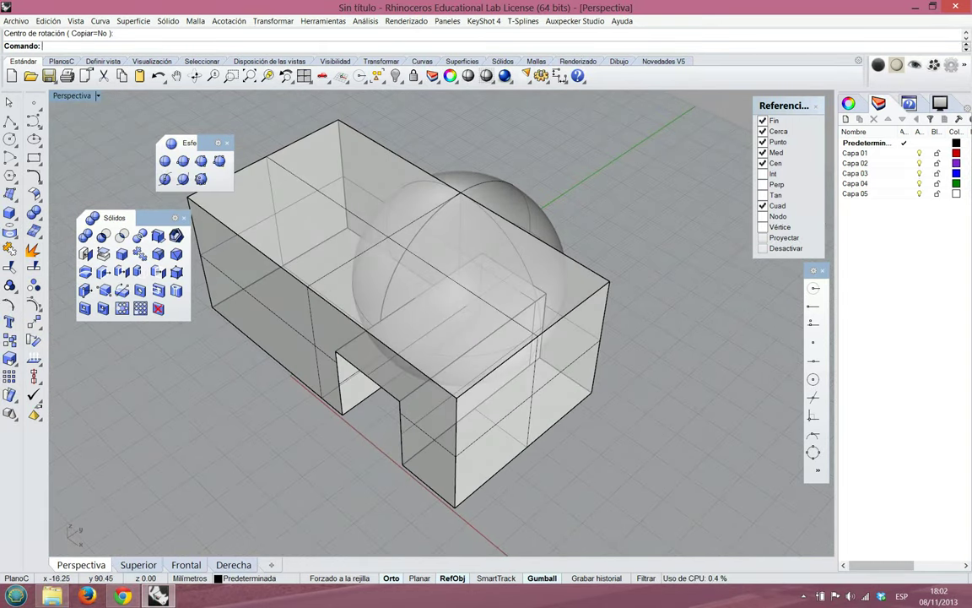
{"action": "right_click_drag", "start_coordinate": [469, 237], "coordinate": [358, 244]}
{"action": "left_click", "coordinate": [593, 268]}
{"action": "right_click_drag", "start_coordinate": [592, 266], "coordinate": [493, 245]}
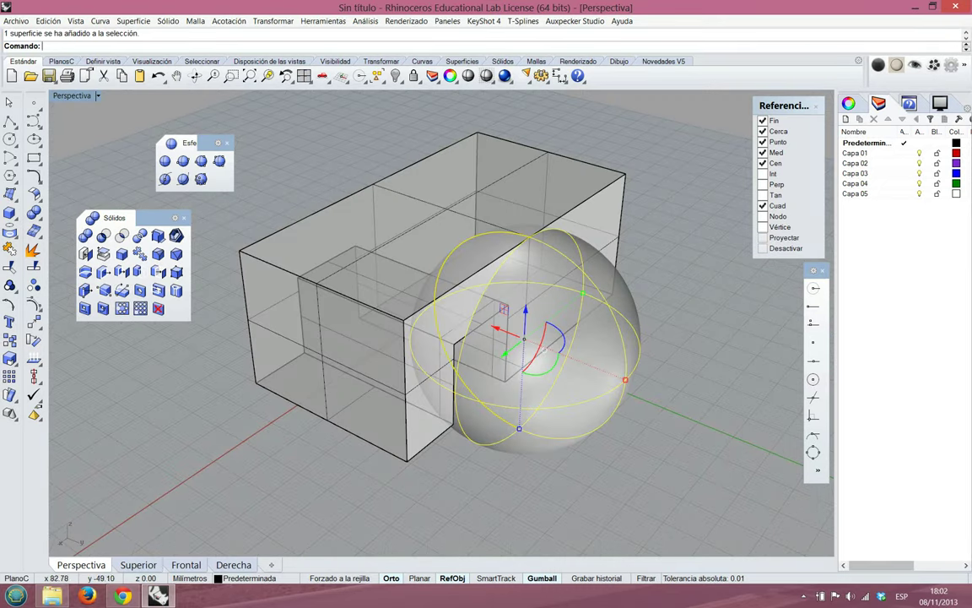
{"action": "left_click", "coordinate": [34, 321]}
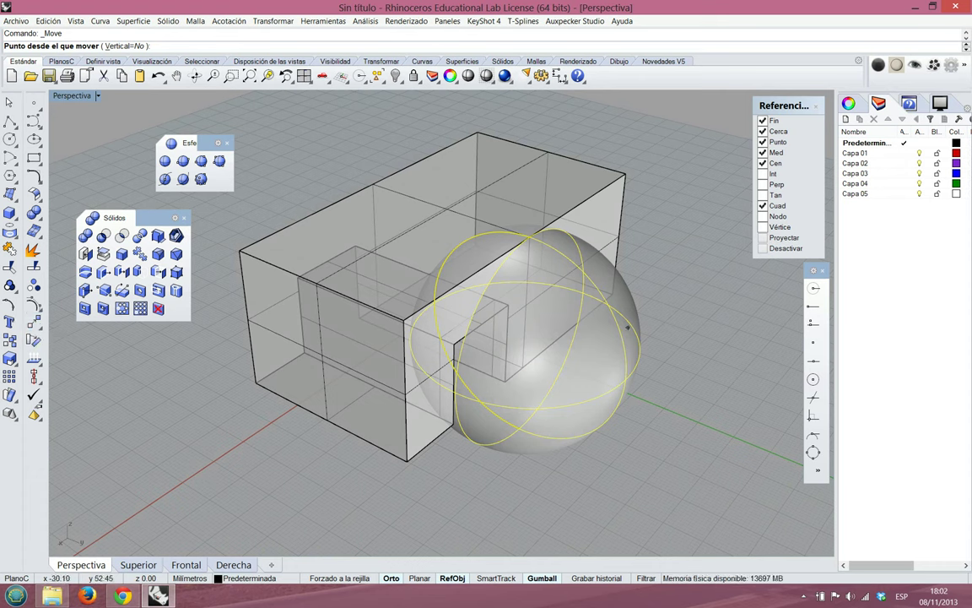
{"action": "key", "text": "Escape"}
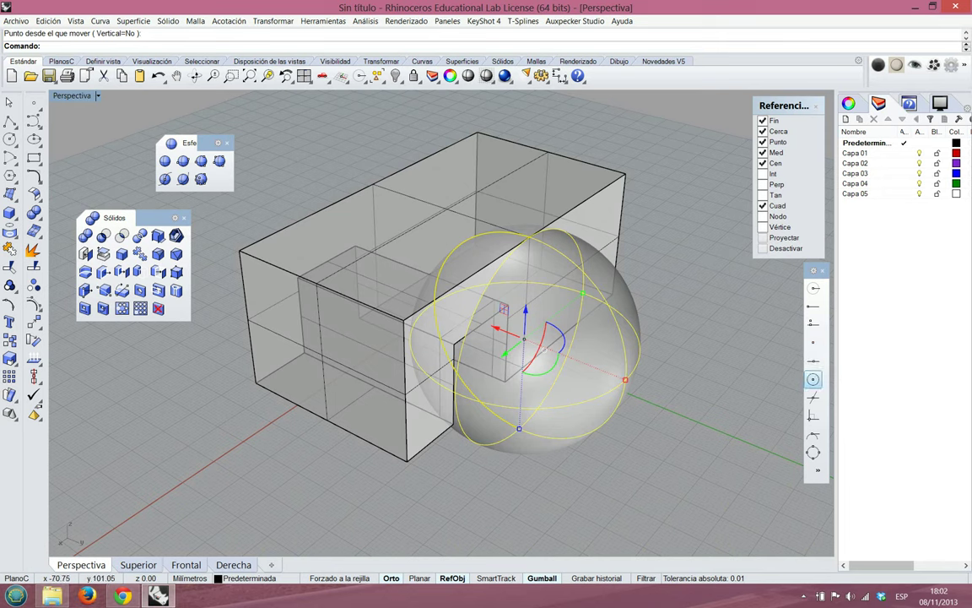
{"action": "left_click", "coordinate": [813, 379]}
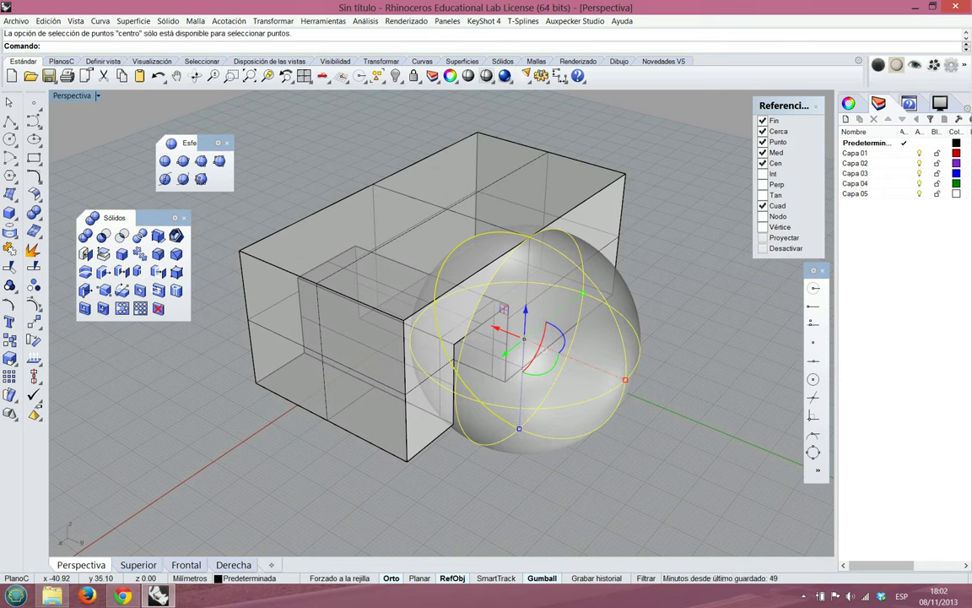
{"action": "right_click_drag", "start_coordinate": [684, 283], "coordinate": [667, 316]}
{"action": "key", "text": "Escape"}
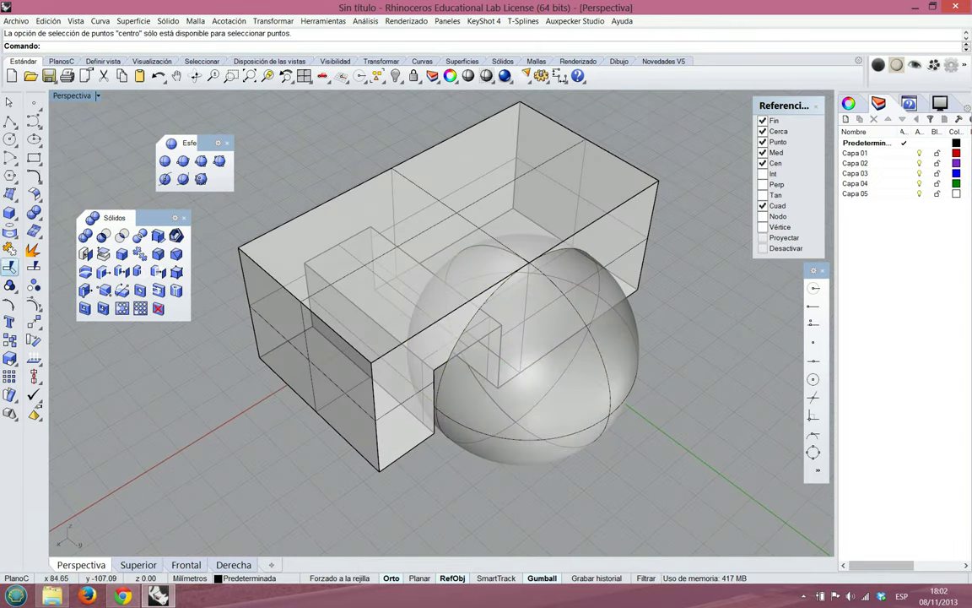
Move the sphere from its centre to the midpoint of the block's rear upper long edge
{"action": "left_click", "coordinate": [34, 321]}
{"action": "left_click", "coordinate": [595, 340]}
{"action": "key", "text": "Return"}
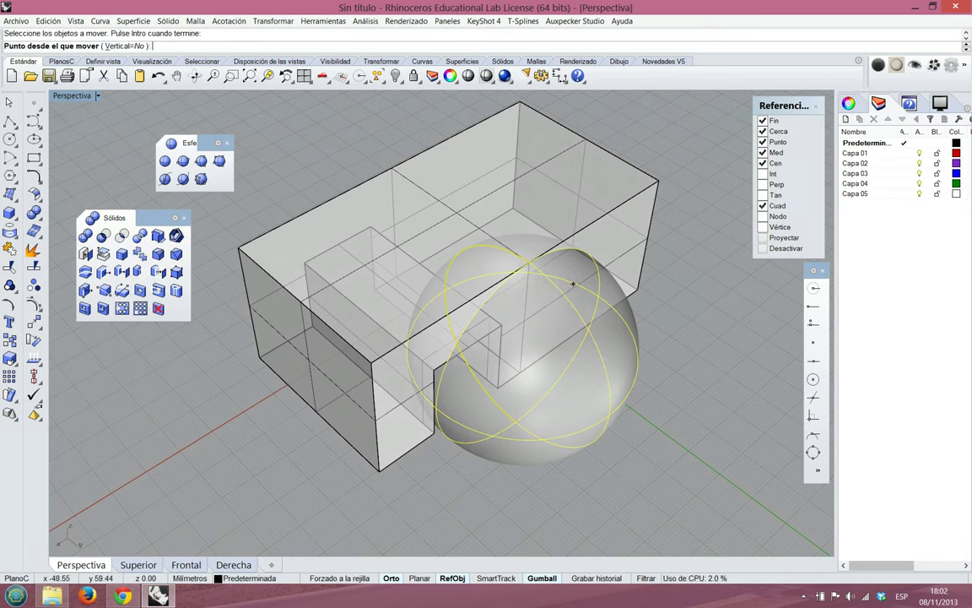
{"action": "left_click", "coordinate": [814, 380]}
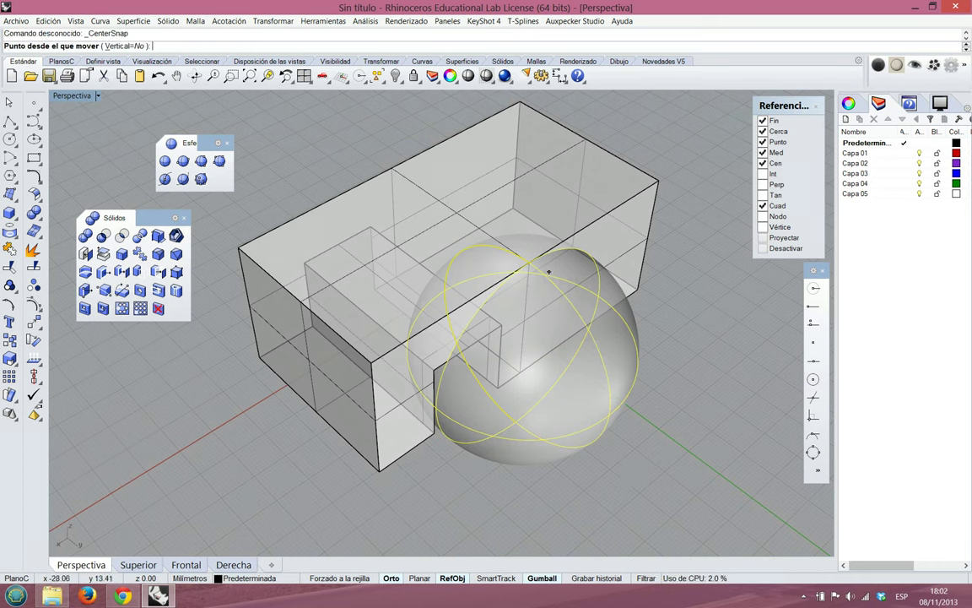
{"action": "left_click", "coordinate": [521, 348]}
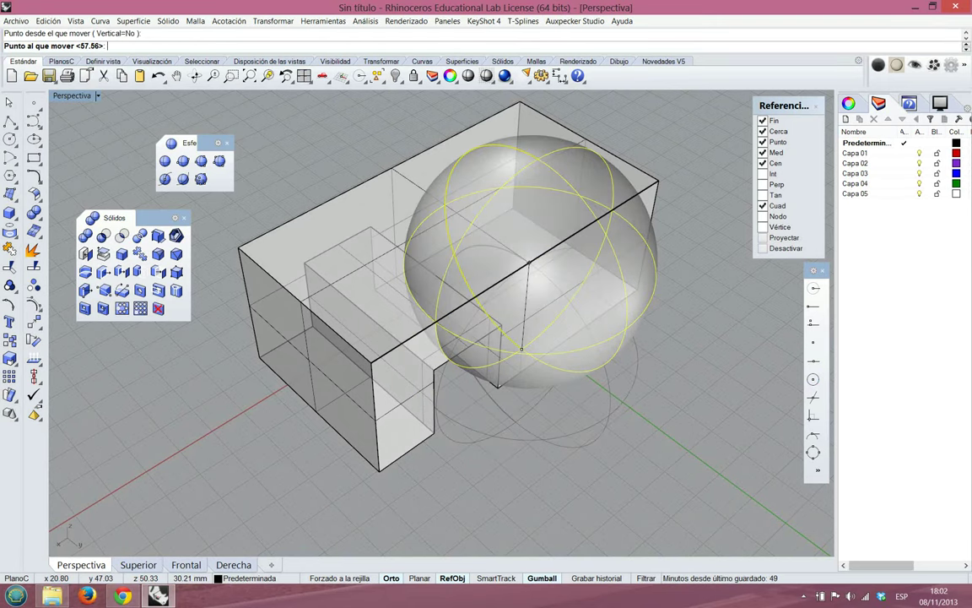
{"action": "left_click", "coordinate": [391, 182]}
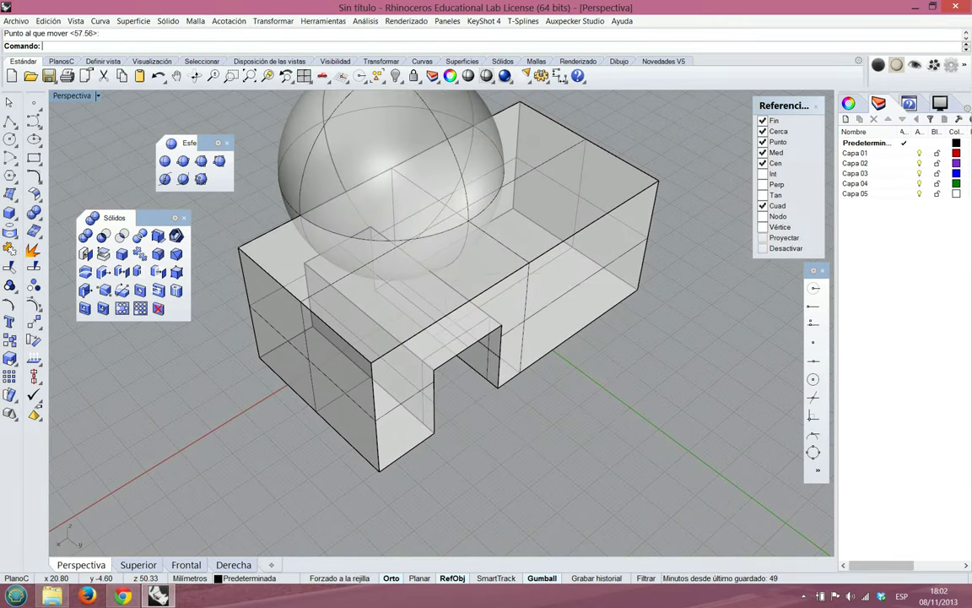
Combine the sphere and the block into one solid with a Boolean union
{"action": "right_click_drag", "start_coordinate": [325, 422], "coordinate": [565, 363]}
{"action": "right_click_drag", "start_coordinate": [320, 338], "coordinate": [236, 338]}
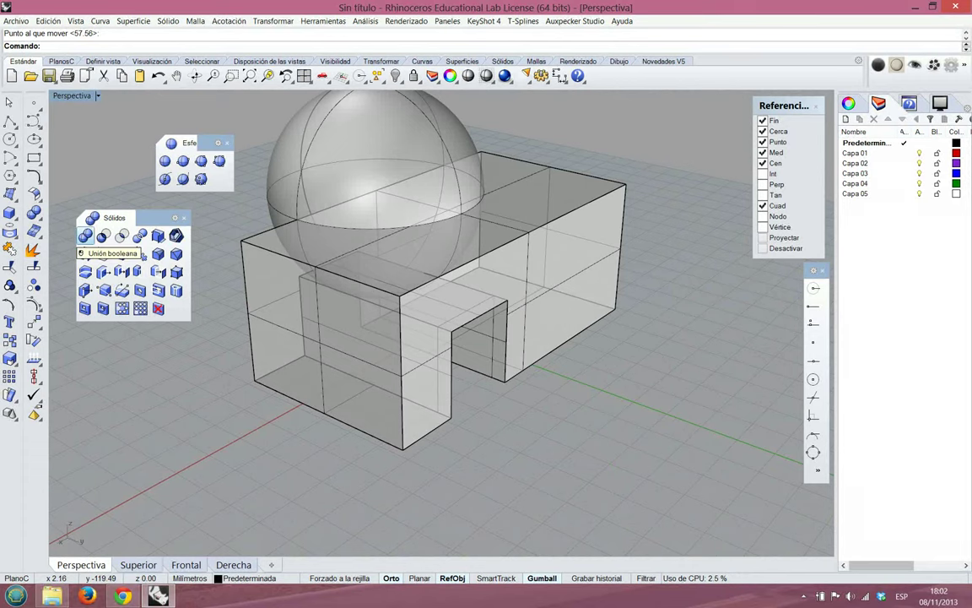
{"action": "left_click", "coordinate": [85, 236]}
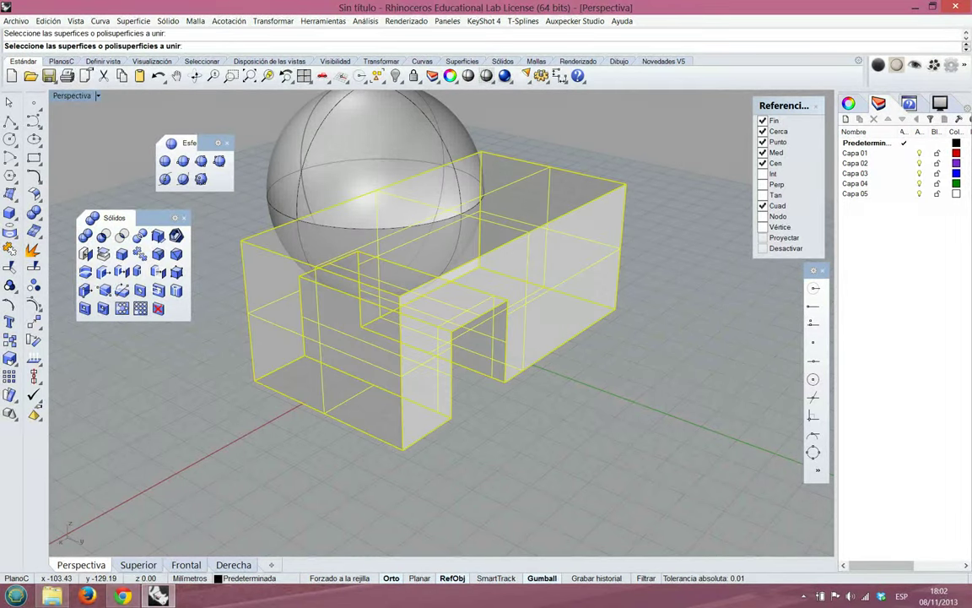
{"action": "key", "text": "Return"}
{"action": "left_click", "coordinate": [426, 135]}
{"action": "key", "text": "Return"}
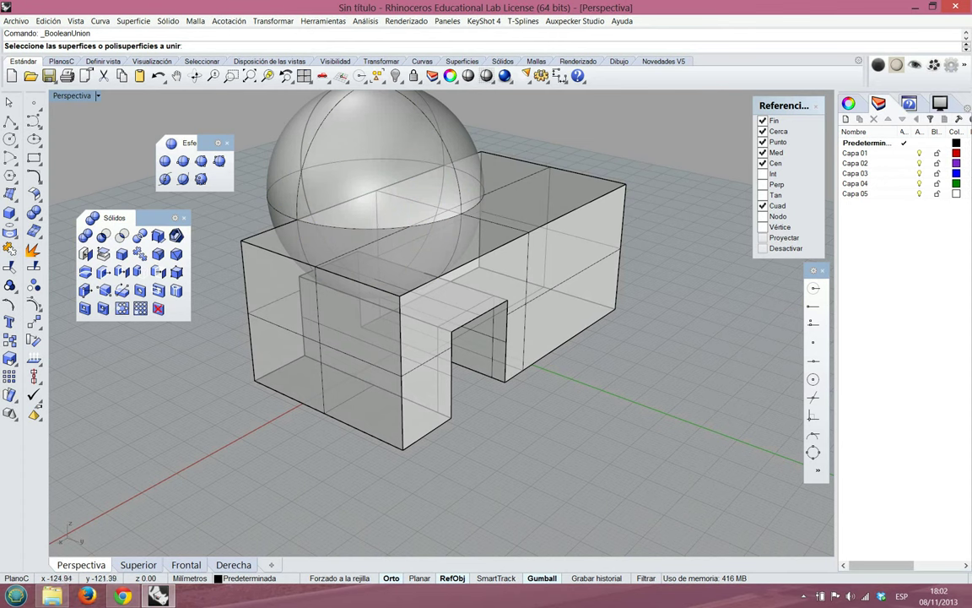
{"action": "left_click", "coordinate": [437, 142]}
{"action": "left_click", "coordinate": [524, 182]}
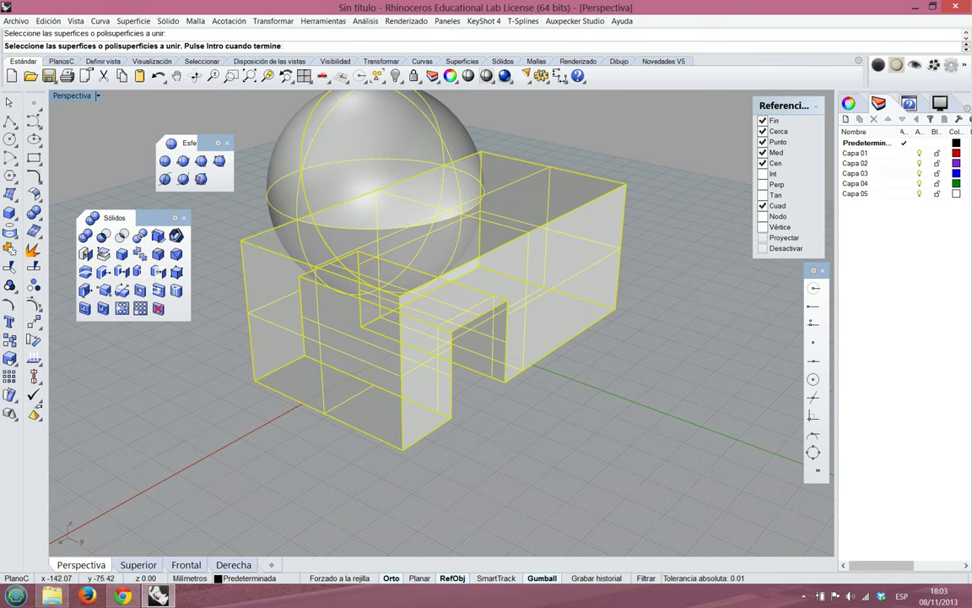
{"action": "key", "text": "Return"}
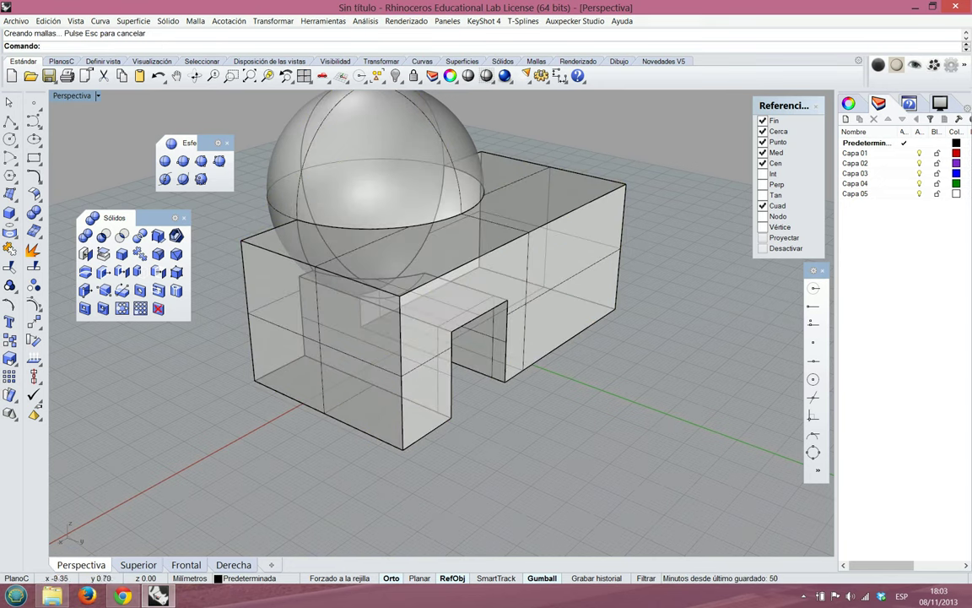
Examine the union from several angles and distances, checking where the sphere meets the block and its opening
{"action": "right_click_drag", "start_coordinate": [447, 262], "coordinate": [371, 308]}
{"action": "scroll", "coordinate": [406, 295], "scroll_direction": "down", "scroll_amount": 4}
{"action": "scroll", "coordinate": [426, 190], "scroll_direction": "up", "scroll_amount": 6}
{"action": "mouse_move", "coordinate": [406, 253]}
{"action": "right_mouse_down"}
{"action": "mouse_move", "coordinate": [498, 181]}
{"action": "mouse_move", "coordinate": [397, 261]}
{"action": "right_mouse_up"}
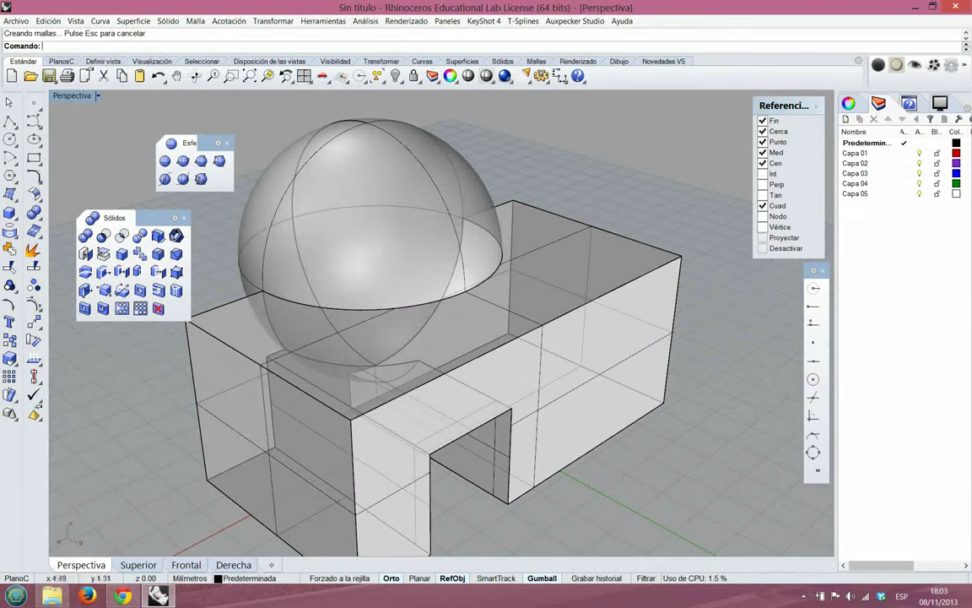
{"action": "scroll", "coordinate": [390, 429], "scroll_direction": "down", "scroll_amount": 4}
{"action": "scroll", "coordinate": [395, 428], "scroll_direction": "up", "scroll_amount": 4}
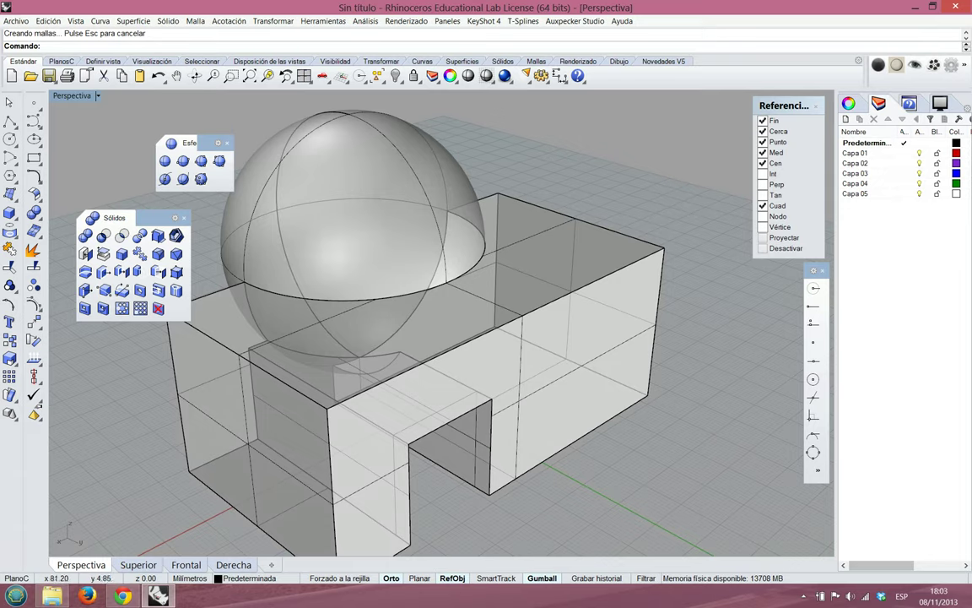
{"action": "right_click_drag", "start_coordinate": [473, 456], "coordinate": [465, 405]}
{"action": "scroll", "coordinate": [523, 439], "scroll_direction": "down", "scroll_amount": 2}
{"action": "scroll", "coordinate": [464, 405], "scroll_direction": "up", "scroll_amount": 2}
{"action": "mouse_move", "coordinate": [410, 347]}
{"action": "right_mouse_down"}
{"action": "mouse_move", "coordinate": [413, 262]}
{"action": "mouse_move", "coordinate": [405, 337]}
{"action": "right_mouse_up"}
{"action": "scroll", "coordinate": [404, 287], "scroll_direction": "down", "scroll_amount": 5}
{"action": "scroll", "coordinate": [393, 303], "scroll_direction": "up", "scroll_amount": 5}
{"action": "right_click_drag", "start_coordinate": [384, 278], "coordinate": [372, 161]}
{"action": "right_click_drag", "start_coordinate": [398, 298], "coordinate": [430, 385]}
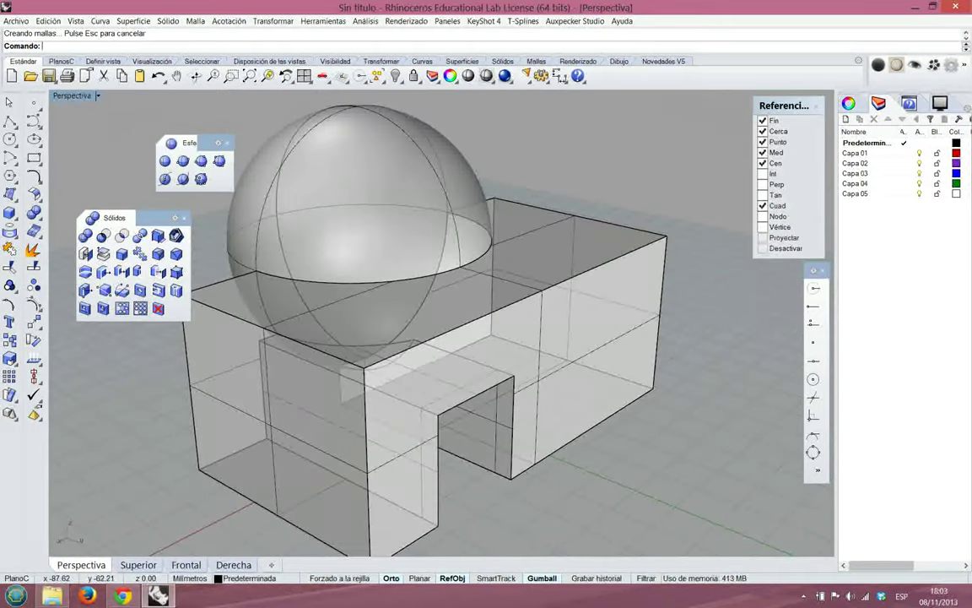
{"action": "scroll", "coordinate": [473, 274], "scroll_direction": "down", "scroll_amount": 4}
{"action": "scroll", "coordinate": [473, 274], "scroll_direction": "up", "scroll_amount": 4}
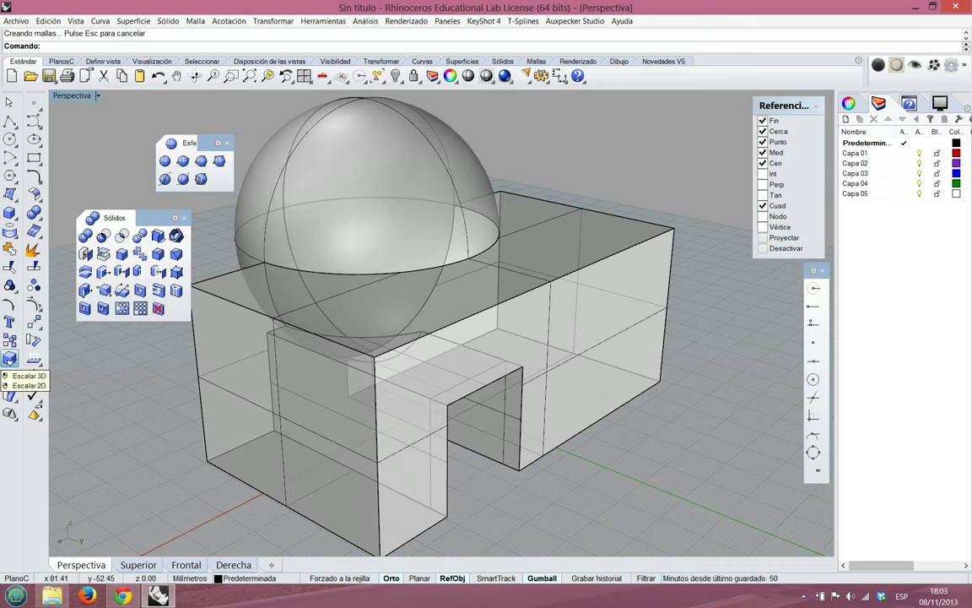
Float the group of scale commands beside the model, below the solid editing commands
{"action": "left_click", "coordinate": [10, 359]}
{"action": "left_click_drag", "start_coordinate": [65, 354], "coordinate": [126, 357]}
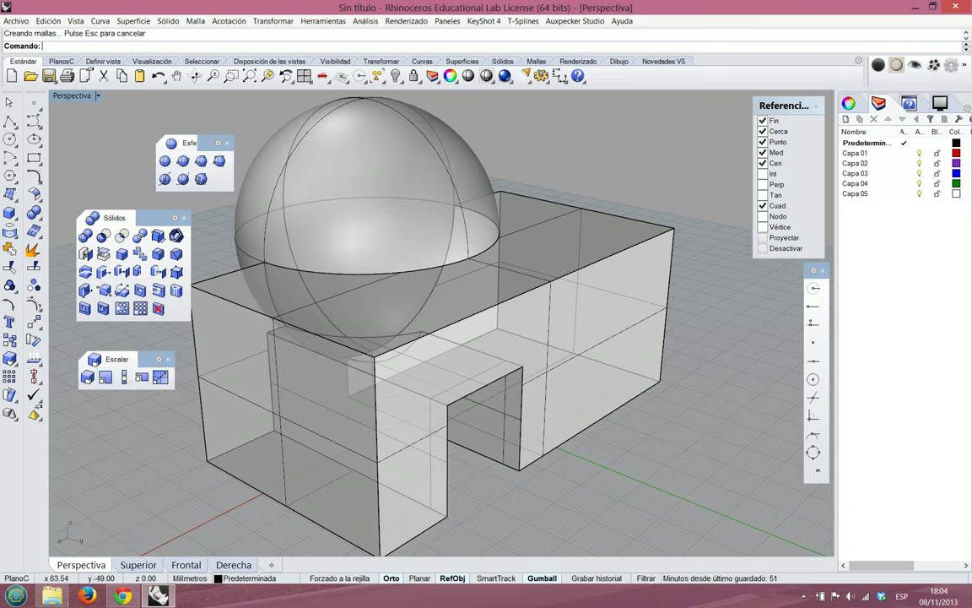
{"action": "right_click_drag", "start_coordinate": [354, 445], "coordinate": [397, 245]}
{"action": "right_click_drag", "start_coordinate": [517, 245], "coordinate": [582, 393]}
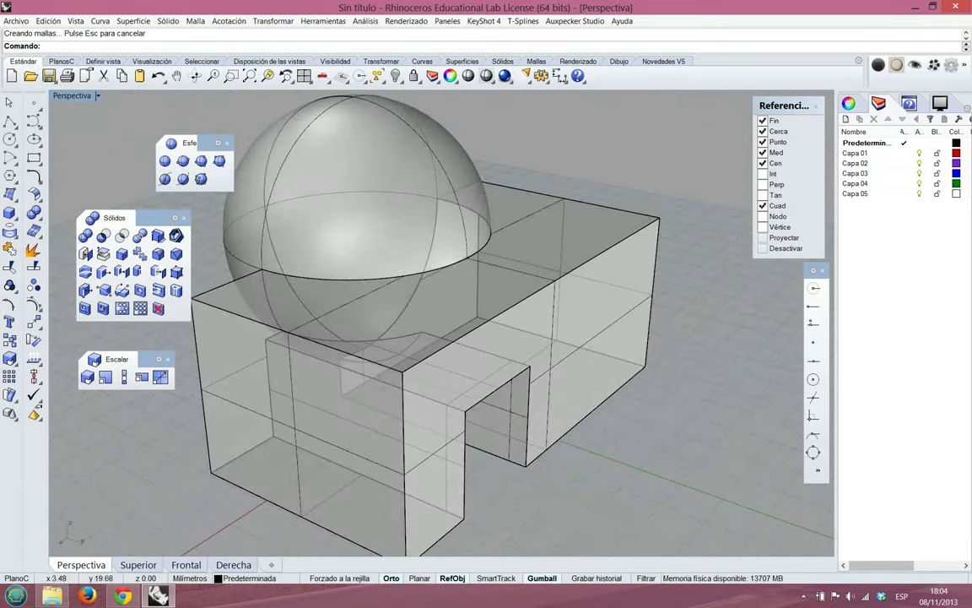
Undo the Boolean union of the sphere and the block
{"action": "left_click", "coordinate": [157, 76]}
{"action": "left_click", "coordinate": [158, 76]}
{"action": "right_click", "coordinate": [157, 76]}
{"action": "left_click", "coordinate": [665, 153]}
Scale the sphere in 3D about its centre by a factor of about 0.49 and deselect it
{"action": "left_click", "coordinate": [386, 235]}
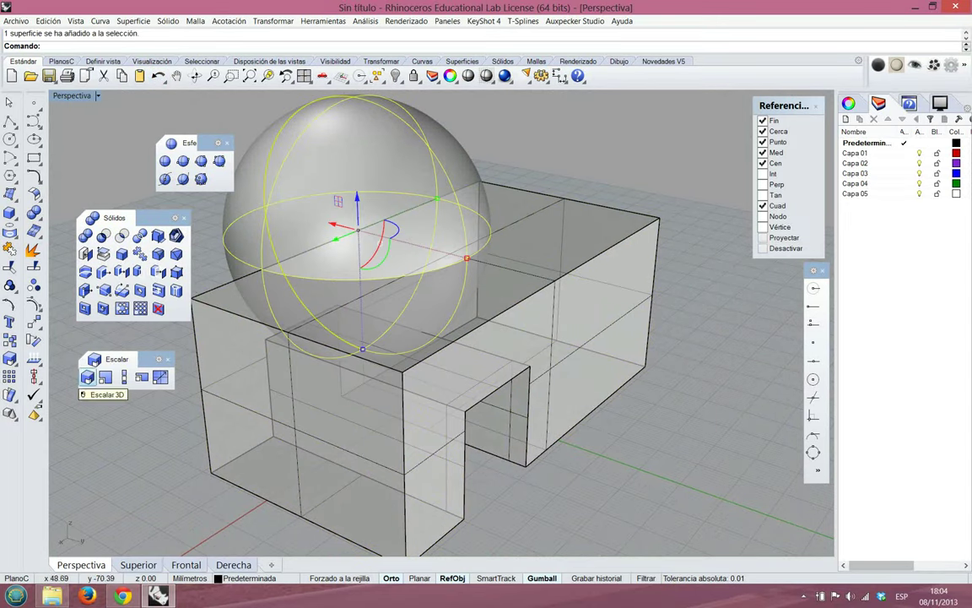
{"action": "left_click", "coordinate": [87, 376]}
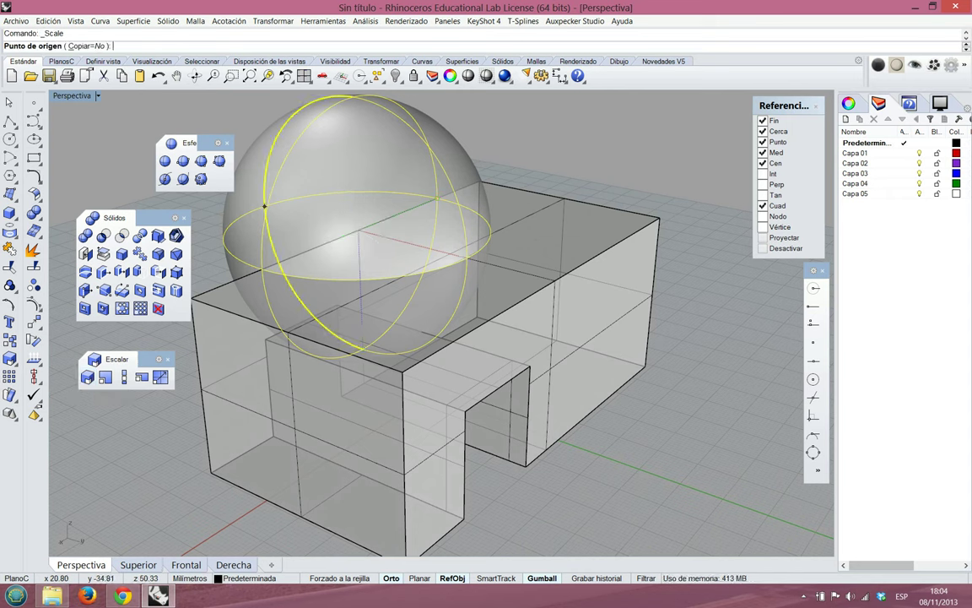
{"action": "left_click", "coordinate": [357, 230]}
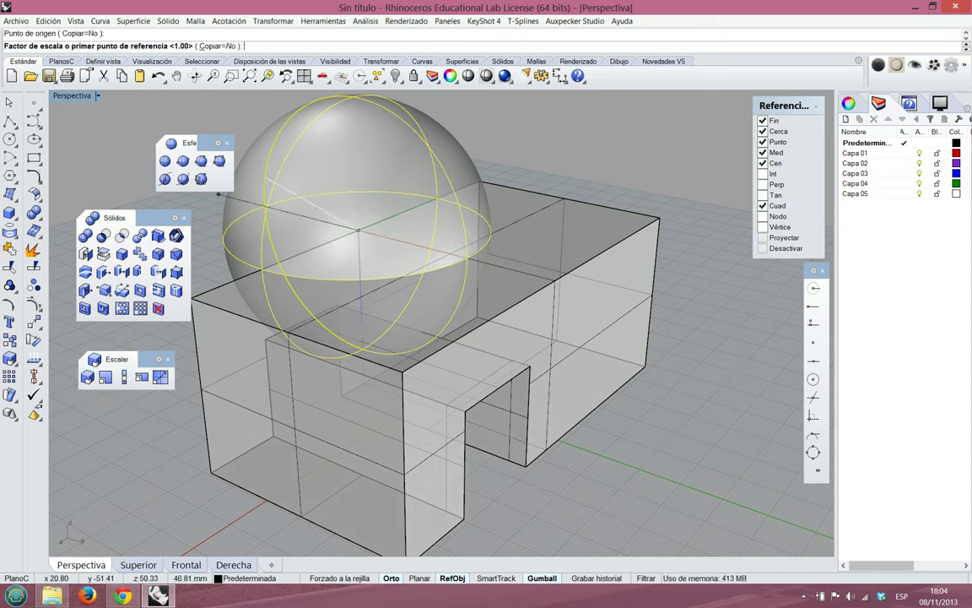
{"action": "left_click", "coordinate": [587, 137]}
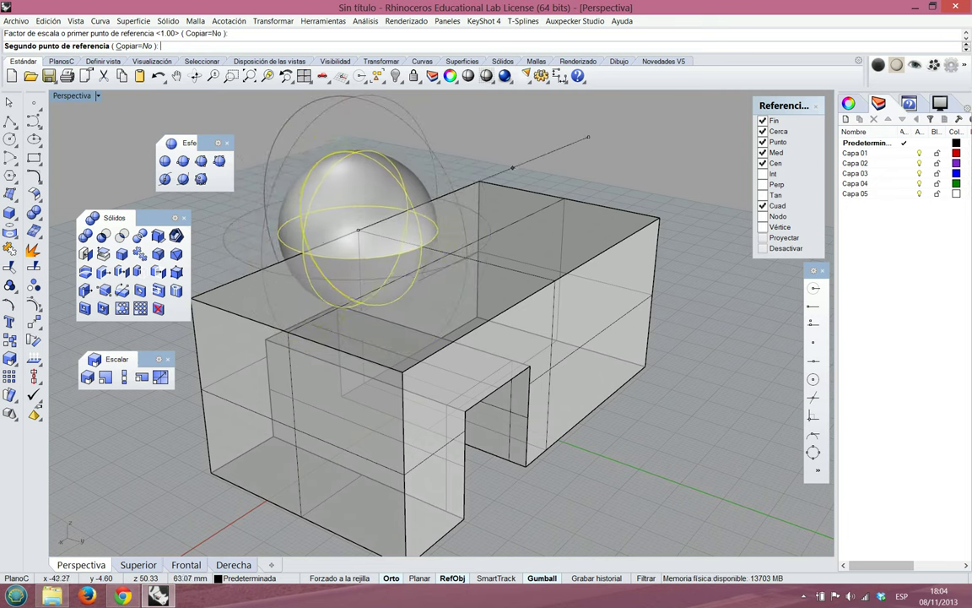
{"action": "left_click", "coordinate": [488, 178]}
{"action": "left_click", "coordinate": [434, 173]}
{"action": "left_click", "coordinate": [369, 211]}
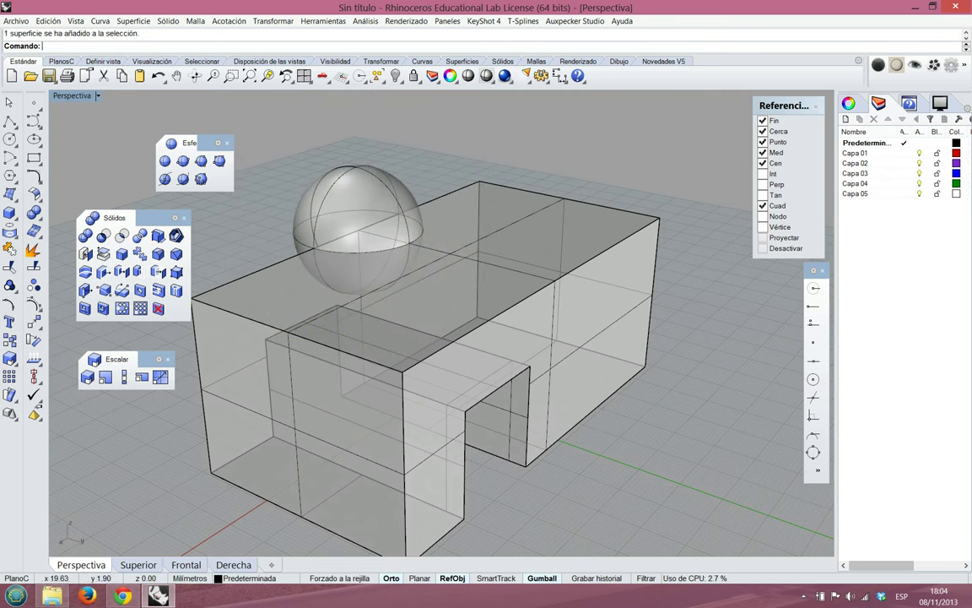
{"action": "key", "text": "Escape"}
{"action": "mouse_move", "coordinate": [498, 329]}
{"action": "right_mouse_down"}
{"action": "mouse_move", "coordinate": [607, 254]}
{"action": "mouse_move", "coordinate": [481, 335]}
{"action": "right_mouse_up"}
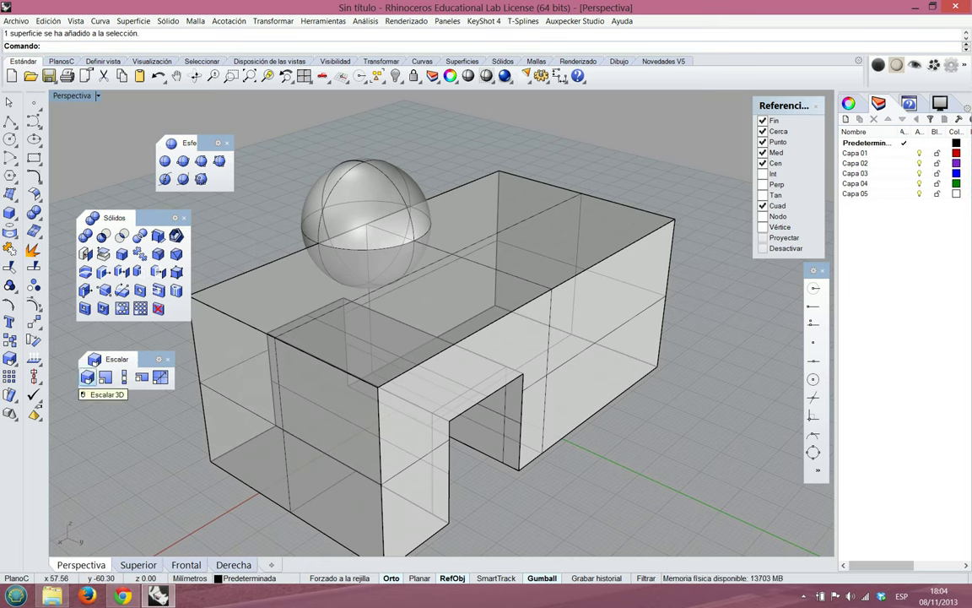
Try to scale the sphere in 3D from the far end of the block's rear upper edge, with the sphere's centre as first reference
{"action": "left_click", "coordinate": [87, 377]}
{"action": "left_click", "coordinate": [356, 213]}
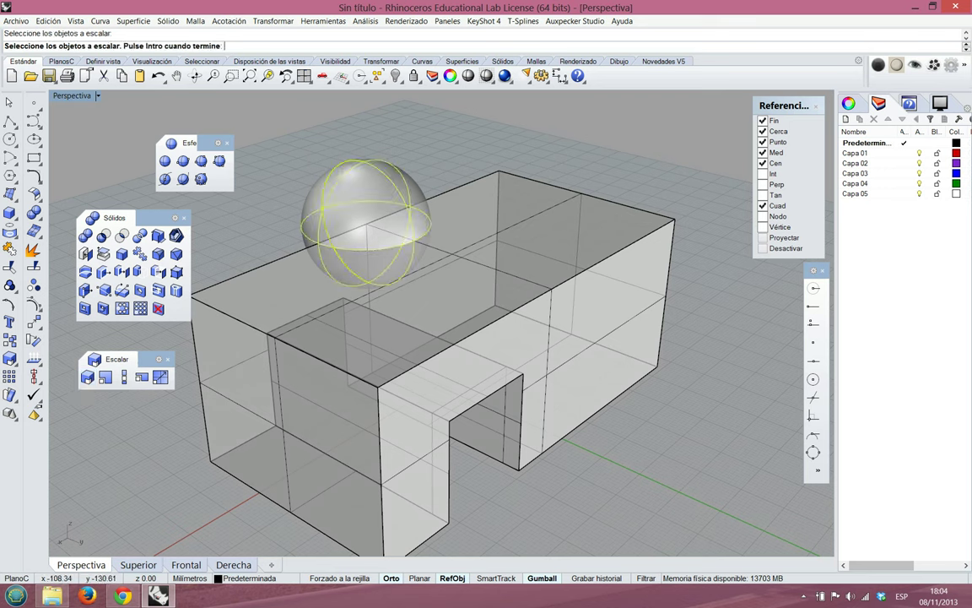
{"action": "key", "text": "Return"}
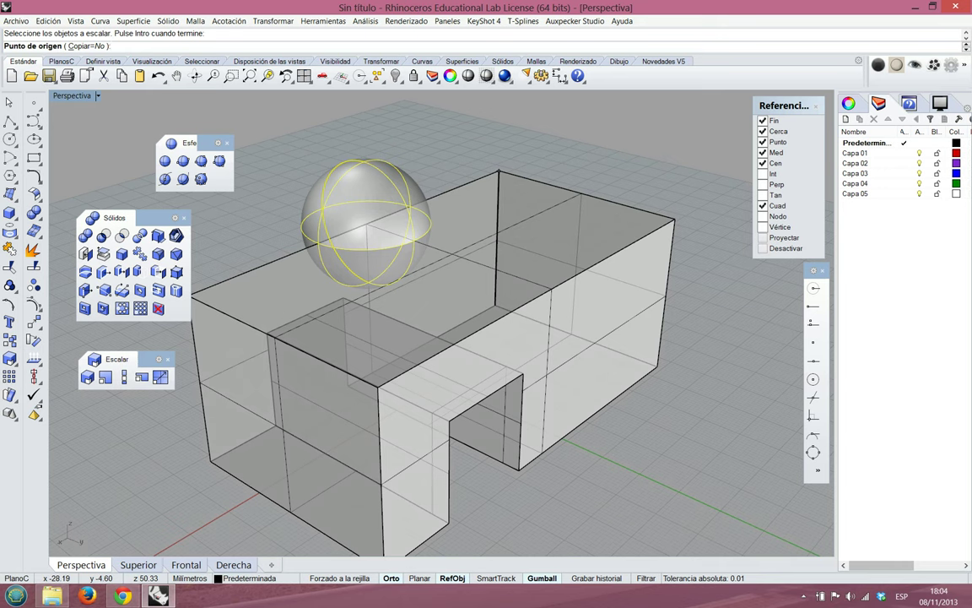
{"action": "left_click", "coordinate": [498, 171]}
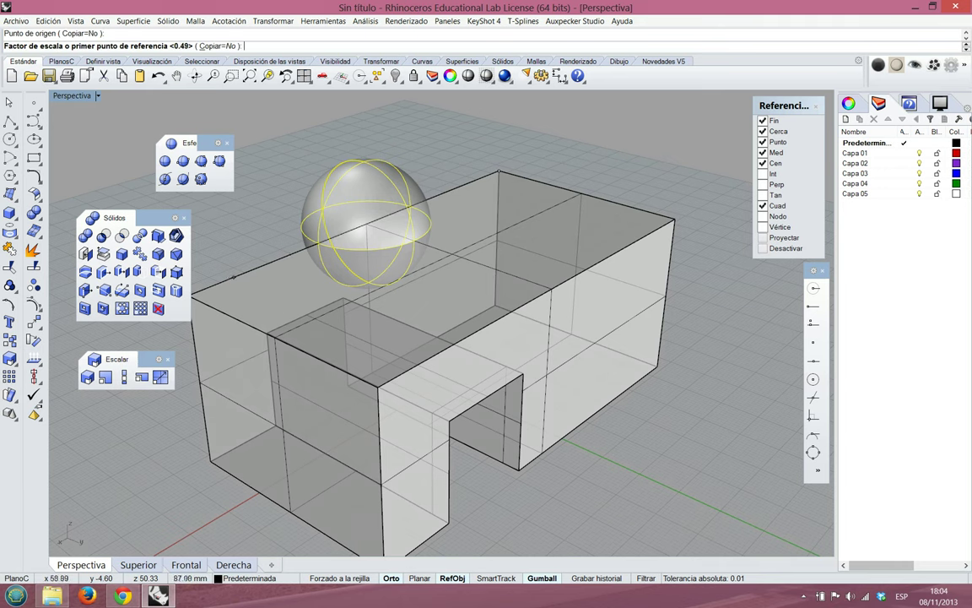
{"action": "scroll", "coordinate": [259, 230], "scroll_direction": "down", "scroll_amount": 3}
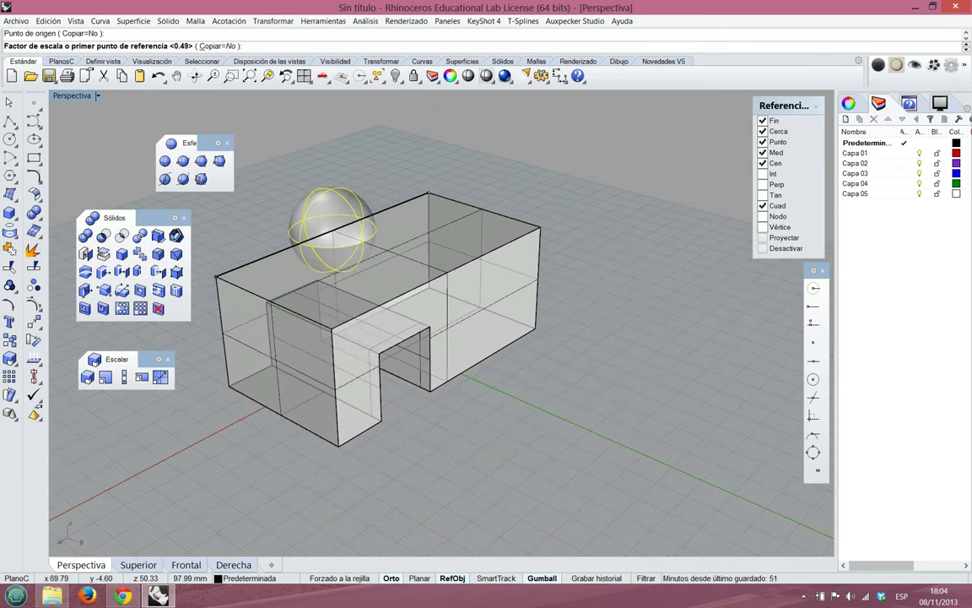
{"action": "left_click", "coordinate": [331, 231]}
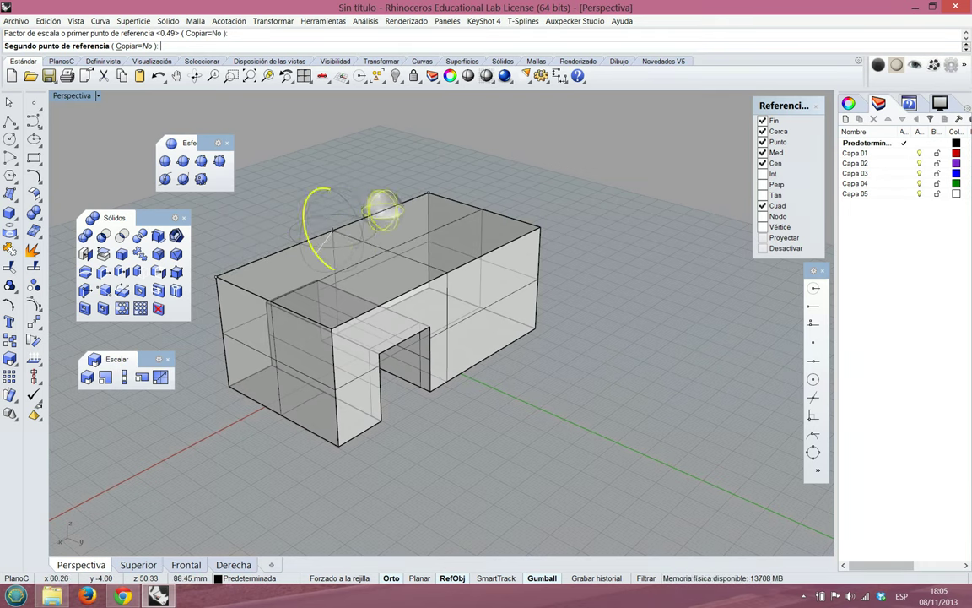
{"action": "key", "text": "Escape"}
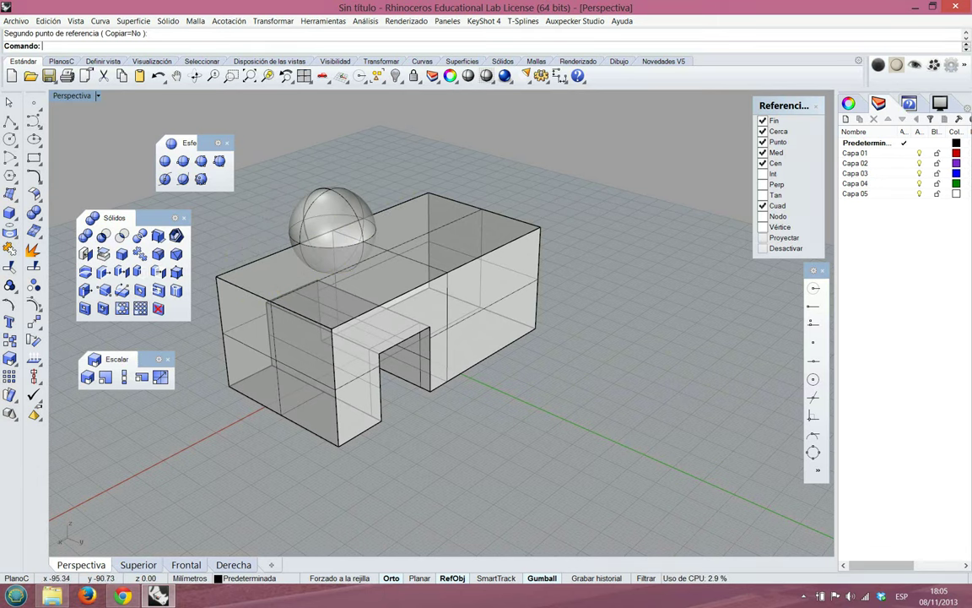
Scale the sphere in 3D from the upper corner at the far end of the block's front long edge, using freely picked reference points
{"action": "left_click", "coordinate": [356, 228]}
{"action": "right_click", "coordinate": [372, 226]}
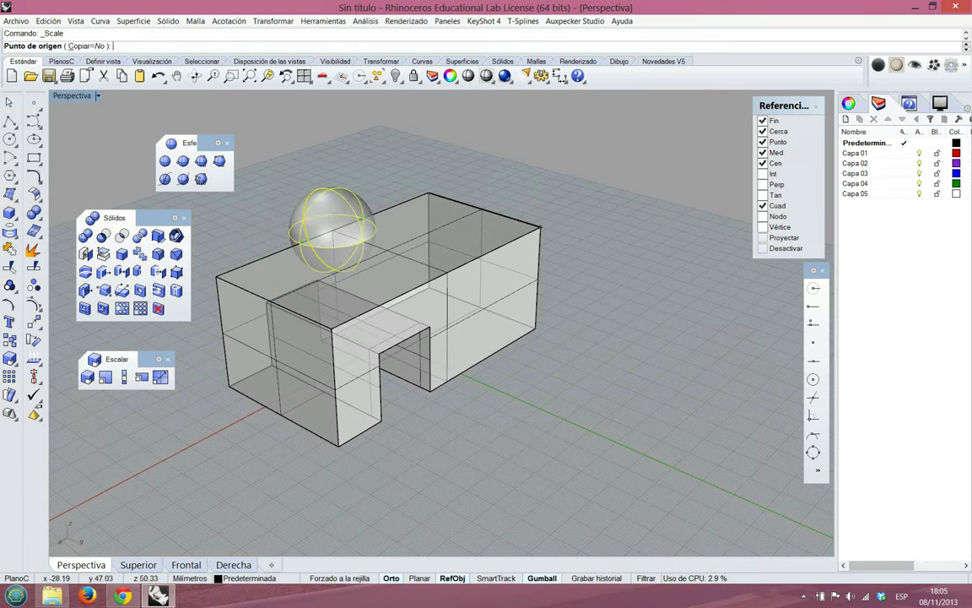
{"action": "left_click", "coordinate": [541, 227]}
{"action": "left_click", "coordinate": [540, 226]}
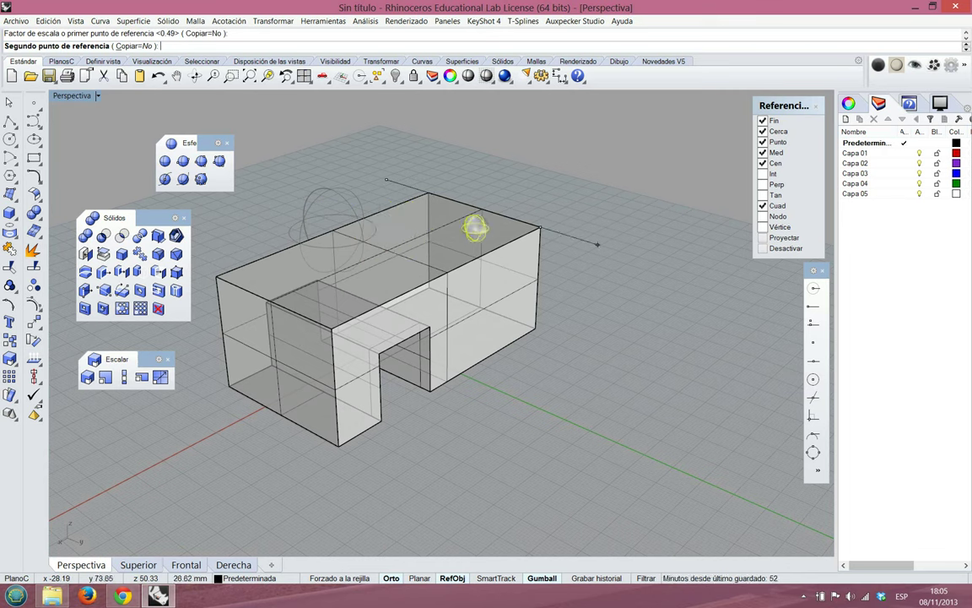
{"action": "left_click", "coordinate": [729, 285]}
{"action": "key", "text": "Escape"}
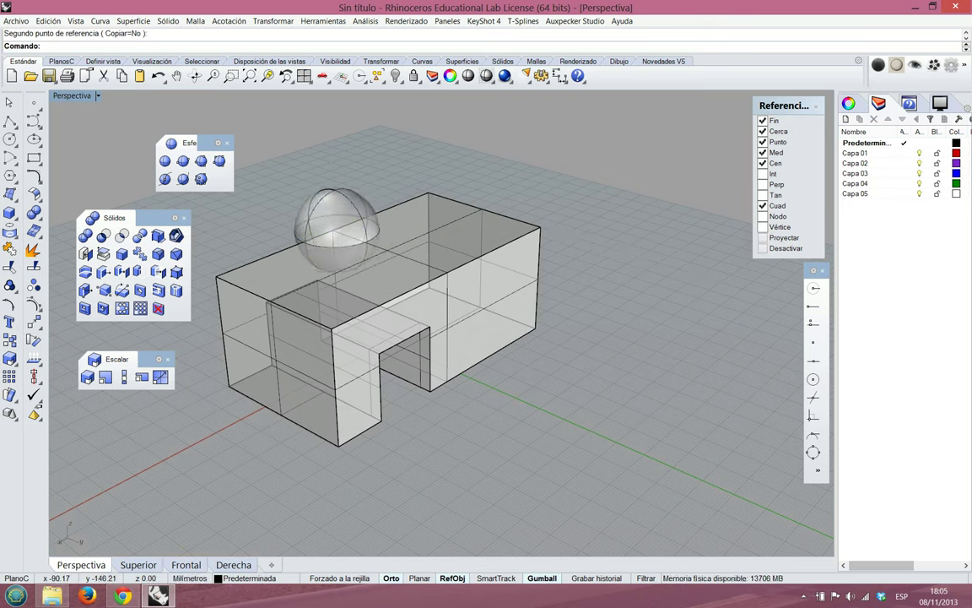
Copy the sphere from the block's far rear upper corner to the front upper corner of the same end edge
{"action": "left_click", "coordinate": [319, 200]}
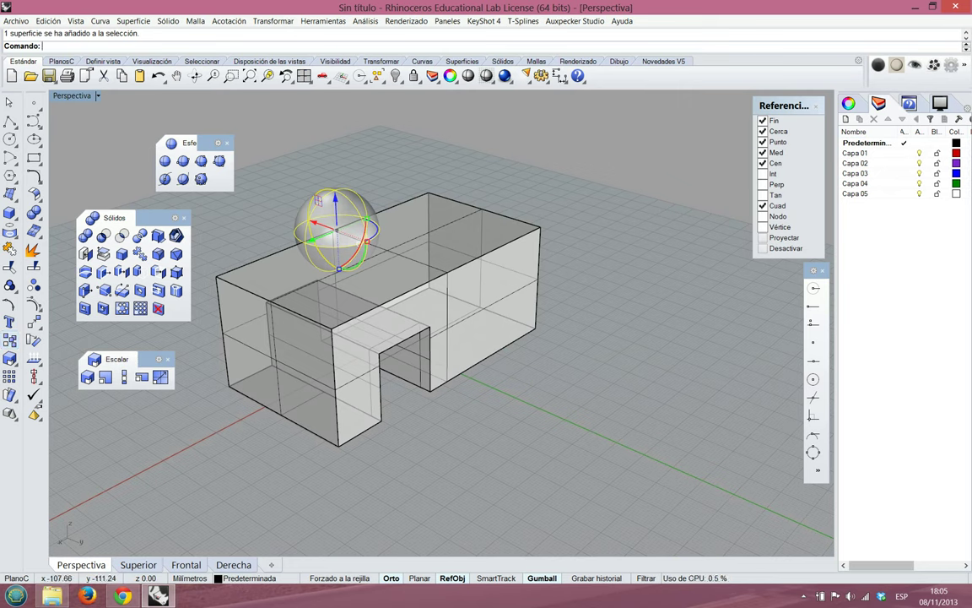
{"action": "key", "text": "Escape"}
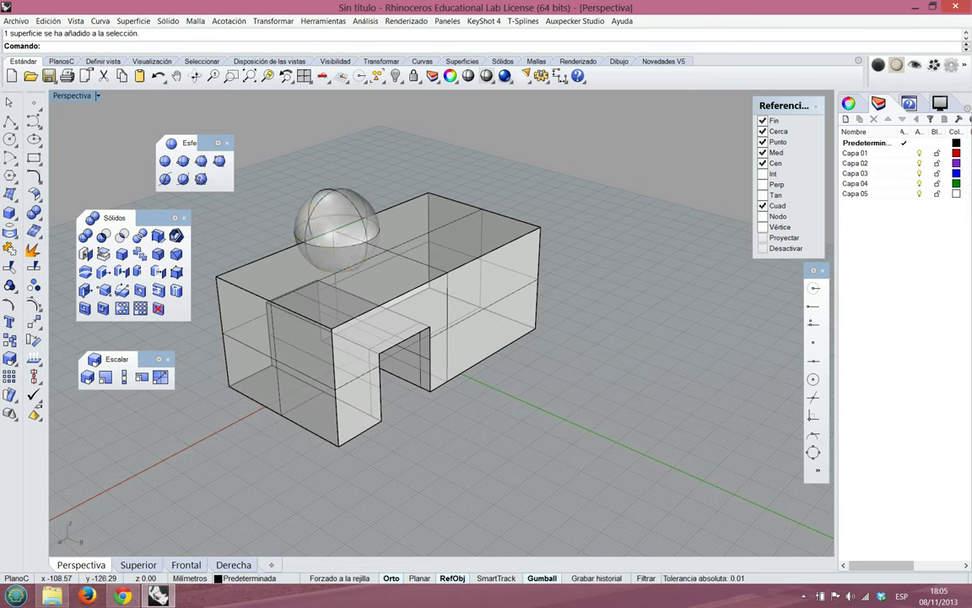
{"action": "left_click", "coordinate": [10, 341]}
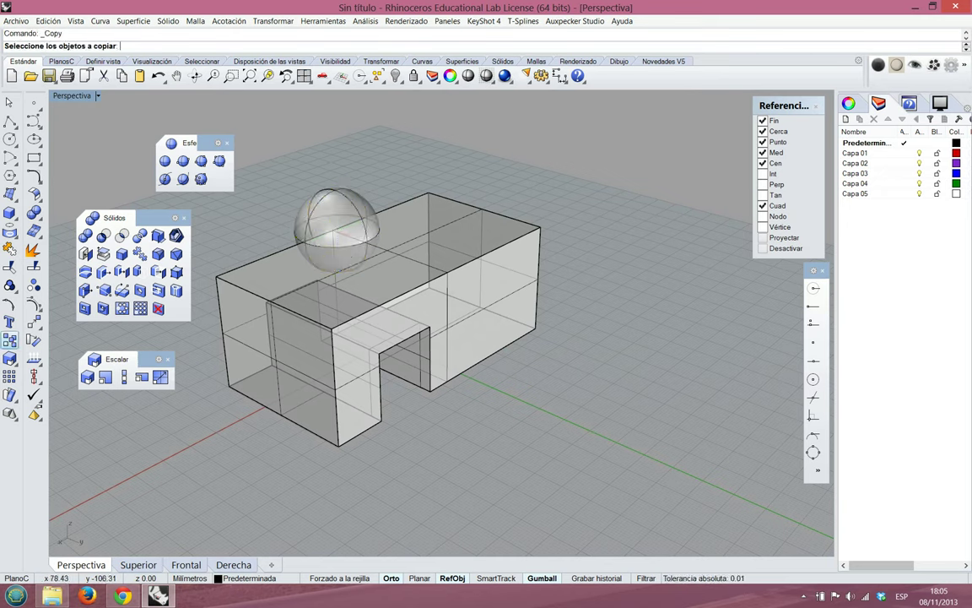
{"action": "left_click", "coordinate": [337, 226]}
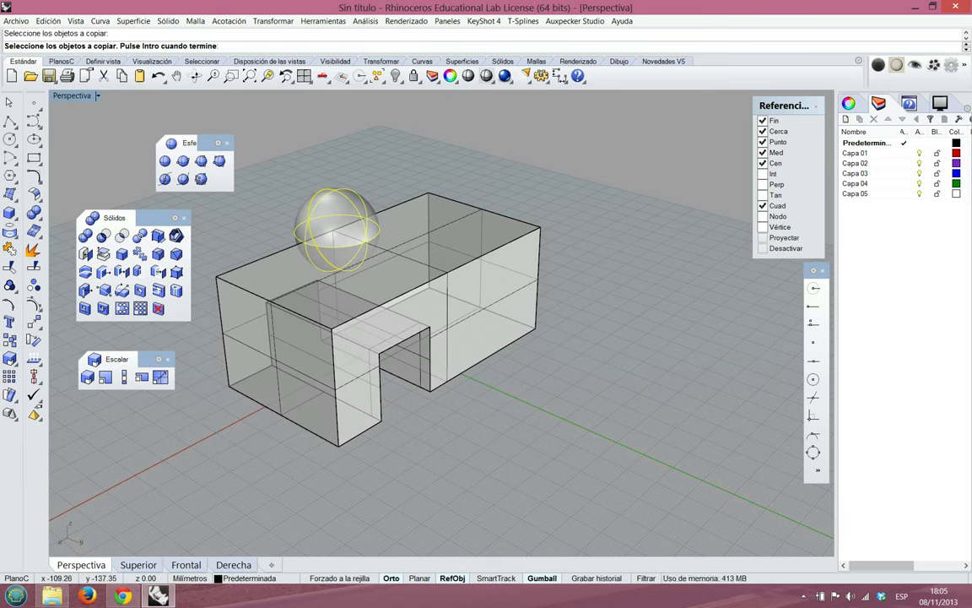
{"action": "key", "text": "Return"}
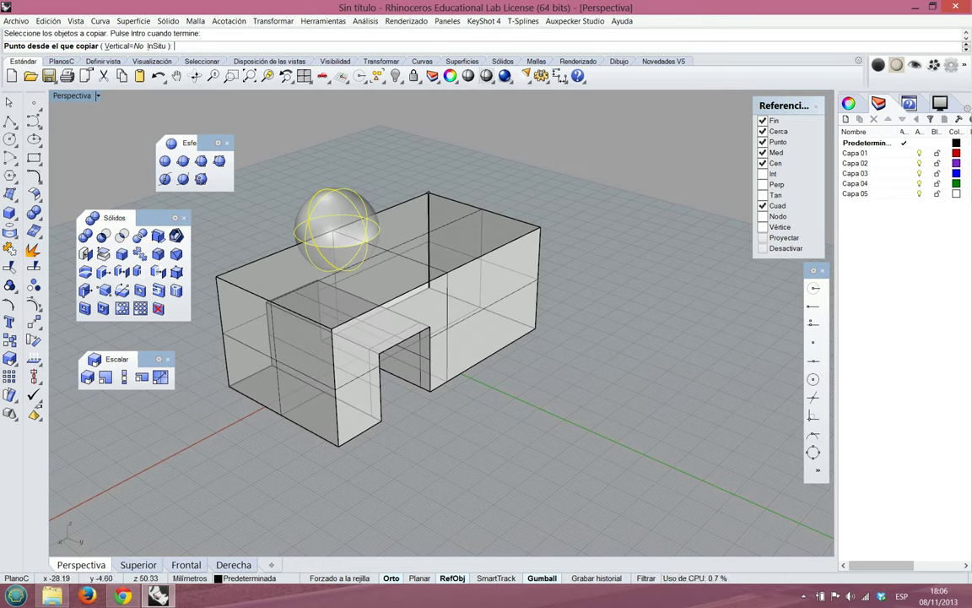
{"action": "left_click", "coordinate": [428, 193]}
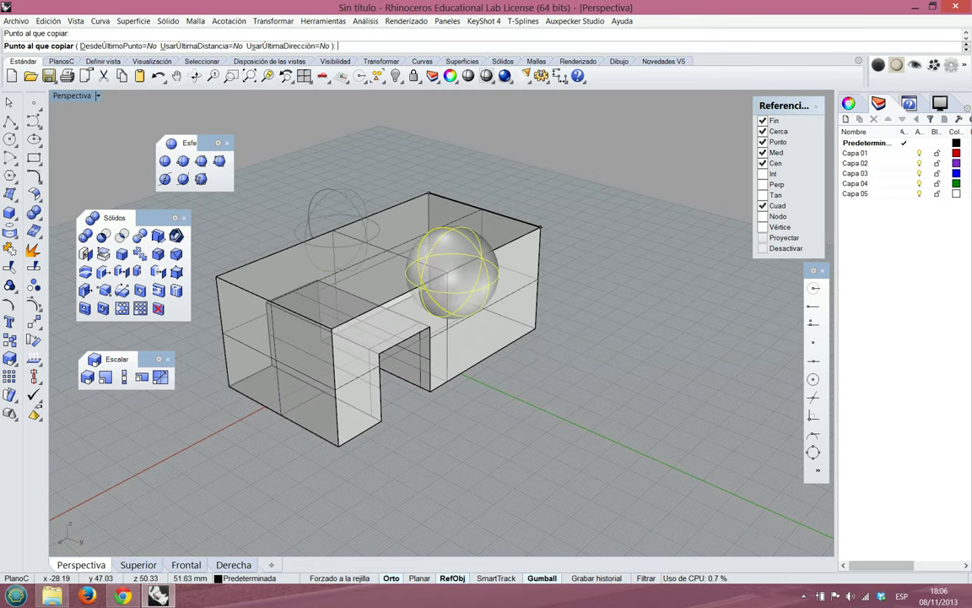
{"action": "left_click", "coordinate": [314, 154]}
{"action": "key", "text": "Return"}
{"action": "right_click_drag", "start_coordinate": [591, 228], "coordinate": [562, 235]}
Flatten both spheres along the block's length with a 1D scale from the rear sphere's centre, taking references along the block's rear upper edge
{"action": "left_click", "coordinate": [371, 211]}
{"action": "left_click", "coordinate": [443, 270], "text": "shift"}
{"action": "right_click_drag", "start_coordinate": [443, 270], "coordinate": [574, 277]}
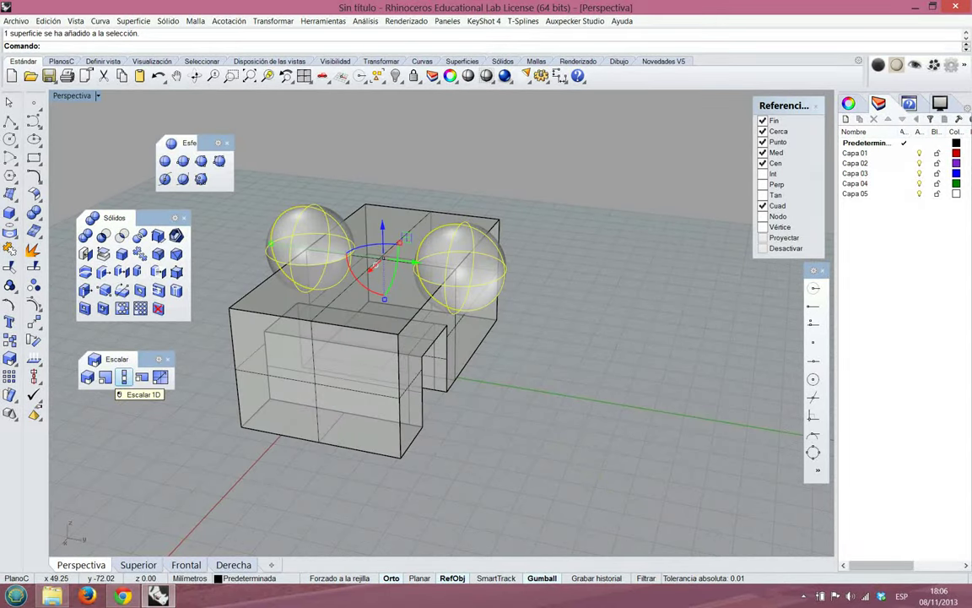
{"action": "left_click", "coordinate": [123, 376]}
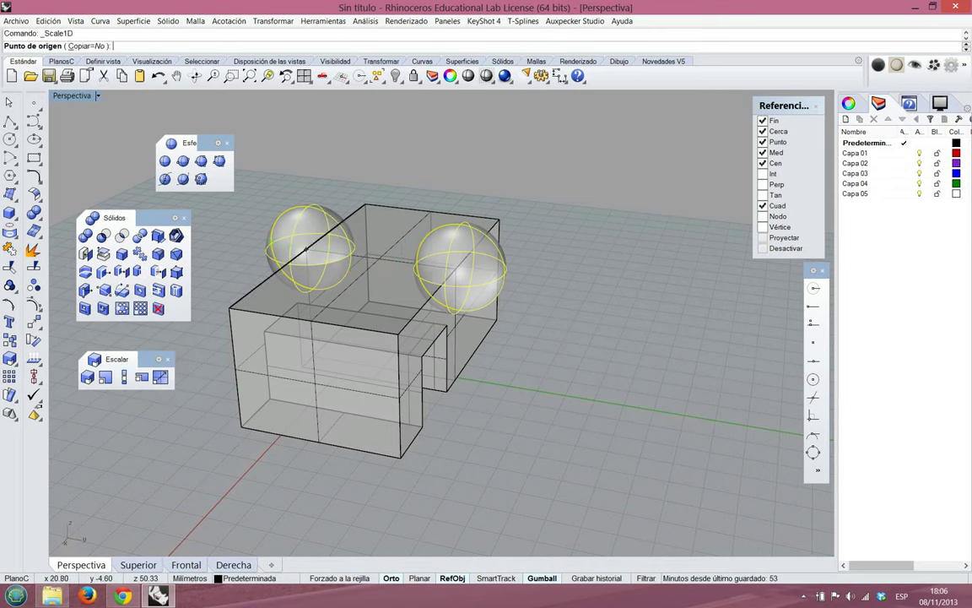
{"action": "left_click", "coordinate": [306, 249]}
{"action": "left_click", "coordinate": [363, 205]}
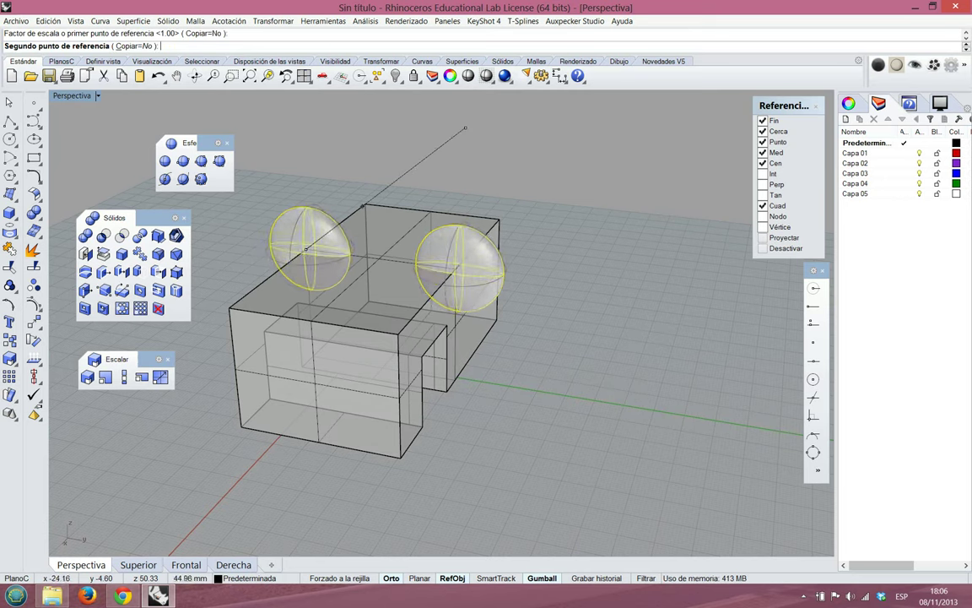
{"action": "left_click", "coordinate": [340, 223]}
{"action": "left_click", "coordinate": [553, 184]}
{"action": "right_click_drag", "start_coordinate": [552, 184], "coordinate": [405, 197]}
{"action": "scroll", "coordinate": [358, 193], "scroll_direction": "up", "scroll_amount": 2}
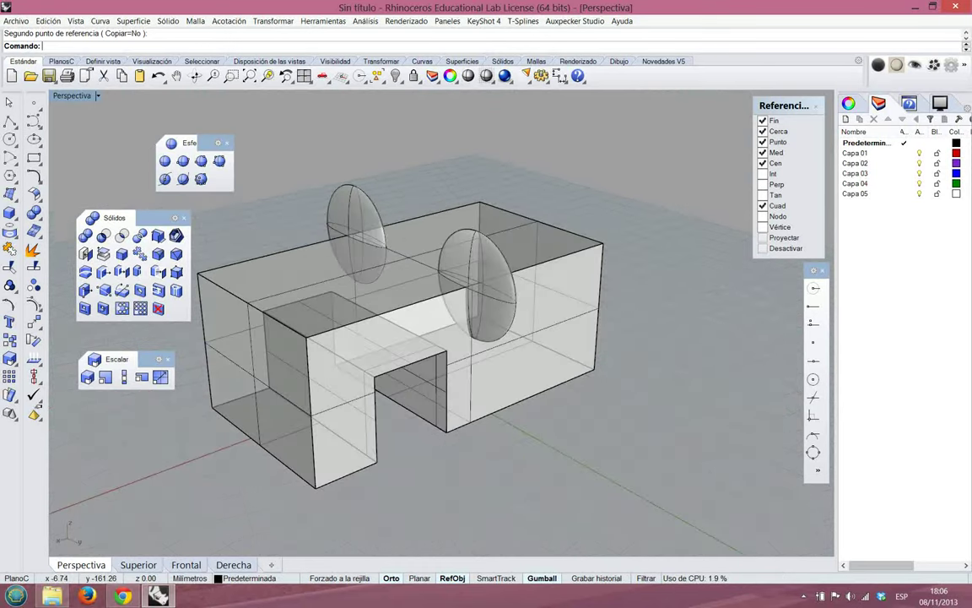
{"action": "right_click_drag", "start_coordinate": [342, 336], "coordinate": [325, 337]}
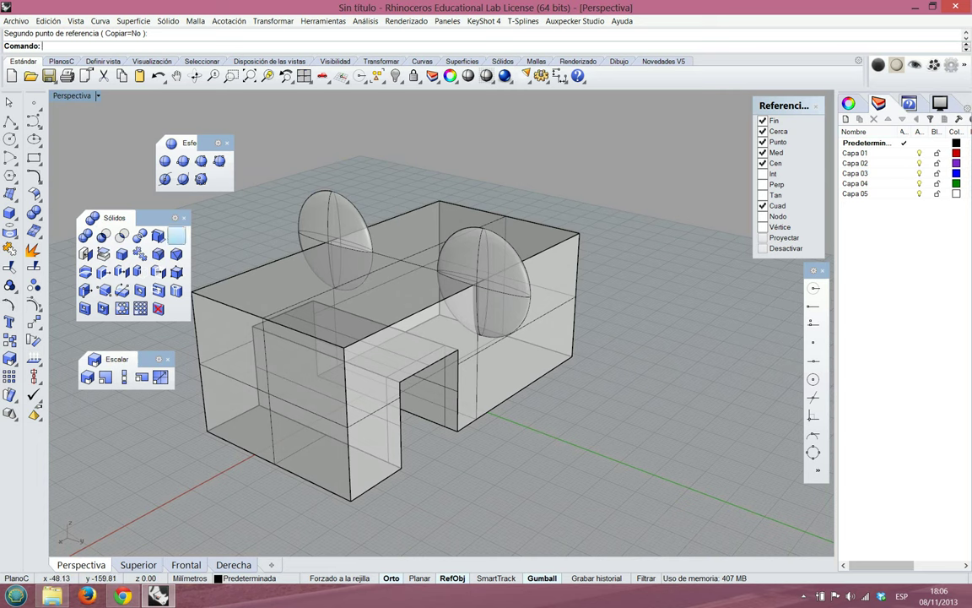
{"action": "left_click", "coordinate": [85, 235]}
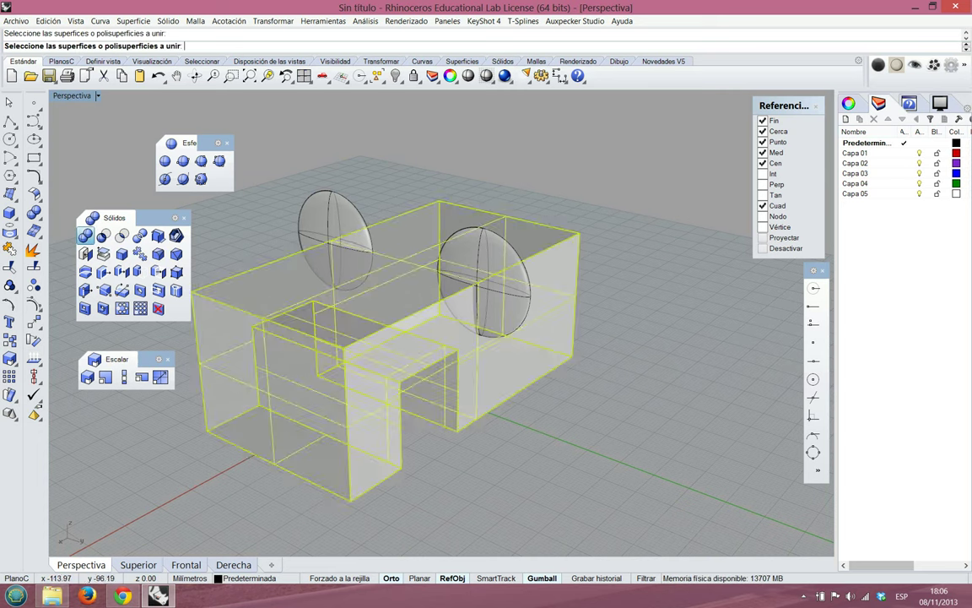
{"action": "key", "text": "Escape"}
{"action": "left_click", "coordinate": [334, 216]}
{"action": "key", "text": "Escape"}
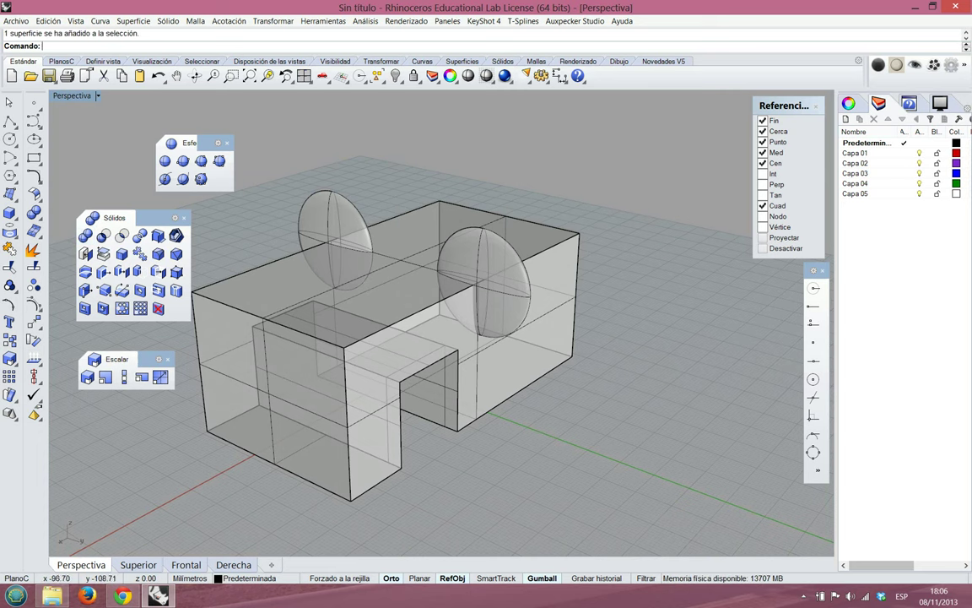
Join the rear flattened sphere to the block with a Boolean union
{"action": "left_click", "coordinate": [85, 235]}
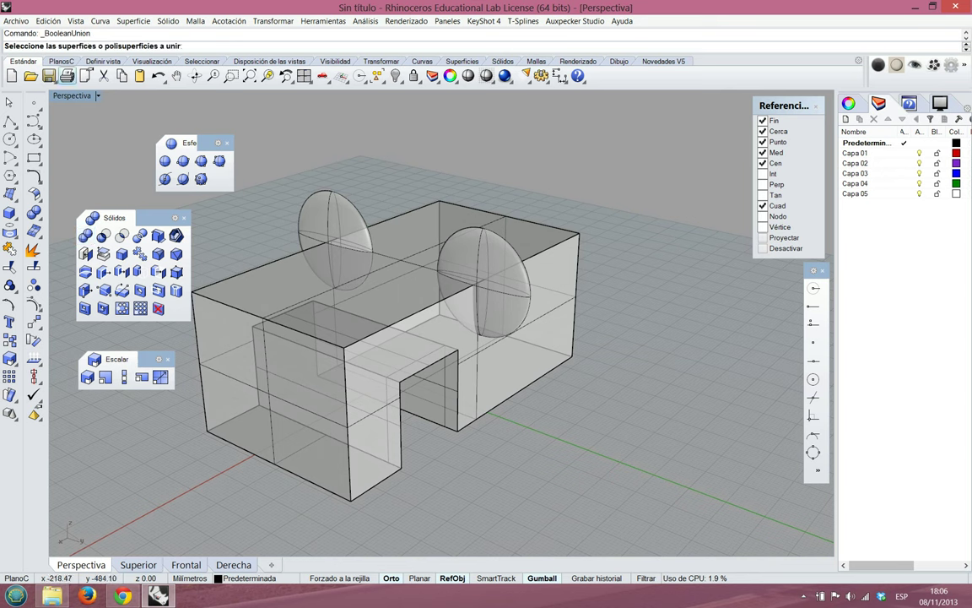
{"action": "left_click", "coordinate": [388, 319]}
{"action": "left_click", "coordinate": [348, 223]}
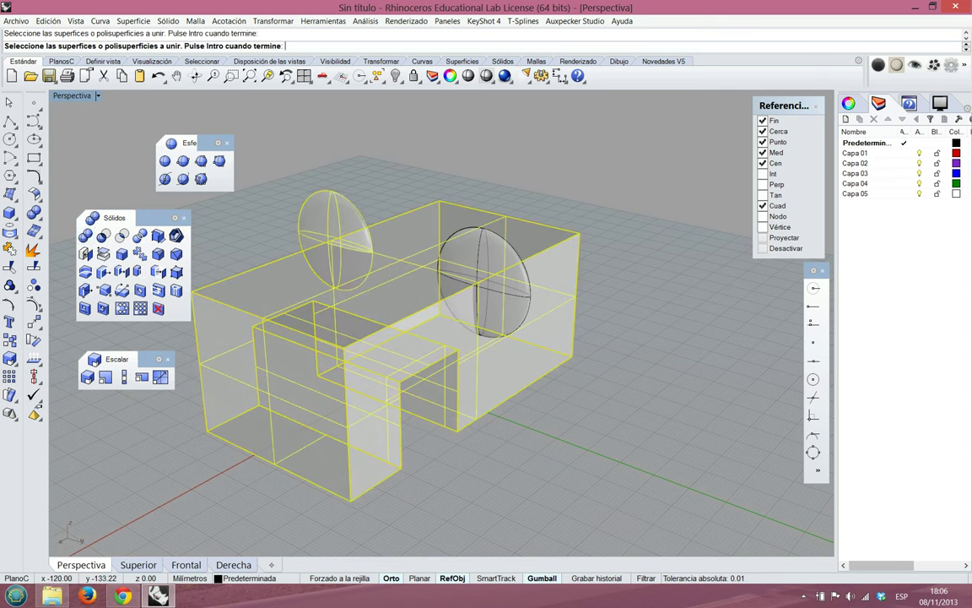
{"action": "key", "text": "Return"}
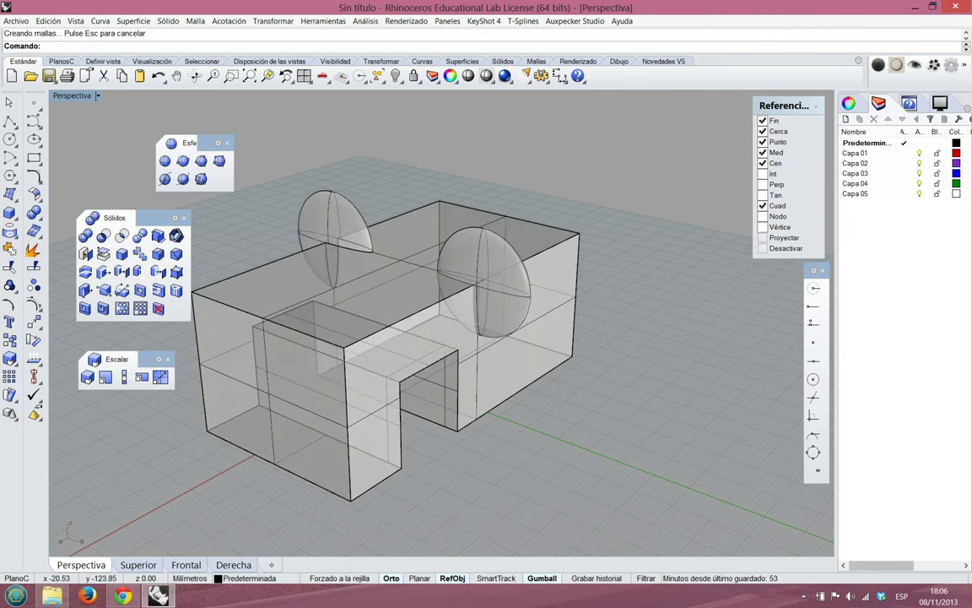
Subtract the front flattened sphere from the block with a Boolean difference, deleting the original
{"action": "left_click", "coordinate": [104, 236]}
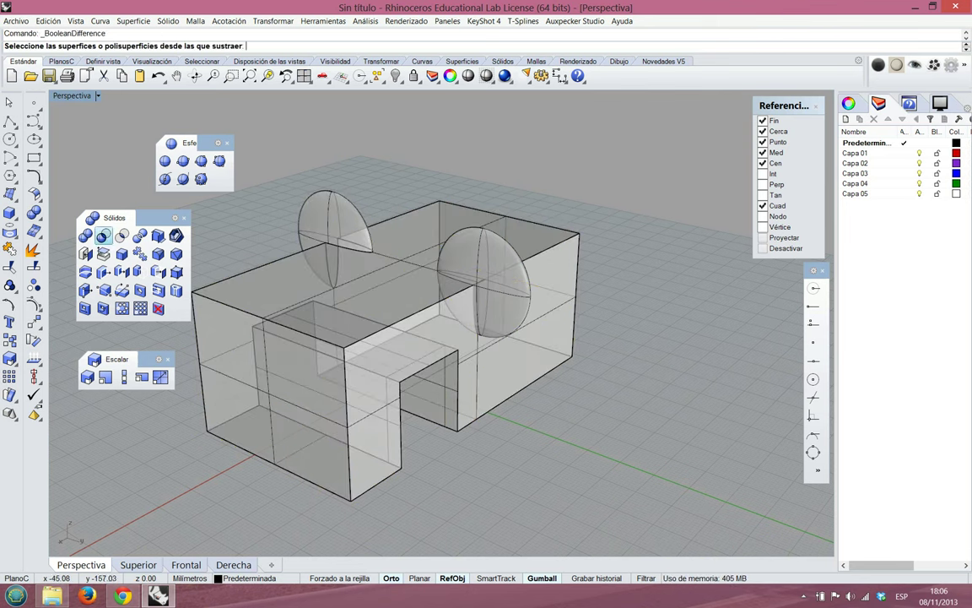
{"action": "left_click", "coordinate": [443, 216]}
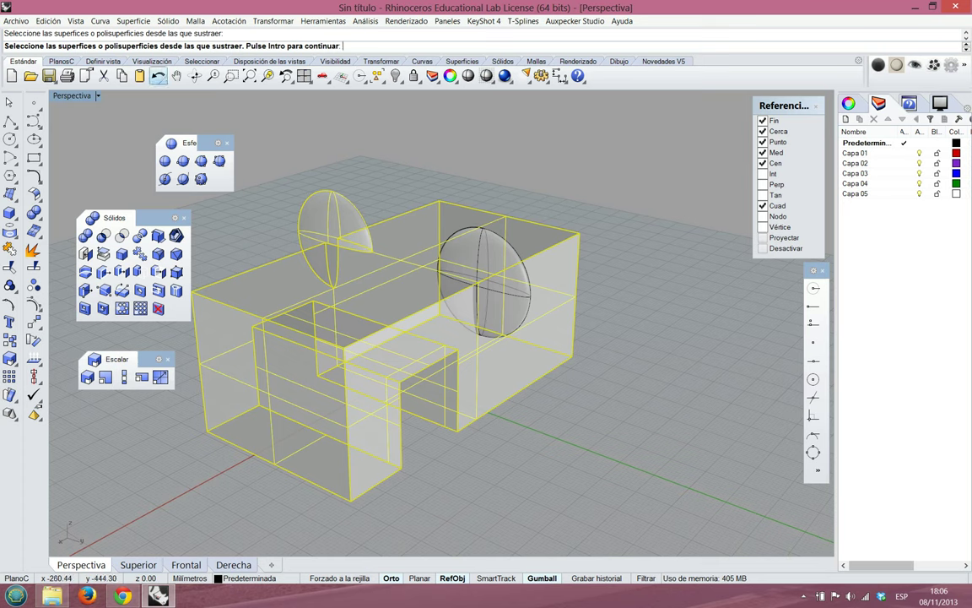
{"action": "key", "text": "Return"}
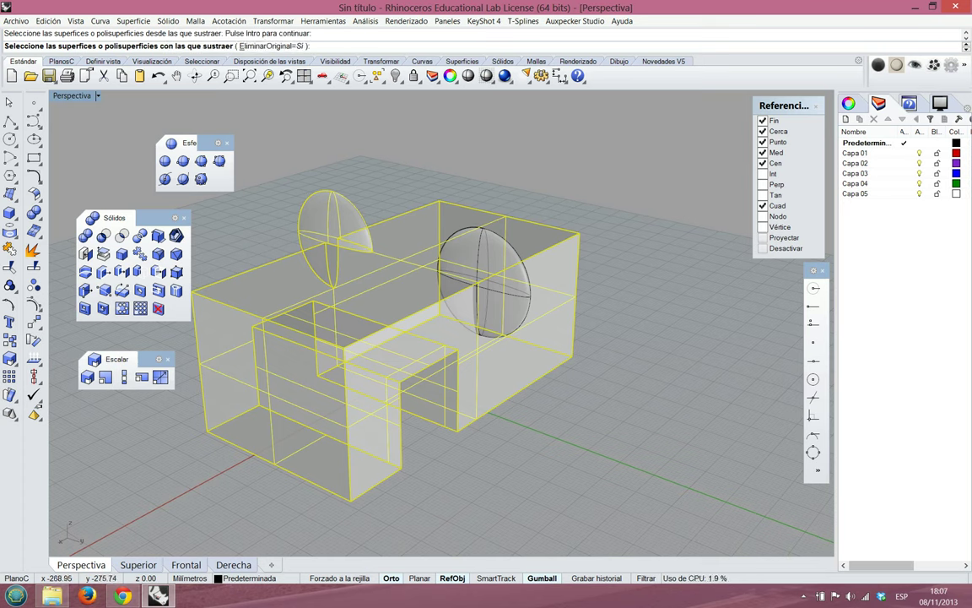
{"action": "left_click", "coordinate": [485, 283]}
{"action": "key", "text": "Return"}
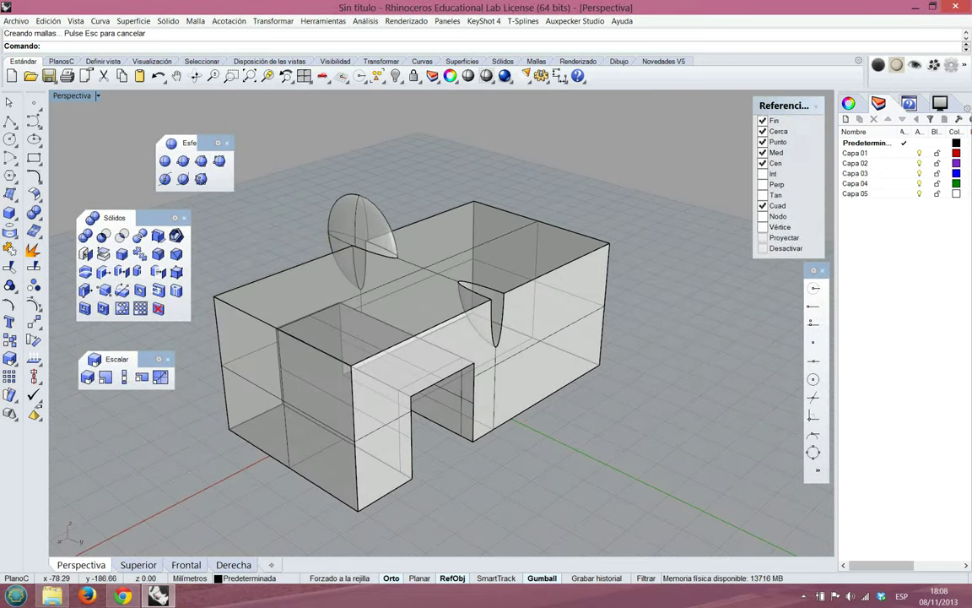
{"action": "right_click_drag", "start_coordinate": [262, 194], "coordinate": [312, 174]}
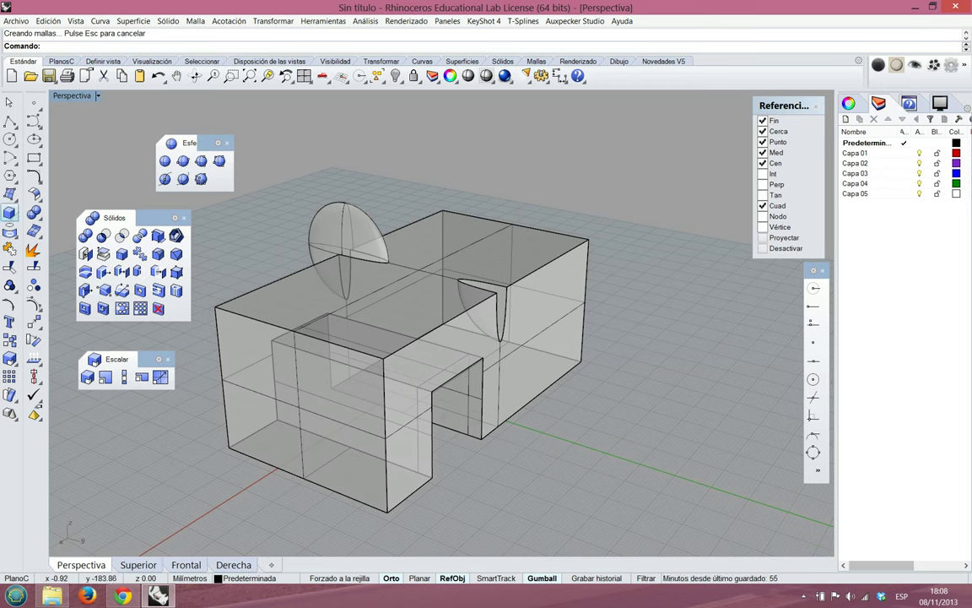
Create a solid vertical cylinder of radius 10 centred on the block's far rear upper corner, extending a short way downward
{"action": "left_click", "coordinate": [12, 214]}
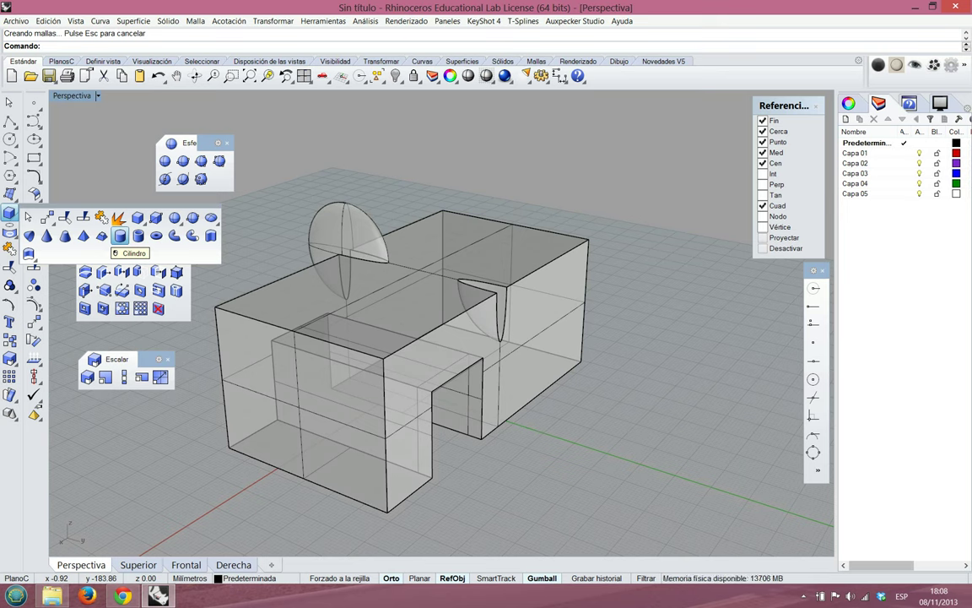
{"action": "left_click", "coordinate": [119, 236]}
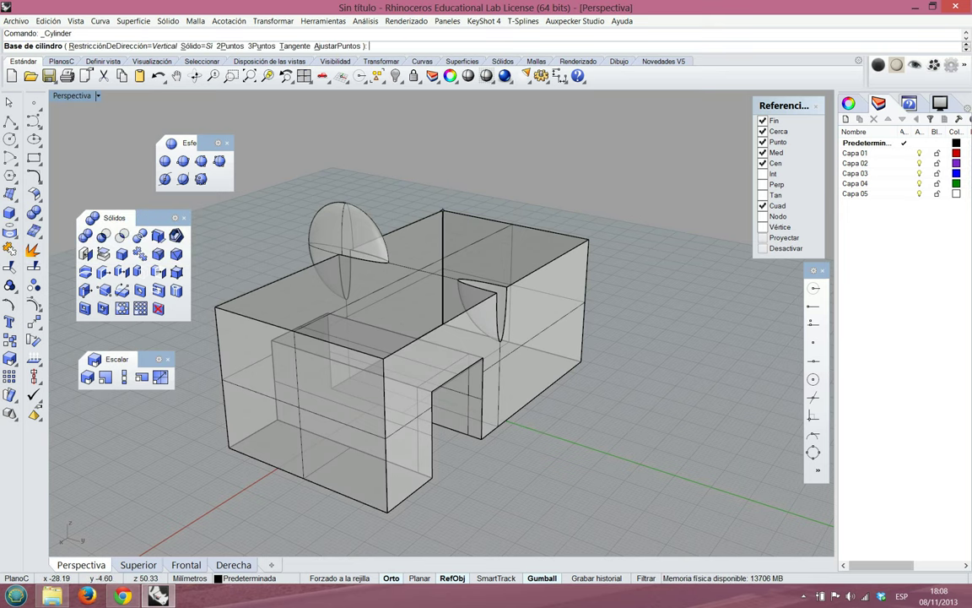
{"action": "left_click", "coordinate": [443, 210]}
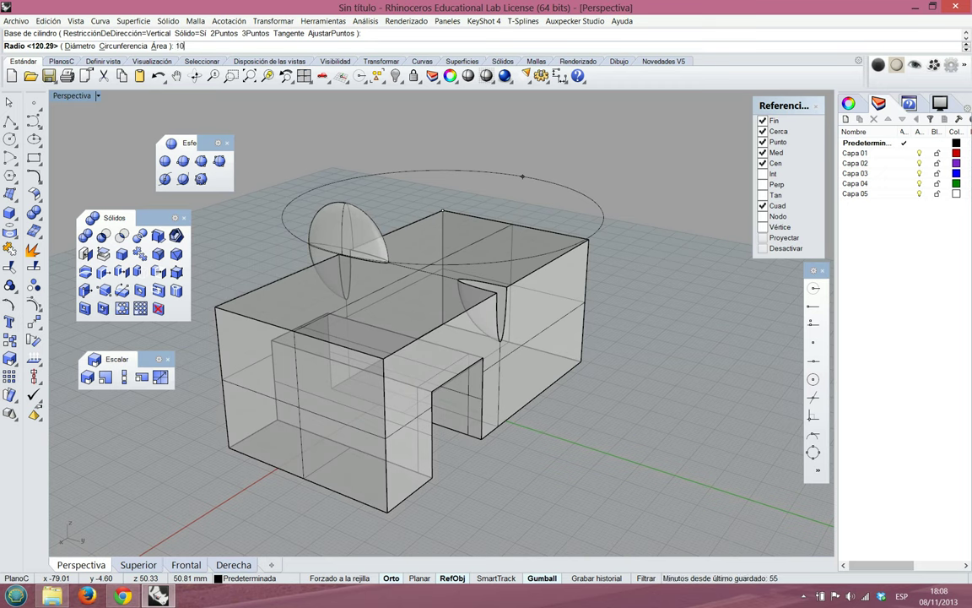
{"action": "key", "text": "Return"}
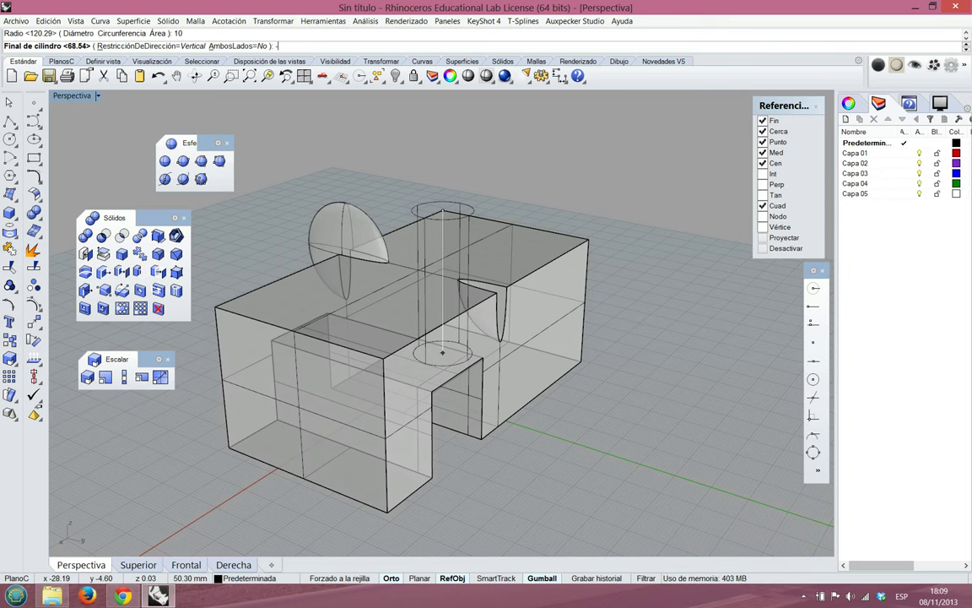
{"action": "key", "text": "Return"}
{"action": "right_click_drag", "start_coordinate": [515, 300], "coordinate": [517, 324]}
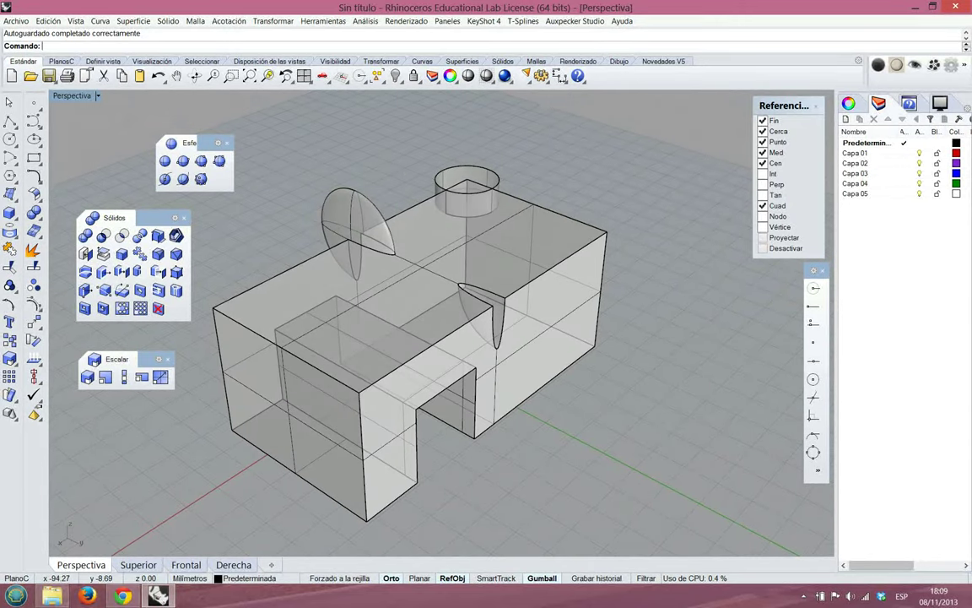
{"action": "scroll", "coordinate": [494, 182], "scroll_direction": "up", "scroll_amount": 4}
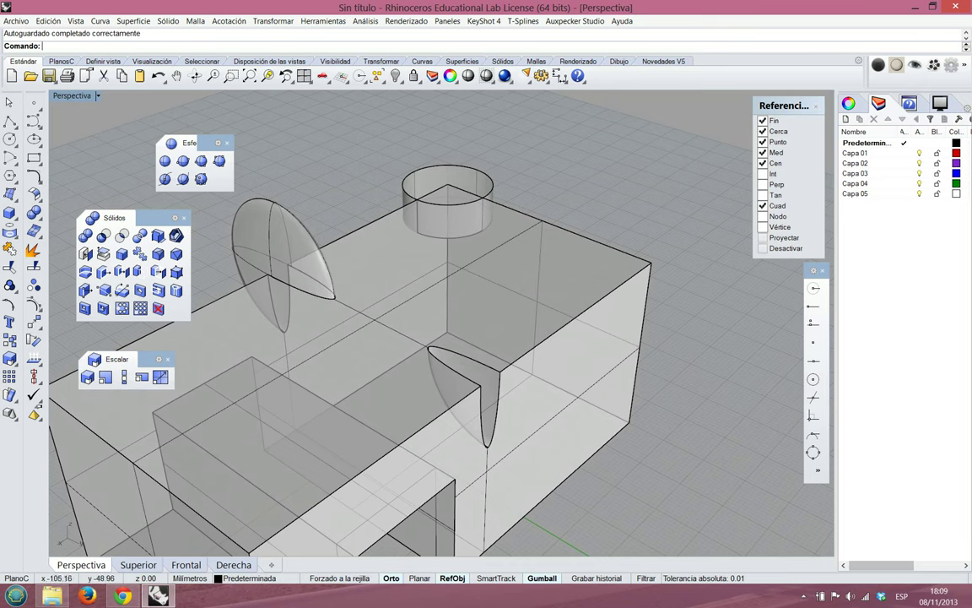
Move the cylinder from its top centre to the midpoint of the block's far upper end edge and deselect it
{"action": "left_click", "coordinate": [447, 204]}
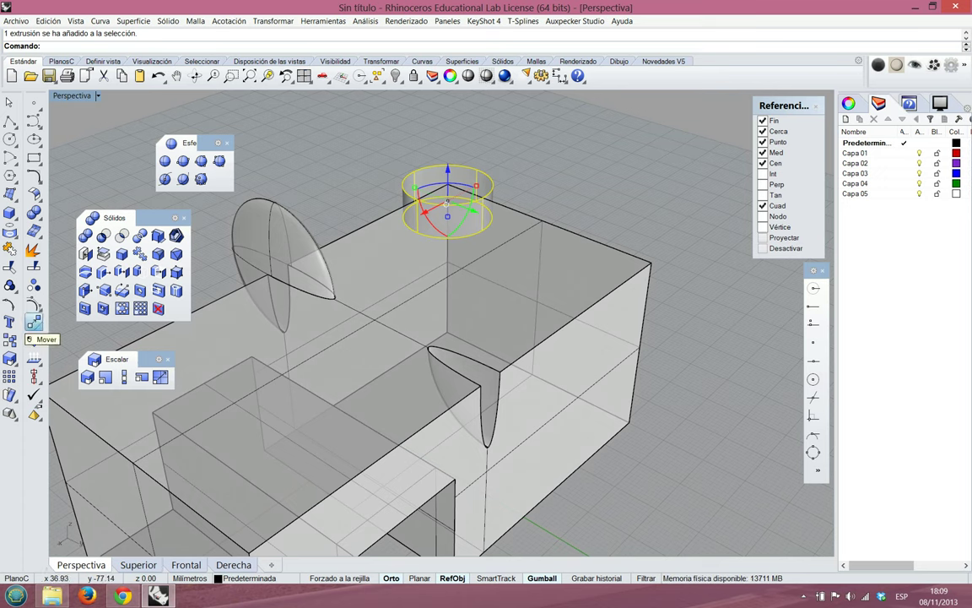
{"action": "left_click", "coordinate": [34, 321]}
{"action": "left_click", "coordinate": [447, 183]}
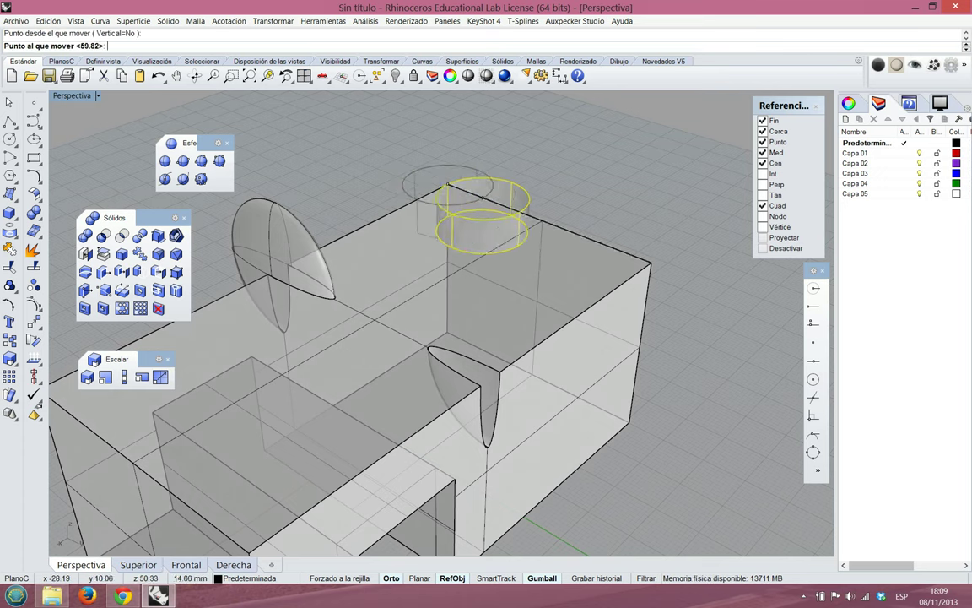
{"action": "left_click", "coordinate": [538, 241]}
{"action": "right_click_drag", "start_coordinate": [537, 240], "coordinate": [517, 260]}
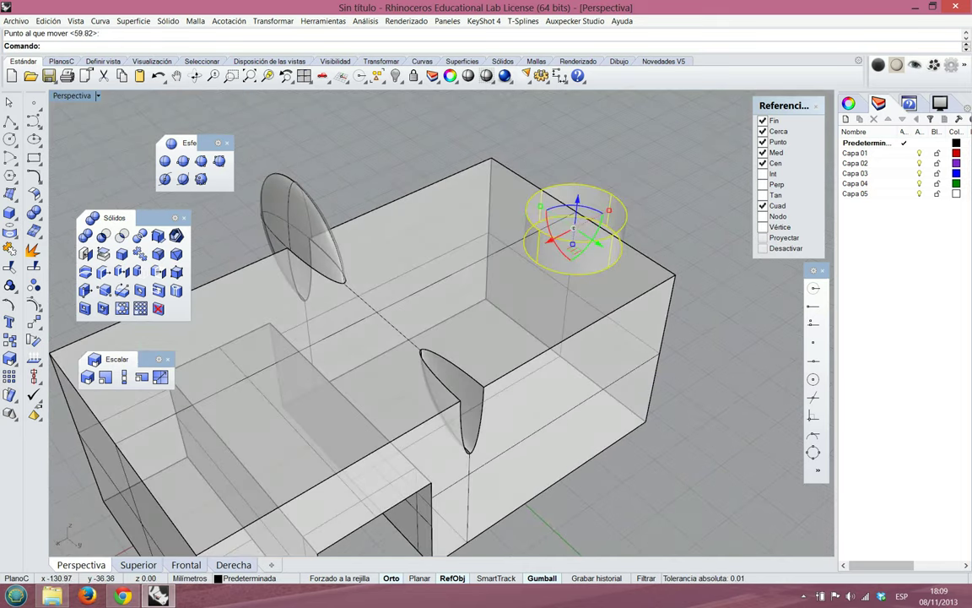
{"action": "left_click", "coordinate": [609, 164]}
{"action": "scroll", "coordinate": [609, 188], "scroll_direction": "up", "scroll_amount": 5}
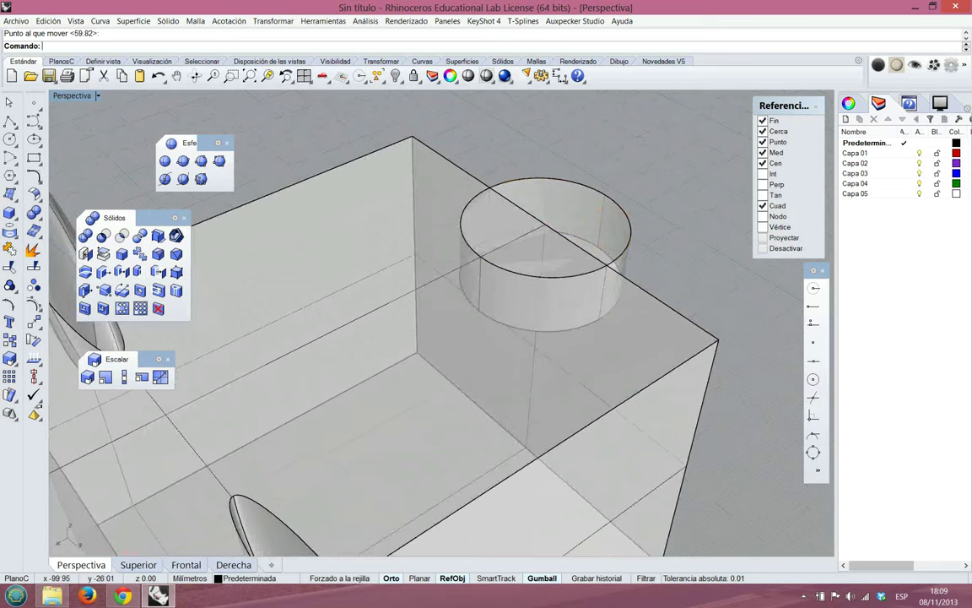
{"action": "scroll", "coordinate": [562, 233], "scroll_direction": "down", "scroll_amount": 3}
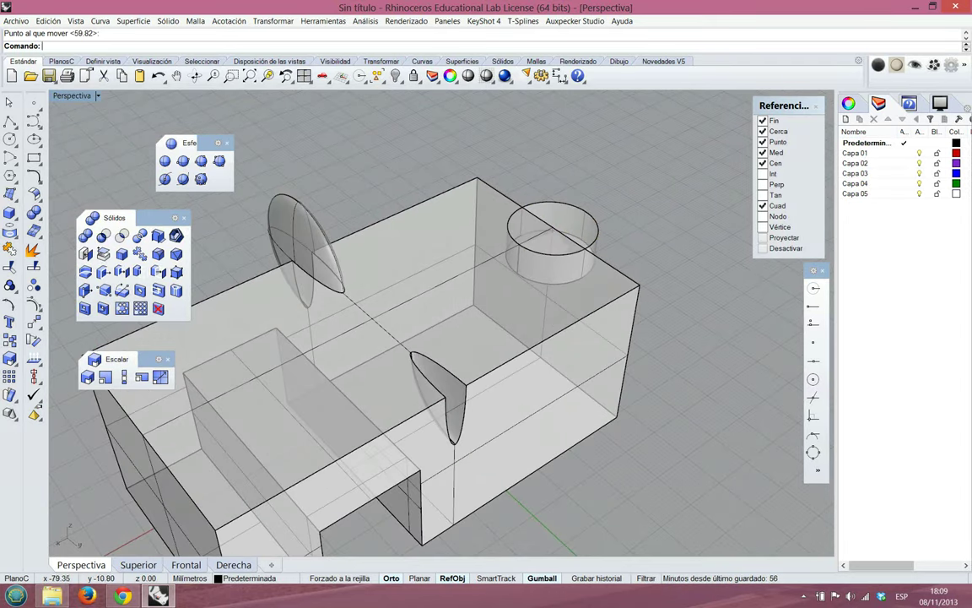
Inspect how the cylinder overlaps the far end face of the block
{"action": "left_click", "coordinate": [554, 255]}
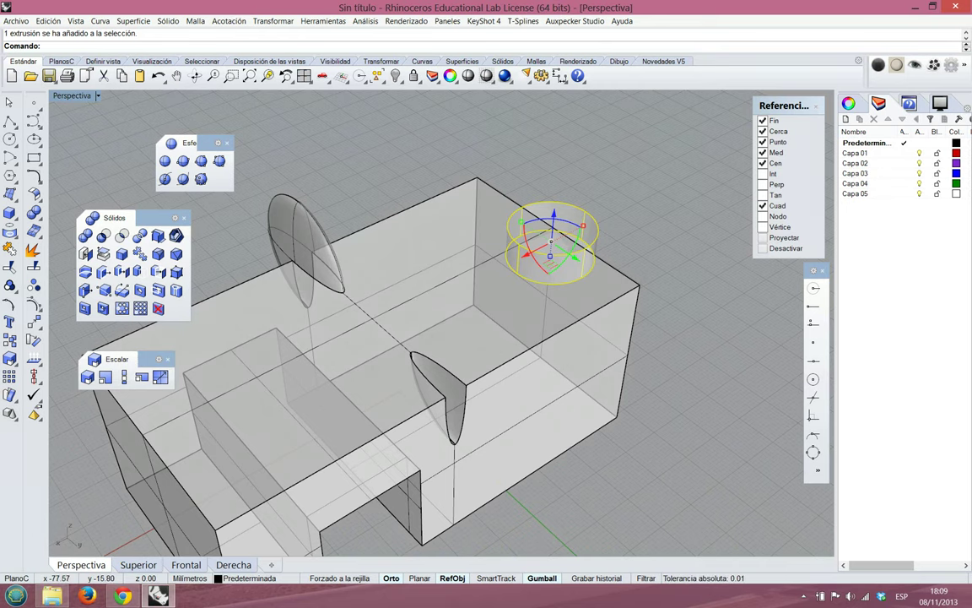
{"action": "right_click_drag", "start_coordinate": [549, 354], "coordinate": [320, 351]}
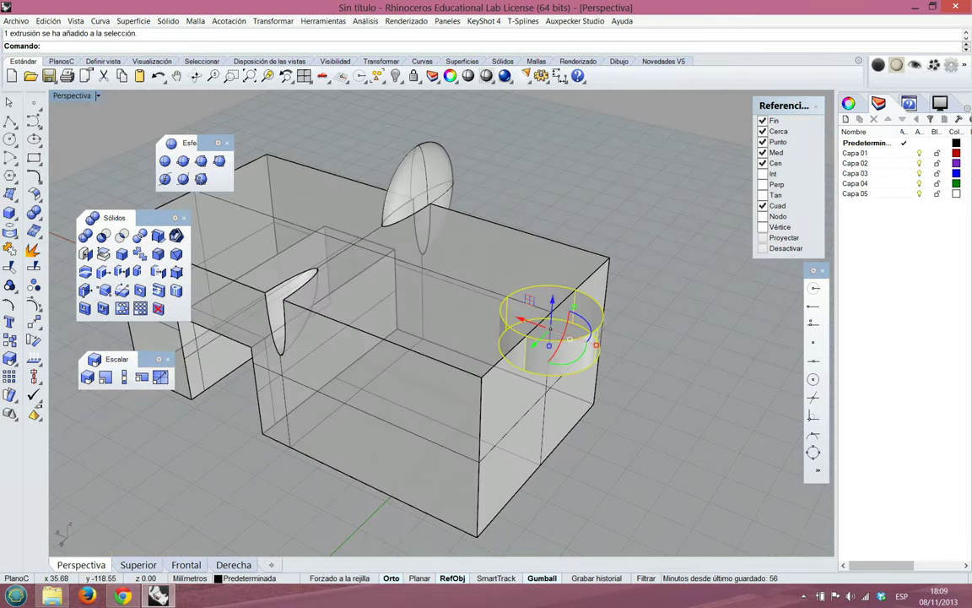
{"action": "key", "text": "Escape"}
{"action": "right_click_drag", "start_coordinate": [506, 354], "coordinate": [506, 295]}
{"action": "scroll", "coordinate": [590, 329], "scroll_direction": "up", "scroll_amount": 2}
{"action": "scroll", "coordinate": [514, 325], "scroll_direction": "down", "scroll_amount": 2}
{"action": "scroll", "coordinate": [514, 345], "scroll_direction": "up", "scroll_amount": 2}
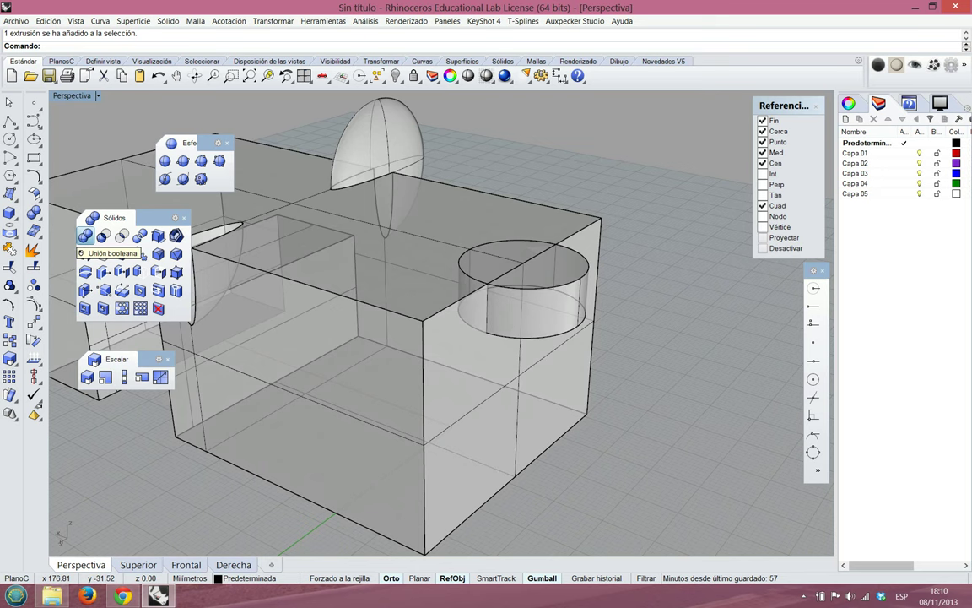
Unite the block and the cylinder at its far end into one solid with a Boolean union
{"action": "left_click", "coordinate": [85, 236]}
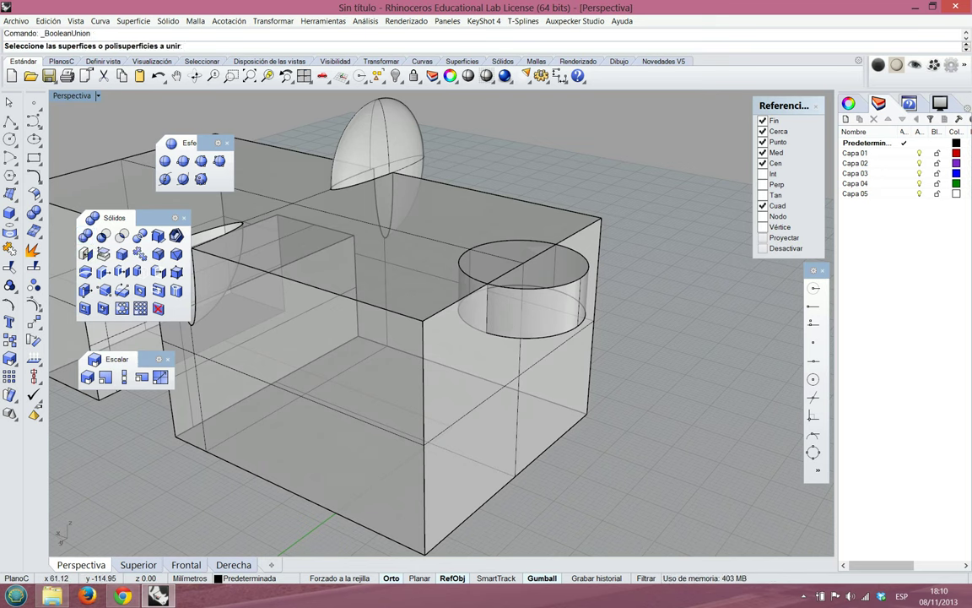
{"action": "left_click", "coordinate": [407, 376]}
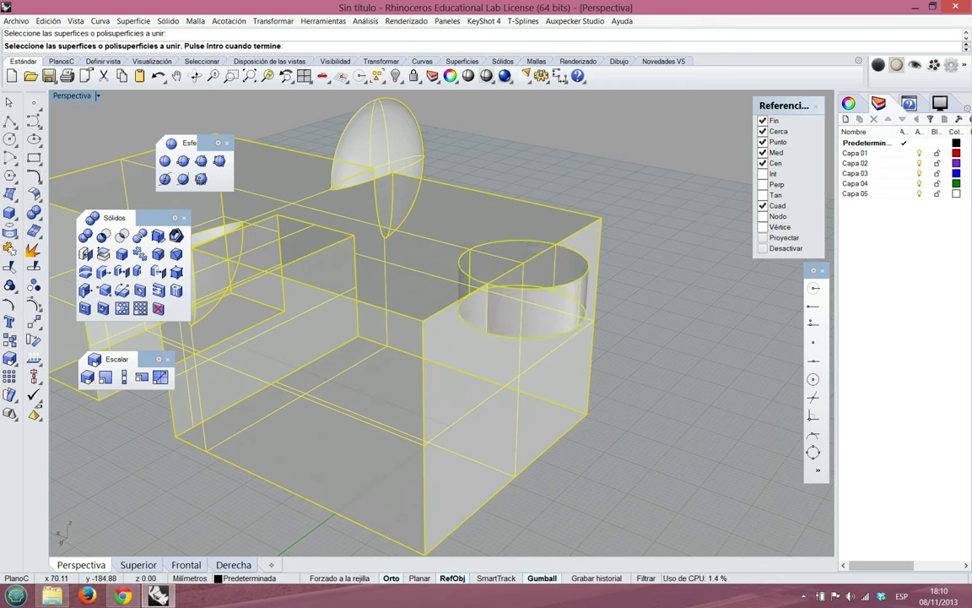
{"action": "key", "text": "Return"}
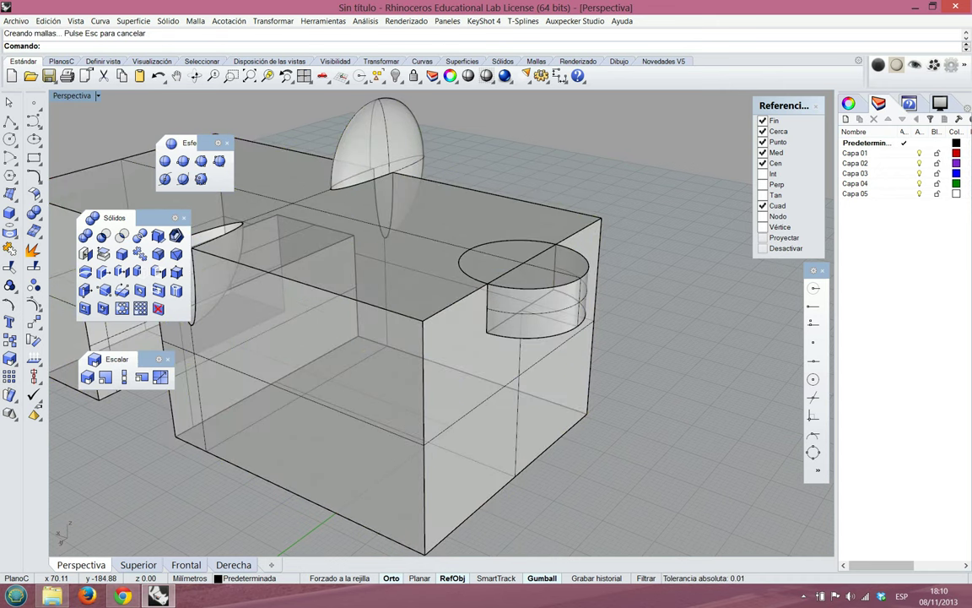
Examine the joint between block and cylinder from several angles and test-select the united solid
{"action": "right_click_drag", "start_coordinate": [439, 337], "coordinate": [405, 388]}
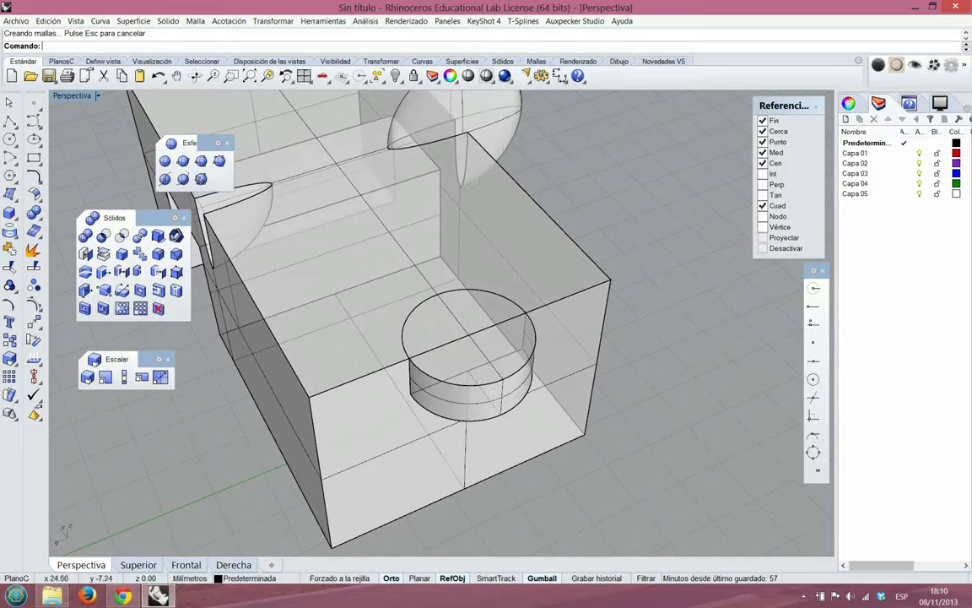
{"action": "right_click_drag", "start_coordinate": [321, 397], "coordinate": [253, 393]}
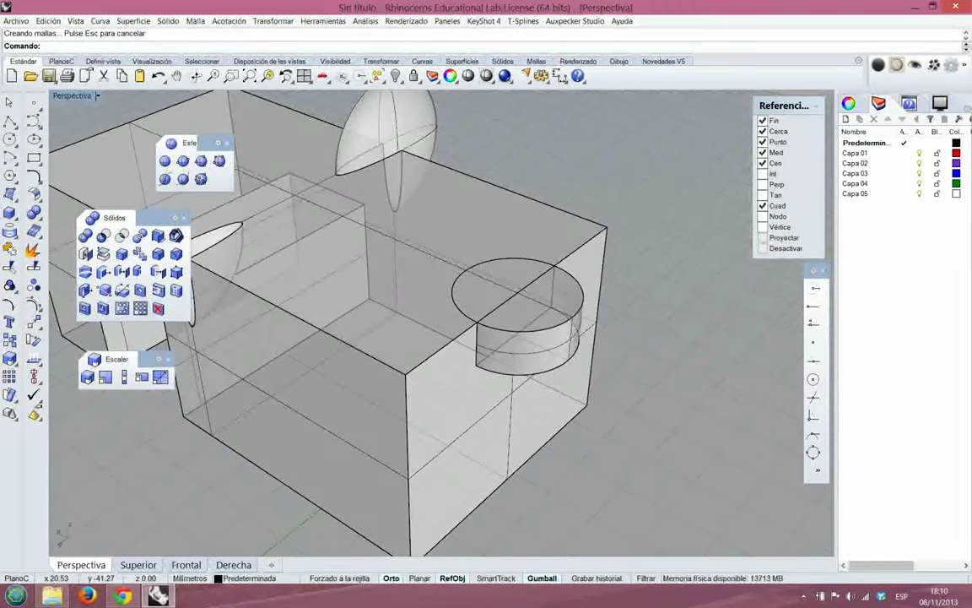
{"action": "right_click_drag", "start_coordinate": [363, 397], "coordinate": [376, 350]}
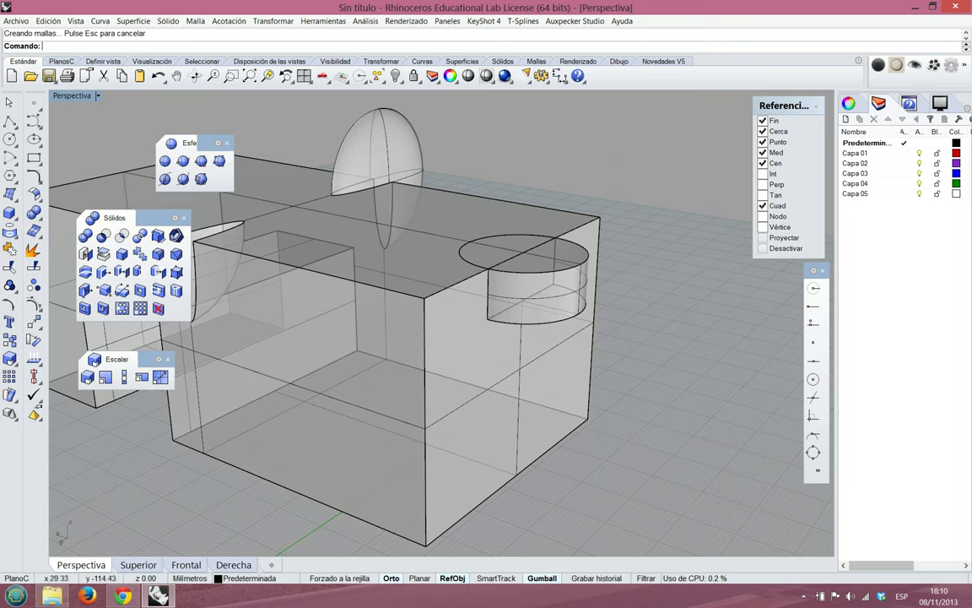
{"action": "right_click_drag", "start_coordinate": [473, 287], "coordinate": [479, 363]}
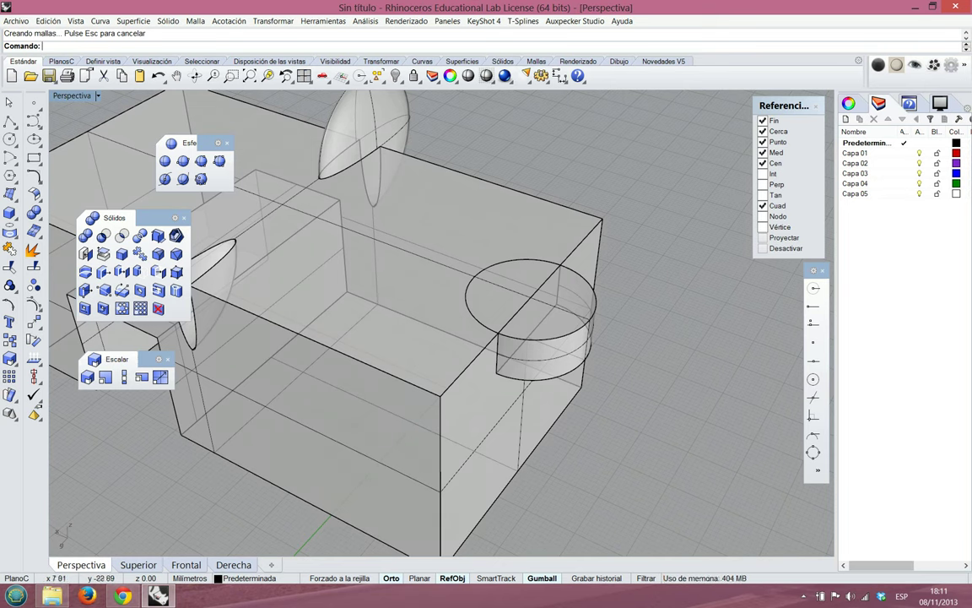
{"action": "right_click_drag", "start_coordinate": [473, 346], "coordinate": [474, 300]}
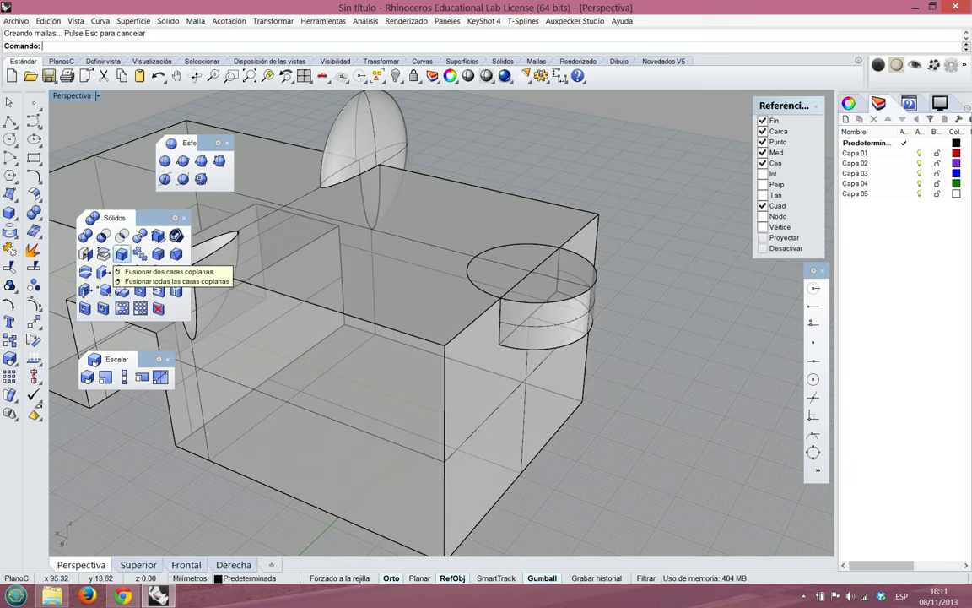
{"action": "left_click", "coordinate": [498, 363]}
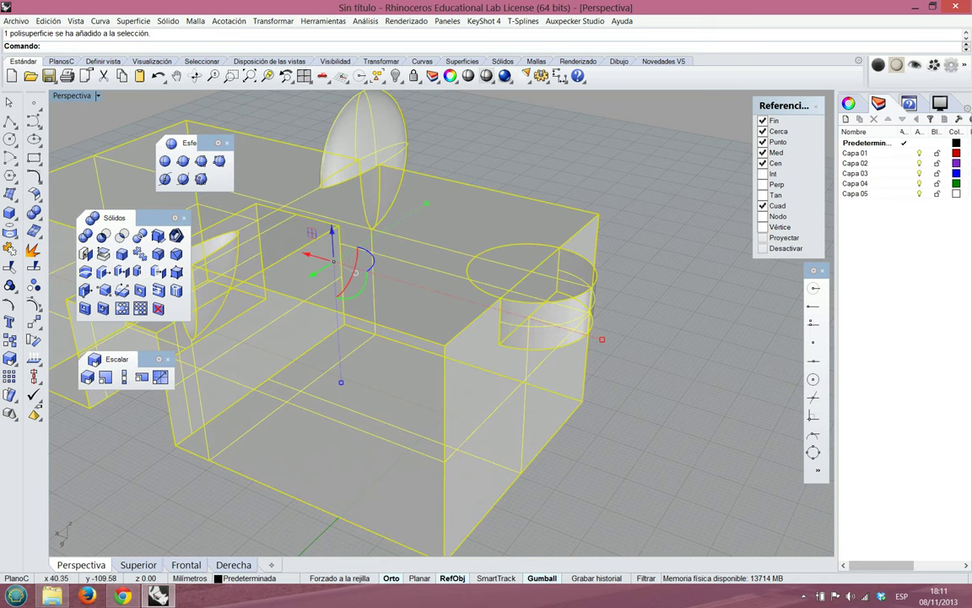
{"action": "key", "text": "Escape"}
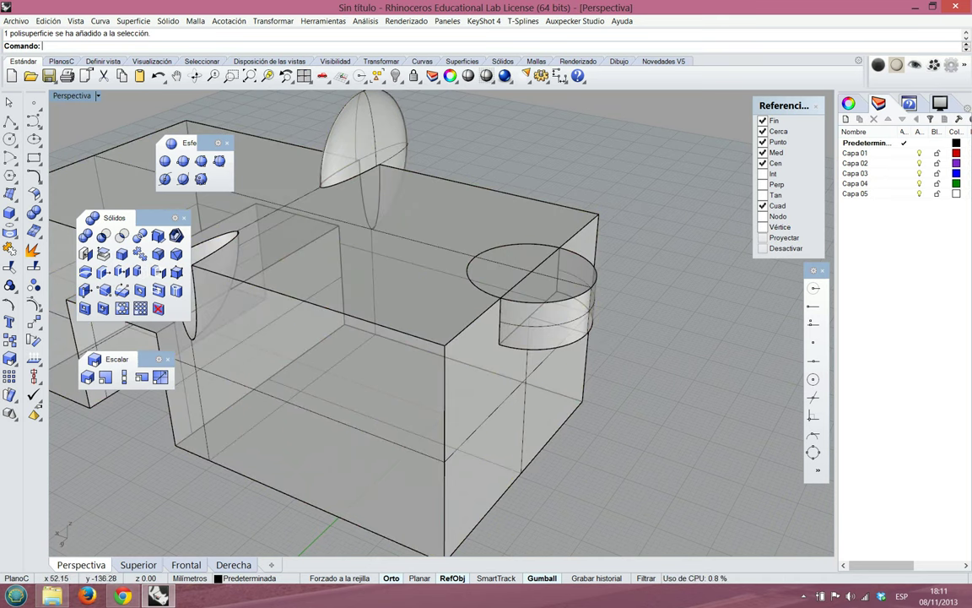
Merge the block's upper face with the coplanar half disc inside the block outline using MergeFace, with FusionarTodoCoplano=No
{"action": "left_click", "coordinate": [85, 235]}
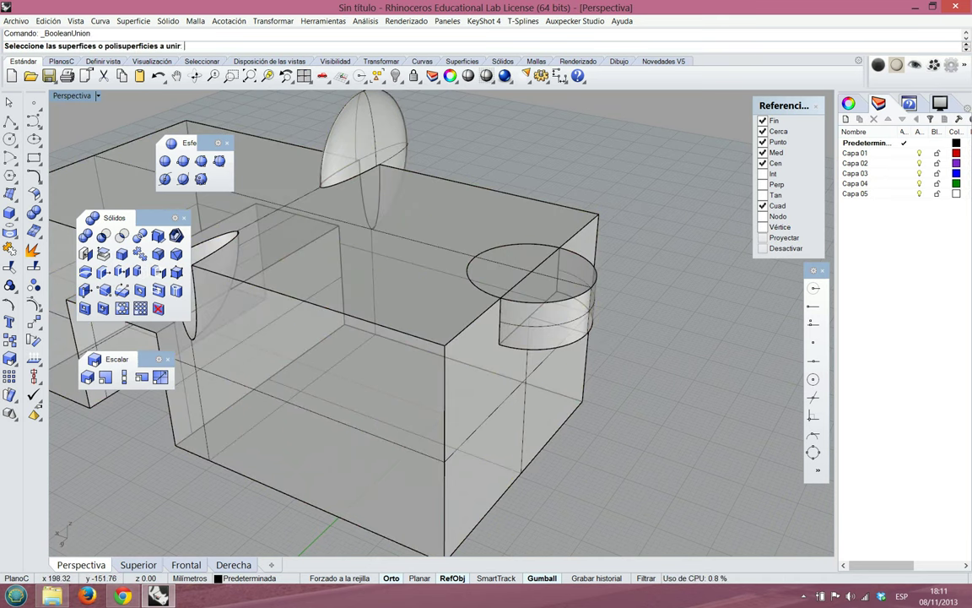
{"action": "left_click", "coordinate": [123, 254]}
{"action": "left_click", "coordinate": [530, 254]}
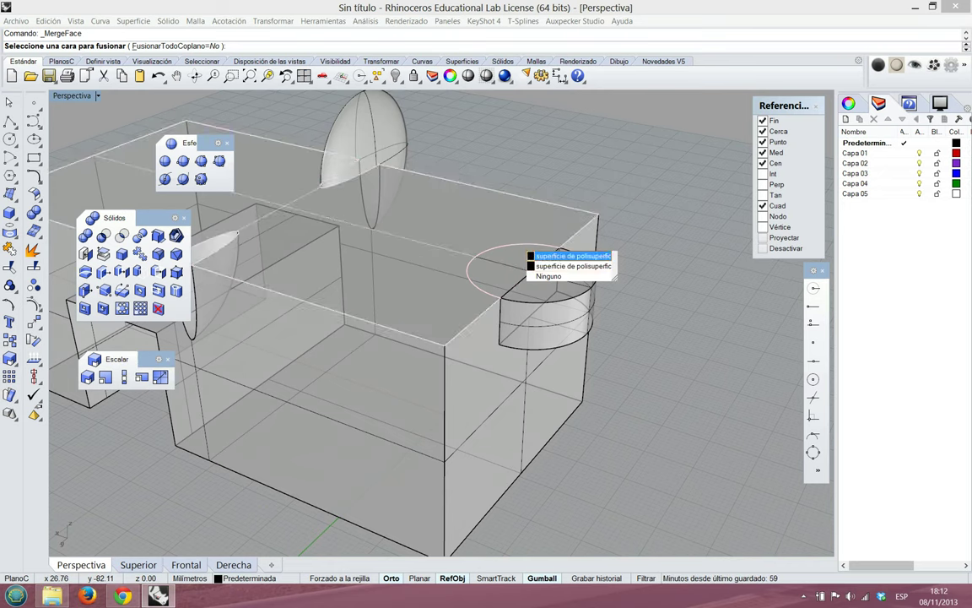
{"action": "left_click", "coordinate": [572, 257]}
{"action": "left_click", "coordinate": [380, 253]}
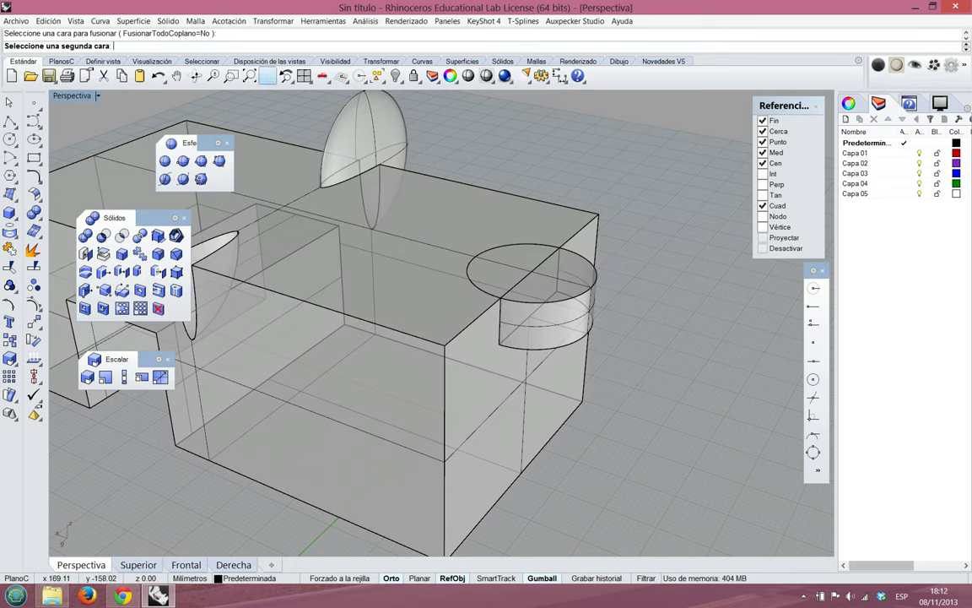
{"action": "left_click", "coordinate": [501, 271]}
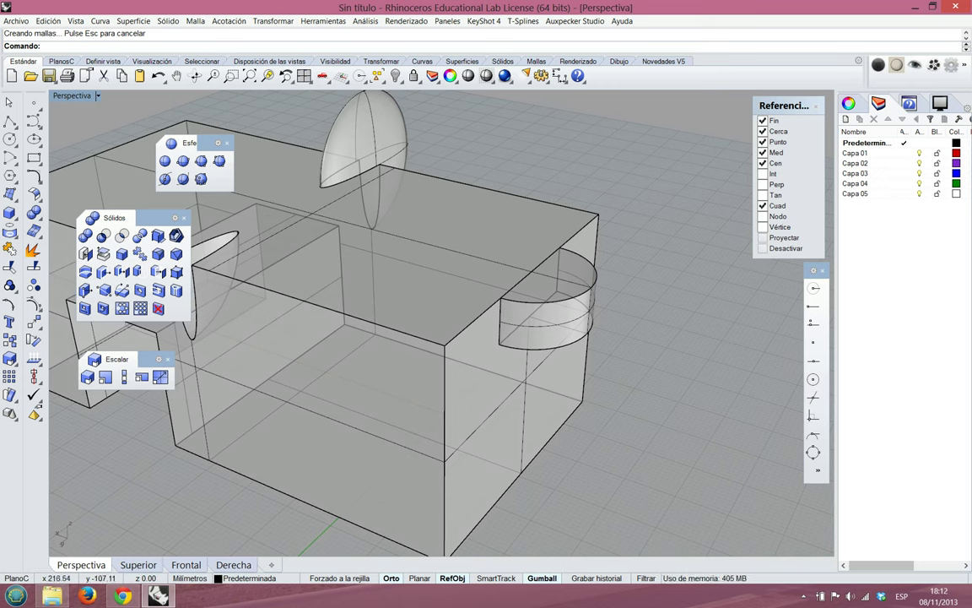
Merge the combined upper face with the coplanar half disc projecting beyond the block's end edge
{"action": "left_click", "coordinate": [122, 254]}
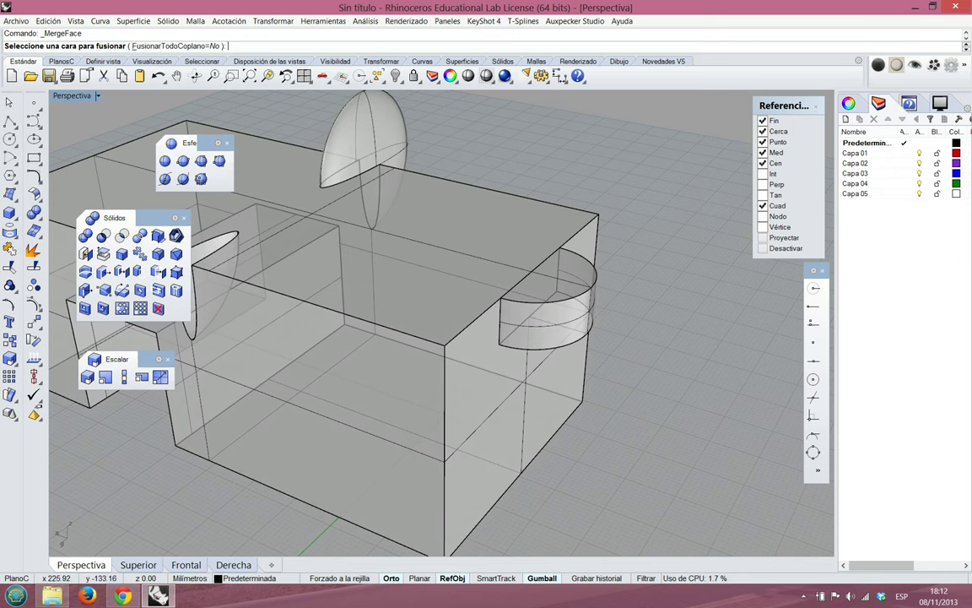
{"action": "left_click", "coordinate": [378, 454]}
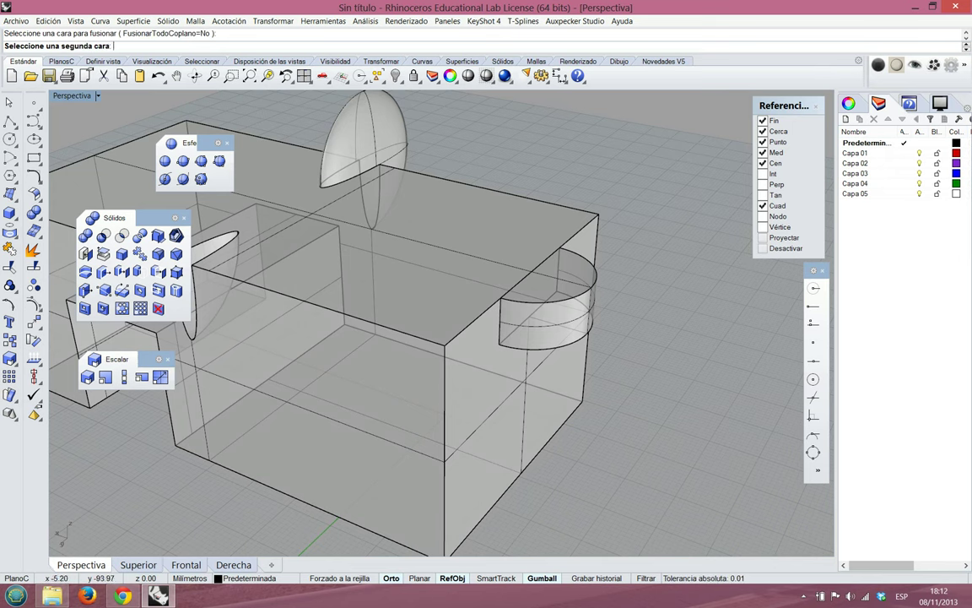
{"action": "left_click", "coordinate": [545, 278]}
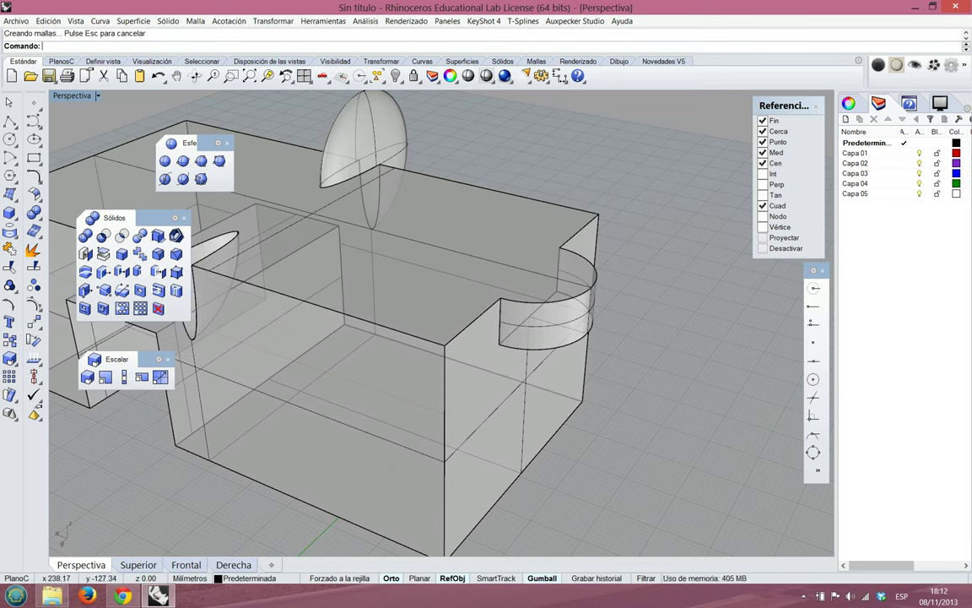
Undo the face merges and the Boolean union, and redo only the union
{"action": "left_click", "coordinate": [158, 76]}
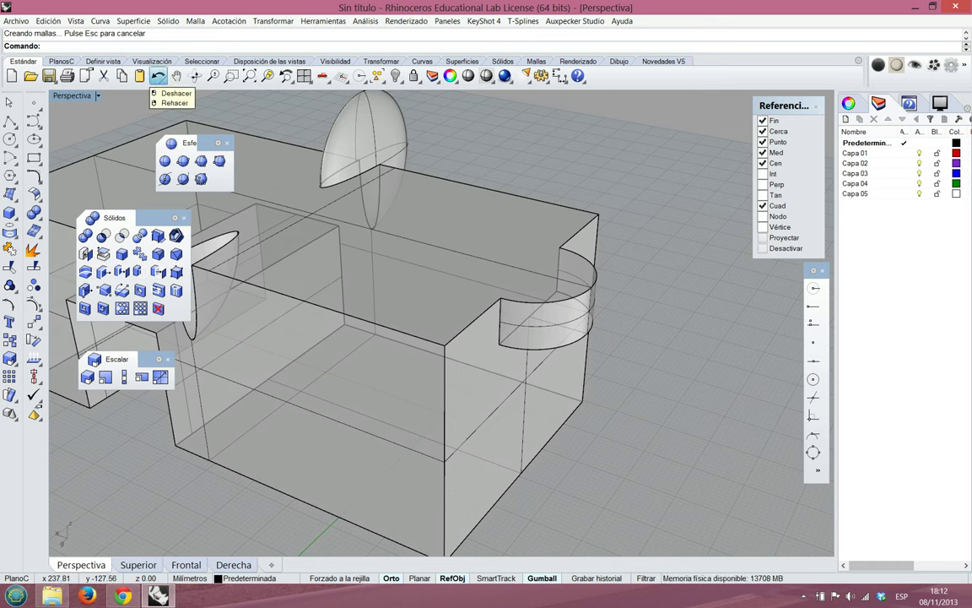
{"action": "left_click", "coordinate": [158, 76]}
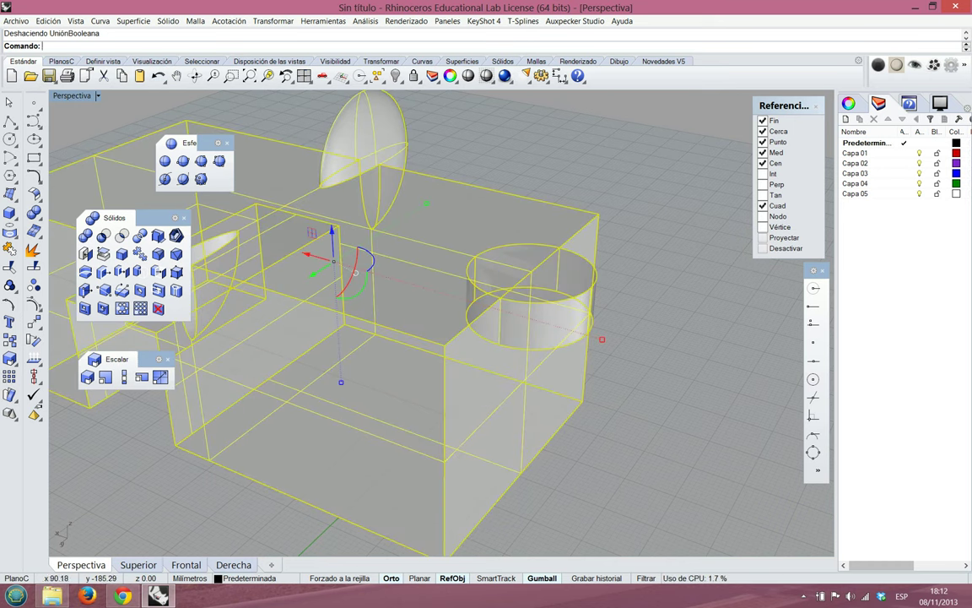
{"action": "key", "text": "Escape"}
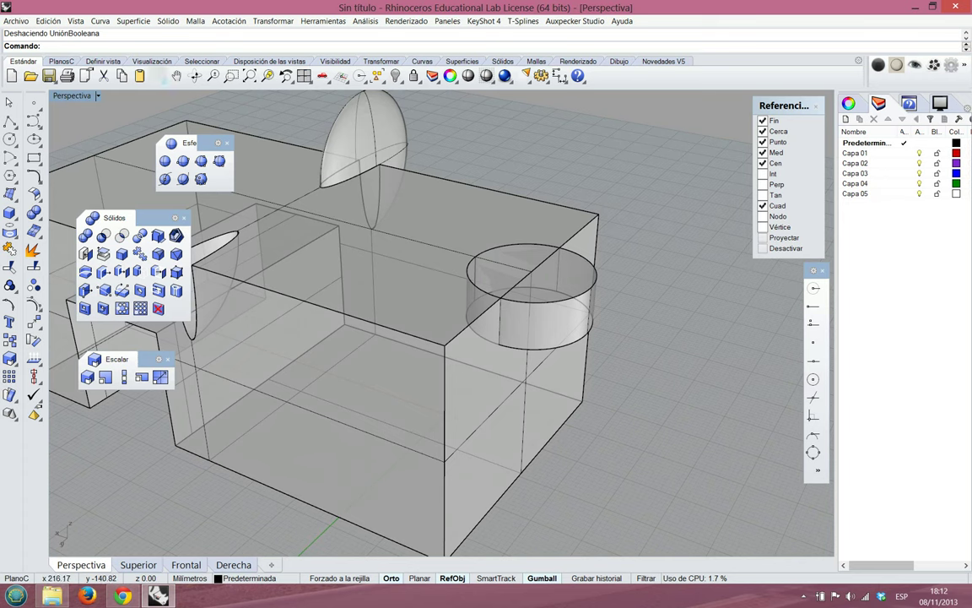
{"action": "key", "text": "ctrl+y"}
Extract a copy of the block's upper face with Copiar=Sí and cut that copy to the clipboard
{"action": "right_click_drag", "start_coordinate": [439, 338], "coordinate": [371, 313]}
{"action": "key", "text": "Left"}
{"action": "key", "text": "Left"}
{"action": "key", "text": "Left"}
{"action": "key", "text": "Left"}
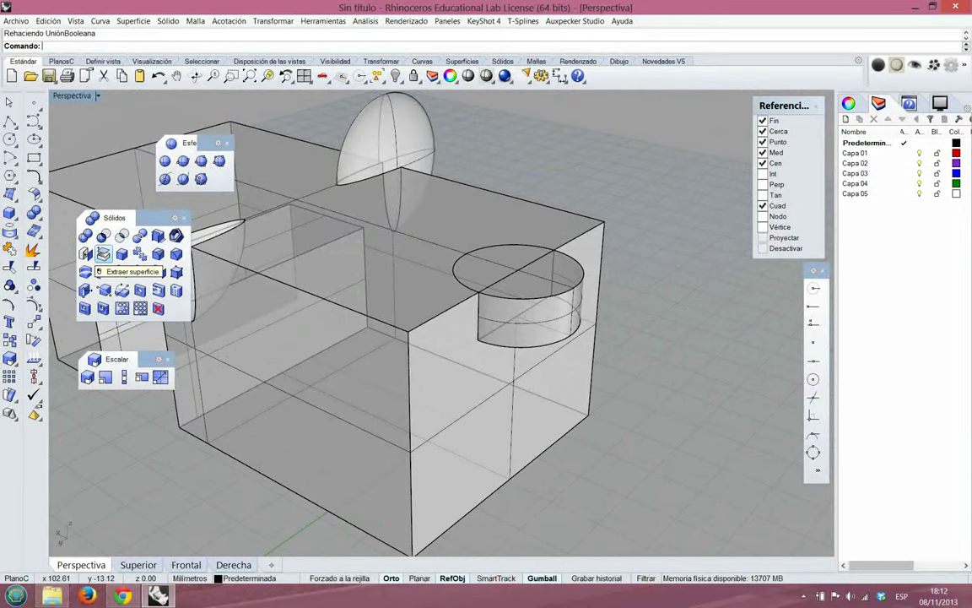
{"action": "left_click", "coordinate": [103, 254]}
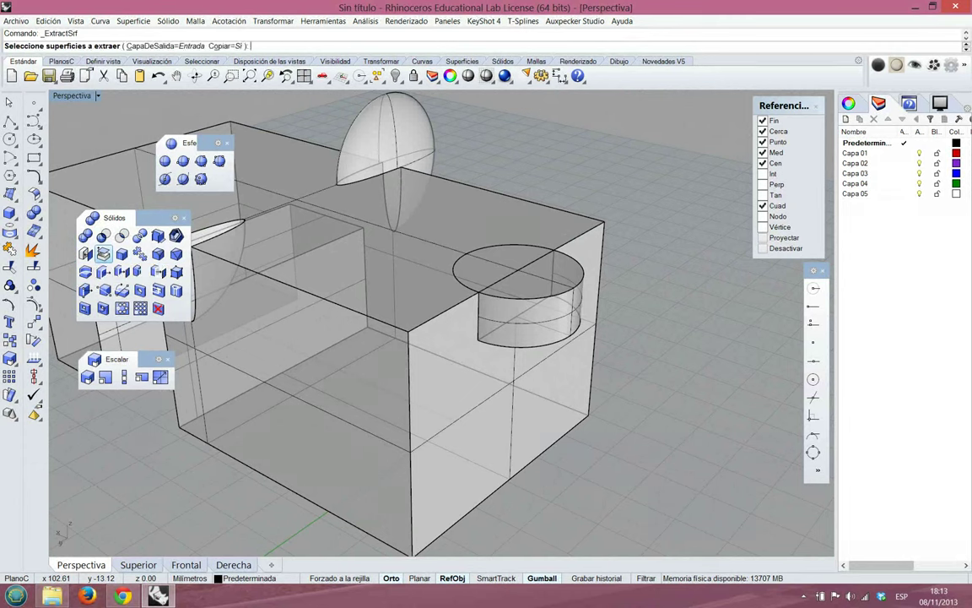
{"action": "left_click", "coordinate": [472, 216]}
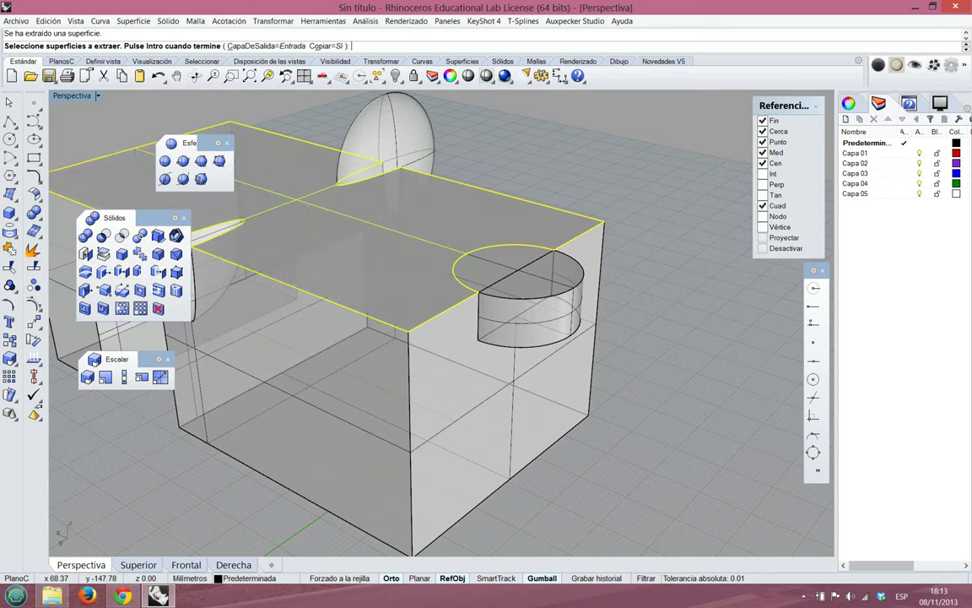
{"action": "key", "text": "Return"}
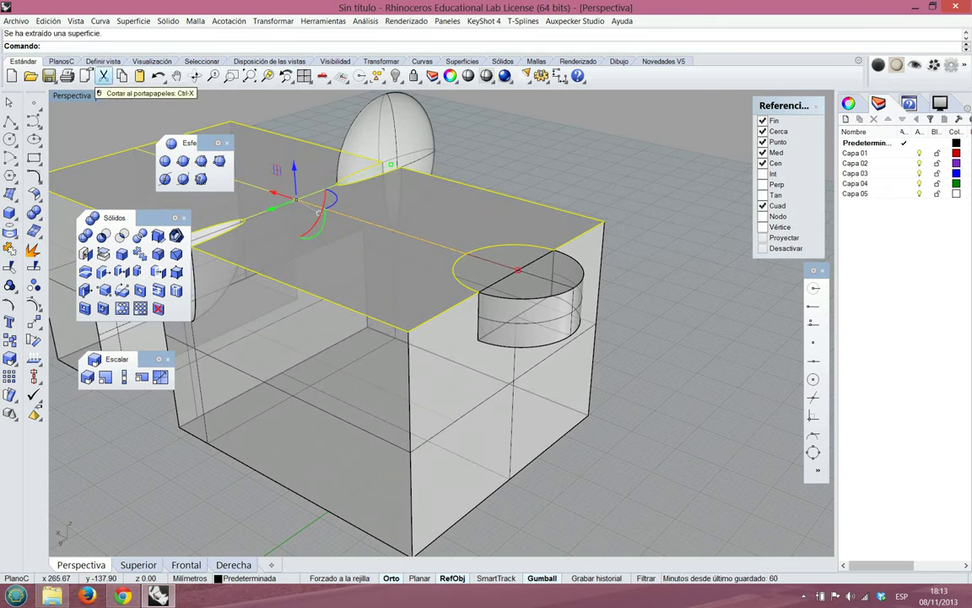
{"action": "left_click", "coordinate": [102, 76]}
Inspect the block's upper face from several angles and test-select the solid to check whether it is still complete
{"action": "right_click_drag", "start_coordinate": [363, 245], "coordinate": [445, 238]}
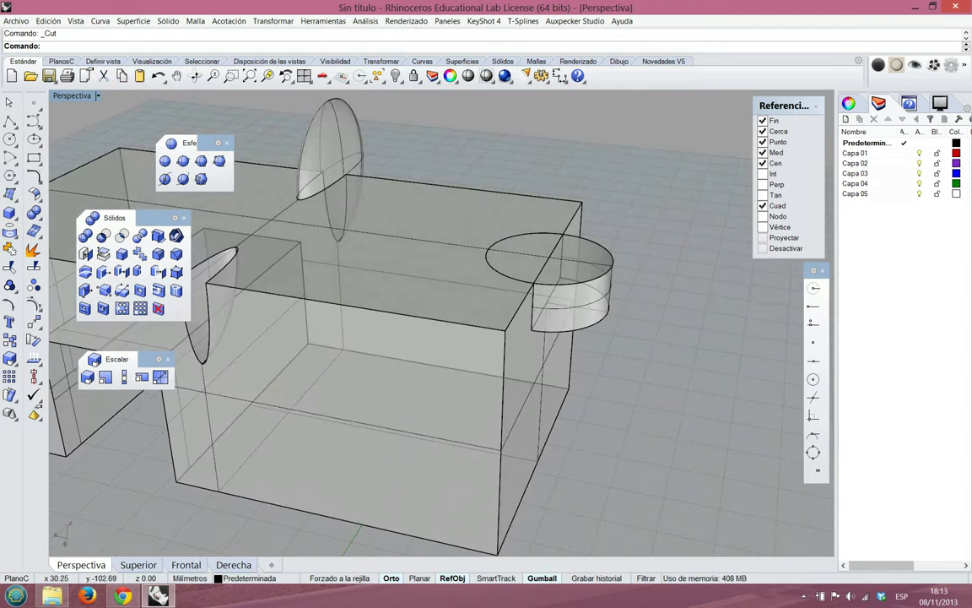
{"action": "left_click", "coordinate": [414, 270]}
{"action": "left_click", "coordinate": [650, 194]}
{"action": "right_click_drag", "start_coordinate": [624, 195], "coordinate": [582, 236]}
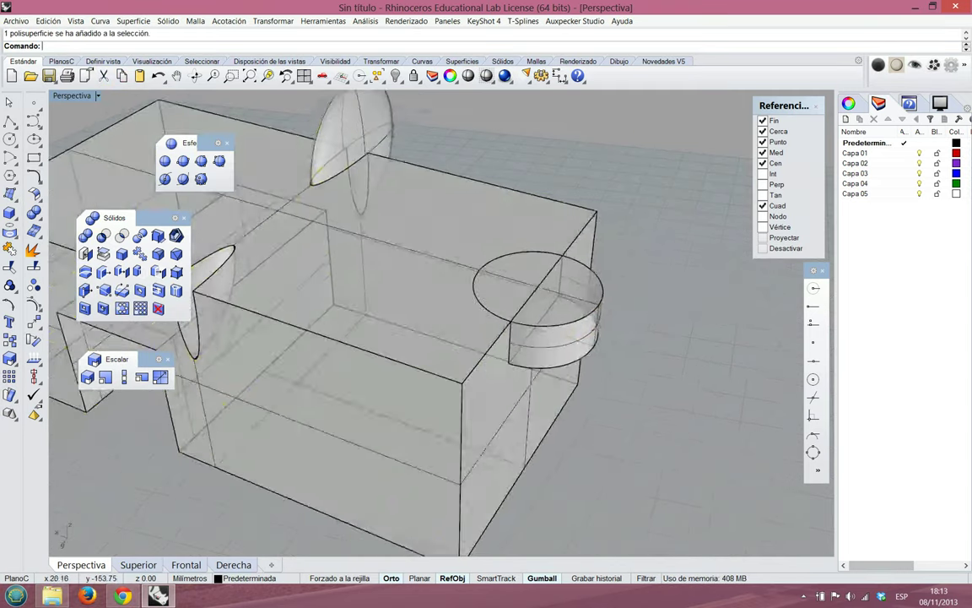
{"action": "right_click_drag", "start_coordinate": [135, 517], "coordinate": [169, 515]}
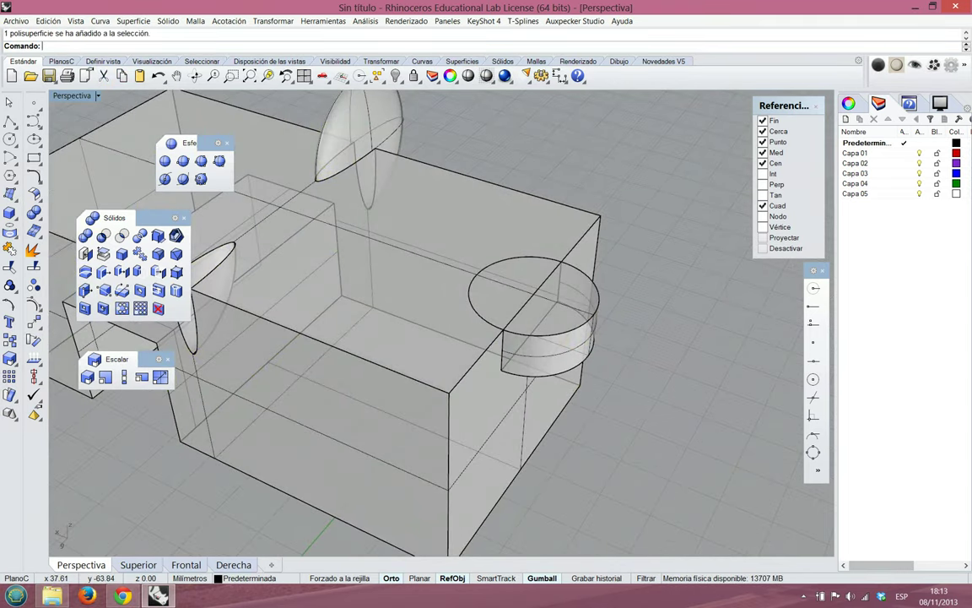
{"action": "left_click", "coordinate": [405, 278]}
{"action": "left_click", "coordinate": [109, 489]}
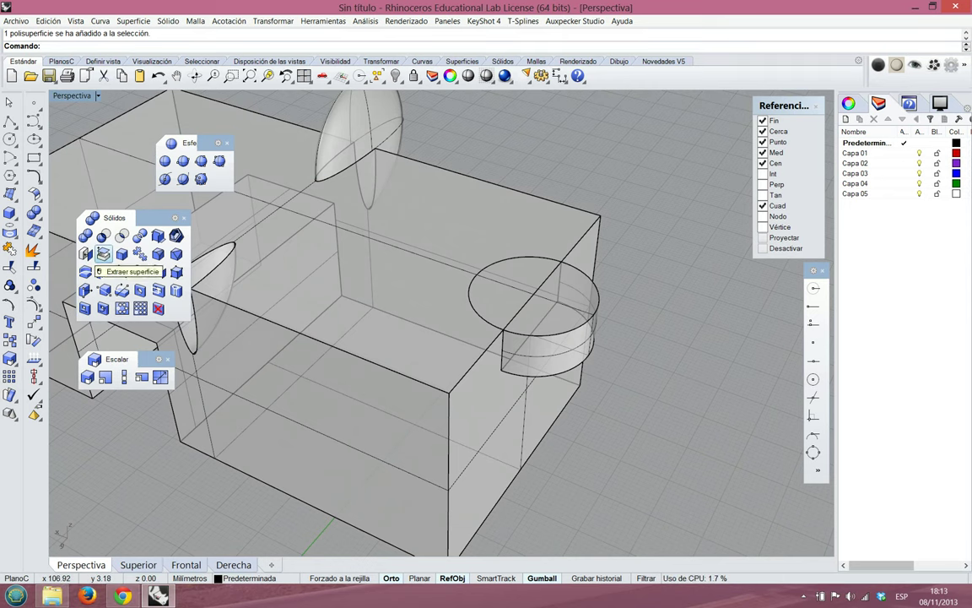
Extract the block's upper face from the solid without duplicating it, setting Copiar to No
{"action": "left_click", "coordinate": [103, 253]}
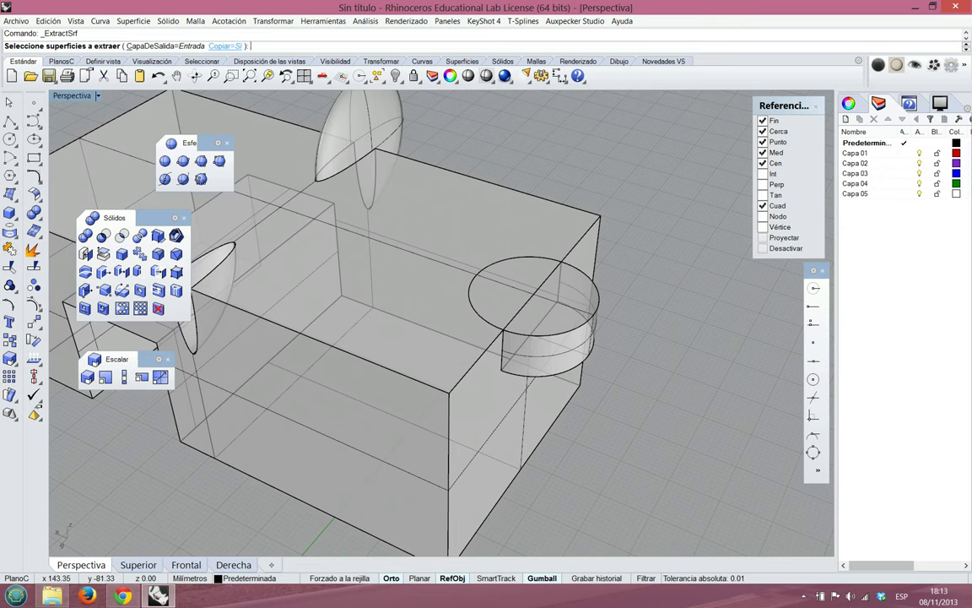
{"action": "left_click", "coordinate": [226, 47]}
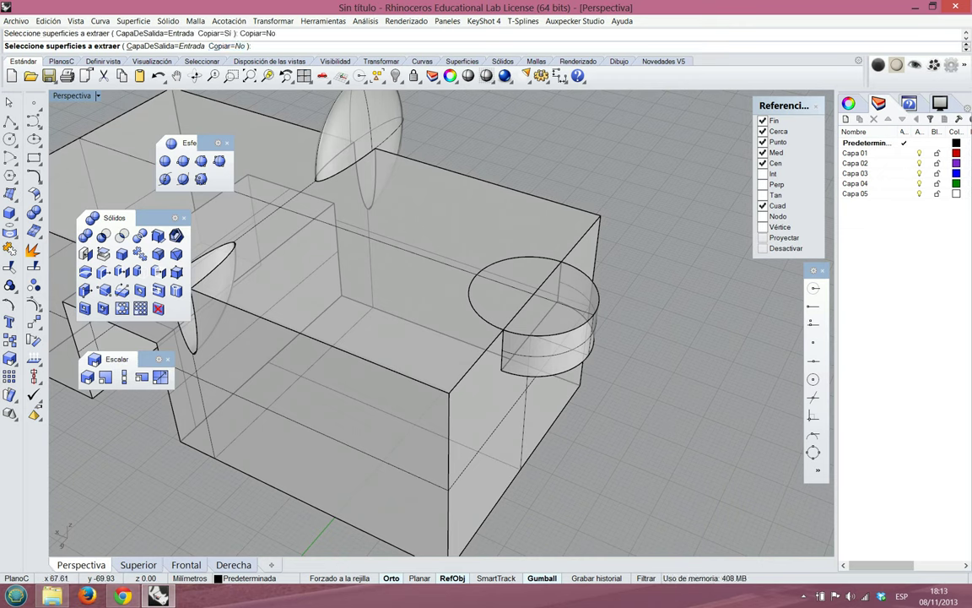
{"action": "left_click", "coordinate": [462, 199]}
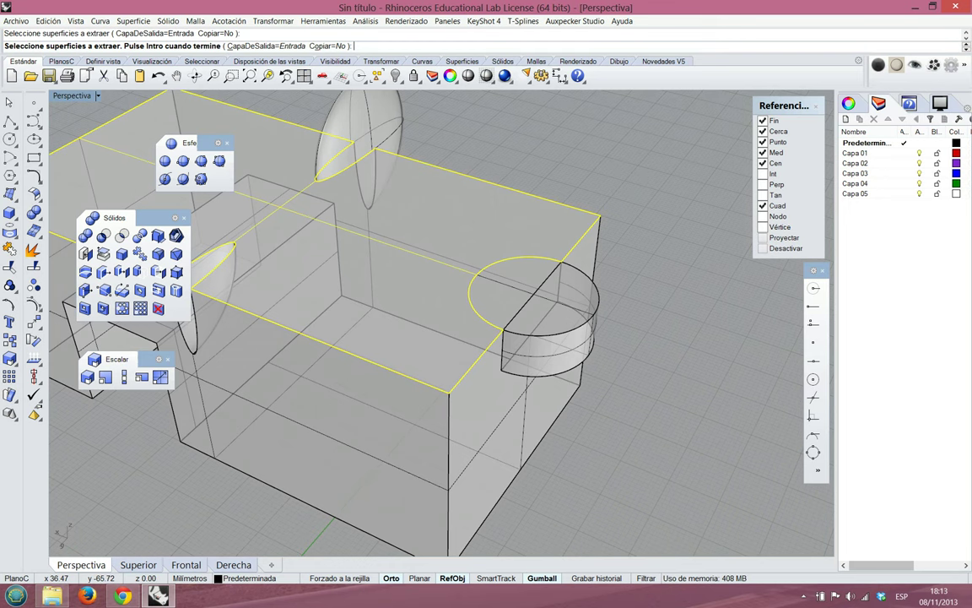
{"action": "key", "text": "Return"}
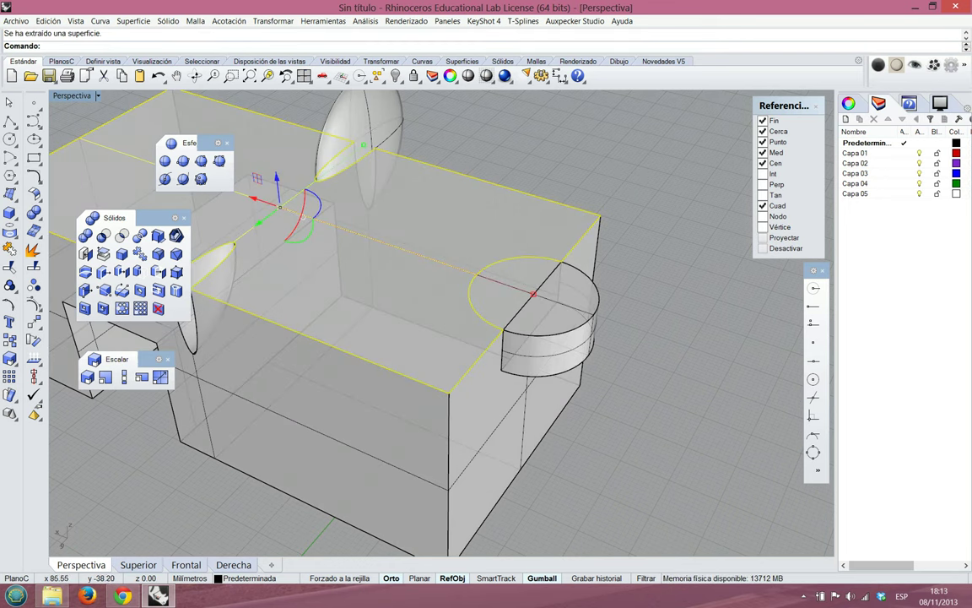
Move the extracted upper face along the Y axis well clear of the block and delete it
{"action": "left_click_drag", "start_coordinate": [259, 222], "coordinate": [454, 78]}
{"action": "right_click_drag", "start_coordinate": [439, 241], "coordinate": [371, 266]}
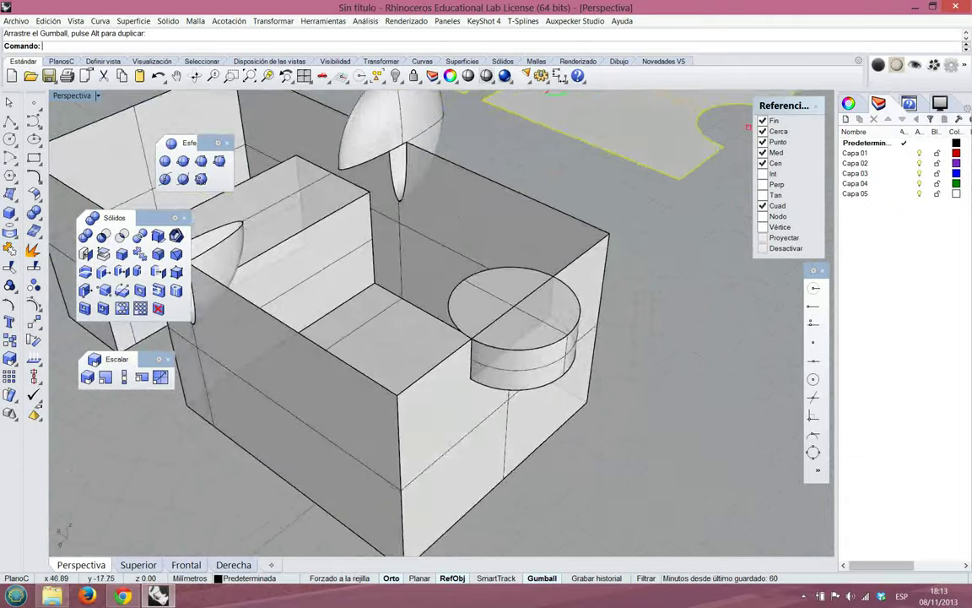
{"action": "scroll", "coordinate": [367, 267], "scroll_direction": "down", "scroll_amount": 8}
{"action": "scroll", "coordinate": [278, 131], "scroll_direction": "up", "scroll_amount": 4}
{"action": "scroll", "coordinate": [278, 131], "scroll_direction": "down", "scroll_amount": 1}
{"action": "scroll", "coordinate": [279, 131], "scroll_direction": "up", "scroll_amount": 1}
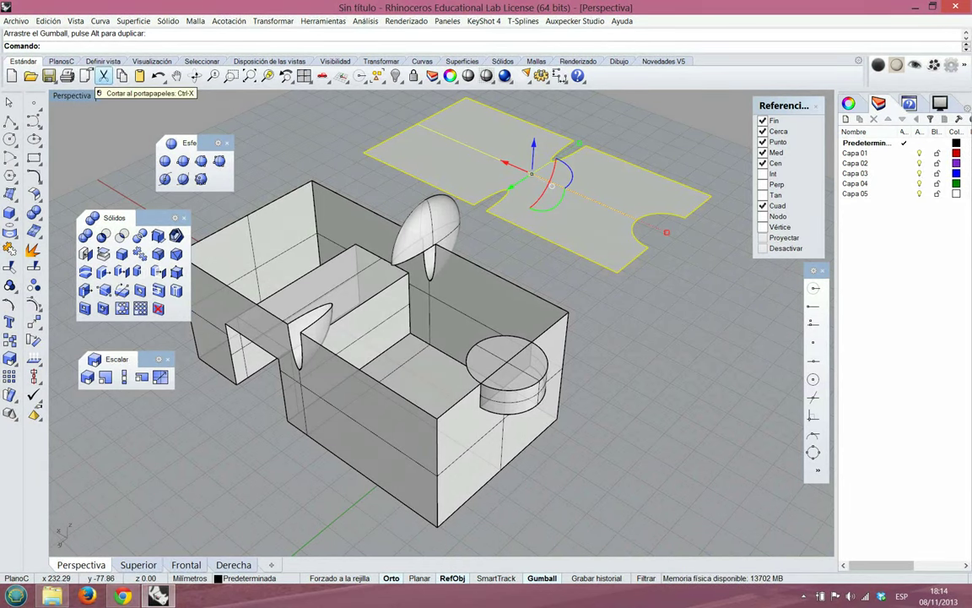
{"action": "right_click", "coordinate": [103, 76]}
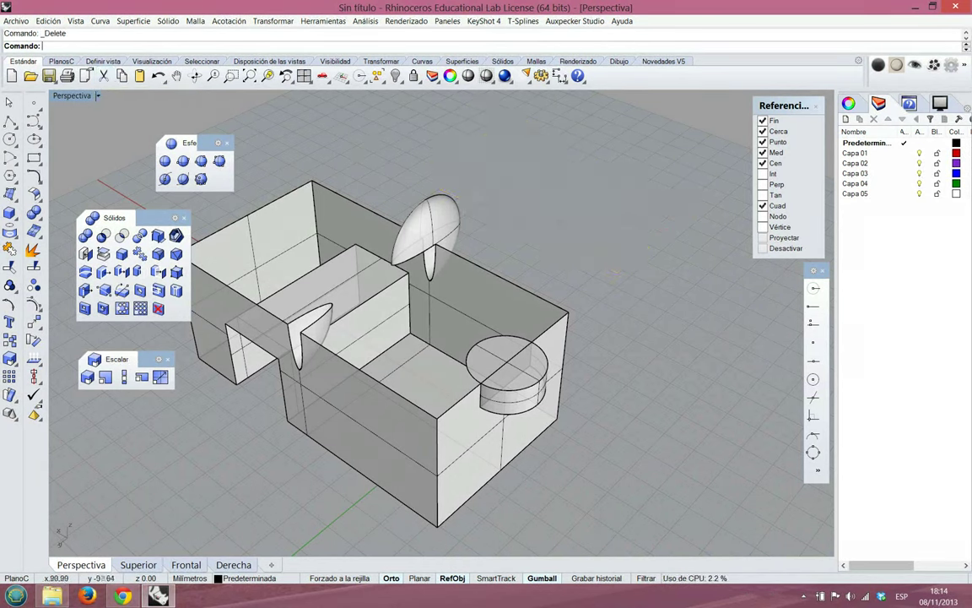
Close the block's open top with the Cap Planar Holes command
{"action": "right_click_drag", "start_coordinate": [249, 379], "coordinate": [312, 329]}
{"action": "right_click_drag", "start_coordinate": [532, 181], "coordinate": [494, 226]}
{"action": "scroll", "coordinate": [504, 228], "scroll_direction": "down", "scroll_amount": 5}
{"action": "scroll", "coordinate": [410, 278], "scroll_direction": "up", "scroll_amount": 5}
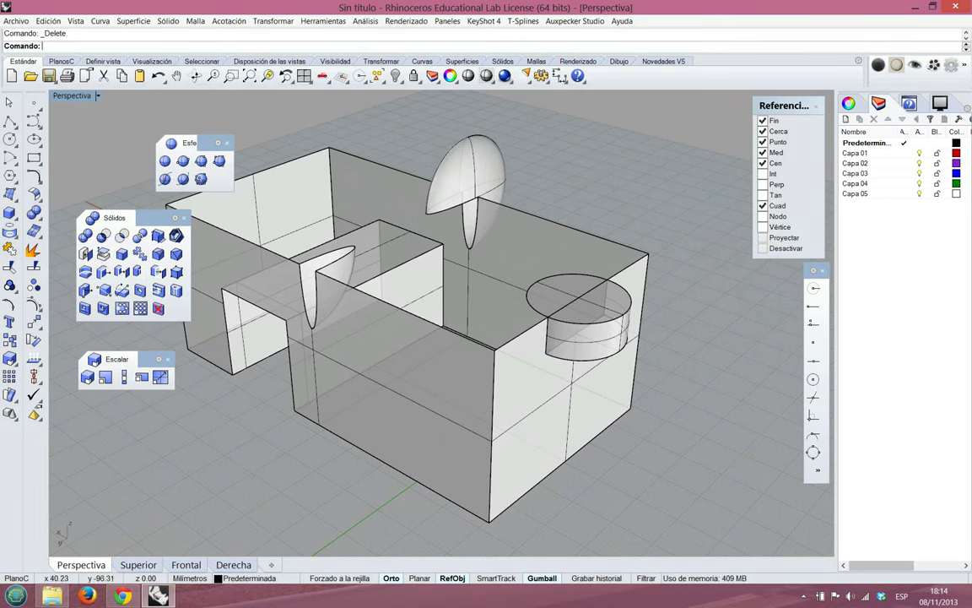
{"action": "right_click_drag", "start_coordinate": [422, 278], "coordinate": [468, 277]}
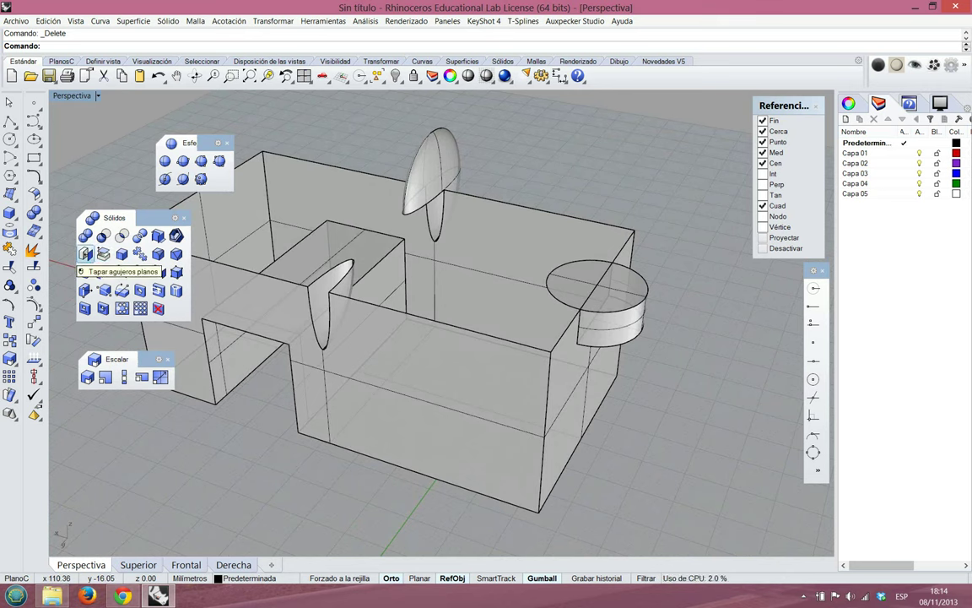
{"action": "left_click", "coordinate": [85, 253]}
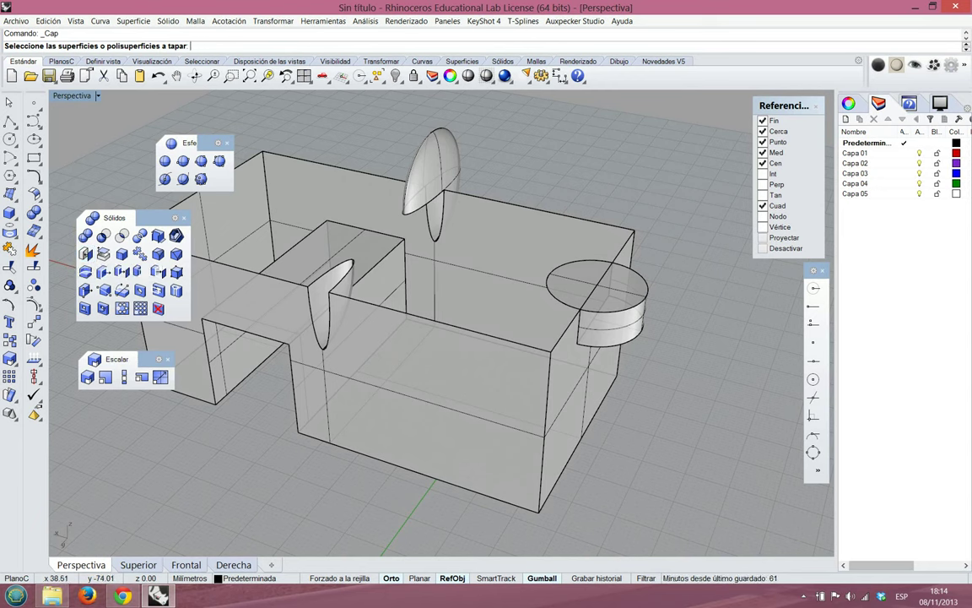
{"action": "left_click", "coordinate": [328, 268]}
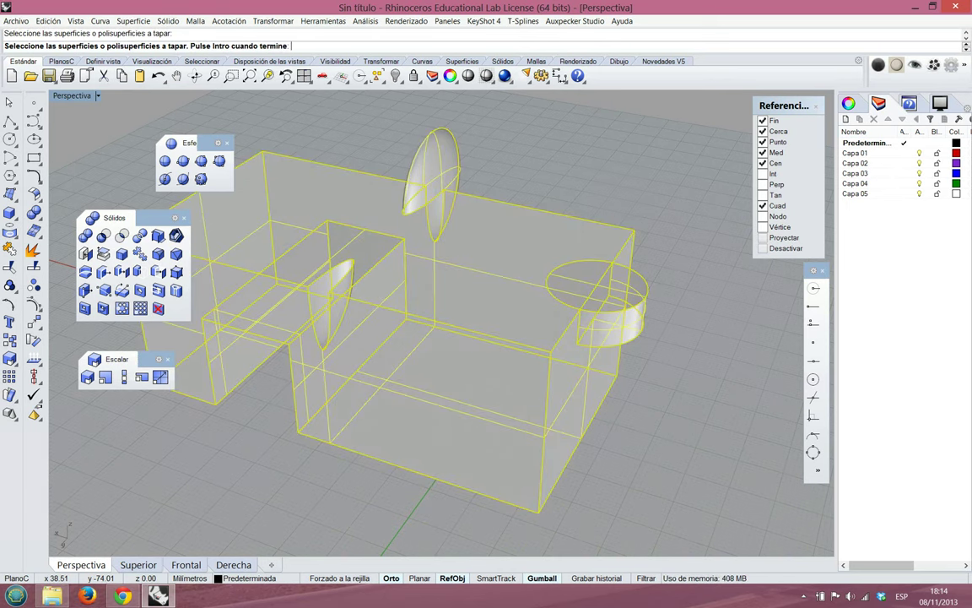
{"action": "key", "text": "Return"}
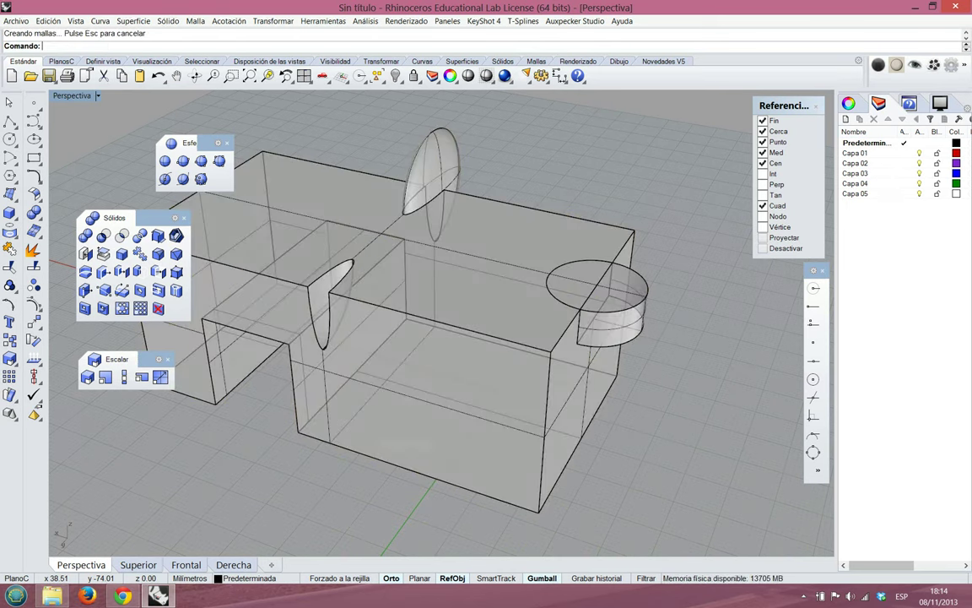
Inspect the block's capped top from several angles and test-select the solid to check that it is one piece
{"action": "mouse_move", "coordinate": [431, 498]}
{"action": "right_mouse_down"}
{"action": "mouse_move", "coordinate": [337, 422]}
{"action": "mouse_move", "coordinate": [429, 487]}
{"action": "right_mouse_up"}
{"action": "right_click_drag", "start_coordinate": [506, 337], "coordinate": [448, 372]}
{"action": "scroll", "coordinate": [579, 326], "scroll_direction": "down", "scroll_amount": 6}
{"action": "scroll", "coordinate": [579, 326], "scroll_direction": "up", "scroll_amount": 7}
{"action": "scroll", "coordinate": [579, 326], "scroll_direction": "down", "scroll_amount": 5}
{"action": "scroll", "coordinate": [606, 315], "scroll_direction": "up", "scroll_amount": 6}
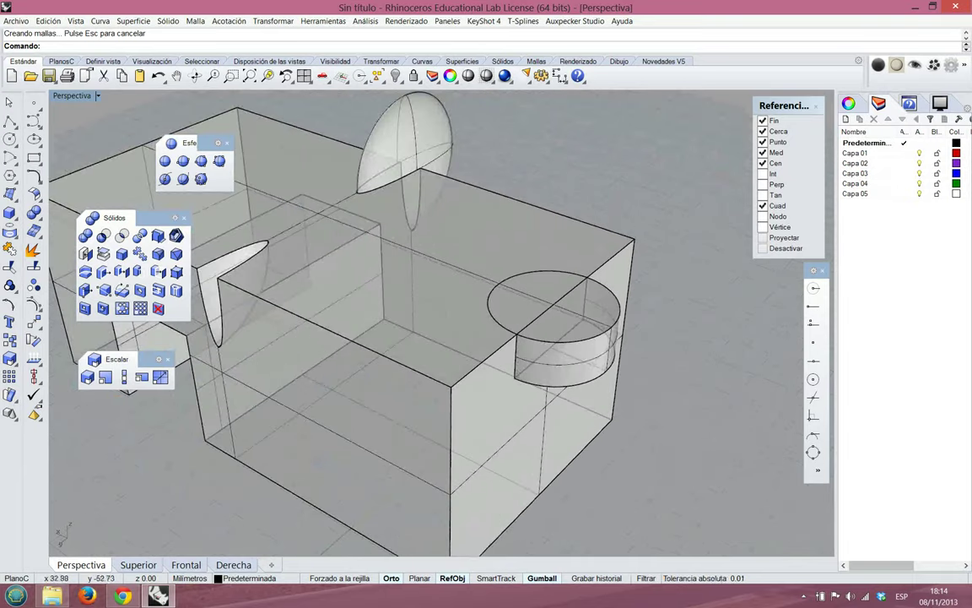
{"action": "left_click", "coordinate": [577, 220]}
{"action": "left_click", "coordinate": [564, 158]}
{"action": "left_click", "coordinate": [553, 225]}
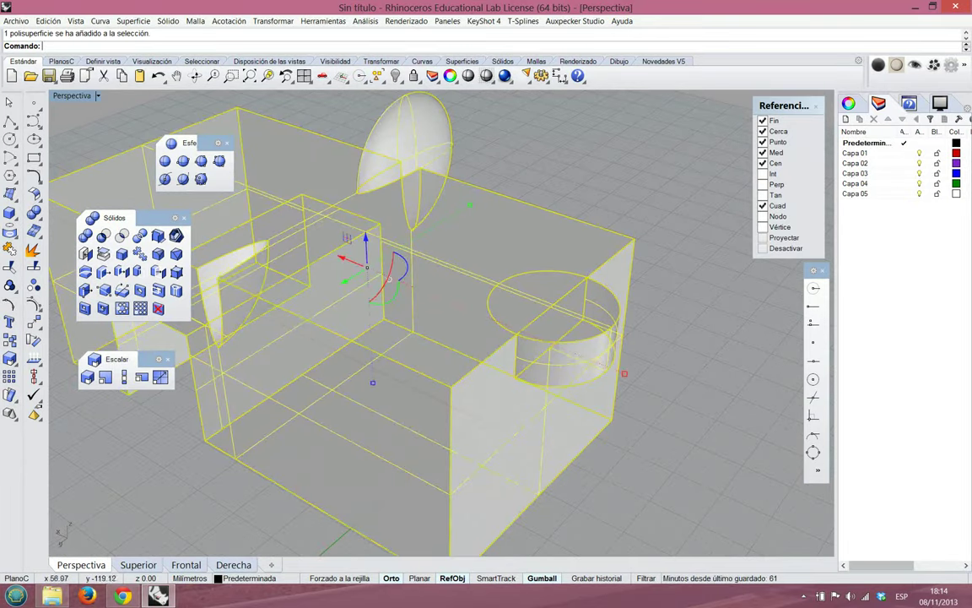
{"action": "left_click", "coordinate": [562, 157]}
Extract the block's upper face and the two adjoining circular face pieces with Copiar=No, and cut all three to the clipboard
{"action": "scroll", "coordinate": [547, 229], "scroll_direction": "down", "scroll_amount": 5}
{"action": "right_click_drag", "start_coordinate": [547, 229], "coordinate": [564, 226]}
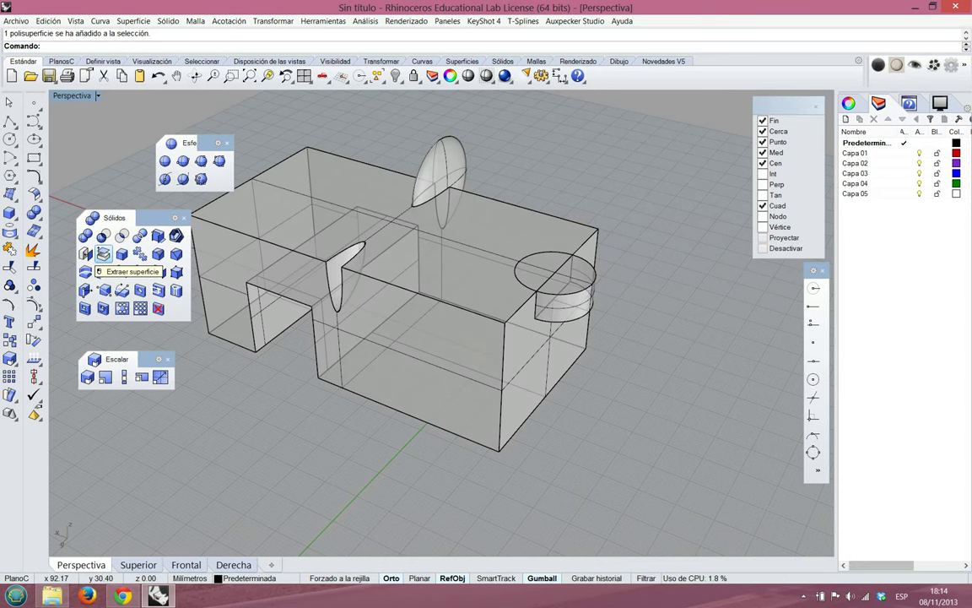
{"action": "left_click", "coordinate": [103, 253]}
{"action": "left_click", "coordinate": [397, 232]}
{"action": "left_click", "coordinate": [543, 272]}
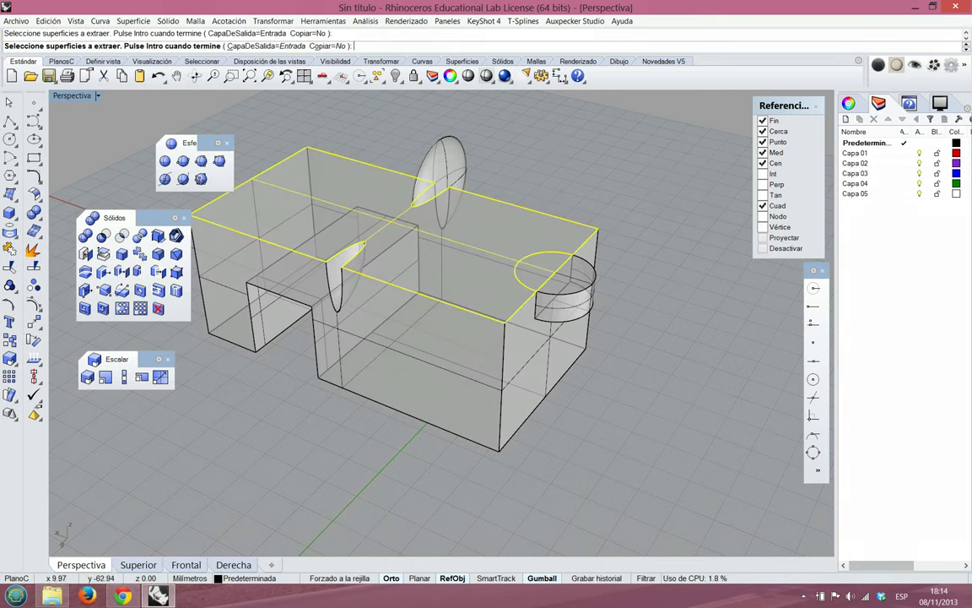
{"action": "left_click", "coordinate": [574, 277]}
{"action": "key", "text": "Return"}
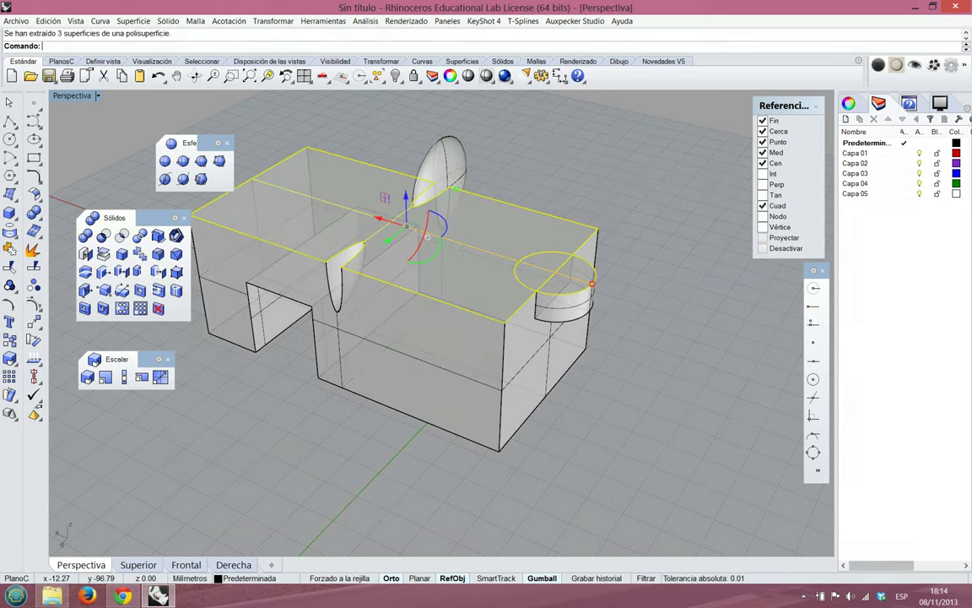
{"action": "left_click", "coordinate": [103, 75]}
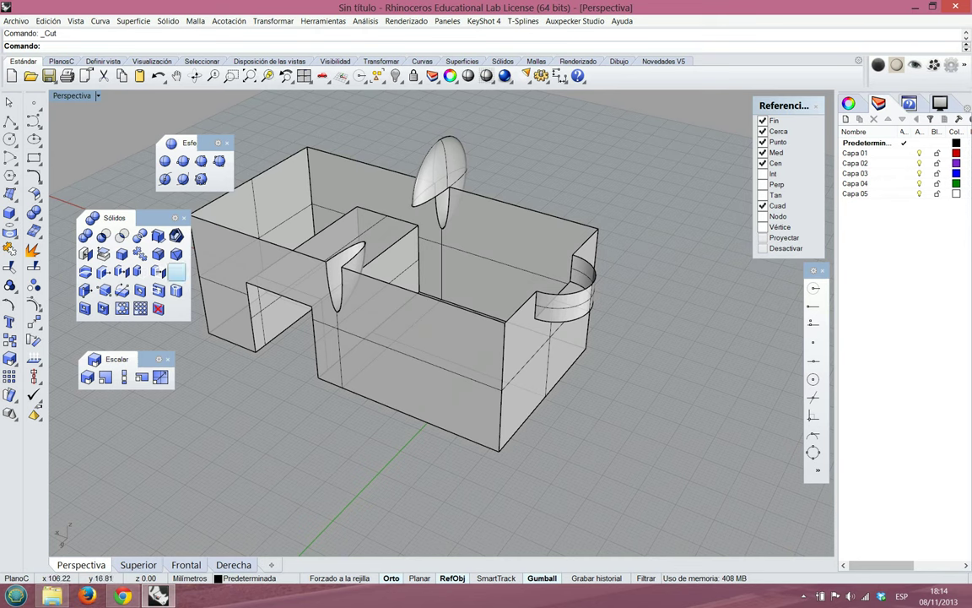
Try capping the block's open top without the circular pieces, and undo back to the open block
{"action": "left_click", "coordinate": [85, 254]}
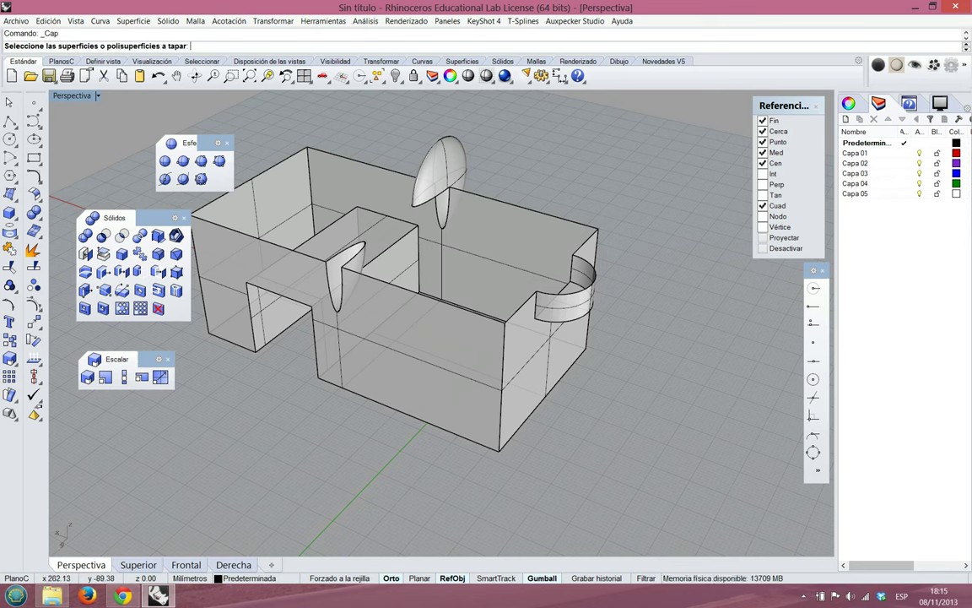
{"action": "left_click", "coordinate": [473, 203]}
{"action": "key", "text": "Return"}
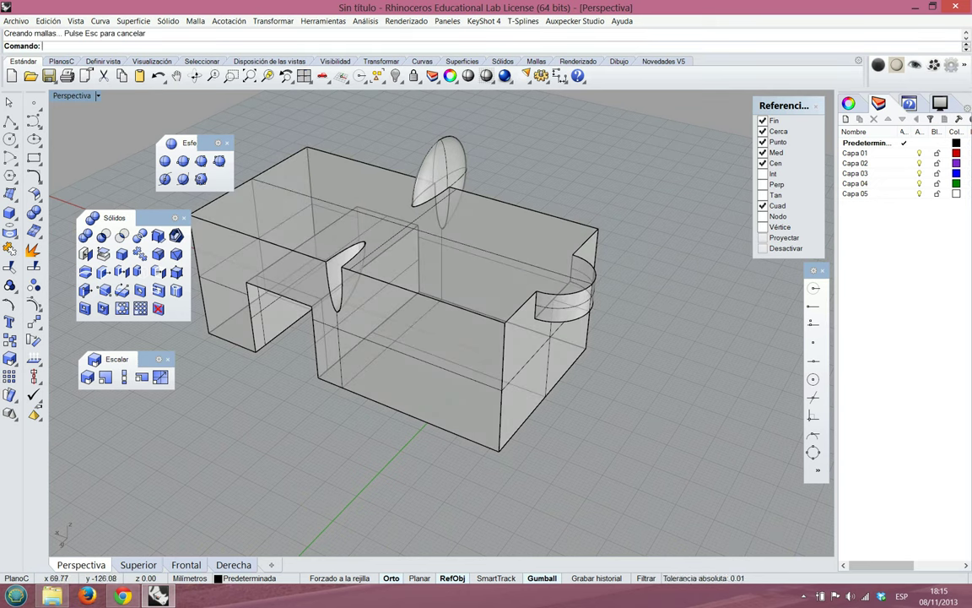
{"action": "left_click", "coordinate": [158, 75]}
{"action": "left_click", "coordinate": [158, 75]}
{"action": "right_click", "coordinate": [158, 76]}
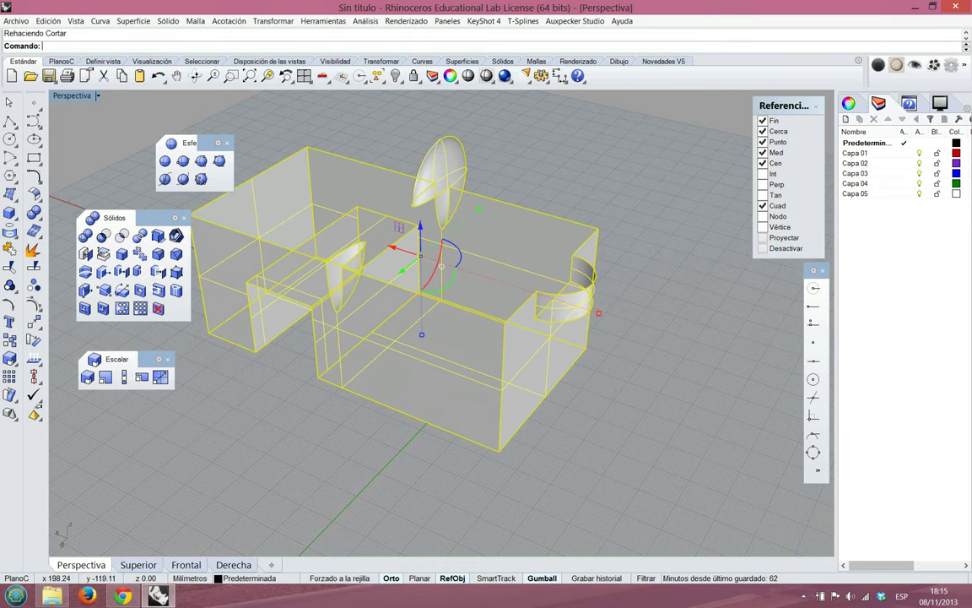
{"action": "key", "text": "Escape"}
Cap the block's open top along its outline with the curved corner recess
{"action": "right_click_drag", "start_coordinate": [507, 245], "coordinate": [422, 236]}
{"action": "right_click_drag", "start_coordinate": [312, 338], "coordinate": [270, 338]}
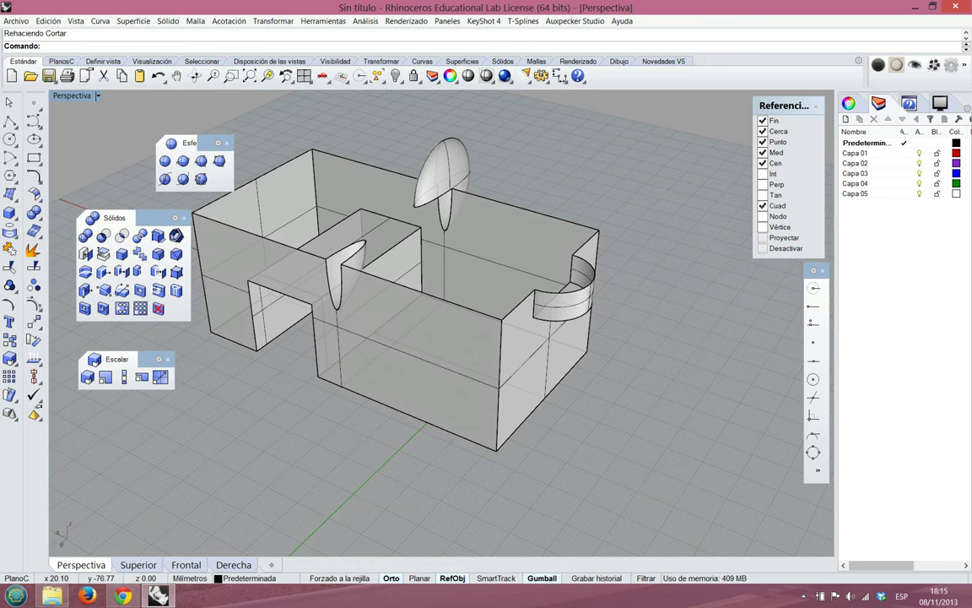
{"action": "mouse_move", "coordinate": [473, 320]}
{"action": "right_mouse_down"}
{"action": "mouse_move", "coordinate": [396, 330]}
{"action": "mouse_move", "coordinate": [477, 329]}
{"action": "right_mouse_up"}
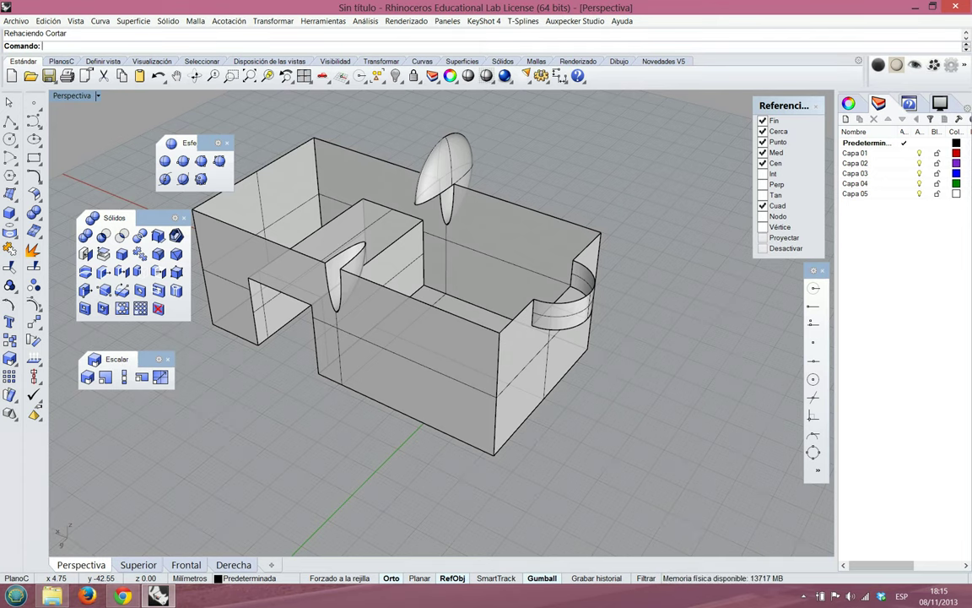
{"action": "mouse_move", "coordinate": [574, 287]}
{"action": "right_mouse_down"}
{"action": "mouse_move", "coordinate": [413, 299]}
{"action": "mouse_move", "coordinate": [583, 270]}
{"action": "mouse_move", "coordinate": [567, 285]}
{"action": "right_mouse_up"}
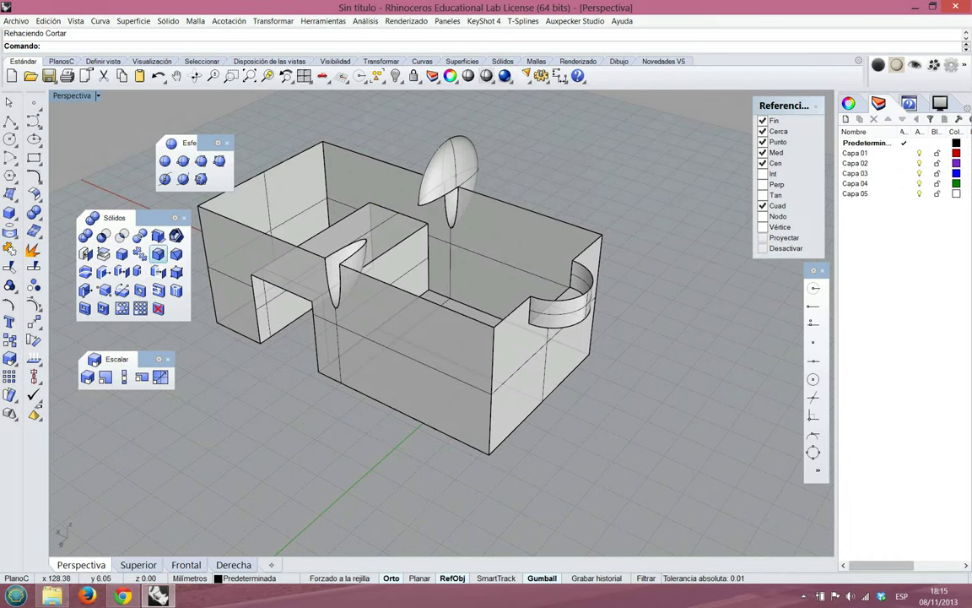
{"action": "right_click_drag", "start_coordinate": [519, 462], "coordinate": [516, 441]}
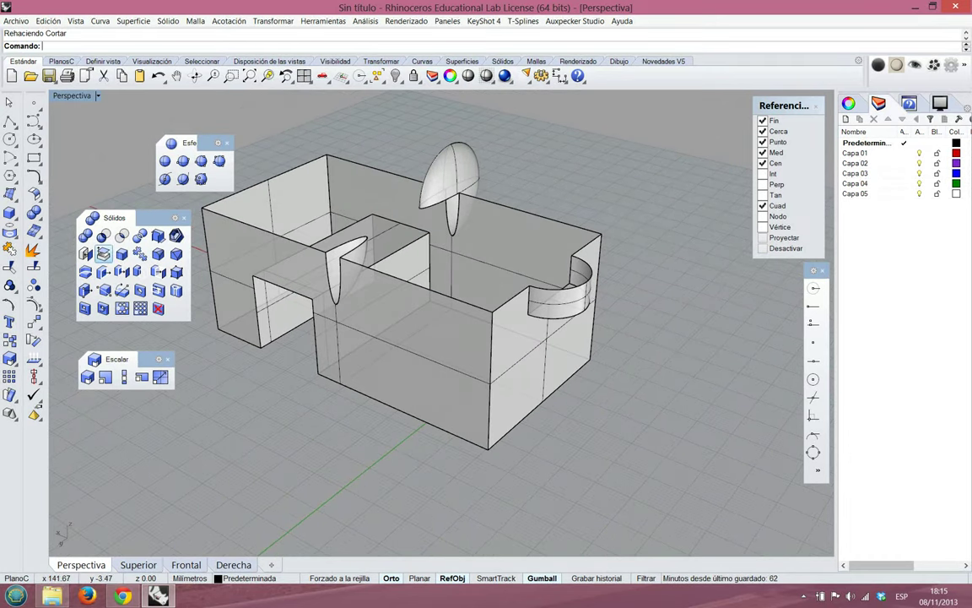
{"action": "left_click", "coordinate": [85, 253]}
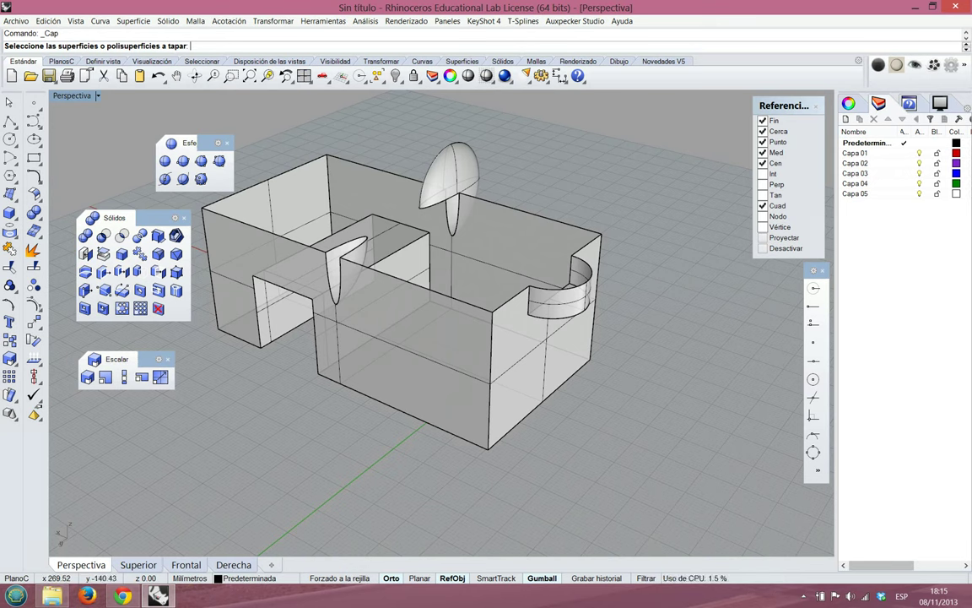
{"action": "left_click", "coordinate": [508, 236]}
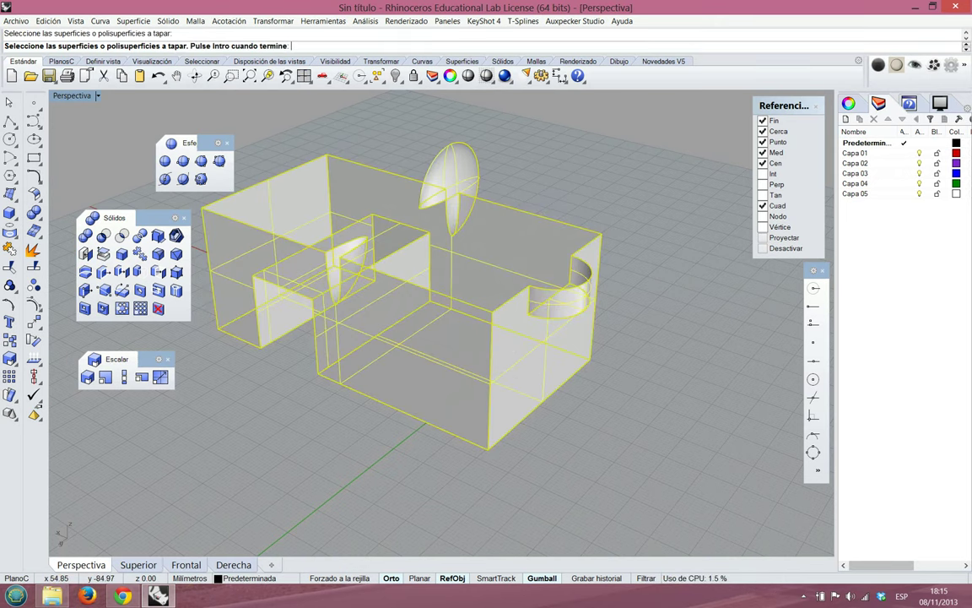
{"action": "key", "text": "Return"}
{"action": "mouse_move", "coordinate": [509, 253]}
{"action": "right_mouse_down"}
{"action": "mouse_move", "coordinate": [504, 296]}
{"action": "mouse_move", "coordinate": [460, 325]}
{"action": "mouse_move", "coordinate": [507, 255]}
{"action": "right_mouse_up"}
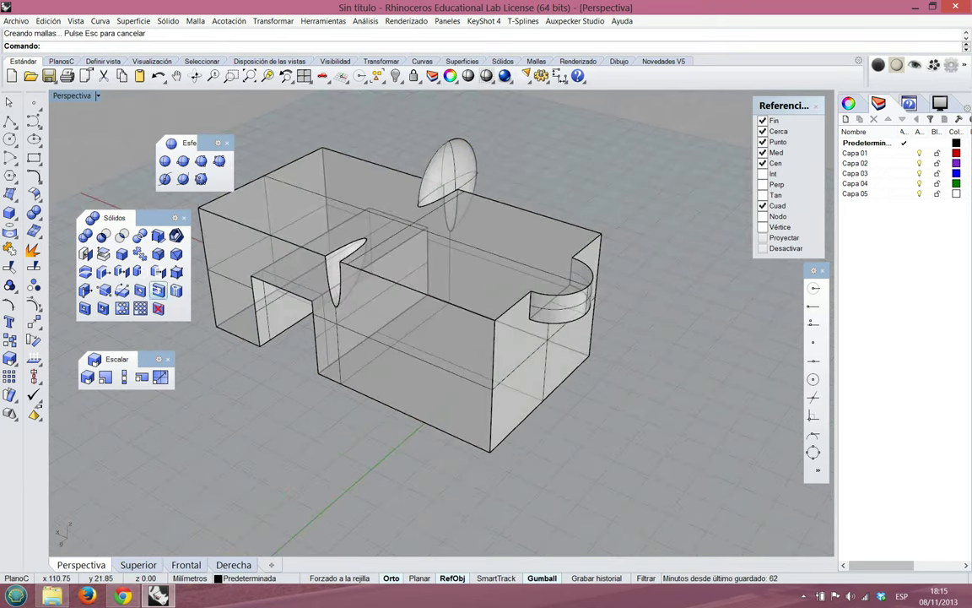
Extract the block's upper face and the side wall of its lower opening from the solid with Copiar=No
{"action": "left_click", "coordinate": [103, 253]}
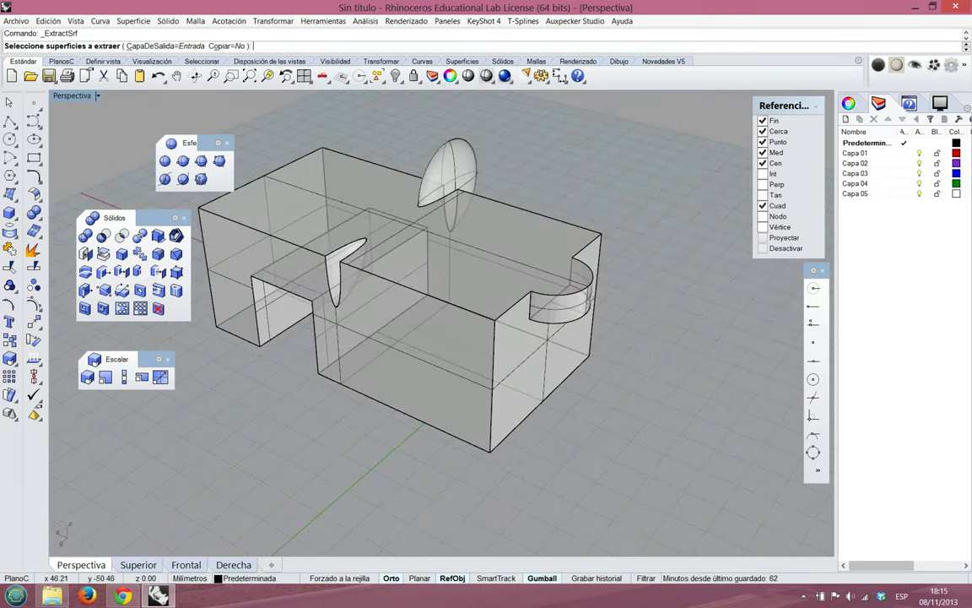
{"action": "left_click", "coordinate": [483, 224]}
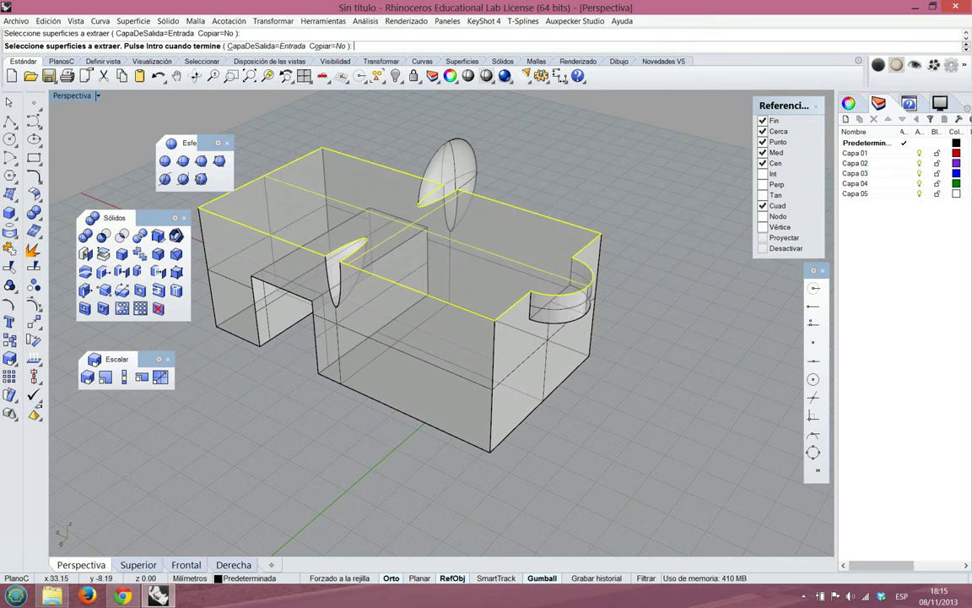
{"action": "left_click", "coordinate": [291, 279]}
{"action": "key", "text": "Return"}
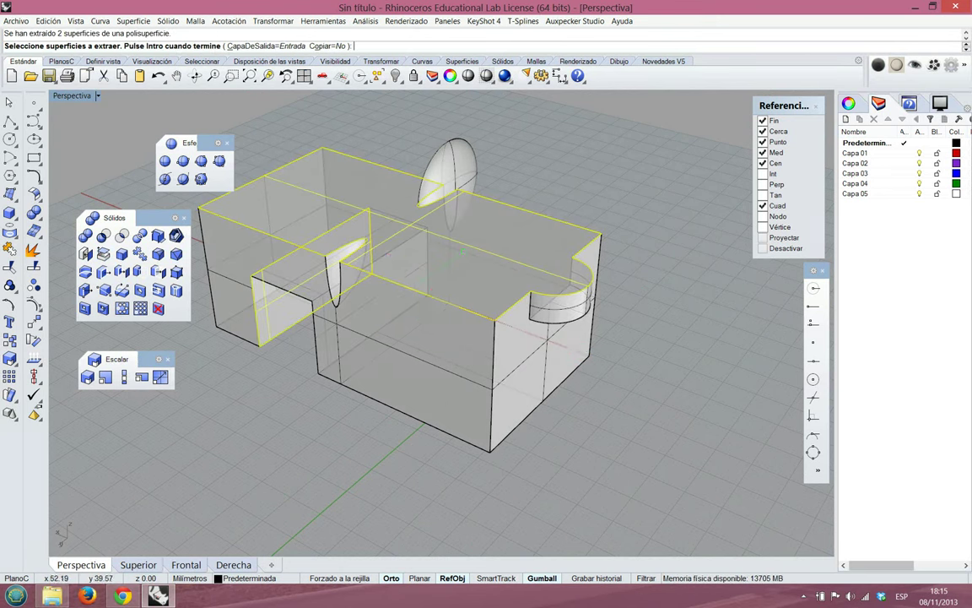
{"action": "key", "text": "Escape"}
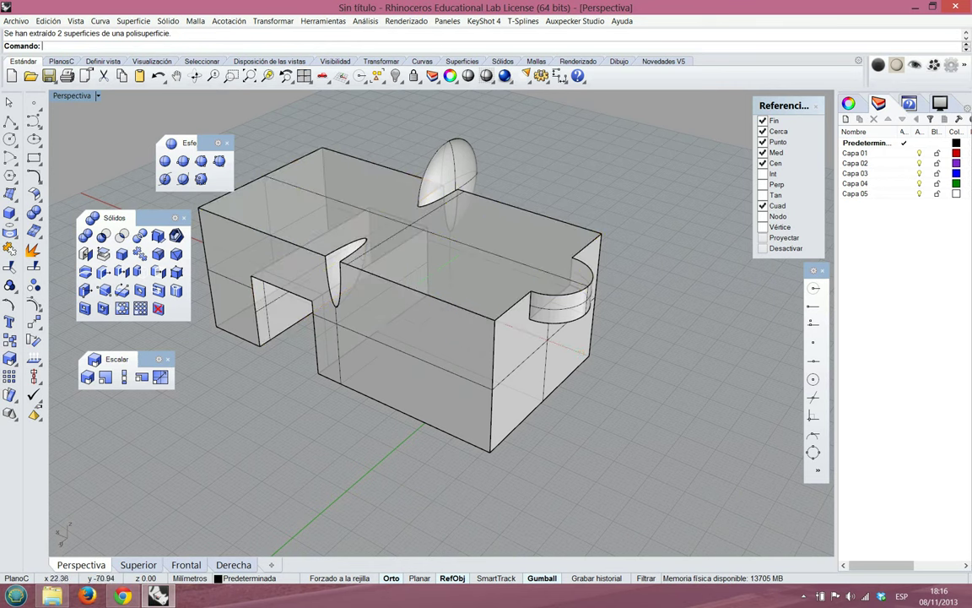
Select the two extracted surfaces, move them together along the Z axis and undo the move
{"action": "left_click", "coordinate": [359, 207]}
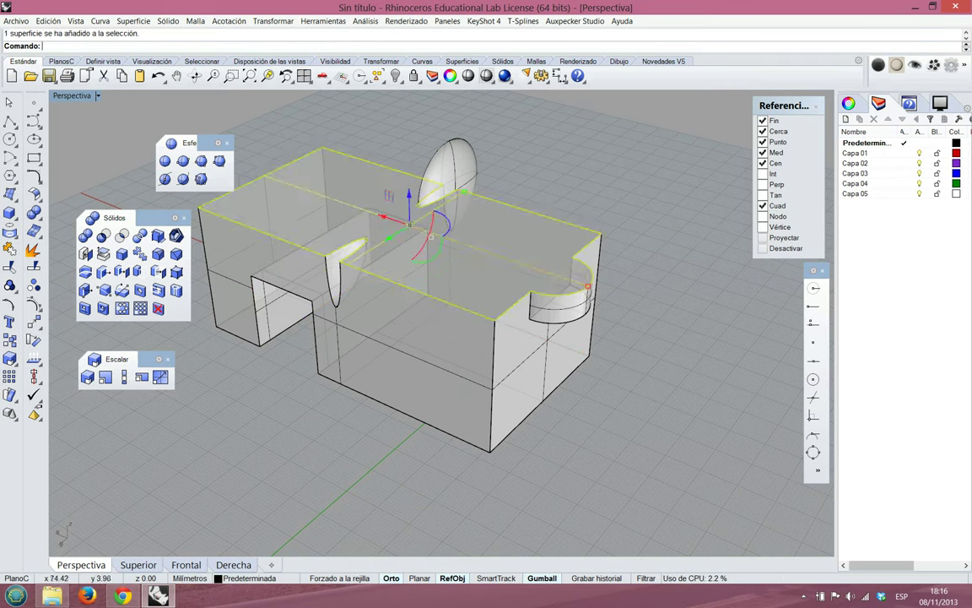
{"action": "left_click", "coordinate": [285, 297], "text": "shift"}
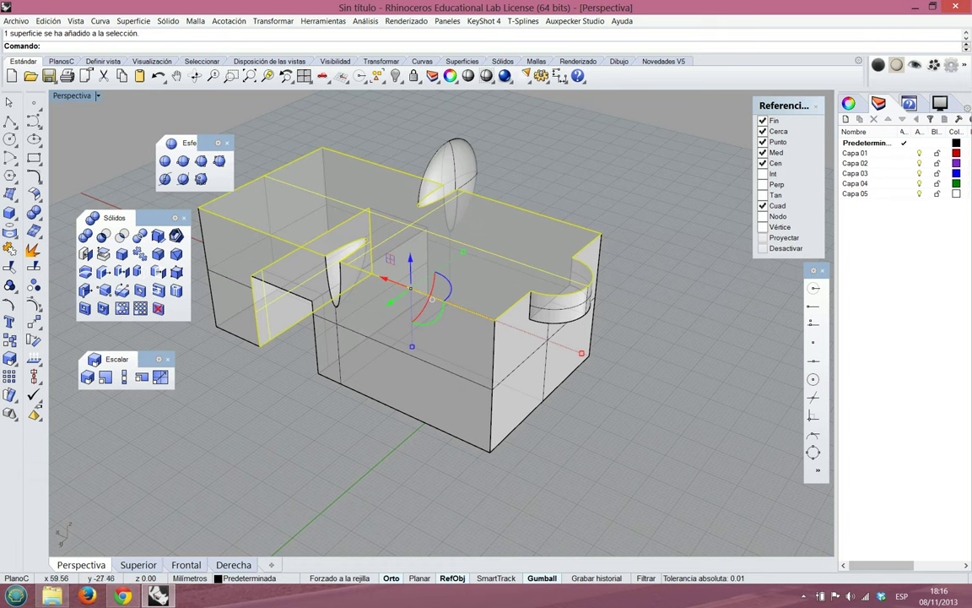
{"action": "left_click_drag", "start_coordinate": [411, 257], "coordinate": [414, 475]}
{"action": "left_click", "coordinate": [705, 308]}
{"action": "key", "text": "ctrl+z"}
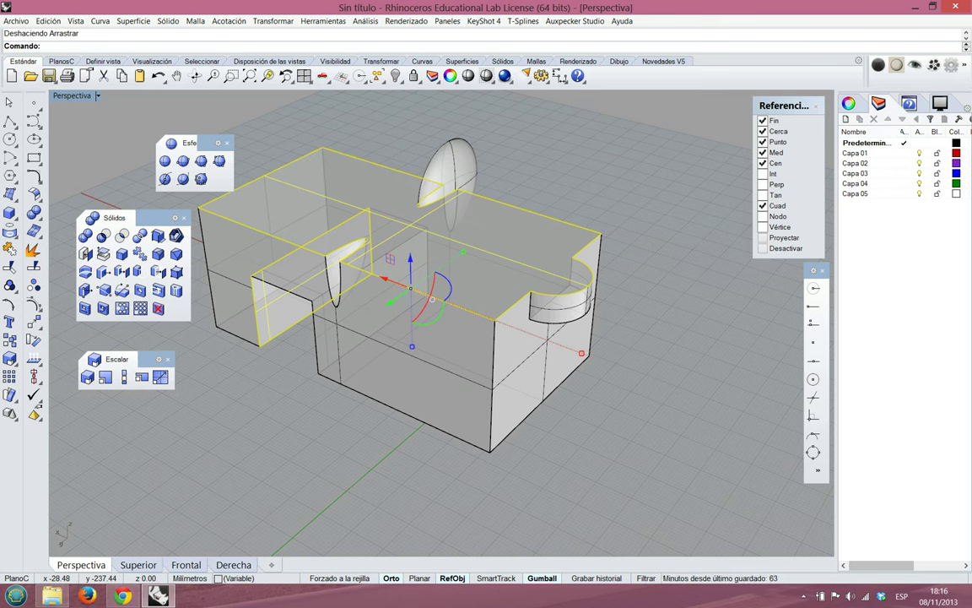
Examine the properties of the two selected surfaces, including the material assignment options and the available line types
{"action": "left_click", "coordinate": [849, 103]}
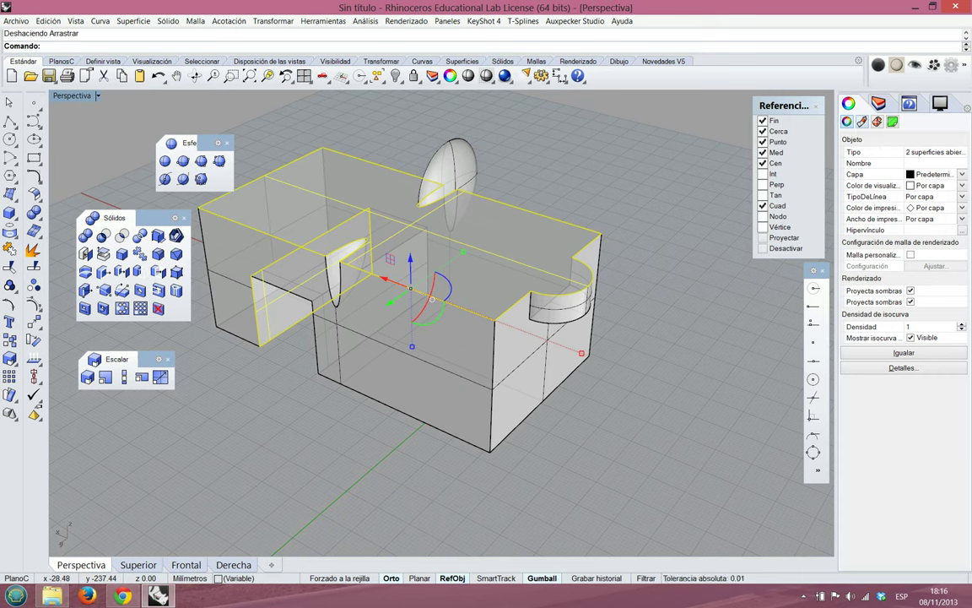
{"action": "left_click", "coordinate": [862, 122]}
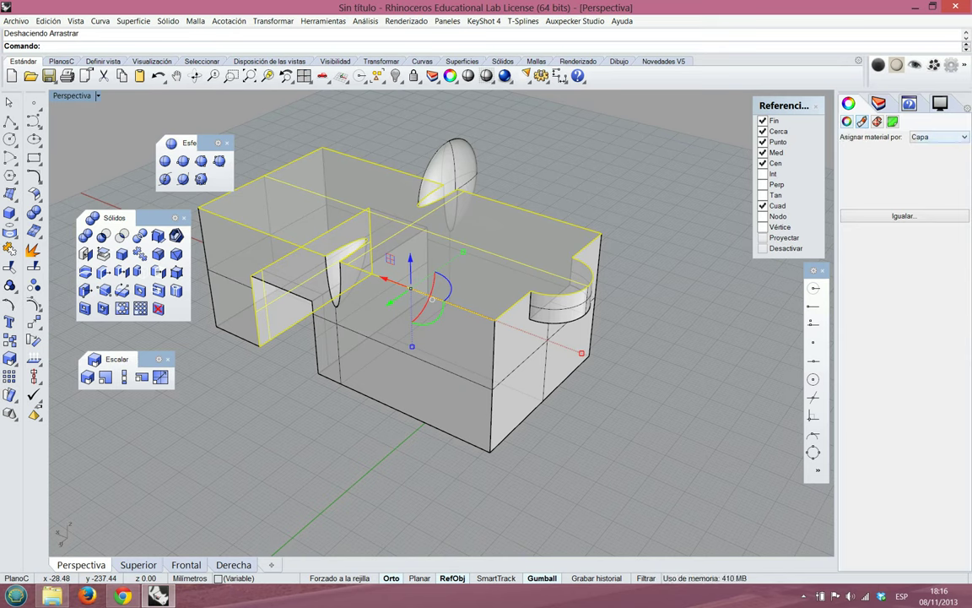
{"action": "left_click", "coordinate": [939, 136]}
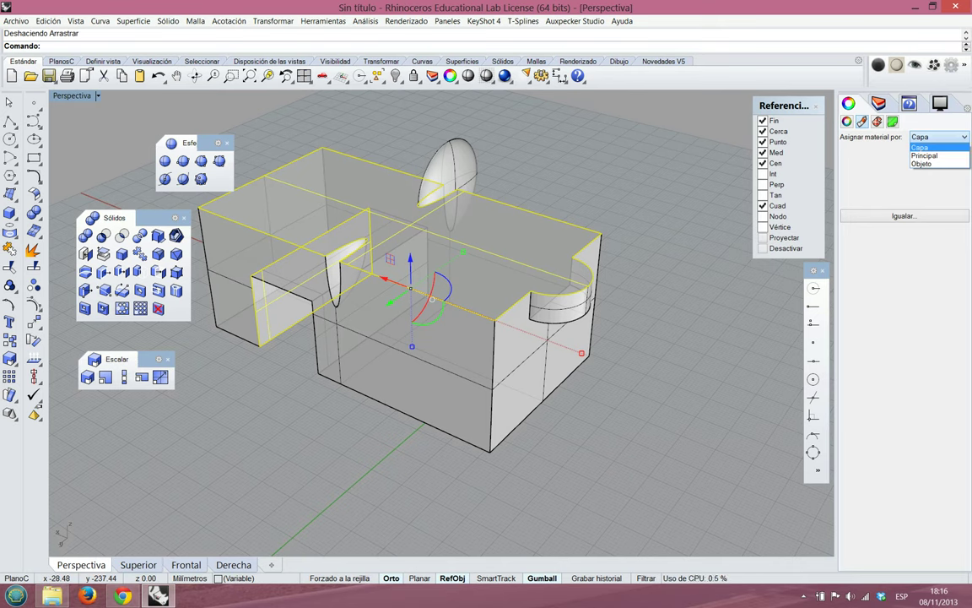
{"action": "left_click", "coordinate": [922, 148]}
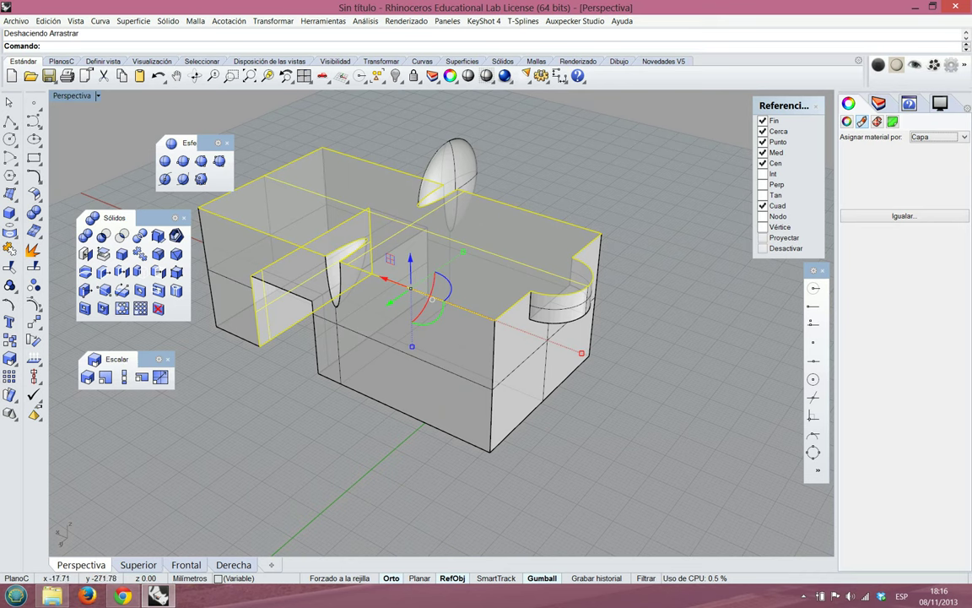
{"action": "left_click", "coordinate": [847, 122]}
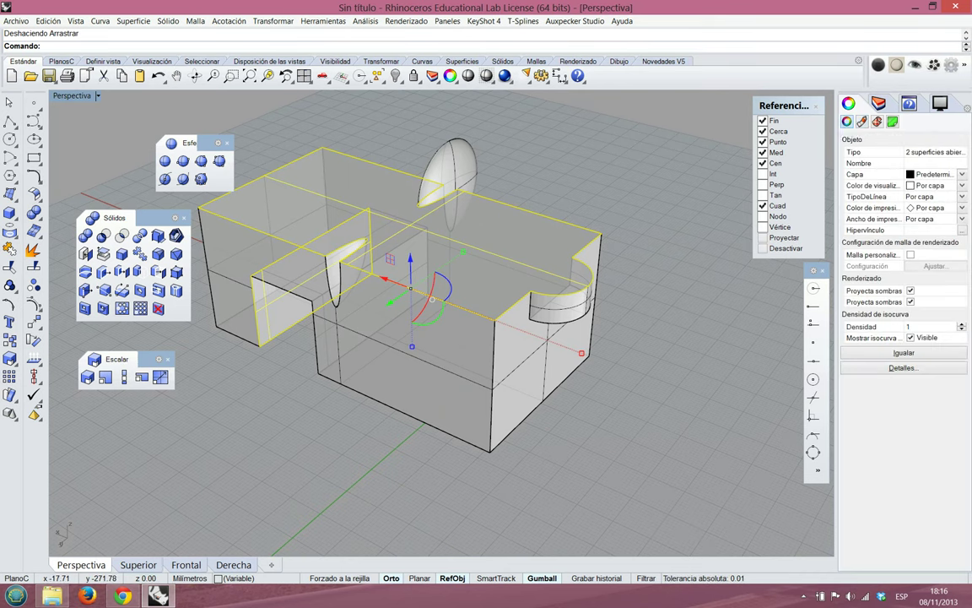
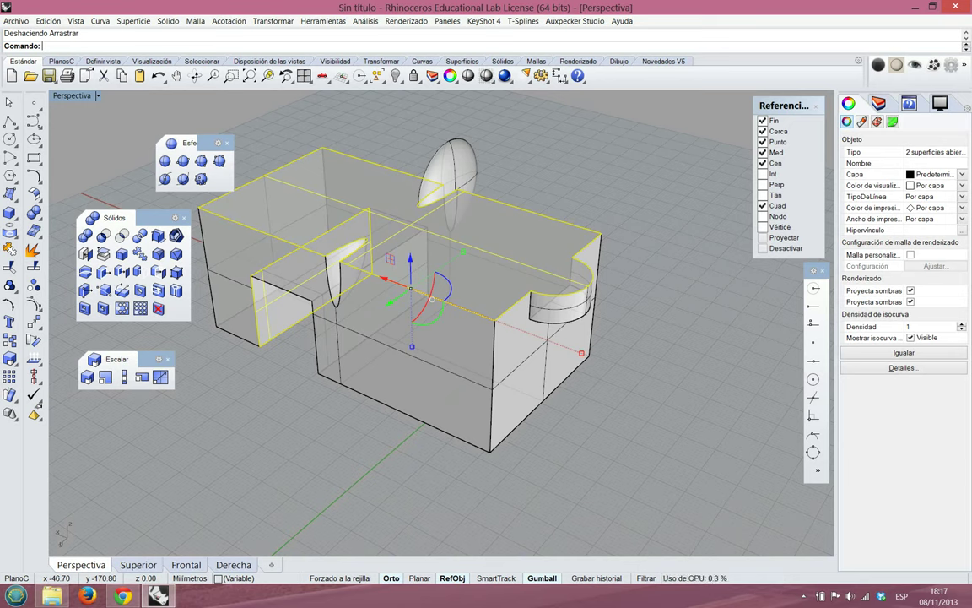
{"action": "left_click", "coordinate": [933, 196]}
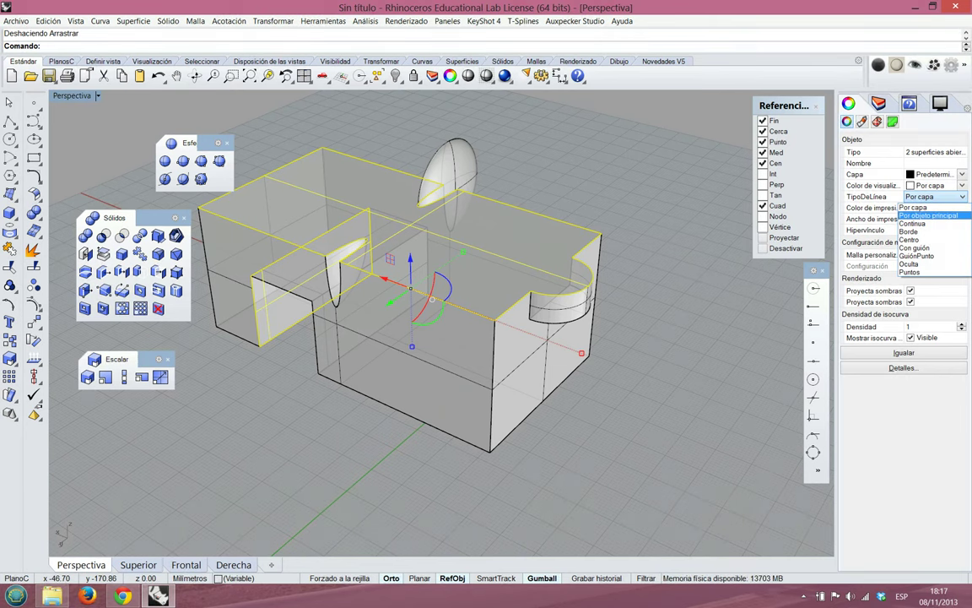
{"action": "key", "text": "Escape"}
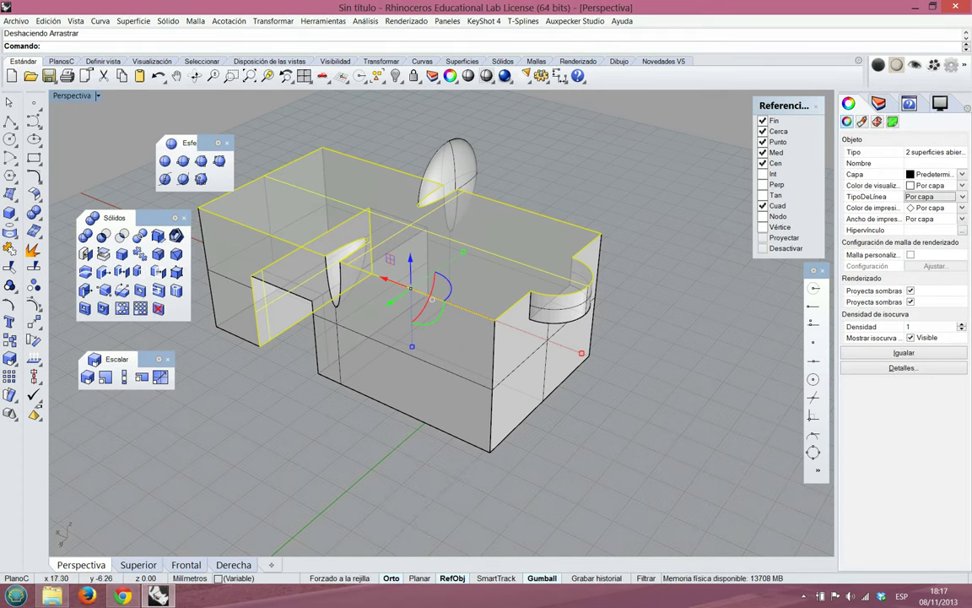
Set the display colour of the two extracted surfaces to Rojo and deselect them to inspect the coloured faces
{"action": "left_click", "coordinate": [948, 185]}
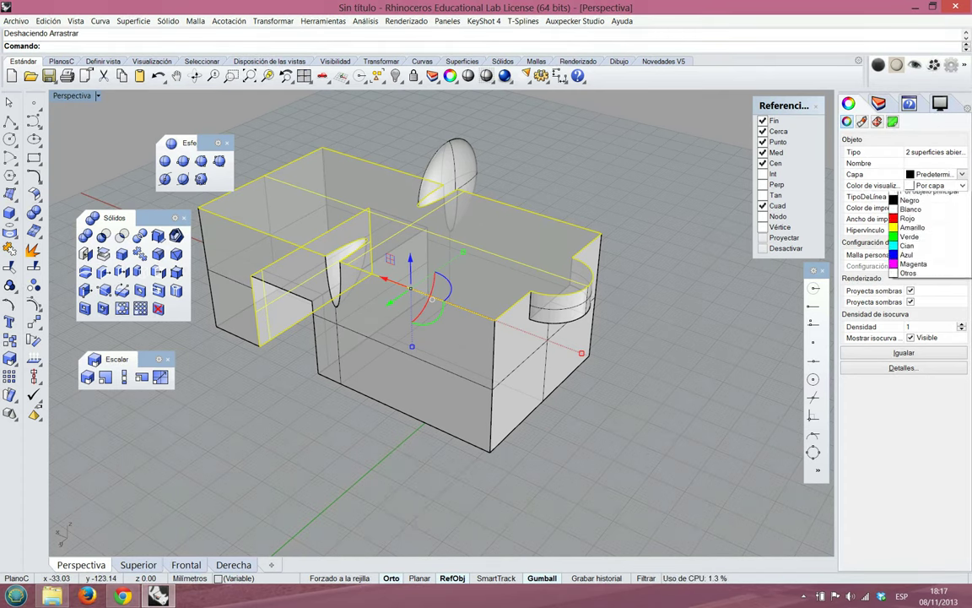
{"action": "left_click", "coordinate": [927, 232]}
{"action": "key", "text": "Escape"}
{"action": "mouse_move", "coordinate": [426, 313]}
{"action": "right_mouse_down"}
{"action": "mouse_move", "coordinate": [464, 268]}
{"action": "mouse_move", "coordinate": [424, 311]}
{"action": "right_mouse_up"}
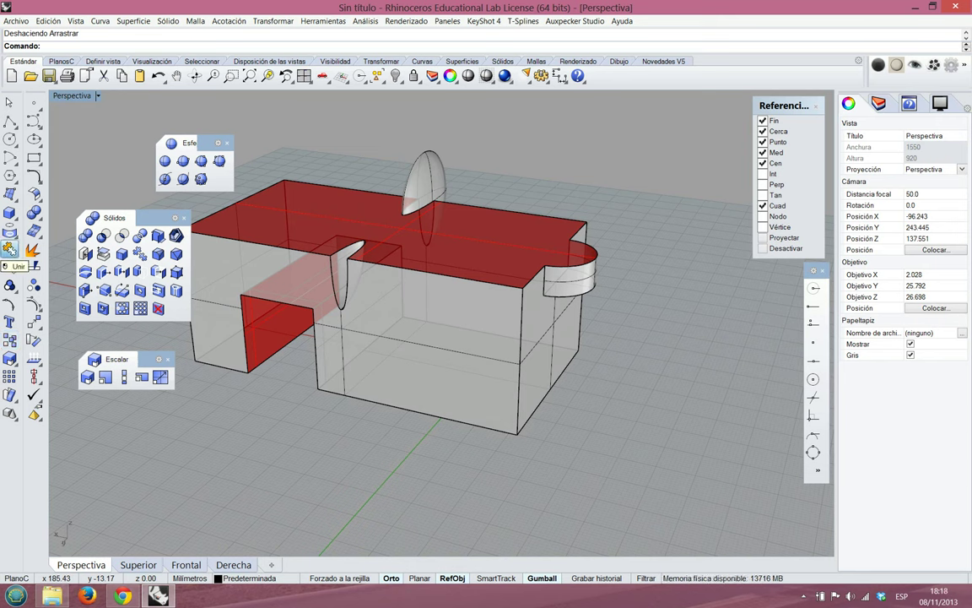
Join all surfaces of the model with Unir, bringing the two red faces back into the block
{"action": "left_click", "coordinate": [10, 249]}
{"action": "key", "text": "ctrl+a"}
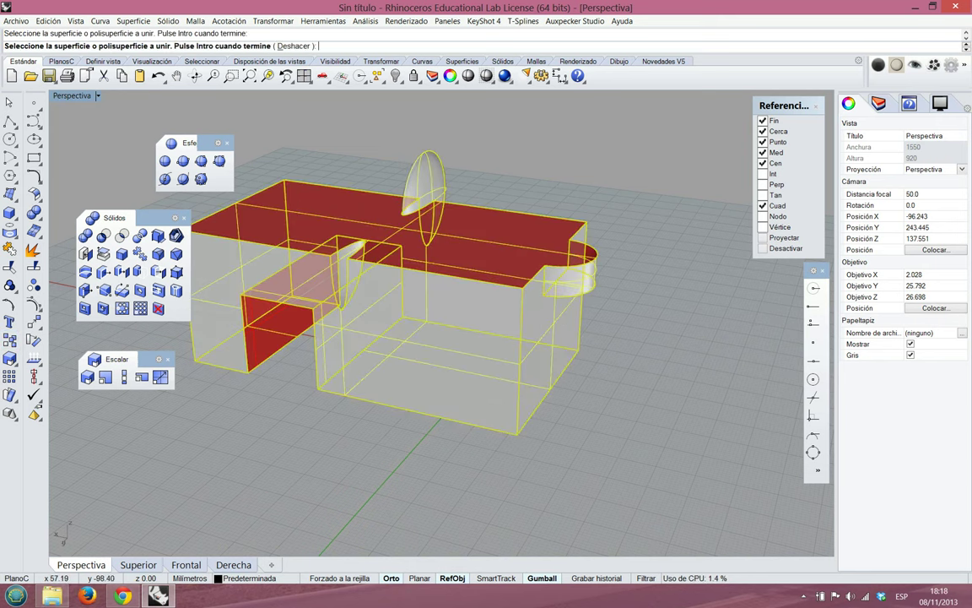
{"action": "key", "text": "Return"}
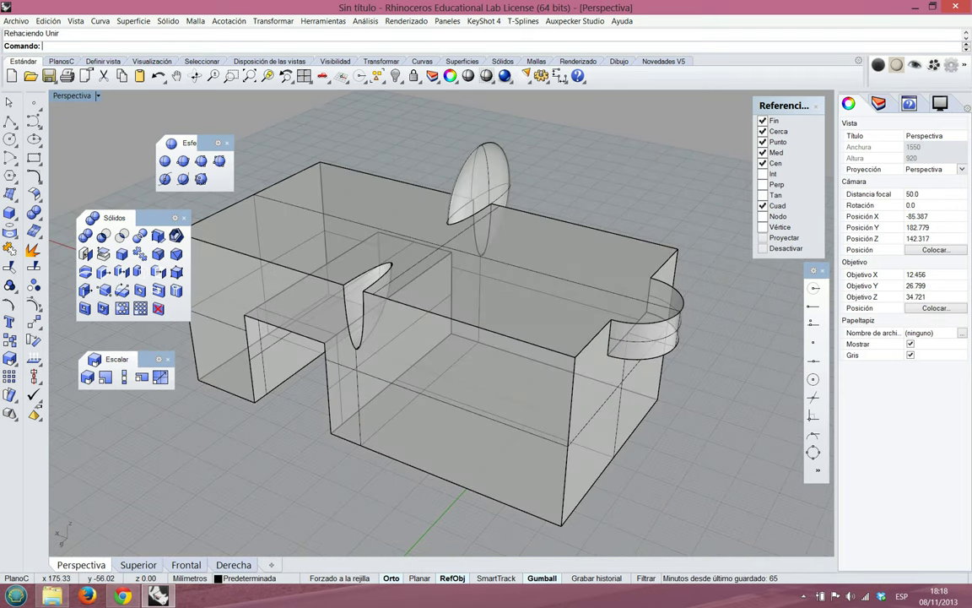
Clear the viewport by closing the floating sphere, solids and scale tool palettes
{"action": "left_click_drag", "start_coordinate": [205, 144], "coordinate": [104, 117]}
{"action": "left_click_drag", "start_coordinate": [152, 218], "coordinate": [76, 176]}
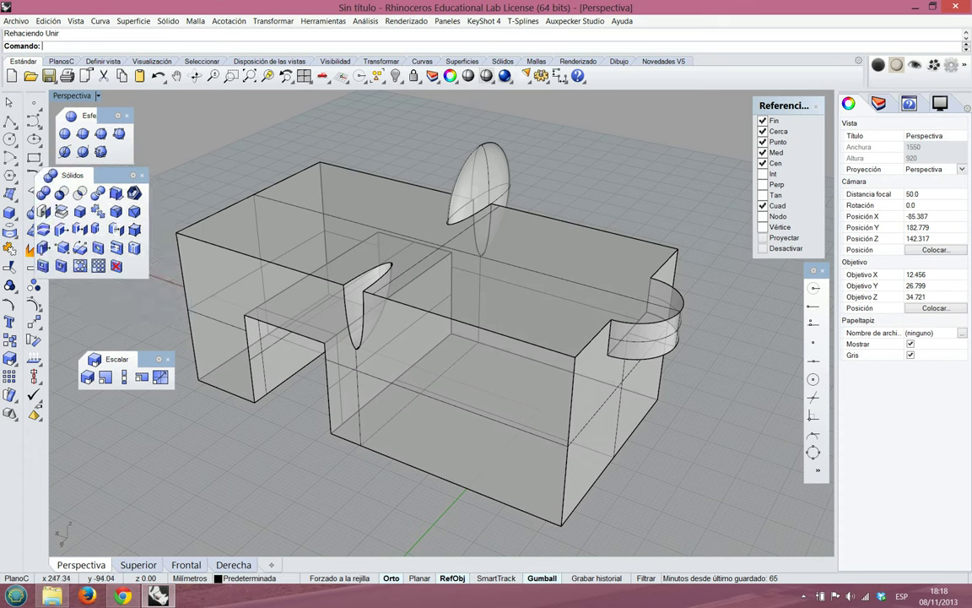
{"action": "left_click", "coordinate": [126, 116]}
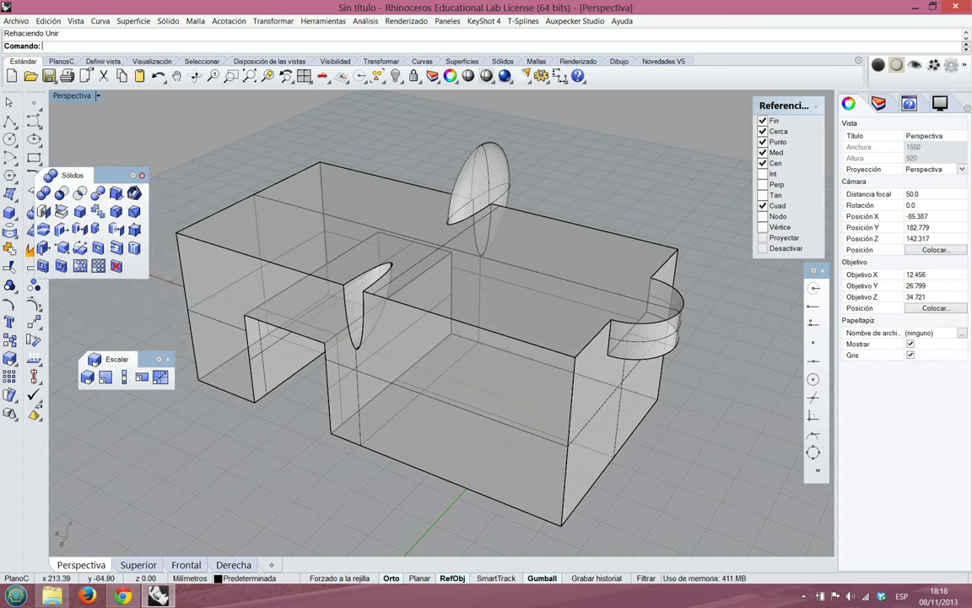
{"action": "left_click", "coordinate": [142, 175]}
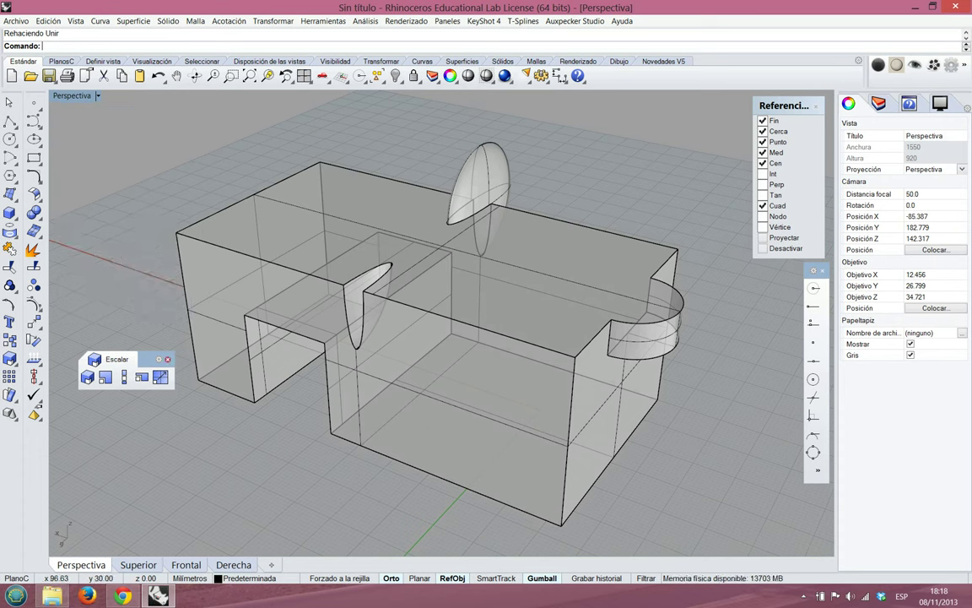
{"action": "left_click", "coordinate": [167, 359]}
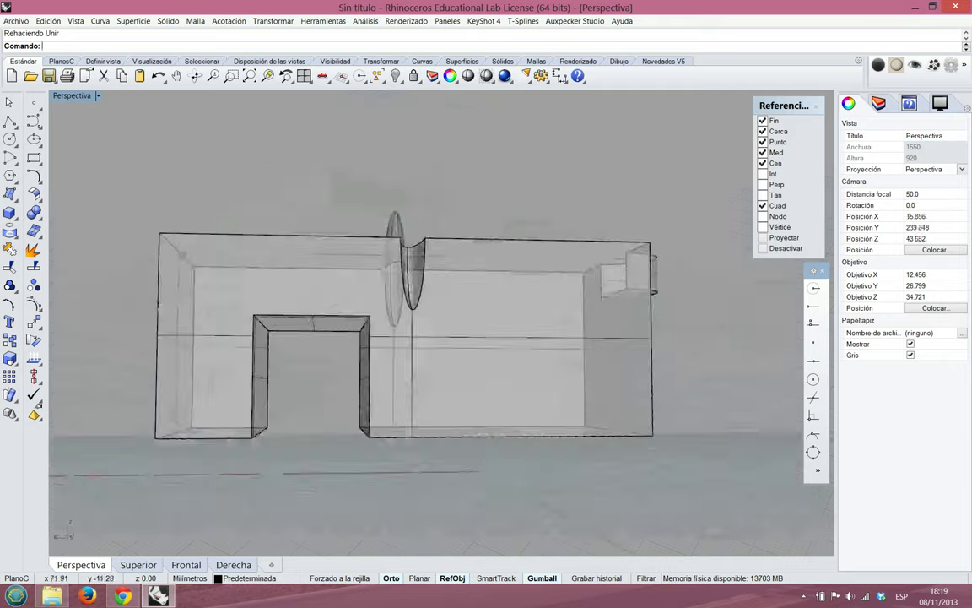
Select the joined block to check its object type, widening the properties area and moving both object-snap palettes clear of it
{"action": "right_click_drag", "start_coordinate": [439, 329], "coordinate": [313, 405]}
{"action": "right_click_drag", "start_coordinate": [384, 300], "coordinate": [426, 295]}
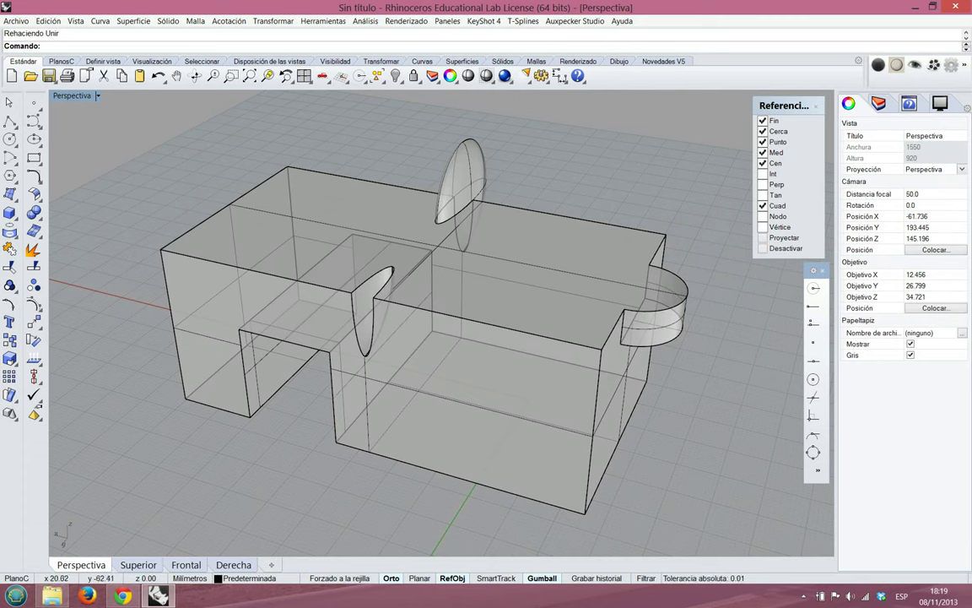
{"action": "right_click_drag", "start_coordinate": [395, 320], "coordinate": [328, 323]}
{"action": "right_click_drag", "start_coordinate": [436, 334], "coordinate": [452, 324]}
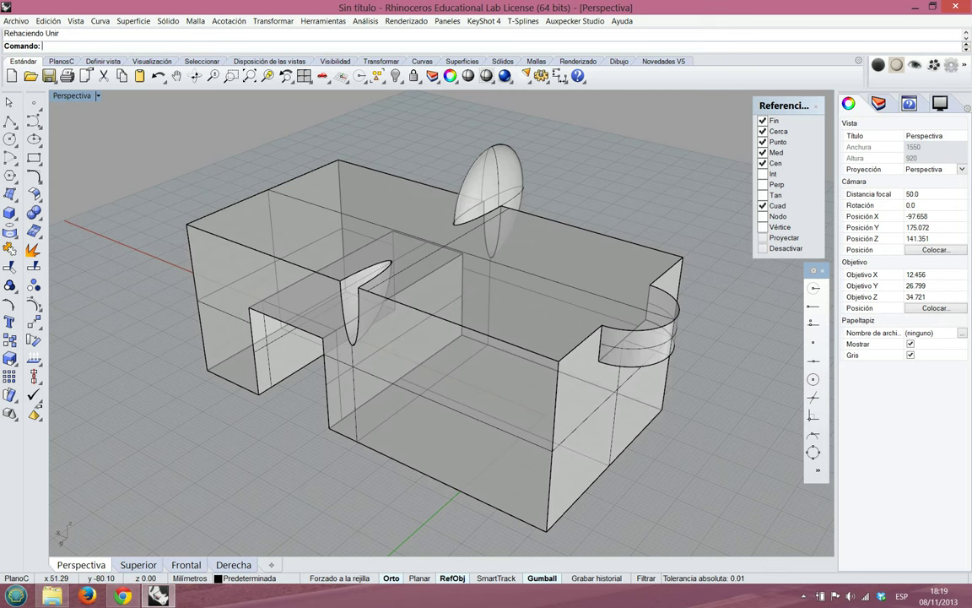
{"action": "left_click", "coordinate": [539, 251]}
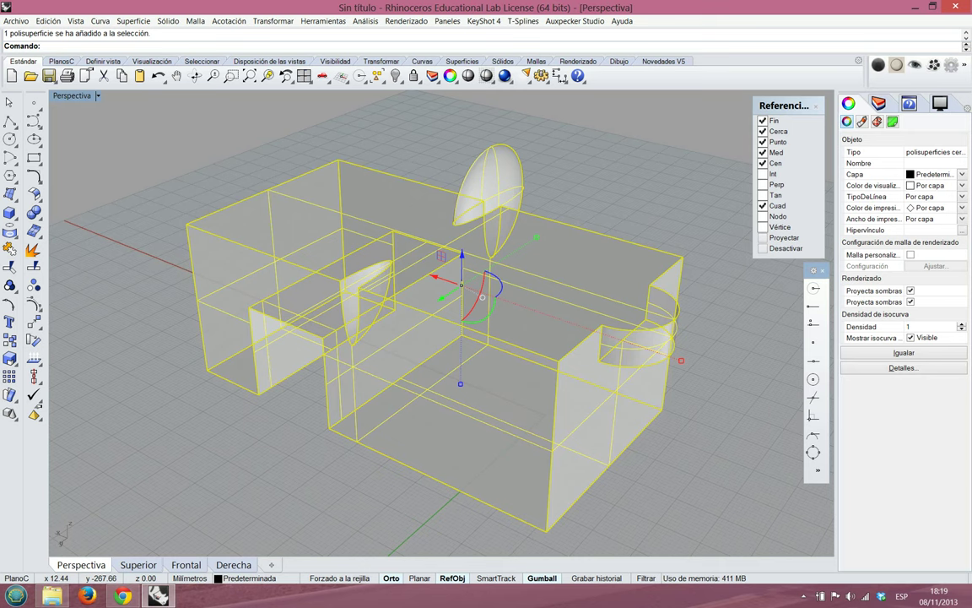
{"action": "left_click_drag", "start_coordinate": [837, 150], "coordinate": [777, 150]}
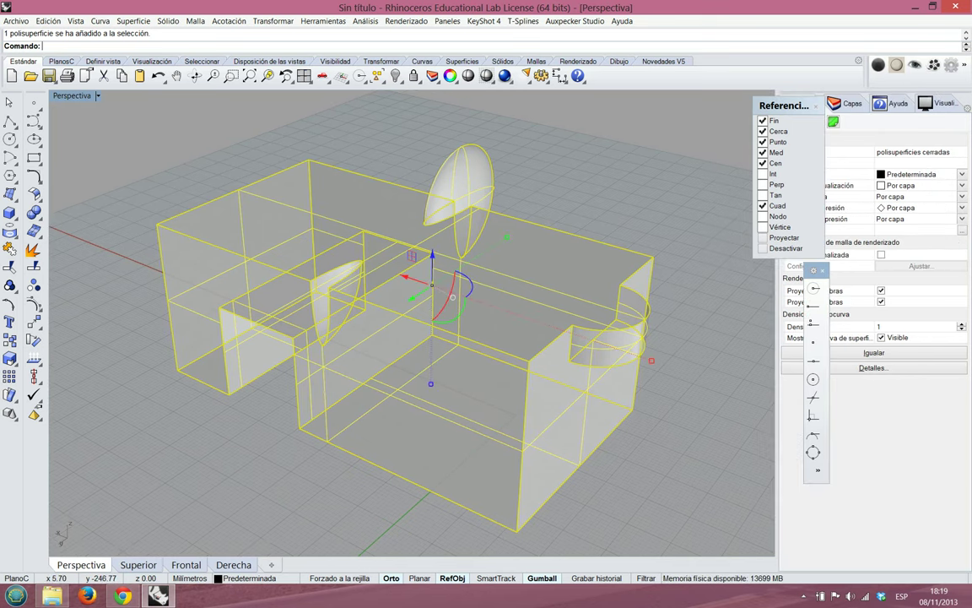
{"action": "left_click_drag", "start_coordinate": [784, 105], "coordinate": [723, 100]}
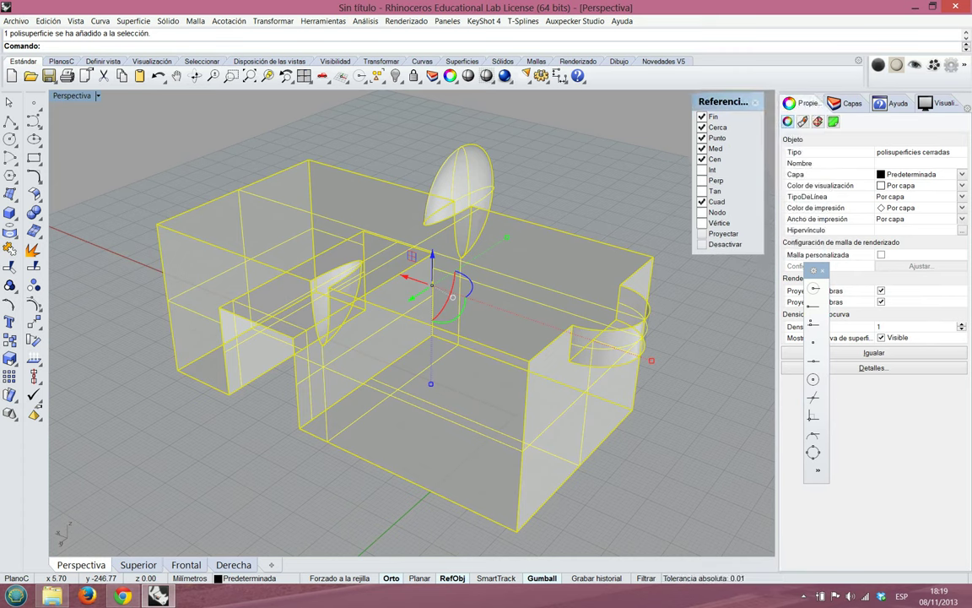
{"action": "left_click_drag", "start_coordinate": [808, 270], "coordinate": [744, 273]}
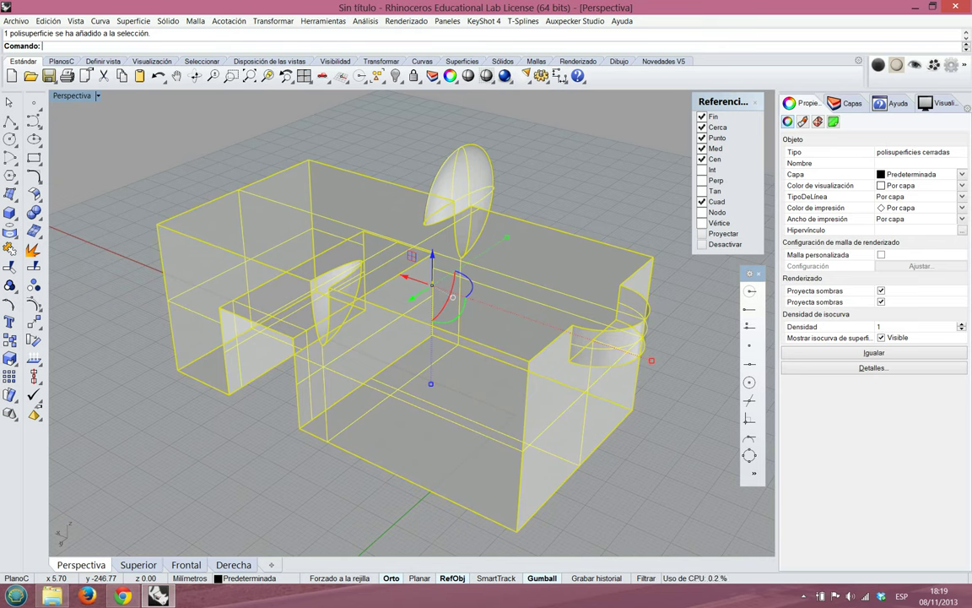
{"action": "key", "text": "Escape"}
{"action": "right_click_drag", "start_coordinate": [545, 297], "coordinate": [561, 312]}
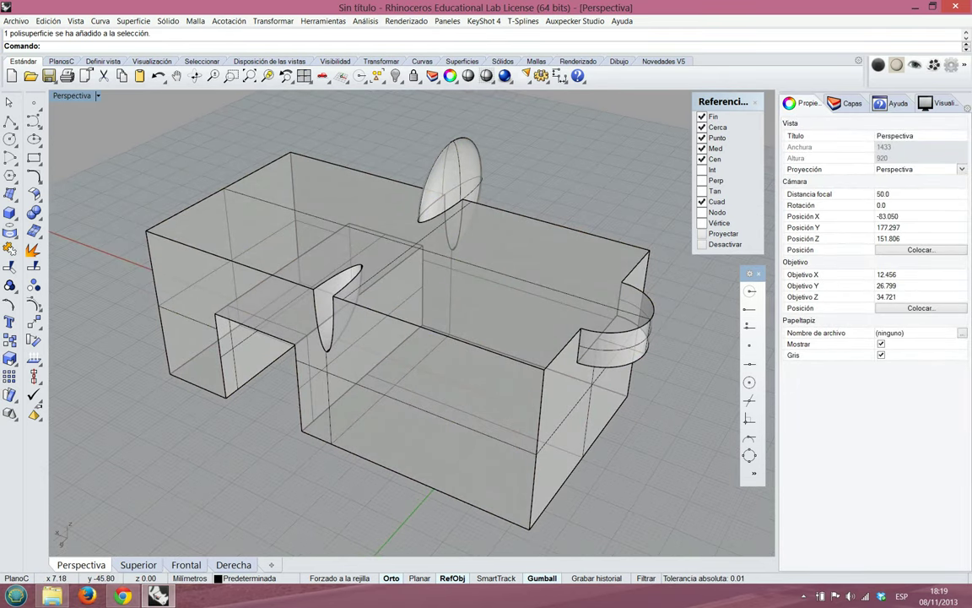
{"action": "right_click_drag", "start_coordinate": [525, 285], "coordinate": [556, 260]}
{"action": "right_click_drag", "start_coordinate": [504, 282], "coordinate": [504, 290]}
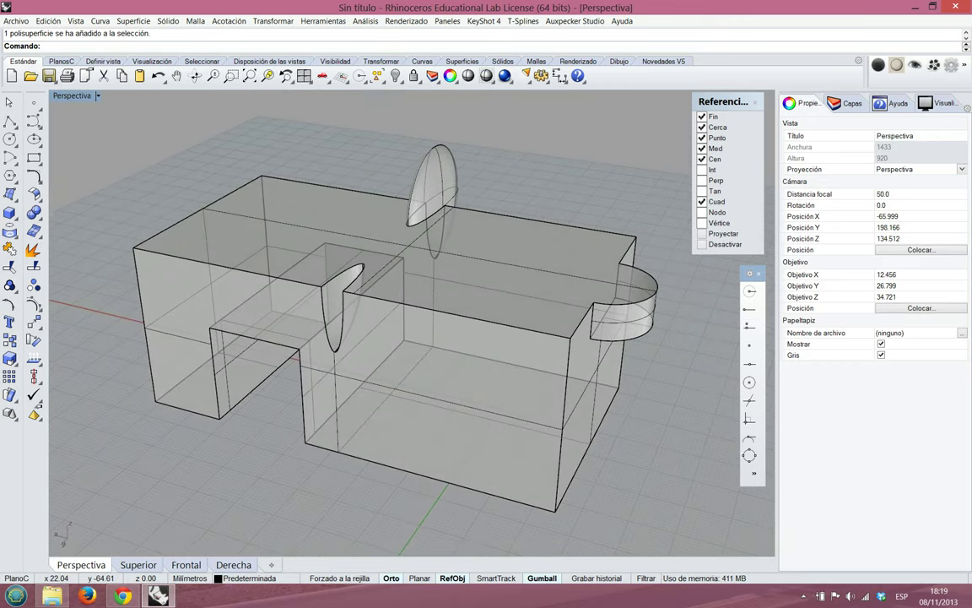
{"action": "right_click_drag", "start_coordinate": [488, 300], "coordinate": [449, 309]}
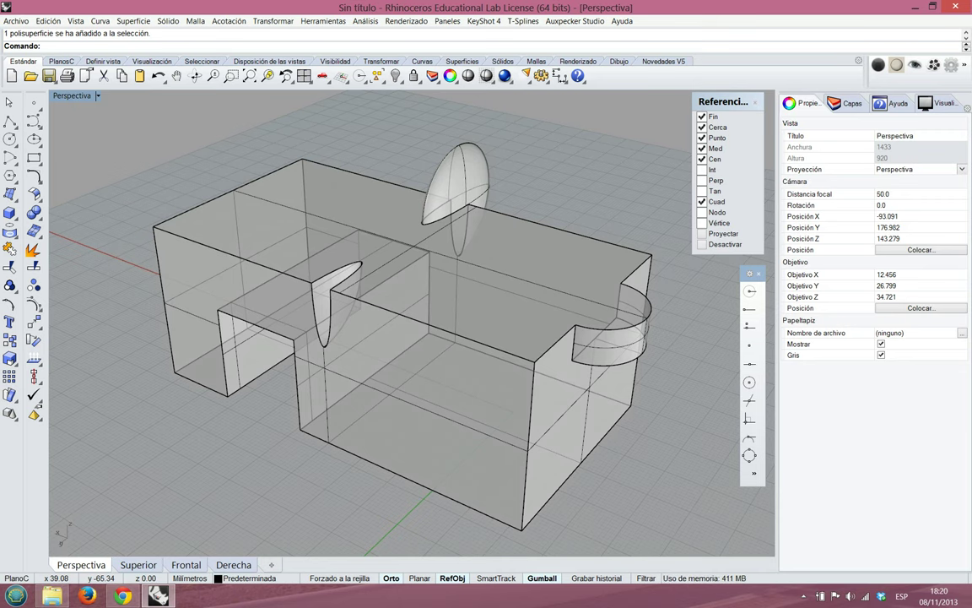
{"action": "mouse_move", "coordinate": [508, 276]}
{"action": "right_mouse_down"}
{"action": "mouse_move", "coordinate": [551, 260]}
{"action": "mouse_move", "coordinate": [504, 285]}
{"action": "mouse_move", "coordinate": [513, 274]}
{"action": "right_mouse_up"}
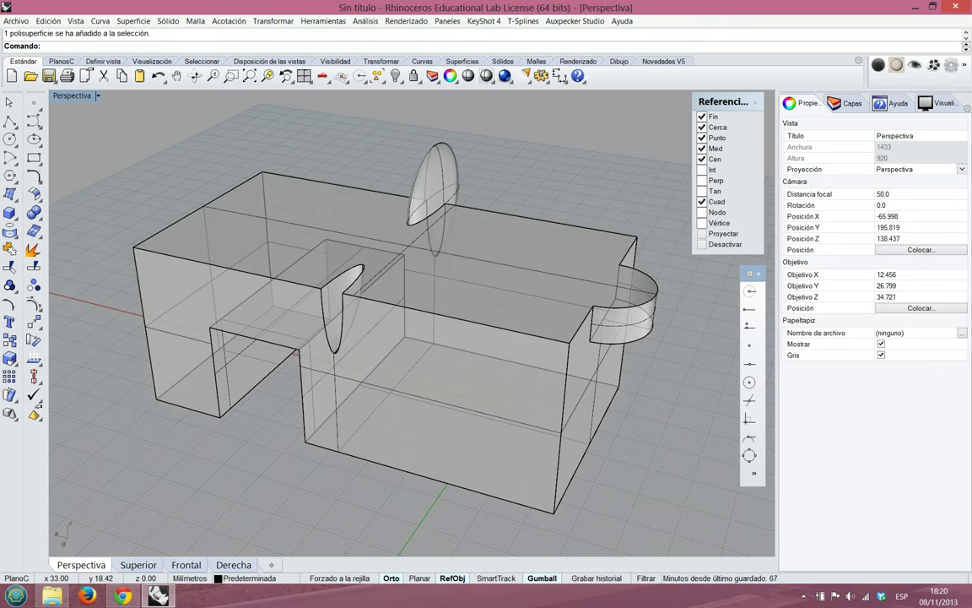
{"action": "right_click_drag", "start_coordinate": [422, 418], "coordinate": [392, 424]}
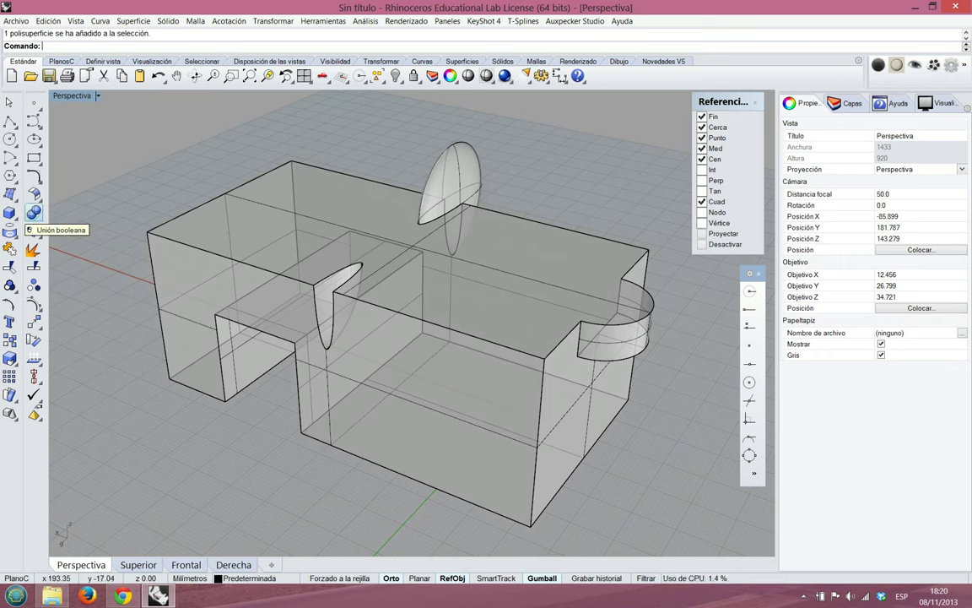
Extract the half-disc underside of the rounded corner with Copiar=No, and select the remaining block to check its object type
{"action": "left_click", "coordinate": [34, 212]}
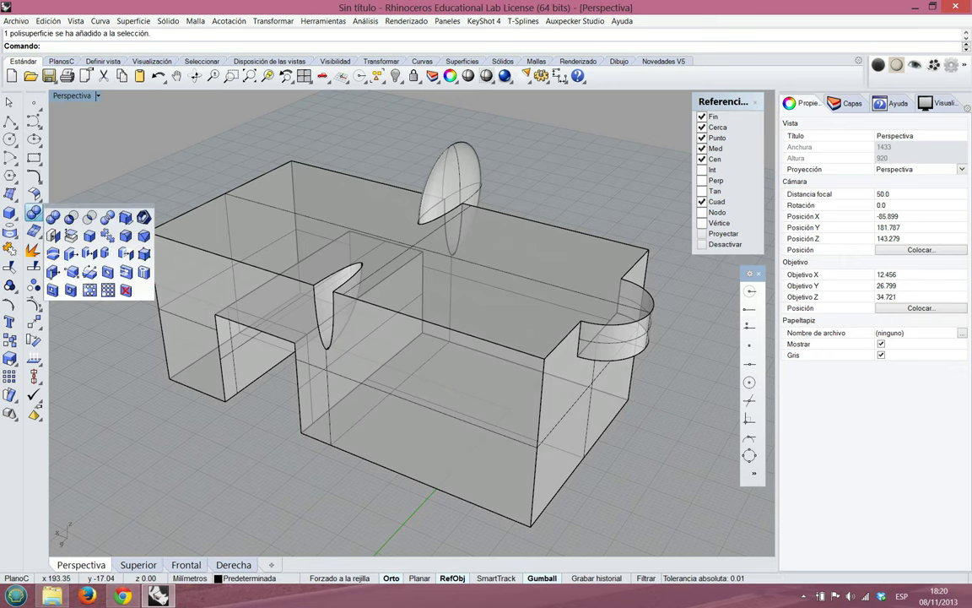
{"action": "left_click_drag", "start_coordinate": [89, 208], "coordinate": [126, 141]}
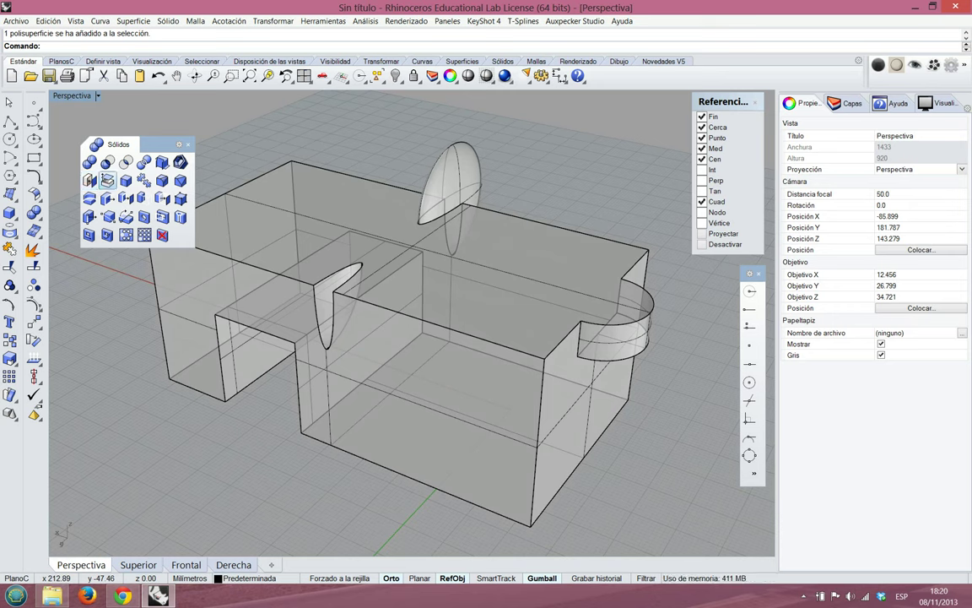
{"action": "left_click", "coordinate": [107, 180]}
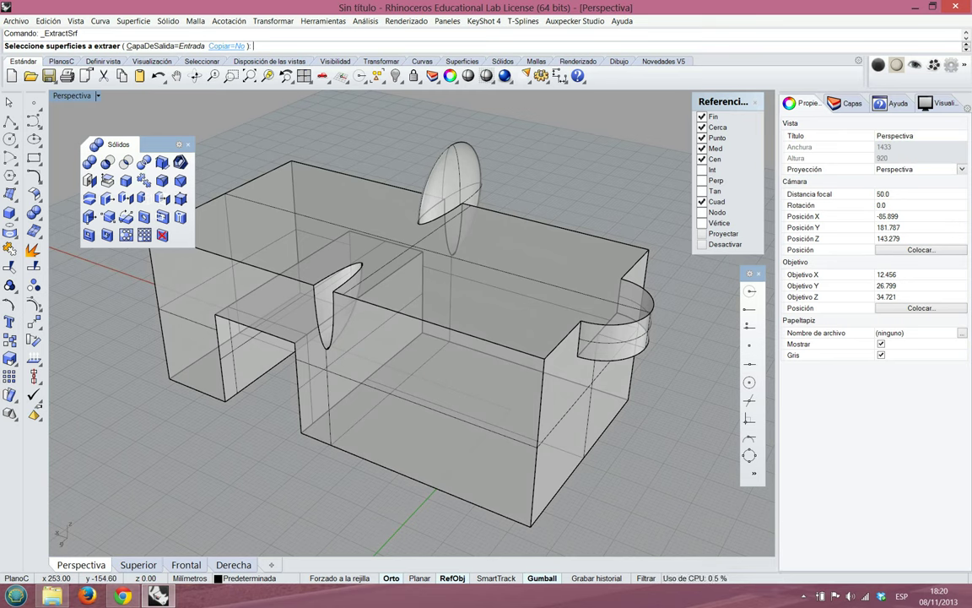
{"action": "left_click", "coordinate": [613, 337]}
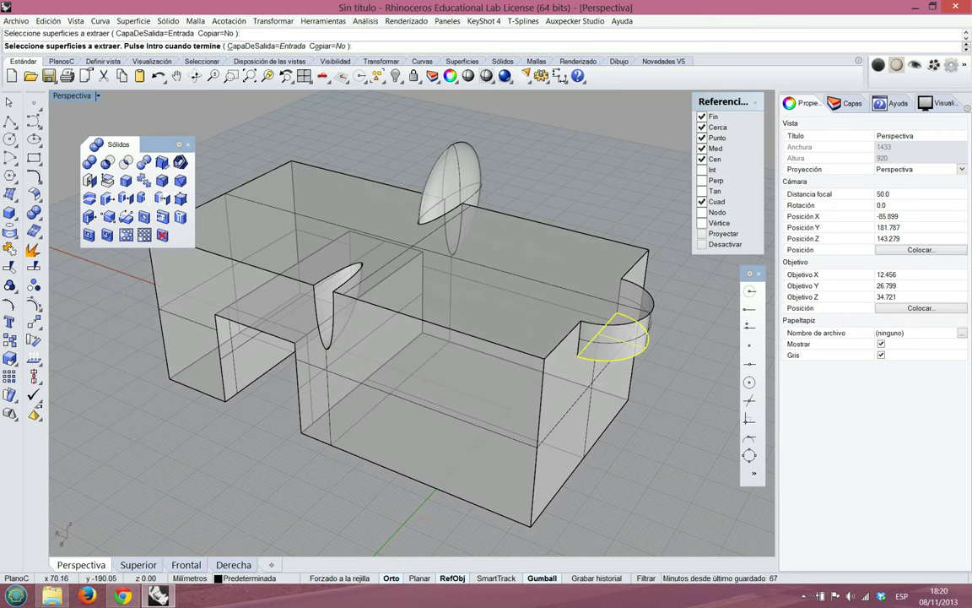
{"action": "key", "text": "Return"}
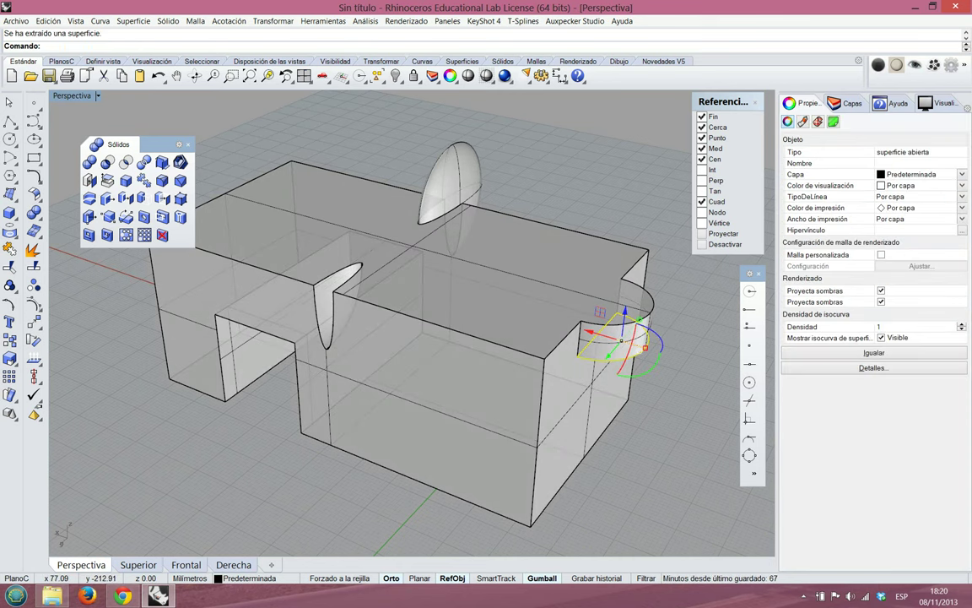
{"action": "key", "text": "Escape"}
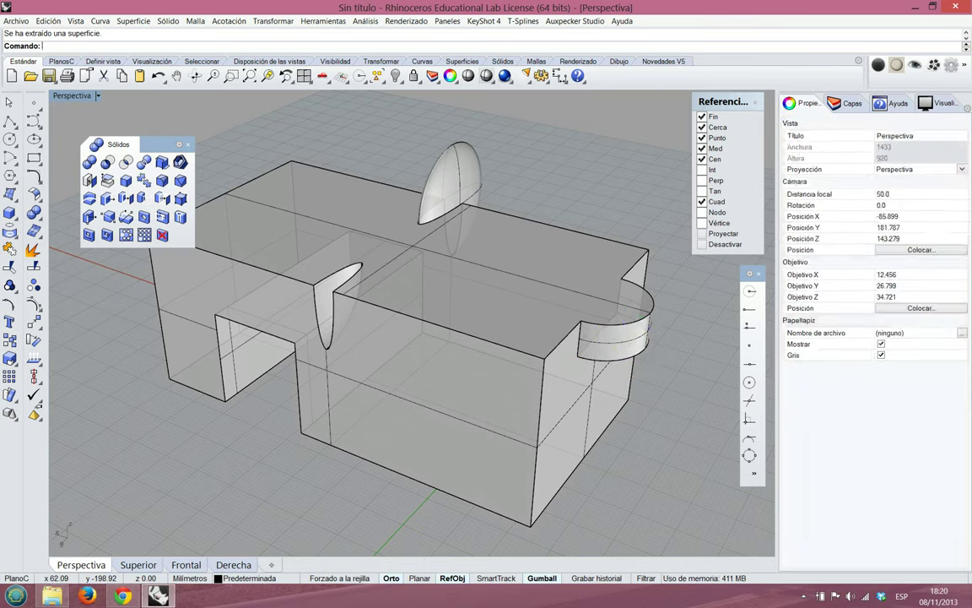
{"action": "right_click_drag", "start_coordinate": [622, 385], "coordinate": [503, 325]}
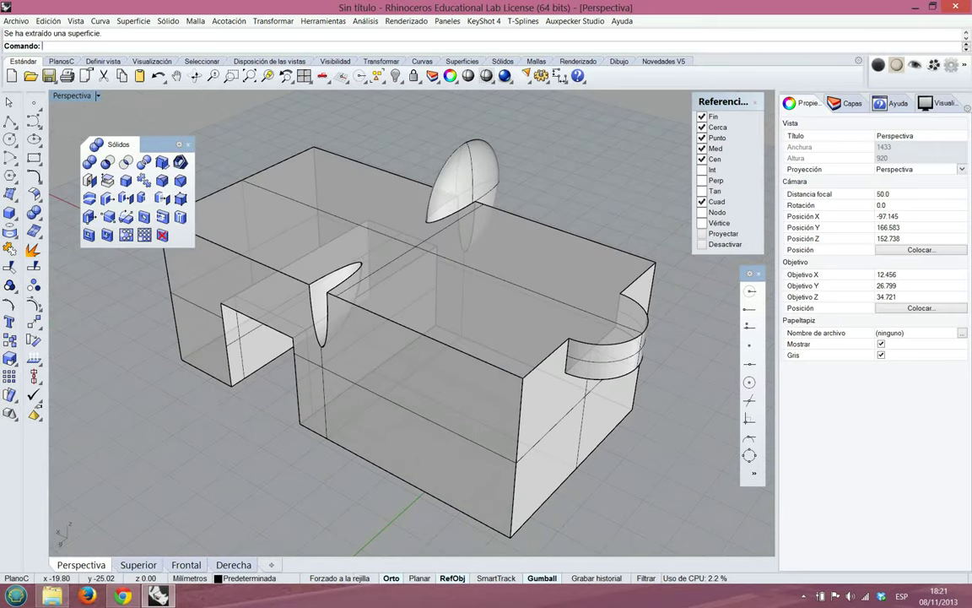
{"action": "left_click", "coordinate": [619, 392]}
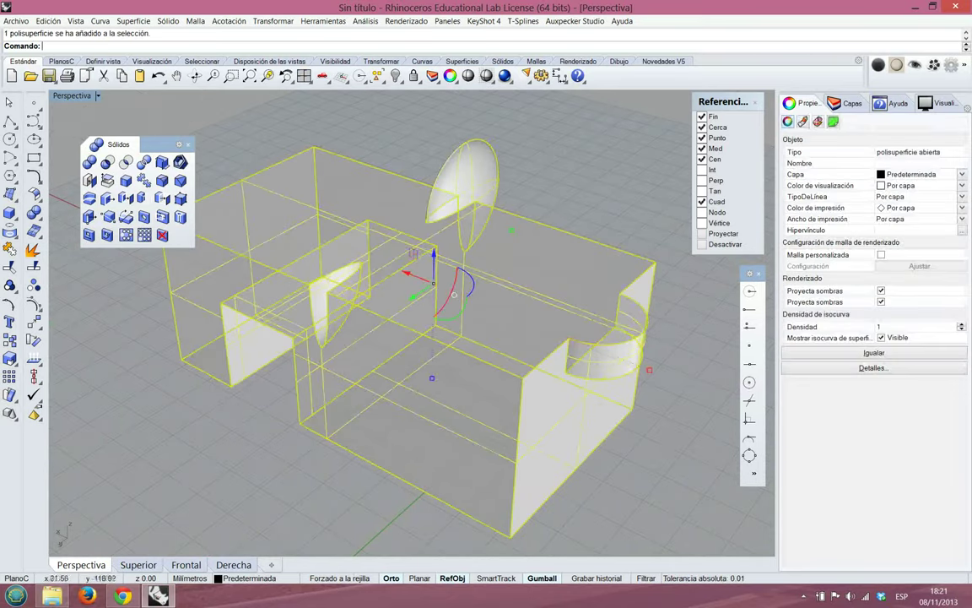
Deselect the open block and place the Analizar tool palette floating in the Perspectiva viewport
{"action": "right_click_drag", "start_coordinate": [414, 253], "coordinate": [457, 285]}
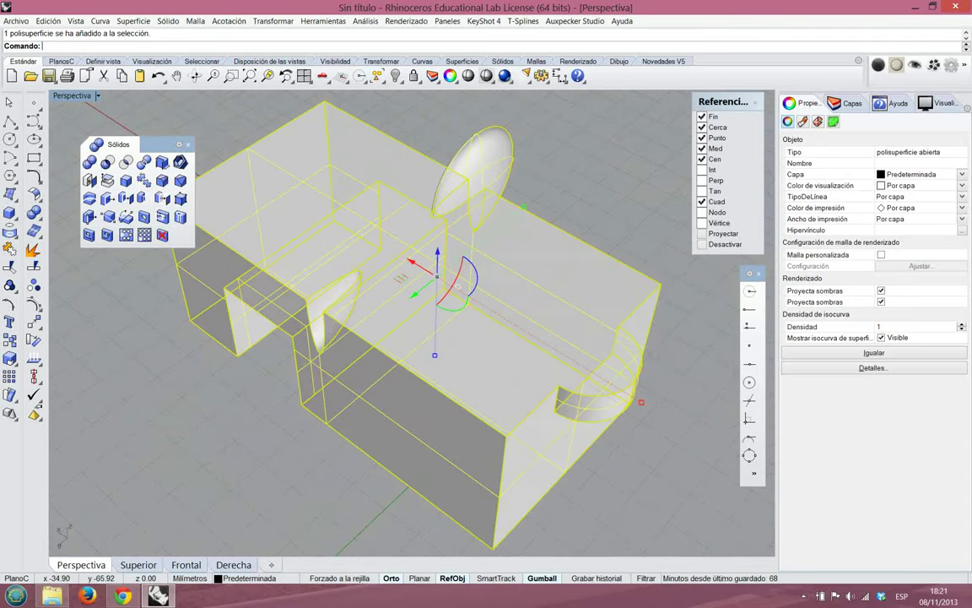
{"action": "mouse_move", "coordinate": [203, 348]}
{"action": "right_mouse_down"}
{"action": "mouse_move", "coordinate": [186, 354]}
{"action": "mouse_move", "coordinate": [179, 338]}
{"action": "mouse_move", "coordinate": [169, 342]}
{"action": "mouse_move", "coordinate": [198, 335]}
{"action": "right_mouse_up"}
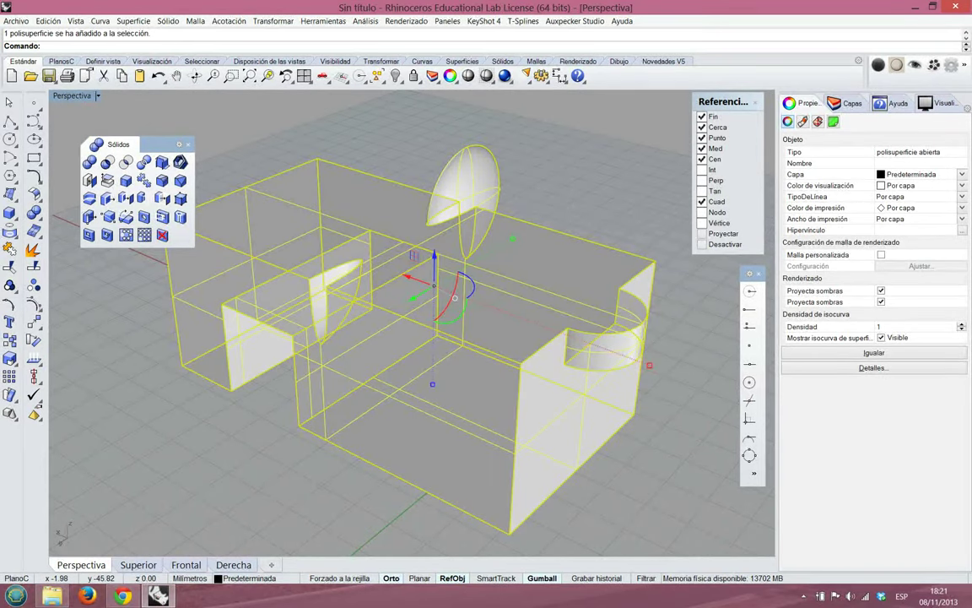
{"action": "right_click_drag", "start_coordinate": [199, 336], "coordinate": [233, 291]}
{"action": "key", "text": "Escape"}
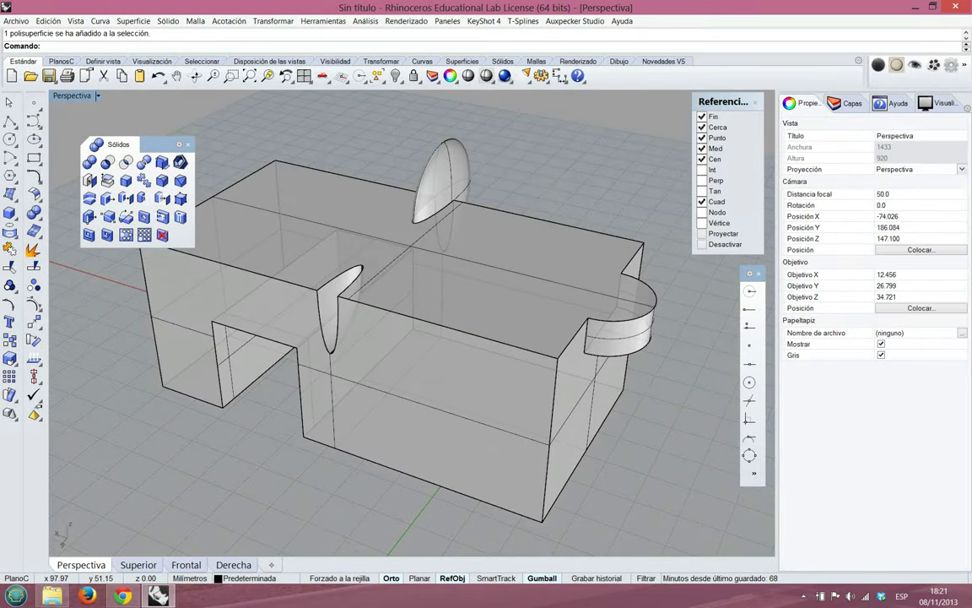
{"action": "left_click", "coordinate": [34, 394]}
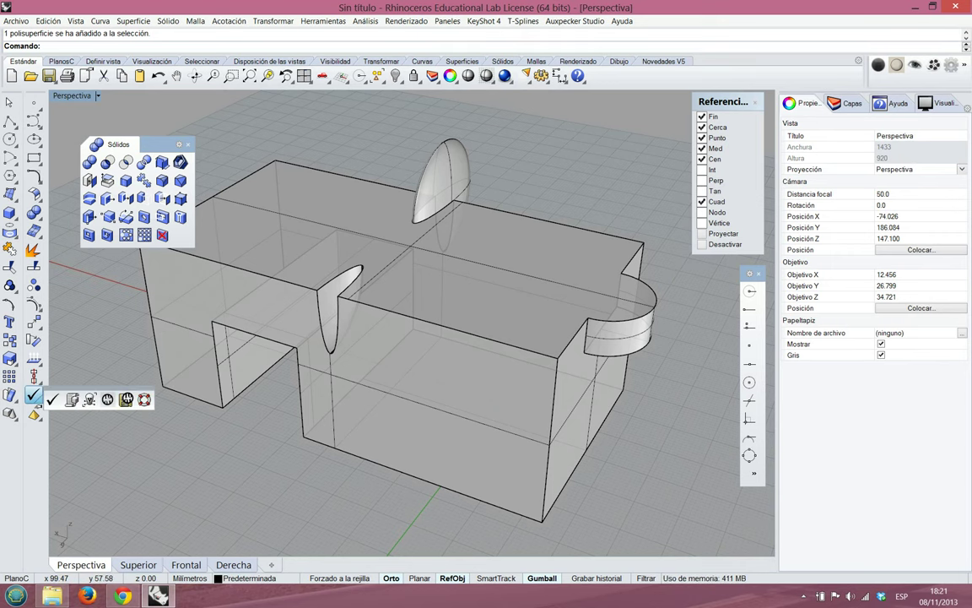
{"action": "left_click", "coordinate": [33, 359]}
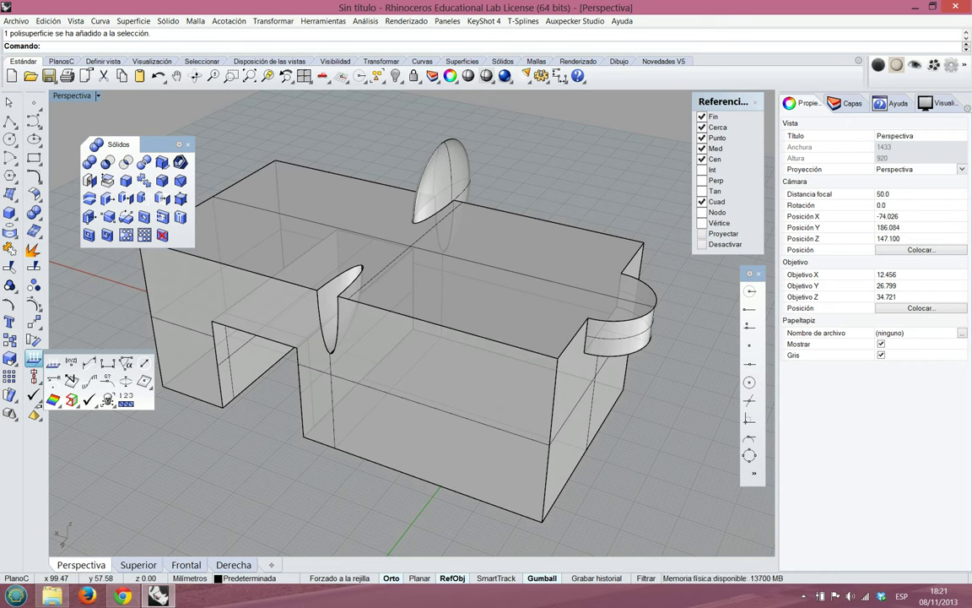
{"action": "left_click_drag", "start_coordinate": [48, 359], "coordinate": [122, 426]}
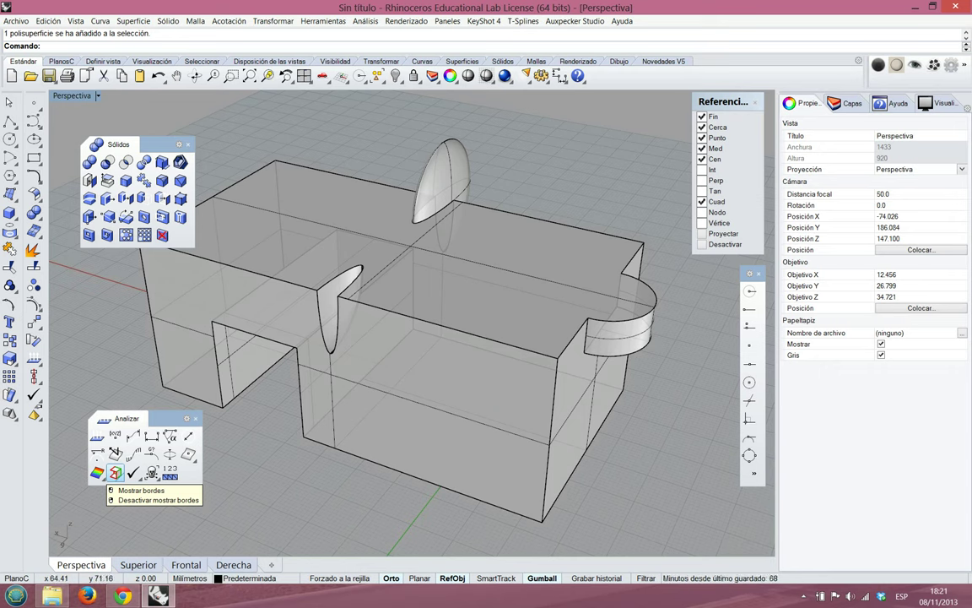
Show the block's naked edges with Mostrar bordes and move the edge-analysis window into the viewport
{"action": "left_click", "coordinate": [114, 473]}
{"action": "left_click", "coordinate": [453, 374]}
{"action": "key", "text": "Return"}
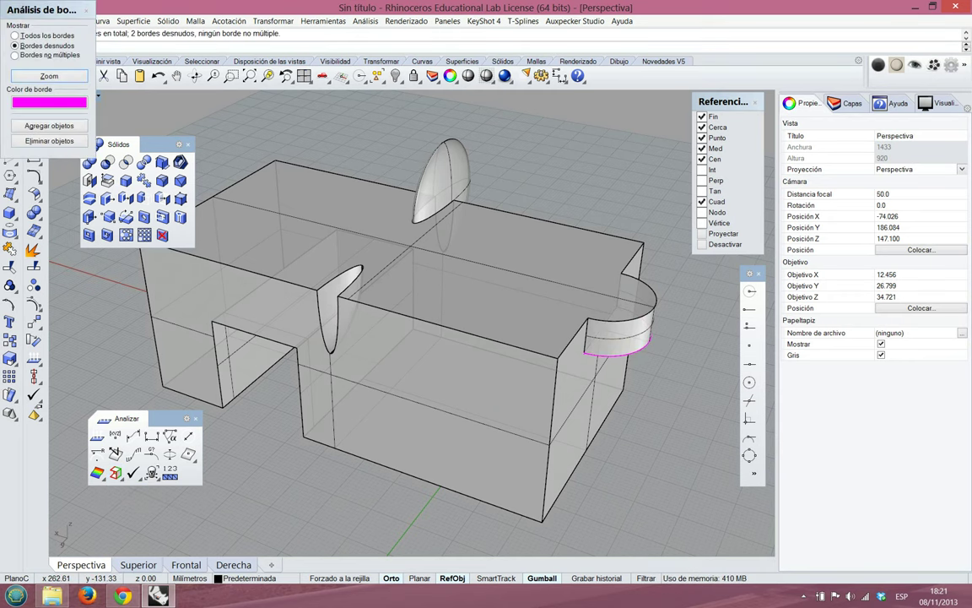
{"action": "left_click_drag", "start_coordinate": [43, 10], "coordinate": [540, 105]}
{"action": "right_click_drag", "start_coordinate": [646, 353], "coordinate": [613, 315]}
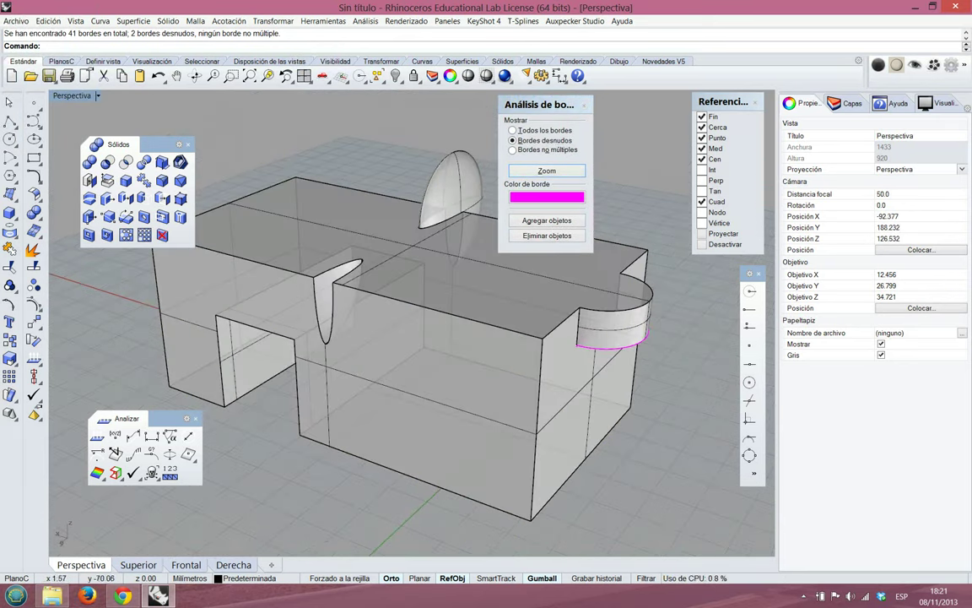
Set the edge-analysis display colour to blue and move its window clear of the rounded corner
{"action": "left_click", "coordinate": [547, 198]}
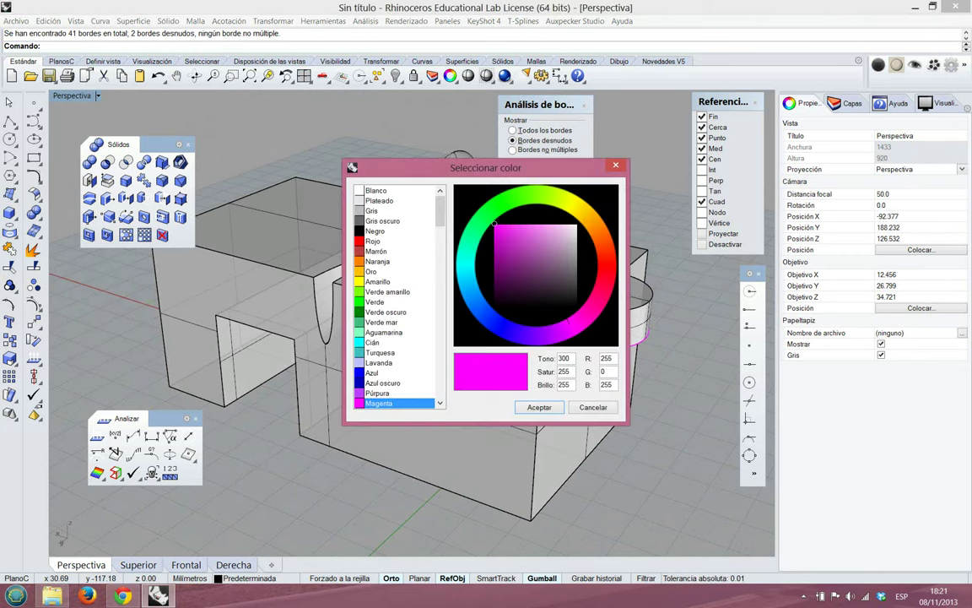
{"action": "left_click", "coordinate": [494, 322]}
{"action": "left_click", "coordinate": [539, 407]}
{"action": "right_click_drag", "start_coordinate": [592, 289], "coordinate": [595, 161]}
{"action": "left_click_drag", "start_coordinate": [540, 104], "coordinate": [399, 107]}
{"action": "right_click_drag", "start_coordinate": [650, 256], "coordinate": [595, 355]}
{"action": "right_click_drag", "start_coordinate": [380, 338], "coordinate": [397, 308]}
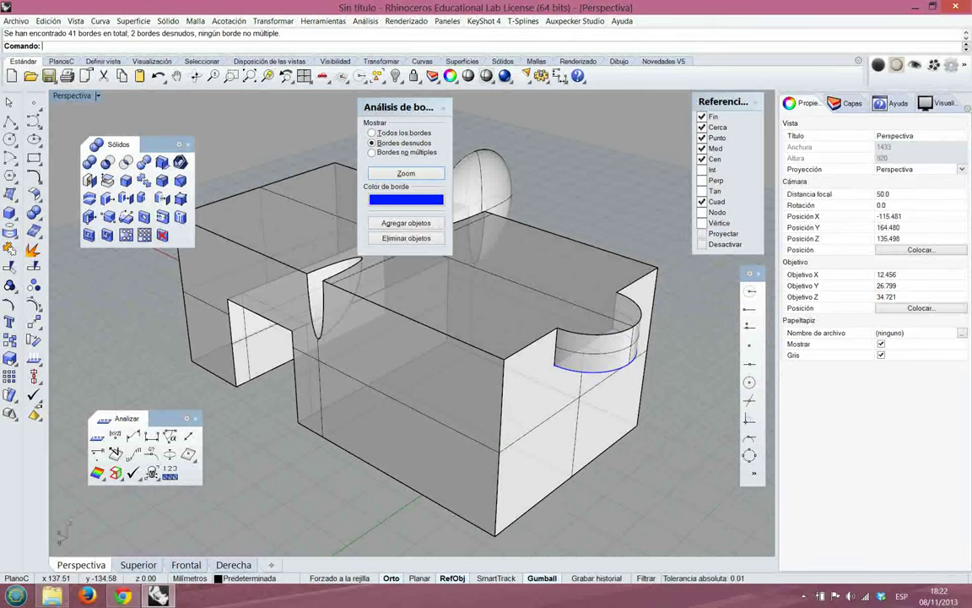
Compare all edges with only the naked edges of the block, ending on Bordes desnudos and viewing the rounded corner from below
{"action": "left_click", "coordinate": [372, 133]}
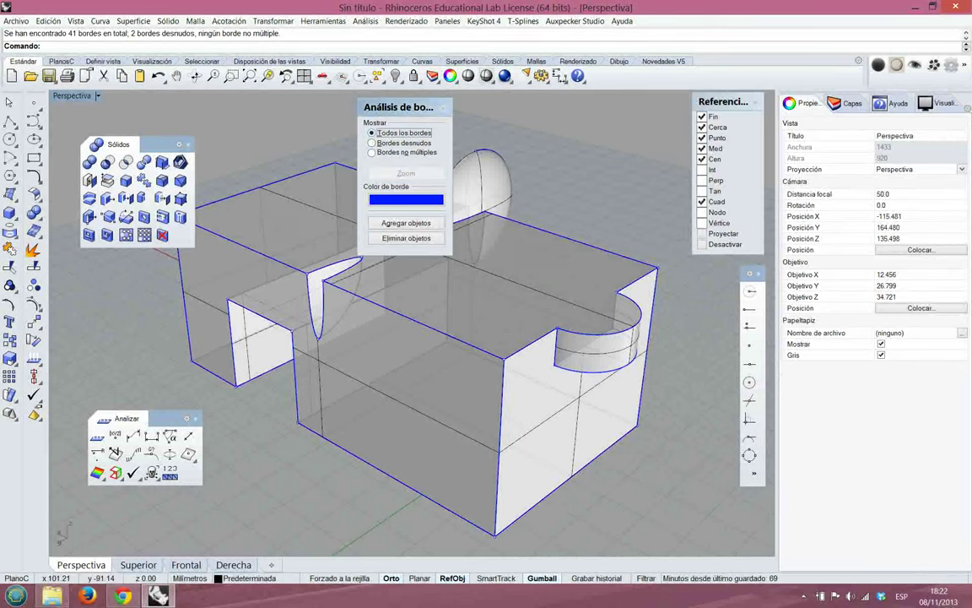
{"action": "left_click", "coordinate": [372, 143]}
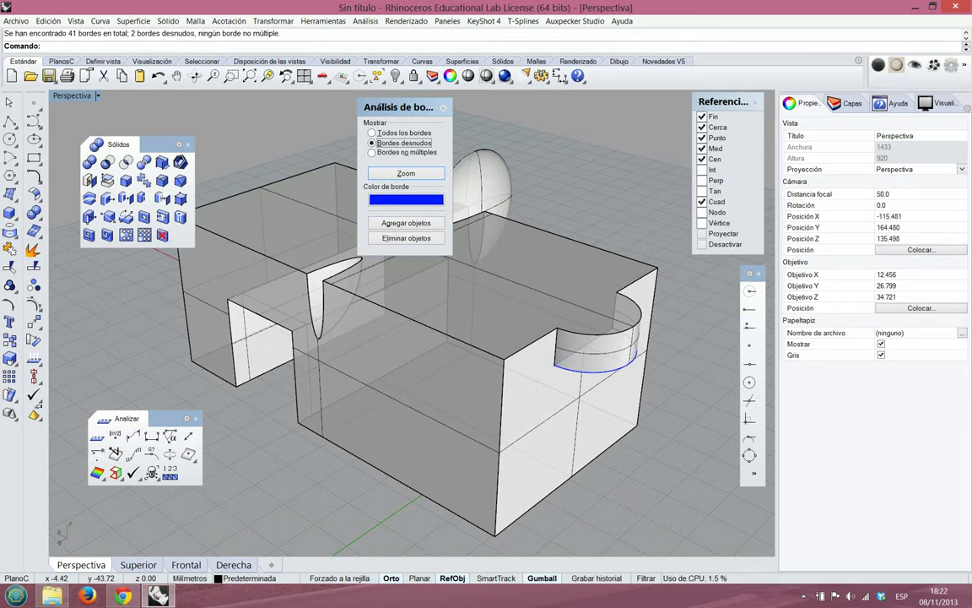
{"action": "right_click_drag", "start_coordinate": [589, 349], "coordinate": [561, 199]}
{"action": "right_click_drag", "start_coordinate": [417, 271], "coordinate": [419, 262]}
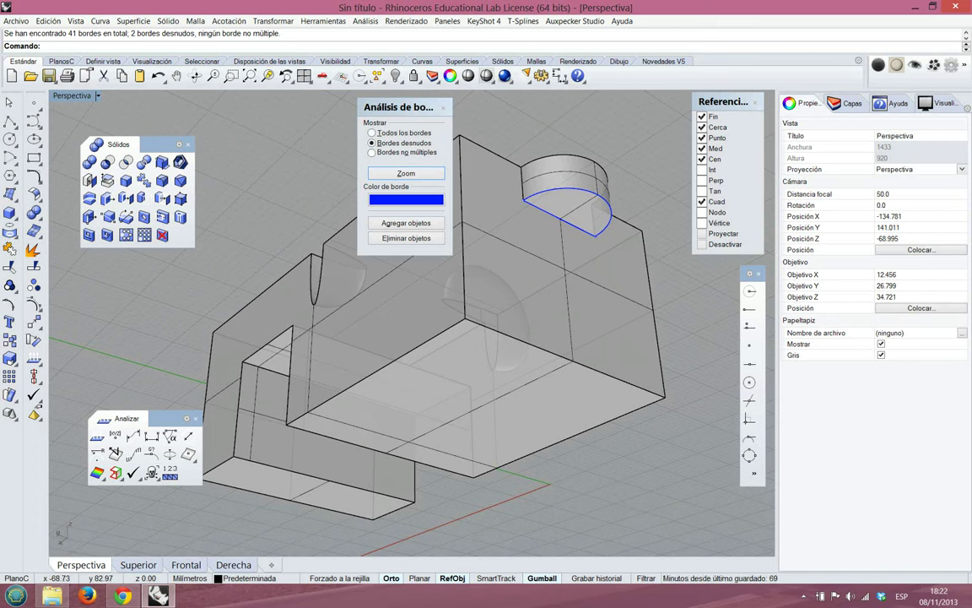
{"action": "left_click_drag", "start_coordinate": [397, 106], "coordinate": [244, 105]}
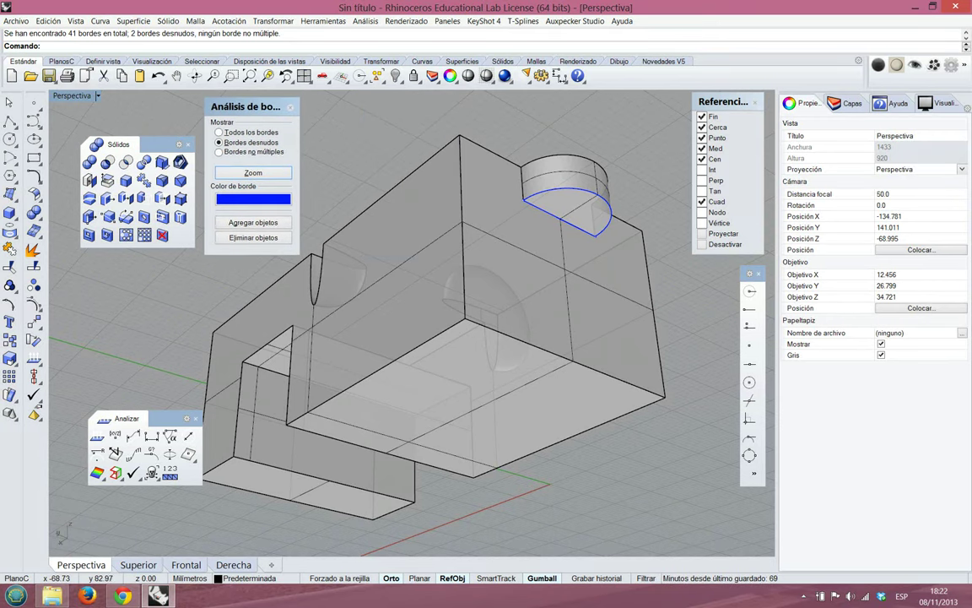
{"action": "left_click", "coordinate": [250, 143]}
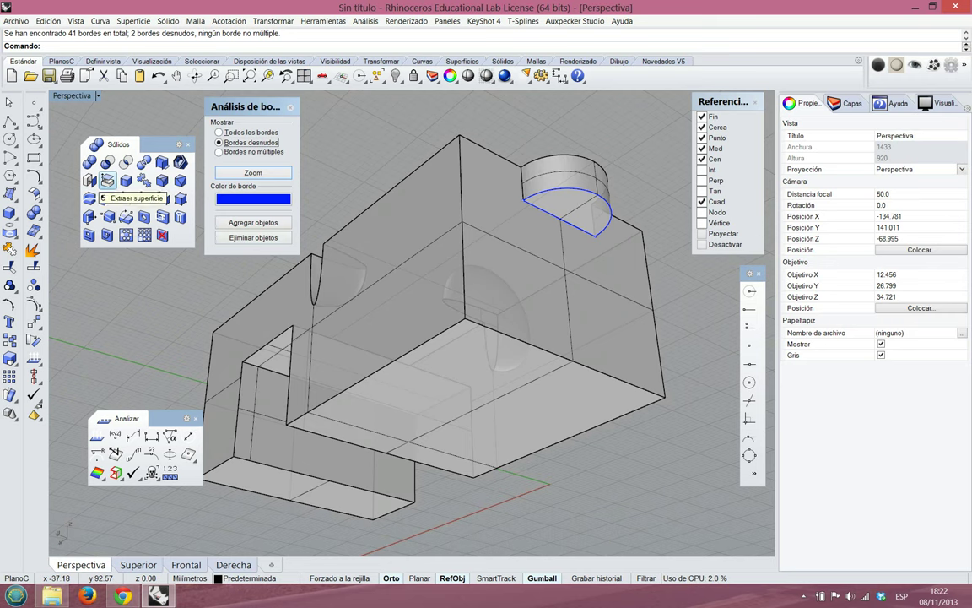
Extract the slot's side face, the small curved notch face and the long notched side face with Copiar=No, and delete them
{"action": "left_click", "coordinate": [108, 181]}
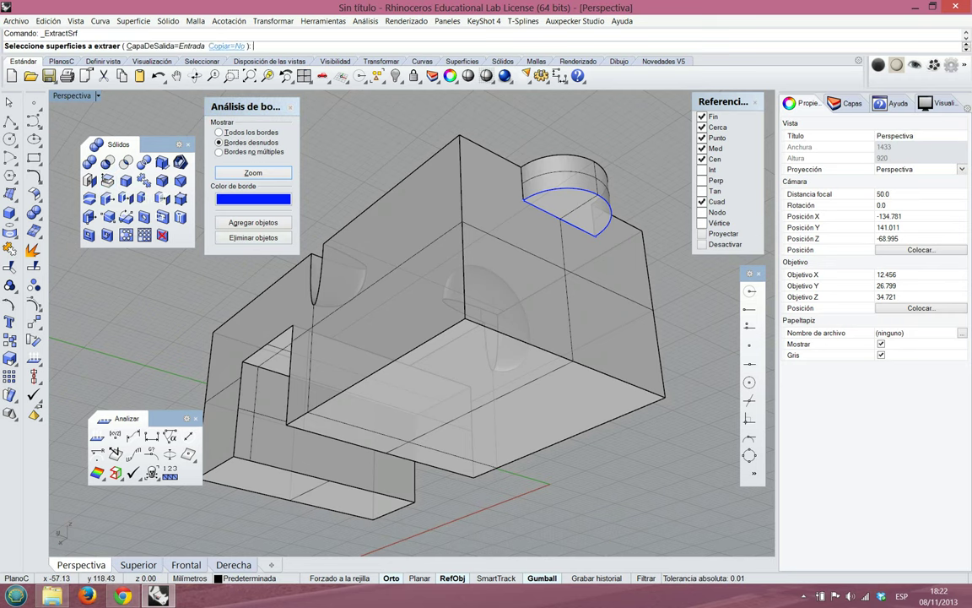
{"action": "left_click", "coordinate": [258, 412]}
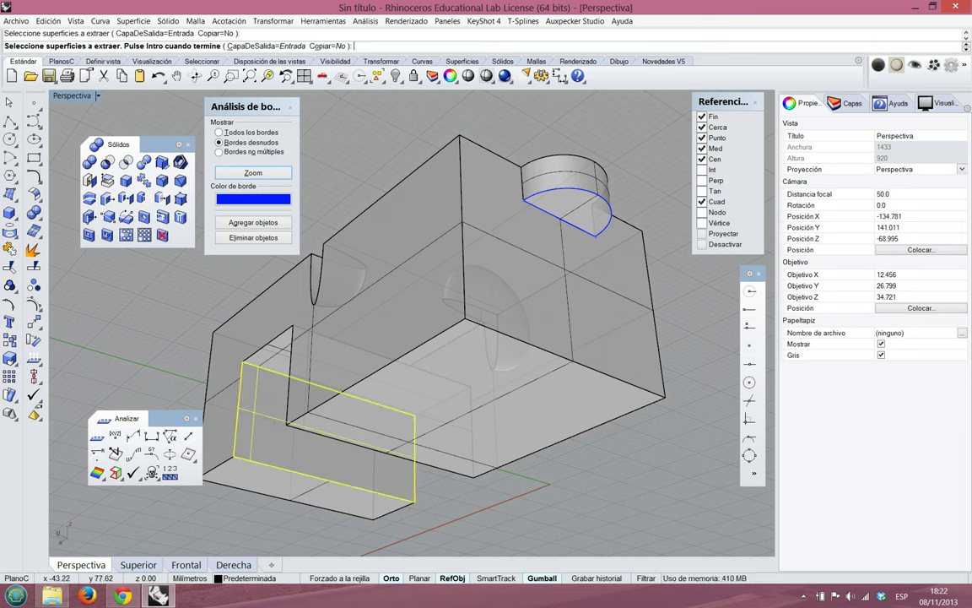
{"action": "left_click", "coordinate": [379, 285]}
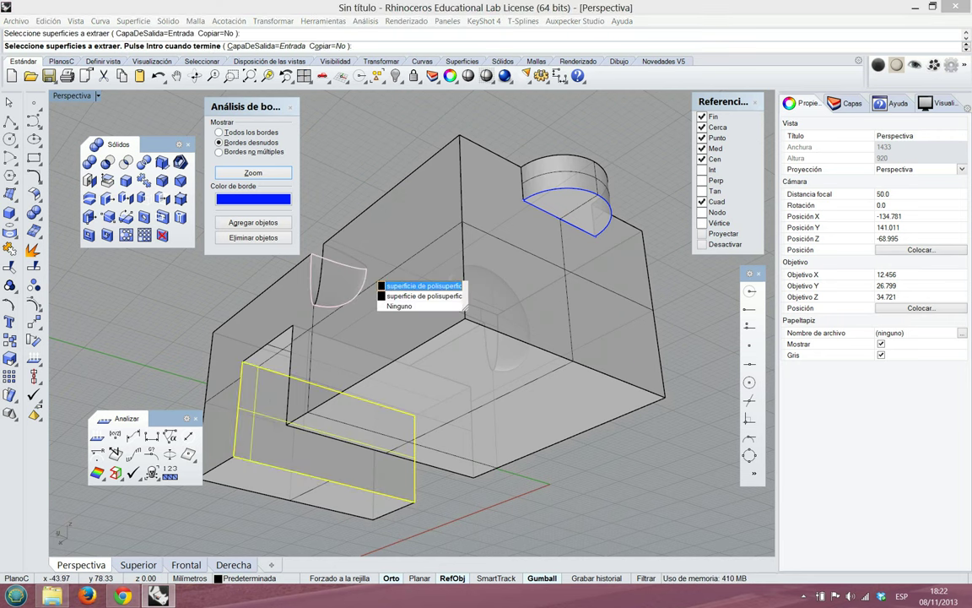
{"action": "left_click", "coordinate": [422, 286]}
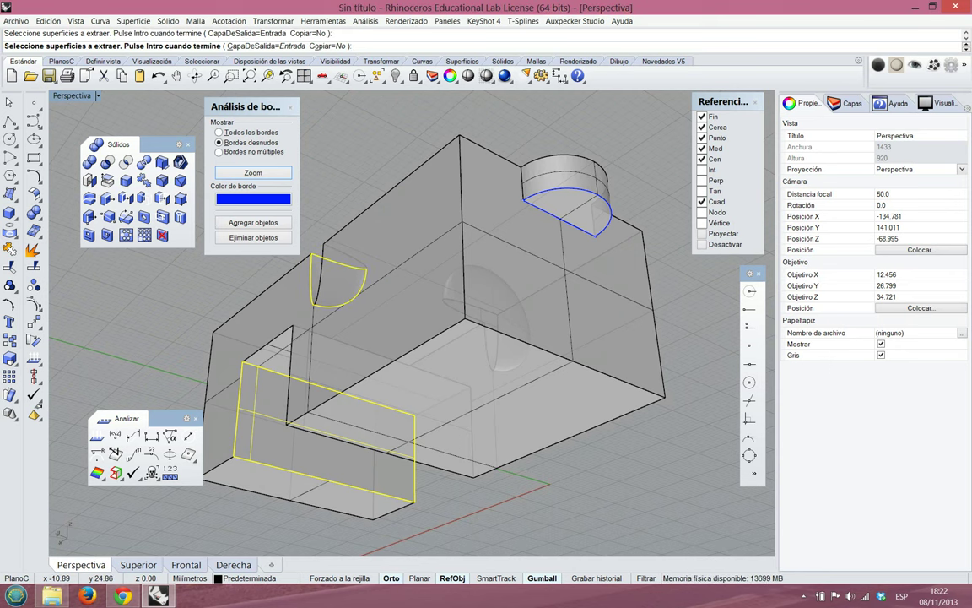
{"action": "left_click", "coordinate": [495, 430]}
{"action": "right_click_drag", "start_coordinate": [565, 422], "coordinate": [718, 504]}
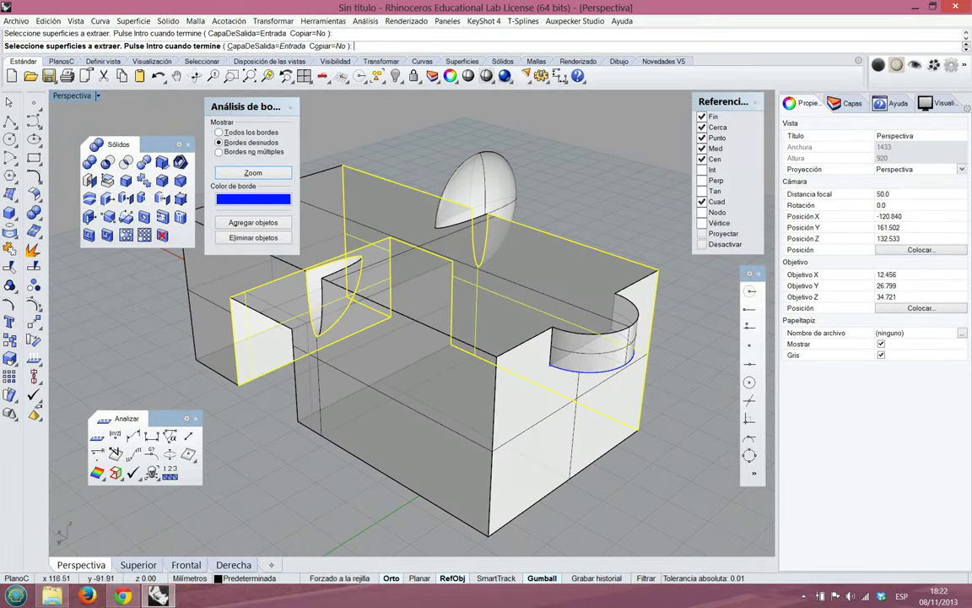
{"action": "key", "text": "Return"}
{"action": "key", "text": "Delete"}
{"action": "right_click_drag", "start_coordinate": [540, 380], "coordinate": [650, 144]}
{"action": "right_click_drag", "start_coordinate": [422, 253], "coordinate": [523, 211]}
{"action": "right_click_drag", "start_coordinate": [473, 338], "coordinate": [532, 245]}
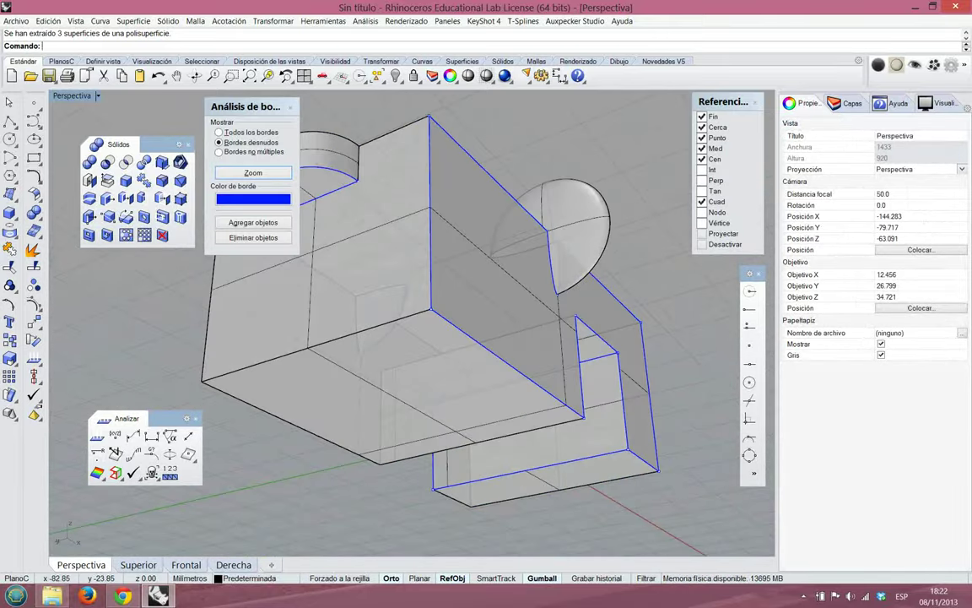
Explode the block into separate surfaces with Descomponer and check its naked edges, moving the edge-analysis window off the model
{"action": "left_click_drag", "start_coordinate": [253, 106], "coordinate": [161, 105]}
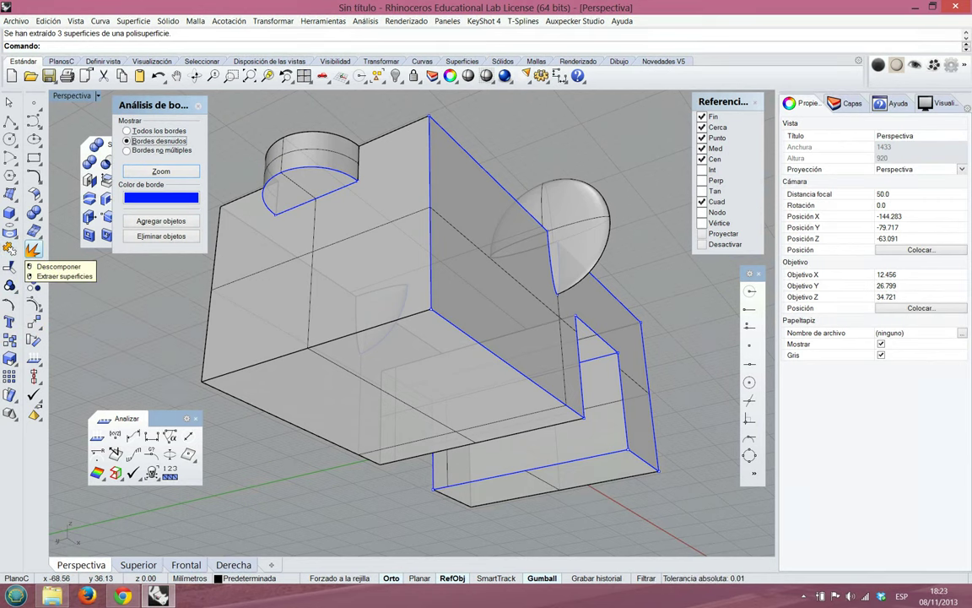
{"action": "left_click", "coordinate": [34, 249]}
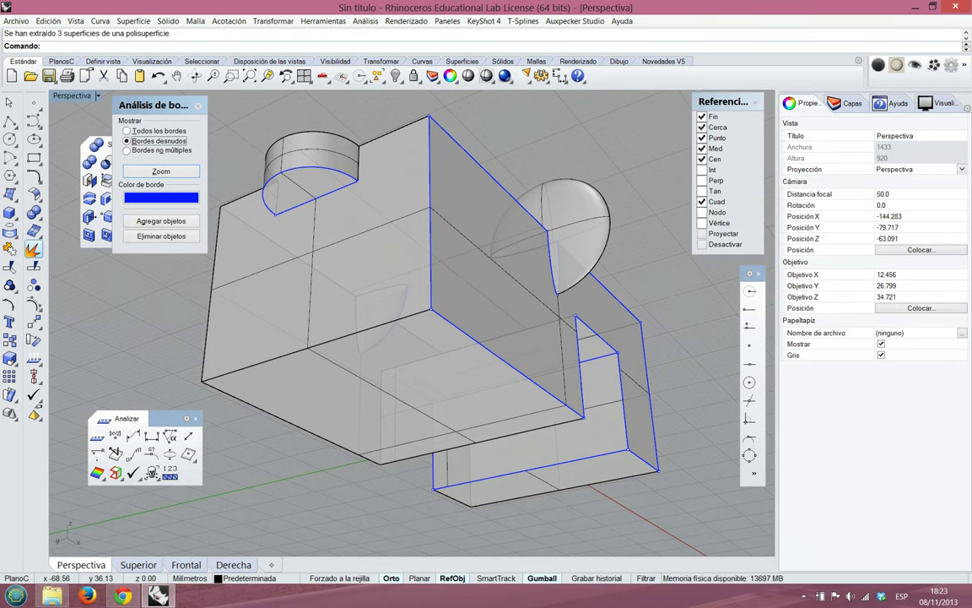
{"action": "left_click", "coordinate": [33, 248]}
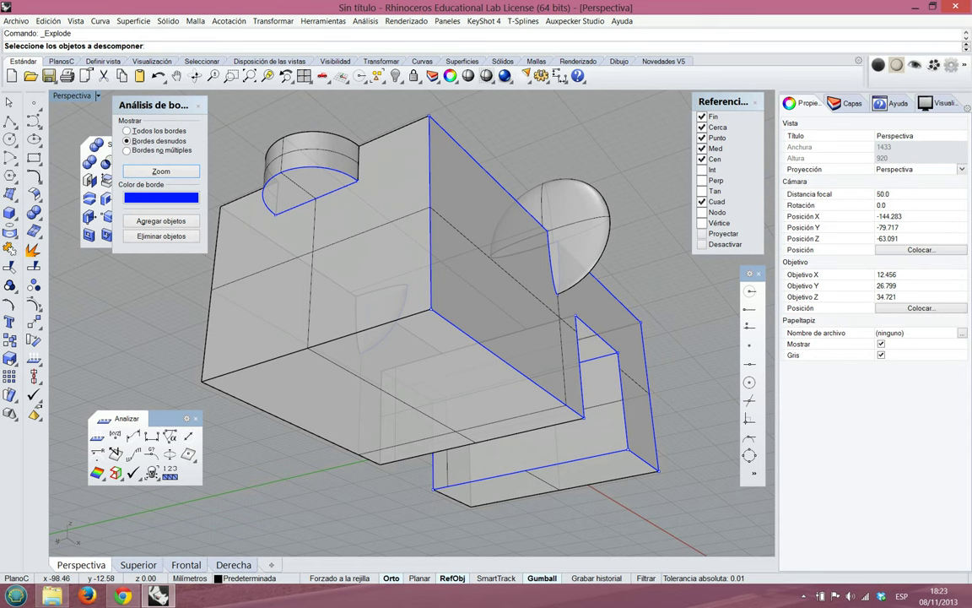
{"action": "left_click", "coordinate": [408, 210]}
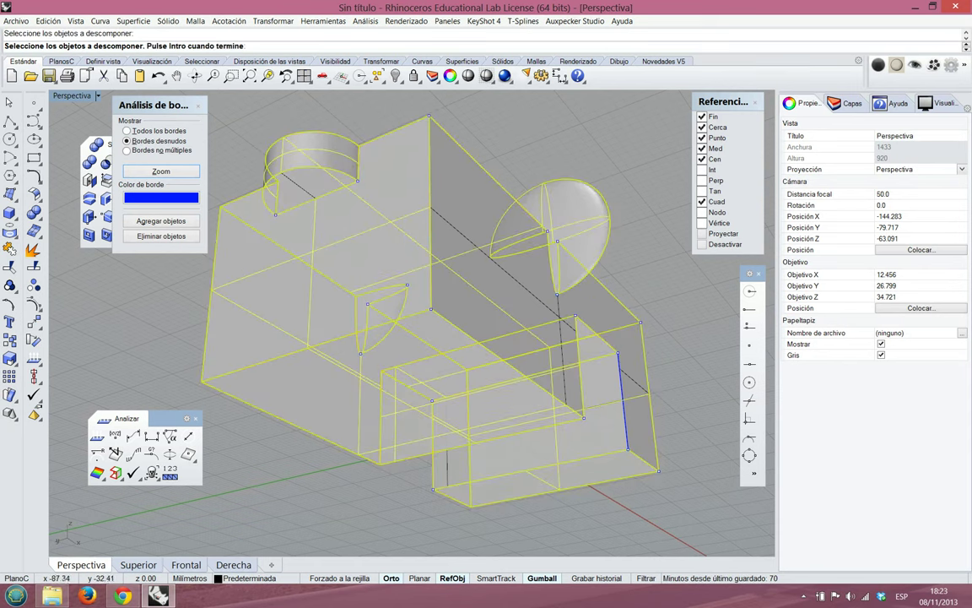
{"action": "key", "text": "Return"}
{"action": "right_click_drag", "start_coordinate": [569, 222], "coordinate": [566, 355]}
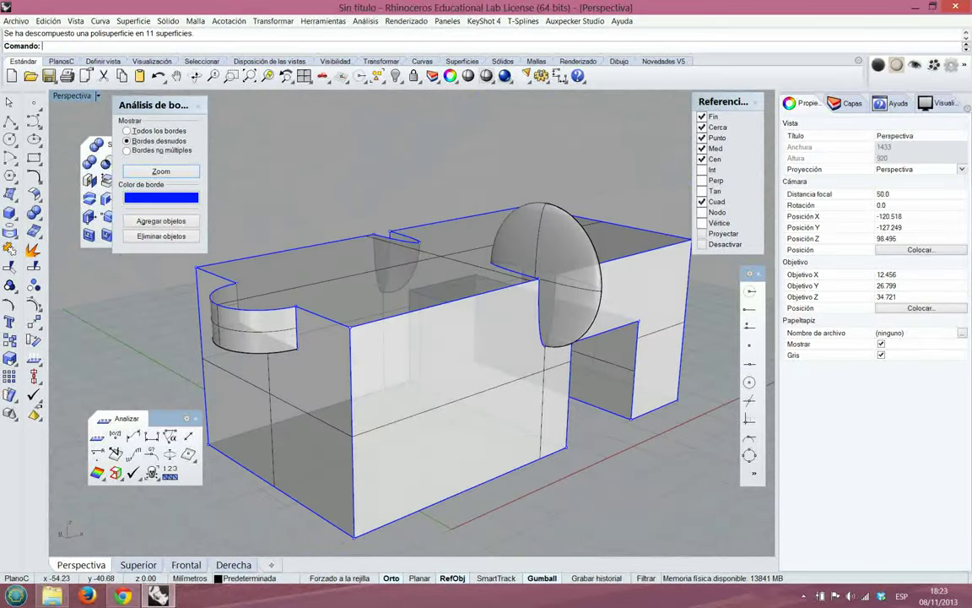
{"action": "key", "text": "Up"}
{"action": "key", "text": "Up"}
{"action": "key", "text": "Up"}
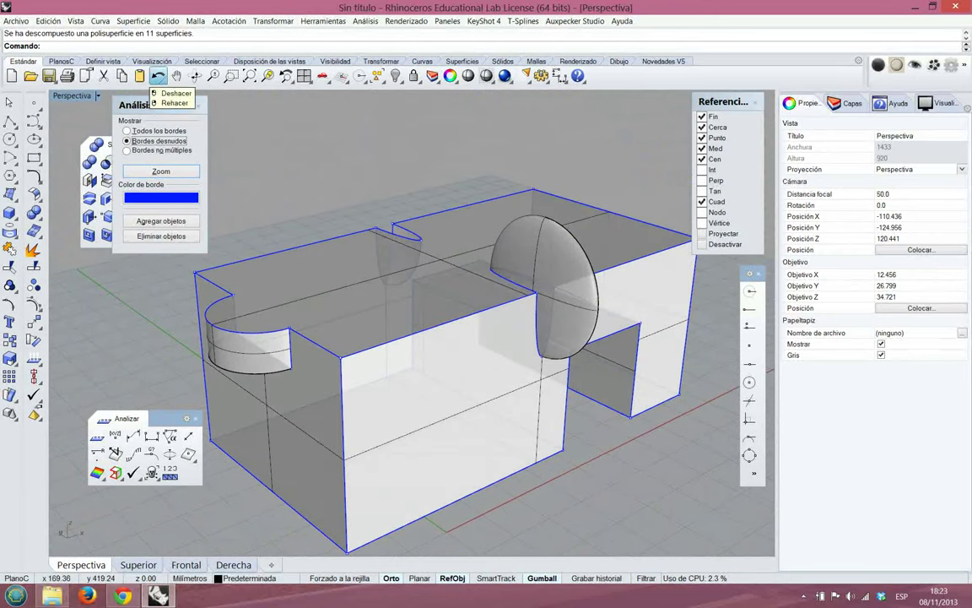
Undo the explode and view the naked edges around the block's missing faces from below
{"action": "left_click", "coordinate": [158, 76]}
{"action": "right_click_drag", "start_coordinate": [396, 310], "coordinate": [448, 243]}
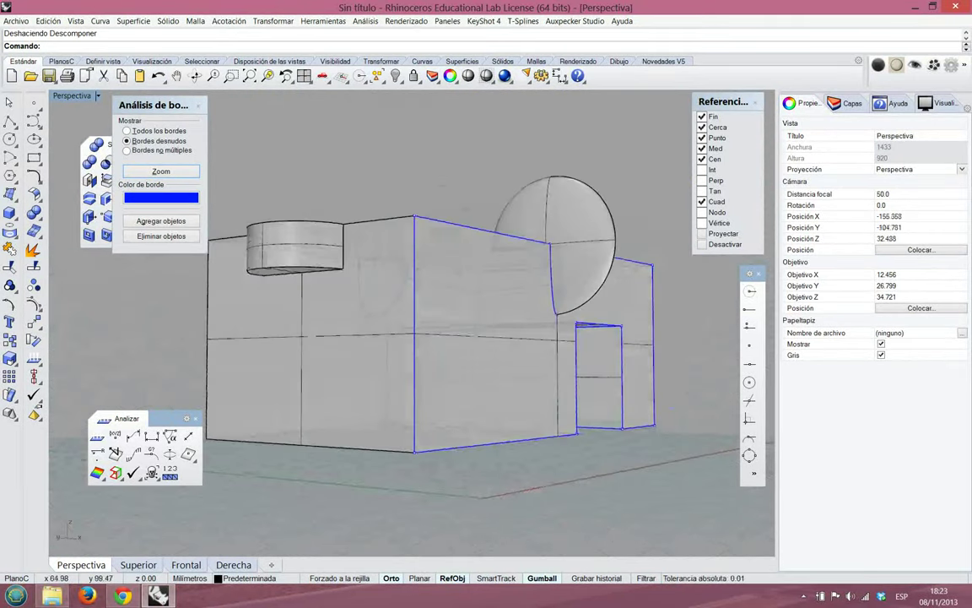
{"action": "key", "text": "Down"}
{"action": "key", "text": "Down"}
{"action": "key", "text": "Down"}
{"action": "key", "text": "Down"}
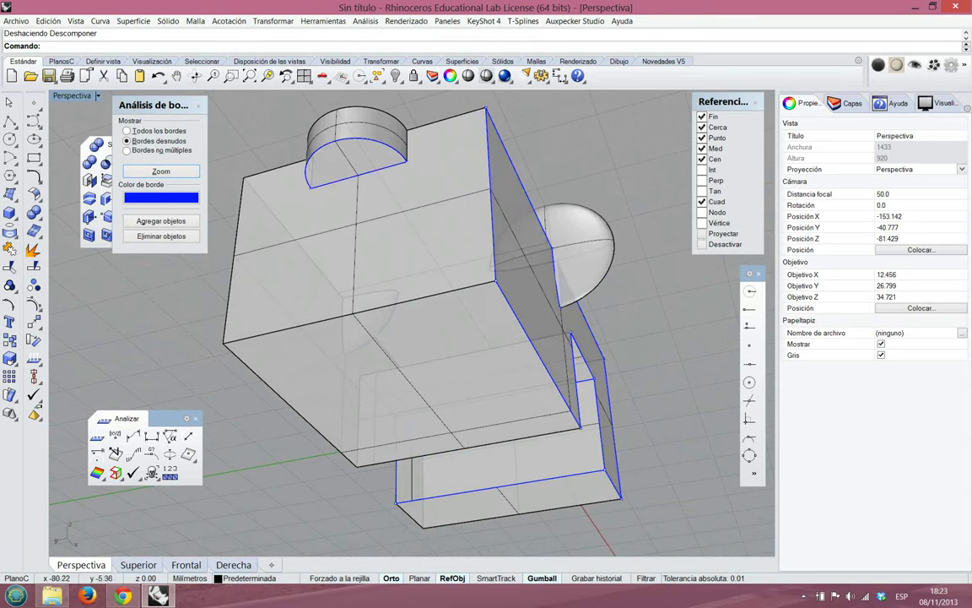
{"action": "right_click_drag", "start_coordinate": [535, 142], "coordinate": [425, 107]}
{"action": "right_click_drag", "start_coordinate": [491, 247], "coordinate": [583, 211]}
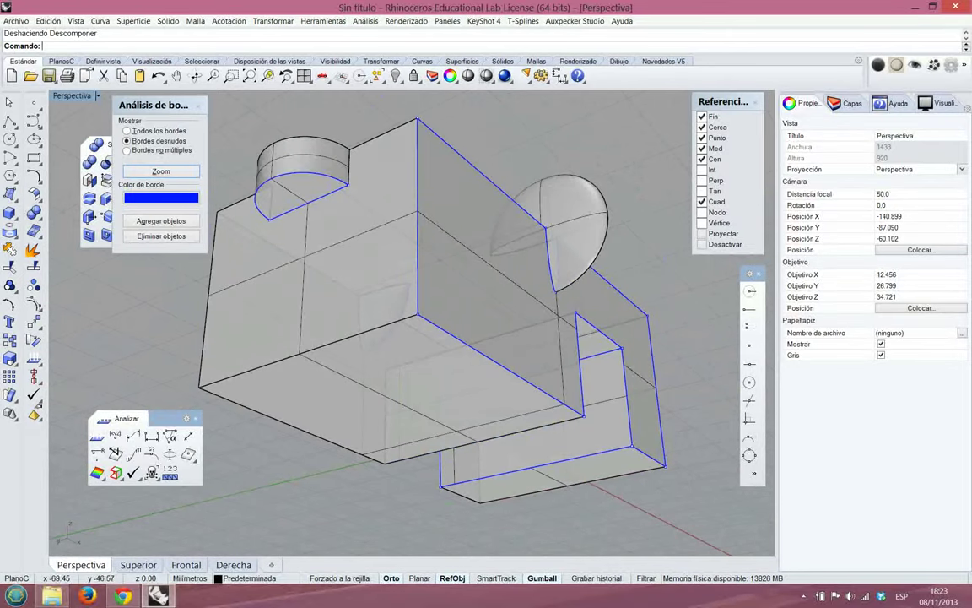
Join all surfaces of the model with Unir, reattaching the half-disc underside of the rounded corner, and check the remaining naked edges
{"action": "right_click_drag", "start_coordinate": [473, 321], "coordinate": [414, 270]}
{"action": "key", "text": "Left"}
{"action": "key", "text": "Left"}
{"action": "key", "text": "Left"}
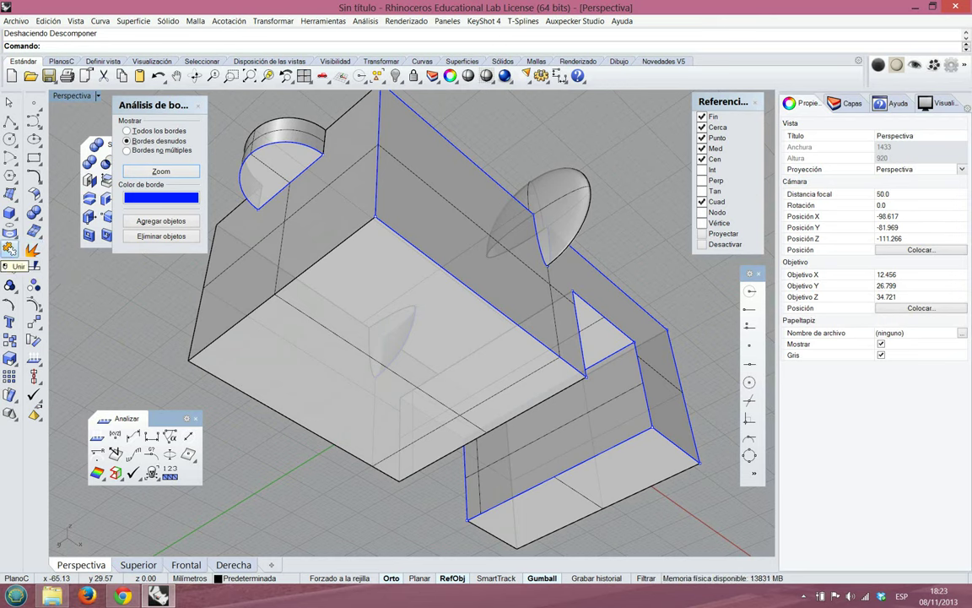
{"action": "left_click", "coordinate": [10, 249]}
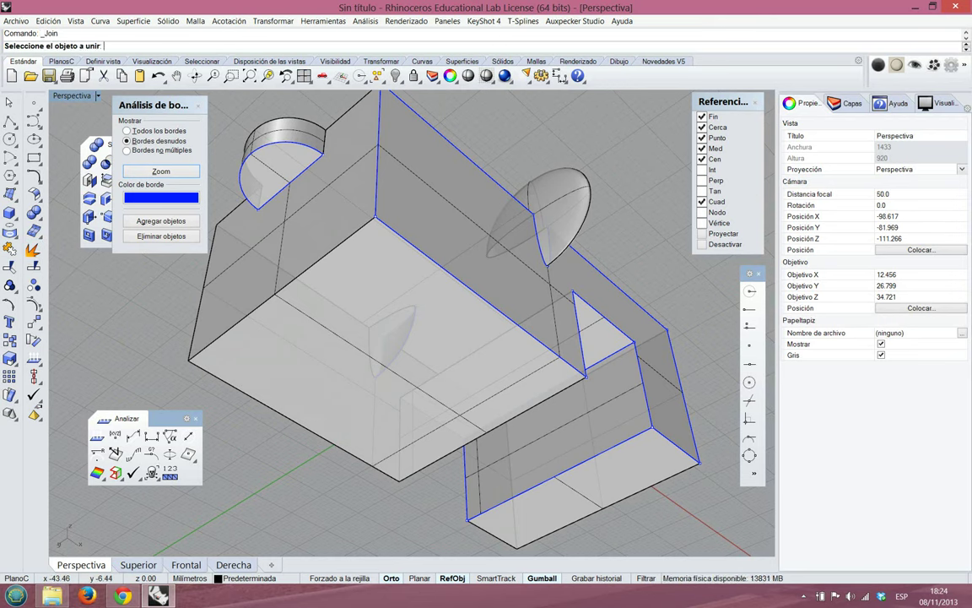
{"action": "key", "text": "ctrl+a"}
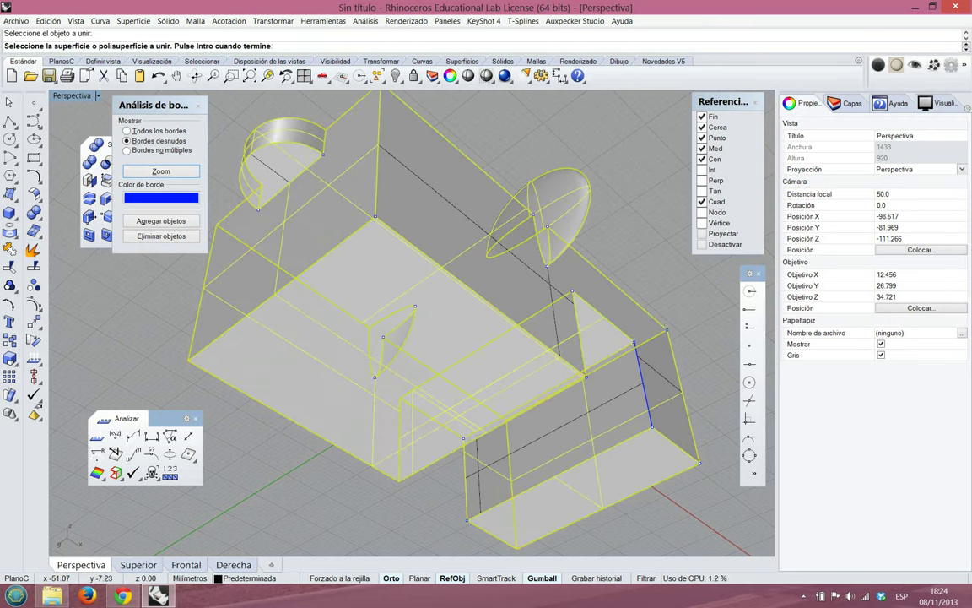
{"action": "key", "text": "Return"}
{"action": "right_click_drag", "start_coordinate": [487, 150], "coordinate": [498, 253]}
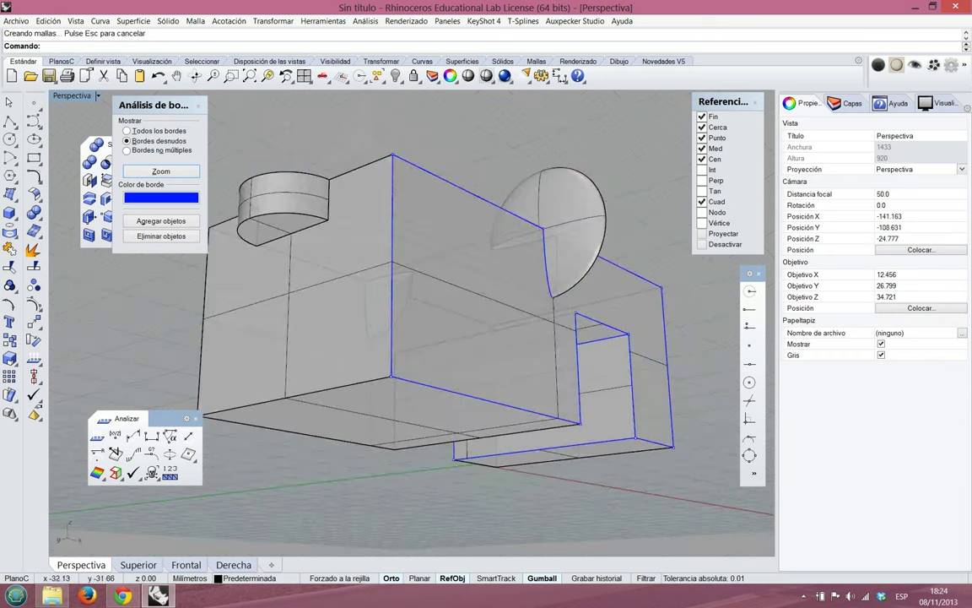
{"action": "key", "text": "Up"}
{"action": "key", "text": "Up"}
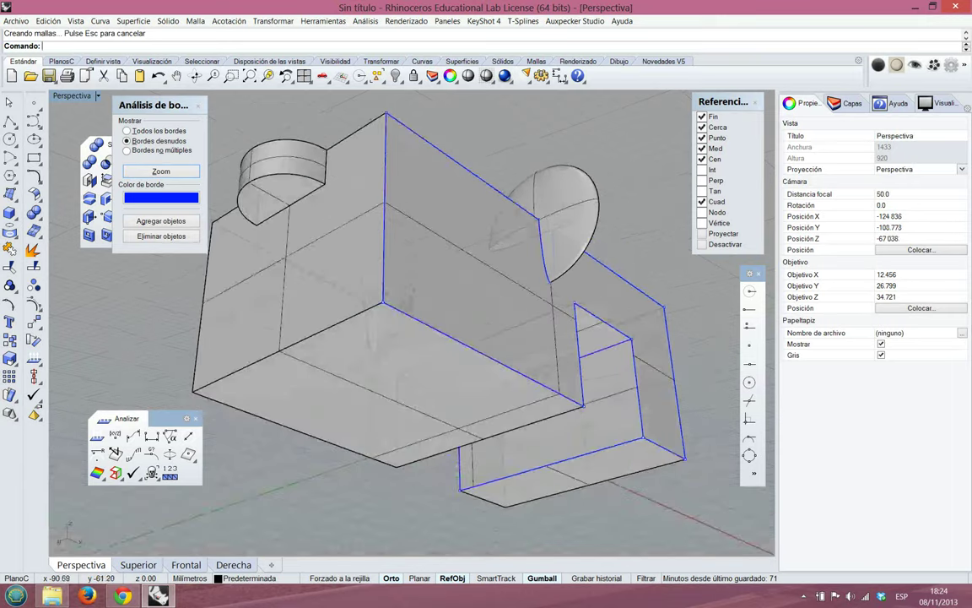
Set the display colour of the long notched side face to Rojo
{"action": "mouse_move", "coordinate": [393, 230]}
{"action": "right_mouse_down"}
{"action": "mouse_move", "coordinate": [389, 365]}
{"action": "mouse_move", "coordinate": [381, 229]}
{"action": "right_mouse_up"}
{"action": "left_click", "coordinate": [412, 231]}
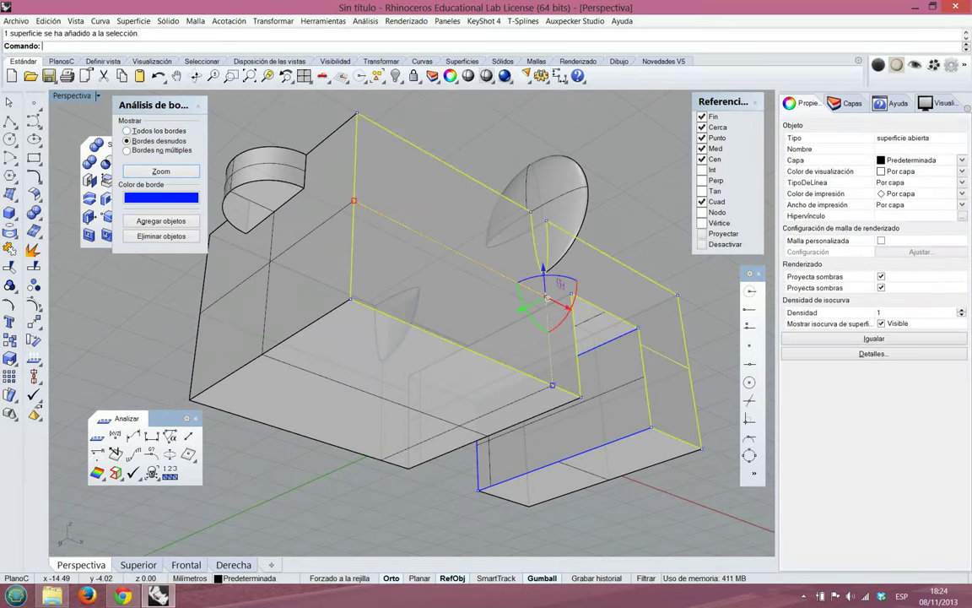
{"action": "left_click", "coordinate": [963, 185]}
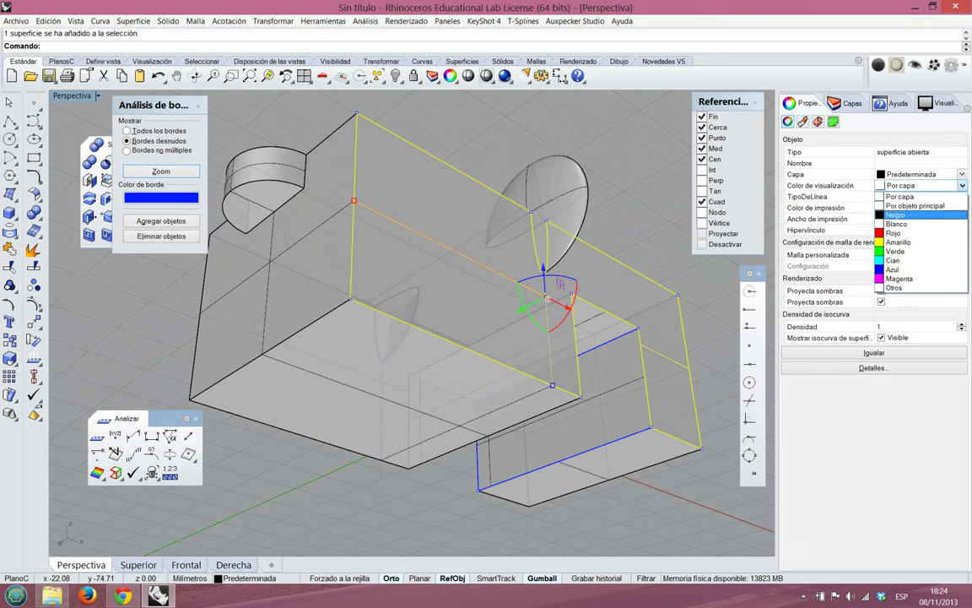
{"action": "left_click", "coordinate": [916, 232]}
{"action": "left_click", "coordinate": [679, 203]}
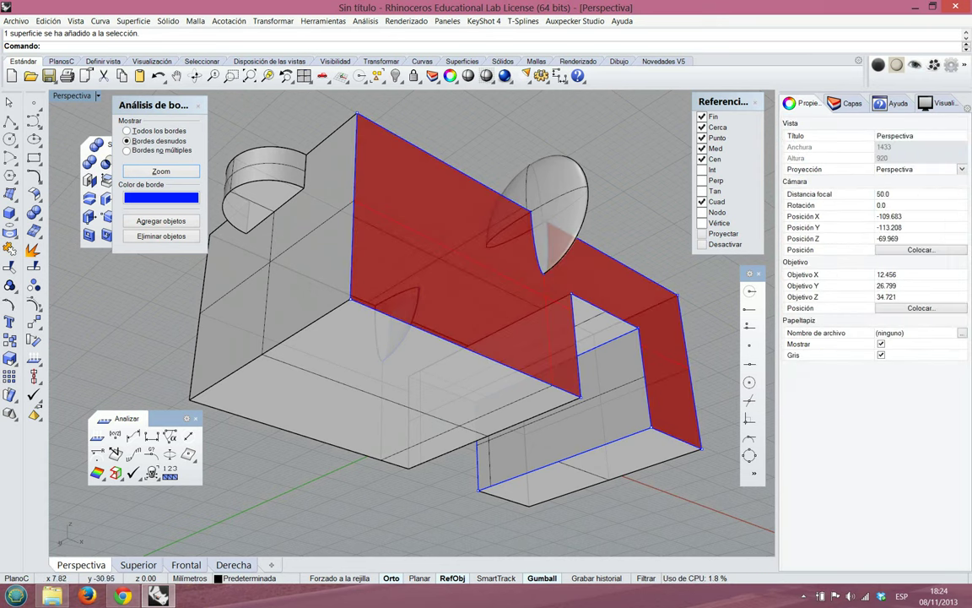
Set the display colour of the slot's inner side face to Verde
{"action": "left_click", "coordinate": [620, 372]}
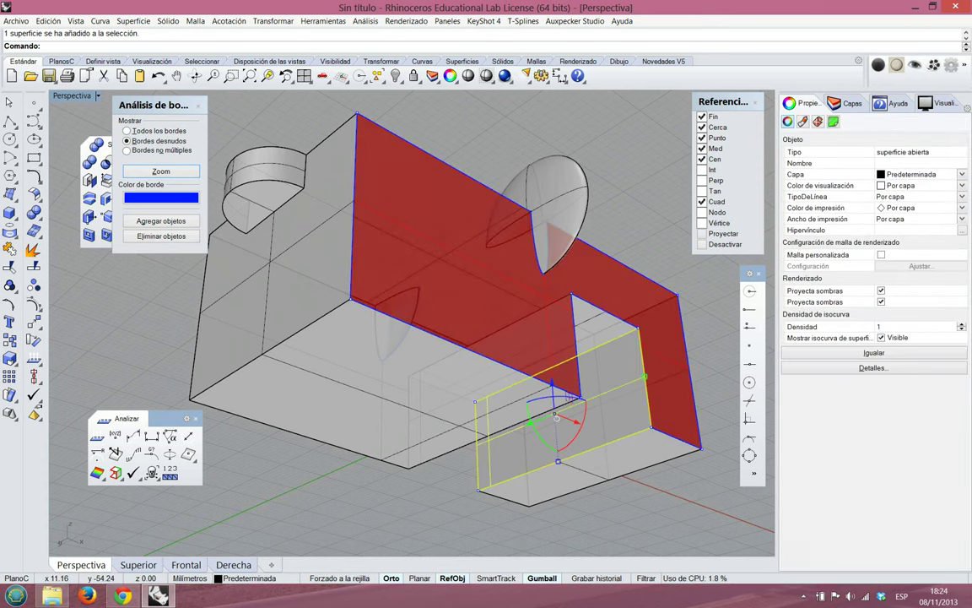
{"action": "left_click", "coordinate": [920, 185]}
{"action": "left_click", "coordinate": [912, 251]}
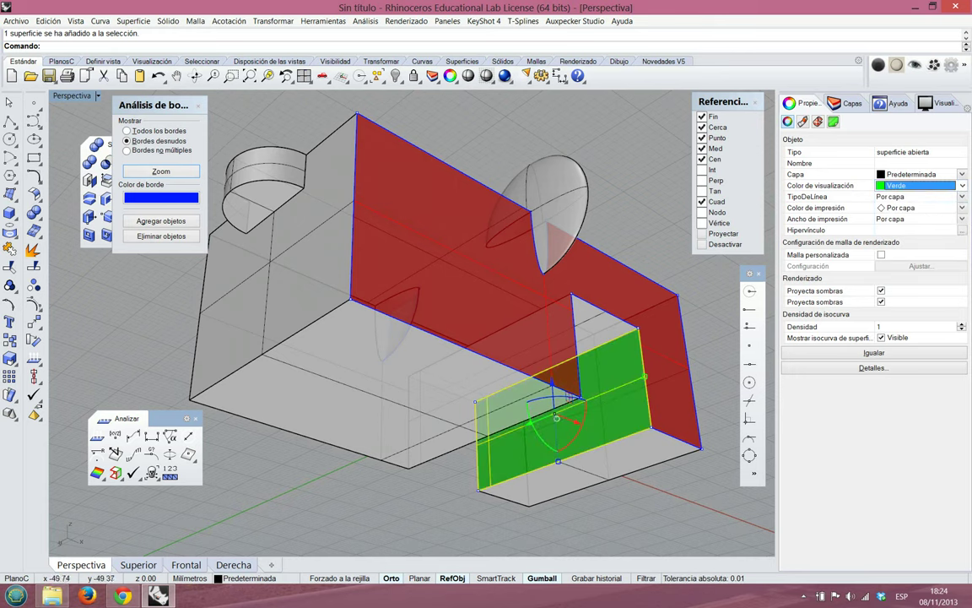
{"action": "left_click", "coordinate": [448, 176]}
{"action": "left_click", "coordinate": [485, 177]}
Set the display colour of the small curved notch face to Magenta
{"action": "right_click_drag", "start_coordinate": [270, 169], "coordinate": [477, 284]}
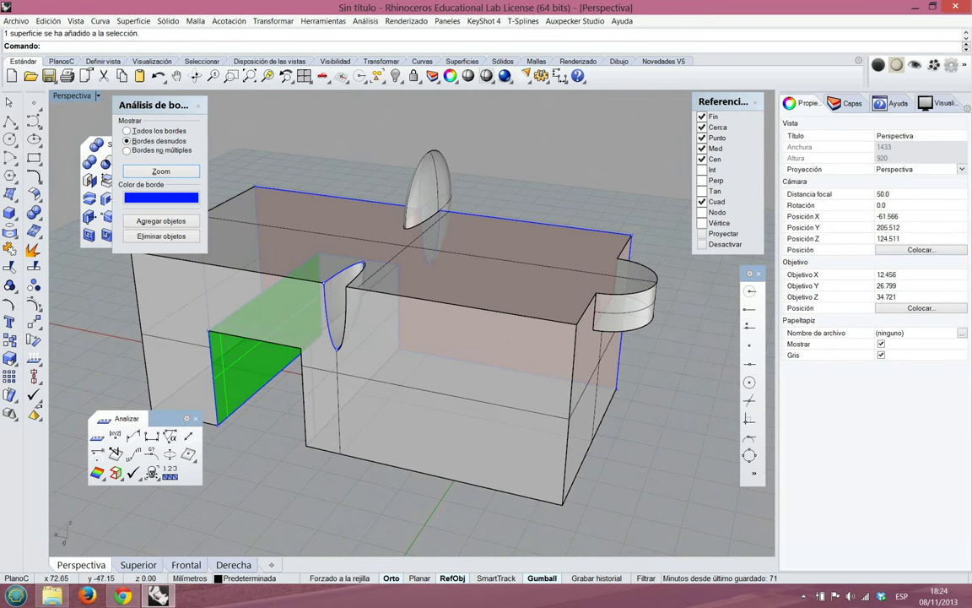
{"action": "left_click", "coordinate": [338, 298]}
{"action": "left_click", "coordinate": [361, 309]}
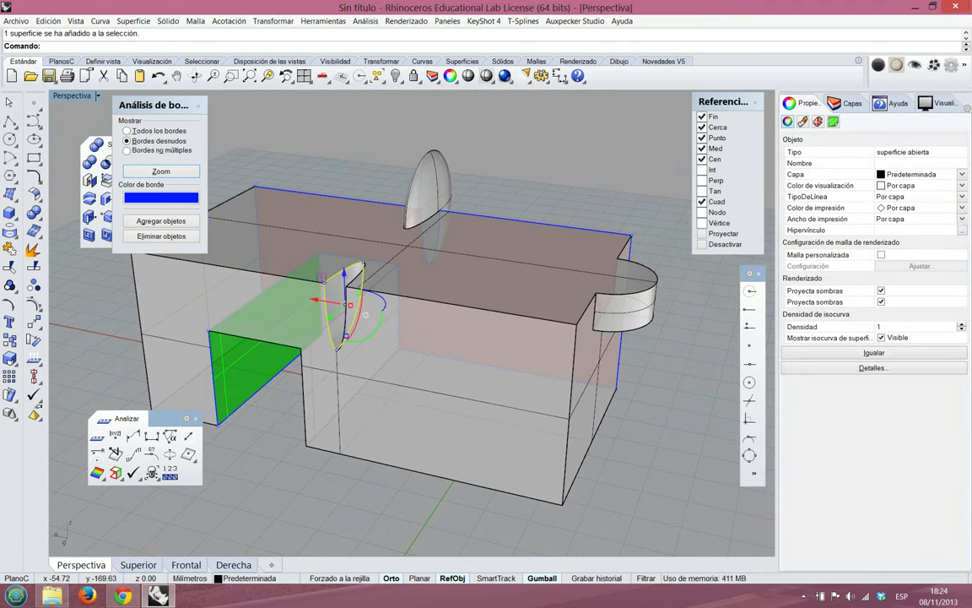
{"action": "left_click", "coordinate": [918, 185]}
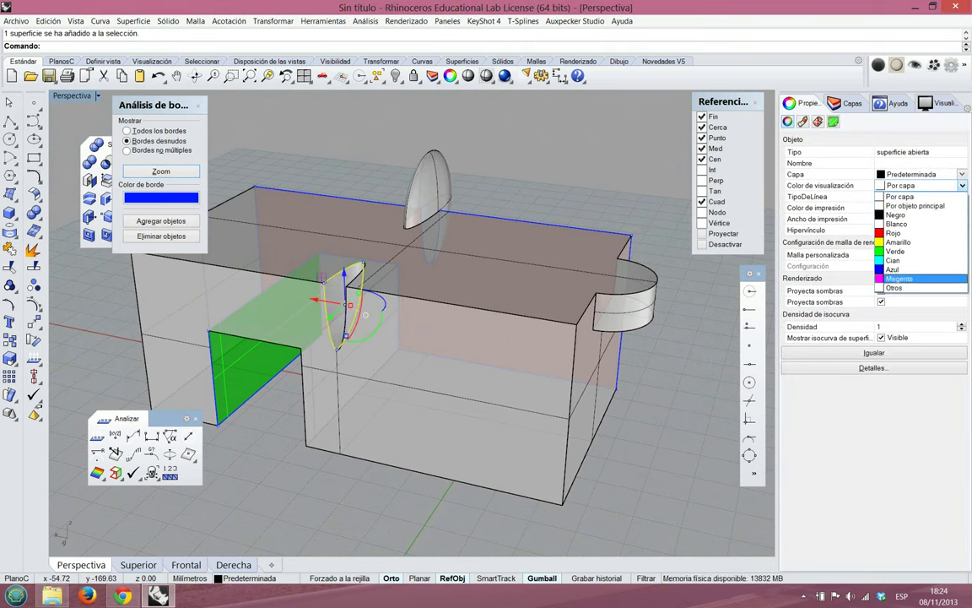
{"action": "left_click", "coordinate": [827, 252]}
{"action": "left_click", "coordinate": [582, 207]}
Join the block and the red notched side face with Unir, picking the block first
{"action": "right_click_drag", "start_coordinate": [567, 257], "coordinate": [74, 279]}
{"action": "scroll", "coordinate": [507, 342], "scroll_direction": "down", "scroll_amount": 6}
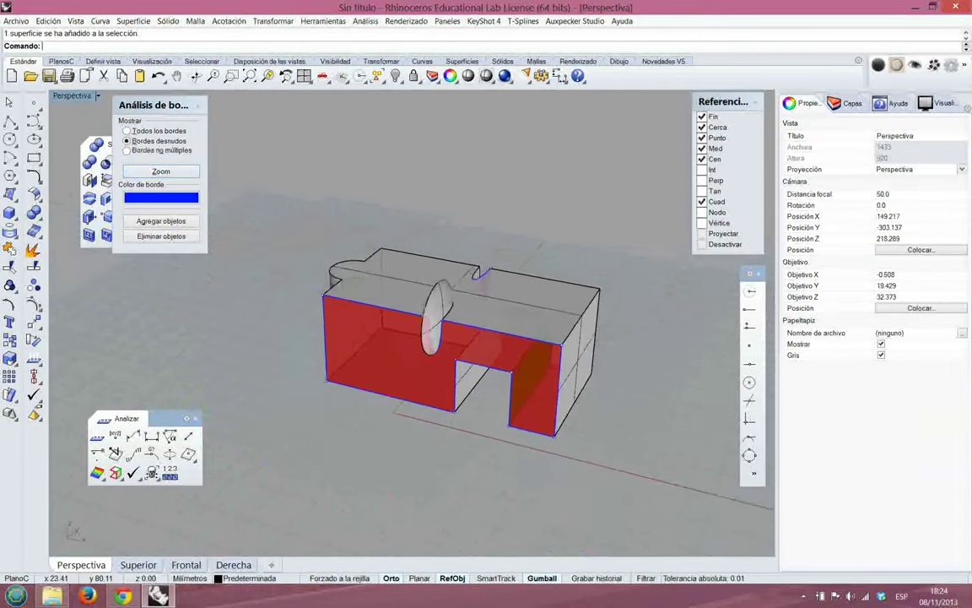
{"action": "scroll", "coordinate": [512, 341], "scroll_direction": "up", "scroll_amount": 4}
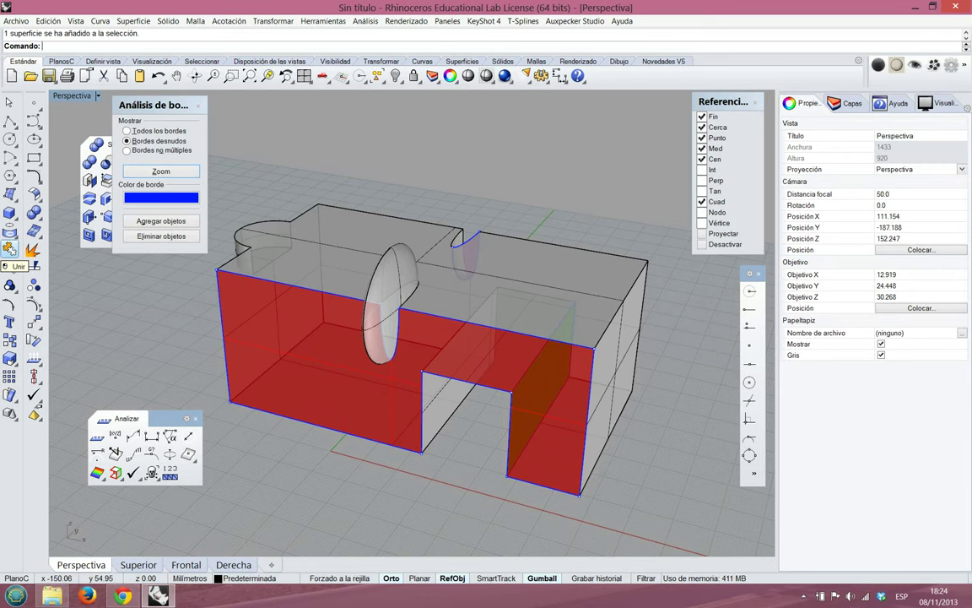
{"action": "left_click", "coordinate": [10, 249]}
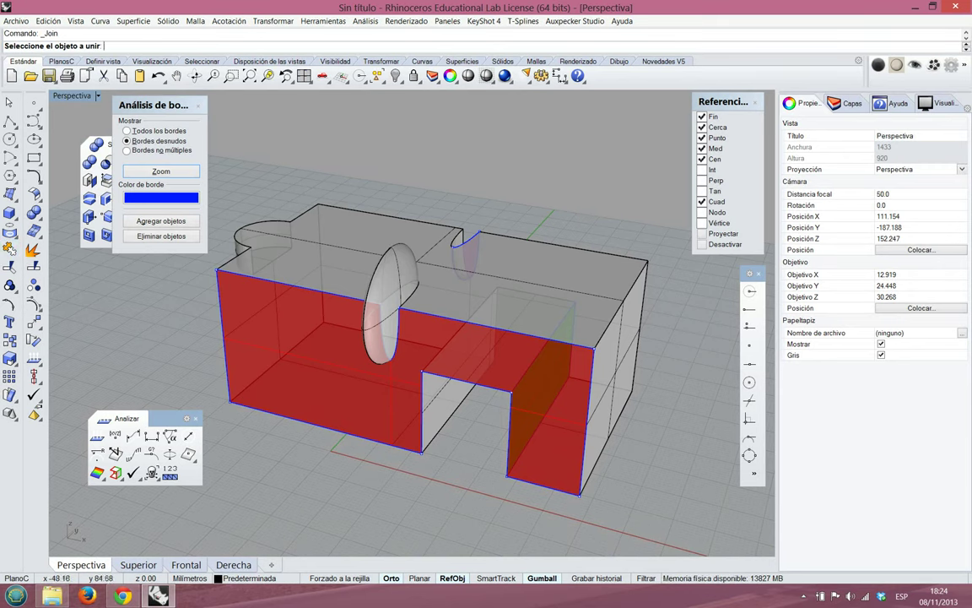
{"action": "right_click_drag", "start_coordinate": [365, 263], "coordinate": [359, 216]}
{"action": "left_click", "coordinate": [358, 212]}
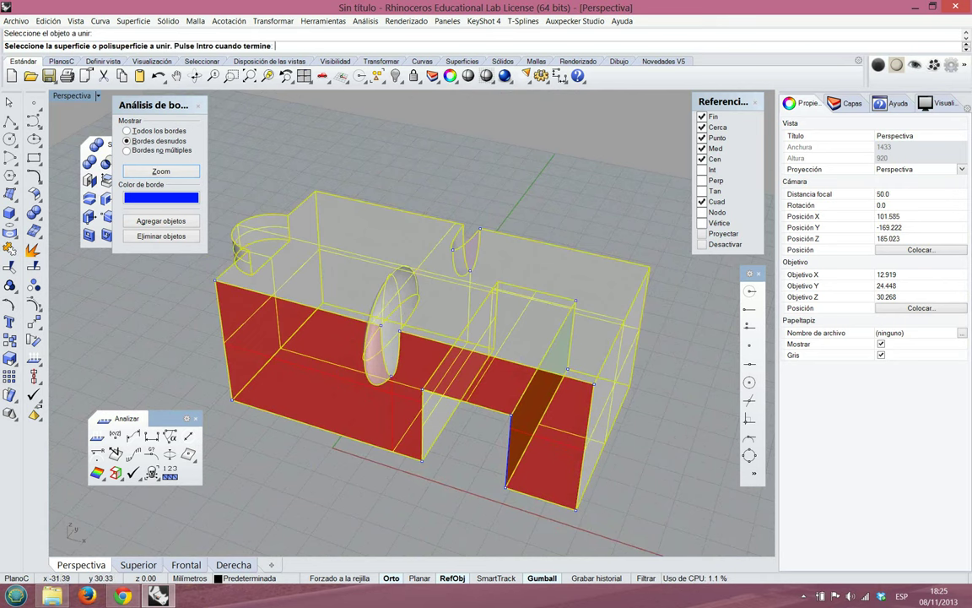
{"action": "left_click", "coordinate": [289, 358]}
{"action": "key", "text": "Return"}
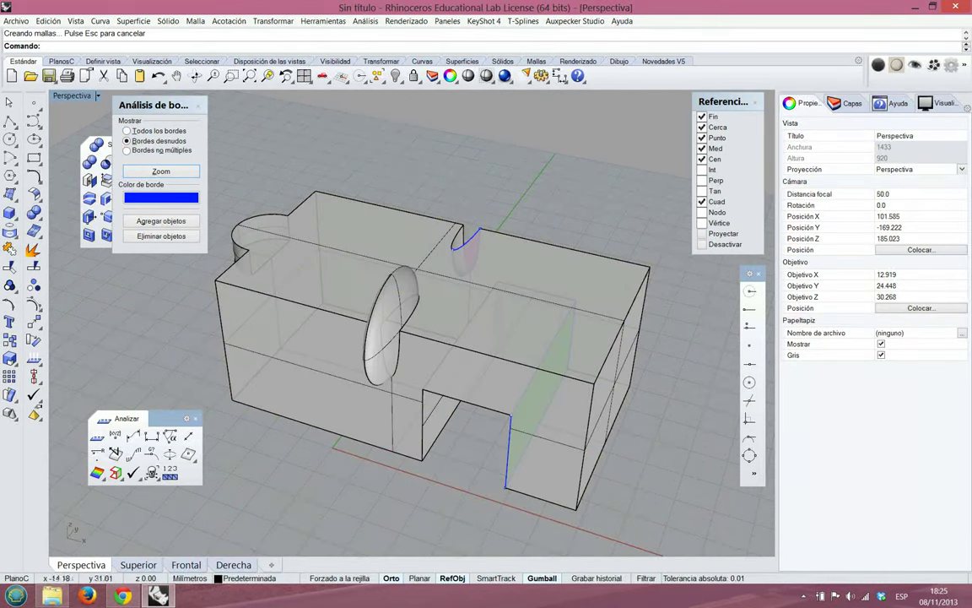
Join the magenta curved notch face with the block using Unir, picking the magenta face first
{"action": "right_click_drag", "start_coordinate": [353, 346], "coordinate": [718, 319]}
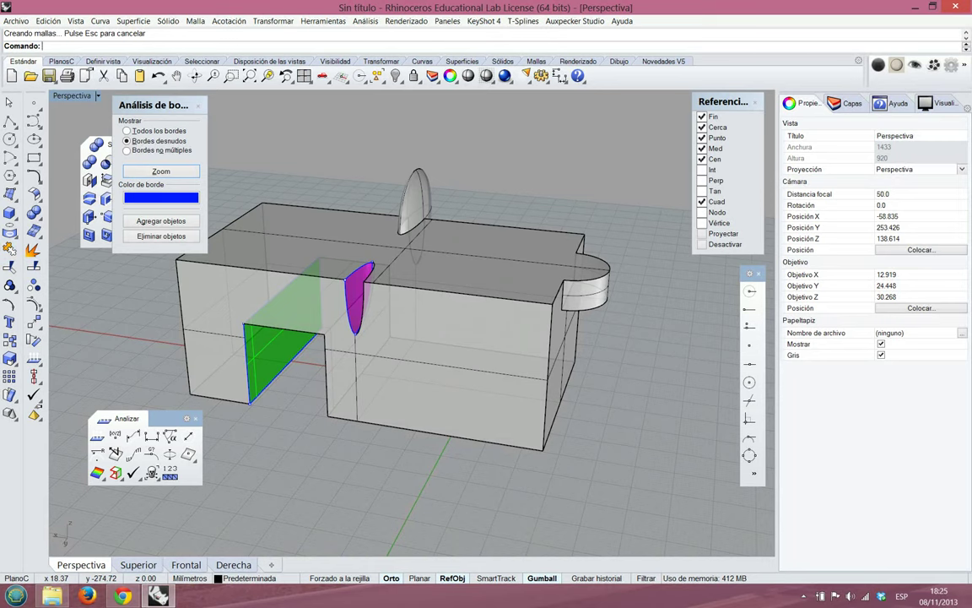
{"action": "left_click", "coordinate": [10, 249]}
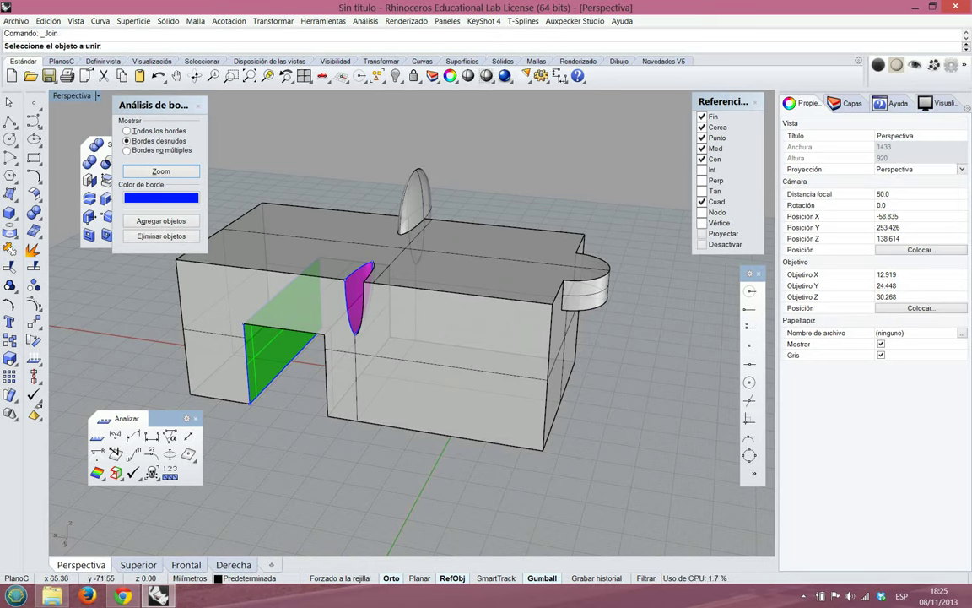
{"action": "left_click", "coordinate": [359, 291]}
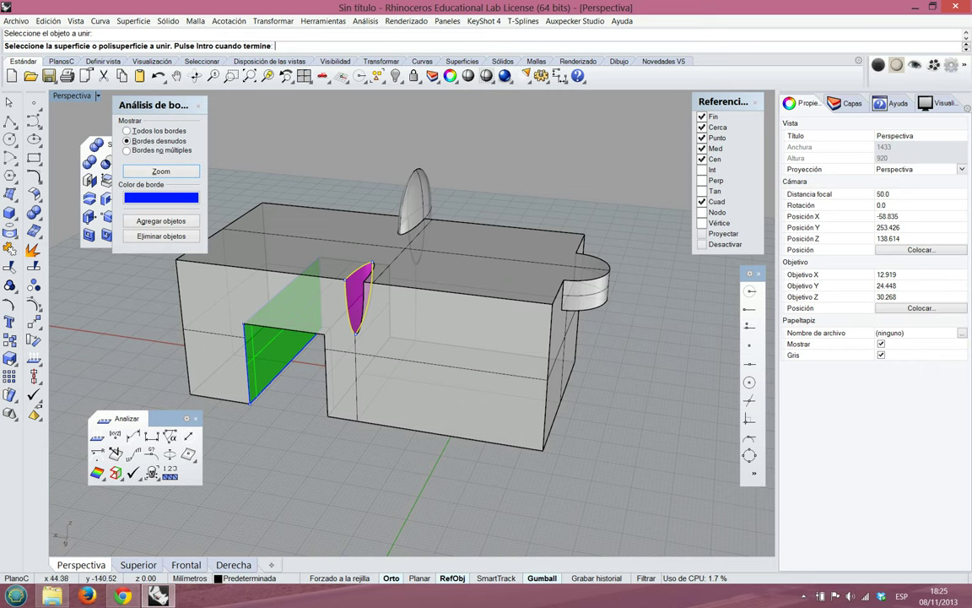
{"action": "left_click", "coordinate": [472, 239]}
{"action": "key", "text": "Return"}
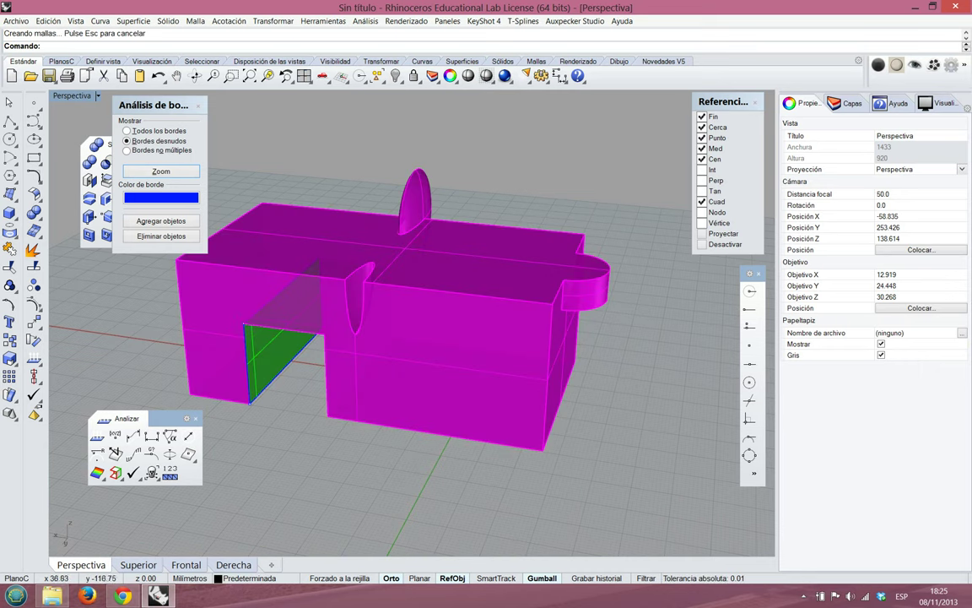
Join the green slot side face with the block using Unir, picking the green face first
{"action": "right_click_drag", "start_coordinate": [352, 404], "coordinate": [355, 251]}
{"action": "key", "text": "Return"}
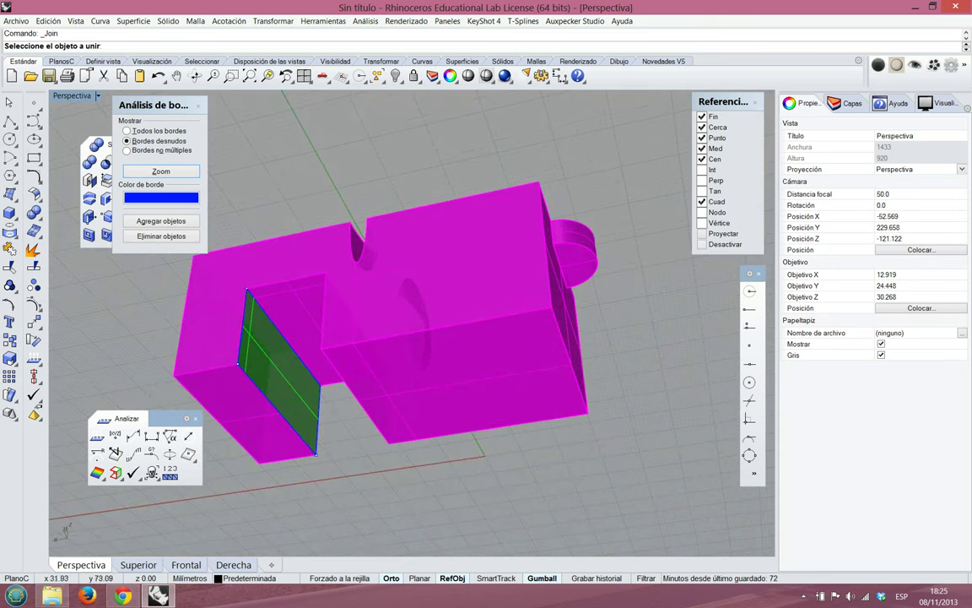
{"action": "left_click", "coordinate": [269, 354]}
{"action": "left_click", "coordinate": [423, 324]}
{"action": "key", "text": "Return"}
Examine the rejoined block from several angles for remaining naked edges
{"action": "right_click_drag", "start_coordinate": [423, 324], "coordinate": [393, 507]}
{"action": "scroll", "coordinate": [336, 297], "scroll_direction": "up", "scroll_amount": 4}
{"action": "scroll", "coordinate": [336, 297], "scroll_direction": "down", "scroll_amount": 4}
{"action": "key", "text": "Page_Down"}
{"action": "scroll", "coordinate": [448, 312], "scroll_direction": "up", "scroll_amount": 4}
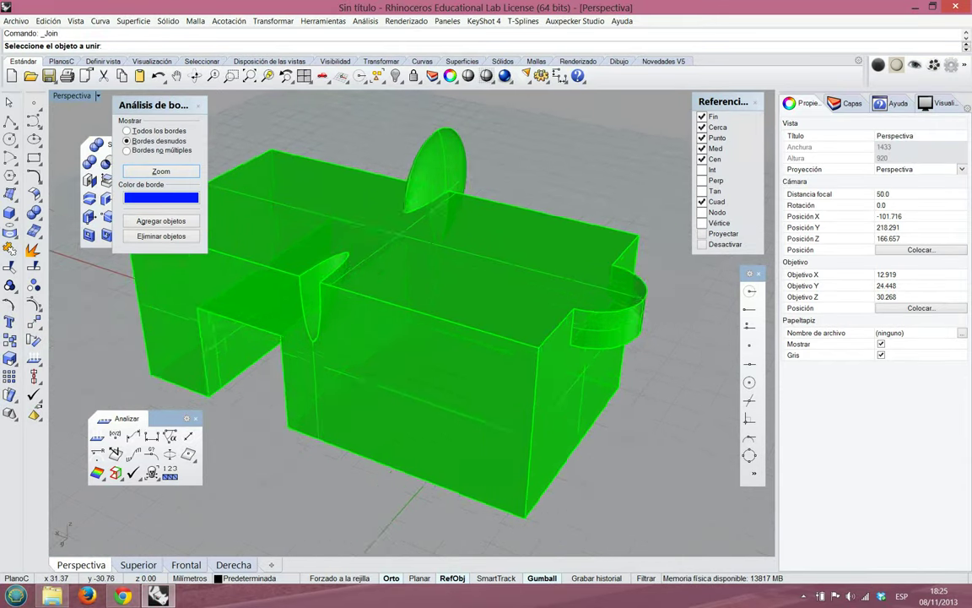
{"action": "mouse_move", "coordinate": [448, 313]}
{"action": "right_mouse_down"}
{"action": "mouse_move", "coordinate": [416, 287]}
{"action": "mouse_move", "coordinate": [443, 306]}
{"action": "mouse_move", "coordinate": [440, 317]}
{"action": "right_mouse_up"}
{"action": "scroll", "coordinate": [443, 305], "scroll_direction": "down", "scroll_amount": 4}
{"action": "key", "text": "Page_Up"}
{"action": "key", "text": "Page_Up"}
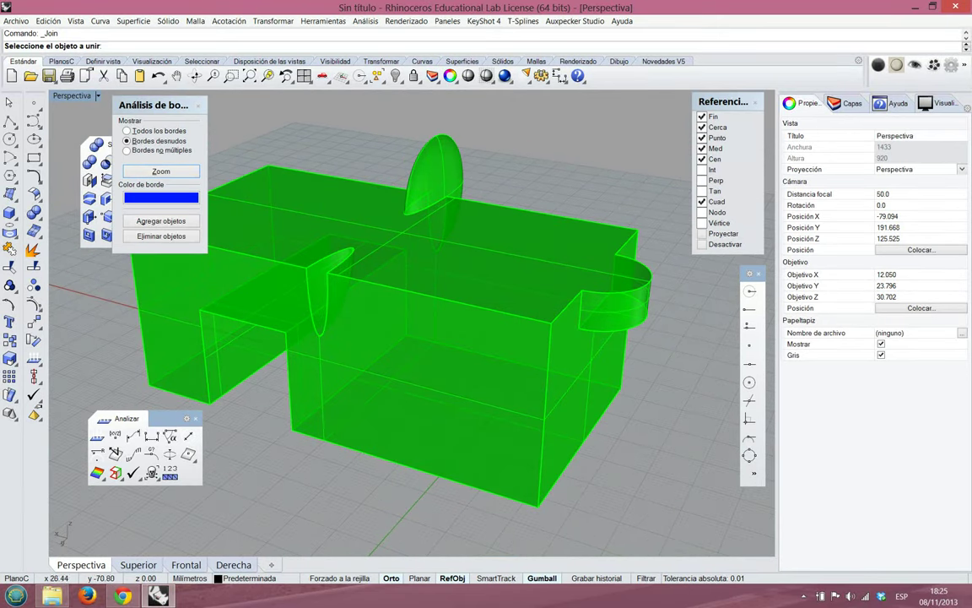
{"action": "mouse_move", "coordinate": [502, 237]}
{"action": "right_mouse_down"}
{"action": "mouse_move", "coordinate": [675, 207]}
{"action": "mouse_move", "coordinate": [496, 241]}
{"action": "right_mouse_up"}
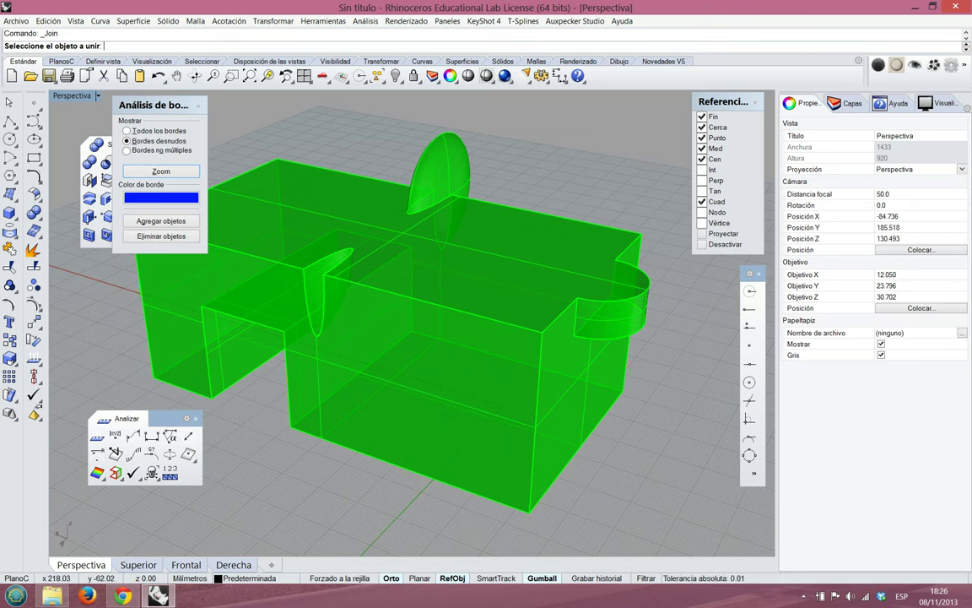
Close the edge-analysis window and the floating Analizar and Sólidos toolbars
{"action": "left_click_drag", "start_coordinate": [152, 105], "coordinate": [295, 105]}
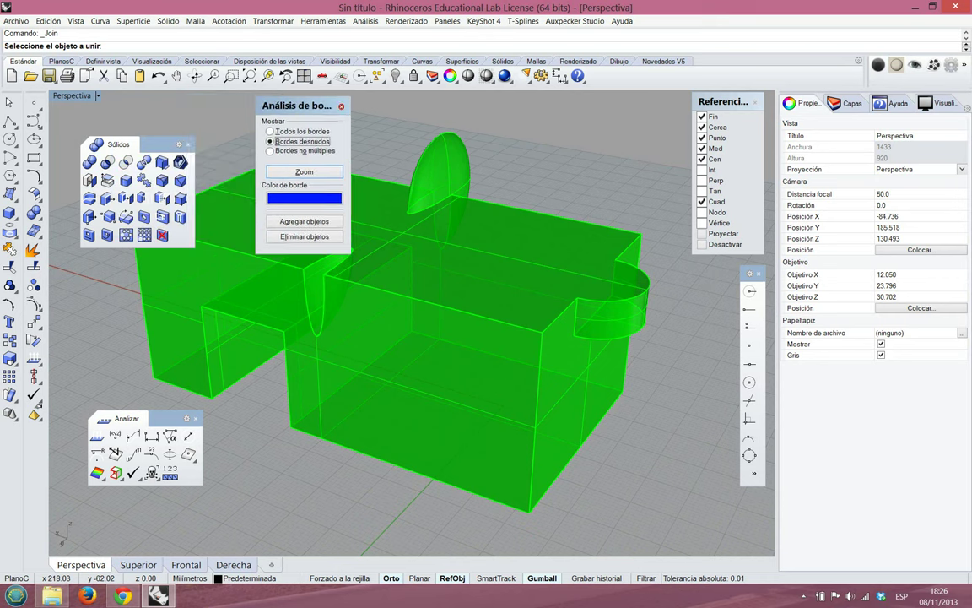
{"action": "left_click", "coordinate": [341, 107]}
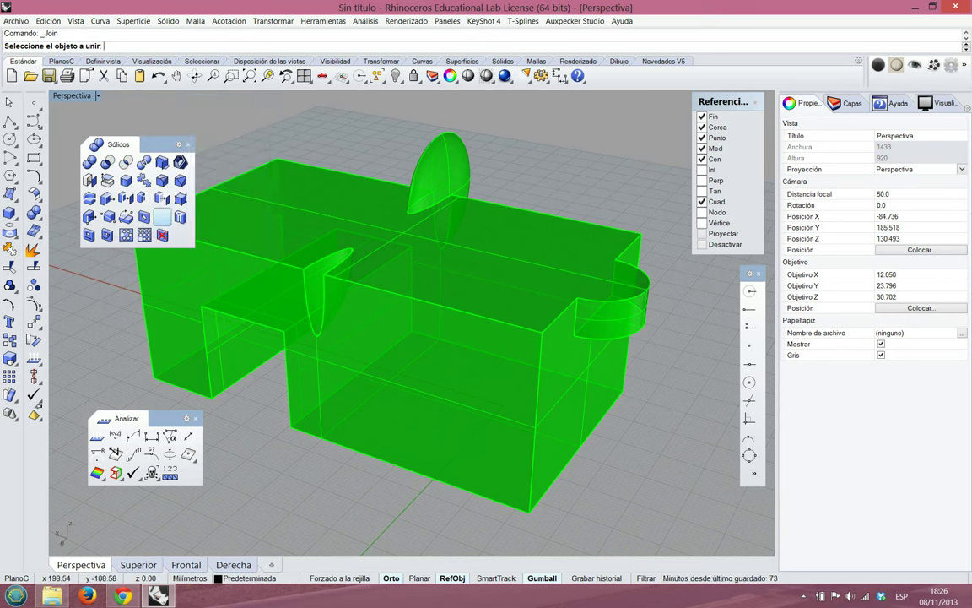
{"action": "left_click", "coordinate": [195, 419]}
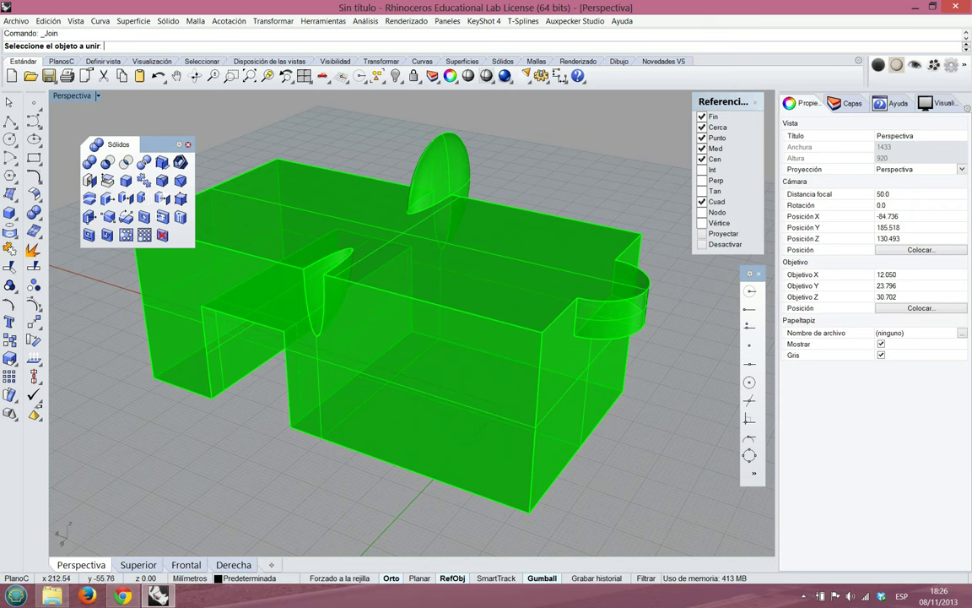
{"action": "left_click", "coordinate": [187, 145]}
Create a vertical solid cylinder of about 9 mm radius centred on the block's upper corner beside the rounded tab, extending down past the base
{"action": "left_click", "coordinate": [12, 215]}
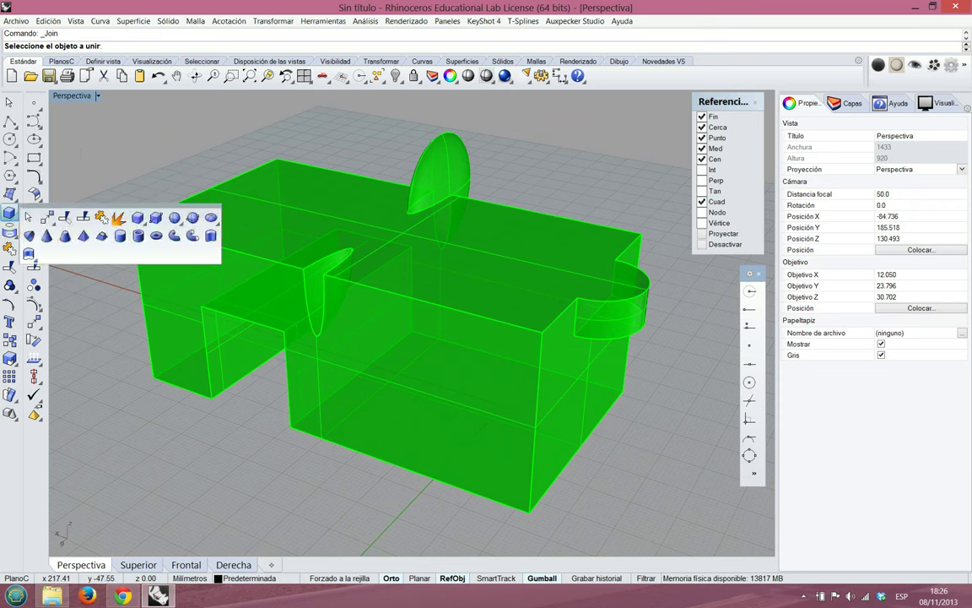
{"action": "left_click", "coordinate": [121, 236]}
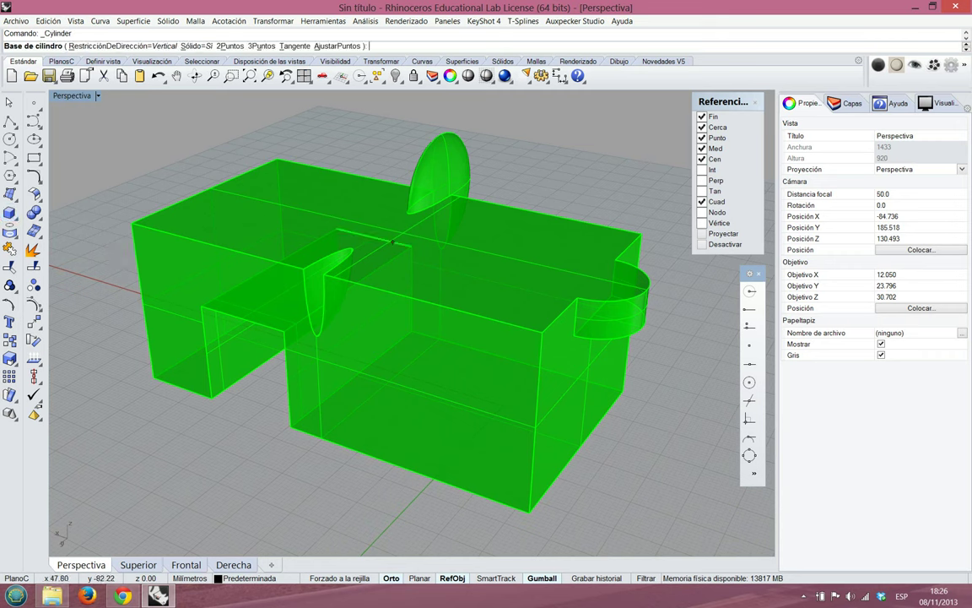
{"action": "left_click", "coordinate": [642, 234]}
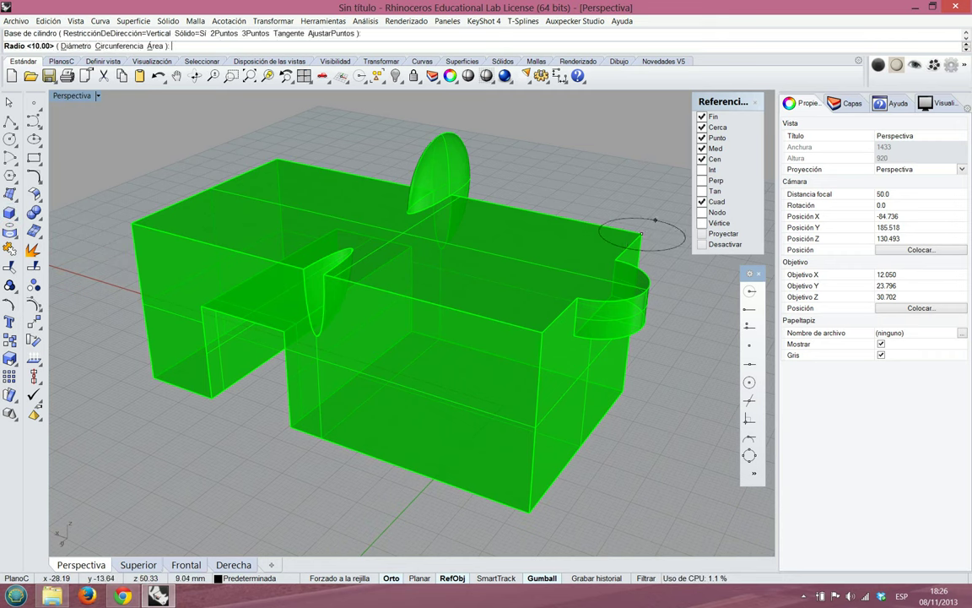
{"action": "left_click", "coordinate": [655, 219]}
{"action": "left_click", "coordinate": [611, 490]}
{"action": "right_click_drag", "start_coordinate": [669, 357], "coordinate": [574, 396]}
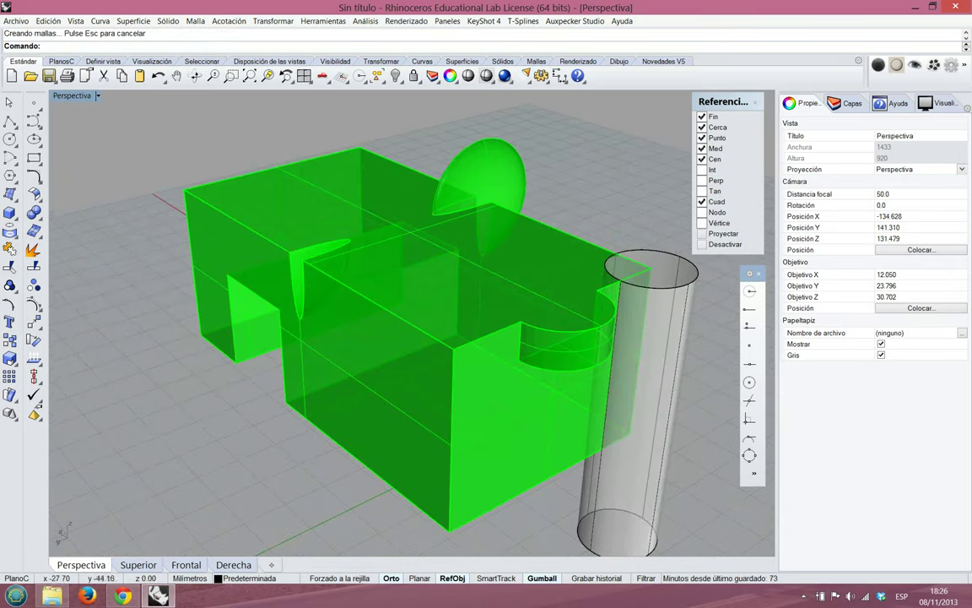
Move the grey cylinder horizontally from outside the green block into the solid part beside the notch
{"action": "left_click", "coordinate": [662, 382]}
{"action": "left_click_drag", "start_coordinate": [619, 397], "coordinate": [438, 369]}
{"action": "right_click_drag", "start_coordinate": [330, 437], "coordinate": [494, 429]}
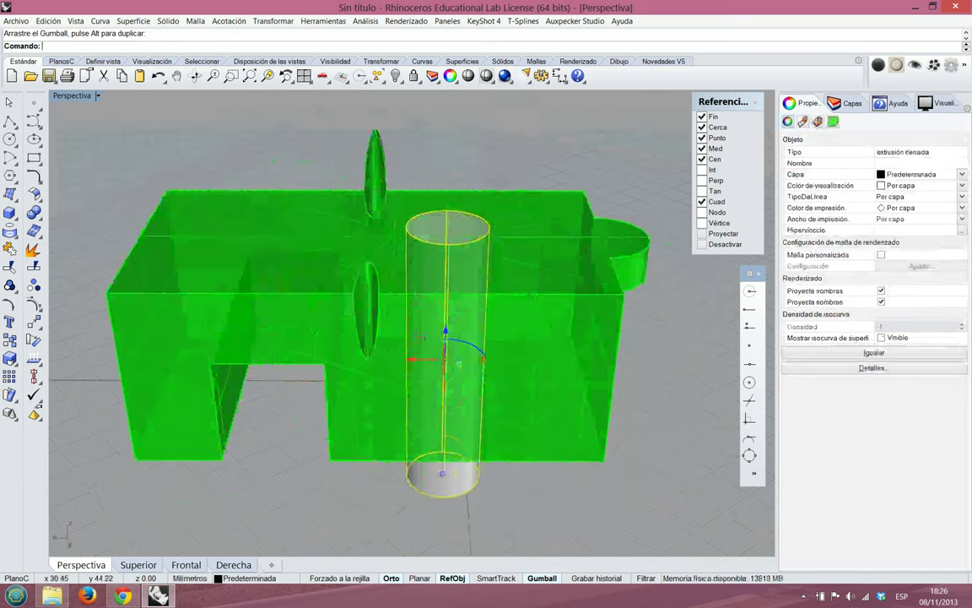
{"action": "right_click_drag", "start_coordinate": [420, 336], "coordinate": [410, 331]}
{"action": "key", "text": "Escape"}
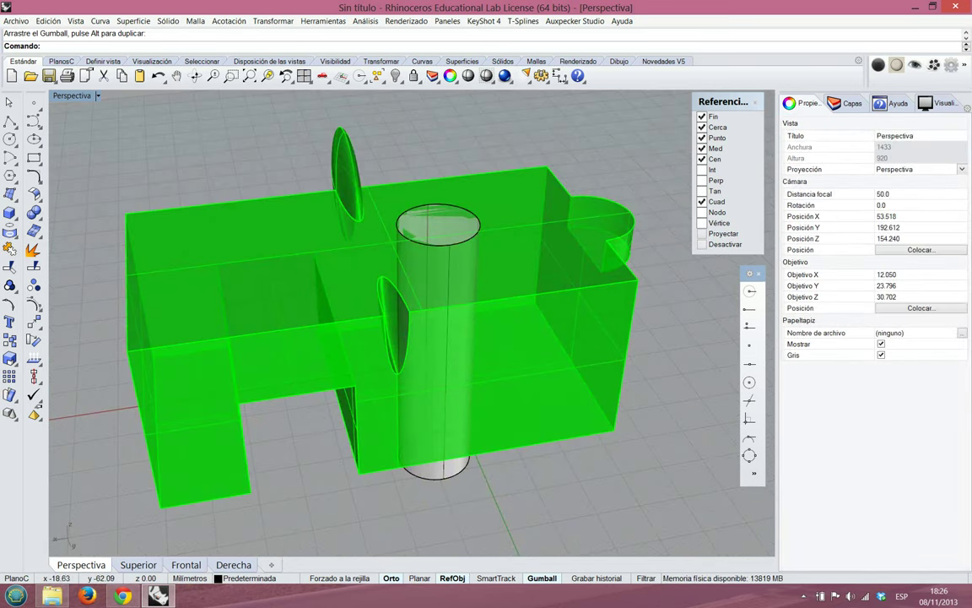
Raise the cylinder vertically so its upper end stands further above the green block's top face
{"action": "right_click_drag", "start_coordinate": [449, 306], "coordinate": [450, 255]}
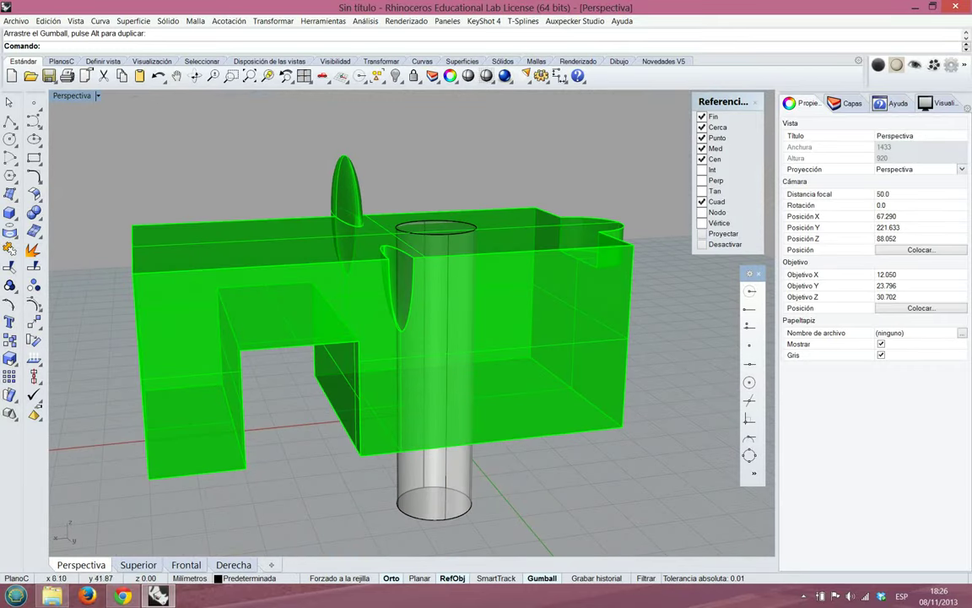
{"action": "left_click", "coordinate": [409, 347]}
{"action": "left_click_drag", "start_coordinate": [435, 337], "coordinate": [436, 314]}
{"action": "key", "text": "Escape"}
{"action": "right_click_drag", "start_coordinate": [448, 321], "coordinate": [422, 341]}
{"action": "right_click_drag", "start_coordinate": [544, 341], "coordinate": [470, 396]}
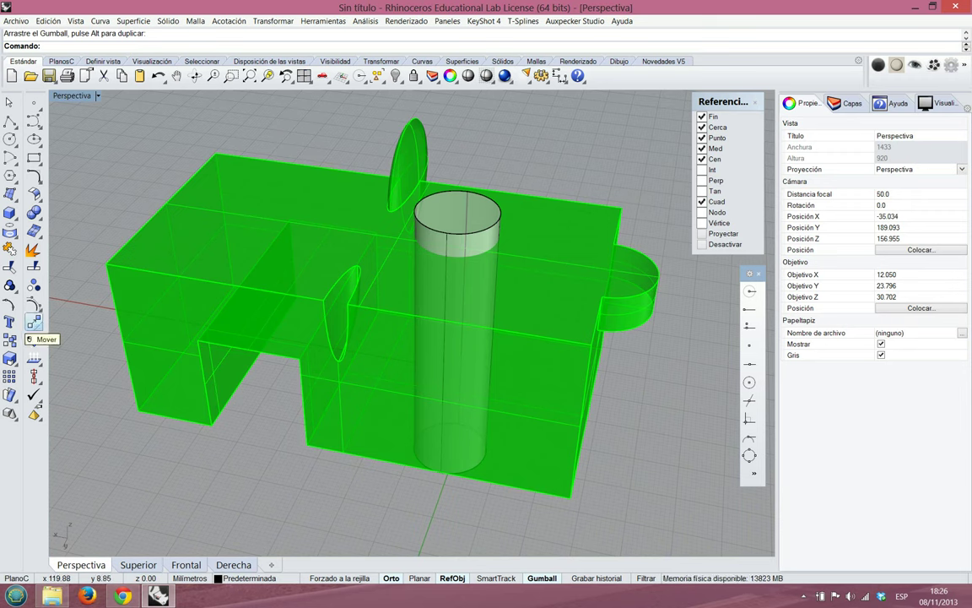
Keep the Transform tools open as a floating palette over the viewport
{"action": "left_click", "coordinate": [34, 322]}
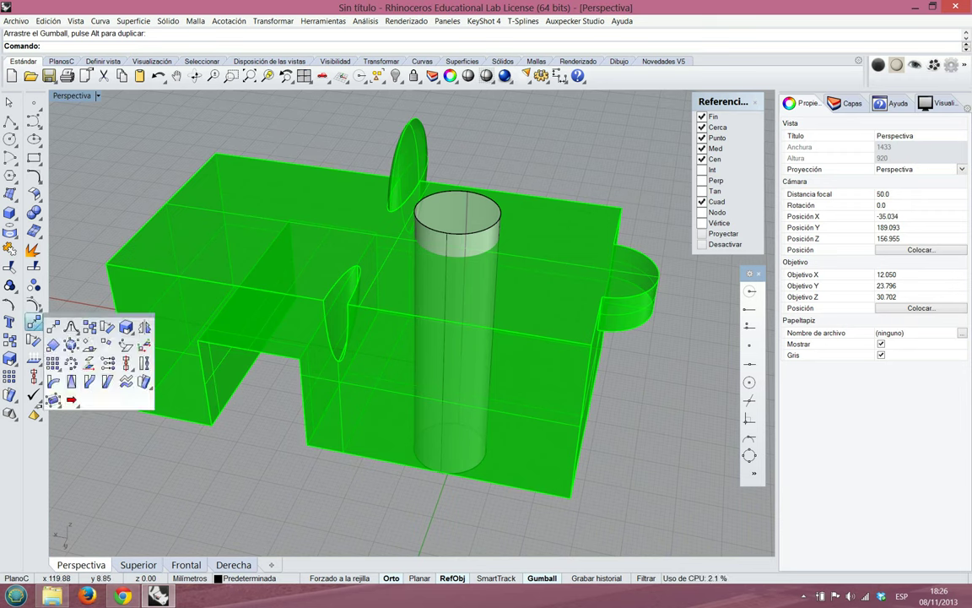
{"action": "left_click_drag", "start_coordinate": [84, 323], "coordinate": [110, 114]}
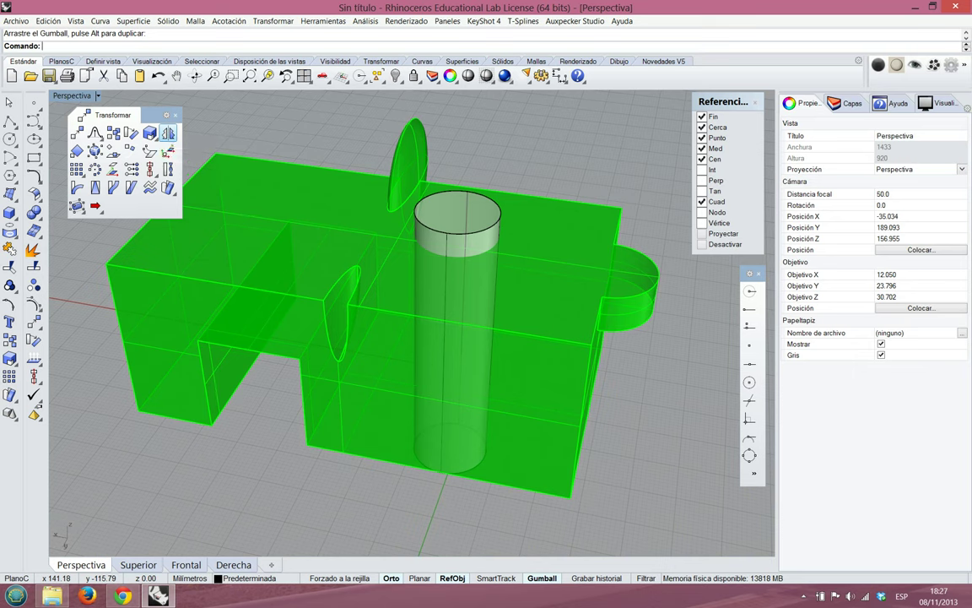
Try mirroring the cylinder with Copiar=No about a plane starting at the top of the rear disc, and undo it
{"action": "left_click", "coordinate": [168, 134]}
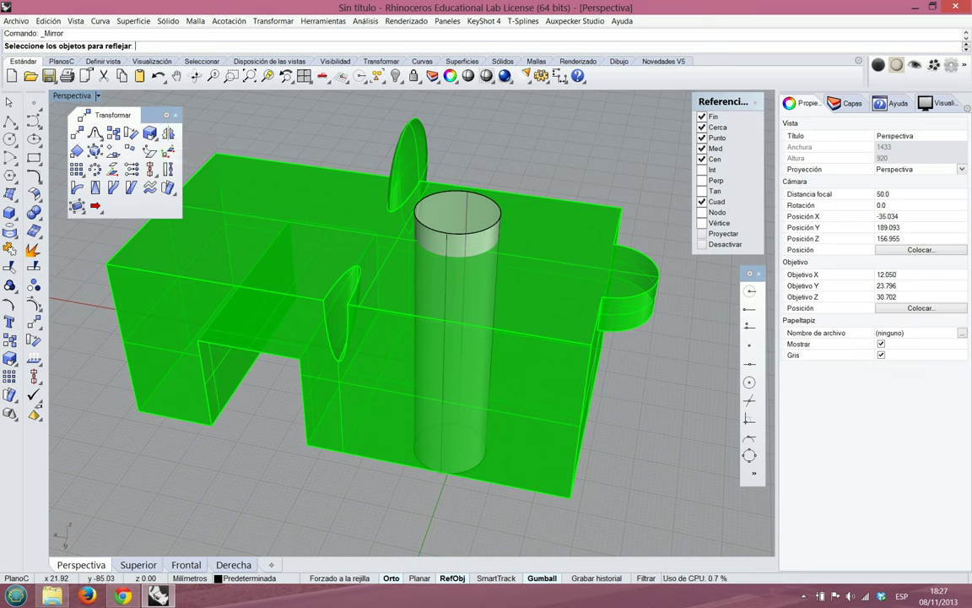
{"action": "left_click", "coordinate": [466, 200]}
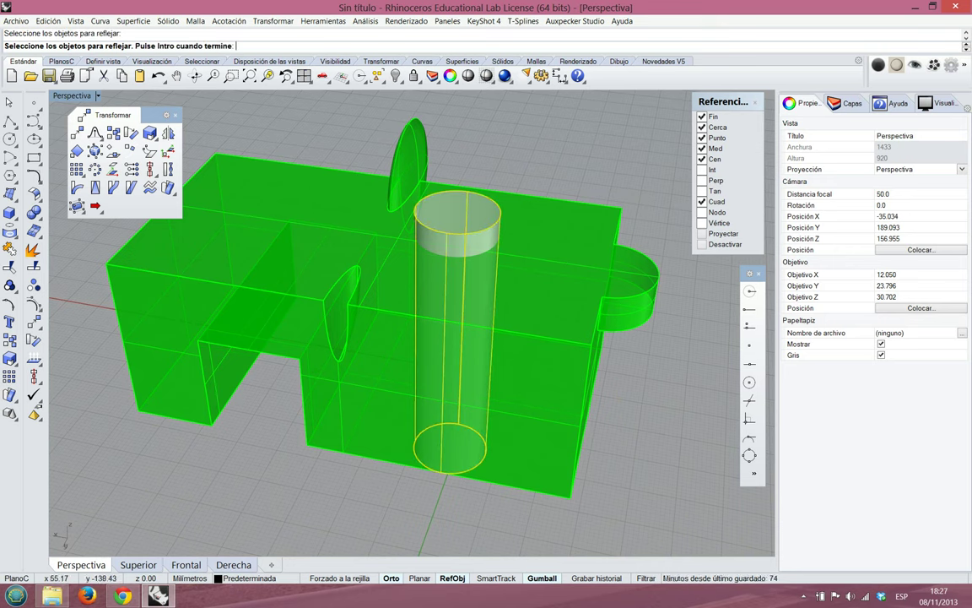
{"action": "key", "text": "Return"}
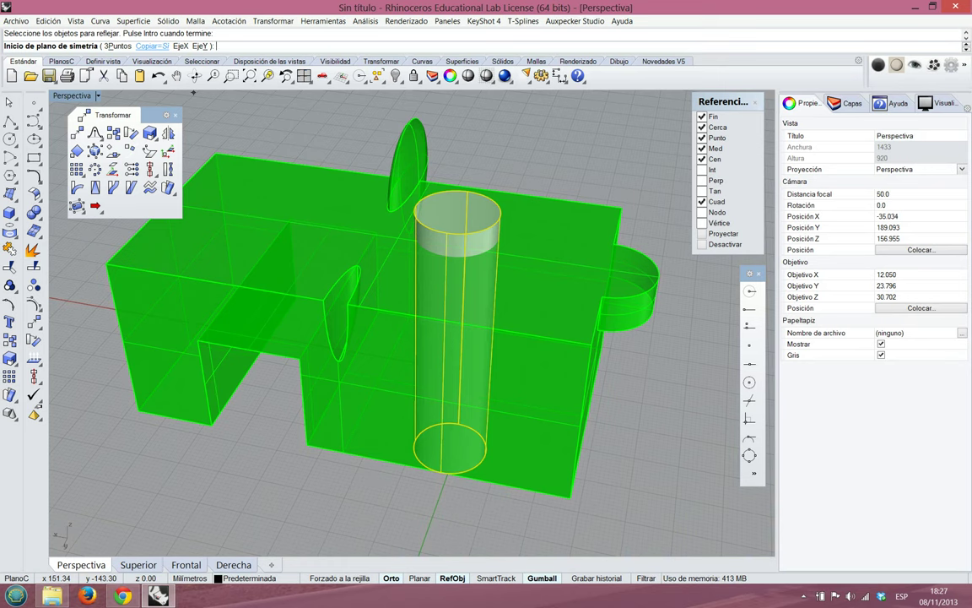
{"action": "left_click", "coordinate": [153, 45]}
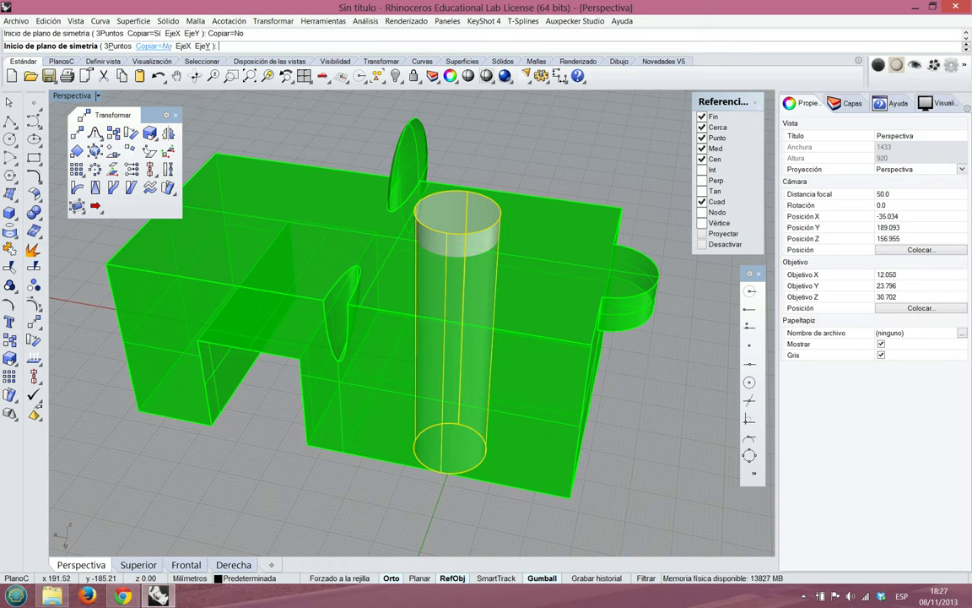
{"action": "left_click", "coordinate": [414, 119]}
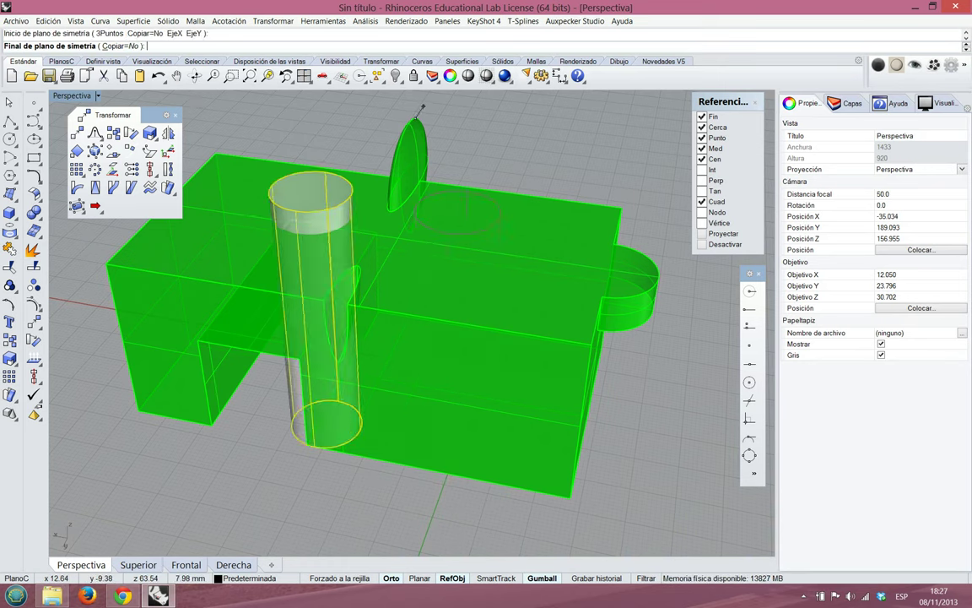
{"action": "left_click", "coordinate": [505, 159]}
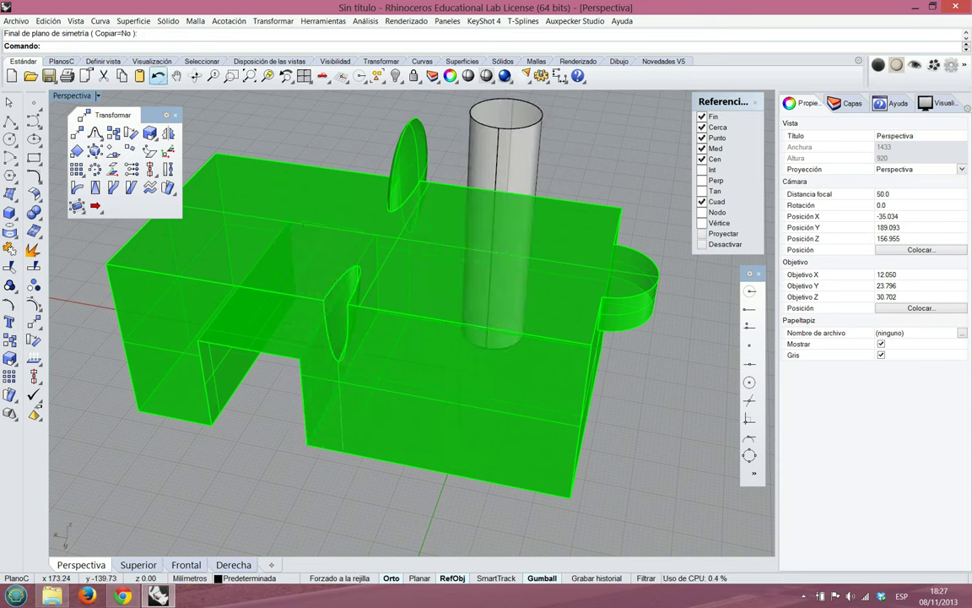
{"action": "left_click", "coordinate": [158, 76]}
Mirror the cylinder with Copiar=No across the block's width through the rear disc's centre, using the Superior view, and undo it
{"action": "right_click", "coordinate": [401, 175]}
{"action": "left_click", "coordinate": [408, 181]}
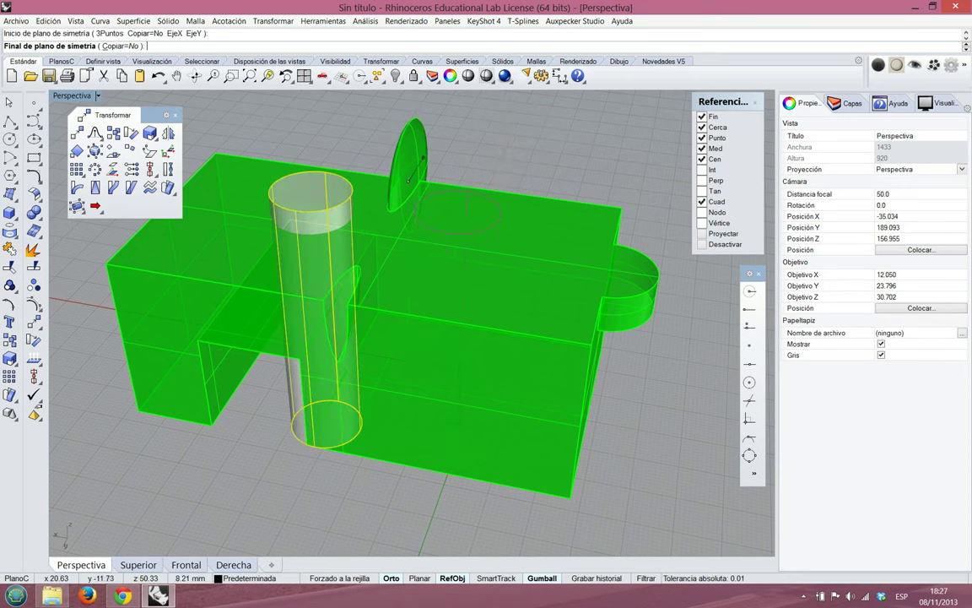
{"action": "scroll", "coordinate": [320, 314], "scroll_direction": "down", "scroll_amount": 6}
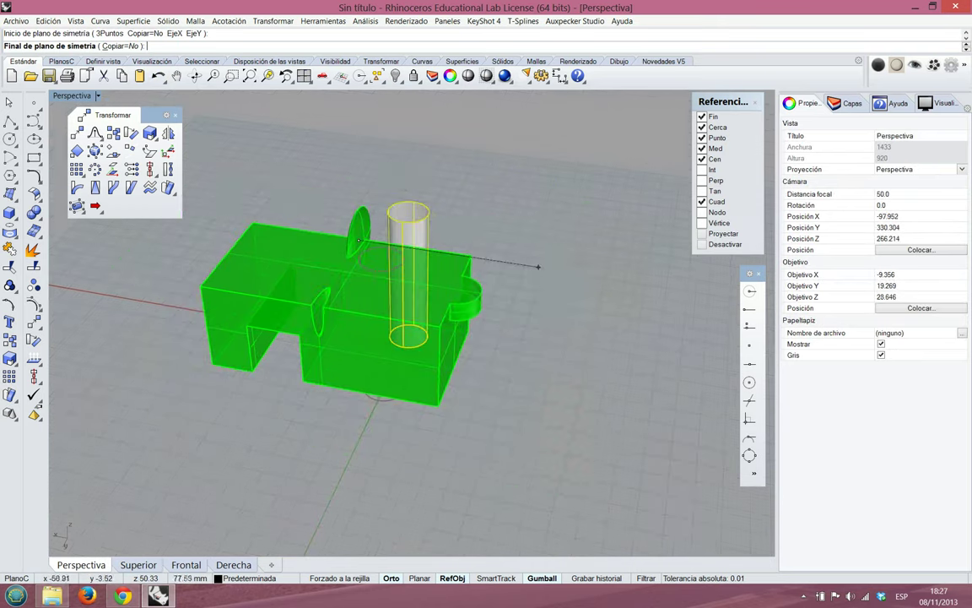
{"action": "right_click_drag", "start_coordinate": [592, 274], "coordinate": [337, 198]}
{"action": "right_click_drag", "start_coordinate": [513, 288], "coordinate": [522, 362]}
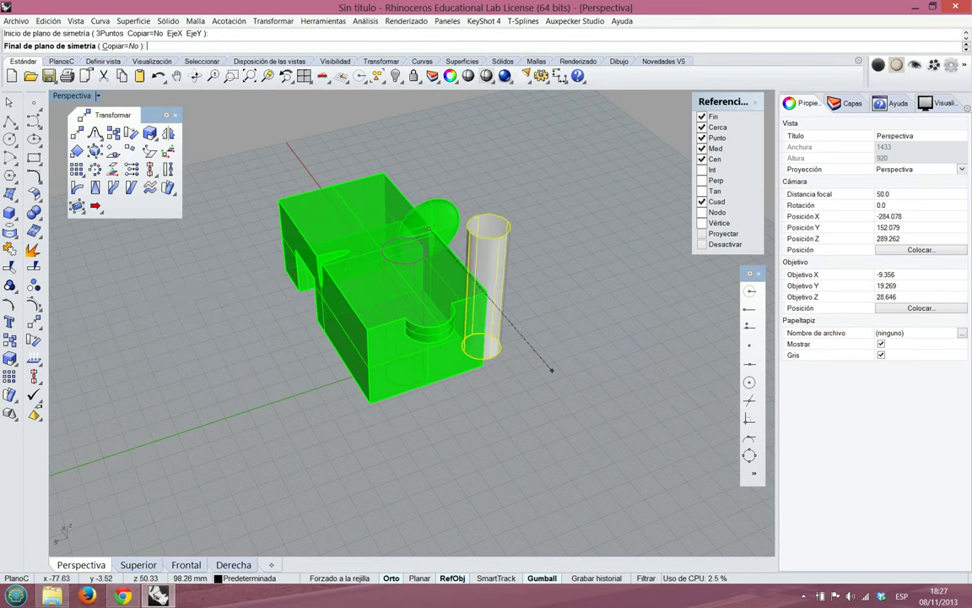
{"action": "right_click_drag", "start_coordinate": [563, 383], "coordinate": [586, 347]}
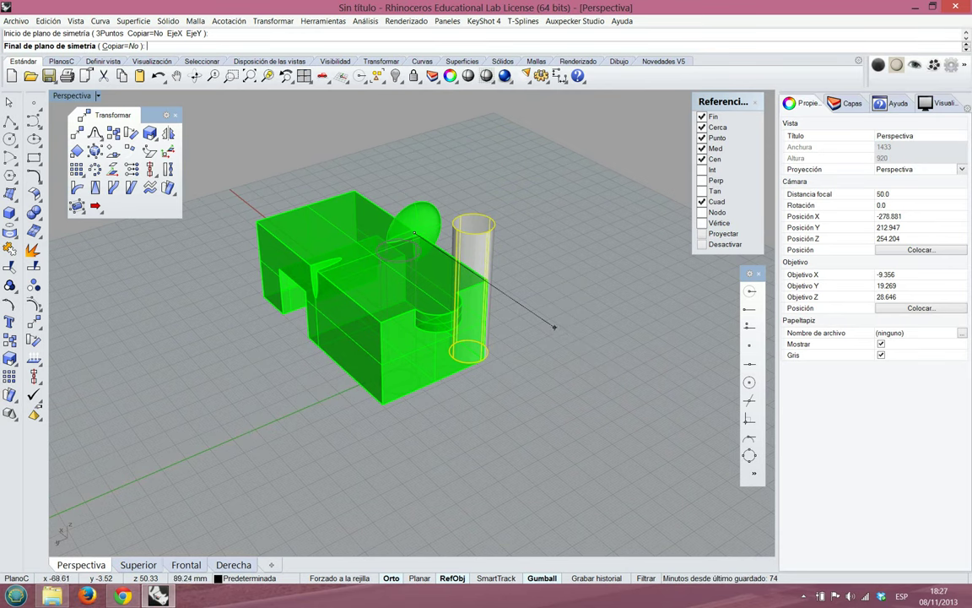
{"action": "left_click", "coordinate": [138, 565]}
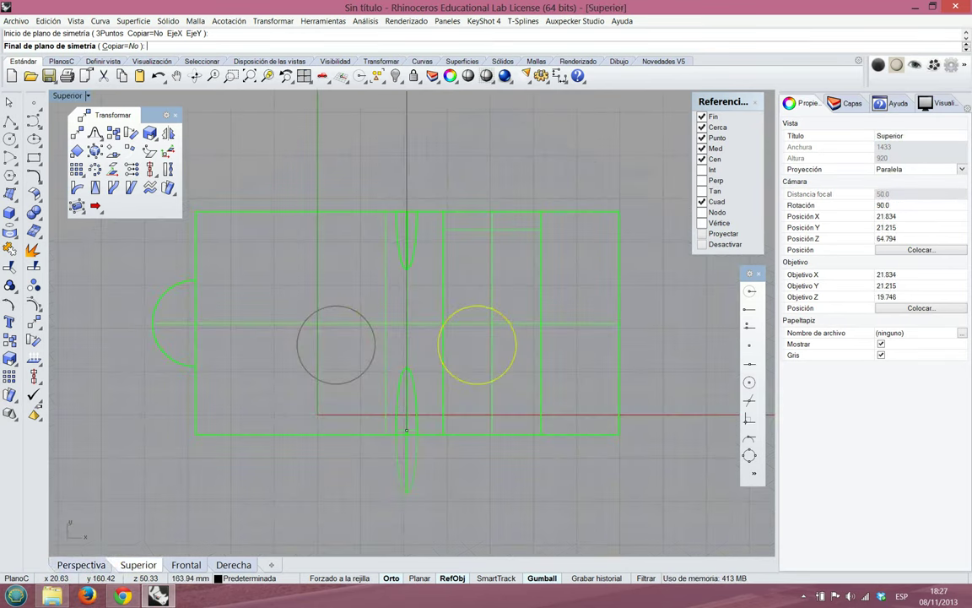
{"action": "right_click_drag", "start_coordinate": [407, 499], "coordinate": [407, 454]}
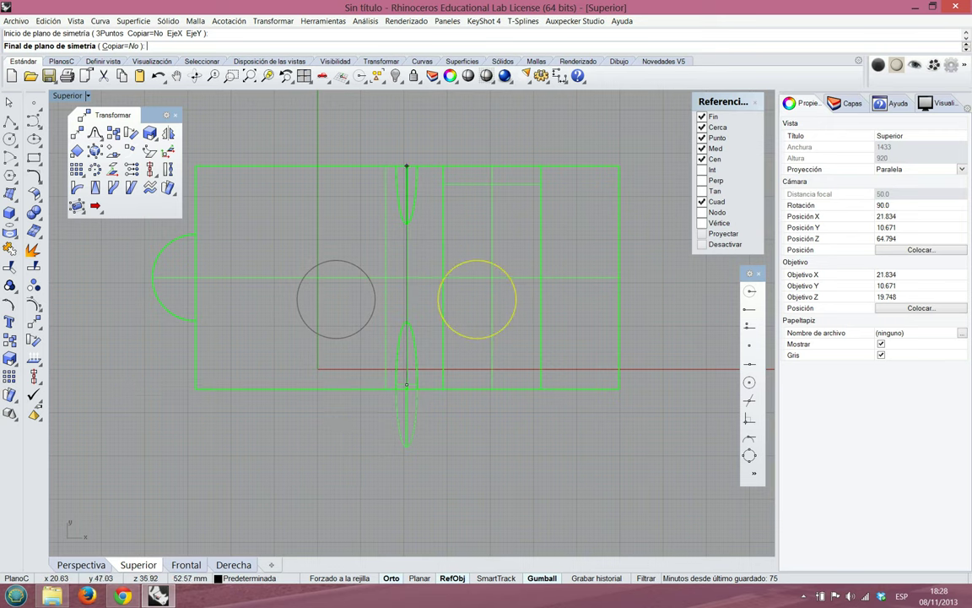
{"action": "left_click", "coordinate": [406, 110]}
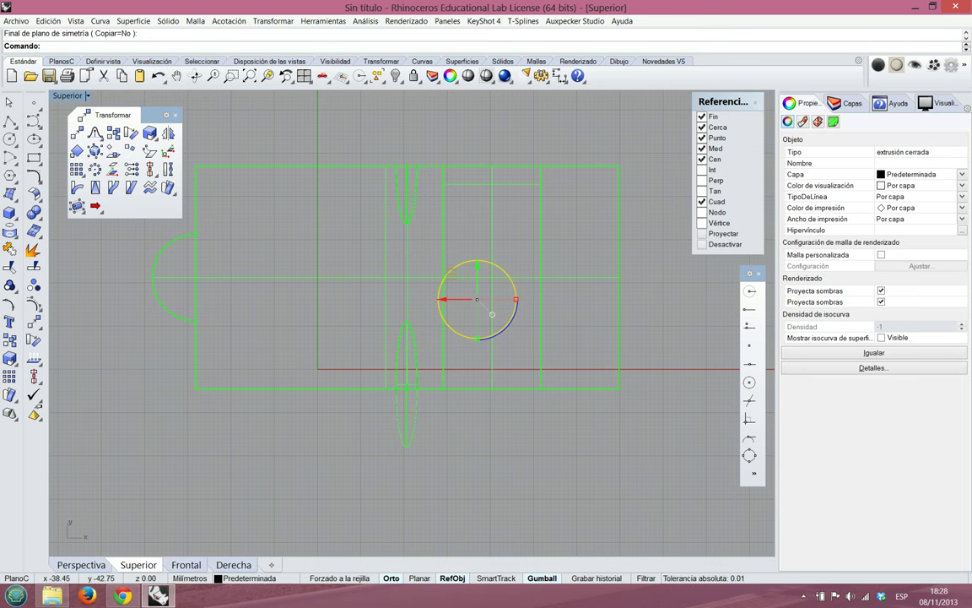
{"action": "left_click", "coordinate": [81, 565]}
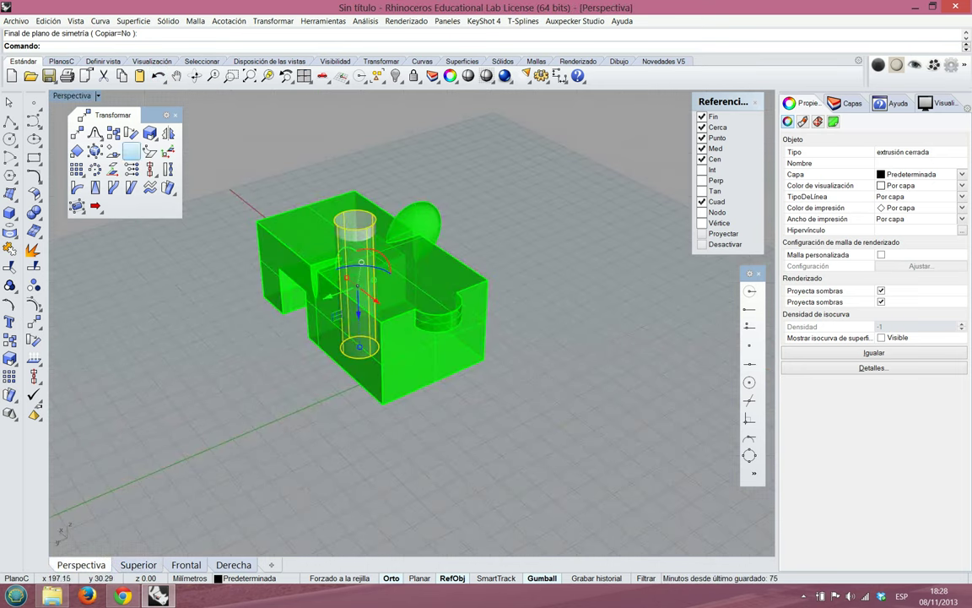
{"action": "left_click", "coordinate": [158, 76]}
Mirror the cylinder with Copiar=Sí about a plane across the block's width through the rear disc, keeping both cylinders
{"action": "right_click_drag", "start_coordinate": [209, 194], "coordinate": [280, 200]}
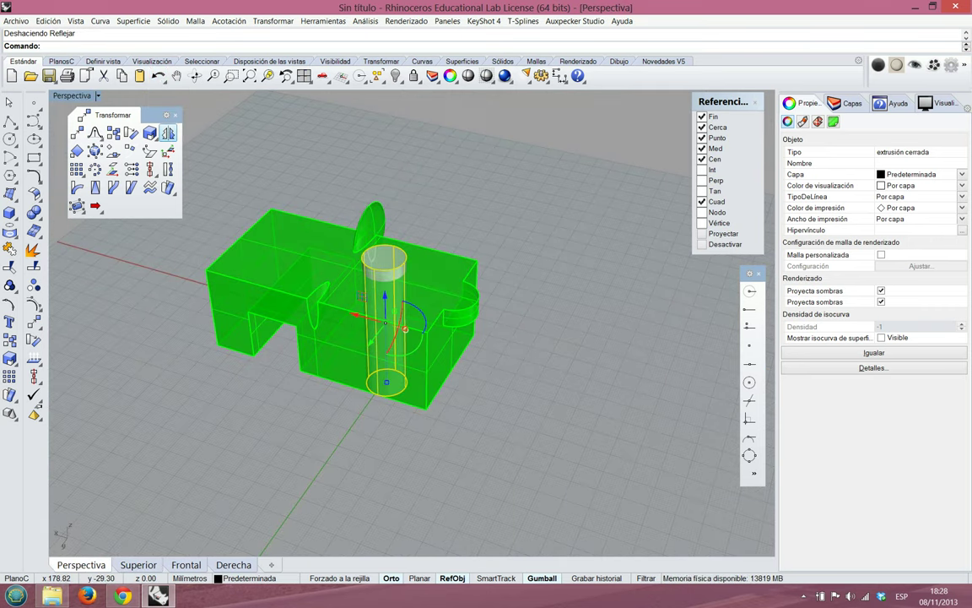
{"action": "left_click", "coordinate": [168, 134]}
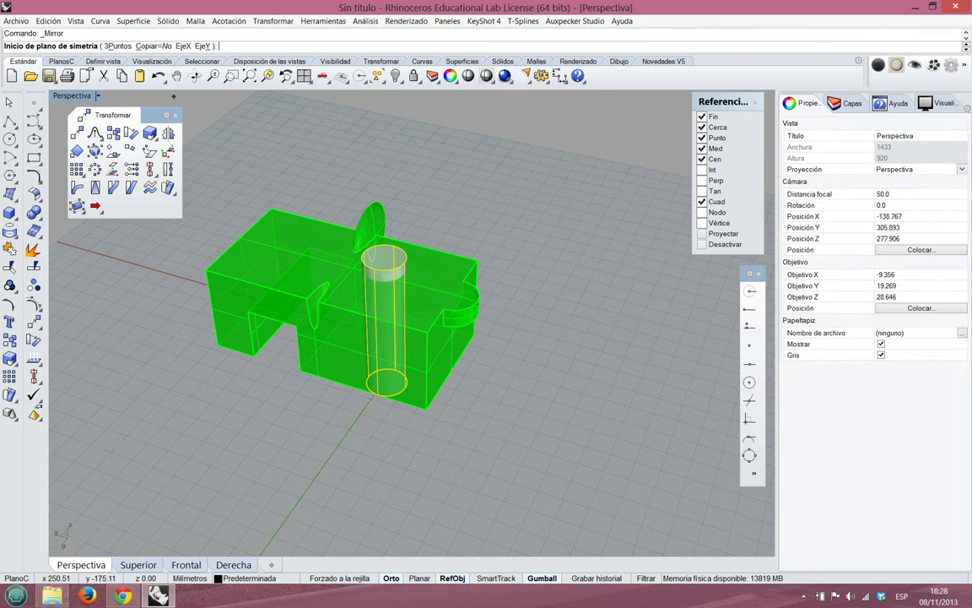
{"action": "left_click", "coordinate": [137, 45]}
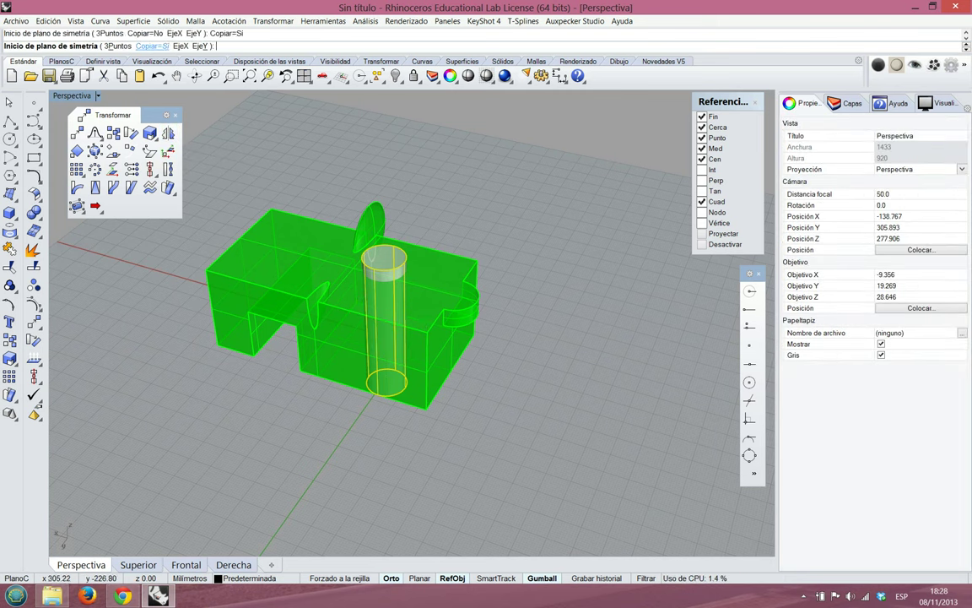
{"action": "left_click", "coordinate": [368, 205]}
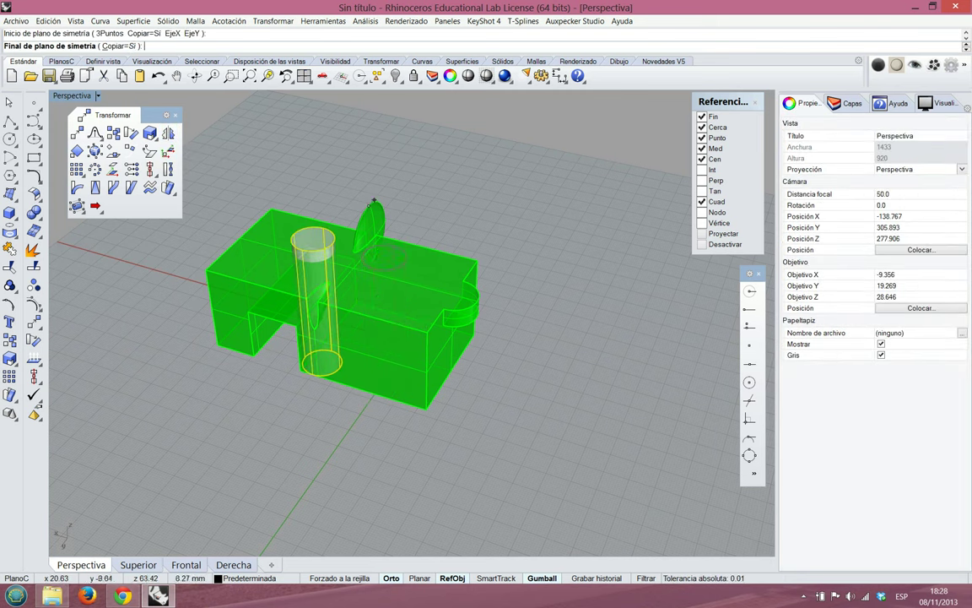
{"action": "left_click", "coordinate": [418, 152]}
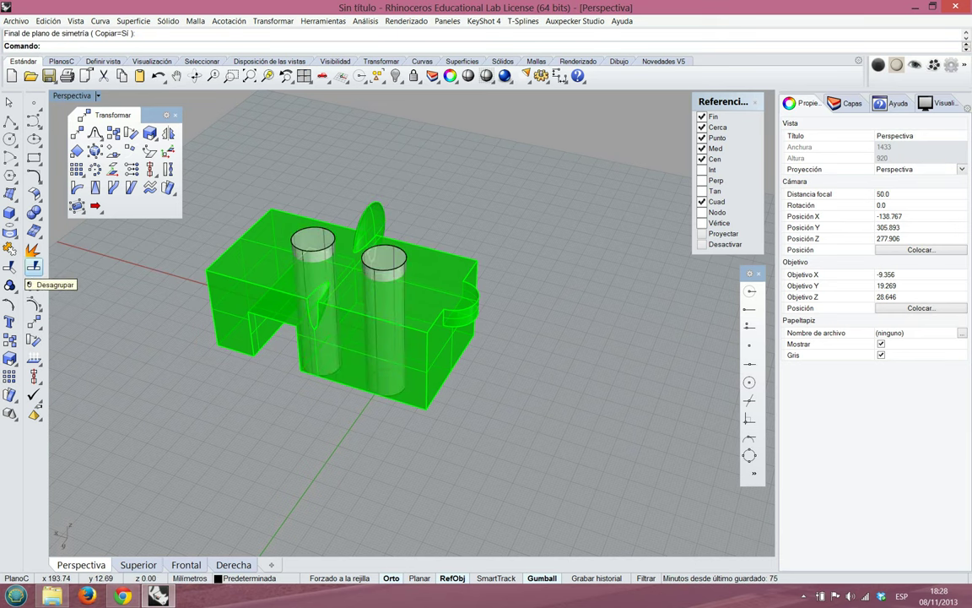
Subtract both cylinders from the green block with a Boolean difference to cut two round vertical holes
{"action": "left_click", "coordinate": [34, 213]}
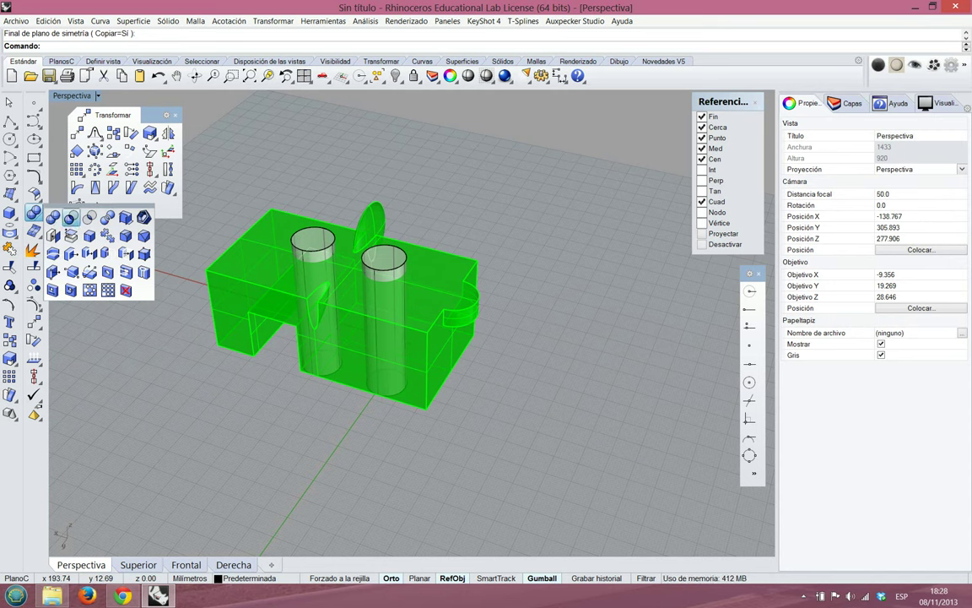
{"action": "left_click", "coordinate": [69, 217]}
{"action": "left_click", "coordinate": [440, 259]}
{"action": "key", "text": "Return"}
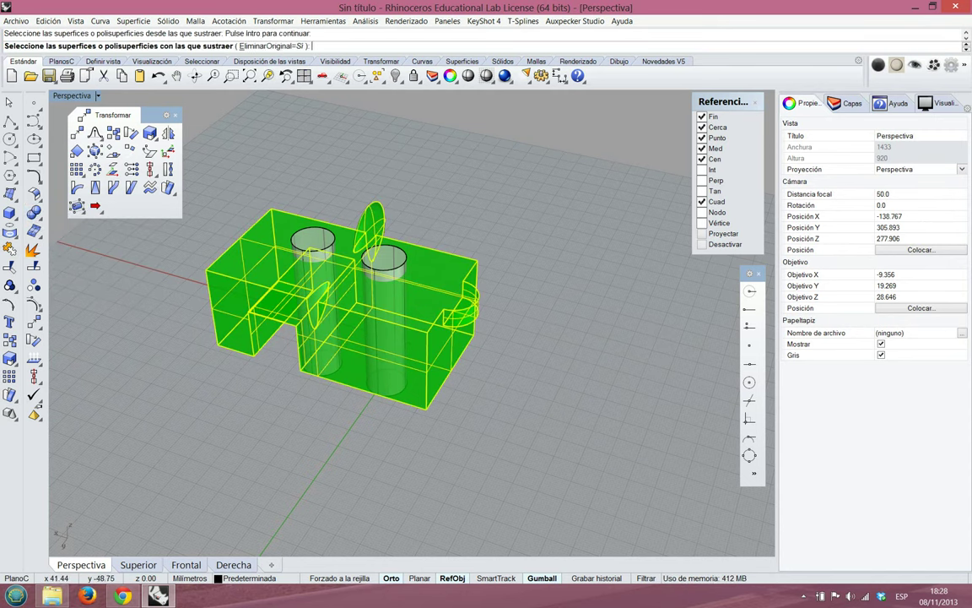
{"action": "left_click", "coordinate": [376, 266]}
{"action": "left_click", "coordinate": [323, 228]}
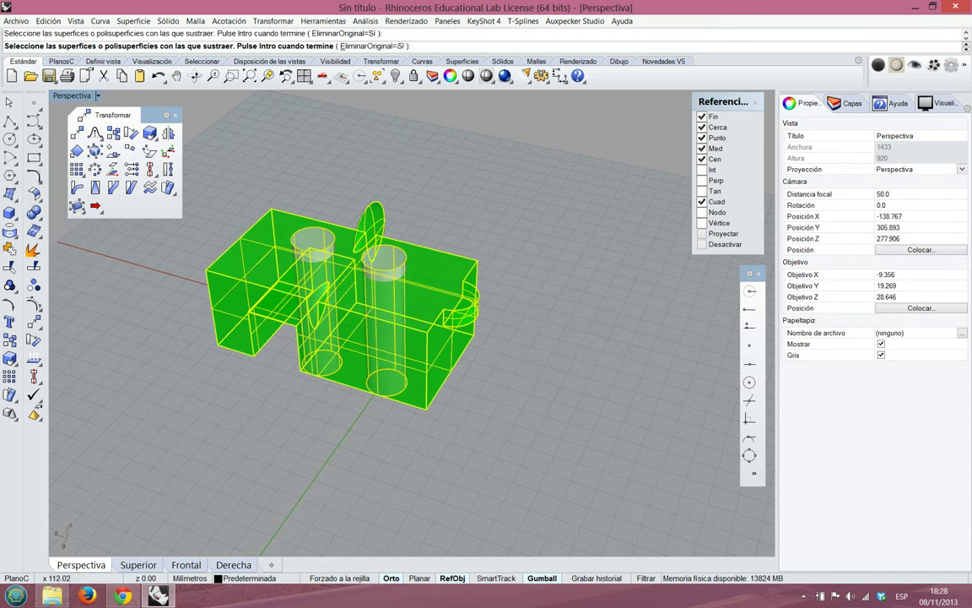
{"action": "key", "text": "Return"}
Start a vertical solid cylinder centred on the block's upper corner beside the notched end, with a diameter of 3 mm
{"action": "right_click_drag", "start_coordinate": [412, 251], "coordinate": [355, 317]}
{"action": "right_click_drag", "start_coordinate": [288, 434], "coordinate": [369, 415]}
{"action": "scroll", "coordinate": [368, 415], "scroll_direction": "up", "scroll_amount": 5}
{"action": "scroll", "coordinate": [369, 415], "scroll_direction": "down", "scroll_amount": 2}
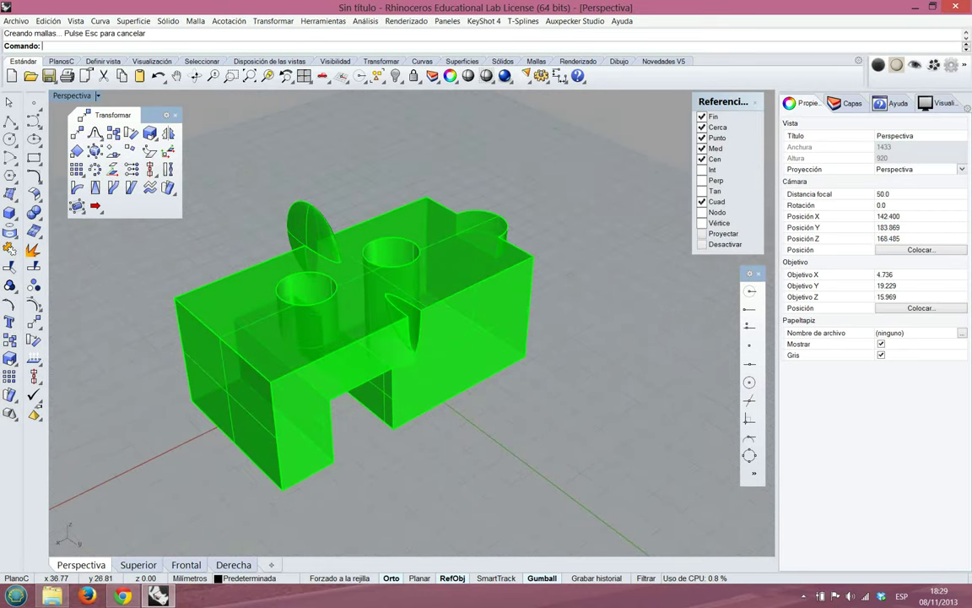
{"action": "scroll", "coordinate": [221, 417], "scroll_direction": "up", "scroll_amount": 2}
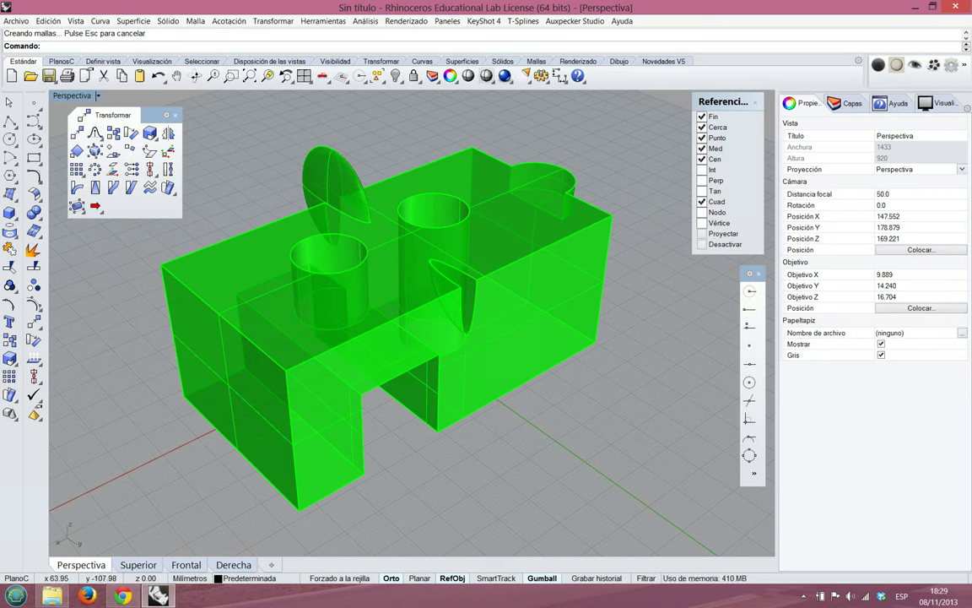
{"action": "right_click_drag", "start_coordinate": [485, 343], "coordinate": [475, 363]}
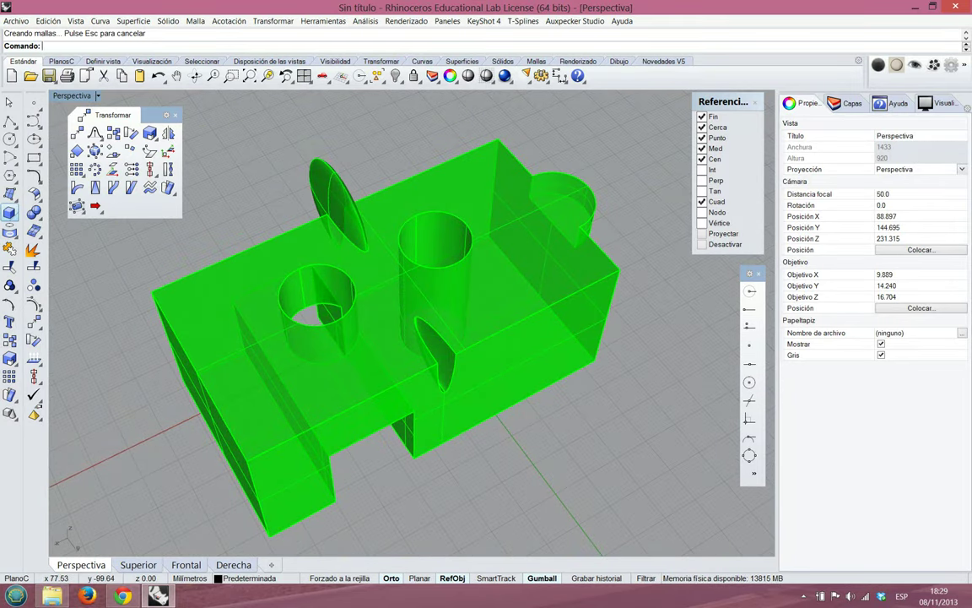
{"action": "left_click", "coordinate": [11, 212]}
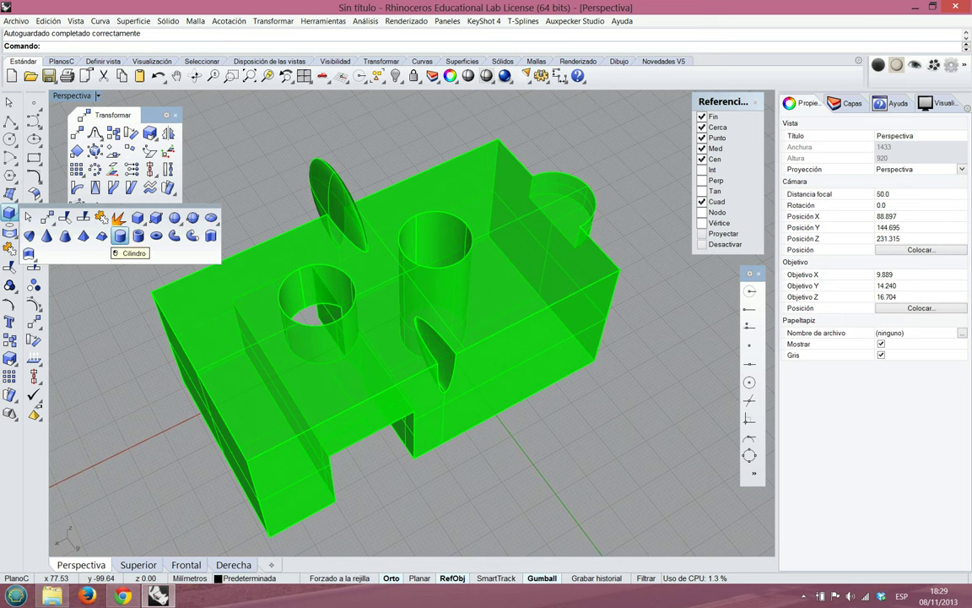
{"action": "left_click", "coordinate": [120, 236]}
{"action": "right_click_drag", "start_coordinate": [233, 347], "coordinate": [221, 347]}
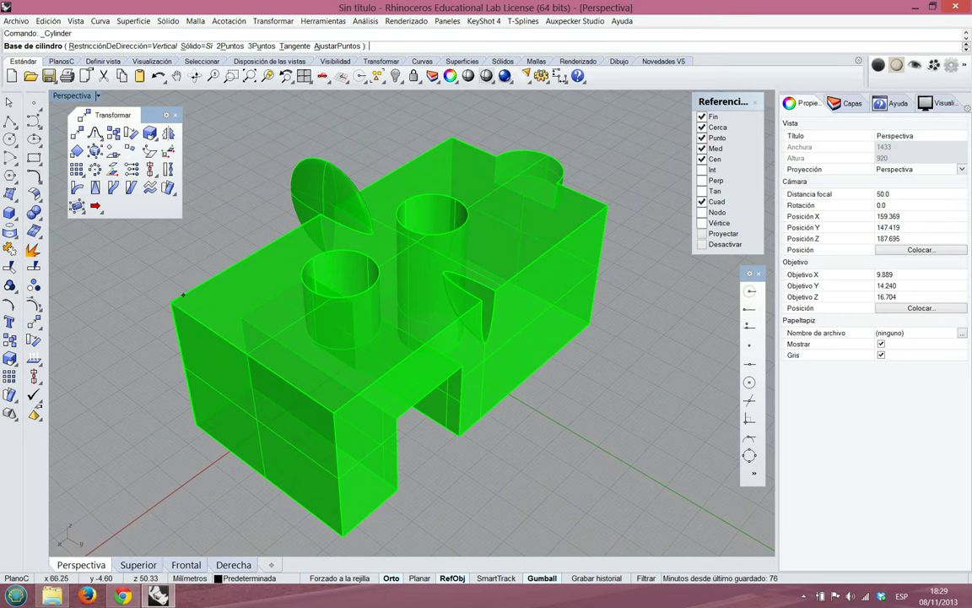
{"action": "left_click", "coordinate": [170, 301]}
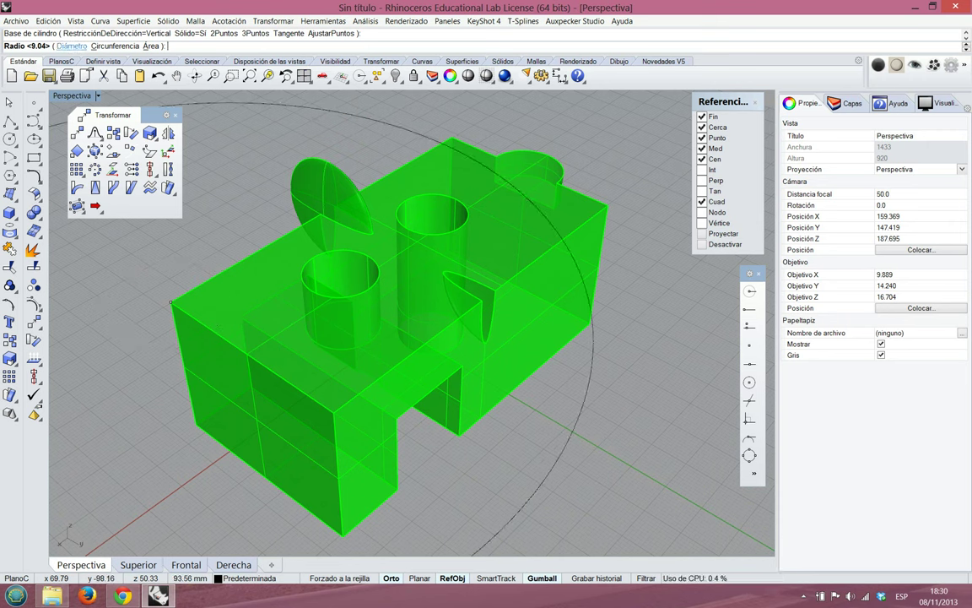
{"action": "left_click", "coordinate": [72, 46]}
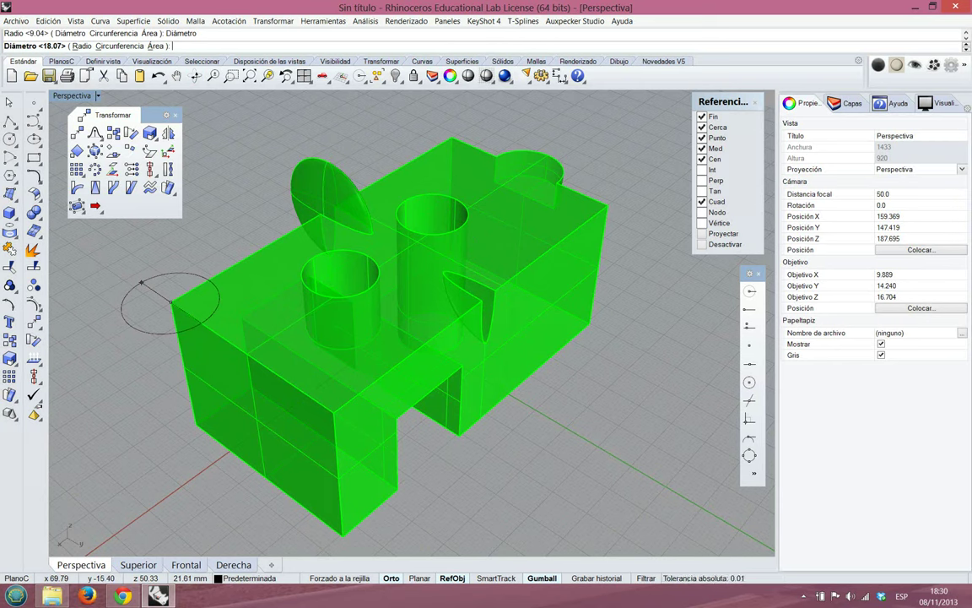
{"action": "type", "text": "3"}
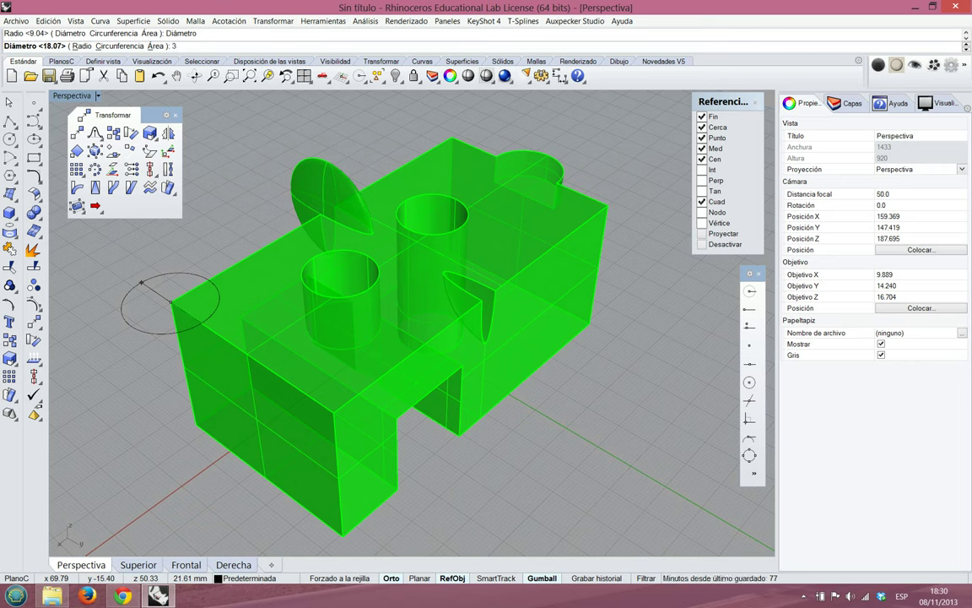
{"action": "key", "text": "Return"}
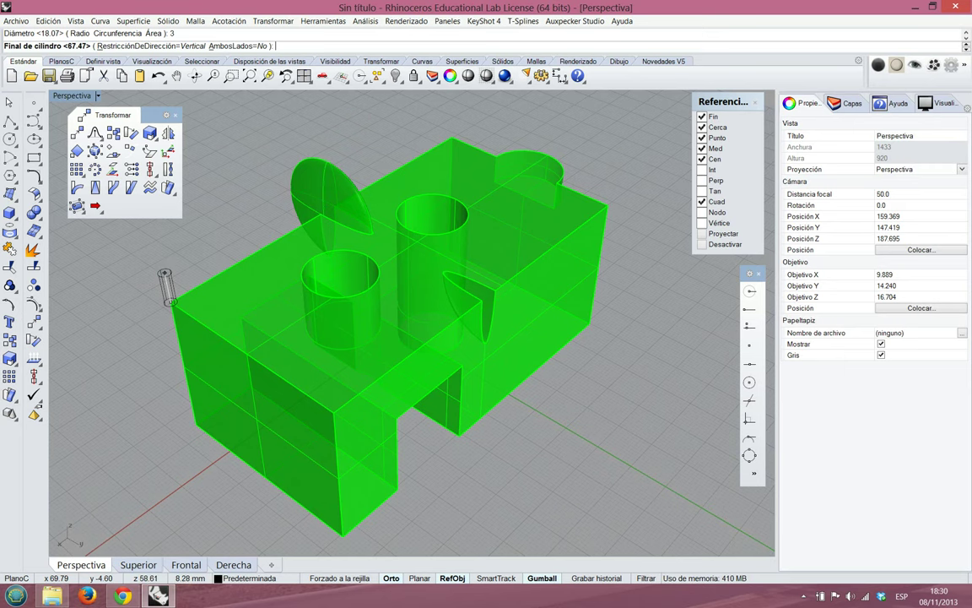
Set the corner cylinder's height to -20 mm so it extends downward along the block's vertical edge
{"action": "scroll", "coordinate": [172, 268], "scroll_direction": "down", "scroll_amount": 4}
{"action": "right_click_drag", "start_coordinate": [178, 279], "coordinate": [201, 243]}
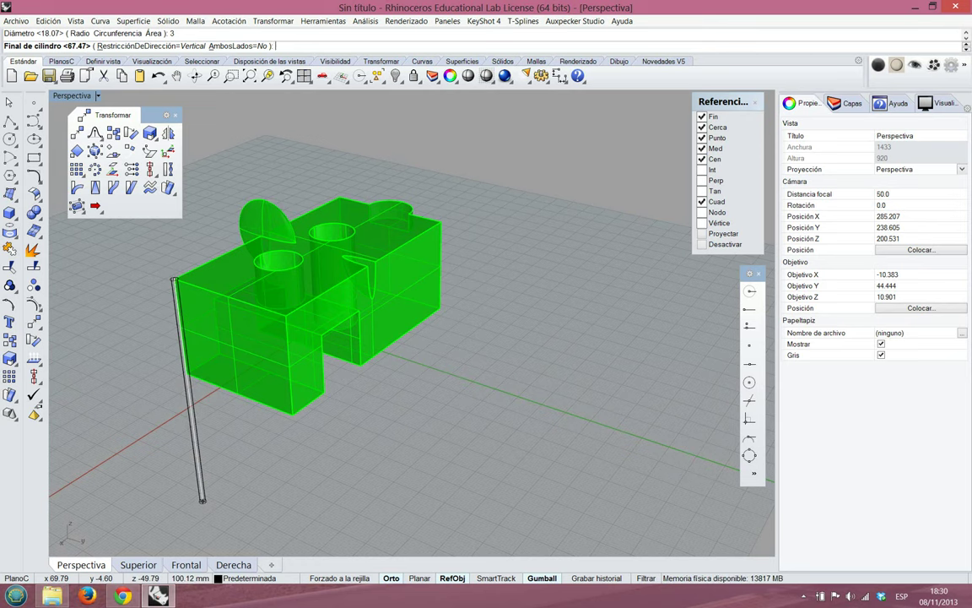
{"action": "right_click_drag", "start_coordinate": [202, 500], "coordinate": [201, 460]}
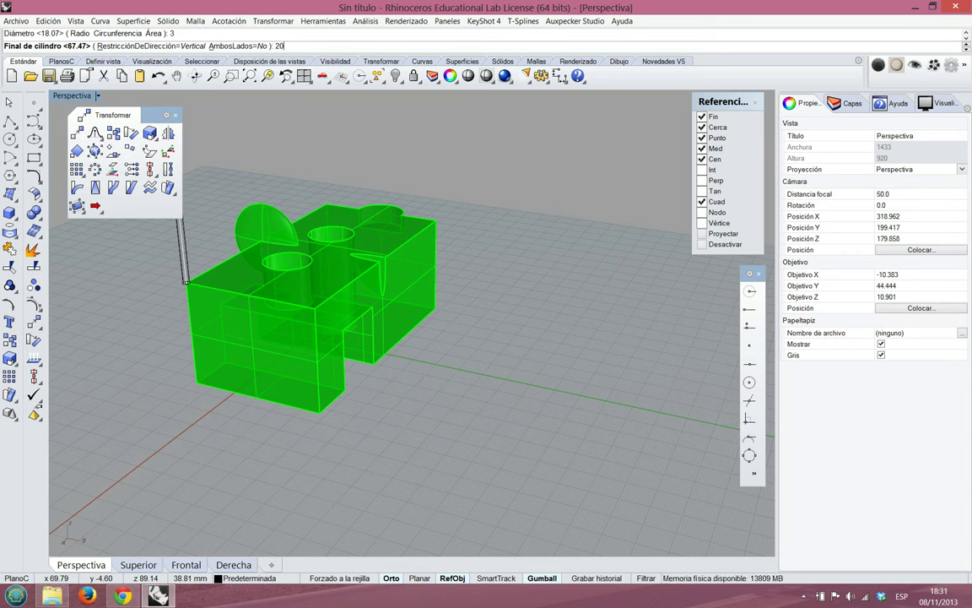
{"action": "key", "text": "BackSpace"}
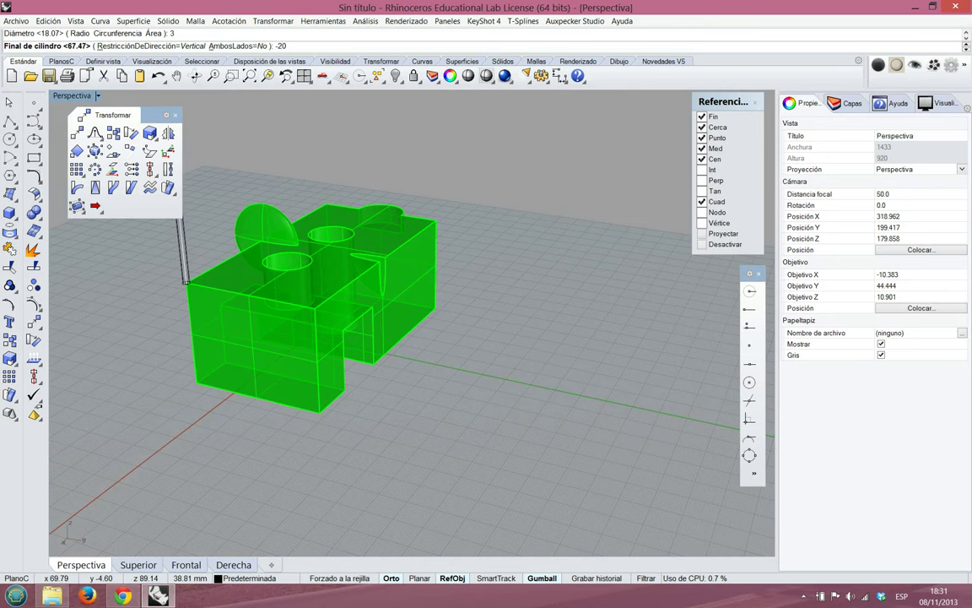
{"action": "key", "text": "Return"}
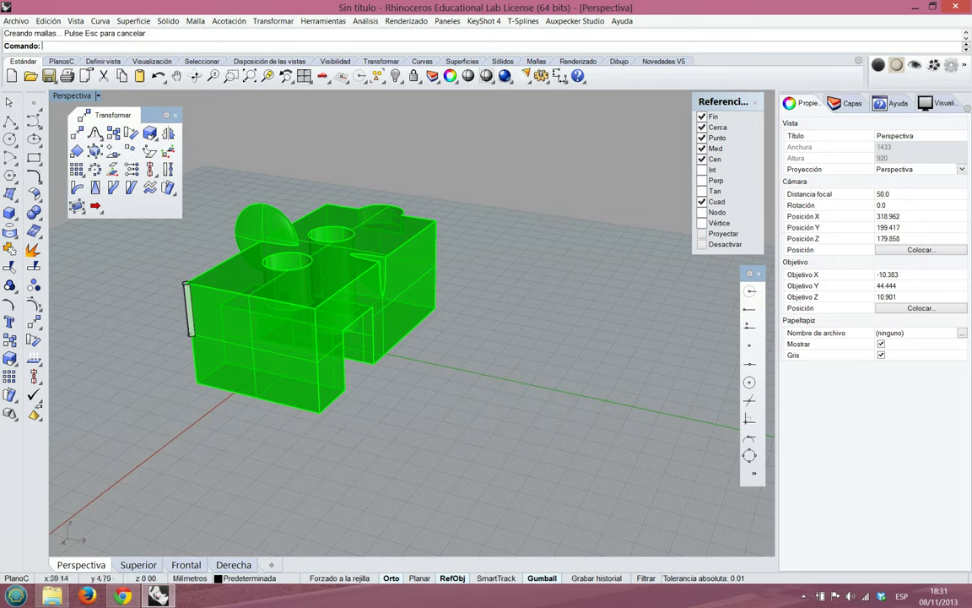
Select the thin cylinder at the block's upper corner
{"action": "right_click_drag", "start_coordinate": [237, 396], "coordinate": [207, 439]}
{"action": "scroll", "coordinate": [198, 354], "scroll_direction": "up", "scroll_amount": 7}
{"action": "scroll", "coordinate": [151, 342], "scroll_direction": "down", "scroll_amount": 5}
{"action": "scroll", "coordinate": [141, 329], "scroll_direction": "up", "scroll_amount": 5}
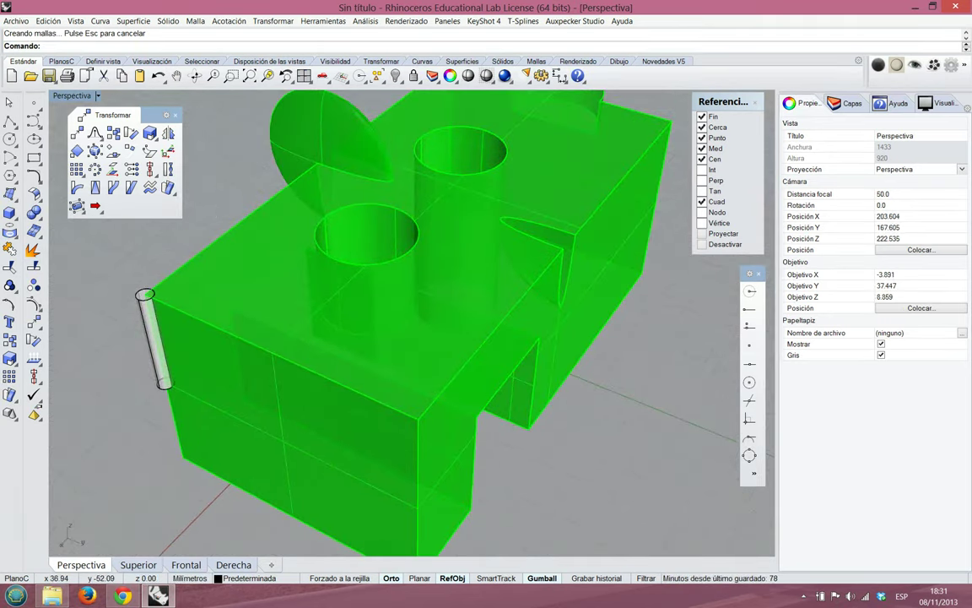
{"action": "scroll", "coordinate": [221, 281], "scroll_direction": "up", "scroll_amount": 3}
{"action": "left_click", "coordinate": [173, 362]}
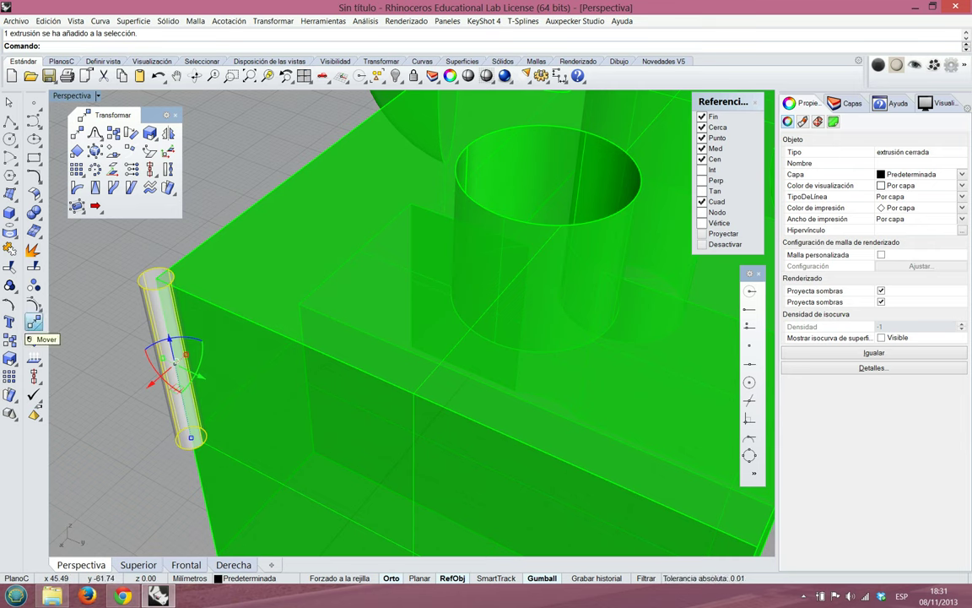
{"action": "left_click", "coordinate": [34, 322]}
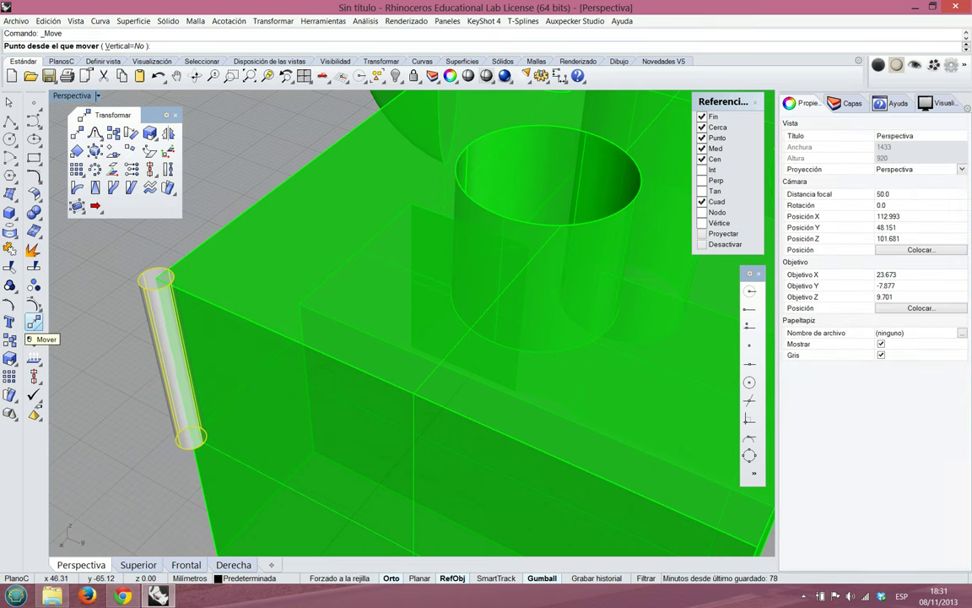
{"action": "scroll", "coordinate": [211, 222], "scroll_direction": "down", "scroll_amount": 6}
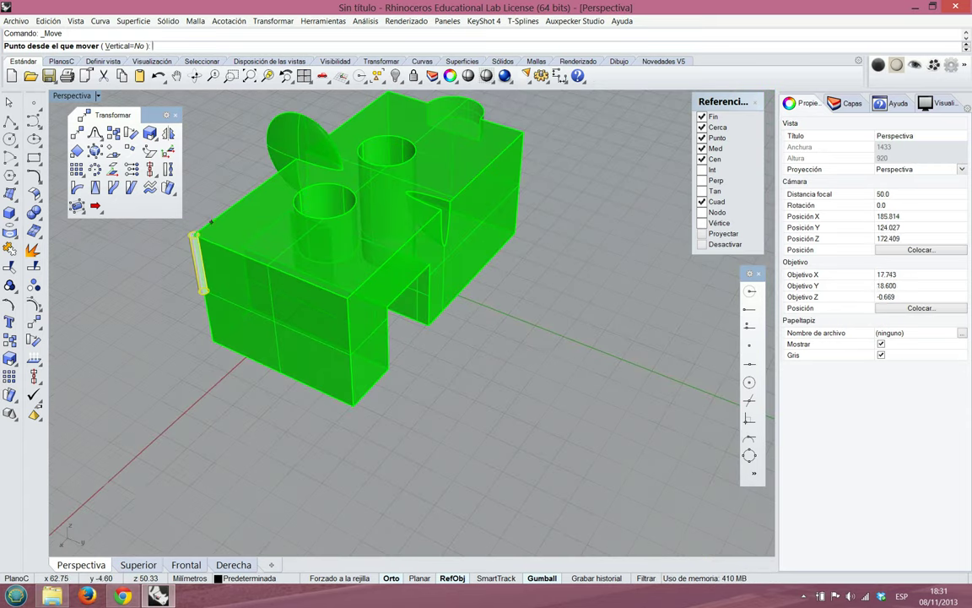
{"action": "left_click", "coordinate": [194, 236]}
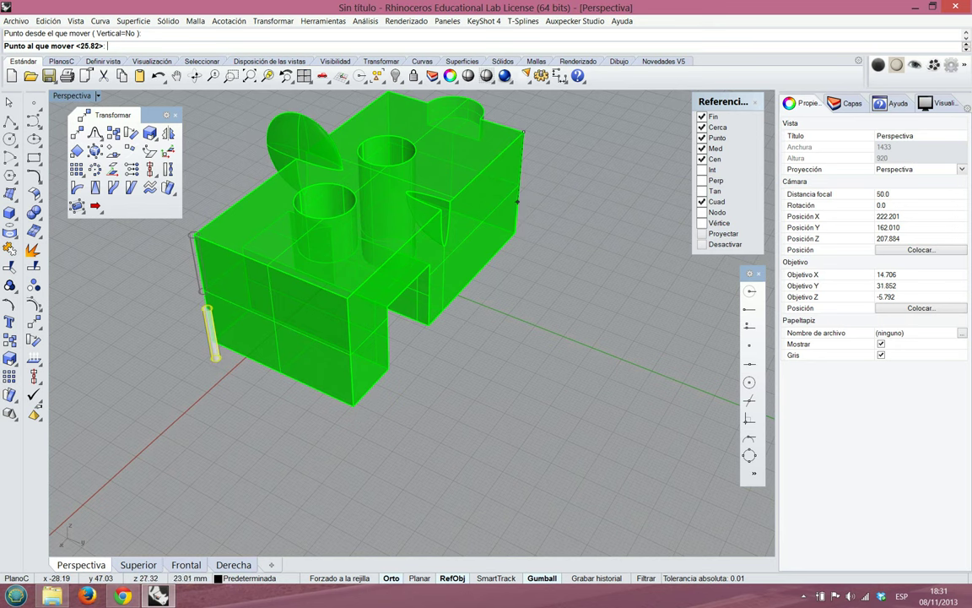
{"action": "key", "text": "Escape"}
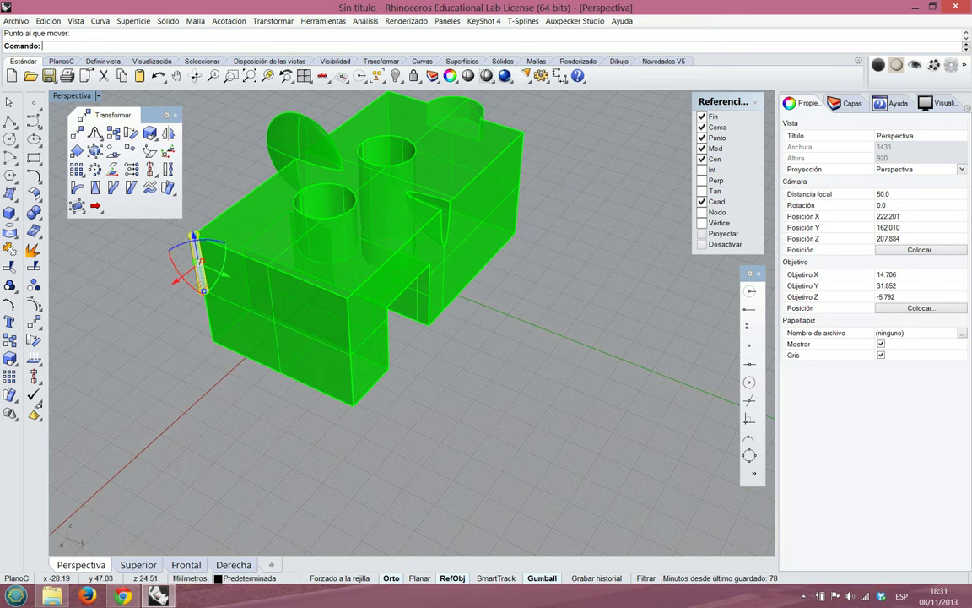
Start moving the thin cylinder with the block's upper corner as base point, turning off the Cerca snap and Orto
{"action": "scroll", "coordinate": [314, 166], "scroll_direction": "down", "scroll_amount": 4}
{"action": "scroll", "coordinate": [213, 186], "scroll_direction": "up", "scroll_amount": 10}
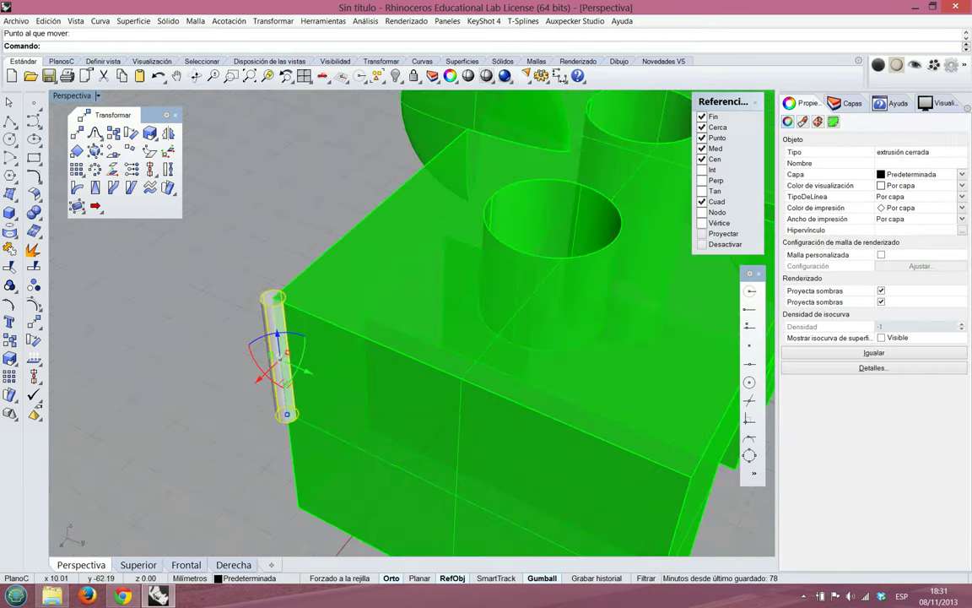
{"action": "scroll", "coordinate": [213, 293], "scroll_direction": "down", "scroll_amount": 5}
{"action": "scroll", "coordinate": [241, 292], "scroll_direction": "up", "scroll_amount": 5}
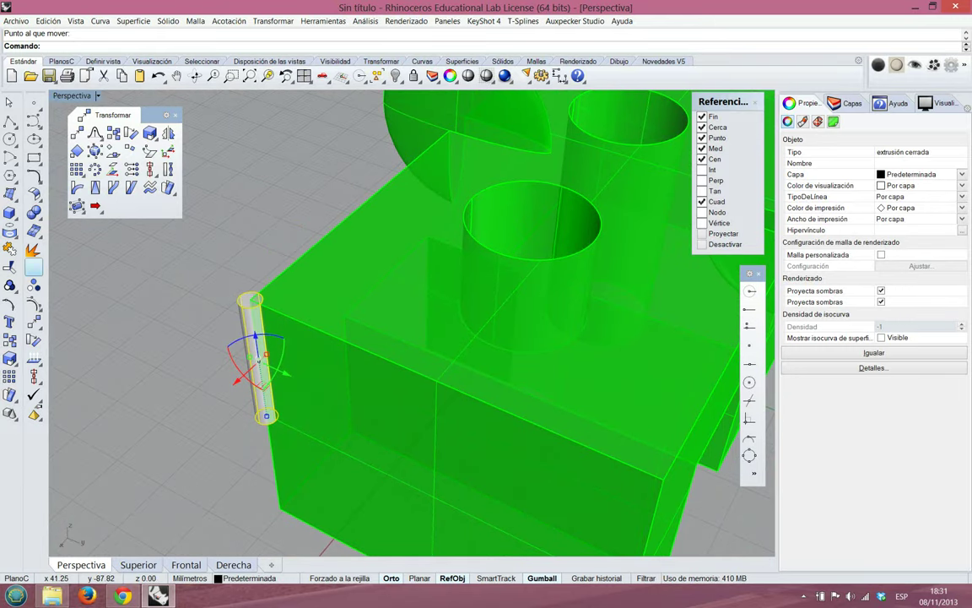
{"action": "left_click", "coordinate": [34, 321]}
{"action": "scroll", "coordinate": [289, 224], "scroll_direction": "up", "scroll_amount": 3}
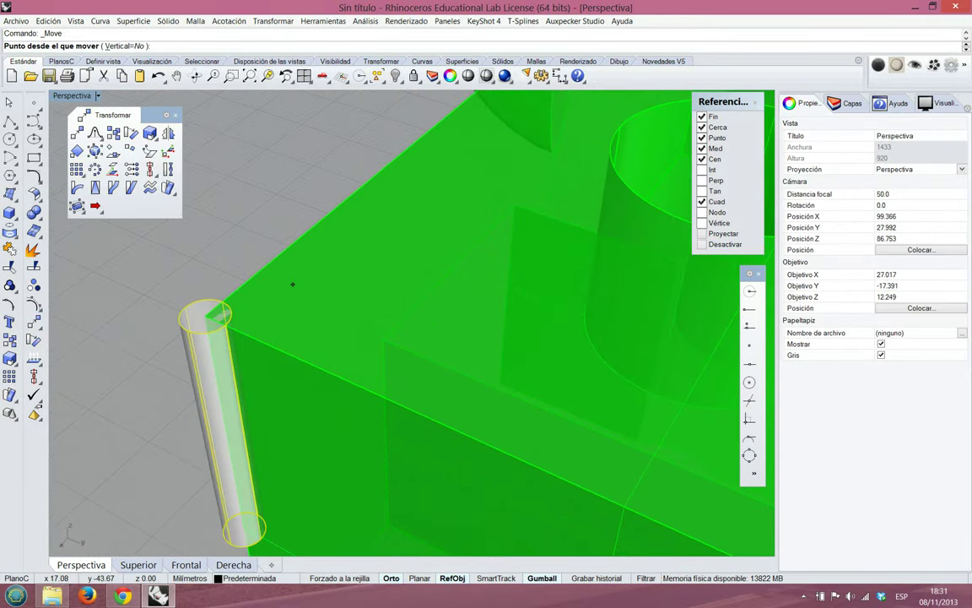
{"action": "left_click", "coordinate": [213, 307]}
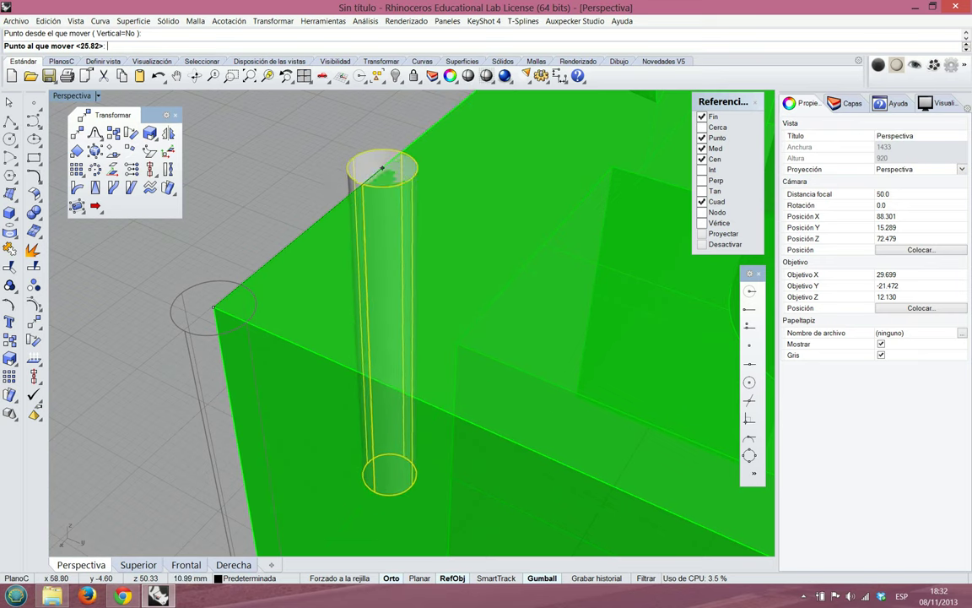
{"action": "scroll", "coordinate": [323, 191], "scroll_direction": "down", "scroll_amount": 3}
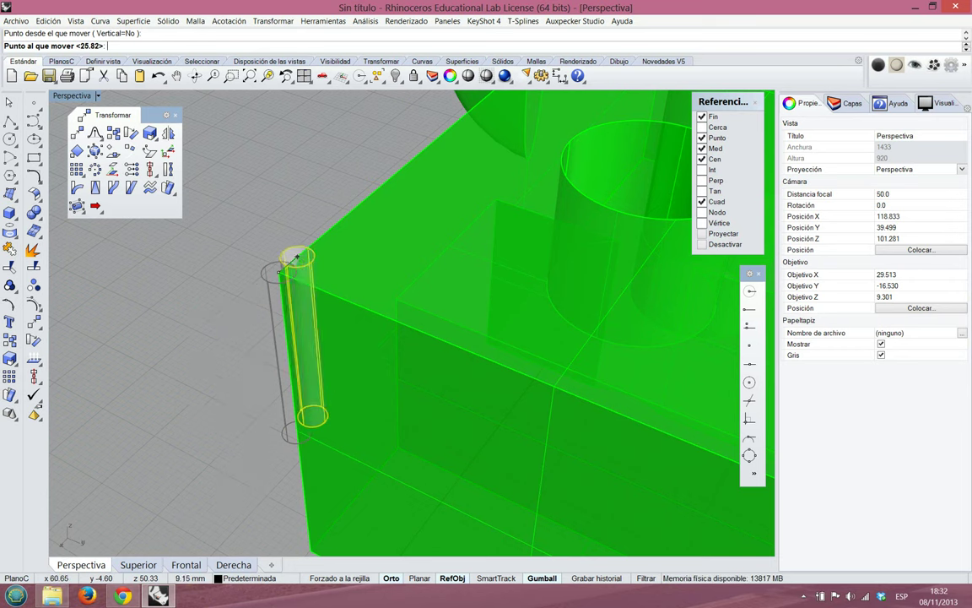
{"action": "scroll", "coordinate": [284, 306], "scroll_direction": "down", "scroll_amount": 10}
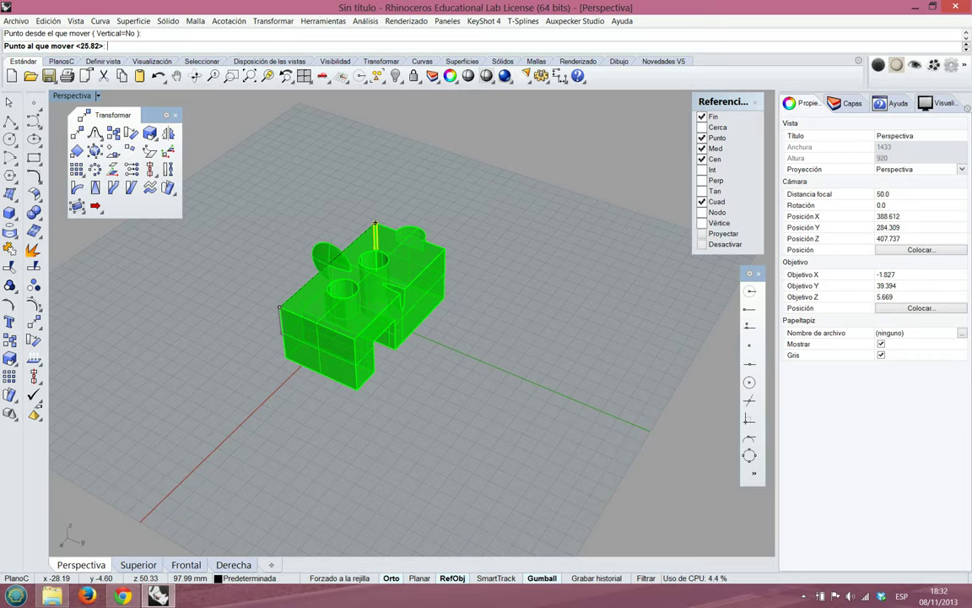
{"action": "scroll", "coordinate": [282, 314], "scroll_direction": "down", "scroll_amount": 3}
{"action": "scroll", "coordinate": [270, 329], "scroll_direction": "up", "scroll_amount": 10}
{"action": "scroll", "coordinate": [382, 240], "scroll_direction": "down", "scroll_amount": 3}
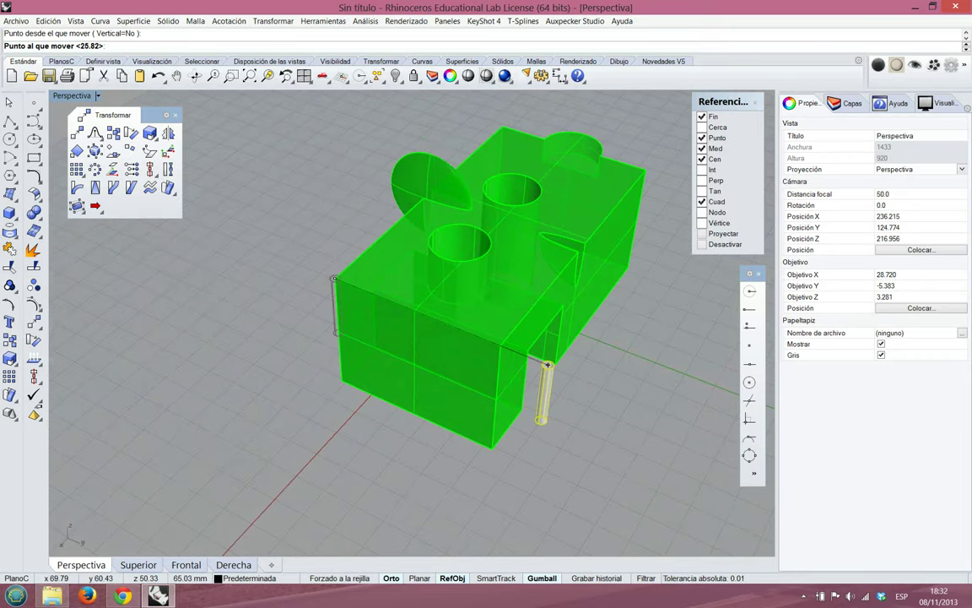
{"action": "scroll", "coordinate": [353, 285], "scroll_direction": "up", "scroll_amount": 3}
{"action": "scroll", "coordinate": [354, 285], "scroll_direction": "up", "scroll_amount": 3}
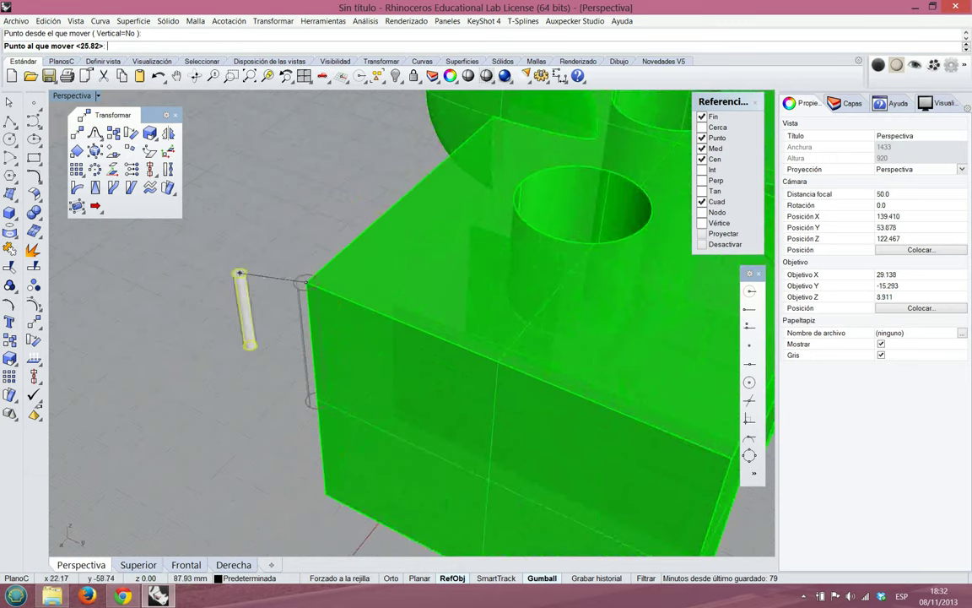
{"action": "scroll", "coordinate": [303, 317], "scroll_direction": "down", "scroll_amount": 3}
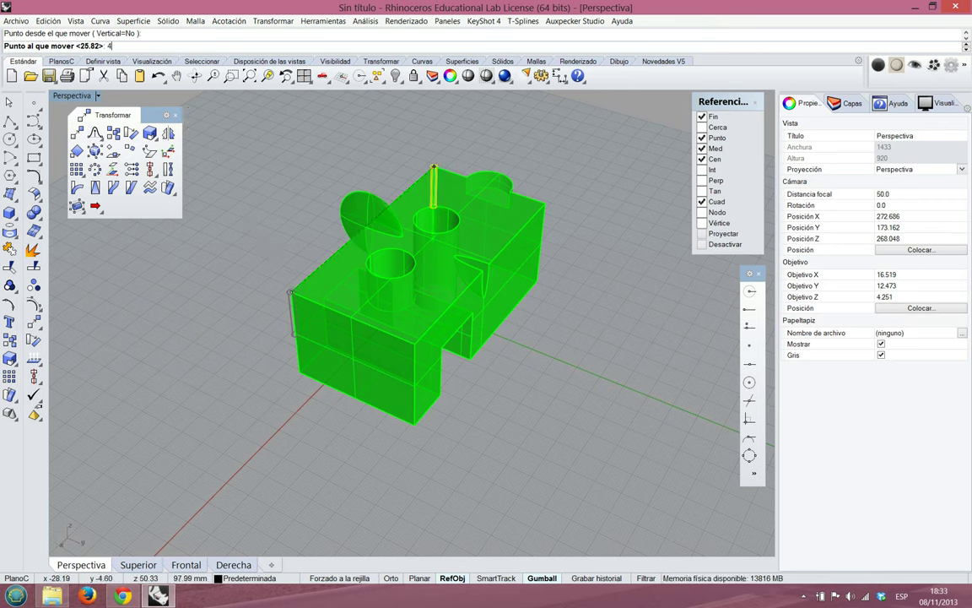
Try move distances of 4, 6 and 8 mm, and place the cylinder 10 mm along the block's long upper edge
{"action": "key", "text": "Return"}
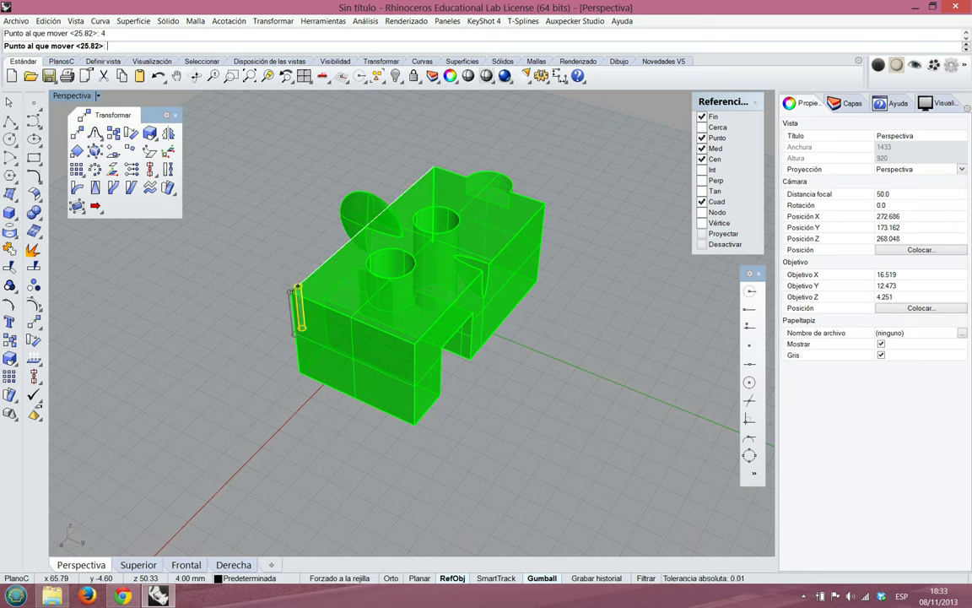
{"action": "key", "text": "Return"}
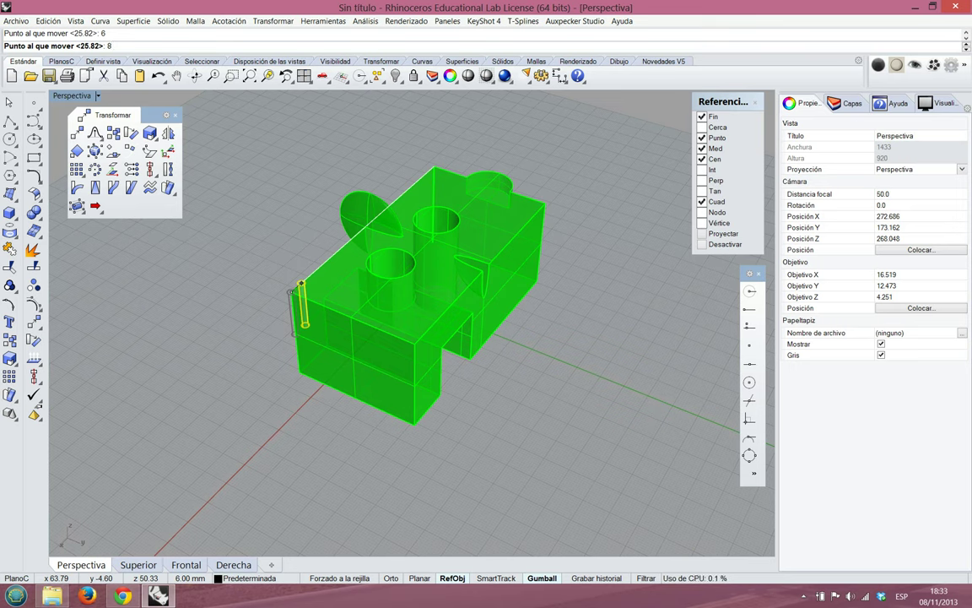
{"action": "key", "text": "Return"}
{"action": "type", "text": "10"}
{"action": "key", "text": "Return"}
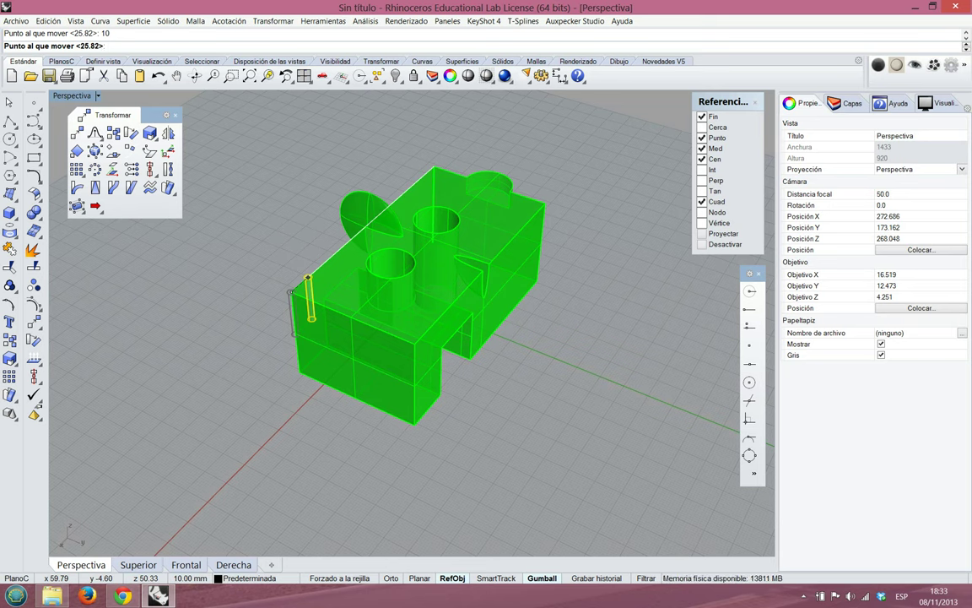
{"action": "key", "text": "Return"}
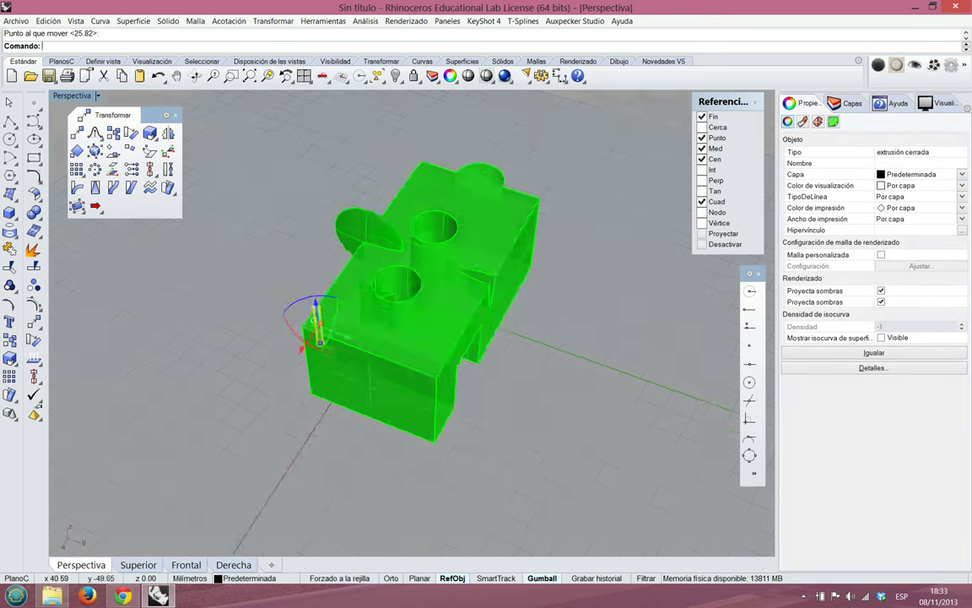
Move the thin cylinder 10 mm along the block's short upper edge, using the block's upper corner as base point and the Cerca snap
{"action": "scroll", "coordinate": [297, 269], "scroll_direction": "up", "scroll_amount": 5}
{"action": "scroll", "coordinate": [253, 321], "scroll_direction": "down", "scroll_amount": 5}
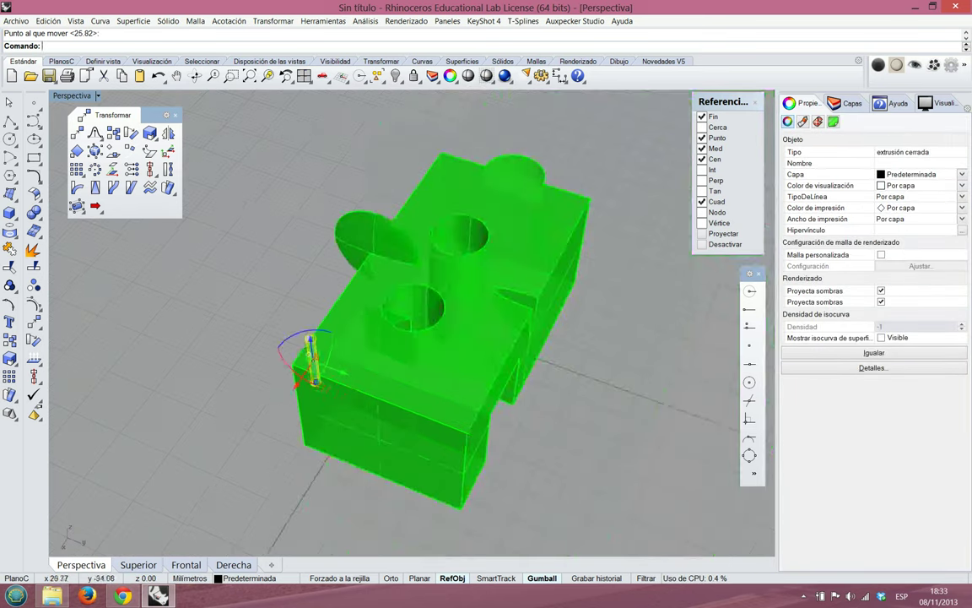
{"action": "right_click_drag", "start_coordinate": [253, 330], "coordinate": [238, 307]}
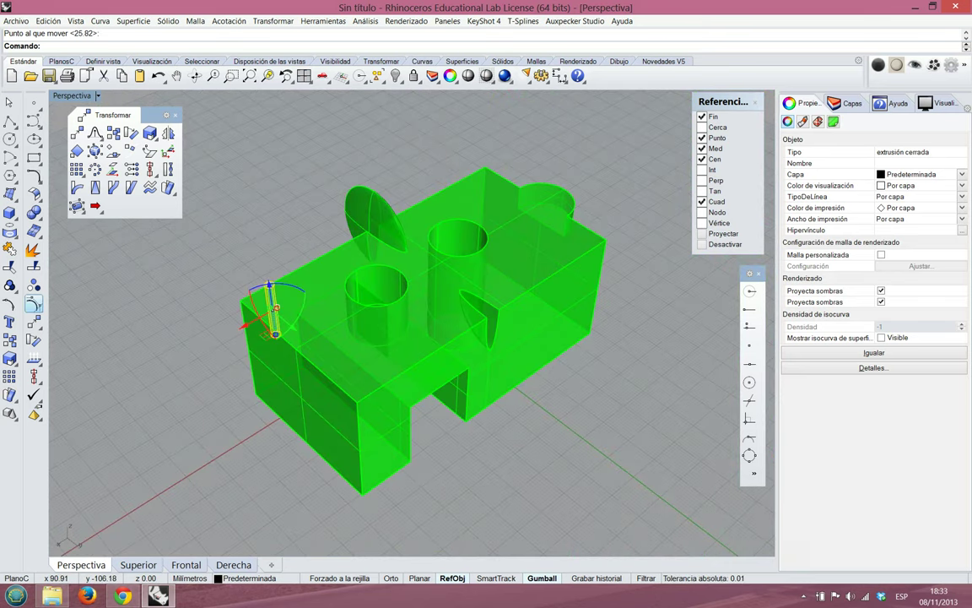
{"action": "left_click", "coordinate": [33, 321]}
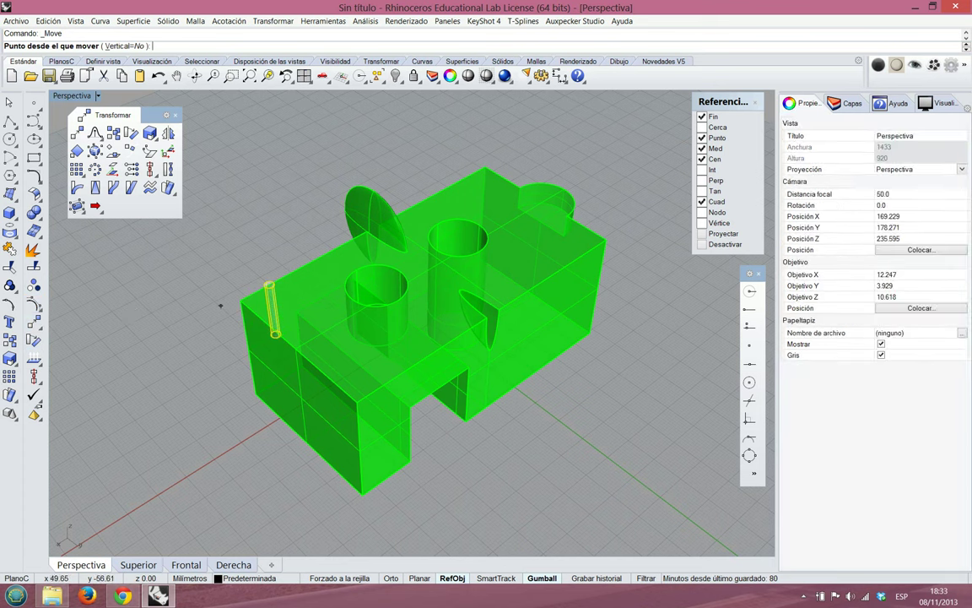
{"action": "left_click", "coordinate": [240, 301]}
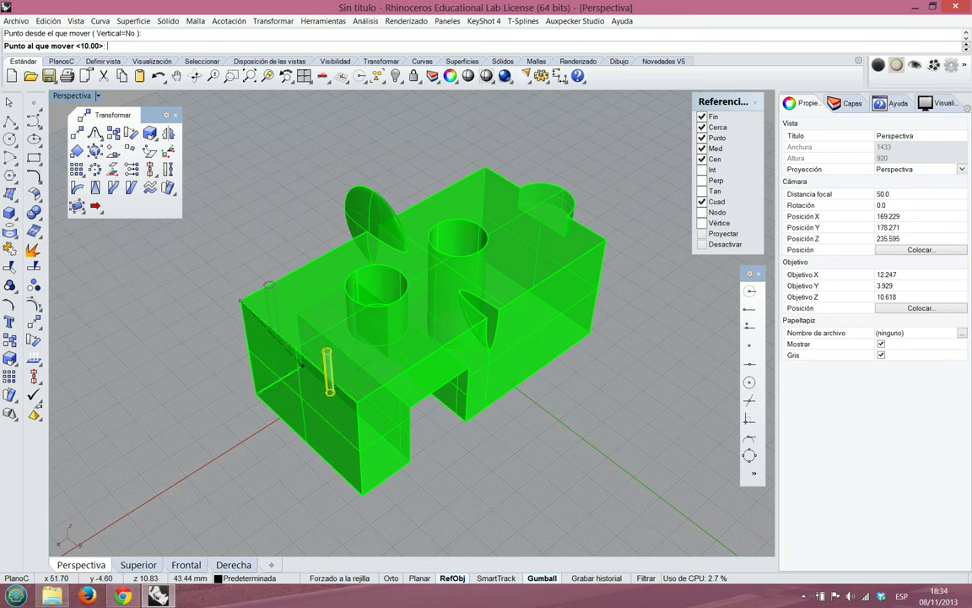
{"action": "right_click_drag", "start_coordinate": [295, 350], "coordinate": [285, 360]}
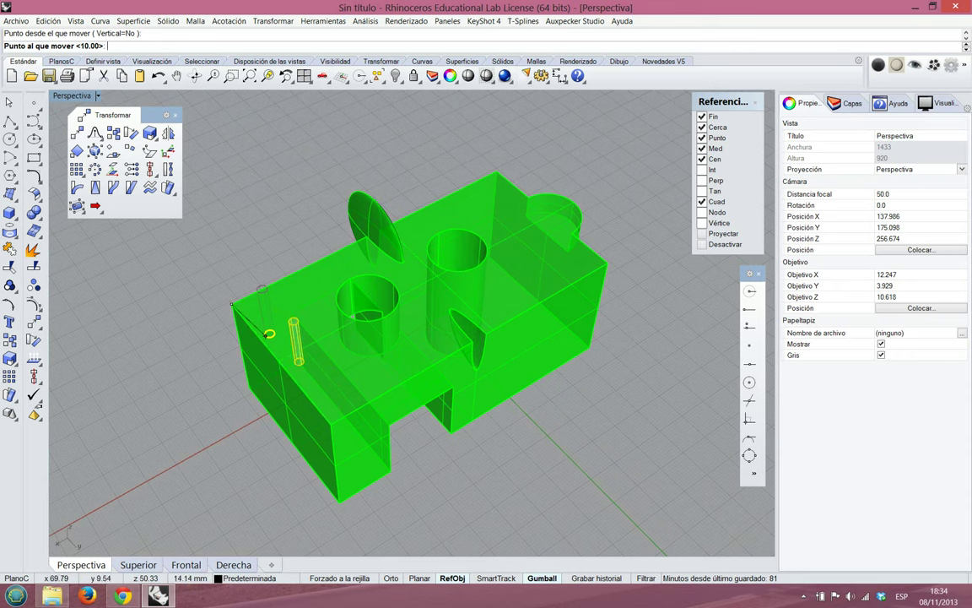
{"action": "key", "text": "Return"}
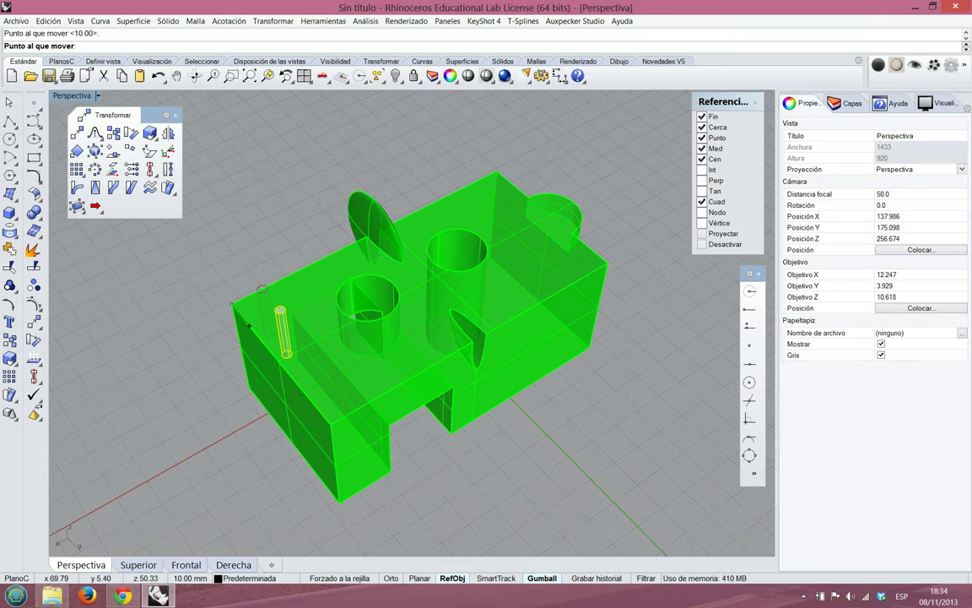
{"action": "left_click", "coordinate": [249, 326]}
{"action": "left_click", "coordinate": [250, 365]}
{"action": "right_click_drag", "start_coordinate": [250, 373], "coordinate": [371, 340]}
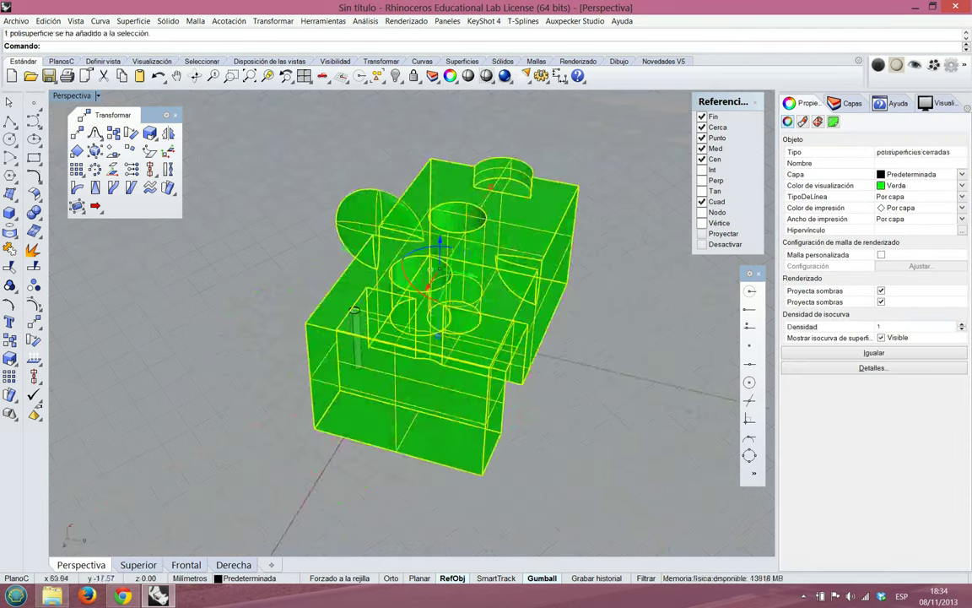
{"action": "key", "text": "Escape"}
Select the thin cylinder and float the Transformar toolbar over the viewport beside the block
{"action": "scroll", "coordinate": [388, 320], "scroll_direction": "up", "scroll_amount": 5}
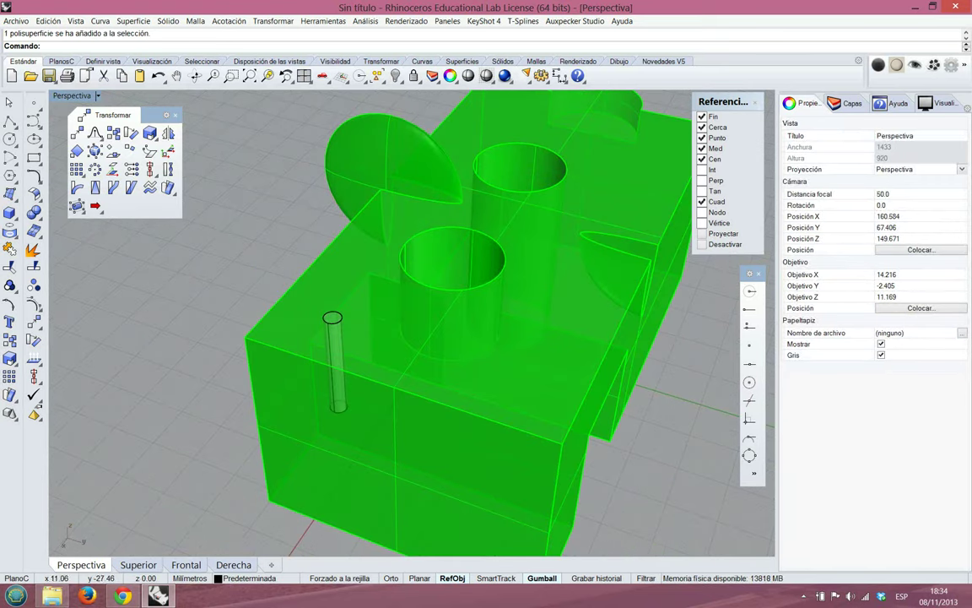
{"action": "left_click", "coordinate": [335, 321]}
{"action": "scroll", "coordinate": [335, 321], "scroll_direction": "down", "scroll_amount": 5}
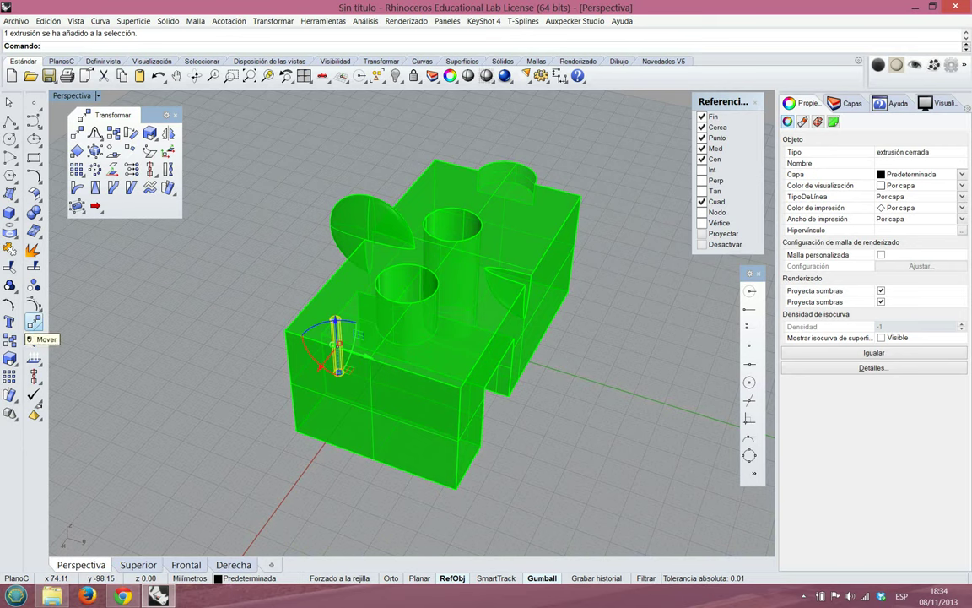
{"action": "left_click", "coordinate": [34, 323]}
{"action": "left_click", "coordinate": [36, 323]}
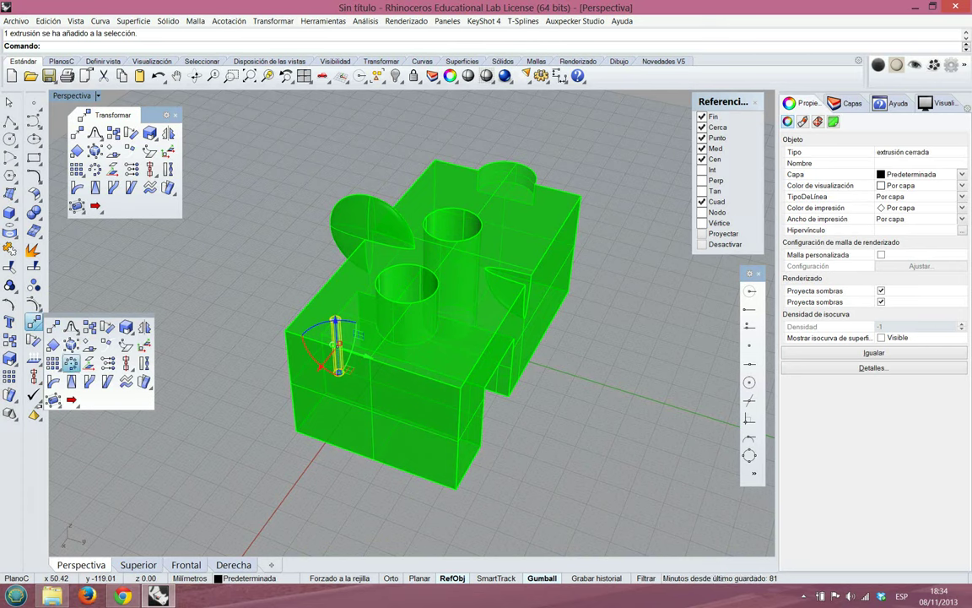
{"action": "left_click_drag", "start_coordinate": [96, 318], "coordinate": [157, 249]}
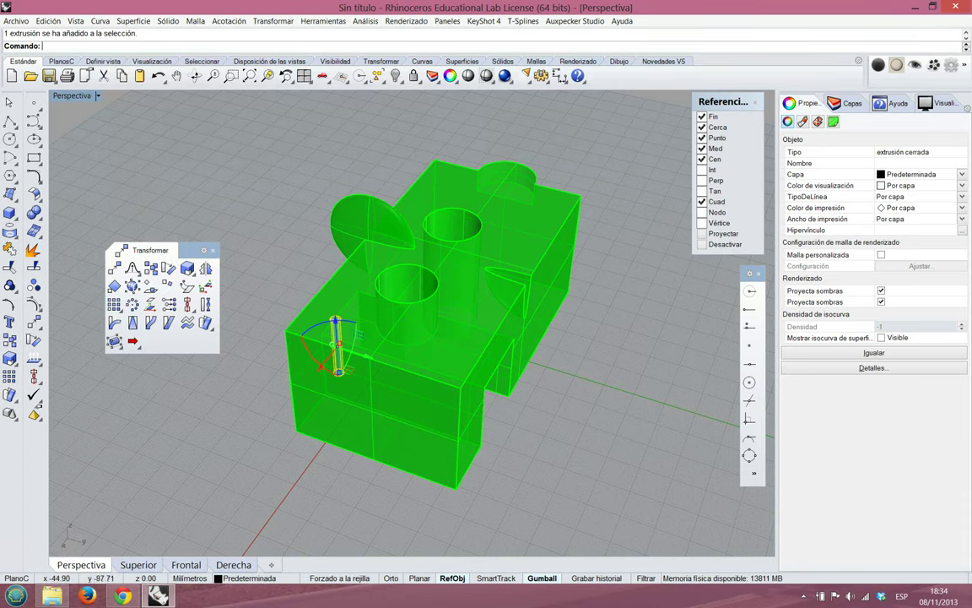
Mirror a copy of the thin cylinder across the block's lengthwise centre plane, starting at the rounded end's quadrant with Orto on
{"action": "key", "text": "Escape"}
{"action": "scroll", "coordinate": [375, 343], "scroll_direction": "up", "scroll_amount": 5}
{"action": "scroll", "coordinate": [376, 342], "scroll_direction": "down", "scroll_amount": 8}
{"action": "mouse_move", "coordinate": [376, 363]}
{"action": "right_mouse_down"}
{"action": "mouse_move", "coordinate": [385, 263]}
{"action": "mouse_move", "coordinate": [395, 358]}
{"action": "right_mouse_up"}
{"action": "scroll", "coordinate": [399, 367], "scroll_direction": "up", "scroll_amount": 2}
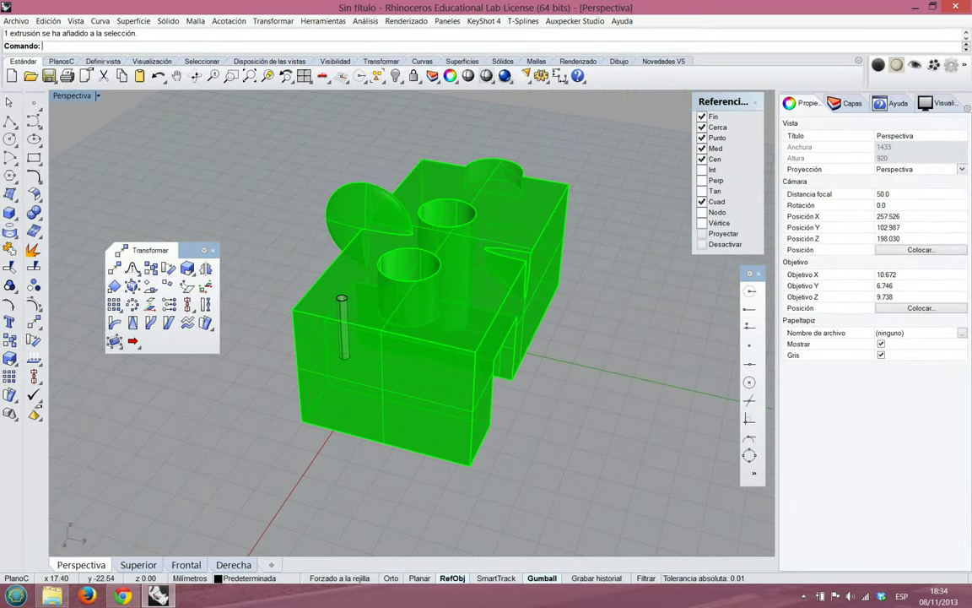
{"action": "left_click", "coordinate": [343, 331]}
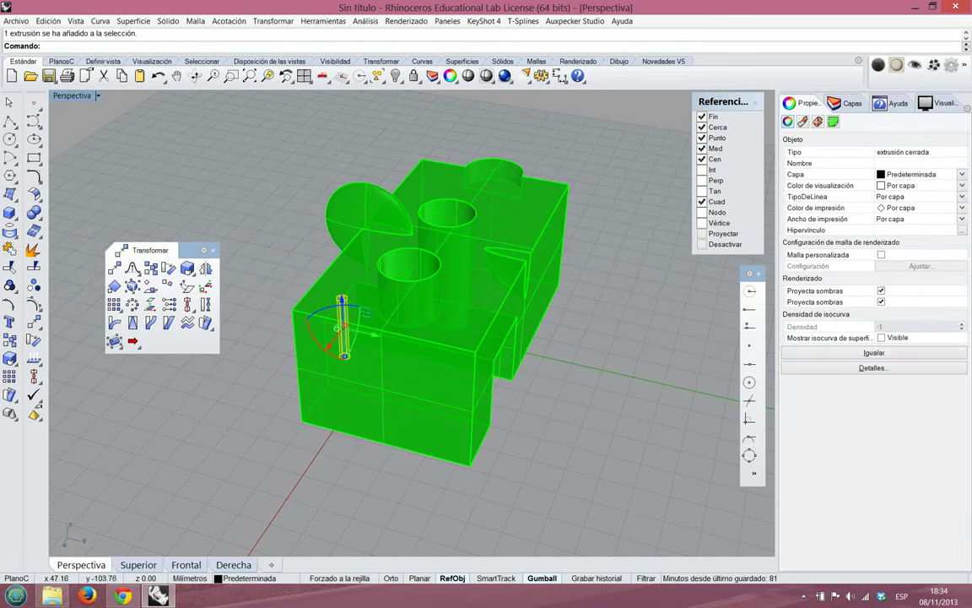
{"action": "left_click", "coordinate": [34, 340]}
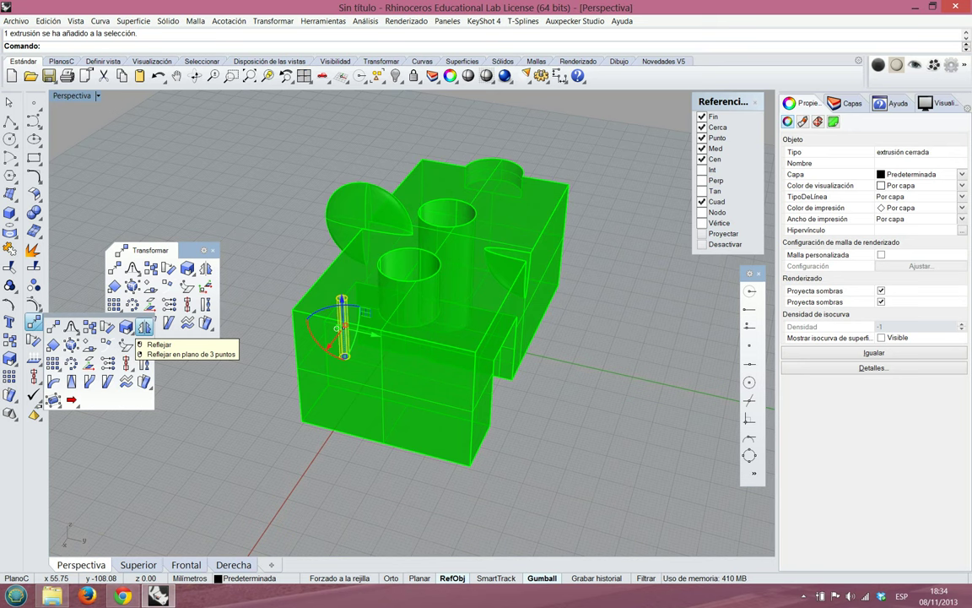
{"action": "left_click", "coordinate": [144, 328]}
{"action": "left_click", "coordinate": [502, 158]}
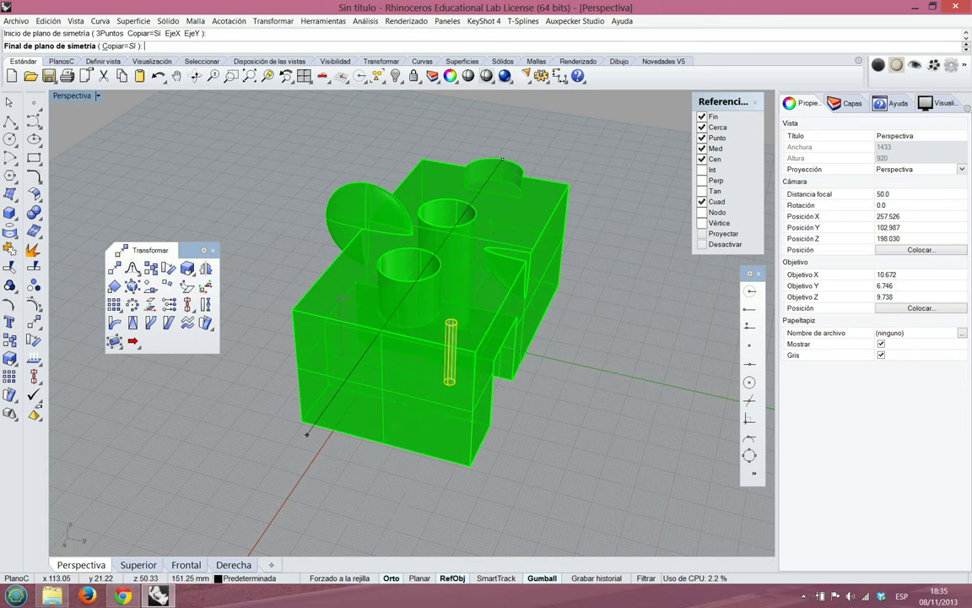
{"action": "left_click", "coordinate": [259, 416]}
{"action": "left_click_drag", "start_coordinate": [264, 260], "coordinate": [535, 399]}
{"action": "right_click_drag", "start_coordinate": [390, 358], "coordinate": [320, 355]}
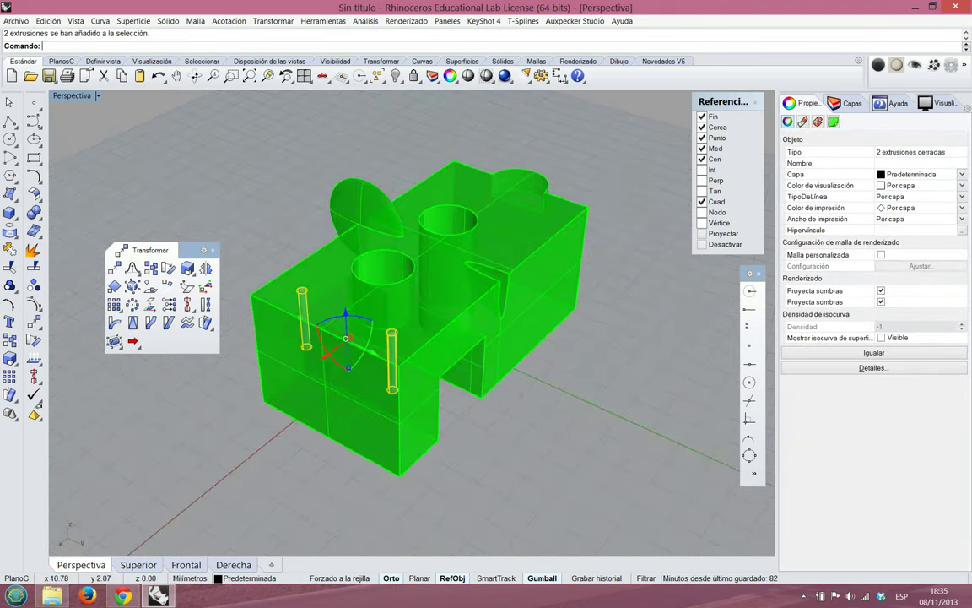
{"action": "left_click", "coordinate": [285, 205]}
{"action": "left_click_drag", "start_coordinate": [272, 206], "coordinate": [508, 489]}
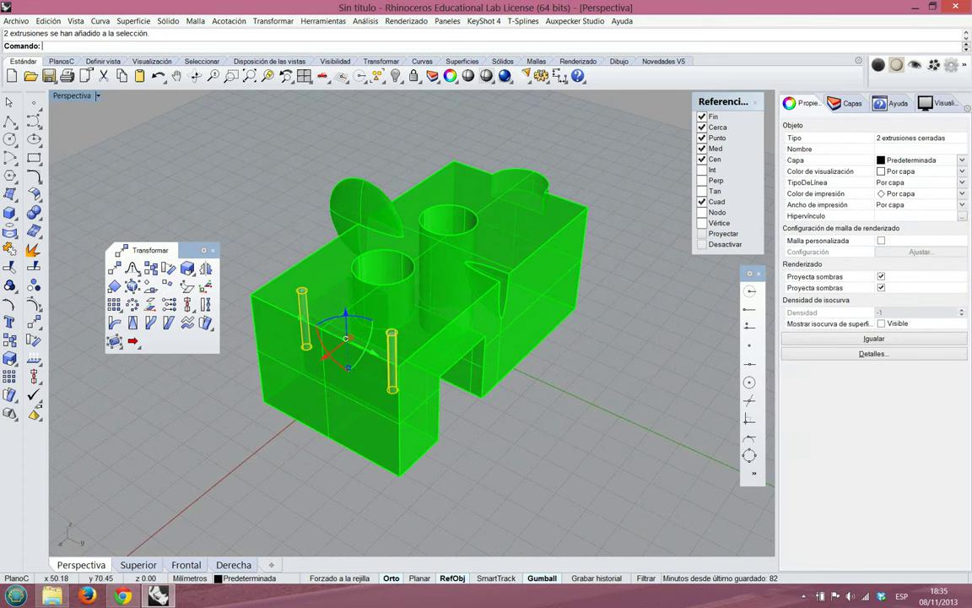
{"action": "left_click", "coordinate": [249, 195]}
{"action": "left_click_drag", "start_coordinate": [250, 195], "coordinate": [447, 454]}
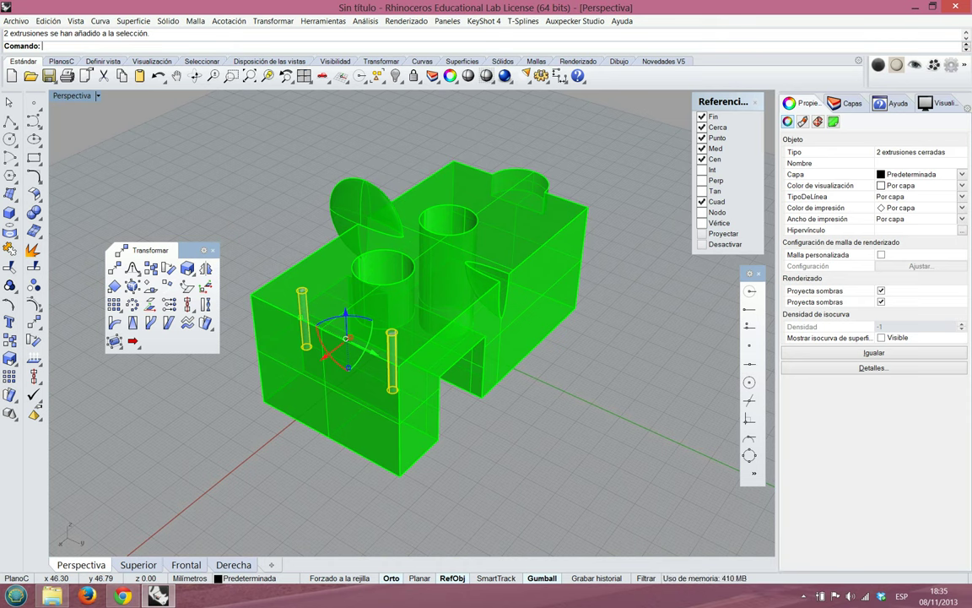
{"action": "key", "text": "Escape"}
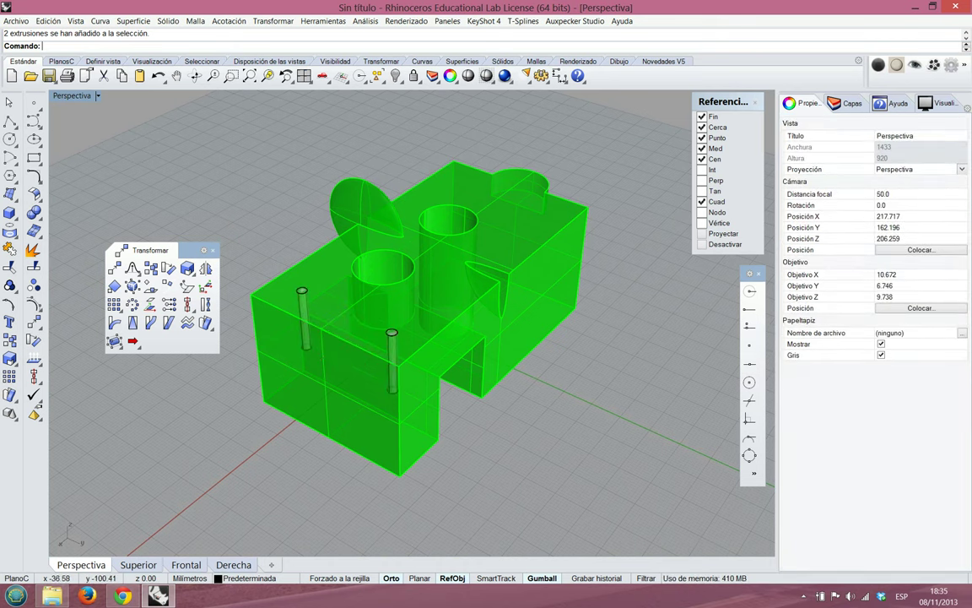
{"action": "left_click_drag", "start_coordinate": [236, 172], "coordinate": [547, 434]}
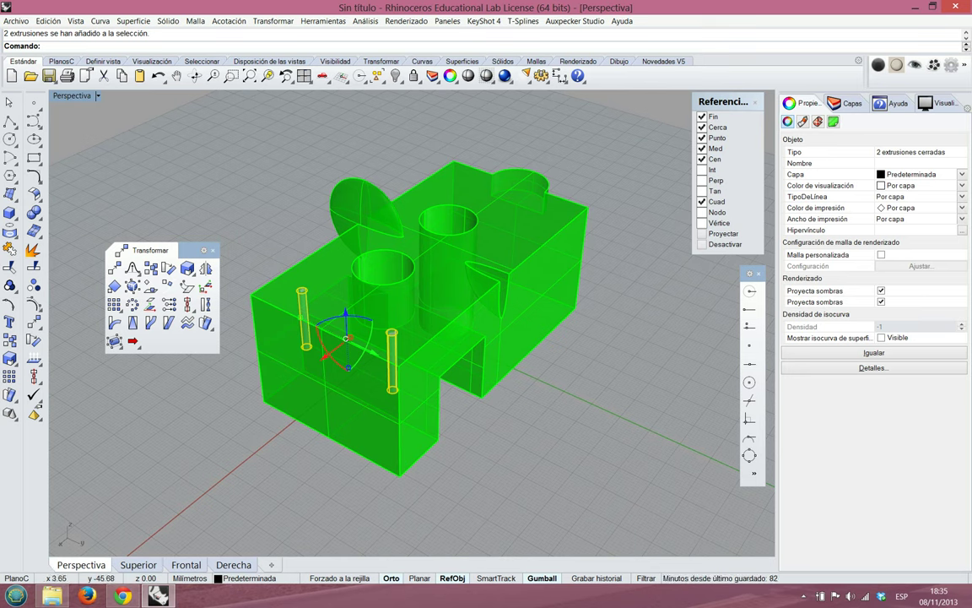
{"action": "key", "text": "Escape"}
Mirror copies of both thin cylinders to the block's opposite end across its transverse centre plane, starting from the side disc's topmost point
{"action": "left_click_drag", "start_coordinate": [259, 229], "coordinate": [436, 446]}
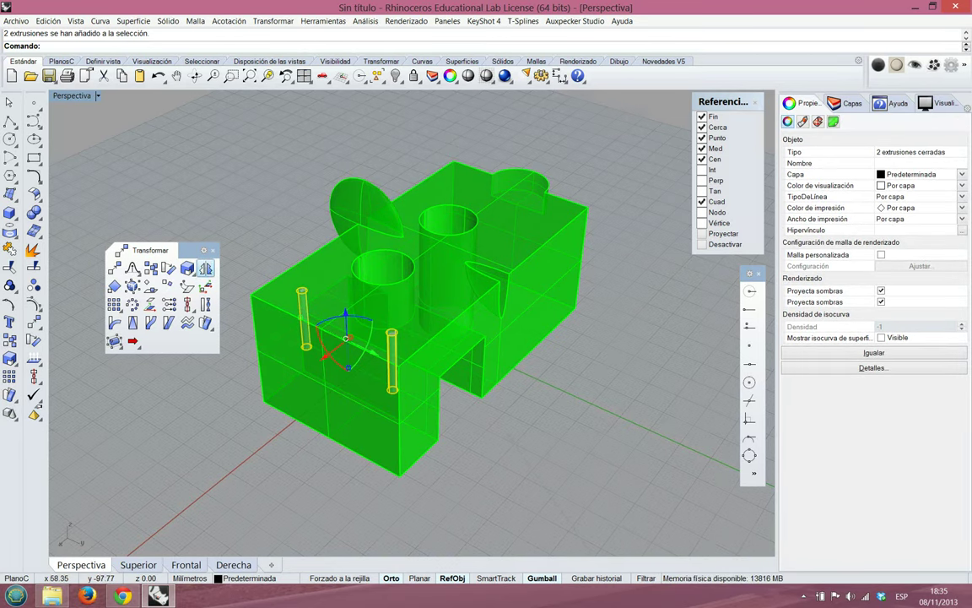
{"action": "left_click", "coordinate": [206, 269]}
{"action": "right_click_drag", "start_coordinate": [595, 351], "coordinate": [418, 334]}
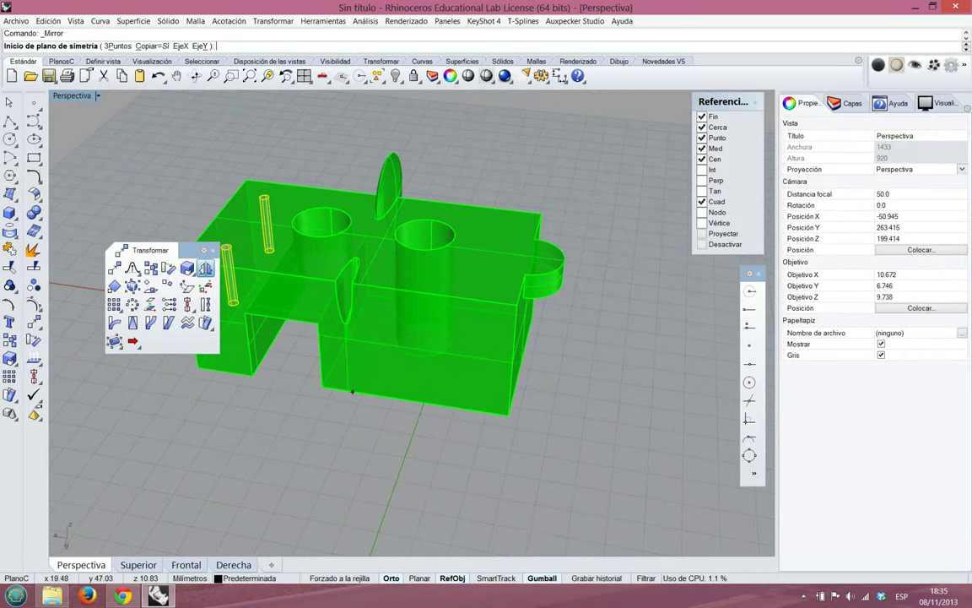
{"action": "left_click", "coordinate": [394, 153]}
{"action": "left_click", "coordinate": [409, 127]}
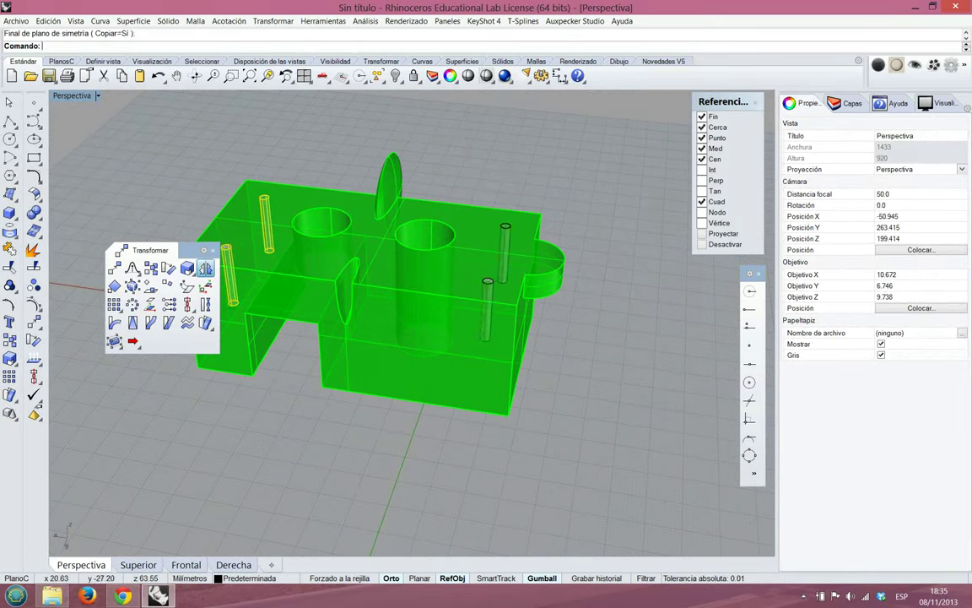
{"action": "left_click", "coordinate": [481, 151]}
{"action": "right_click_drag", "start_coordinate": [481, 150], "coordinate": [722, 178]}
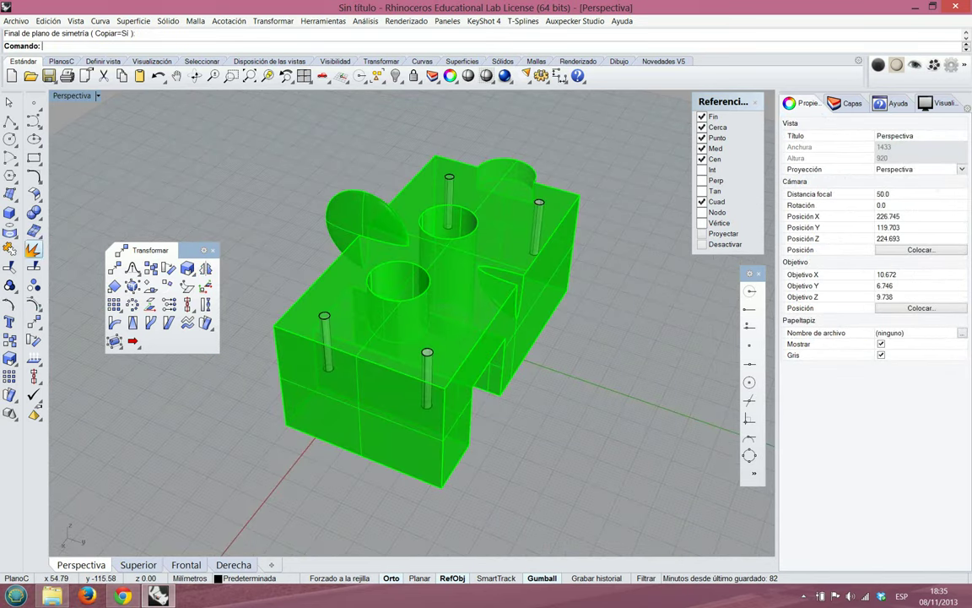
Float the Sólidos toolbar and subtract the four thin cylinders from the block with a Boolean difference, deleting the originals
{"action": "left_click", "coordinate": [35, 214]}
{"action": "left_click_drag", "start_coordinate": [52, 211], "coordinate": [117, 122]}
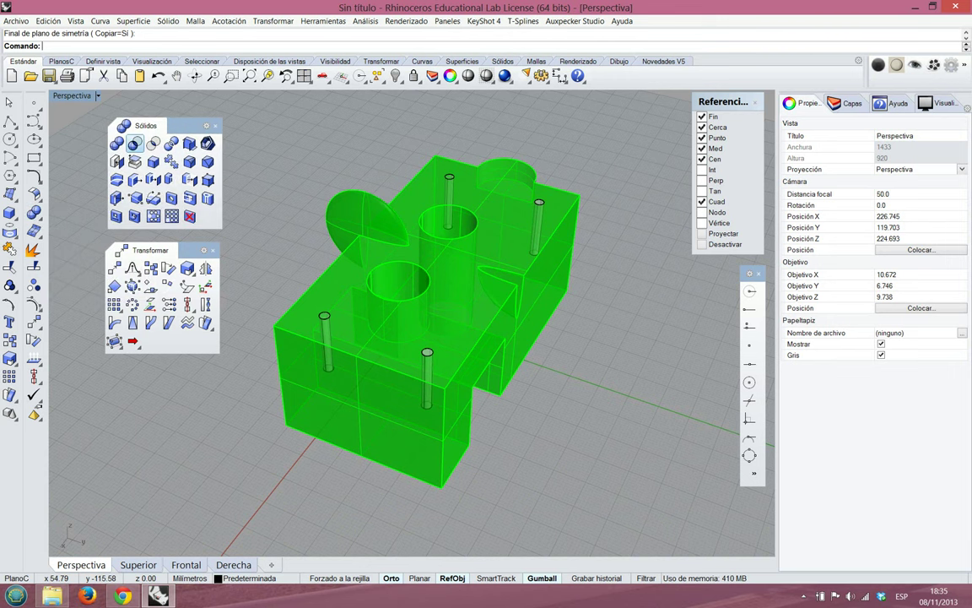
{"action": "left_click", "coordinate": [134, 144]}
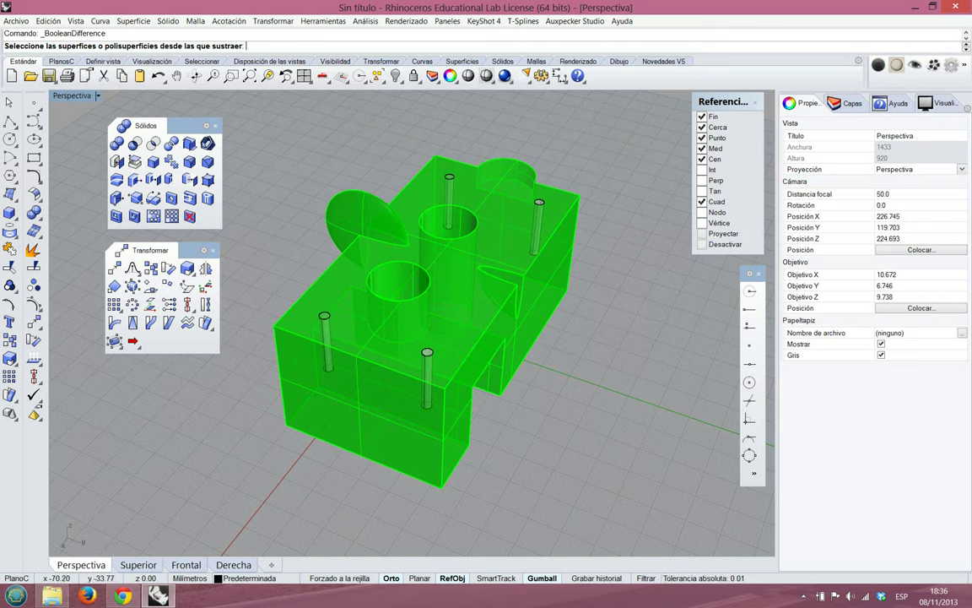
{"action": "left_click", "coordinate": [415, 195]}
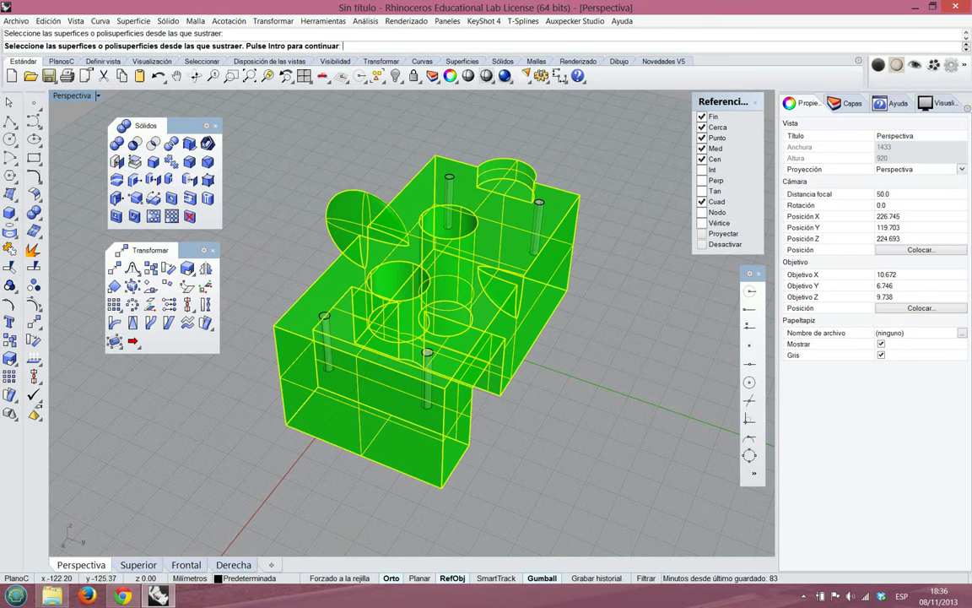
{"action": "key", "text": "Return"}
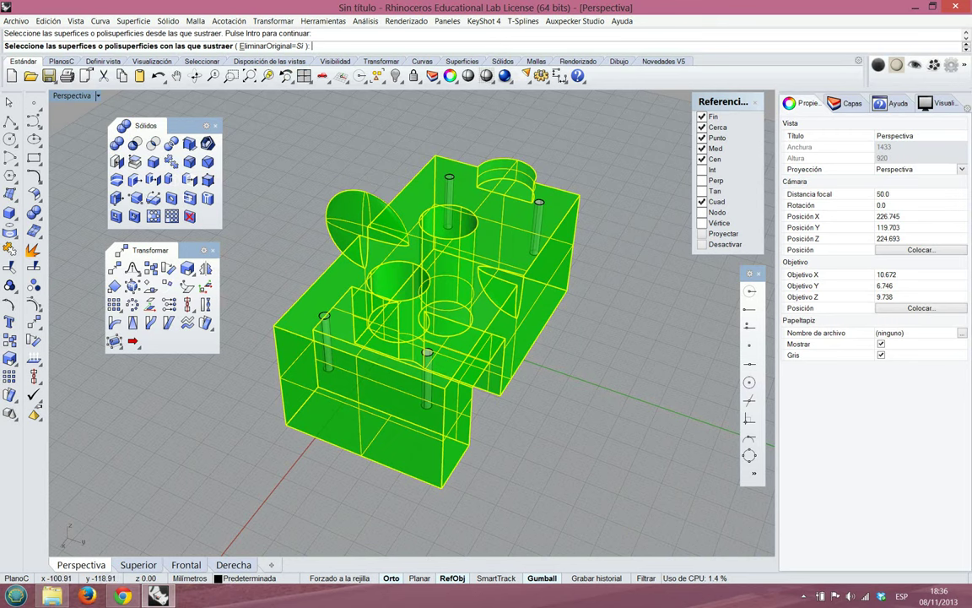
{"action": "key", "text": "Return"}
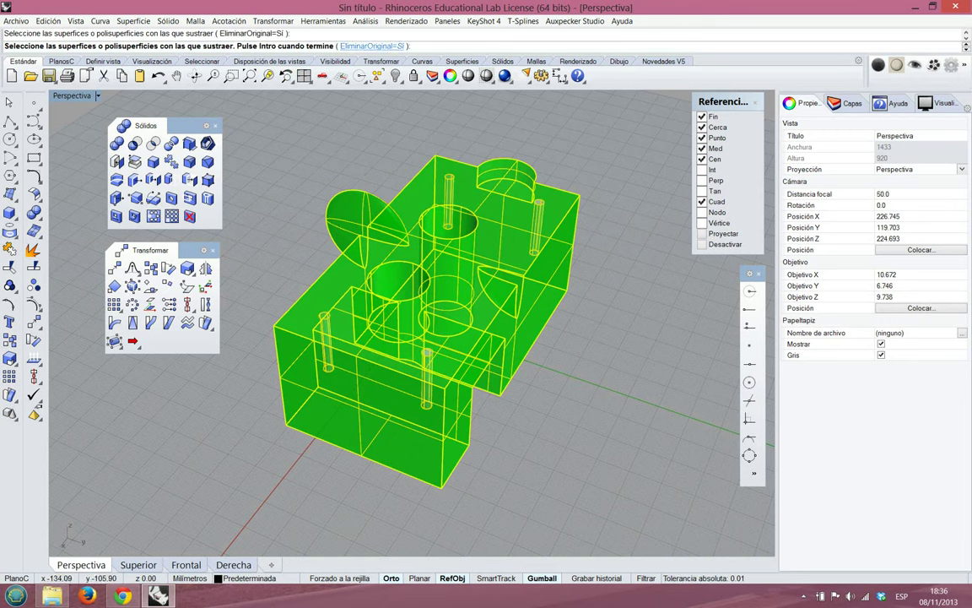
{"action": "key", "text": "Return"}
Examine the four small corner holes in the block from several angles and distances
{"action": "right_click_drag", "start_coordinate": [554, 147], "coordinate": [537, 176]}
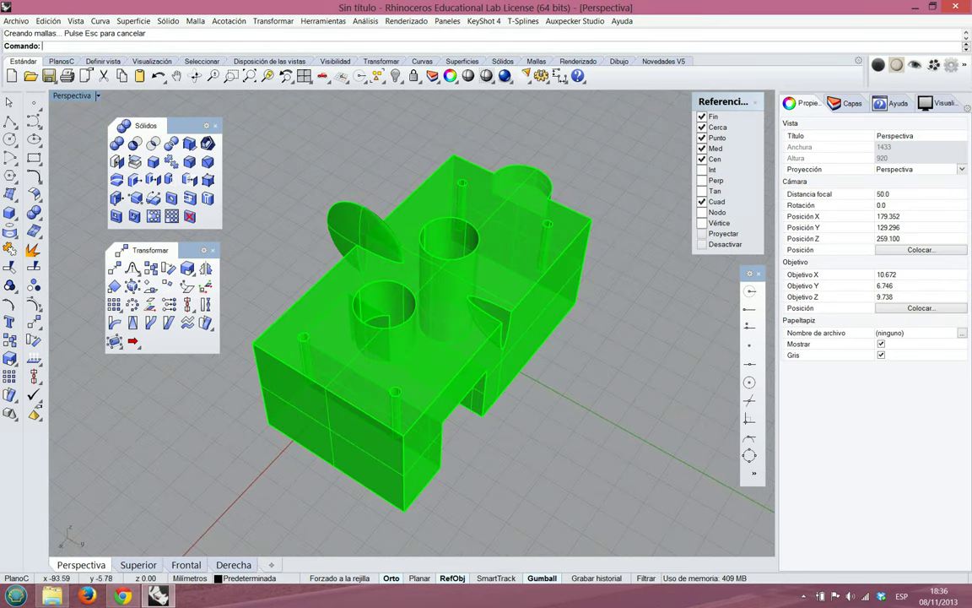
{"action": "scroll", "coordinate": [563, 321], "scroll_direction": "up", "scroll_amount": 2}
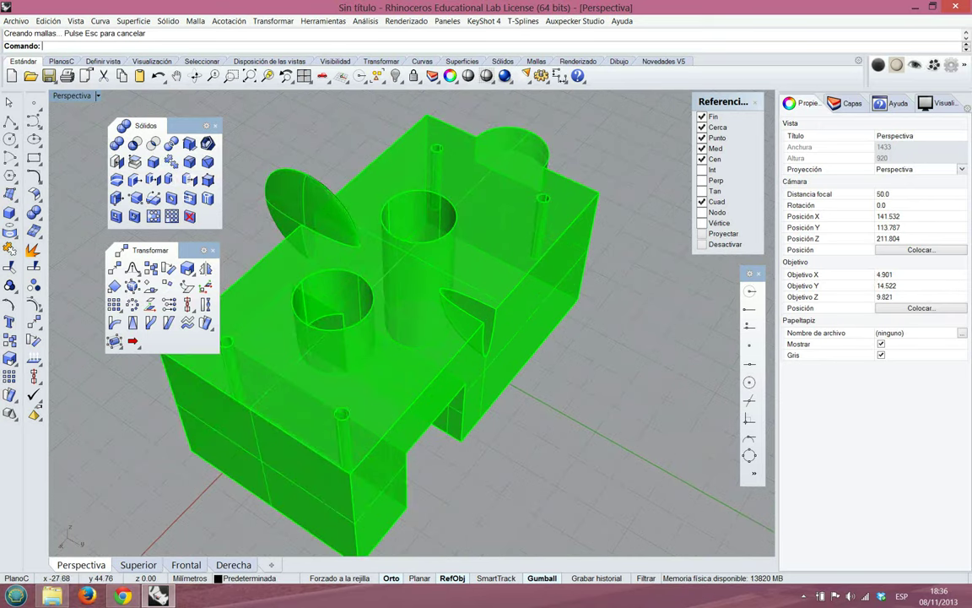
{"action": "right_click_drag", "start_coordinate": [282, 456], "coordinate": [304, 456]}
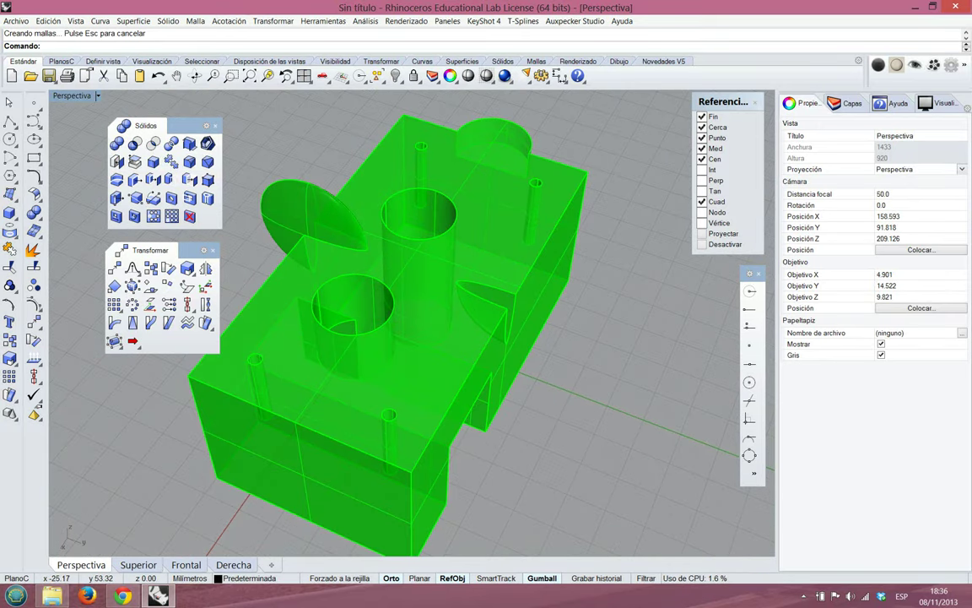
{"action": "right_click_drag", "start_coordinate": [580, 321], "coordinate": [553, 320]}
{"action": "scroll", "coordinate": [568, 266], "scroll_direction": "down", "scroll_amount": 5}
{"action": "scroll", "coordinate": [479, 296], "scroll_direction": "up", "scroll_amount": 3}
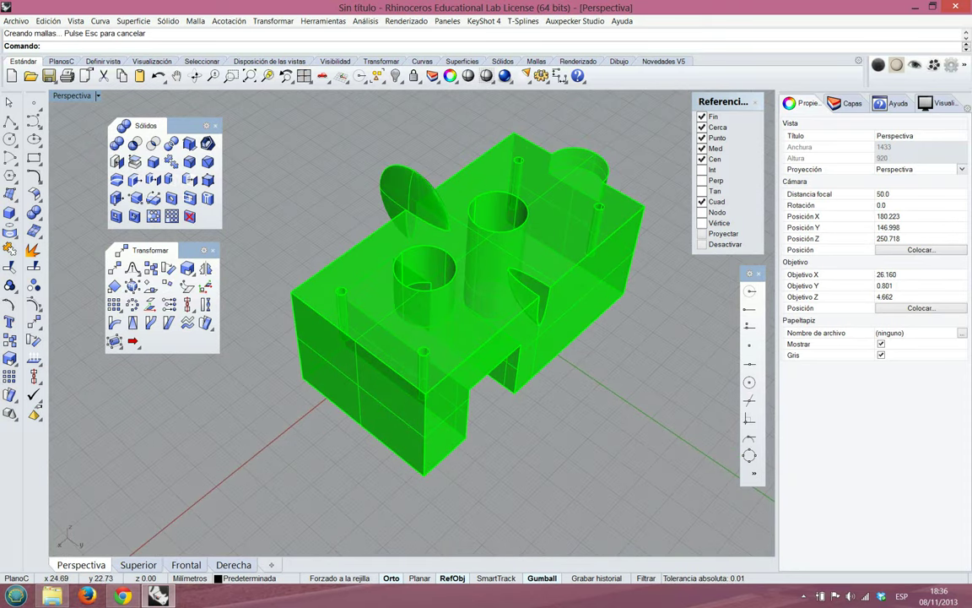
{"action": "scroll", "coordinate": [593, 251], "scroll_direction": "up", "scroll_amount": 3}
{"action": "scroll", "coordinate": [595, 249], "scroll_direction": "down", "scroll_amount": 5}
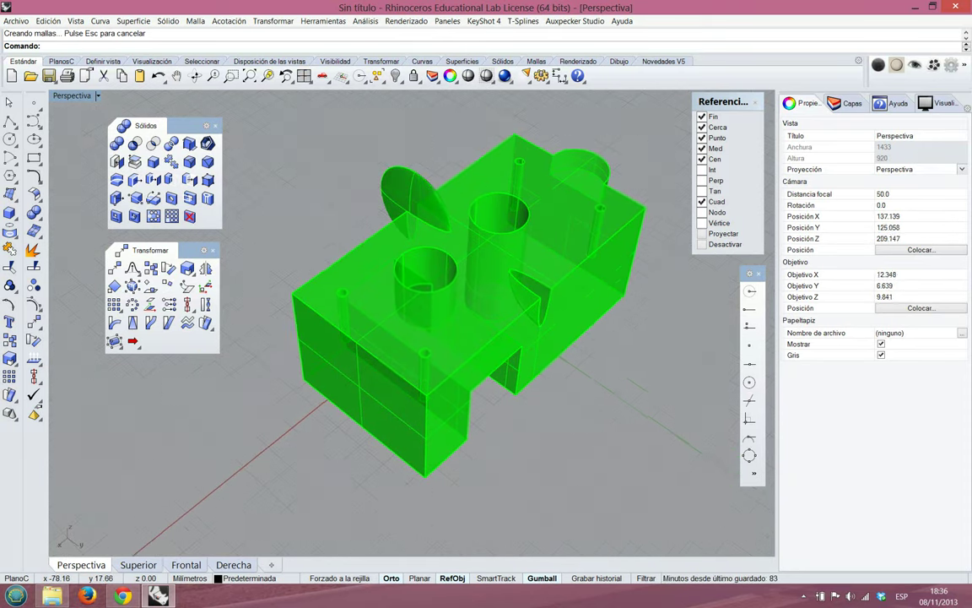
{"action": "scroll", "coordinate": [603, 219], "scroll_direction": "up", "scroll_amount": 3}
{"action": "scroll", "coordinate": [636, 183], "scroll_direction": "up", "scroll_amount": 2}
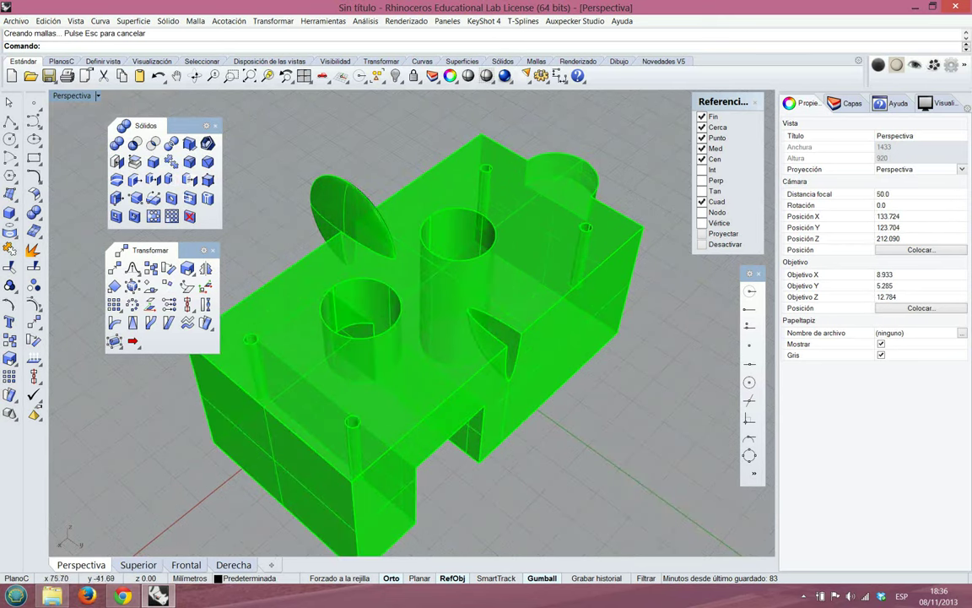
Start Rotate Hole on the large hole nearest the rounded end, centring the rotation on the block's top edge at the side notch
{"action": "left_click", "coordinate": [34, 322]}
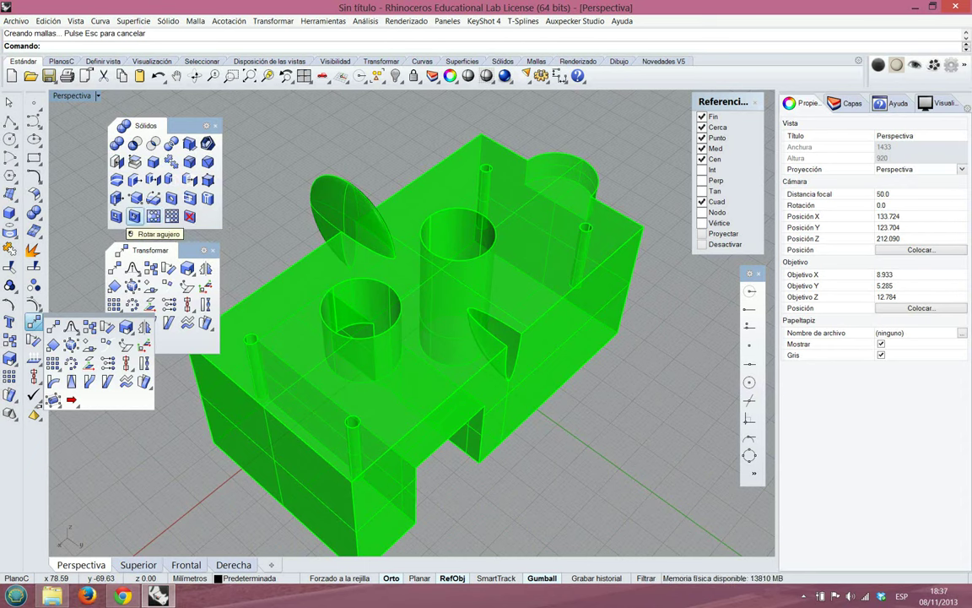
{"action": "left_click", "coordinate": [134, 216]}
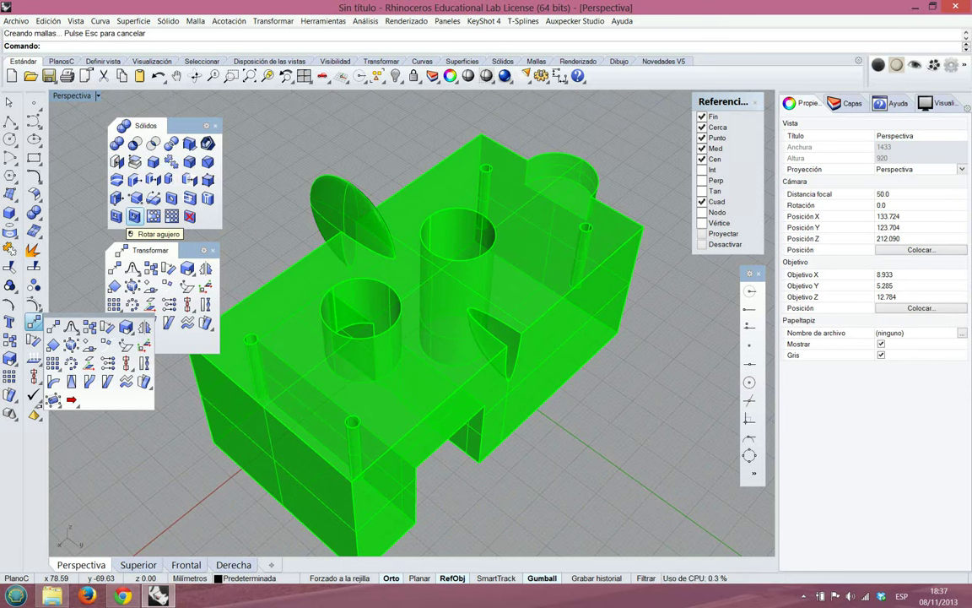
{"action": "left_click", "coordinate": [134, 216]}
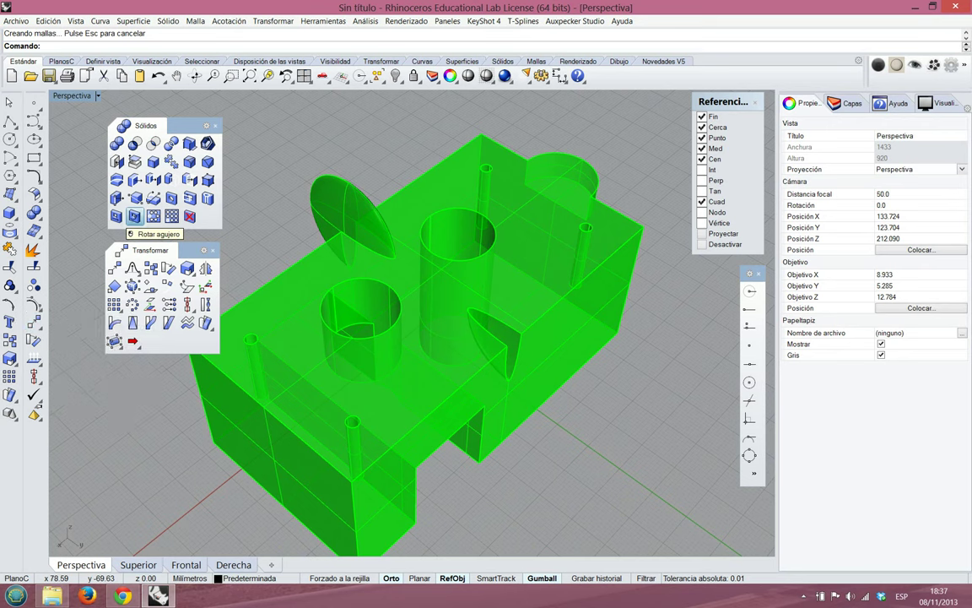
{"action": "right_click_drag", "start_coordinate": [314, 319], "coordinate": [309, 363]}
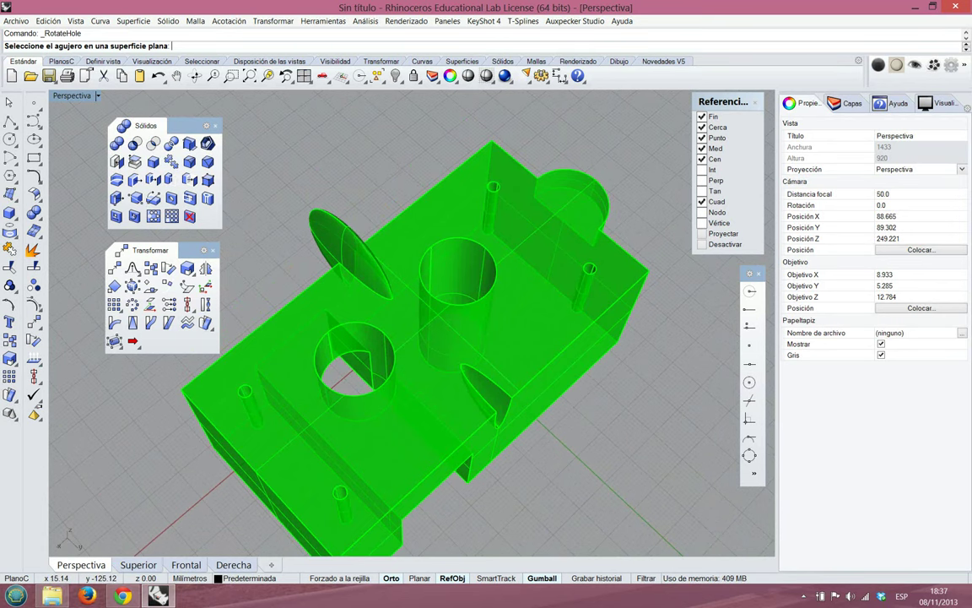
{"action": "right_click_drag", "start_coordinate": [433, 232], "coordinate": [433, 266]}
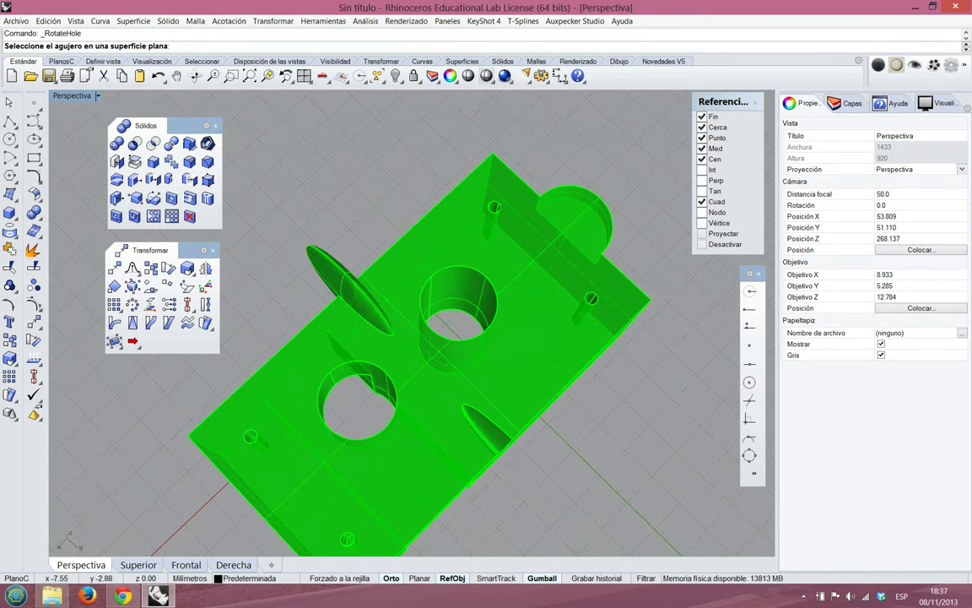
{"action": "left_click", "coordinate": [457, 269]}
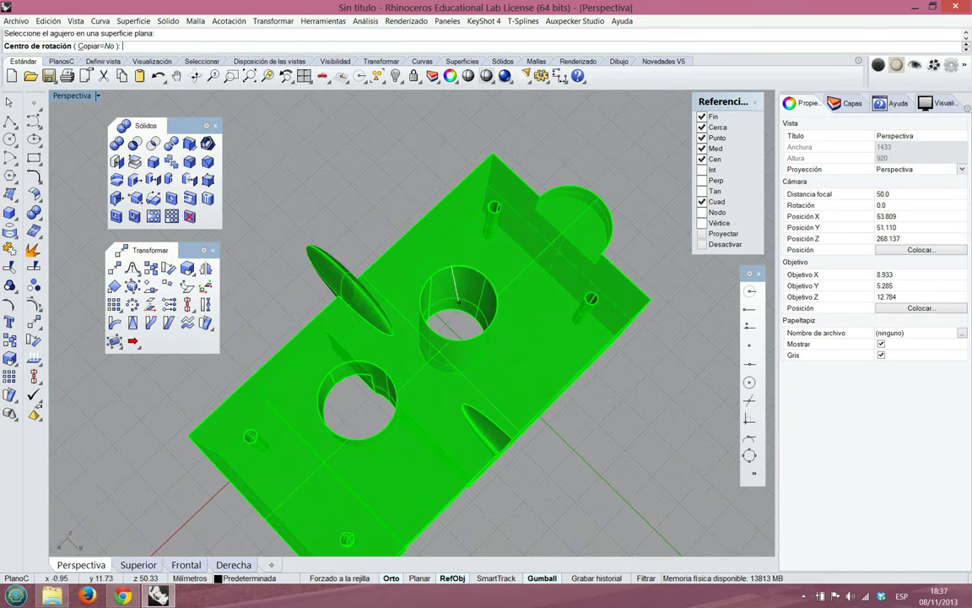
{"action": "right_click_drag", "start_coordinate": [474, 322], "coordinate": [451, 255]}
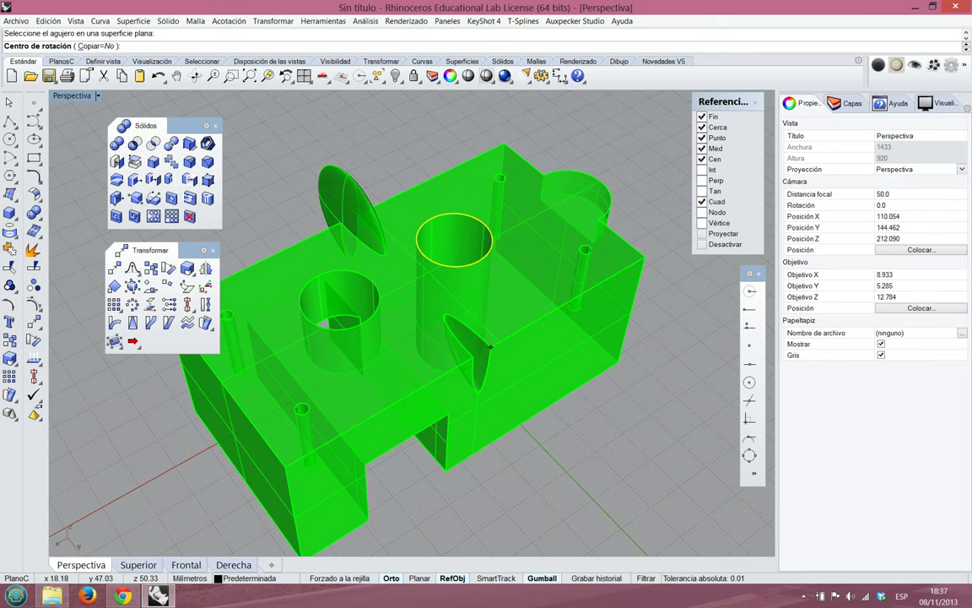
{"action": "left_click", "coordinate": [491, 346]}
{"action": "scroll", "coordinate": [512, 346], "scroll_direction": "down", "scroll_amount": 3}
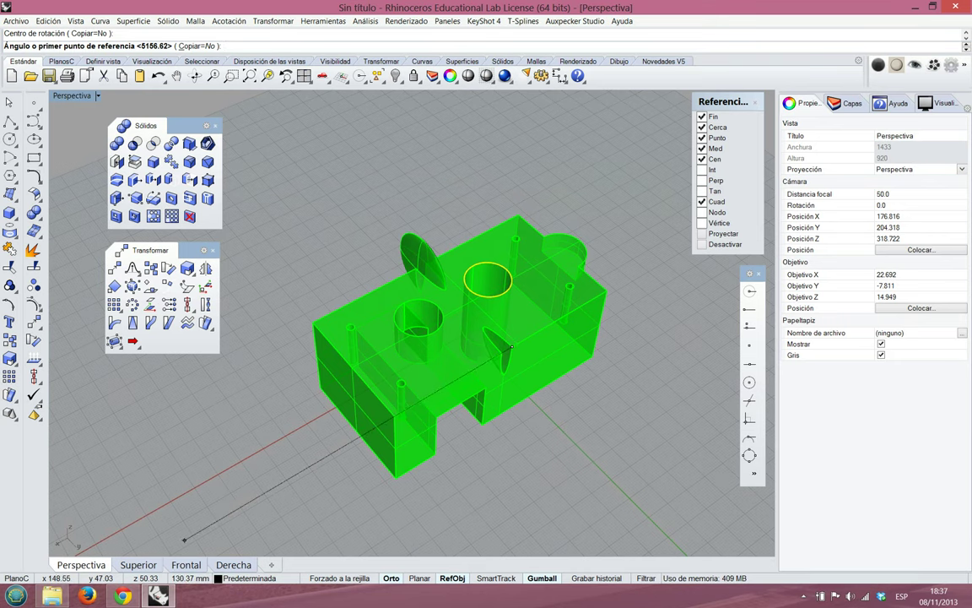
Display the top view as semitransparent and rotate the large hole slightly clockwise, with the first reference along the block's edge and Orto off for the second
{"action": "left_click", "coordinate": [138, 564]}
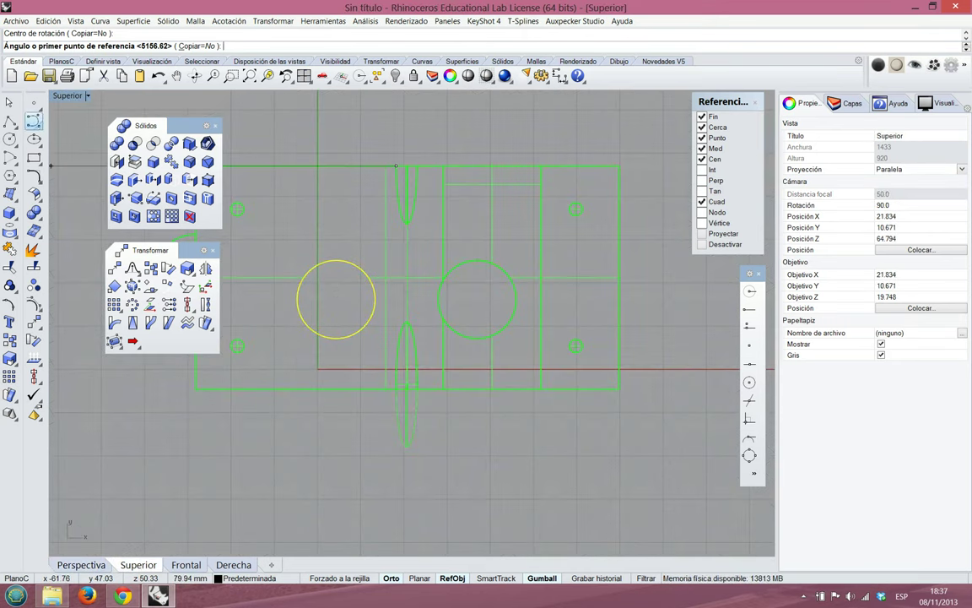
{"action": "left_click", "coordinate": [68, 95]}
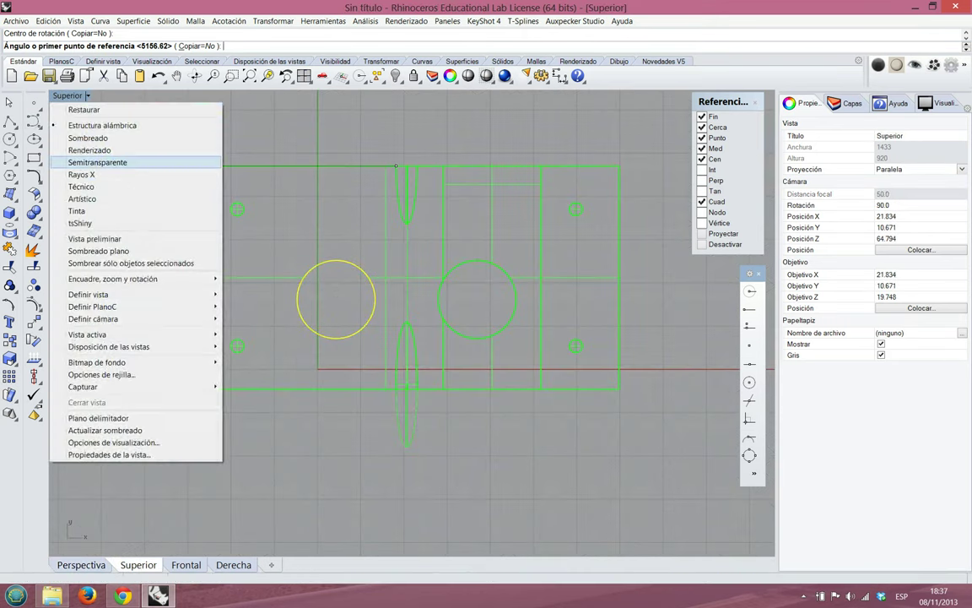
{"action": "left_click", "coordinate": [95, 161]}
{"action": "right_click_drag", "start_coordinate": [496, 184], "coordinate": [570, 205]}
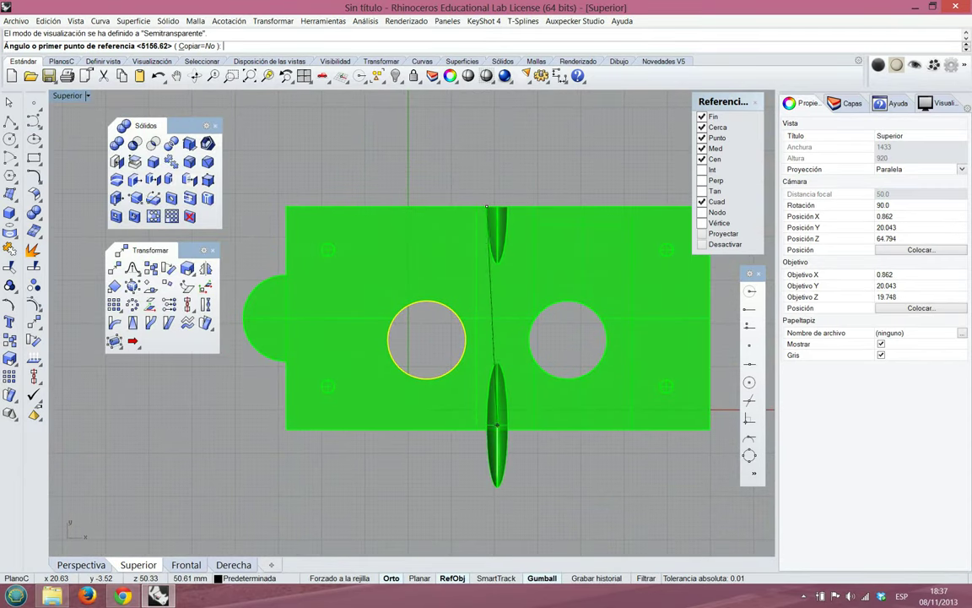
{"action": "left_click", "coordinate": [254, 205]}
{"action": "key", "text": "F8"}
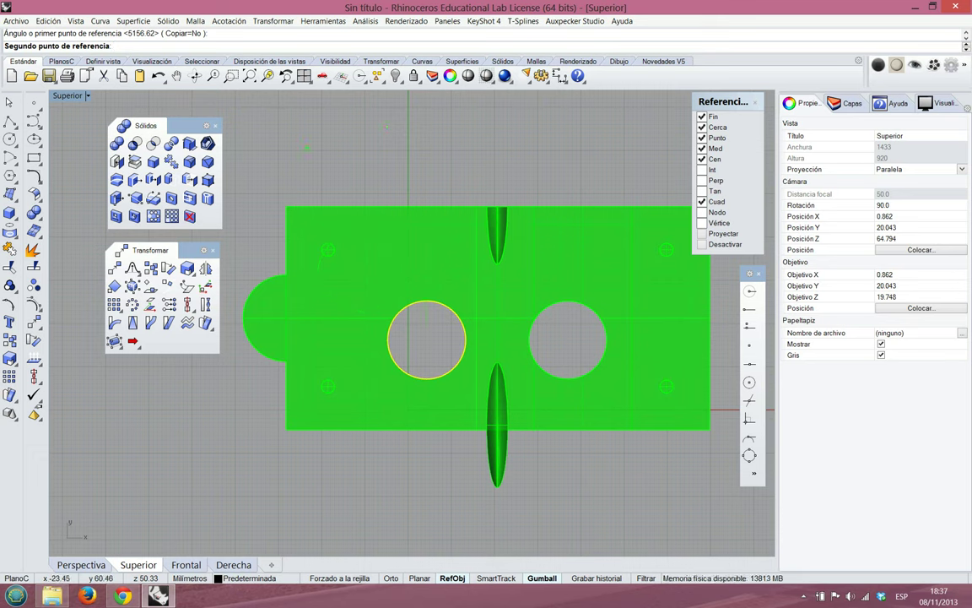
{"action": "left_click", "coordinate": [307, 148]}
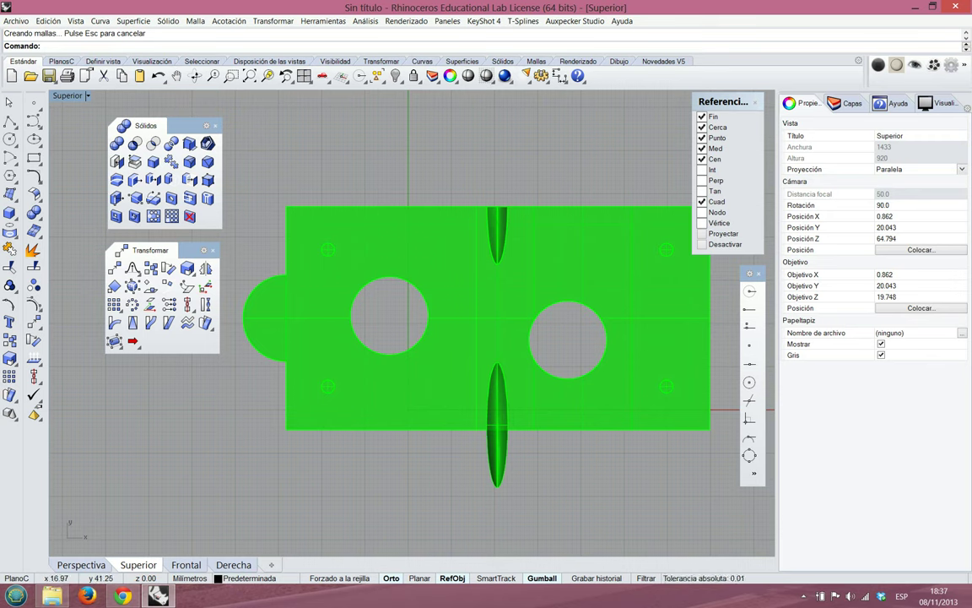
In the perspective view, move the small disc-side hole at the block's end opposite the rounded end a short distance lengthwise inward
{"action": "left_click", "coordinate": [85, 565]}
{"action": "right_click_drag", "start_coordinate": [401, 464], "coordinate": [379, 492]}
{"action": "right_click_drag", "start_coordinate": [469, 330], "coordinate": [555, 301]}
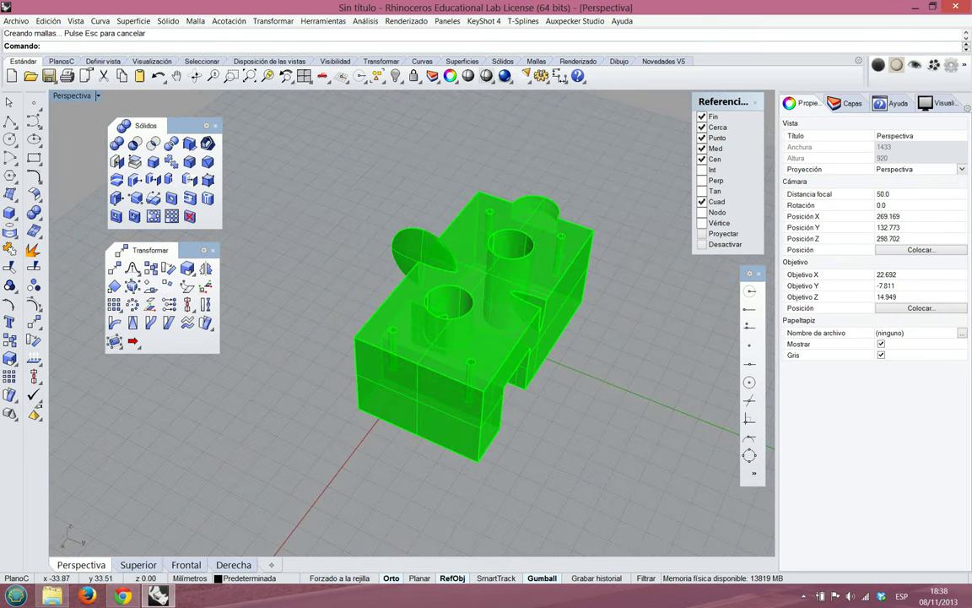
{"action": "scroll", "coordinate": [588, 370], "scroll_direction": "up", "scroll_amount": 4}
{"action": "scroll", "coordinate": [587, 370], "scroll_direction": "down", "scroll_amount": 4}
{"action": "right_click_drag", "start_coordinate": [549, 342], "coordinate": [476, 354]}
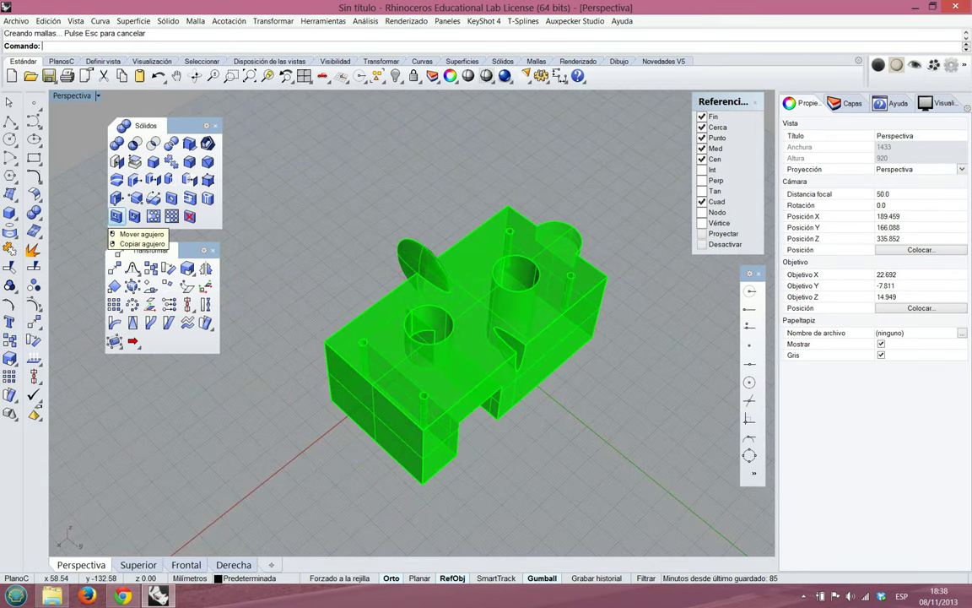
{"action": "left_click", "coordinate": [116, 217]}
{"action": "scroll", "coordinate": [352, 370], "scroll_direction": "up", "scroll_amount": 5}
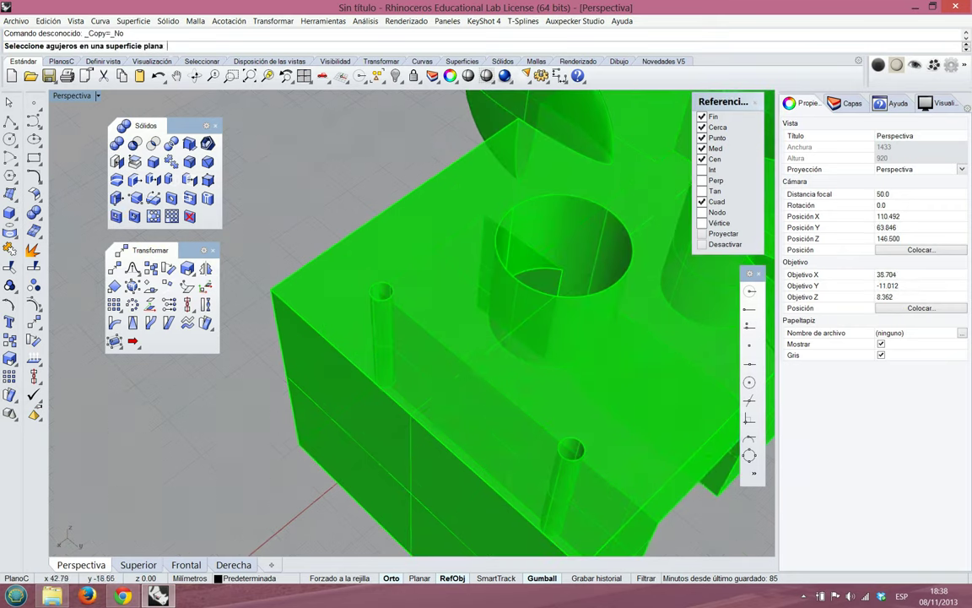
{"action": "left_click", "coordinate": [383, 297]}
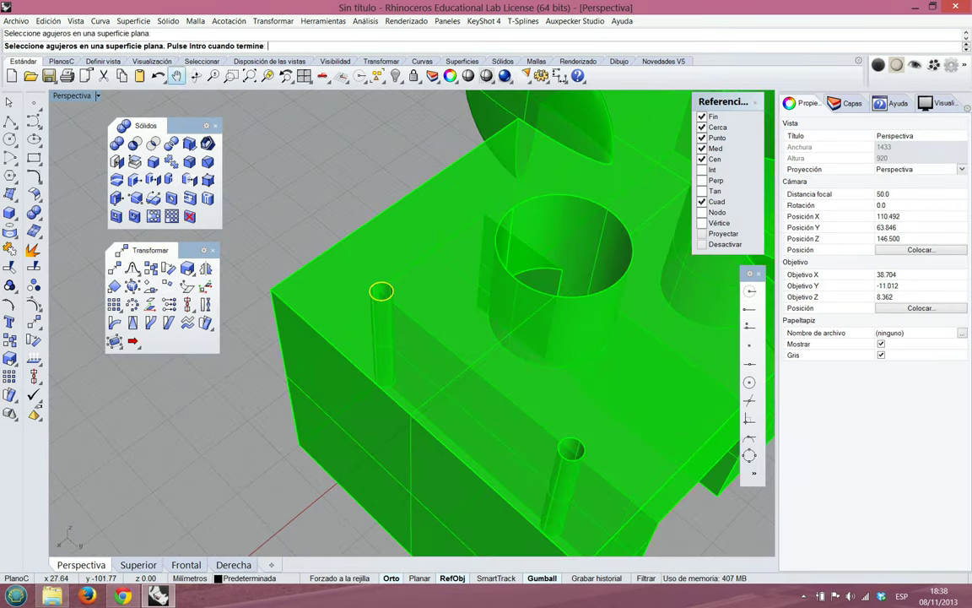
{"action": "key", "text": "Return"}
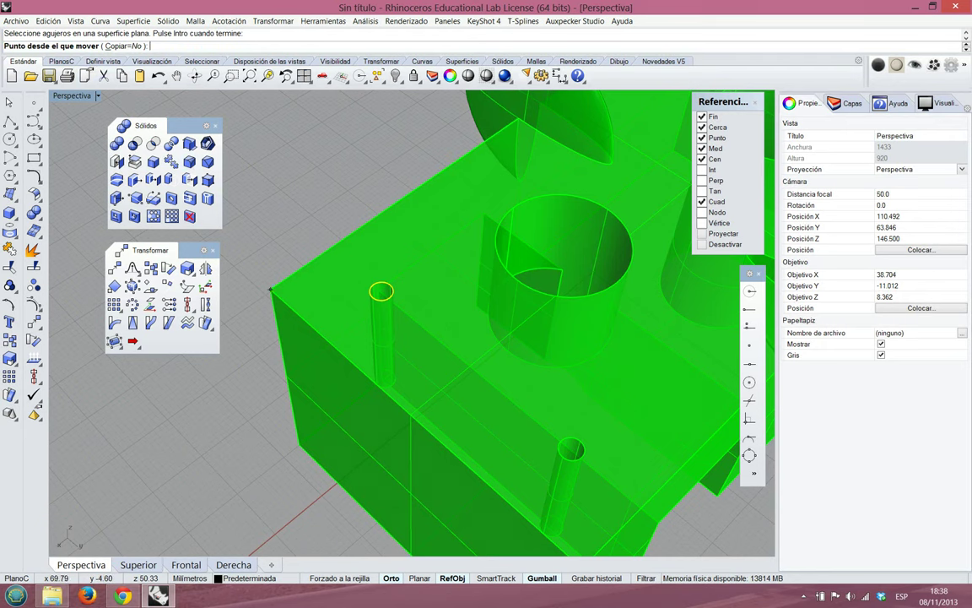
{"action": "left_click", "coordinate": [270, 290]}
{"action": "left_click", "coordinate": [321, 257]}
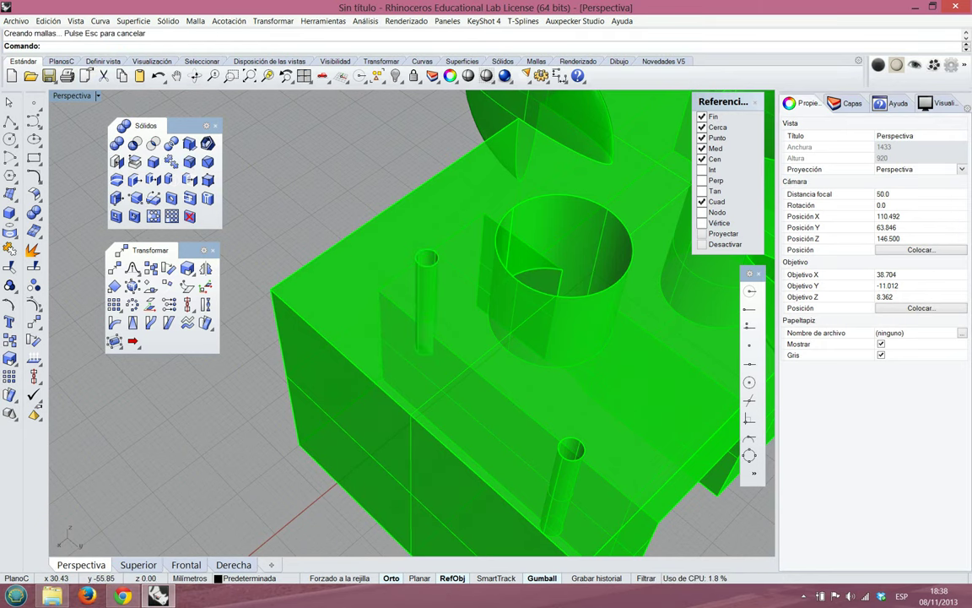
Try to move the same small hole a little further lengthwise, using base and target points picked near the block's top edge
{"action": "scroll", "coordinate": [430, 404], "scroll_direction": "down", "scroll_amount": 2}
{"action": "right_click_drag", "start_coordinate": [429, 404], "coordinate": [422, 381]}
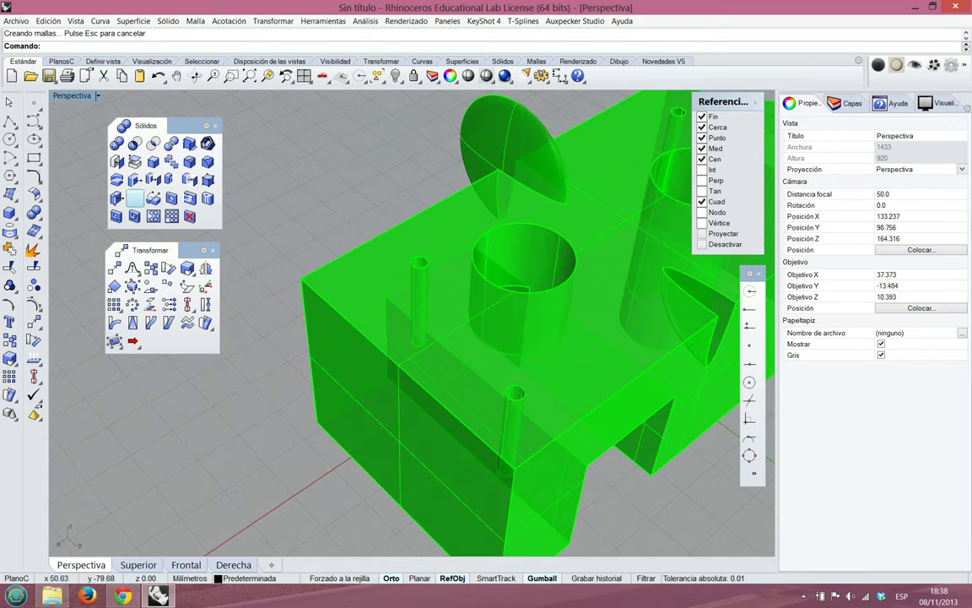
{"action": "left_click", "coordinate": [118, 216]}
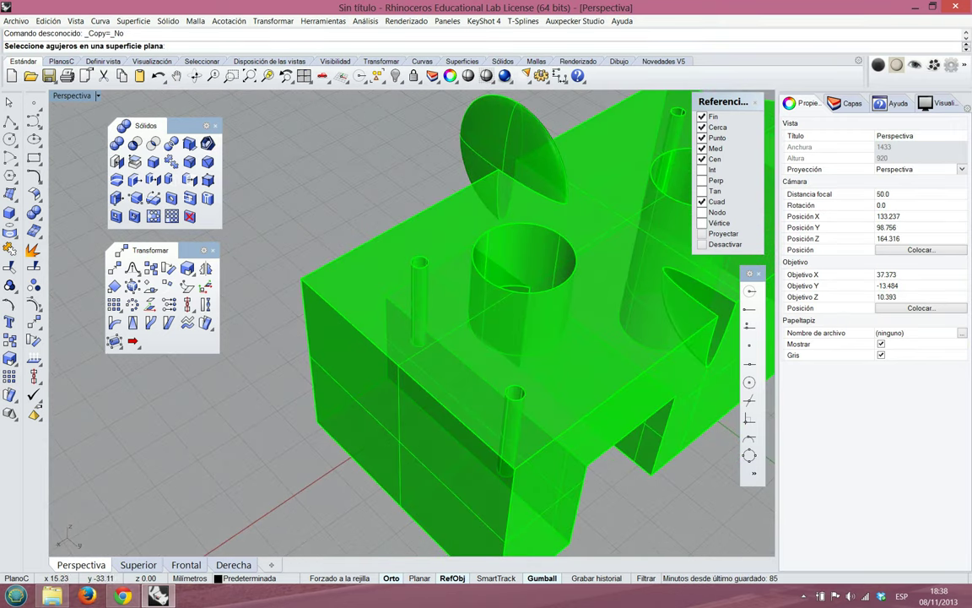
{"action": "left_click", "coordinate": [420, 264]}
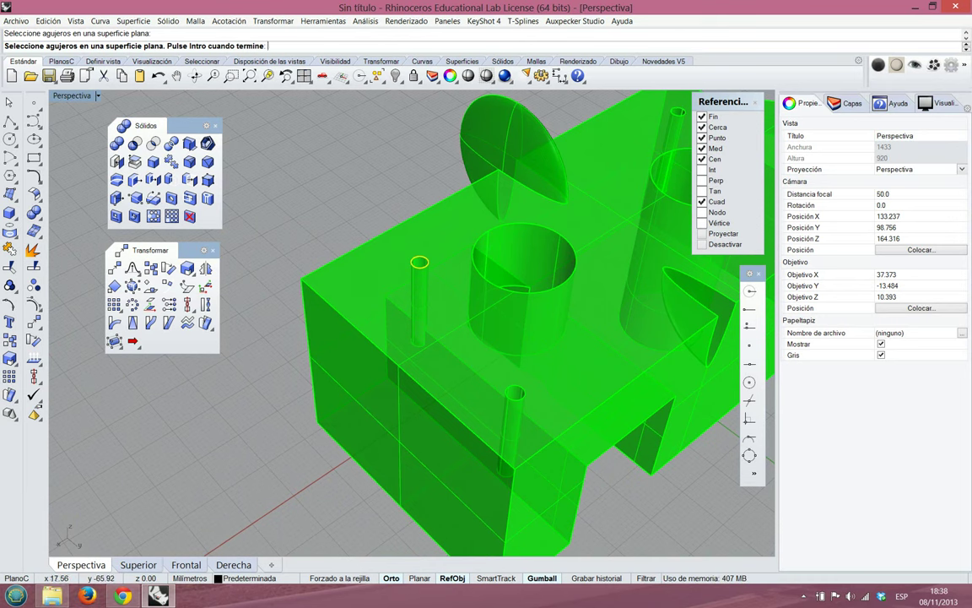
{"action": "key", "text": "Return"}
{"action": "left_click", "coordinate": [332, 261]}
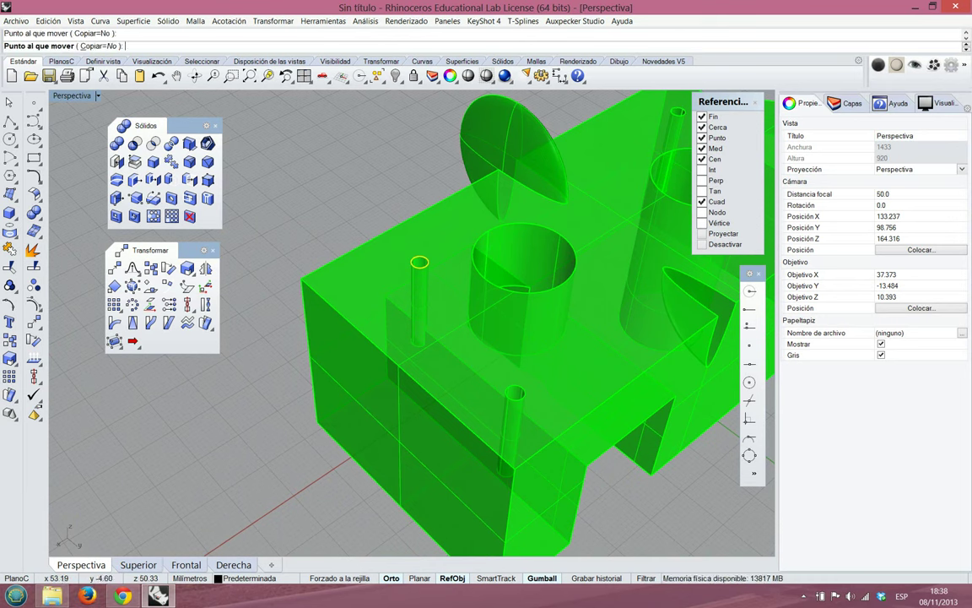
{"action": "left_click", "coordinate": [376, 237]}
{"action": "scroll", "coordinate": [376, 236], "scroll_direction": "down", "scroll_amount": 3}
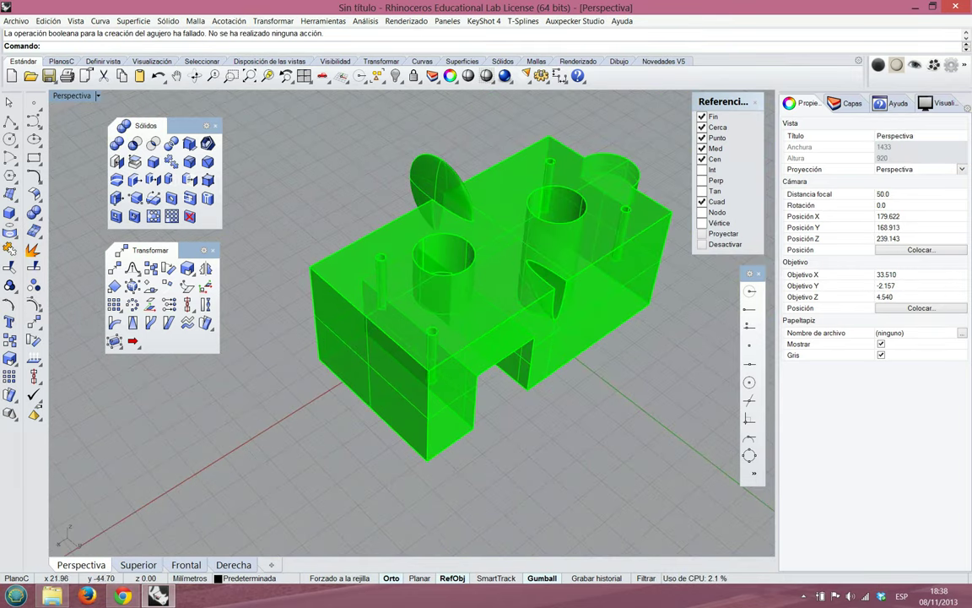
Try moving the small hole about 59 mm lengthwise toward the rounded end, starting from the block's top corner, and undo that move
{"action": "scroll", "coordinate": [379, 249], "scroll_direction": "up", "scroll_amount": 2}
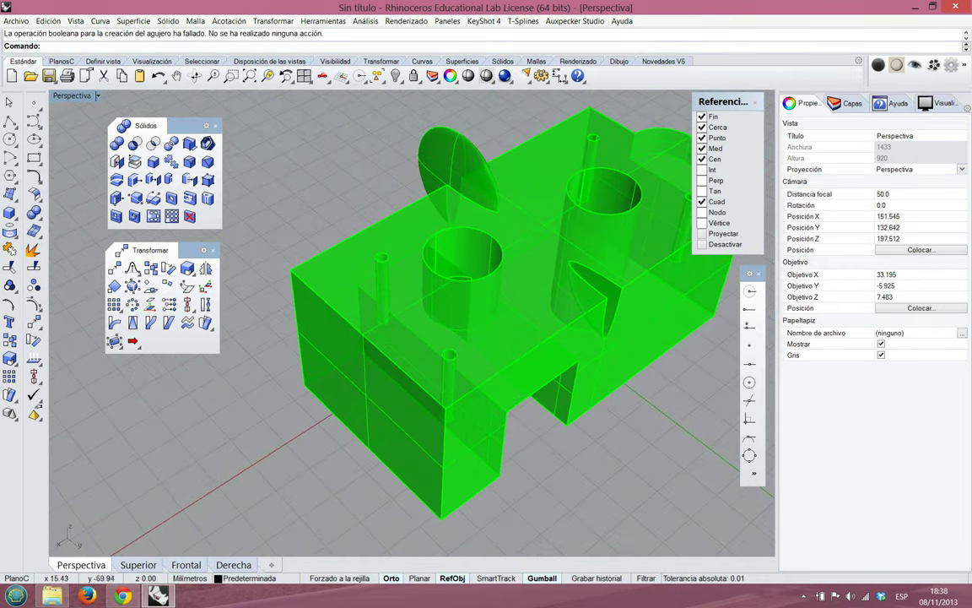
{"action": "left_click", "coordinate": [116, 216]}
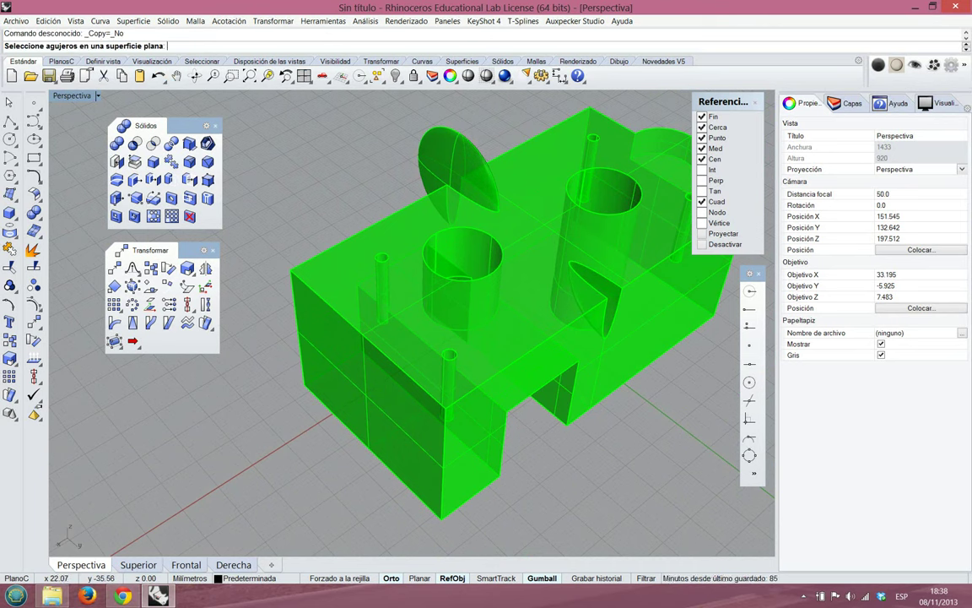
{"action": "left_click", "coordinate": [381, 257]}
{"action": "key", "text": "Return"}
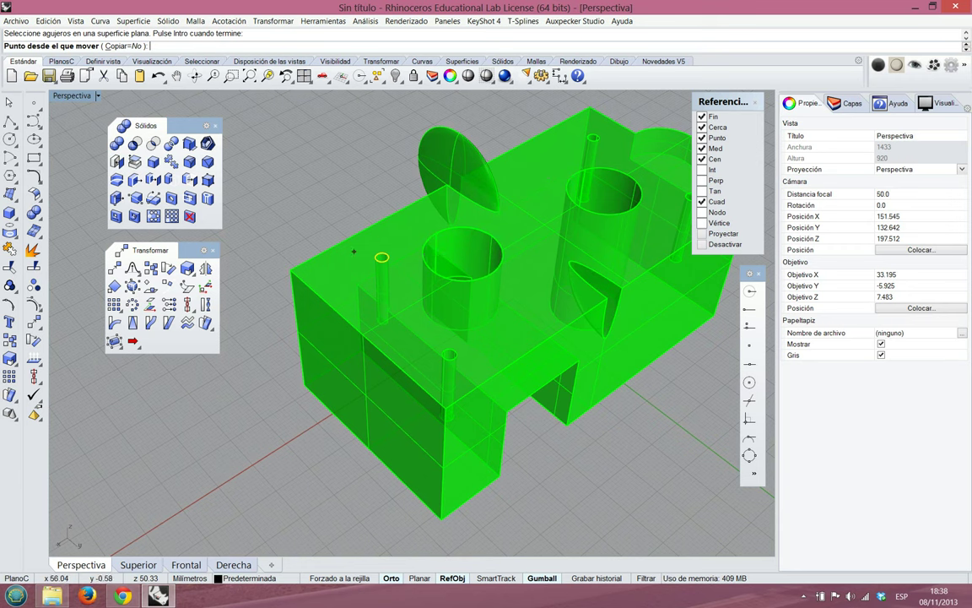
{"action": "left_click", "coordinate": [292, 270]}
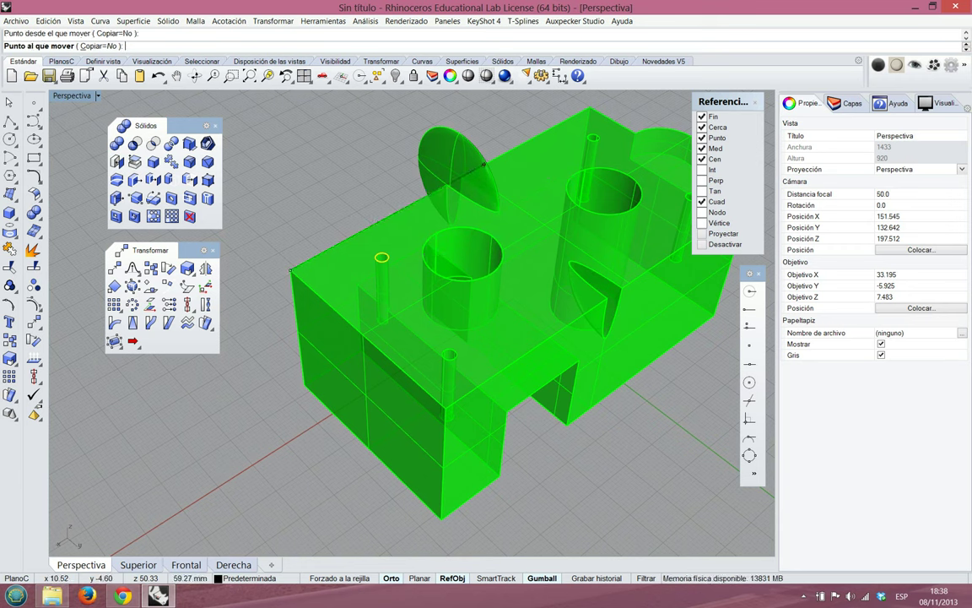
{"action": "left_click", "coordinate": [381, 257]}
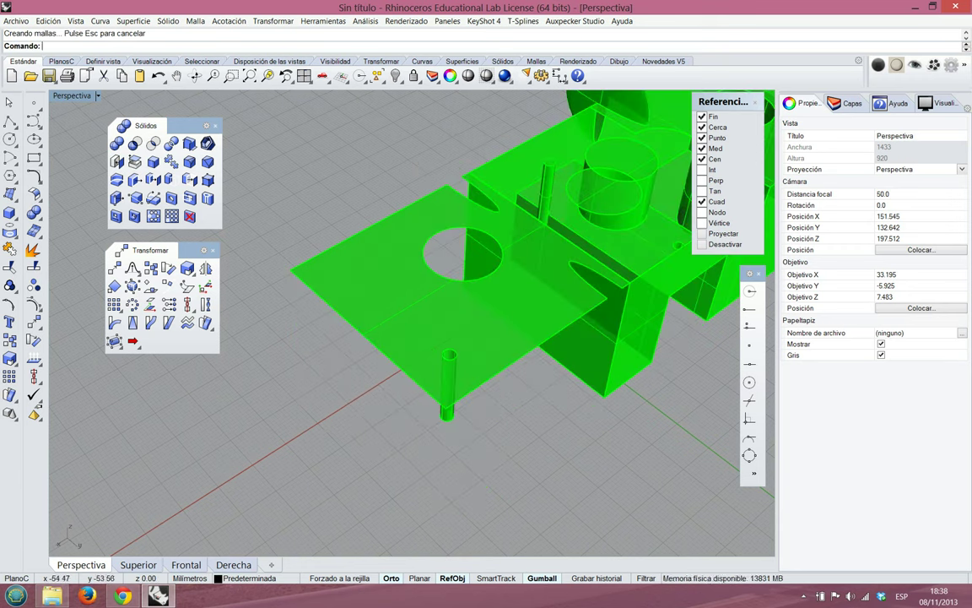
{"action": "scroll", "coordinate": [425, 277], "scroll_direction": "down", "scroll_amount": 6}
{"action": "right_click_drag", "start_coordinate": [473, 296], "coordinate": [437, 281]}
{"action": "scroll", "coordinate": [583, 228], "scroll_direction": "up", "scroll_amount": 5}
{"action": "scroll", "coordinate": [380, 296], "scroll_direction": "down", "scroll_amount": 5}
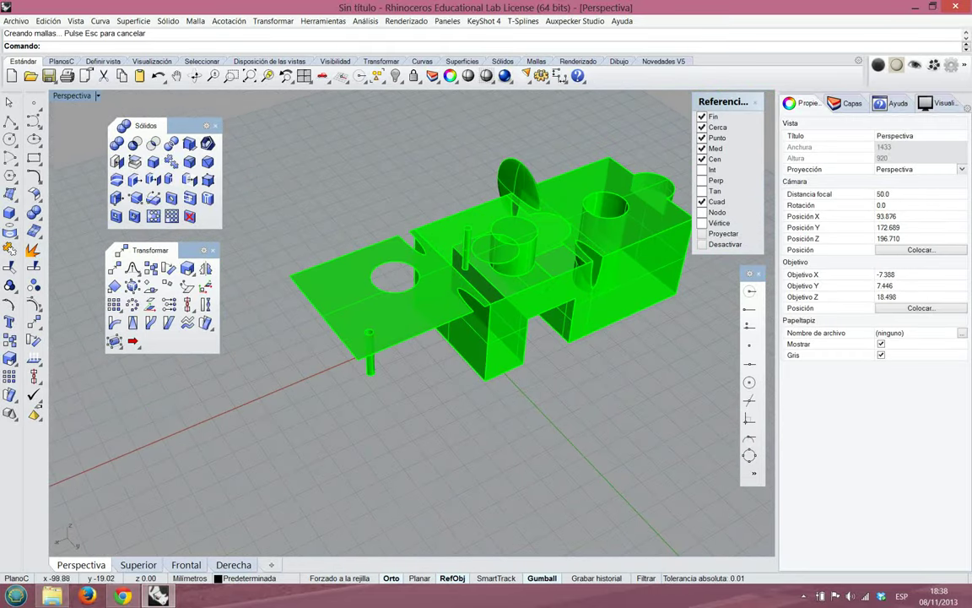
{"action": "left_click", "coordinate": [157, 76]}
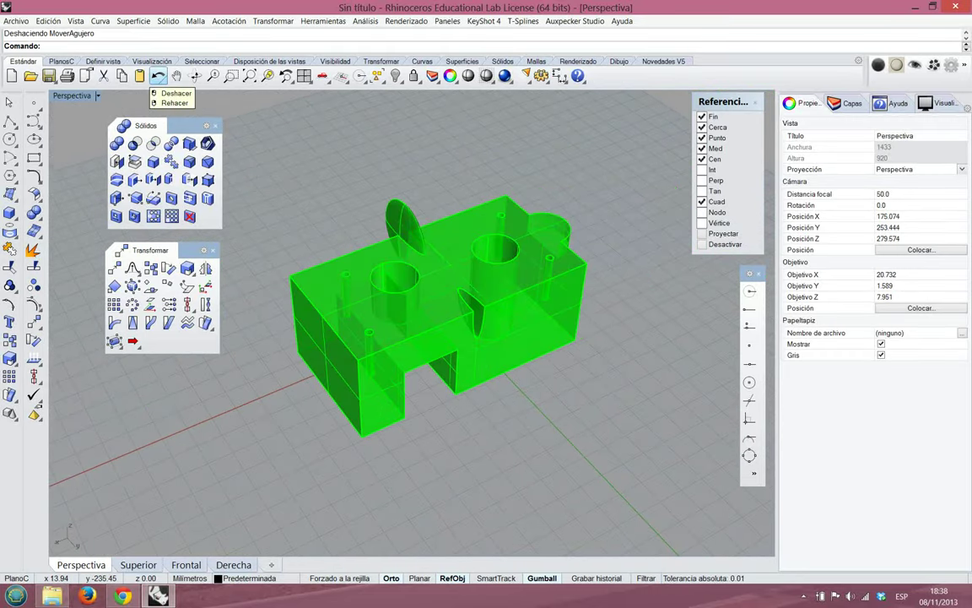
Examine the block's large holes, small holes and side notch from high, low and close viewpoints
{"action": "right_click_drag", "start_coordinate": [342, 274], "coordinate": [384, 258]}
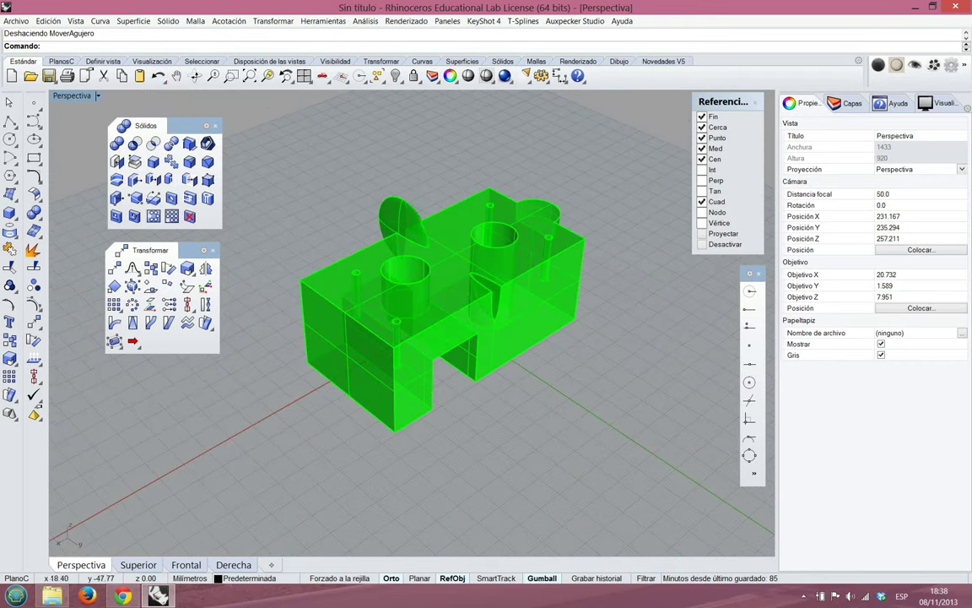
{"action": "right_click_drag", "start_coordinate": [392, 351], "coordinate": [312, 473]}
{"action": "right_click_drag", "start_coordinate": [431, 422], "coordinate": [444, 329]}
{"action": "right_click_drag", "start_coordinate": [382, 348], "coordinate": [506, 270]}
{"action": "scroll", "coordinate": [347, 284], "scroll_direction": "up", "scroll_amount": 18}
{"action": "scroll", "coordinate": [412, 321], "scroll_direction": "down", "scroll_amount": 10}
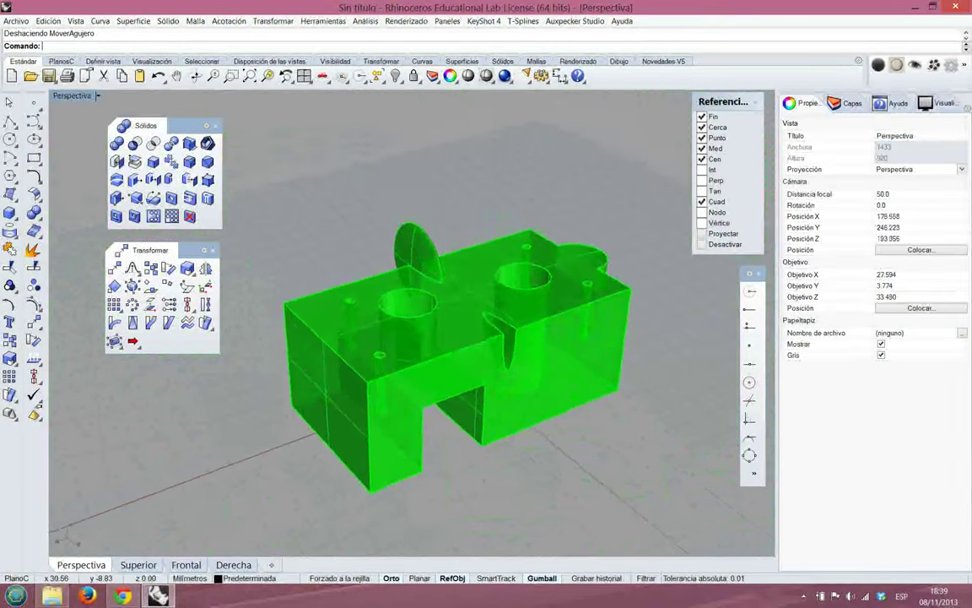
{"action": "scroll", "coordinate": [412, 320], "scroll_direction": "up", "scroll_amount": 10}
{"action": "mouse_move", "coordinate": [412, 321]}
{"action": "right_mouse_down"}
{"action": "mouse_move", "coordinate": [380, 262]}
{"action": "mouse_move", "coordinate": [372, 215]}
{"action": "mouse_move", "coordinate": [447, 207]}
{"action": "mouse_move", "coordinate": [397, 214]}
{"action": "mouse_move", "coordinate": [412, 317]}
{"action": "right_mouse_up"}
{"action": "scroll", "coordinate": [412, 317], "scroll_direction": "down", "scroll_amount": 6}
{"action": "right_click_drag", "start_coordinate": [561, 347], "coordinate": [567, 418]}
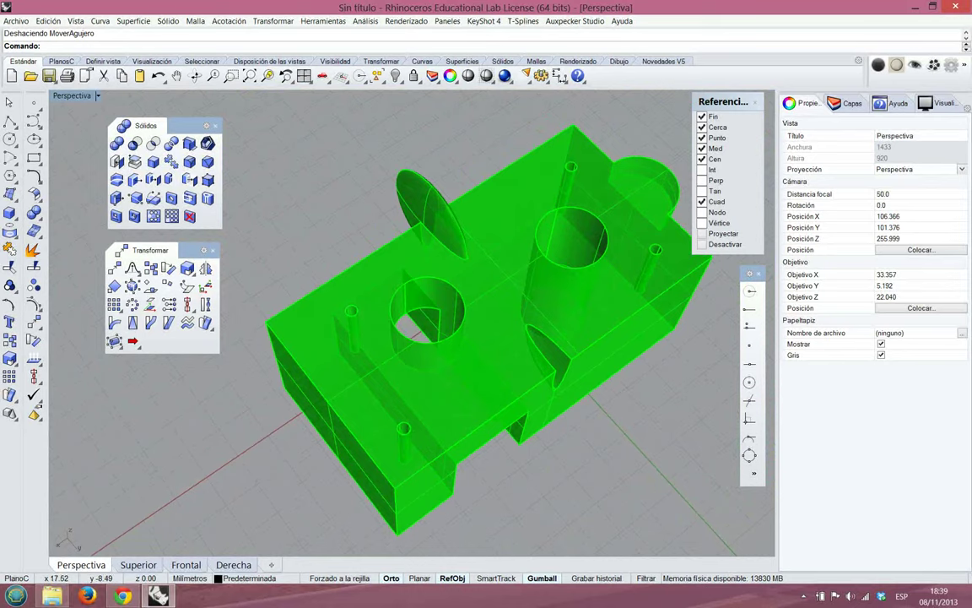
{"action": "right_click_drag", "start_coordinate": [549, 261], "coordinate": [662, 194]}
{"action": "scroll", "coordinate": [675, 185], "scroll_direction": "up", "scroll_amount": 6}
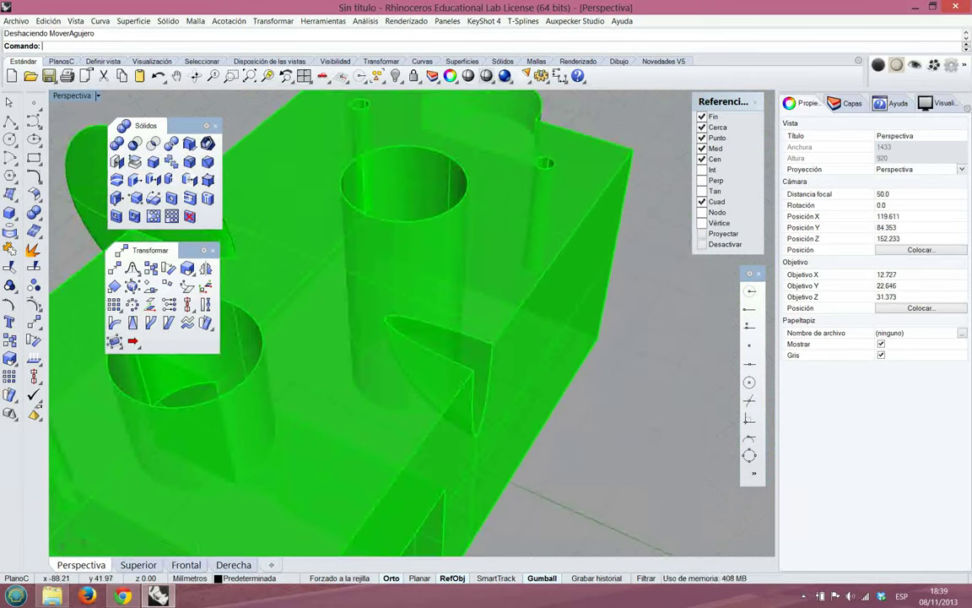
Set up a Move Hole copy of the small notch-side hole at the rounded end, with Copy set to Yes and its centre as base point
{"action": "scroll", "coordinate": [441, 191], "scroll_direction": "down", "scroll_amount": 6}
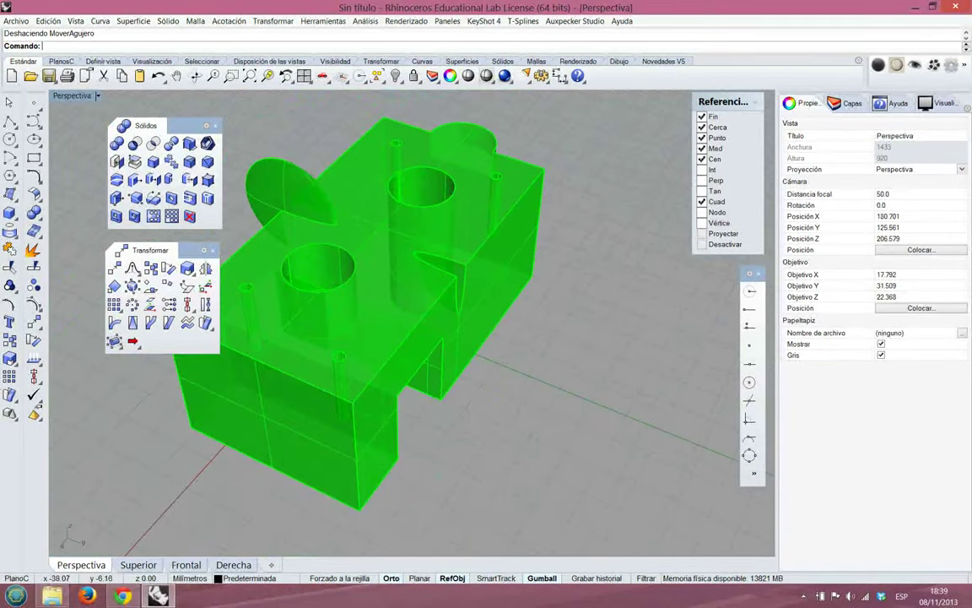
{"action": "right_click_drag", "start_coordinate": [383, 249], "coordinate": [350, 260]}
{"action": "right_click_drag", "start_coordinate": [436, 199], "coordinate": [417, 255]}
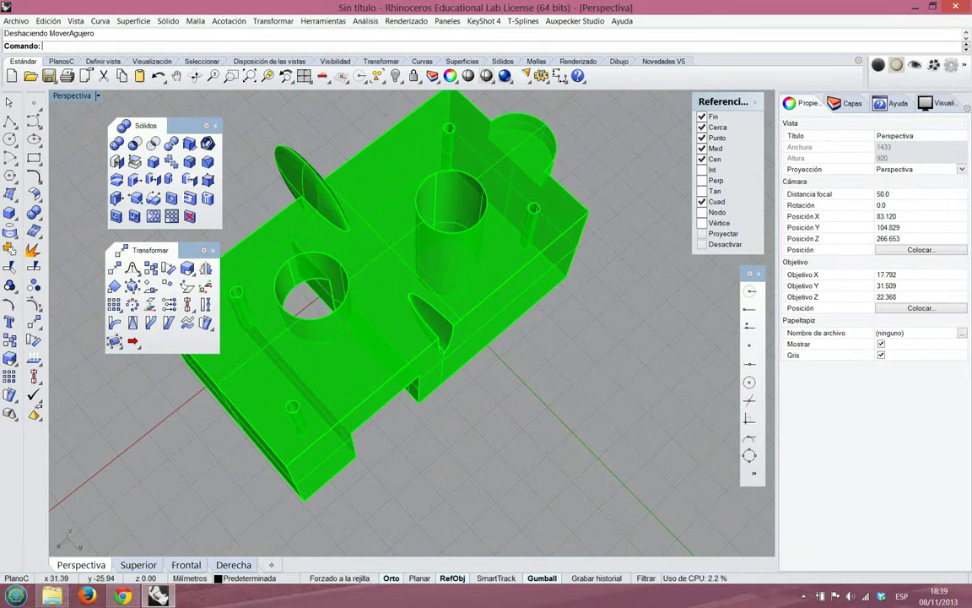
{"action": "left_click", "coordinate": [116, 217]}
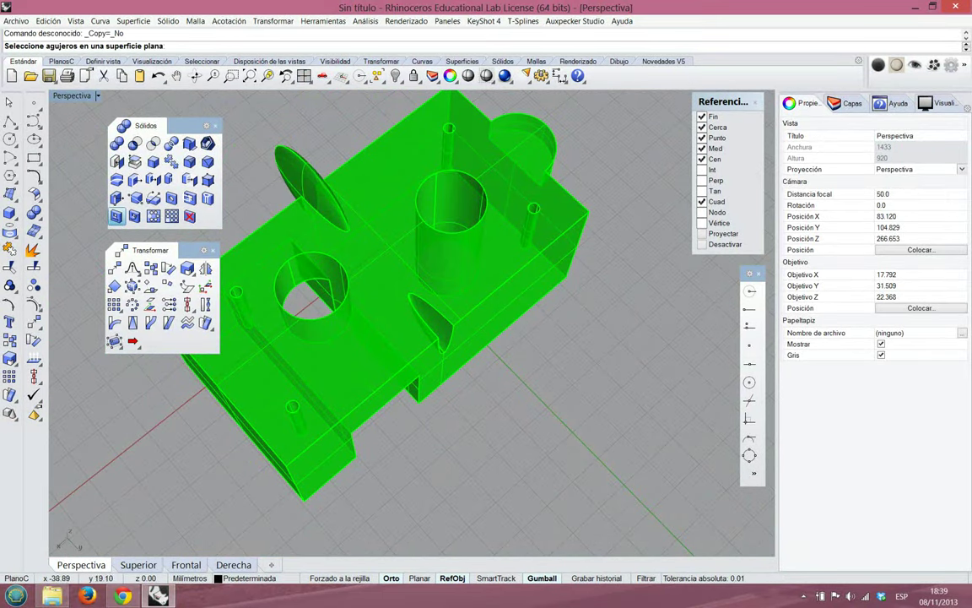
{"action": "left_click", "coordinate": [533, 208]}
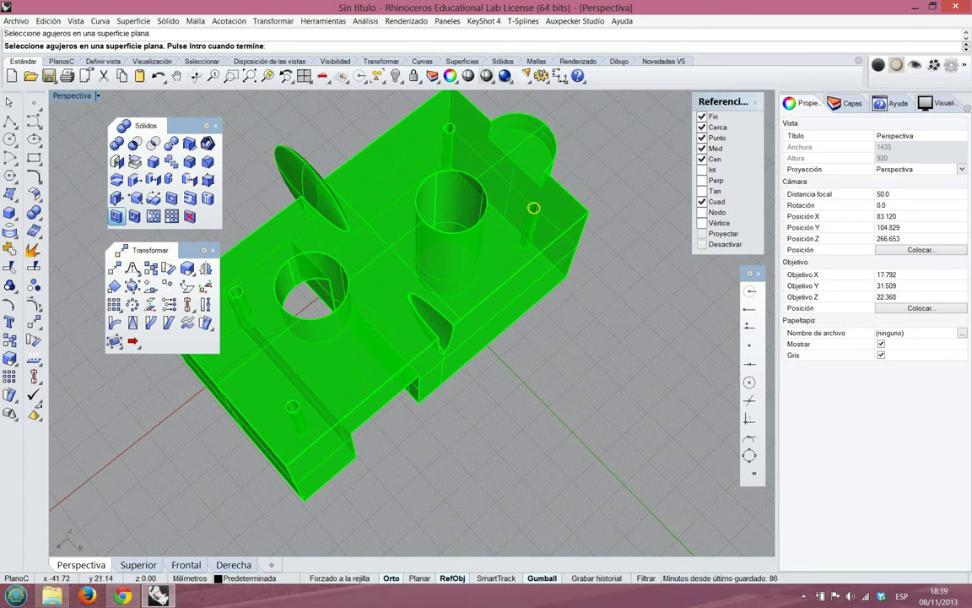
{"action": "key", "text": "Return"}
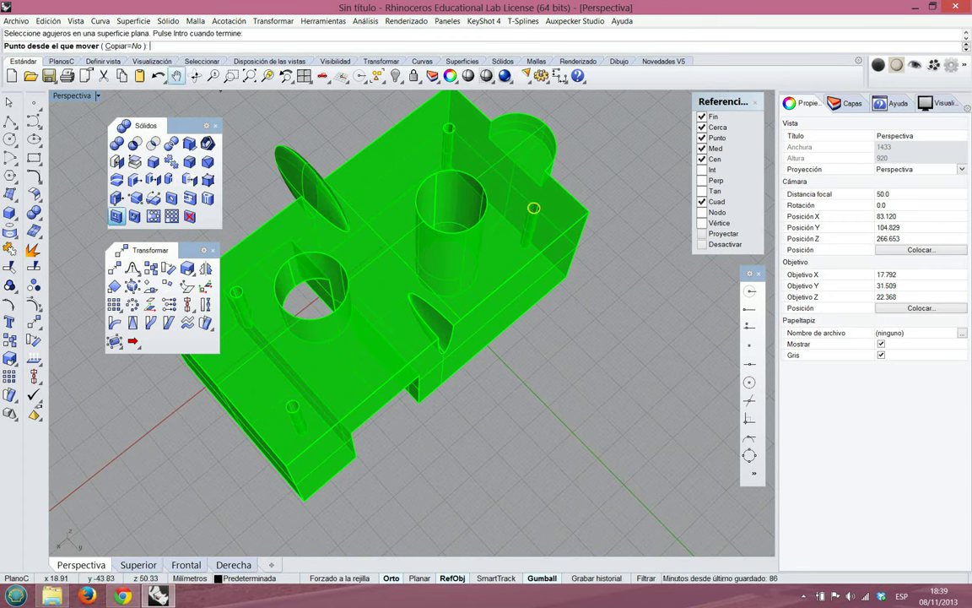
{"action": "left_click", "coordinate": [123, 47]}
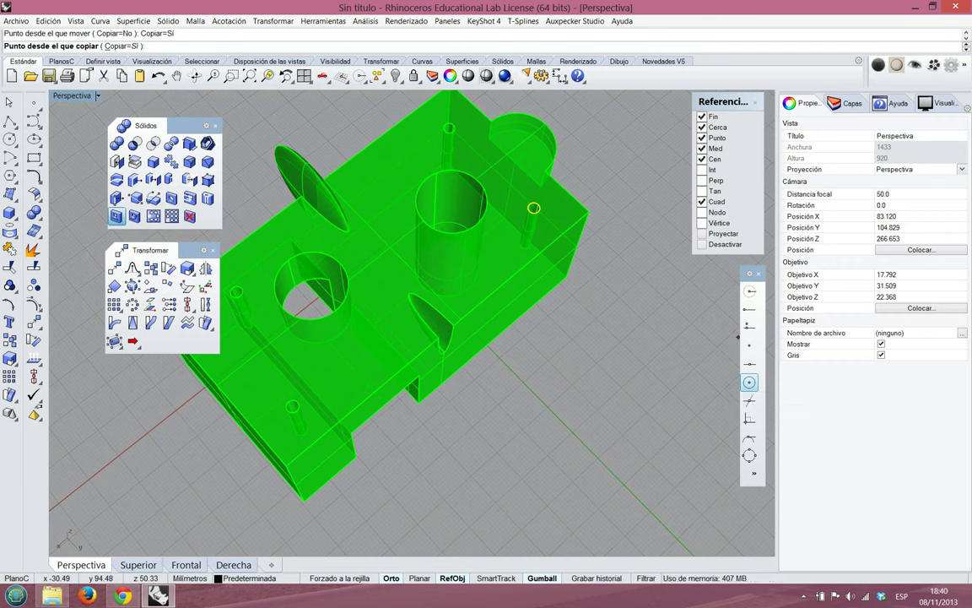
{"action": "left_click", "coordinate": [748, 383]}
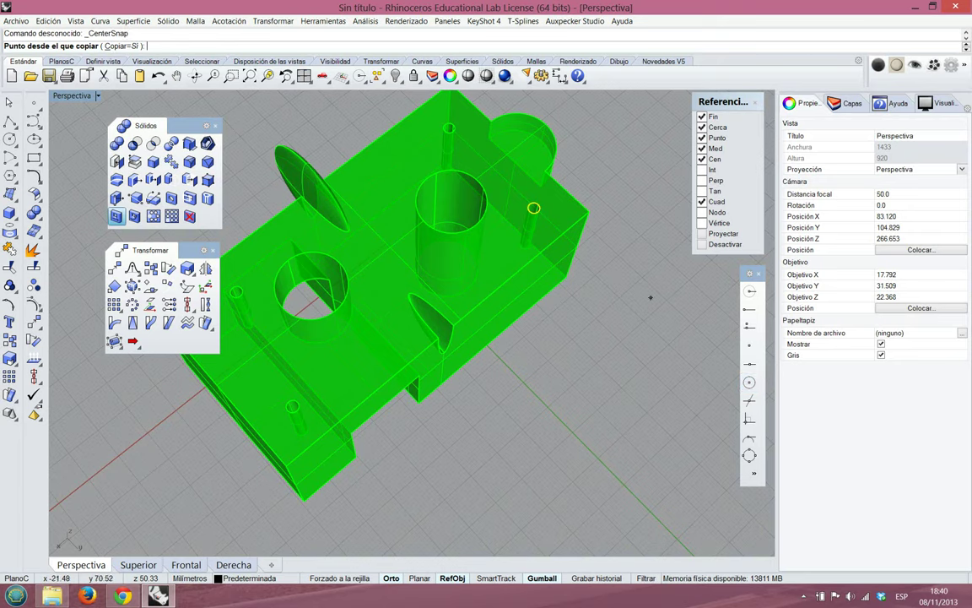
{"action": "scroll", "coordinate": [483, 190], "scroll_direction": "up", "scroll_amount": 5}
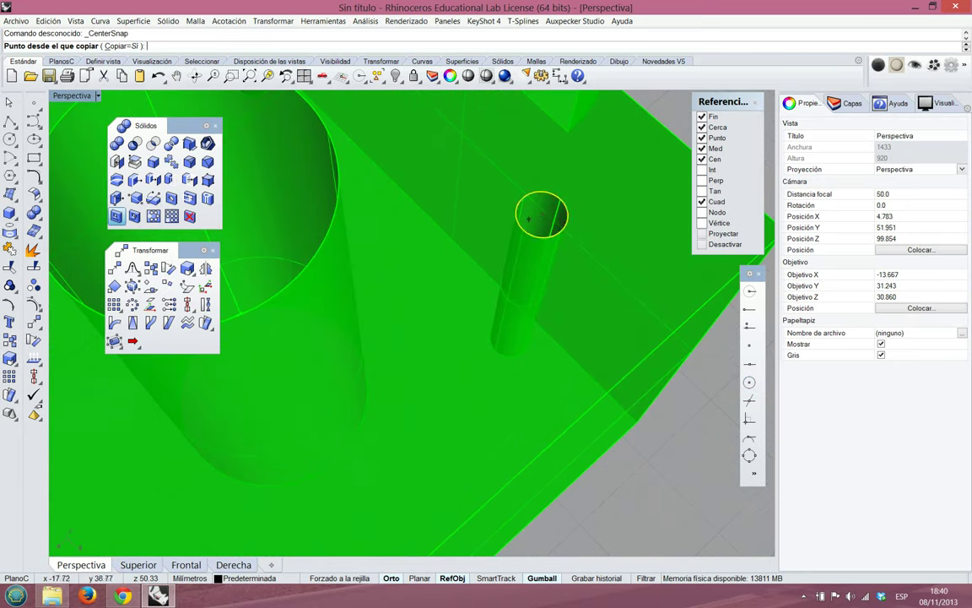
{"action": "left_click", "coordinate": [541, 214]}
Place the small hole's copy a short distance inward so it cuts the nearby large hole's edge, inspect it, and undo the copy
{"action": "scroll", "coordinate": [541, 213], "scroll_direction": "down", "scroll_amount": 5}
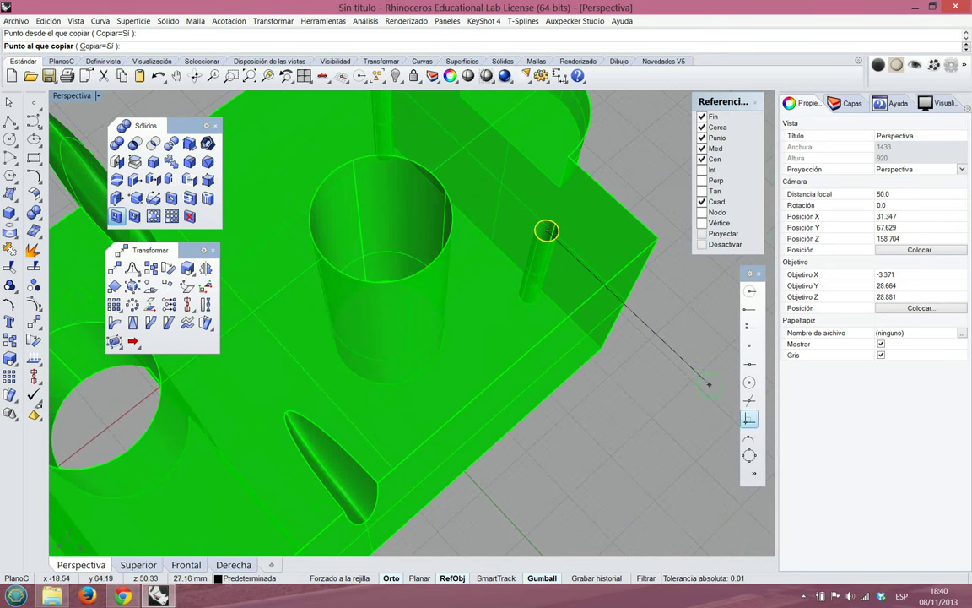
{"action": "left_click", "coordinate": [749, 419]}
{"action": "right_click_drag", "start_coordinate": [546, 230], "coordinate": [533, 296]}
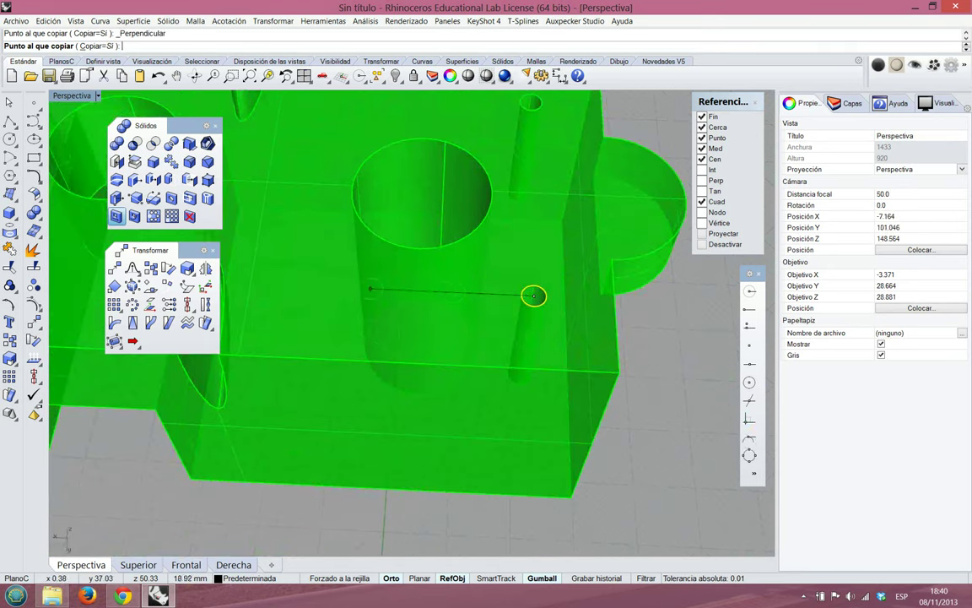
{"action": "left_click", "coordinate": [533, 295]}
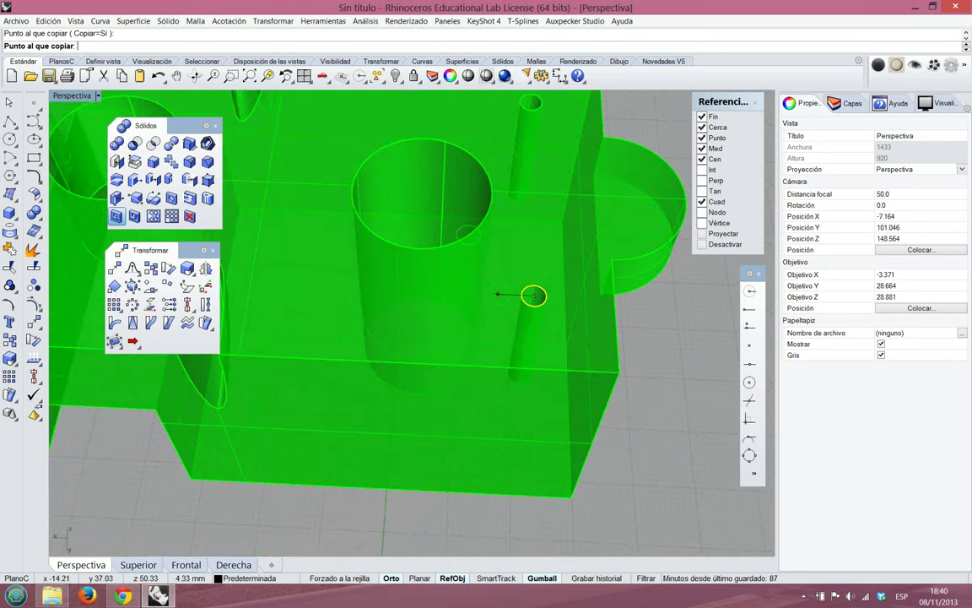
{"action": "key", "text": "Return"}
{"action": "right_click_drag", "start_coordinate": [475, 297], "coordinate": [636, 292]}
{"action": "right_click_drag", "start_coordinate": [443, 302], "coordinate": [372, 314]}
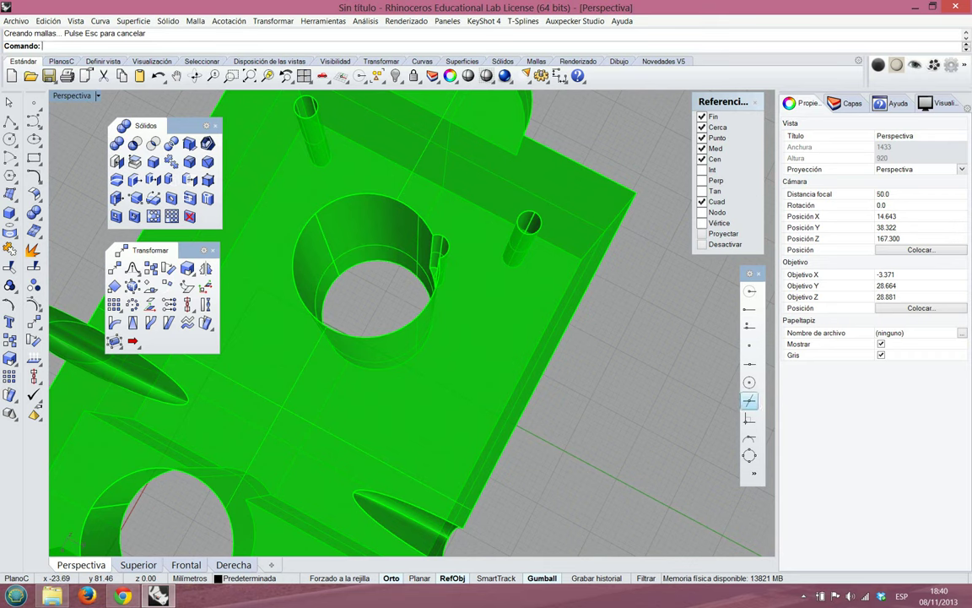
{"action": "right_click_drag", "start_coordinate": [533, 349], "coordinate": [397, 276]}
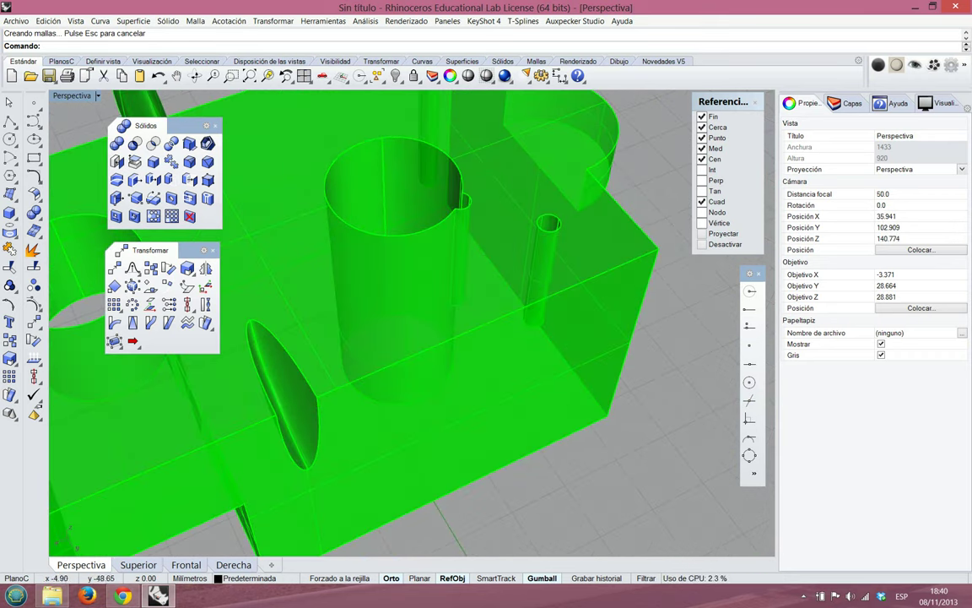
{"action": "key", "text": "ctrl+z"}
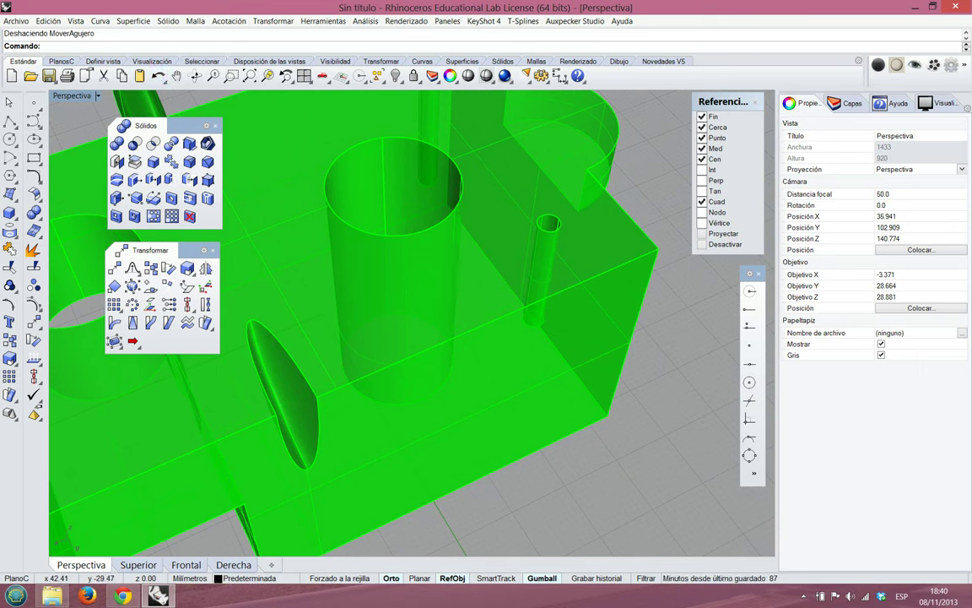
Try to copy the small notch-side hole from its centre, constrained to 6 mm toward the nearby large hole's centre
{"action": "left_click", "coordinate": [118, 197]}
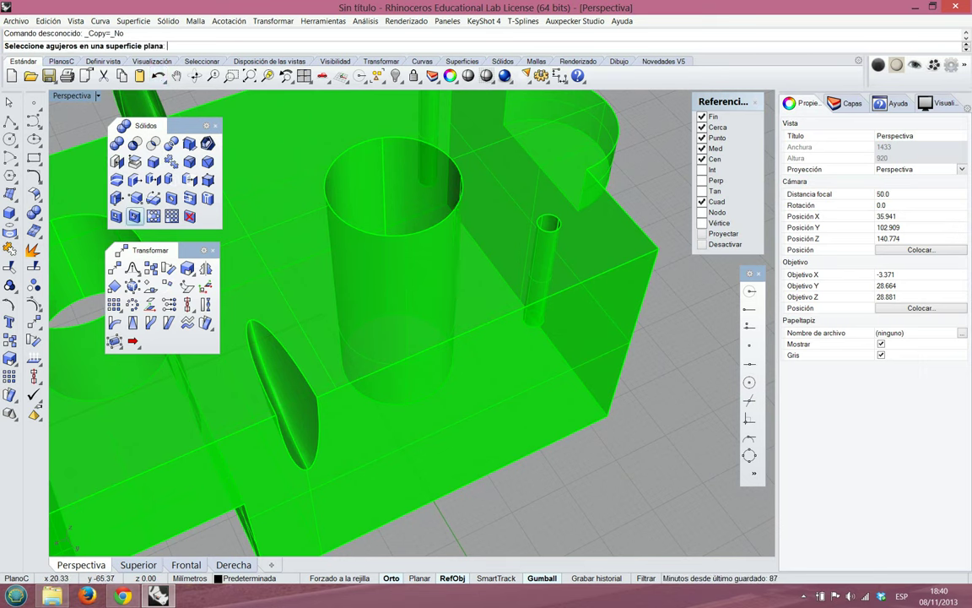
{"action": "left_click", "coordinate": [548, 222]}
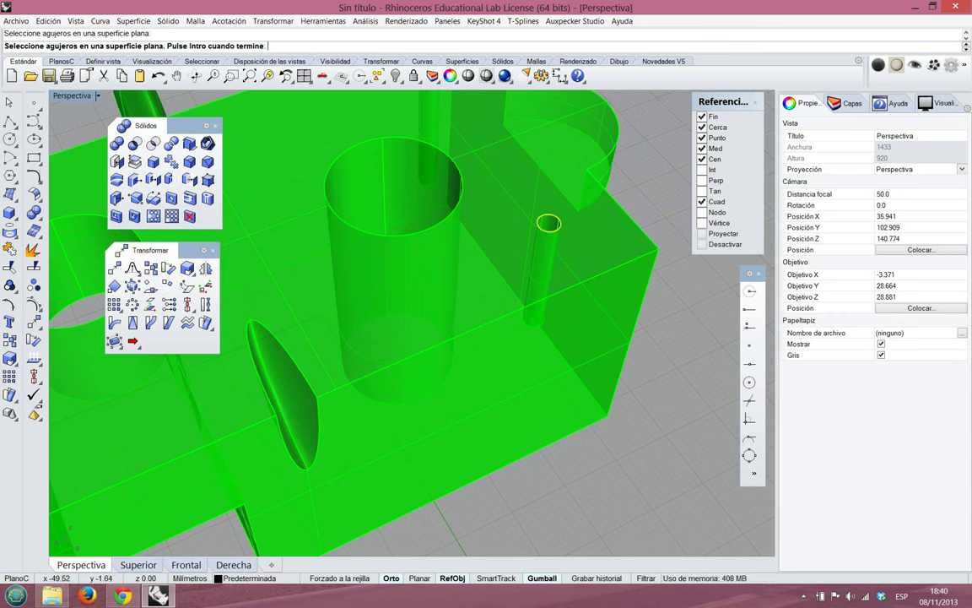
{"action": "key", "text": "Return"}
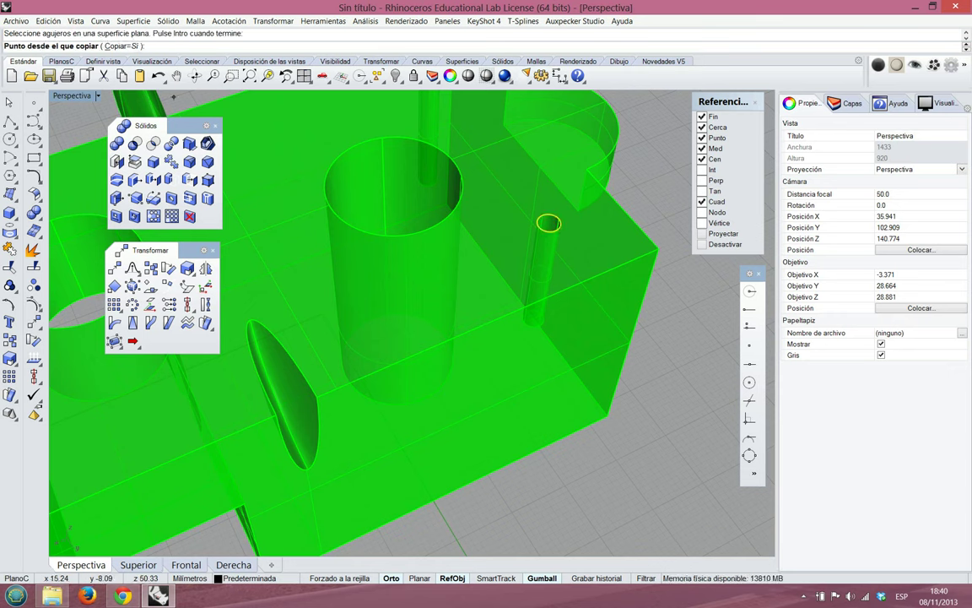
{"action": "left_click", "coordinate": [749, 383]}
{"action": "left_click", "coordinate": [549, 223]}
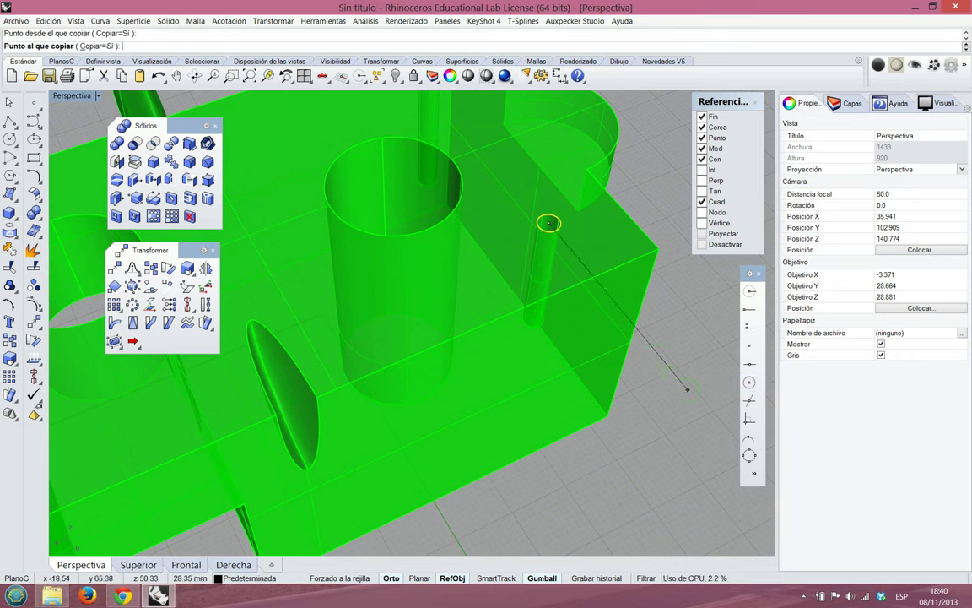
{"action": "left_click", "coordinate": [749, 383]}
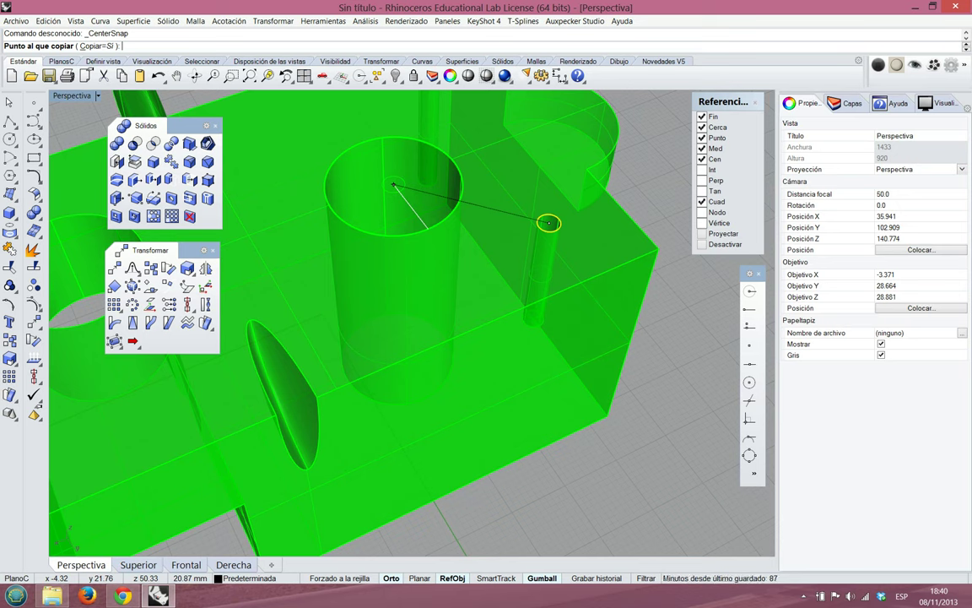
{"action": "type", "text": "6"}
{"action": "key", "text": "Return"}
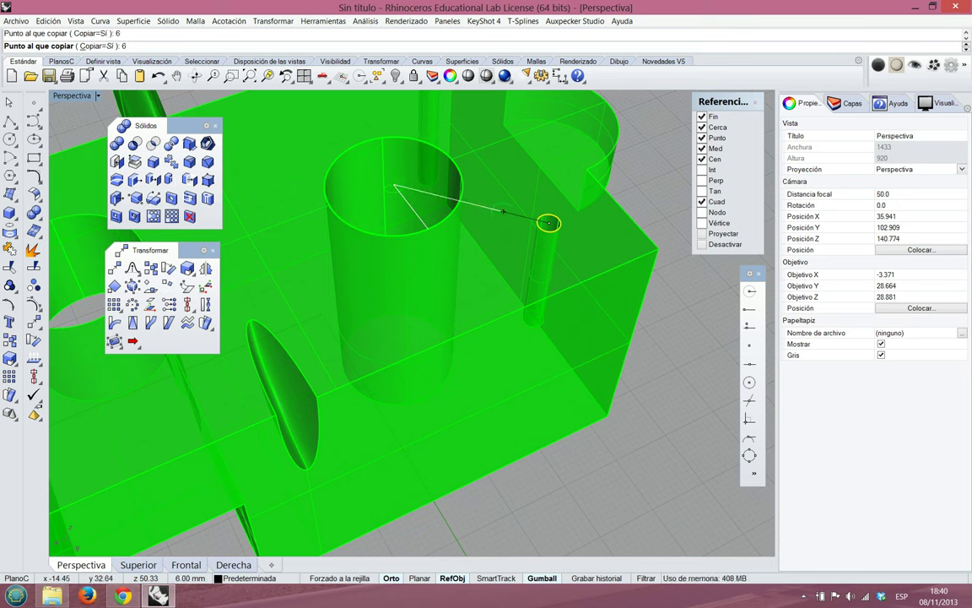
{"action": "left_click", "coordinate": [428, 228]}
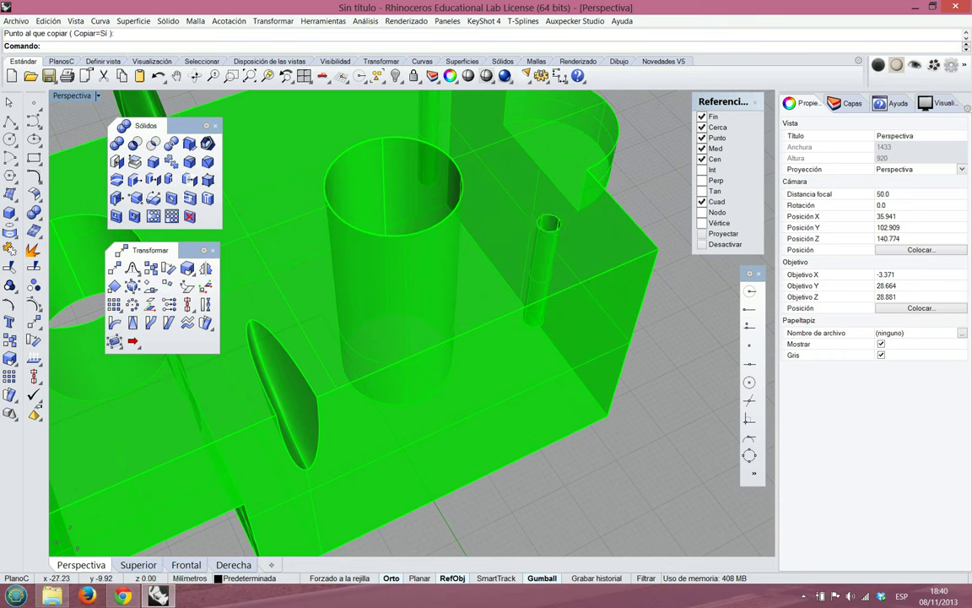
Retry the hole copy from the small hole's centre, with a 6 mm distance constraint and the large hole's centre as direction
{"action": "key", "text": "Return"}
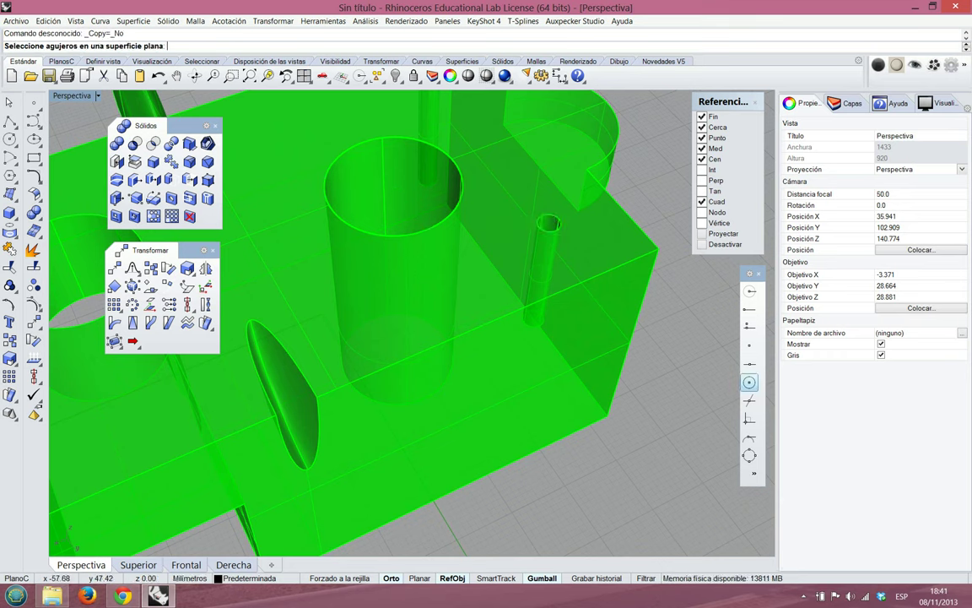
{"action": "left_click", "coordinate": [548, 223]}
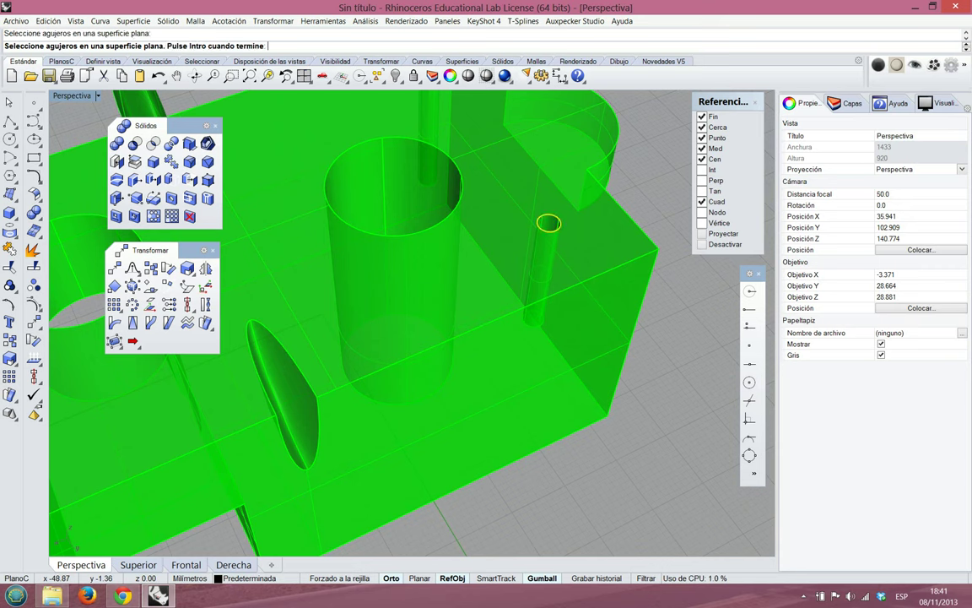
{"action": "key", "text": "Return"}
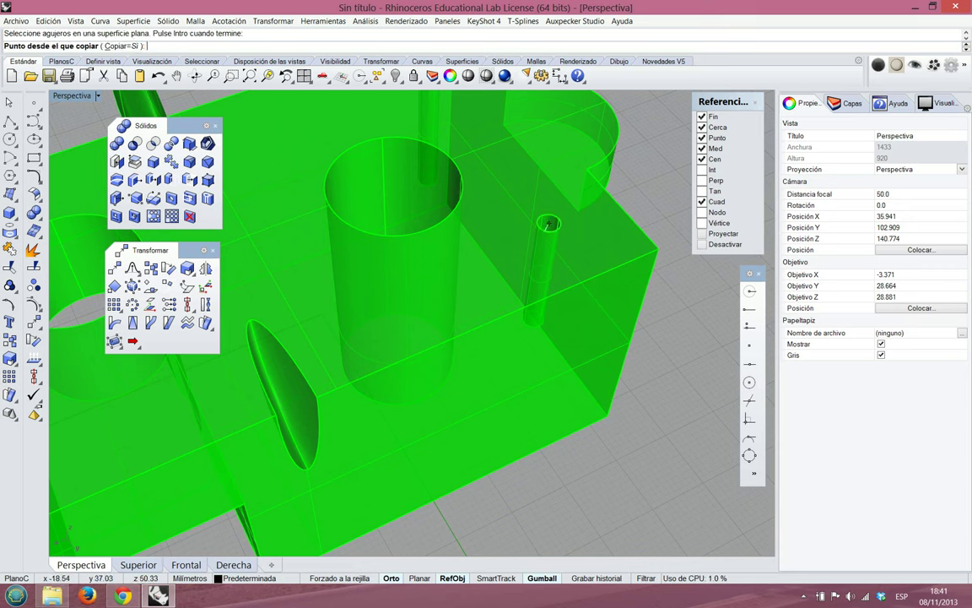
{"action": "left_click", "coordinate": [549, 224]}
{"action": "left_click", "coordinate": [749, 382]}
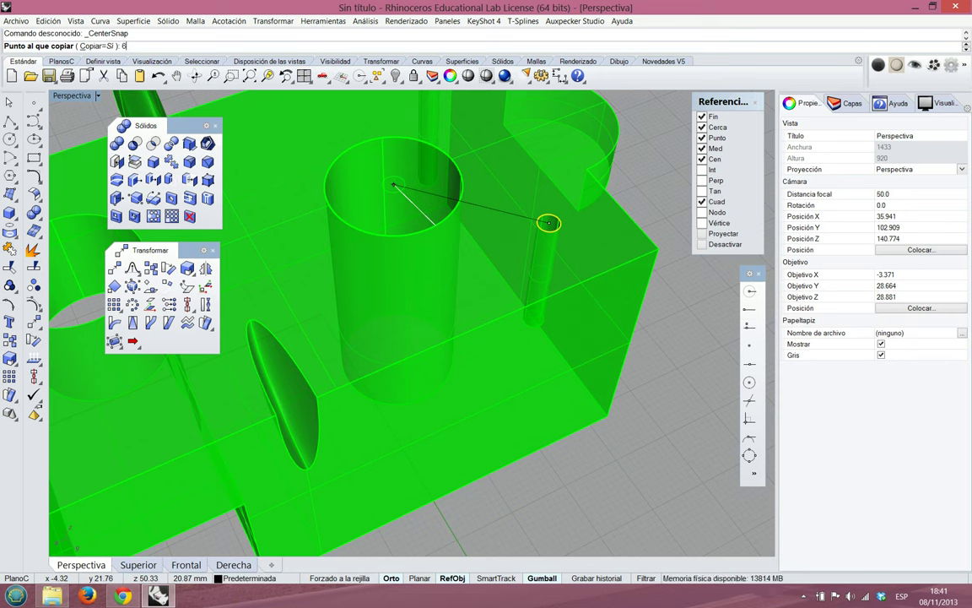
{"action": "key", "text": "Return"}
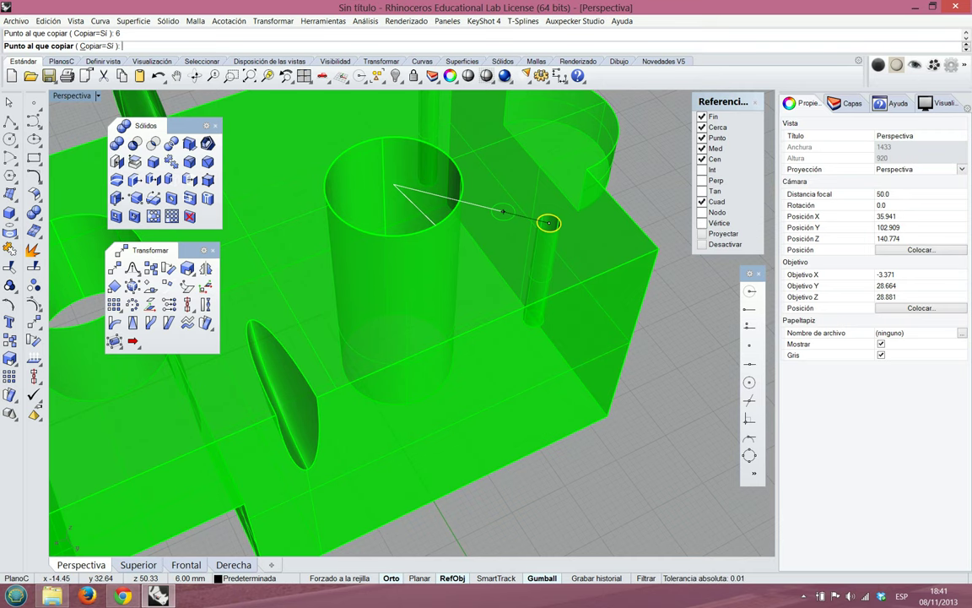
{"action": "left_click", "coordinate": [548, 222]}
{"action": "key", "text": "Return"}
{"action": "right_click_drag", "start_coordinate": [523, 258], "coordinate": [544, 253]}
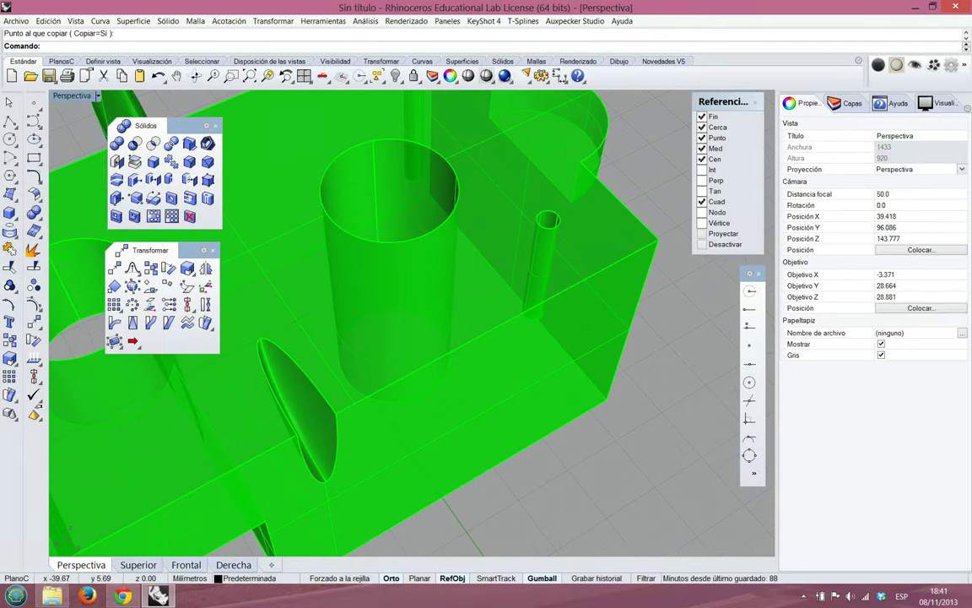
Try once more to copy the small notch-side hole from its centre toward the large hole's centre, and end the command
{"action": "key", "text": "Return"}
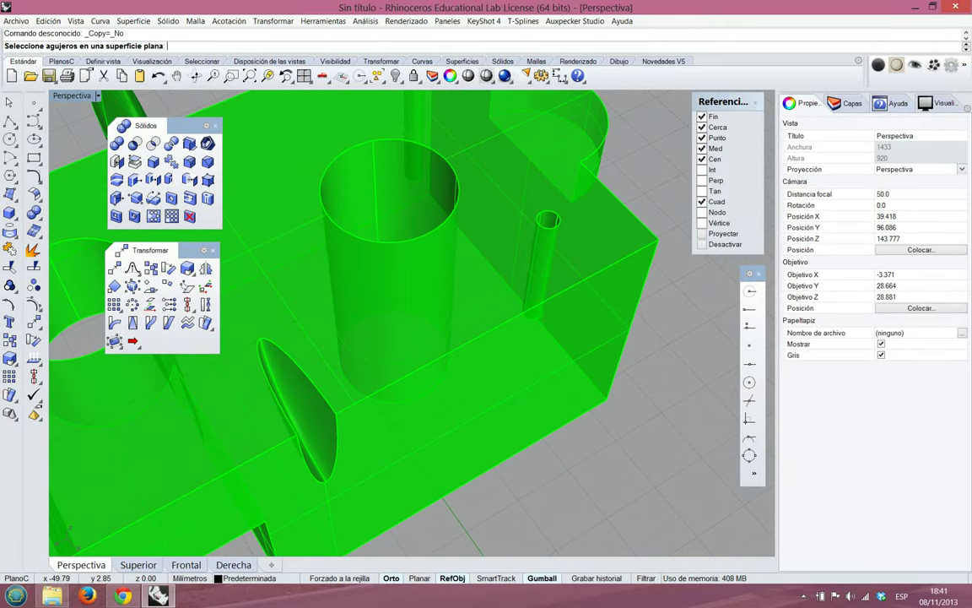
{"action": "left_click", "coordinate": [549, 228]}
{"action": "key", "text": "Return"}
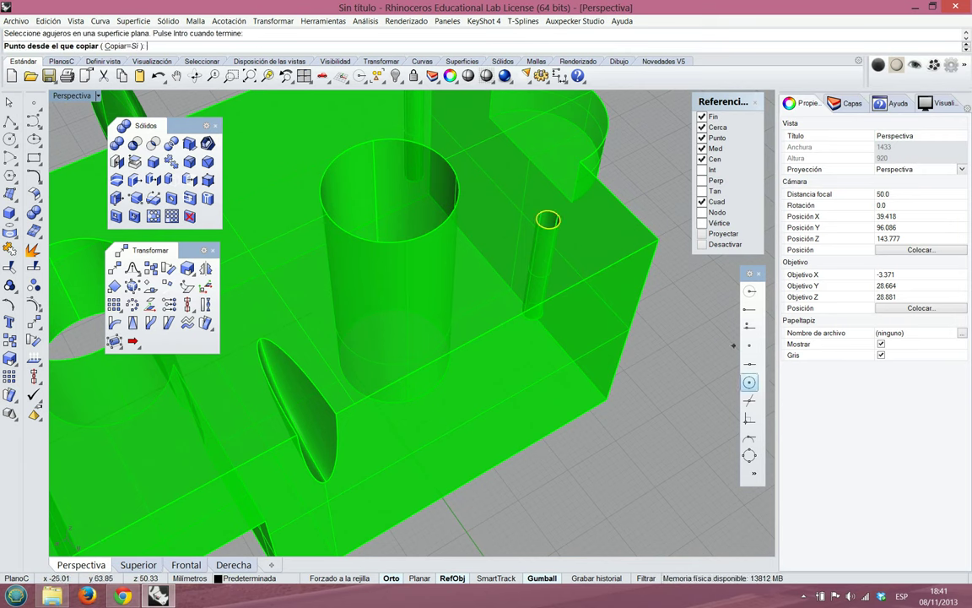
{"action": "left_click", "coordinate": [547, 219]}
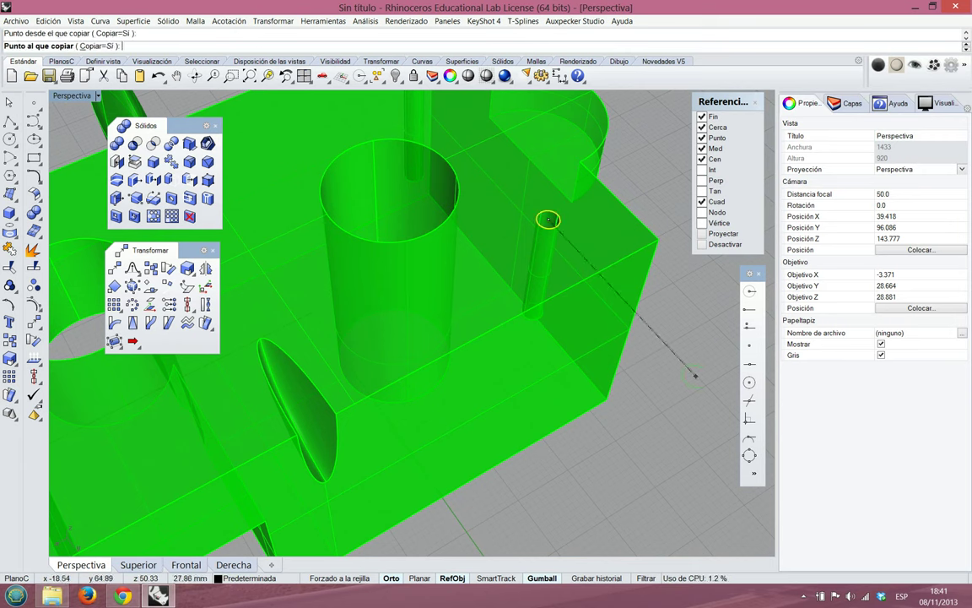
{"action": "left_click", "coordinate": [749, 383]}
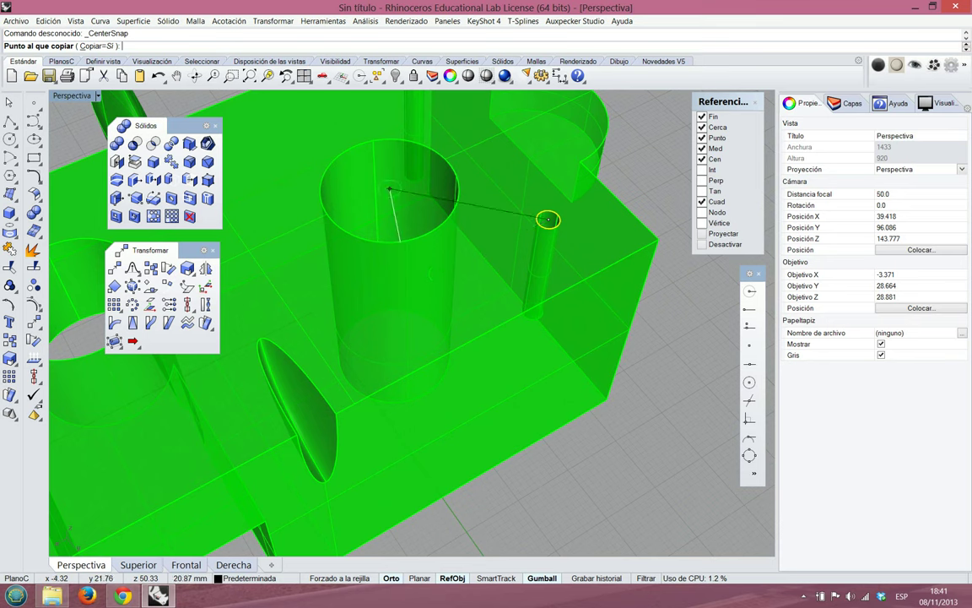
{"action": "key", "text": "Return"}
{"action": "key", "text": "Return"}
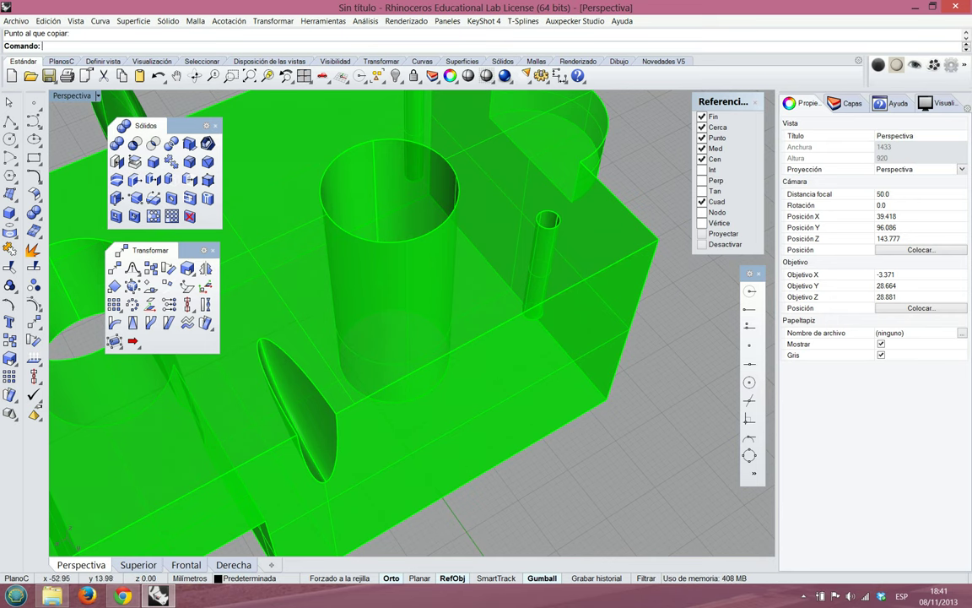
Draw a straight polyline guide from the small notch-side hole's centre to the nearby large hole's centre
{"action": "right_click_drag", "start_coordinate": [589, 241], "coordinate": [578, 272]}
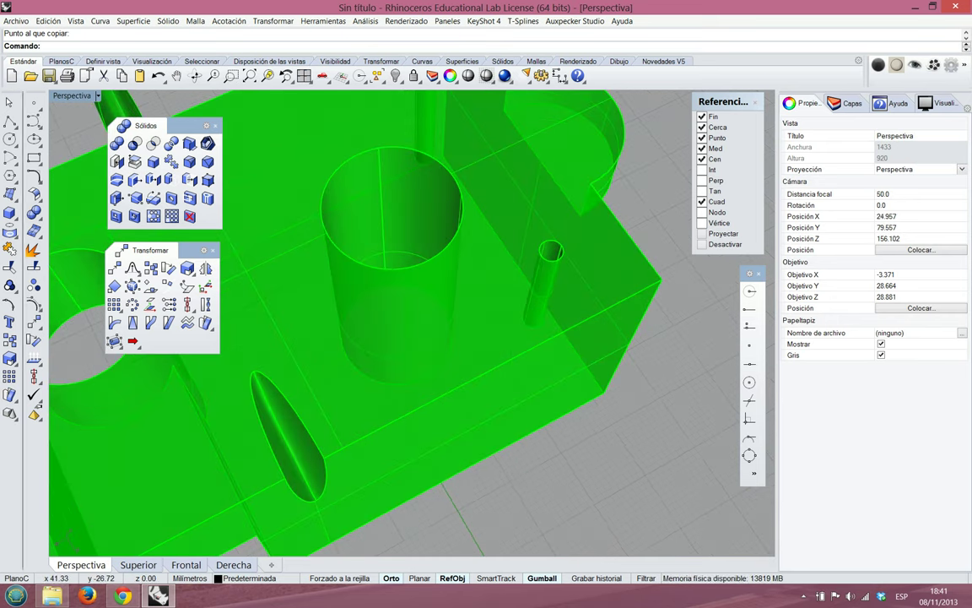
{"action": "right_click_drag", "start_coordinate": [346, 317], "coordinate": [389, 296]}
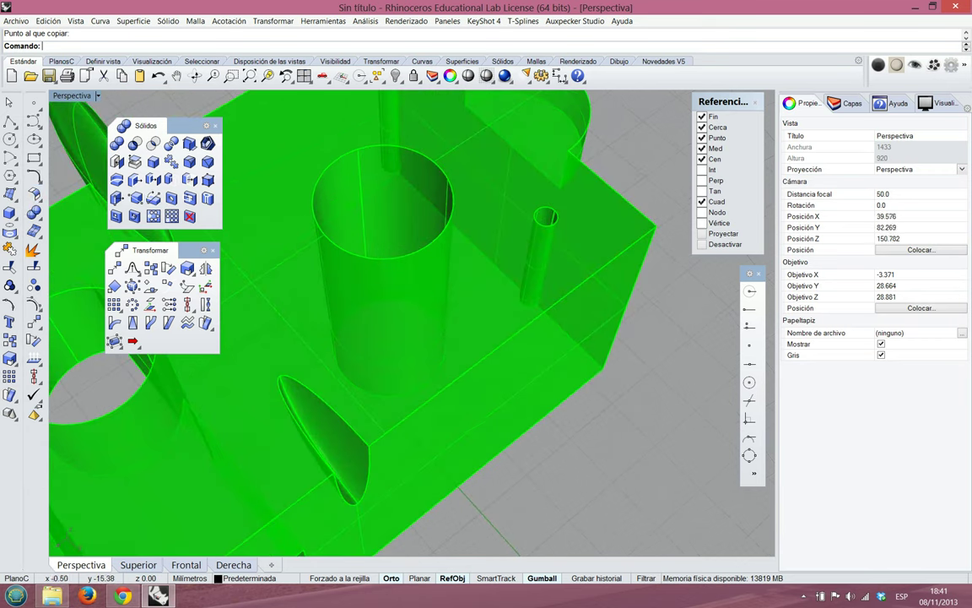
{"action": "left_click", "coordinate": [10, 121]}
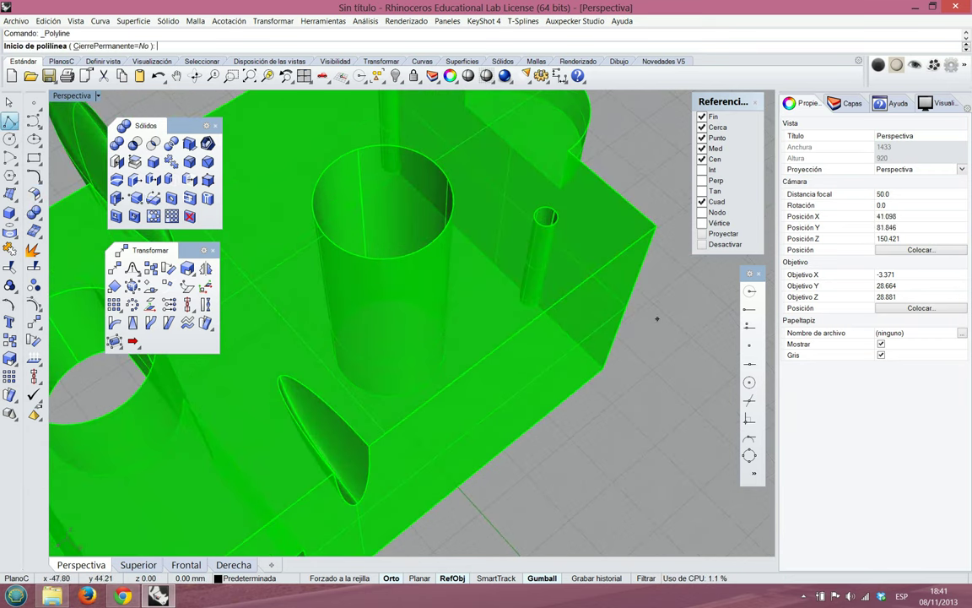
{"action": "left_click", "coordinate": [749, 382]}
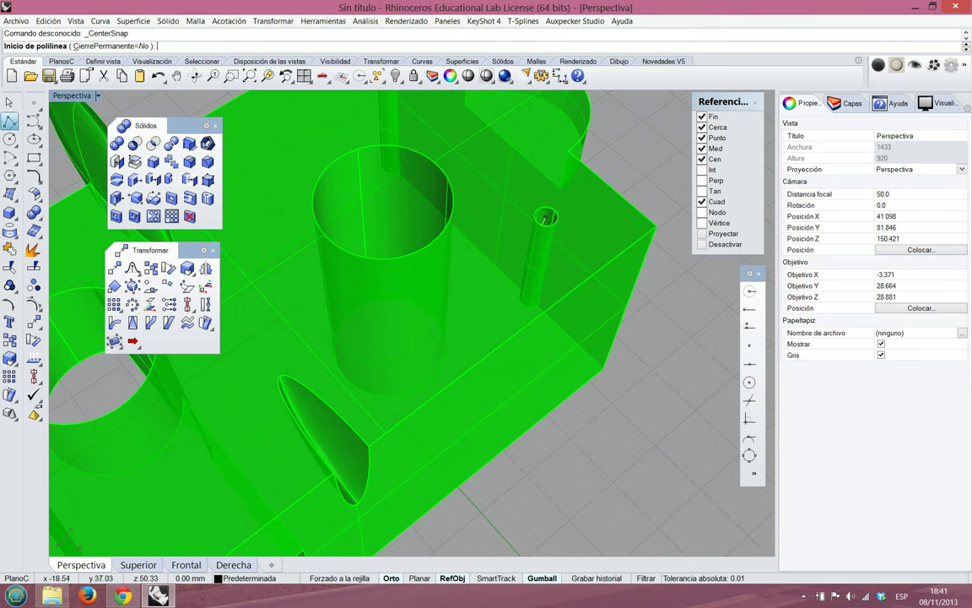
{"action": "left_click", "coordinate": [546, 218]}
{"action": "left_click", "coordinate": [384, 200]}
{"action": "right_click_drag", "start_coordinate": [492, 215], "coordinate": [306, 152]}
{"action": "right_click_drag", "start_coordinate": [248, 301], "coordinate": [362, 328]}
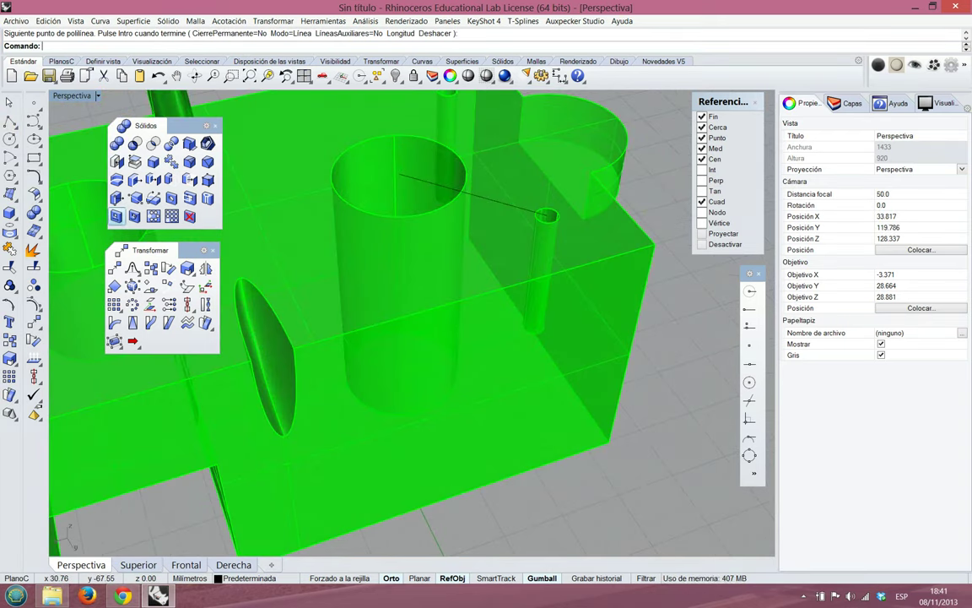
Copy the small notch-side hole from its centre to a point on the guide line between it and the large hole
{"action": "left_click", "coordinate": [117, 216]}
{"action": "left_click", "coordinate": [547, 216]}
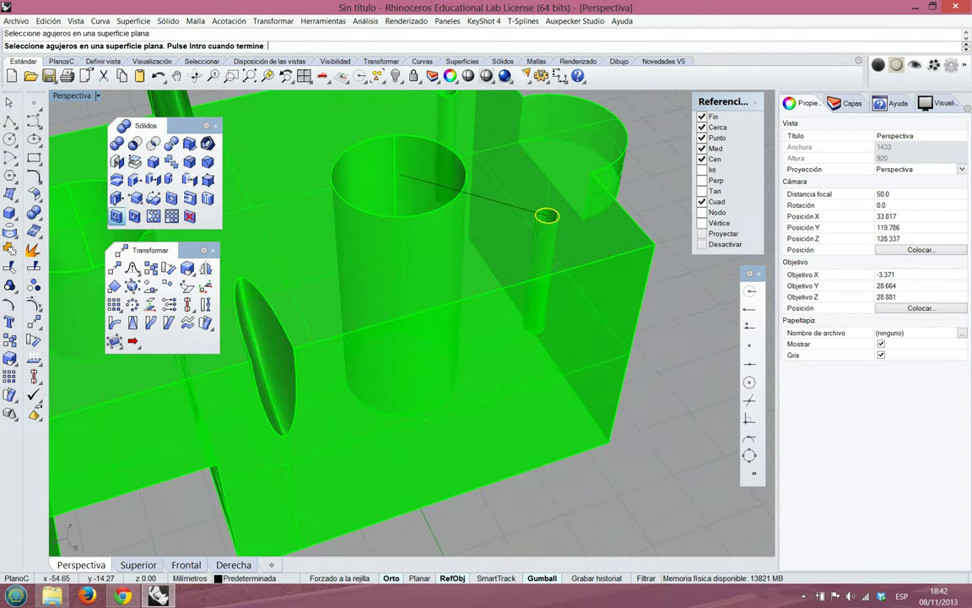
{"action": "key", "text": "Return"}
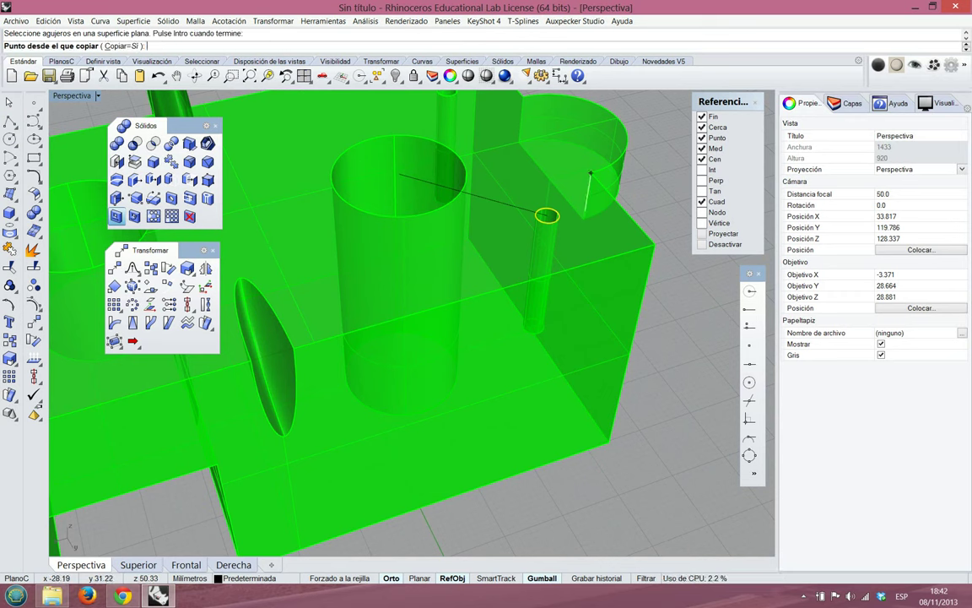
{"action": "left_click", "coordinate": [547, 215]}
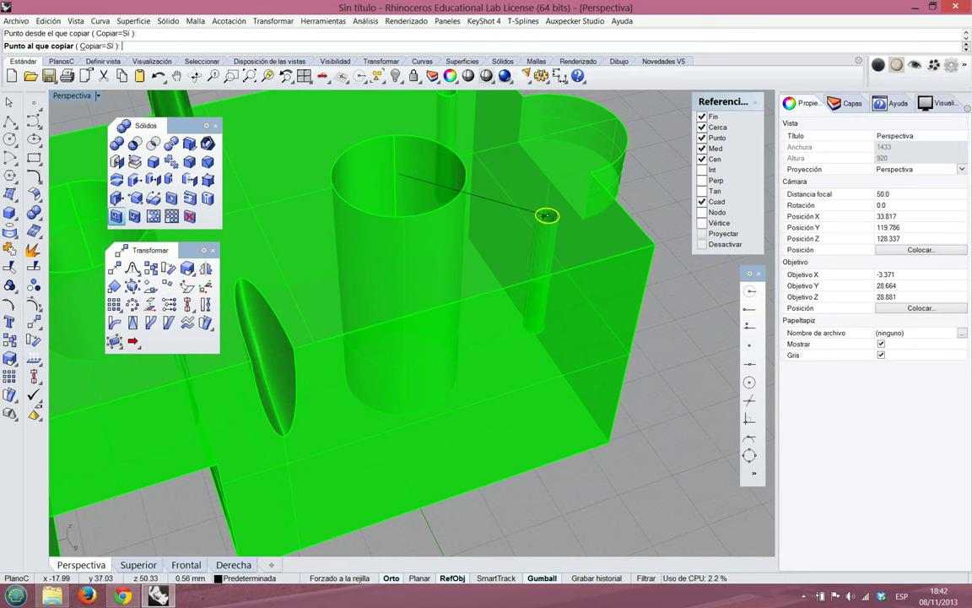
{"action": "left_click", "coordinate": [547, 215]}
{"action": "key", "text": "Return"}
{"action": "right_click_drag", "start_coordinate": [659, 211], "coordinate": [632, 273]}
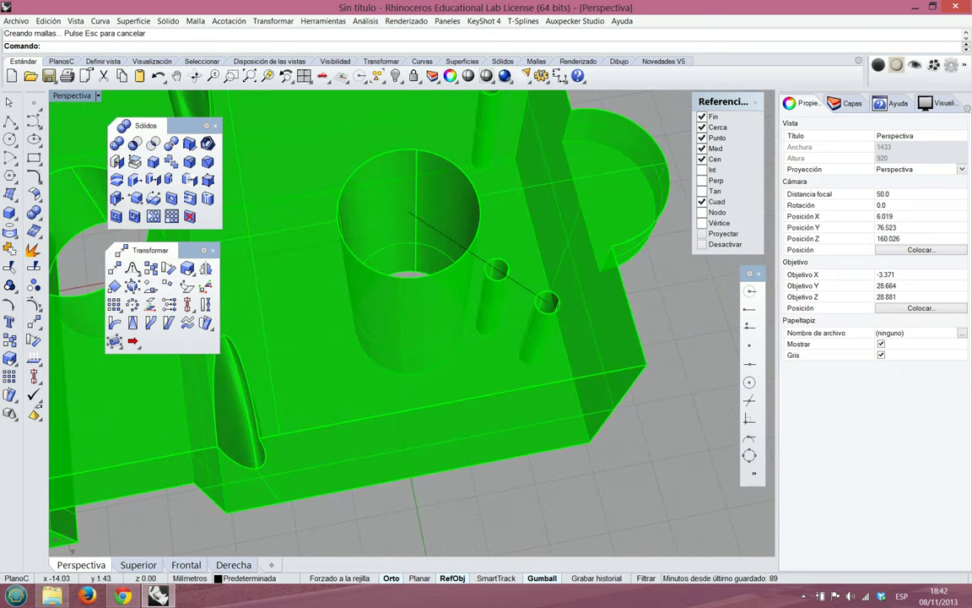
Cut the guide line between the small and large holes out of the model
{"action": "left_click", "coordinate": [478, 255]}
{"action": "left_click", "coordinate": [104, 76]}
{"action": "right_click_drag", "start_coordinate": [405, 294], "coordinate": [538, 221]}
{"action": "right_click_drag", "start_coordinate": [455, 320], "coordinate": [346, 481]}
{"action": "key", "text": "Down"}
{"action": "key", "text": "Down"}
{"action": "key", "text": "Down"}
{"action": "key", "text": "Down"}
{"action": "key", "text": "Down"}
{"action": "key", "text": "Down"}
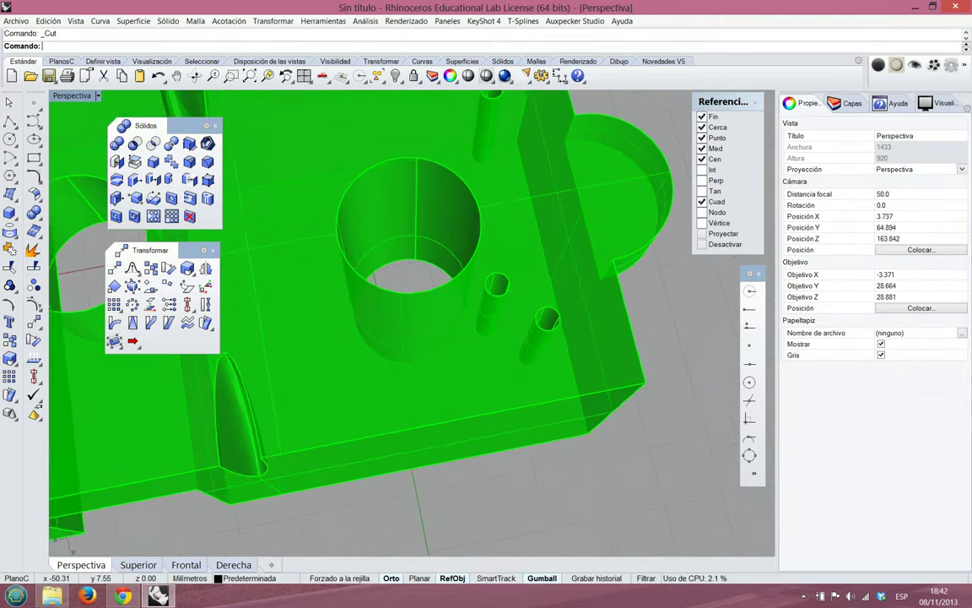
Create a polar array of the copied small hole around the large hole's centre, with 8 holes over 360 degrees
{"action": "right_click_drag", "start_coordinate": [513, 295], "coordinate": [516, 253]}
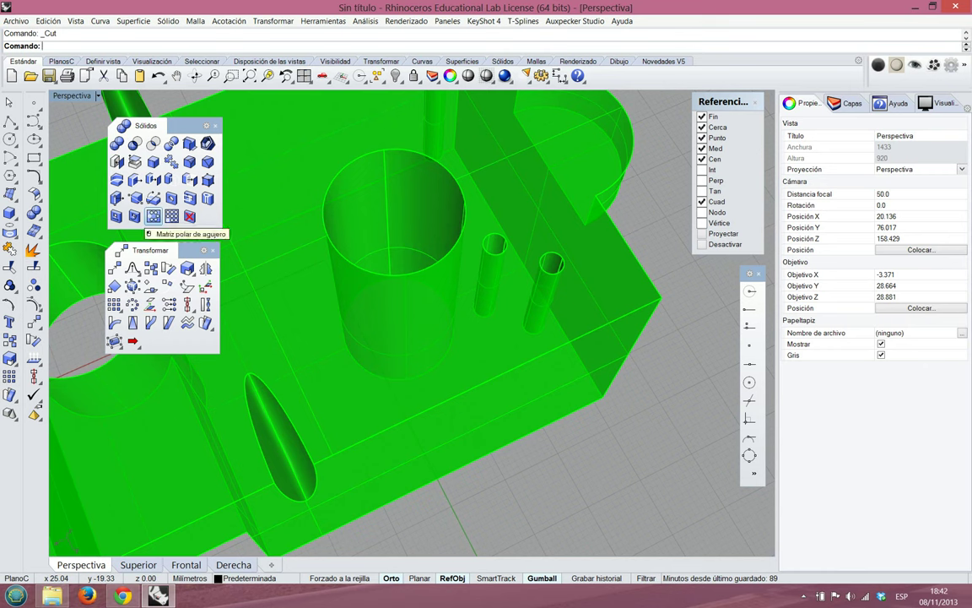
{"action": "left_click", "coordinate": [152, 216]}
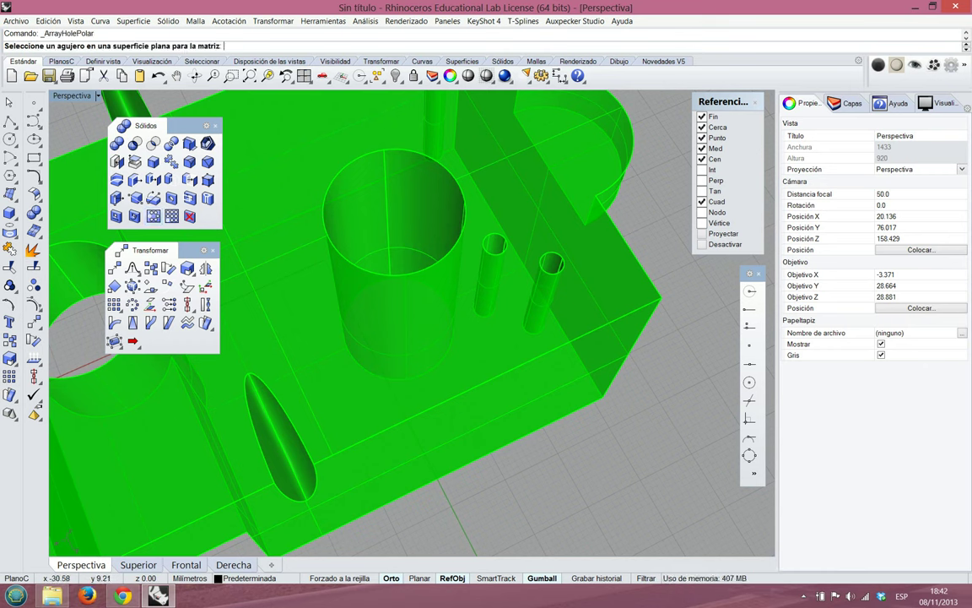
{"action": "left_click", "coordinate": [496, 244]}
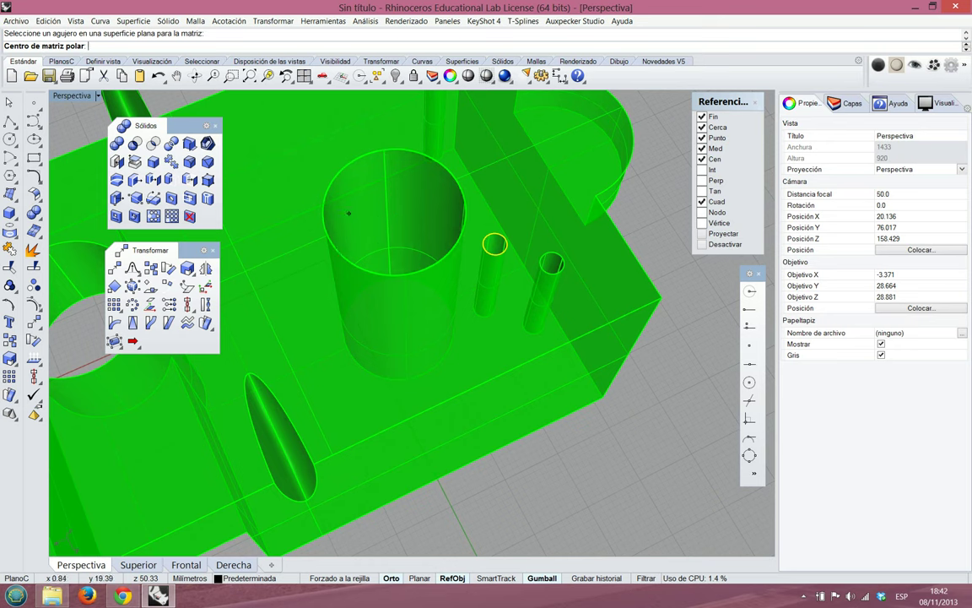
{"action": "left_click", "coordinate": [384, 151]}
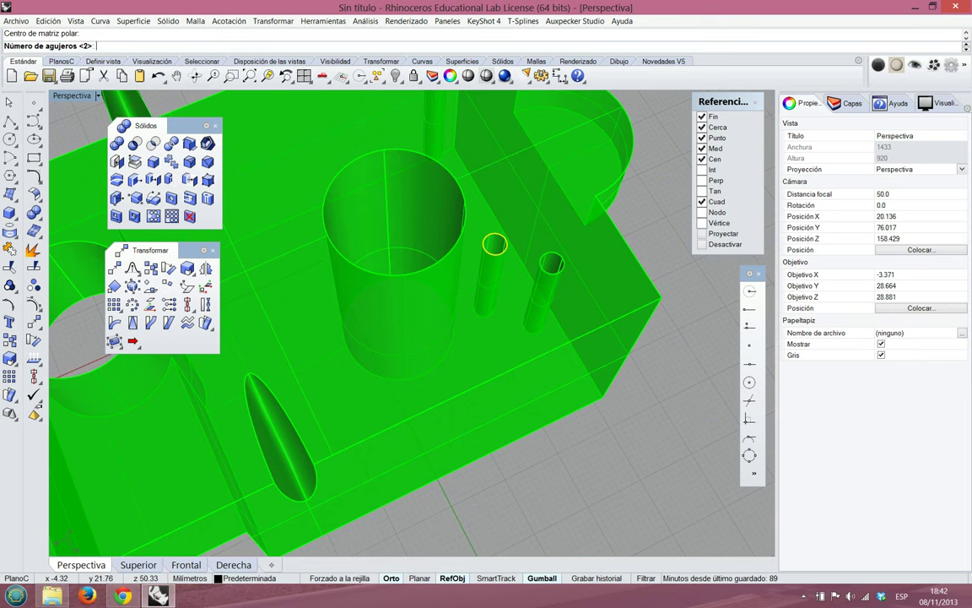
{"action": "type", "text": "8"}
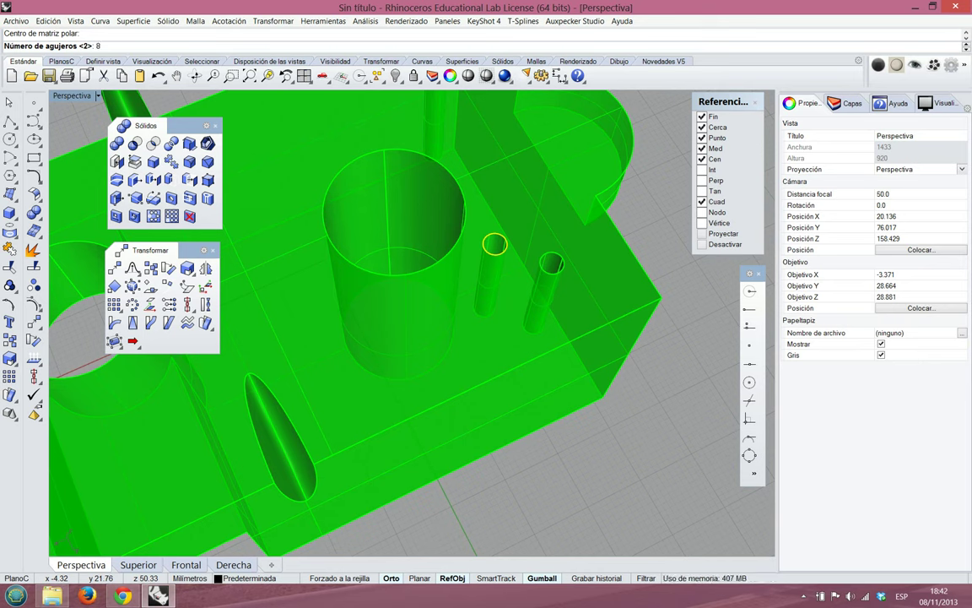
{"action": "key", "text": "Return"}
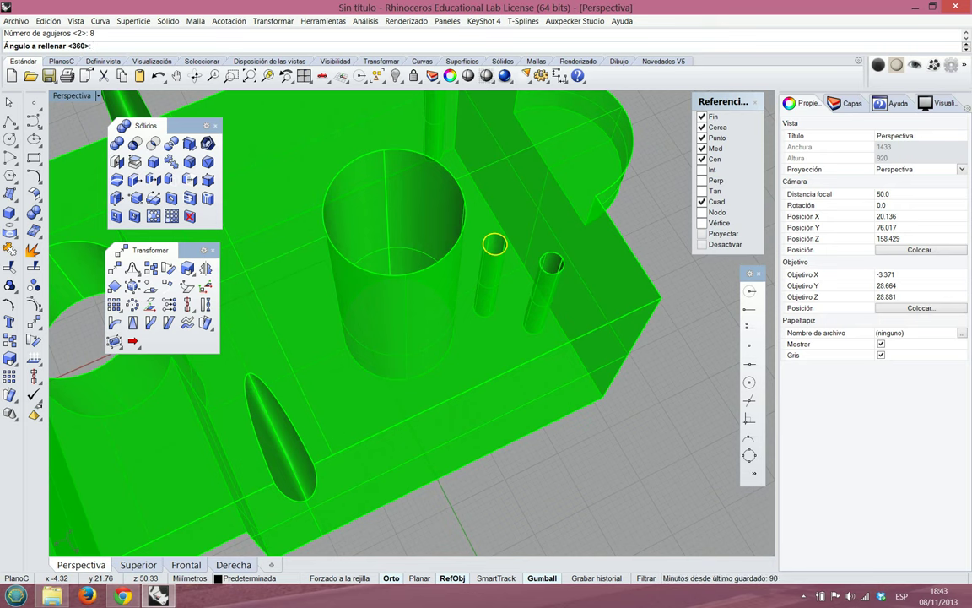
{"action": "key", "text": "Return"}
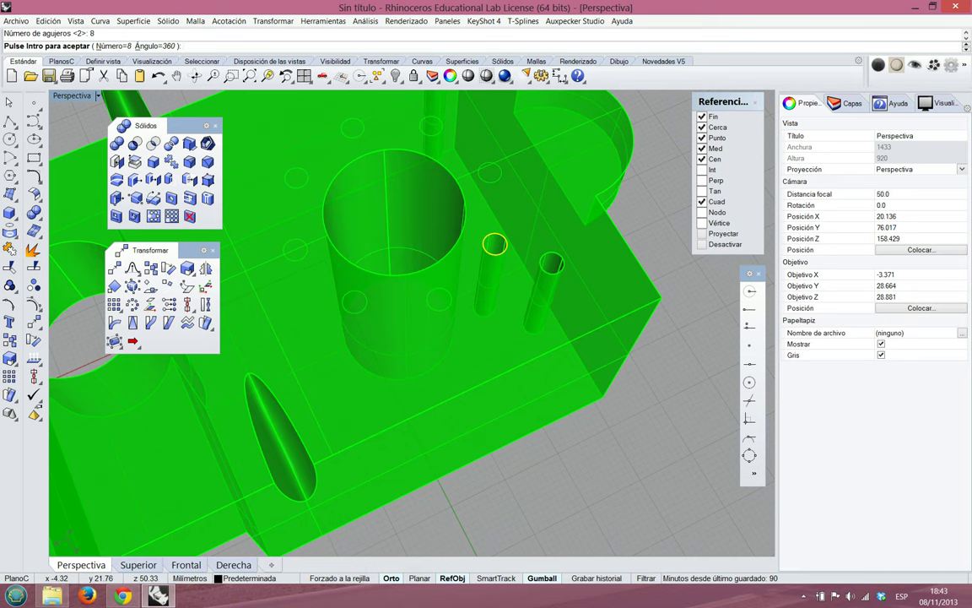
{"action": "key", "text": "Return"}
Examine the block and the ring of small holes around the large hole from different angles and distances
{"action": "right_click_drag", "start_coordinate": [397, 321], "coordinate": [479, 289]}
{"action": "scroll", "coordinate": [478, 290], "scroll_direction": "down", "scroll_amount": 12}
{"action": "scroll", "coordinate": [382, 283], "scroll_direction": "up", "scroll_amount": 8}
{"action": "scroll", "coordinate": [382, 283], "scroll_direction": "down", "scroll_amount": 4}
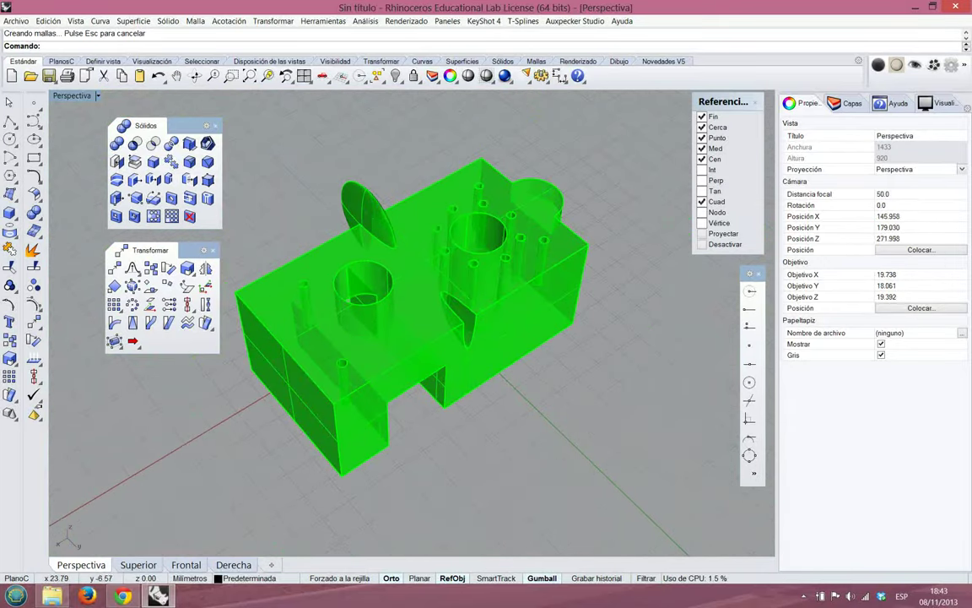
{"action": "scroll", "coordinate": [349, 322], "scroll_direction": "up", "scroll_amount": 4}
{"action": "right_click_drag", "start_coordinate": [536, 299], "coordinate": [470, 287]}
{"action": "scroll", "coordinate": [498, 291], "scroll_direction": "down", "scroll_amount": 5}
{"action": "scroll", "coordinate": [506, 289], "scroll_direction": "up", "scroll_amount": 5}
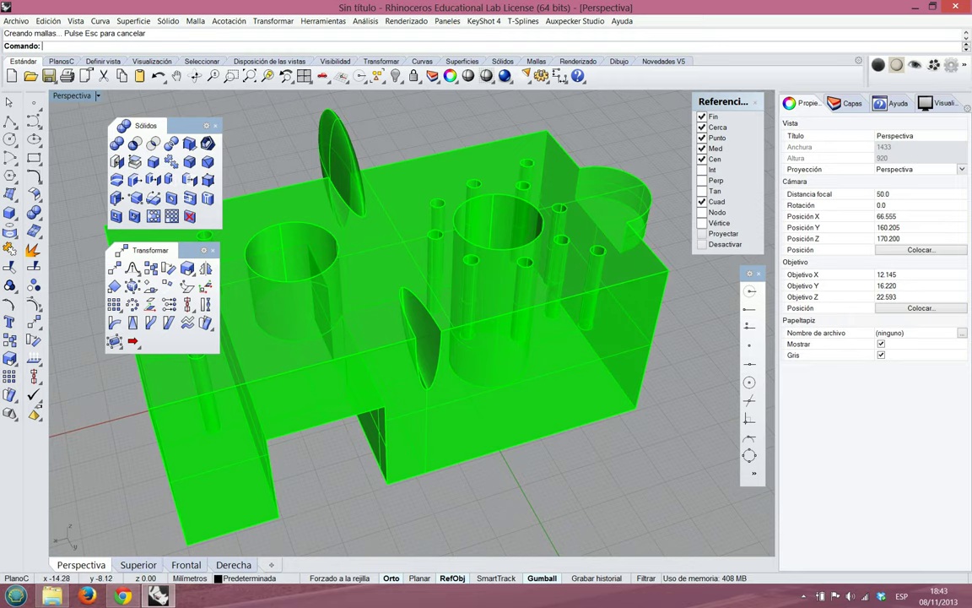
Draw a three-point box across the large hole's rim, about 9 mm long and 1.5 mm wide, extending down through the block
{"action": "scroll", "coordinate": [499, 188], "scroll_direction": "up", "scroll_amount": 8}
{"action": "right_click_drag", "start_coordinate": [496, 221], "coordinate": [517, 235]}
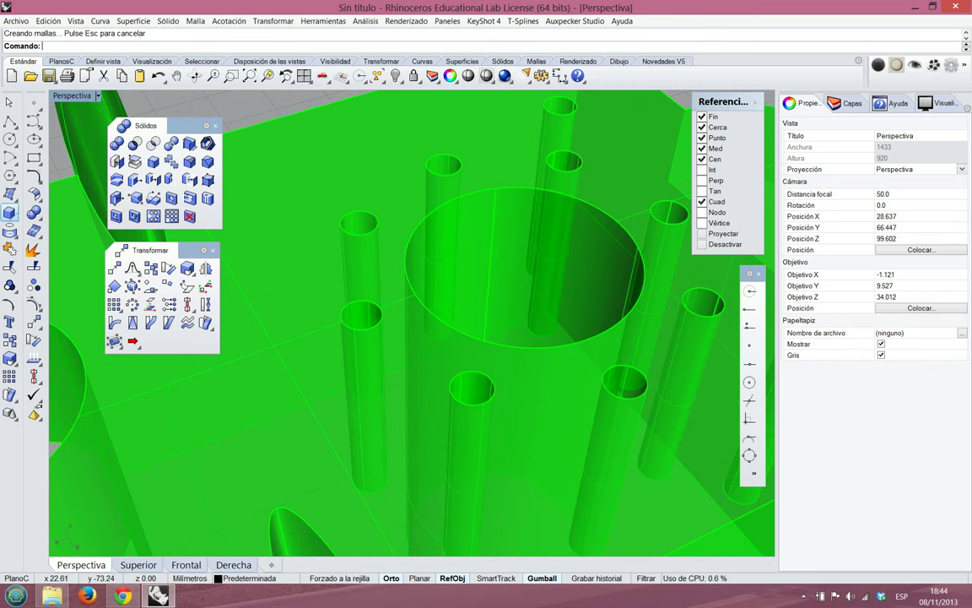
{"action": "left_click", "coordinate": [10, 213]}
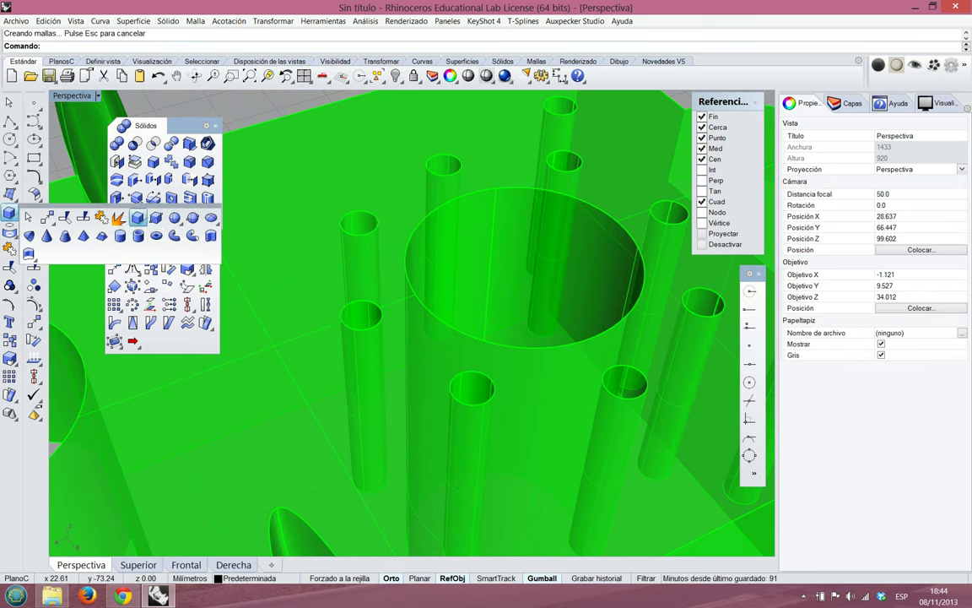
{"action": "left_click", "coordinate": [156, 218]}
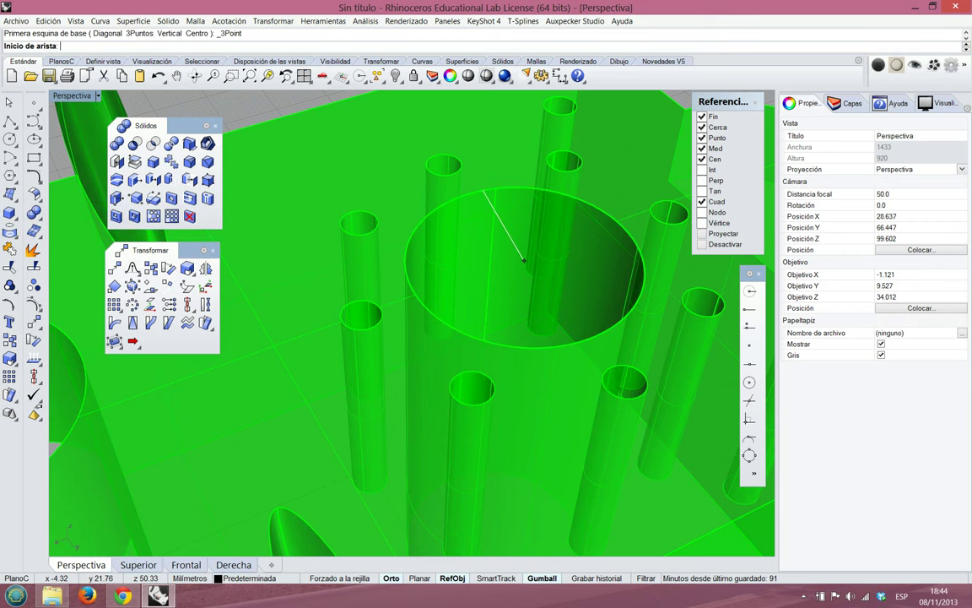
{"action": "left_click", "coordinate": [487, 191]}
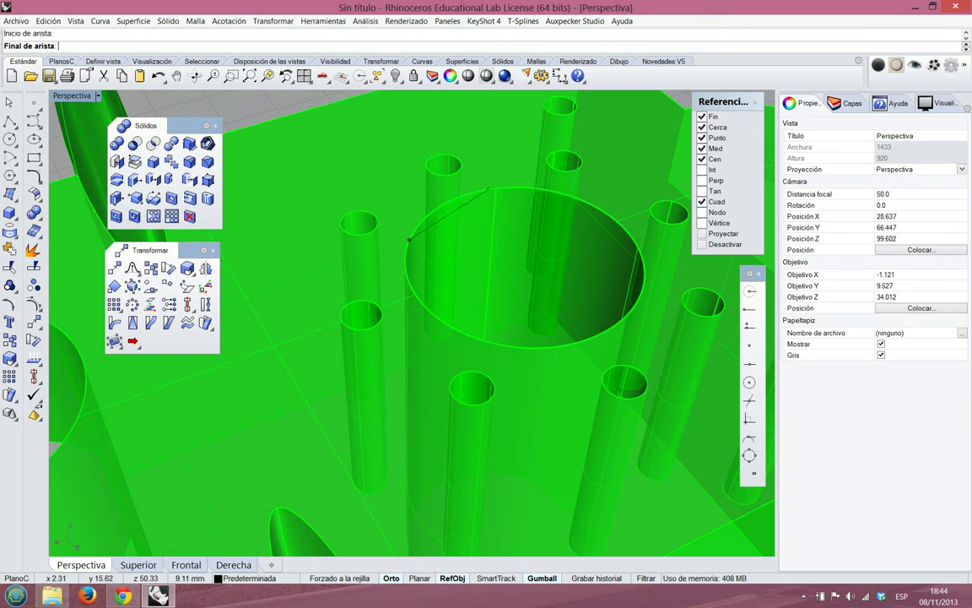
{"action": "left_click", "coordinate": [408, 240]}
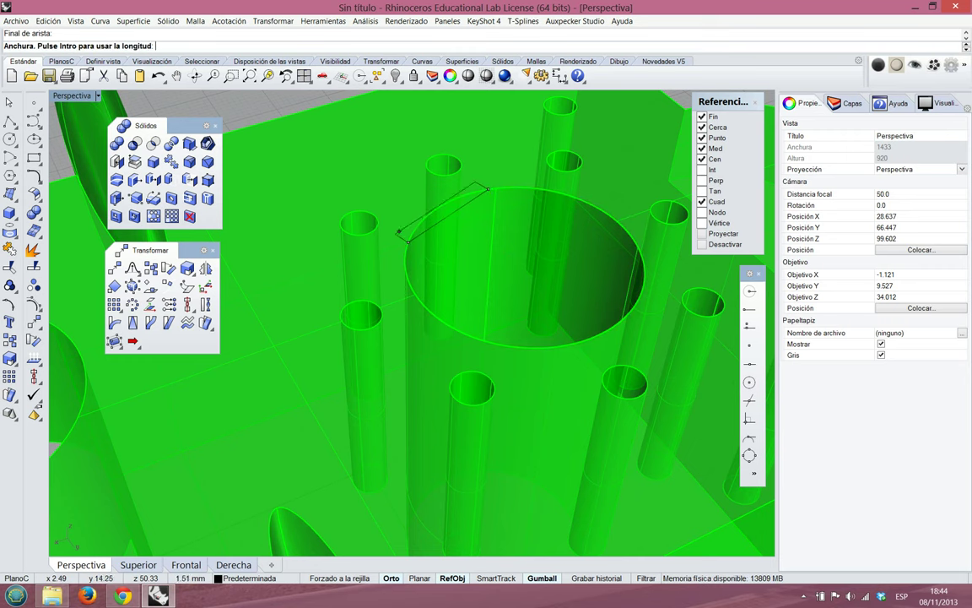
{"action": "left_click", "coordinate": [398, 232]}
{"action": "scroll", "coordinate": [399, 231], "scroll_direction": "down", "scroll_amount": 3}
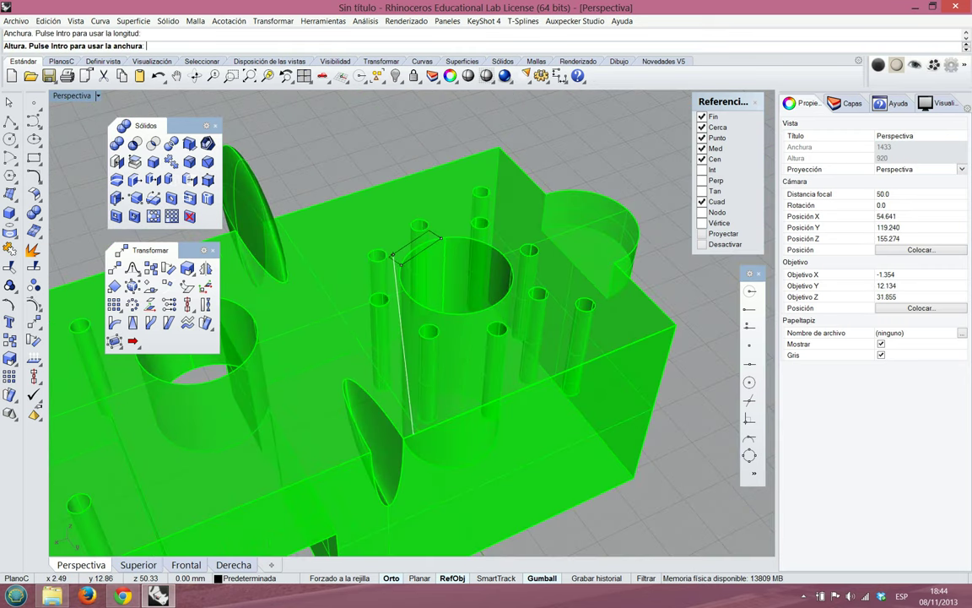
{"action": "left_click", "coordinate": [403, 416]}
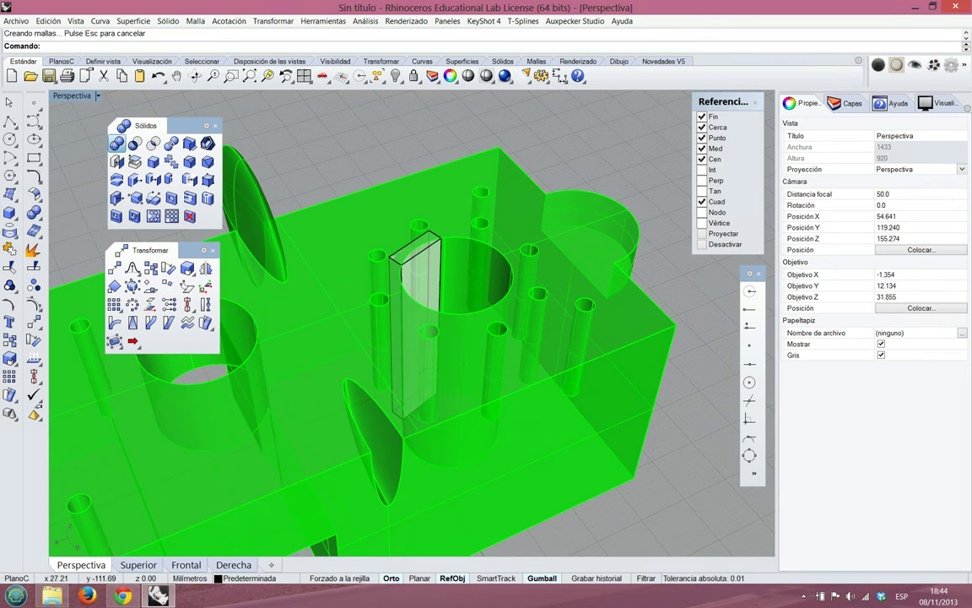
Join the thin box and the block with a Boolean union and inspect the flattened side of the large hole
{"action": "left_click", "coordinate": [117, 144]}
{"action": "left_click", "coordinate": [414, 208]}
{"action": "left_click", "coordinate": [423, 246]}
{"action": "key", "text": "Return"}
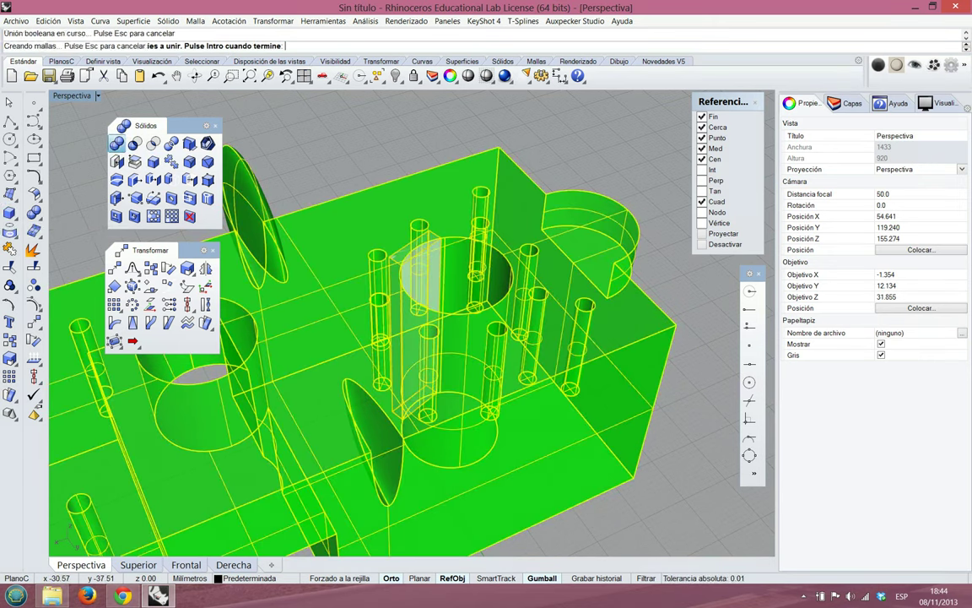
{"action": "scroll", "coordinate": [433, 228], "scroll_direction": "up", "scroll_amount": 6}
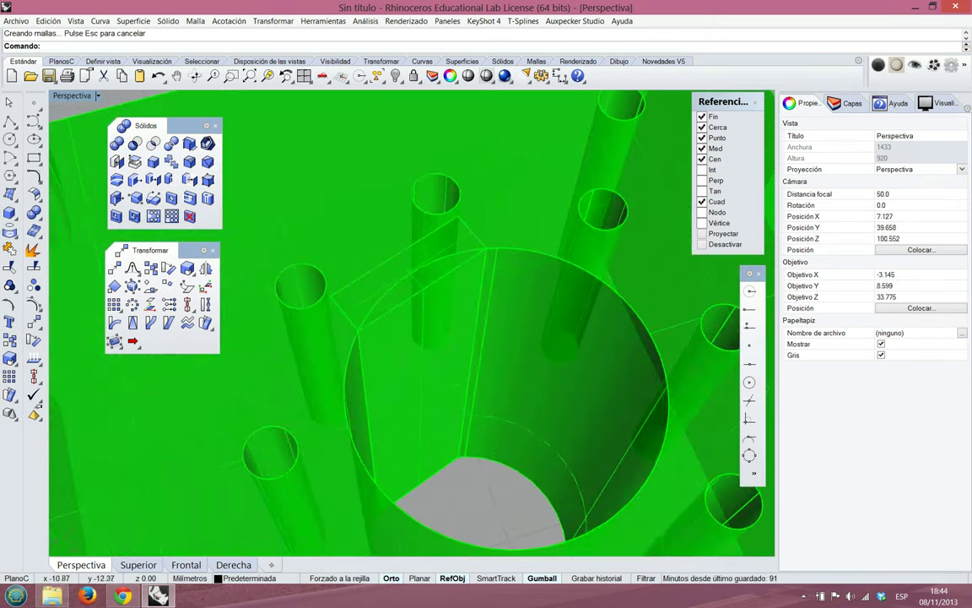
{"action": "scroll", "coordinate": [433, 228], "scroll_direction": "down", "scroll_amount": 5}
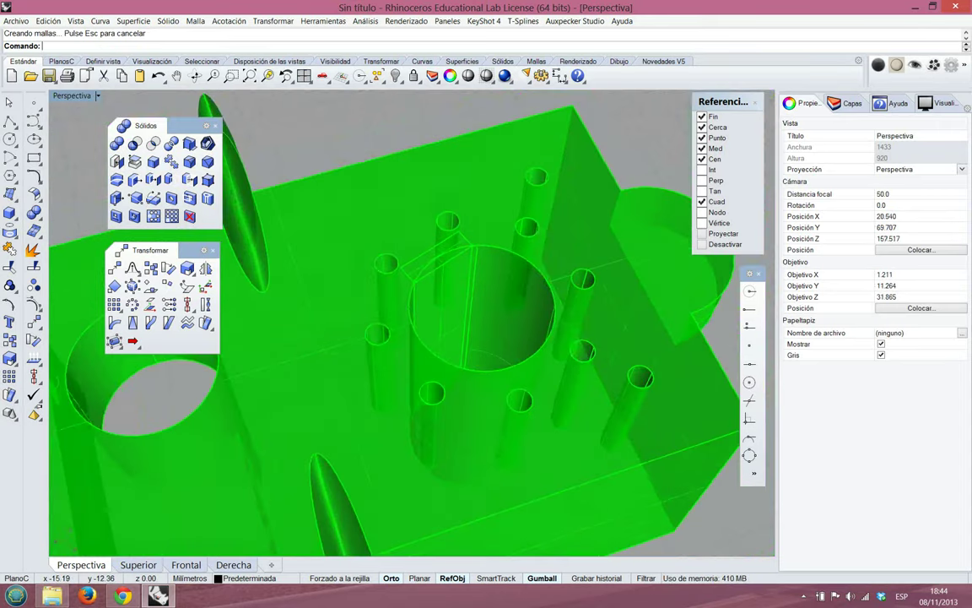
{"action": "right_click_drag", "start_coordinate": [456, 266], "coordinate": [484, 227]}
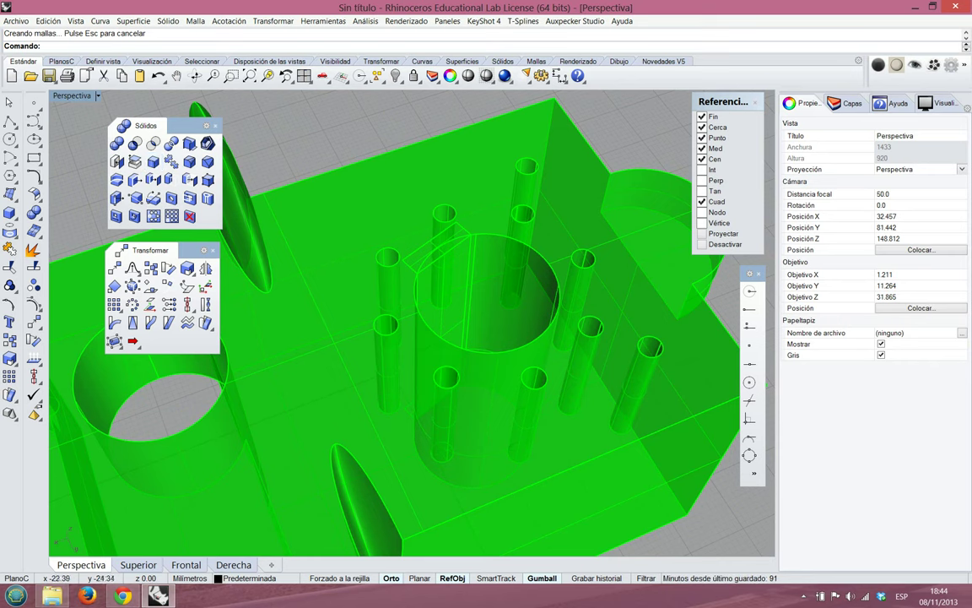
Merge all coplanar faces of the block to remove the leftover box edges beside the large hole
{"action": "right_click_drag", "start_coordinate": [456, 250], "coordinate": [467, 226]}
{"action": "scroll", "coordinate": [436, 250], "scroll_direction": "up", "scroll_amount": 4}
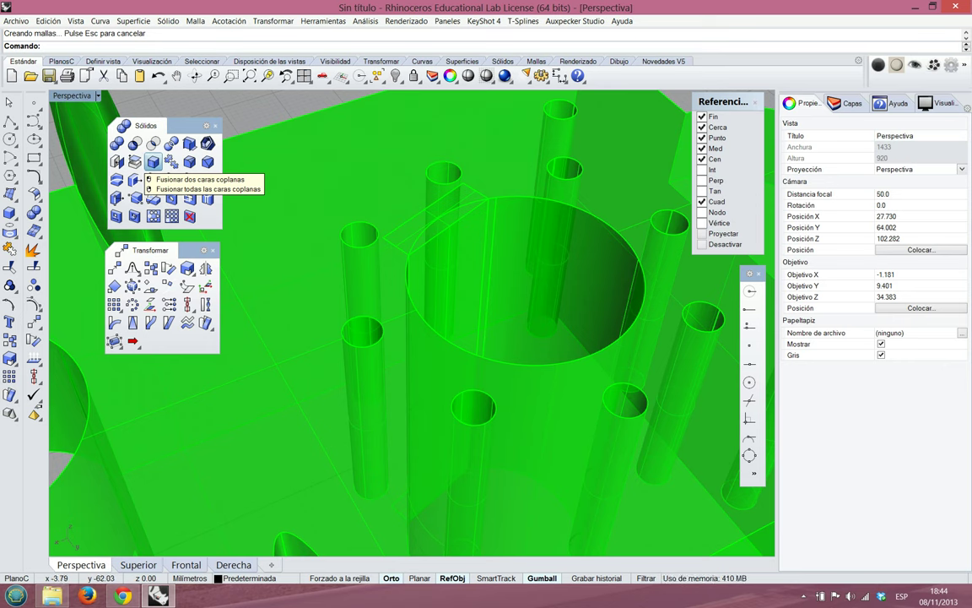
{"action": "left_click", "coordinate": [152, 162]}
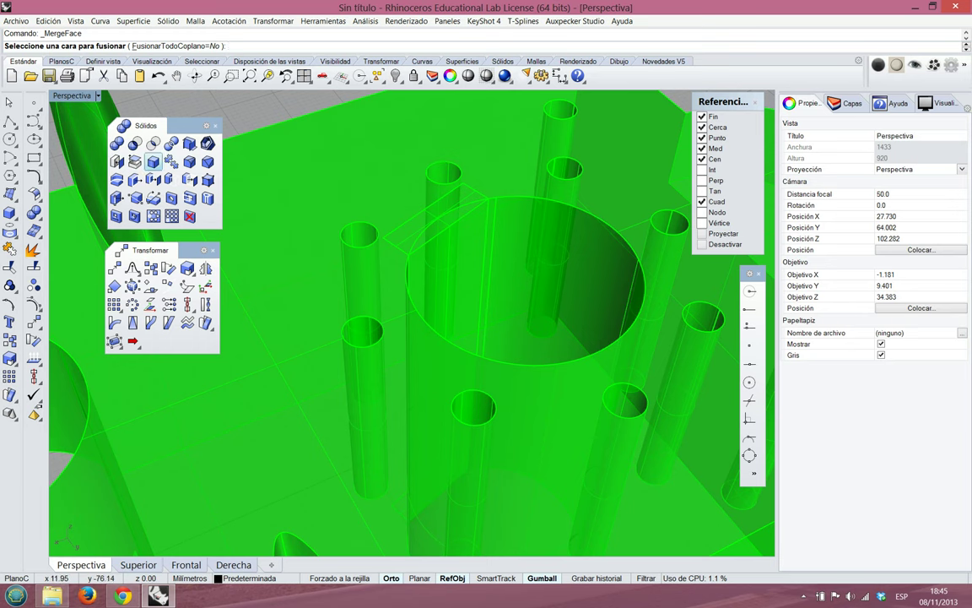
{"action": "right_click", "coordinate": [153, 161]}
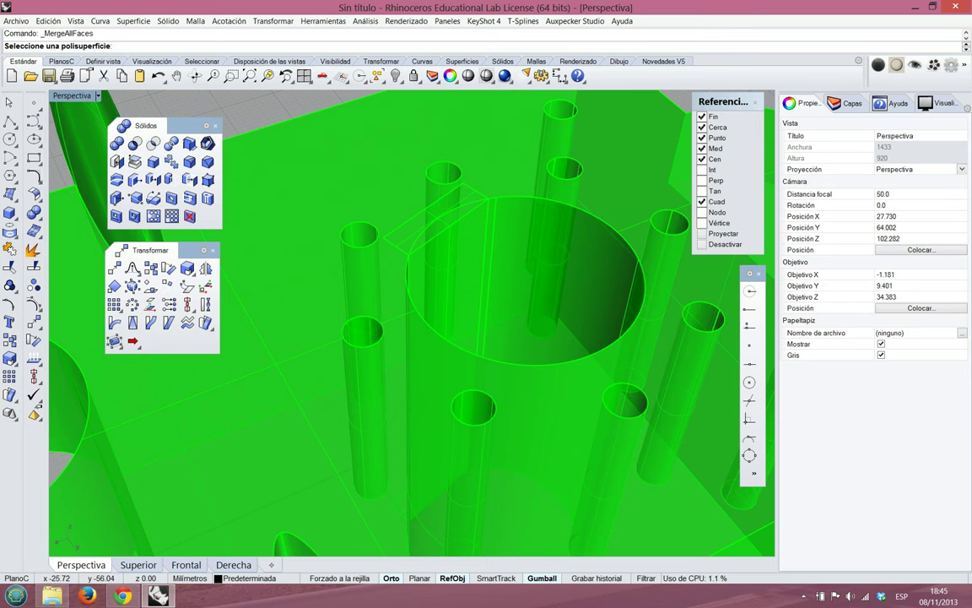
{"action": "left_click", "coordinate": [359, 156]}
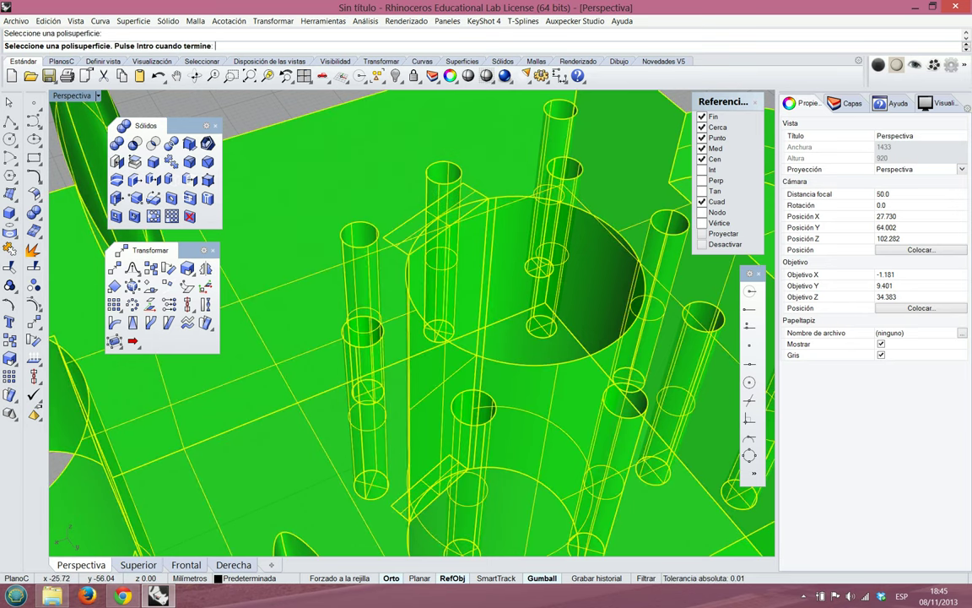
{"action": "key", "text": "Return"}
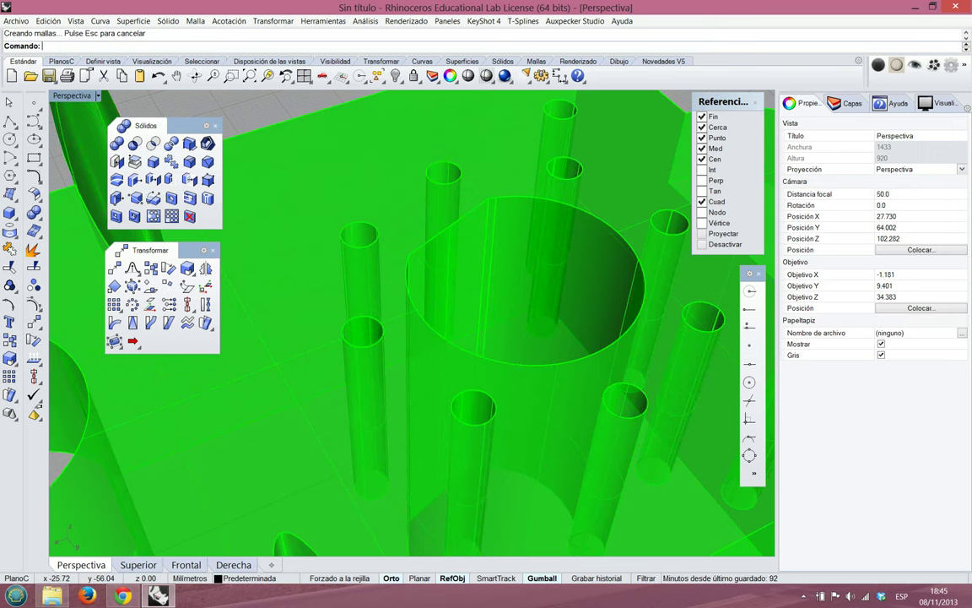
Examine the large hole's flattened side and the surrounding ring of small holes from different angles and distances
{"action": "scroll", "coordinate": [373, 214], "scroll_direction": "down", "scroll_amount": 2}
{"action": "scroll", "coordinate": [356, 223], "scroll_direction": "down", "scroll_amount": 8}
{"action": "right_click_drag", "start_coordinate": [358, 228], "coordinate": [389, 234]}
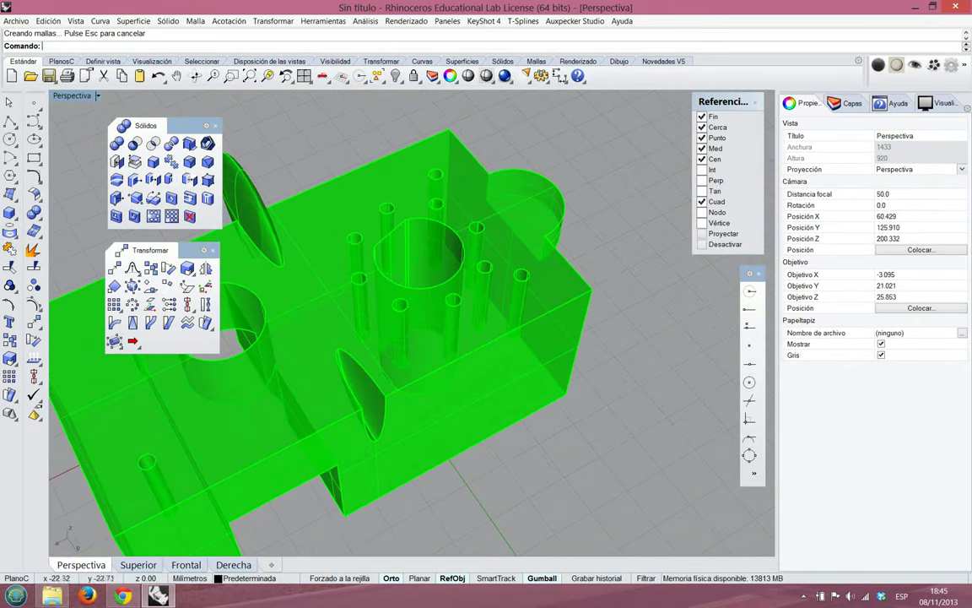
{"action": "scroll", "coordinate": [390, 234], "scroll_direction": "up", "scroll_amount": 6}
{"action": "scroll", "coordinate": [419, 235], "scroll_direction": "down", "scroll_amount": 7}
{"action": "scroll", "coordinate": [429, 237], "scroll_direction": "up", "scroll_amount": 6}
{"action": "scroll", "coordinate": [429, 236], "scroll_direction": "down", "scroll_amount": 7}
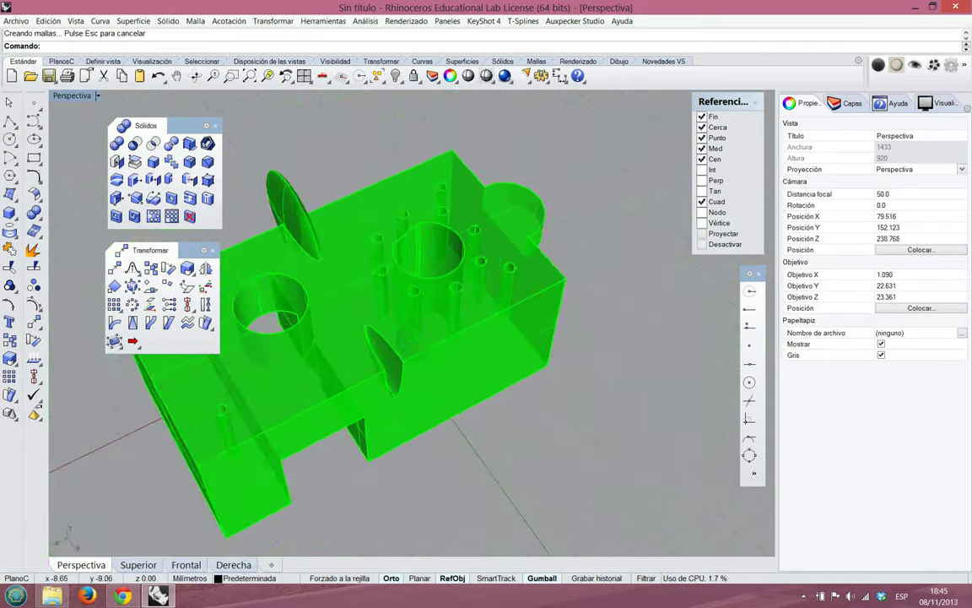
{"action": "scroll", "coordinate": [383, 303], "scroll_direction": "up", "scroll_amount": 5}
{"action": "scroll", "coordinate": [376, 303], "scroll_direction": "down", "scroll_amount": 7}
{"action": "scroll", "coordinate": [277, 280], "scroll_direction": "up", "scroll_amount": 6}
{"action": "right_click_drag", "start_coordinate": [496, 397], "coordinate": [389, 414]}
{"action": "scroll", "coordinate": [503, 295], "scroll_direction": "up", "scroll_amount": 6}
{"action": "right_click_drag", "start_coordinate": [503, 294], "coordinate": [415, 291]}
{"action": "right_click_drag", "start_coordinate": [544, 323], "coordinate": [591, 346]}
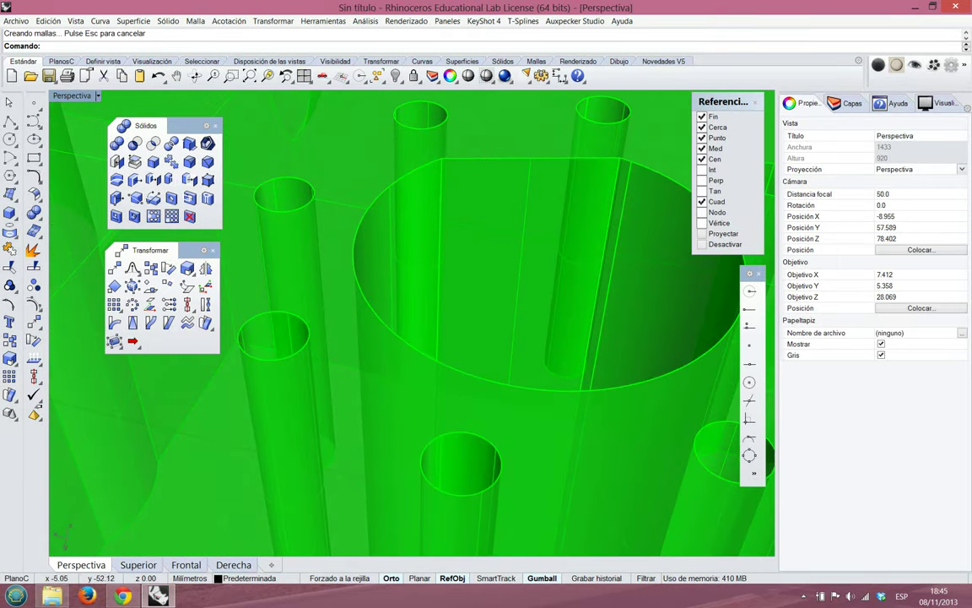
{"action": "scroll", "coordinate": [391, 280], "scroll_direction": "down", "scroll_amount": 6}
{"action": "right_click_drag", "start_coordinate": [387, 294], "coordinate": [517, 342]}
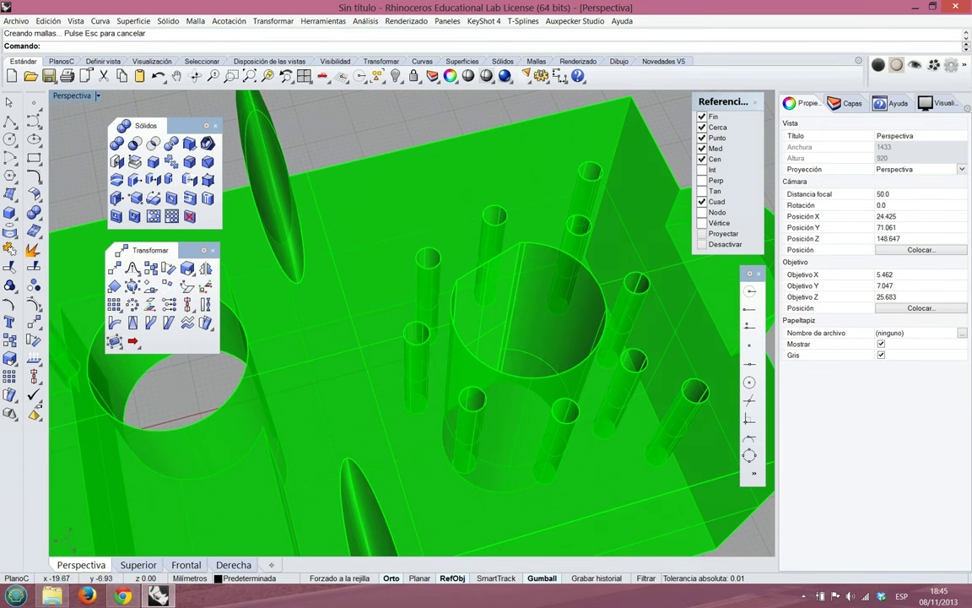
{"action": "scroll", "coordinate": [405, 320], "scroll_direction": "down", "scroll_amount": 4}
{"action": "scroll", "coordinate": [405, 321], "scroll_direction": "up", "scroll_amount": 3}
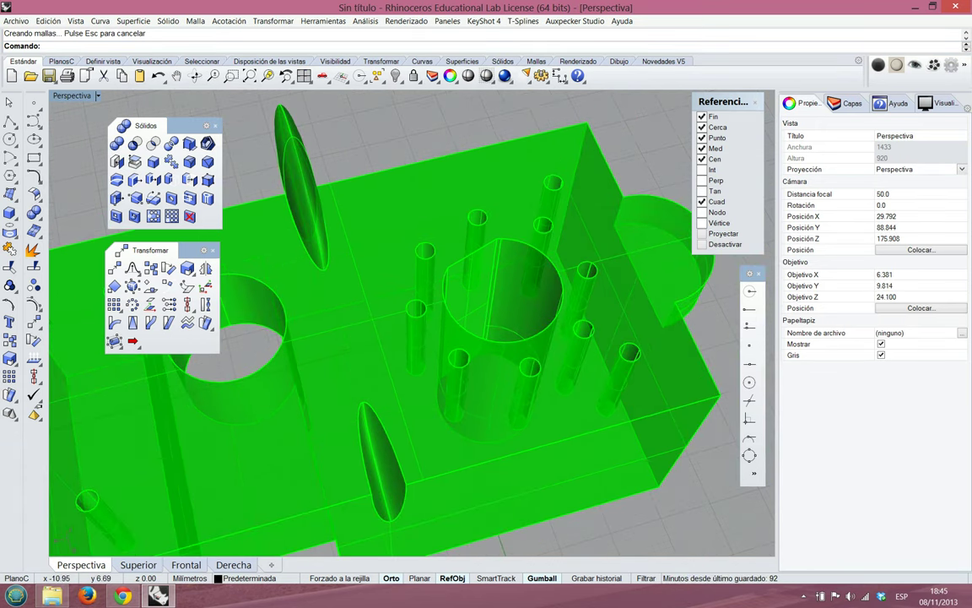
{"action": "scroll", "coordinate": [492, 342], "scroll_direction": "down", "scroll_amount": 2}
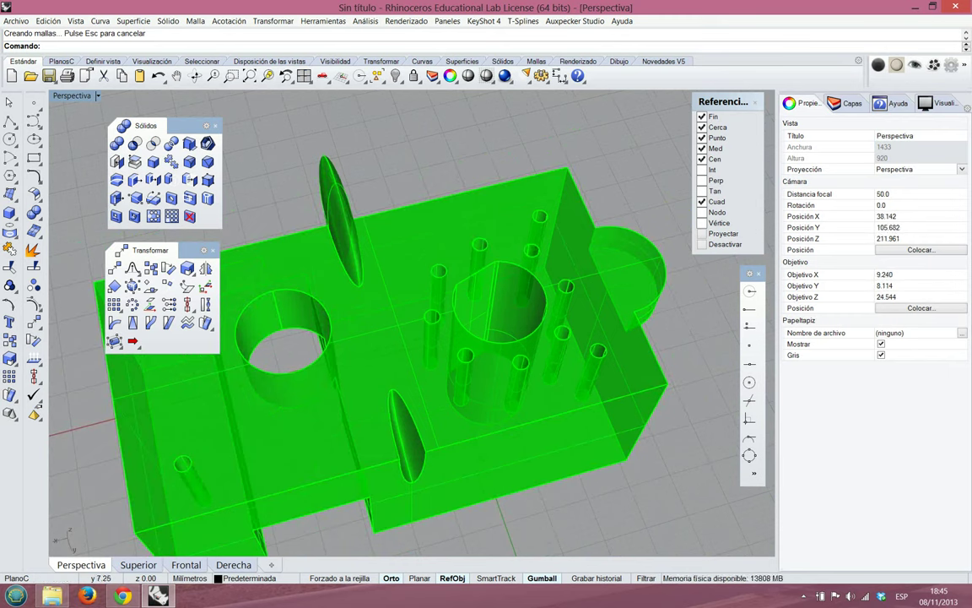
{"action": "right_click_drag", "start_coordinate": [535, 329], "coordinate": [503, 316]}
{"action": "scroll", "coordinate": [503, 316], "scroll_direction": "up", "scroll_amount": 7}
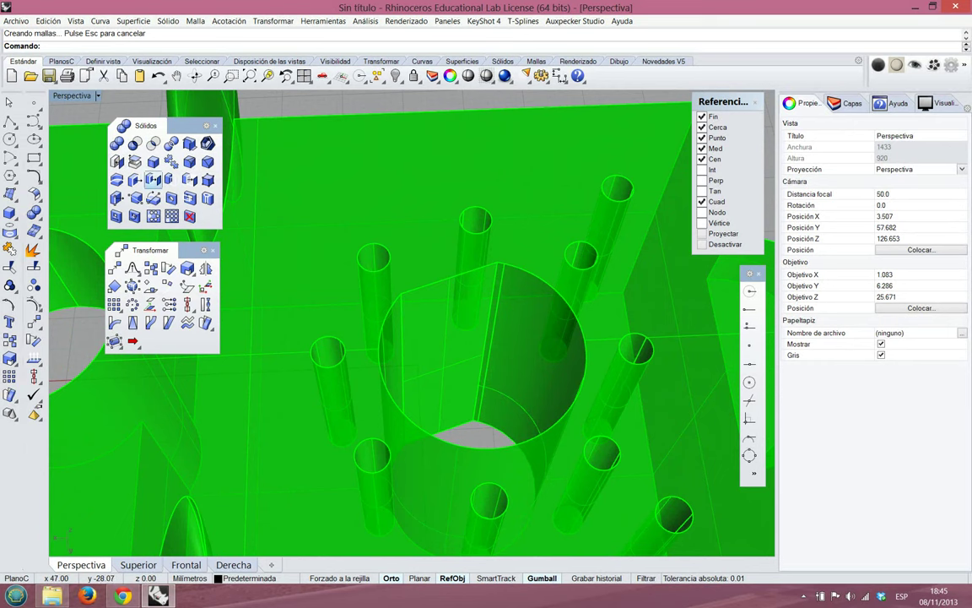
{"action": "left_click", "coordinate": [135, 164]}
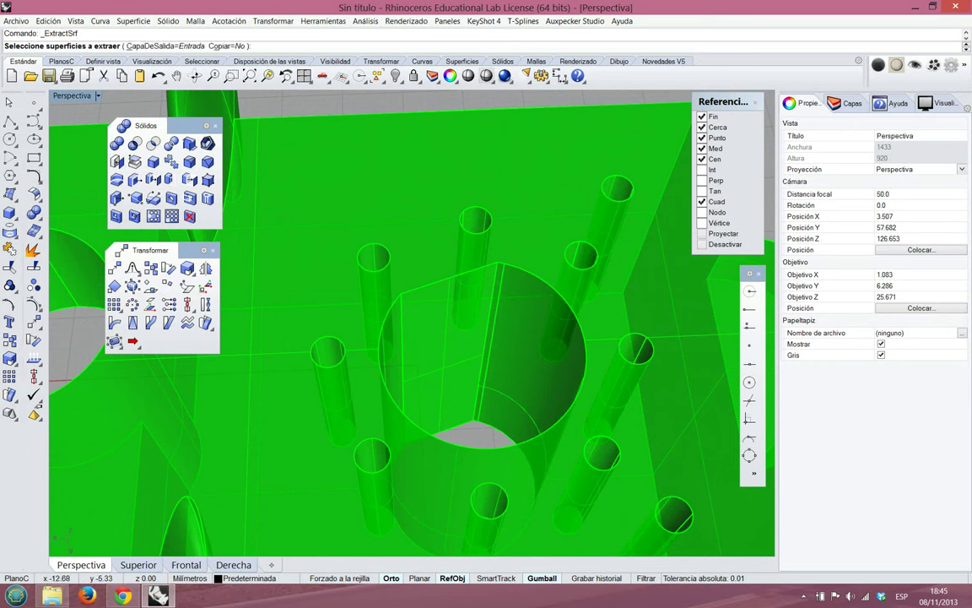
{"action": "left_click", "coordinate": [540, 363]}
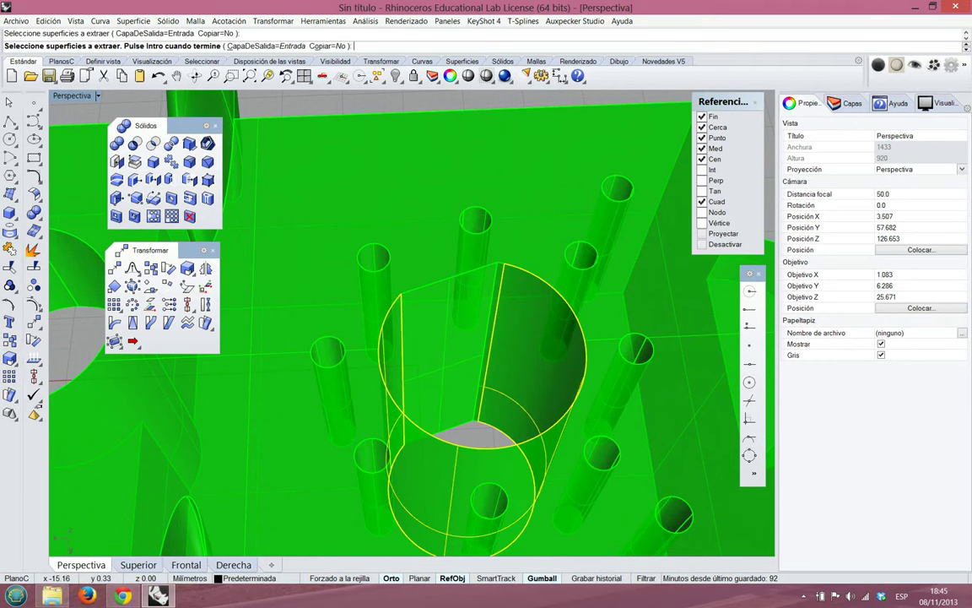
{"action": "key", "text": "Return"}
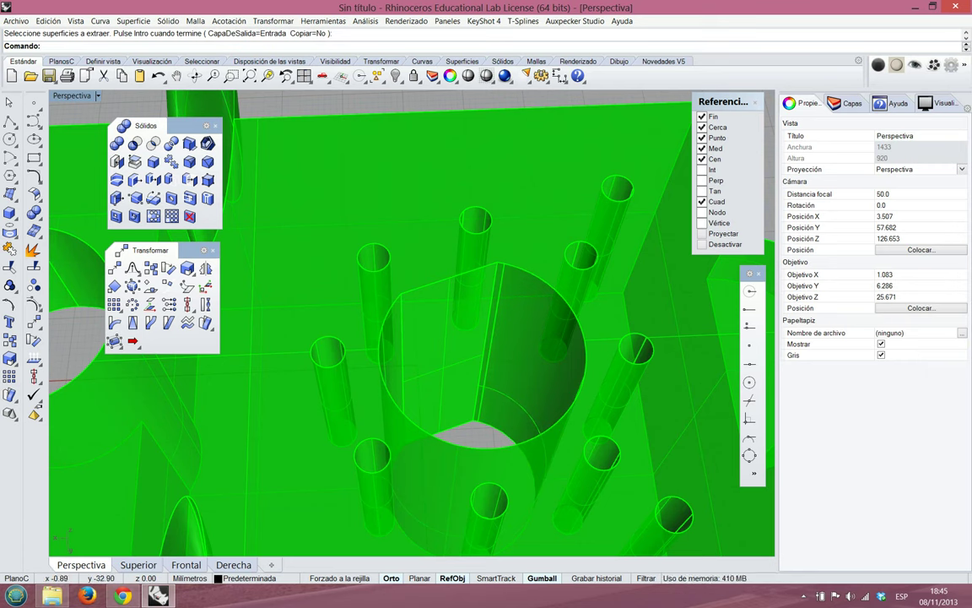
{"action": "key", "text": "Return"}
{"action": "left_click", "coordinate": [499, 286]}
{"action": "left_click", "coordinate": [513, 294]}
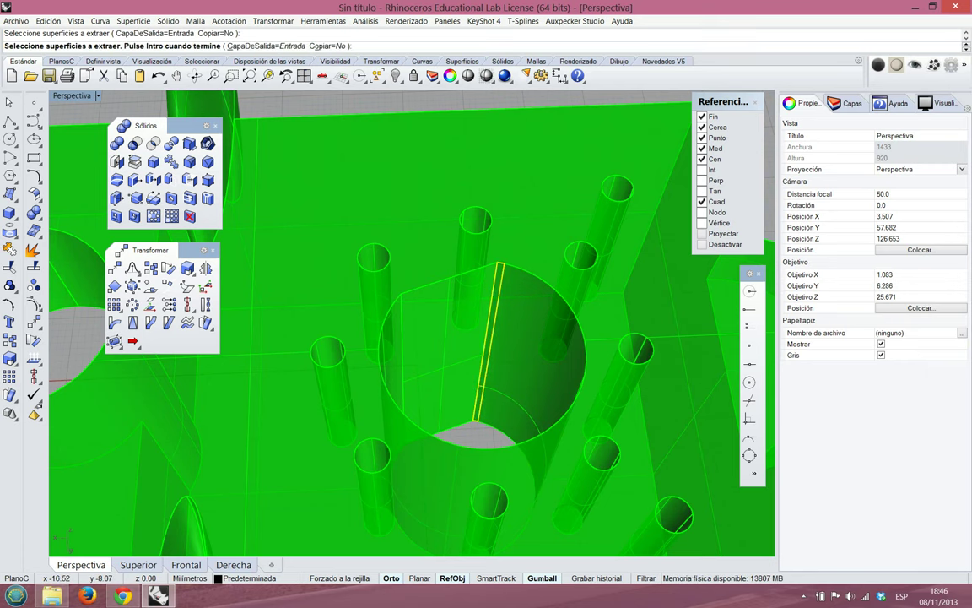
{"action": "key", "text": "Return"}
Inspect the narrow strip between the flat face and the curved wall inside the large hole
{"action": "right_click_drag", "start_coordinate": [517, 320], "coordinate": [540, 334]}
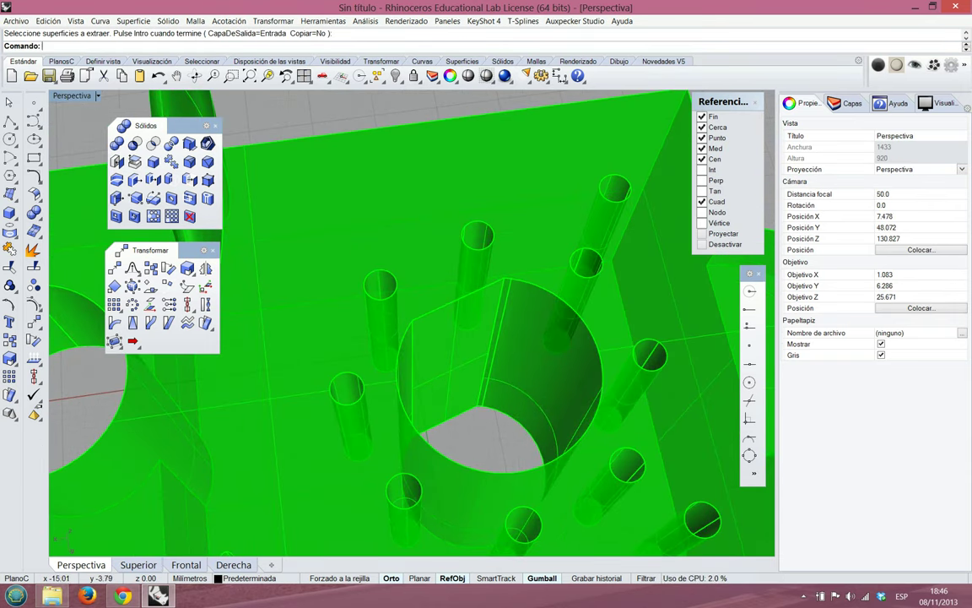
{"action": "scroll", "coordinate": [512, 327], "scroll_direction": "up", "scroll_amount": 3}
{"action": "scroll", "coordinate": [510, 322], "scroll_direction": "up", "scroll_amount": 3}
{"action": "scroll", "coordinate": [510, 322], "scroll_direction": "down", "scroll_amount": 6}
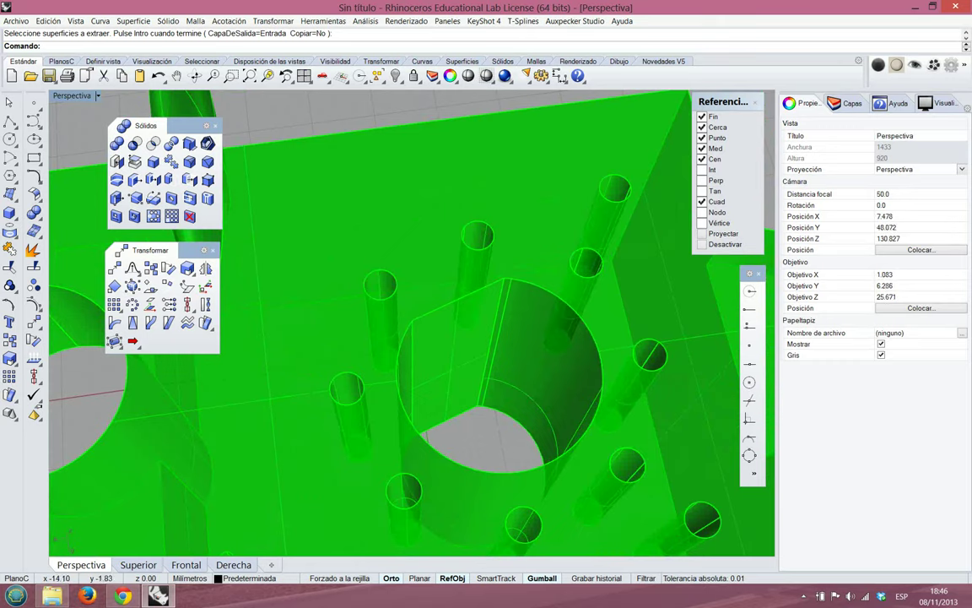
{"action": "key", "text": "Left"}
{"action": "key", "text": "Left"}
{"action": "key", "text": "Down"}
{"action": "right_click_drag", "start_coordinate": [566, 289], "coordinate": [477, 269]}
{"action": "scroll", "coordinate": [536, 274], "scroll_direction": "down", "scroll_amount": 4}
{"action": "scroll", "coordinate": [537, 272], "scroll_direction": "up", "scroll_amount": 6}
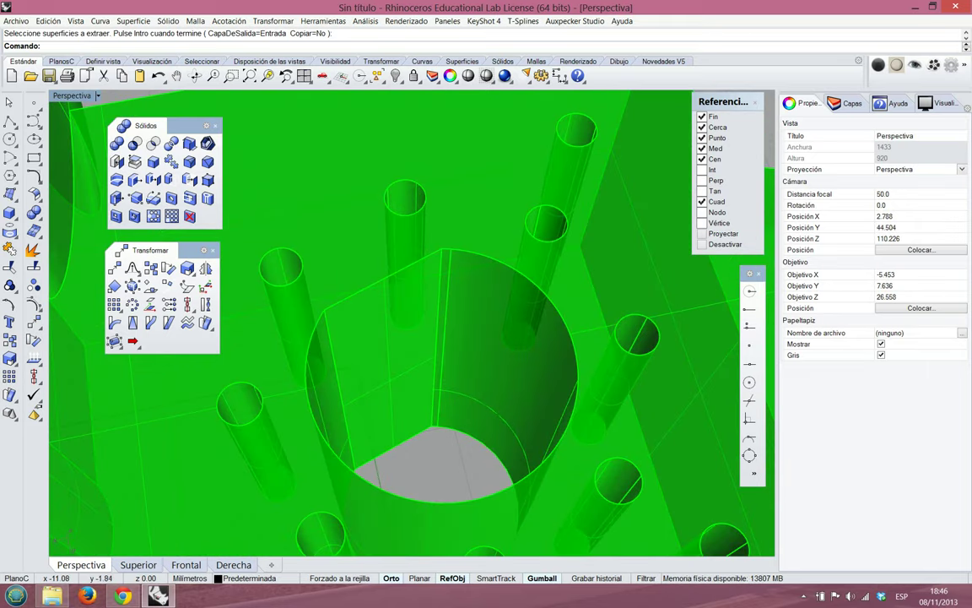
{"action": "mouse_move", "coordinate": [458, 281]}
{"action": "right_mouse_down"}
{"action": "mouse_move", "coordinate": [465, 325]}
{"action": "mouse_move", "coordinate": [471, 275]}
{"action": "right_mouse_up"}
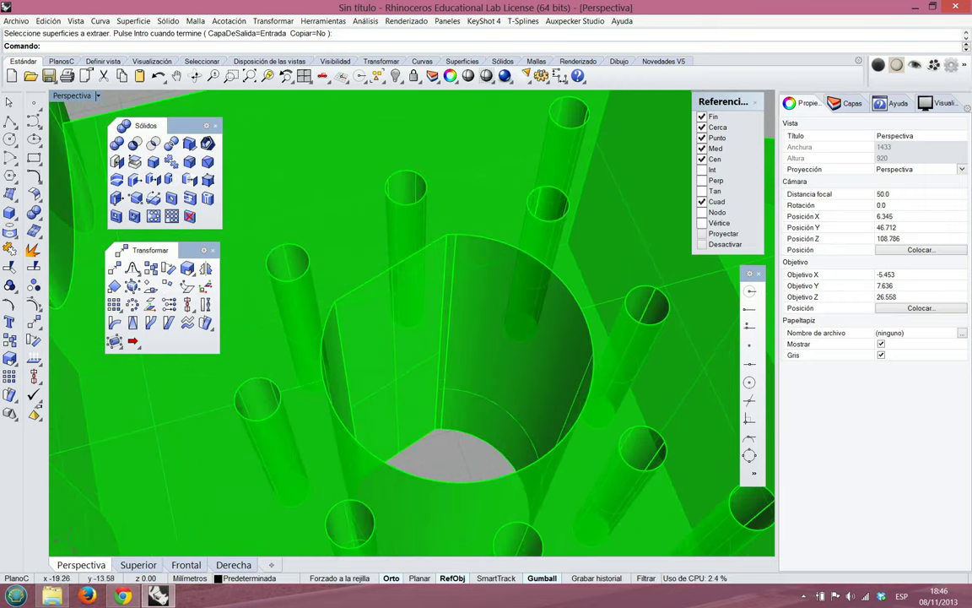
{"action": "scroll", "coordinate": [458, 253], "scroll_direction": "up", "scroll_amount": 6}
{"action": "scroll", "coordinate": [458, 252], "scroll_direction": "down", "scroll_amount": 4}
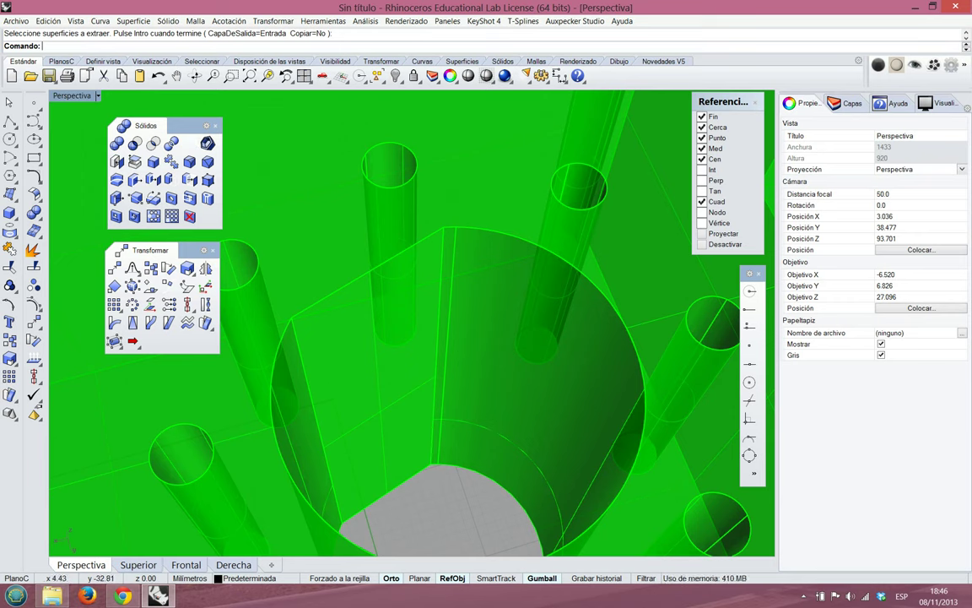
Undo the coplanar face merge and the Boolean union so the thin box is separate again, and clear the selection
{"action": "left_click", "coordinate": [158, 75]}
{"action": "left_click", "coordinate": [158, 75]}
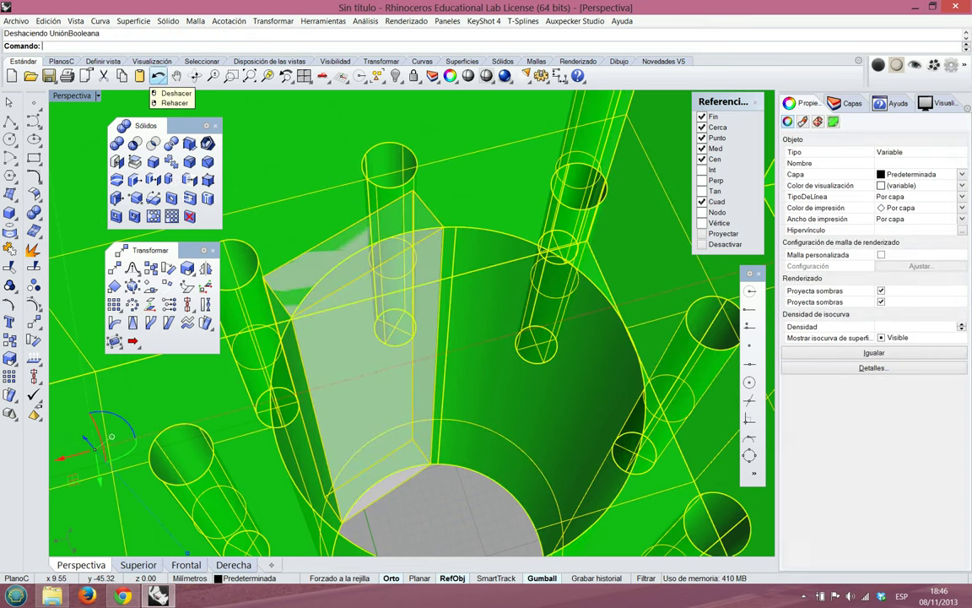
{"action": "key", "text": "Escape"}
{"action": "right_click_drag", "start_coordinate": [458, 349], "coordinate": [458, 358]}
{"action": "left_click", "coordinate": [453, 309]}
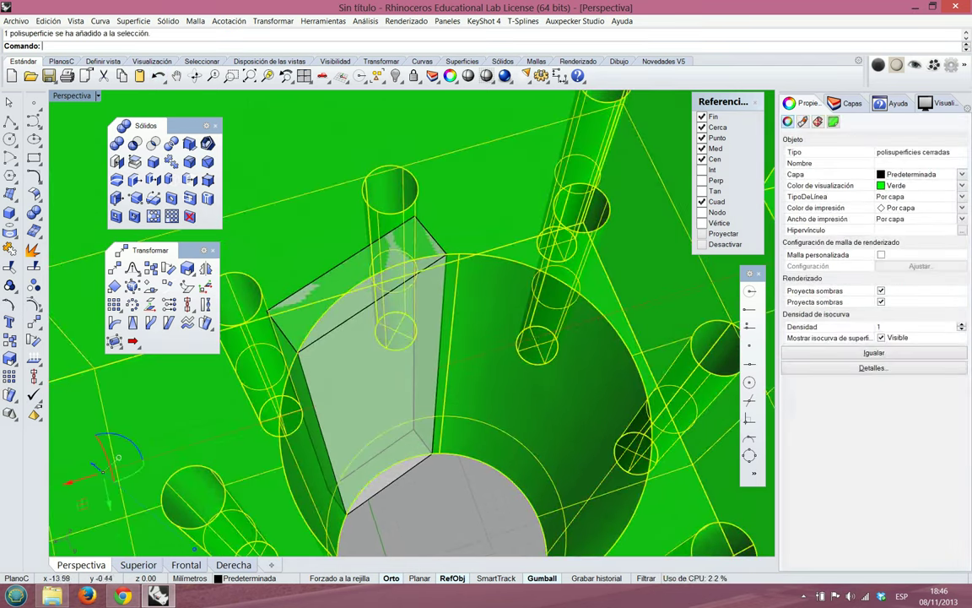
{"action": "key", "text": "Escape"}
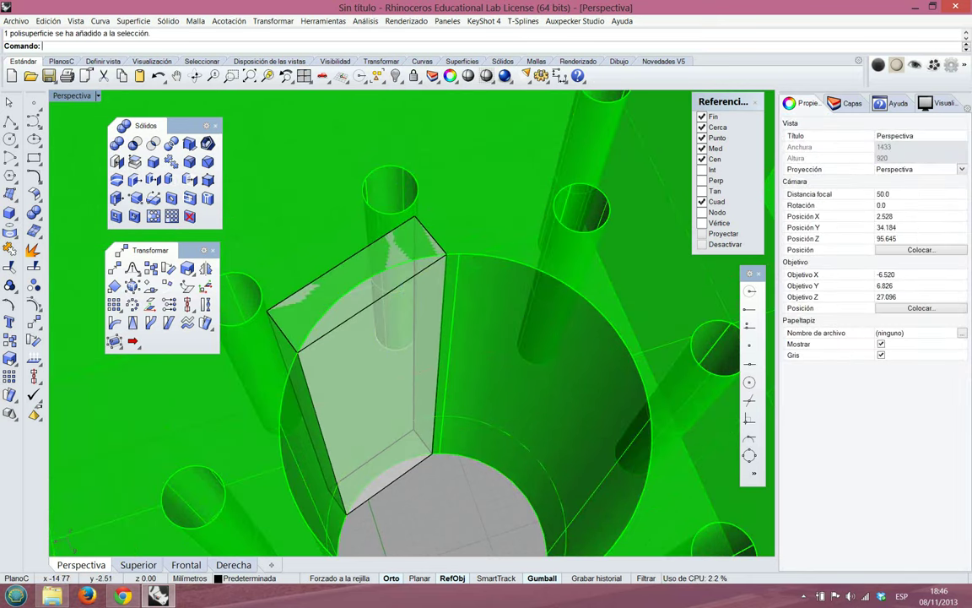
Extract the large hole's curved wall surface from the block, without copying it
{"action": "right_click_drag", "start_coordinate": [458, 323], "coordinate": [455, 312]}
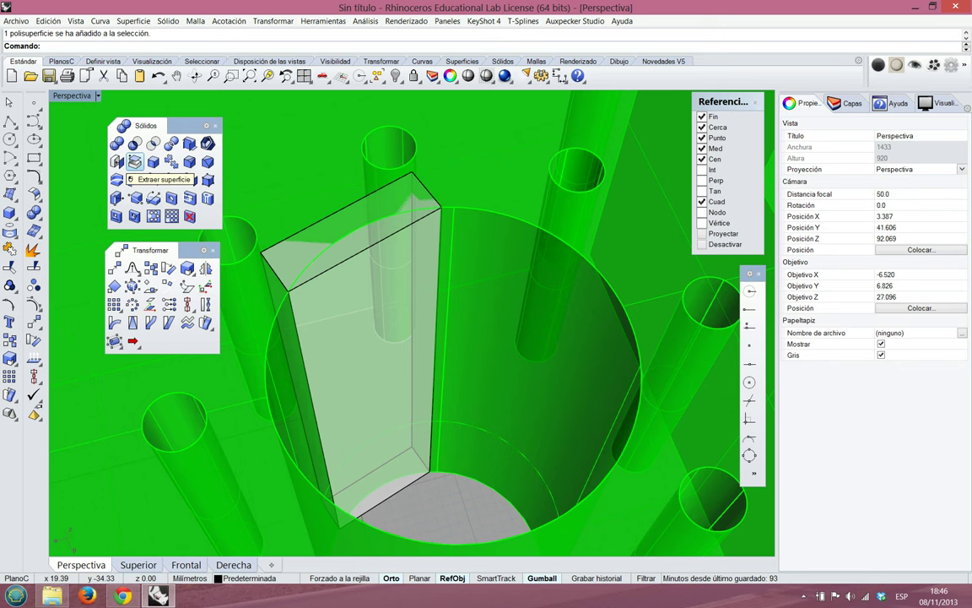
{"action": "left_click", "coordinate": [134, 162]}
{"action": "left_click", "coordinate": [517, 354]}
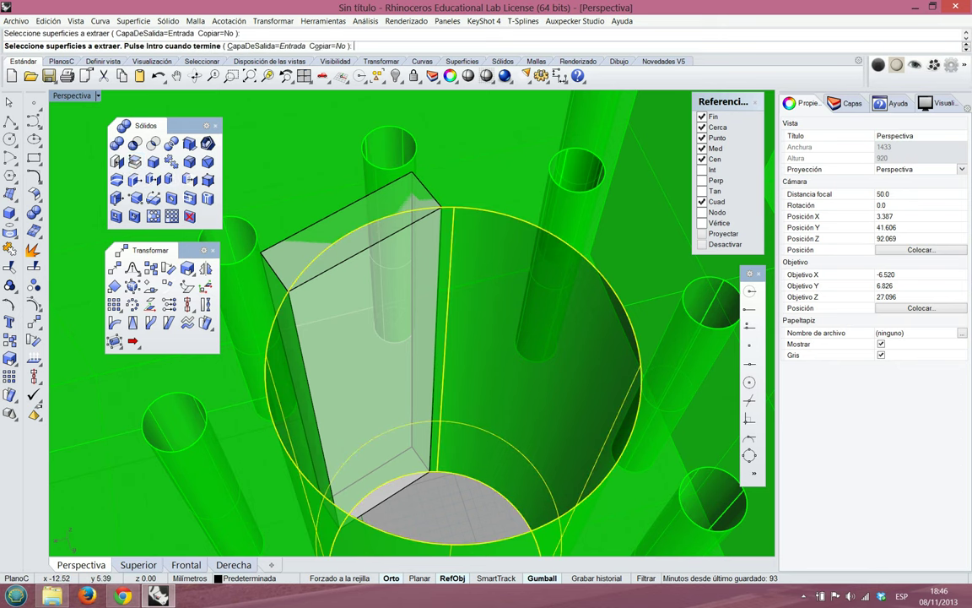
{"action": "right_click_drag", "start_coordinate": [516, 355], "coordinate": [432, 381]}
{"action": "right_click_drag", "start_coordinate": [78, 477], "coordinate": [71, 527]}
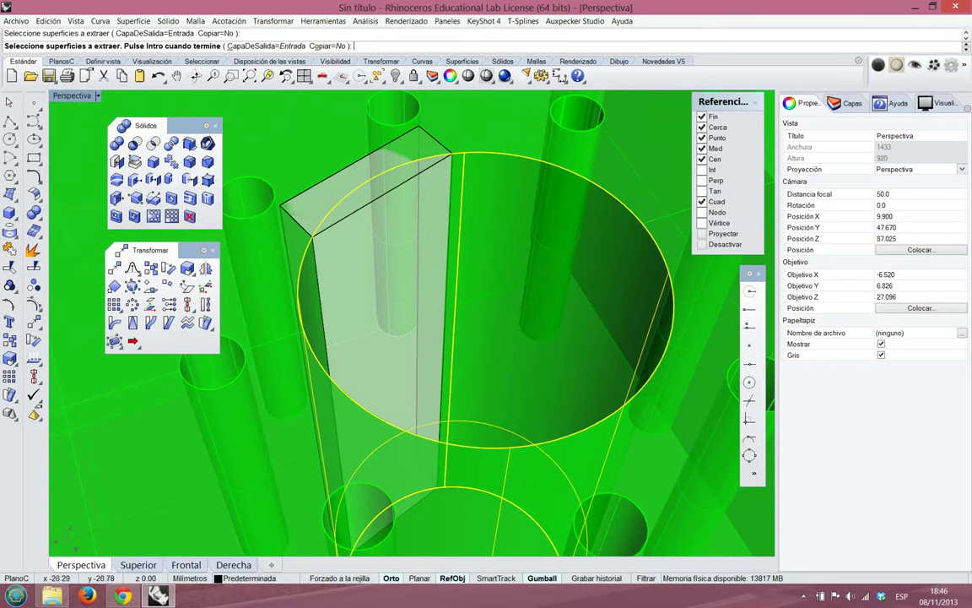
{"action": "scroll", "coordinate": [411, 325], "scroll_direction": "down", "scroll_amount": 8}
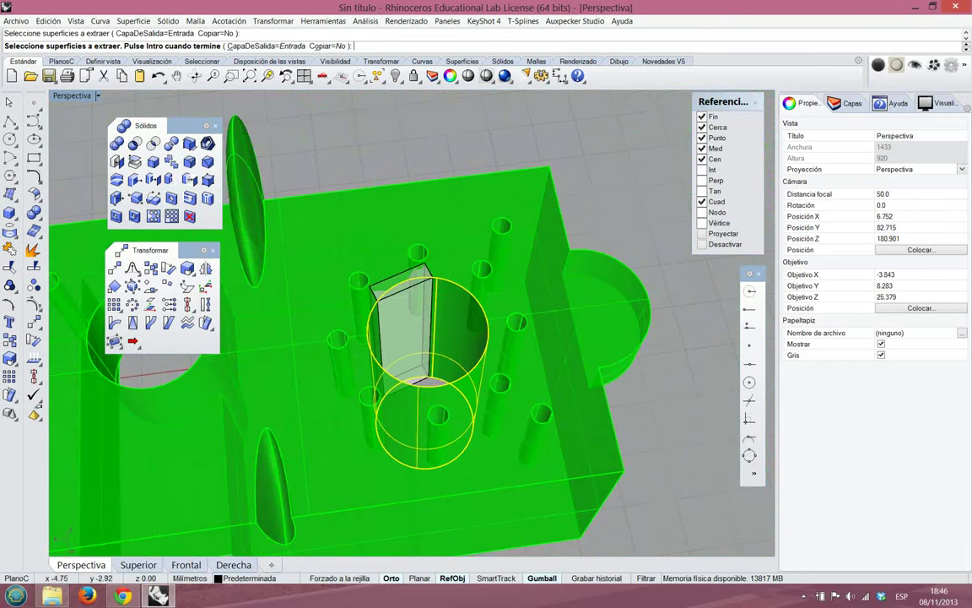
{"action": "key", "text": "Return"}
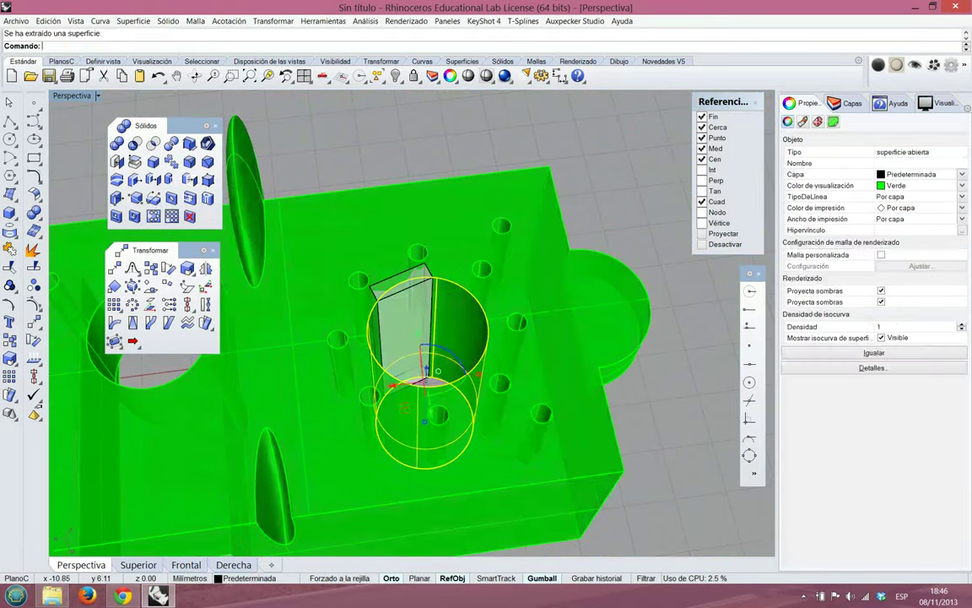
Set the extracted wall surface's display colour to red and deselect it
{"action": "left_click", "coordinate": [961, 186]}
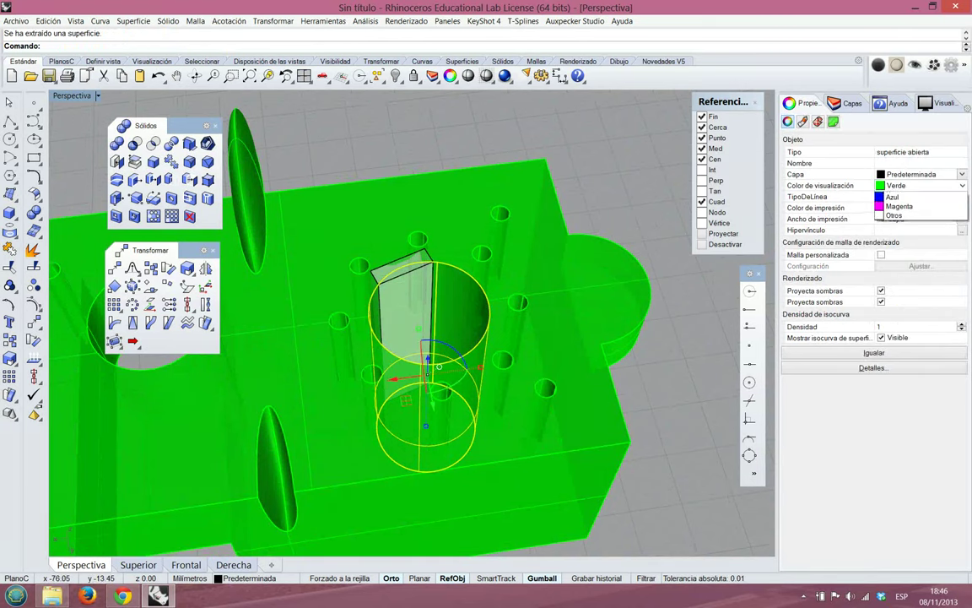
{"action": "left_click", "coordinate": [913, 233]}
{"action": "key", "text": "Escape"}
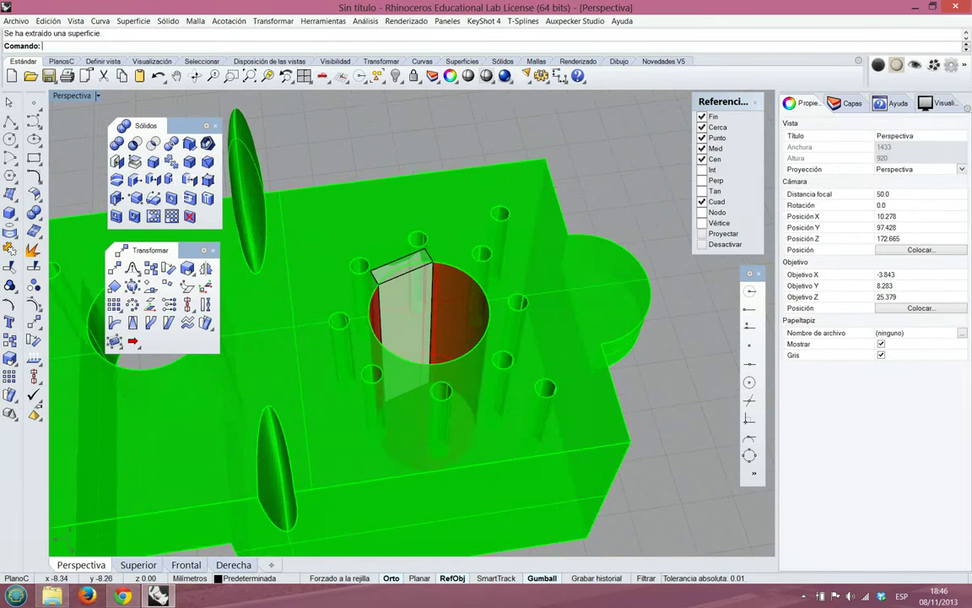
Examine how the thin box meets the red wall of the large hole from several angles and distances
{"action": "scroll", "coordinate": [431, 317], "scroll_direction": "up", "scroll_amount": 6}
{"action": "right_click_drag", "start_coordinate": [446, 304], "coordinate": [359, 362]}
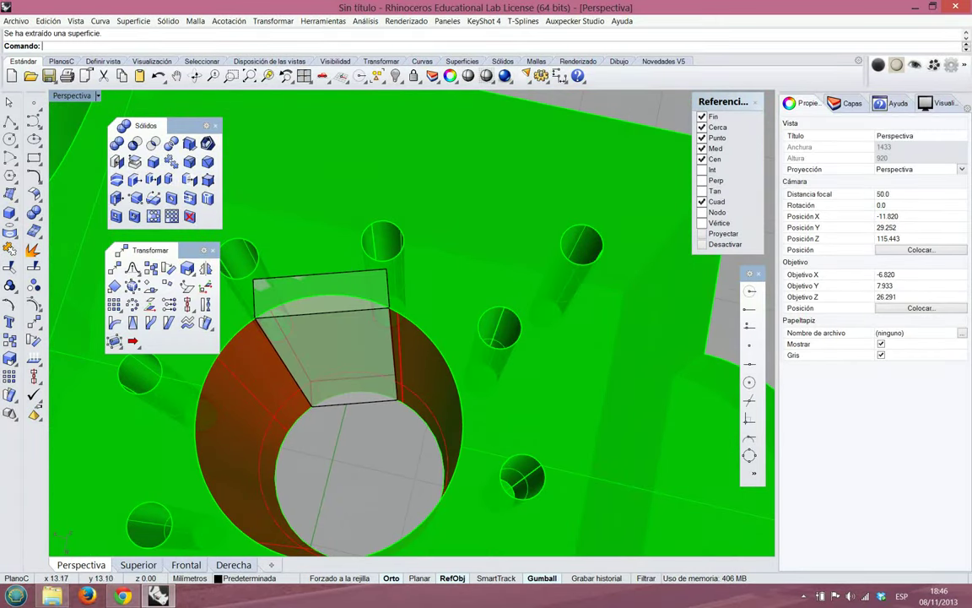
{"action": "right_click_drag", "start_coordinate": [268, 421], "coordinate": [283, 404]}
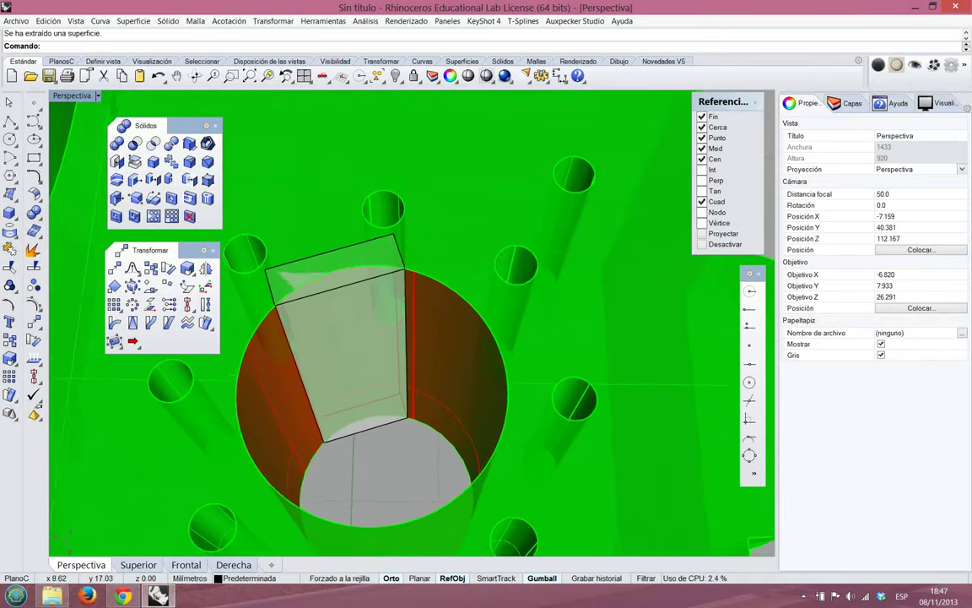
{"action": "key", "text": "Left"}
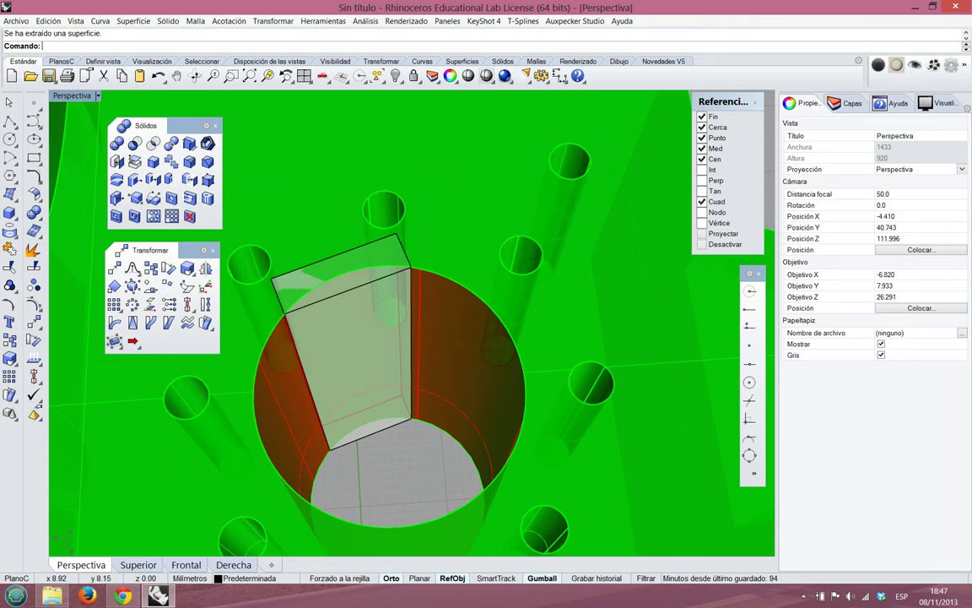
{"action": "scroll", "coordinate": [352, 438], "scroll_direction": "down", "scroll_amount": 15}
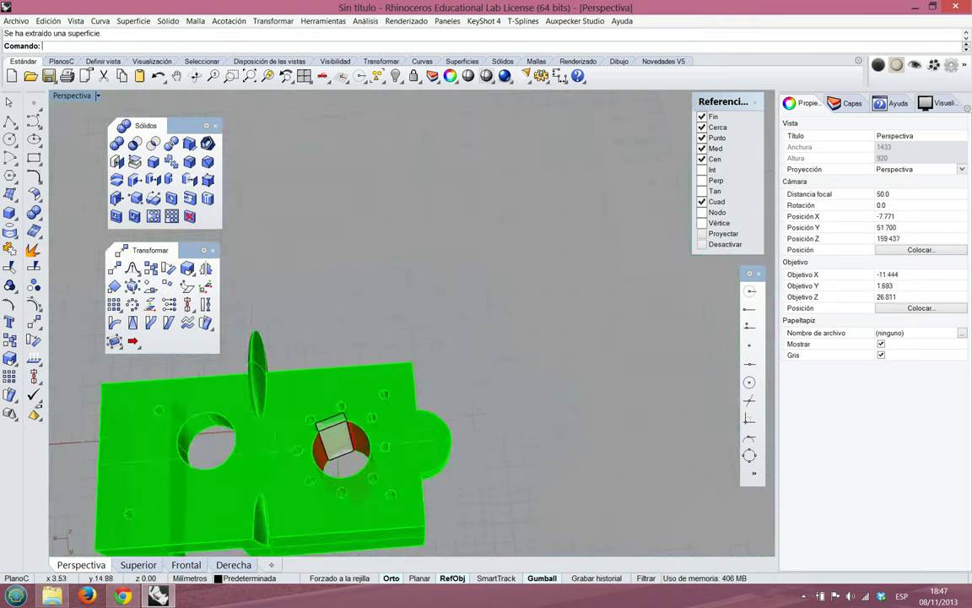
{"action": "right_click_drag", "start_coordinate": [364, 422], "coordinate": [439, 355]}
{"action": "scroll", "coordinate": [378, 430], "scroll_direction": "up", "scroll_amount": 7}
{"action": "right_click_drag", "start_coordinate": [261, 419], "coordinate": [380, 406]}
{"action": "scroll", "coordinate": [380, 405], "scroll_direction": "down", "scroll_amount": 7}
{"action": "scroll", "coordinate": [451, 299], "scroll_direction": "up", "scroll_amount": 6}
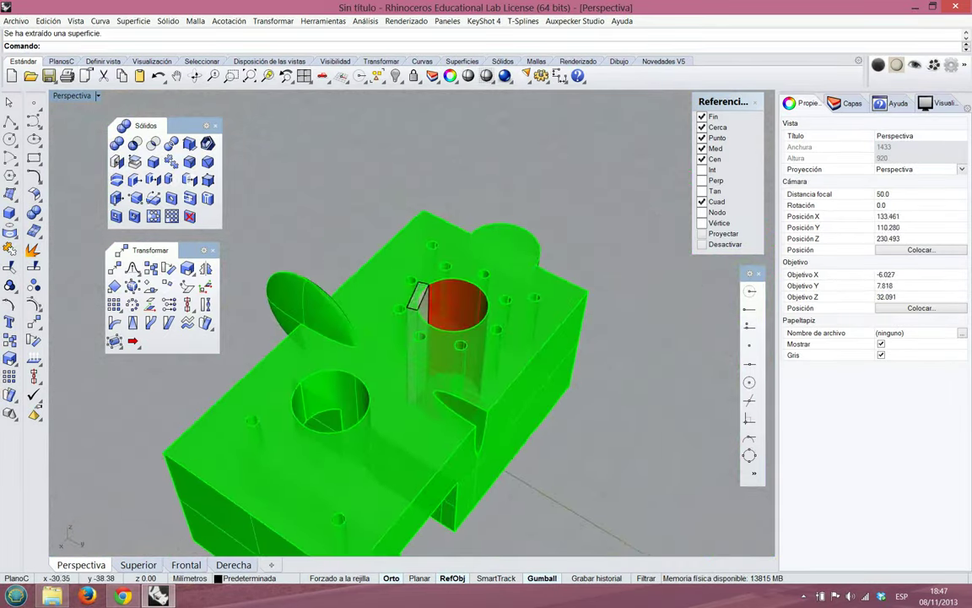
{"action": "scroll", "coordinate": [451, 299], "scroll_direction": "up", "scroll_amount": 5}
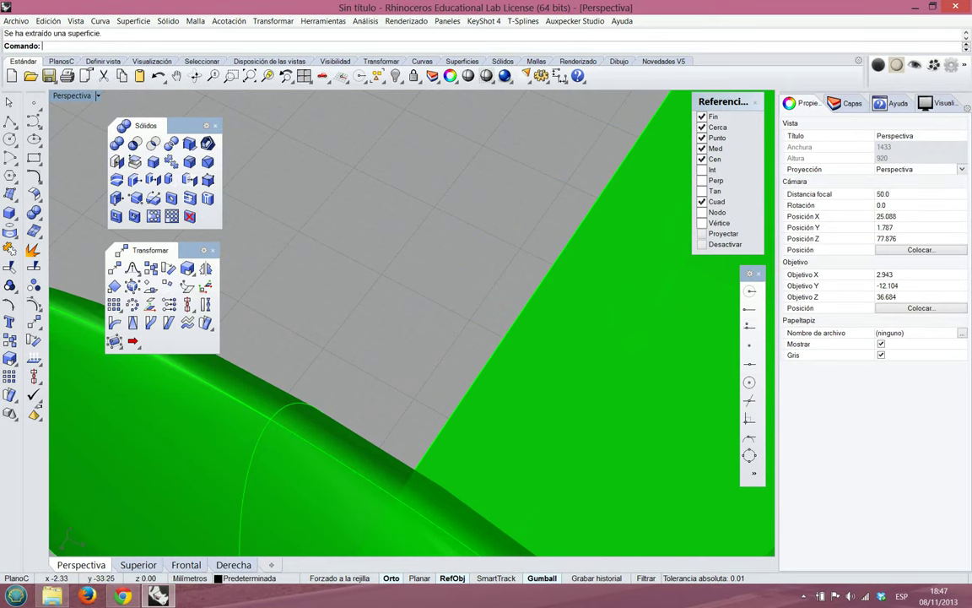
{"action": "scroll", "coordinate": [245, 393], "scroll_direction": "down", "scroll_amount": 6}
{"action": "right_click_drag", "start_coordinate": [246, 394], "coordinate": [197, 430]}
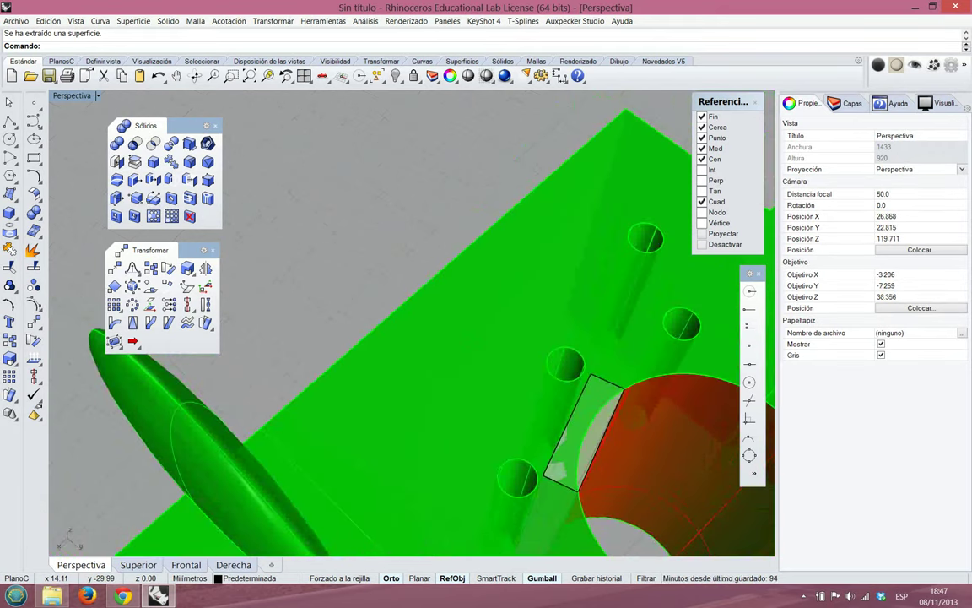
{"action": "scroll", "coordinate": [295, 309], "scroll_direction": "up", "scroll_amount": 3}
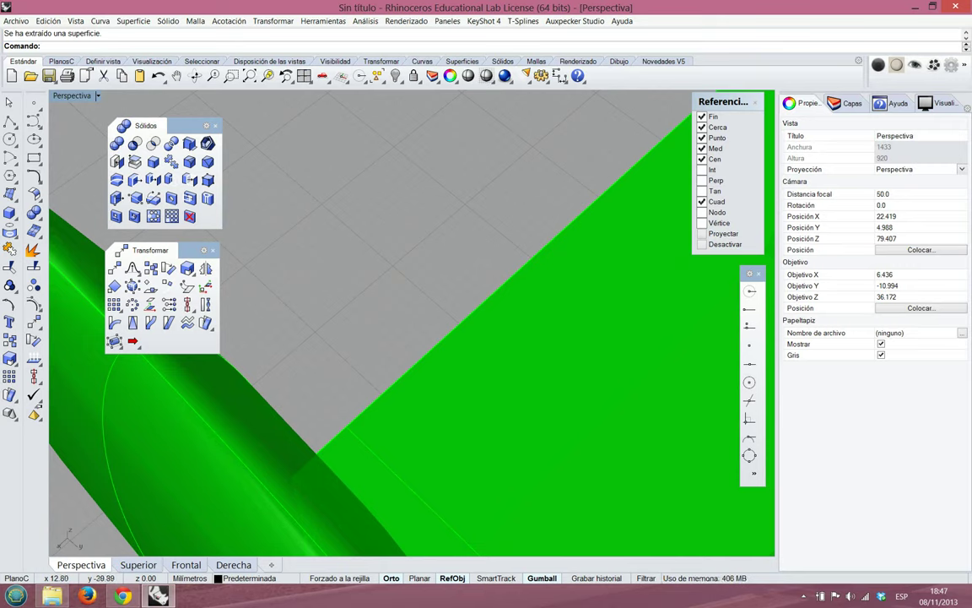
{"action": "scroll", "coordinate": [210, 424], "scroll_direction": "down", "scroll_amount": 12}
{"action": "right_click_drag", "start_coordinate": [209, 424], "coordinate": [116, 361]}
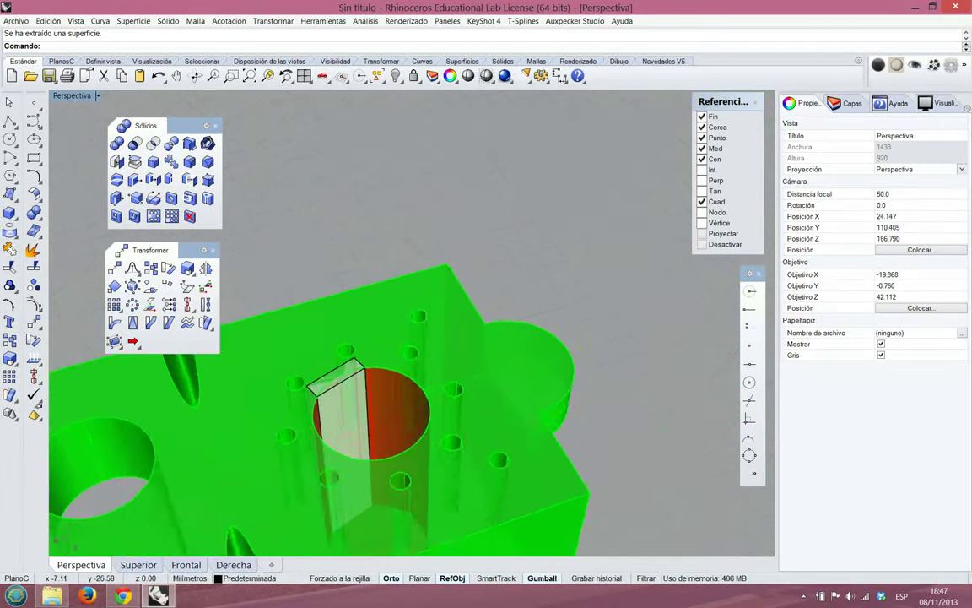
Try to extract the block's large top face as a separate surface without copying it
{"action": "scroll", "coordinate": [388, 354], "scroll_direction": "down", "scroll_amount": 2}
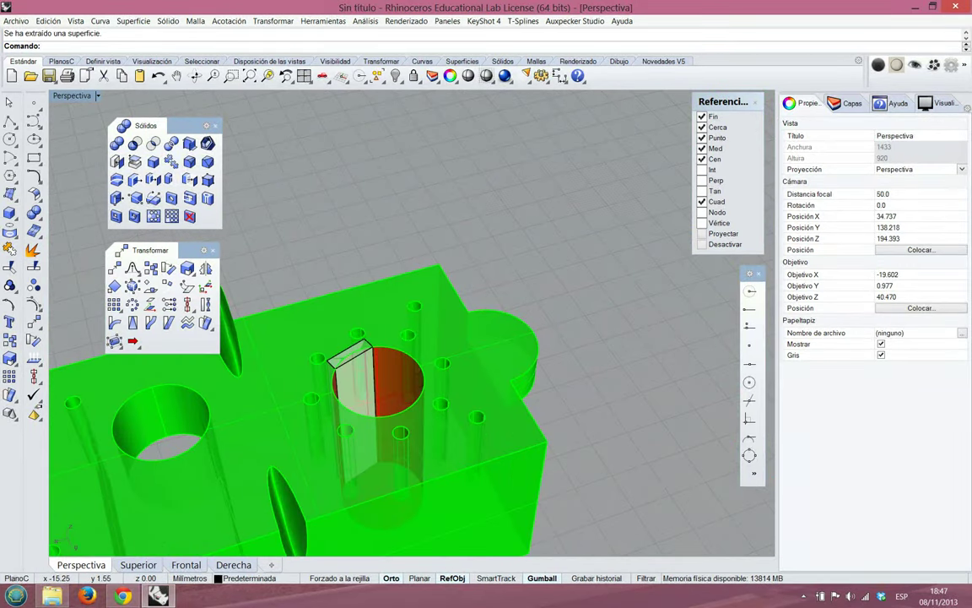
{"action": "right_click_drag", "start_coordinate": [336, 451], "coordinate": [407, 445]}
{"action": "scroll", "coordinate": [405, 445], "scroll_direction": "down", "scroll_amount": 6}
{"action": "scroll", "coordinate": [397, 434], "scroll_direction": "up", "scroll_amount": 3}
{"action": "scroll", "coordinate": [397, 316], "scroll_direction": "up", "scroll_amount": 3}
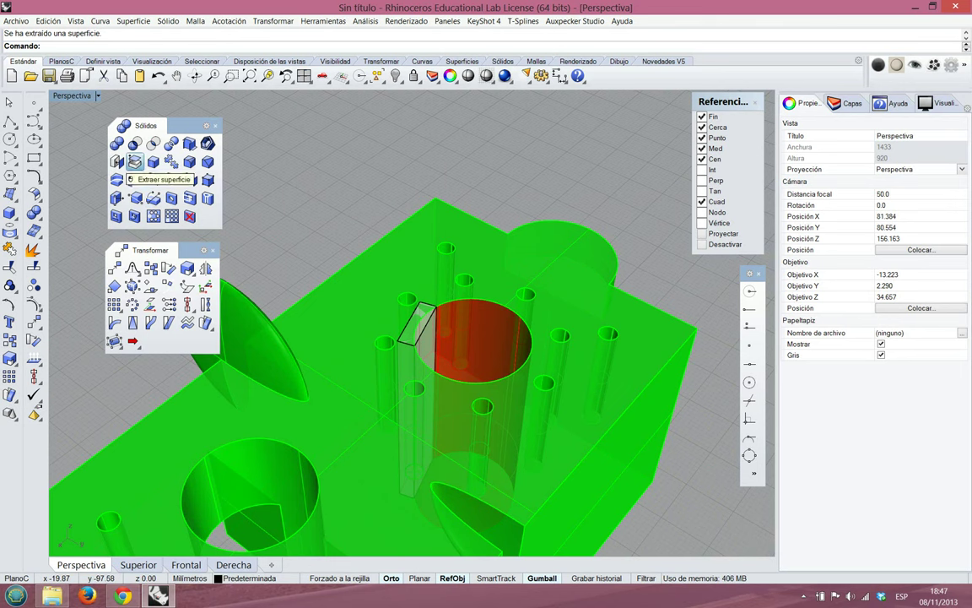
{"action": "left_click", "coordinate": [134, 162]}
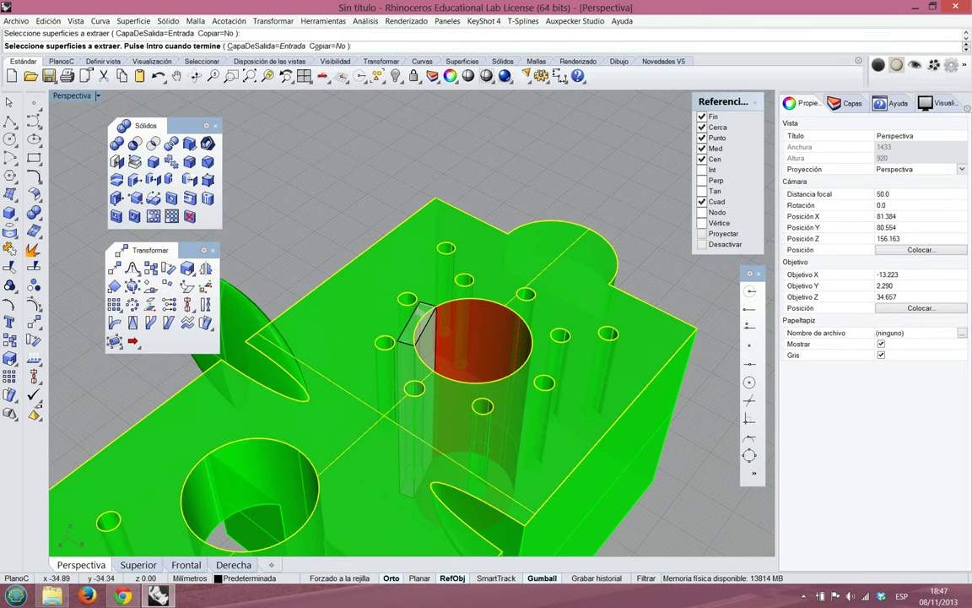
{"action": "key", "text": "Return"}
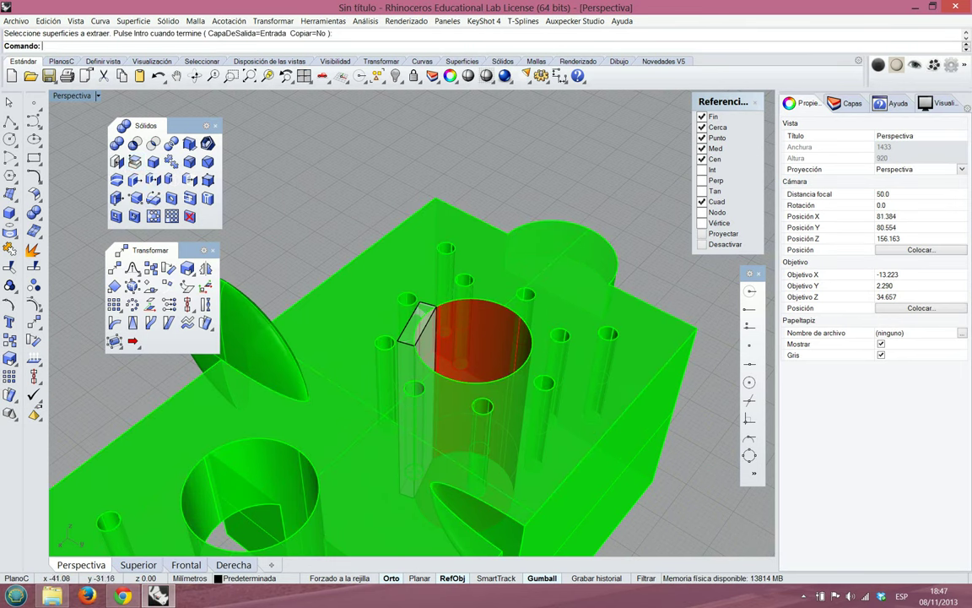
{"action": "left_click", "coordinate": [444, 444]}
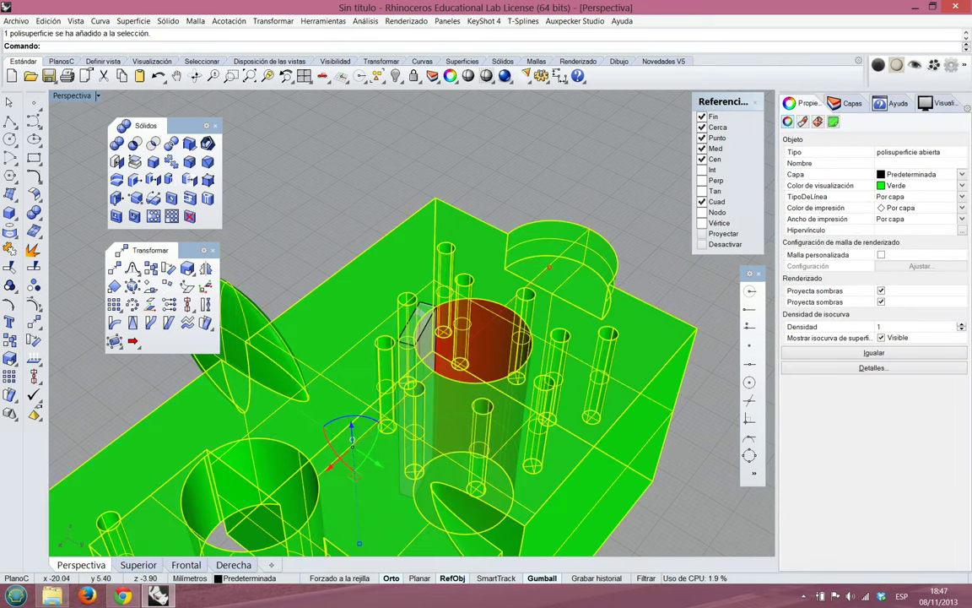
{"action": "key", "text": "Escape"}
Try to extract the half-round bottom face of the rounded boss at the block's end
{"action": "key", "text": "Return"}
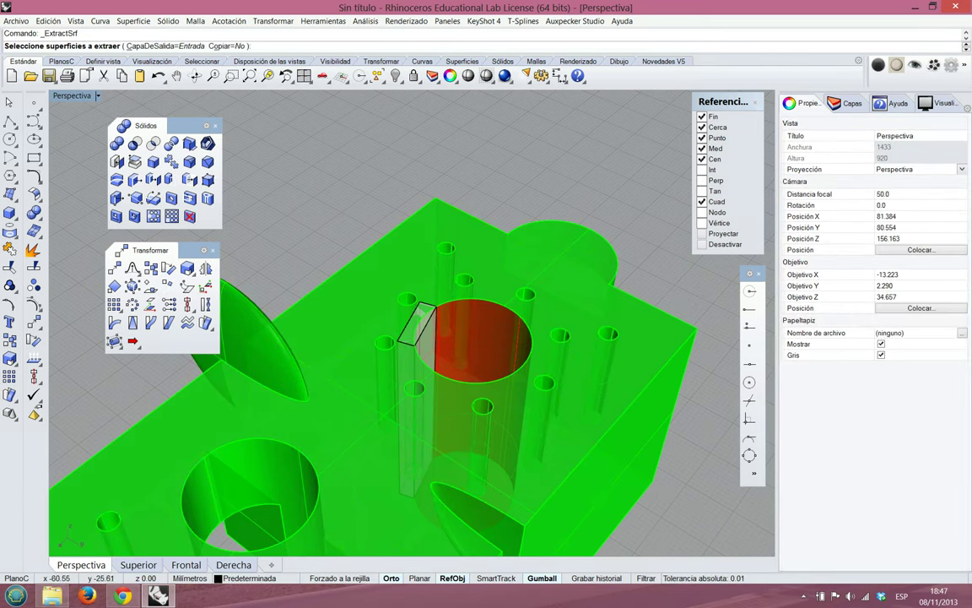
{"action": "scroll", "coordinate": [412, 325], "scroll_direction": "up", "scroll_amount": 5}
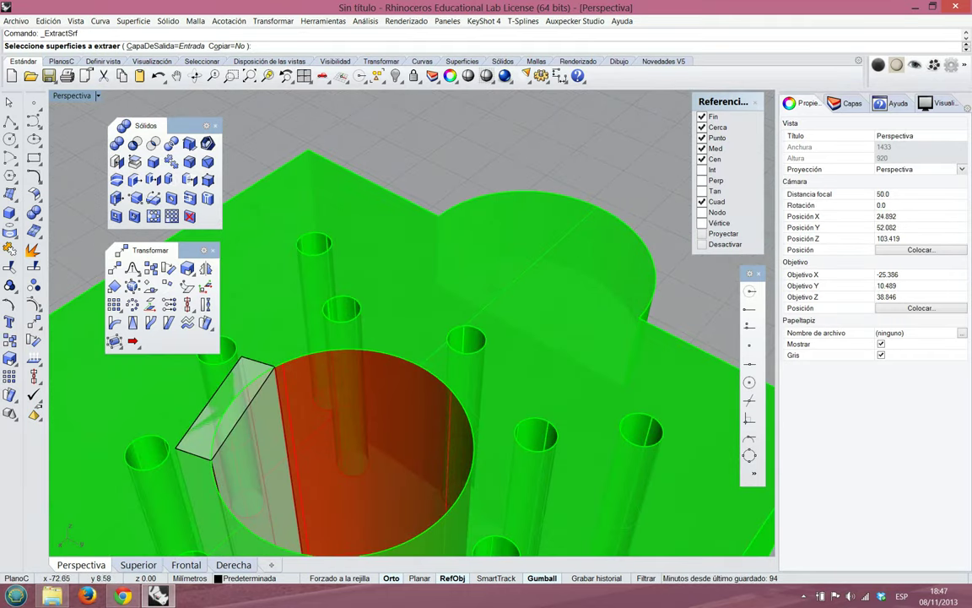
{"action": "left_click", "coordinate": [412, 325]}
{"action": "key", "text": "Return"}
{"action": "key", "text": "Return"}
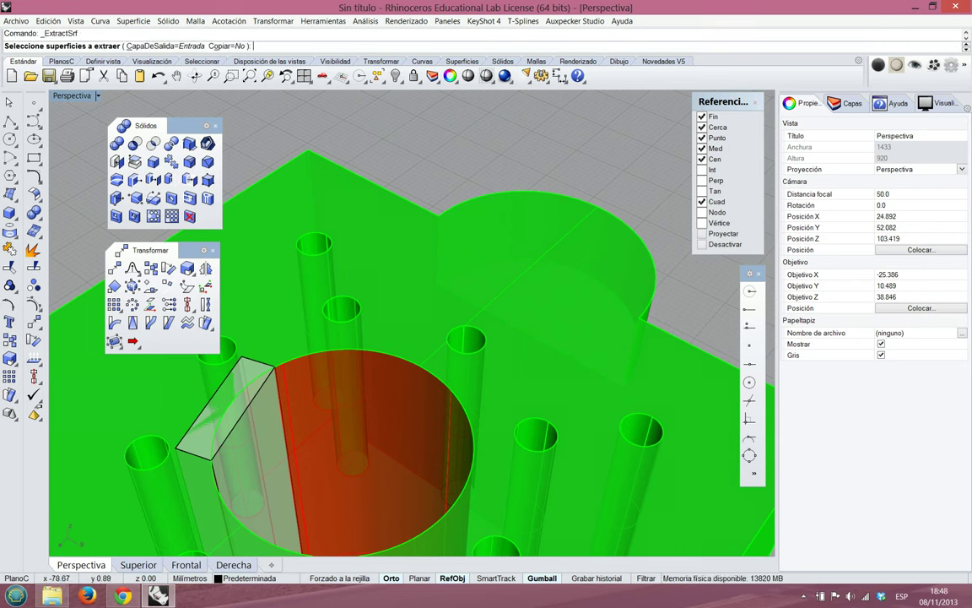
{"action": "left_click", "coordinate": [548, 312]}
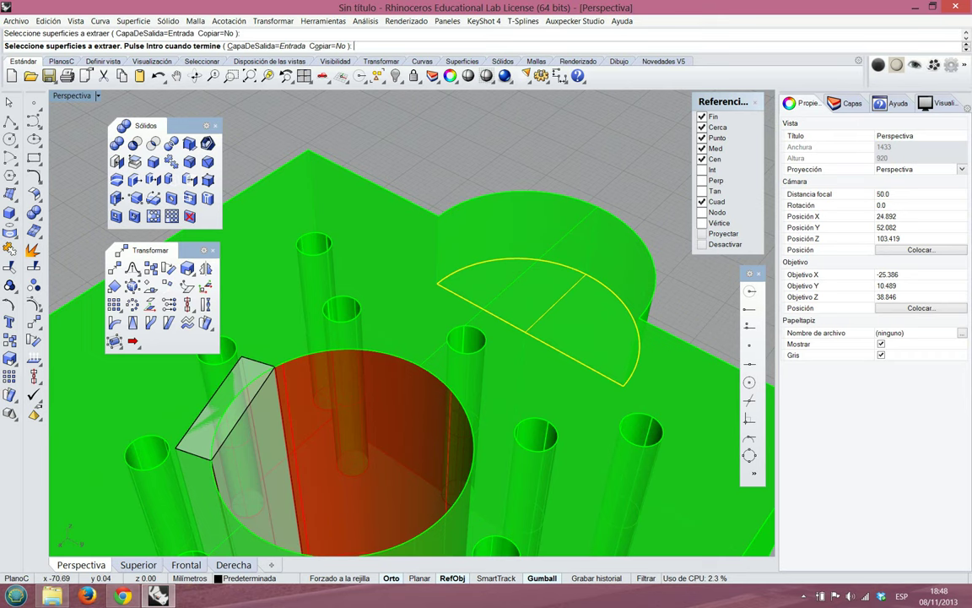
{"action": "key", "text": "Return"}
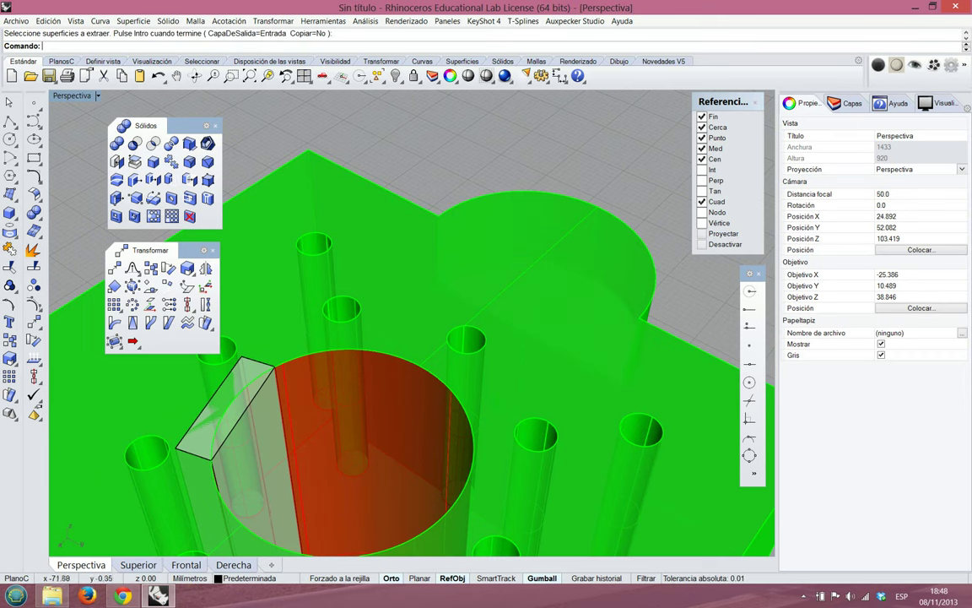
{"action": "scroll", "coordinate": [413, 283], "scroll_direction": "down", "scroll_amount": 8}
{"action": "right_click_drag", "start_coordinate": [425, 390], "coordinate": [355, 415]}
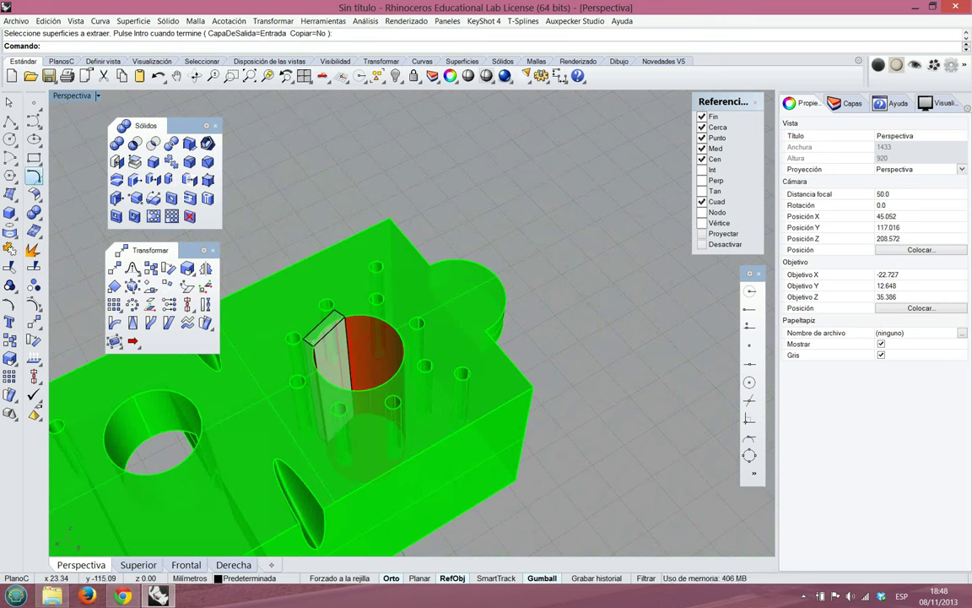
Float the surface tools palette over the viewport and enlarge it to show all its tools
{"action": "left_click", "coordinate": [34, 195]}
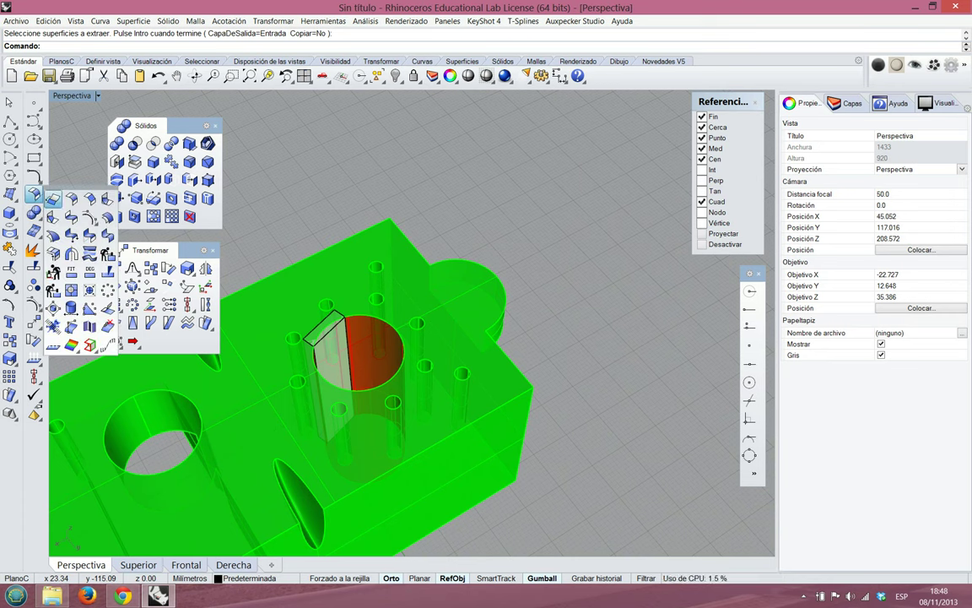
{"action": "left_click_drag", "start_coordinate": [80, 189], "coordinate": [551, 123]}
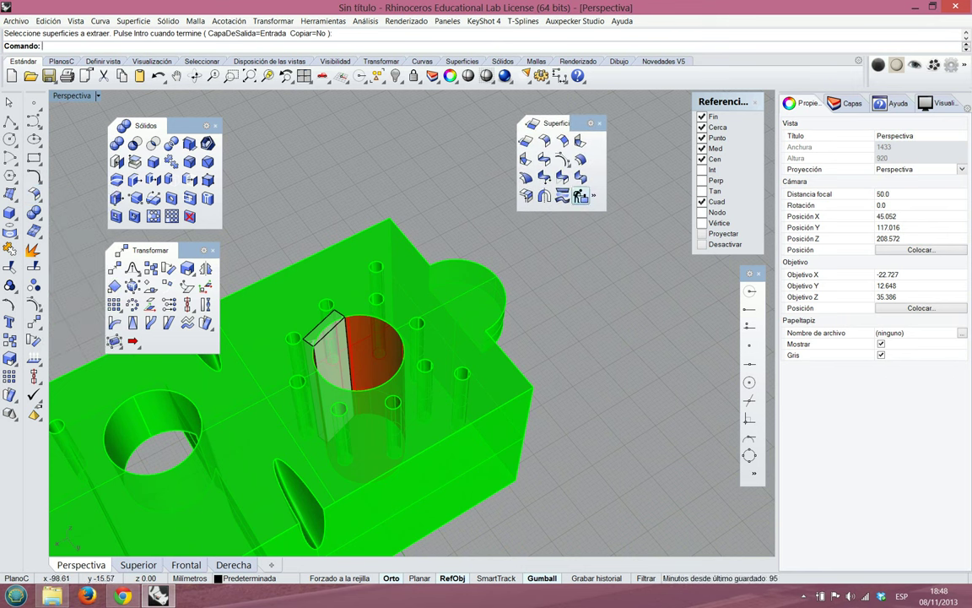
{"action": "left_click", "coordinate": [593, 195]}
{"action": "left_click", "coordinate": [577, 219]}
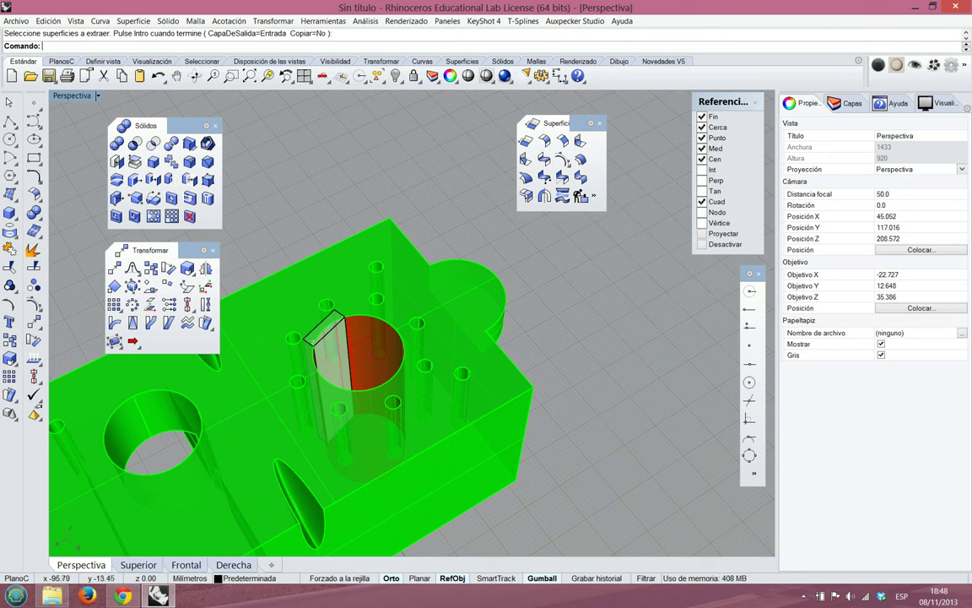
{"action": "left_click_drag", "start_coordinate": [570, 210], "coordinate": [571, 317]}
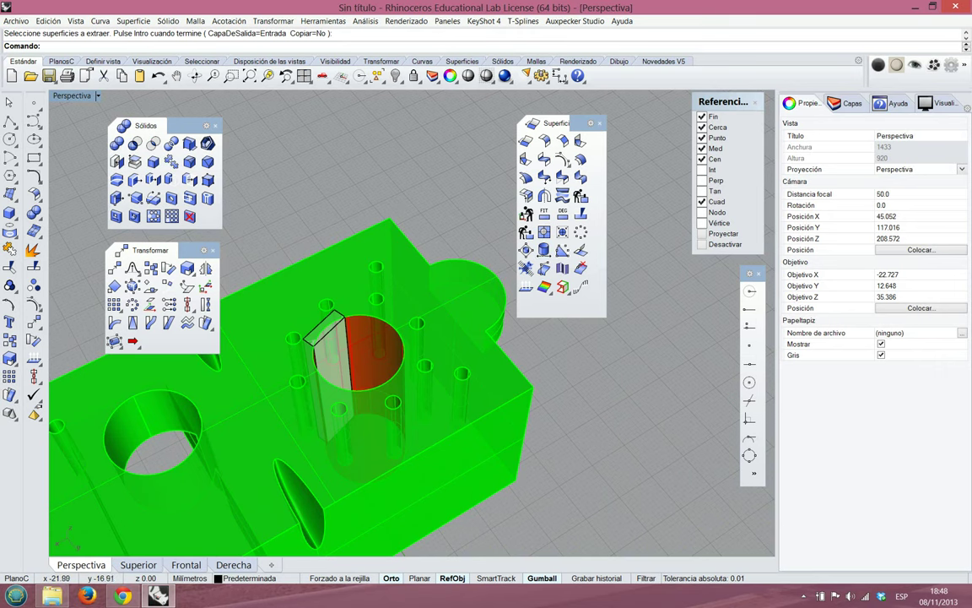
{"action": "left_click", "coordinate": [365, 394]}
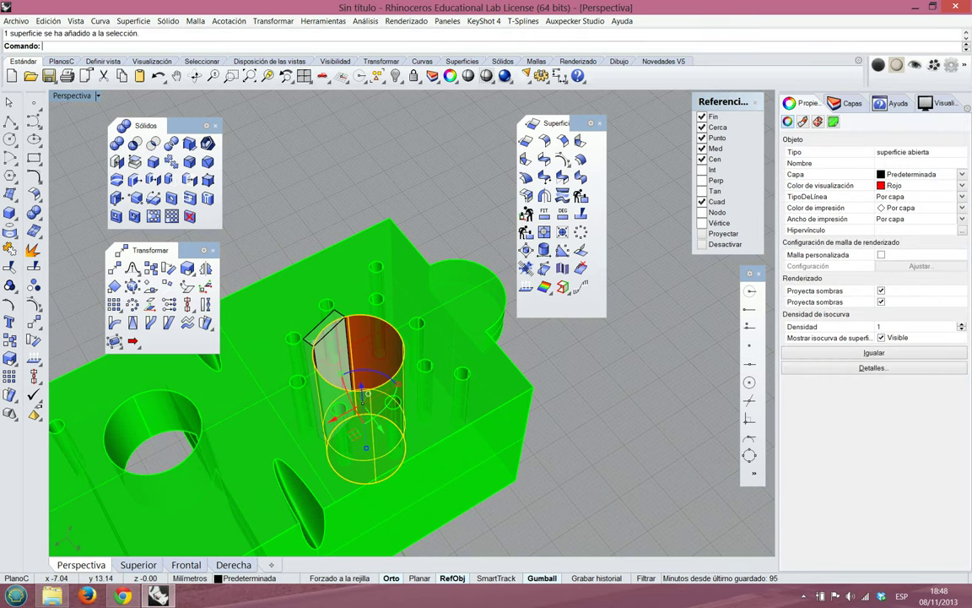
{"action": "key", "text": "Return"}
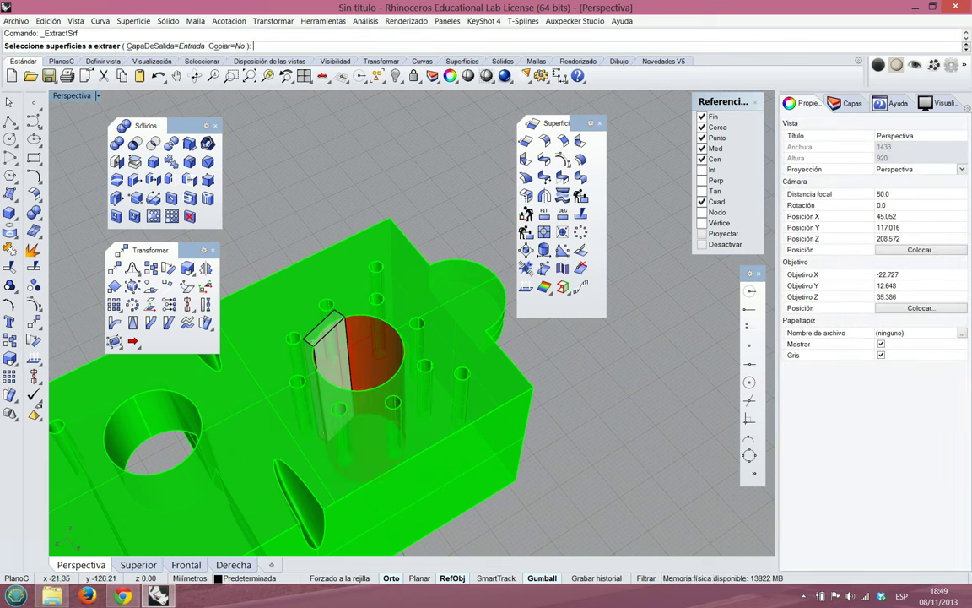
{"action": "key", "text": "Escape"}
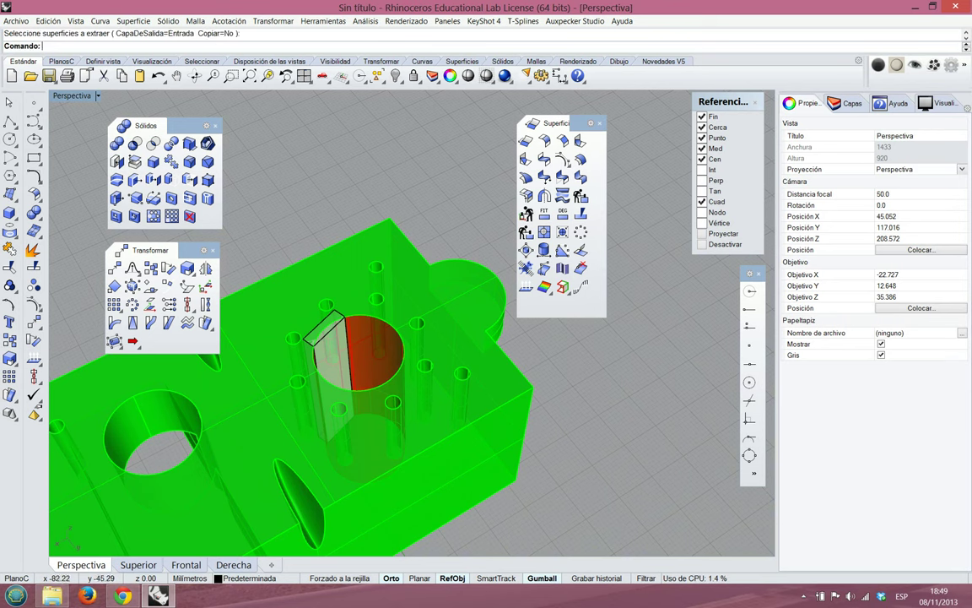
Try to adjust the closed-surface seam of the large hole's red wall
{"action": "left_click", "coordinate": [544, 251]}
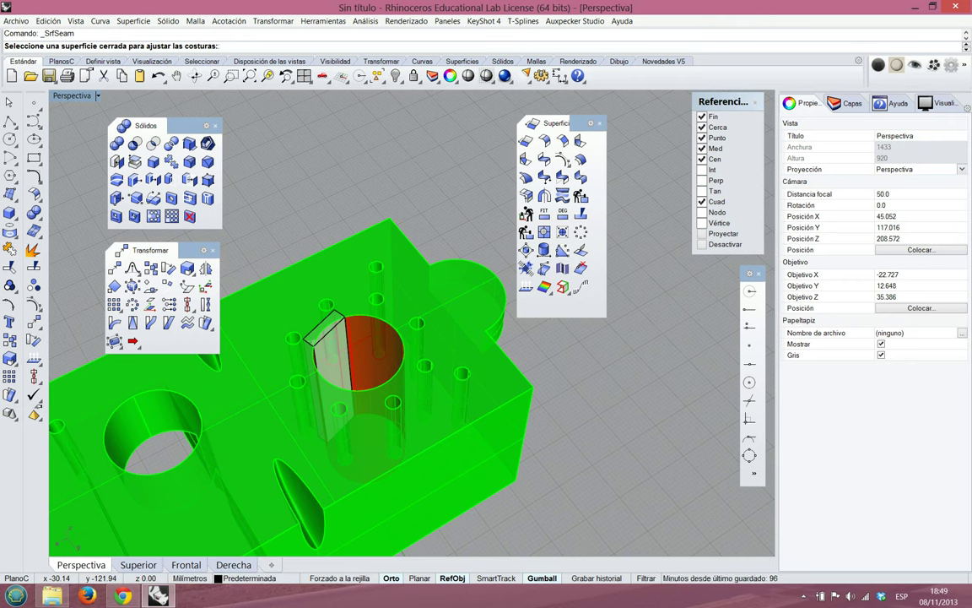
{"action": "left_click", "coordinate": [341, 332]}
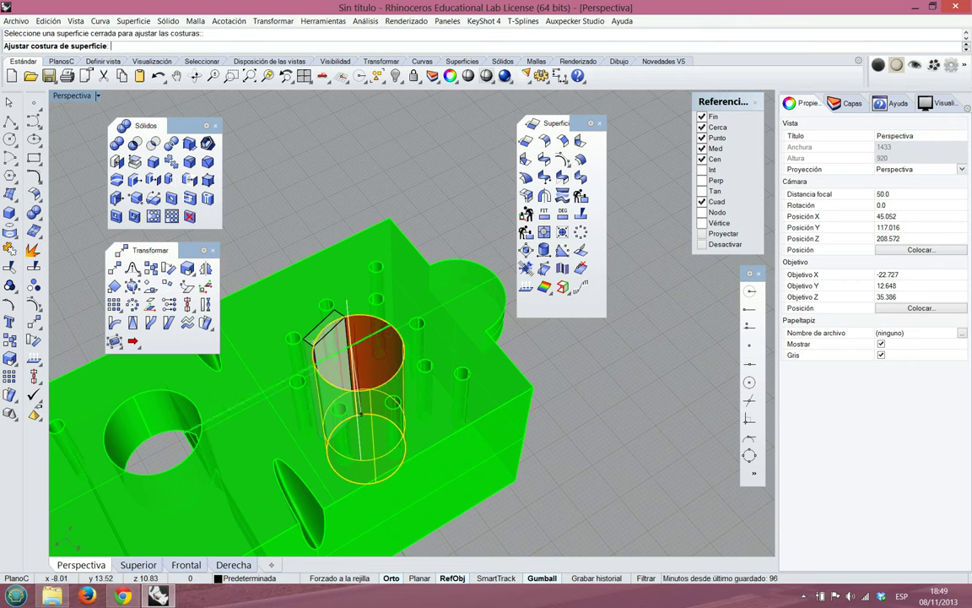
{"action": "key", "text": "Return"}
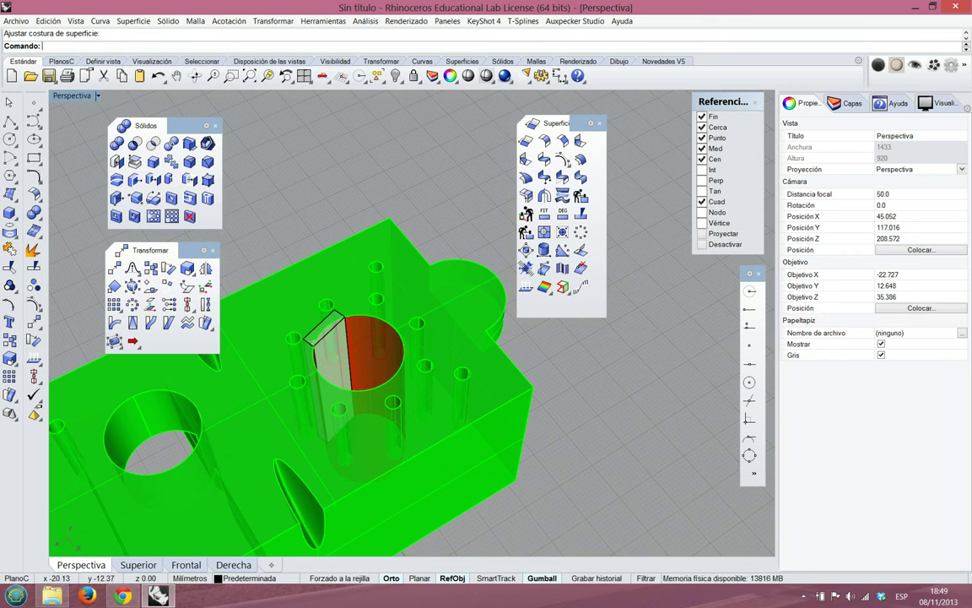
{"action": "left_click", "coordinate": [373, 357]}
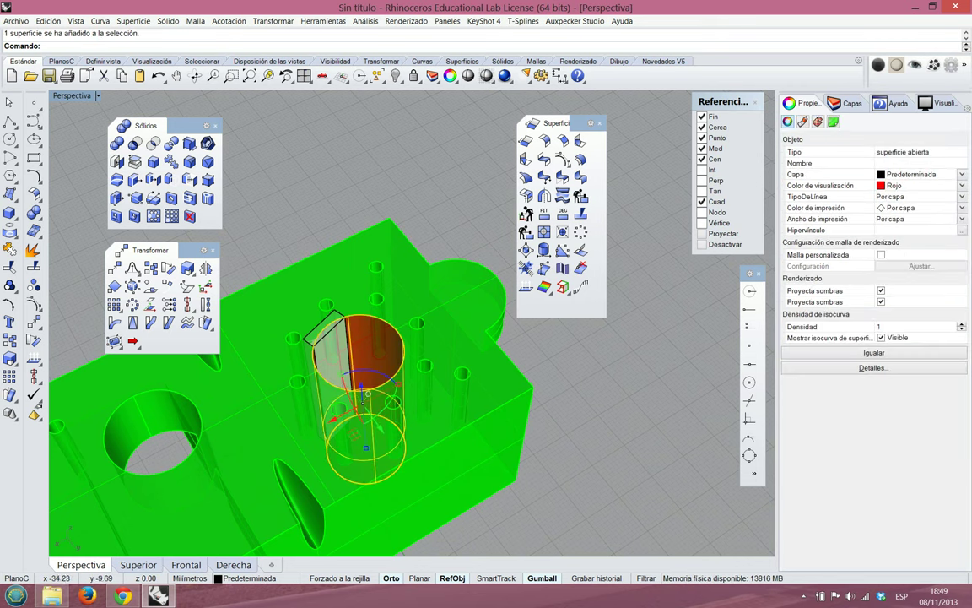
{"action": "key", "text": "Return"}
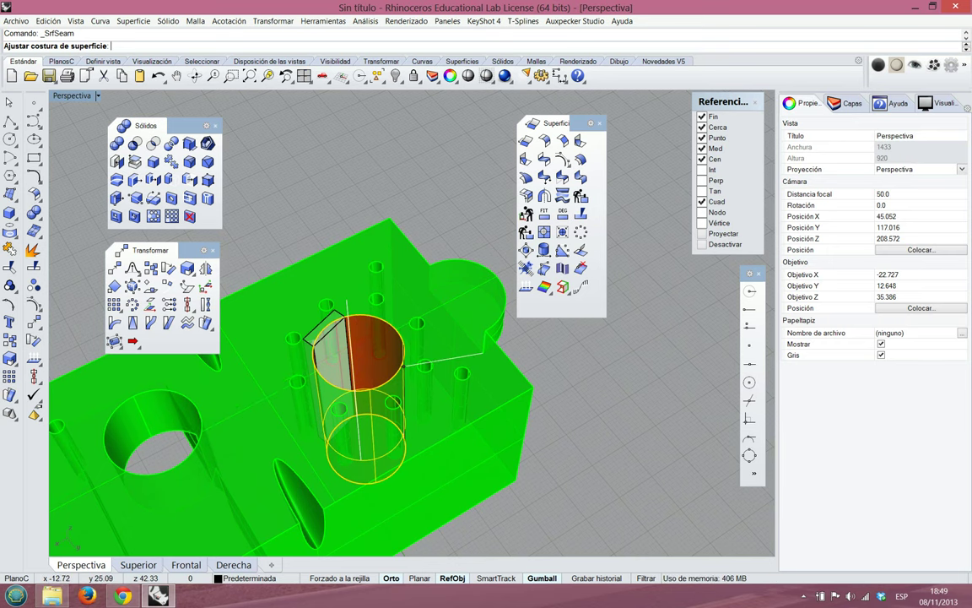
{"action": "right_click_drag", "start_coordinate": [484, 353], "coordinate": [363, 345]}
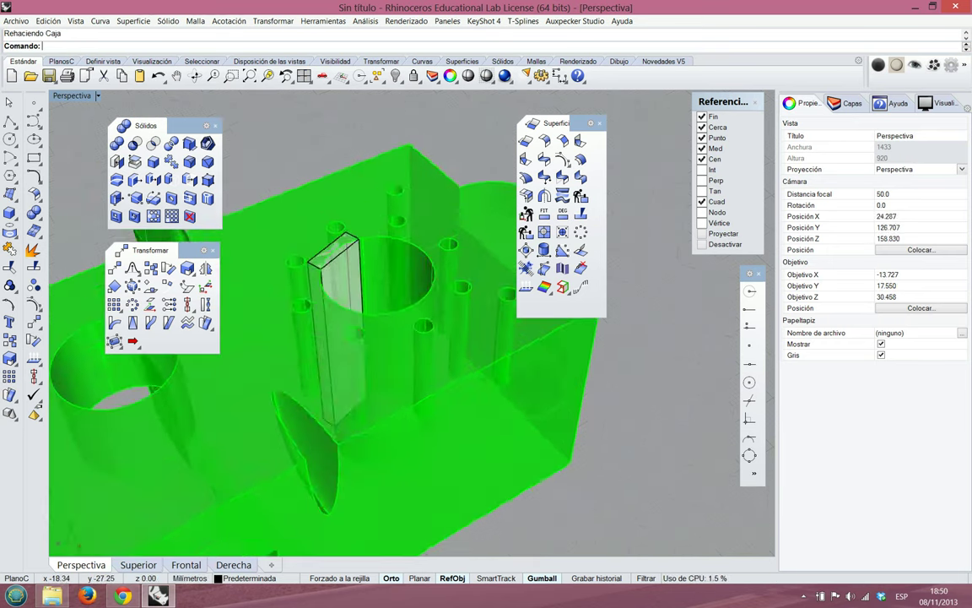
Close the floating surface tools palette and float a fresh one beside the object snap list
{"action": "right_click_drag", "start_coordinate": [359, 334], "coordinate": [386, 332]}
{"action": "scroll", "coordinate": [383, 287], "scroll_direction": "down", "scroll_amount": 9}
{"action": "scroll", "coordinate": [383, 270], "scroll_direction": "up", "scroll_amount": 3}
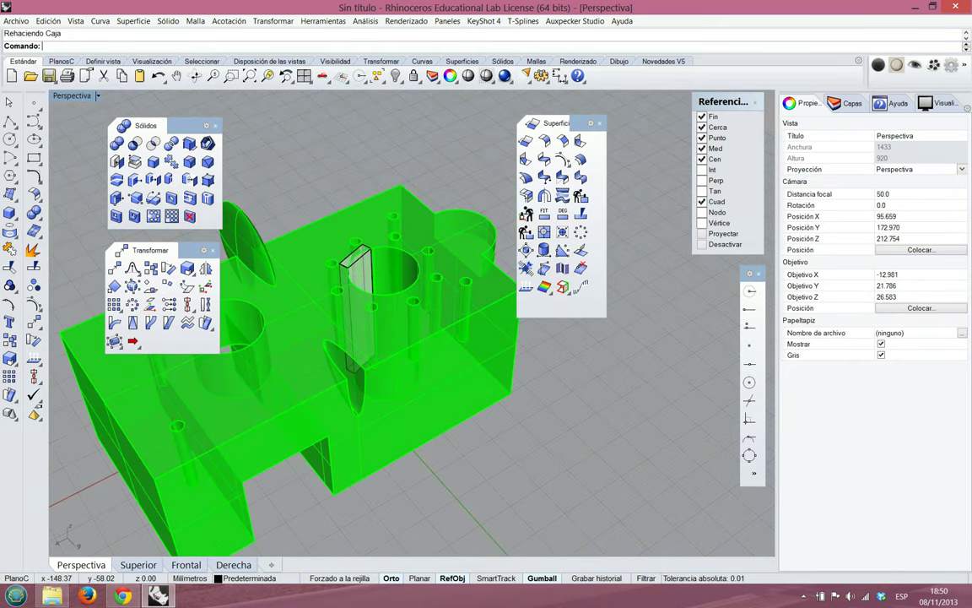
{"action": "left_click", "coordinate": [599, 124]}
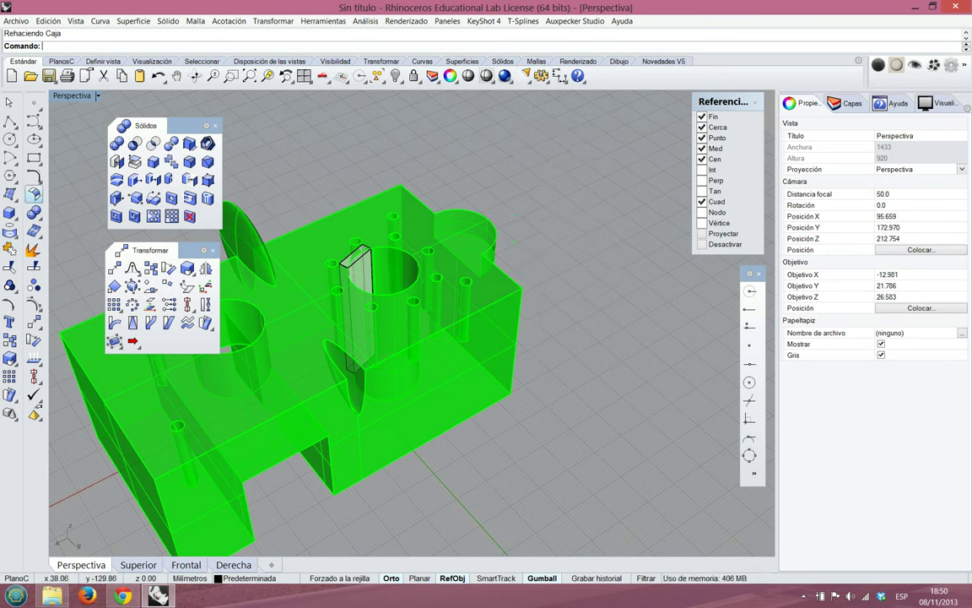
{"action": "left_click", "coordinate": [34, 194]}
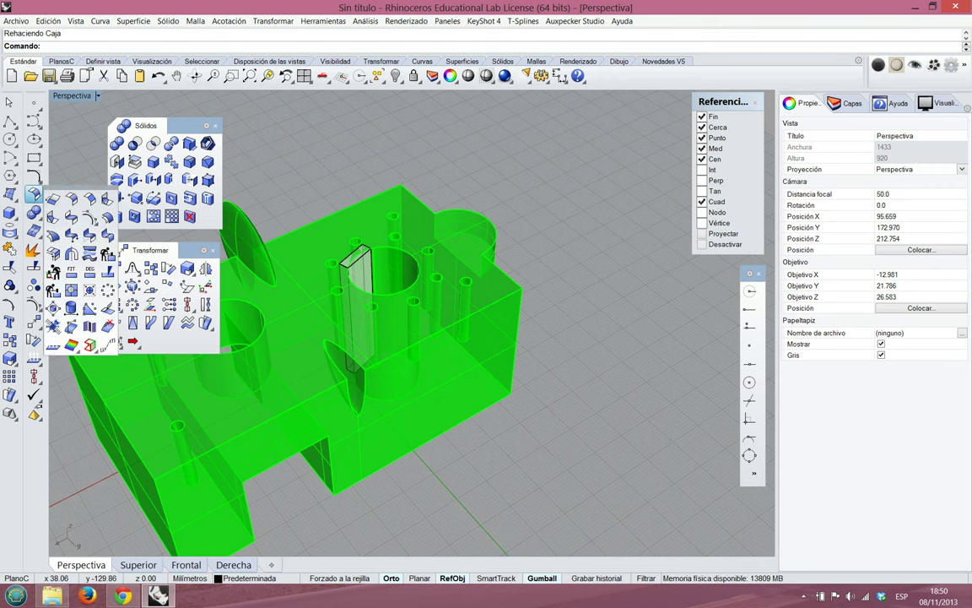
{"action": "left_click_drag", "start_coordinate": [76, 187], "coordinate": [583, 112]}
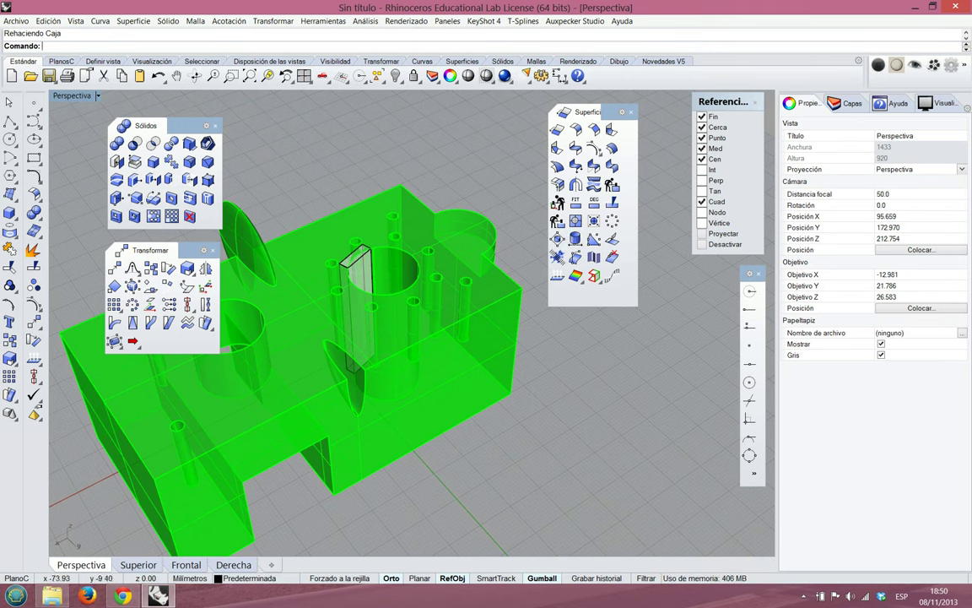
Extract the large hole's curved wall surface from the green block, with copying off
{"action": "scroll", "coordinate": [405, 278], "scroll_direction": "up", "scroll_amount": 5}
{"action": "scroll", "coordinate": [405, 278], "scroll_direction": "up", "scroll_amount": 2}
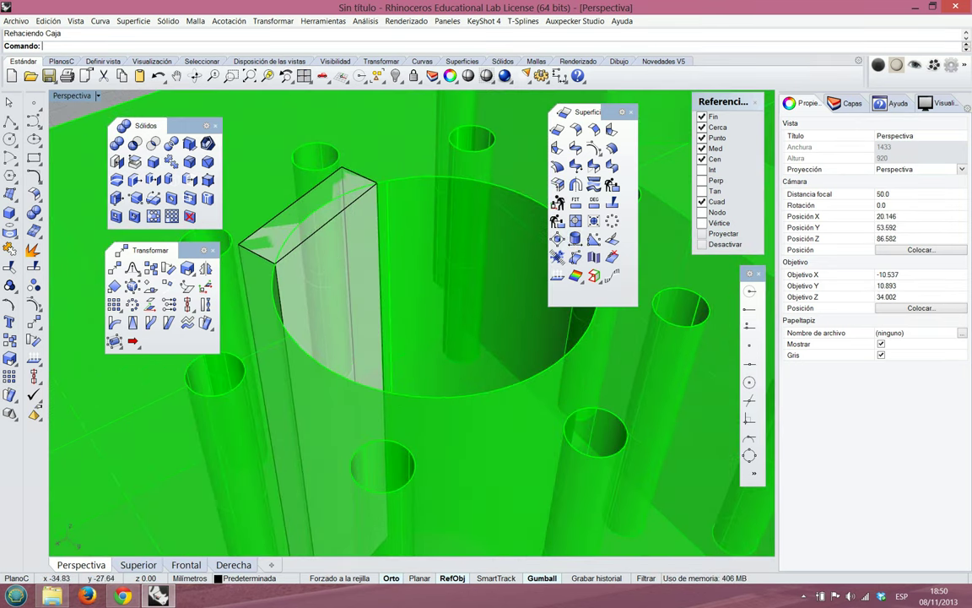
{"action": "scroll", "coordinate": [405, 278], "scroll_direction": "down", "scroll_amount": 2}
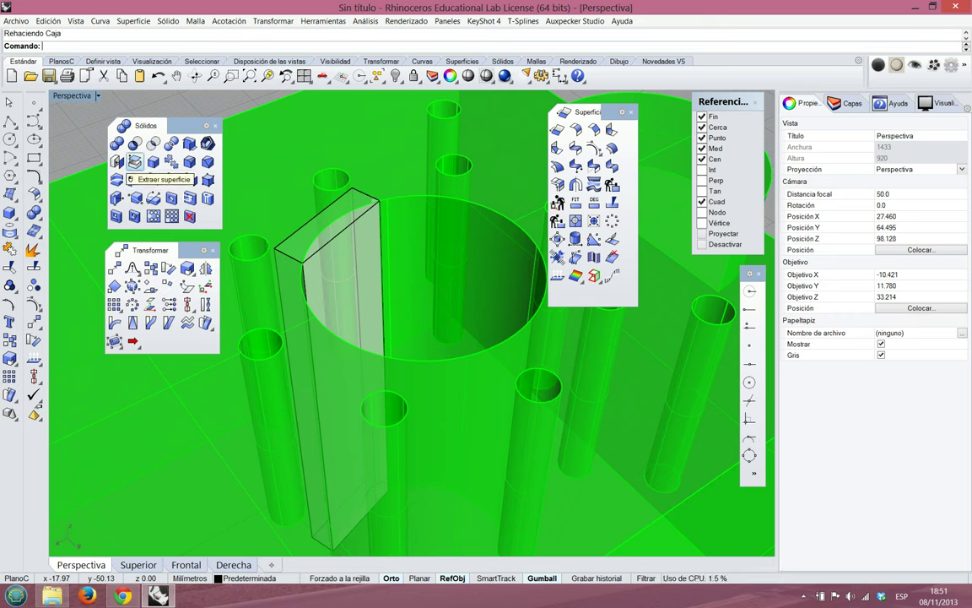
{"action": "left_click", "coordinate": [134, 162]}
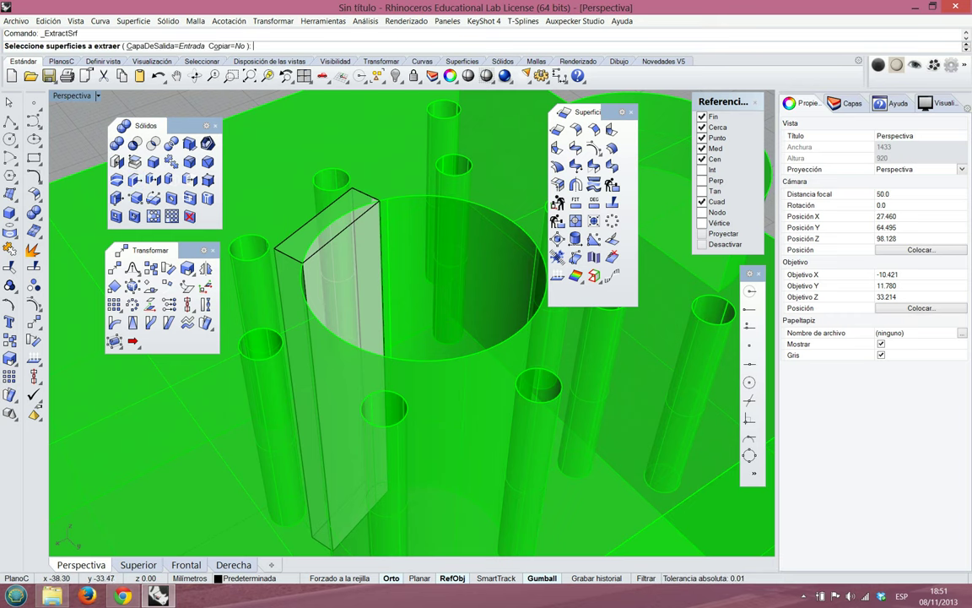
{"action": "left_click", "coordinate": [425, 432]}
{"action": "key", "text": "Return"}
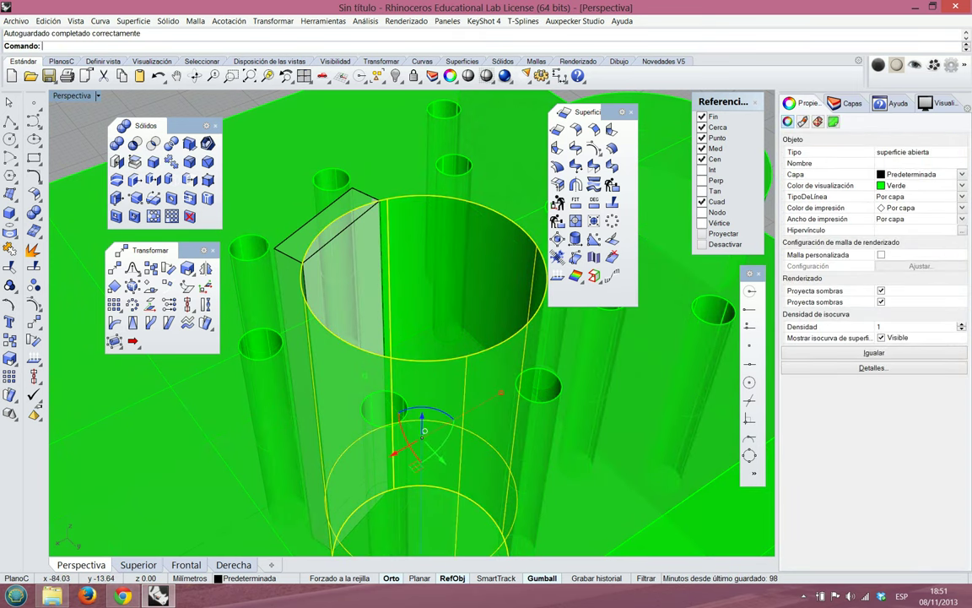
Set the extracted wall surface's display colour to cyan (Cian) and deselect it
{"action": "left_click", "coordinate": [961, 185]}
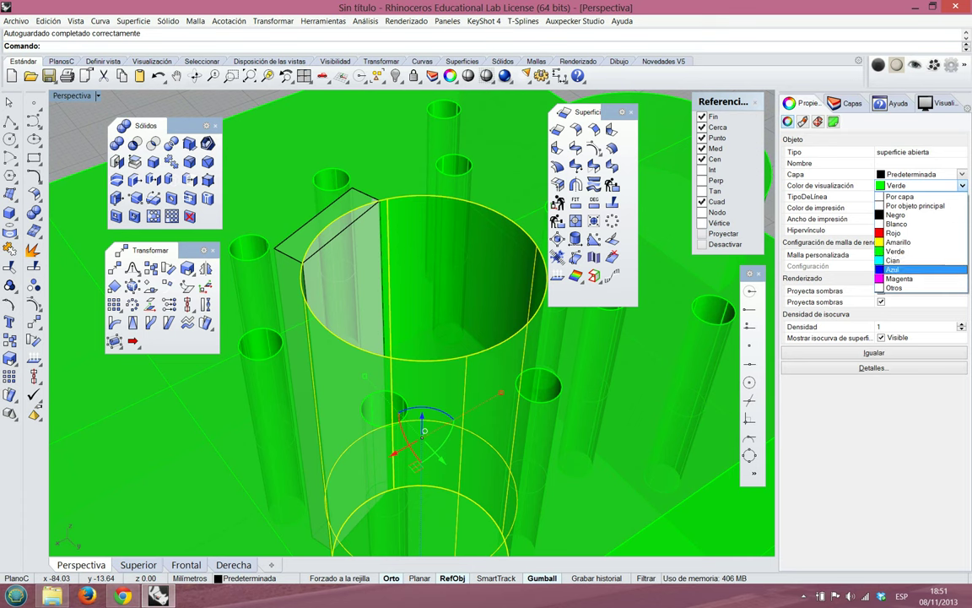
{"action": "left_click", "coordinate": [895, 260]}
{"action": "key", "text": "Escape"}
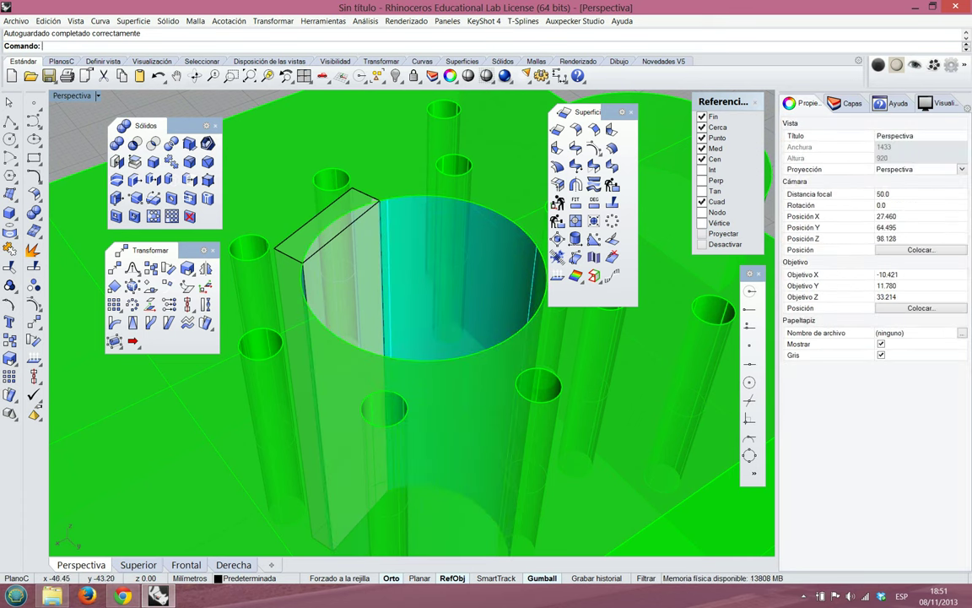
Move the seam of the cyan hole wall surface onto the part of the cylinder covered by the small box
{"action": "left_click", "coordinate": [392, 302]}
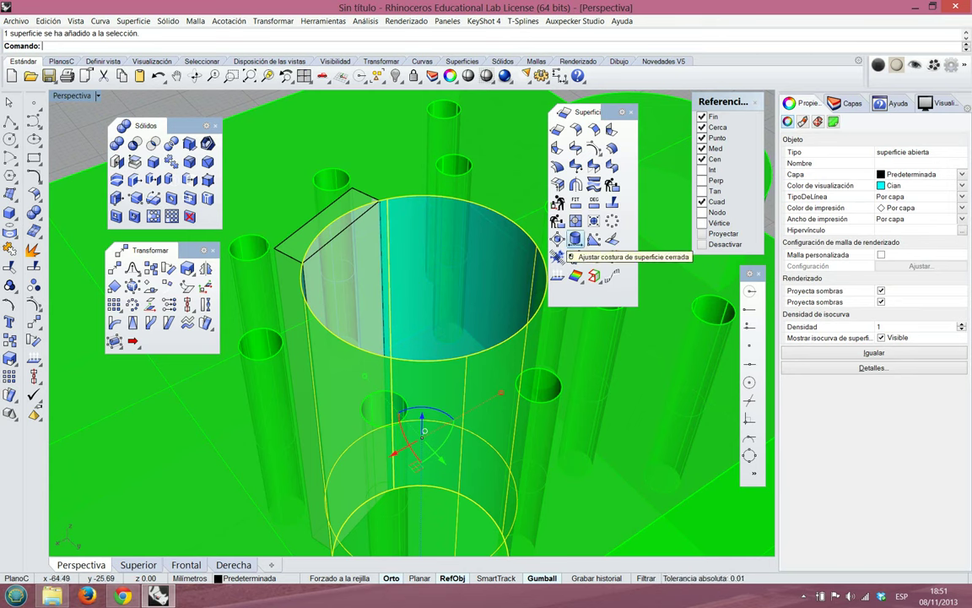
{"action": "left_click", "coordinate": [574, 240]}
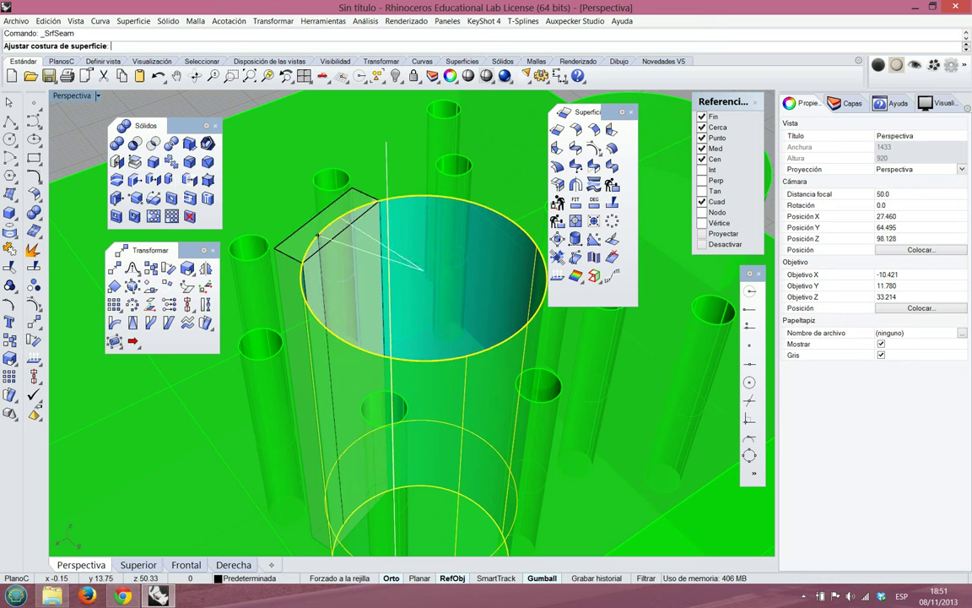
{"action": "left_click", "coordinate": [329, 221]}
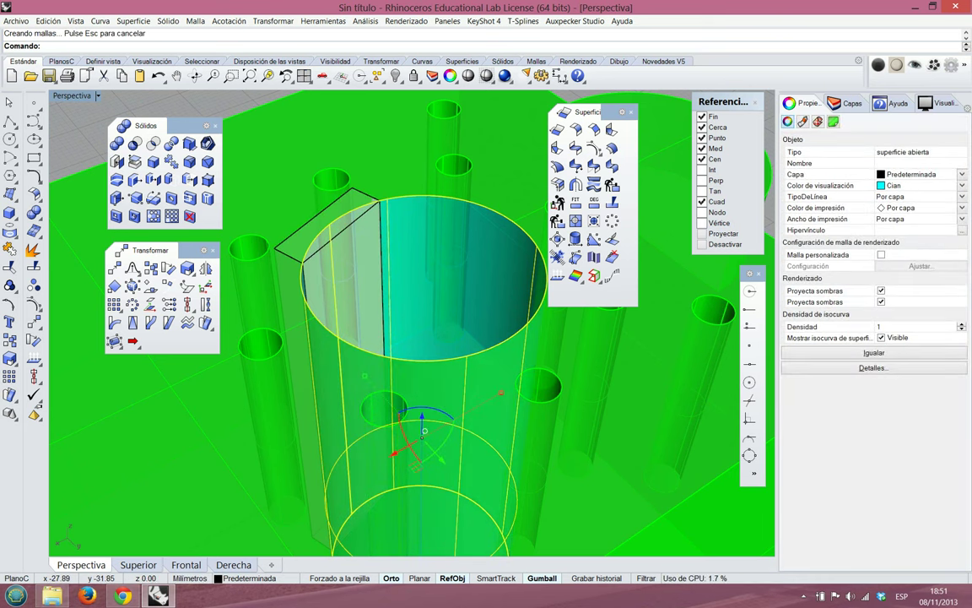
{"action": "key", "text": "Return"}
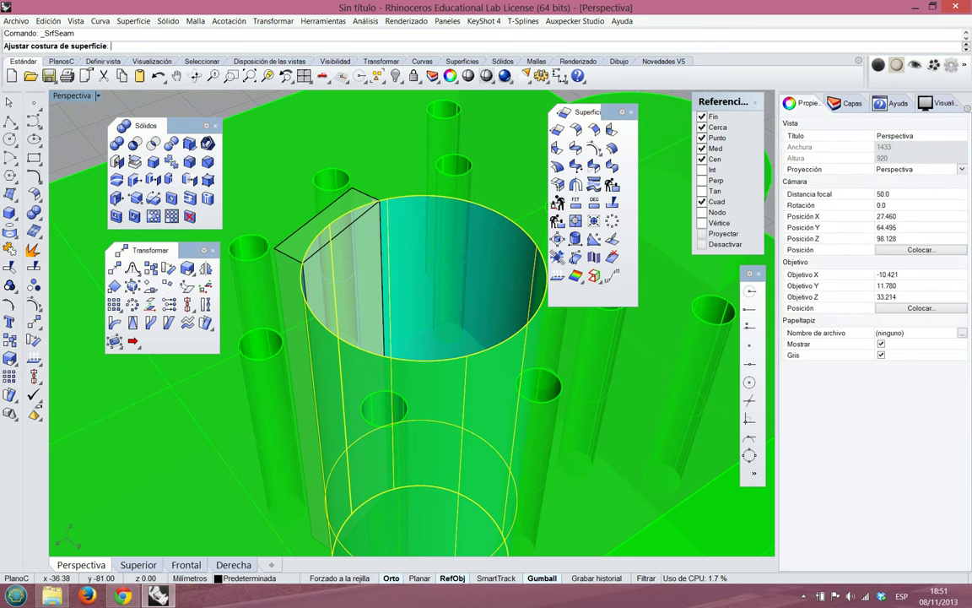
{"action": "key", "text": "Escape"}
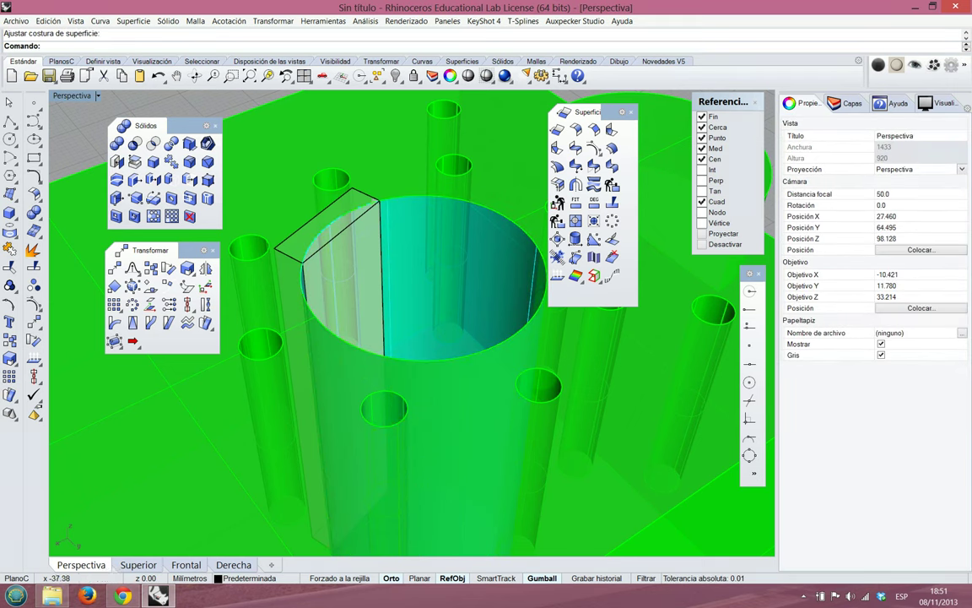
Join the cyan wall surface back to the green block
{"action": "mouse_move", "coordinate": [397, 257]}
{"action": "right_mouse_down"}
{"action": "mouse_move", "coordinate": [325, 267]}
{"action": "mouse_move", "coordinate": [393, 275]}
{"action": "right_mouse_up"}
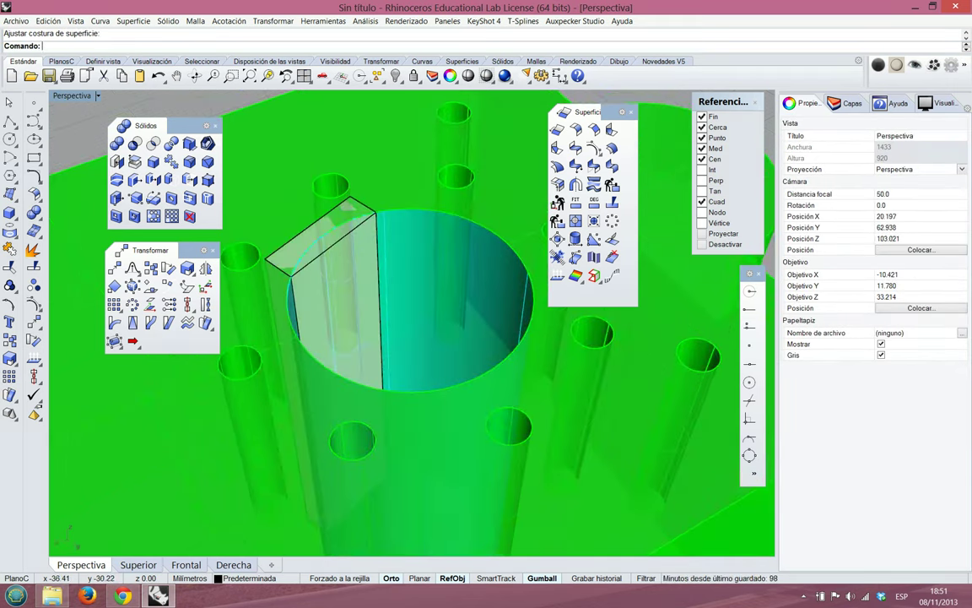
{"action": "scroll", "coordinate": [389, 276], "scroll_direction": "down", "scroll_amount": 4}
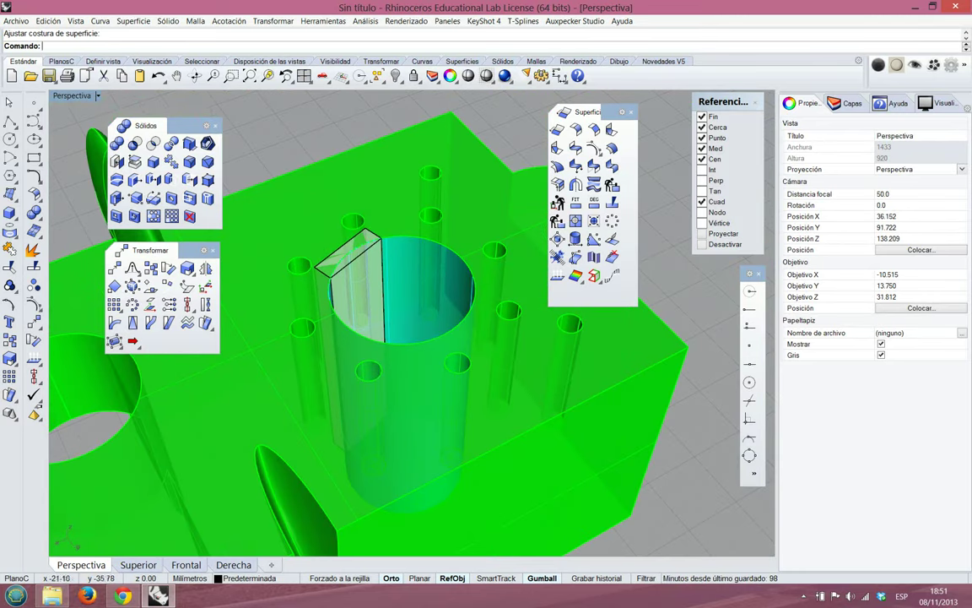
{"action": "scroll", "coordinate": [411, 321], "scroll_direction": "up", "scroll_amount": 2}
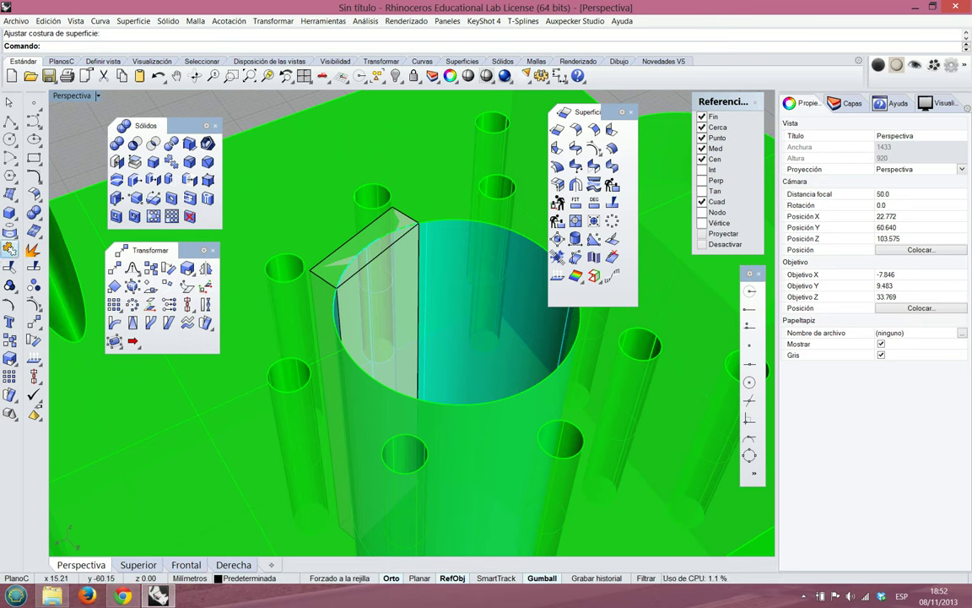
{"action": "left_click", "coordinate": [10, 248]}
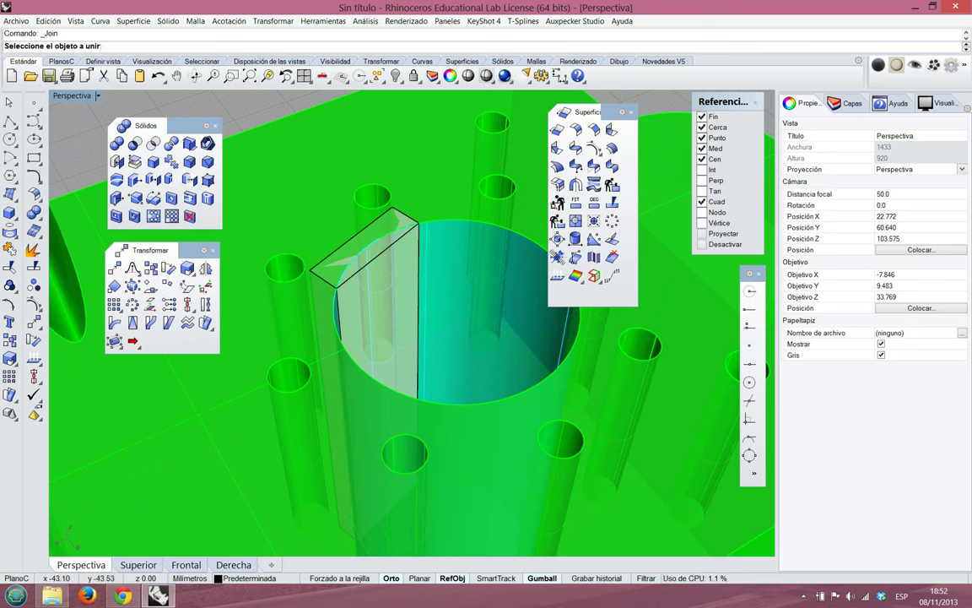
{"action": "key", "text": "Return"}
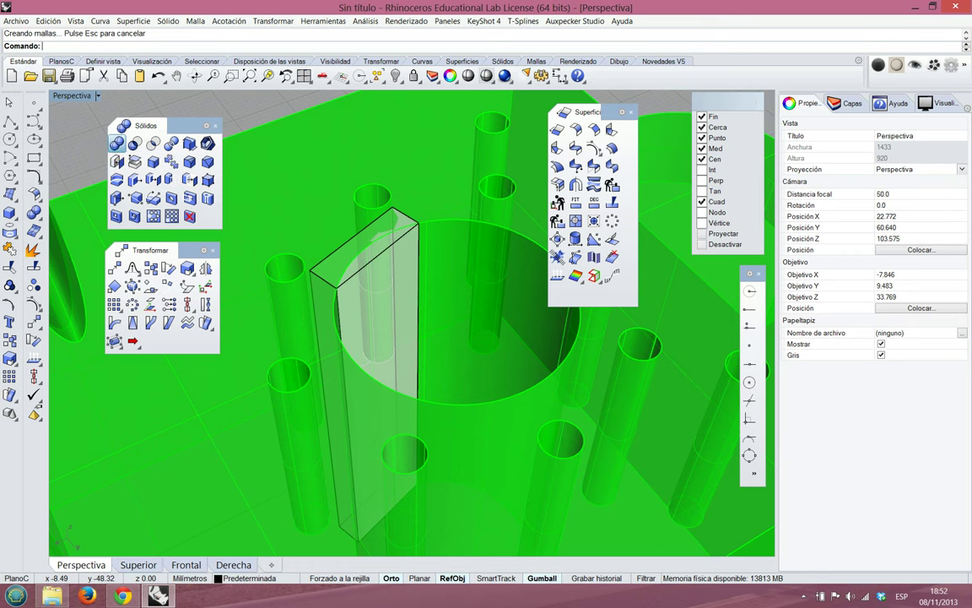
Boolean-union the green block with the small box overlapping the large hole and merge all coplanar faces of the solid
{"action": "left_click", "coordinate": [116, 143]}
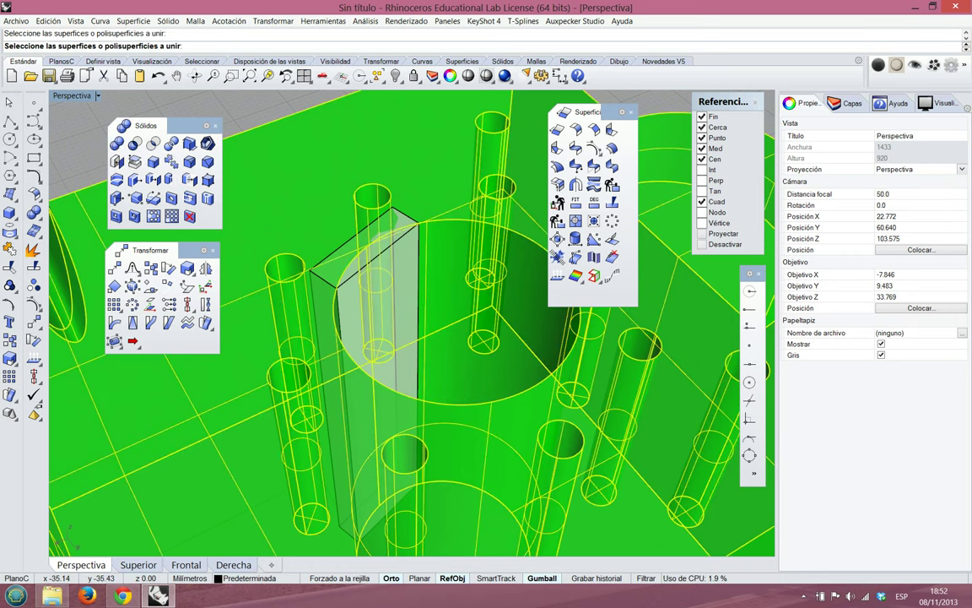
{"action": "left_click", "coordinate": [399, 221]}
{"action": "key", "text": "Return"}
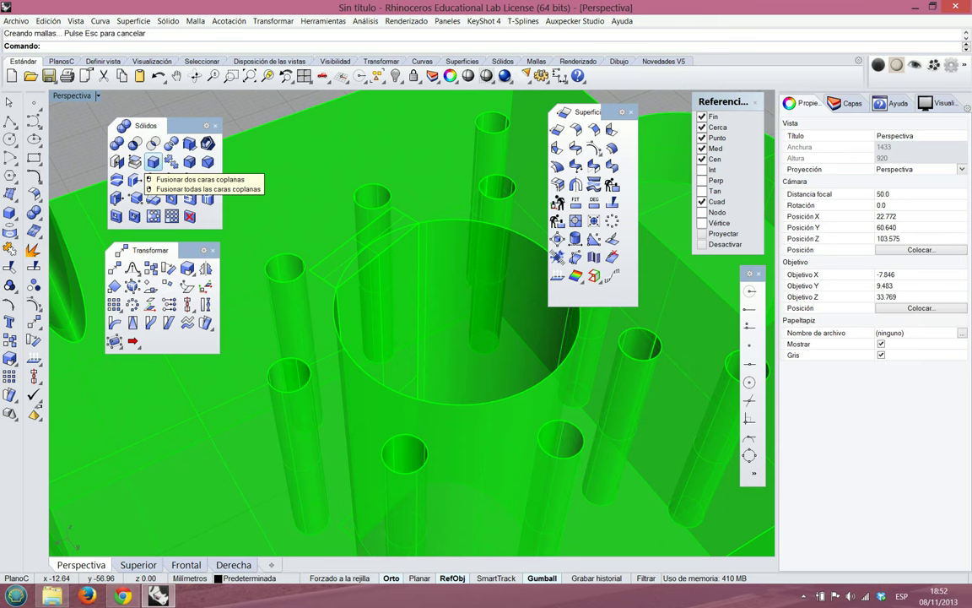
{"action": "right_click", "coordinate": [153, 161]}
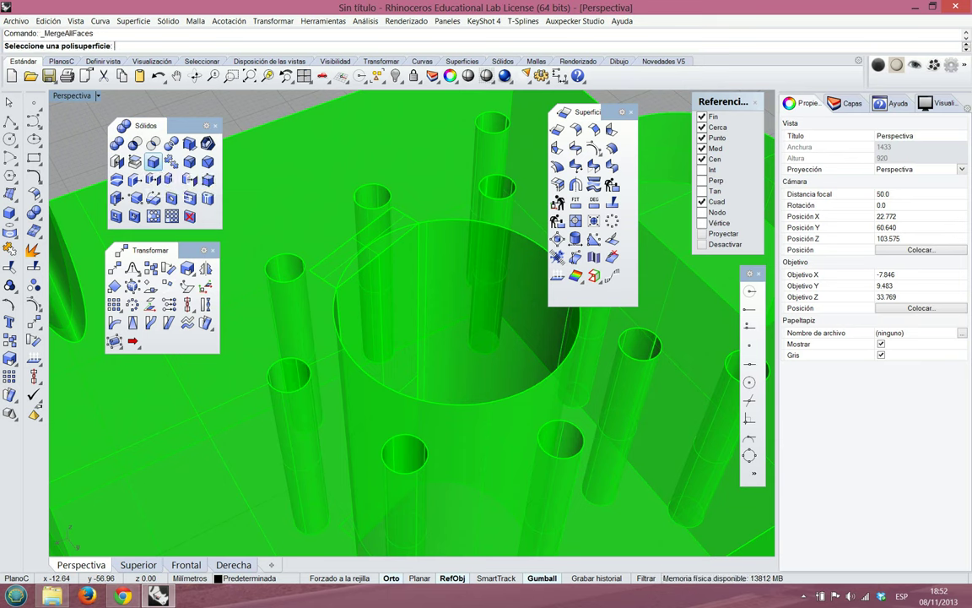
{"action": "left_click", "coordinate": [303, 177]}
{"action": "key", "text": "Return"}
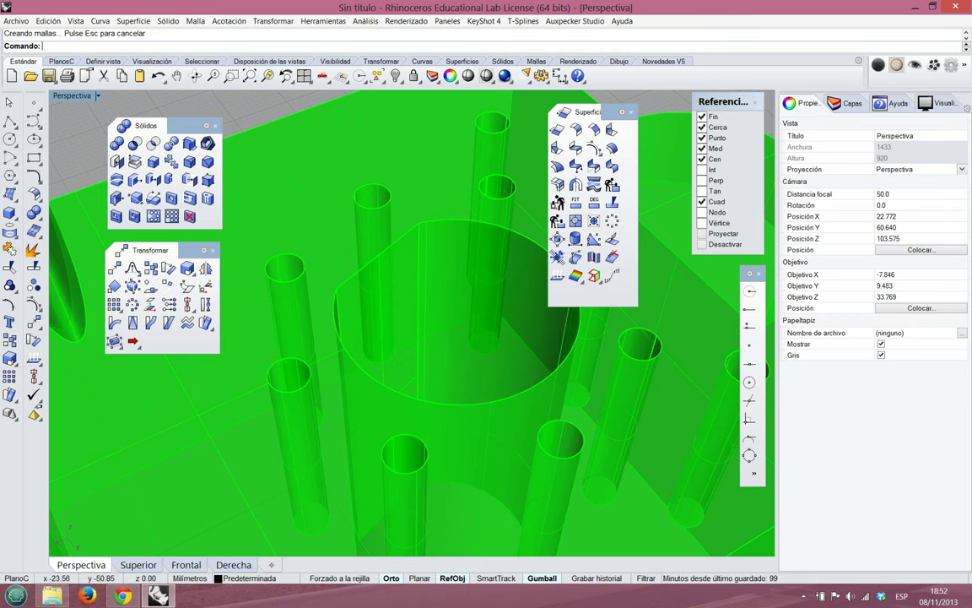
Inspect the whole block and move the floating surface tools palette clear of it
{"action": "right_click_drag", "start_coordinate": [408, 248], "coordinate": [442, 246]}
{"action": "scroll", "coordinate": [409, 204], "scroll_direction": "down", "scroll_amount": 7}
{"action": "scroll", "coordinate": [442, 246], "scroll_direction": "down", "scroll_amount": 7}
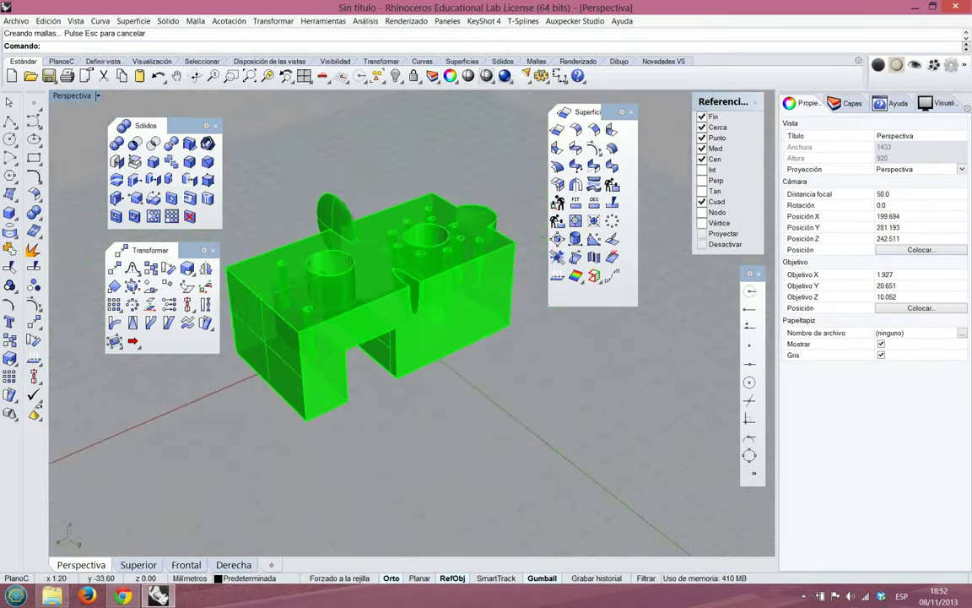
{"action": "scroll", "coordinate": [345, 289], "scroll_direction": "up", "scroll_amount": 9}
{"action": "scroll", "coordinate": [344, 289], "scroll_direction": "down", "scroll_amount": 5}
{"action": "mouse_move", "coordinate": [344, 289]}
{"action": "right_mouse_down"}
{"action": "mouse_move", "coordinate": [353, 329]}
{"action": "mouse_move", "coordinate": [349, 305]}
{"action": "right_mouse_up"}
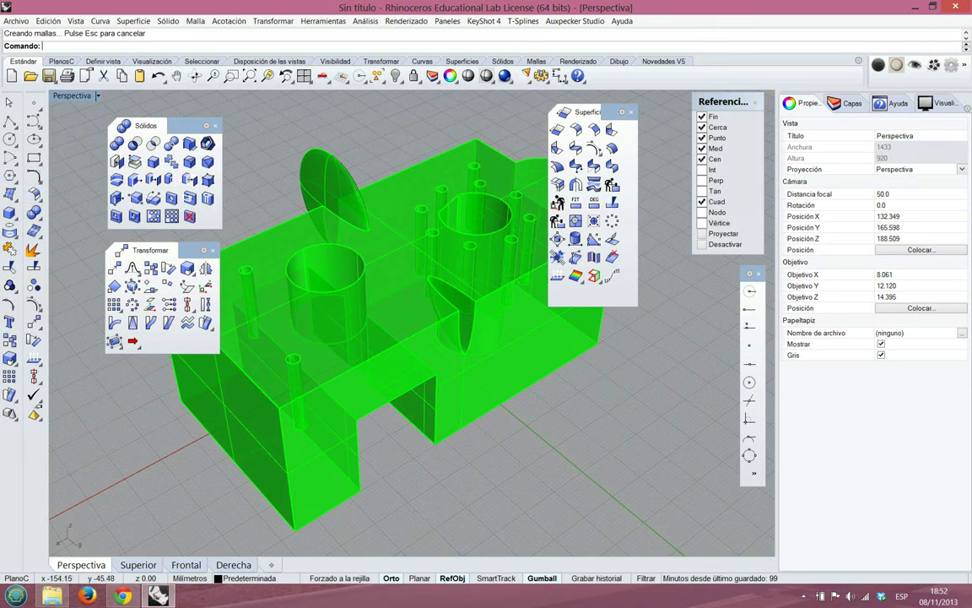
{"action": "left_click_drag", "start_coordinate": [590, 112], "coordinate": [625, 117]}
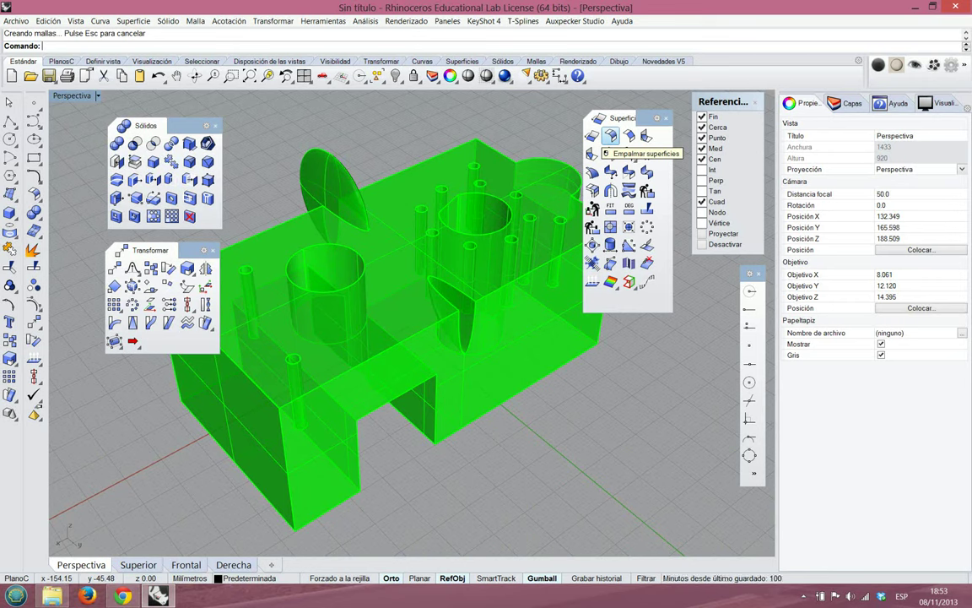
{"action": "left_click", "coordinate": [610, 136]}
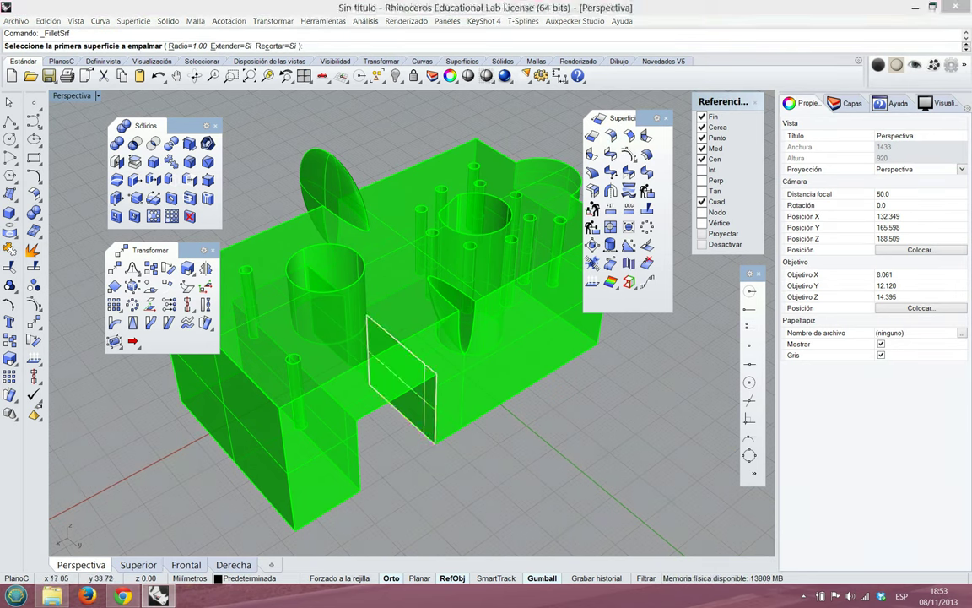
{"action": "left_click", "coordinate": [407, 382]}
{"action": "key", "text": "Escape"}
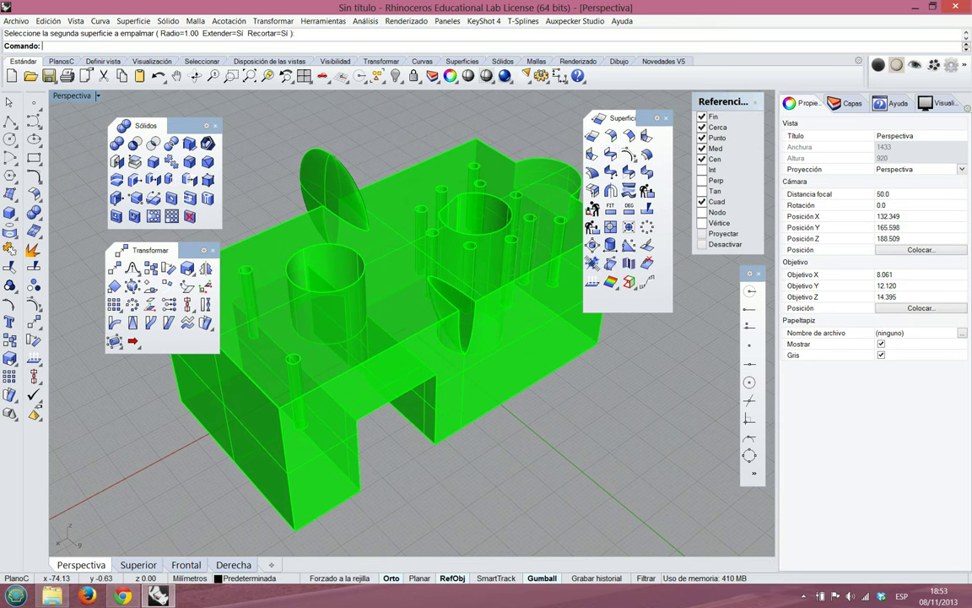
Try a surface fillet between the notch's inner wall and the block's adjoining long side face, and undo it
{"action": "left_click", "coordinate": [594, 173]}
{"action": "left_click", "coordinate": [424, 414]}
{"action": "left_click", "coordinate": [440, 413]}
{"action": "right_click_drag", "start_coordinate": [462, 396], "coordinate": [292, 398]}
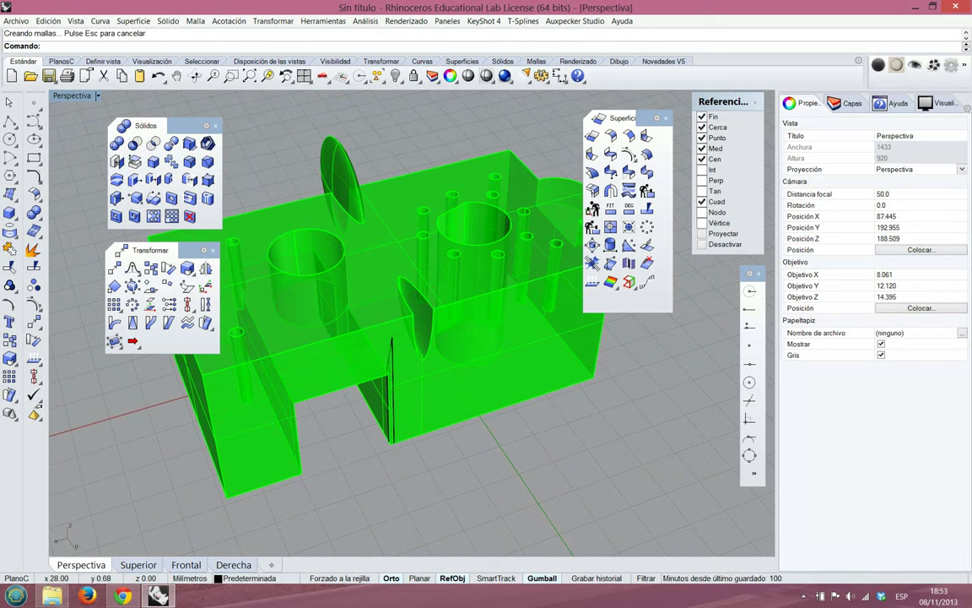
{"action": "mouse_move", "coordinate": [423, 381]}
{"action": "right_mouse_down"}
{"action": "mouse_move", "coordinate": [426, 280]}
{"action": "mouse_move", "coordinate": [423, 374]}
{"action": "right_mouse_up"}
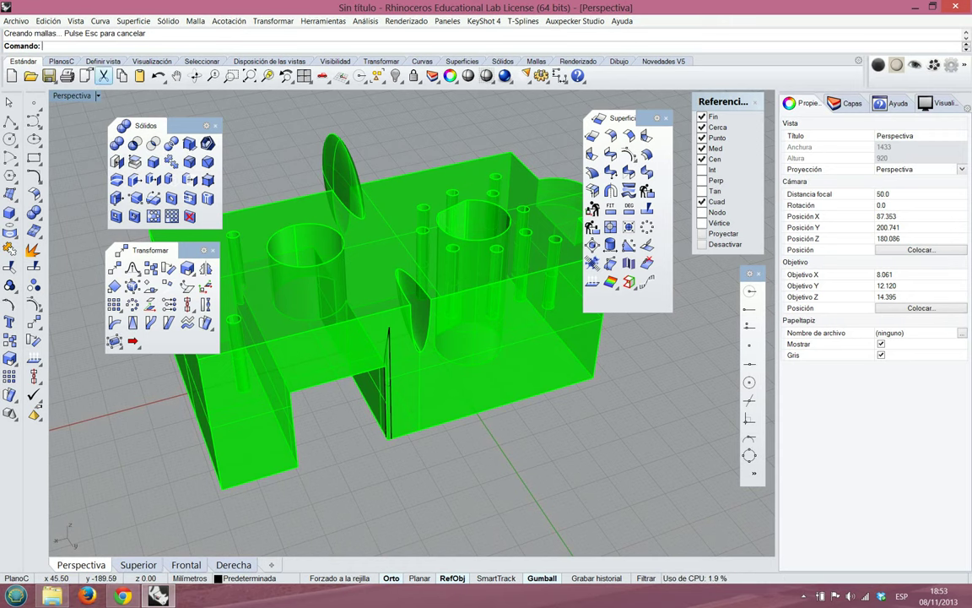
{"action": "left_click", "coordinate": [158, 75]}
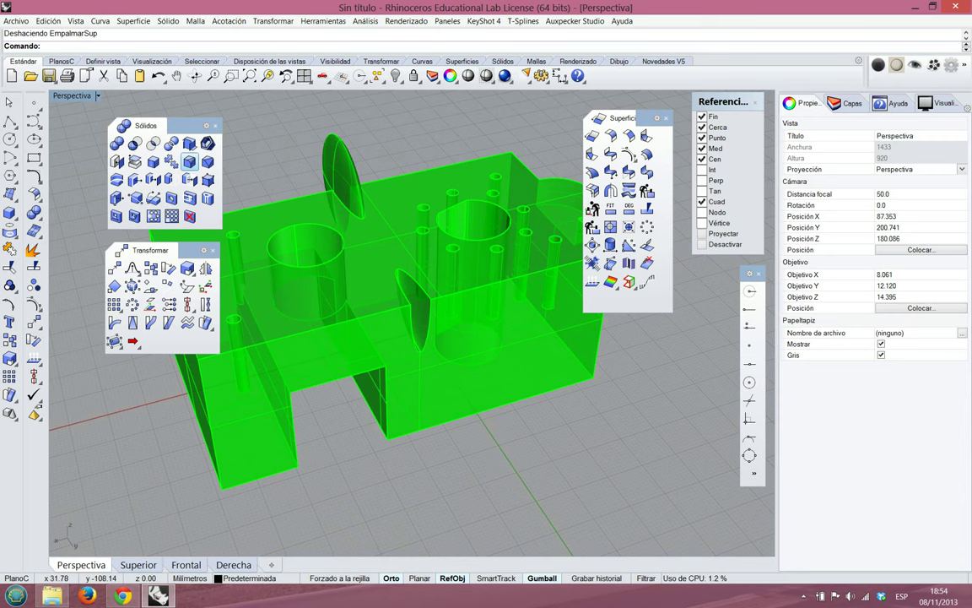
Try a fillet of radius 1 on the notch's outer vertical edge, and undo it
{"action": "left_click", "coordinate": [189, 162]}
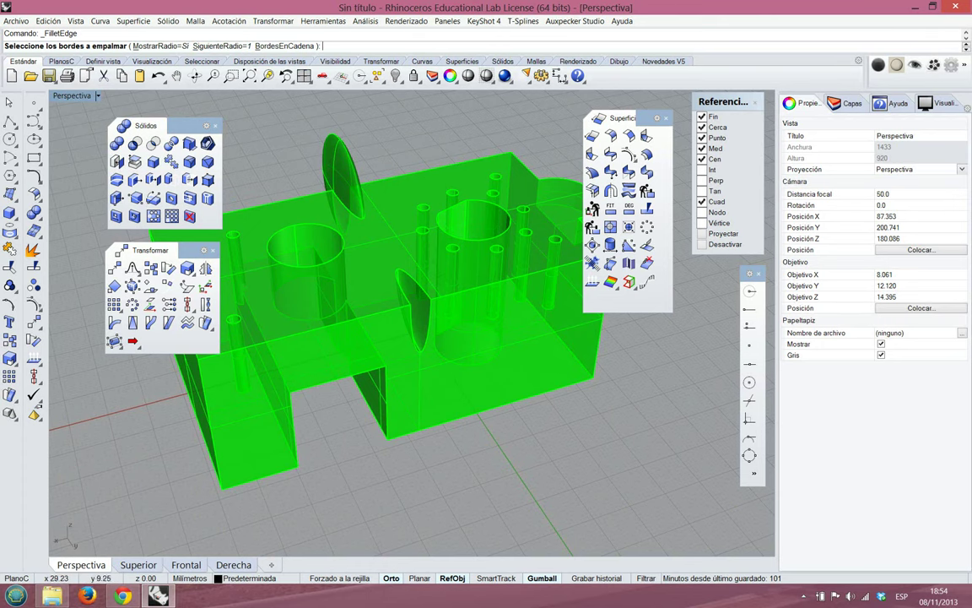
{"action": "left_click", "coordinate": [384, 397]}
{"action": "key", "text": "Return"}
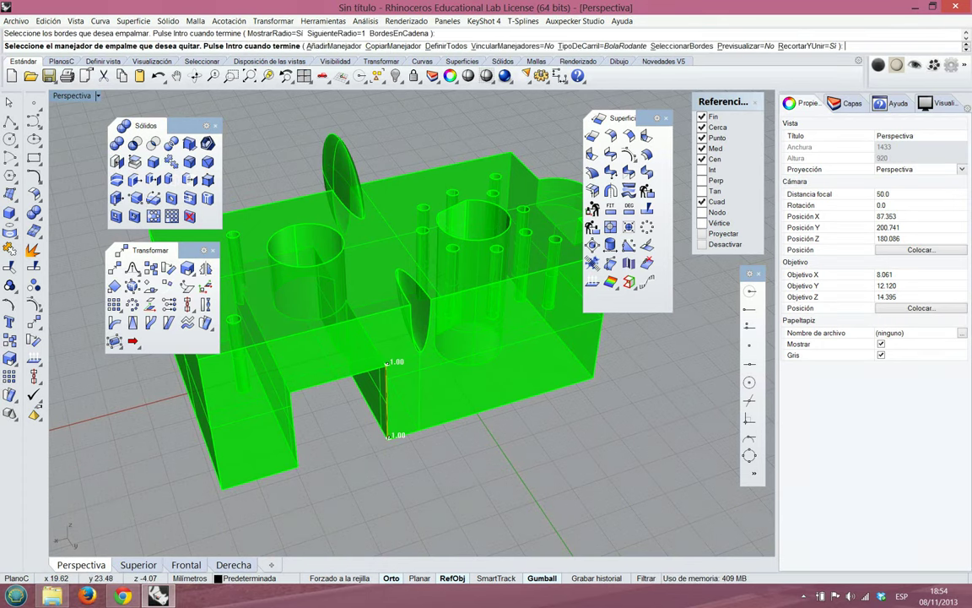
{"action": "key", "text": "Return"}
{"action": "right_click_drag", "start_coordinate": [386, 460], "coordinate": [386, 412]}
{"action": "key", "text": "Up"}
{"action": "key", "text": "Up"}
{"action": "key", "text": "Up"}
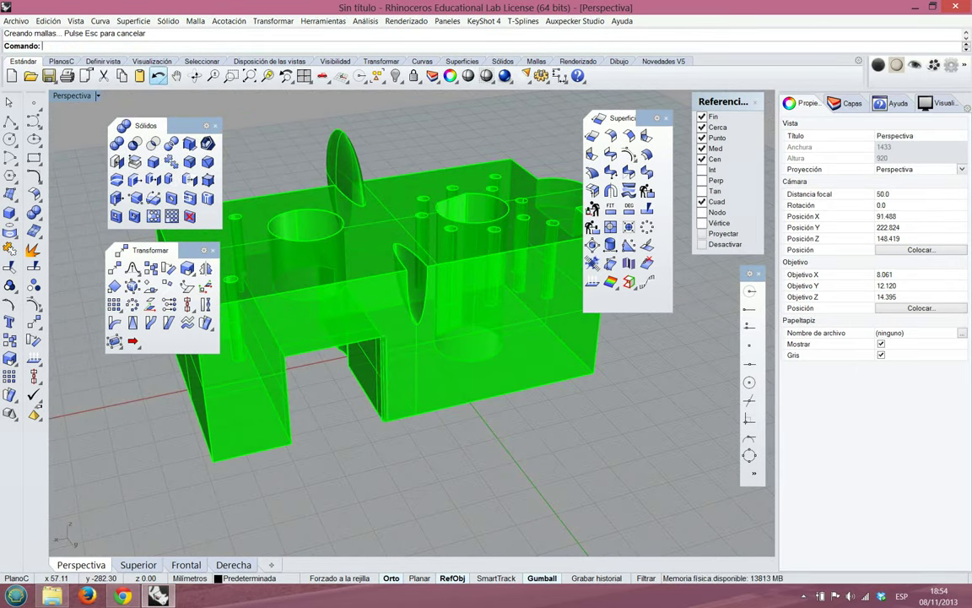
{"action": "left_click", "coordinate": [159, 76]}
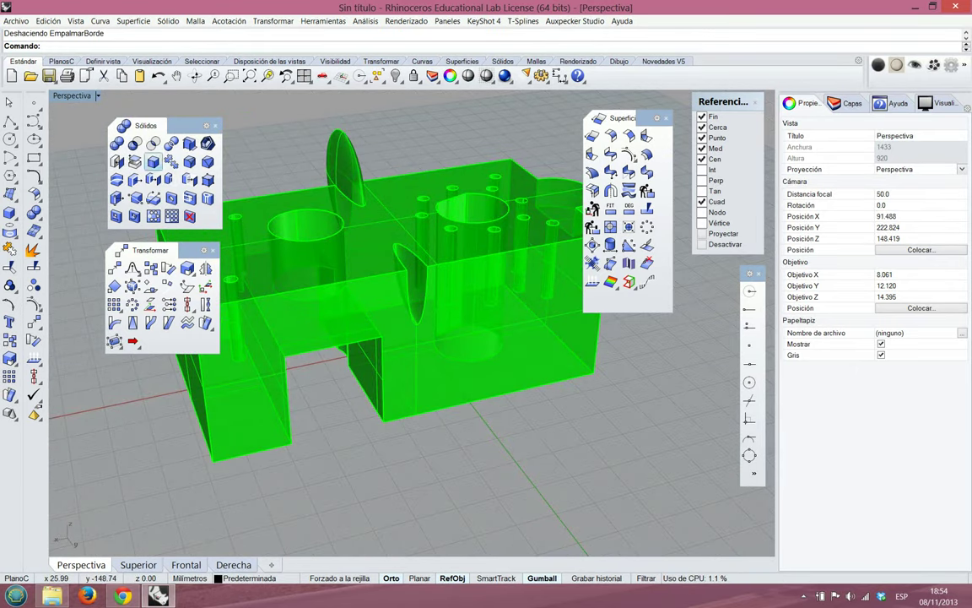
{"action": "left_click", "coordinate": [171, 143]}
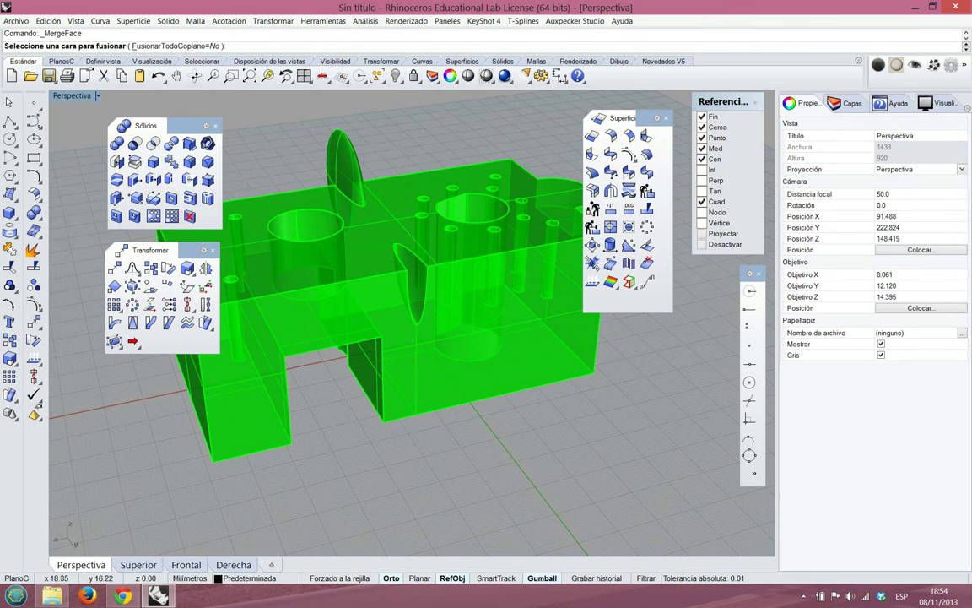
{"action": "left_click", "coordinate": [394, 396]}
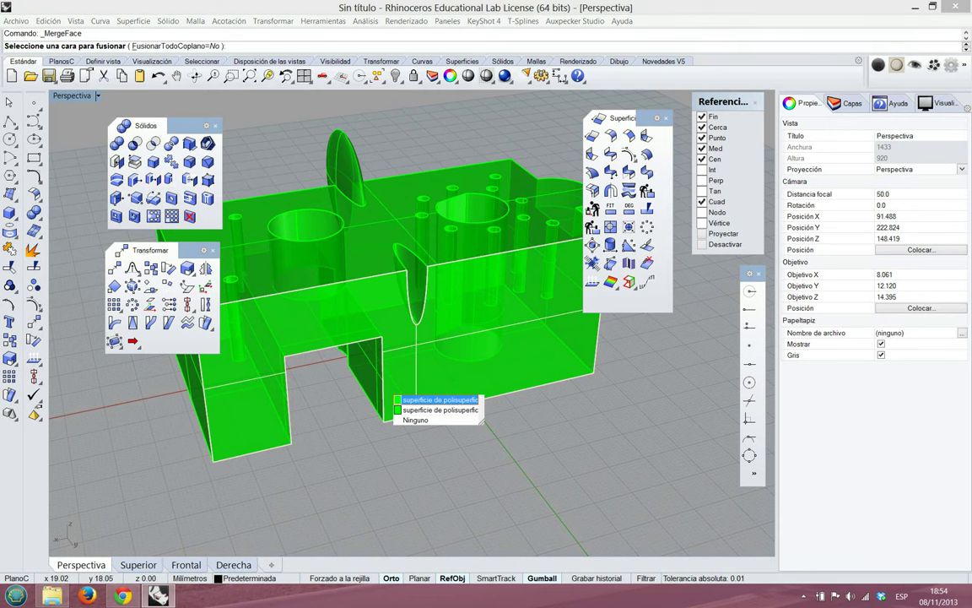
{"action": "left_click", "coordinate": [430, 420]}
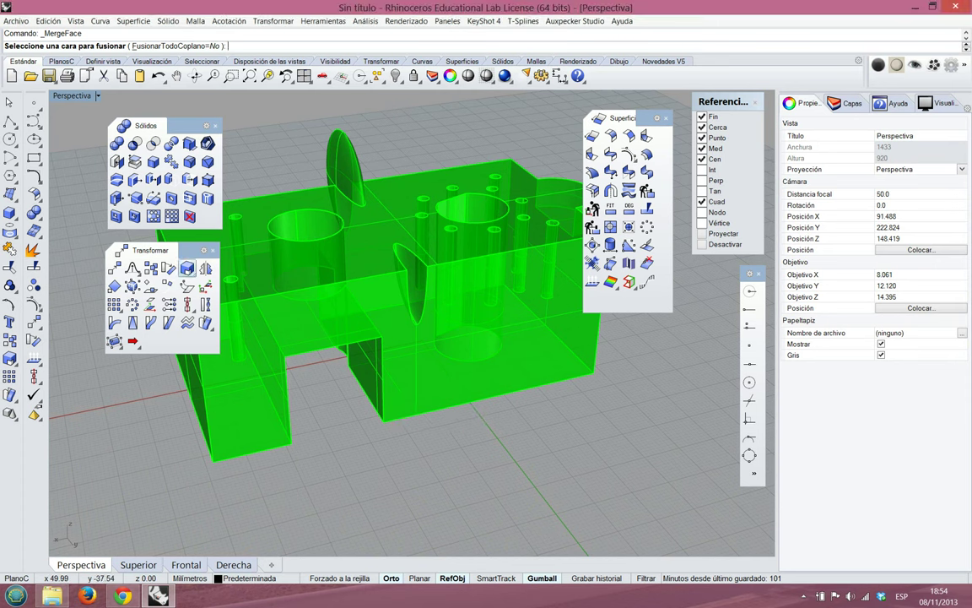
{"action": "key", "text": "Escape"}
Try an edge fillet on the notch's vertical edge, entering 5 as the next radius after picking the edge, and undo it
{"action": "left_click", "coordinate": [190, 162]}
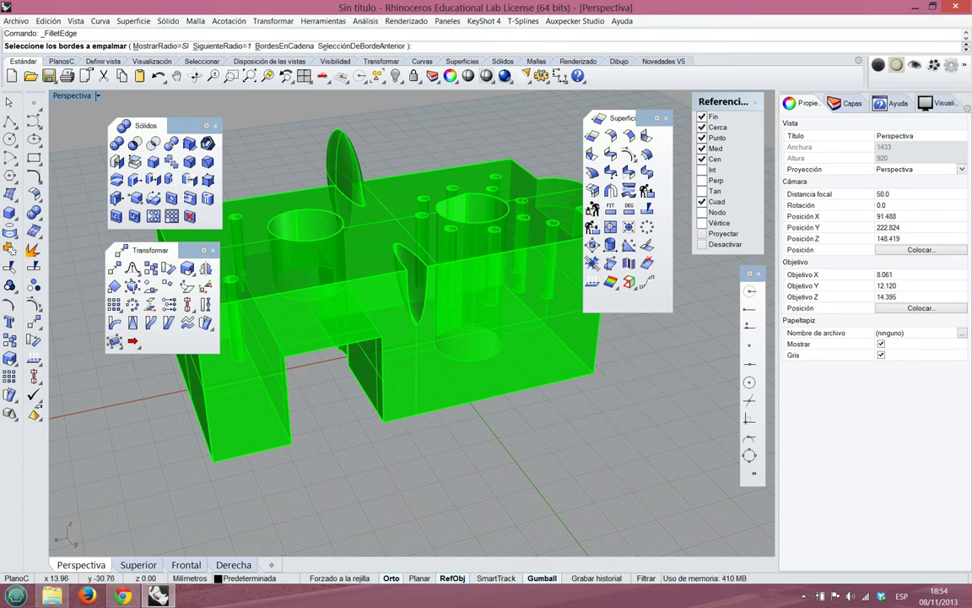
{"action": "left_click", "coordinate": [382, 379]}
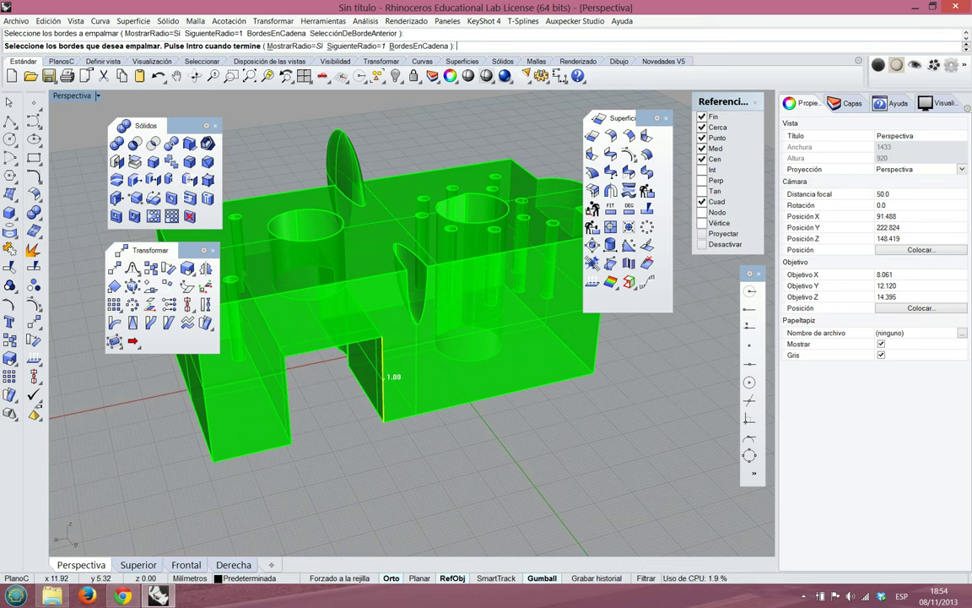
{"action": "key", "text": "Return"}
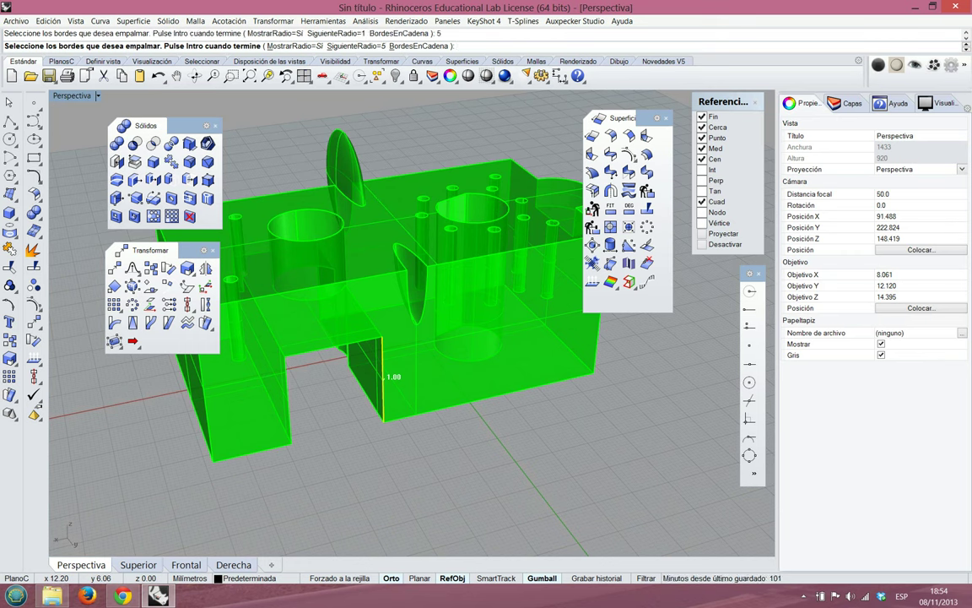
{"action": "key", "text": "Return"}
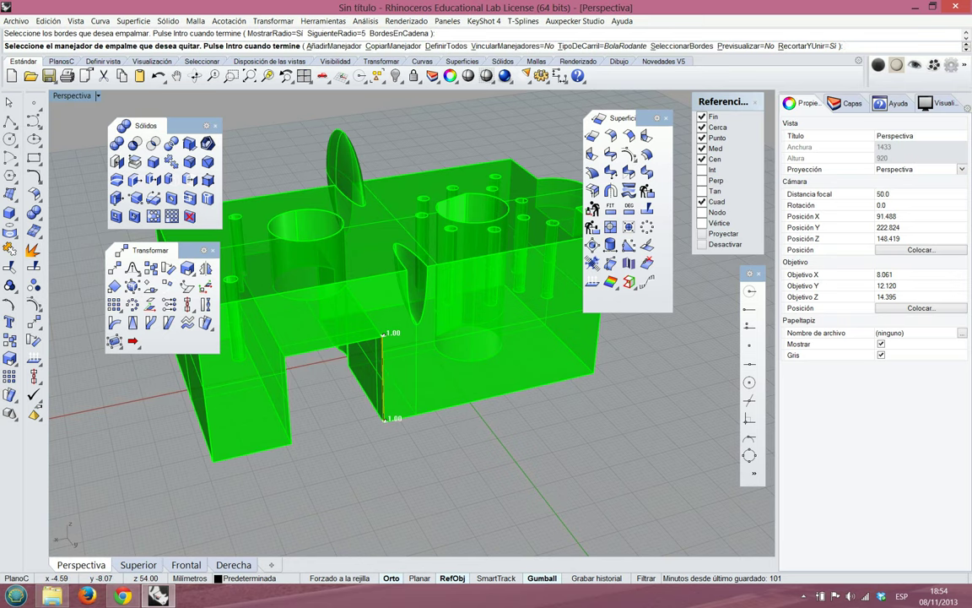
{"action": "key", "text": "Return"}
{"action": "scroll", "coordinate": [380, 426], "scroll_direction": "up", "scroll_amount": 6}
{"action": "scroll", "coordinate": [380, 426], "scroll_direction": "down", "scroll_amount": 3}
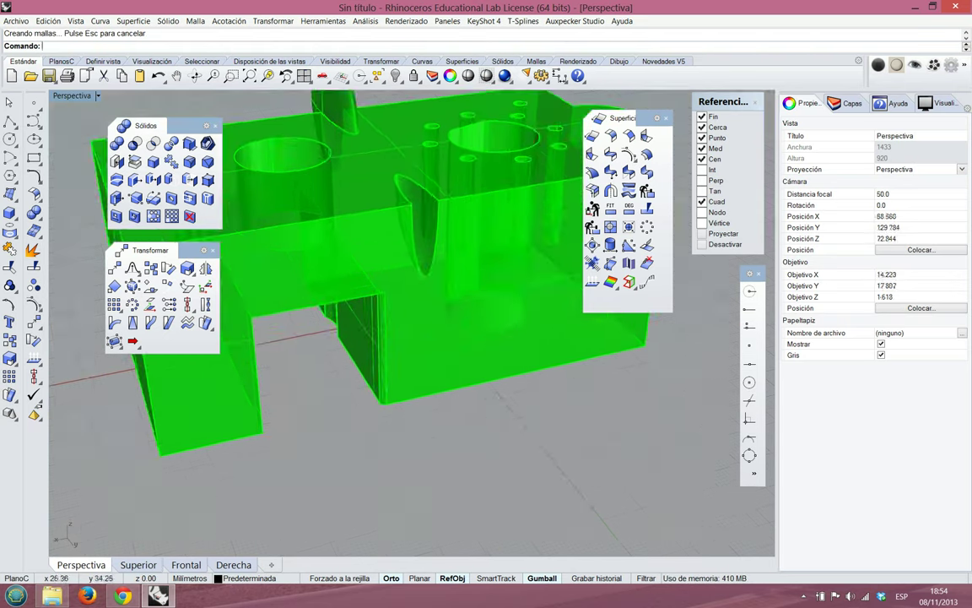
{"action": "scroll", "coordinate": [382, 434], "scroll_direction": "down", "scroll_amount": 6}
{"action": "scroll", "coordinate": [375, 406], "scroll_direction": "up", "scroll_amount": 6}
{"action": "left_click", "coordinate": [158, 76]}
Fillet the notch's outer vertical edge on the block's long side face with a radius of 5
{"action": "key", "text": "Return"}
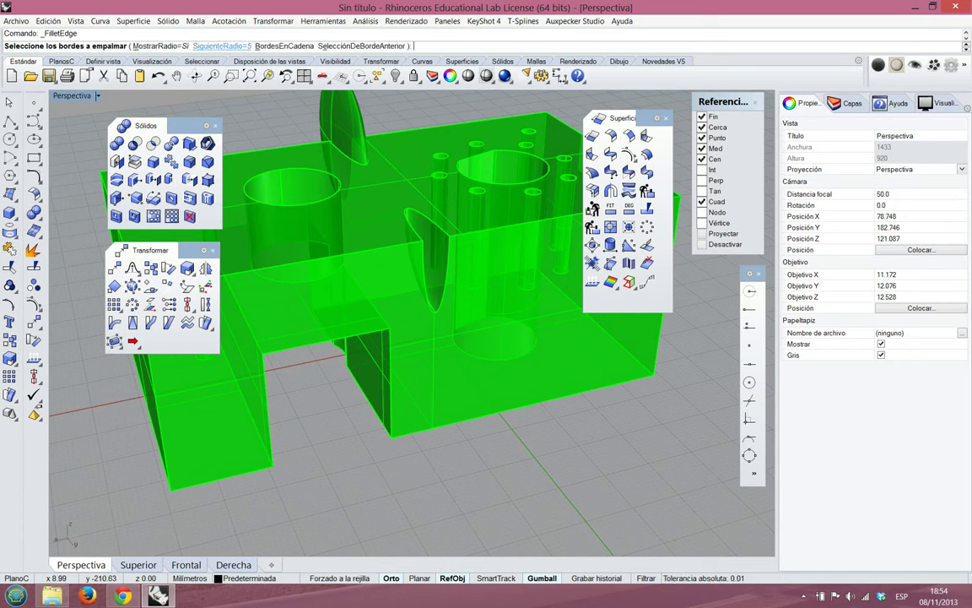
{"action": "left_click", "coordinate": [221, 46]}
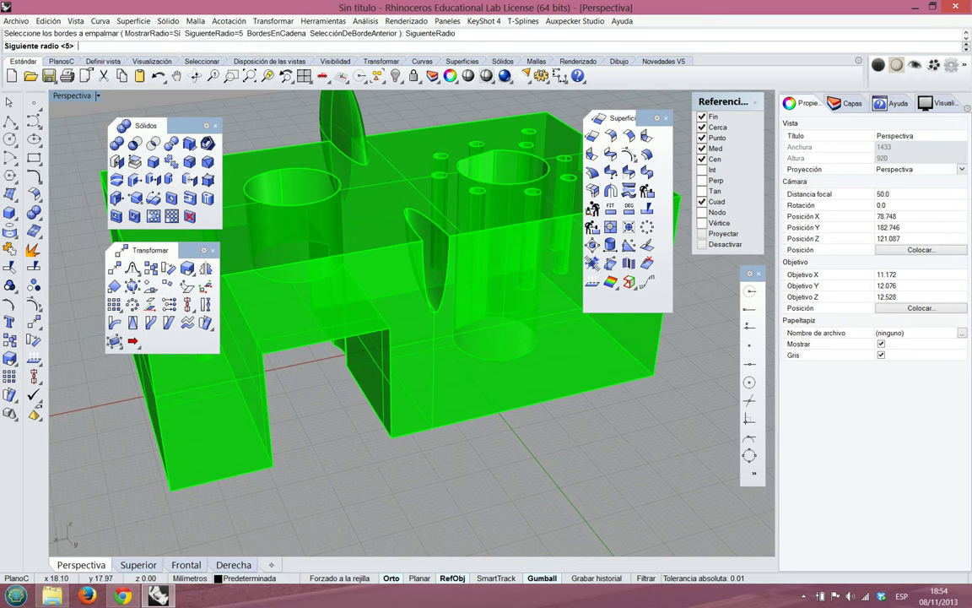
{"action": "key", "text": "Return"}
{"action": "left_click", "coordinate": [391, 383]}
{"action": "key", "text": "Return"}
{"action": "key", "text": "Return"}
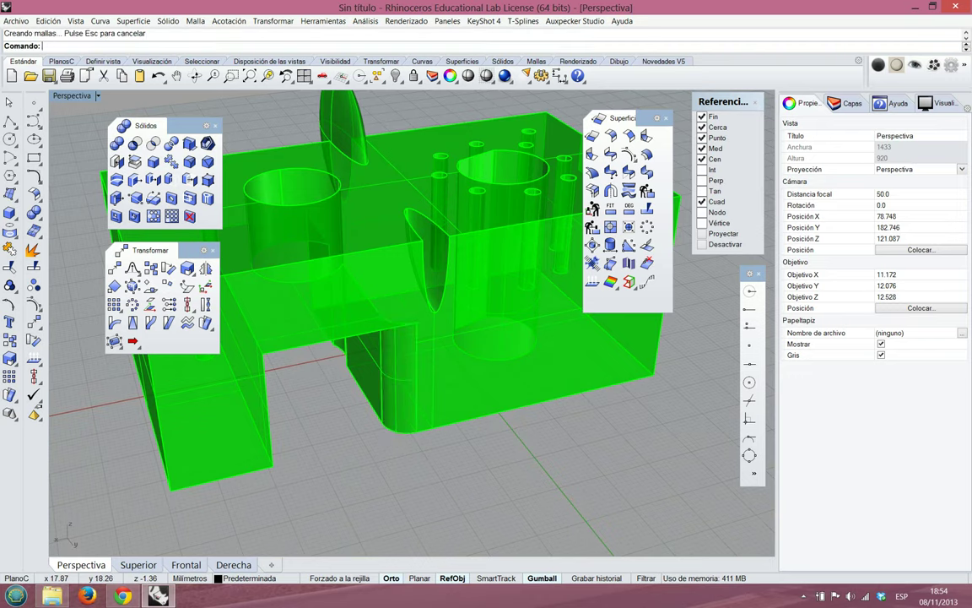
Fillet the opposite vertical edge of the notch, on the same long side face, with radius 5
{"action": "right_click_drag", "start_coordinate": [435, 468], "coordinate": [338, 411]}
{"action": "scroll", "coordinate": [390, 448], "scroll_direction": "down", "scroll_amount": 6}
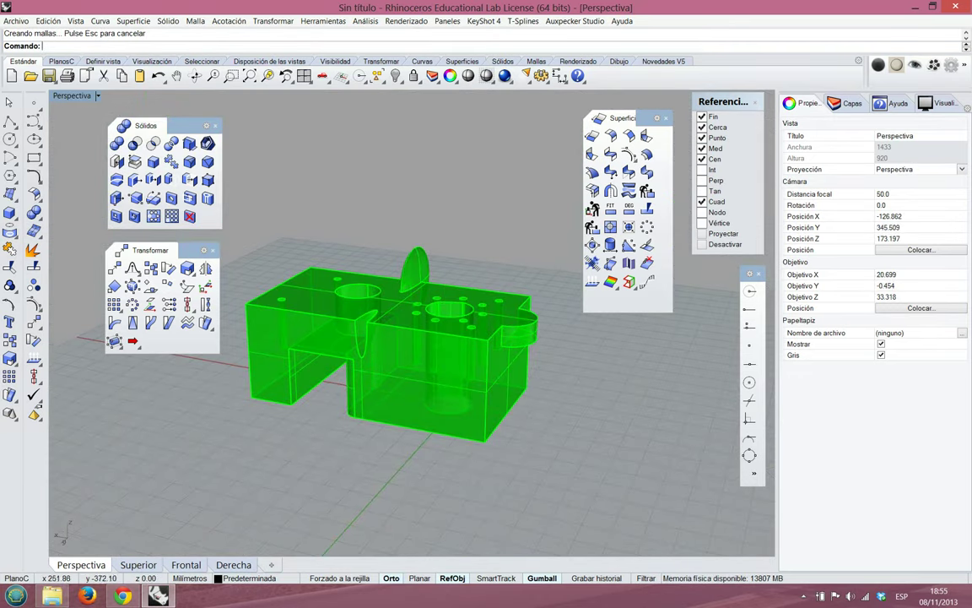
{"action": "left_click", "coordinate": [190, 163]}
{"action": "left_click", "coordinate": [291, 380]}
{"action": "key", "text": "Return"}
{"action": "key", "text": "Return"}
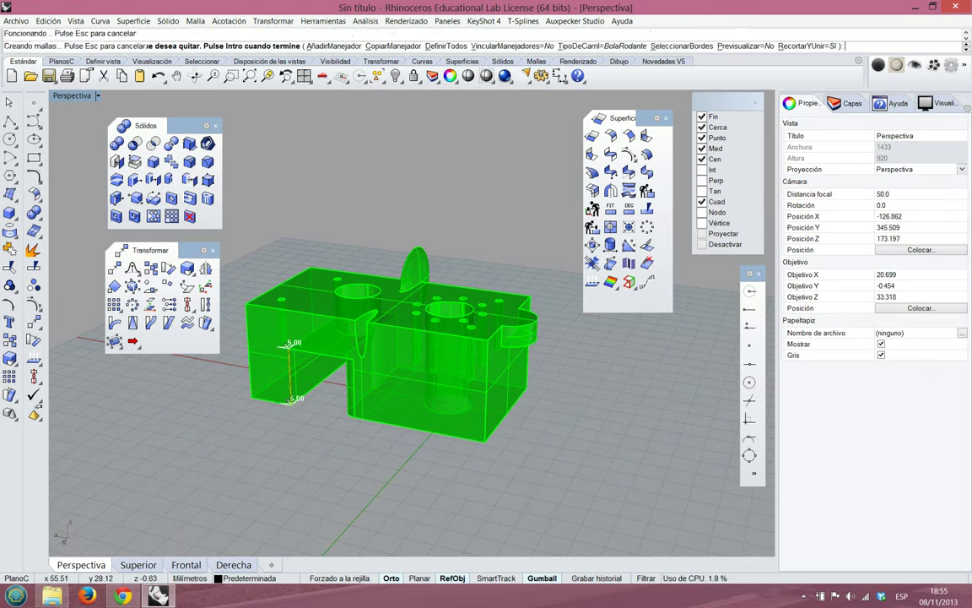
Fillet the lower edge of the rounded boss on the block's end face with radius 5
{"action": "right_click_drag", "start_coordinate": [297, 393], "coordinate": [266, 432]}
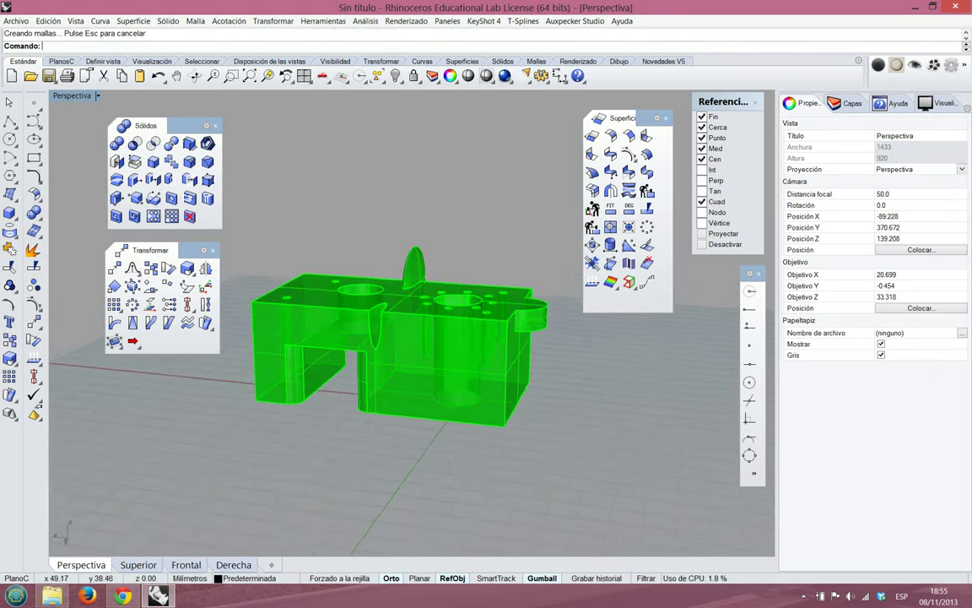
{"action": "key", "text": "Return"}
{"action": "right_click_drag", "start_coordinate": [479, 412], "coordinate": [435, 253]}
{"action": "scroll", "coordinate": [477, 257], "scroll_direction": "up", "scroll_amount": 6}
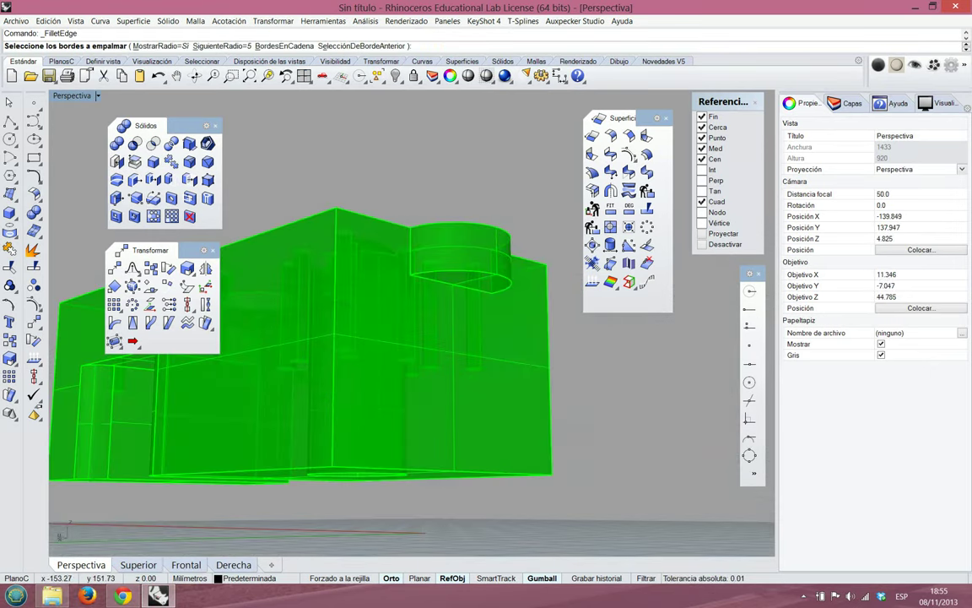
{"action": "left_click", "coordinate": [446, 272]}
{"action": "key", "text": "Return"}
{"action": "key", "text": "Return"}
Examine the block's underside, notch and end faces from all around
{"action": "right_click_drag", "start_coordinate": [329, 384], "coordinate": [555, 435]}
{"action": "scroll", "coordinate": [541, 397], "scroll_direction": "down", "scroll_amount": 5}
{"action": "right_click_drag", "start_coordinate": [541, 397], "coordinate": [244, 388]}
{"action": "right_click_drag", "start_coordinate": [574, 338], "coordinate": [469, 456]}
{"action": "scroll", "coordinate": [439, 395], "scroll_direction": "up", "scroll_amount": 7}
{"action": "right_click_drag", "start_coordinate": [292, 455], "coordinate": [566, 355]}
{"action": "scroll", "coordinate": [384, 423], "scroll_direction": "down", "scroll_amount": 8}
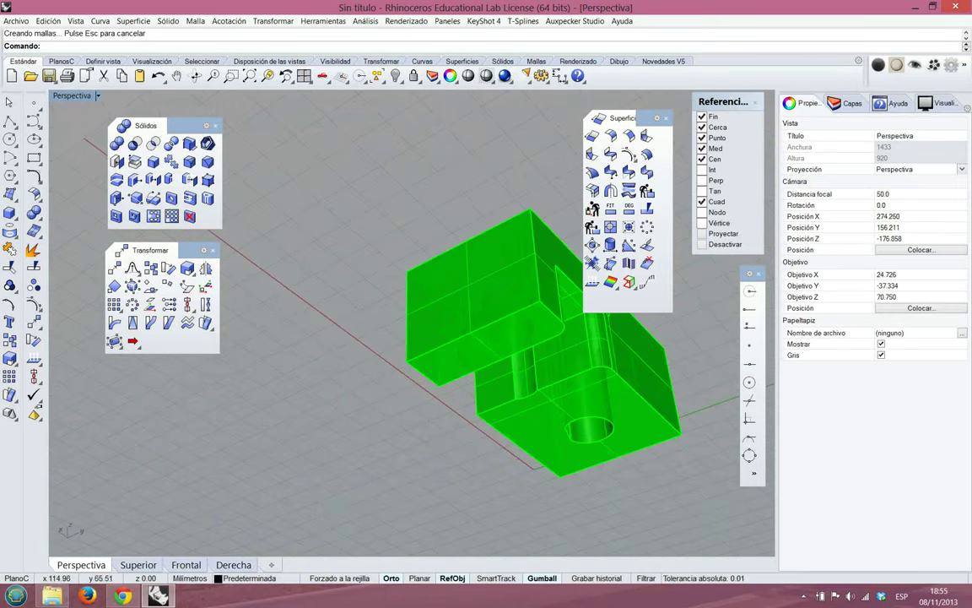
{"action": "right_click_drag", "start_coordinate": [453, 287], "coordinate": [515, 363]}
{"action": "scroll", "coordinate": [405, 391], "scroll_direction": "down", "scroll_amount": 9}
{"action": "right_click_drag", "start_coordinate": [422, 384], "coordinate": [548, 391]}
{"action": "scroll", "coordinate": [405, 391], "scroll_direction": "up", "scroll_amount": 7}
{"action": "scroll", "coordinate": [549, 391], "scroll_direction": "down", "scroll_amount": 8}
{"action": "scroll", "coordinate": [564, 372], "scroll_direction": "up", "scroll_amount": 14}
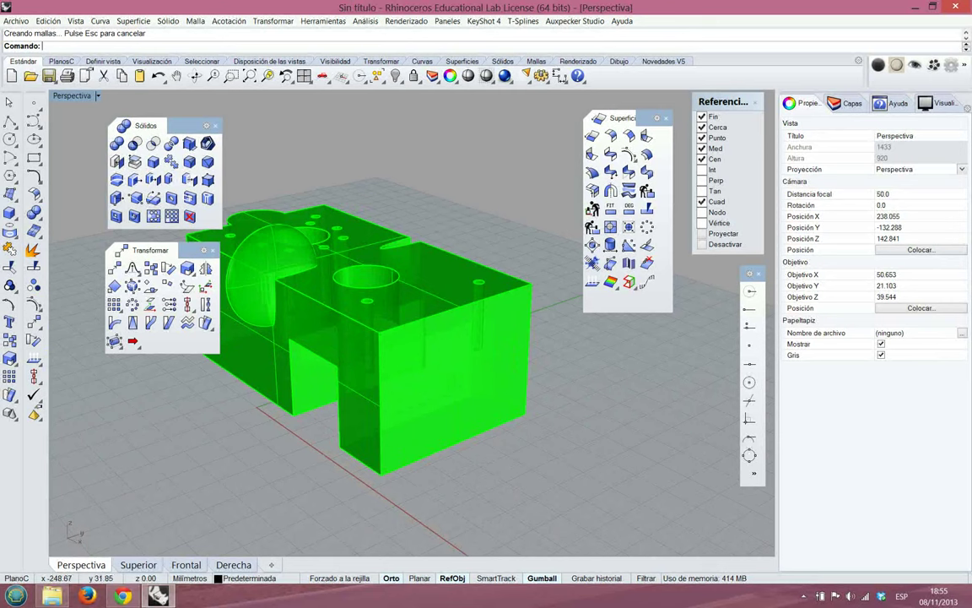
{"action": "left_click", "coordinate": [135, 144]}
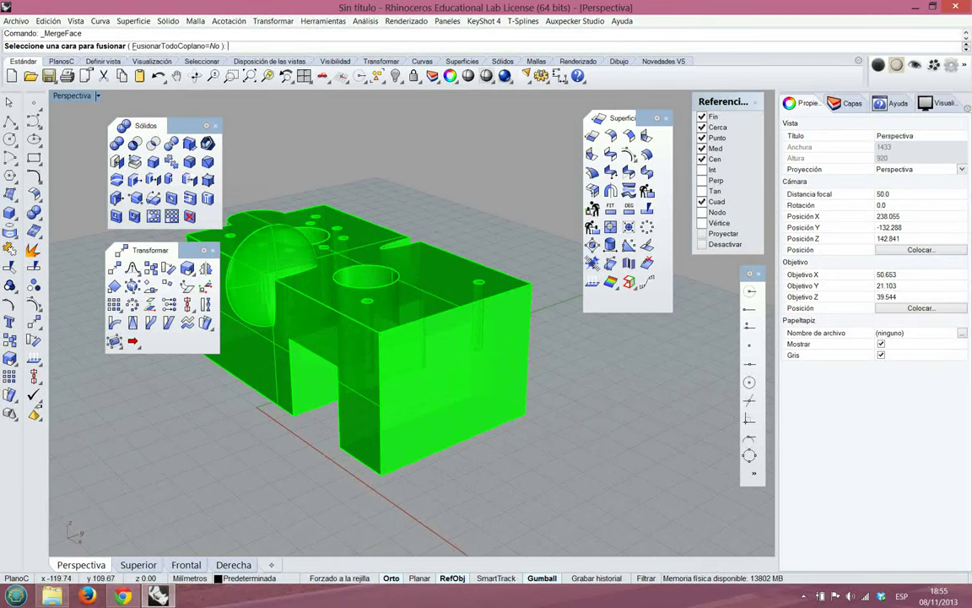
{"action": "left_click", "coordinate": [322, 307]}
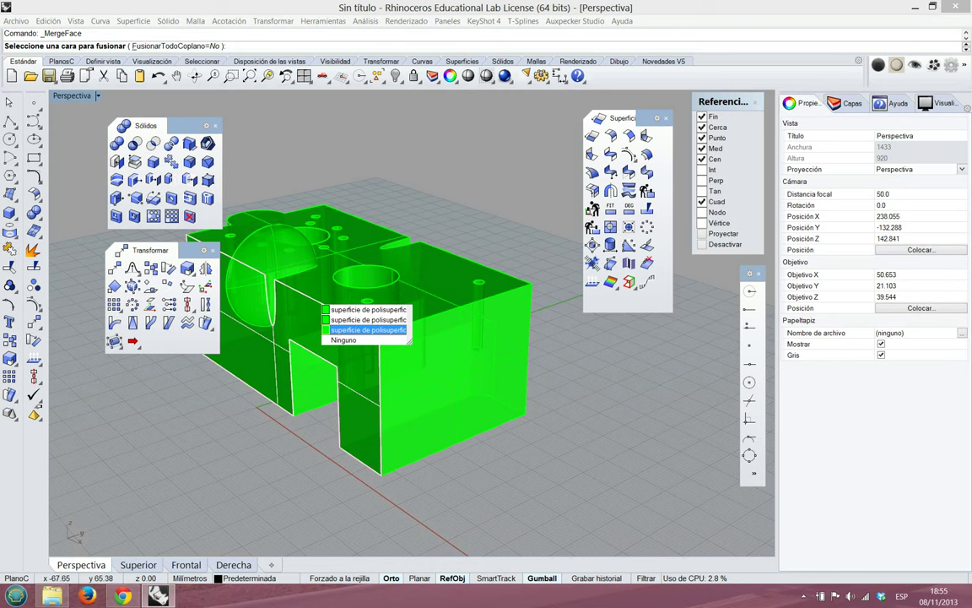
{"action": "left_click", "coordinate": [190, 161]}
Try a single radius 5 edge fillet on the end face's edges, the leg's bottom edges and both long top edges beside the notch
{"action": "left_click", "coordinate": [190, 161]}
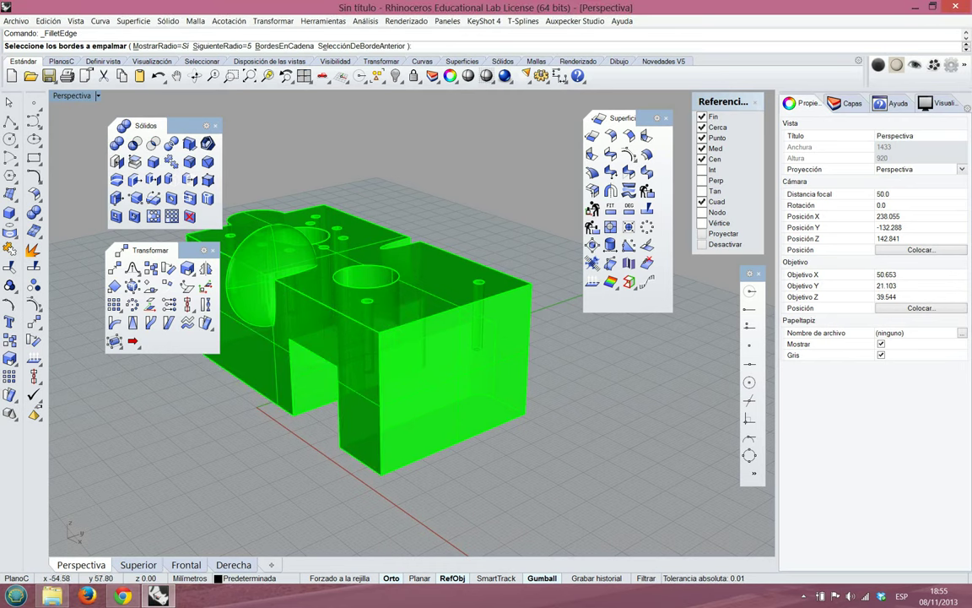
{"action": "left_click", "coordinate": [332, 309]}
{"action": "left_click", "coordinate": [447, 309]}
{"action": "left_click", "coordinate": [528, 346]}
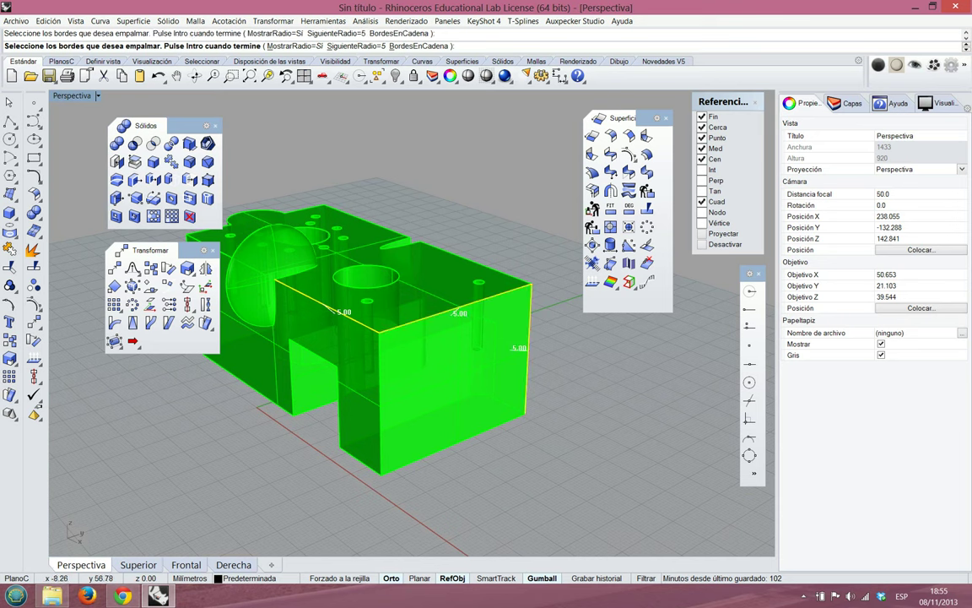
{"action": "left_click", "coordinate": [381, 394]}
{"action": "left_click", "coordinate": [457, 440]}
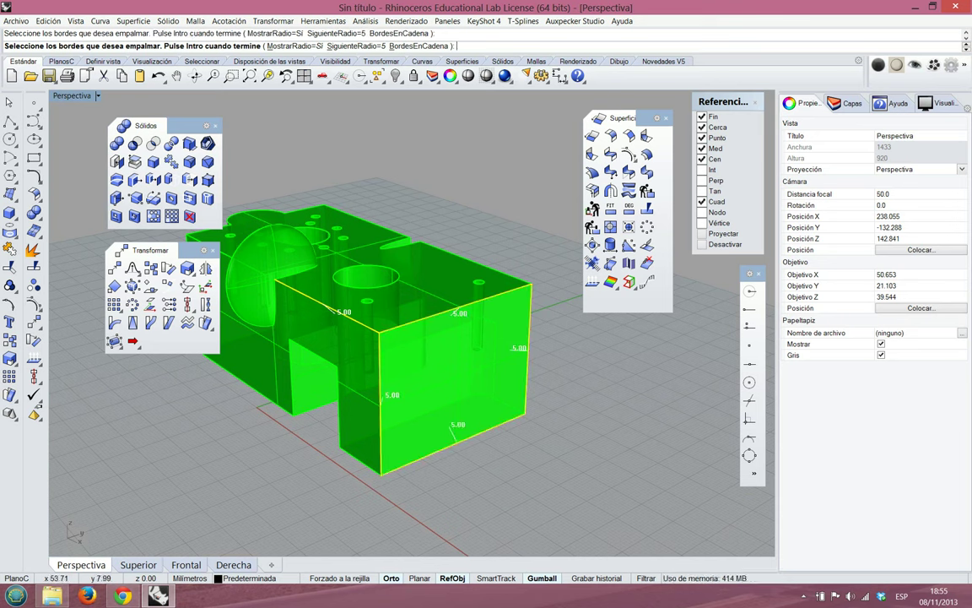
{"action": "left_click", "coordinate": [364, 463]}
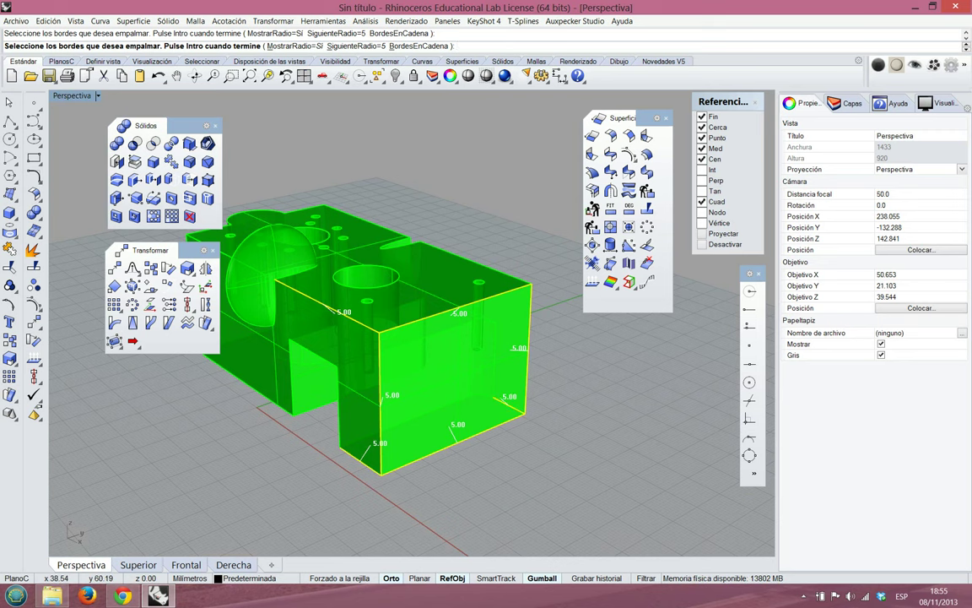
{"action": "left_click", "coordinate": [483, 395]}
{"action": "left_click", "coordinate": [420, 414]}
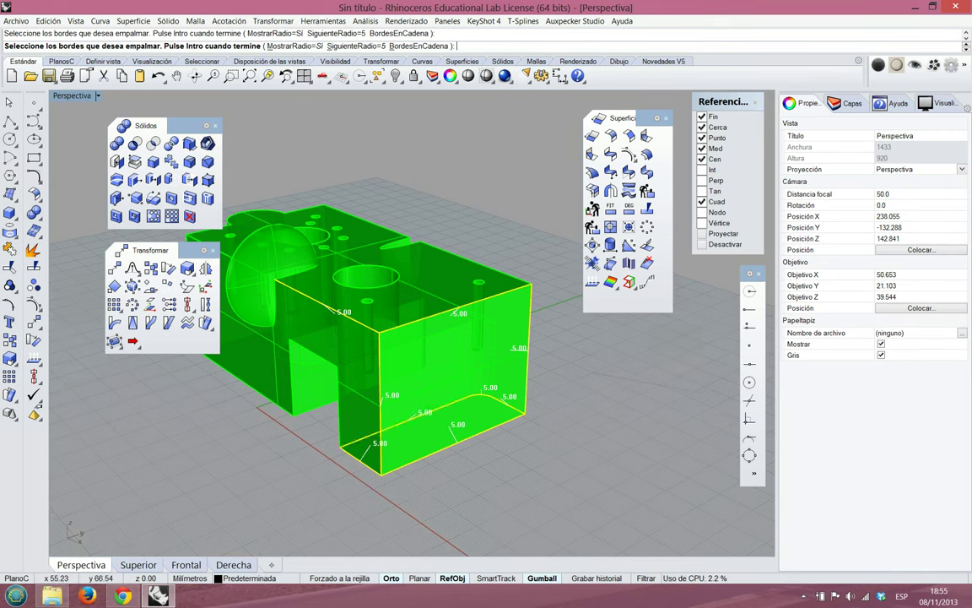
{"action": "right_click_drag", "start_coordinate": [439, 397], "coordinate": [228, 417]}
{"action": "left_click", "coordinate": [494, 323]}
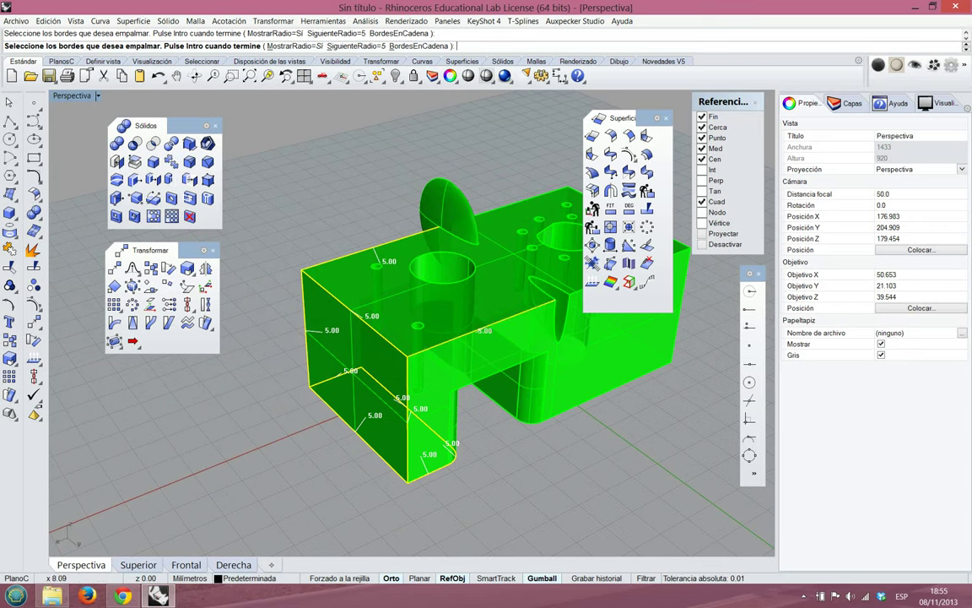
{"action": "key", "text": "Return"}
{"action": "key", "text": "Return"}
Undo the multi-edge fillet and the earlier fillets, back to the sharp notch edges
{"action": "right_click_drag", "start_coordinate": [500, 430], "coordinate": [383, 416]}
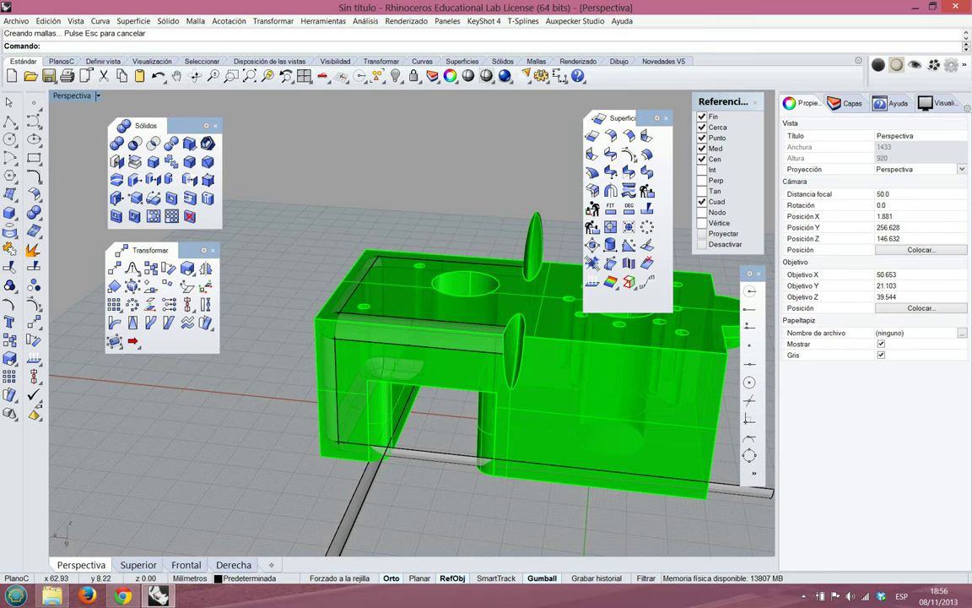
{"action": "right_click_drag", "start_coordinate": [381, 422], "coordinate": [553, 432]}
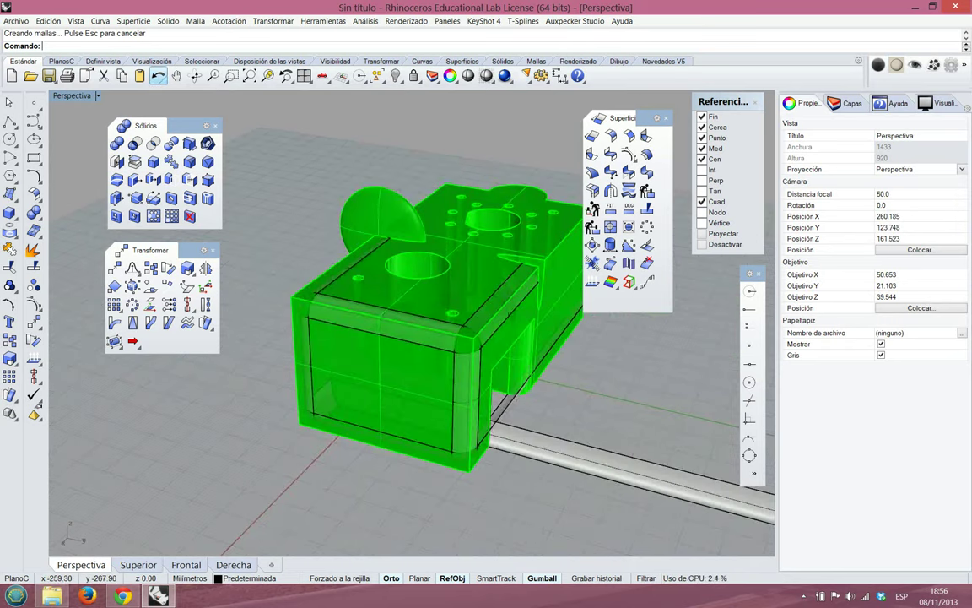
{"action": "left_click", "coordinate": [158, 75]}
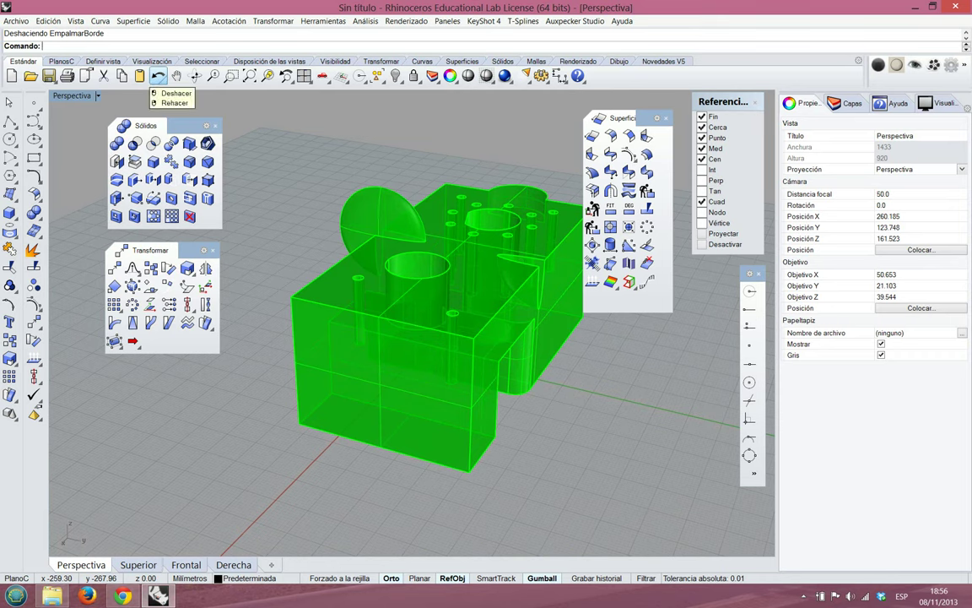
{"action": "right_click_drag", "start_coordinate": [439, 380], "coordinate": [474, 323]}
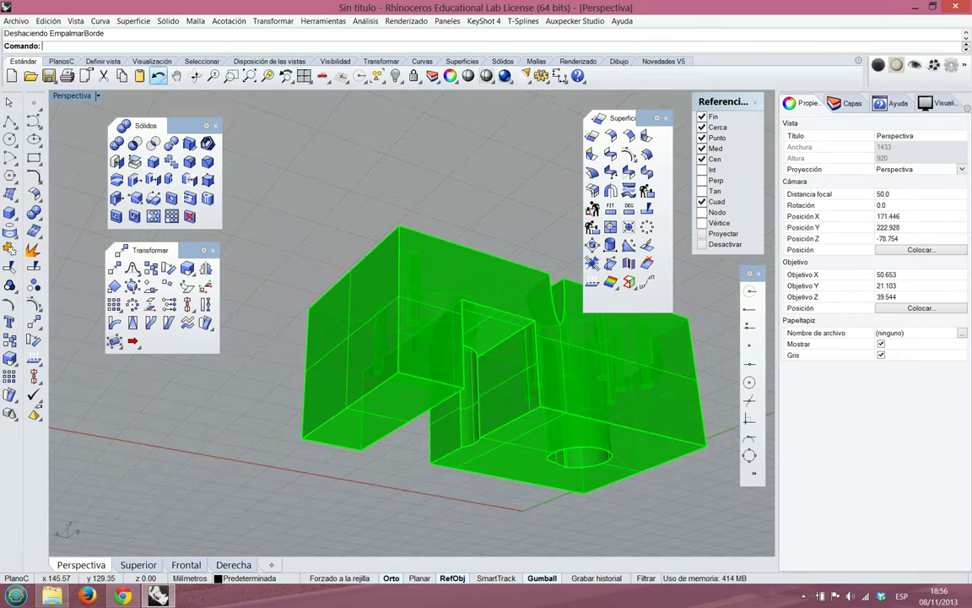
{"action": "right_click", "coordinate": [589, 308]}
{"action": "right_click_drag", "start_coordinate": [576, 337], "coordinate": [568, 460]}
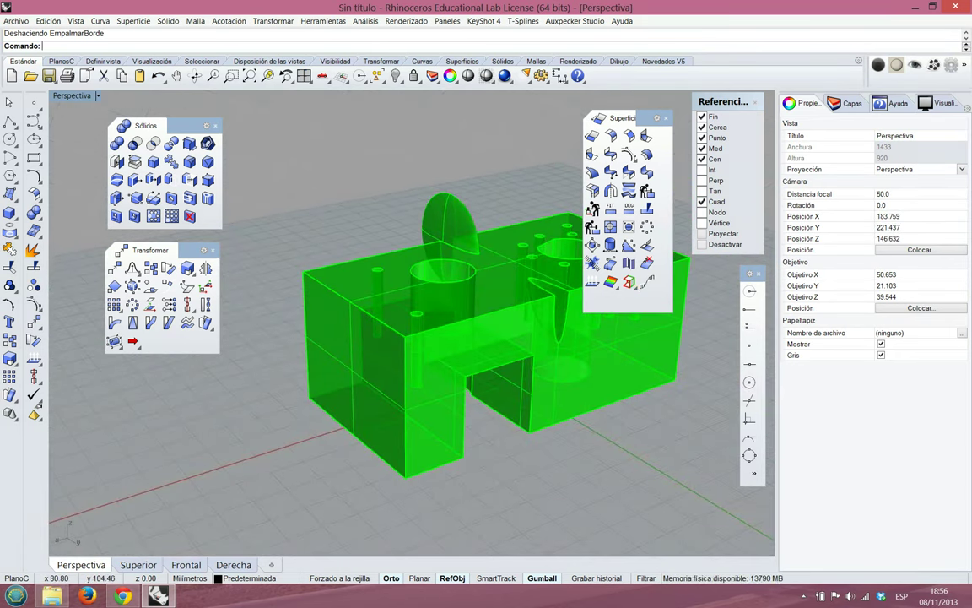
Start a radius 5 edge fillet and select the vertical and bottom edges of the end leg together with the notch's edges
{"action": "left_click", "coordinate": [152, 144]}
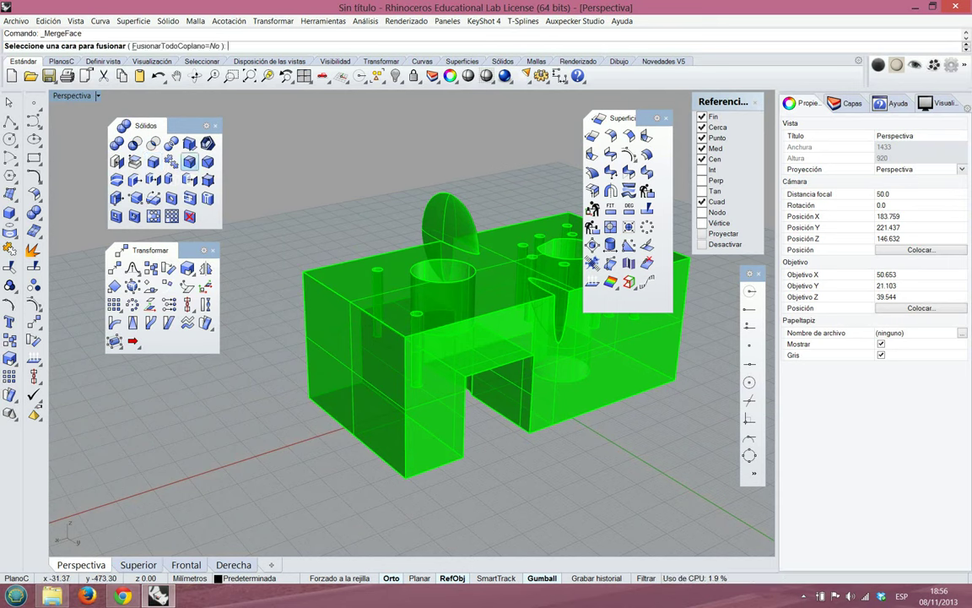
{"action": "left_click", "coordinate": [189, 162]}
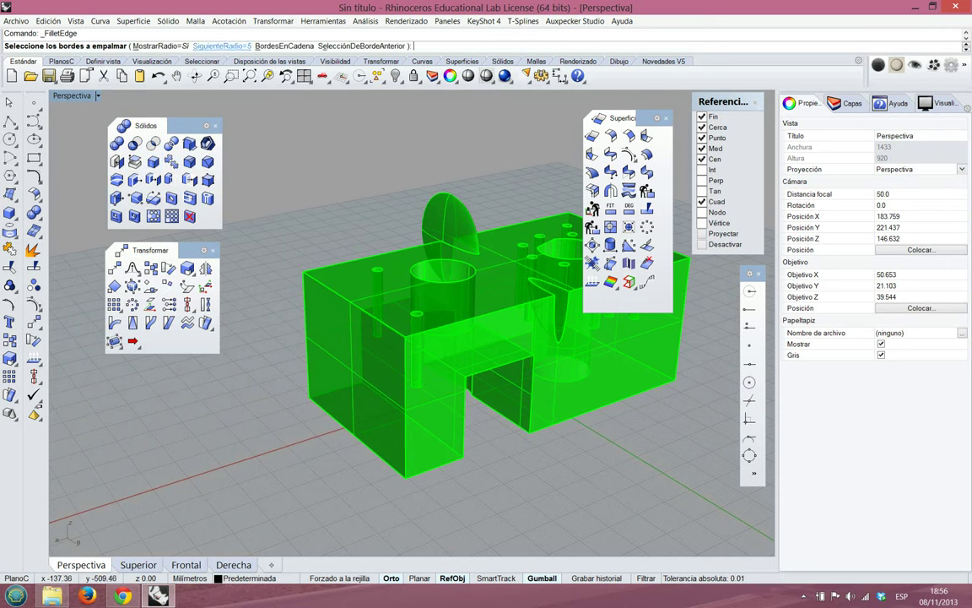
{"action": "left_click", "coordinate": [406, 409]}
{"action": "left_click", "coordinate": [355, 435]}
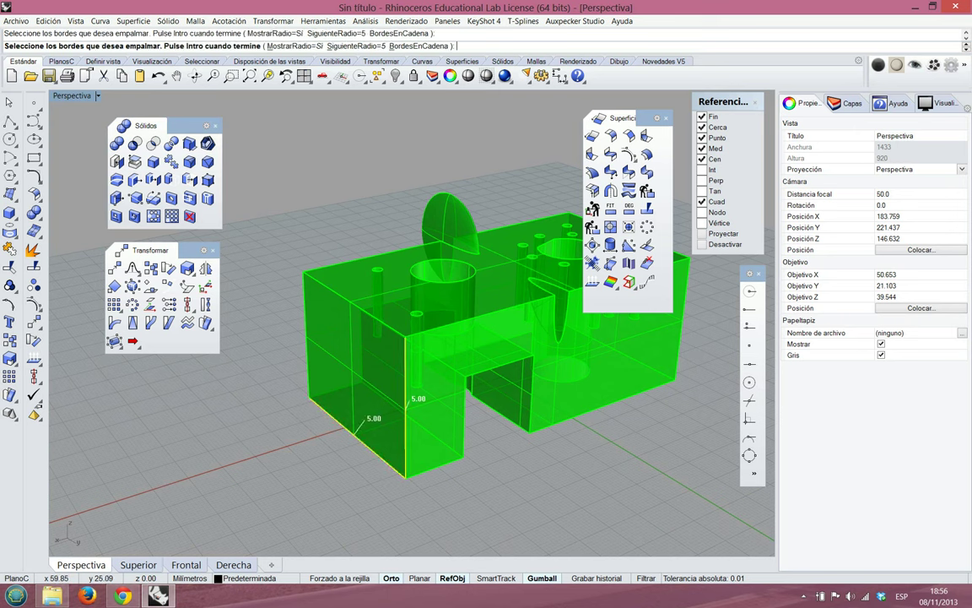
{"action": "left_click", "coordinate": [434, 467]}
{"action": "left_click_drag", "start_coordinate": [273, 246], "coordinate": [368, 455]}
{"action": "left_click_drag", "start_coordinate": [449, 486], "coordinate": [552, 344]}
Remove the underside arc edge, where the round hole cuts the notch wall, from the fillet selection
{"action": "right_click_drag", "start_coordinate": [577, 442], "coordinate": [512, 319]}
{"action": "scroll", "coordinate": [463, 422], "scroll_direction": "up", "scroll_amount": 10}
{"action": "right_click_drag", "start_coordinate": [463, 422], "coordinate": [479, 366]}
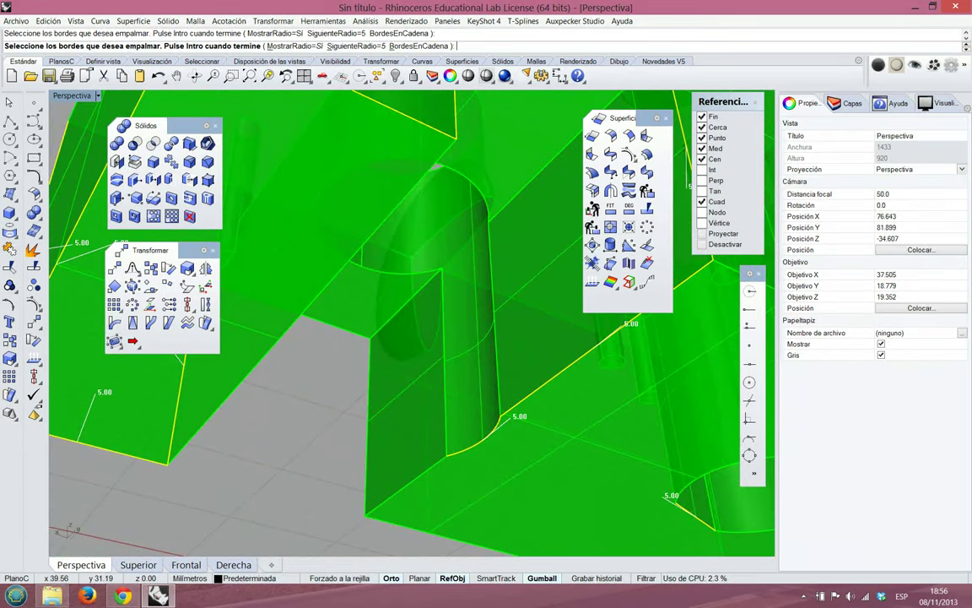
{"action": "left_click", "coordinate": [478, 444], "text": "ctrl"}
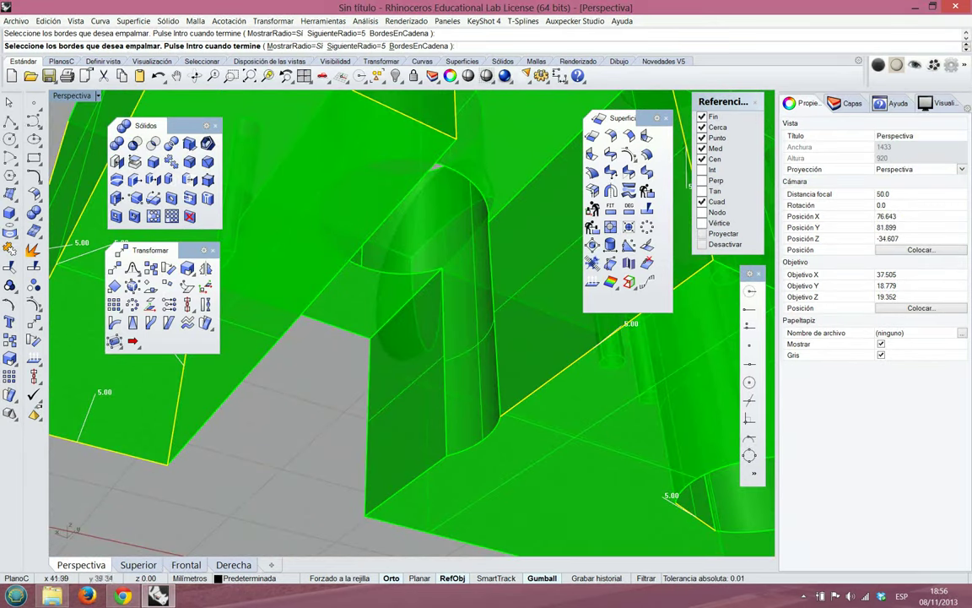
{"action": "scroll", "coordinate": [411, 321], "scroll_direction": "down", "scroll_amount": 5}
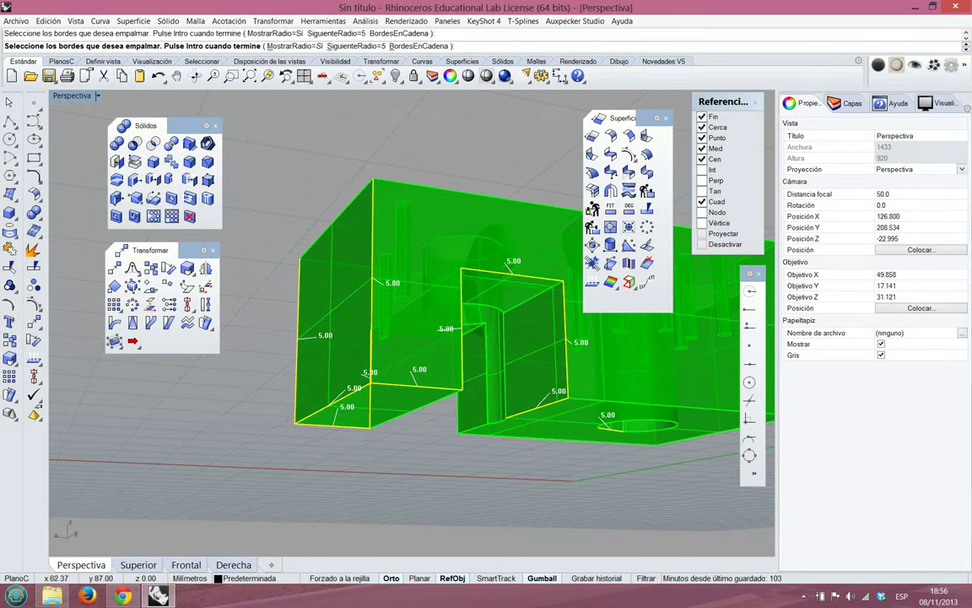
{"action": "right_click_drag", "start_coordinate": [511, 395], "coordinate": [584, 503]}
{"action": "right_click_drag", "start_coordinate": [515, 371], "coordinate": [357, 385]}
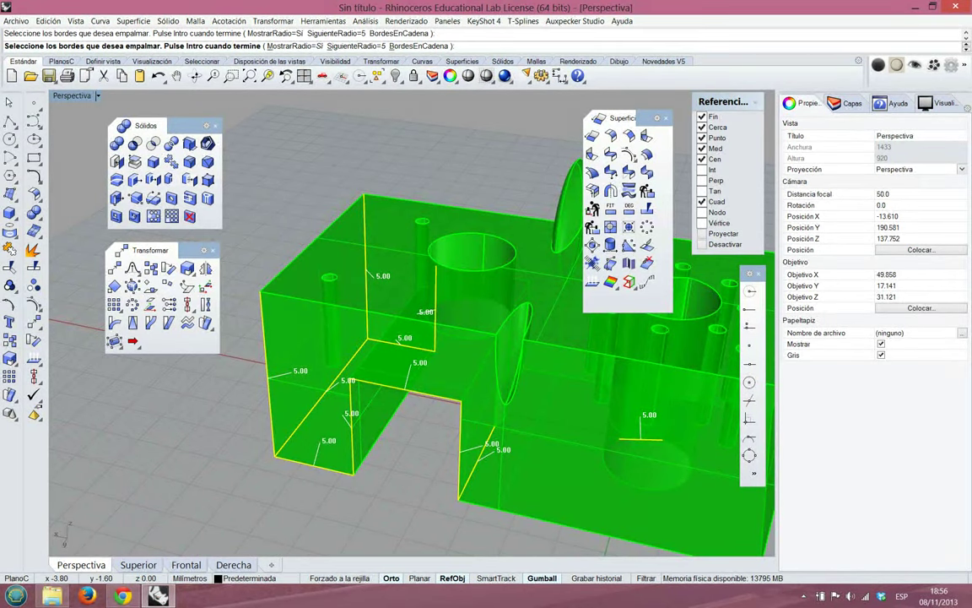
Check the edges selected around the slotted end of the block and accept them for a radius-5 fillet
{"action": "scroll", "coordinate": [372, 439], "scroll_direction": "down", "scroll_amount": 7}
{"action": "scroll", "coordinate": [448, 435], "scroll_direction": "up", "scroll_amount": 7}
{"action": "right_click_drag", "start_coordinate": [422, 430], "coordinate": [409, 367]}
{"action": "right_click_drag", "start_coordinate": [76, 356], "coordinate": [76, 321]}
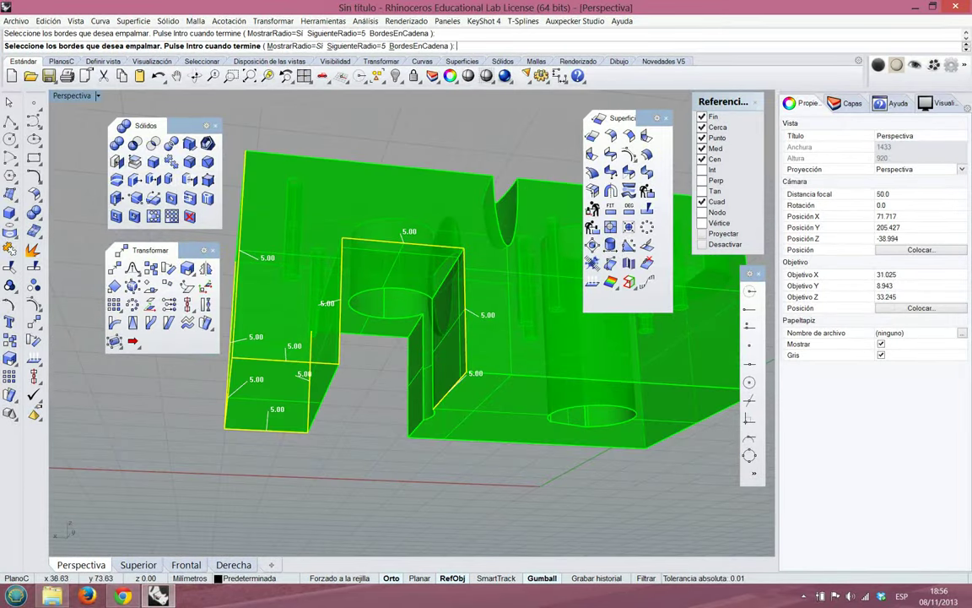
{"action": "right_click_drag", "start_coordinate": [76, 320], "coordinate": [82, 374]}
{"action": "right_click_drag", "start_coordinate": [414, 363], "coordinate": [431, 452]}
{"action": "key", "text": "Return"}
Set the fillet handle radius to 8 at the lower corner of the vertical edge beside the slot opening
{"action": "right_click_drag", "start_coordinate": [173, 466], "coordinate": [404, 476]}
{"action": "scroll", "coordinate": [403, 476], "scroll_direction": "down", "scroll_amount": 4}
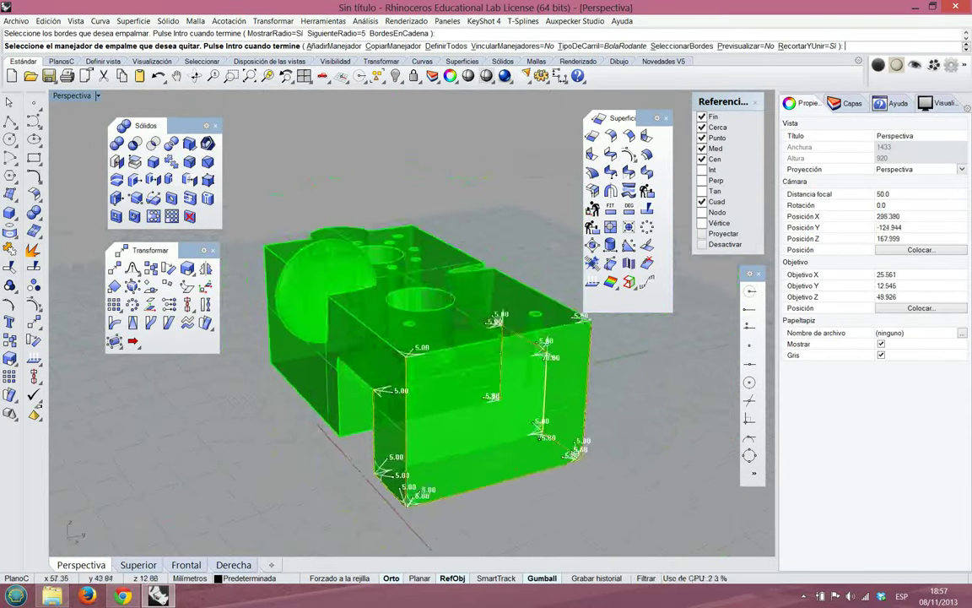
{"action": "scroll", "coordinate": [547, 460], "scroll_direction": "up", "scroll_amount": 5}
{"action": "right_click_drag", "start_coordinate": [547, 460], "coordinate": [254, 361]}
{"action": "right_click_drag", "start_coordinate": [566, 270], "coordinate": [542, 400]}
{"action": "scroll", "coordinate": [549, 443], "scroll_direction": "up", "scroll_amount": 7}
{"action": "scroll", "coordinate": [405, 338], "scroll_direction": "down", "scroll_amount": 5}
{"action": "scroll", "coordinate": [405, 338], "scroll_direction": "up", "scroll_amount": 6}
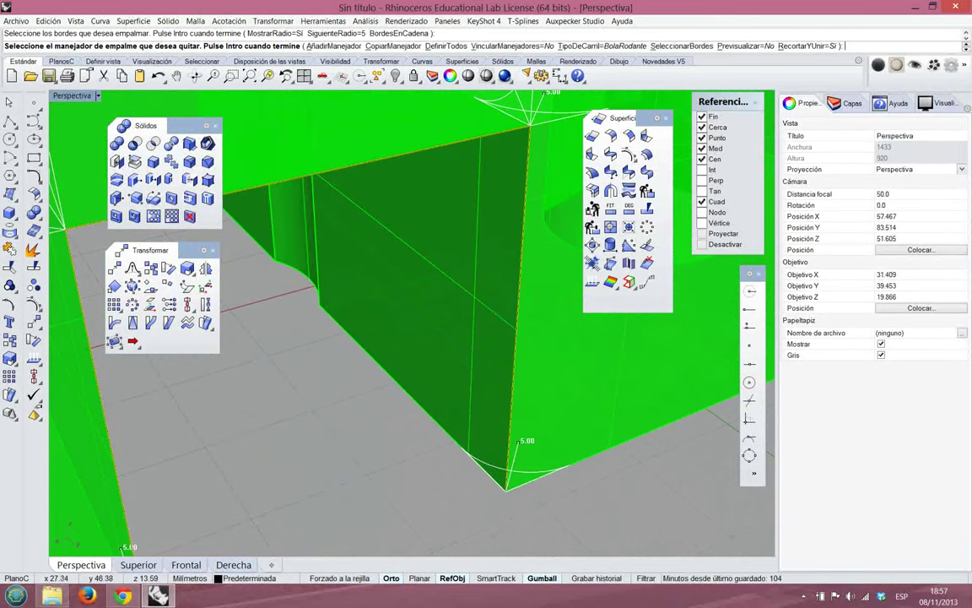
{"action": "left_click", "coordinate": [518, 441]}
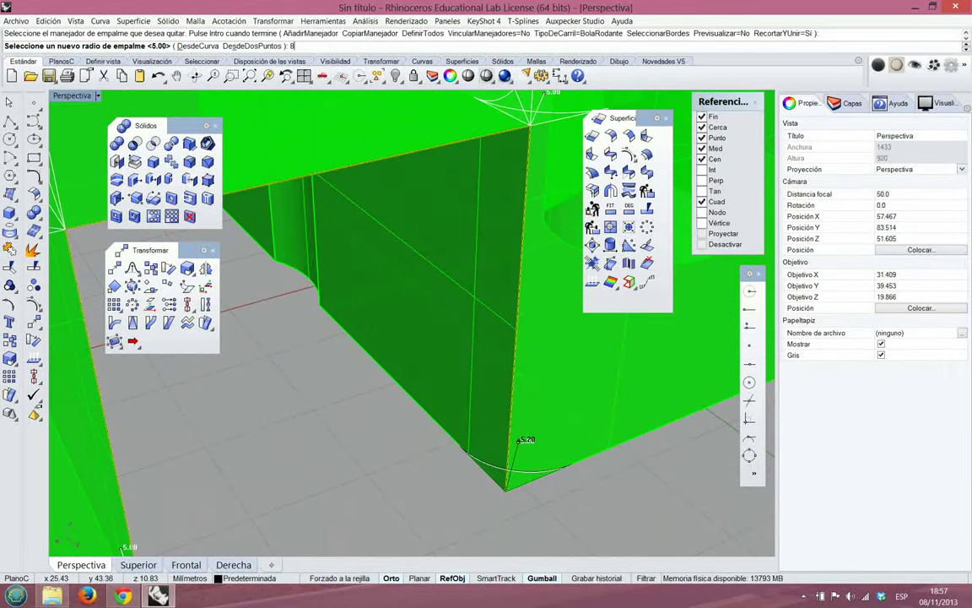
{"action": "key", "text": "Return"}
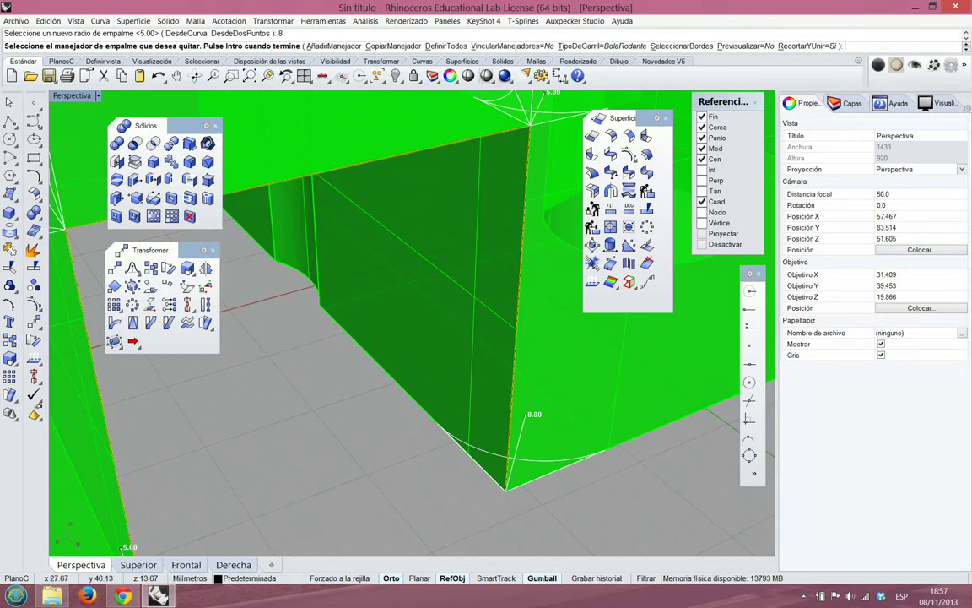
Enlarge that corner handle's fillet radius freehand to about 16.25
{"action": "right_click_drag", "start_coordinate": [567, 420], "coordinate": [515, 435]}
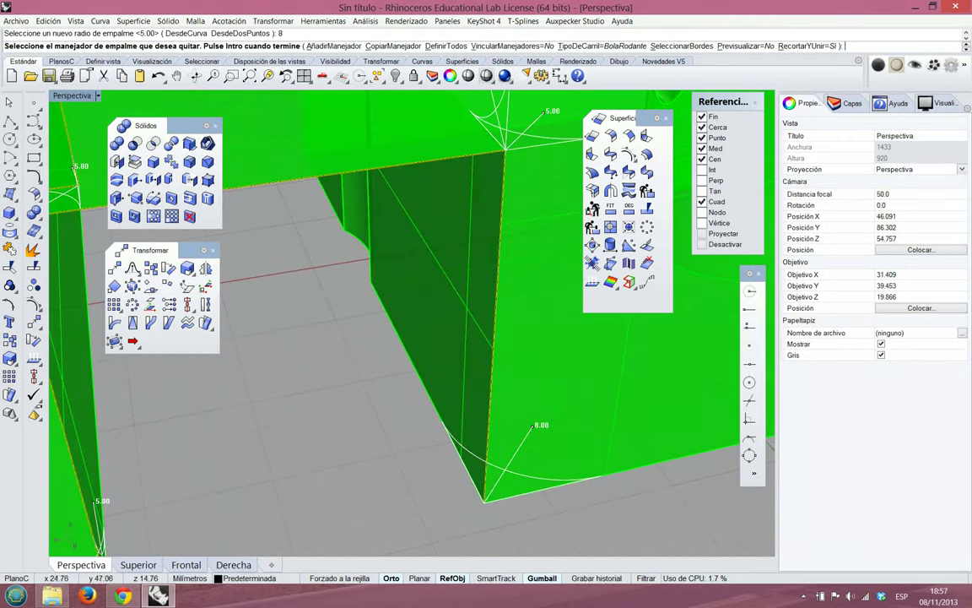
{"action": "scroll", "coordinate": [415, 293], "scroll_direction": "down", "scroll_amount": 4}
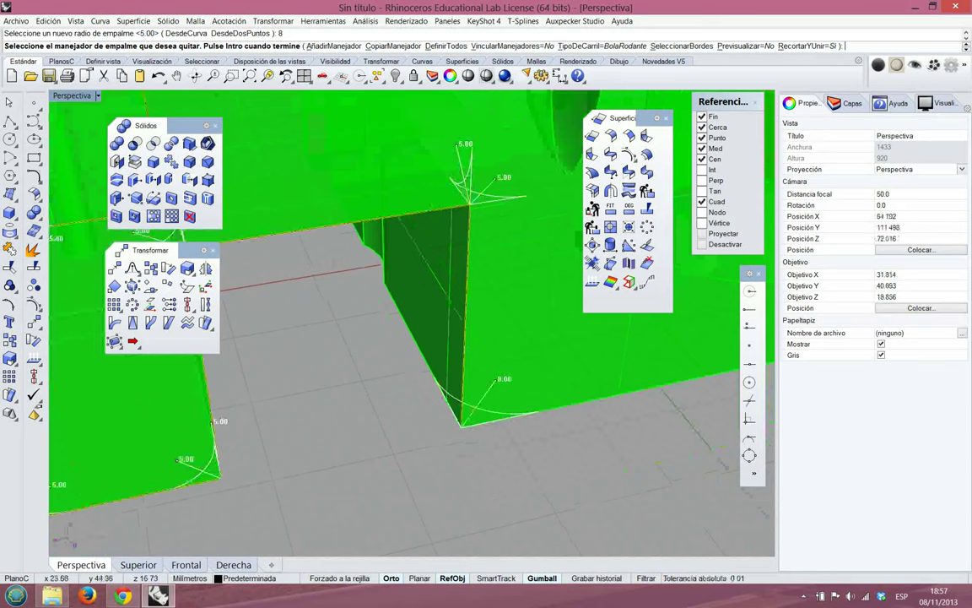
{"action": "scroll", "coordinate": [507, 375], "scroll_direction": "up", "scroll_amount": 4}
{"action": "key", "text": "Page_Up"}
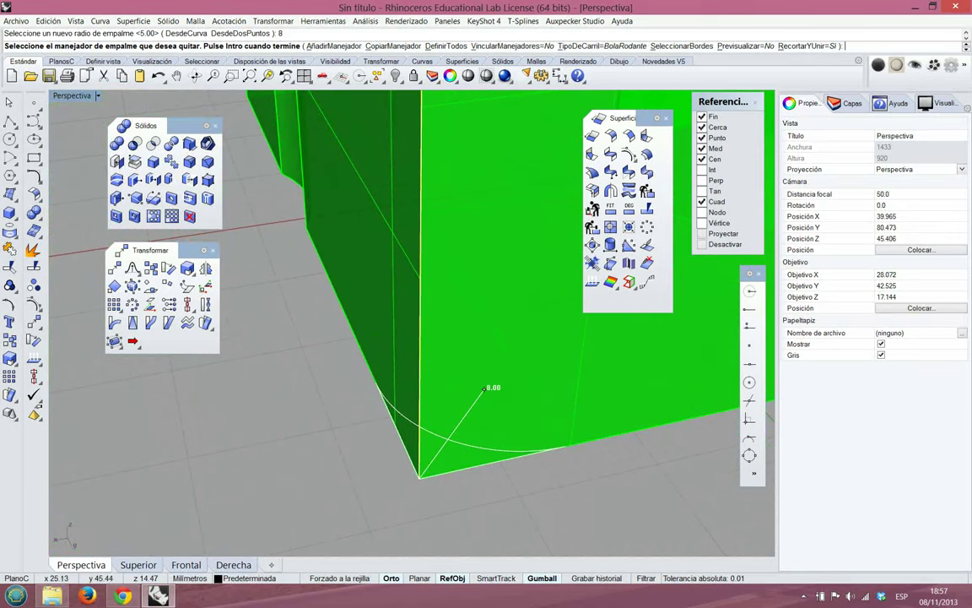
{"action": "key", "text": "Return"}
{"action": "left_click", "coordinate": [483, 389]}
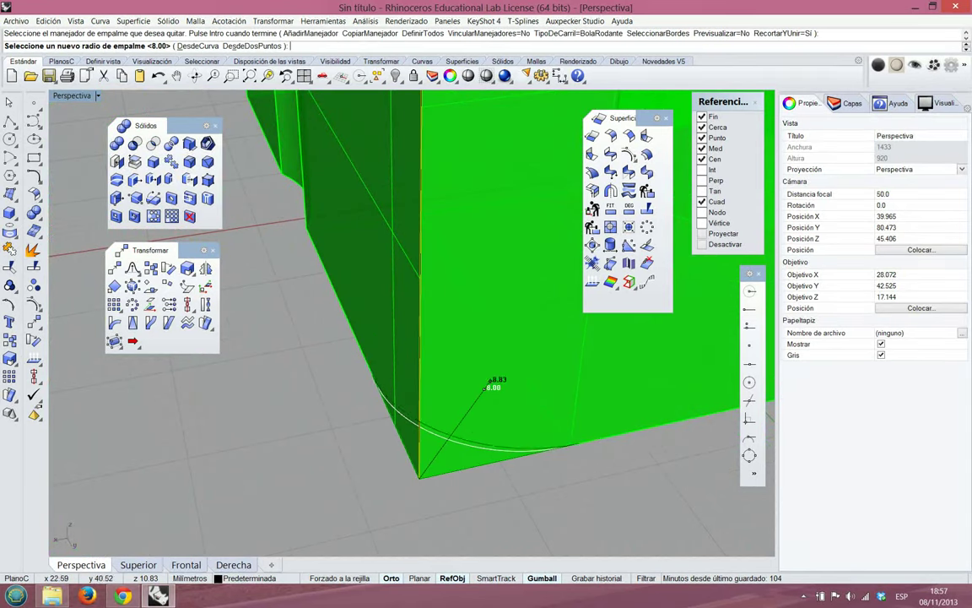
{"action": "left_click", "coordinate": [537, 314]}
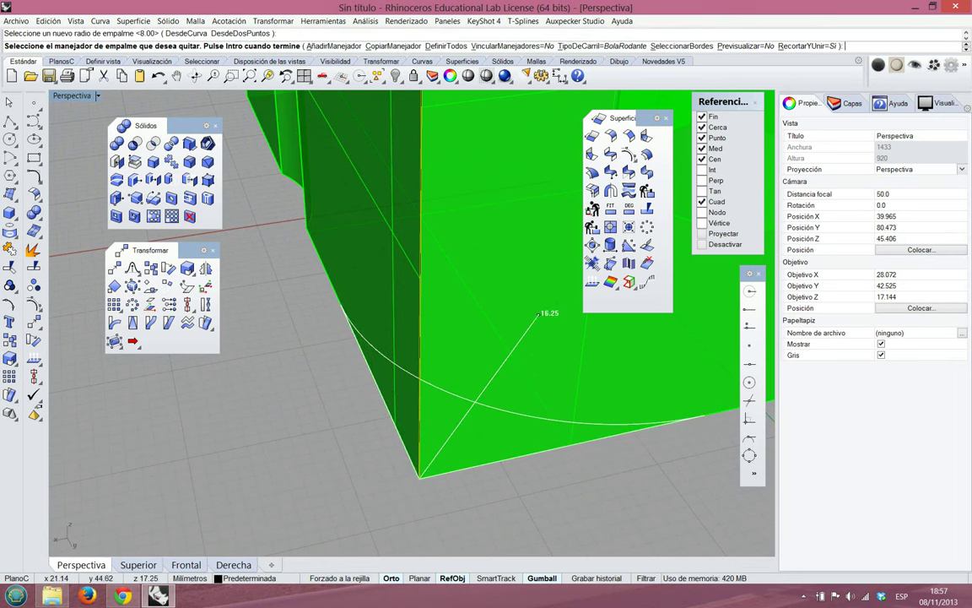
Set the corner handle's fillet radius back to 8 and apply the fillets to the block
{"action": "left_click", "coordinate": [538, 314]}
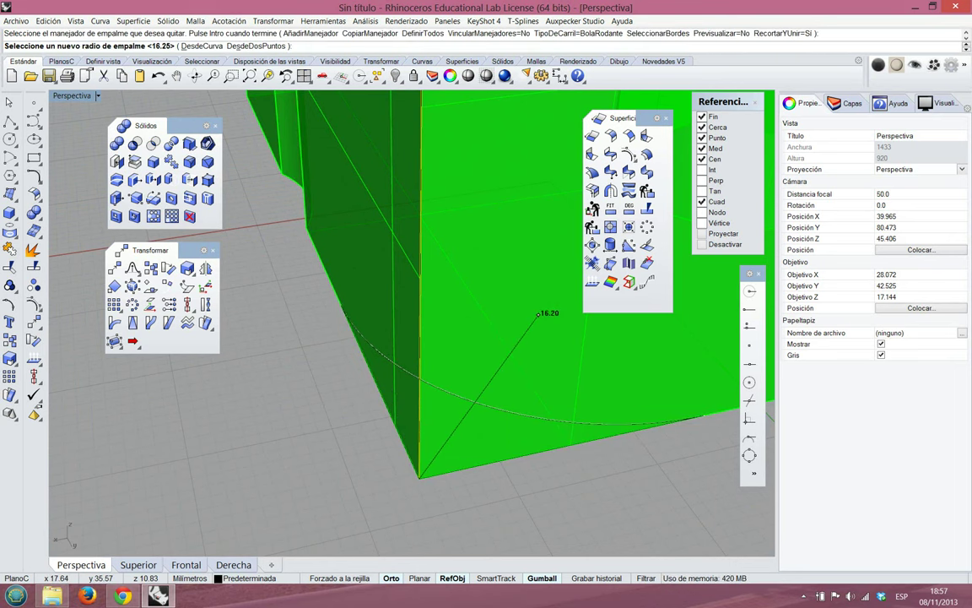
{"action": "type", "text": "8"}
{"action": "key", "text": "Return"}
{"action": "scroll", "coordinate": [402, 427], "scroll_direction": "down", "scroll_amount": 14}
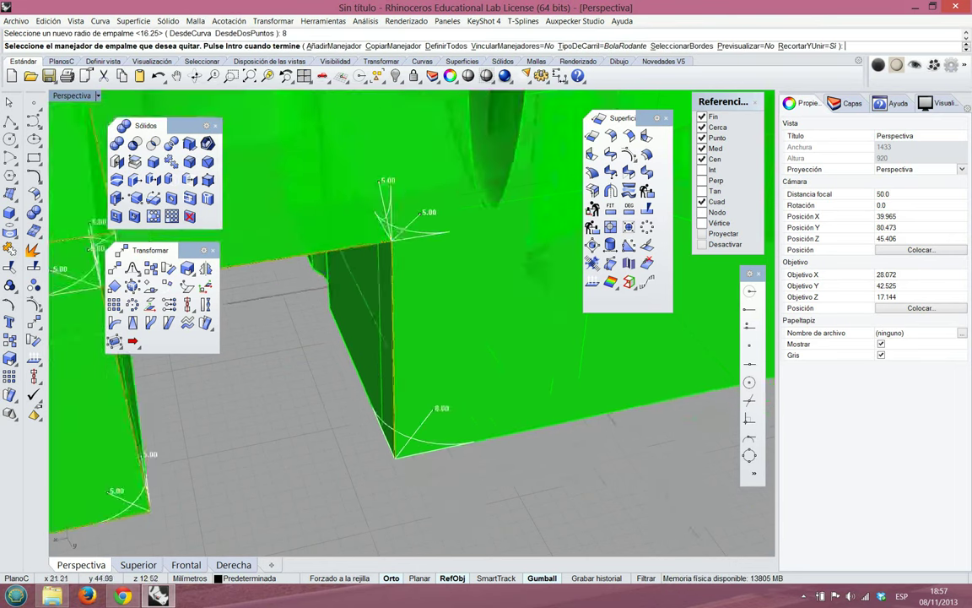
{"action": "right_click_drag", "start_coordinate": [325, 410], "coordinate": [414, 405]}
{"action": "scroll", "coordinate": [415, 403], "scroll_direction": "down", "scroll_amount": 8}
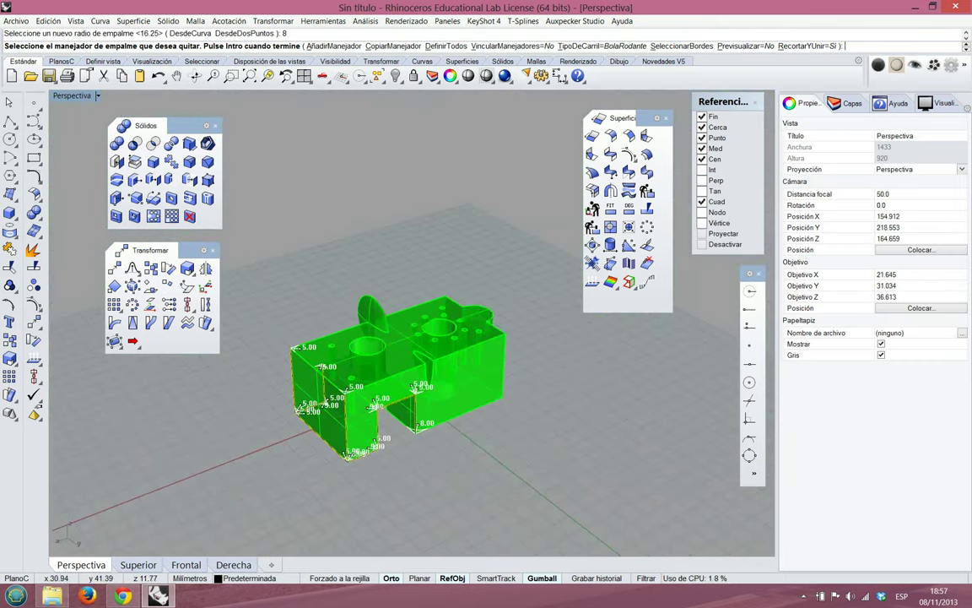
{"action": "scroll", "coordinate": [295, 444], "scroll_direction": "up", "scroll_amount": 5}
{"action": "key", "text": "Return"}
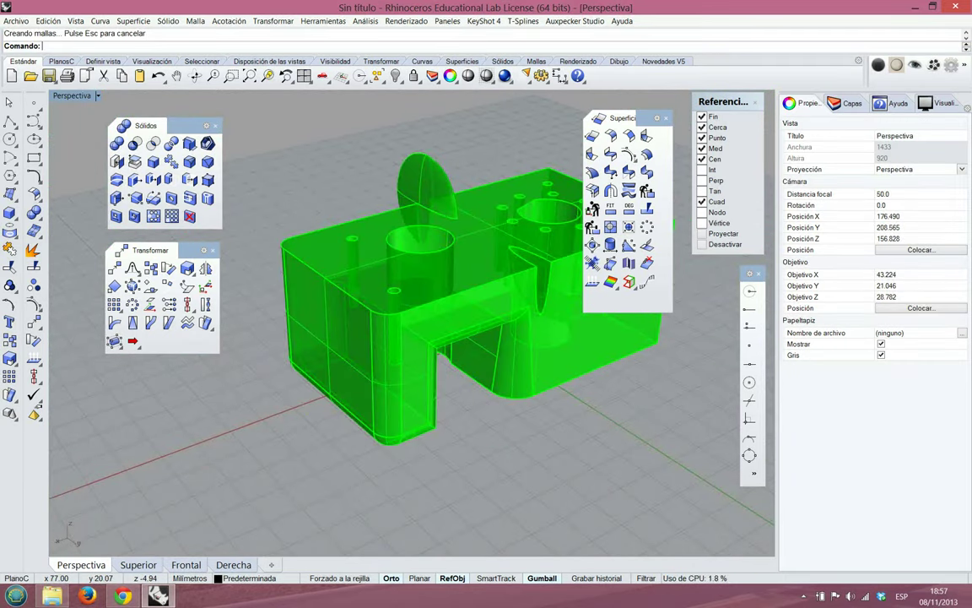
Examine the filleted edges of the block from below, around the slot and from above
{"action": "right_click_drag", "start_coordinate": [313, 441], "coordinate": [346, 249]}
{"action": "scroll", "coordinate": [481, 330], "scroll_direction": "up", "scroll_amount": 5}
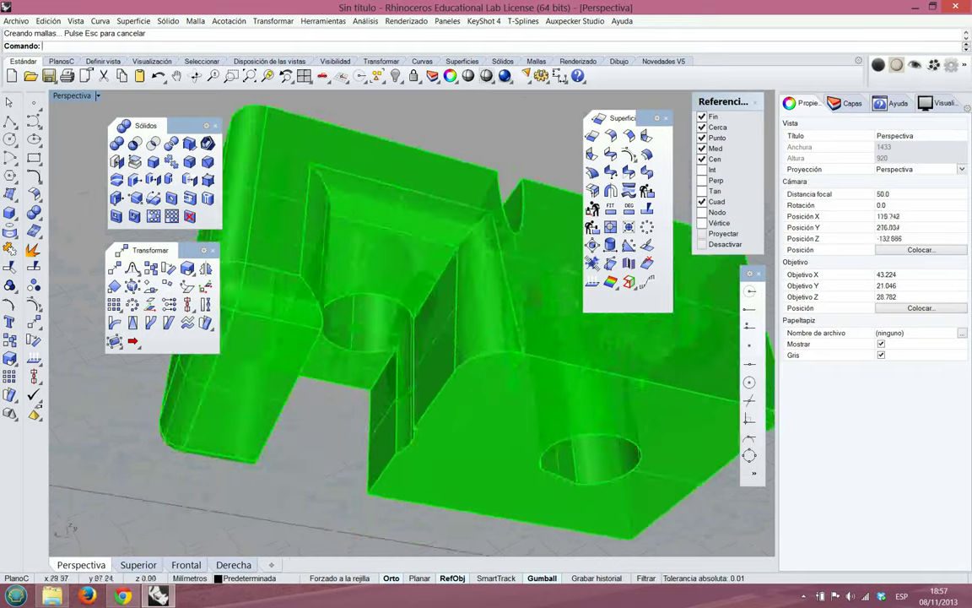
{"action": "scroll", "coordinate": [472, 329], "scroll_direction": "down", "scroll_amount": 5}
{"action": "right_click_drag", "start_coordinate": [473, 329], "coordinate": [527, 331]}
{"action": "right_click_drag", "start_coordinate": [397, 270], "coordinate": [473, 439]}
{"action": "scroll", "coordinate": [481, 443], "scroll_direction": "down", "scroll_amount": 7}
{"action": "scroll", "coordinate": [559, 348], "scroll_direction": "up", "scroll_amount": 5}
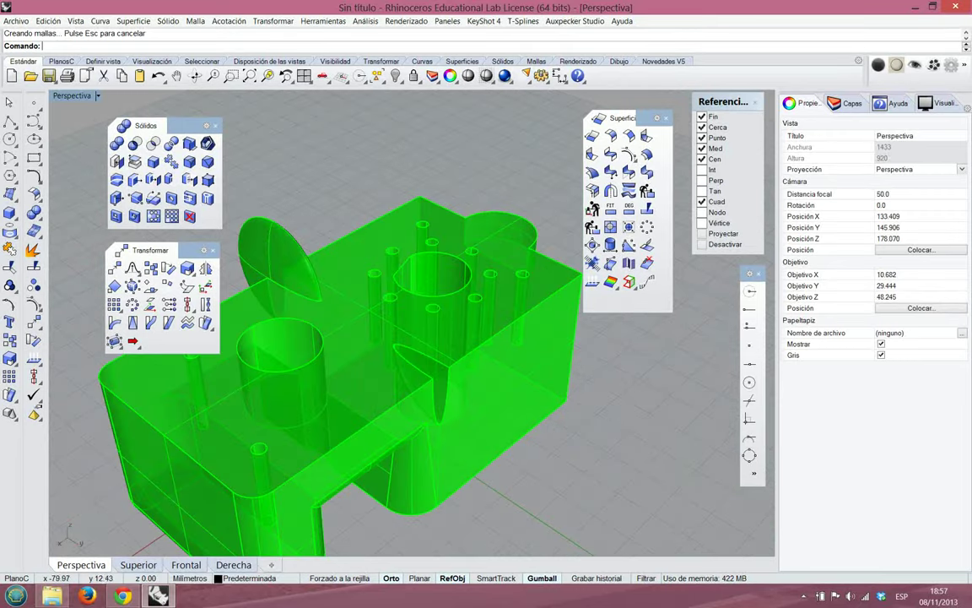
Chamfer between the wall of one small hole beside the large bore and the block's top face, with distances 1.00,1.00
{"action": "scroll", "coordinate": [469, 266], "scroll_direction": "up", "scroll_amount": 3}
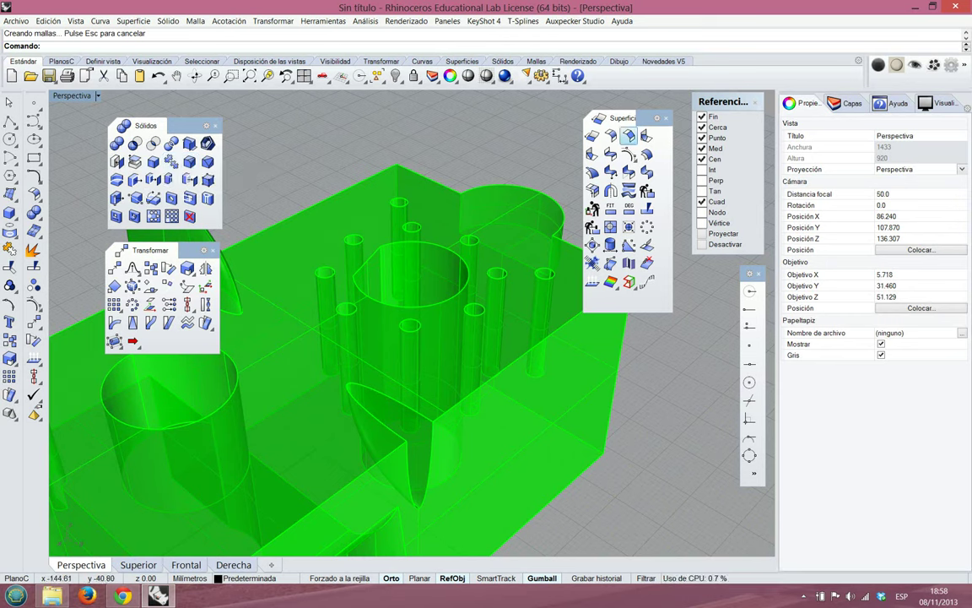
{"action": "left_click", "coordinate": [628, 136]}
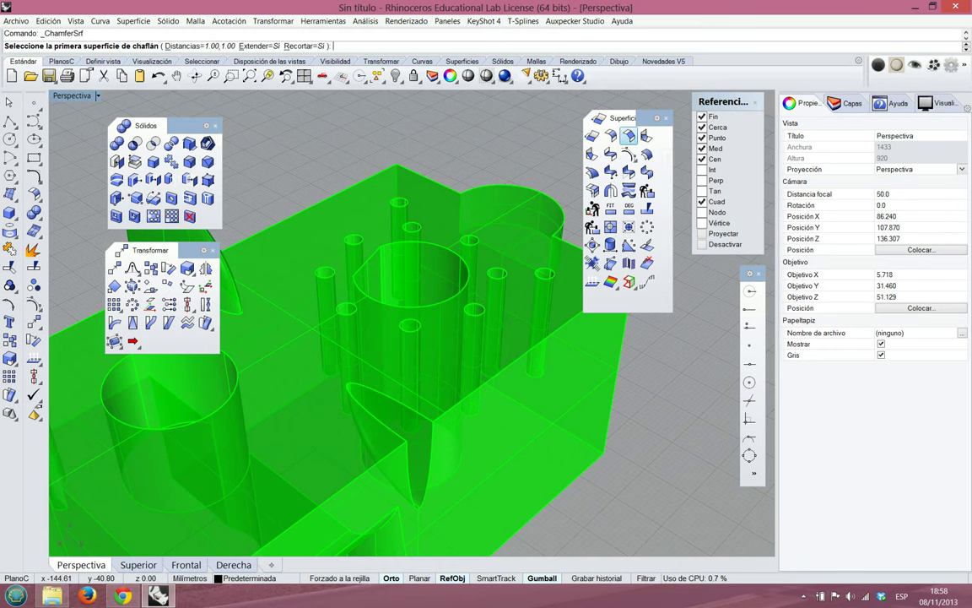
{"action": "left_click", "coordinate": [354, 287]}
{"action": "left_click", "coordinate": [370, 241]}
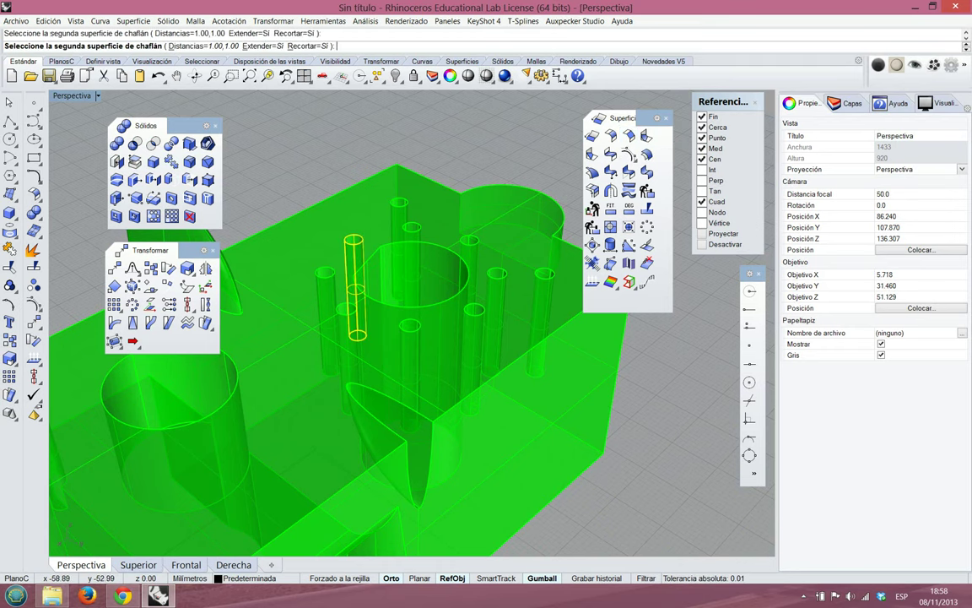
{"action": "mouse_move", "coordinate": [348, 250]}
{"action": "right_mouse_down"}
{"action": "mouse_move", "coordinate": [348, 325]}
{"action": "mouse_move", "coordinate": [347, 258]}
{"action": "right_mouse_up"}
{"action": "scroll", "coordinate": [340, 224], "scroll_direction": "up", "scroll_amount": 4}
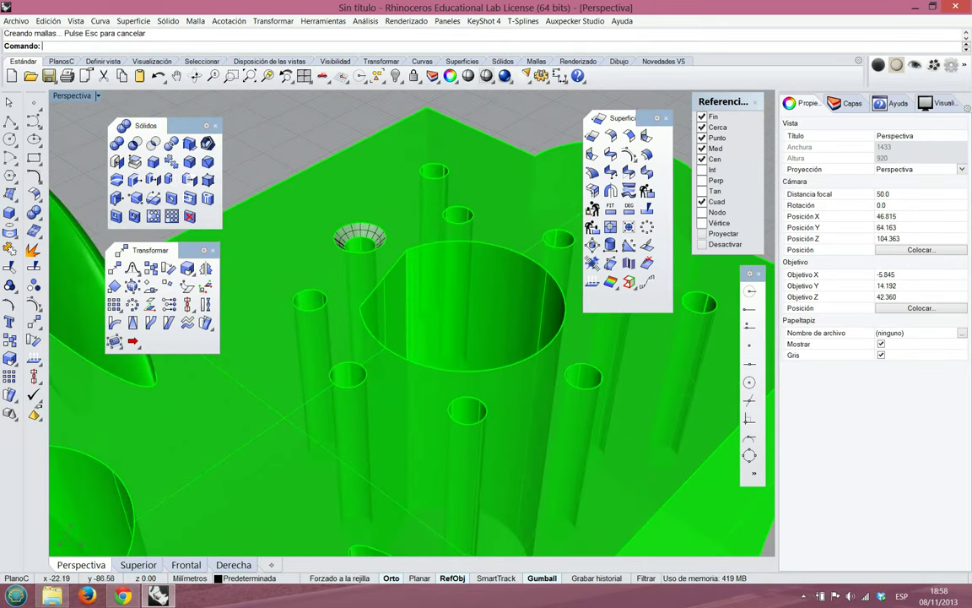
Join the new chamfer surface to the block
{"action": "left_click", "coordinate": [9, 249]}
{"action": "left_click", "coordinate": [314, 258]}
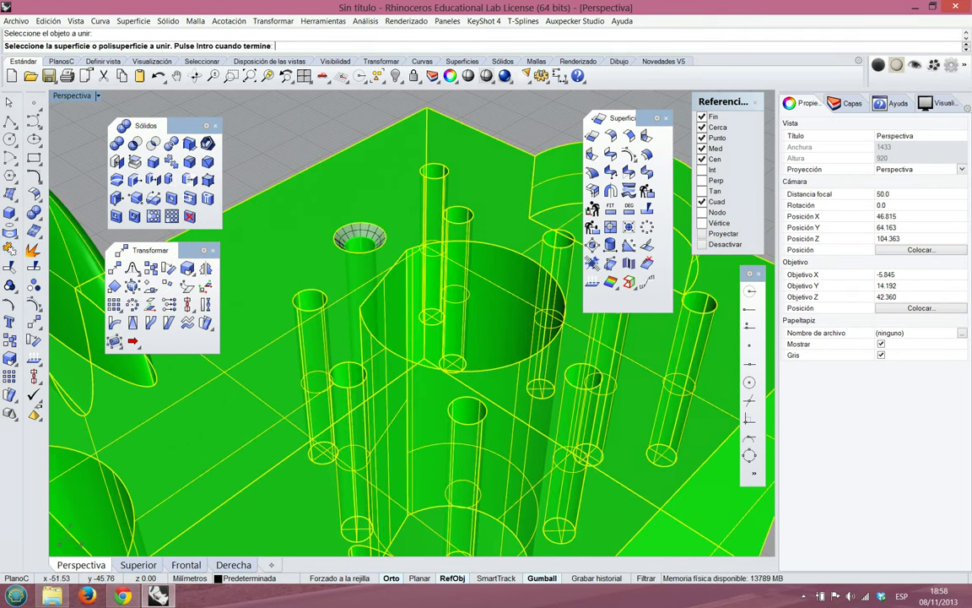
{"action": "left_click", "coordinate": [347, 237]}
{"action": "scroll", "coordinate": [346, 220], "scroll_direction": "down", "scroll_amount": 10}
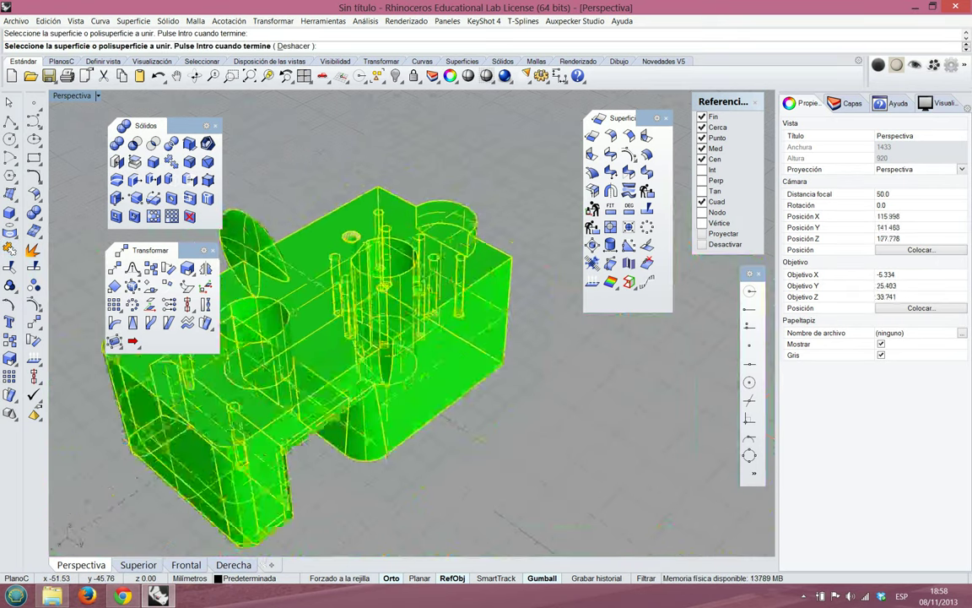
{"action": "scroll", "coordinate": [346, 219], "scroll_direction": "up", "scroll_amount": 5}
{"action": "right_click_drag", "start_coordinate": [397, 344], "coordinate": [384, 367]}
{"action": "right_click_drag", "start_coordinate": [401, 325], "coordinate": [413, 321]}
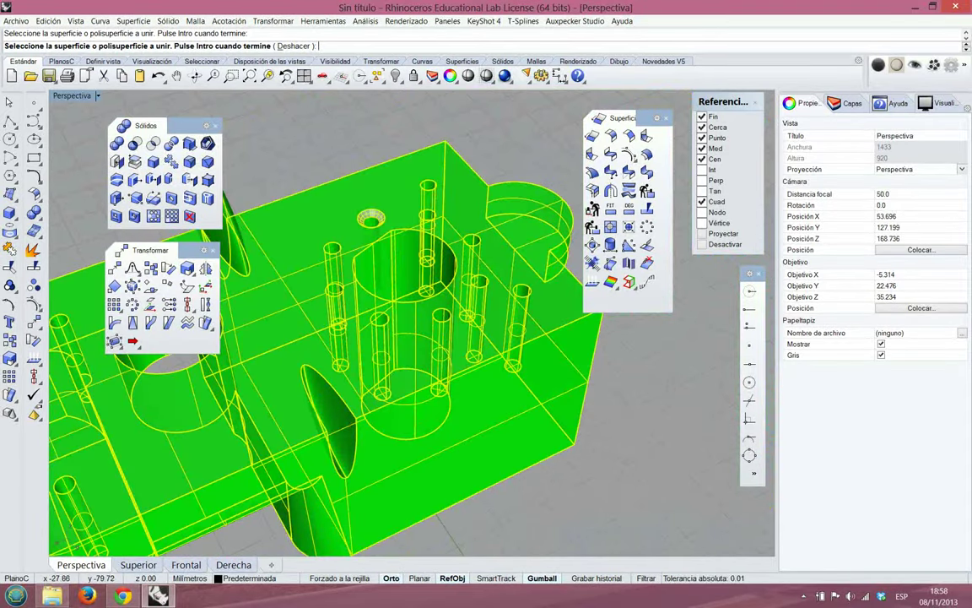
{"action": "key", "text": "Return"}
Run an edge analysis on the block to display its naked edges
{"action": "scroll", "coordinate": [397, 279], "scroll_direction": "down", "scroll_amount": 11}
{"action": "scroll", "coordinate": [269, 390], "scroll_direction": "up", "scroll_amount": 8}
{"action": "right_click_drag", "start_coordinate": [285, 370], "coordinate": [286, 347]}
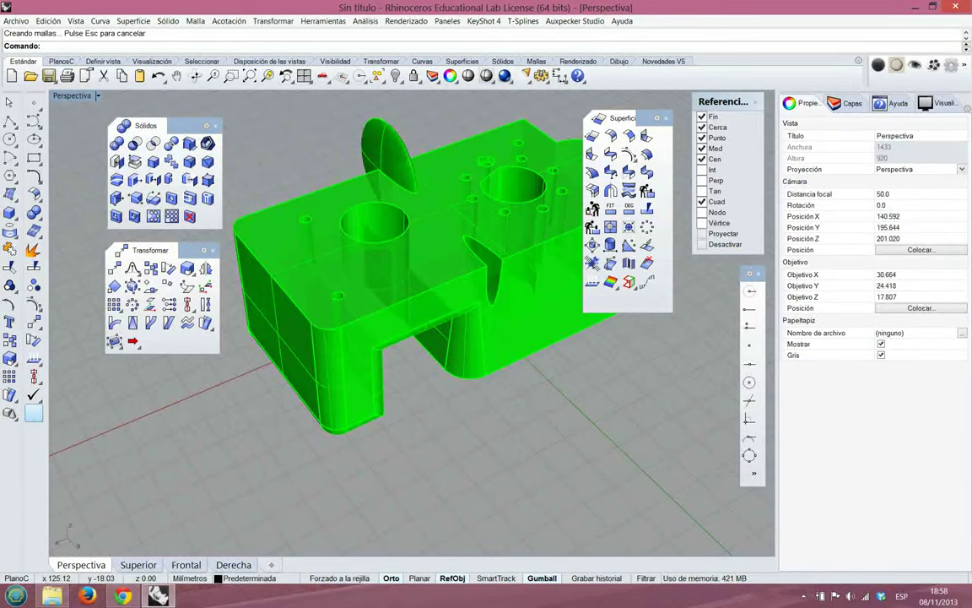
{"action": "left_click", "coordinate": [33, 395]}
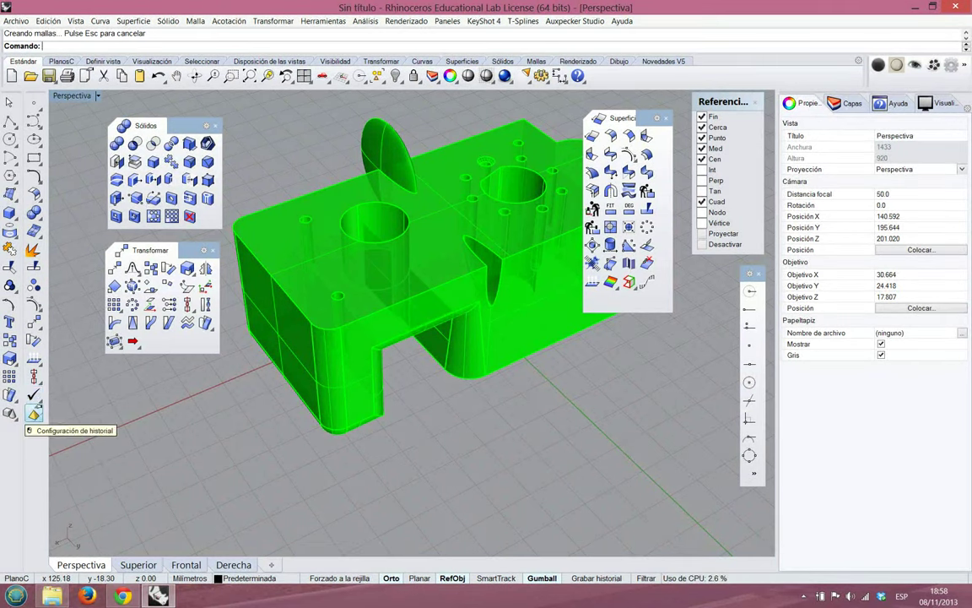
{"action": "left_click", "coordinate": [32, 395]}
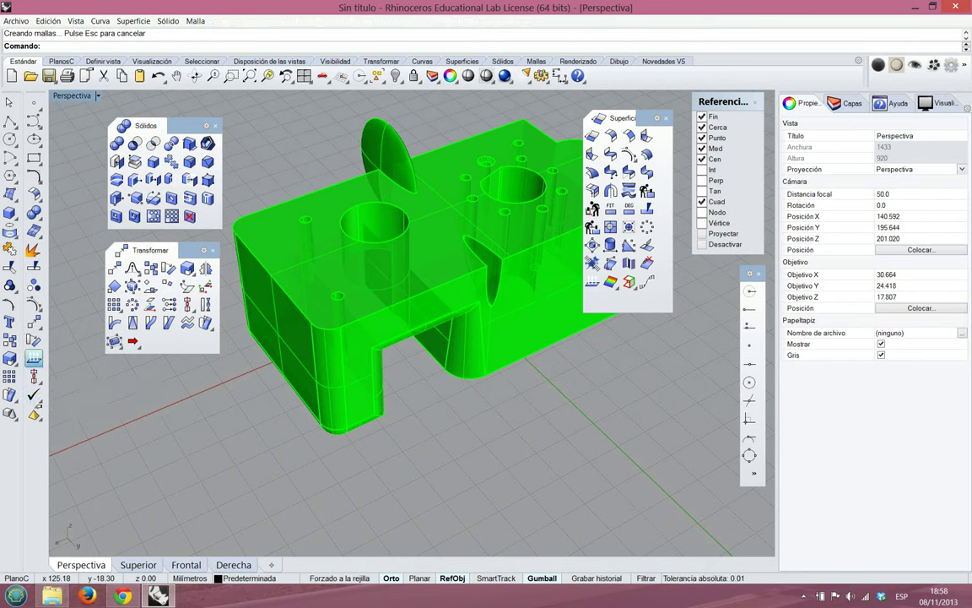
{"action": "left_click", "coordinate": [71, 399]}
{"action": "left_click", "coordinate": [314, 344]}
{"action": "key", "text": "Return"}
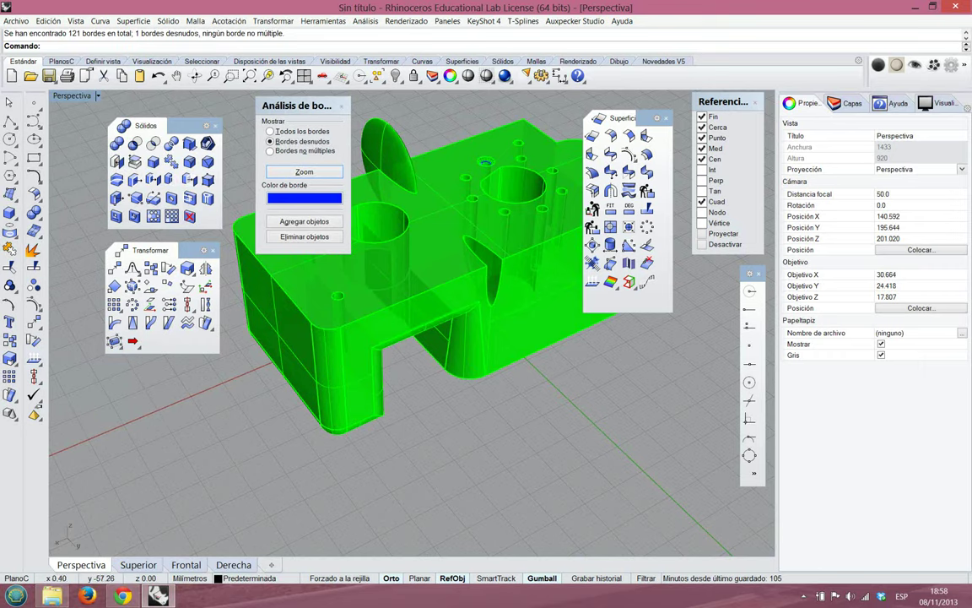
Examine the chamfered hole closely to locate the highlighted naked edge
{"action": "right_click_drag", "start_coordinate": [441, 202], "coordinate": [432, 268]}
{"action": "scroll", "coordinate": [518, 168], "scroll_direction": "up", "scroll_amount": 14}
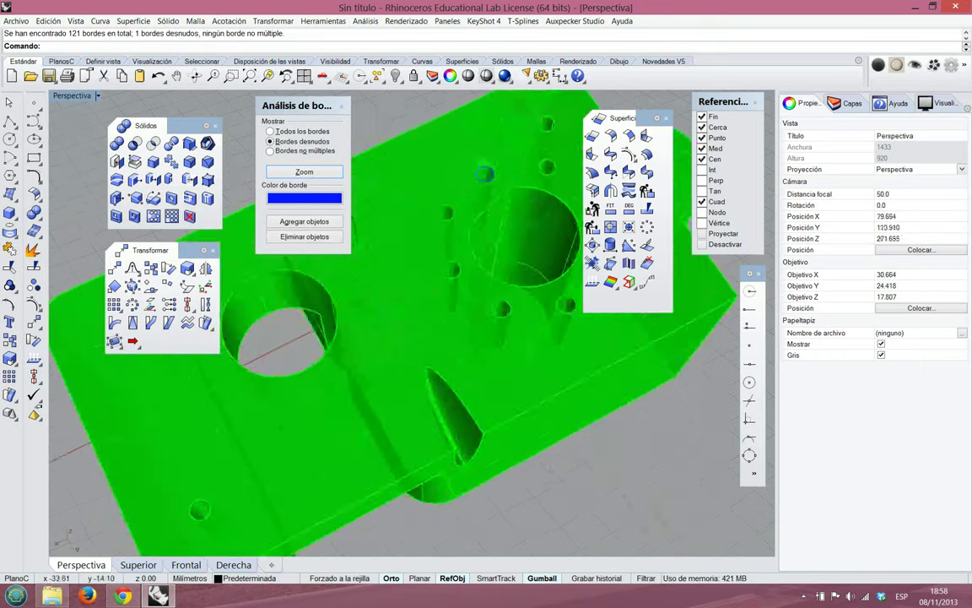
{"action": "right_click_drag", "start_coordinate": [474, 216], "coordinate": [479, 248]}
{"action": "right_click_drag", "start_coordinate": [447, 422], "coordinate": [451, 464]}
{"action": "key", "text": "Up"}
{"action": "key", "text": "Up"}
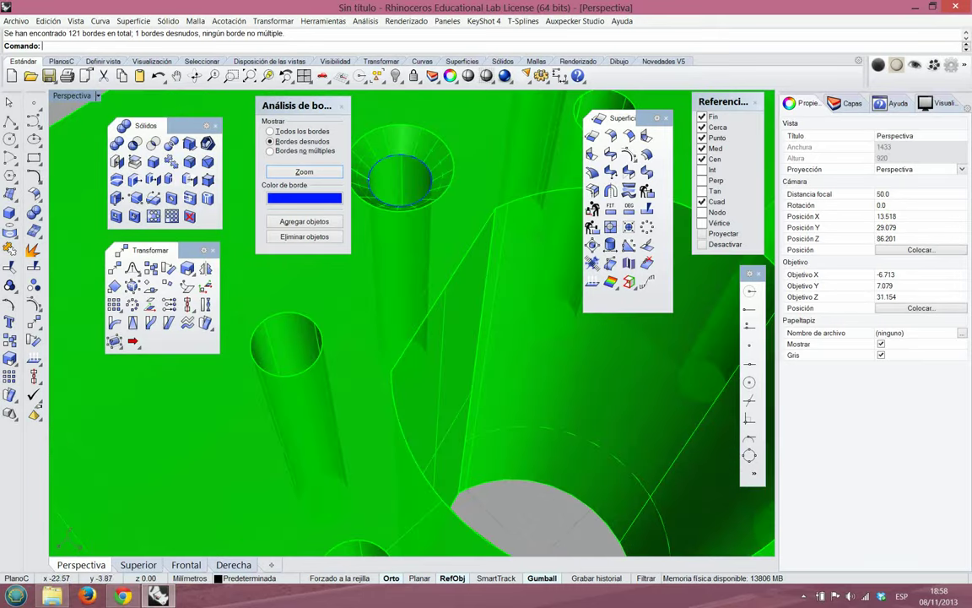
{"action": "key", "text": "Up"}
{"action": "key", "text": "Up"}
{"action": "key", "text": "Up"}
{"action": "key", "text": "Up"}
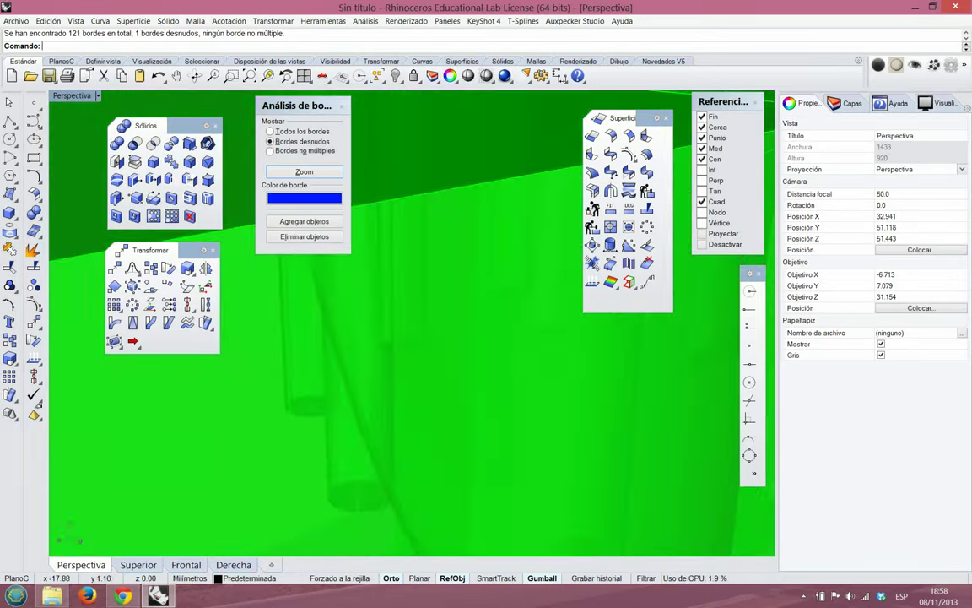
{"action": "right_click_drag", "start_coordinate": [450, 275], "coordinate": [462, 350]}
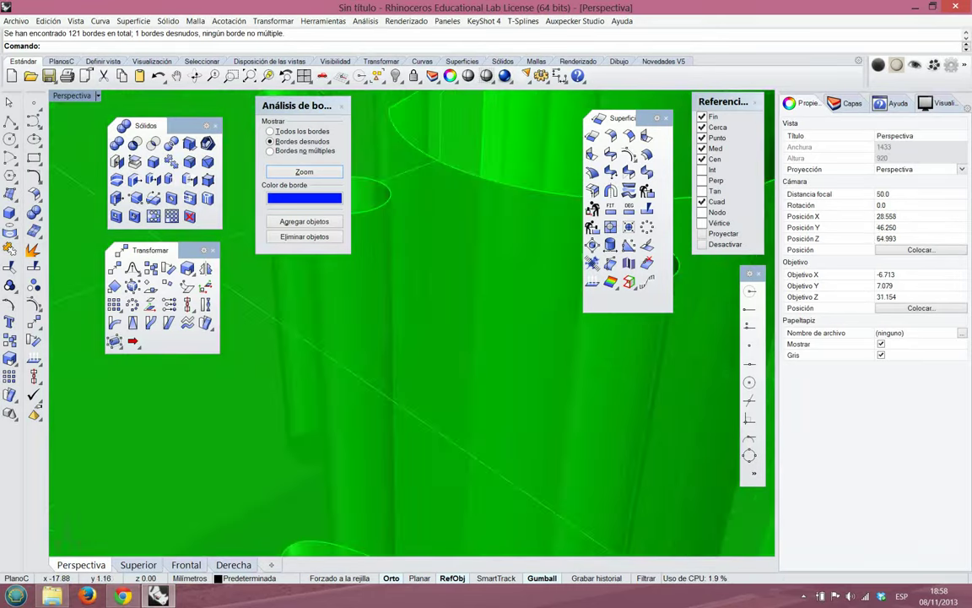
{"action": "scroll", "coordinate": [461, 349], "scroll_direction": "down", "scroll_amount": 6}
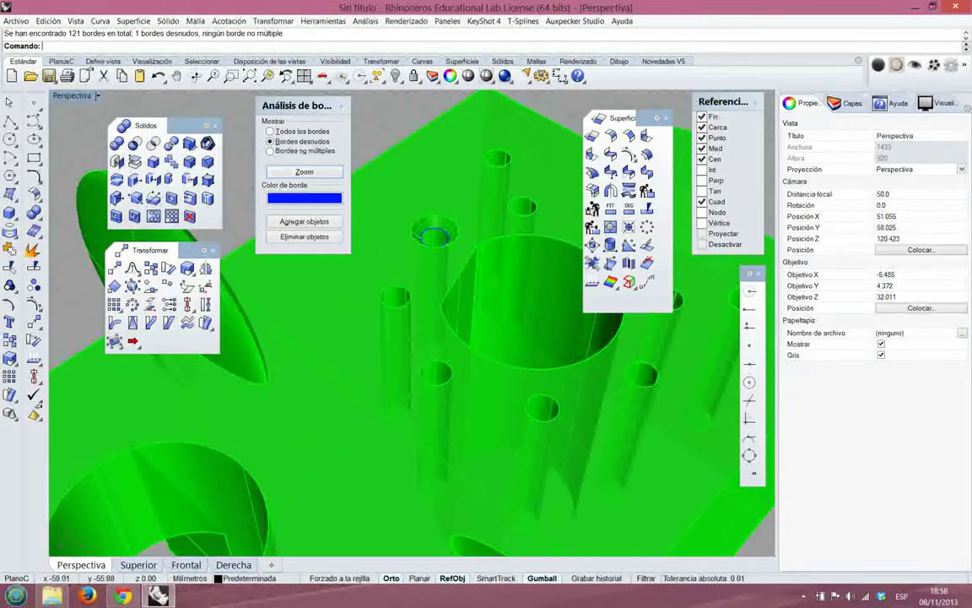
Join the surfaces at the chamfered hole's naked edge to close the block
{"action": "left_click", "coordinate": [9, 249]}
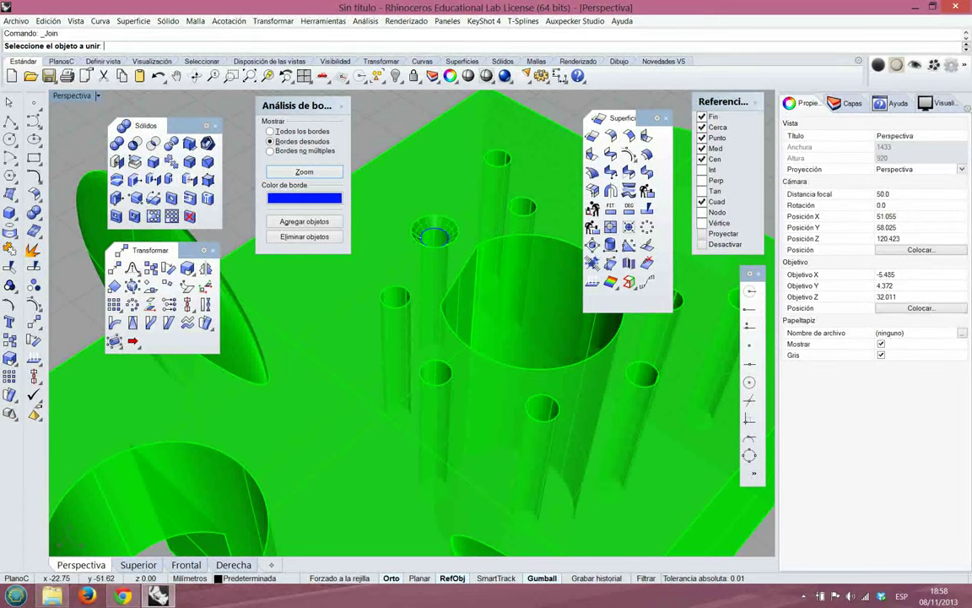
{"action": "left_click", "coordinate": [419, 239]}
{"action": "key", "text": "Return"}
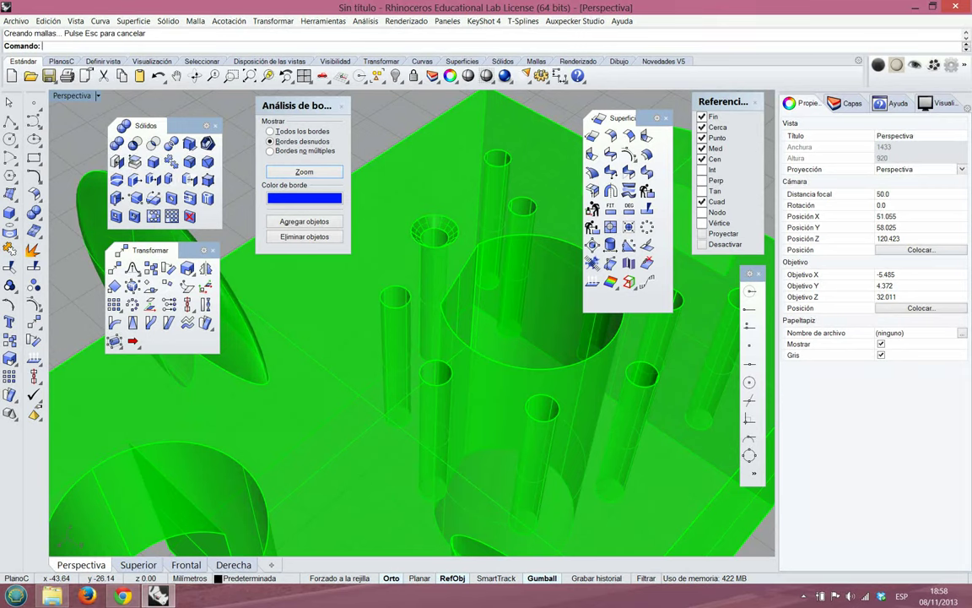
{"action": "right_click_drag", "start_coordinate": [471, 245], "coordinate": [384, 323]}
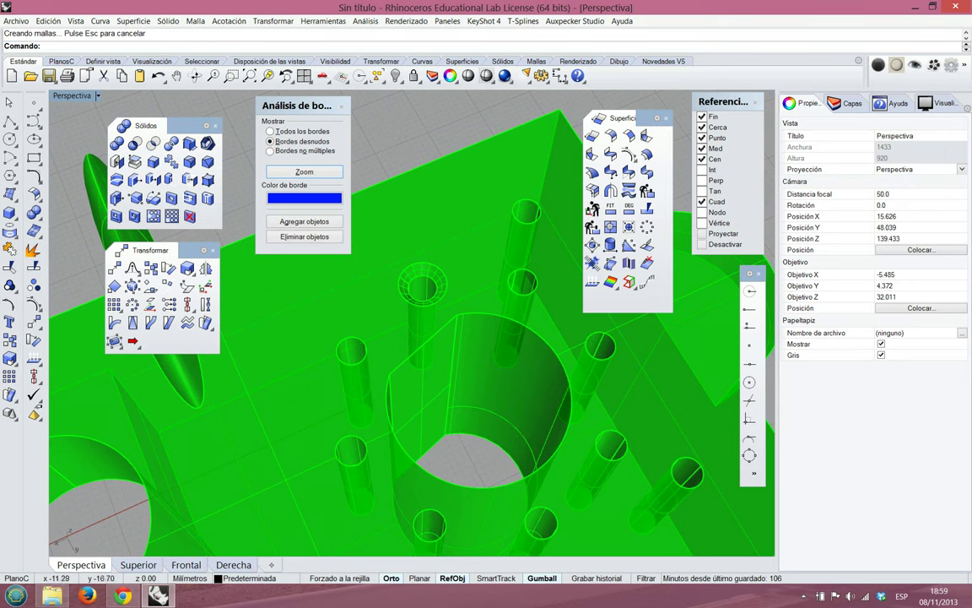
Set both surface chamfer distances to 2.00
{"action": "scroll", "coordinate": [405, 372], "scroll_direction": "up", "scroll_amount": 2}
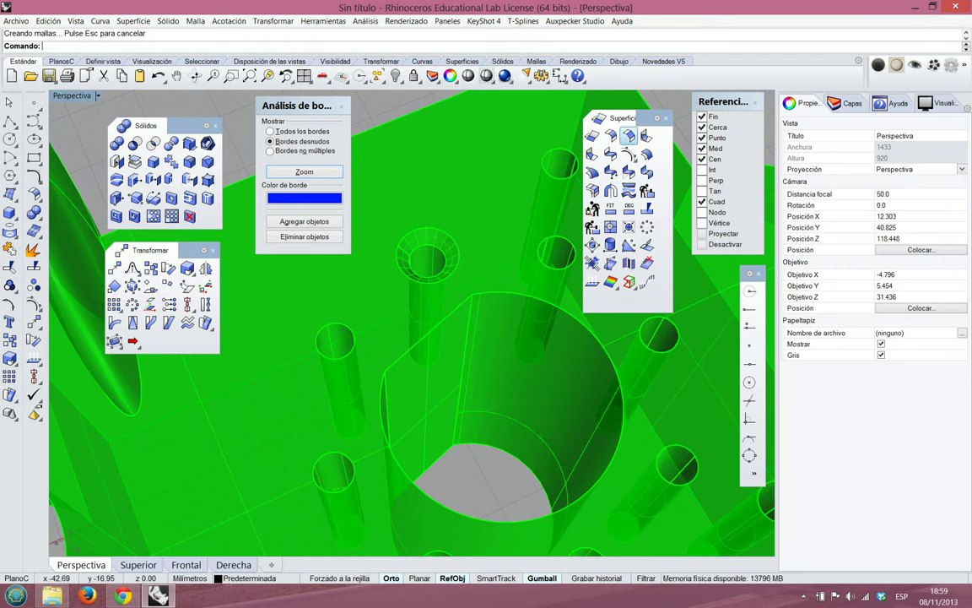
{"action": "left_click", "coordinate": [629, 136]}
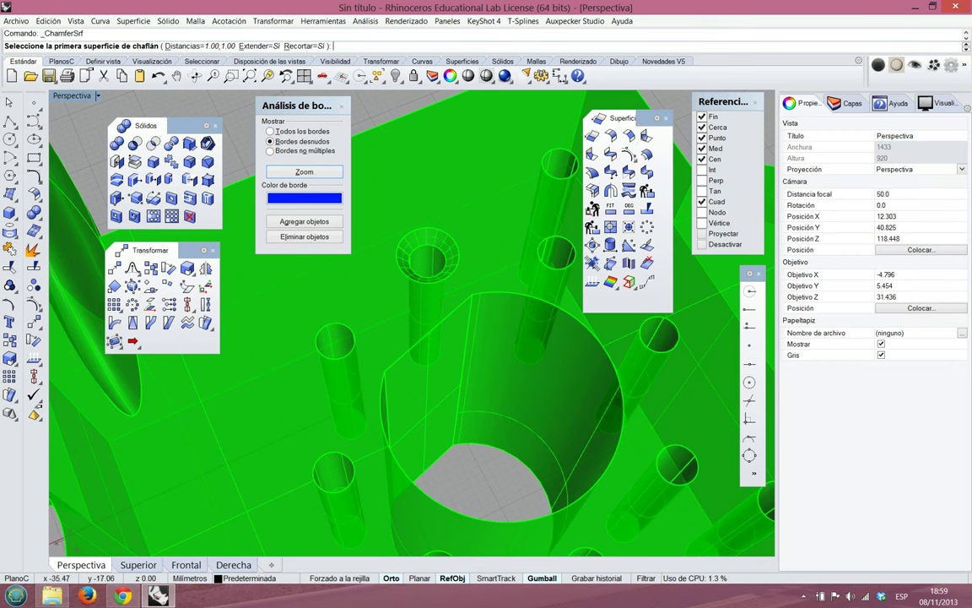
{"action": "left_click", "coordinate": [329, 329]}
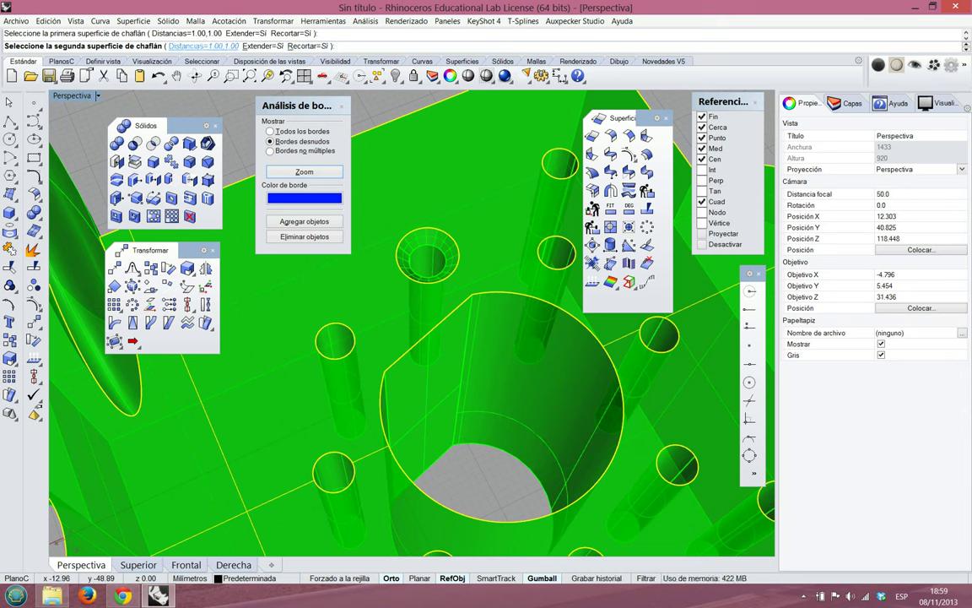
{"action": "left_click", "coordinate": [204, 46]}
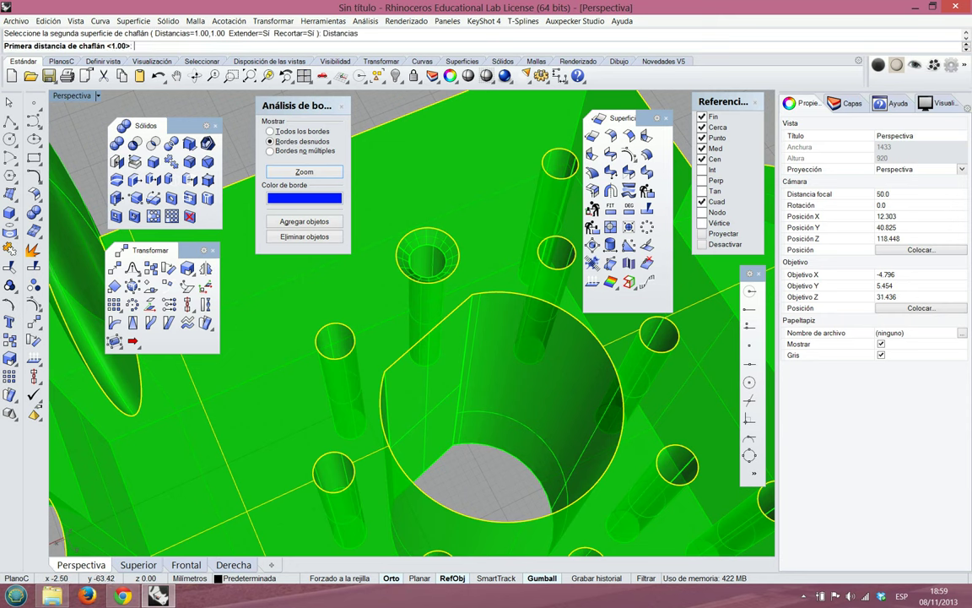
{"action": "type", "text": "2"}
{"action": "key", "text": "Return"}
{"action": "type", "text": "2"}
{"action": "key", "text": "Return"}
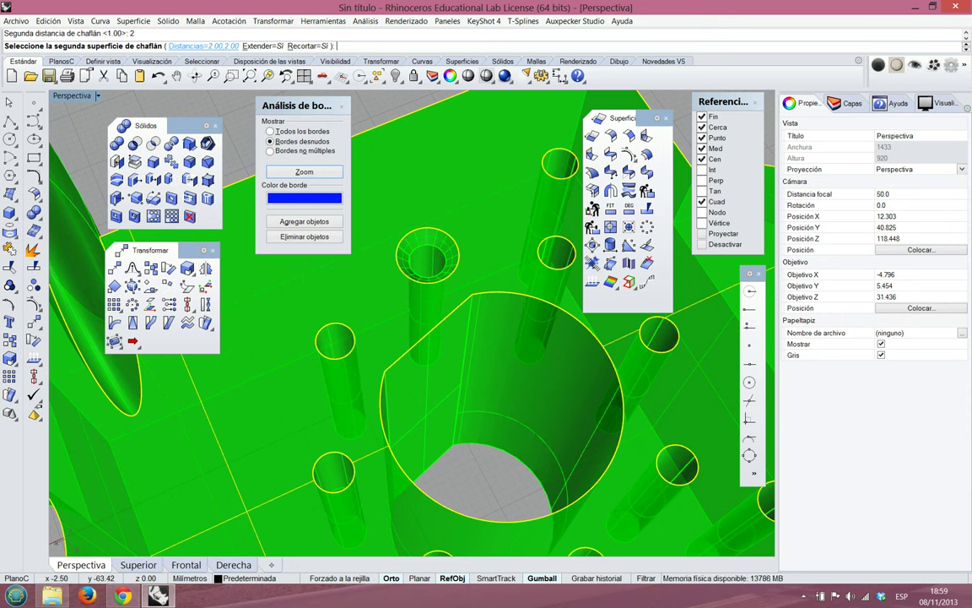
{"action": "key", "text": "Escape"}
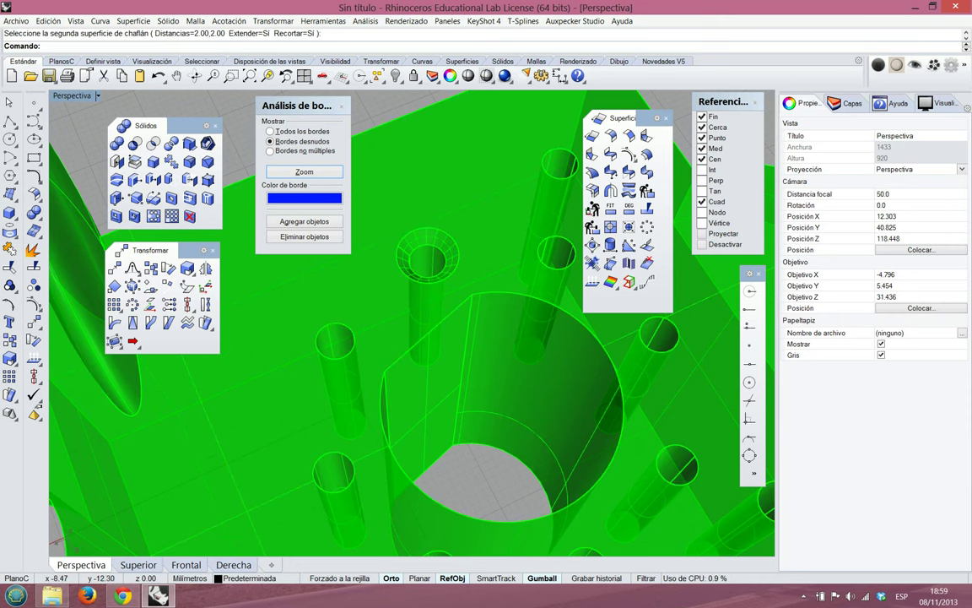
Chamfer the block's top face with the small hole next to the chamfered one at 2.00 distances, and join the chamfer surface to the block
{"action": "key", "text": "Return"}
{"action": "left_click", "coordinate": [336, 298]}
{"action": "left_click", "coordinate": [328, 337]}
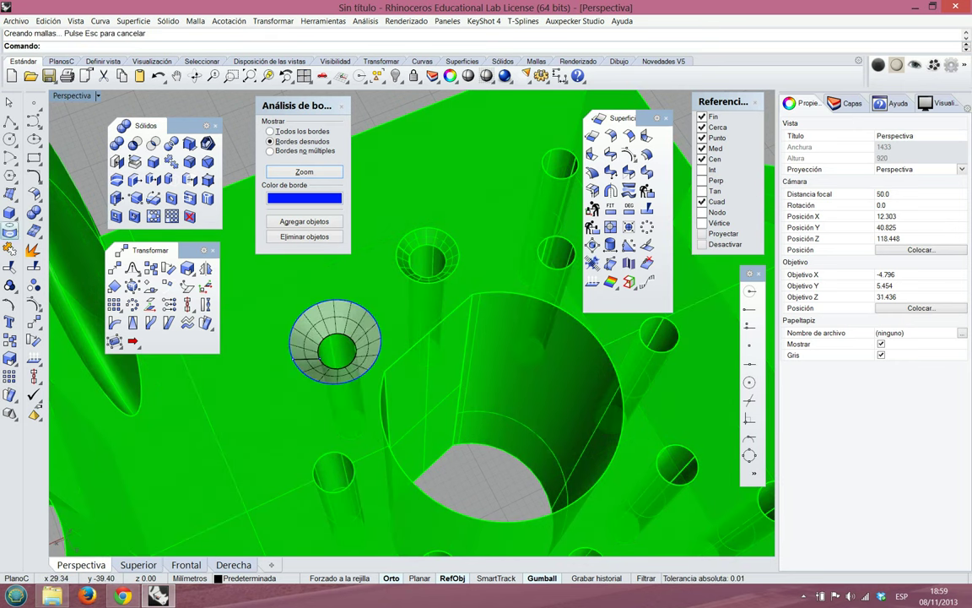
{"action": "left_click", "coordinate": [9, 249]}
{"action": "left_click", "coordinate": [327, 289]}
{"action": "left_click", "coordinate": [342, 318]}
{"action": "key", "text": "Return"}
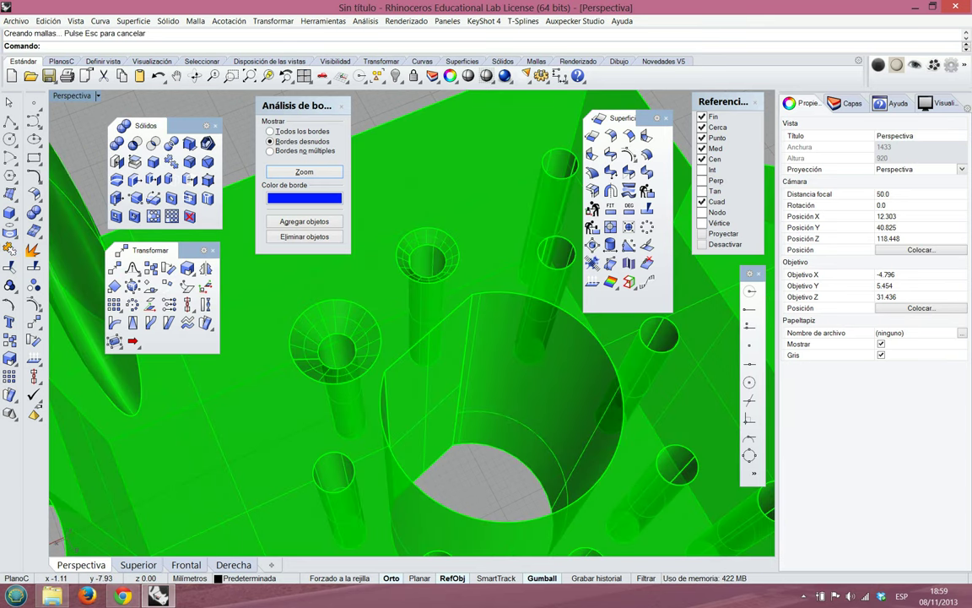
Chamfer the next small hole around the flat-sided bore at 2.00 distances against the top face, and join the chamfer to the block
{"action": "scroll", "coordinate": [519, 413], "scroll_direction": "down", "scroll_amount": 3}
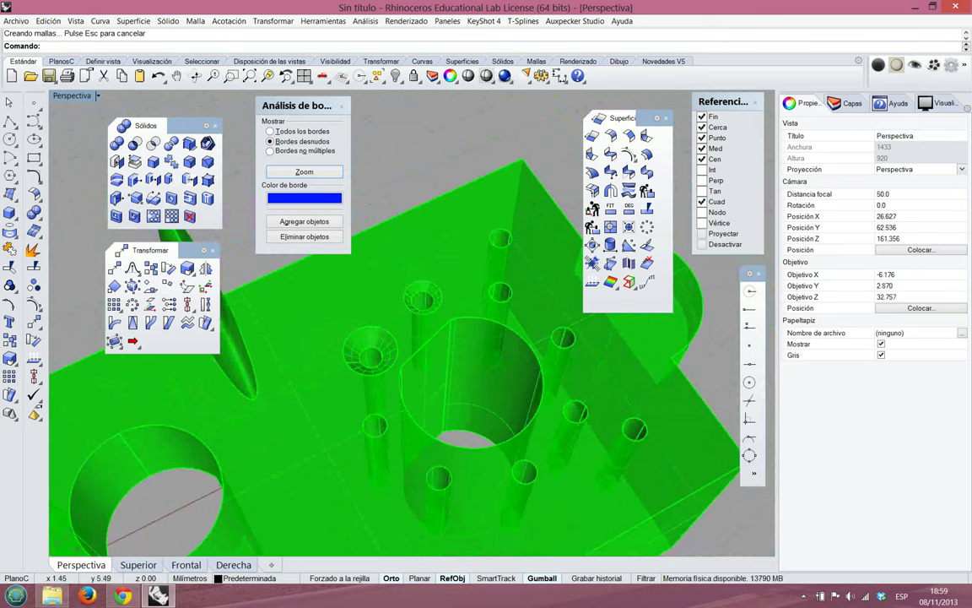
{"action": "scroll", "coordinate": [540, 403], "scroll_direction": "up", "scroll_amount": 3}
{"action": "right_click_drag", "start_coordinate": [382, 426], "coordinate": [348, 418]}
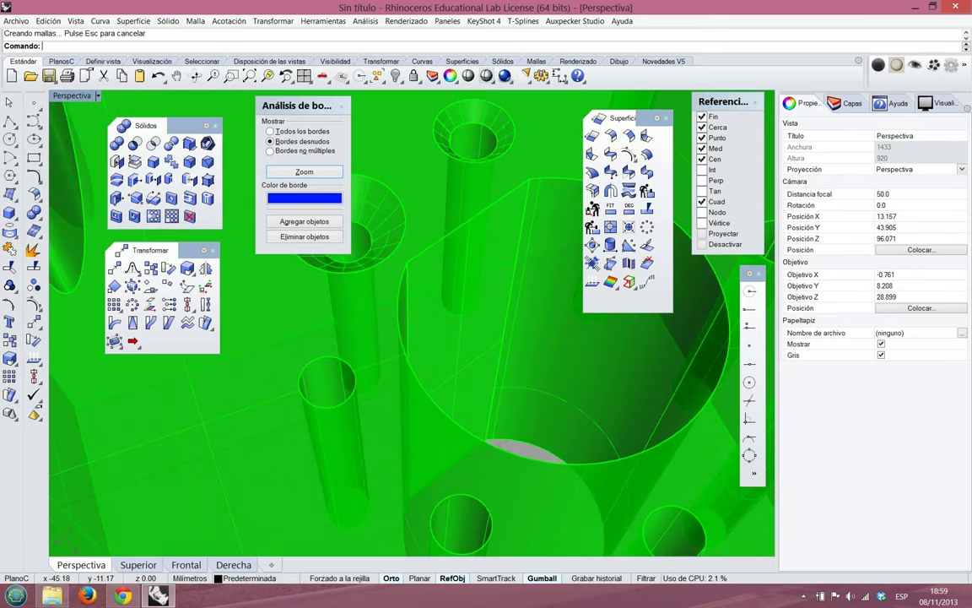
{"action": "left_click", "coordinate": [629, 136]}
{"action": "left_click", "coordinate": [285, 340]}
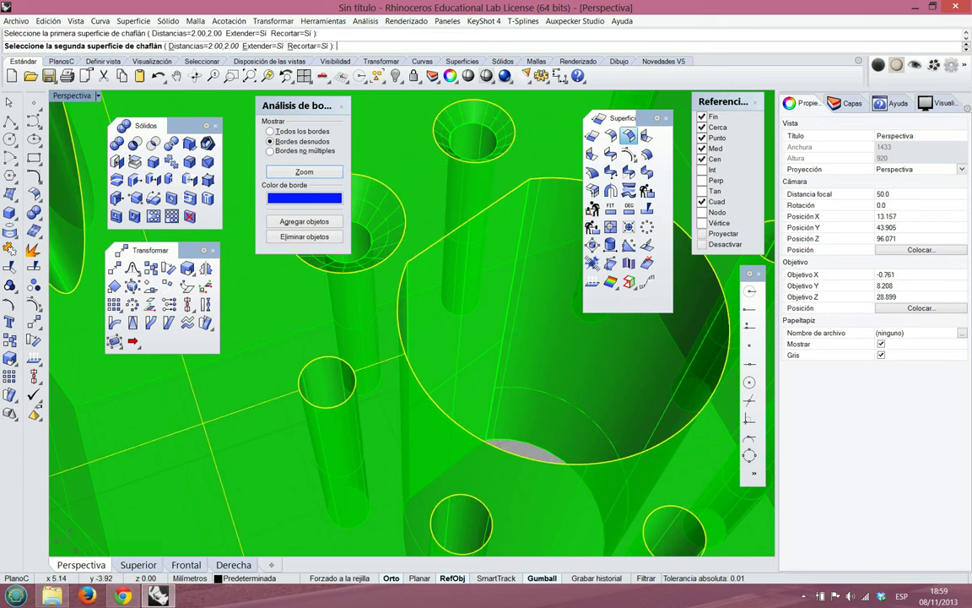
{"action": "left_click", "coordinate": [323, 382]}
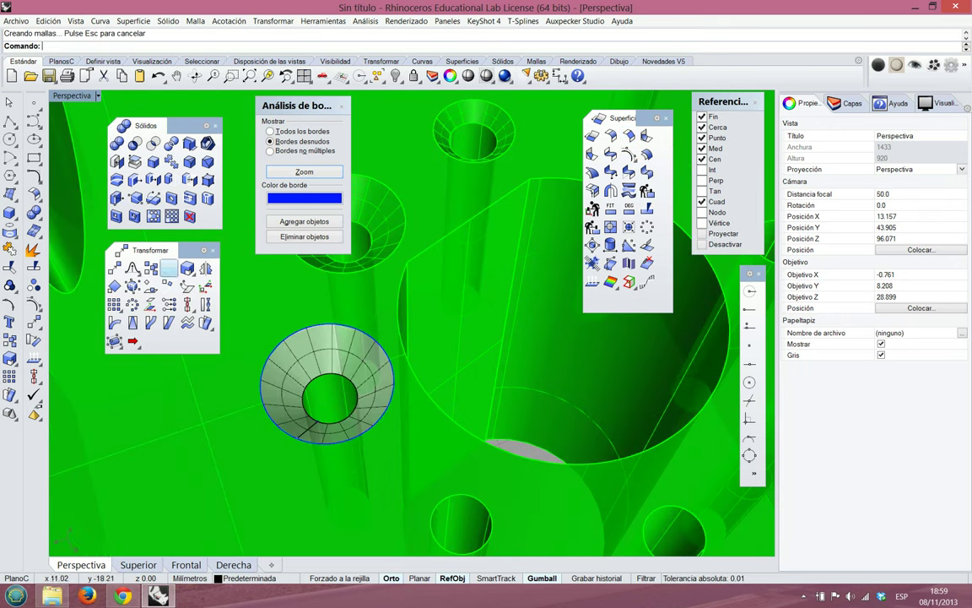
{"action": "left_click", "coordinate": [10, 249]}
{"action": "left_click", "coordinate": [253, 334]}
{"action": "left_click", "coordinate": [313, 345]}
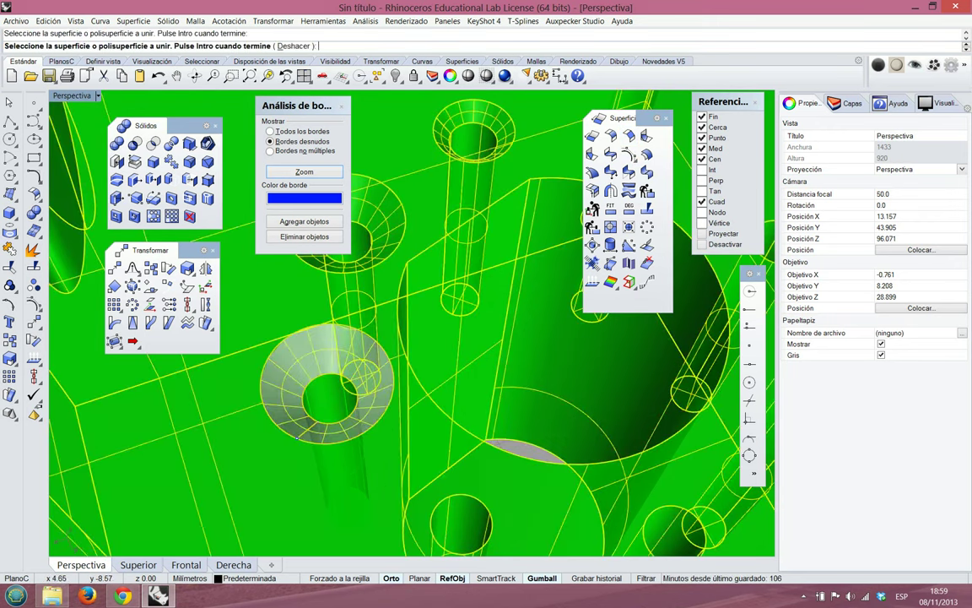
{"action": "key", "text": "Return"}
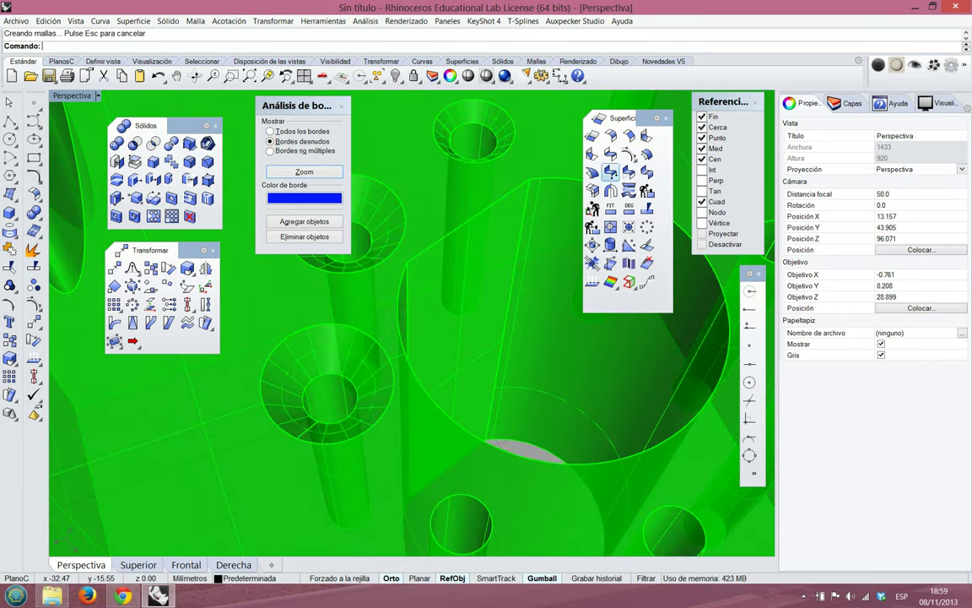
Clear the workspace by closing the floating surface, edge analysis, Sólidos and Transformar palettes
{"action": "left_click", "coordinate": [610, 171]}
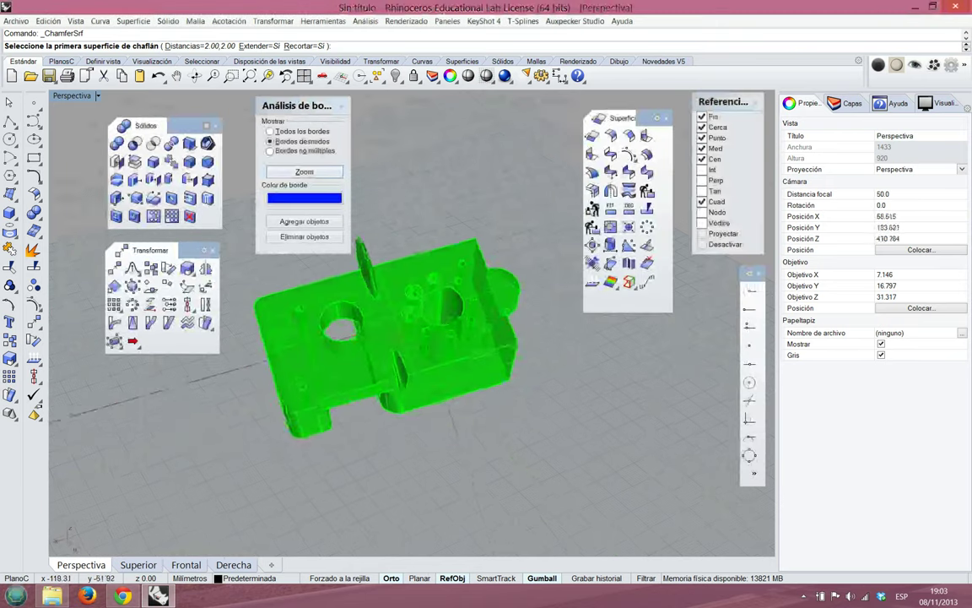
{"action": "right_click_drag", "start_coordinate": [546, 209], "coordinate": [521, 252]}
{"action": "scroll", "coordinate": [521, 251], "scroll_direction": "down", "scroll_amount": 8}
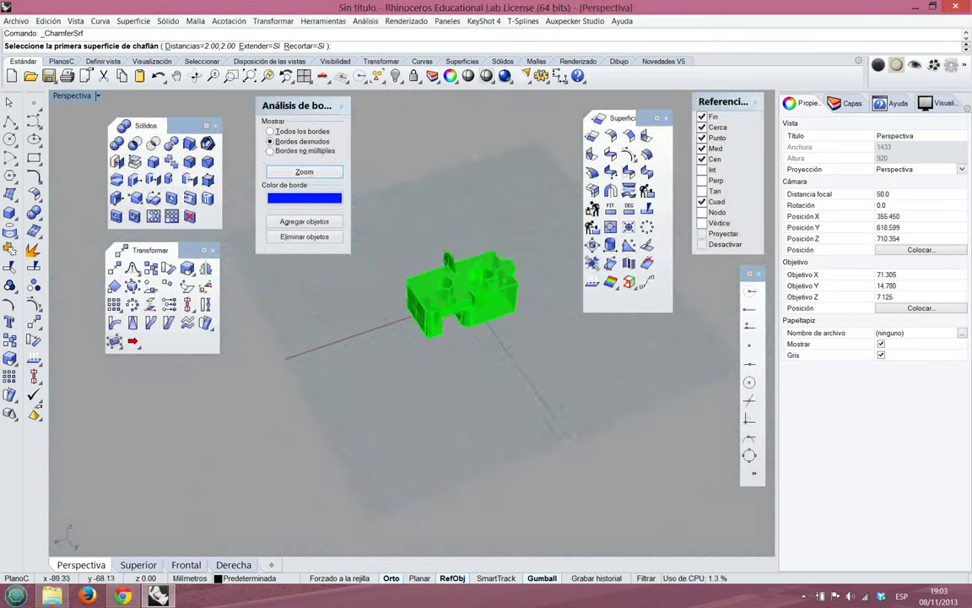
{"action": "scroll", "coordinate": [518, 226], "scroll_direction": "up", "scroll_amount": 8}
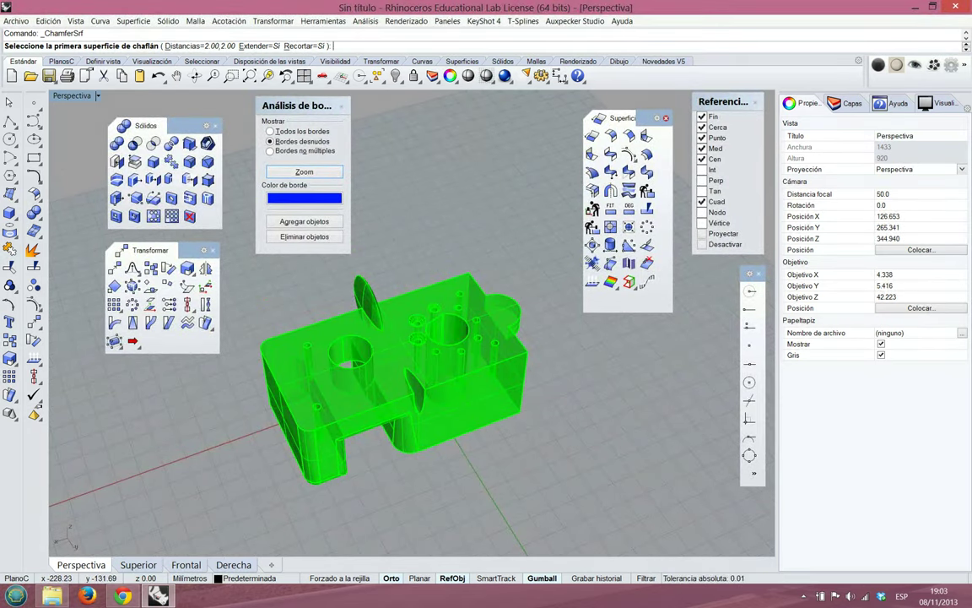
{"action": "left_click", "coordinate": [666, 119]}
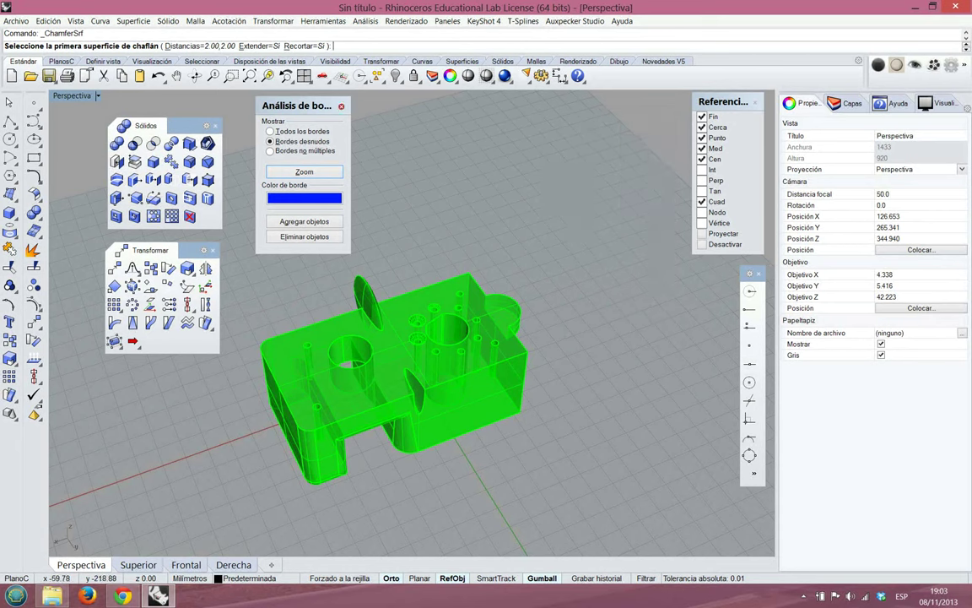
{"action": "left_click", "coordinate": [342, 106]}
{"action": "left_click", "coordinate": [216, 125]}
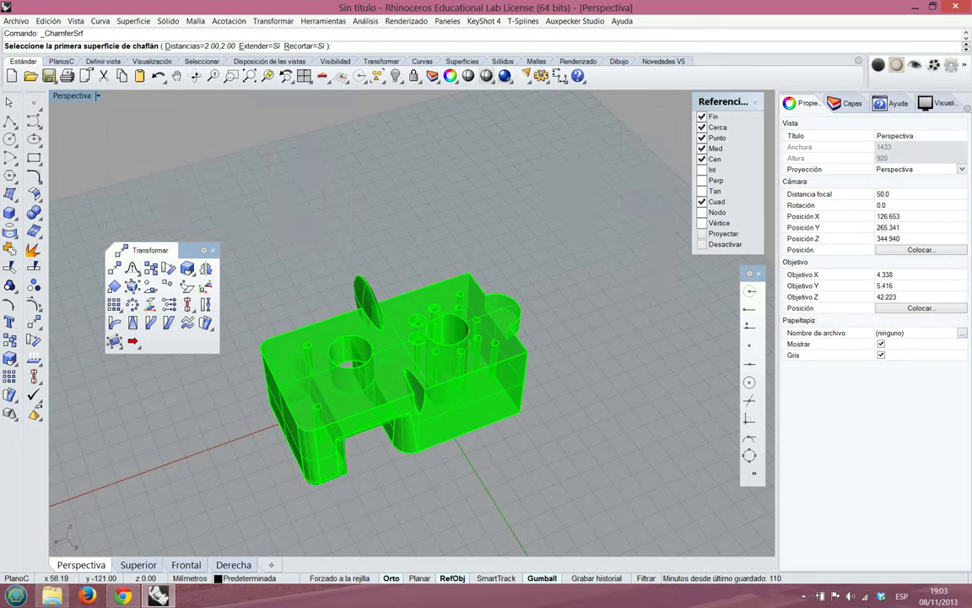
{"action": "left_click", "coordinate": [213, 250]}
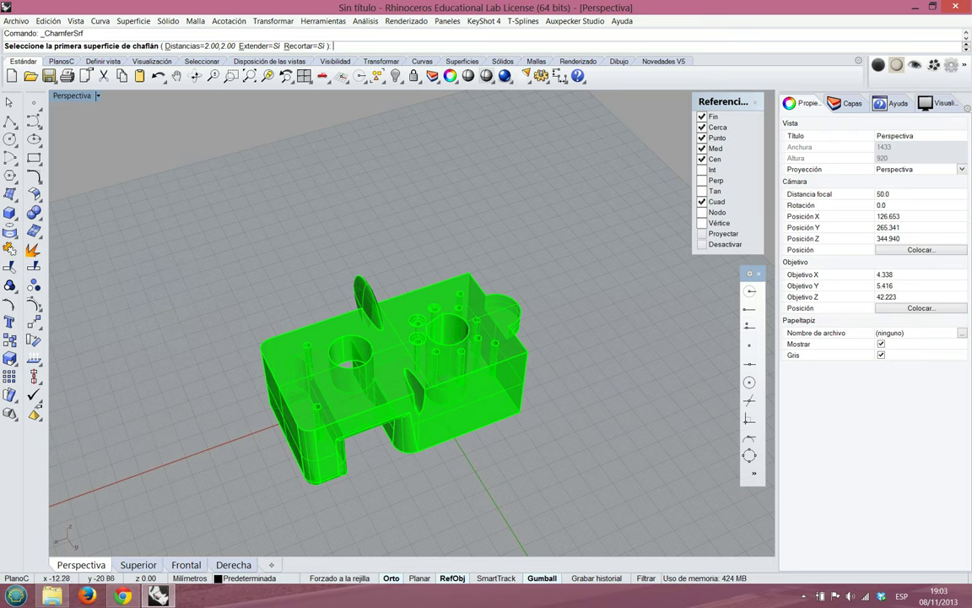
Switch to the Superior view and frame an empty grid area beside the block
{"action": "right_click_drag", "start_coordinate": [442, 320], "coordinate": [457, 284]}
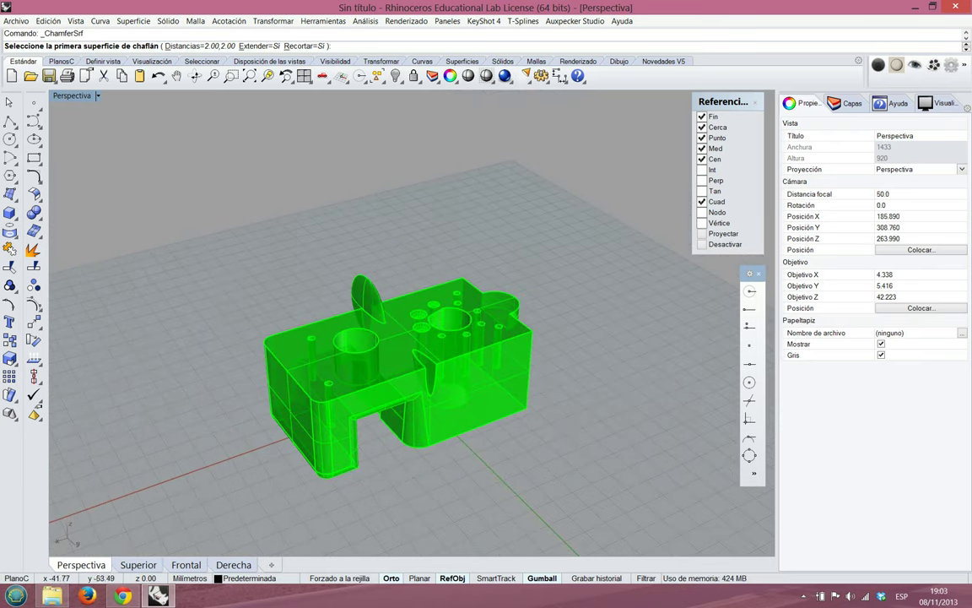
{"action": "left_click", "coordinate": [138, 565]}
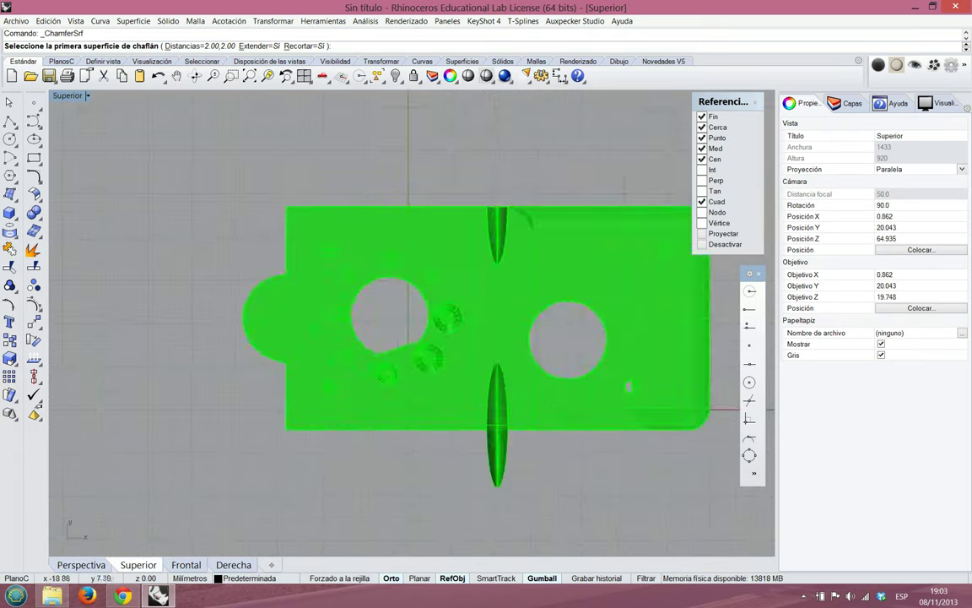
{"action": "scroll", "coordinate": [328, 377], "scroll_direction": "down", "scroll_amount": 10}
{"action": "right_click_drag", "start_coordinate": [337, 377], "coordinate": [513, 372]}
{"action": "scroll", "coordinate": [507, 363], "scroll_direction": "down", "scroll_amount": 6}
{"action": "right_click_drag", "start_coordinate": [526, 328], "coordinate": [434, 256]}
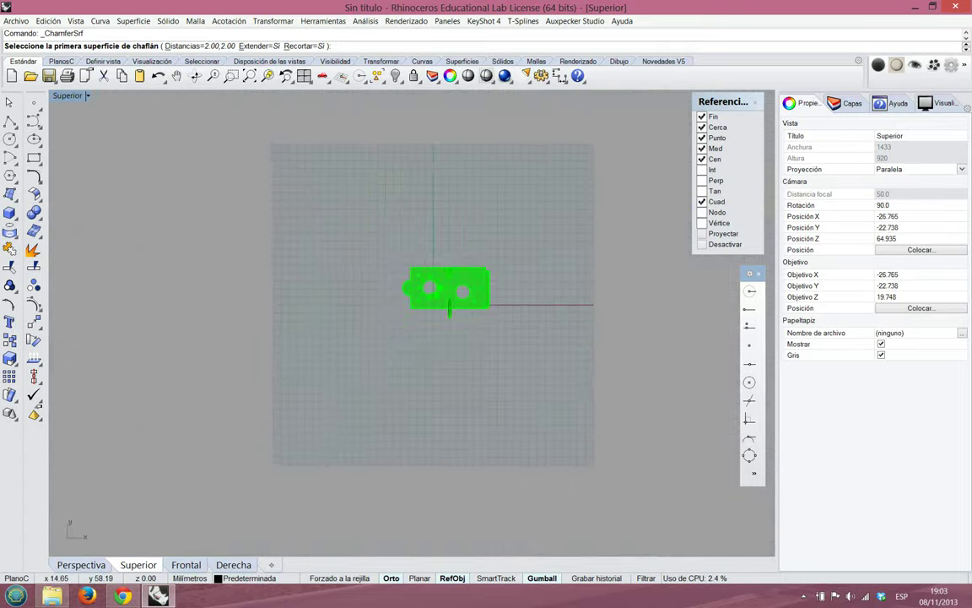
{"action": "scroll", "coordinate": [238, 152], "scroll_direction": "up", "scroll_amount": 4}
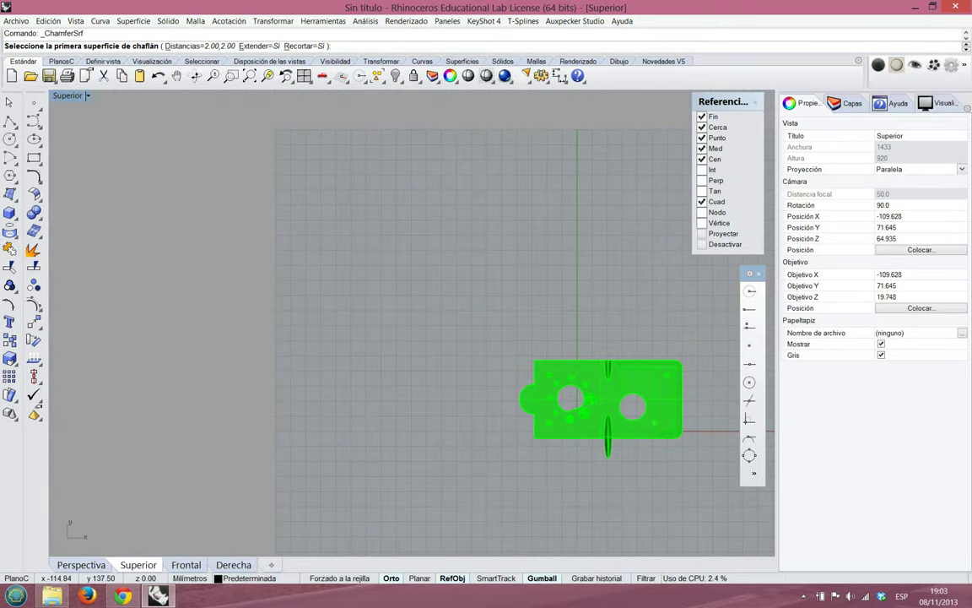
{"action": "scroll", "coordinate": [548, 250], "scroll_direction": "up", "scroll_amount": 4}
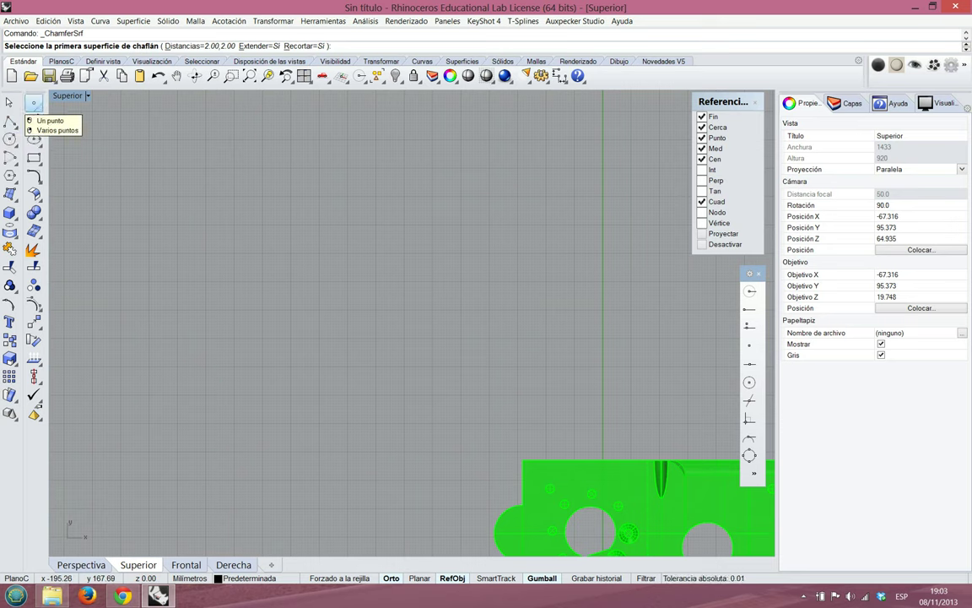
Detach the Líneas, Círculo and Rectángulo tool palettes so they float over the viewport
{"action": "left_click", "coordinate": [10, 123]}
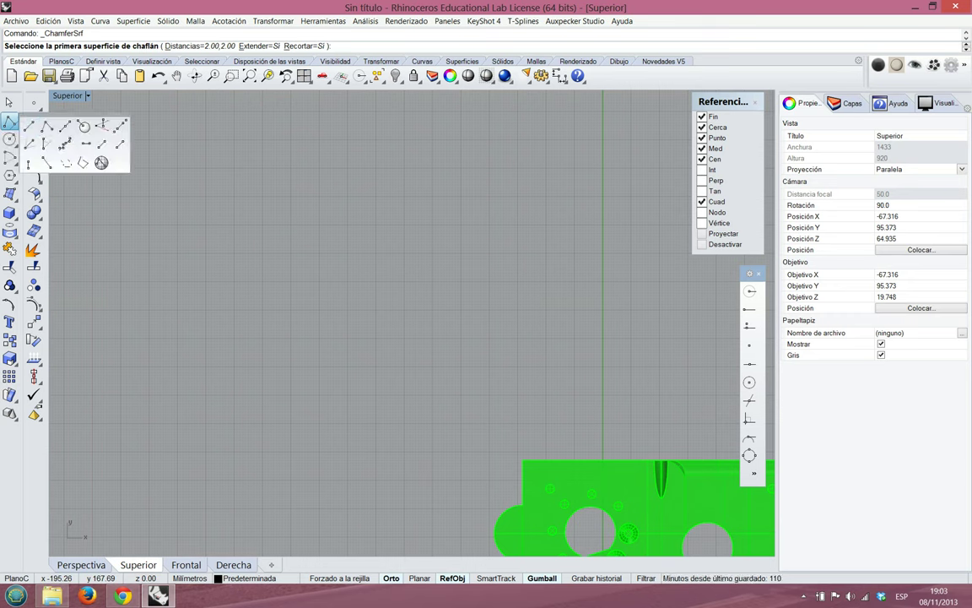
{"action": "left_click_drag", "start_coordinate": [74, 119], "coordinate": [181, 104]}
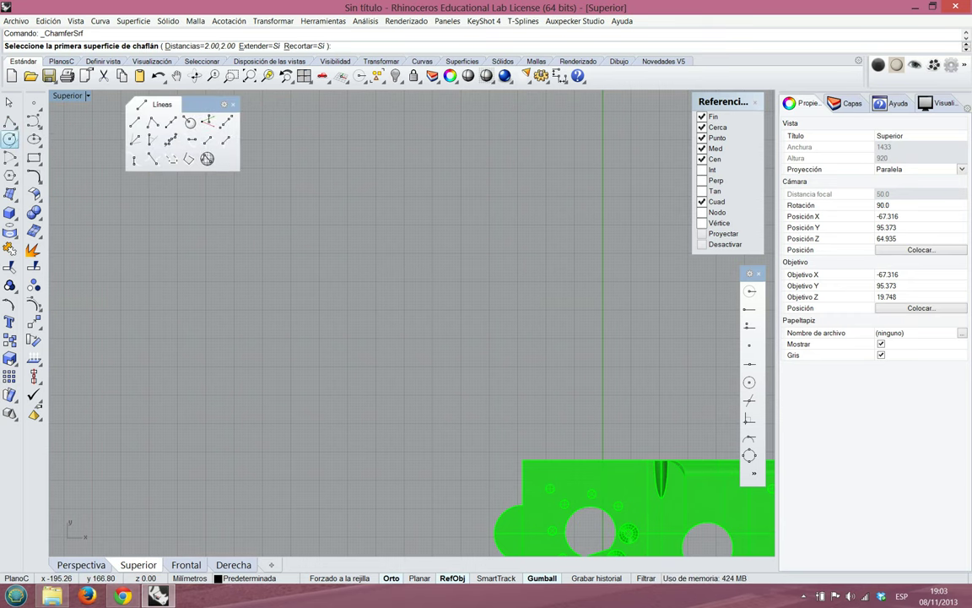
{"action": "left_click", "coordinate": [10, 139]}
{"action": "left_click_drag", "start_coordinate": [66, 136], "coordinate": [130, 208]}
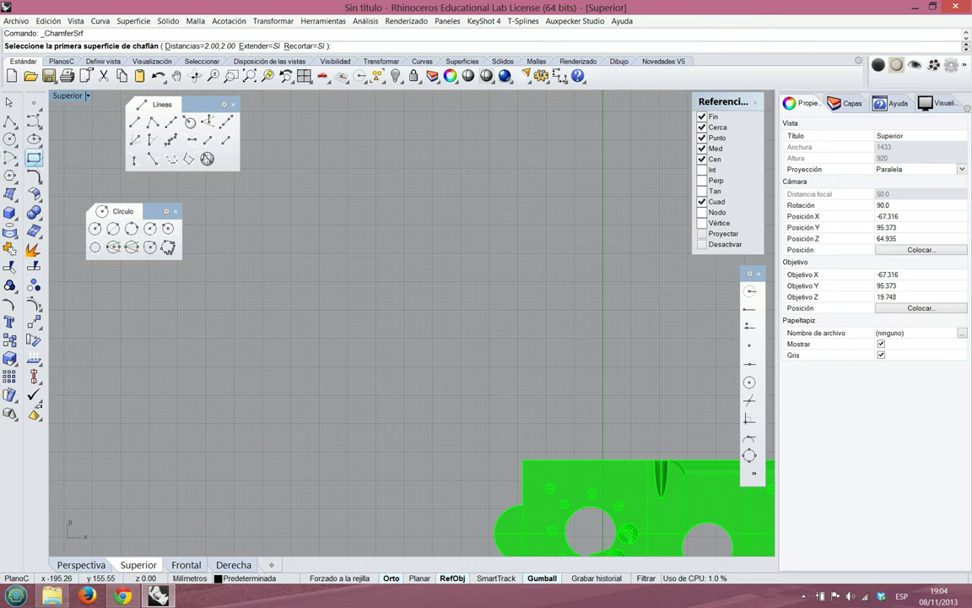
{"action": "left_click", "coordinate": [34, 158]}
{"action": "left_click_drag", "start_coordinate": [85, 162], "coordinate": [101, 296]}
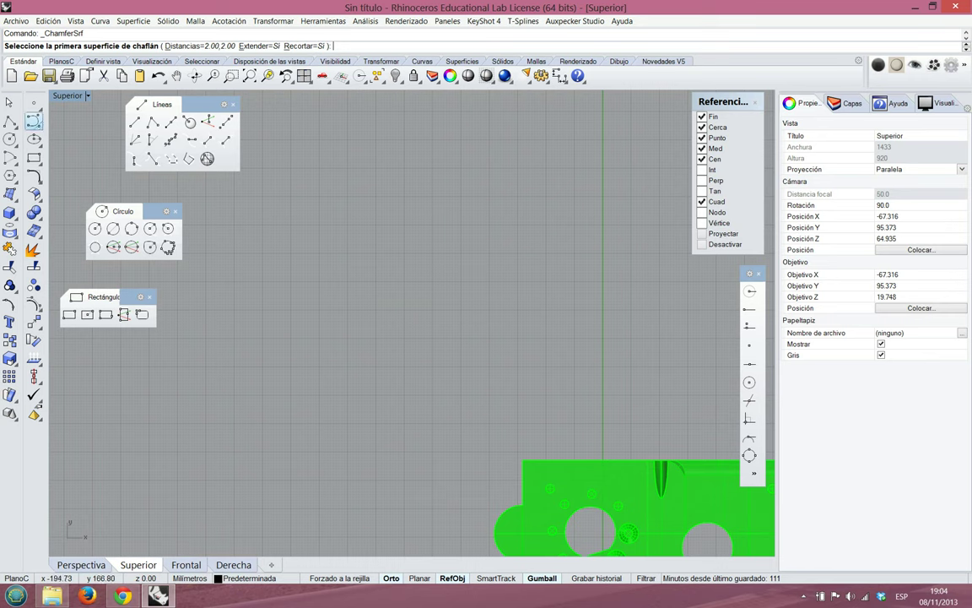
Detach the free-form curve, Arco and Curvas tool palettes so they float over the viewport
{"action": "left_click", "coordinate": [34, 122]}
{"action": "left_click_drag", "start_coordinate": [71, 117], "coordinate": [110, 351]}
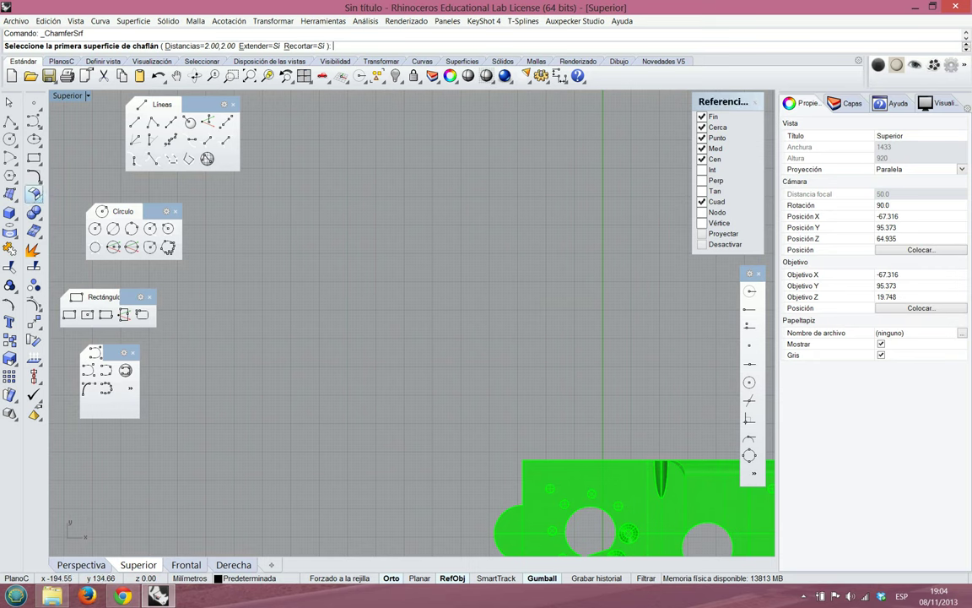
{"action": "left_click", "coordinate": [12, 159]}
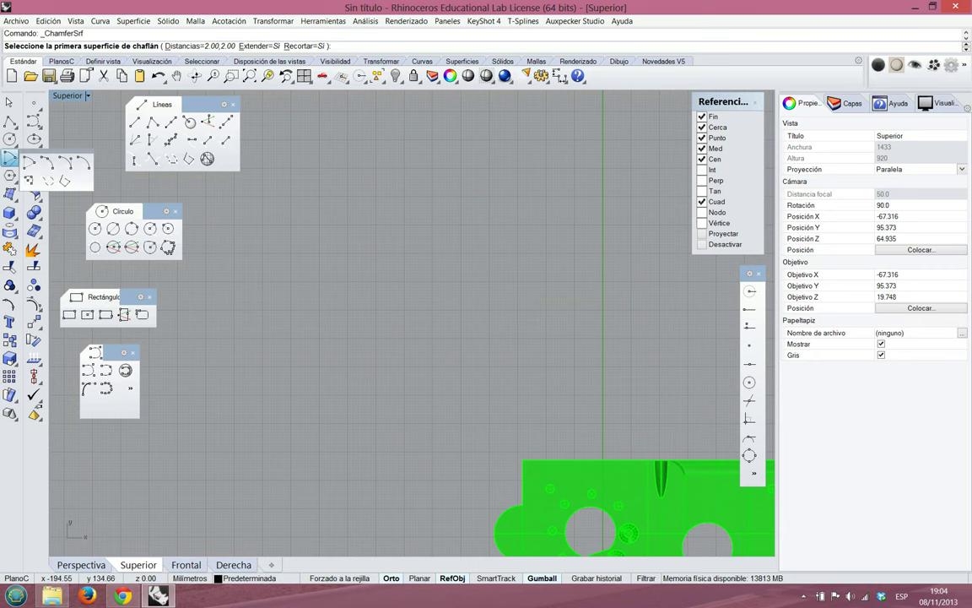
{"action": "left_click_drag", "start_coordinate": [51, 137], "coordinate": [210, 297]}
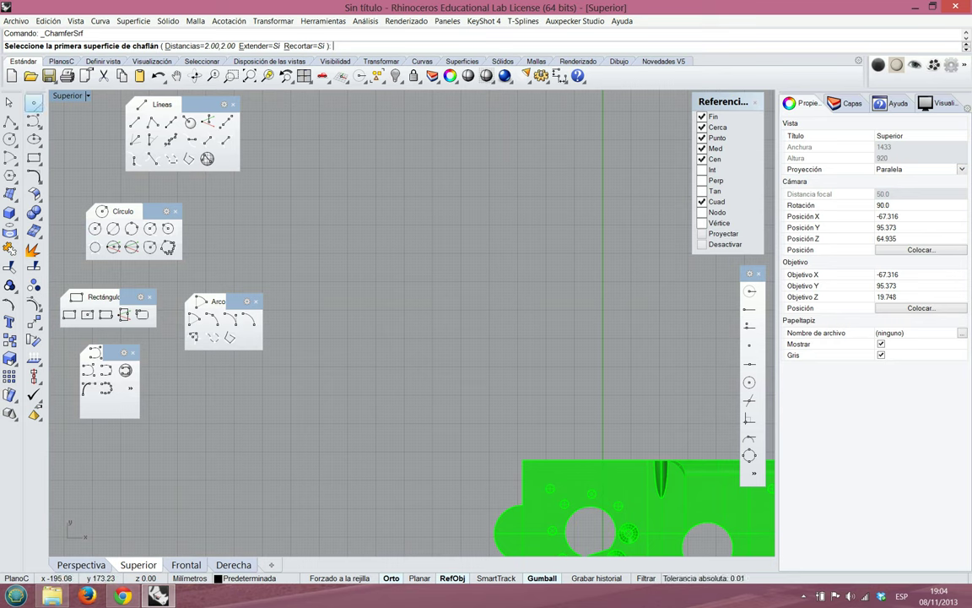
{"action": "left_click", "coordinate": [34, 102]}
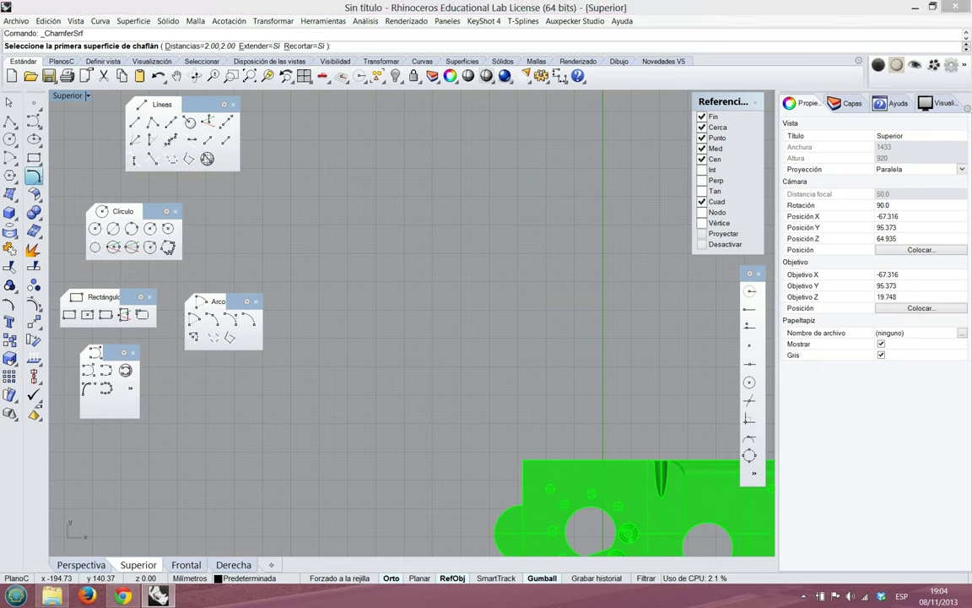
{"action": "left_click", "coordinate": [33, 175]}
{"action": "left_click_drag", "start_coordinate": [84, 171], "coordinate": [328, 119]}
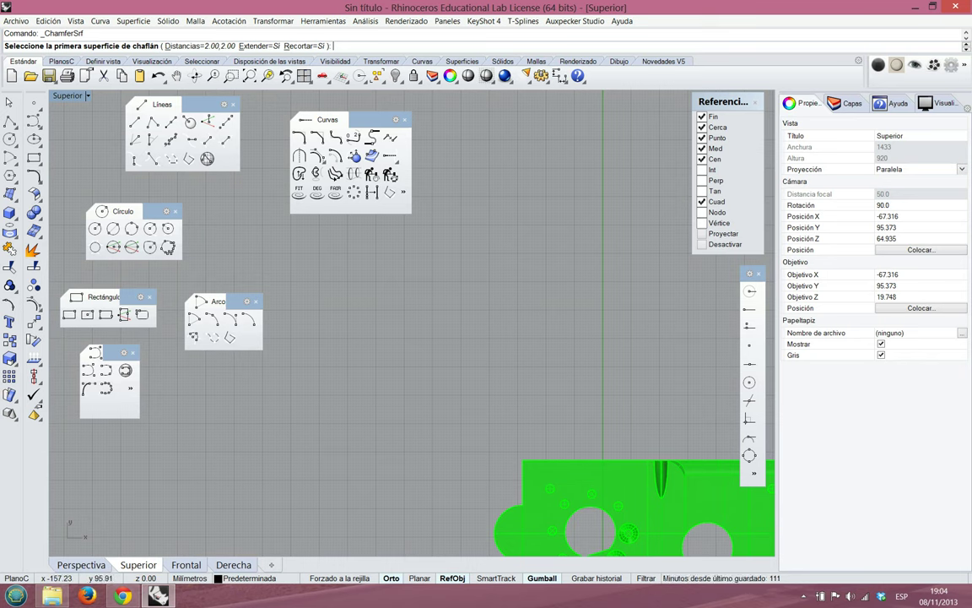
Draw a rectangle 20 mm high and 40 mm wide with the three-point method in the empty grid area
{"action": "left_click", "coordinate": [106, 314]}
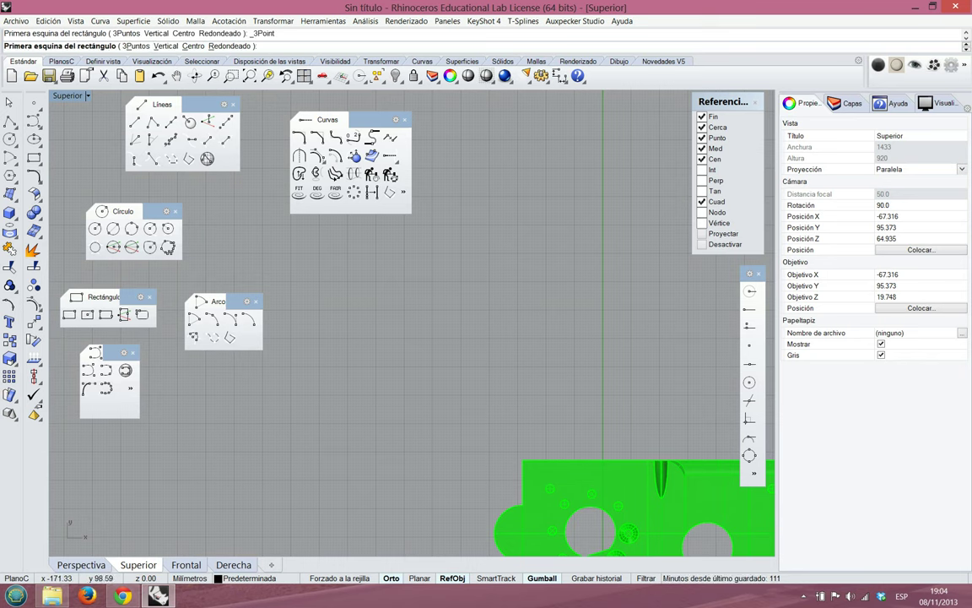
{"action": "left_click", "coordinate": [375, 260]}
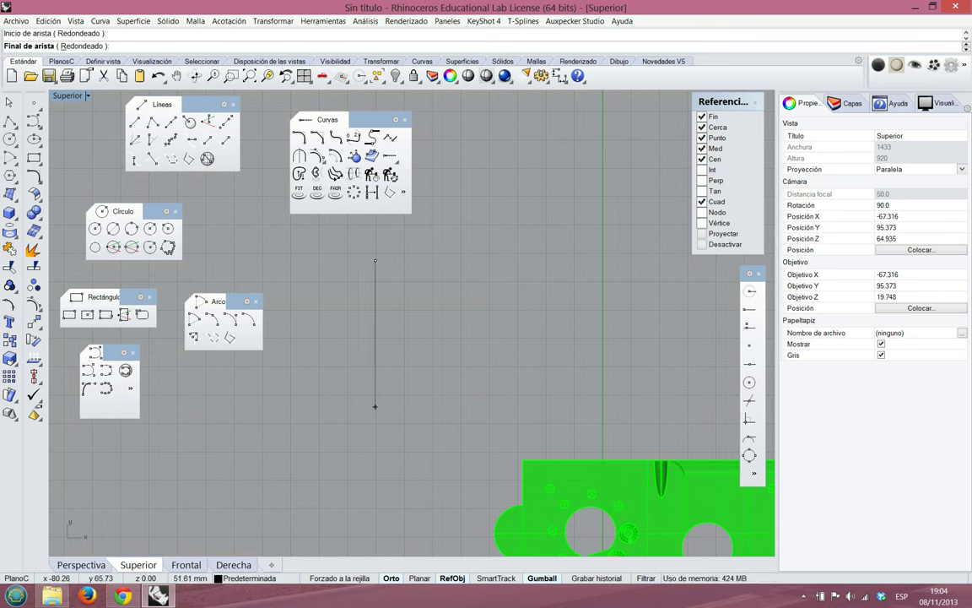
{"action": "type", "text": "20"}
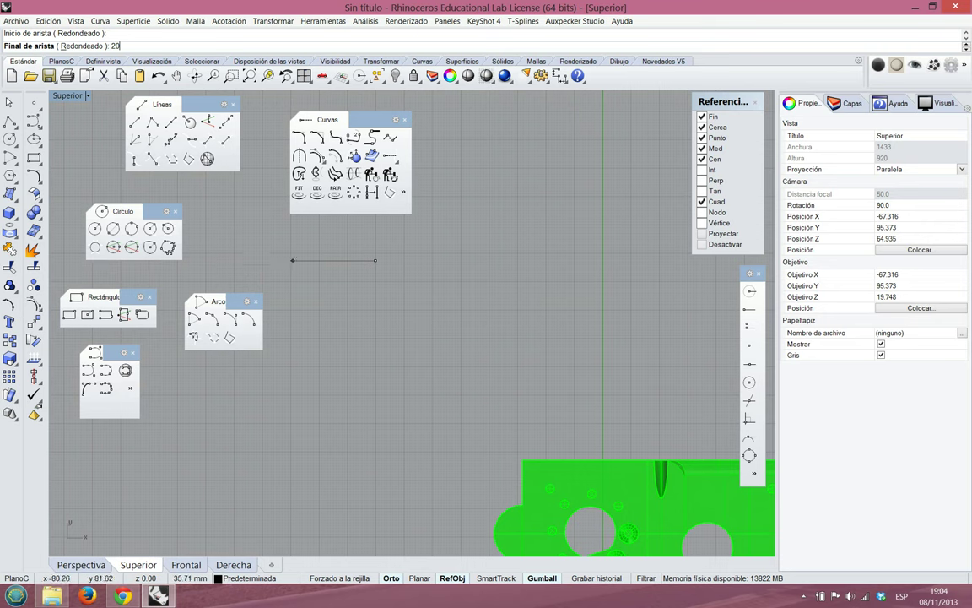
{"action": "key", "text": "Return"}
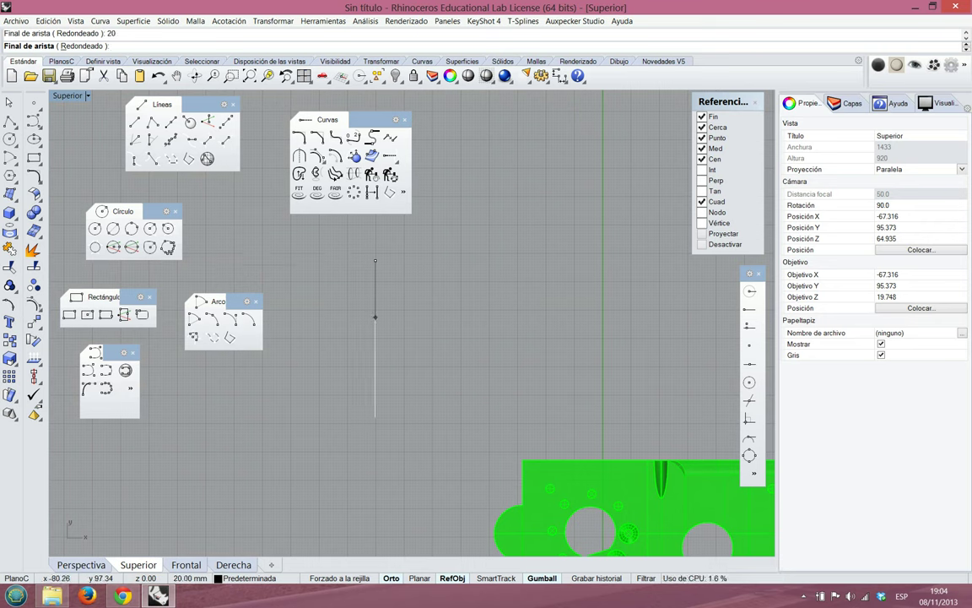
{"action": "left_click", "coordinate": [375, 417]}
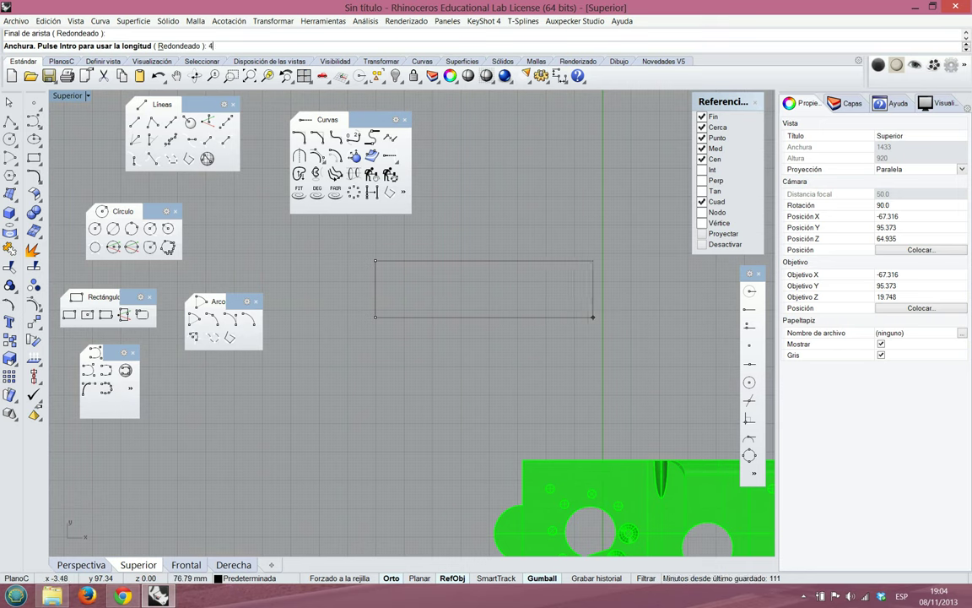
{"action": "type", "text": "40"}
{"action": "key", "text": "Return"}
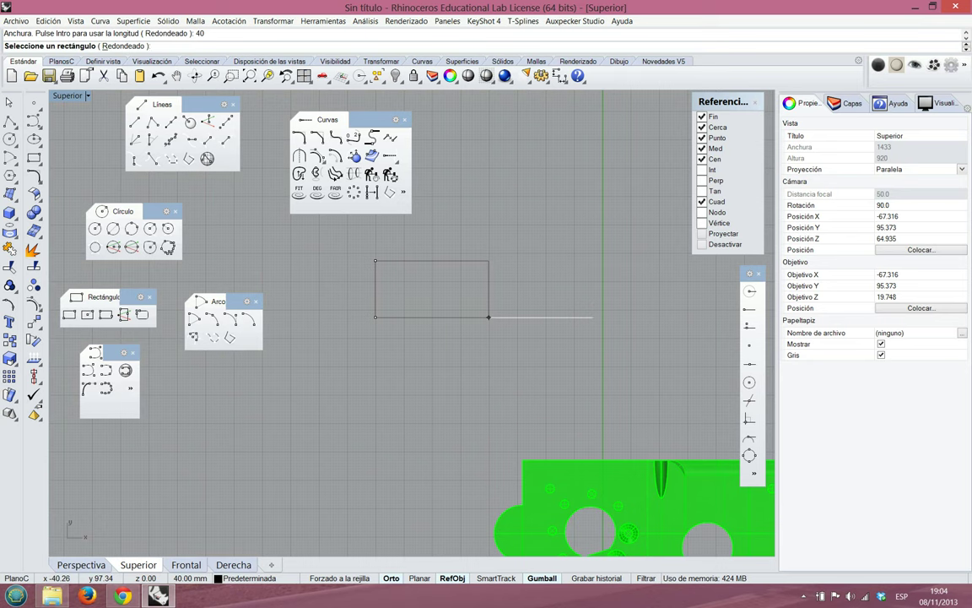
{"action": "key", "text": "Return"}
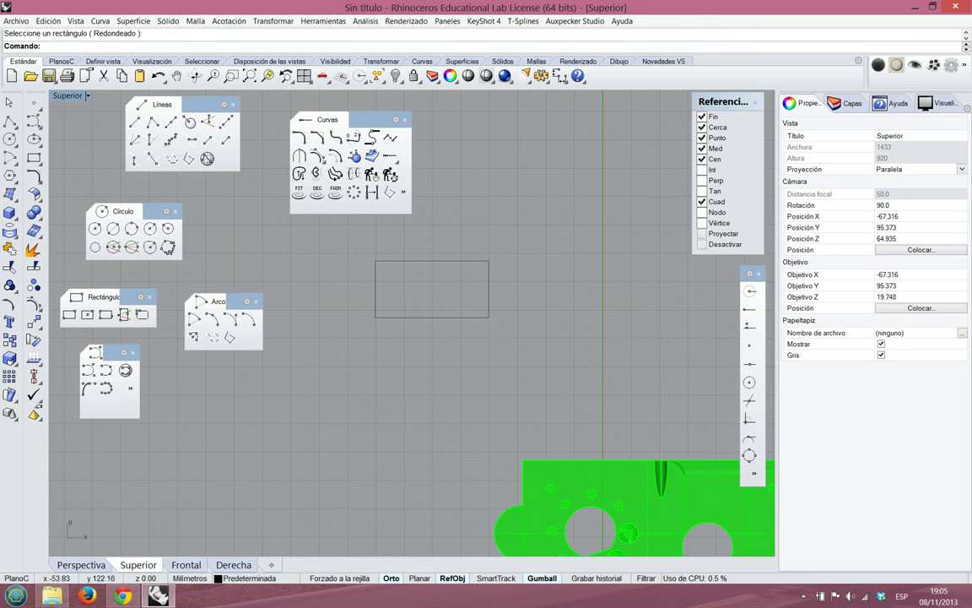
{"action": "left_click", "coordinate": [457, 262]}
{"action": "left_click", "coordinate": [492, 202]}
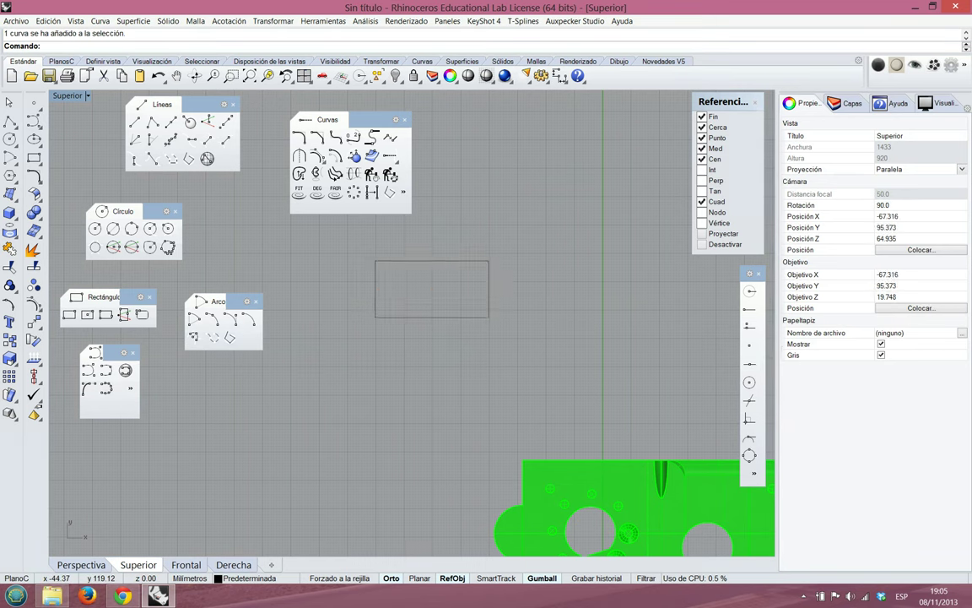
Fillet the rectangle's upper-right corner with a 4 mm radius
{"action": "scroll", "coordinate": [477, 256], "scroll_direction": "up", "scroll_amount": 6}
{"action": "right_click_drag", "start_coordinate": [477, 255], "coordinate": [493, 265]}
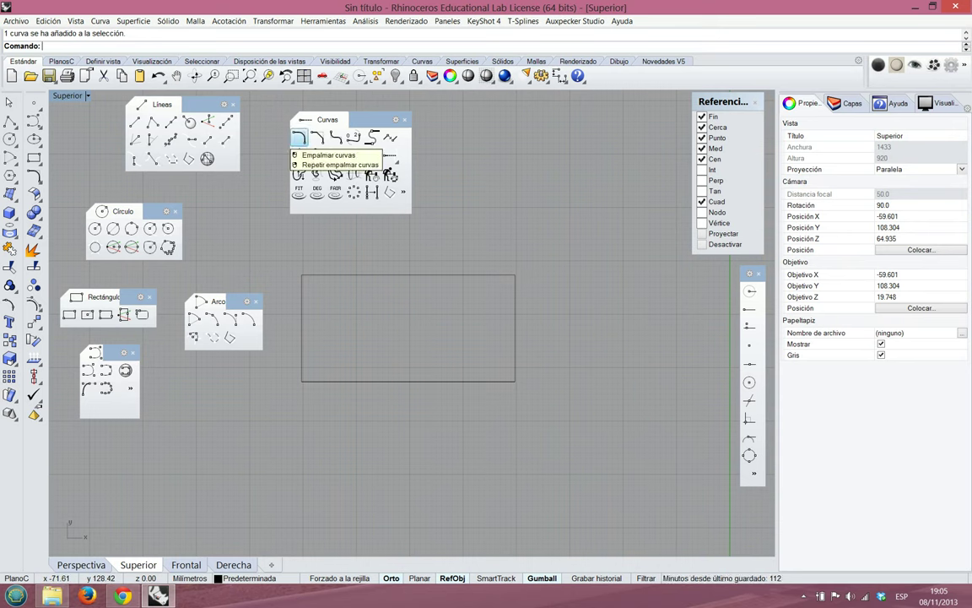
{"action": "left_click", "coordinate": [297, 138]}
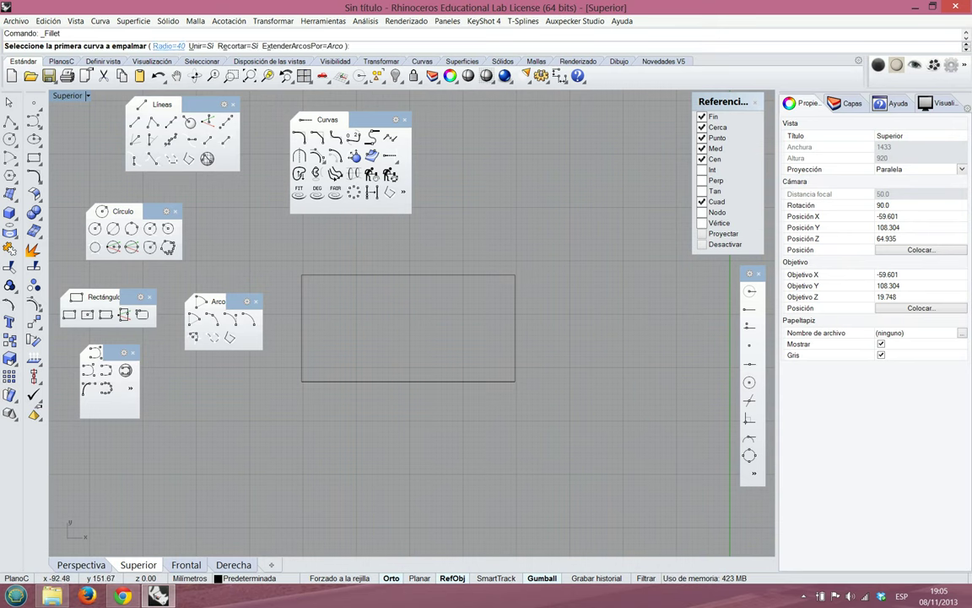
{"action": "type", "text": "4"}
{"action": "key", "text": "Return"}
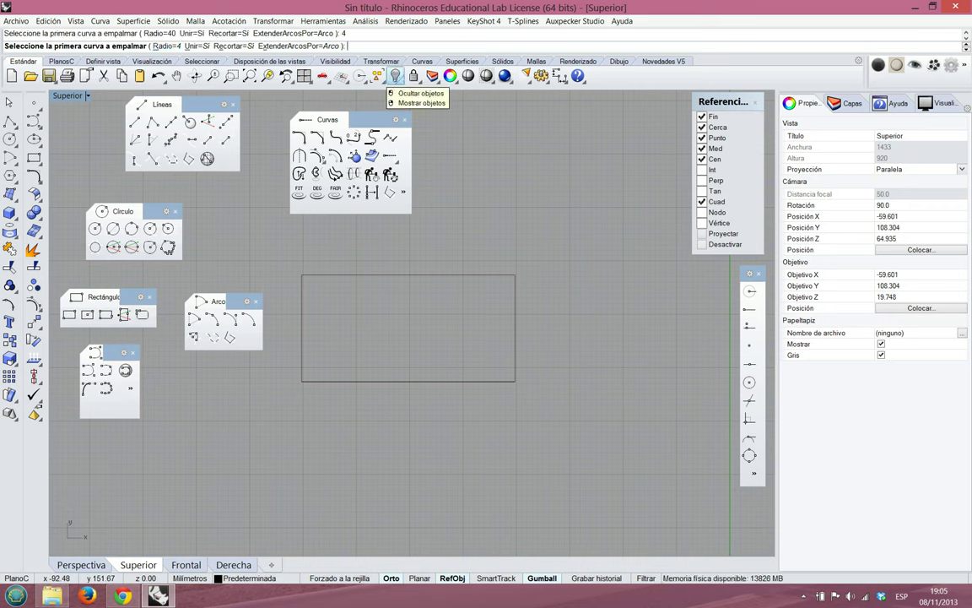
{"action": "left_click", "coordinate": [498, 275]}
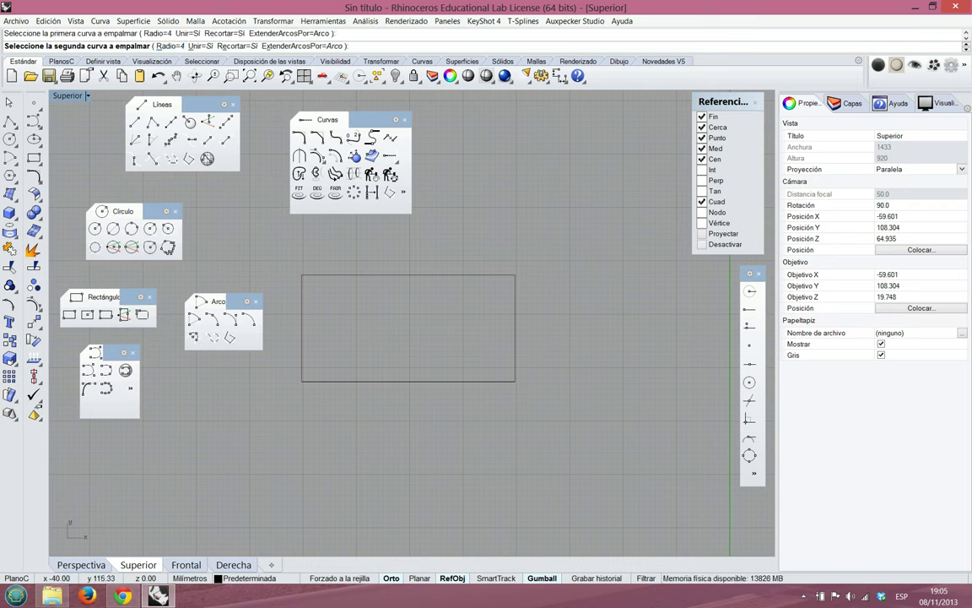
{"action": "left_click", "coordinate": [515, 287]}
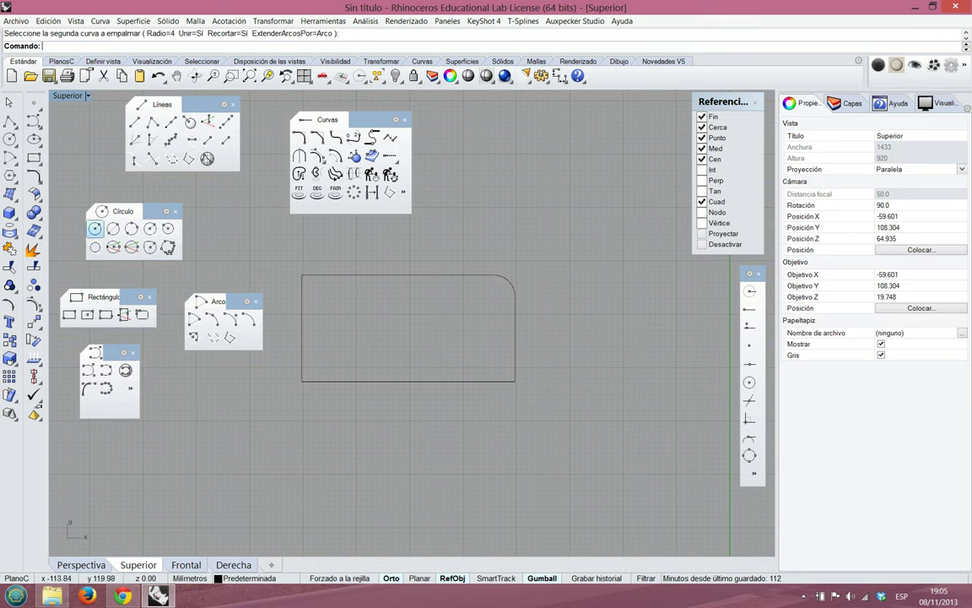
Draw a circle of 3 mm diameter centred on the rectangle's lower-left corner
{"action": "left_click", "coordinate": [100, 211]}
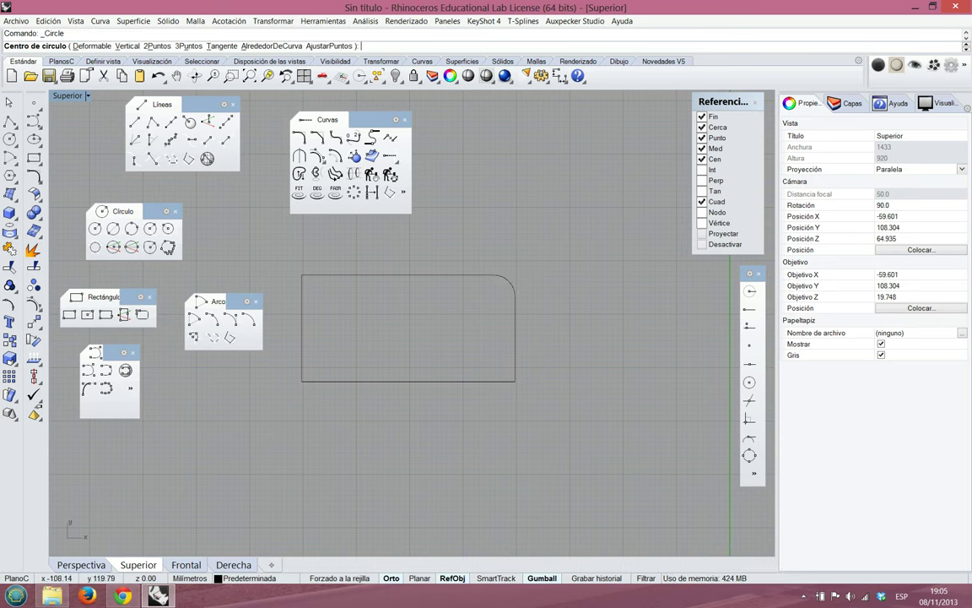
{"action": "left_click", "coordinate": [301, 380]}
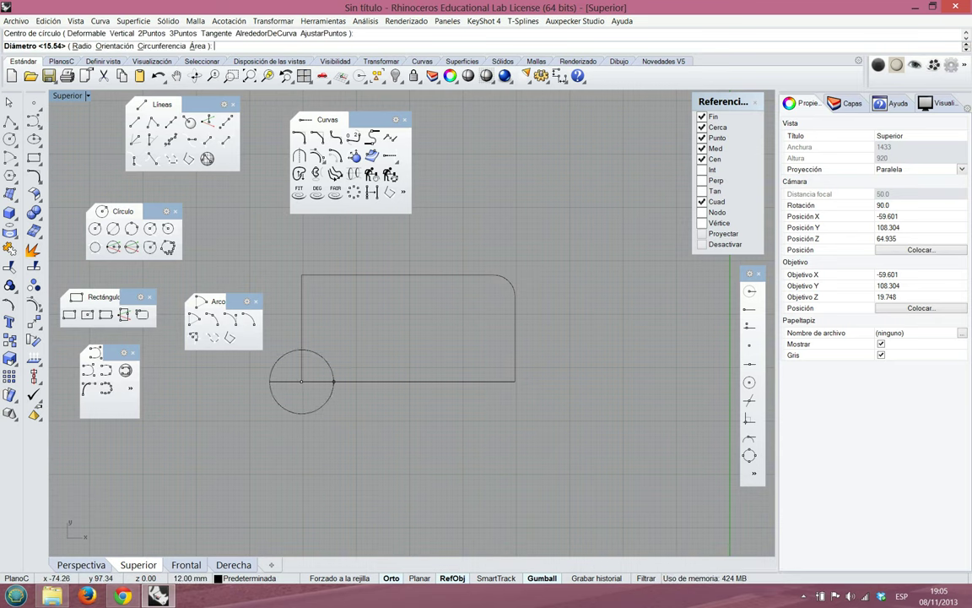
{"action": "type", "text": "3"}
{"action": "key", "text": "Return"}
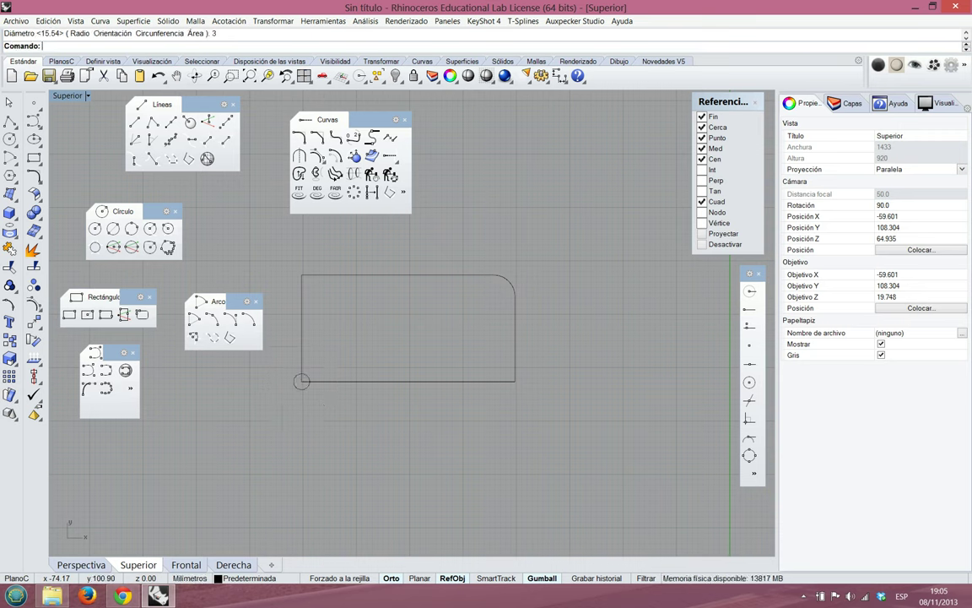
Move the circle 6 mm to the right along the rectangle's lower edge
{"action": "left_click", "coordinate": [296, 384]}
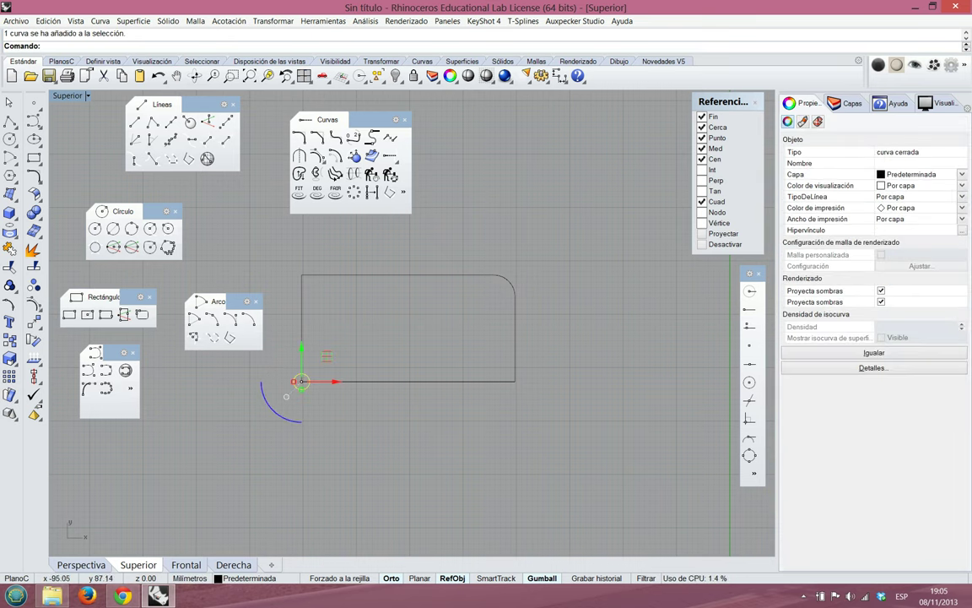
{"action": "left_click", "coordinate": [32, 289]}
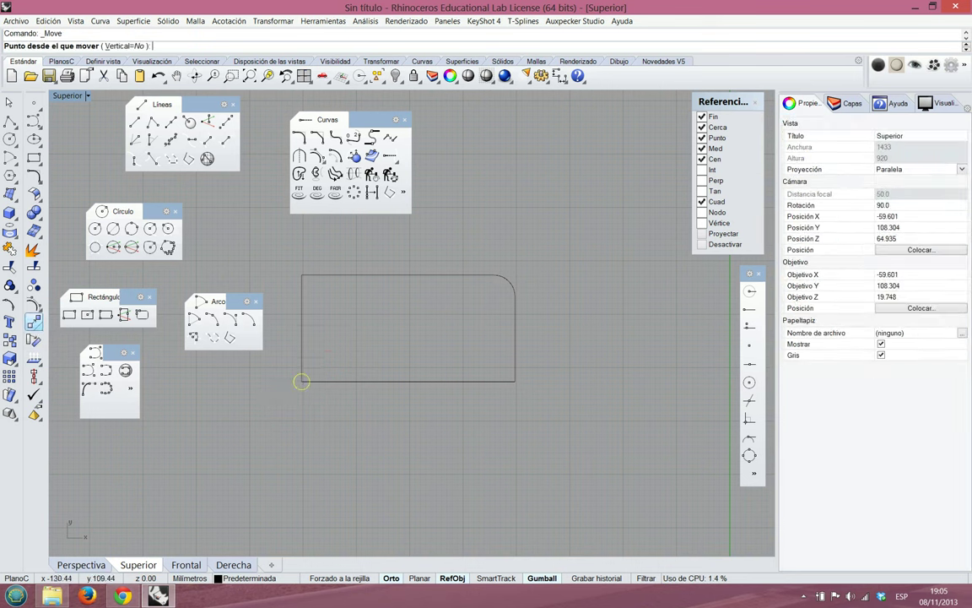
{"action": "left_click", "coordinate": [353, 382]}
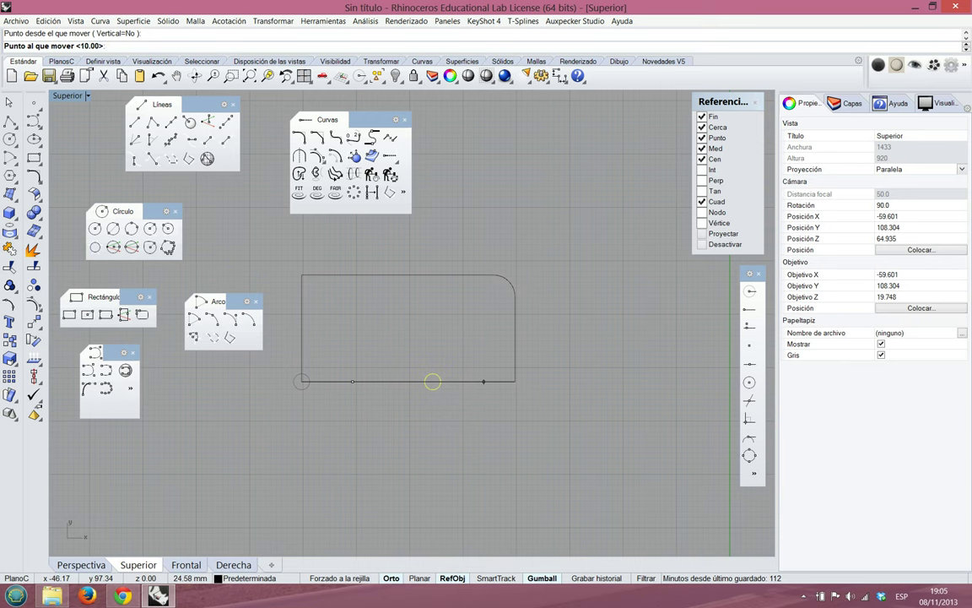
{"action": "key", "text": "Return"}
{"action": "left_click", "coordinate": [333, 382]}
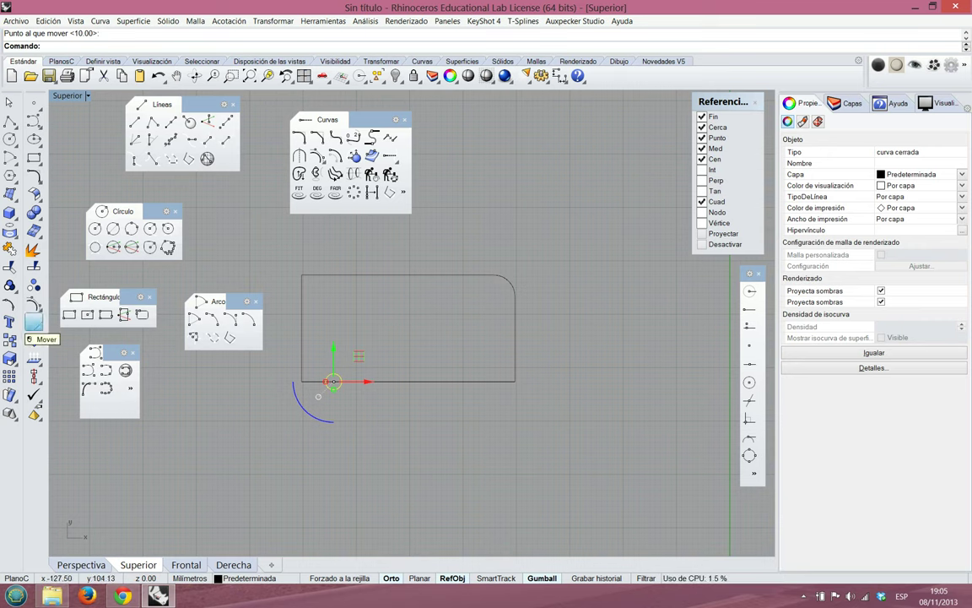
Move the circle 6 mm straight up into the rectangle and deselect it
{"action": "left_click", "coordinate": [34, 321]}
{"action": "left_click", "coordinate": [334, 380]}
{"action": "type", "text": "6"}
{"action": "key", "text": "Return"}
{"action": "left_click", "coordinate": [408, 463]}
{"action": "key", "text": "Escape"}
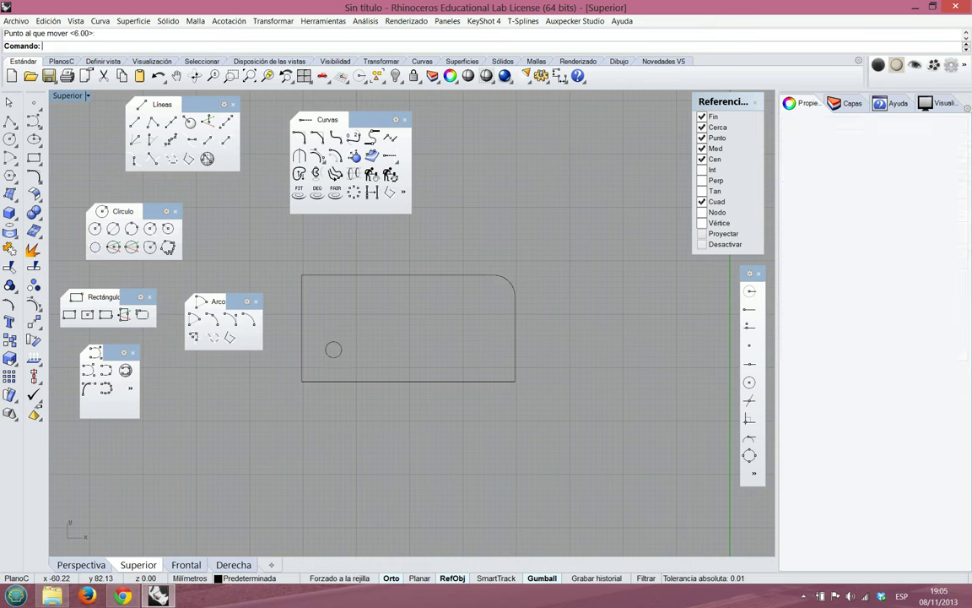
Draw a vertical polyline about 35 mm long upward from the midpoint of the rectangle's lower edge
{"action": "key", "text": "Return"}
{"action": "right_click_drag", "start_coordinate": [351, 275], "coordinate": [378, 297]}
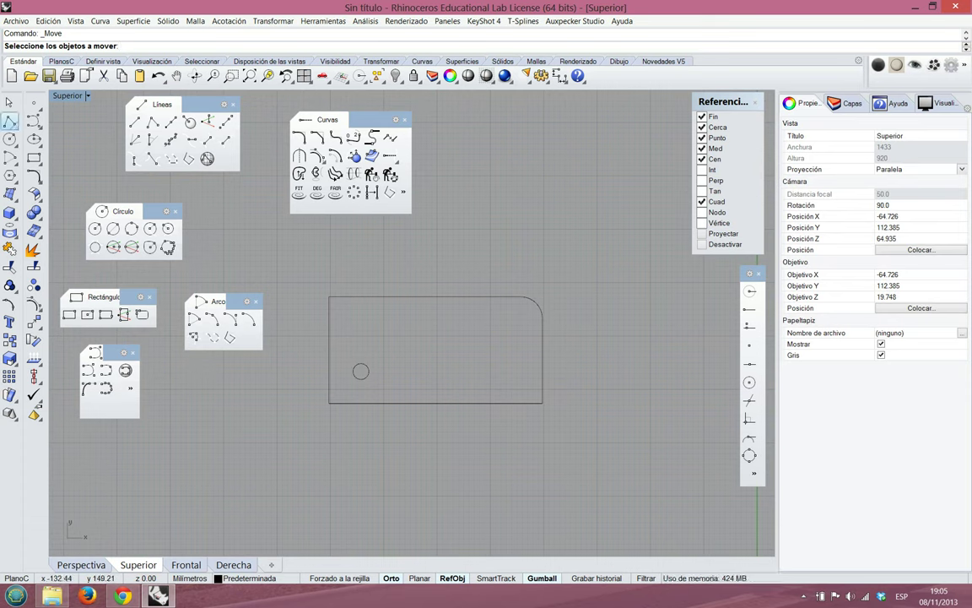
{"action": "left_click", "coordinate": [11, 122]}
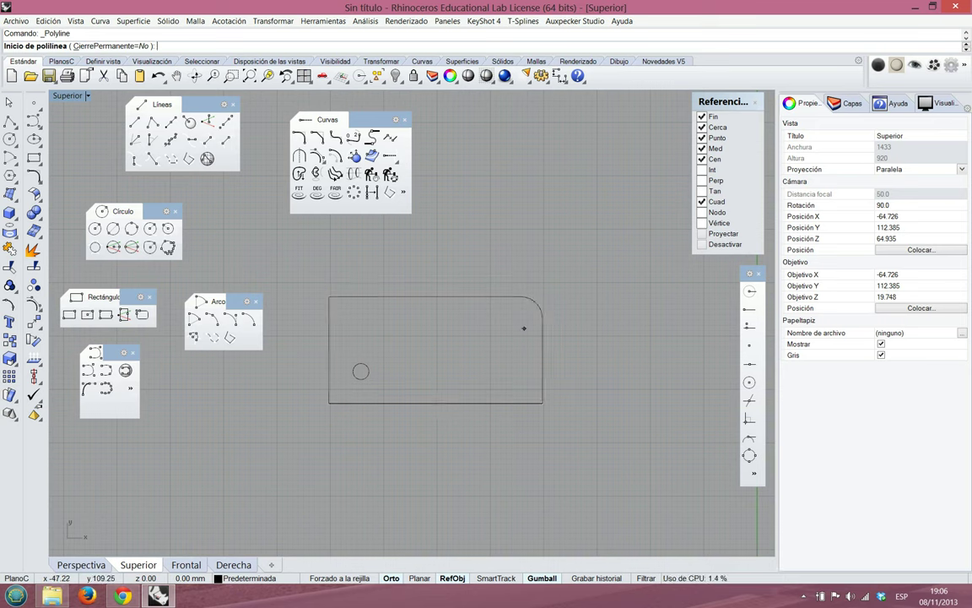
{"action": "left_click", "coordinate": [435, 404]}
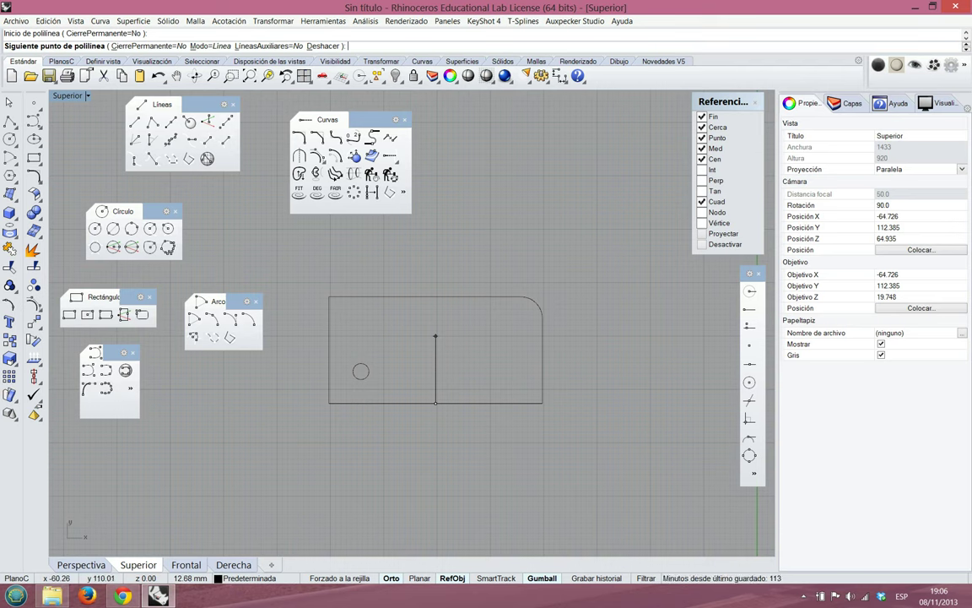
{"action": "left_click", "coordinate": [435, 218]}
{"action": "key", "text": "Return"}
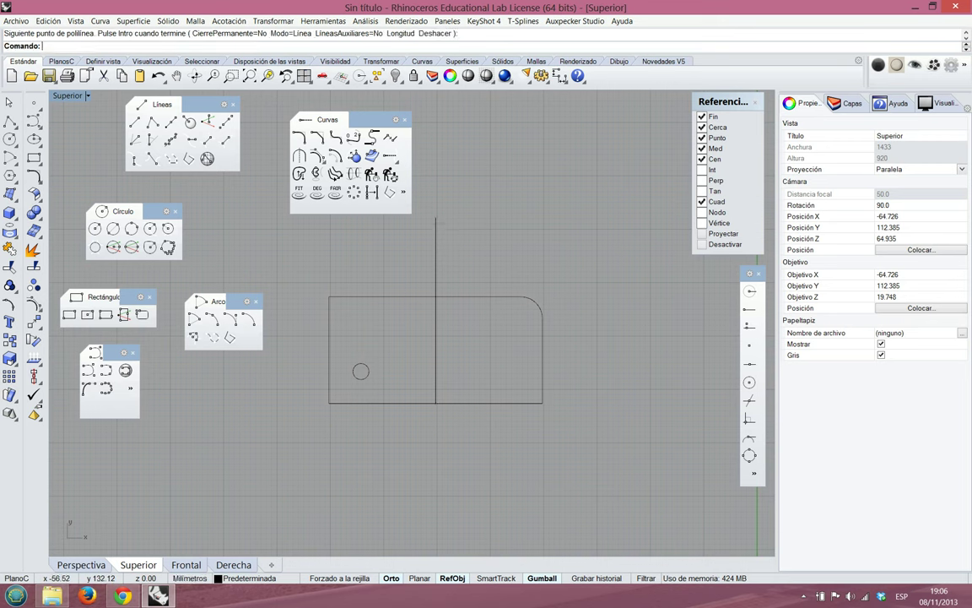
Scale the vertical line from its lower end to a length of 8 mm
{"action": "left_click", "coordinate": [435, 226]}
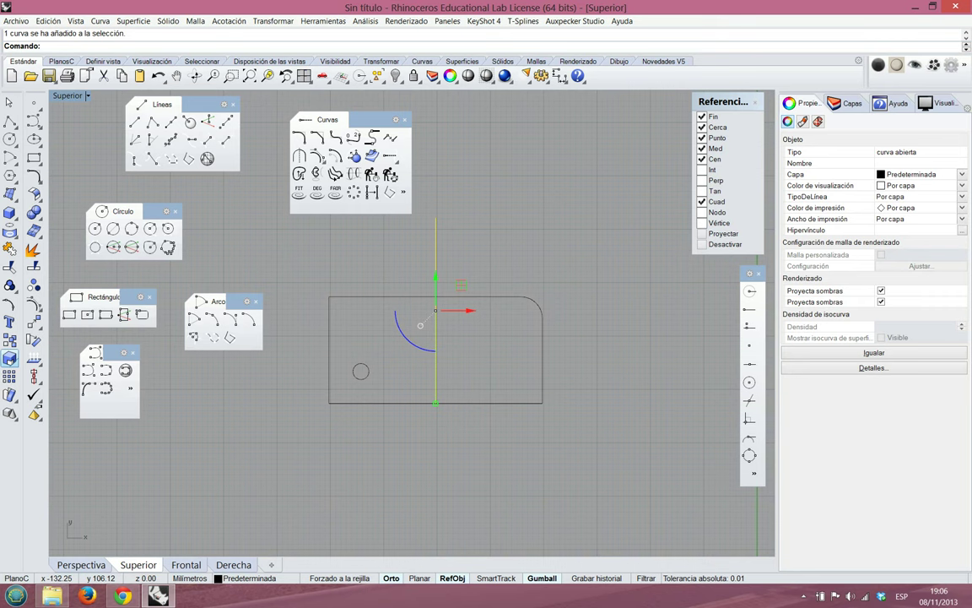
{"action": "left_click", "coordinate": [10, 322]}
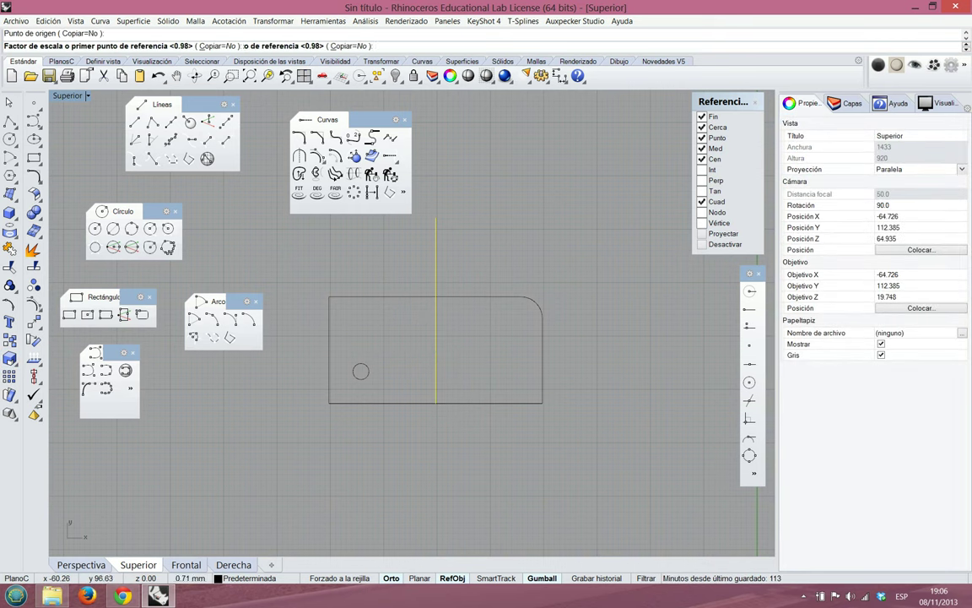
{"action": "left_click", "coordinate": [435, 217]}
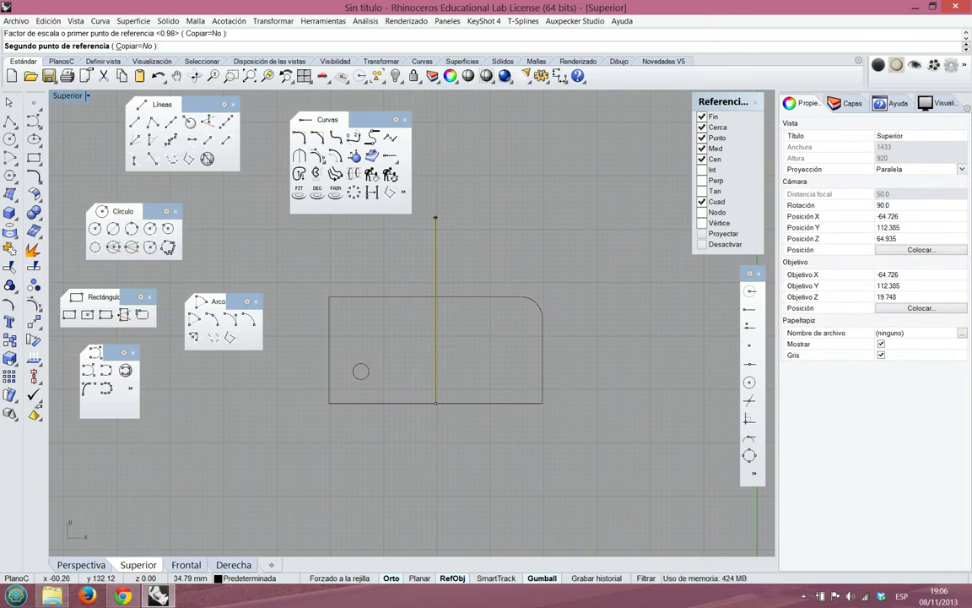
{"action": "type", "text": "8"}
{"action": "key", "text": "Return"}
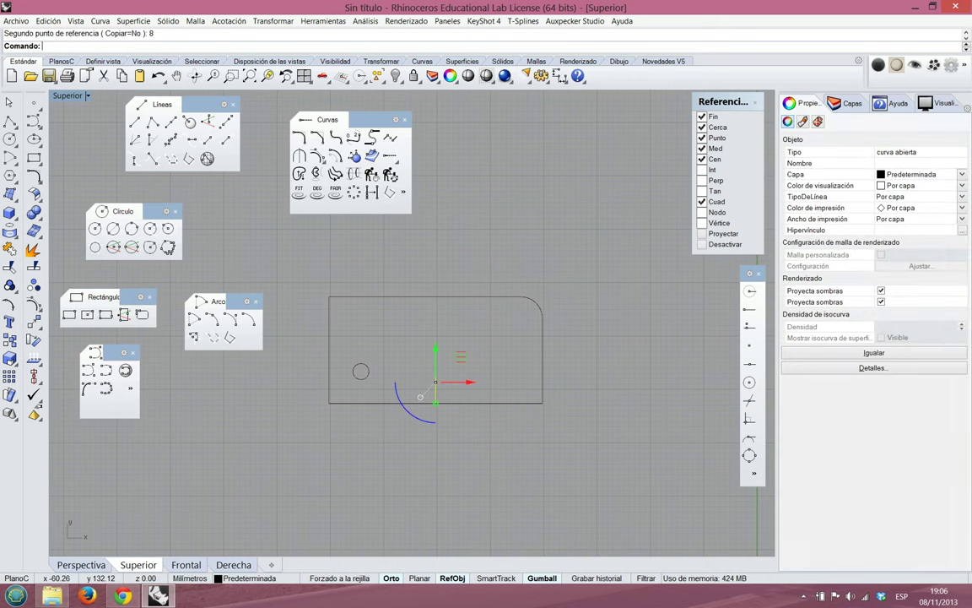
{"action": "key", "text": "Escape"}
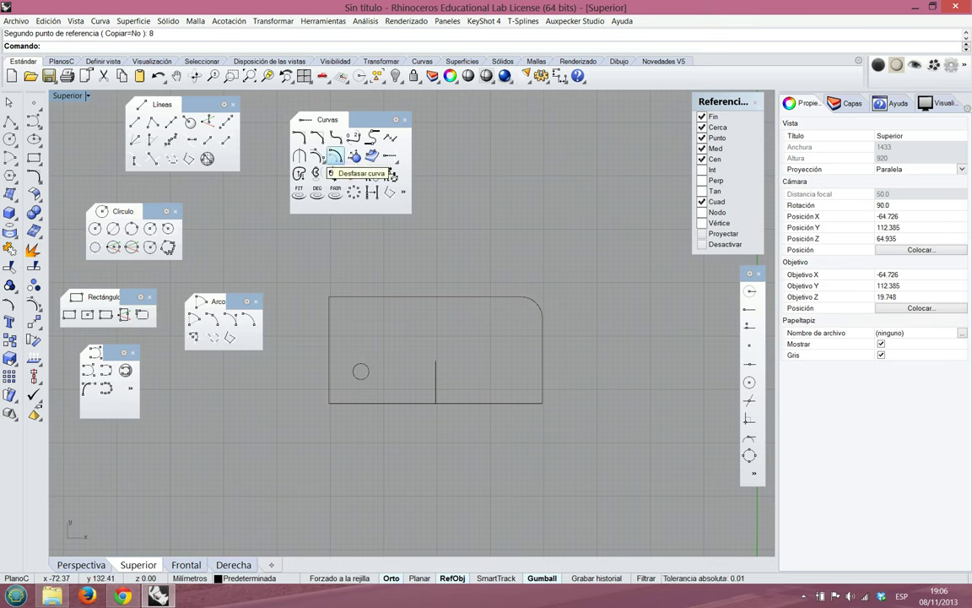
Offset the 8 mm vertical line 6 mm to the right
{"action": "left_click", "coordinate": [335, 157]}
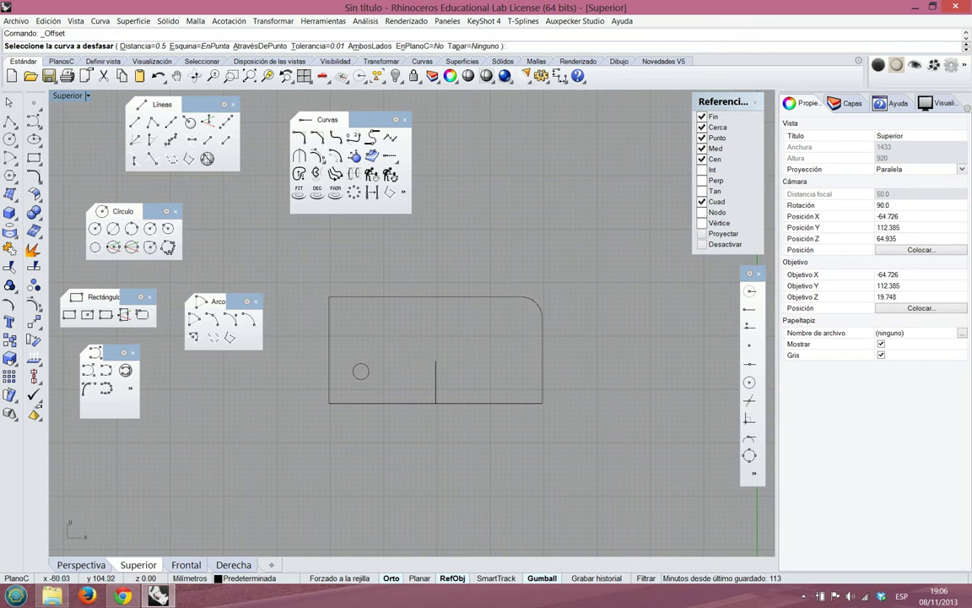
{"action": "left_click", "coordinate": [435, 365]}
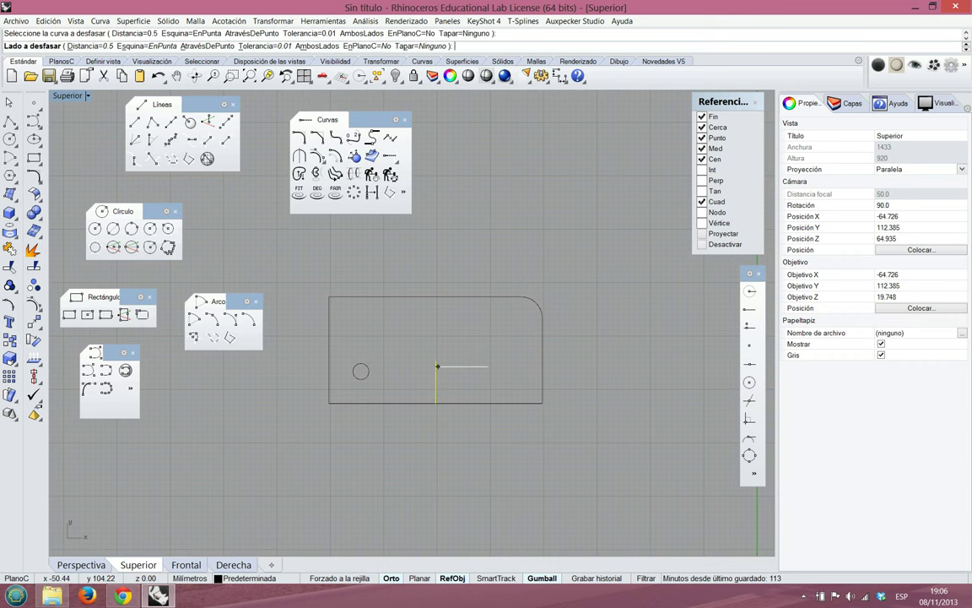
{"action": "type", "text": "6"}
{"action": "key", "text": "Return"}
{"action": "left_click", "coordinate": [467, 366]}
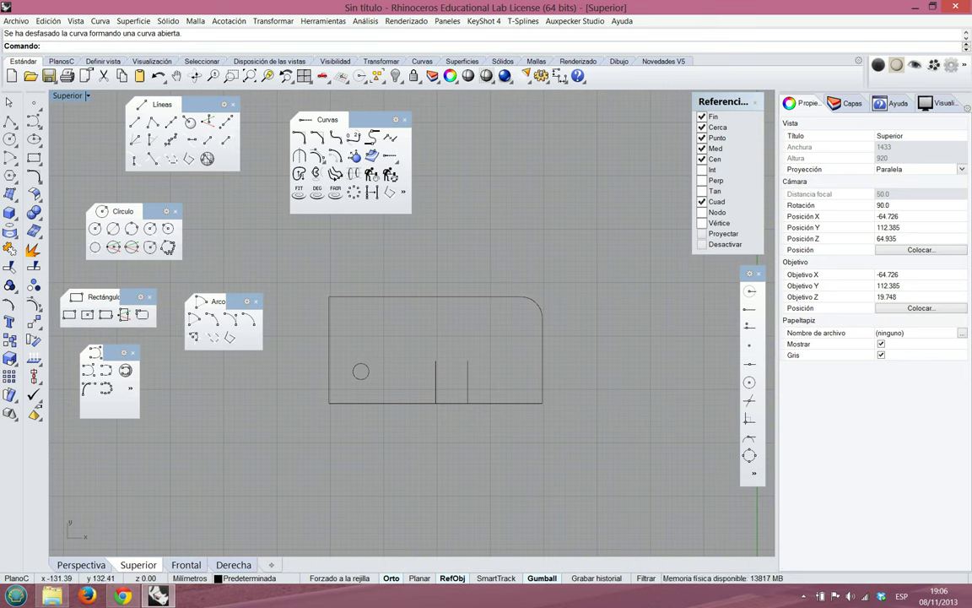
Connect the upper ends of the two vertical lines with a horizontal polyline
{"action": "left_click", "coordinate": [11, 117]}
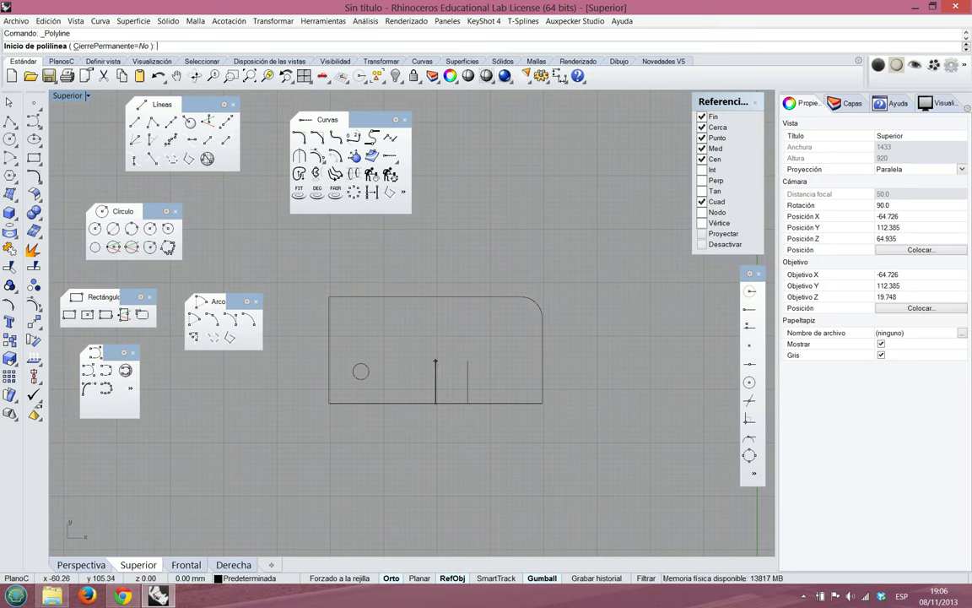
{"action": "left_click", "coordinate": [435, 361]}
{"action": "left_click", "coordinate": [468, 361]}
{"action": "key", "text": "Return"}
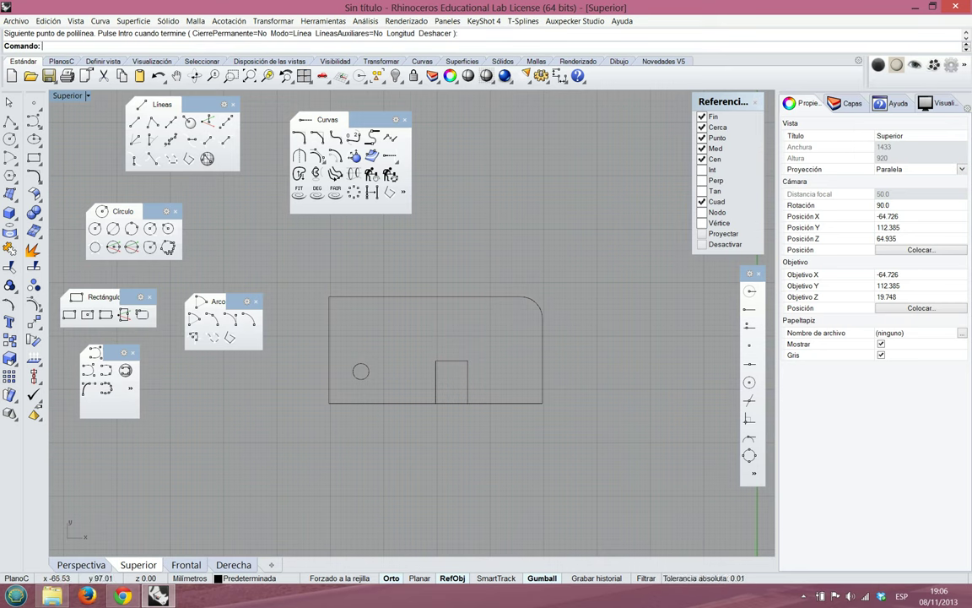
{"action": "left_click", "coordinate": [394, 404]}
{"action": "left_click", "coordinate": [427, 384]}
{"action": "left_click", "coordinate": [435, 386]}
{"action": "left_click", "coordinate": [443, 383]}
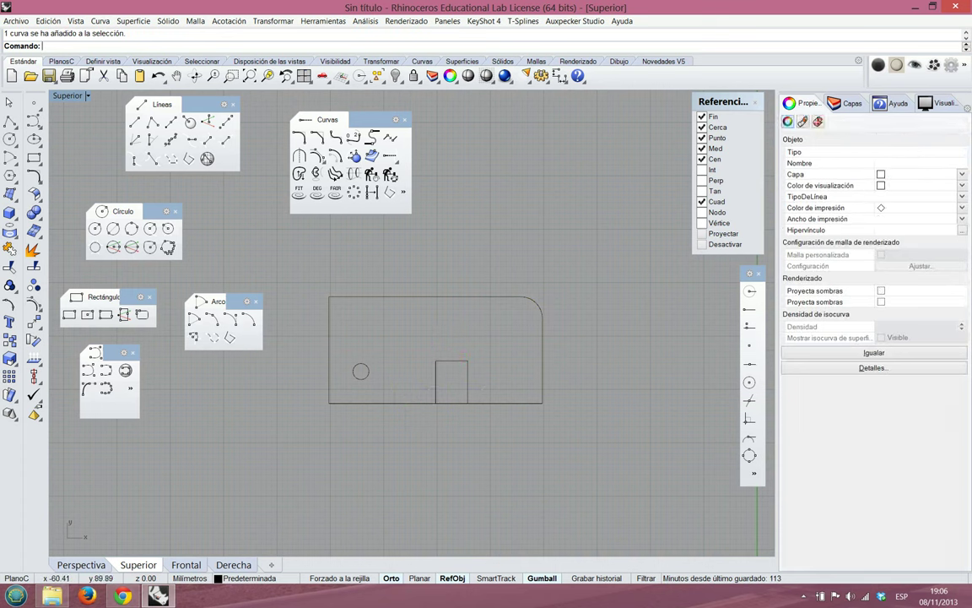
{"action": "left_click", "coordinate": [445, 361]}
{"action": "key", "text": "ctrl+z"}
{"action": "key", "text": "ctrl+y"}
{"action": "key", "text": "ctrl+z"}
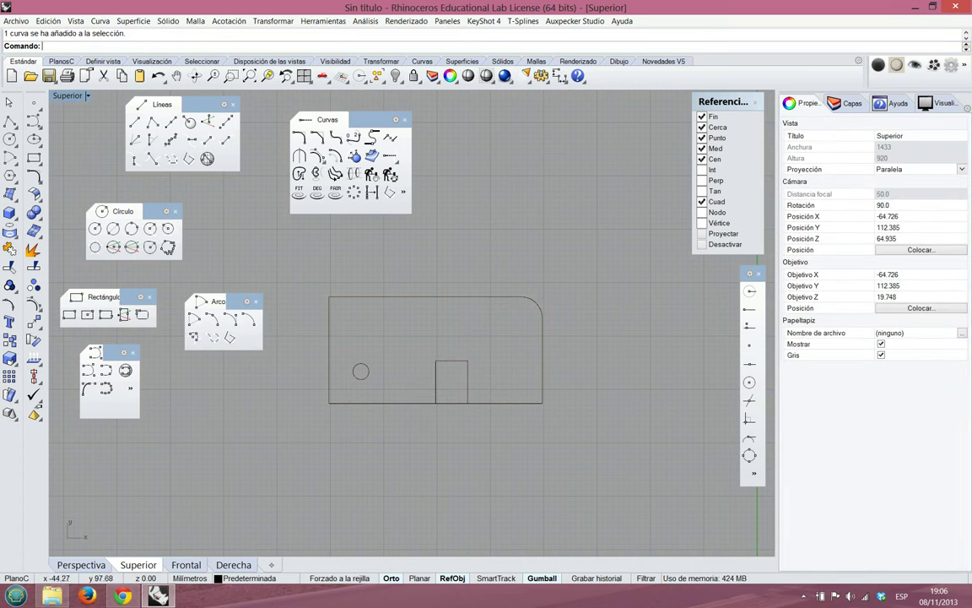
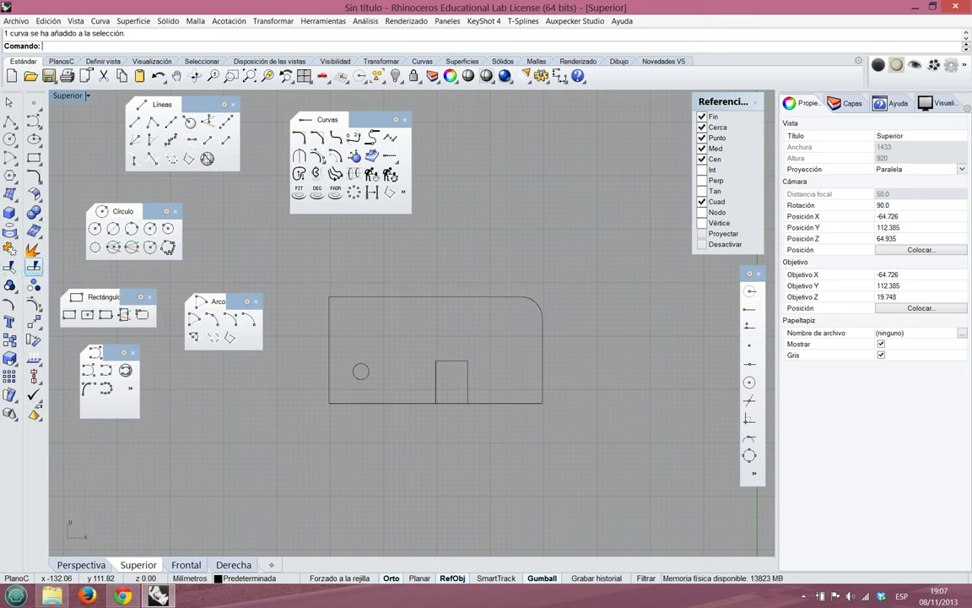
Split the outline with the two vertical notch lines and cut away the bottom segment between them
{"action": "left_click", "coordinate": [34, 267]}
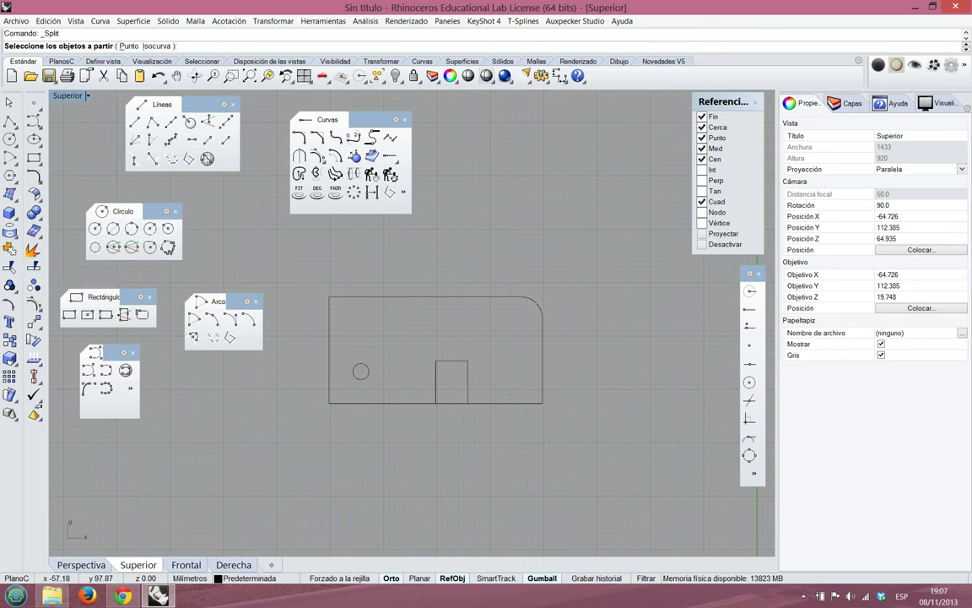
{"action": "left_click", "coordinate": [399, 404]}
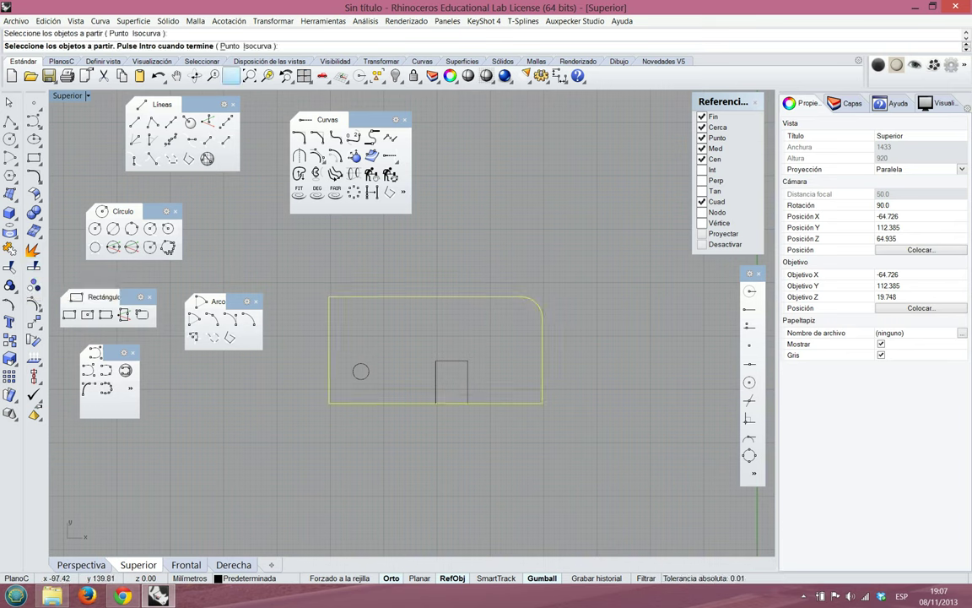
{"action": "key", "text": "Return"}
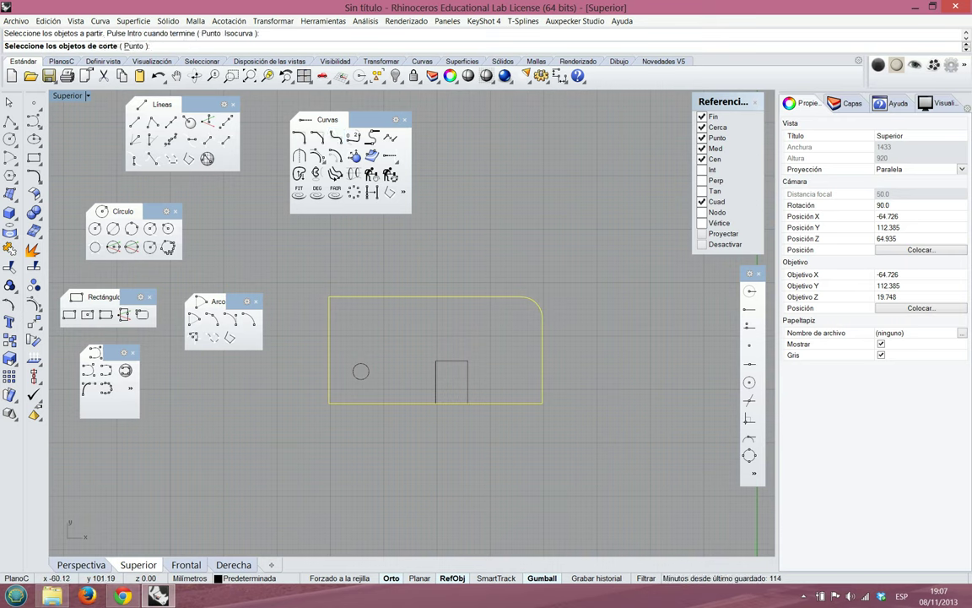
{"action": "left_click", "coordinate": [437, 388]}
{"action": "left_click", "coordinate": [468, 381]}
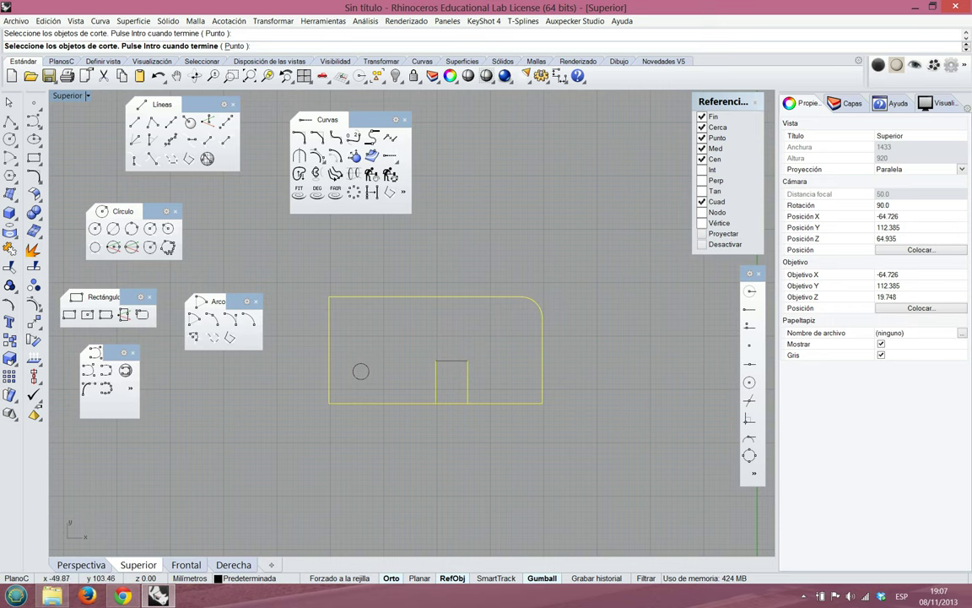
{"action": "key", "text": "Return"}
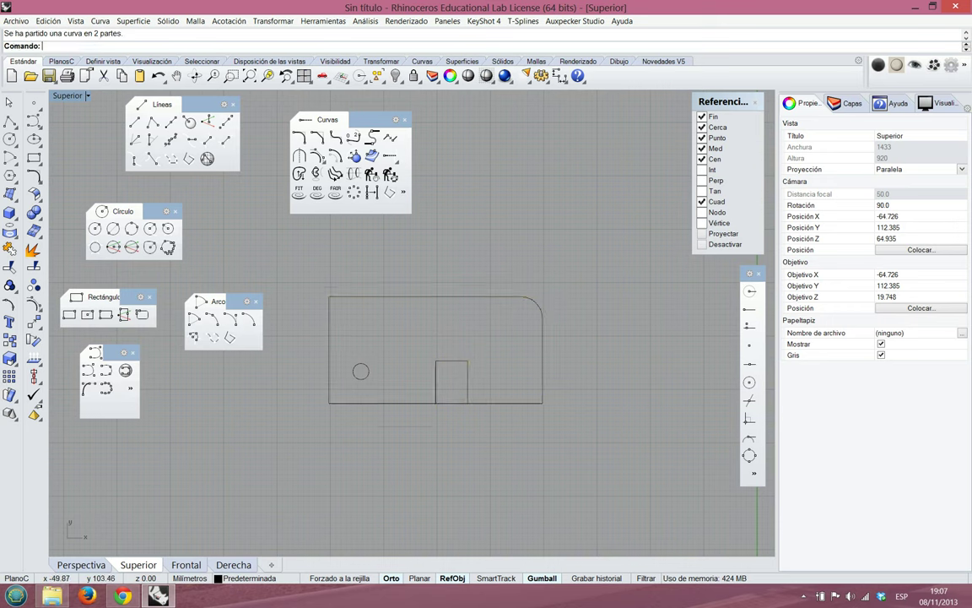
{"action": "left_click", "coordinate": [451, 404]}
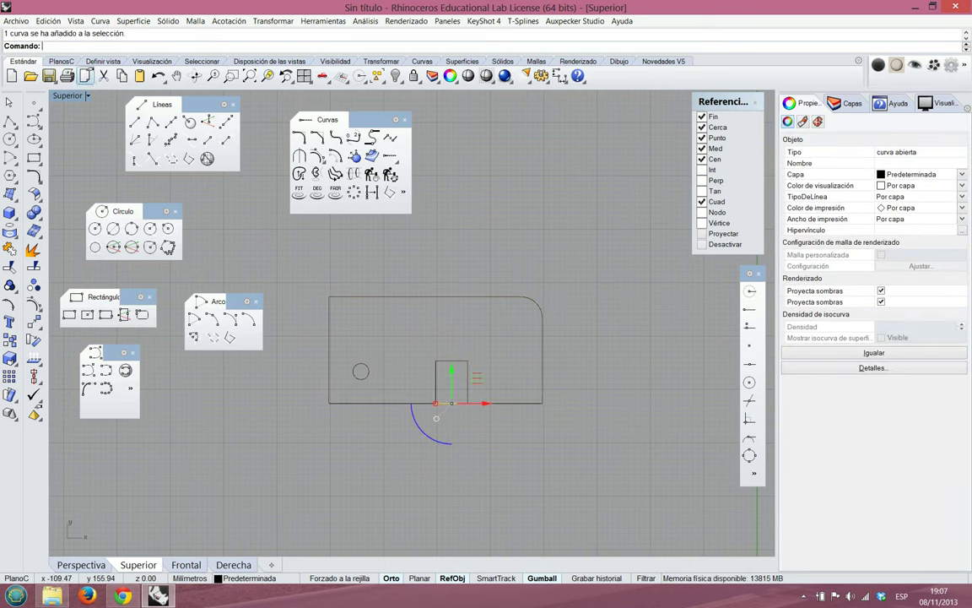
{"action": "left_click", "coordinate": [104, 75]}
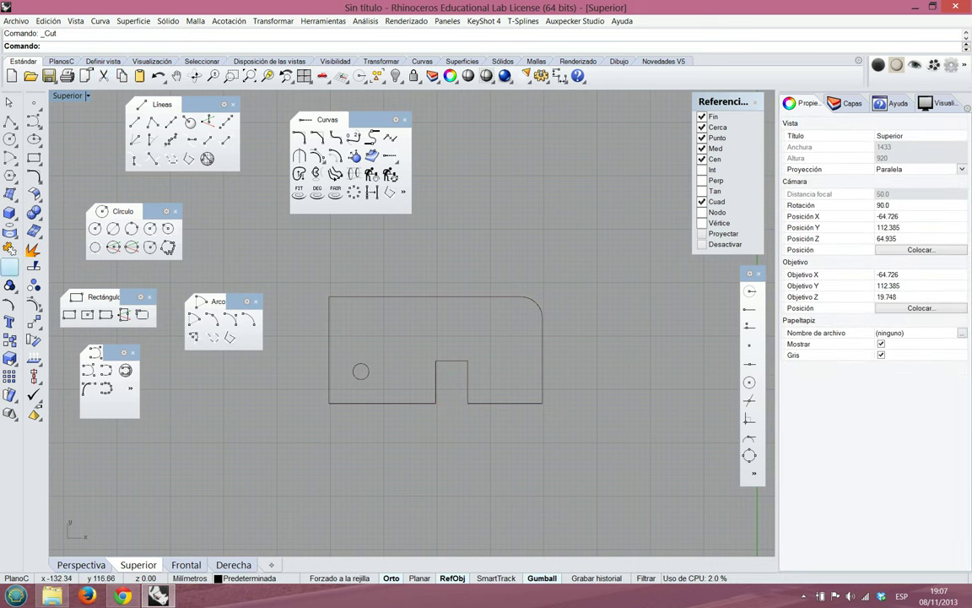
Join the outline with the three notch lines into one closed curve
{"action": "left_click", "coordinate": [10, 248]}
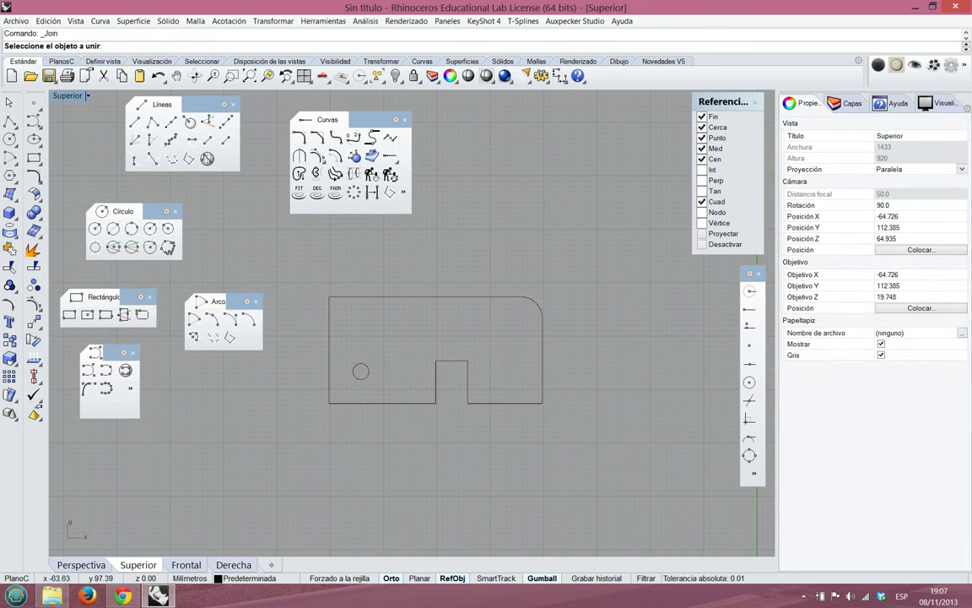
{"action": "left_click", "coordinate": [420, 404]}
{"action": "left_click", "coordinate": [437, 384]}
{"action": "left_click", "coordinate": [449, 362]}
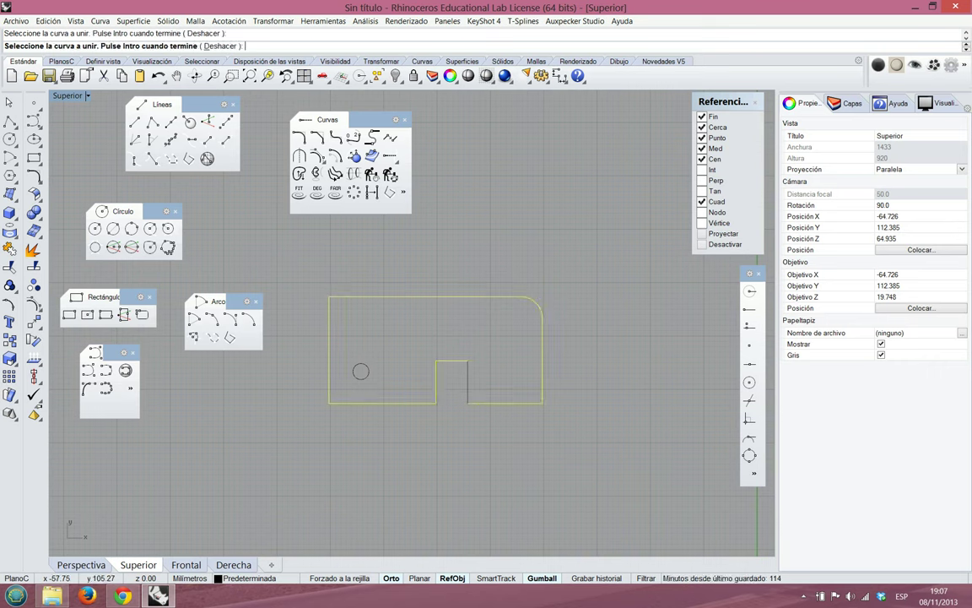
{"action": "key", "text": "Return"}
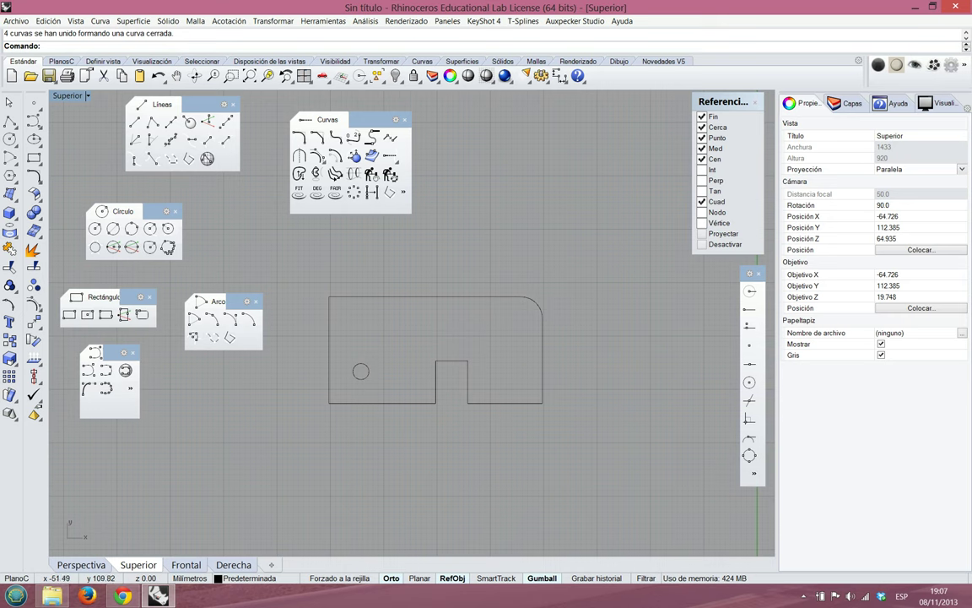
{"action": "left_click", "coordinate": [475, 297]}
{"action": "key", "text": "Escape"}
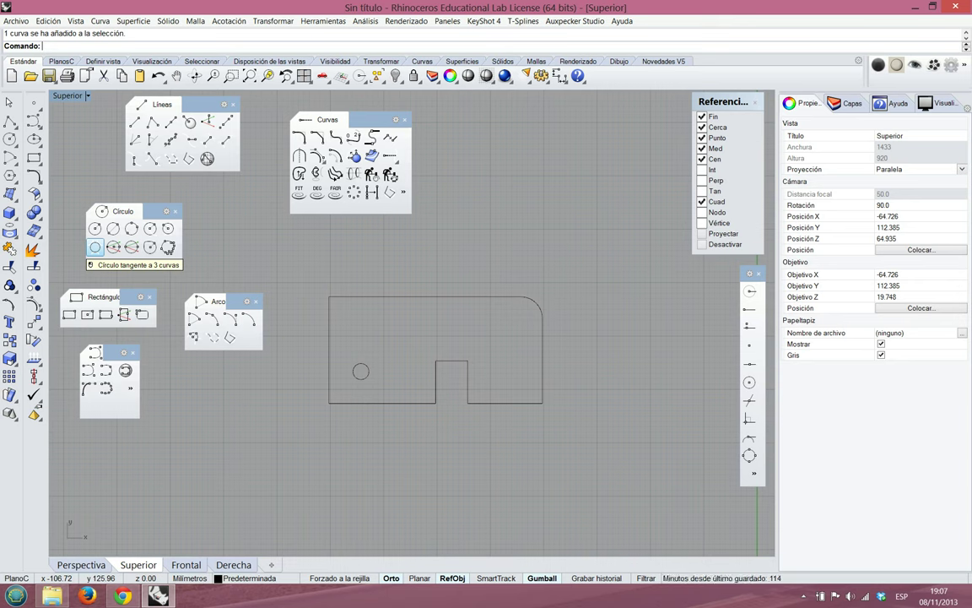
Draw a circle tangent to three curves: the outline's right edge, its lower edge right of the notch, and the notch's right side
{"action": "left_click", "coordinate": [95, 247]}
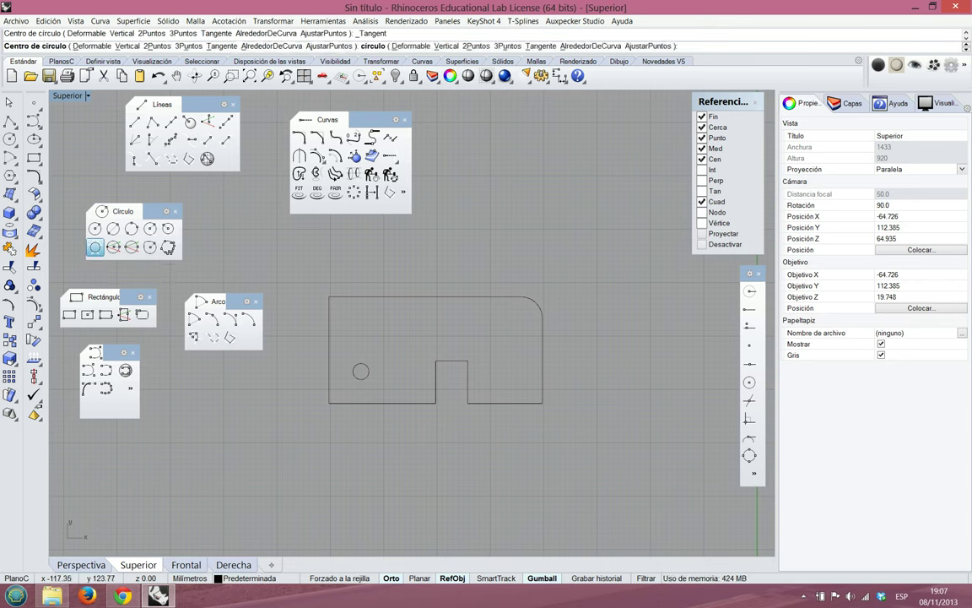
{"action": "left_click", "coordinate": [542, 361]}
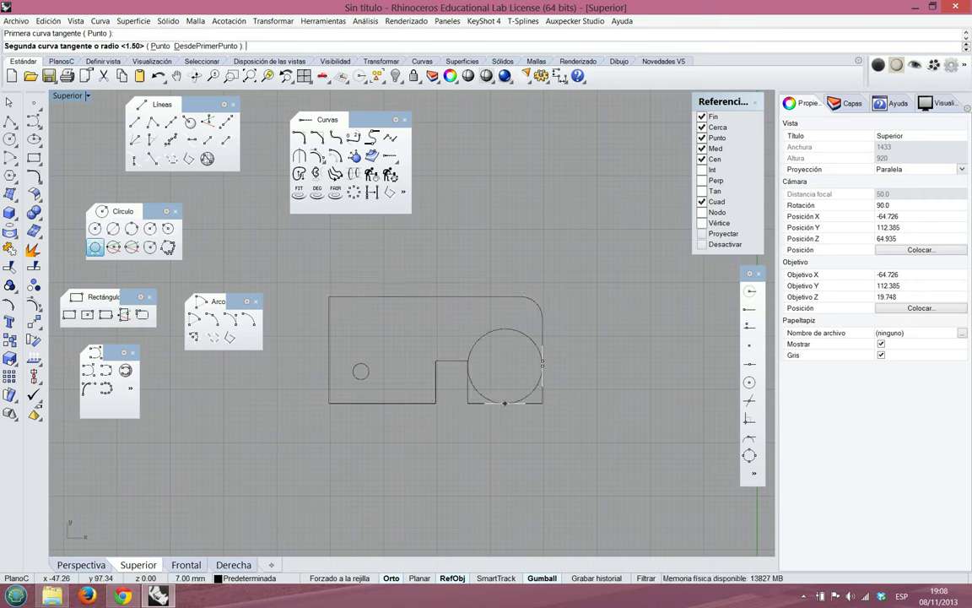
{"action": "left_click", "coordinate": [505, 402]}
{"action": "left_click", "coordinate": [468, 364]}
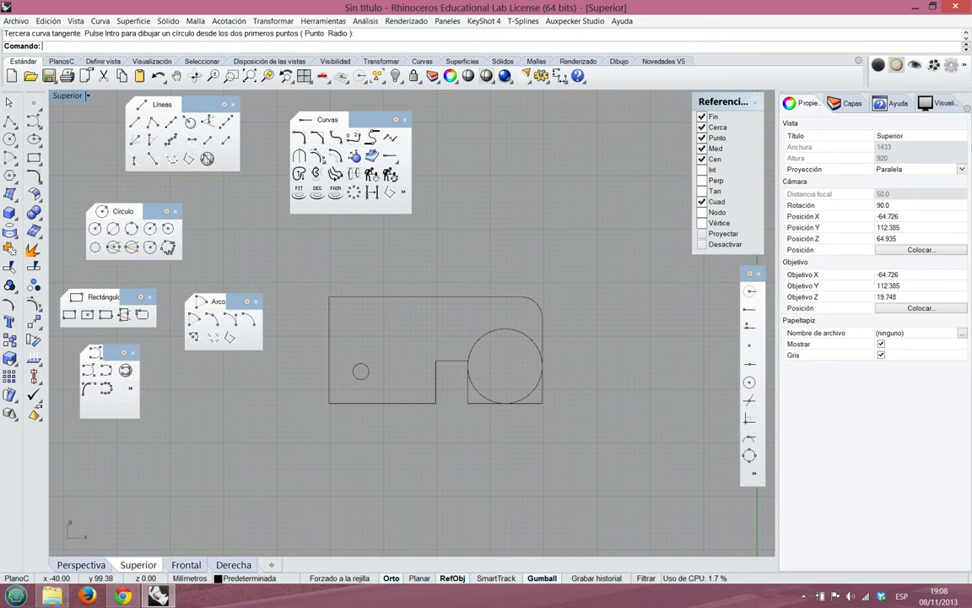
Split the outline with the tangent circle and cut away the two square corner pieces below it
{"action": "scroll", "coordinate": [543, 391], "scroll_direction": "up", "scroll_amount": 4}
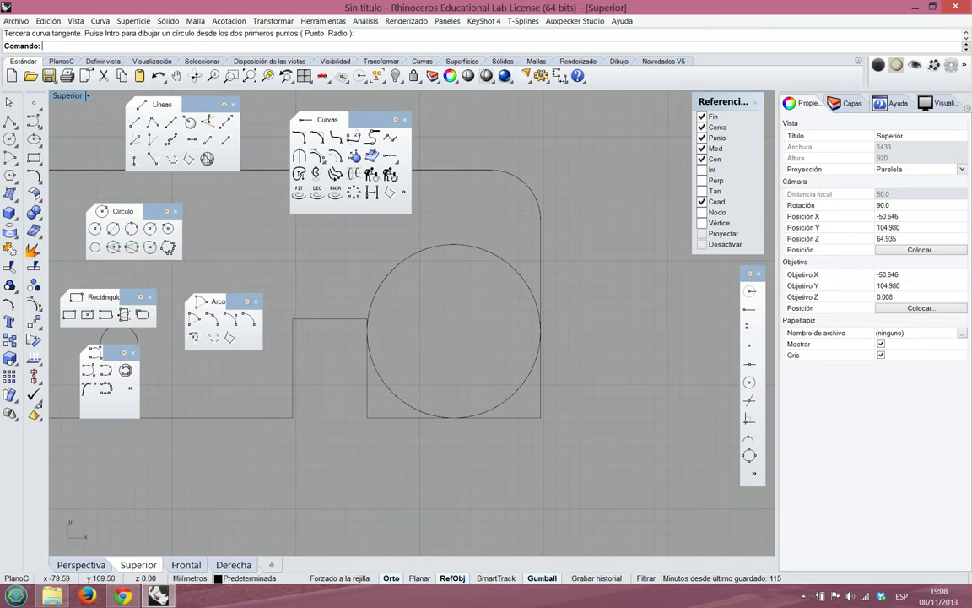
{"action": "left_click", "coordinate": [32, 249]}
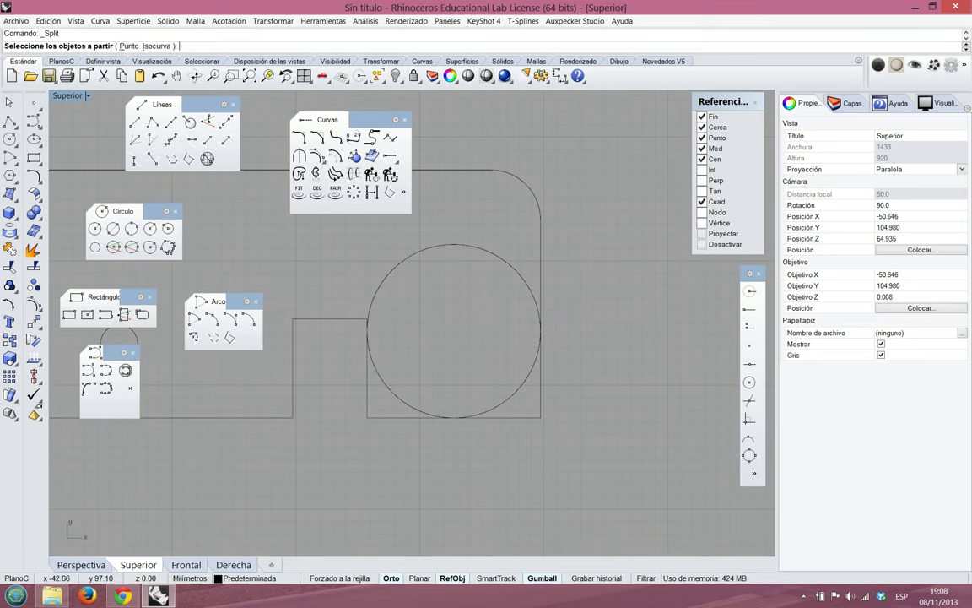
{"action": "left_click", "coordinate": [513, 417]}
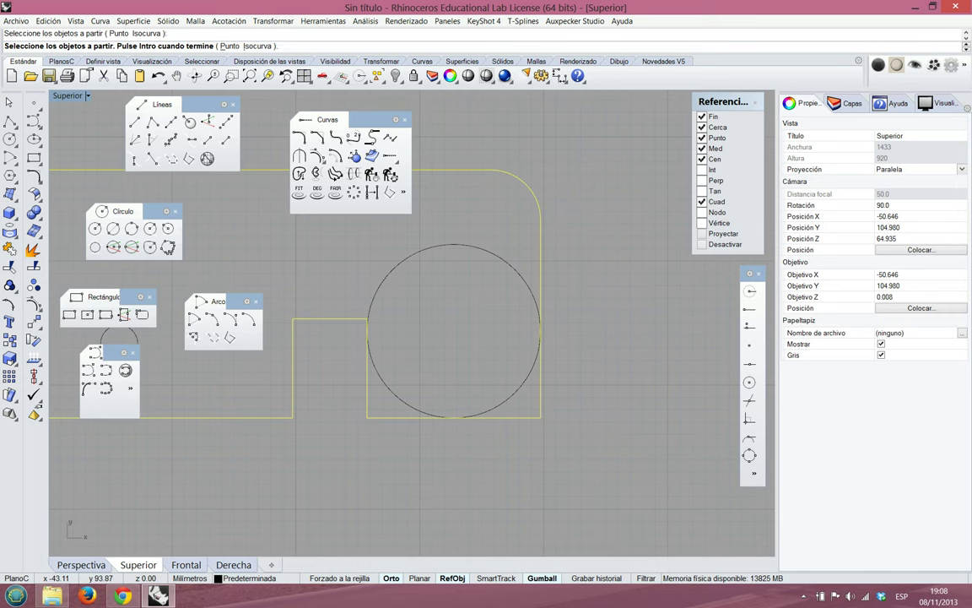
{"action": "key", "text": "Return"}
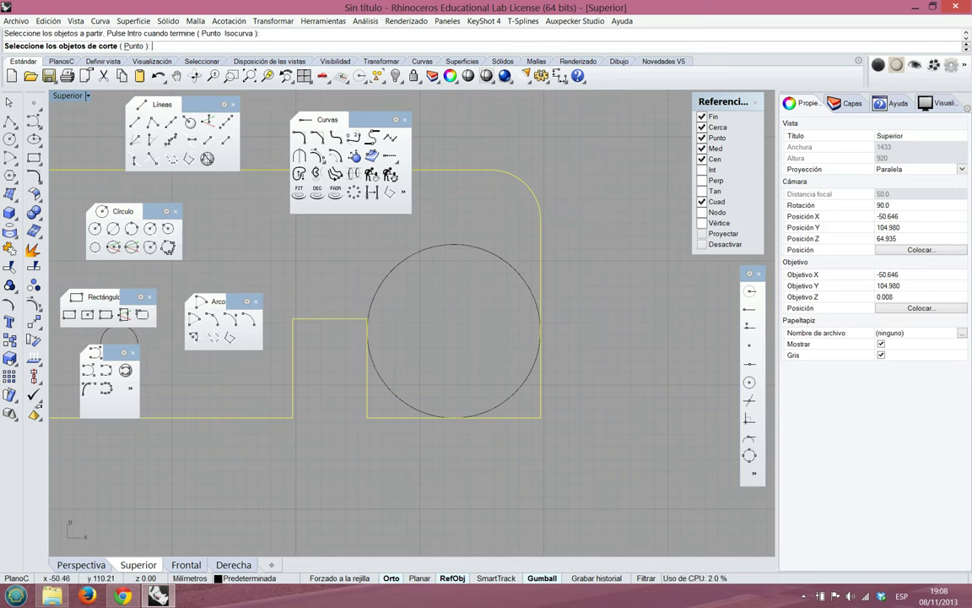
{"action": "left_click", "coordinate": [401, 261]}
{"action": "key", "text": "Return"}
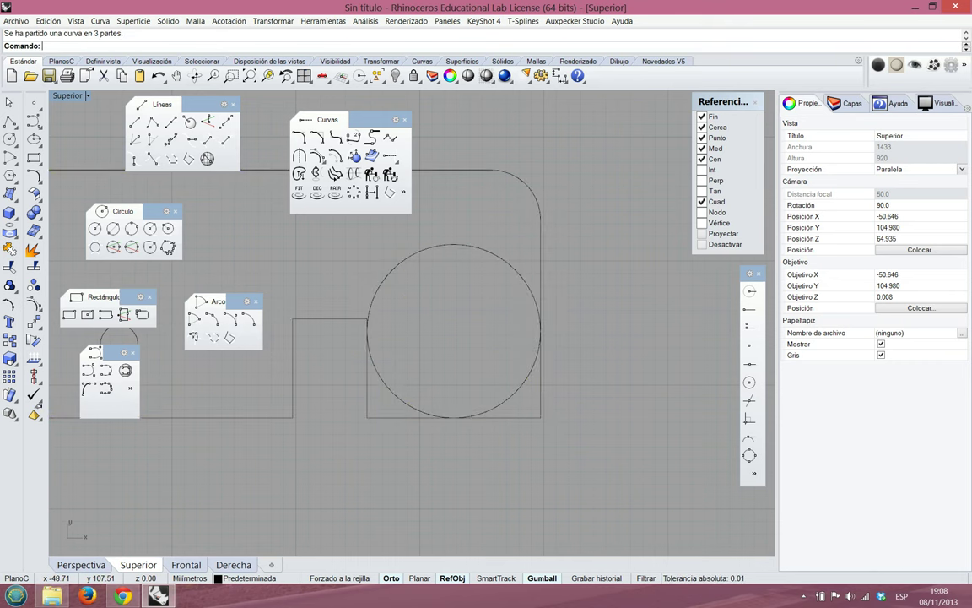
{"action": "left_click", "coordinate": [539, 418]}
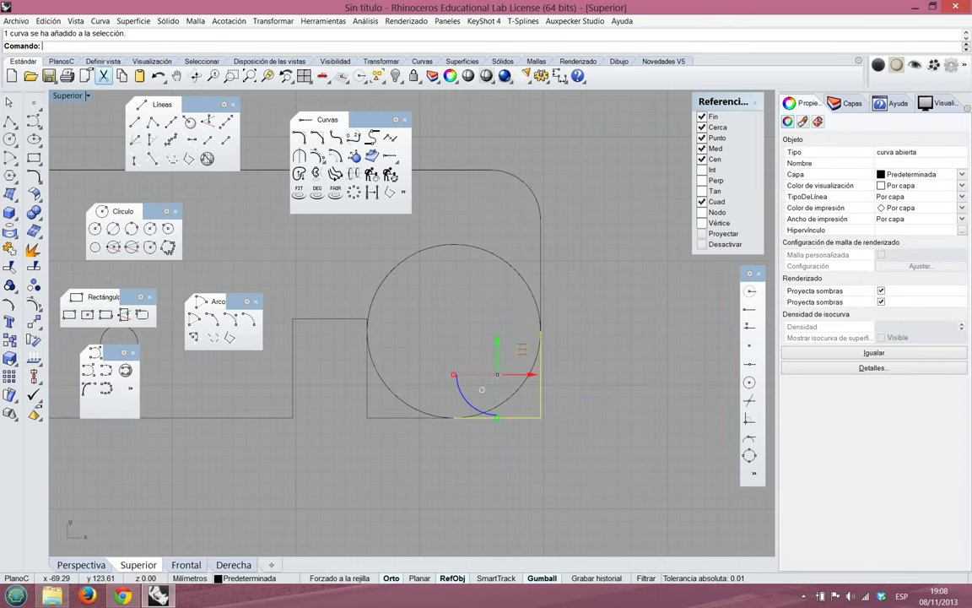
{"action": "left_click", "coordinate": [104, 75]}
{"action": "left_click", "coordinate": [367, 375]}
{"action": "key", "text": "ctrl+x"}
Split the tangent circle with the outline and cut away its upper arc
{"action": "left_click", "coordinate": [31, 244]}
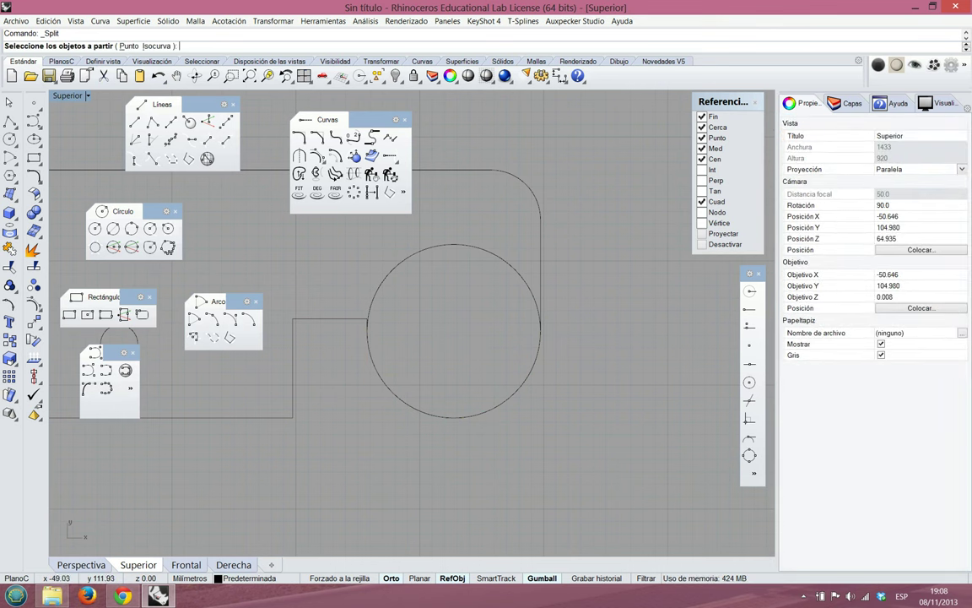
{"action": "left_click", "coordinate": [467, 245]}
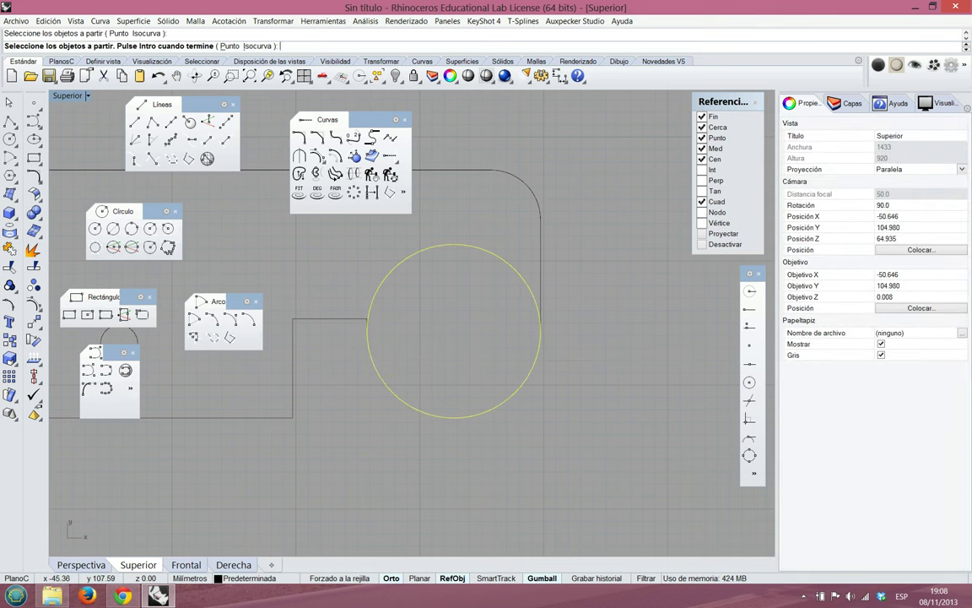
{"action": "key", "text": "Return"}
{"action": "left_click", "coordinate": [540, 232]}
{"action": "key", "text": "Return"}
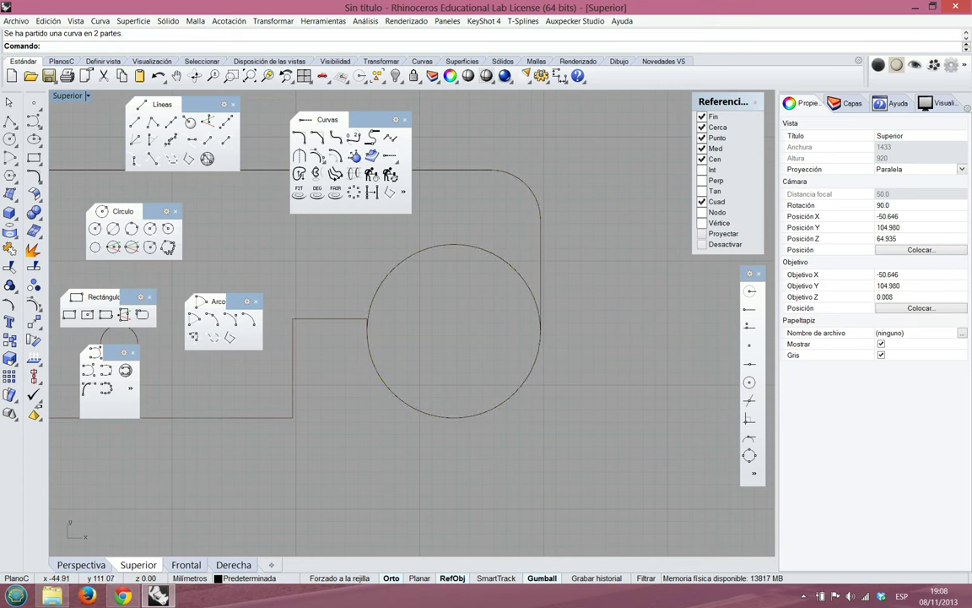
{"action": "left_click", "coordinate": [483, 248]}
{"action": "left_click", "coordinate": [104, 76]}
Join the outline and the remaining lower arc into one closed curve
{"action": "right_click_drag", "start_coordinate": [575, 246], "coordinate": [640, 245]}
{"action": "scroll", "coordinate": [623, 320], "scroll_direction": "down", "scroll_amount": 3}
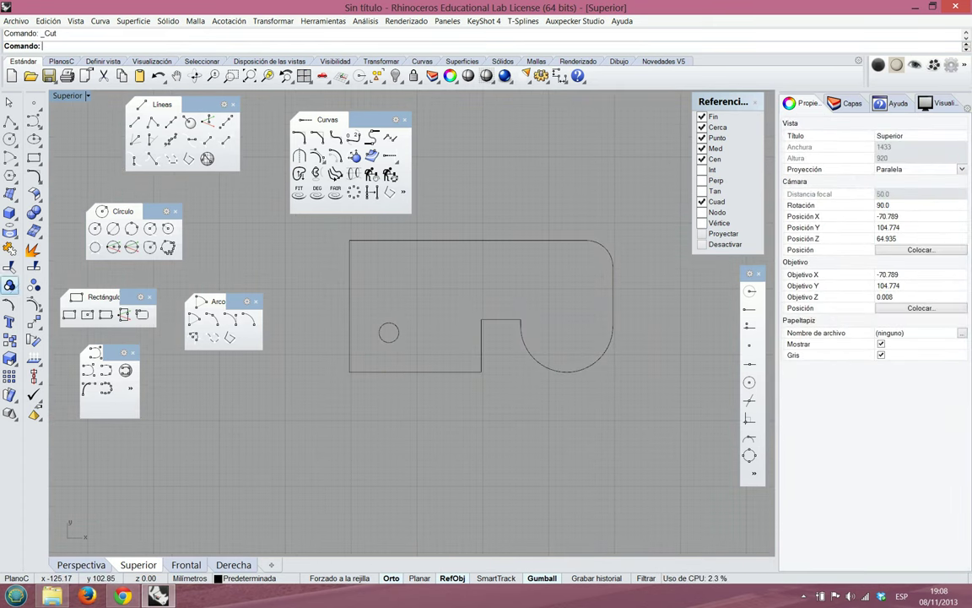
{"action": "left_click", "coordinate": [9, 247]}
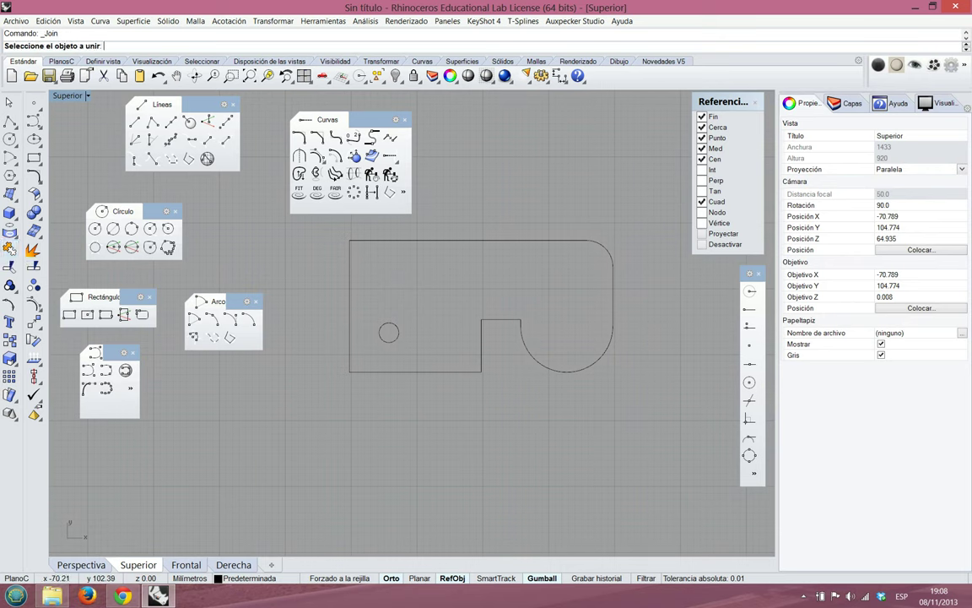
{"action": "left_click", "coordinate": [510, 321]}
{"action": "left_click", "coordinate": [524, 339]}
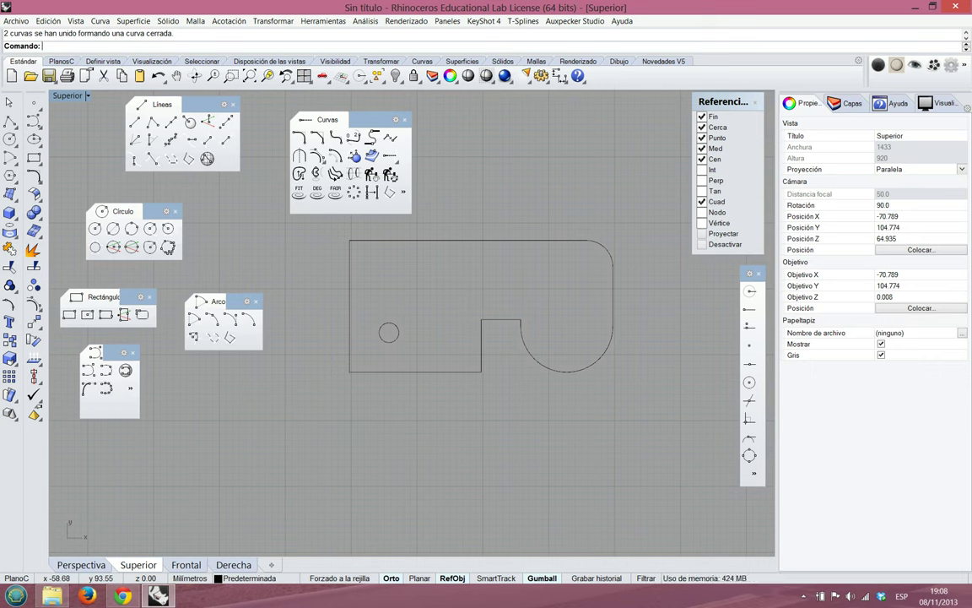
{"action": "left_click", "coordinate": [481, 334]}
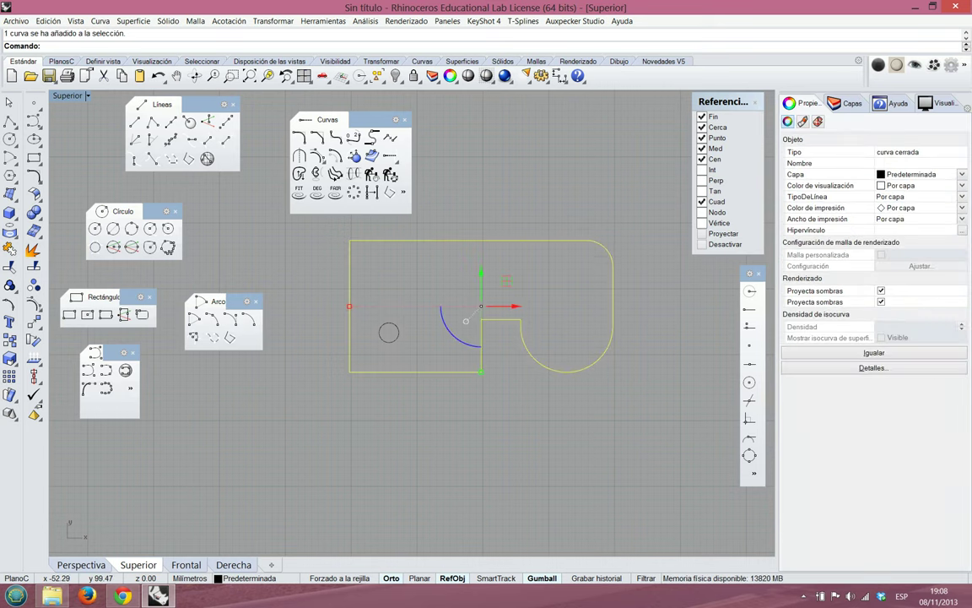
{"action": "key", "text": "Escape"}
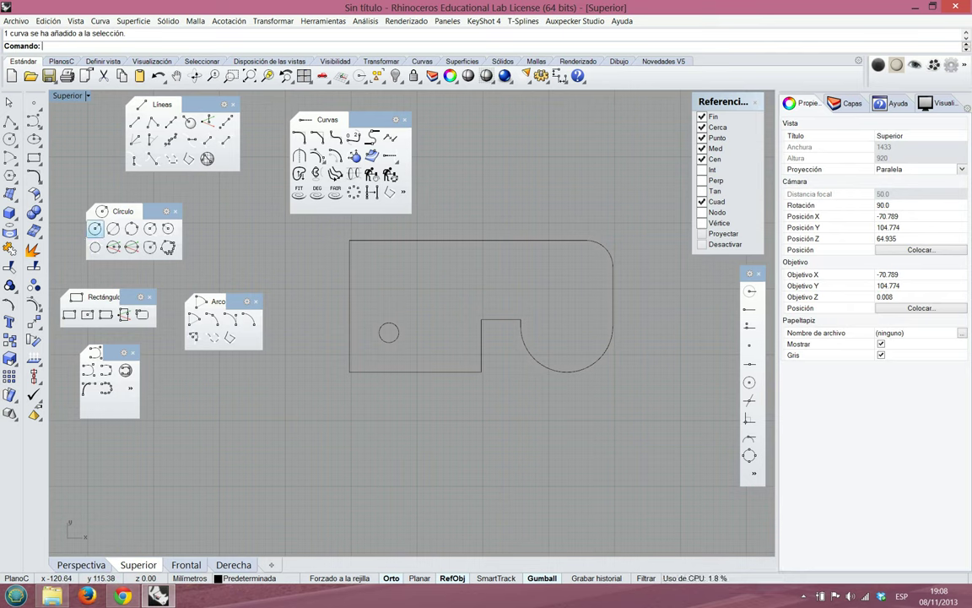
Draw a circle 5 mm in diameter at the center of the large lower-right arc
{"action": "left_click", "coordinate": [94, 228]}
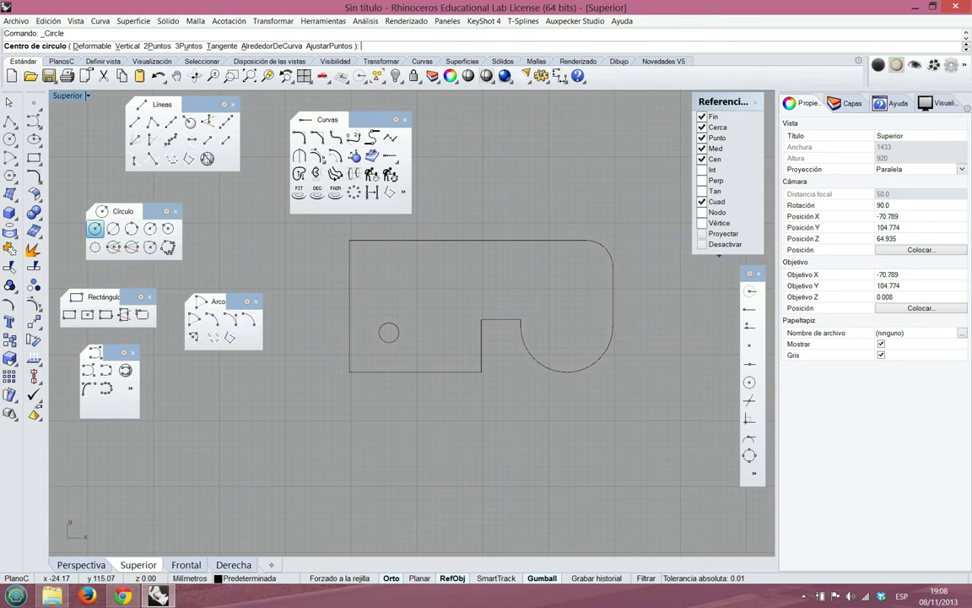
{"action": "left_click", "coordinate": [750, 382]}
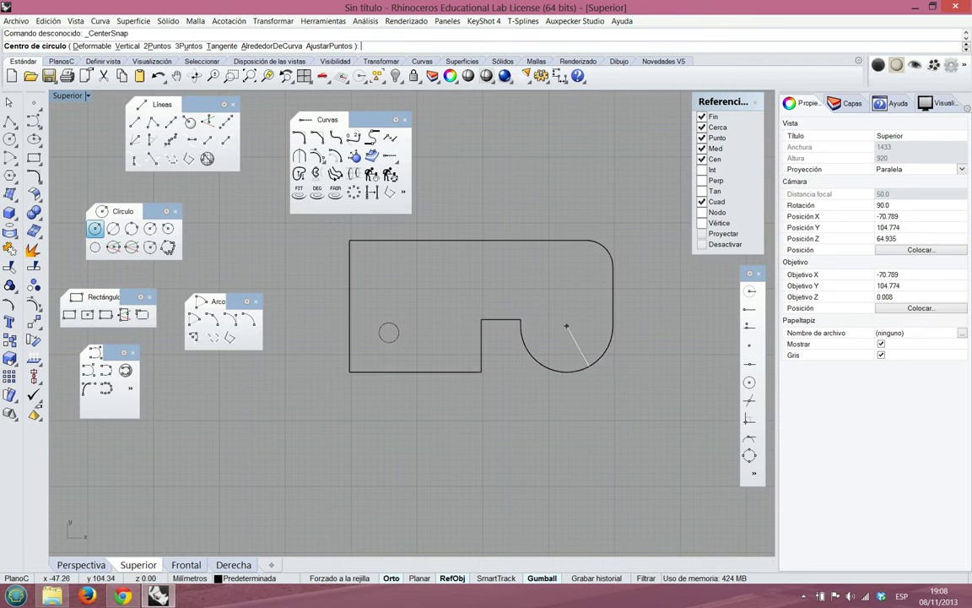
{"action": "left_click", "coordinate": [566, 326]}
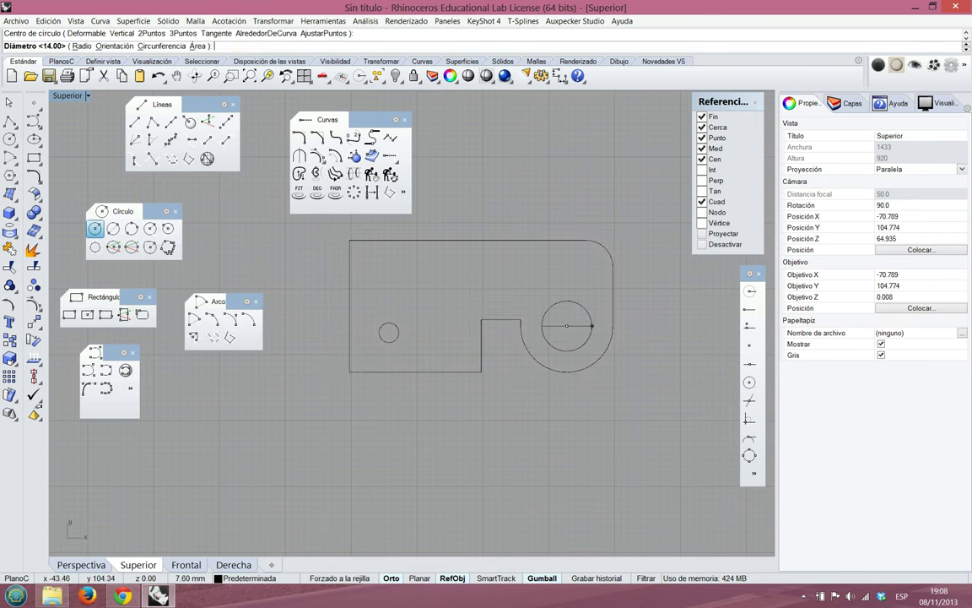
{"action": "type", "text": "5"}
{"action": "key", "text": "Return"}
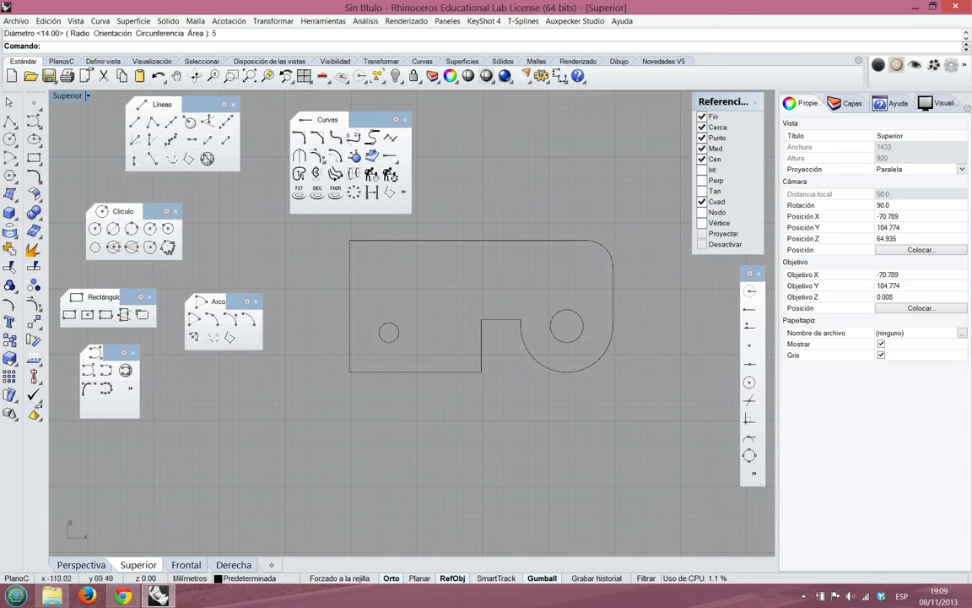
Examine the outline and its two circles in the Perspectiva view and check that they select as separate curves
{"action": "left_click", "coordinate": [81, 565]}
{"action": "right_click_drag", "start_coordinate": [287, 422], "coordinate": [395, 409]}
{"action": "scroll", "coordinate": [395, 409], "scroll_direction": "down", "scroll_amount": 8}
{"action": "scroll", "coordinate": [498, 411], "scroll_direction": "up", "scroll_amount": 7}
{"action": "scroll", "coordinate": [455, 386], "scroll_direction": "up", "scroll_amount": 14}
{"action": "left_click", "coordinate": [483, 308]}
{"action": "left_click", "coordinate": [466, 323]}
{"action": "left_click", "coordinate": [330, 433]}
{"action": "left_click", "coordinate": [507, 259]}
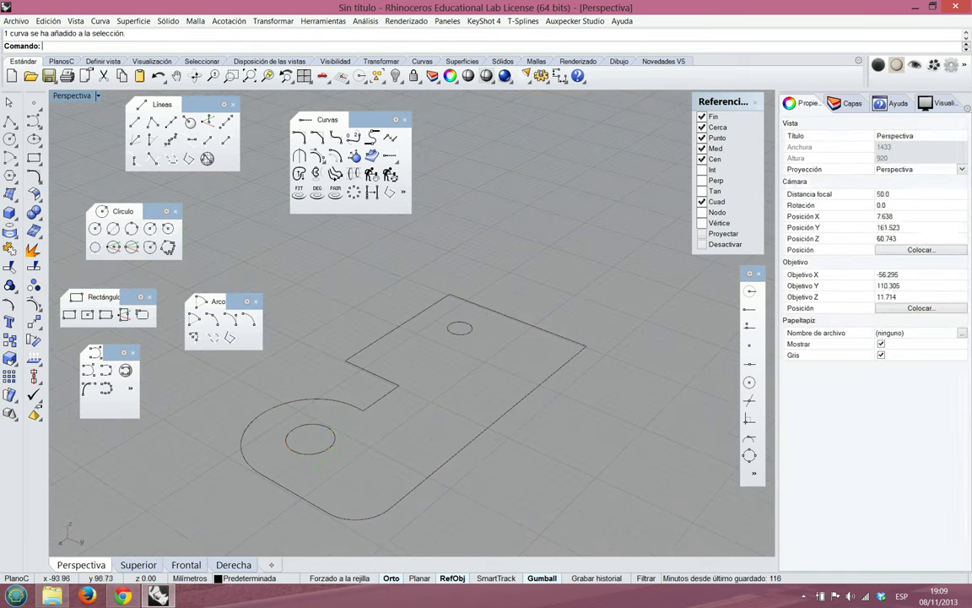
{"action": "scroll", "coordinate": [506, 259], "scroll_direction": "down", "scroll_amount": 6}
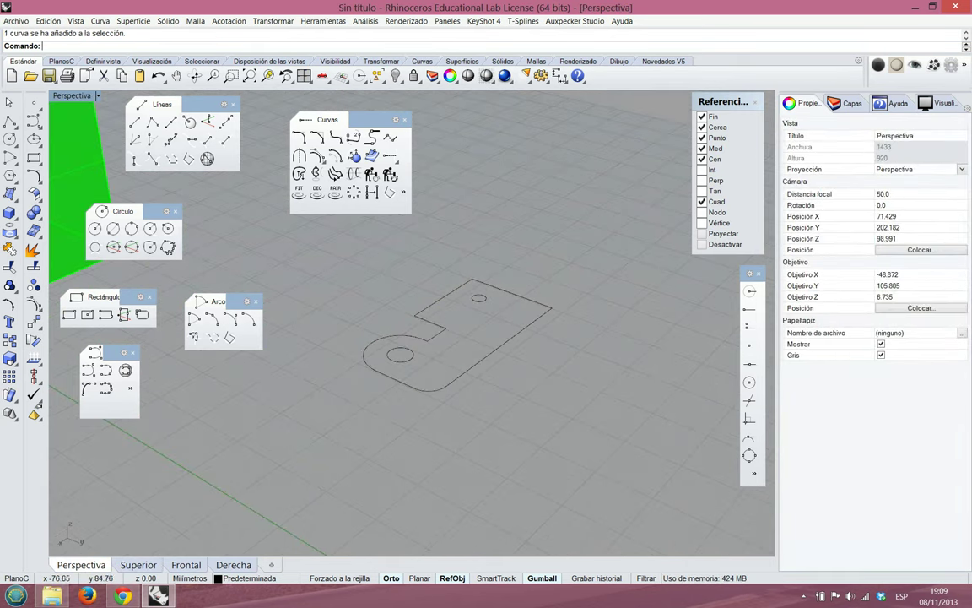
{"action": "scroll", "coordinate": [450, 270], "scroll_direction": "up", "scroll_amount": 4}
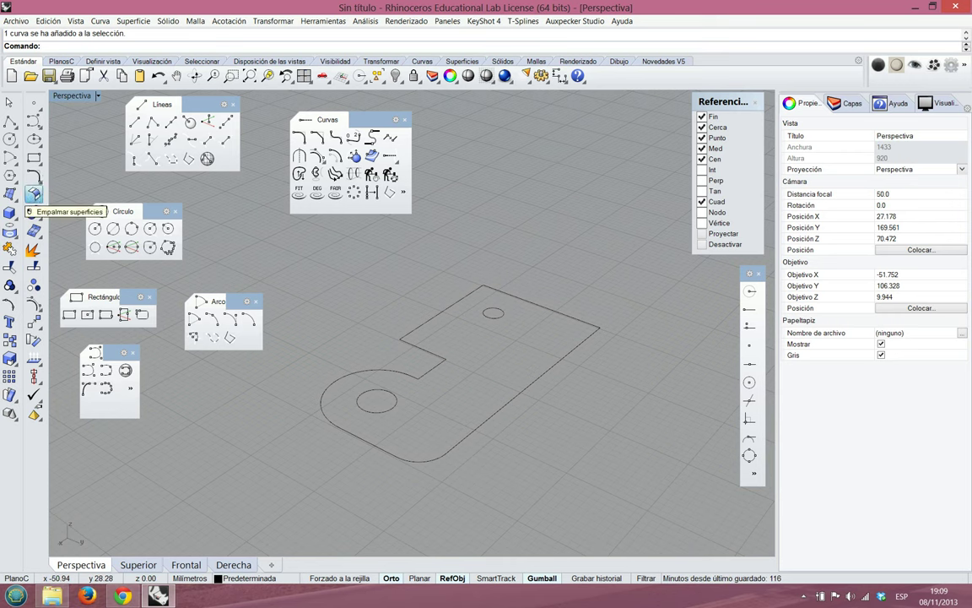
Float the Sólidos (lateral) and solid extrusion tool sets as separate palettes over the viewport
{"action": "left_click", "coordinate": [33, 194]}
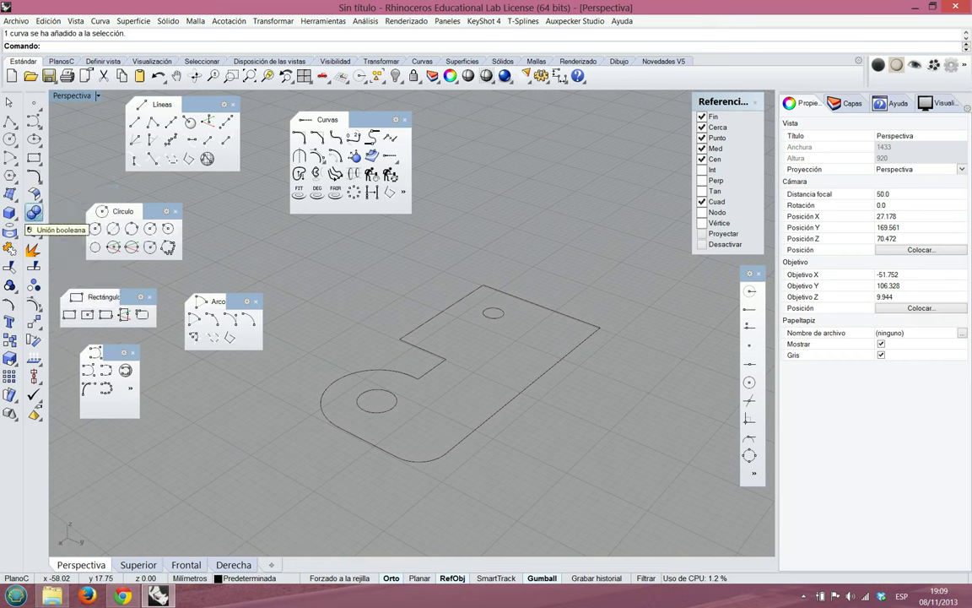
{"action": "left_click", "coordinate": [34, 211]}
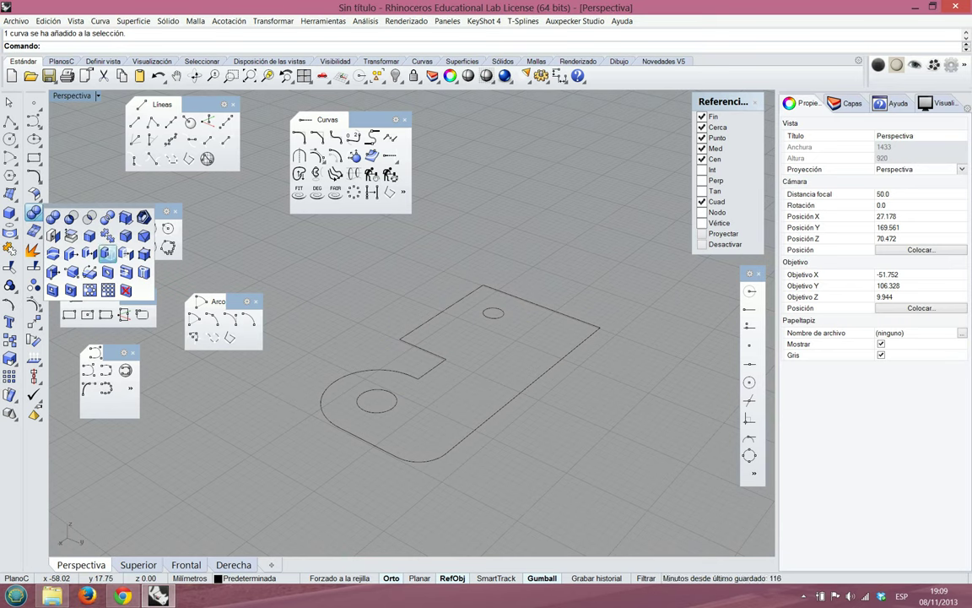
{"action": "left_click", "coordinate": [83, 177]}
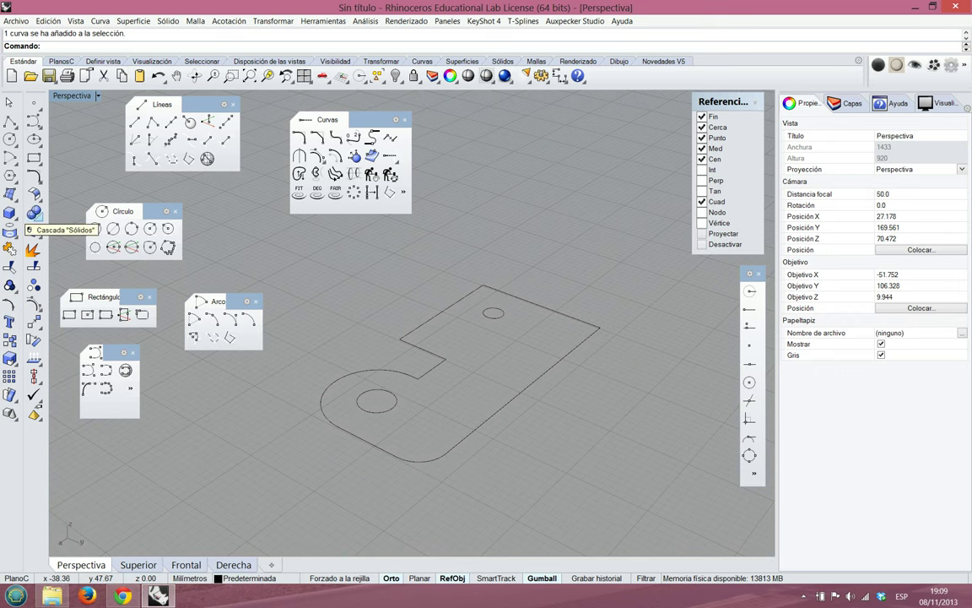
{"action": "left_click", "coordinate": [9, 213]}
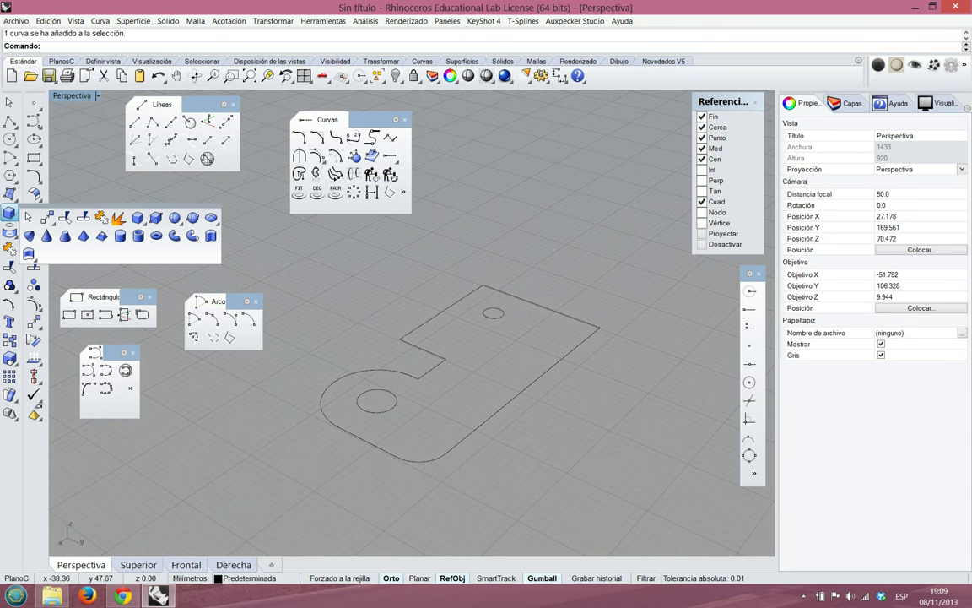
{"action": "left_click_drag", "start_coordinate": [168, 207], "coordinate": [226, 203]}
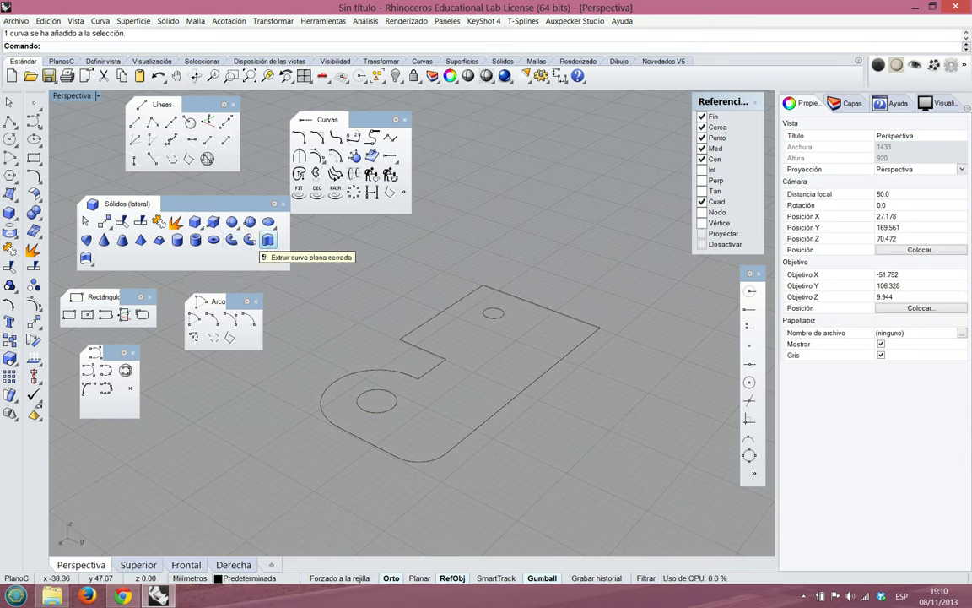
{"action": "left_click", "coordinate": [268, 240]}
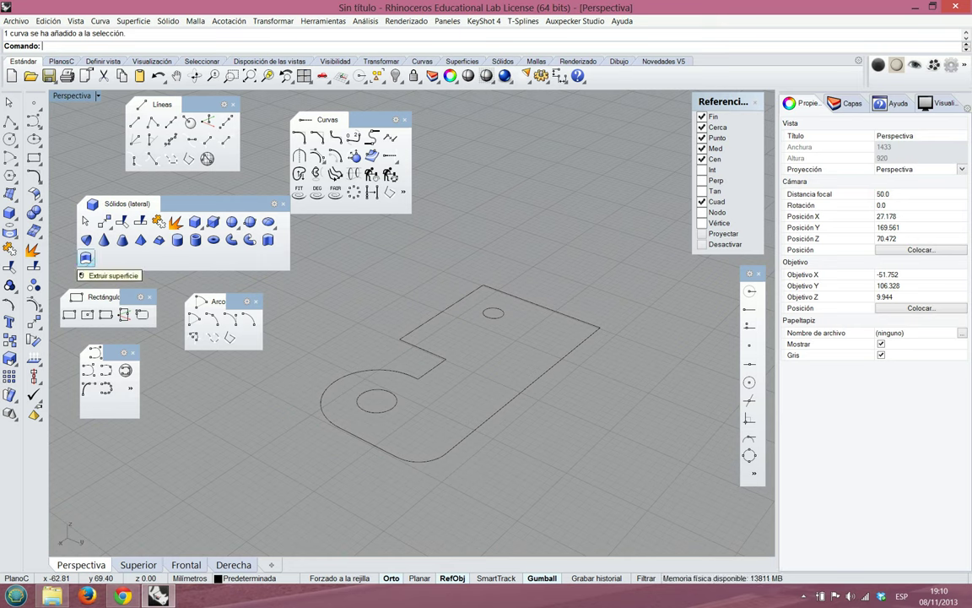
{"action": "left_click", "coordinate": [86, 259]}
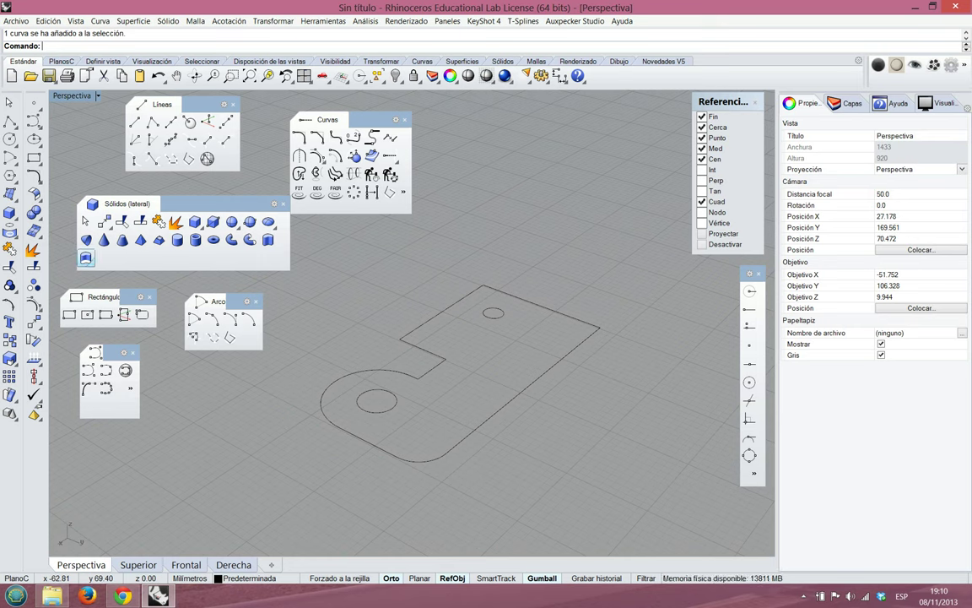
{"action": "left_click_drag", "start_coordinate": [133, 271], "coordinate": [353, 233]}
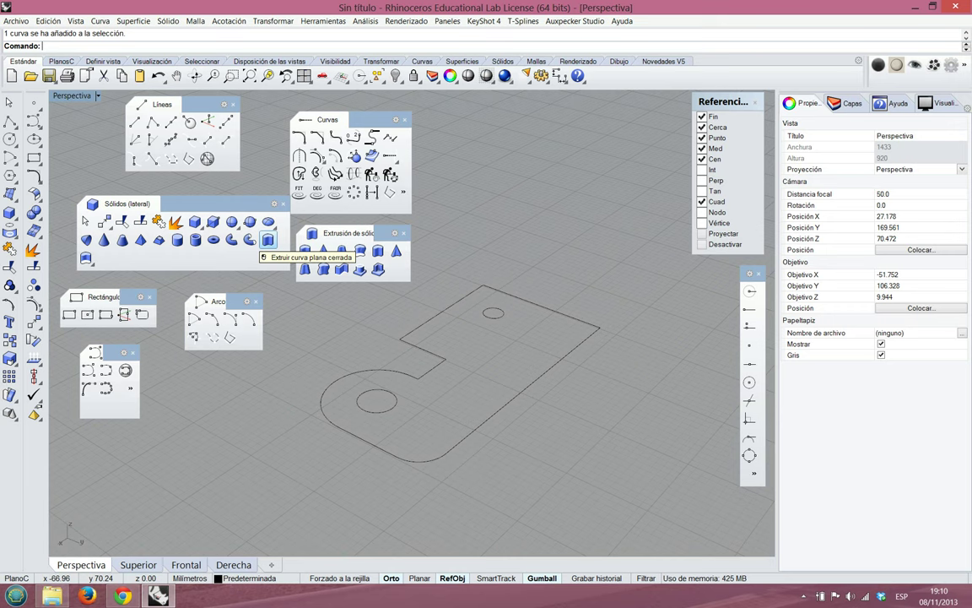
Extrude the outline and both circles together as a solid, snapping the height of about 50.33 mm to the green model's upper corner
{"action": "left_click", "coordinate": [267, 240]}
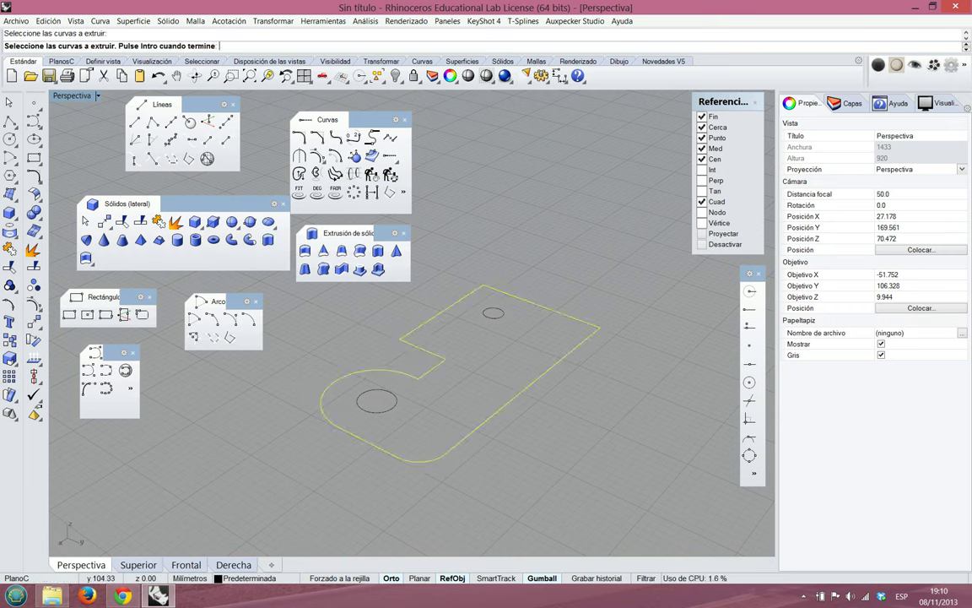
{"action": "left_click", "coordinate": [495, 318]}
{"action": "left_click", "coordinate": [395, 394]}
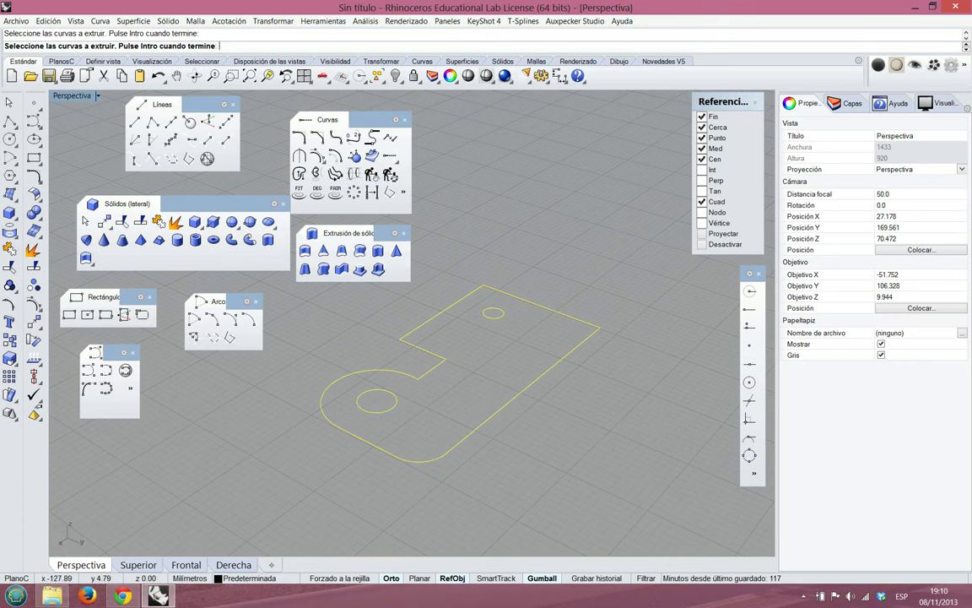
{"action": "key", "text": "Return"}
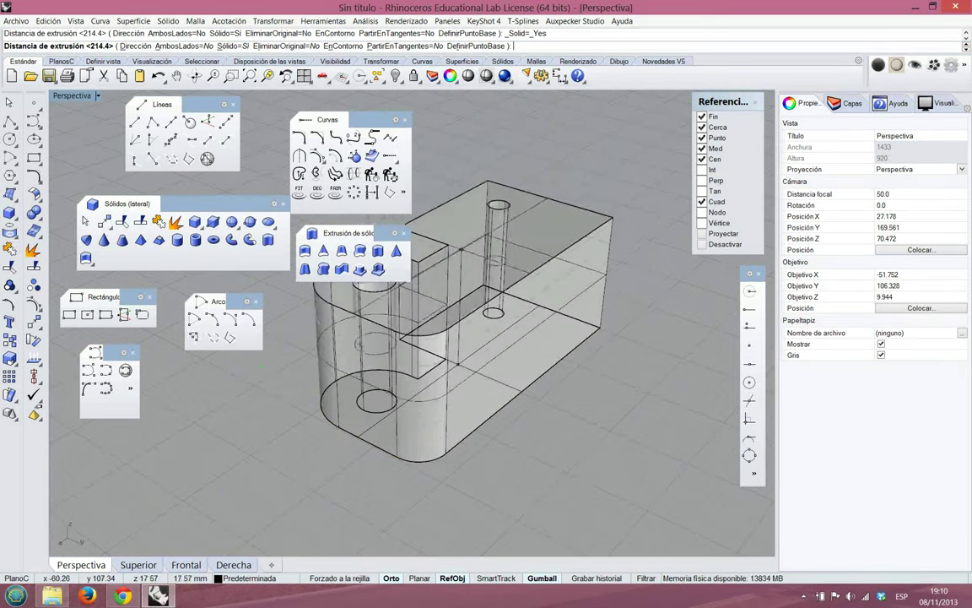
{"action": "scroll", "coordinate": [580, 412], "scroll_direction": "down", "scroll_amount": 8}
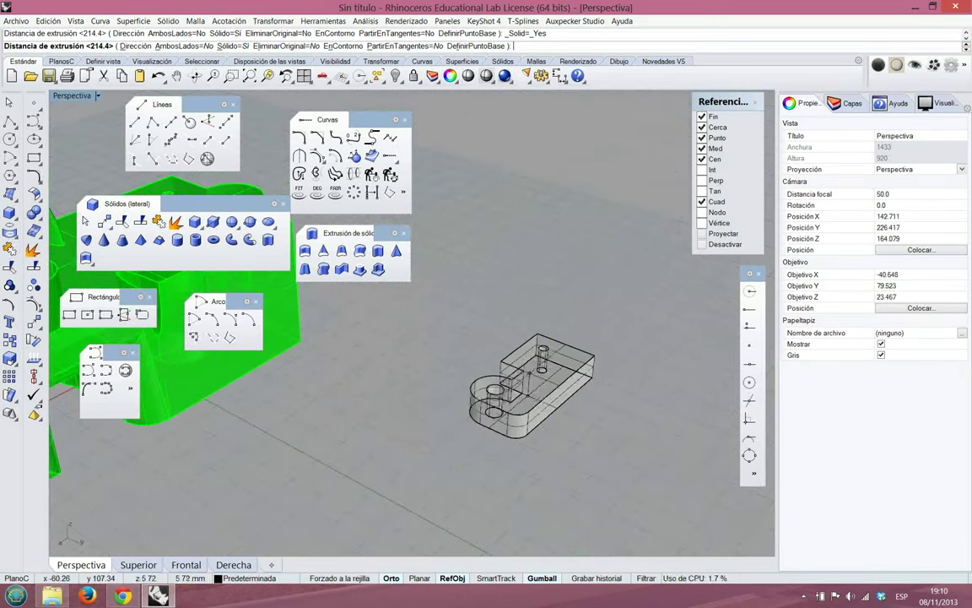
{"action": "scroll", "coordinate": [595, 381], "scroll_direction": "down", "scroll_amount": 2}
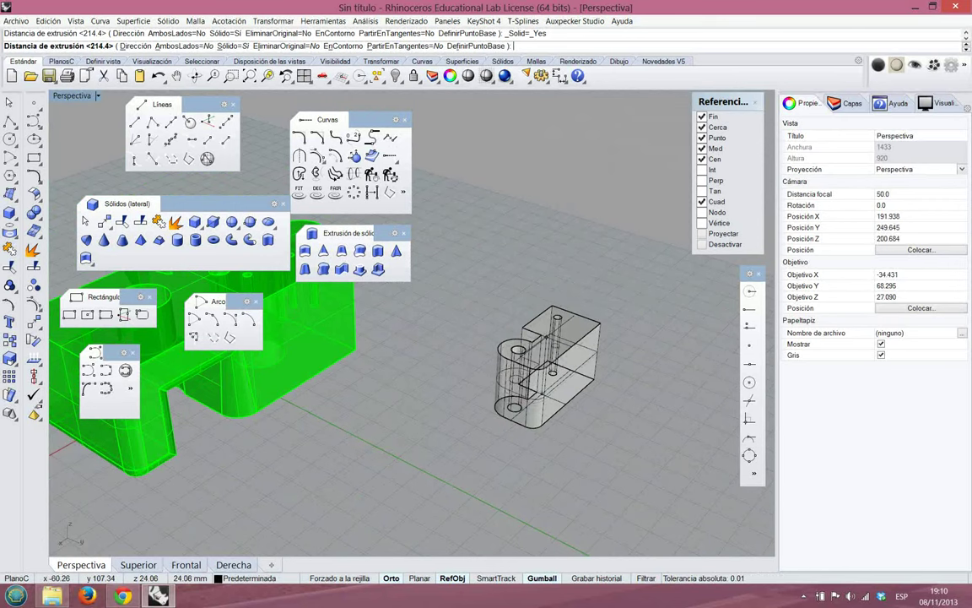
{"action": "scroll", "coordinate": [604, 334], "scroll_direction": "down", "scroll_amount": 6}
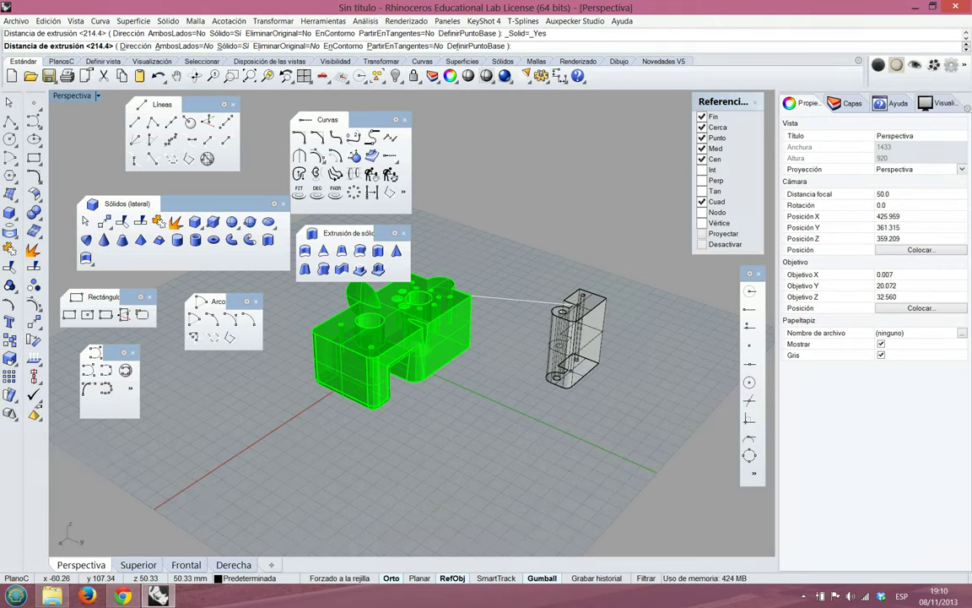
{"action": "left_click", "coordinate": [471, 296]}
{"action": "scroll", "coordinate": [592, 351], "scroll_direction": "up", "scroll_amount": 8}
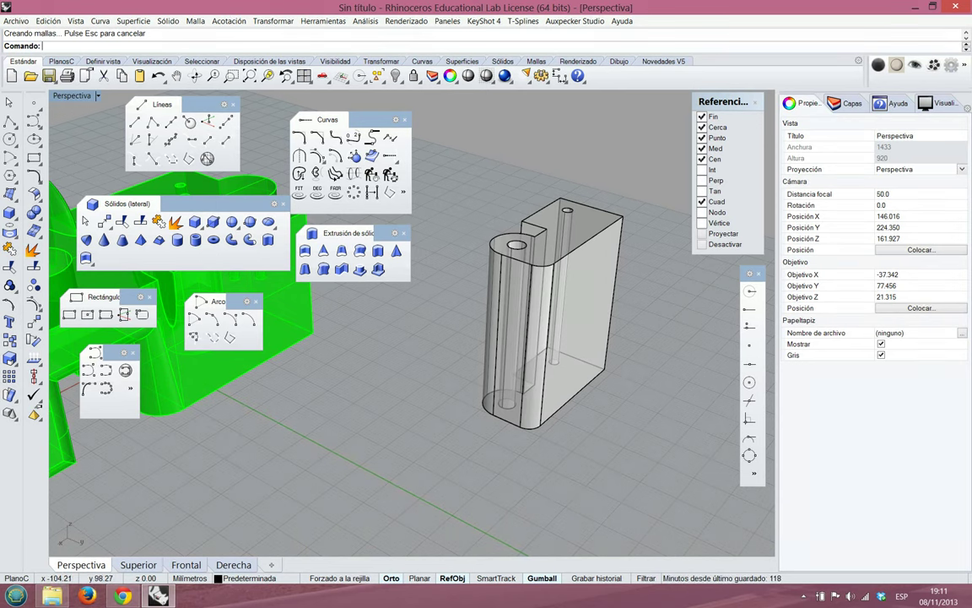
Scale the extruded block in one dimension along its vertical edge from the base corner, to a height of 30 mm
{"action": "left_click", "coordinate": [589, 316]}
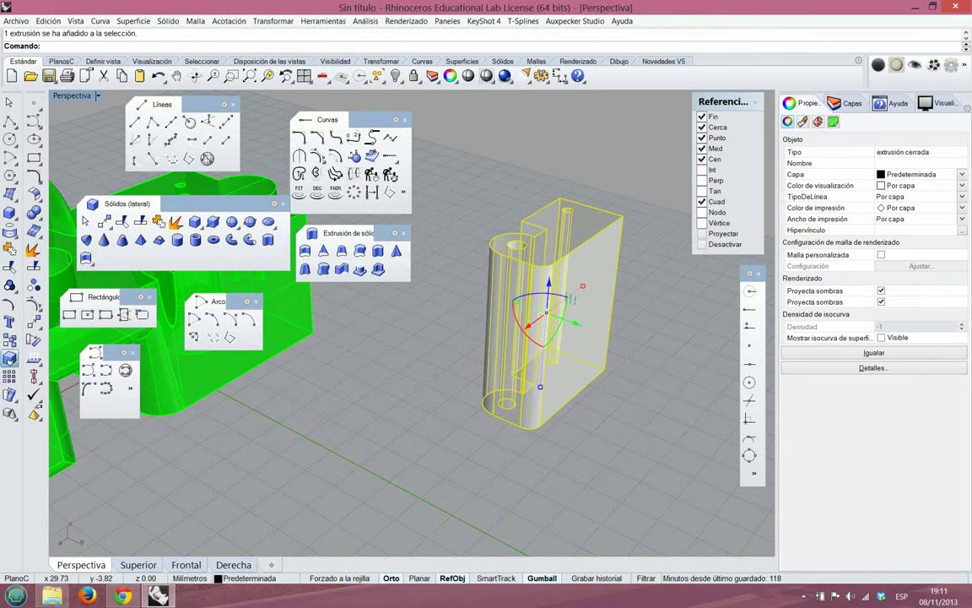
{"action": "left_click", "coordinate": [10, 357]}
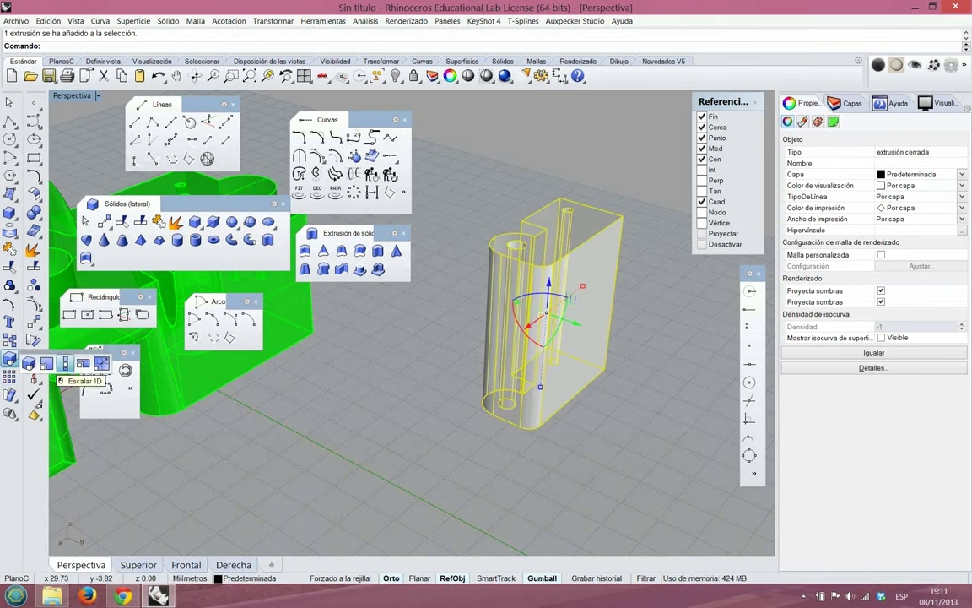
{"action": "left_click", "coordinate": [65, 363]}
{"action": "left_click", "coordinate": [604, 369]}
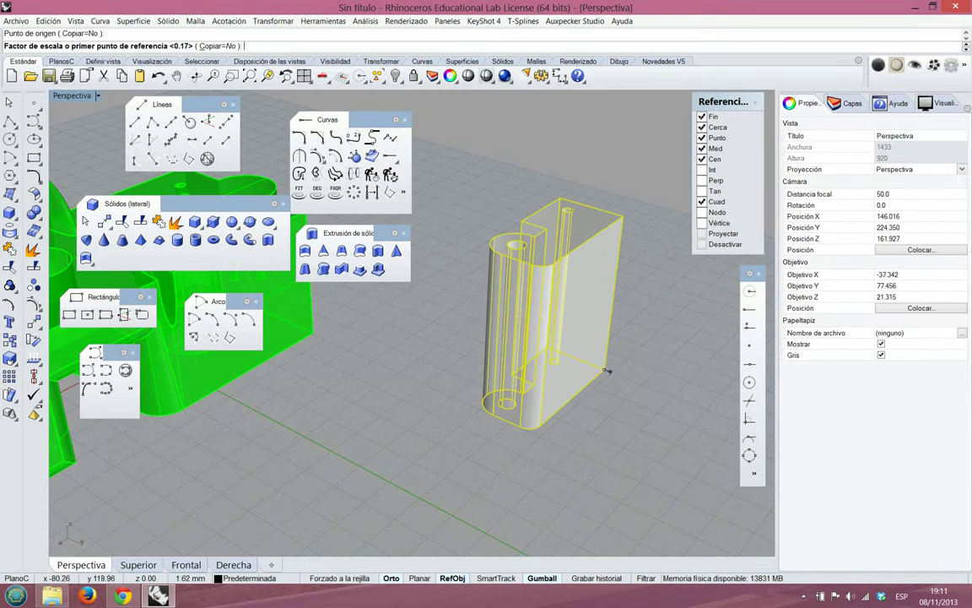
{"action": "left_click", "coordinate": [622, 216]}
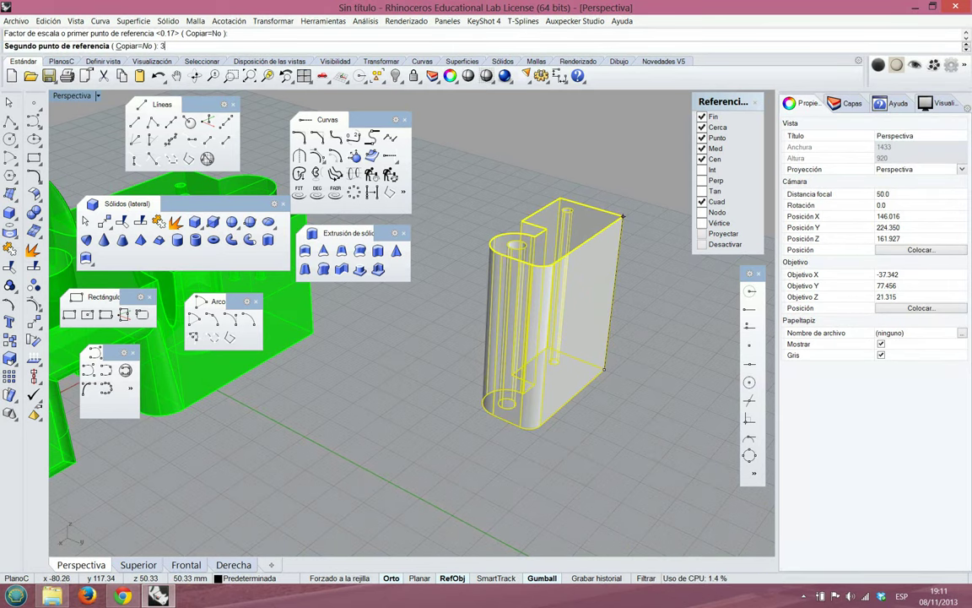
{"action": "type", "text": "30"}
{"action": "key", "text": "Return"}
{"action": "key", "text": "Escape"}
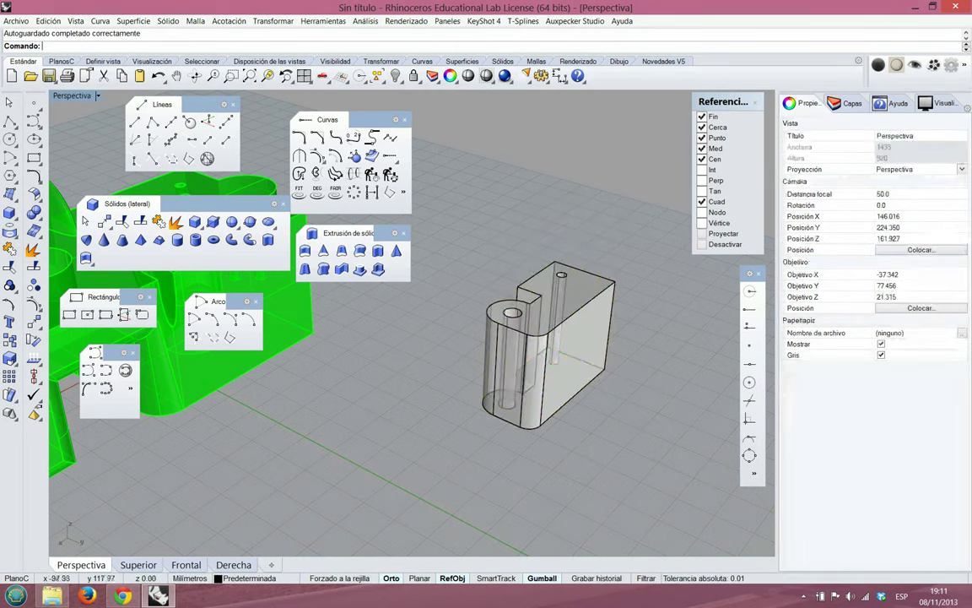
Inspect the extruded block from several sides, including its notch, rounded lobe and through holes
{"action": "right_click_drag", "start_coordinate": [540, 337], "coordinate": [675, 422]}
{"action": "scroll", "coordinate": [519, 388], "scroll_direction": "up", "scroll_amount": 4}
{"action": "scroll", "coordinate": [519, 388], "scroll_direction": "down", "scroll_amount": 6}
{"action": "right_click_drag", "start_coordinate": [466, 313], "coordinate": [249, 298]}
{"action": "scroll", "coordinate": [564, 392], "scroll_direction": "down", "scroll_amount": 6}
{"action": "scroll", "coordinate": [569, 384], "scroll_direction": "up", "scroll_amount": 8}
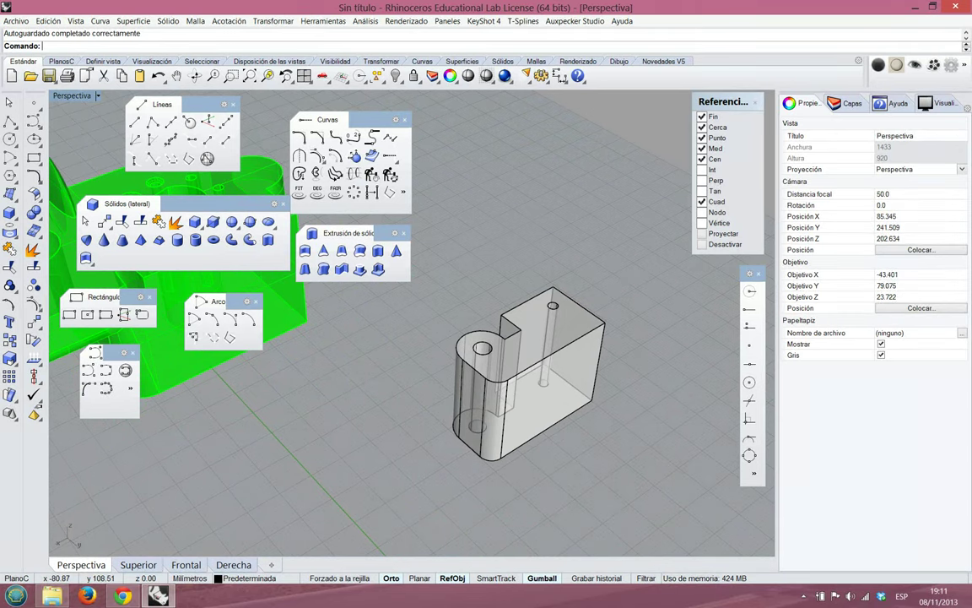
{"action": "right_click_drag", "start_coordinate": [441, 444], "coordinate": [490, 211]}
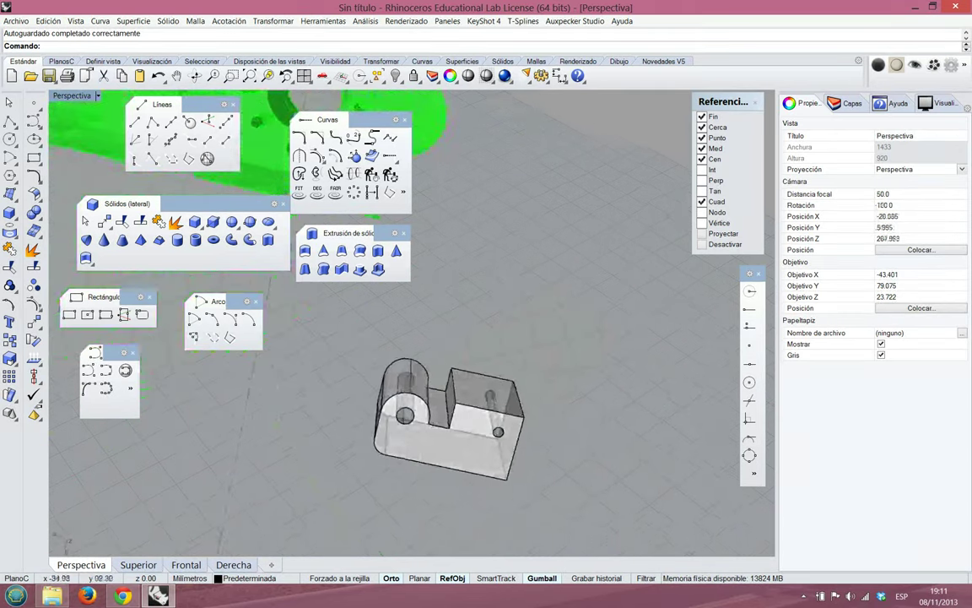
{"action": "key", "text": "Left"}
{"action": "key", "text": "Left"}
{"action": "key", "text": "Left"}
{"action": "key", "text": "Left"}
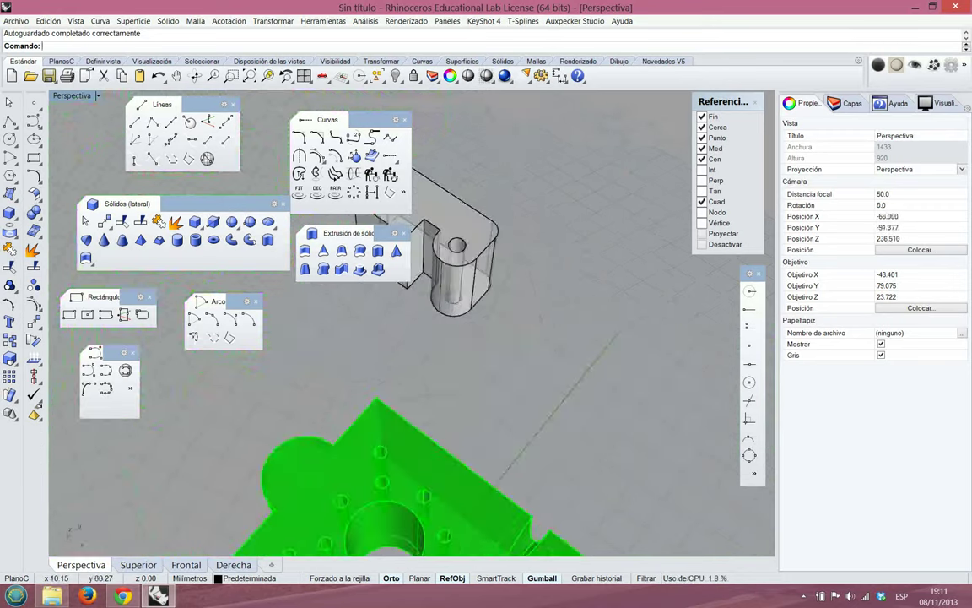
{"action": "key", "text": "Left"}
{"action": "key", "text": "Left"}
{"action": "key", "text": "Left"}
{"action": "key", "text": "Left"}
{"action": "scroll", "coordinate": [481, 396], "scroll_direction": "down", "scroll_amount": 6}
{"action": "scroll", "coordinate": [529, 389], "scroll_direction": "up", "scroll_amount": 10}
Cut the closed outline curve at the base of the block, keeping the extruded solid
{"action": "left_click", "coordinate": [529, 389]}
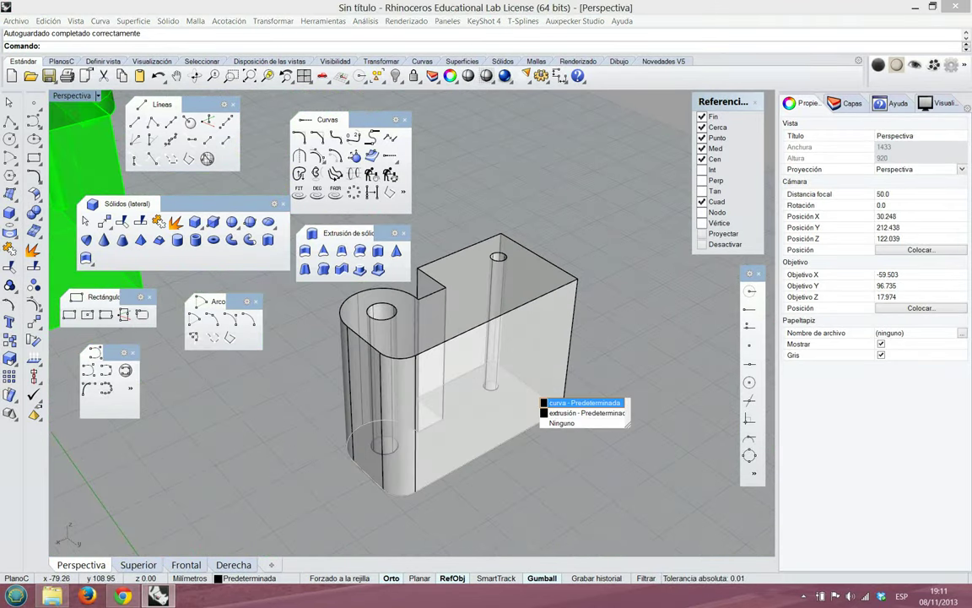
{"action": "left_click", "coordinate": [584, 412]}
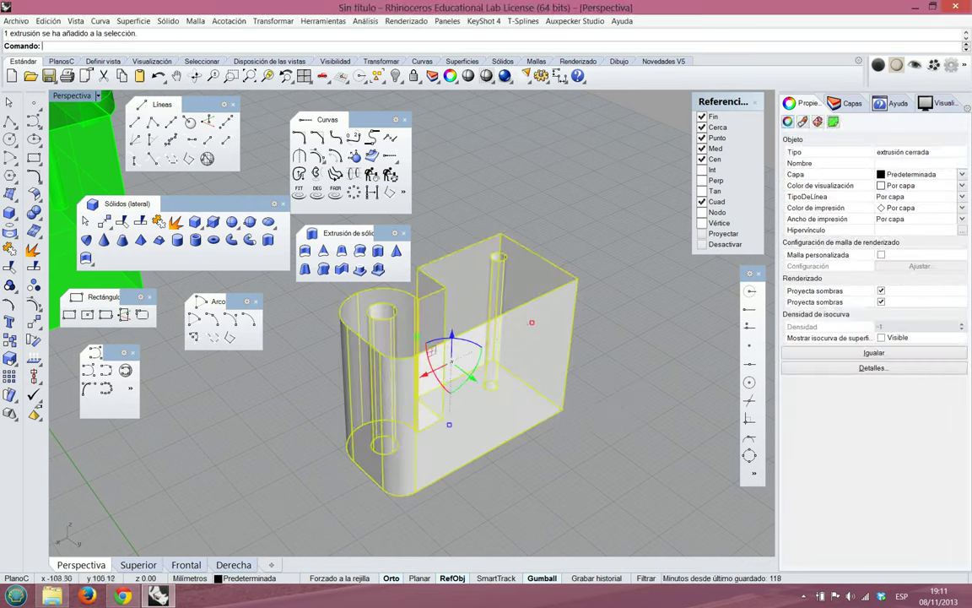
{"action": "left_click", "coordinate": [598, 370]}
{"action": "right_click_drag", "start_coordinate": [598, 370], "coordinate": [630, 417]}
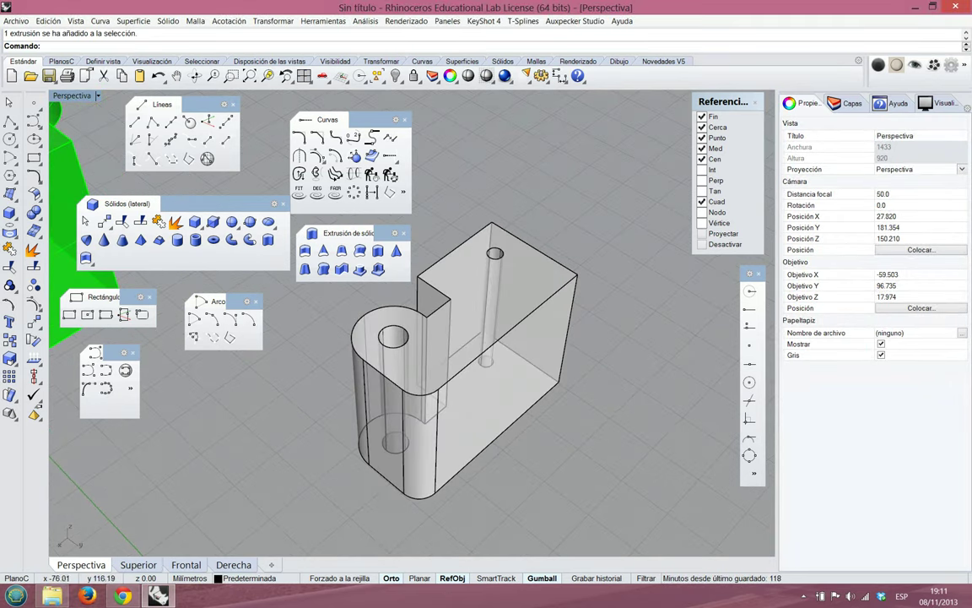
{"action": "left_click", "coordinate": [541, 372]}
{"action": "left_click", "coordinate": [585, 374]}
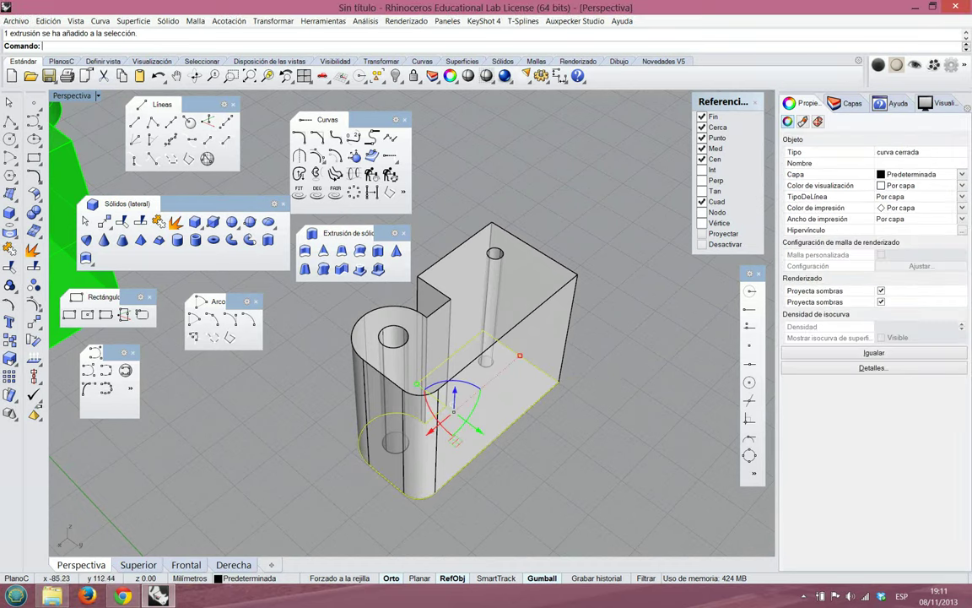
{"action": "left_click", "coordinate": [103, 74]}
Extrude the block's flat vertical face beside the notch as a separate 20 mm solid, directed into the block
{"action": "right_click_drag", "start_coordinate": [541, 262], "coordinate": [468, 334]}
{"action": "scroll", "coordinate": [485, 322], "scroll_direction": "down", "scroll_amount": 8}
{"action": "scroll", "coordinate": [454, 270], "scroll_direction": "up", "scroll_amount": 10}
{"action": "scroll", "coordinate": [466, 404], "scroll_direction": "down", "scroll_amount": 9}
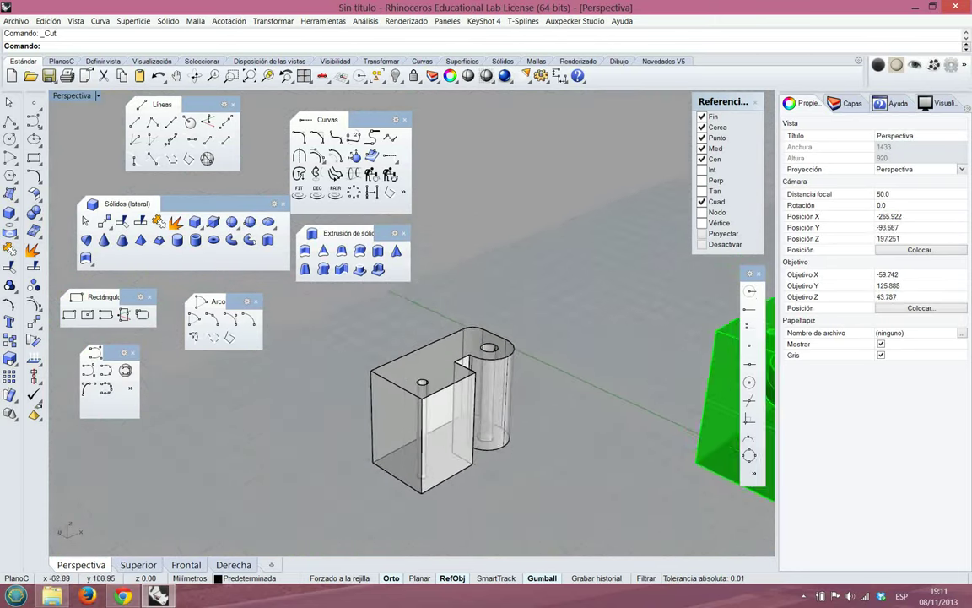
{"action": "scroll", "coordinate": [446, 443], "scroll_direction": "up", "scroll_amount": 6}
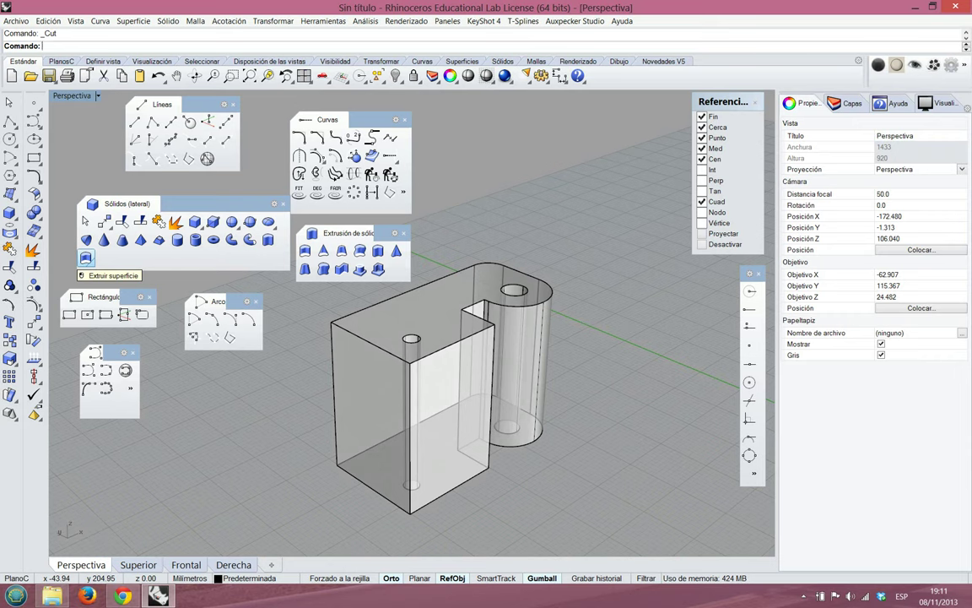
{"action": "left_click", "coordinate": [86, 259]}
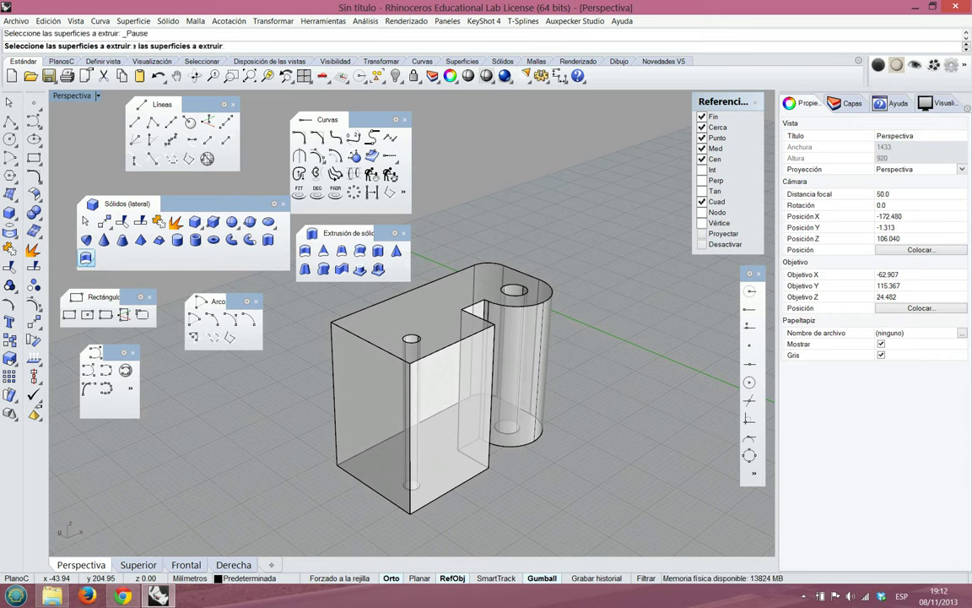
{"action": "left_click", "coordinate": [442, 377]}
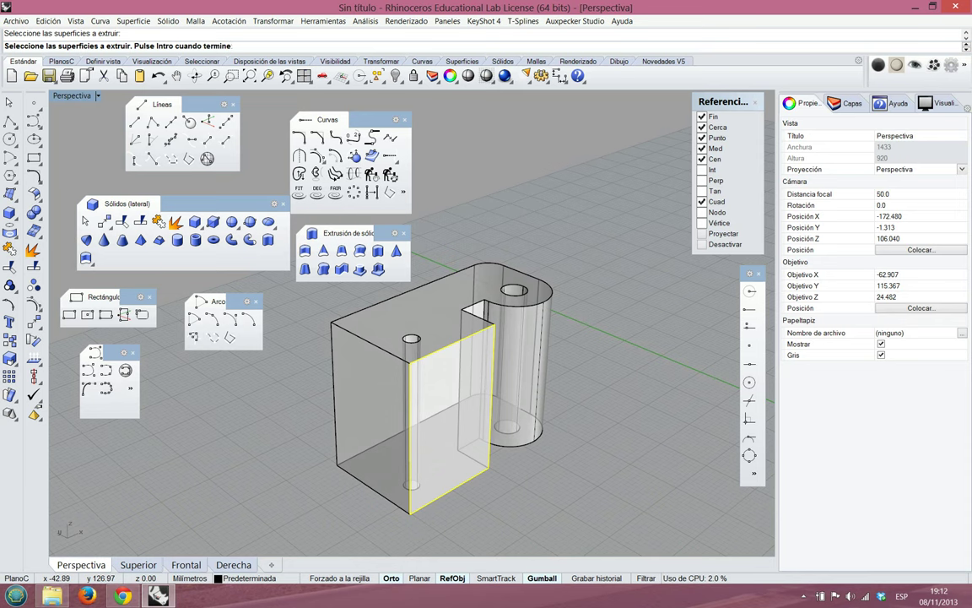
{"action": "key", "text": "Return"}
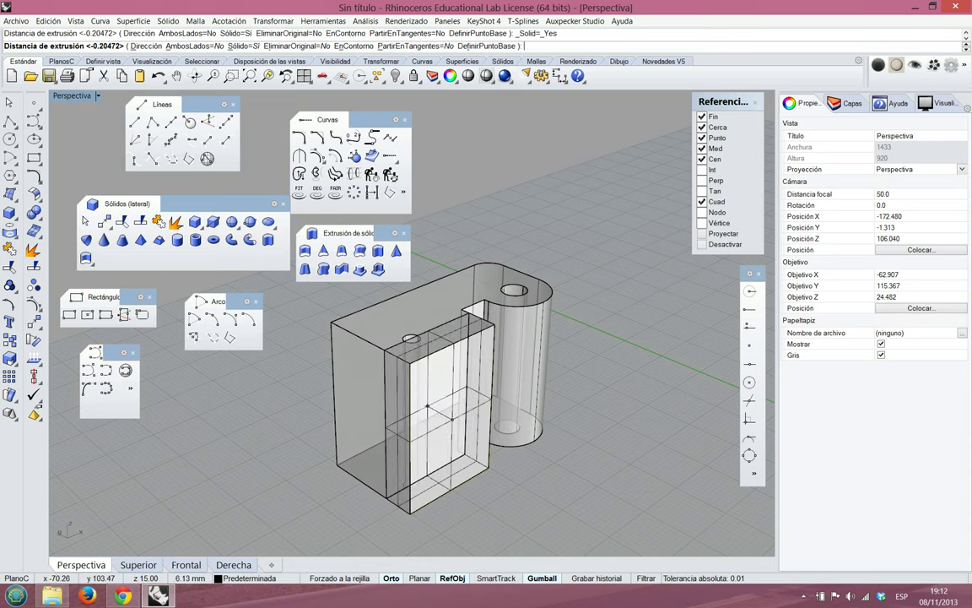
{"action": "right_click_drag", "start_coordinate": [626, 513], "coordinate": [636, 471]}
{"action": "scroll", "coordinate": [620, 304], "scroll_direction": "down", "scroll_amount": 5}
{"action": "mouse_move", "coordinate": [621, 304]}
{"action": "right_mouse_down"}
{"action": "mouse_move", "coordinate": [604, 269]}
{"action": "mouse_move", "coordinate": [631, 307]}
{"action": "right_mouse_up"}
{"action": "scroll", "coordinate": [631, 307], "scroll_direction": "up", "scroll_amount": 3}
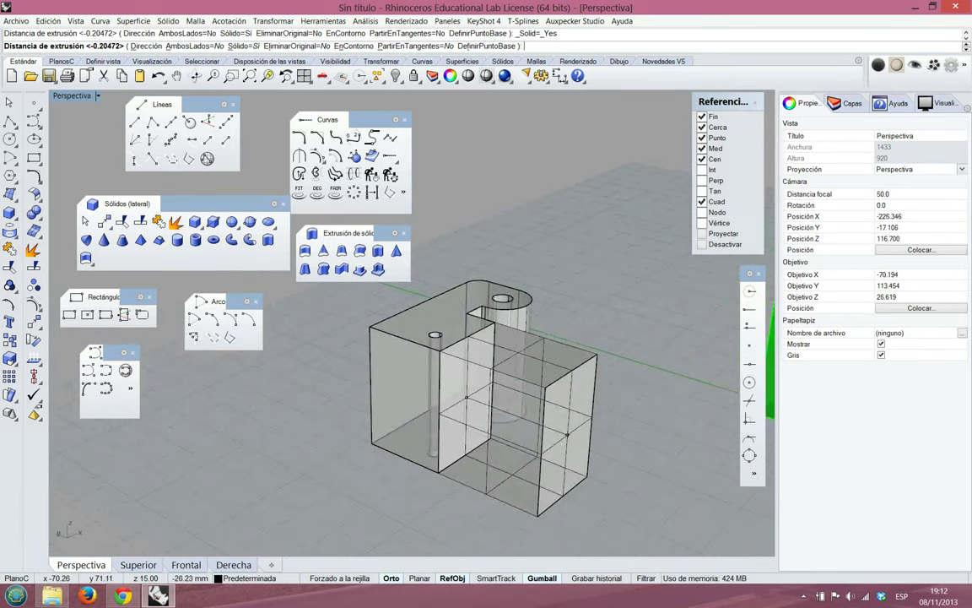
{"action": "scroll", "coordinate": [605, 304], "scroll_direction": "up", "scroll_amount": 2}
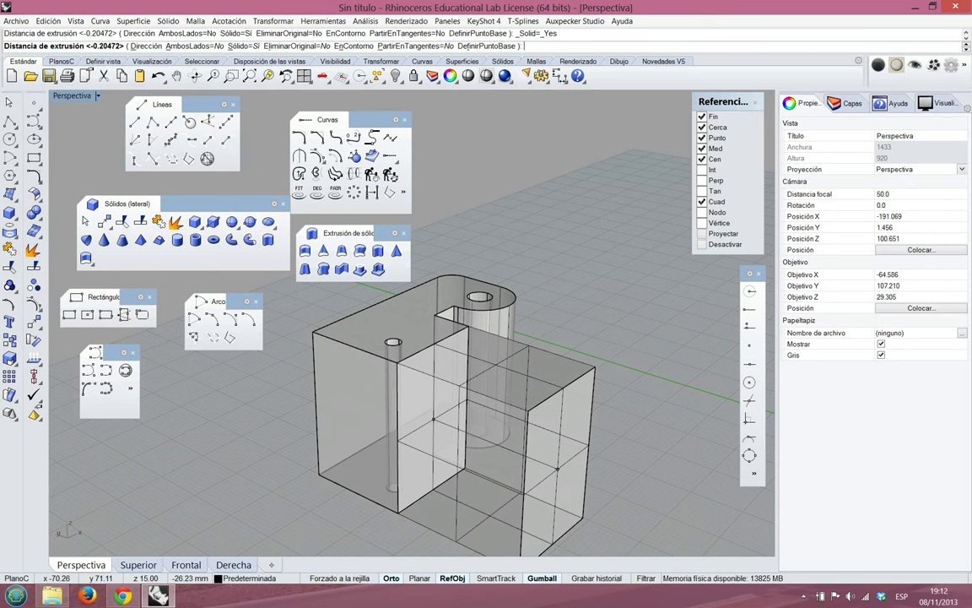
{"action": "key", "text": "Return"}
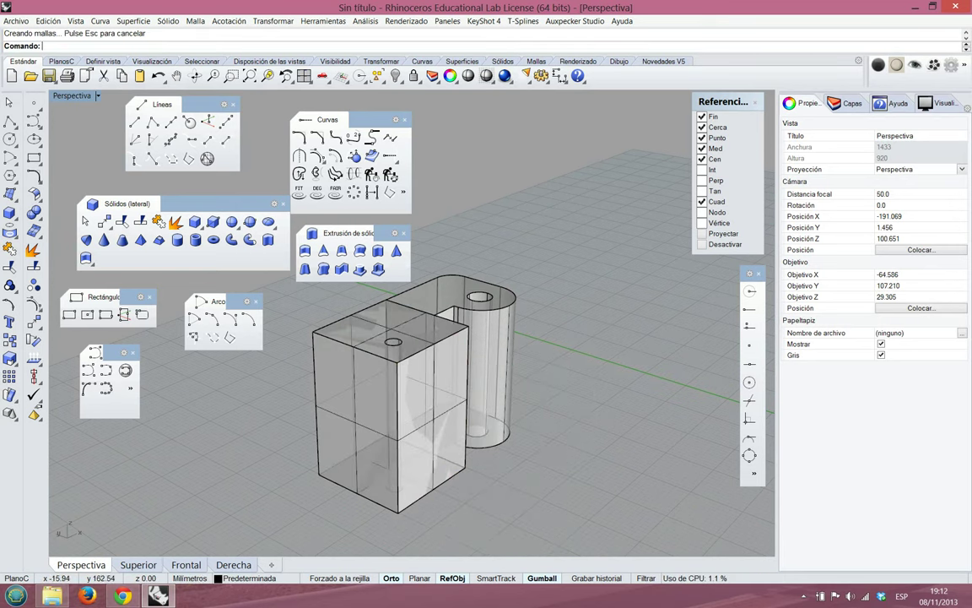
Try to move the new 20 mm box corner to corner so it sits outside the block, and undo the move
{"action": "left_click", "coordinate": [382, 324]}
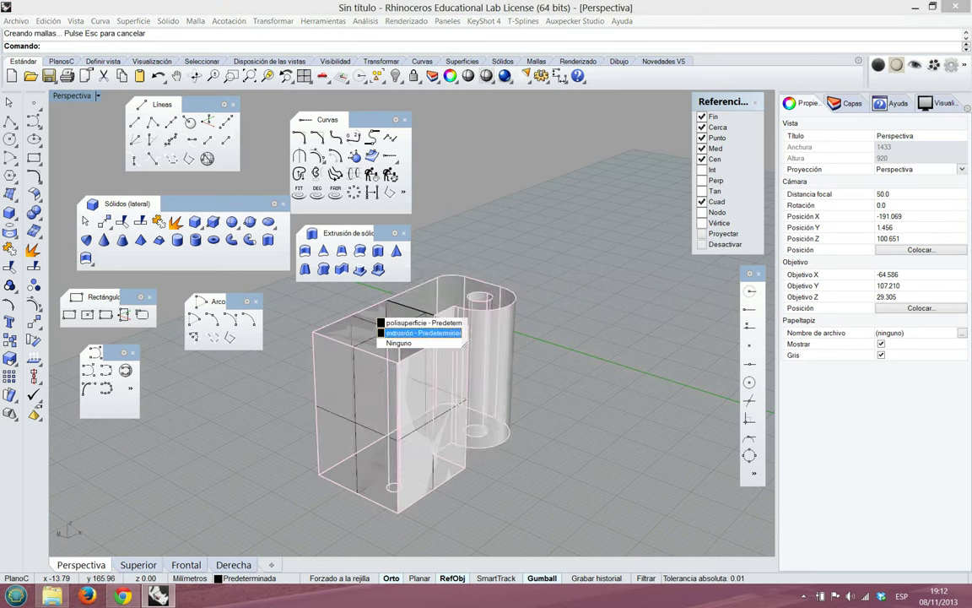
{"action": "left_click", "coordinate": [387, 324]}
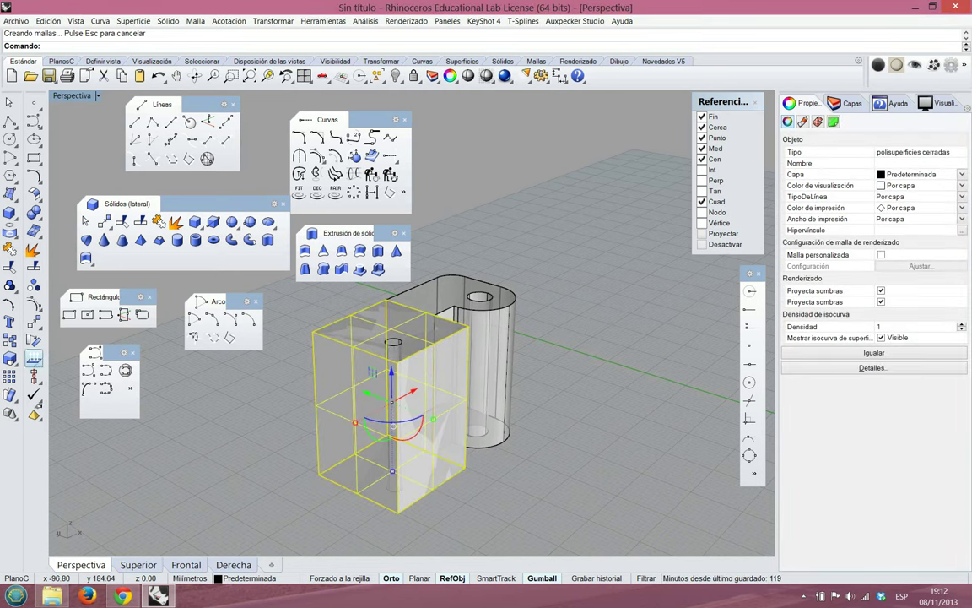
{"action": "left_click", "coordinate": [33, 322]}
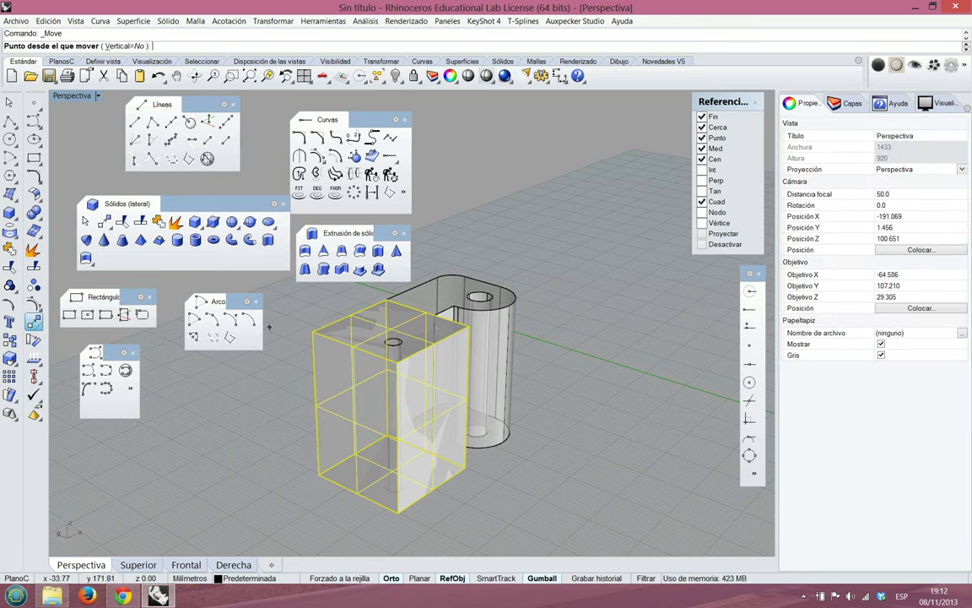
{"action": "left_click", "coordinate": [314, 331]}
{"action": "left_click", "coordinate": [399, 362]}
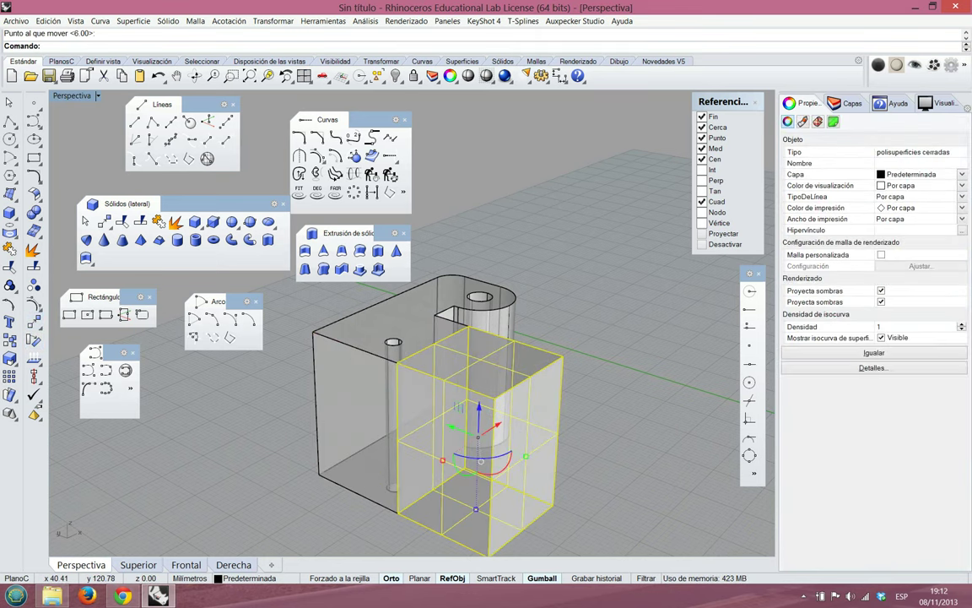
{"action": "key", "text": "Escape"}
{"action": "right_click_drag", "start_coordinate": [540, 306], "coordinate": [558, 326]}
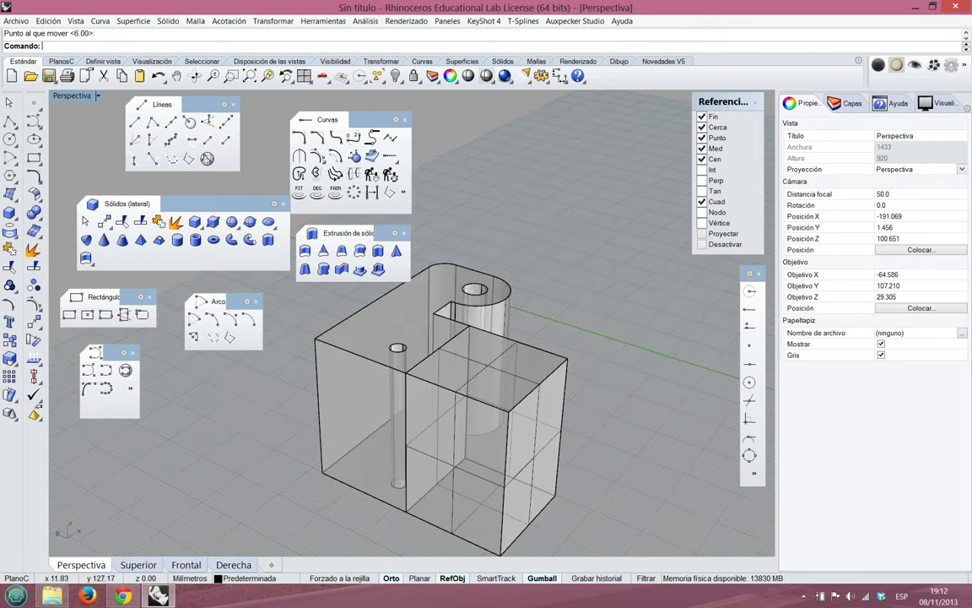
{"action": "left_click", "coordinate": [158, 75]}
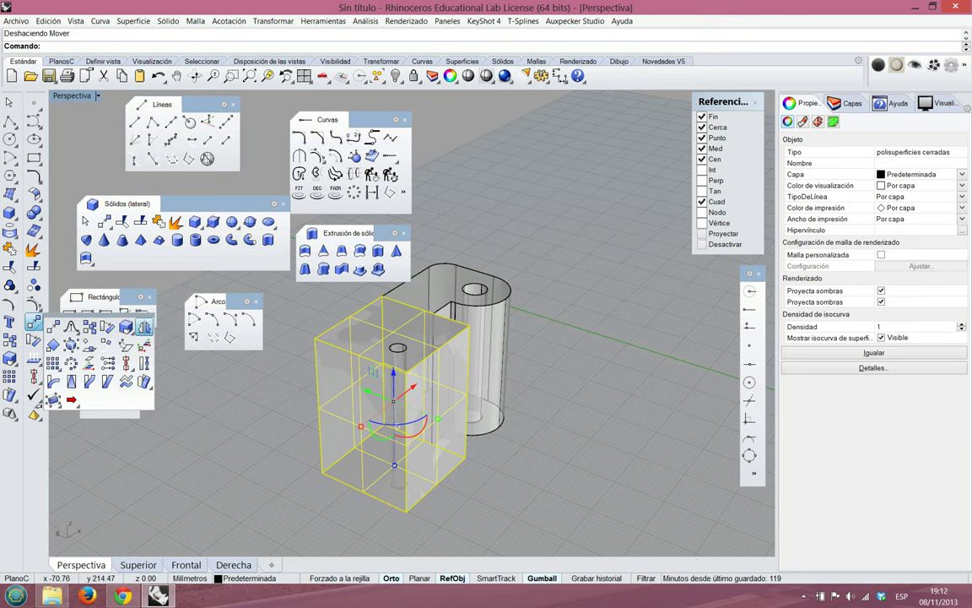
Mirror the 20 mm box without keeping a copy about the plane of its source face, so it projects outside the block
{"action": "left_click", "coordinate": [144, 327]}
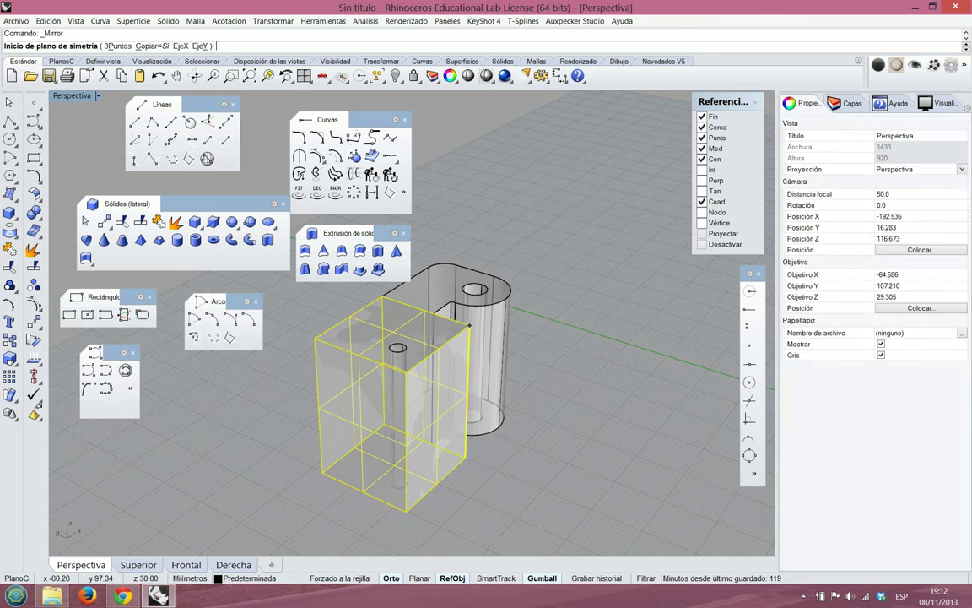
{"action": "left_click", "coordinate": [465, 459]}
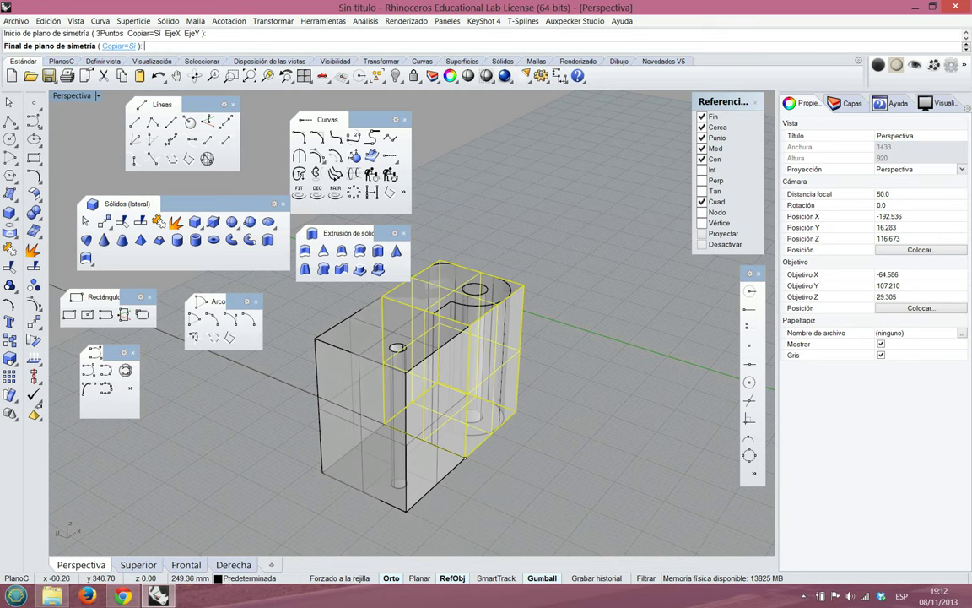
{"action": "left_click", "coordinate": [119, 45]}
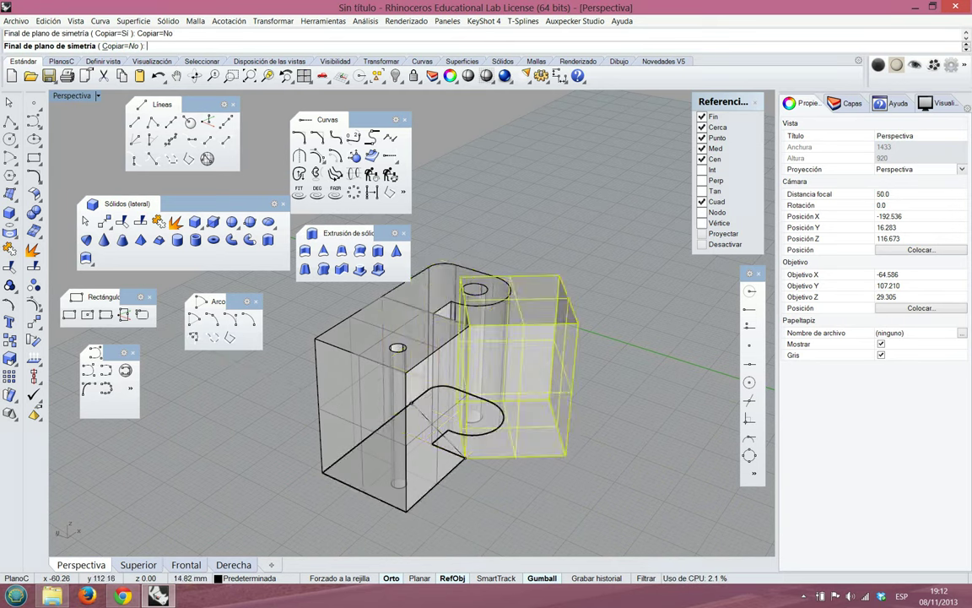
{"action": "left_click", "coordinate": [634, 302]}
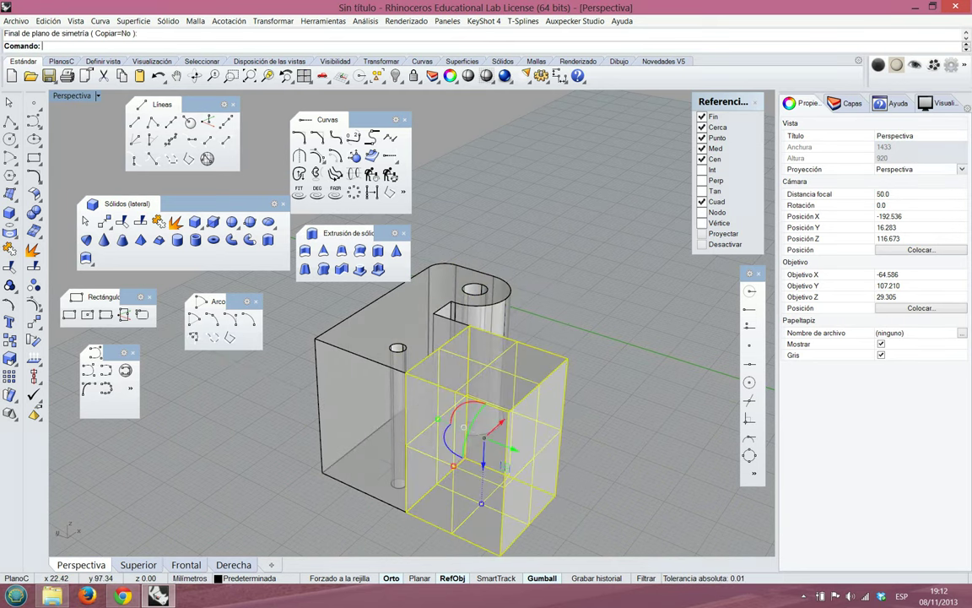
{"action": "key", "text": "Escape"}
{"action": "right_click", "coordinate": [622, 350]}
{"action": "key", "text": "Escape"}
Scale the mirrored box in one dimension from its base corner up to the vertical edge's midpoint, for a height of 15 mm
{"action": "scroll", "coordinate": [543, 421], "scroll_direction": "up", "scroll_amount": 4}
{"action": "scroll", "coordinate": [543, 420], "scroll_direction": "down", "scroll_amount": 8}
{"action": "scroll", "coordinate": [555, 447], "scroll_direction": "up", "scroll_amount": 3}
{"action": "left_click", "coordinate": [555, 447]}
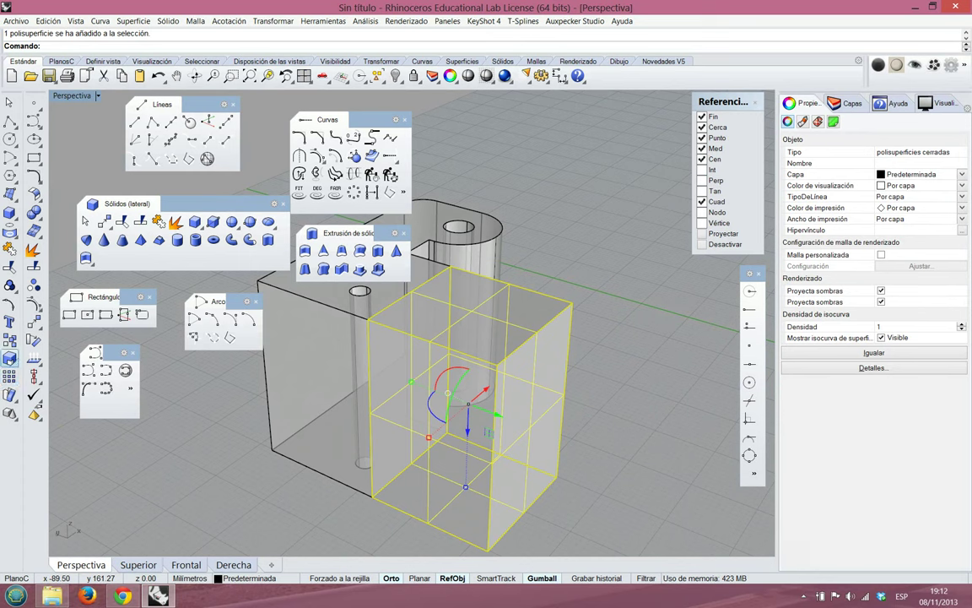
{"action": "left_click", "coordinate": [10, 358]}
{"action": "left_click", "coordinate": [11, 362]}
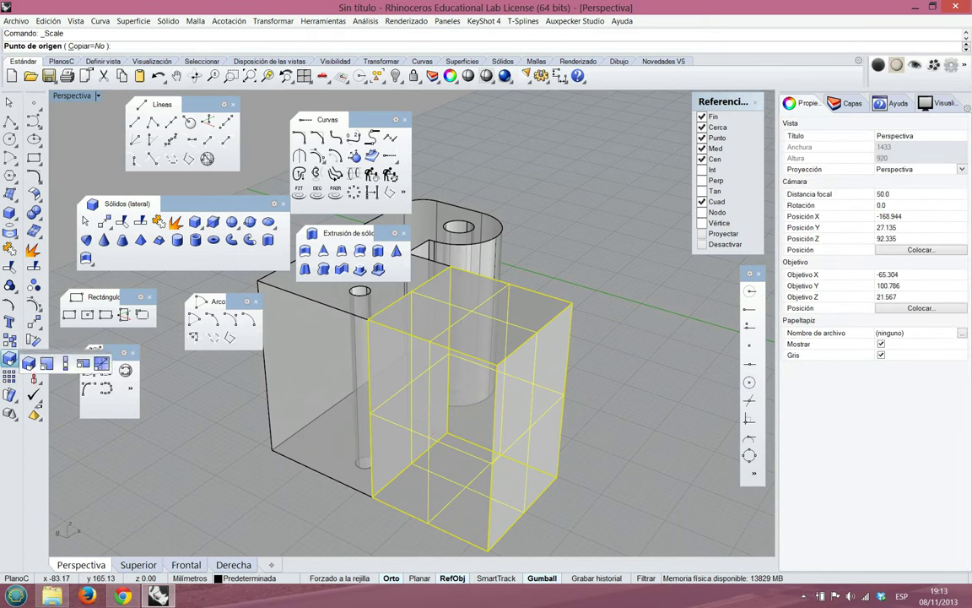
{"action": "left_click", "coordinate": [66, 368]}
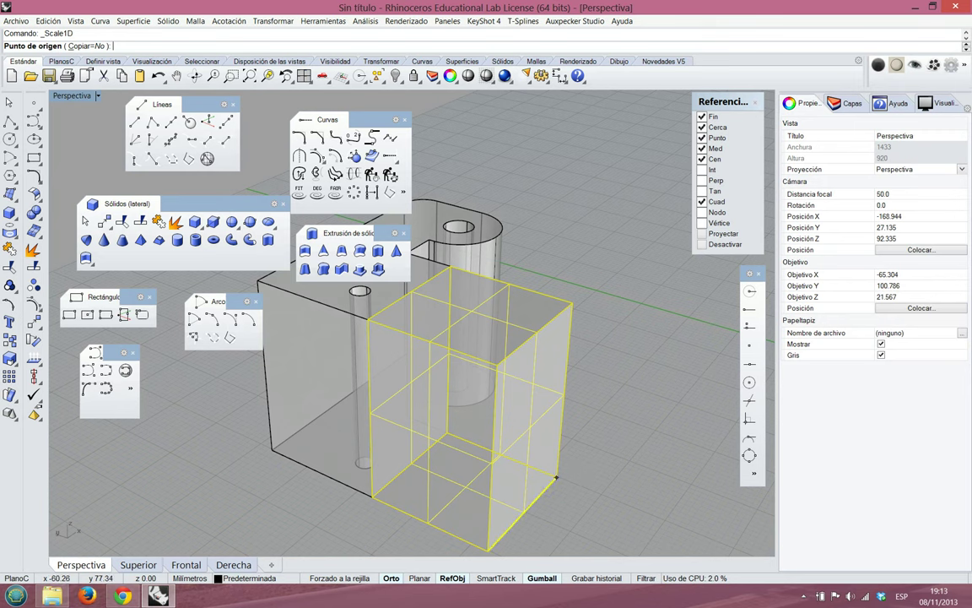
{"action": "left_click", "coordinate": [557, 477]}
{"action": "left_click", "coordinate": [572, 302]}
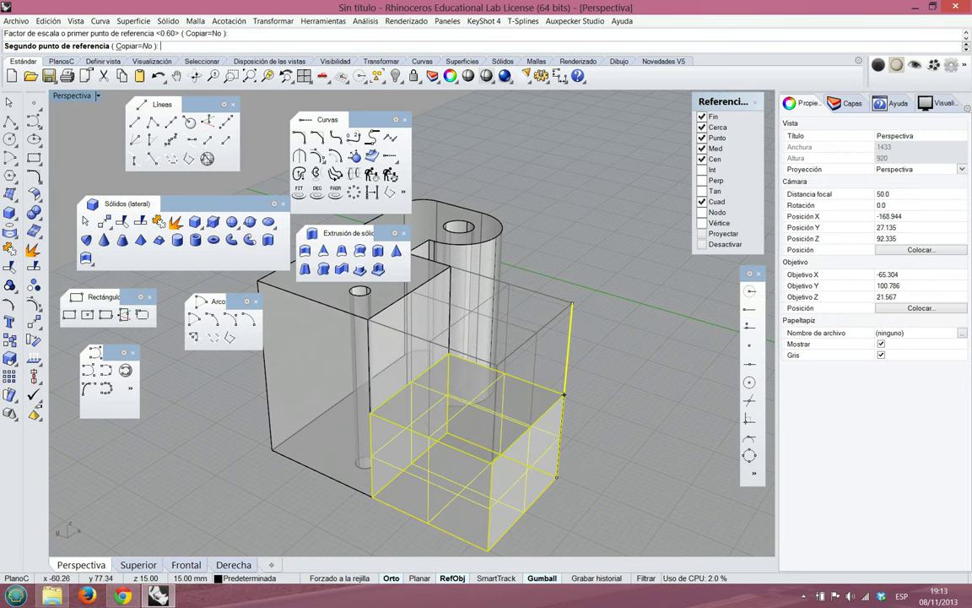
{"action": "left_click", "coordinate": [563, 394]}
{"action": "left_click", "coordinate": [593, 379]}
Examine the block and its lowered box from other sides, next to the green reference model
{"action": "right_click_drag", "start_coordinate": [593, 379], "coordinate": [262, 401]}
{"action": "scroll", "coordinate": [490, 358], "scroll_direction": "down", "scroll_amount": 7}
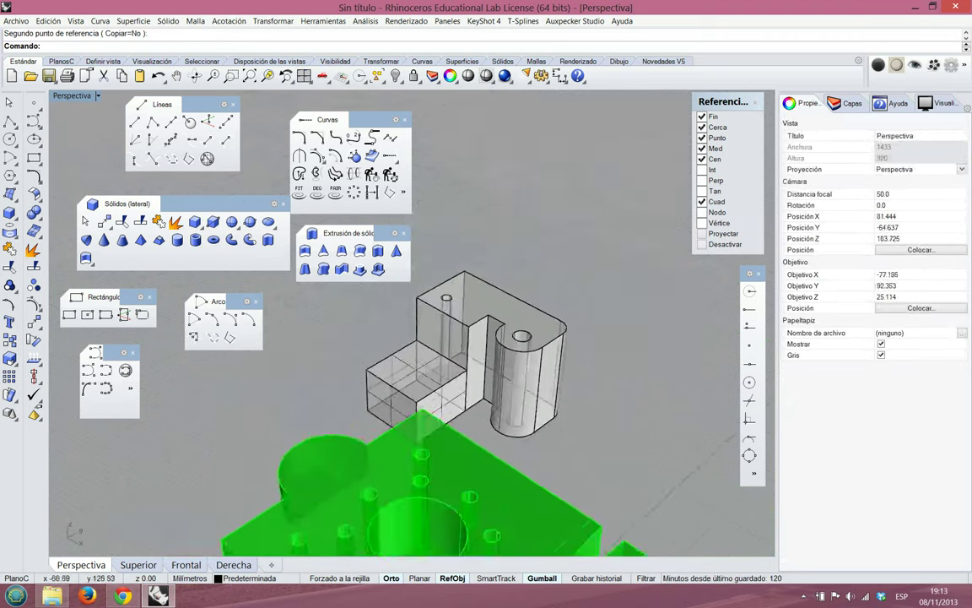
{"action": "scroll", "coordinate": [441, 391], "scroll_direction": "up", "scroll_amount": 7}
{"action": "right_click_drag", "start_coordinate": [441, 392], "coordinate": [490, 392]}
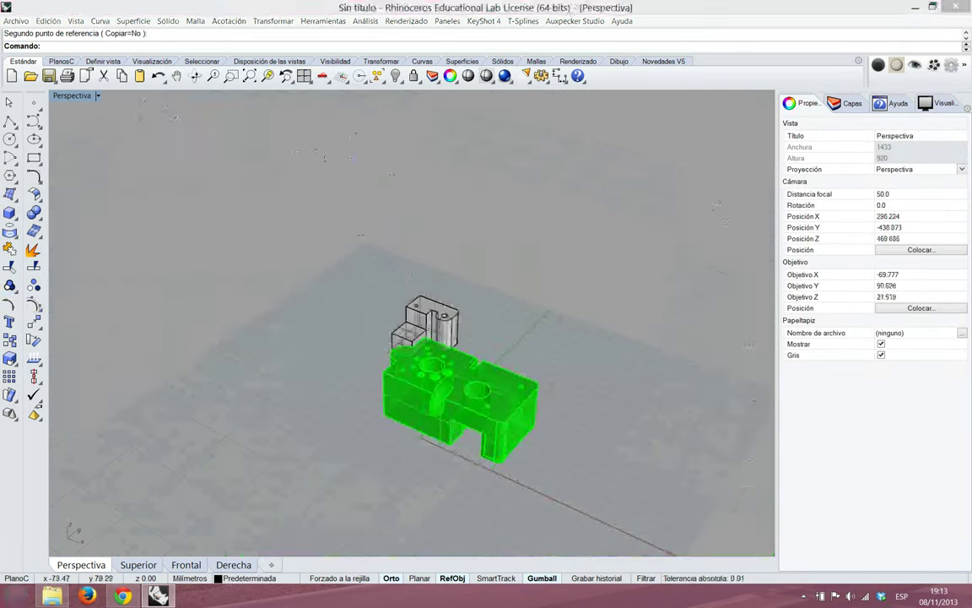
{"action": "right_click_drag", "start_coordinate": [338, 346], "coordinate": [354, 372]}
{"action": "scroll", "coordinate": [471, 358], "scroll_direction": "up", "scroll_amount": 7}
{"action": "key", "text": "Left"}
{"action": "scroll", "coordinate": [506, 405], "scroll_direction": "down", "scroll_amount": 2}
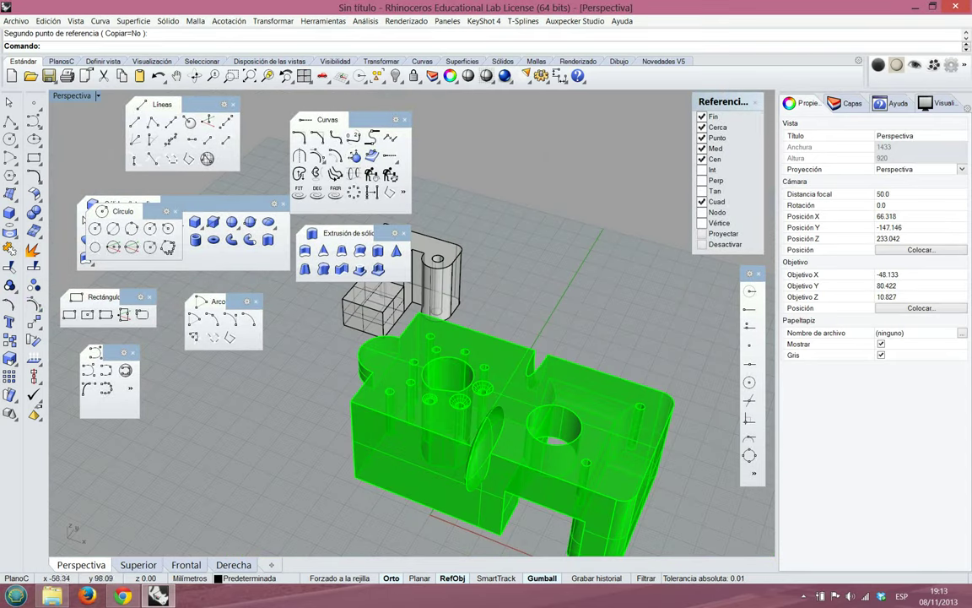
Close the floating solid extrusion, curve and solid tool palettes that cover the model
{"action": "left_click", "coordinate": [403, 233]}
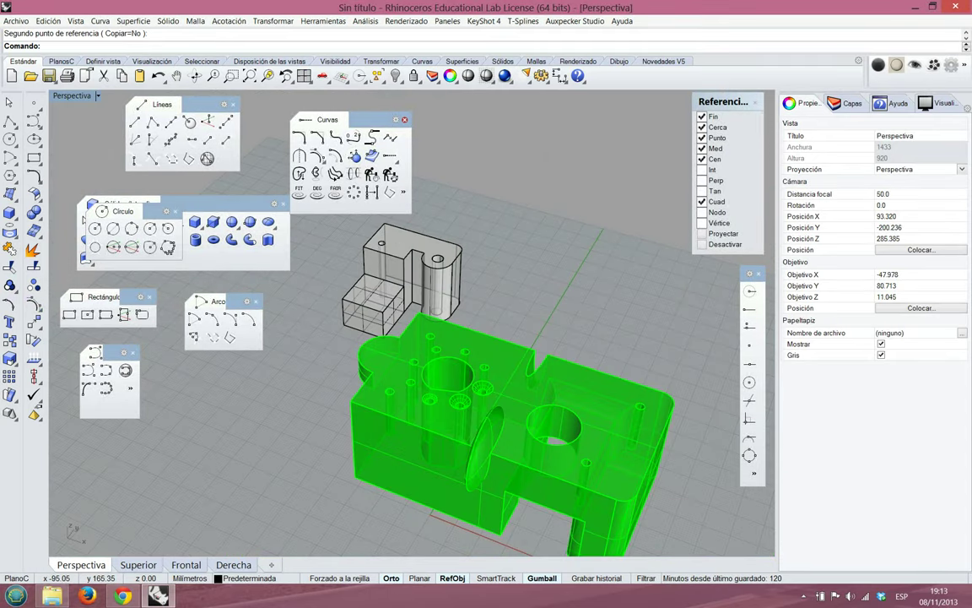
{"action": "left_click", "coordinate": [404, 119]}
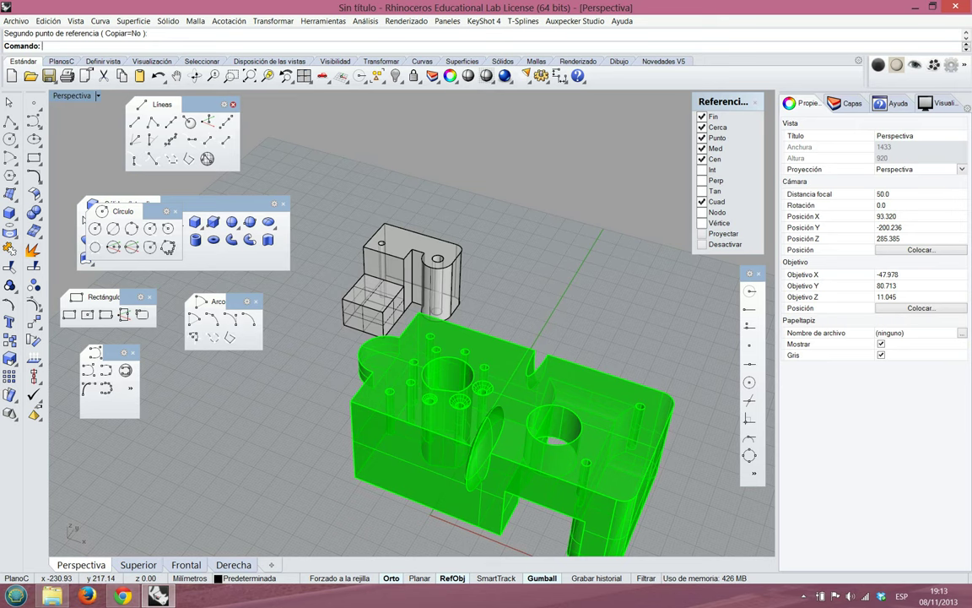
{"action": "left_click", "coordinate": [283, 203]}
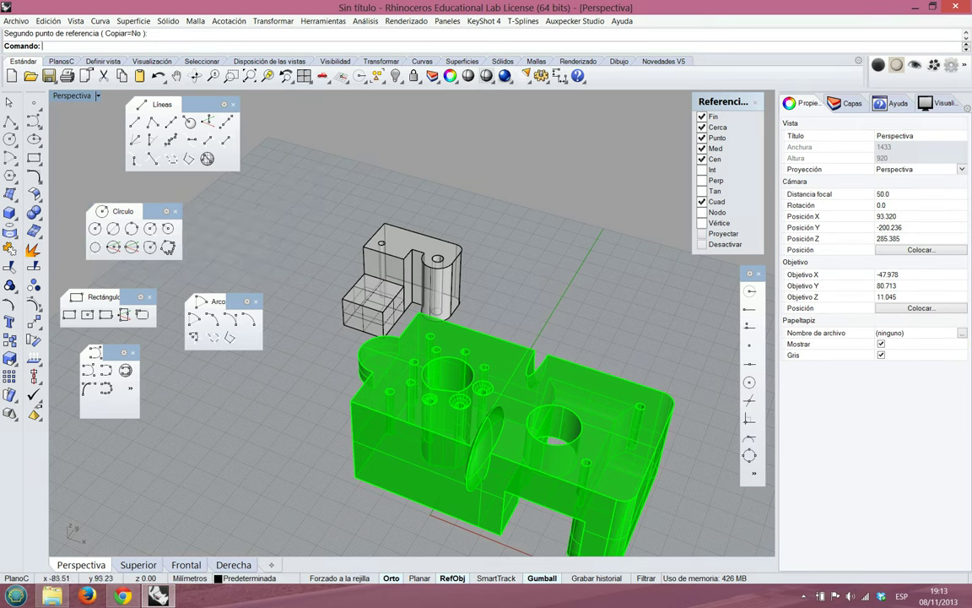
Float the solid tools again and extrude the low box's notch-side vertical face outward as a 3 mm solid
{"action": "scroll", "coordinate": [358, 304], "scroll_direction": "up", "scroll_amount": 5}
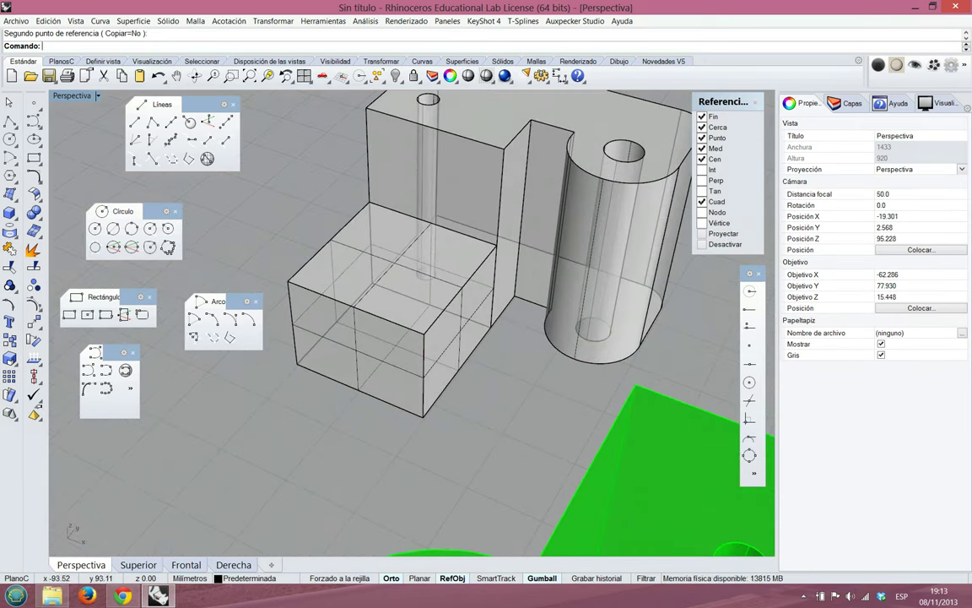
{"action": "mouse_move", "coordinate": [468, 293]}
{"action": "right_mouse_down"}
{"action": "mouse_move", "coordinate": [467, 262]}
{"action": "mouse_move", "coordinate": [467, 286]}
{"action": "right_mouse_up"}
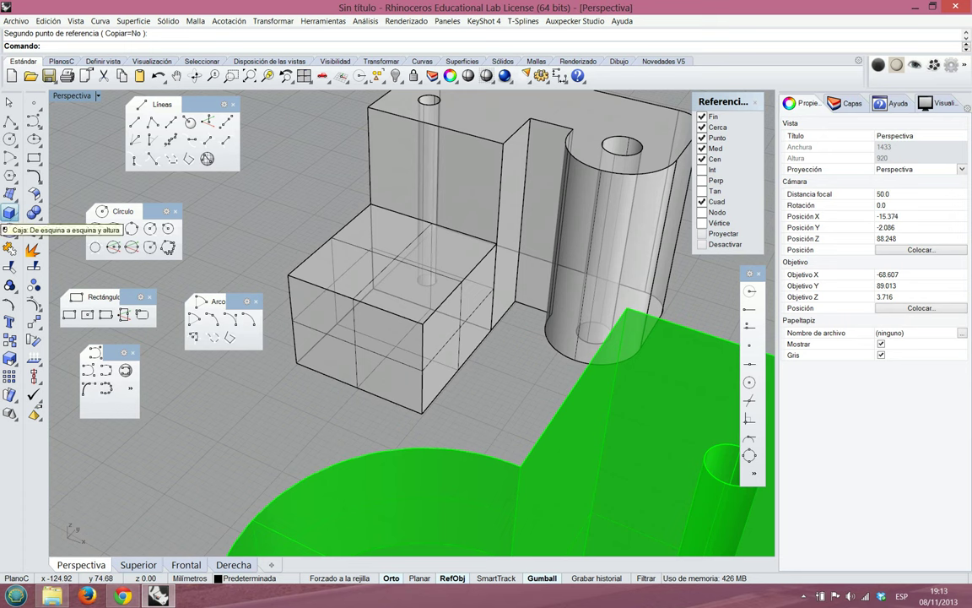
{"action": "left_click", "coordinate": [12, 214]}
{"action": "left_click_drag", "start_coordinate": [80, 210], "coordinate": [154, 185]}
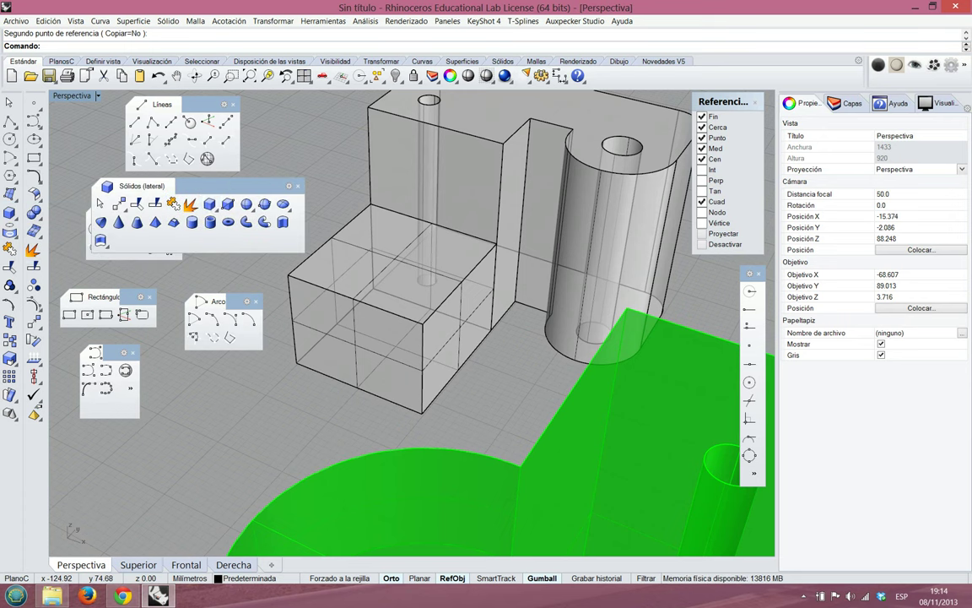
{"action": "left_click", "coordinate": [100, 241]}
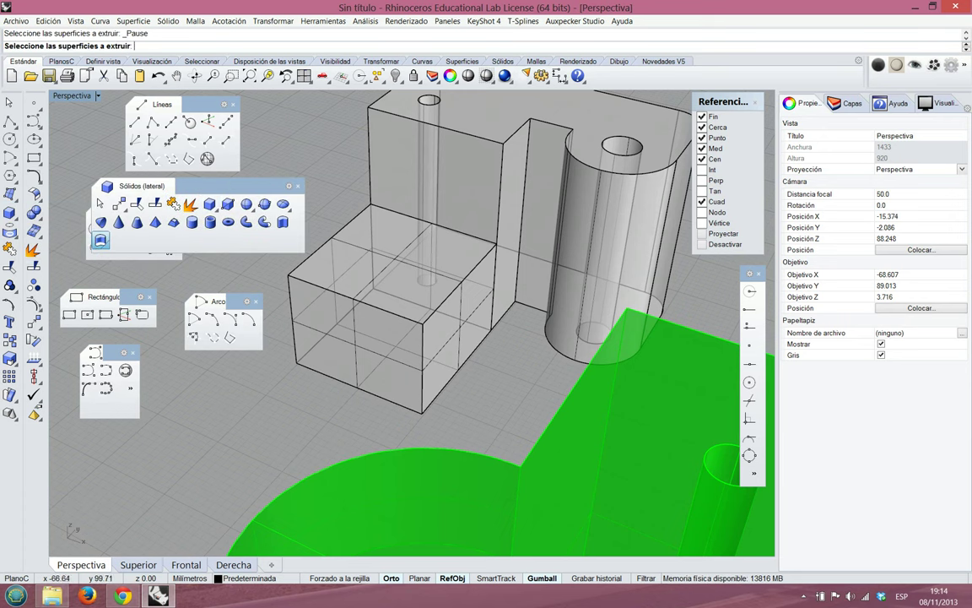
{"action": "left_click", "coordinate": [477, 334]}
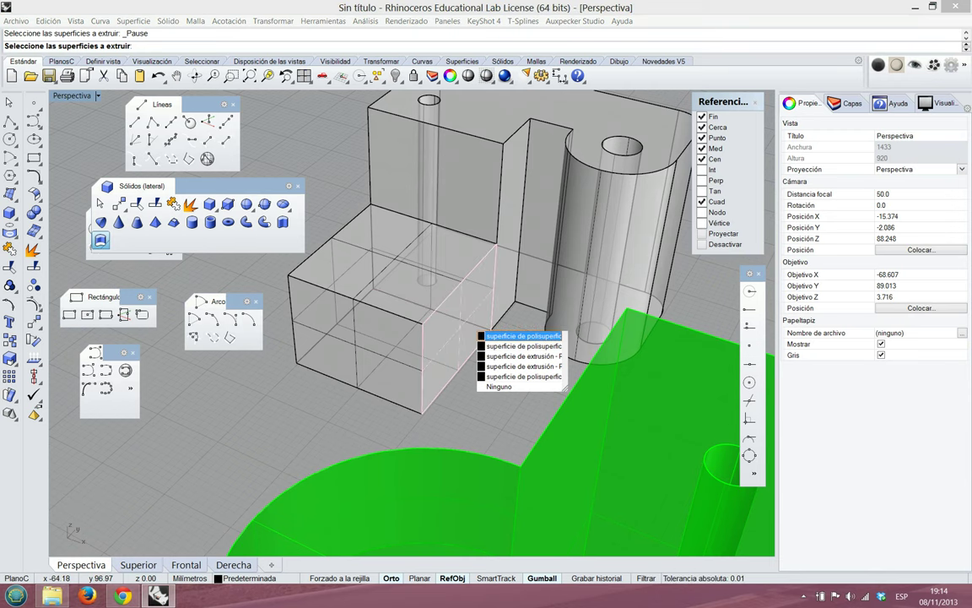
{"action": "left_click", "coordinate": [515, 336]}
{"action": "key", "text": "Return"}
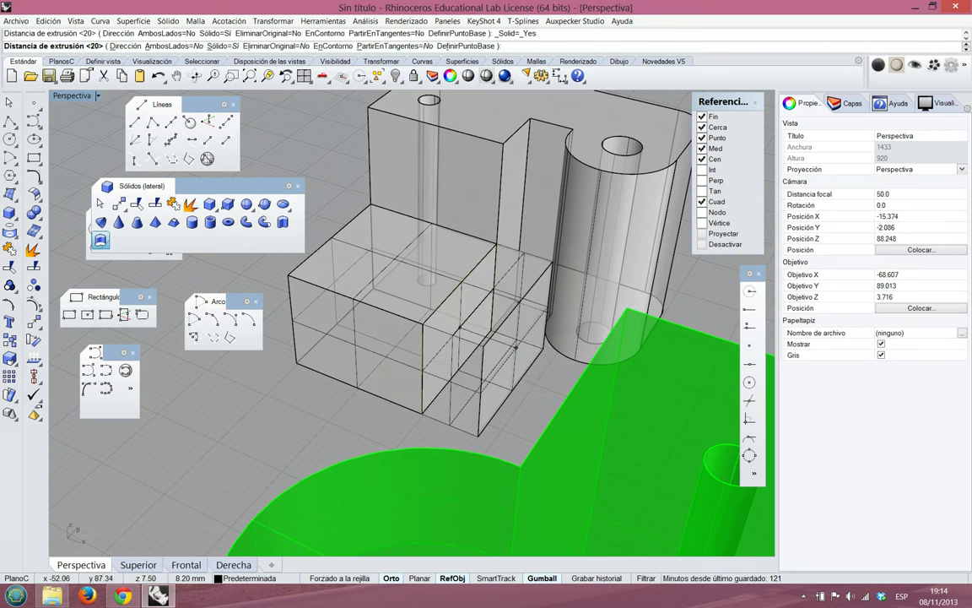
{"action": "type", "text": "3"}
{"action": "key", "text": "Return"}
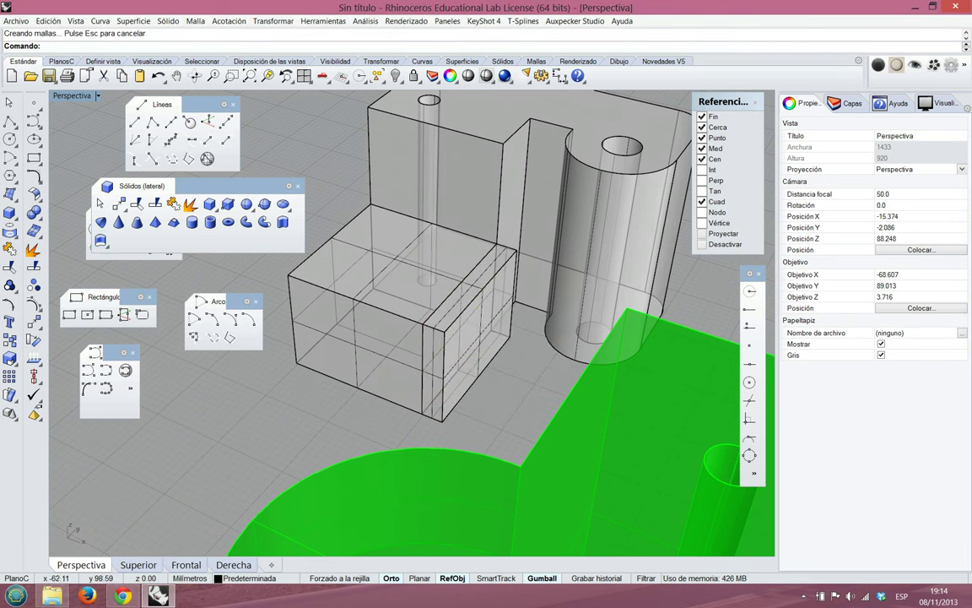
Scale the 3 mm slab in one dimension from its base corner to the vertical edge's midpoint, for a height of 7.5 mm
{"action": "left_click", "coordinate": [484, 321]}
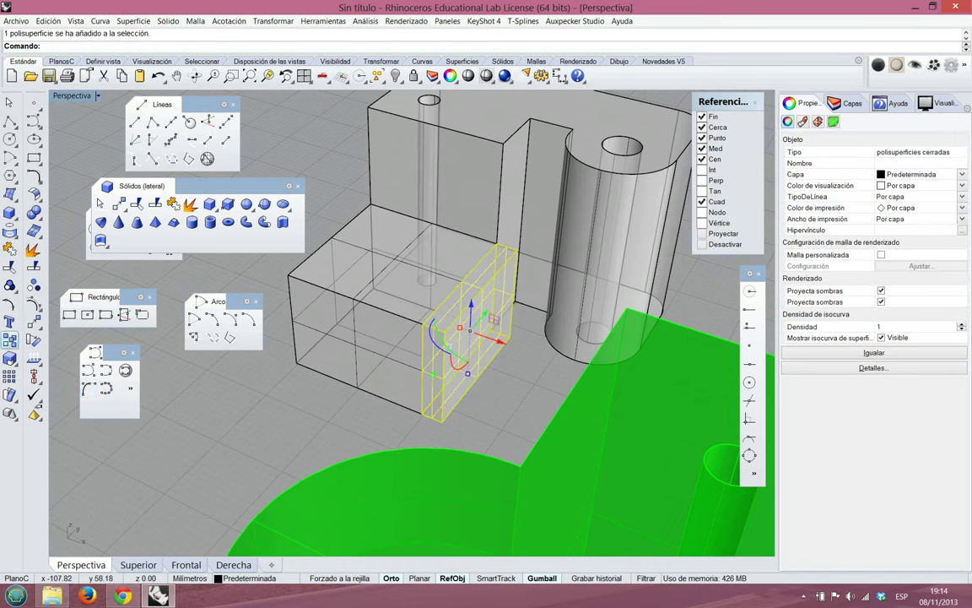
{"action": "left_click", "coordinate": [10, 322]}
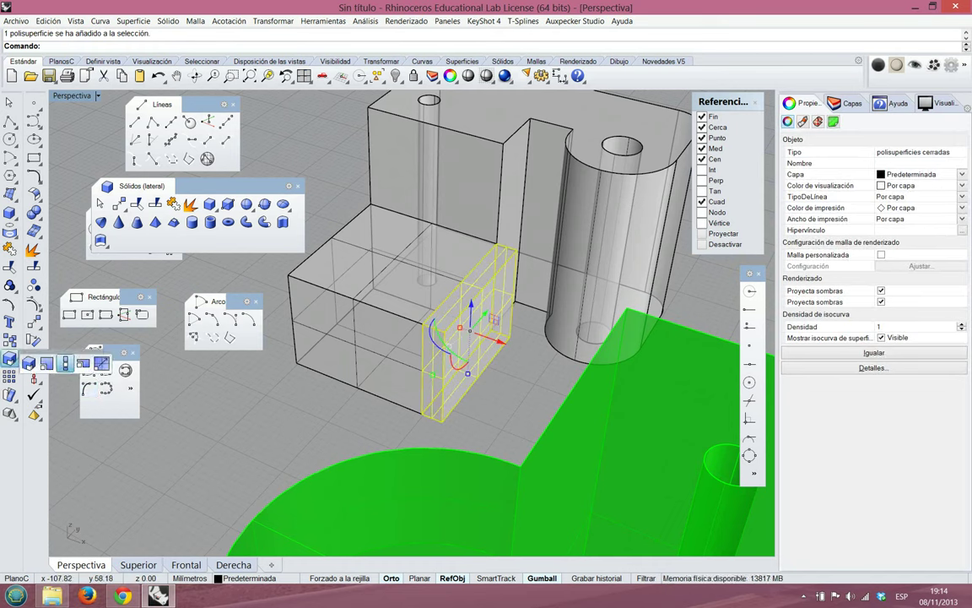
{"action": "left_click", "coordinate": [58, 326]}
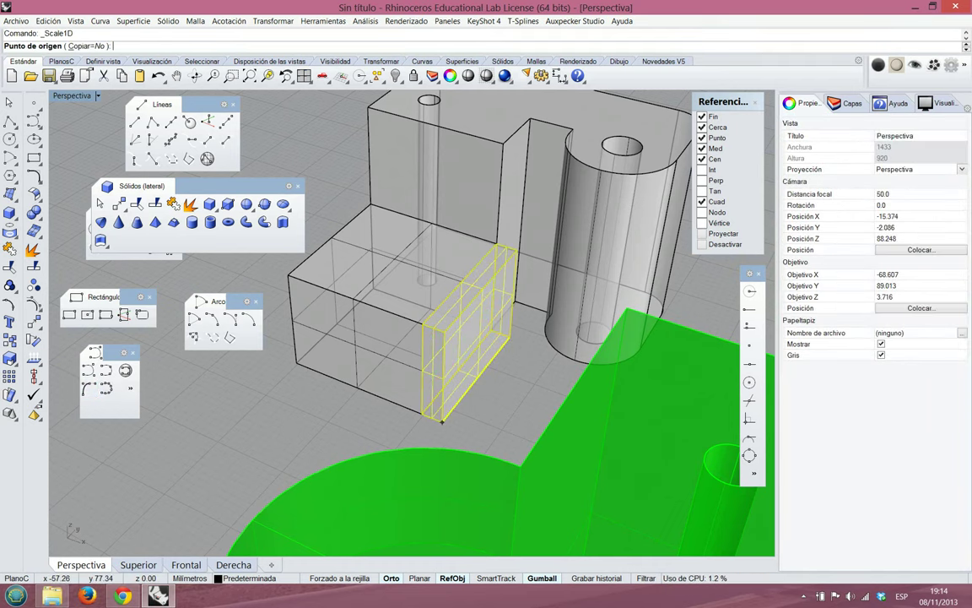
{"action": "left_click", "coordinate": [441, 422]}
{"action": "left_click", "coordinate": [433, 327]}
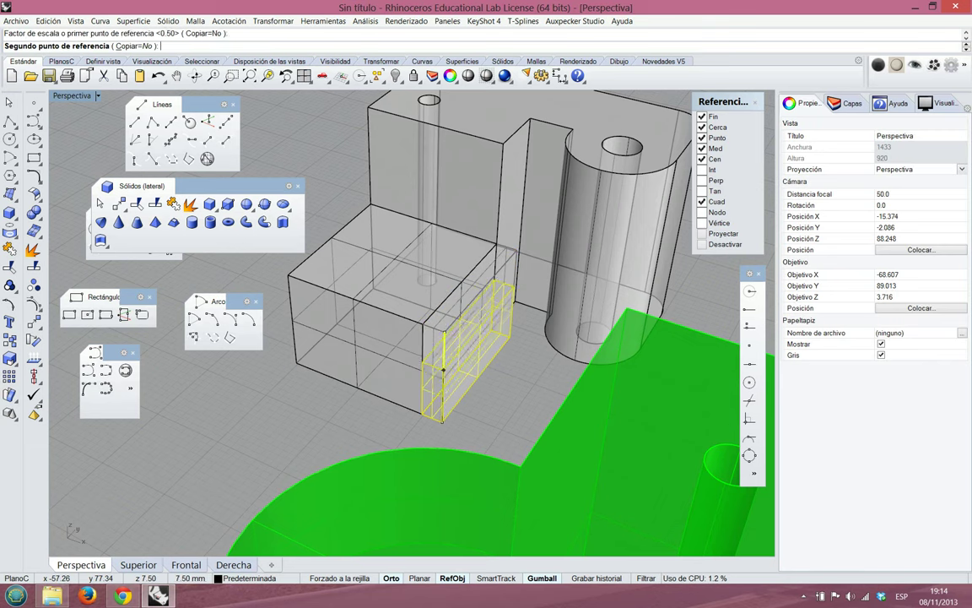
{"action": "left_click", "coordinate": [437, 372]}
{"action": "mouse_move", "coordinate": [522, 371]}
{"action": "right_mouse_down"}
{"action": "mouse_move", "coordinate": [438, 368]}
{"action": "mouse_move", "coordinate": [530, 371]}
{"action": "right_mouse_up"}
{"action": "left_click", "coordinate": [521, 368]}
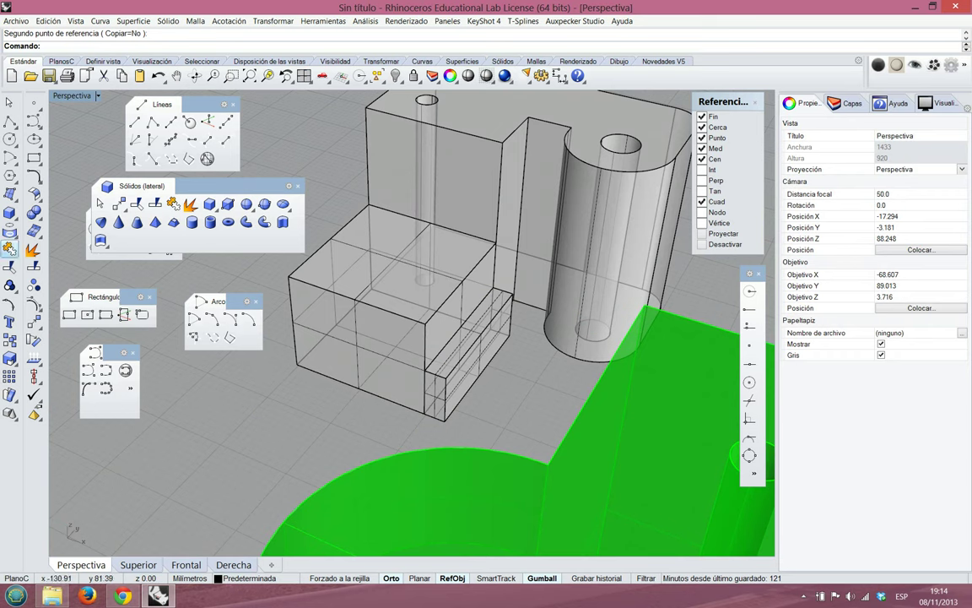
Boolean-union the notched block, the low box and the thin slab into one solid, with the solid tools moved off the model
{"action": "left_click_drag", "start_coordinate": [135, 186], "coordinate": [202, 119]}
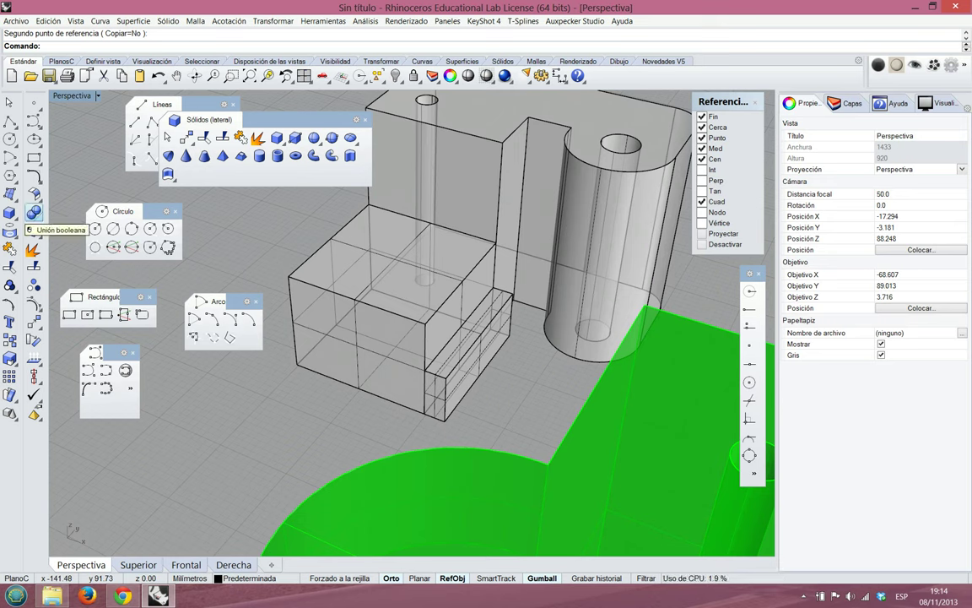
{"action": "left_click", "coordinate": [32, 211]}
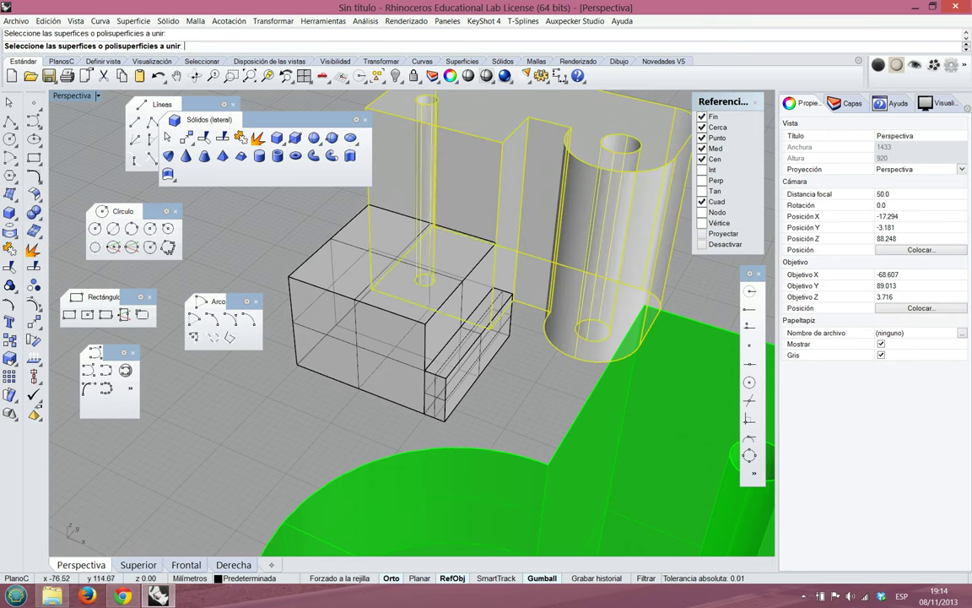
{"action": "key", "text": "Return"}
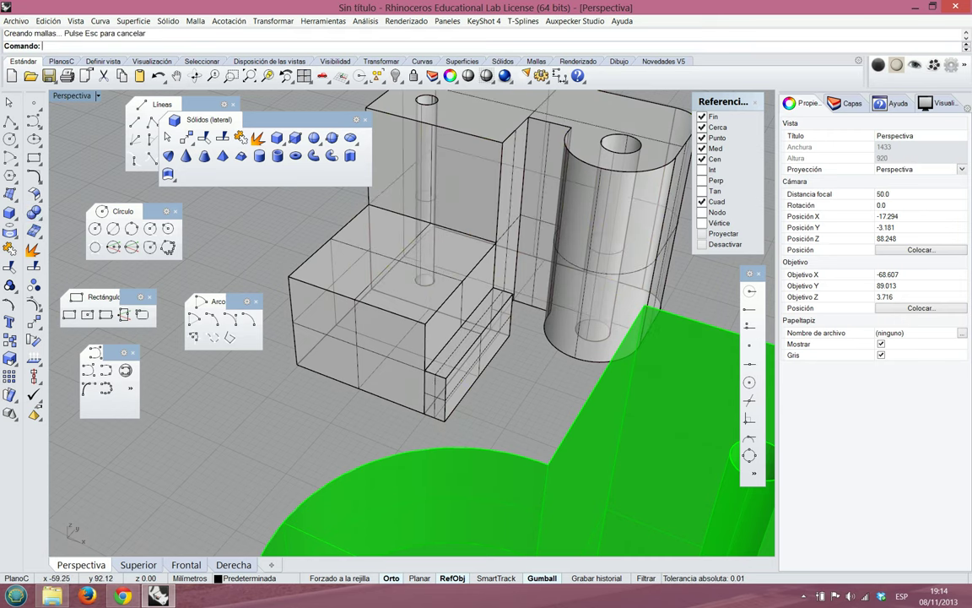
Float the solid editing tools and merge all coplanar faces of the united block
{"action": "mouse_move", "coordinate": [394, 288]}
{"action": "right_mouse_down"}
{"action": "mouse_move", "coordinate": [412, 199]}
{"action": "mouse_move", "coordinate": [388, 114]}
{"action": "mouse_move", "coordinate": [498, 298]}
{"action": "mouse_move", "coordinate": [591, 232]}
{"action": "mouse_move", "coordinate": [551, 279]}
{"action": "mouse_move", "coordinate": [441, 297]}
{"action": "mouse_move", "coordinate": [407, 291]}
{"action": "right_mouse_up"}
{"action": "scroll", "coordinate": [515, 369], "scroll_direction": "up", "scroll_amount": 3}
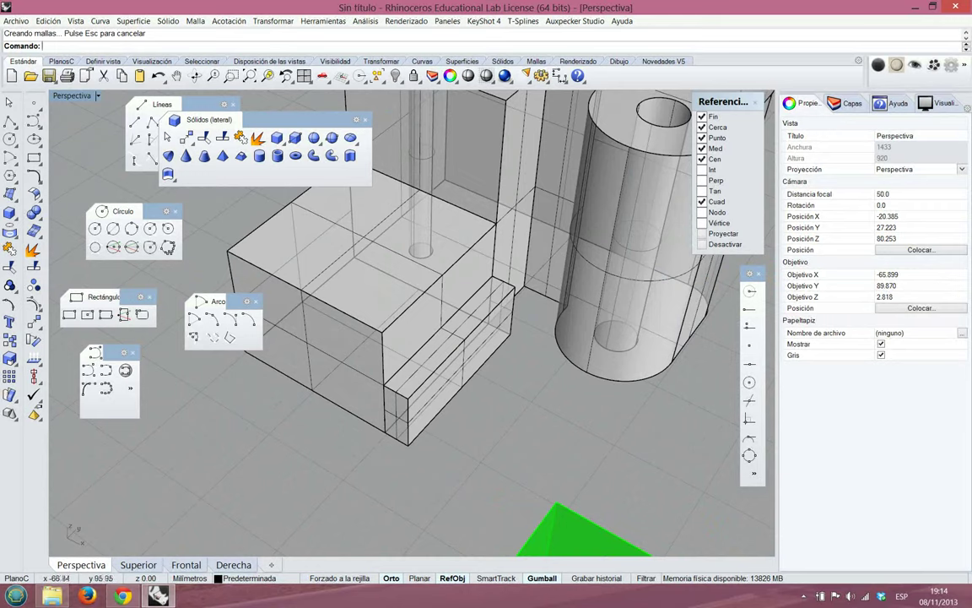
{"action": "mouse_move", "coordinate": [451, 324]}
{"action": "right_mouse_down"}
{"action": "mouse_move", "coordinate": [620, 276]}
{"action": "mouse_move", "coordinate": [523, 296]}
{"action": "mouse_move", "coordinate": [449, 318]}
{"action": "mouse_move", "coordinate": [448, 326]}
{"action": "right_mouse_up"}
{"action": "key", "text": "Left"}
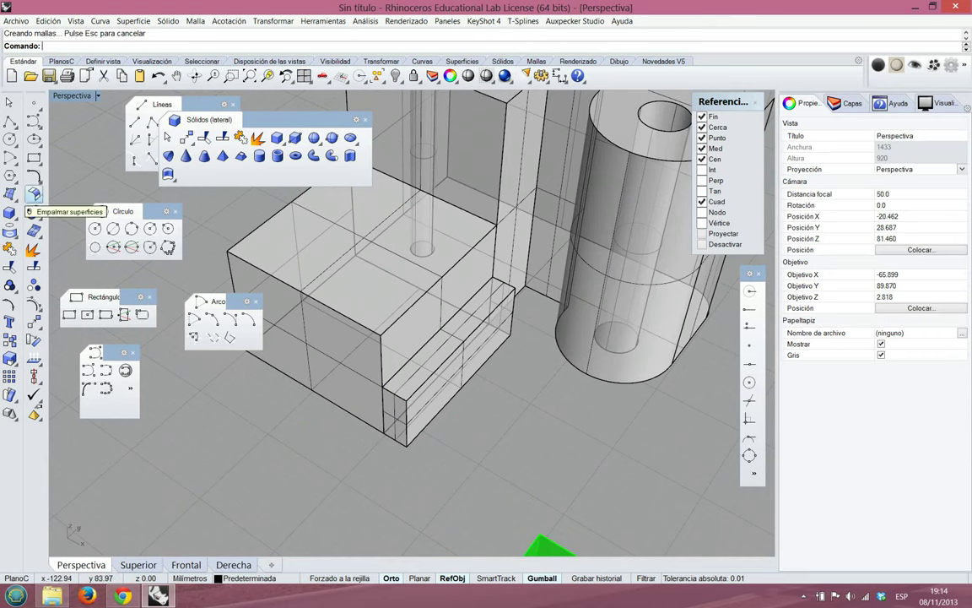
{"action": "left_click", "coordinate": [35, 195]}
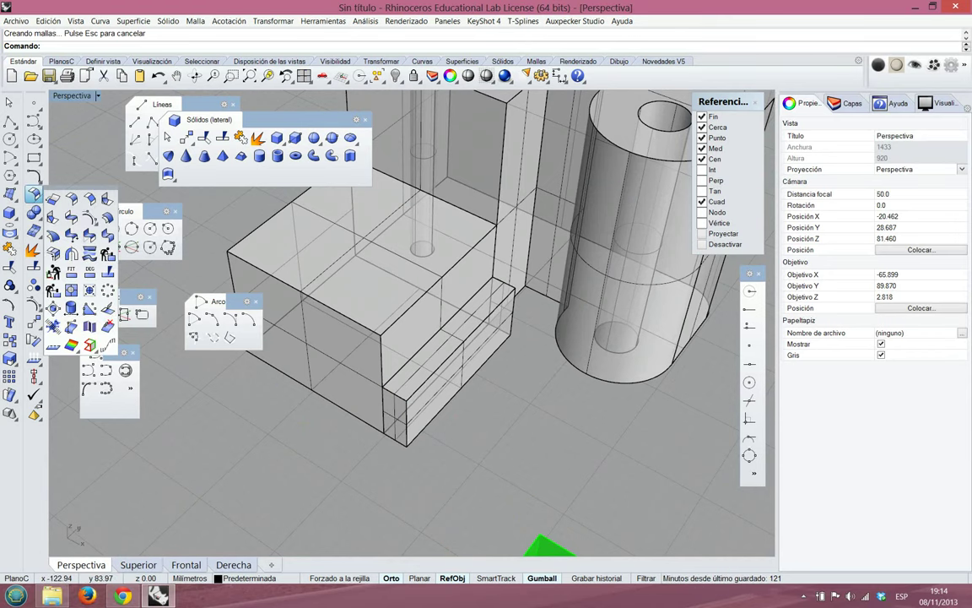
{"action": "left_click_drag", "start_coordinate": [85, 189], "coordinate": [111, 125]}
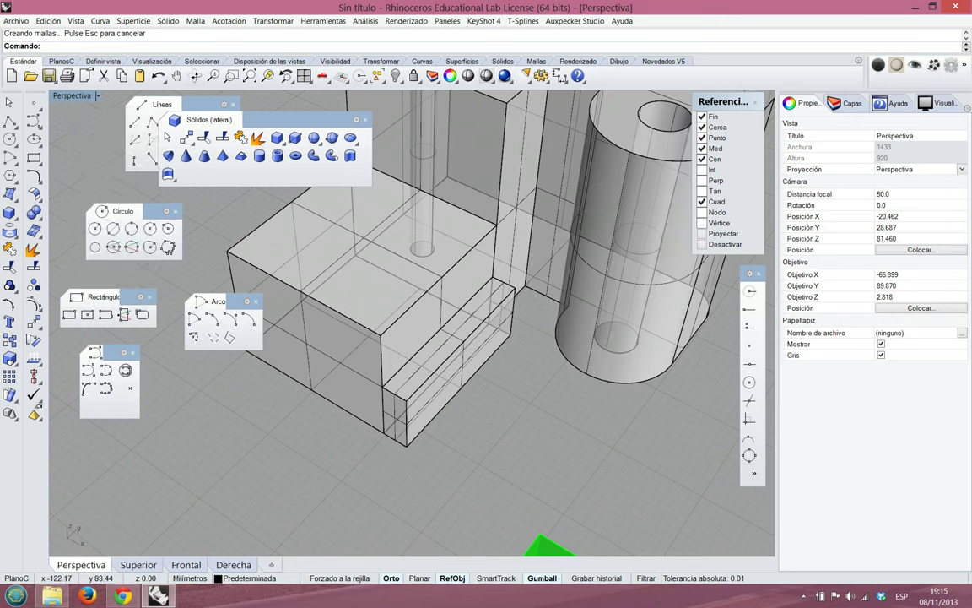
{"action": "left_click", "coordinate": [33, 213]}
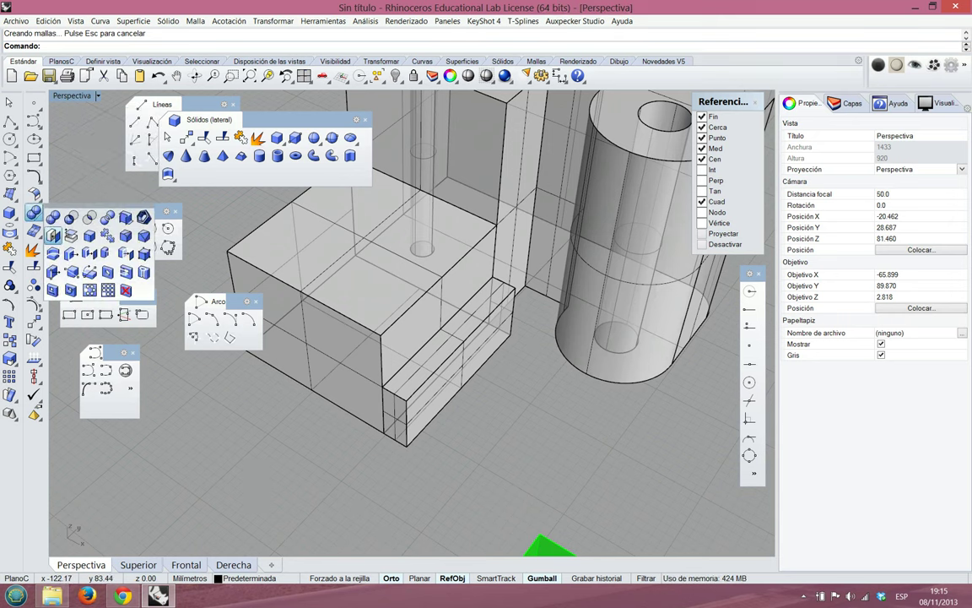
{"action": "left_click_drag", "start_coordinate": [91, 208], "coordinate": [121, 162]}
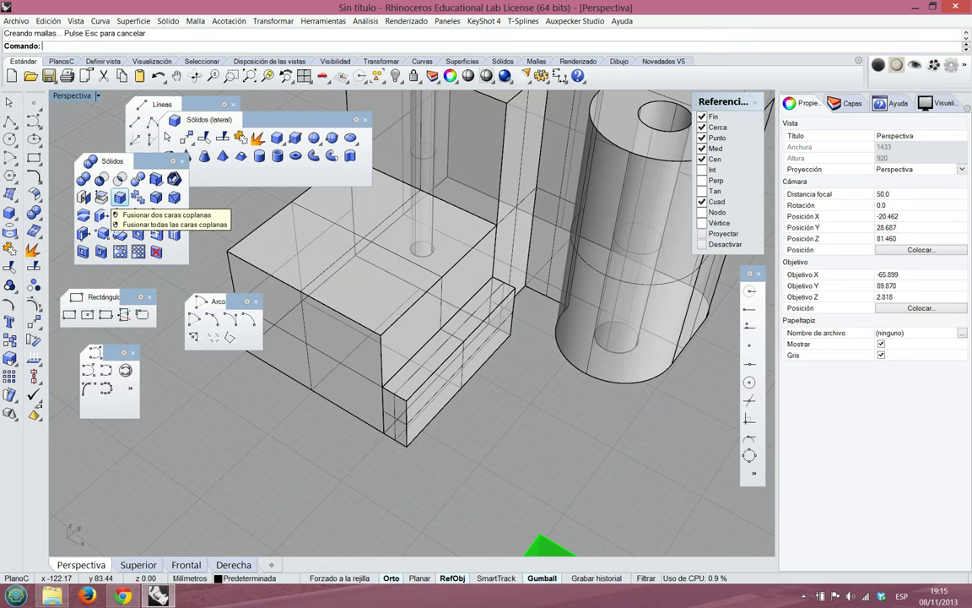
{"action": "right_click", "coordinate": [119, 196]}
{"action": "left_click", "coordinate": [493, 170]}
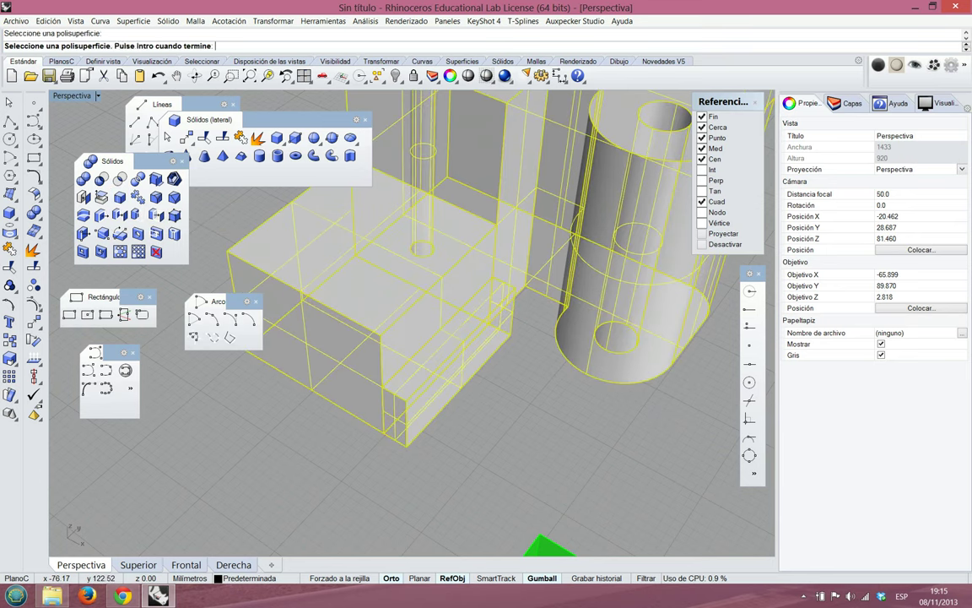
{"action": "key", "text": "Return"}
Examine the merged block from several sides and compare its shape with the green reference model
{"action": "right_click_drag", "start_coordinate": [524, 276], "coordinate": [178, 266]}
{"action": "scroll", "coordinate": [628, 234], "scroll_direction": "down", "scroll_amount": 8}
{"action": "right_click_drag", "start_coordinate": [628, 233], "coordinate": [380, 244]}
{"action": "scroll", "coordinate": [521, 291], "scroll_direction": "down", "scroll_amount": 8}
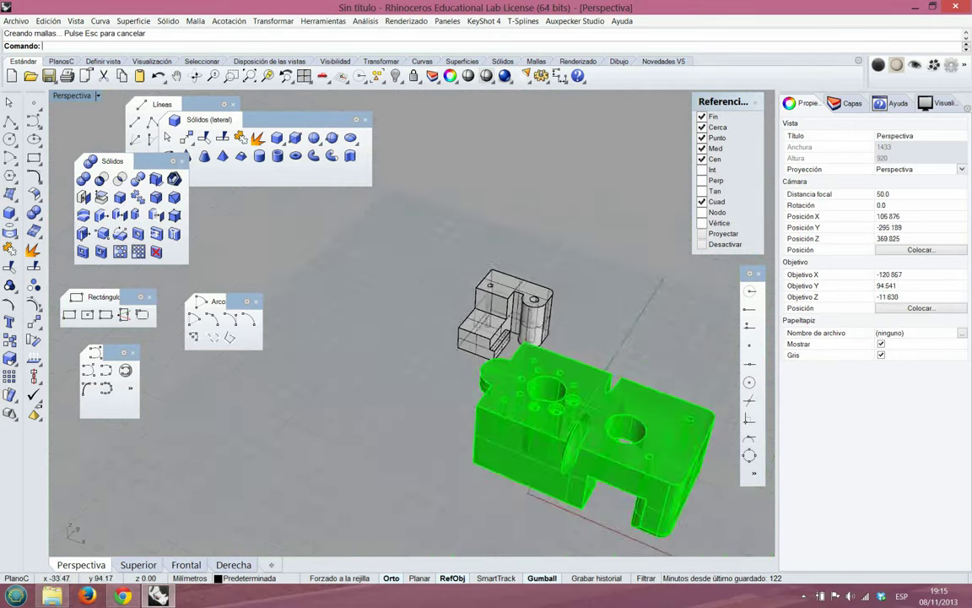
{"action": "scroll", "coordinate": [527, 317], "scroll_direction": "up", "scroll_amount": 7}
{"action": "mouse_move", "coordinate": [509, 306]}
{"action": "right_mouse_down"}
{"action": "mouse_move", "coordinate": [572, 251]}
{"action": "mouse_move", "coordinate": [494, 300]}
{"action": "mouse_move", "coordinate": [502, 296]}
{"action": "right_mouse_up"}
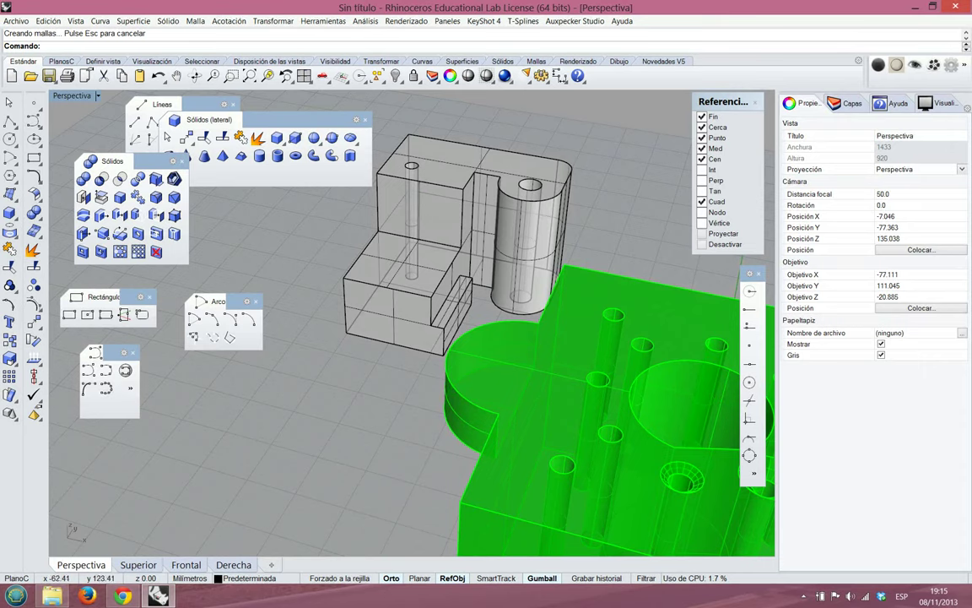
{"action": "right_click_drag", "start_coordinate": [481, 355], "coordinate": [393, 372]}
{"action": "right_click_drag", "start_coordinate": [532, 346], "coordinate": [565, 346]}
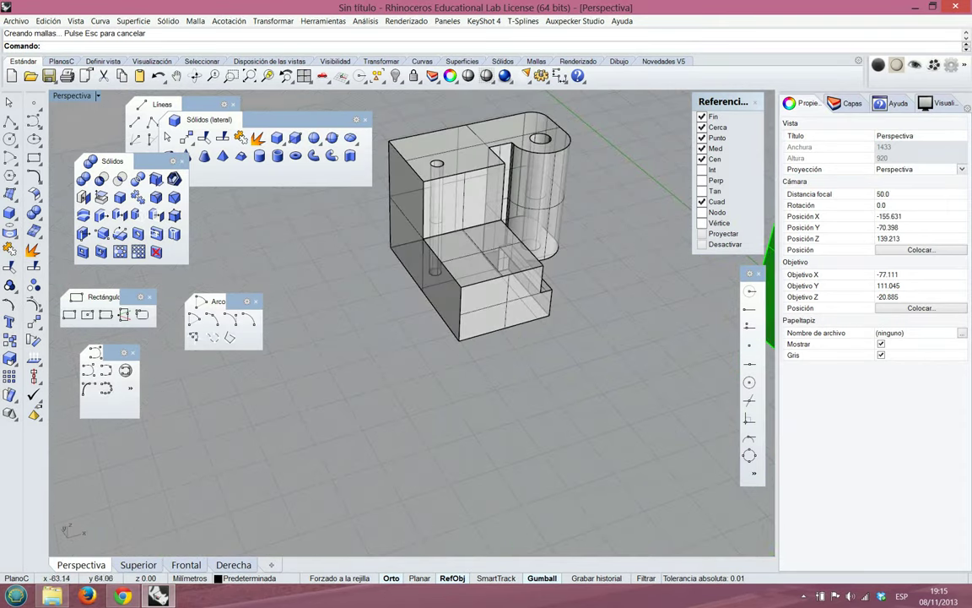
{"action": "scroll", "coordinate": [527, 295], "scroll_direction": "up", "scroll_amount": 6}
{"action": "scroll", "coordinate": [526, 339], "scroll_direction": "down", "scroll_amount": 8}
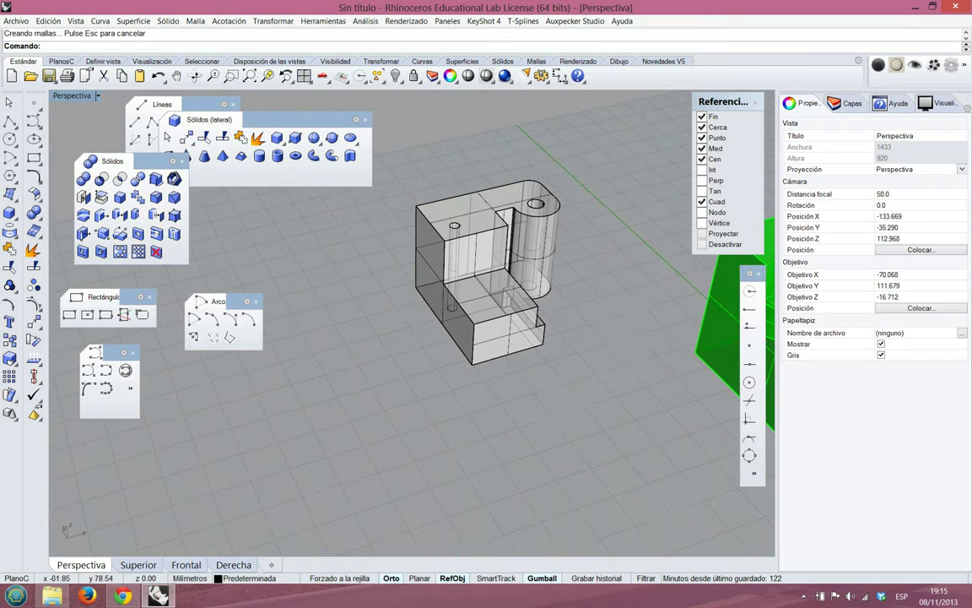
{"action": "scroll", "coordinate": [551, 208], "scroll_direction": "up", "scroll_amount": 6}
{"action": "right_click_drag", "start_coordinate": [551, 209], "coordinate": [609, 221]}
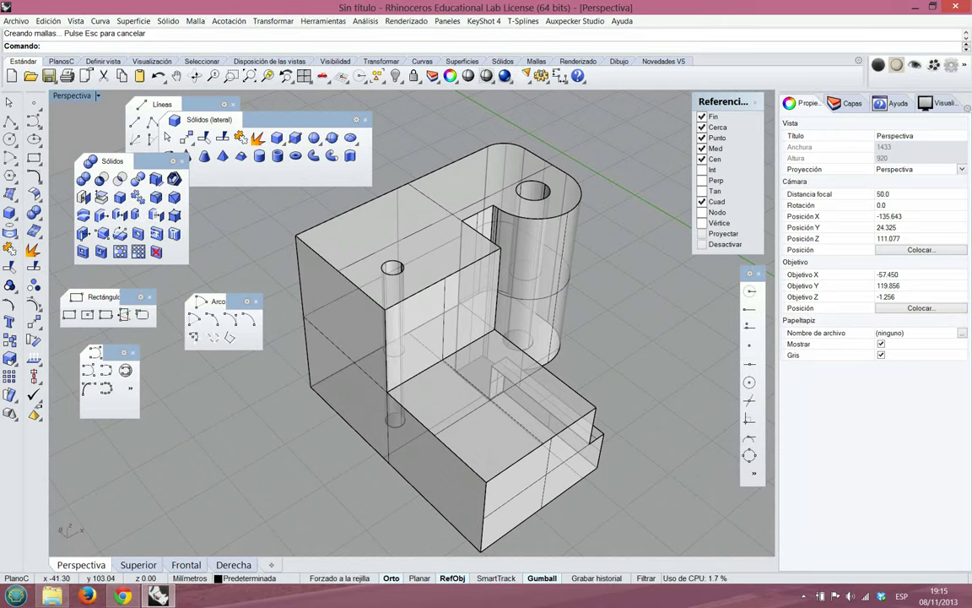
{"action": "right_click_drag", "start_coordinate": [583, 301], "coordinate": [553, 294]}
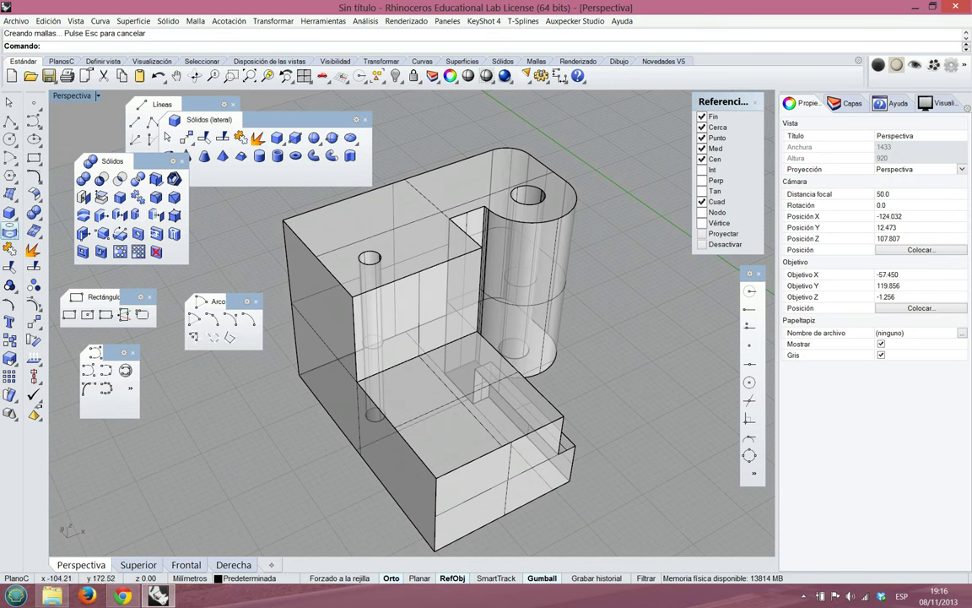
Float the curve-from-object tools and duplicate the block's short top edge beside the small hole as a curve
{"action": "left_click", "coordinate": [9, 231]}
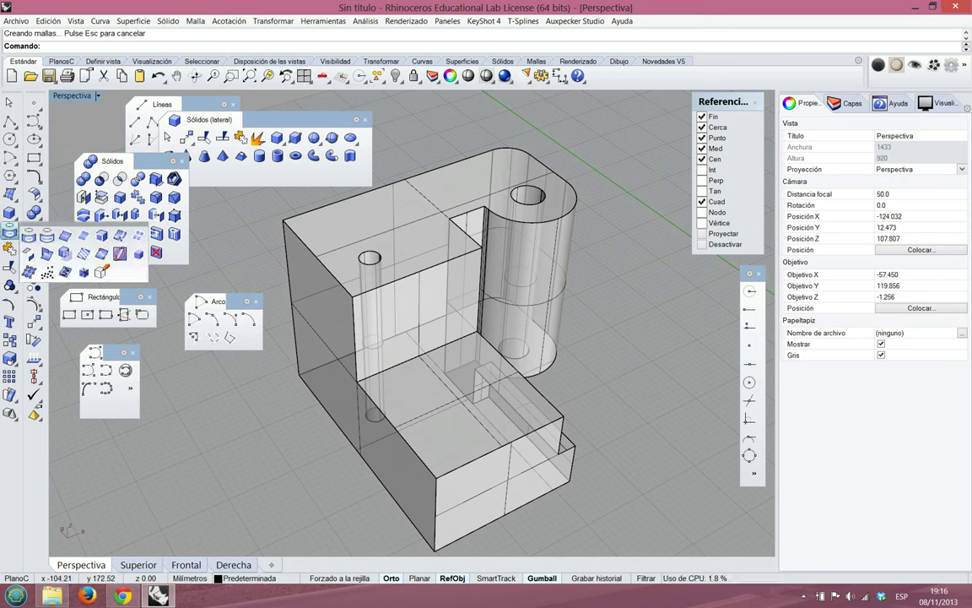
{"action": "left_click_drag", "start_coordinate": [68, 226], "coordinate": [578, 100]}
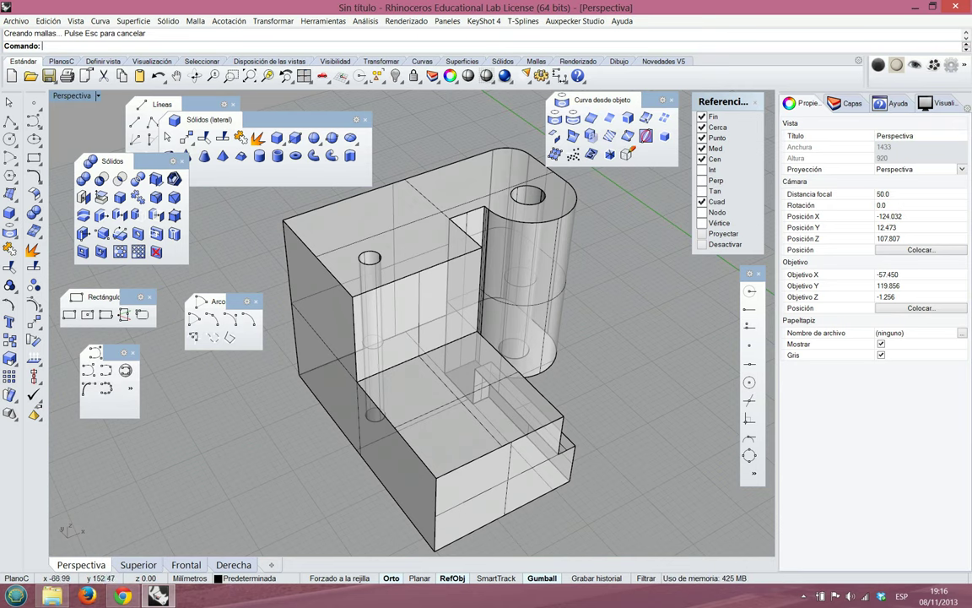
{"action": "right_click_drag", "start_coordinate": [403, 218], "coordinate": [500, 203]}
{"action": "left_click", "coordinate": [334, 247]}
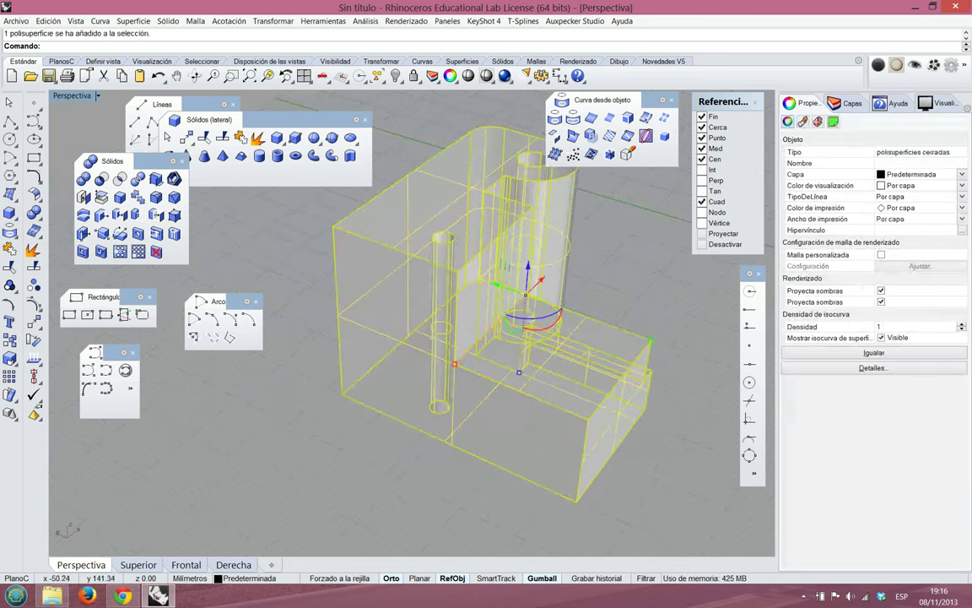
{"action": "key", "text": "Escape"}
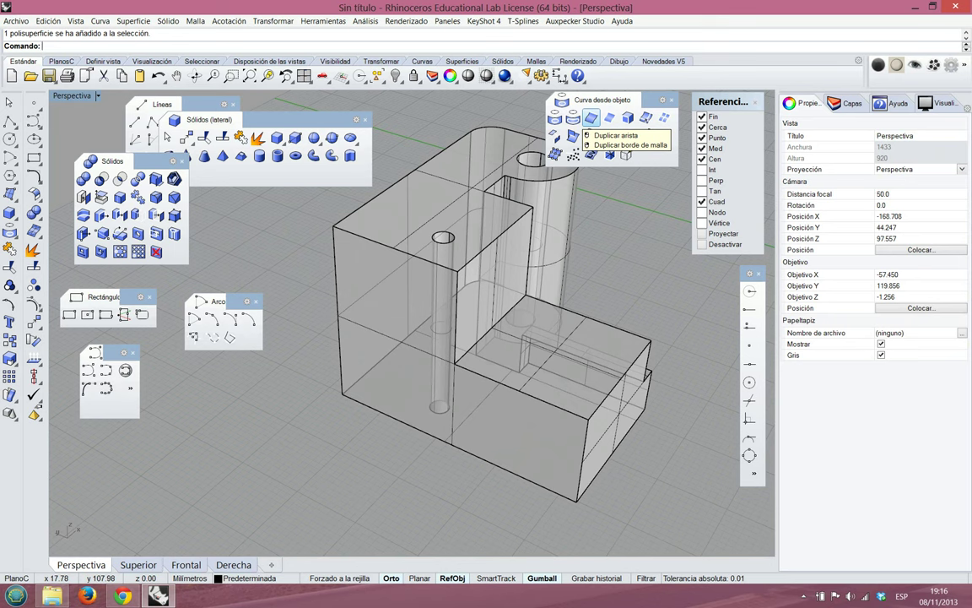
{"action": "left_click", "coordinate": [591, 118]}
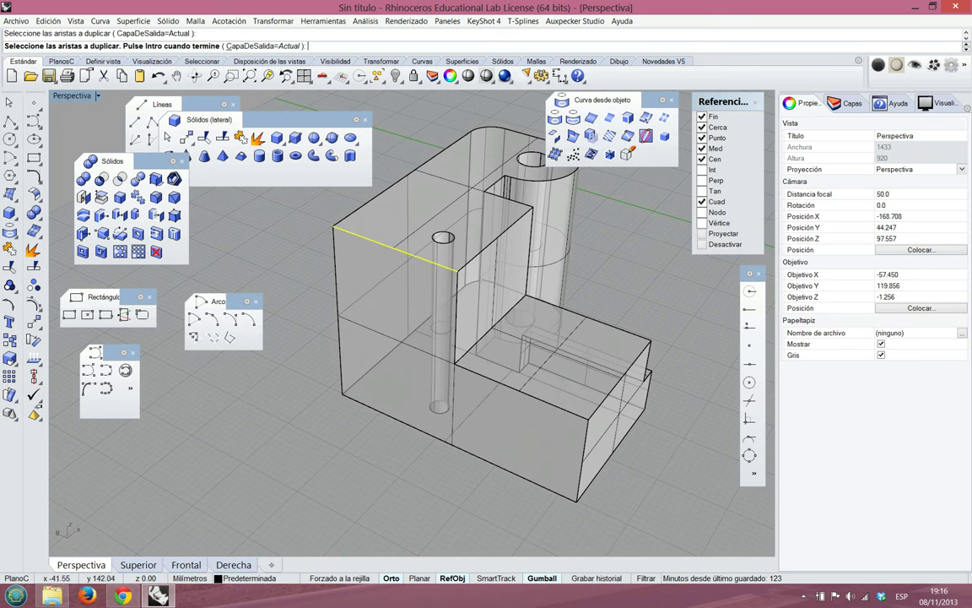
{"action": "key", "text": "Return"}
Move only the duplicated edge curve from its outer corner endpoint to the bottom edge of the block's rounded end
{"action": "key", "text": "Escape"}
{"action": "left_click_drag", "start_coordinate": [311, 210], "coordinate": [499, 290]}
{"action": "key", "text": "Escape"}
{"action": "left_click", "coordinate": [352, 233]}
{"action": "key", "text": "Escape"}
{"action": "left_click", "coordinate": [367, 239]}
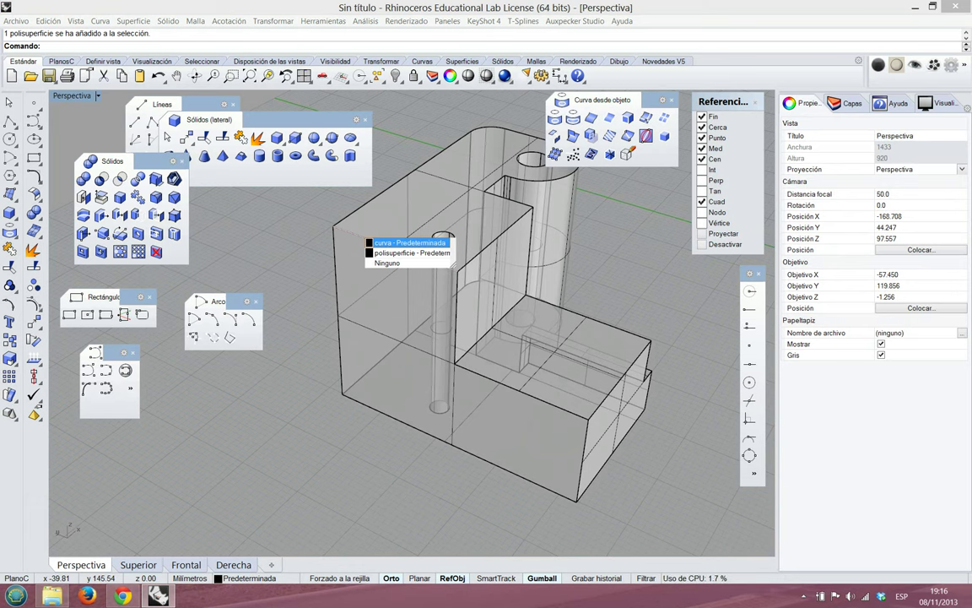
{"action": "key", "text": "Escape"}
{"action": "left_click", "coordinate": [368, 244]}
{"action": "key", "text": "Escape"}
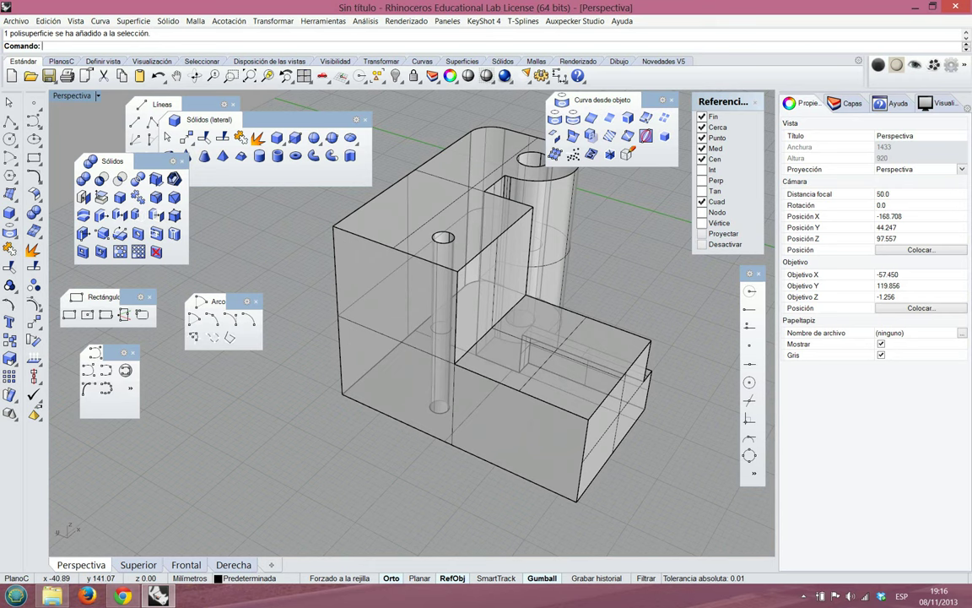
{"action": "left_click", "coordinate": [381, 250]}
{"action": "left_click", "coordinate": [424, 251]}
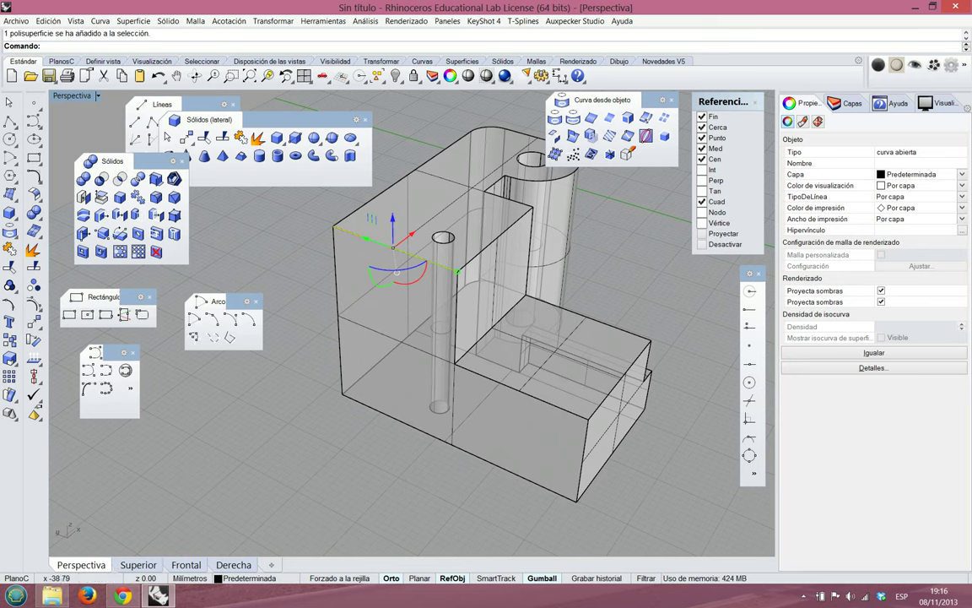
{"action": "right_click_drag", "start_coordinate": [426, 262], "coordinate": [274, 305]}
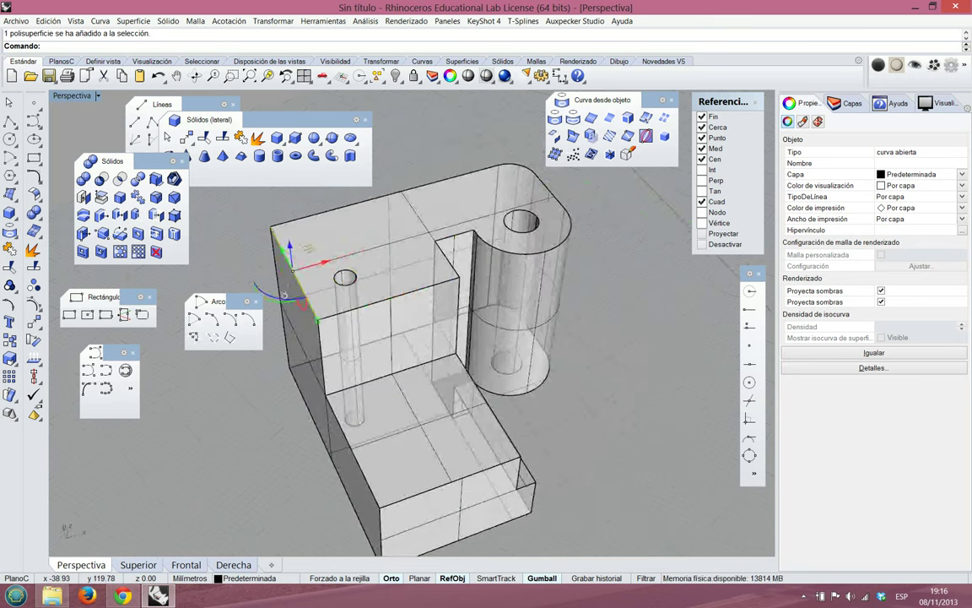
{"action": "key", "text": "Left"}
{"action": "key", "text": "Left"}
{"action": "key", "text": "Left"}
{"action": "key", "text": "Left"}
{"action": "key", "text": "Left"}
{"action": "key", "text": "Left"}
{"action": "key", "text": "Left"}
{"action": "key", "text": "Left"}
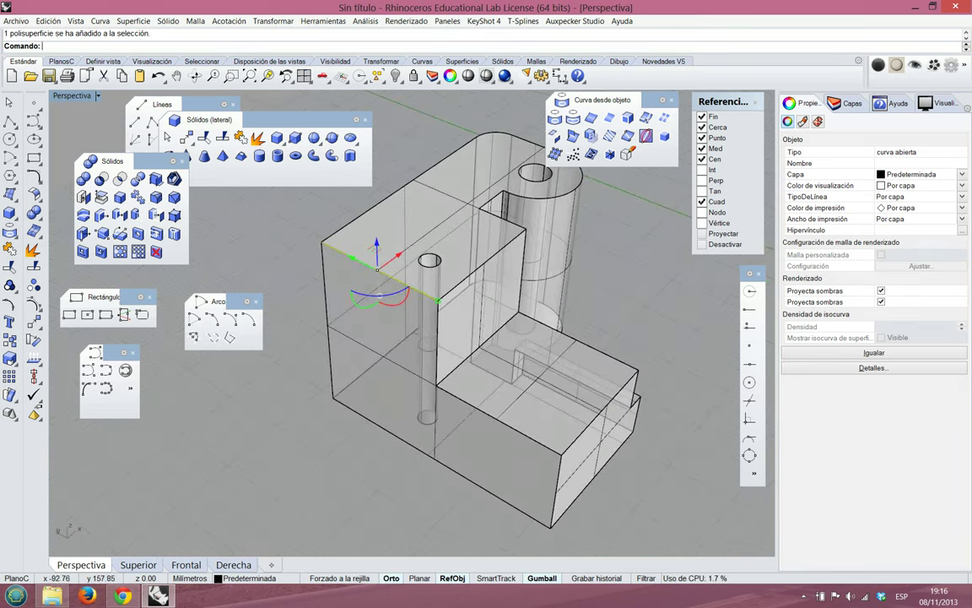
{"action": "left_click", "coordinate": [34, 322]}
{"action": "left_click", "coordinate": [322, 243]}
{"action": "right_click_drag", "start_coordinate": [498, 268], "coordinate": [454, 291]}
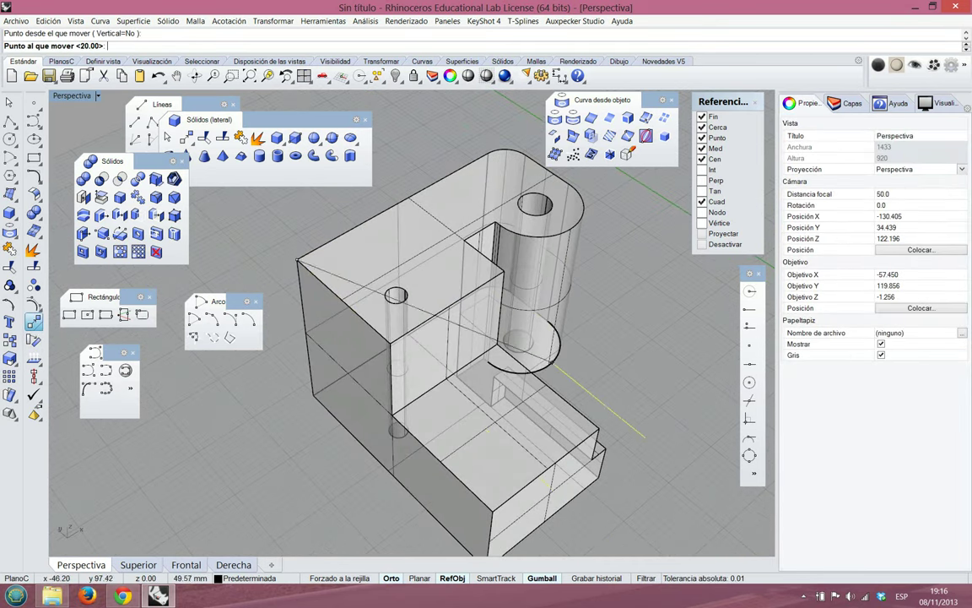
{"action": "left_click", "coordinate": [550, 365]}
{"action": "right_click_drag", "start_coordinate": [550, 364], "coordinate": [329, 299]}
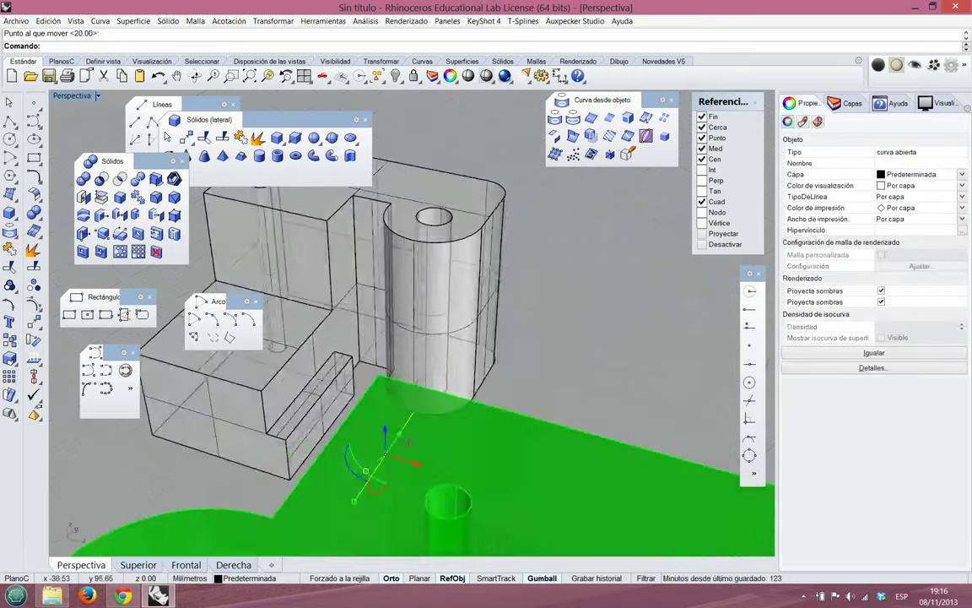
{"action": "right_click_drag", "start_coordinate": [557, 283], "coordinate": [490, 330]}
{"action": "scroll", "coordinate": [489, 329], "scroll_direction": "down", "scroll_amount": 4}
{"action": "scroll", "coordinate": [309, 429], "scroll_direction": "up", "scroll_amount": 4}
{"action": "key", "text": "Escape"}
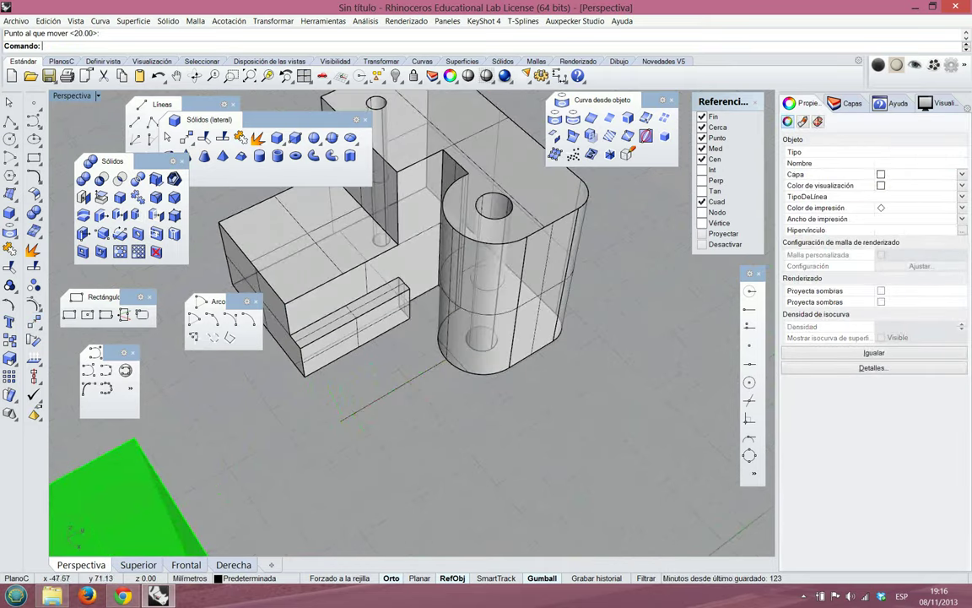
{"action": "right_click_drag", "start_coordinate": [417, 300], "coordinate": [423, 285]}
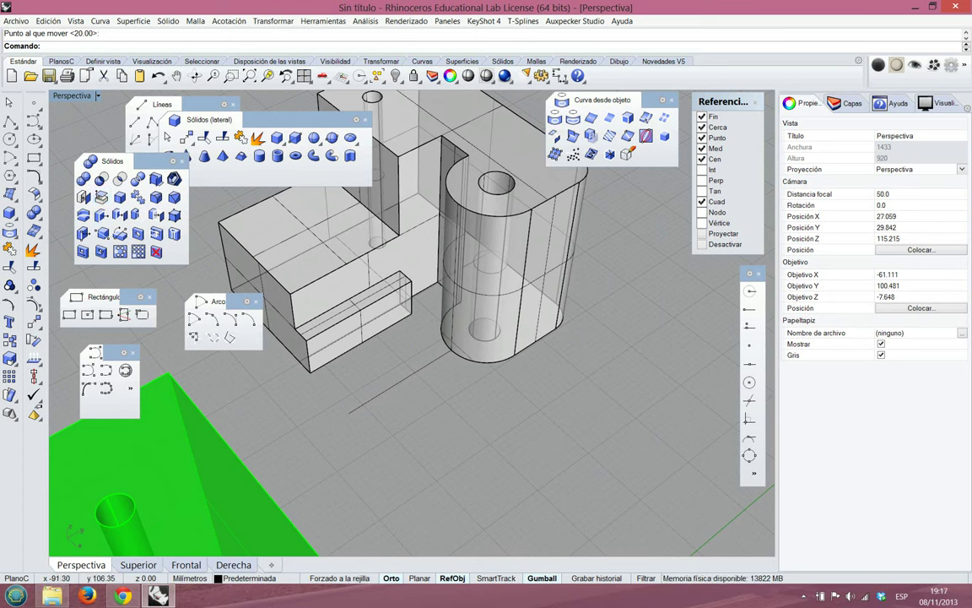
Extract the flat side face next to the block's rounded end as a separate surface, with Copiar set to Sí
{"action": "left_click", "coordinate": [101, 196]}
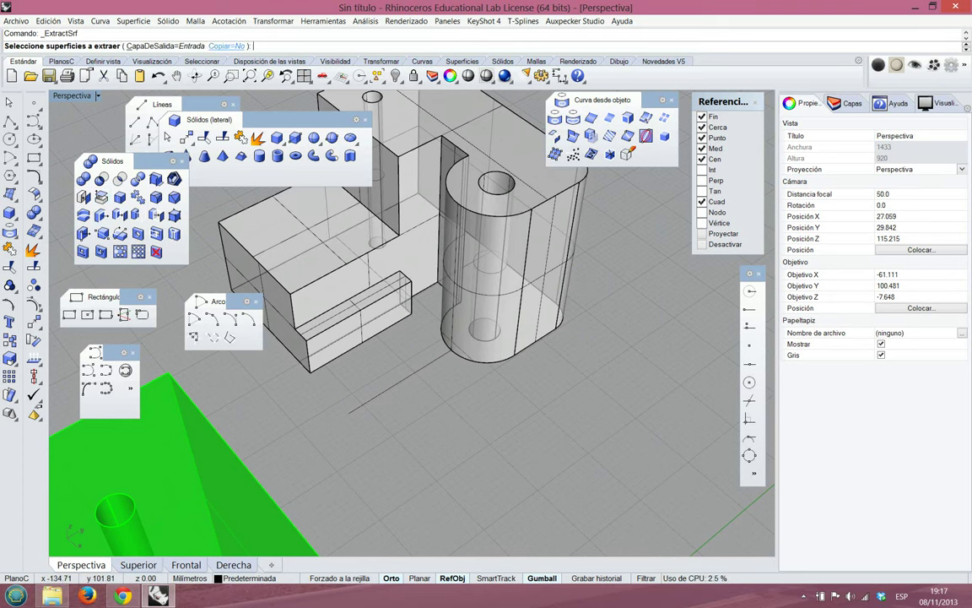
{"action": "left_click", "coordinate": [228, 45]}
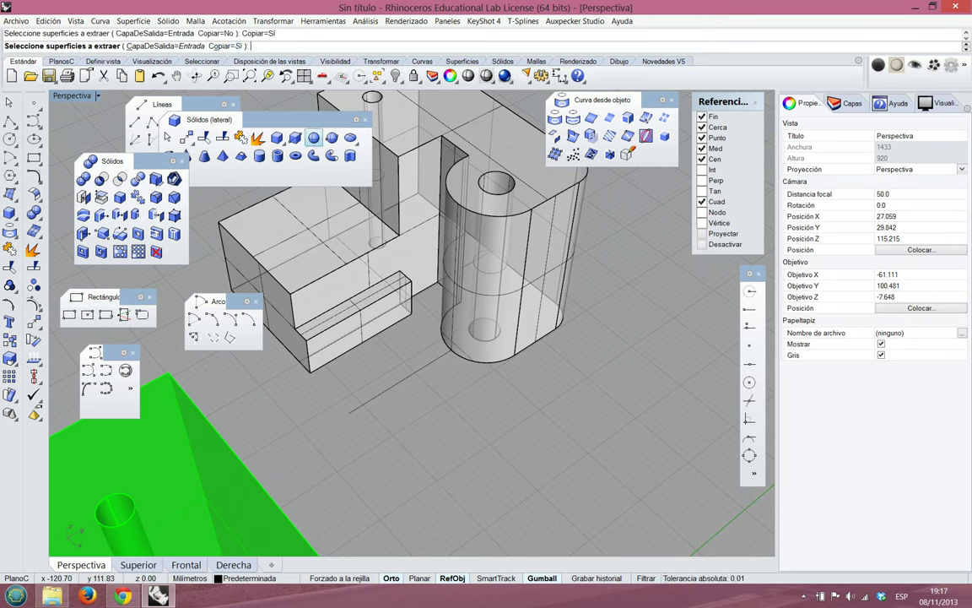
{"action": "left_click", "coordinate": [547, 270]}
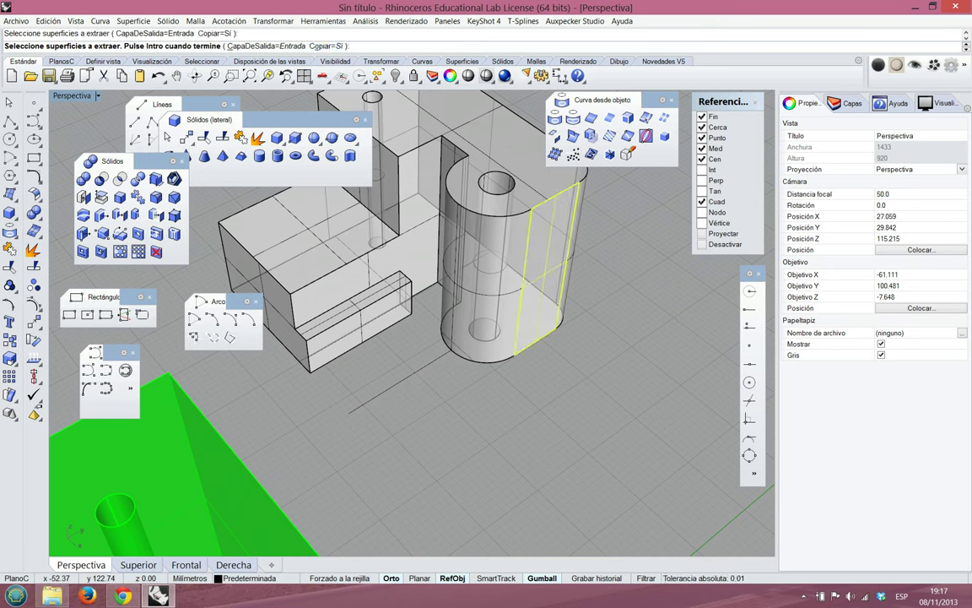
{"action": "key", "text": "Return"}
{"action": "key", "text": "Escape"}
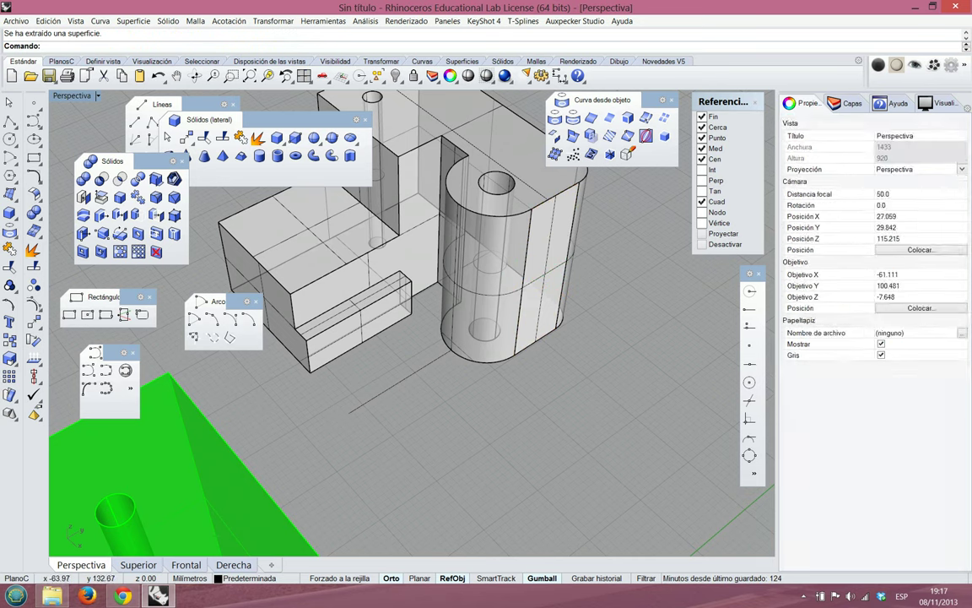
Move only the extracted face copy so its bottom outer corner lands on the free end of the duplicated edge line
{"action": "left_click", "coordinate": [542, 211]}
{"action": "key", "text": "Escape"}
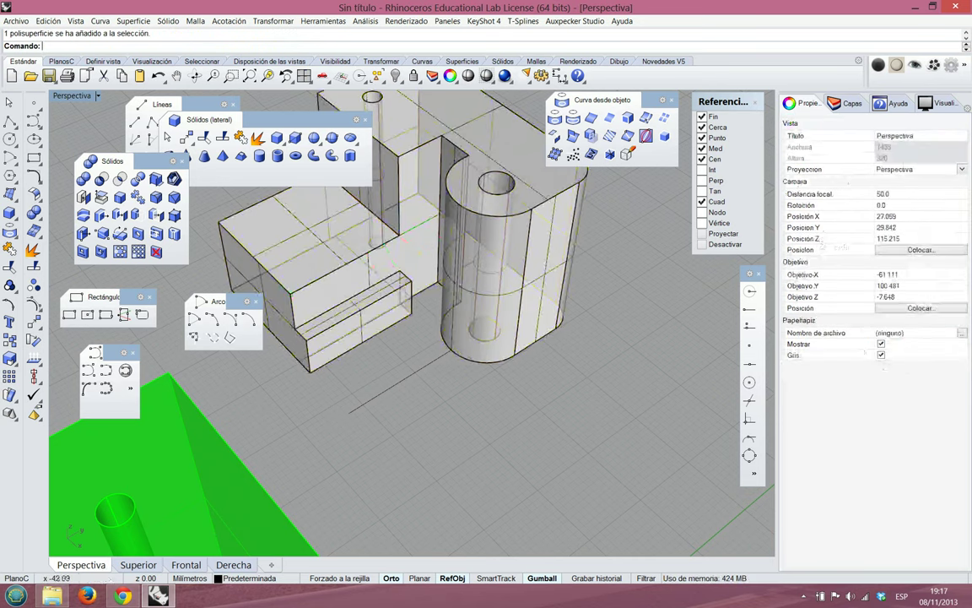
{"action": "left_click", "coordinate": [545, 346]}
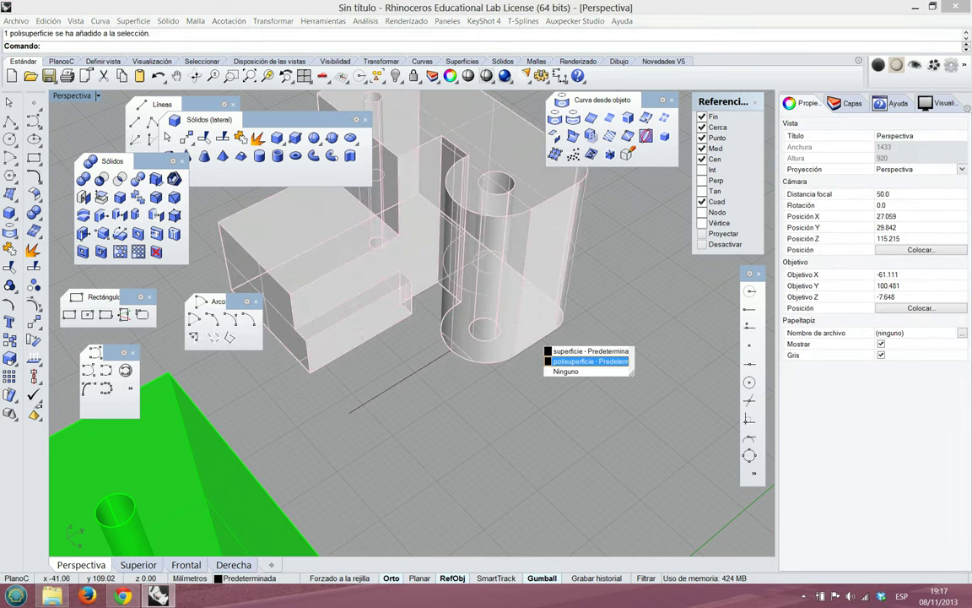
{"action": "left_click", "coordinate": [590, 351]}
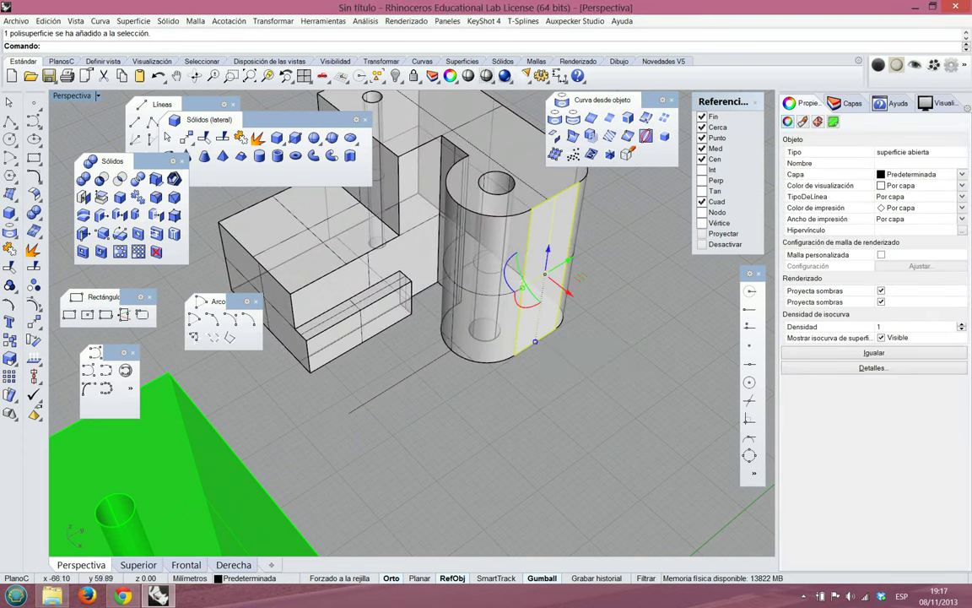
{"action": "left_click", "coordinate": [34, 323]}
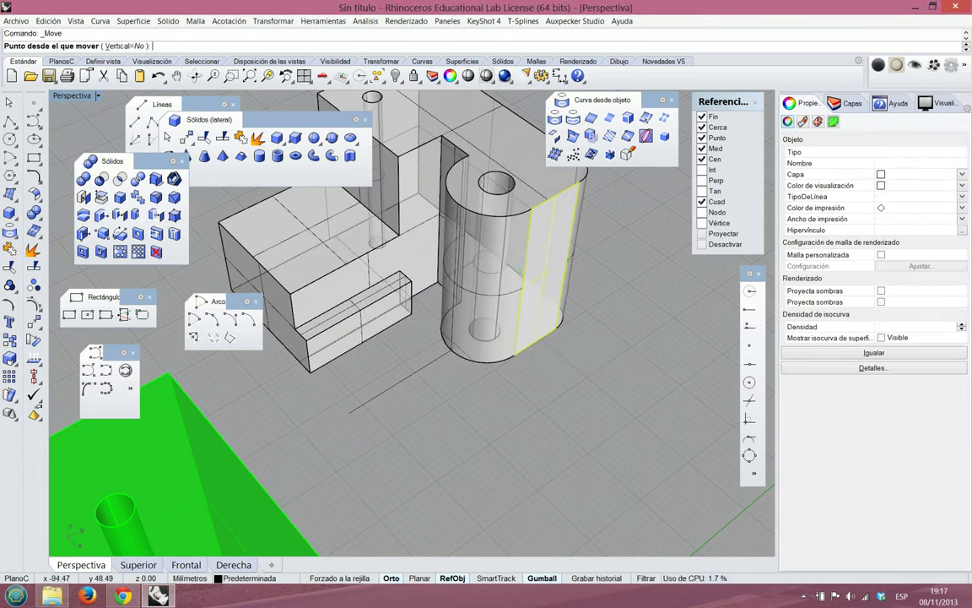
{"action": "left_click", "coordinate": [535, 343]}
{"action": "left_click", "coordinate": [372, 398]}
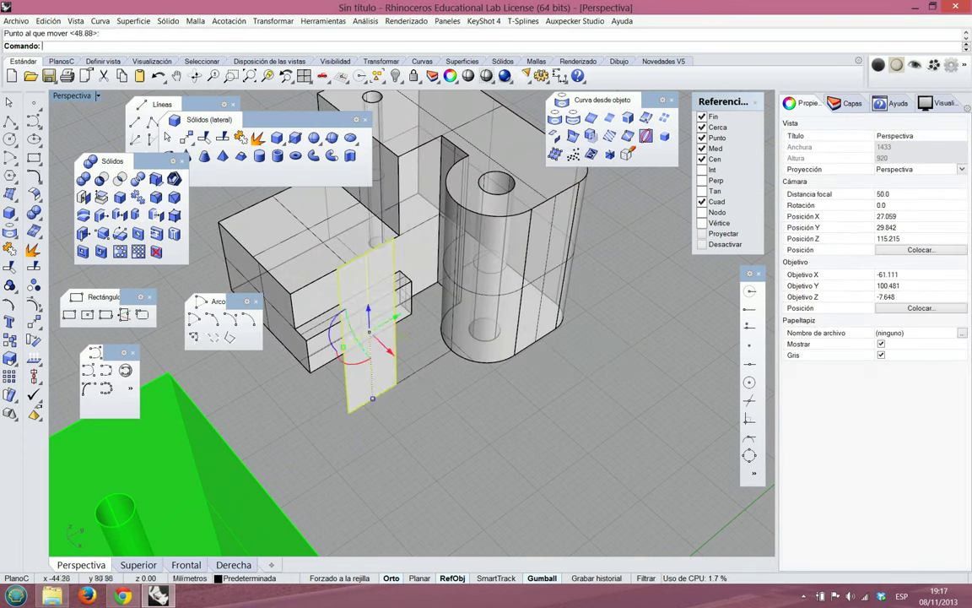
{"action": "right_click_drag", "start_coordinate": [348, 414], "coordinate": [400, 363]}
{"action": "key", "text": "Escape"}
{"action": "scroll", "coordinate": [579, 316], "scroll_direction": "up", "scroll_amount": 4}
{"action": "scroll", "coordinate": [489, 343], "scroll_direction": "down", "scroll_amount": 8}
{"action": "right_click_drag", "start_coordinate": [490, 343], "coordinate": [325, 350]}
{"action": "scroll", "coordinate": [520, 320], "scroll_direction": "up", "scroll_amount": 4}
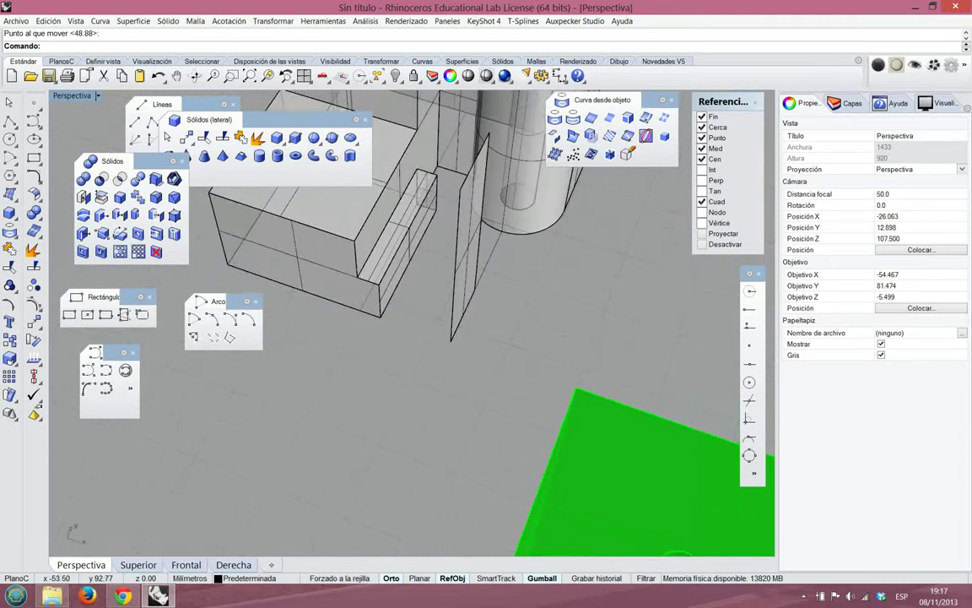
In the Superior view, rotate the copied surface -30 degrees about the free end of the edge line
{"action": "left_click", "coordinate": [466, 244]}
{"action": "right_click_drag", "start_coordinate": [466, 245], "coordinate": [449, 246]}
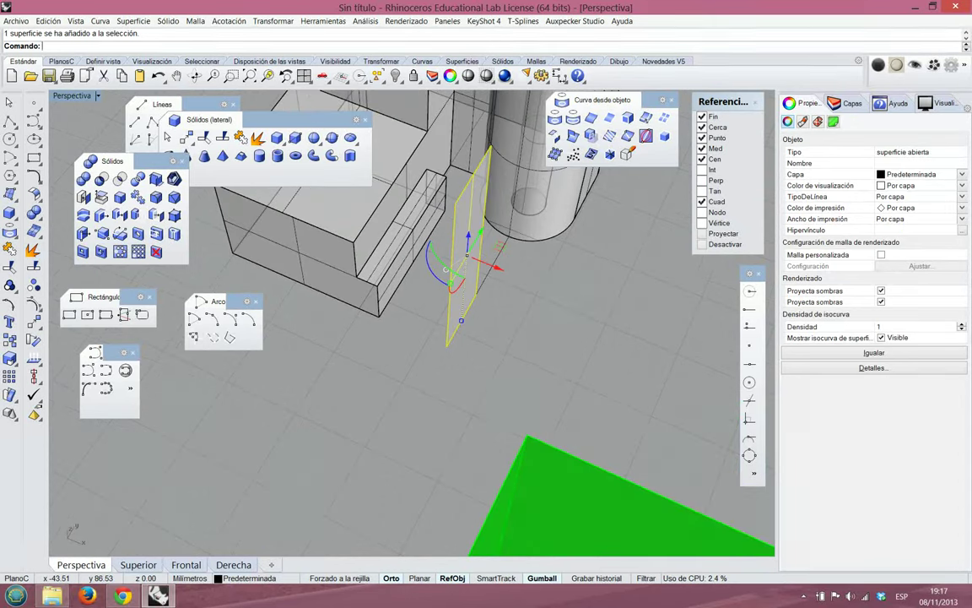
{"action": "scroll", "coordinate": [530, 308], "scroll_direction": "down", "scroll_amount": 7}
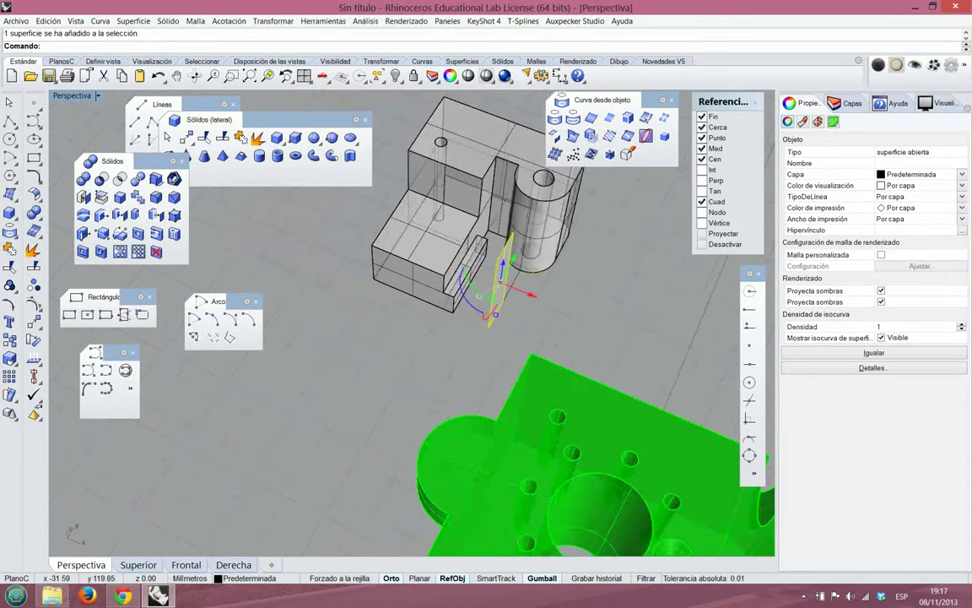
{"action": "scroll", "coordinate": [561, 274], "scroll_direction": "up", "scroll_amount": 3}
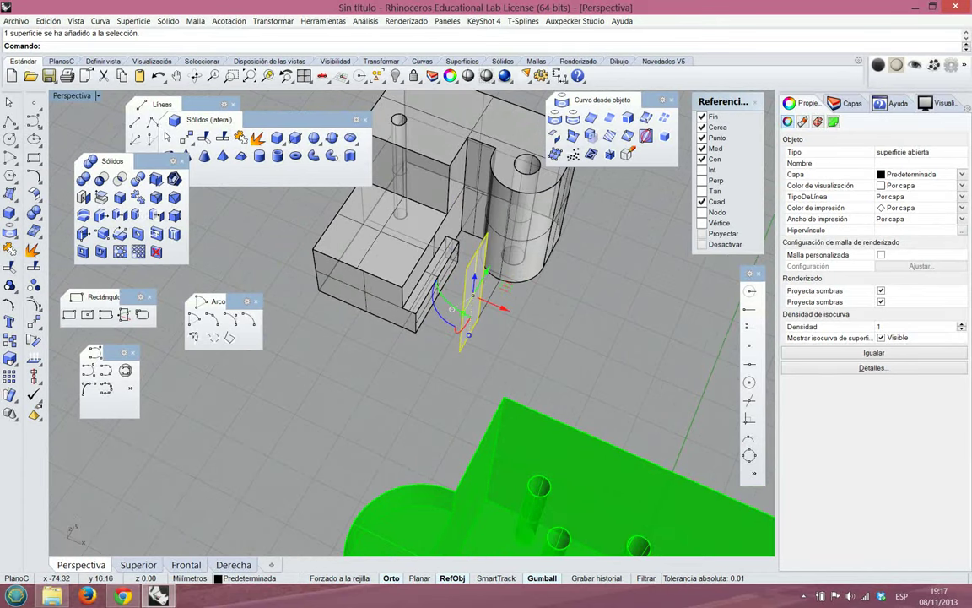
{"action": "left_click", "coordinate": [138, 565]}
{"action": "right_click_drag", "start_coordinate": [620, 455], "coordinate": [566, 330]}
{"action": "left_click", "coordinate": [545, 375]}
{"action": "left_click_drag", "start_coordinate": [487, 299], "coordinate": [552, 389]}
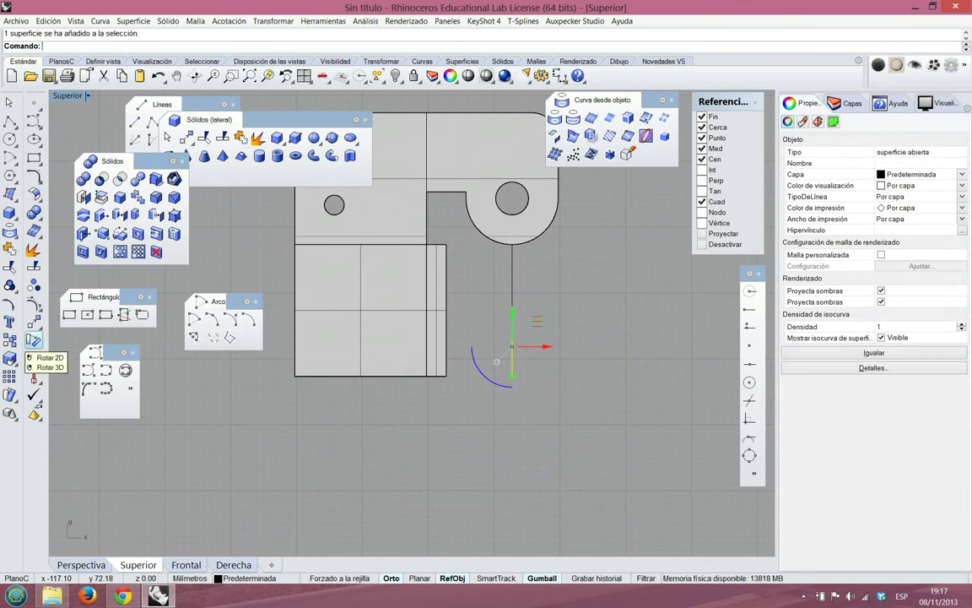
{"action": "left_click", "coordinate": [34, 340]}
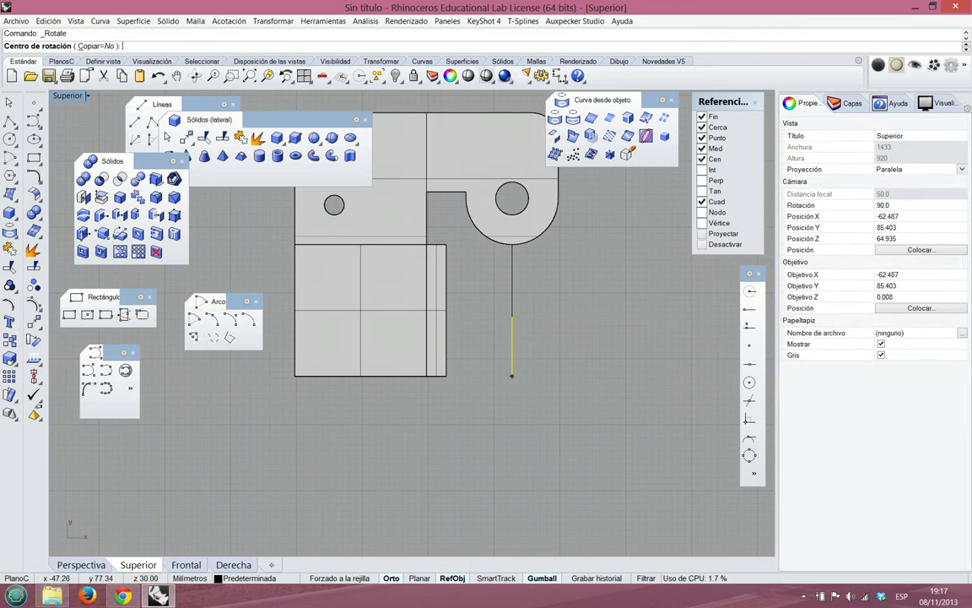
{"action": "left_click", "coordinate": [511, 375]}
{"action": "left_click", "coordinate": [511, 260]}
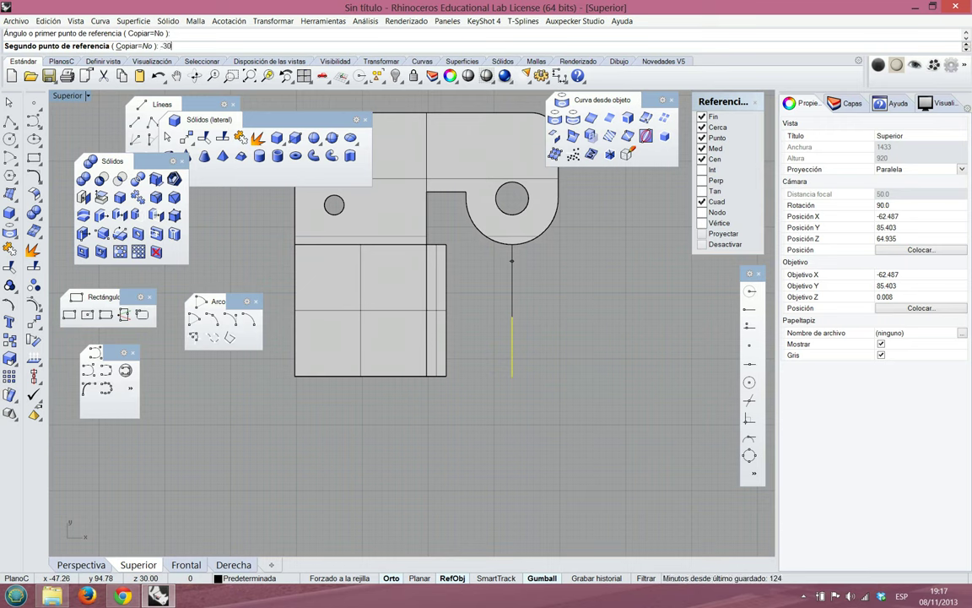
{"action": "key", "text": "Return"}
{"action": "key", "text": "Escape"}
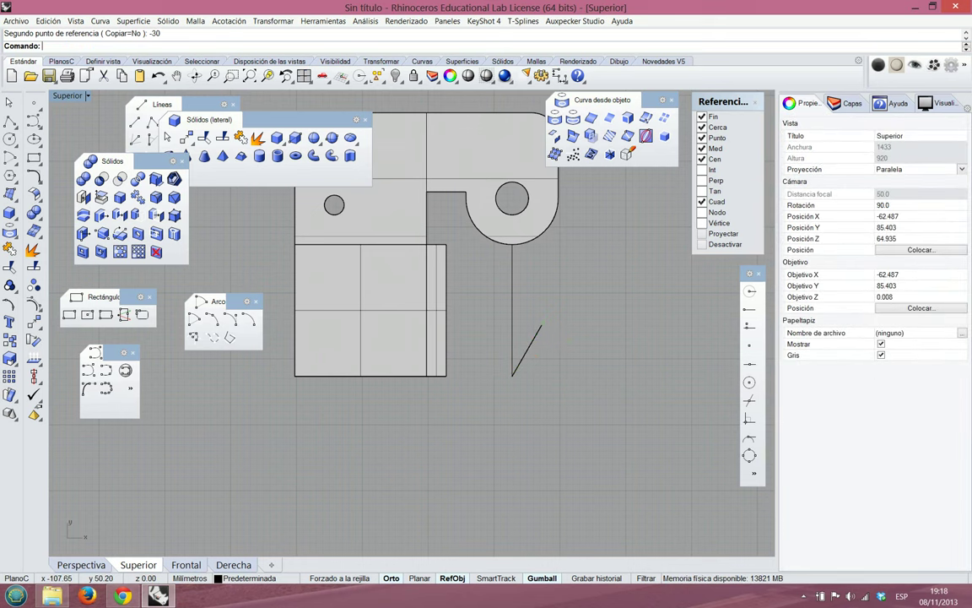
Return to the Perspectiva view and undo the copied surface's rotation
{"action": "left_click", "coordinate": [82, 565]}
{"action": "mouse_move", "coordinate": [551, 368]}
{"action": "right_mouse_down"}
{"action": "mouse_move", "coordinate": [624, 317]}
{"action": "mouse_move", "coordinate": [582, 358]}
{"action": "mouse_move", "coordinate": [553, 364]}
{"action": "right_mouse_up"}
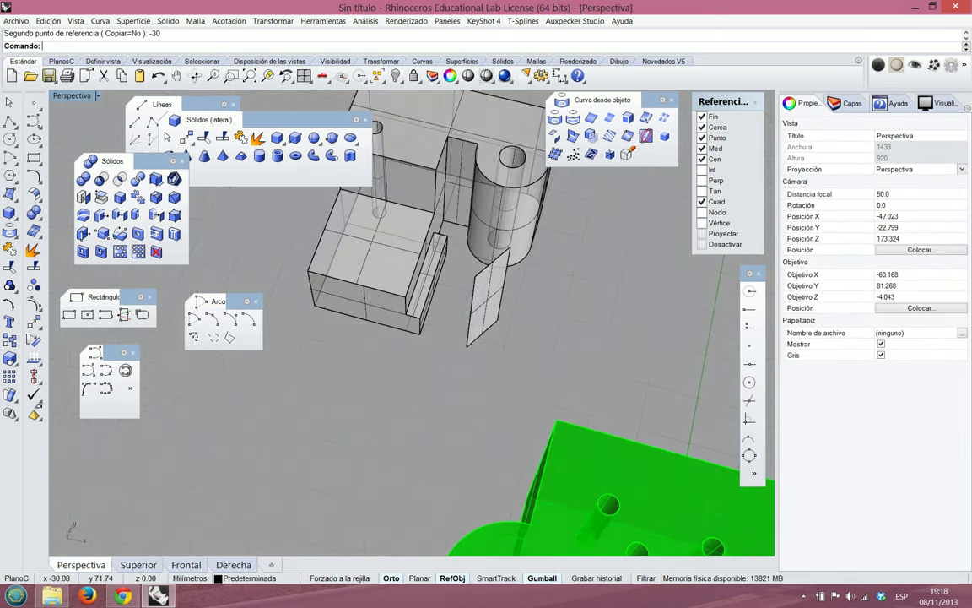
{"action": "left_click", "coordinate": [158, 76]}
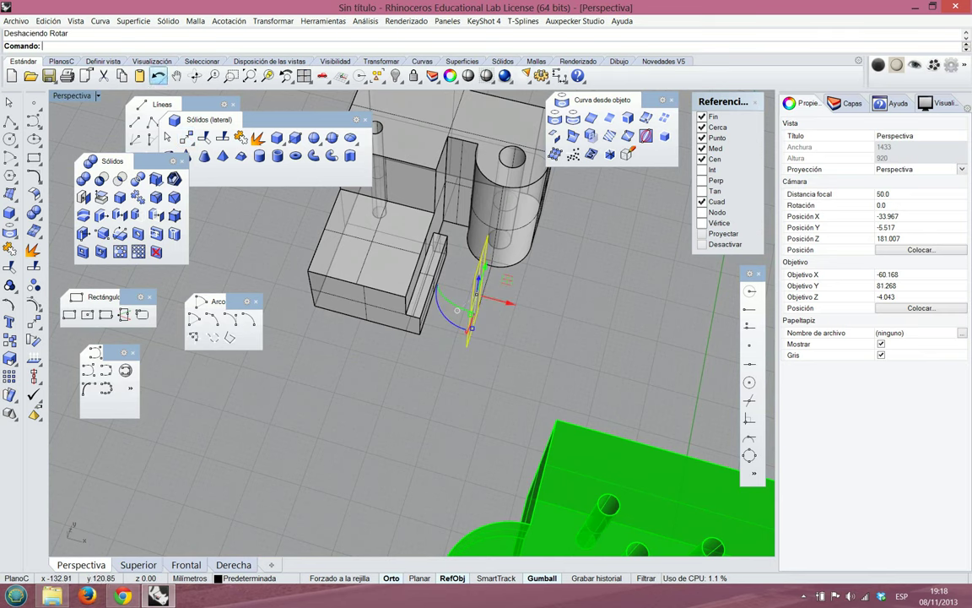
Rotate the copied surface in 3D by -30 degrees about its vertical edge at the free end of the line
{"action": "left_click", "coordinate": [541, 337]}
{"action": "right_click_drag", "start_coordinate": [541, 337], "coordinate": [431, 300]}
{"action": "right_click_drag", "start_coordinate": [495, 320], "coordinate": [490, 323]}
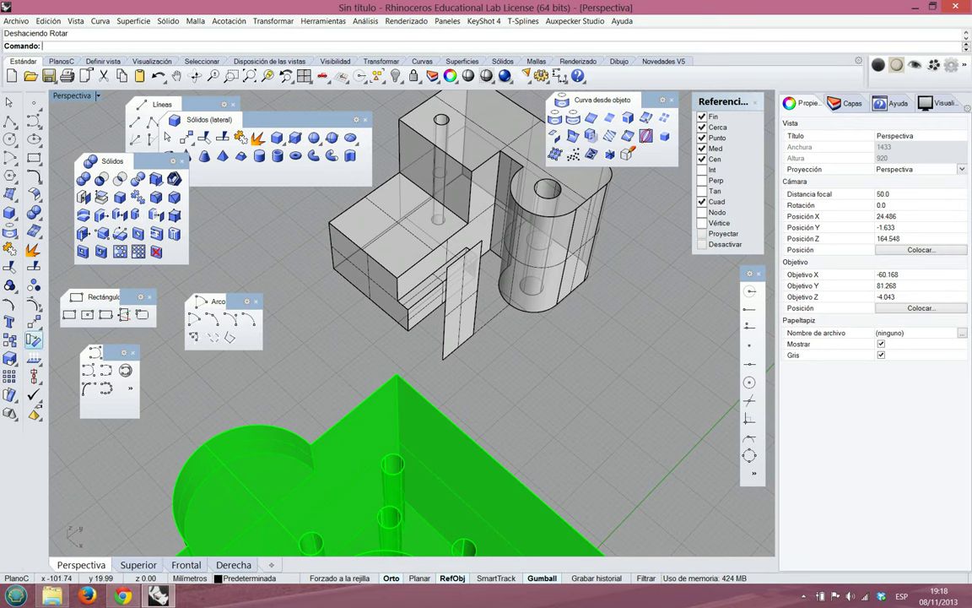
{"action": "right_click", "coordinate": [33, 341]}
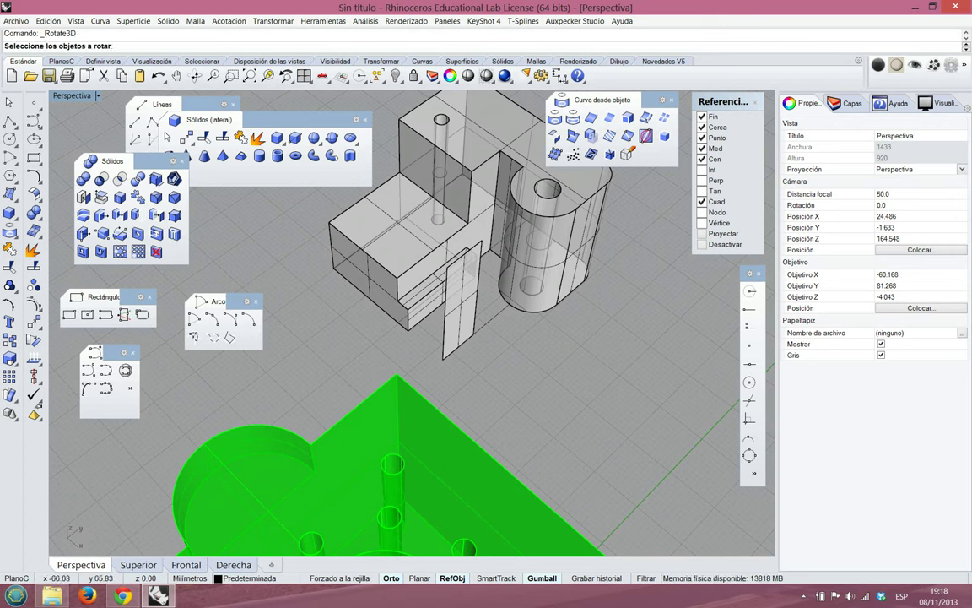
{"action": "left_click", "coordinate": [462, 310]}
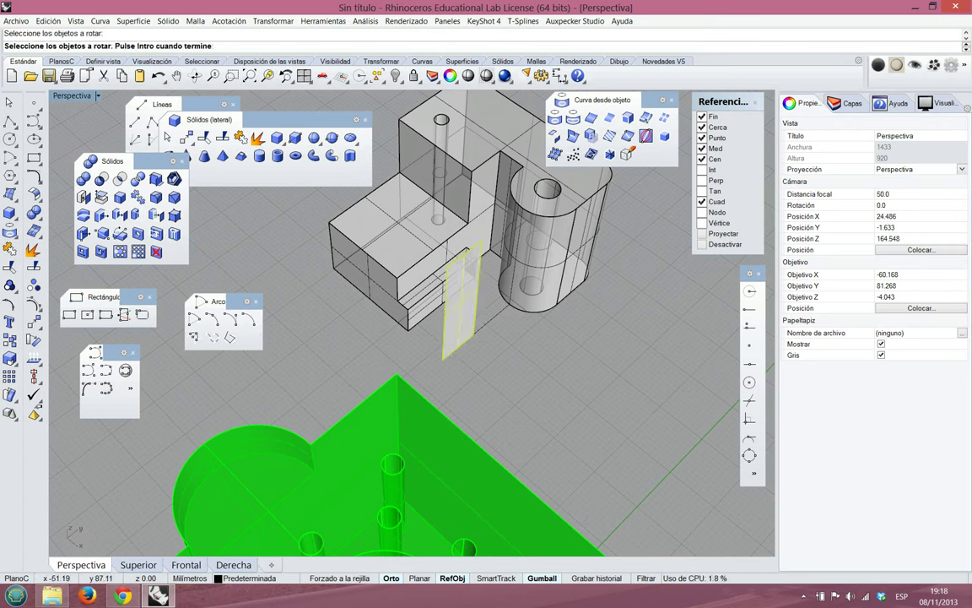
{"action": "key", "text": "Return"}
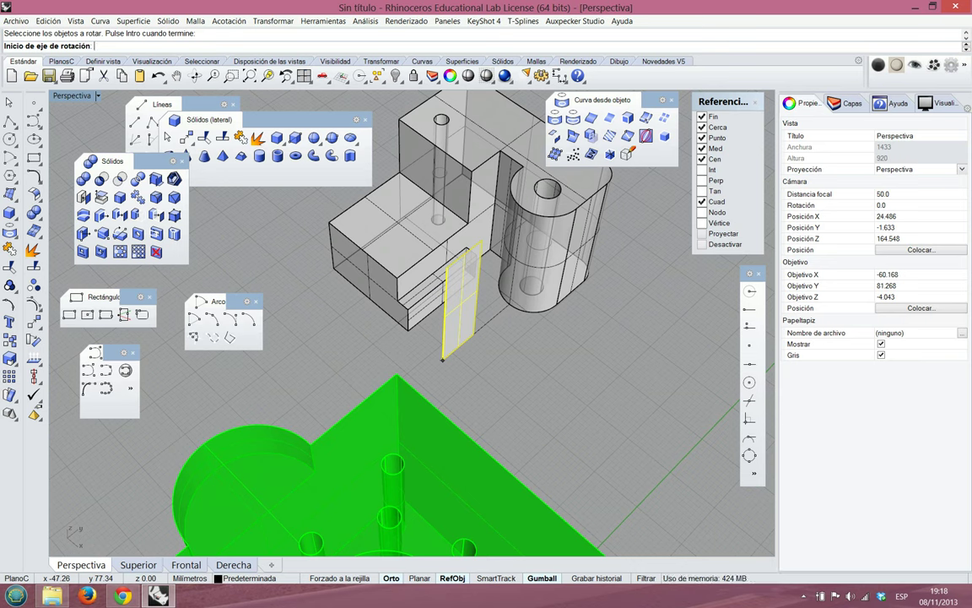
{"action": "left_click", "coordinate": [443, 360]}
{"action": "right_click_drag", "start_coordinate": [442, 359], "coordinate": [530, 287]}
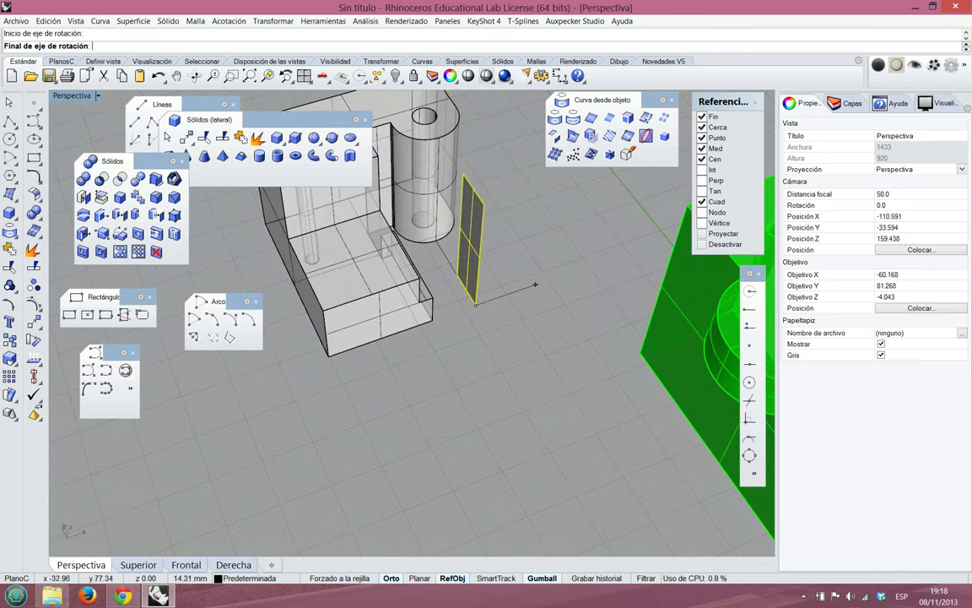
{"action": "left_click", "coordinate": [483, 203]}
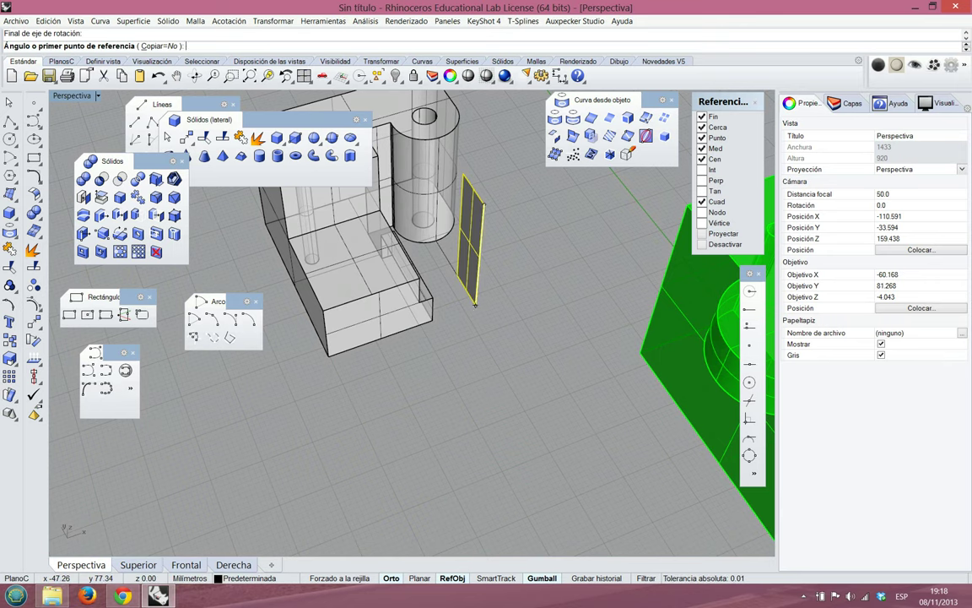
{"action": "right_click_drag", "start_coordinate": [537, 283], "coordinate": [431, 337]}
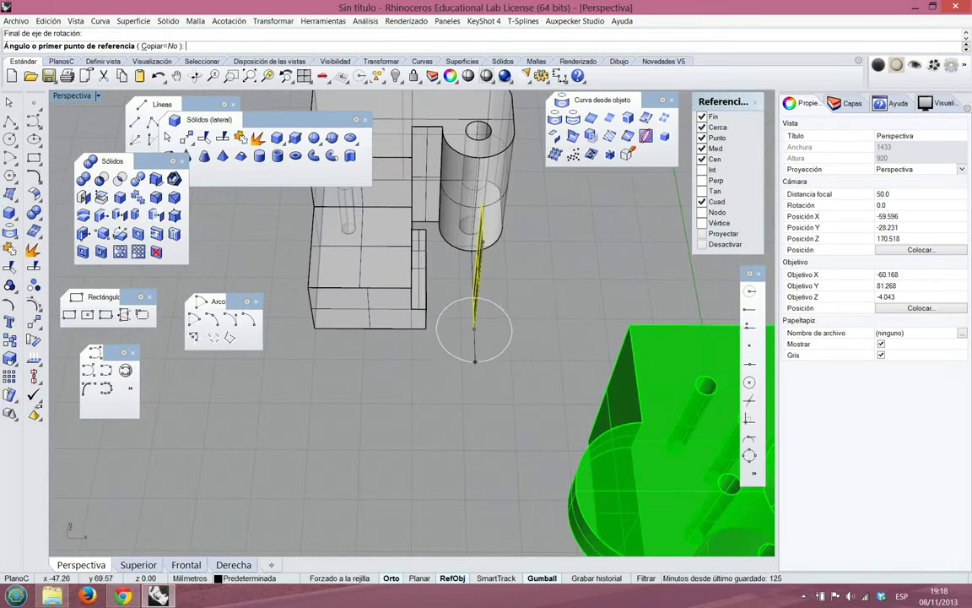
{"action": "right_click_drag", "start_coordinate": [512, 330], "coordinate": [460, 330]}
{"action": "right_click_drag", "start_coordinate": [488, 368], "coordinate": [475, 342]}
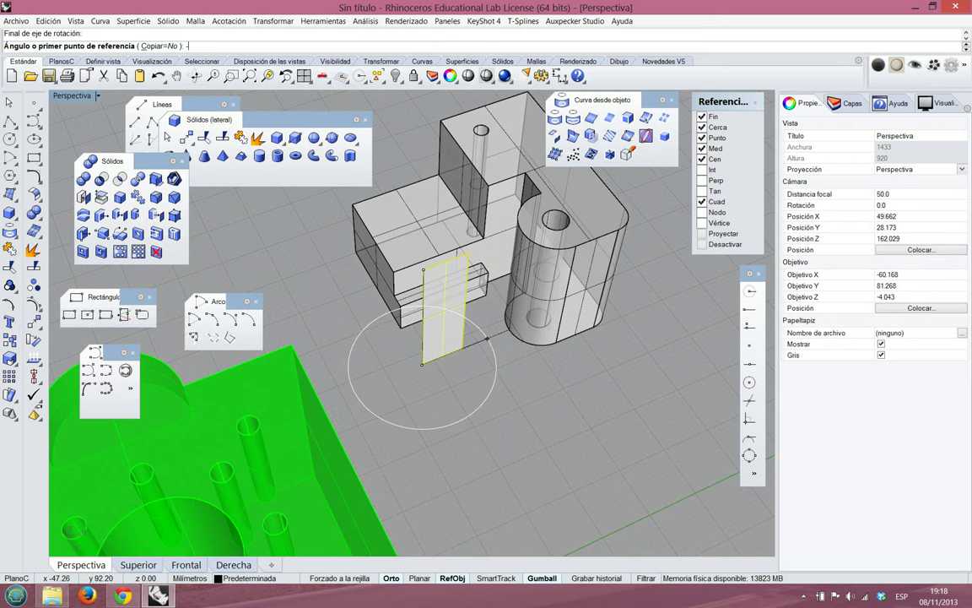
{"action": "key", "text": "Return"}
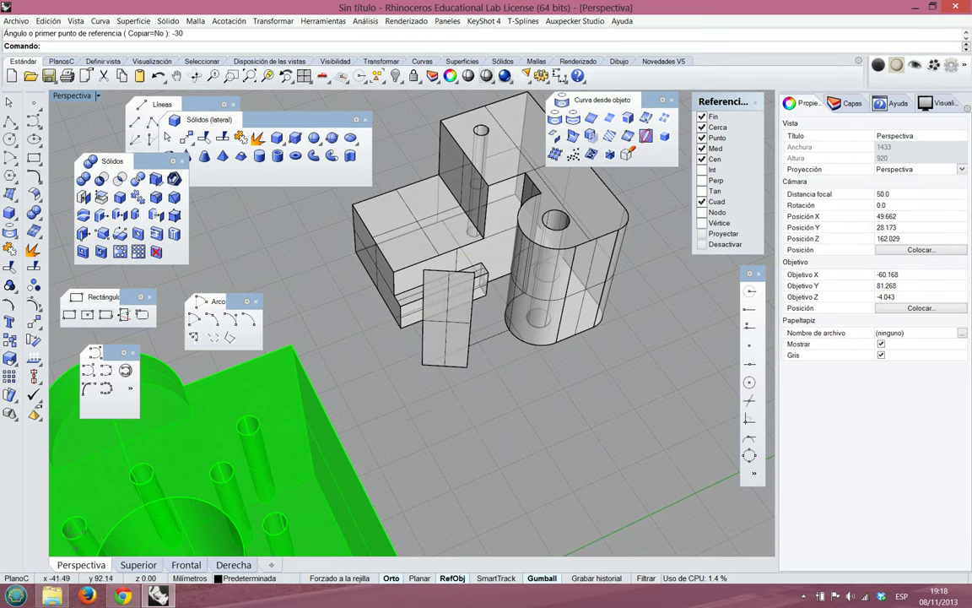
Examine the angled surface's position relative to the block and the green reference model from several sides
{"action": "right_click_drag", "start_coordinate": [498, 367], "coordinate": [423, 334]}
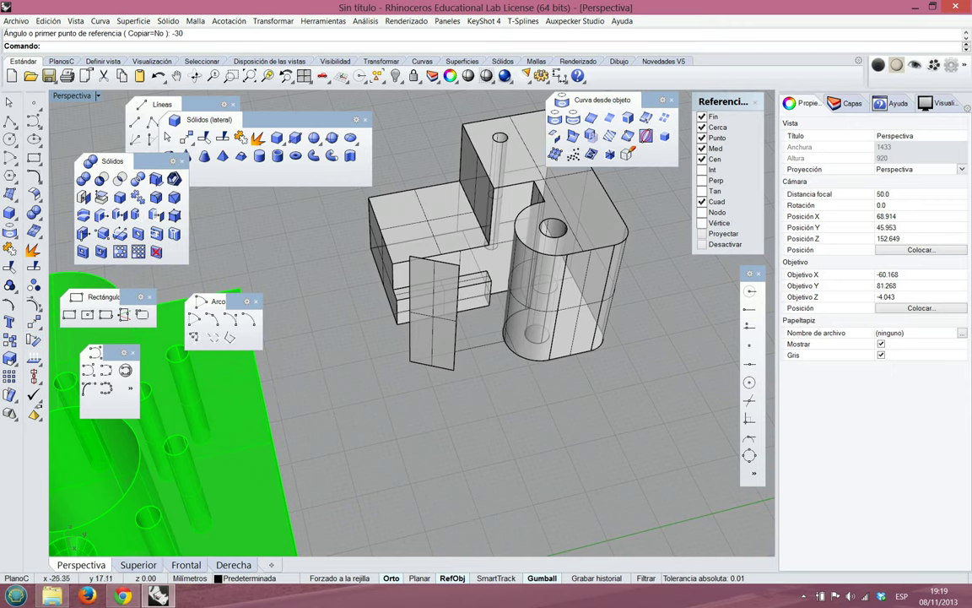
{"action": "right_click_drag", "start_coordinate": [408, 382], "coordinate": [525, 376]}
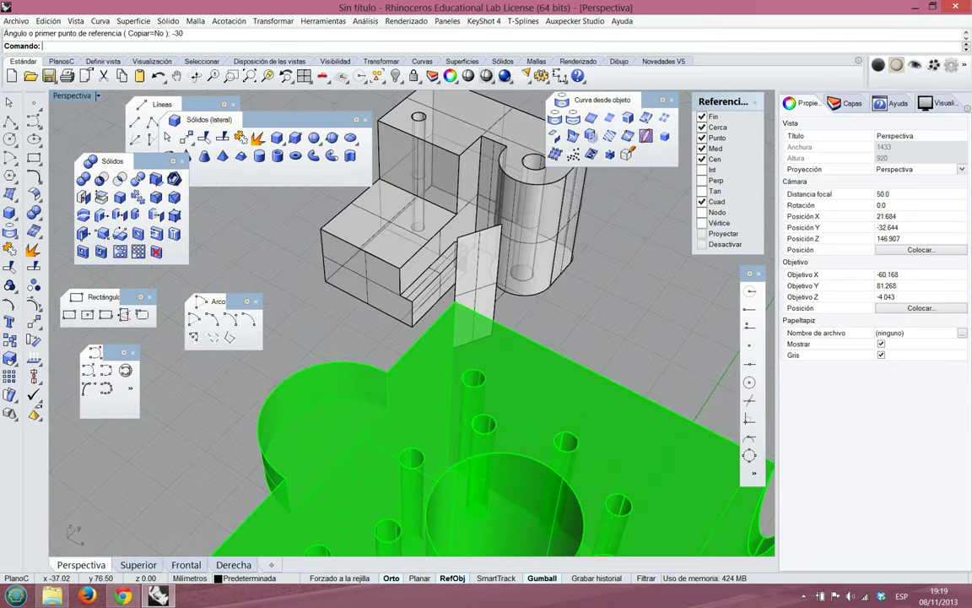
{"action": "right_click_drag", "start_coordinate": [552, 297], "coordinate": [573, 305]}
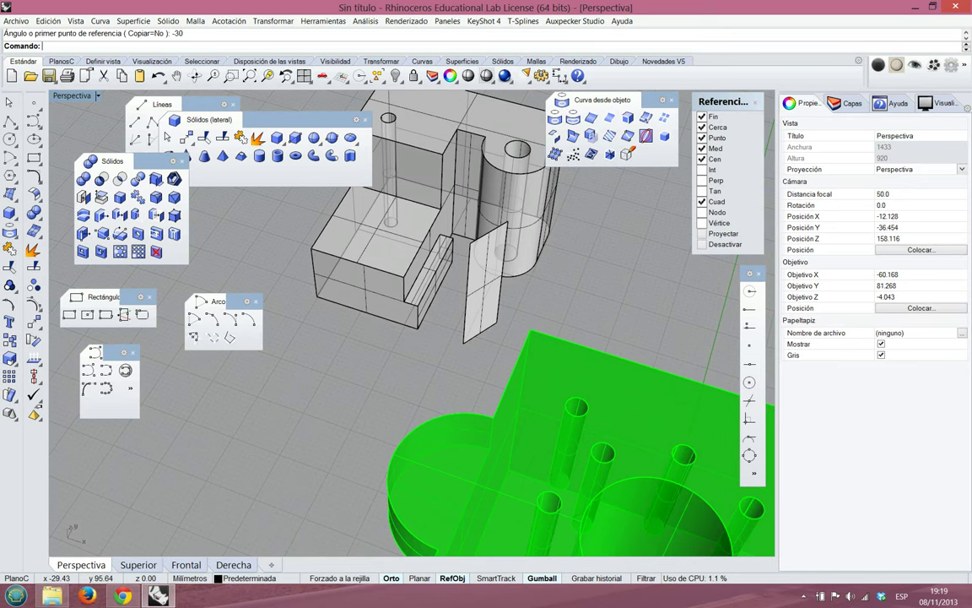
{"action": "right_click_drag", "start_coordinate": [502, 305], "coordinate": [628, 266]}
{"action": "right_click_drag", "start_coordinate": [456, 270], "coordinate": [372, 305]}
{"action": "right_click_drag", "start_coordinate": [207, 406], "coordinate": [232, 406]}
{"action": "scroll", "coordinate": [405, 323], "scroll_direction": "down", "scroll_amount": 4}
{"action": "scroll", "coordinate": [532, 200], "scroll_direction": "up", "scroll_amount": 6}
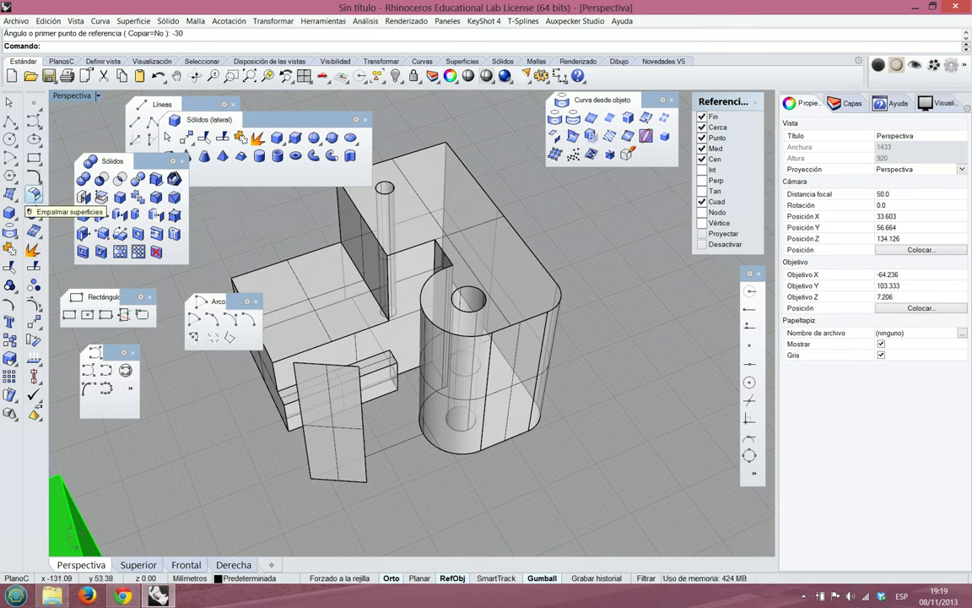
Close the floating solids, curve-from-object, line, circle, arc, rectangle and curve palettes, leaving the object snap palettes open
{"action": "left_click", "coordinate": [34, 194]}
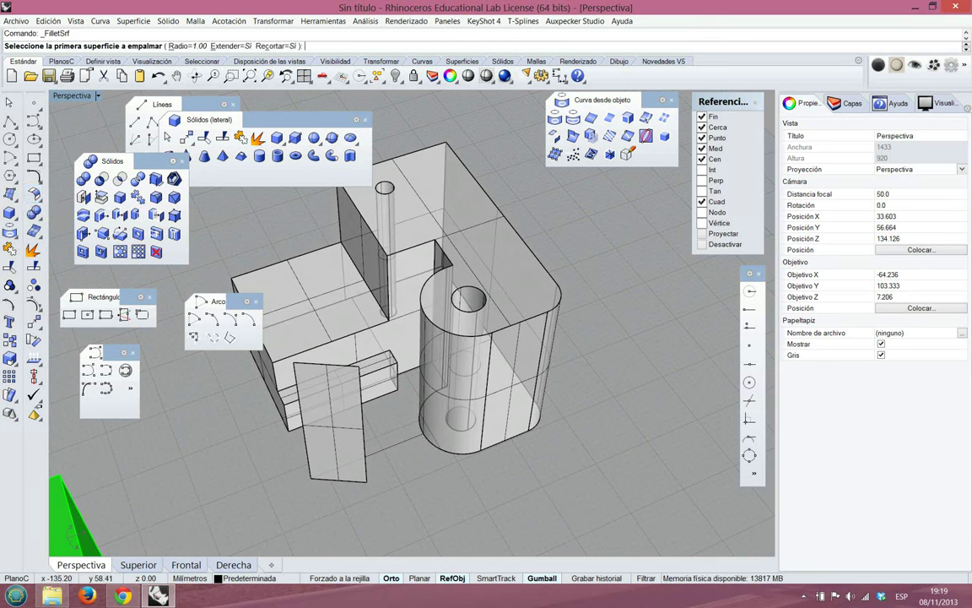
{"action": "left_click", "coordinate": [181, 160]}
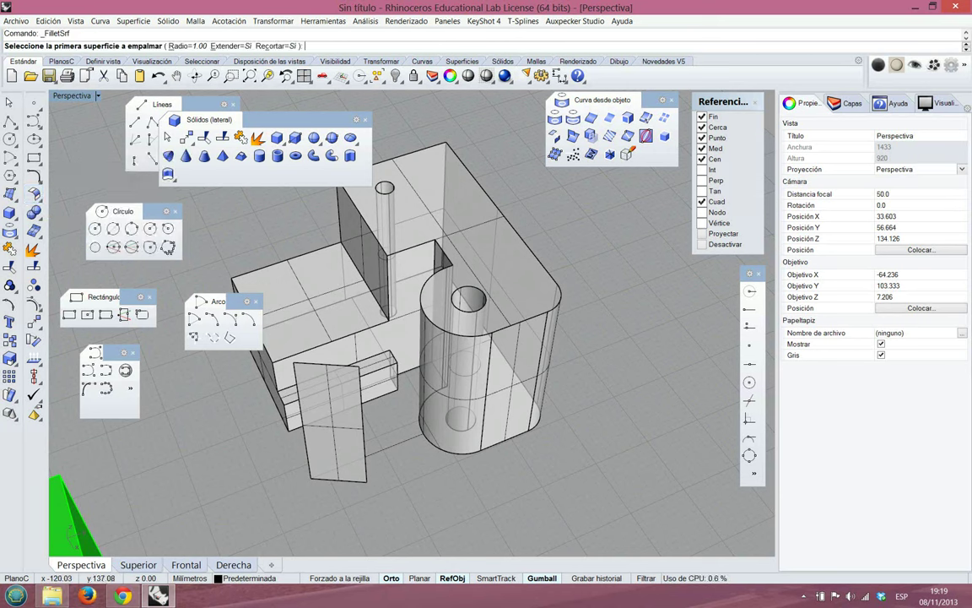
{"action": "left_click", "coordinate": [365, 120]}
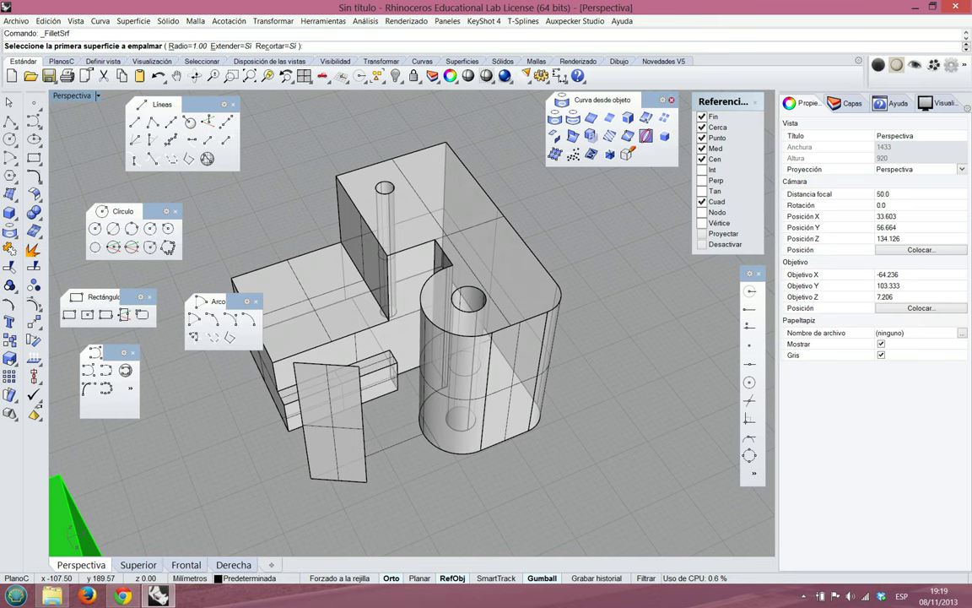
{"action": "left_click", "coordinate": [671, 99]}
{"action": "left_click", "coordinate": [233, 104]}
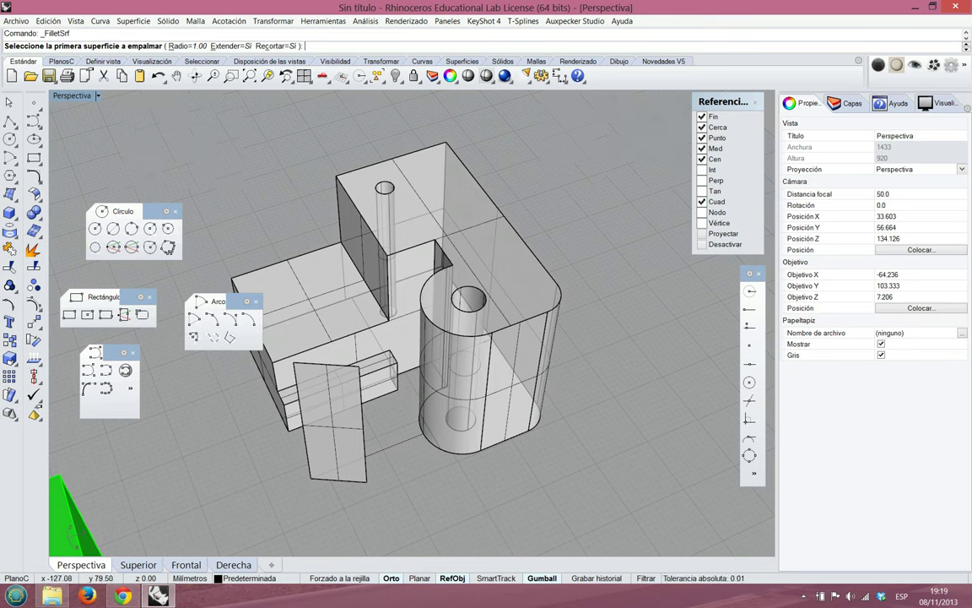
{"action": "left_click", "coordinate": [174, 211]}
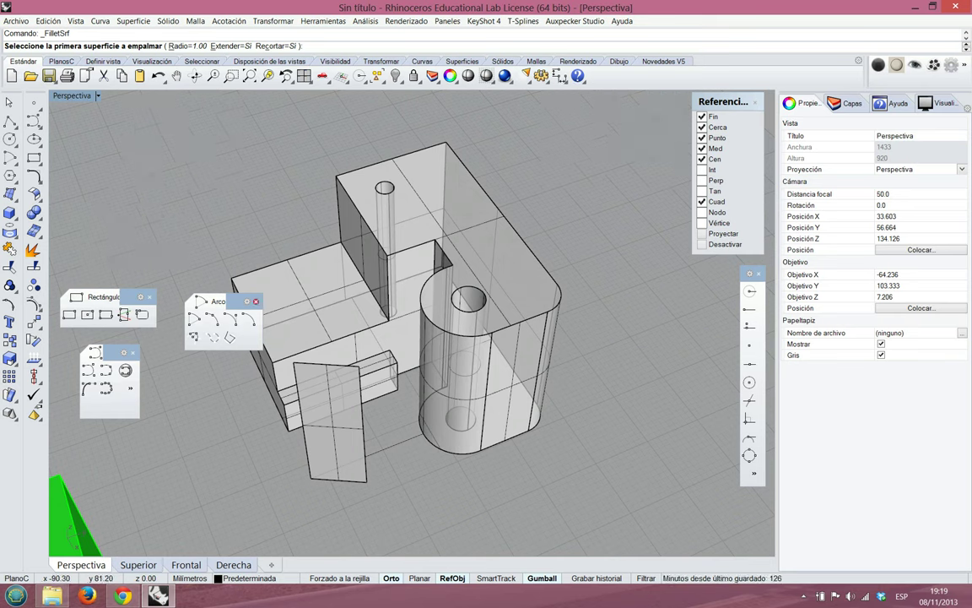
{"action": "left_click", "coordinate": [255, 301]}
{"action": "left_click", "coordinate": [149, 296]}
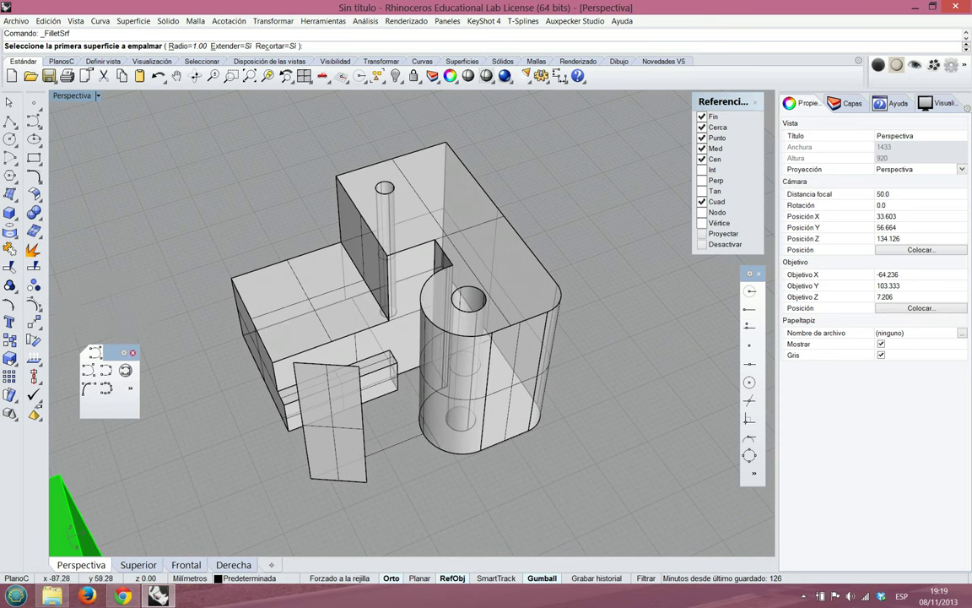
{"action": "left_click", "coordinate": [133, 352]}
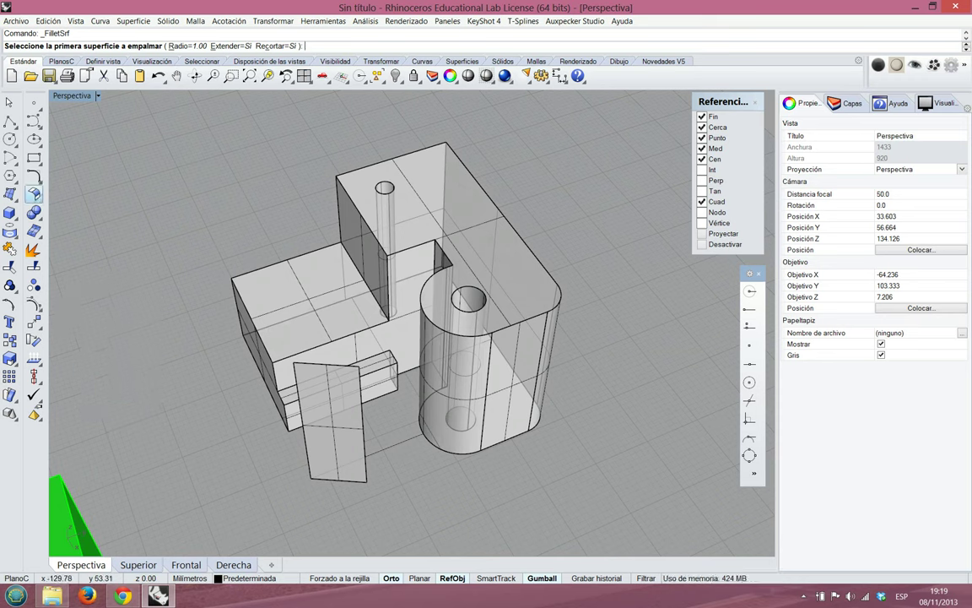
Float the surface tools, try untrimming the larger hole's edge on the top face of the rounded end, and undo the untrim
{"action": "left_click", "coordinate": [32, 195]}
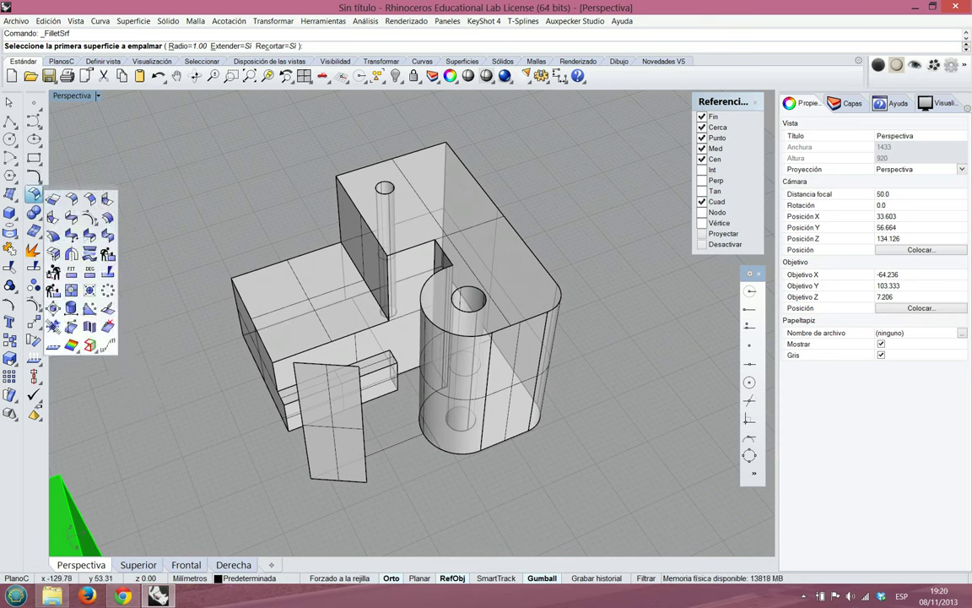
{"action": "left_click_drag", "start_coordinate": [63, 189], "coordinate": [127, 122]}
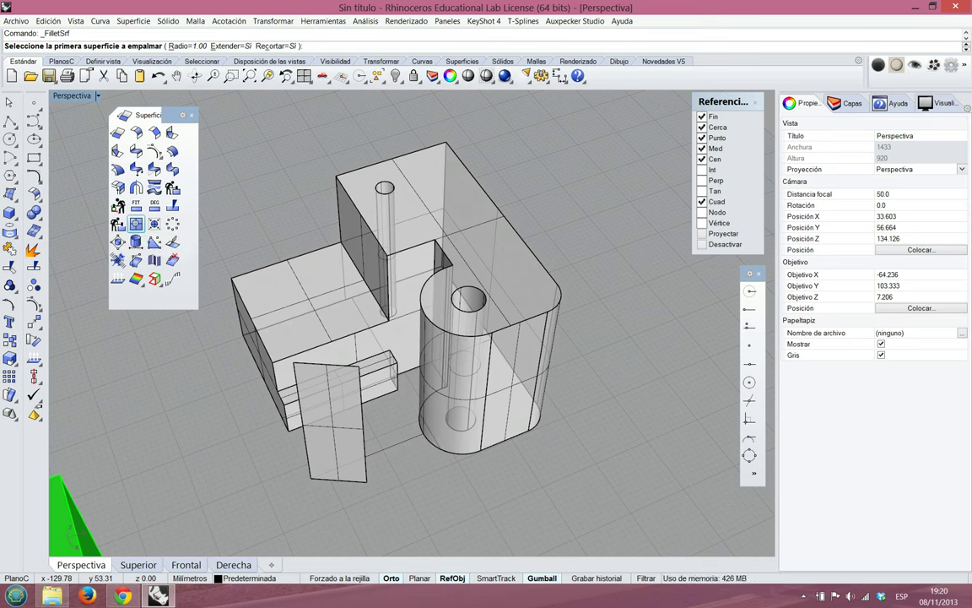
{"action": "left_click", "coordinate": [135, 223]}
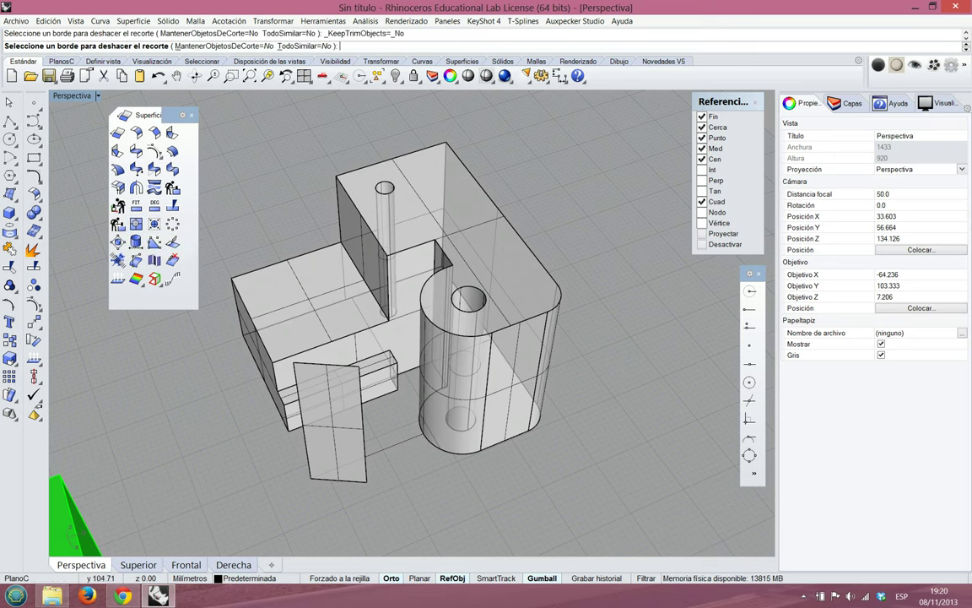
{"action": "left_click", "coordinate": [480, 289]}
{"action": "mouse_move", "coordinate": [492, 332]}
{"action": "right_mouse_down"}
{"action": "mouse_move", "coordinate": [525, 221]}
{"action": "mouse_move", "coordinate": [523, 123]}
{"action": "mouse_move", "coordinate": [511, 331]}
{"action": "right_mouse_up"}
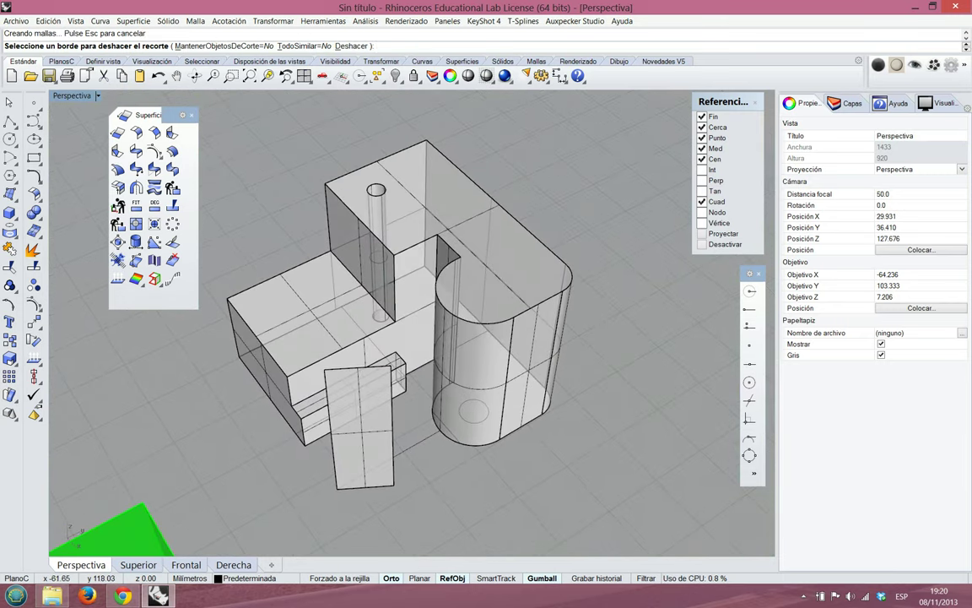
{"action": "left_click", "coordinate": [159, 76]}
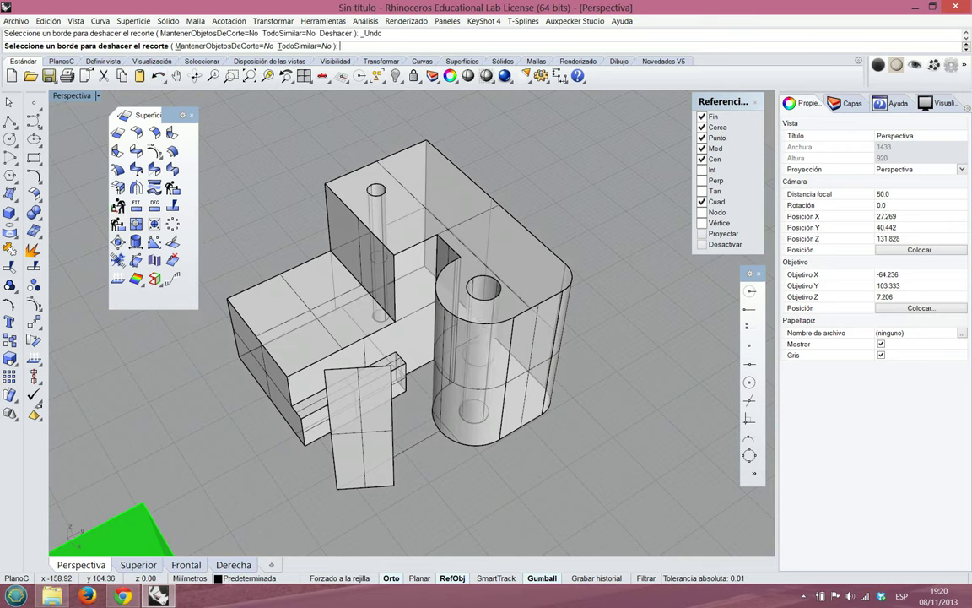
Untrim the larger hole's top edge once more, undo it and end the Untrim command
{"action": "right_click_drag", "start_coordinate": [565, 277], "coordinate": [584, 304]}
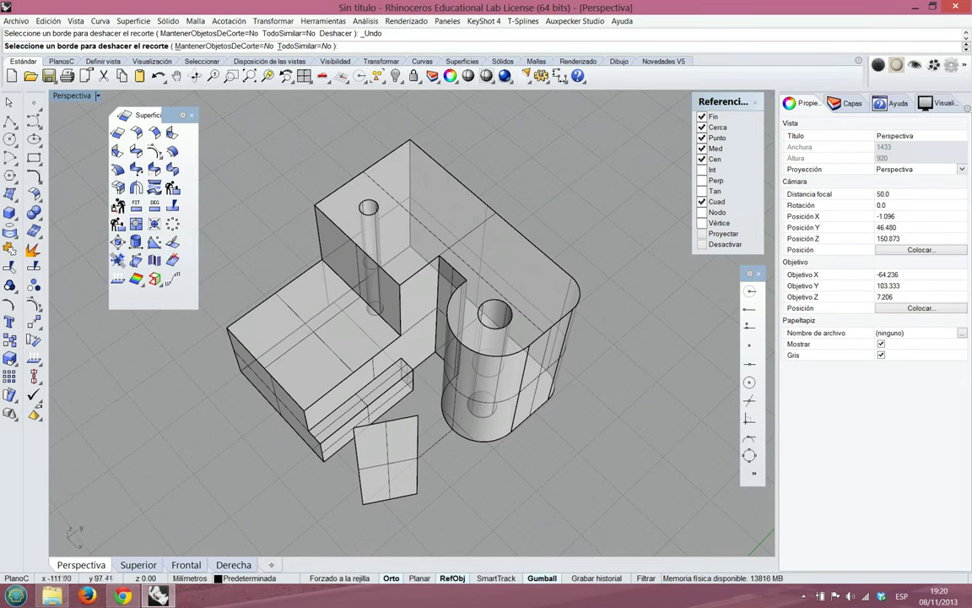
{"action": "right_click_drag", "start_coordinate": [495, 330], "coordinate": [464, 329]}
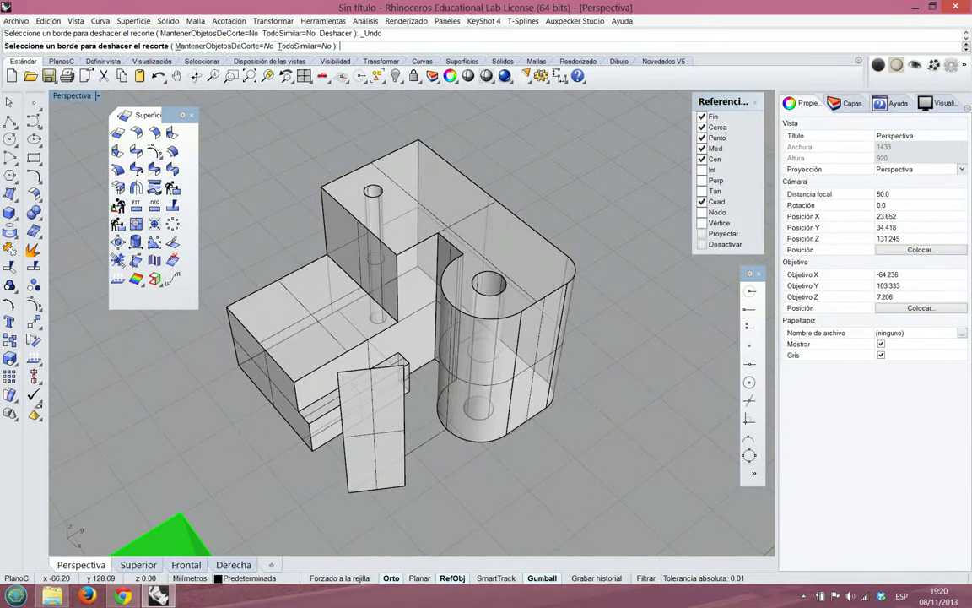
{"action": "left_click_drag", "start_coordinate": [443, 477], "coordinate": [528, 378]}
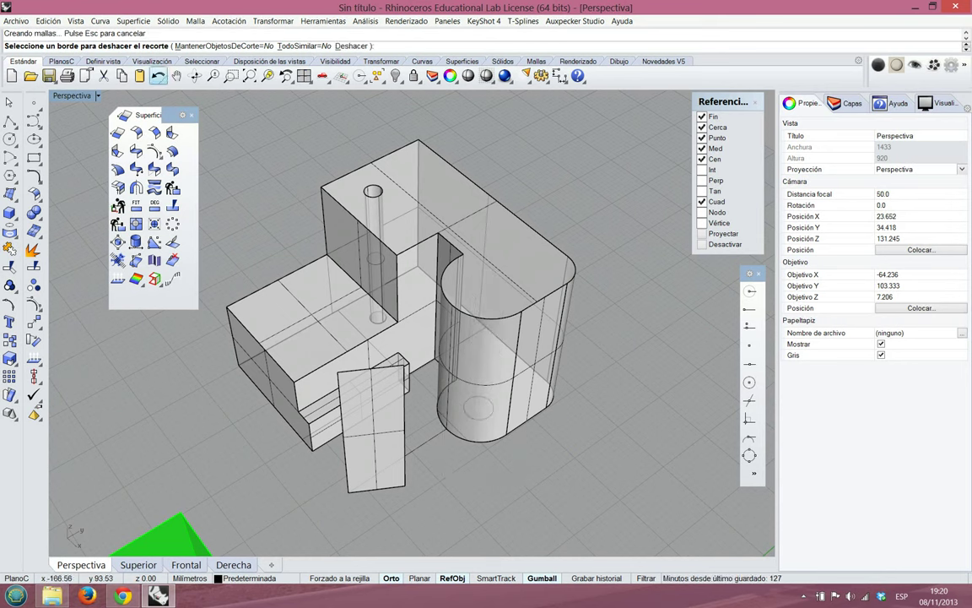
{"action": "left_click", "coordinate": [159, 76]}
{"action": "key", "text": "Return"}
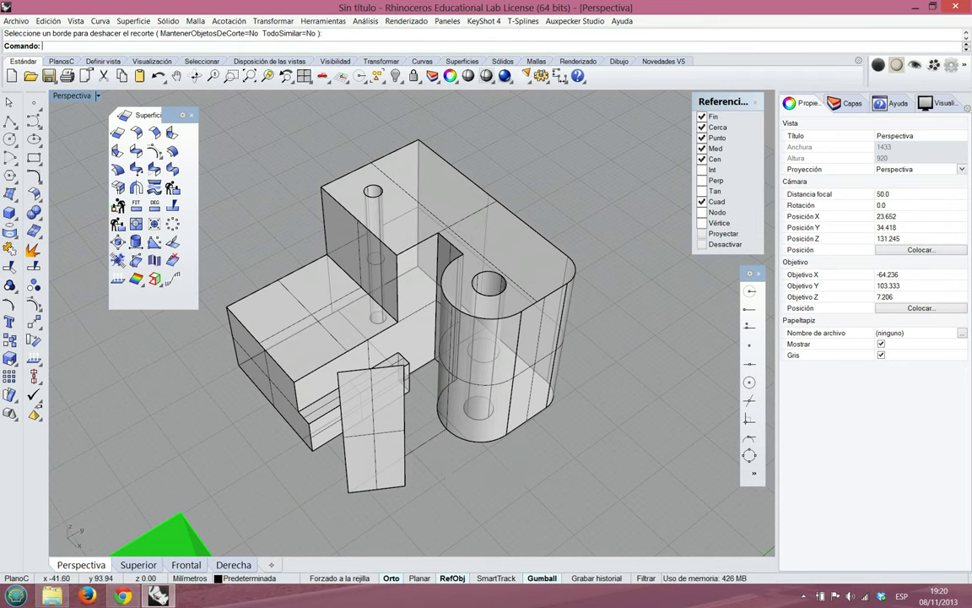
Cut the leftover closed curve at the base of the rounded end's hole
{"action": "left_click_drag", "start_coordinate": [449, 460], "coordinate": [528, 354]}
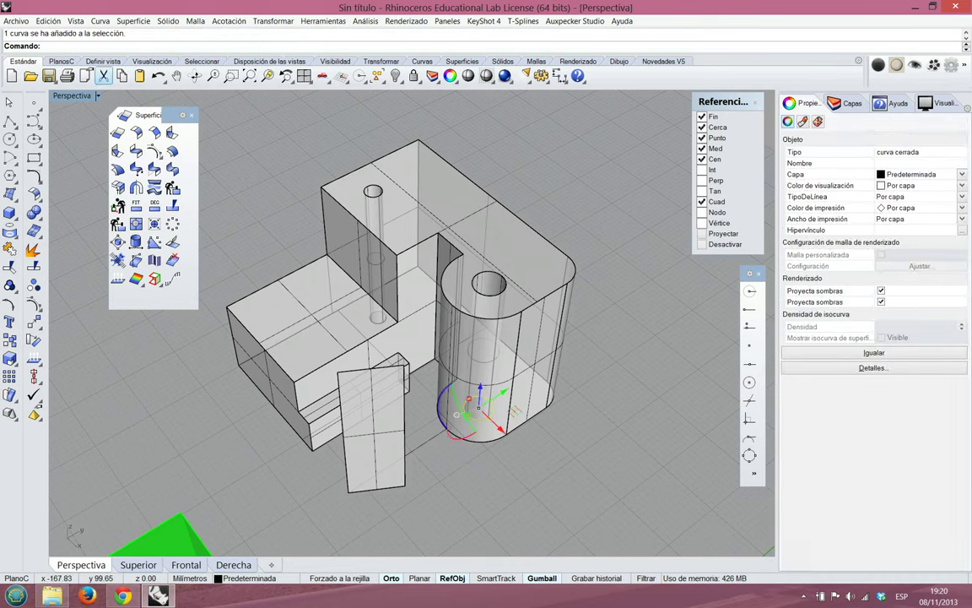
{"action": "left_click", "coordinate": [104, 76]}
{"action": "right_click_drag", "start_coordinate": [565, 220], "coordinate": [578, 244]}
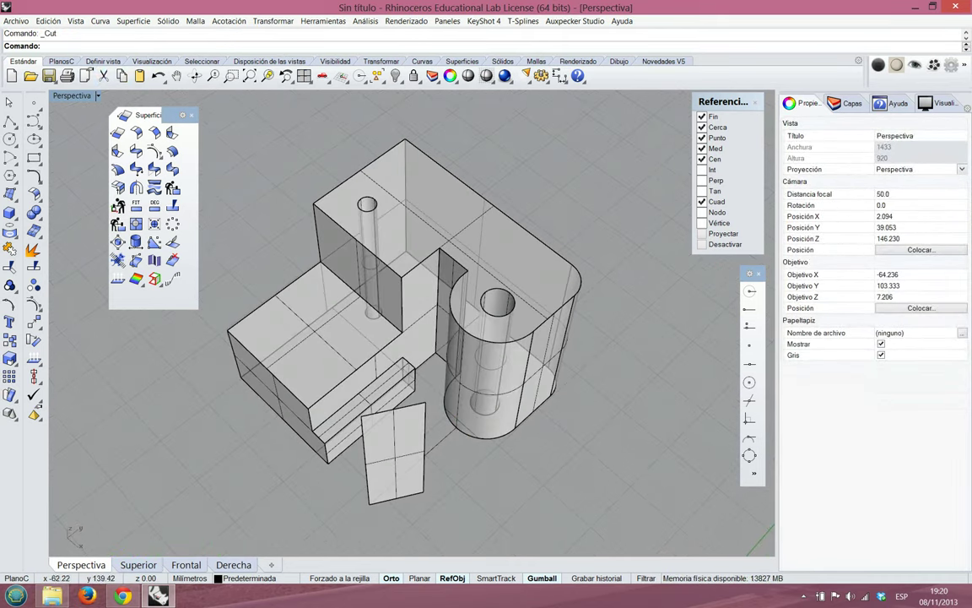
Restart Untrim without keeping trim objects, apply it to the rounded end's top hole edge, and undo the result
{"action": "left_click", "coordinate": [136, 224]}
{"action": "left_click", "coordinate": [494, 289]}
{"action": "right_click_drag", "start_coordinate": [561, 291], "coordinate": [551, 267]}
{"action": "left_click", "coordinate": [158, 76]}
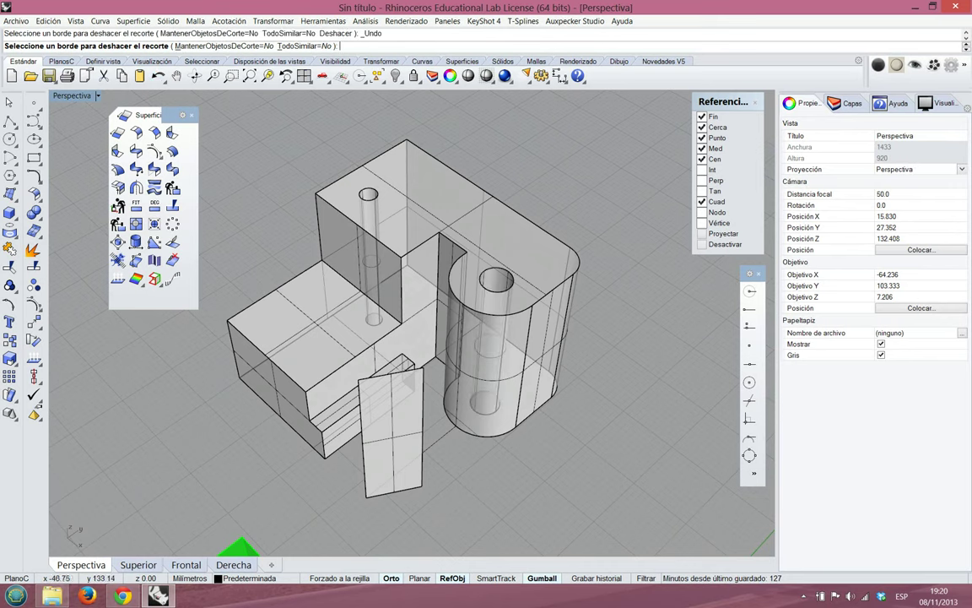
{"action": "mouse_move", "coordinate": [563, 422]}
{"action": "right_mouse_down"}
{"action": "mouse_move", "coordinate": [584, 422]}
{"action": "mouse_move", "coordinate": [553, 423]}
{"action": "right_mouse_up"}
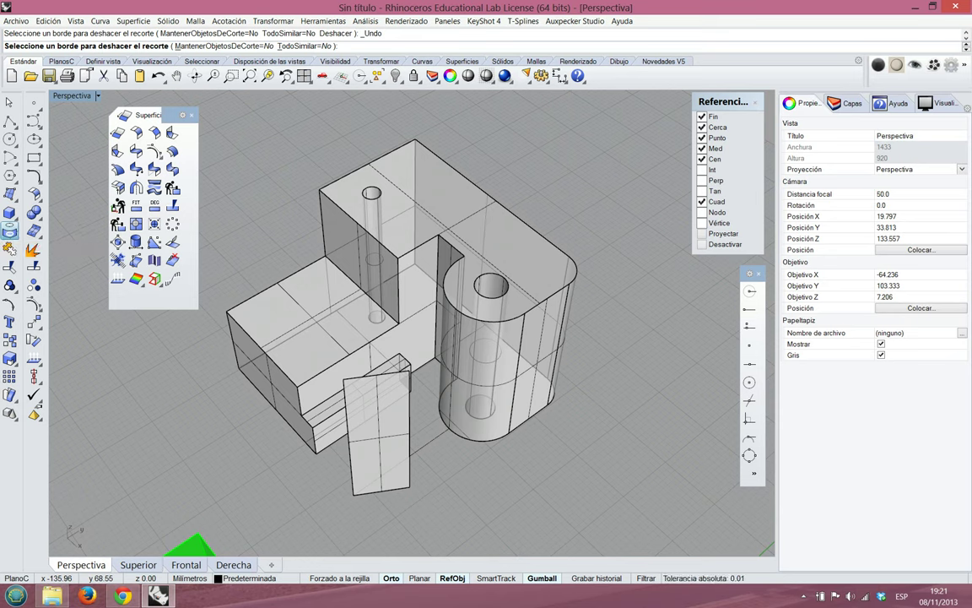
Duplicate the block's top edges along the long side, rounded corner, short side and rounded end, and join them into one curve
{"action": "left_click", "coordinate": [10, 231]}
{"action": "left_click_drag", "start_coordinate": [28, 235], "coordinate": [213, 124]}
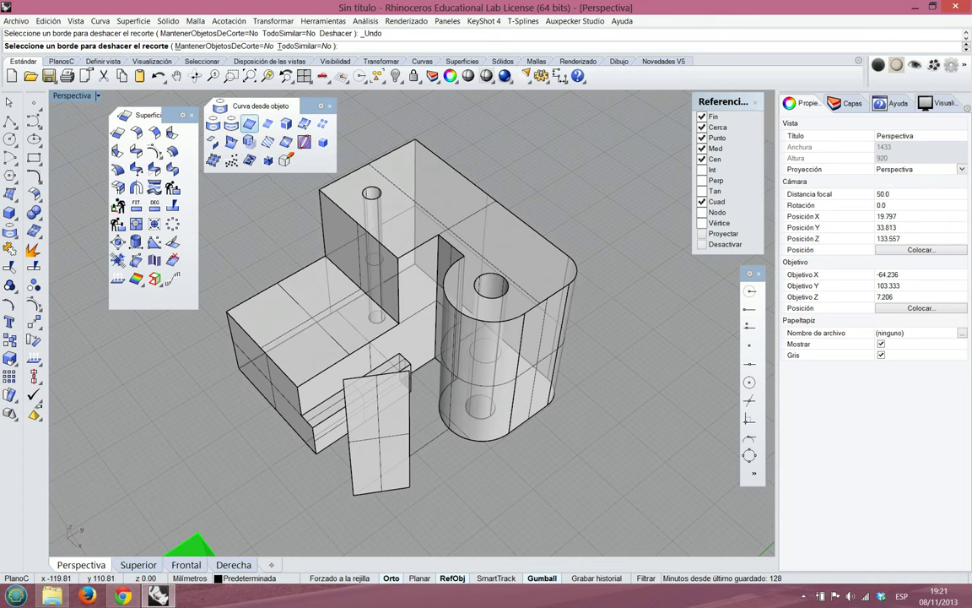
{"action": "left_click", "coordinate": [249, 124]}
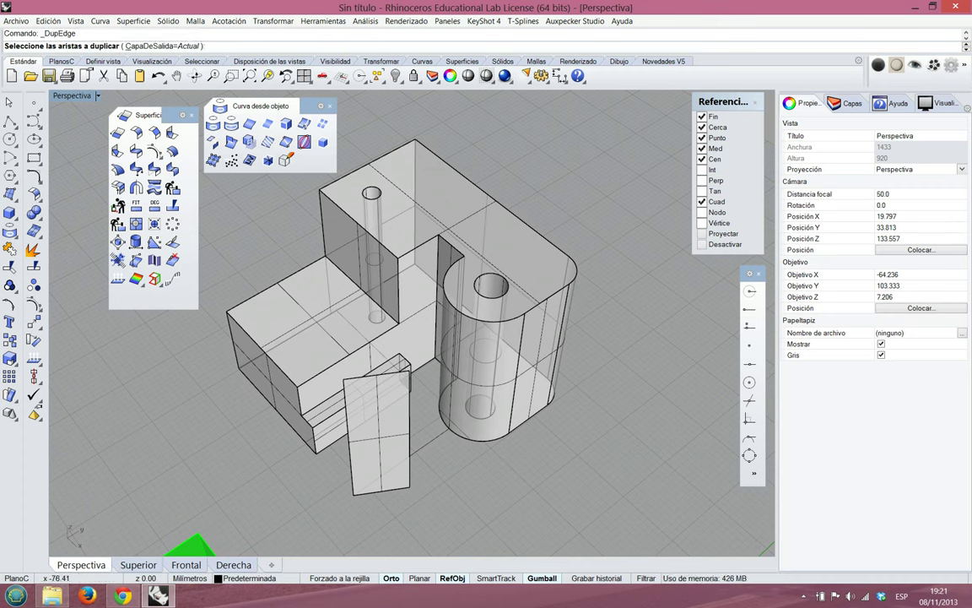
{"action": "left_click", "coordinate": [541, 233]}
{"action": "left_click", "coordinate": [577, 268]}
{"action": "left_click", "coordinate": [551, 297]}
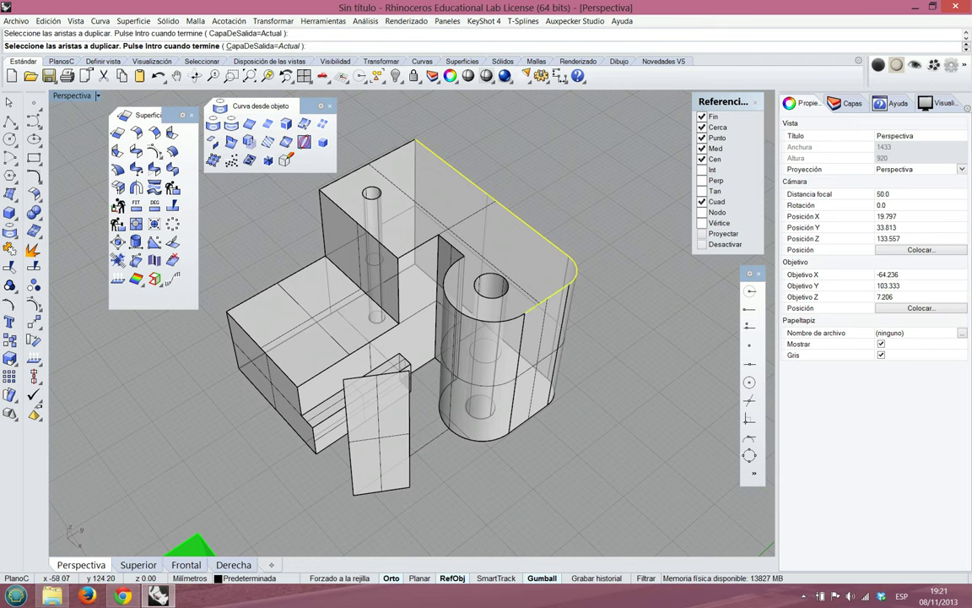
{"action": "left_click", "coordinate": [517, 318]}
{"action": "scroll", "coordinate": [449, 262], "scroll_direction": "up", "scroll_amount": 5}
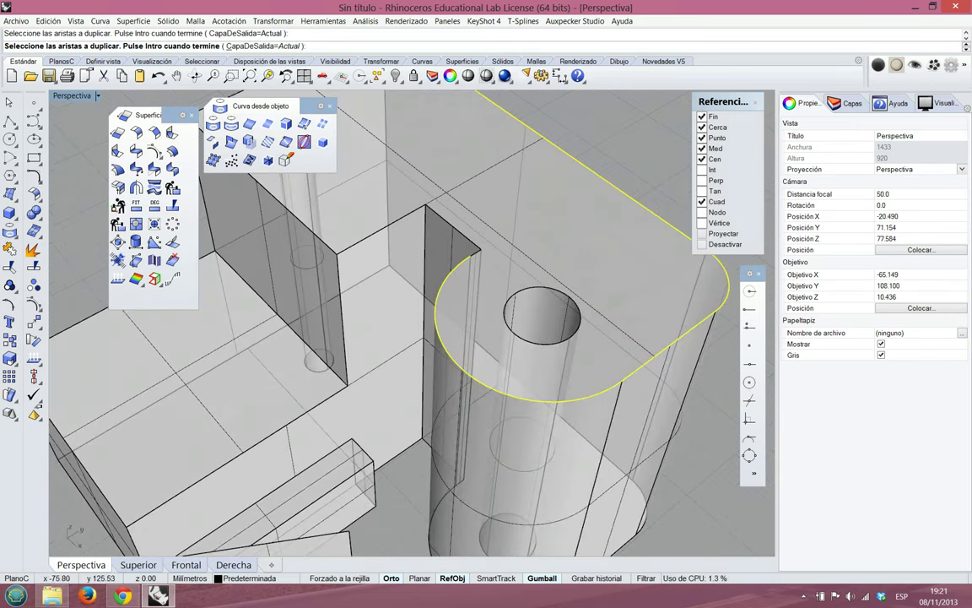
{"action": "scroll", "coordinate": [530, 177], "scroll_direction": "down", "scroll_amount": 6}
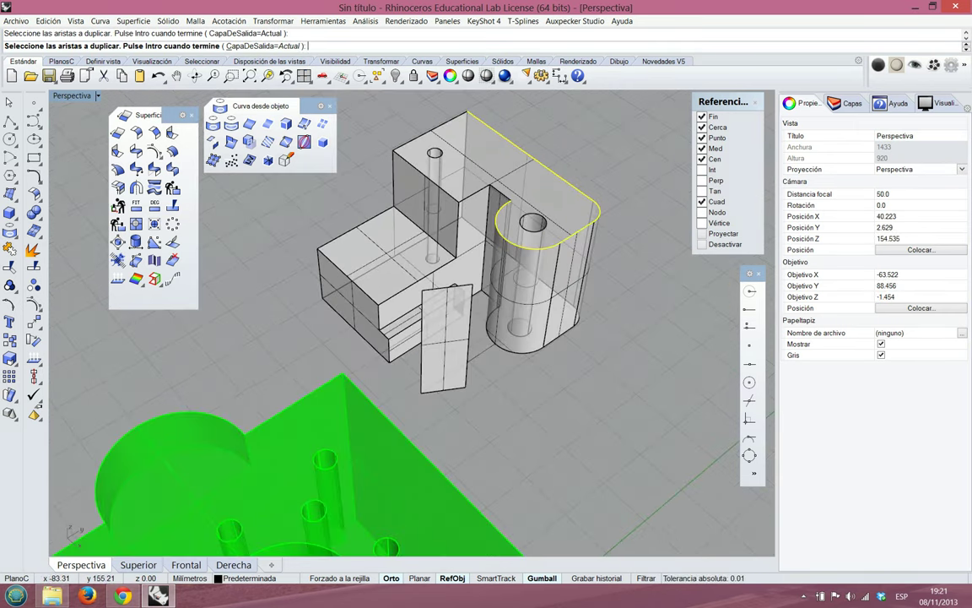
{"action": "key", "text": "Return"}
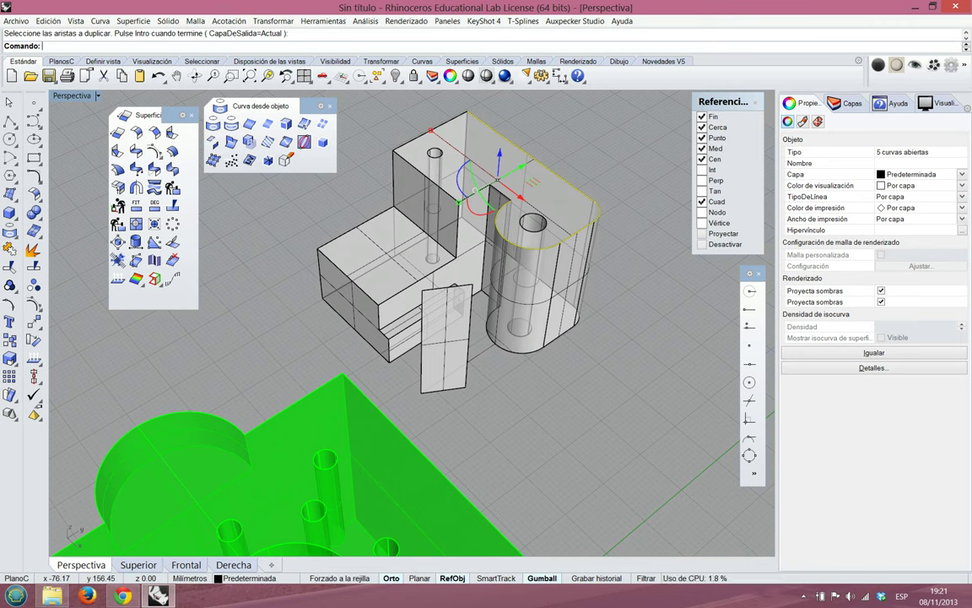
{"action": "left_click", "coordinate": [10, 249]}
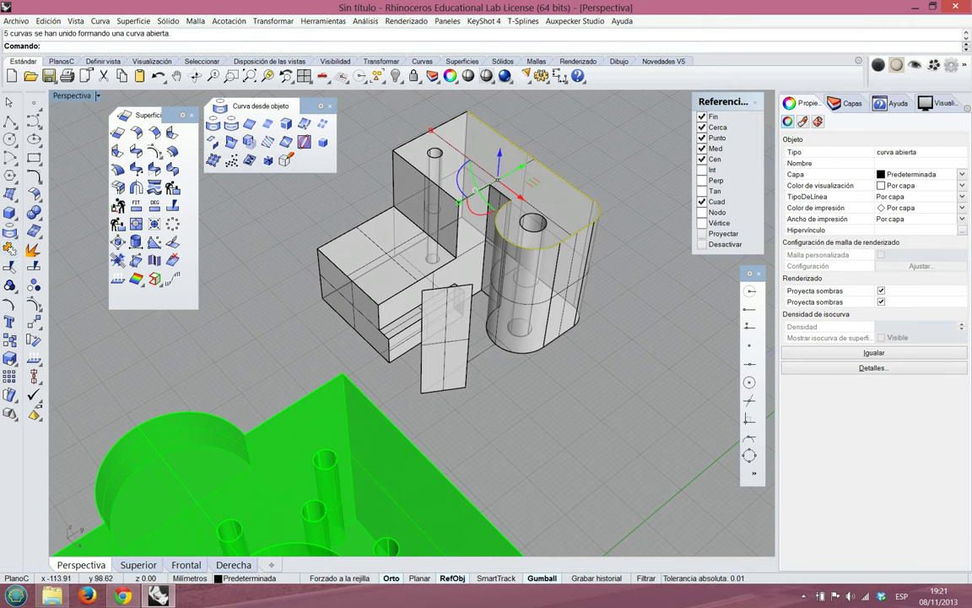
Start a flat-capped pipe along the joined top-edge curve with a start radius of 2 mm
{"action": "left_click", "coordinate": [636, 193]}
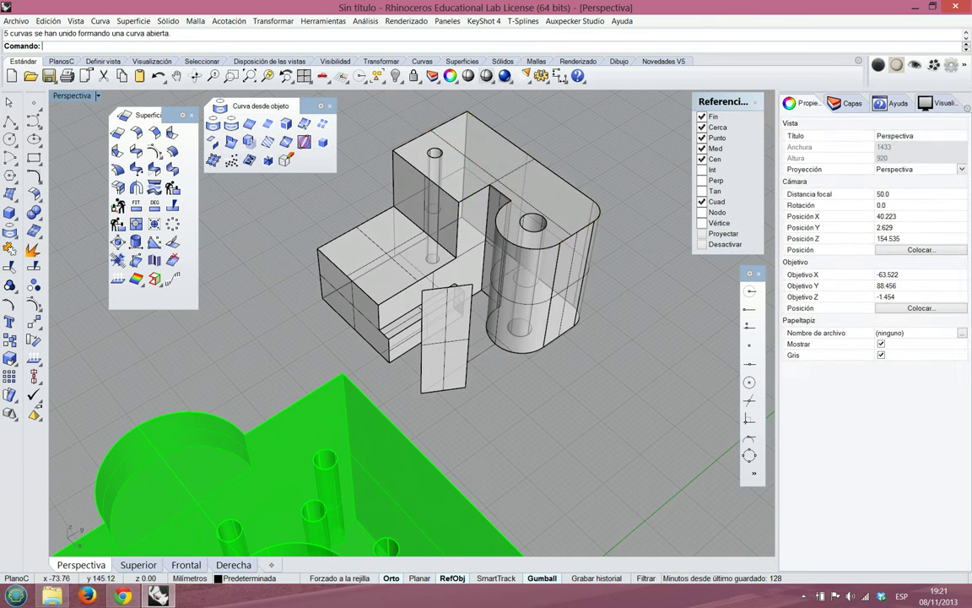
{"action": "left_click", "coordinate": [580, 192]}
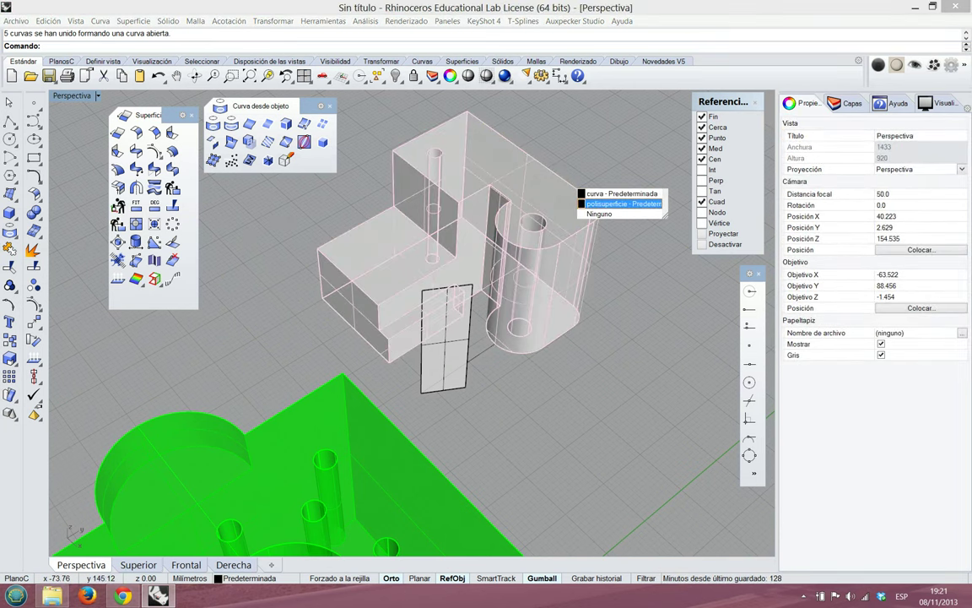
{"action": "left_click", "coordinate": [622, 193]}
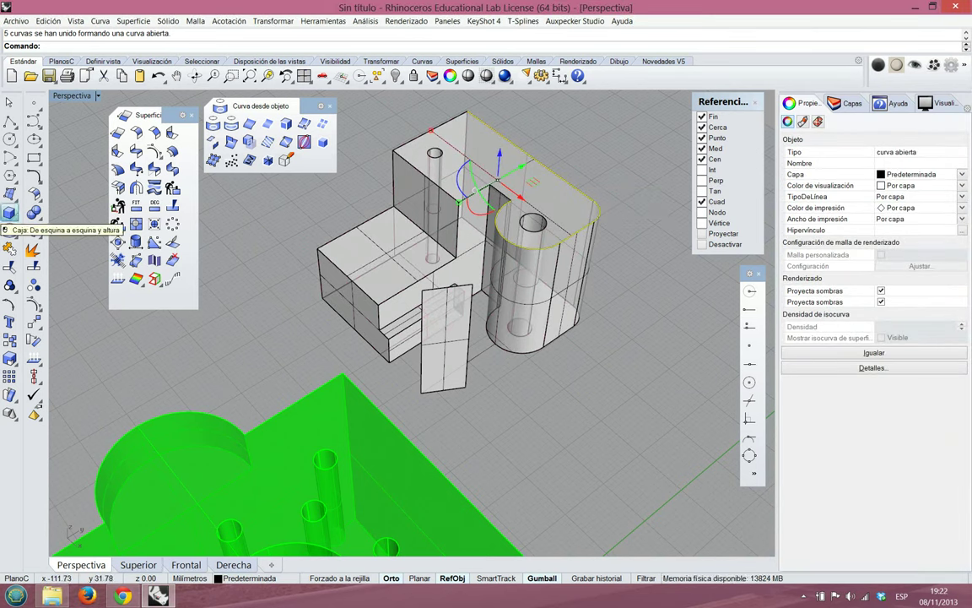
{"action": "left_click", "coordinate": [10, 212]}
{"action": "left_click_drag", "start_coordinate": [127, 255], "coordinate": [178, 354]}
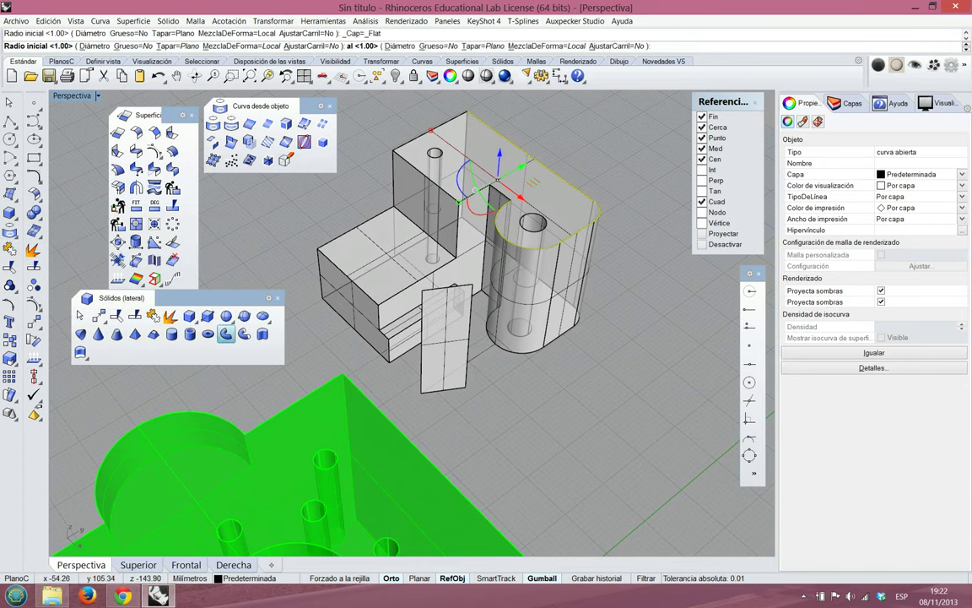
{"action": "left_click", "coordinate": [227, 334]}
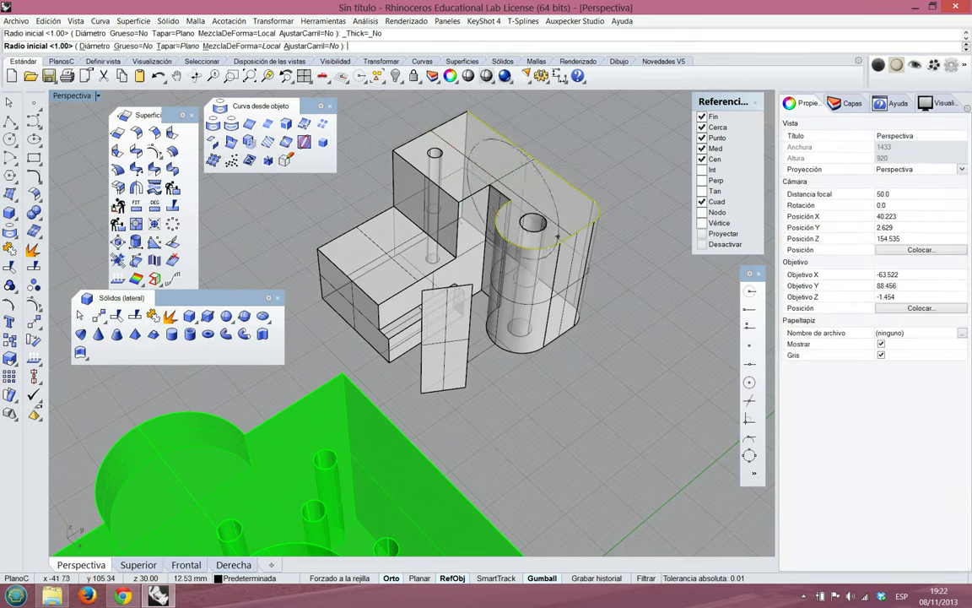
{"action": "scroll", "coordinate": [566, 209], "scroll_direction": "down", "scroll_amount": 3}
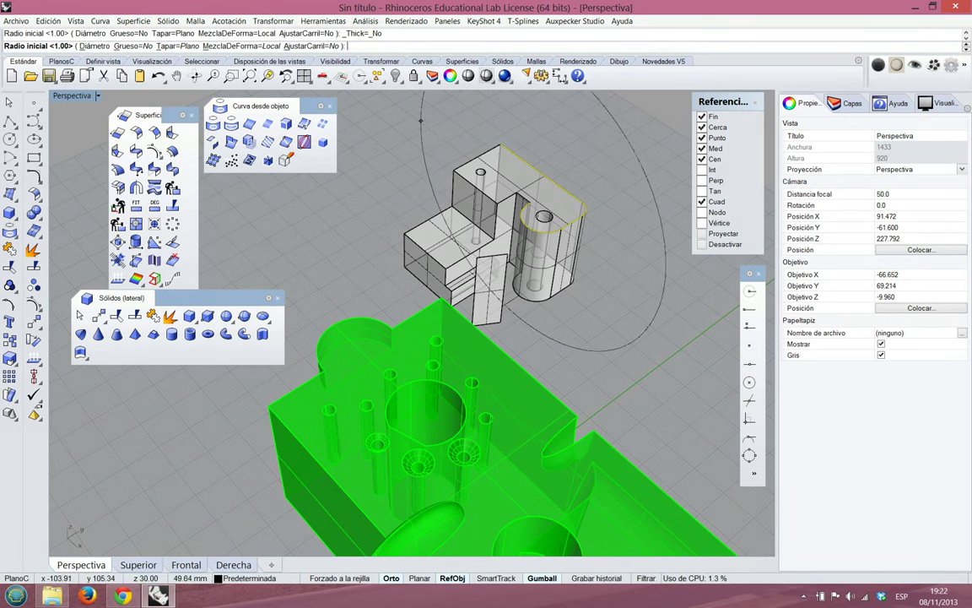
{"action": "key", "text": "Return"}
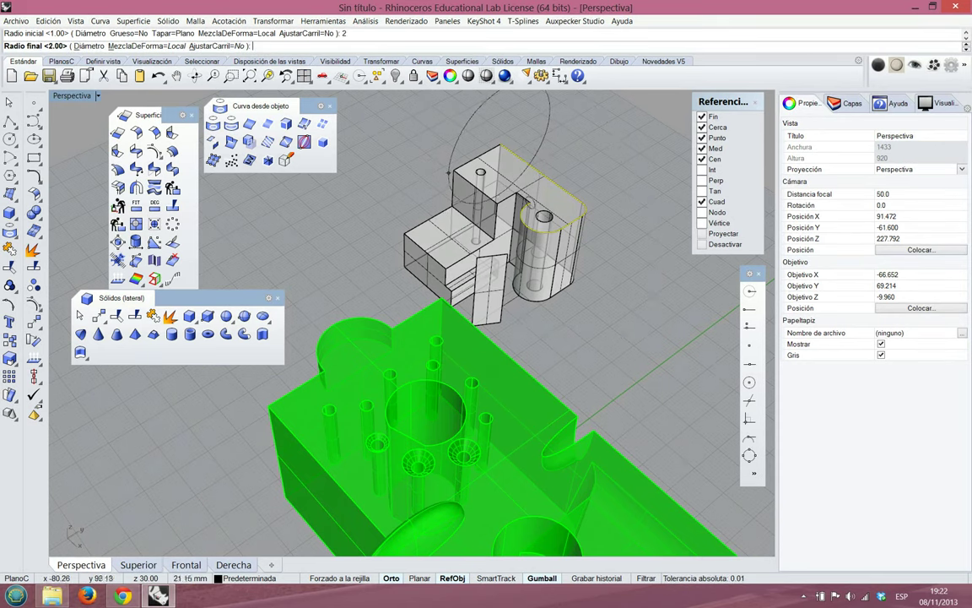
Give the pipe an end radius of 2 mm at the long side's far corner and finish it without intermediate radii
{"action": "scroll", "coordinate": [533, 196], "scroll_direction": "up", "scroll_amount": 9}
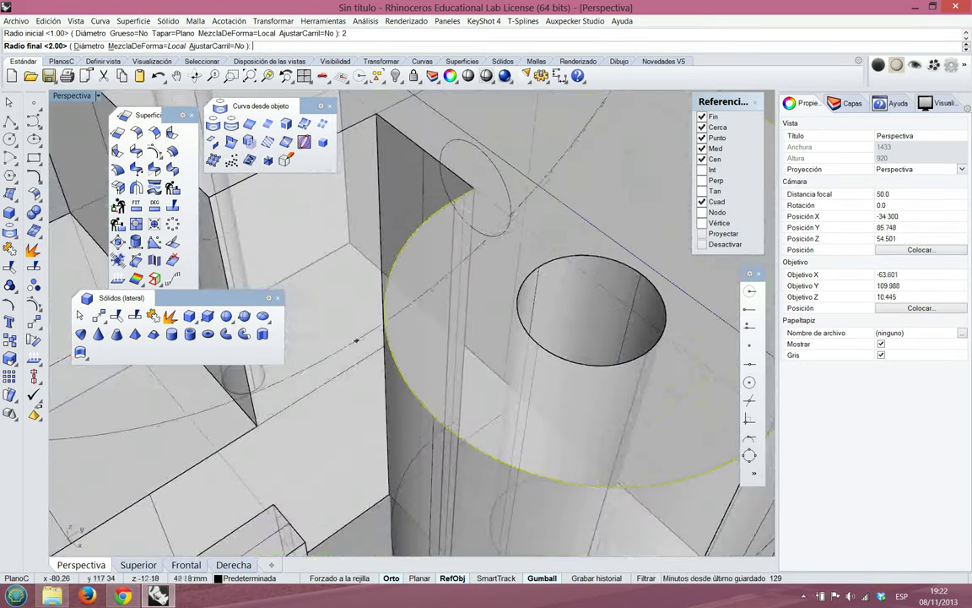
{"action": "scroll", "coordinate": [357, 346], "scroll_direction": "down", "scroll_amount": 9}
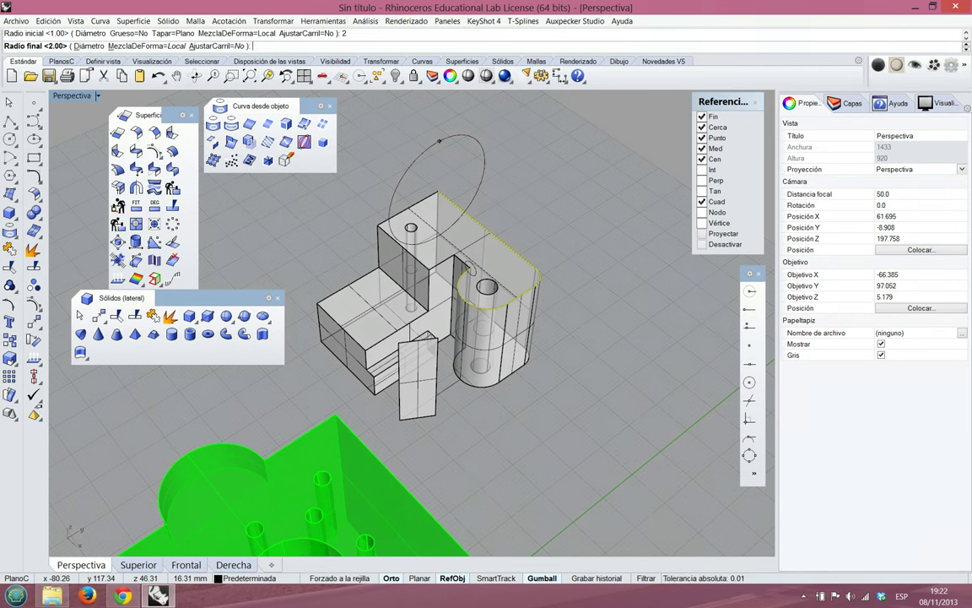
{"action": "left_click", "coordinate": [437, 192]}
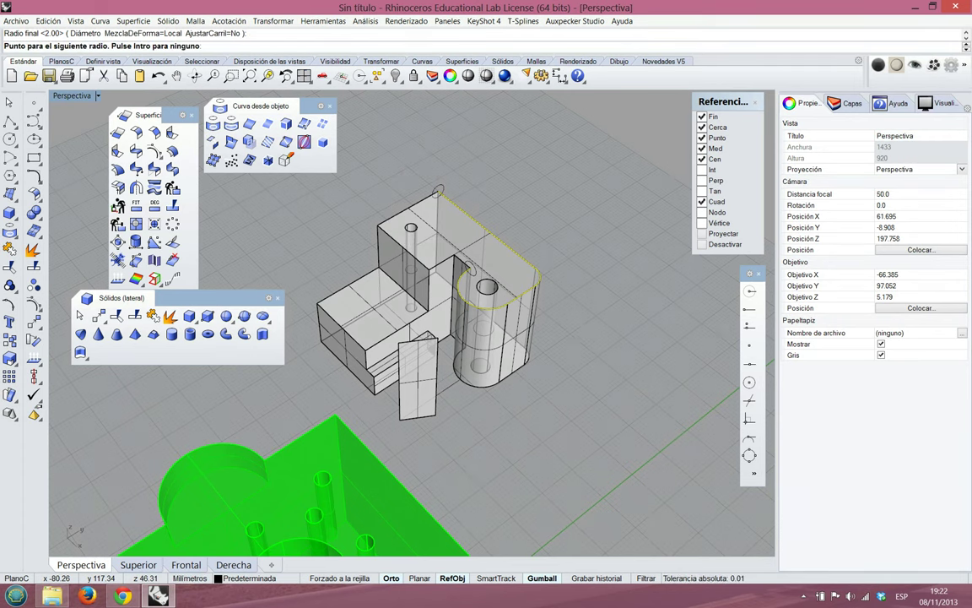
{"action": "key", "text": "Return"}
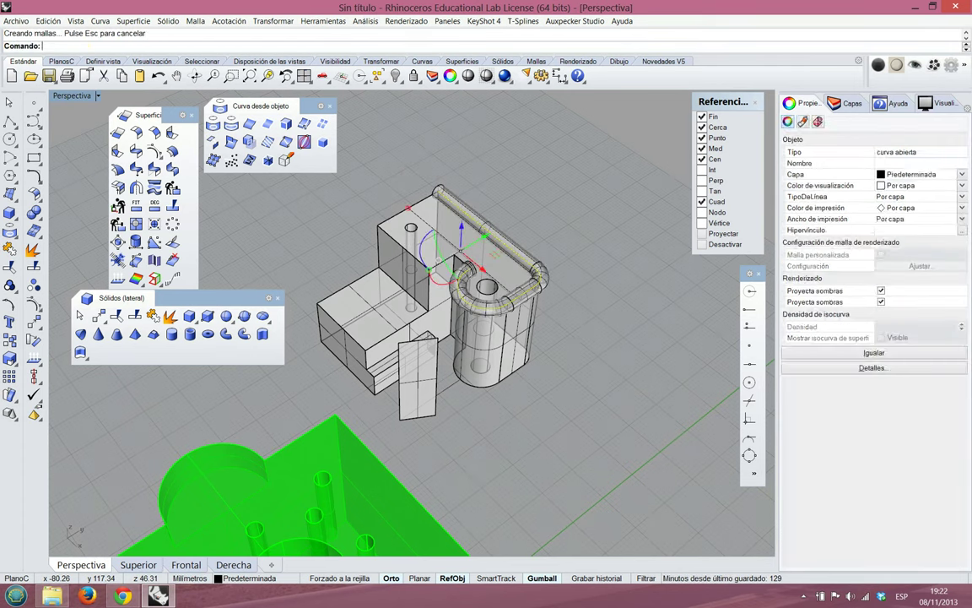
{"action": "key", "text": "Escape"}
Inspect the pipe along the block's top edges, clear its selection and undo the pipe
{"action": "scroll", "coordinate": [577, 291], "scroll_direction": "up", "scroll_amount": 3}
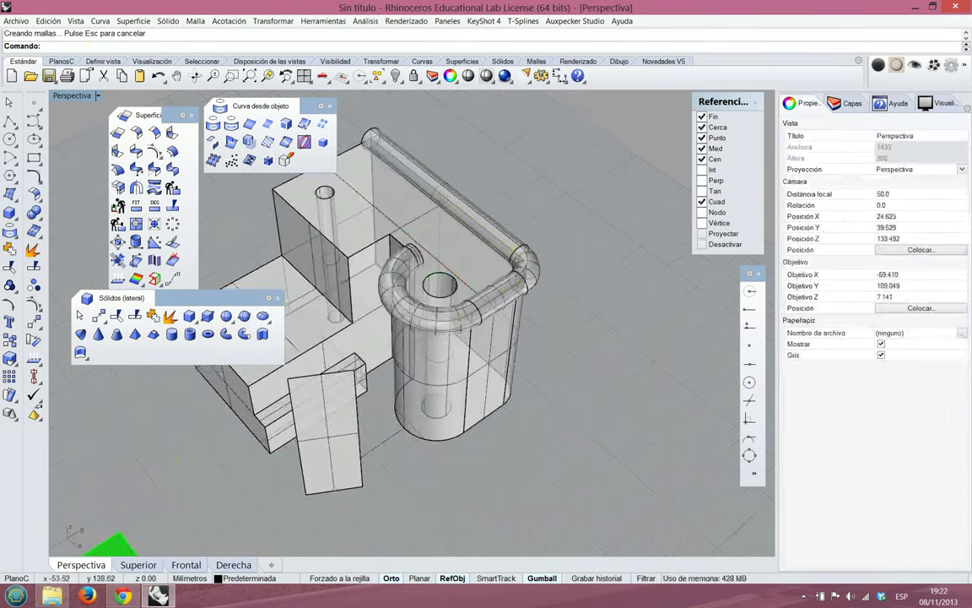
{"action": "left_click", "coordinate": [527, 275]}
{"action": "right_click_drag", "start_coordinate": [518, 338], "coordinate": [533, 314]}
{"action": "scroll", "coordinate": [534, 311], "scroll_direction": "down", "scroll_amount": 5}
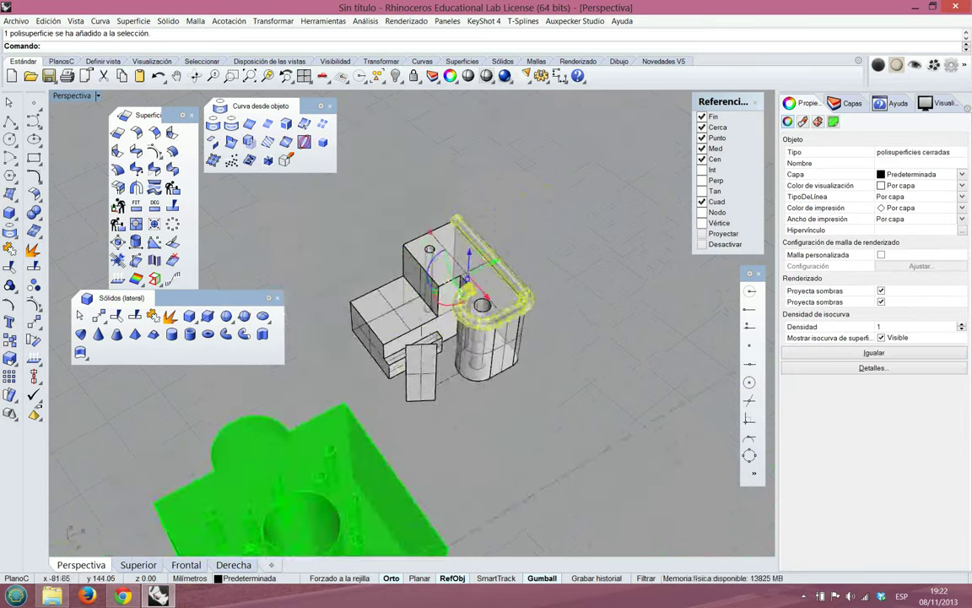
{"action": "scroll", "coordinate": [513, 245], "scroll_direction": "up", "scroll_amount": 5}
{"action": "key", "text": "Escape"}
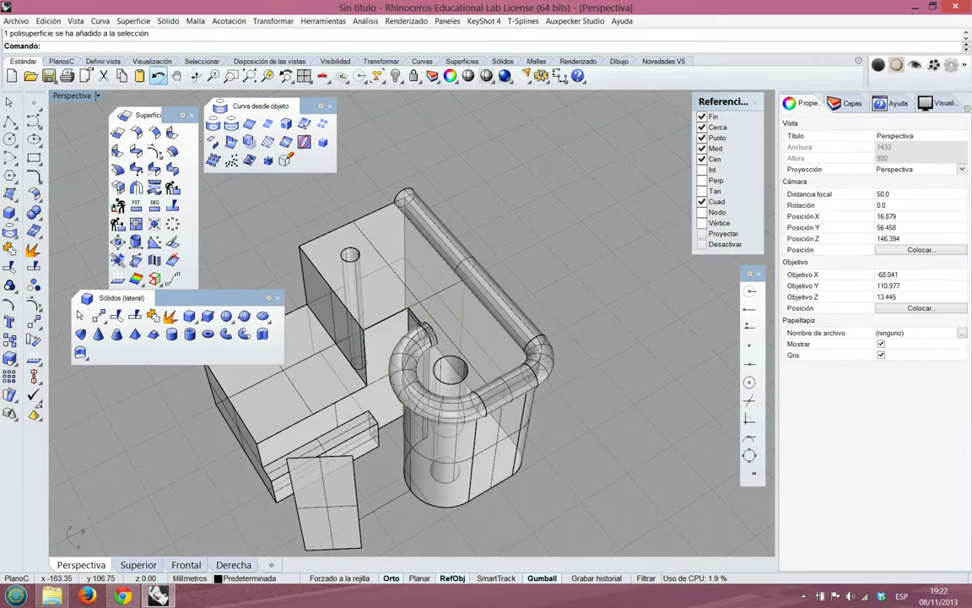
{"action": "key", "text": "ctrl+z"}
Reselect the joined top-edge curve, try another pipe along it using the cap option, and undo that pipe
{"action": "left_click", "coordinate": [444, 240]}
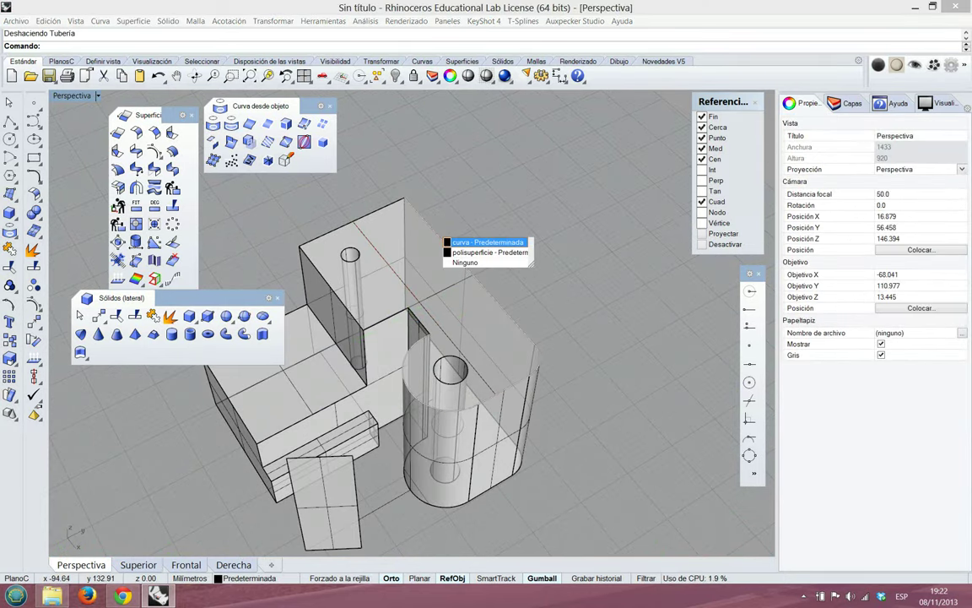
{"action": "left_click", "coordinate": [487, 242]}
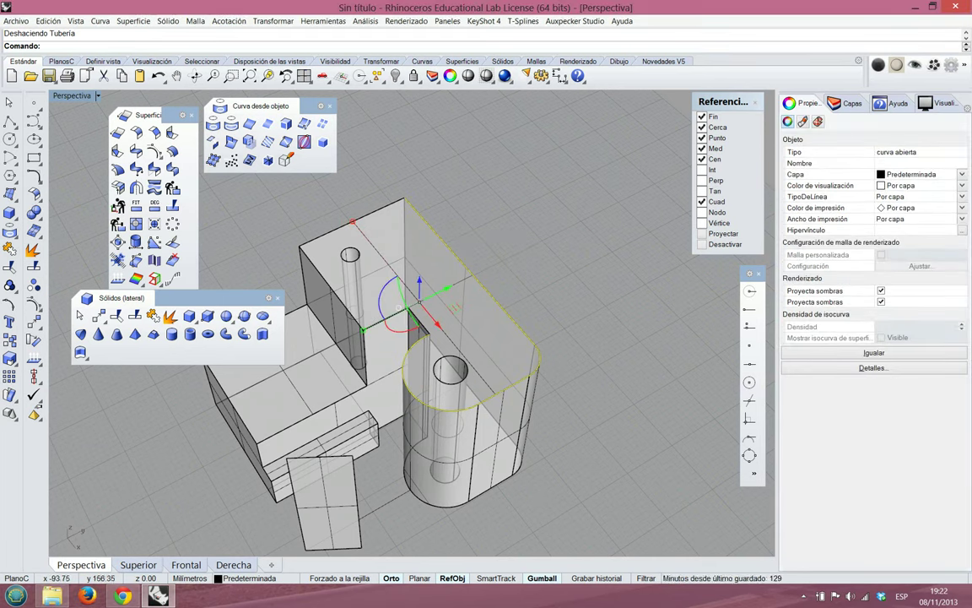
{"action": "key", "text": "Return"}
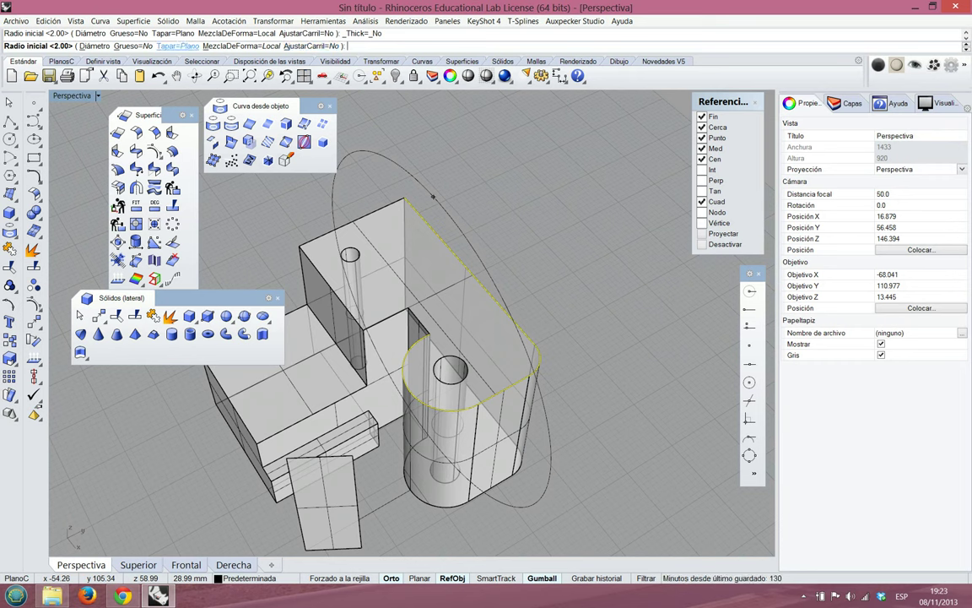
{"action": "left_click", "coordinate": [178, 45]}
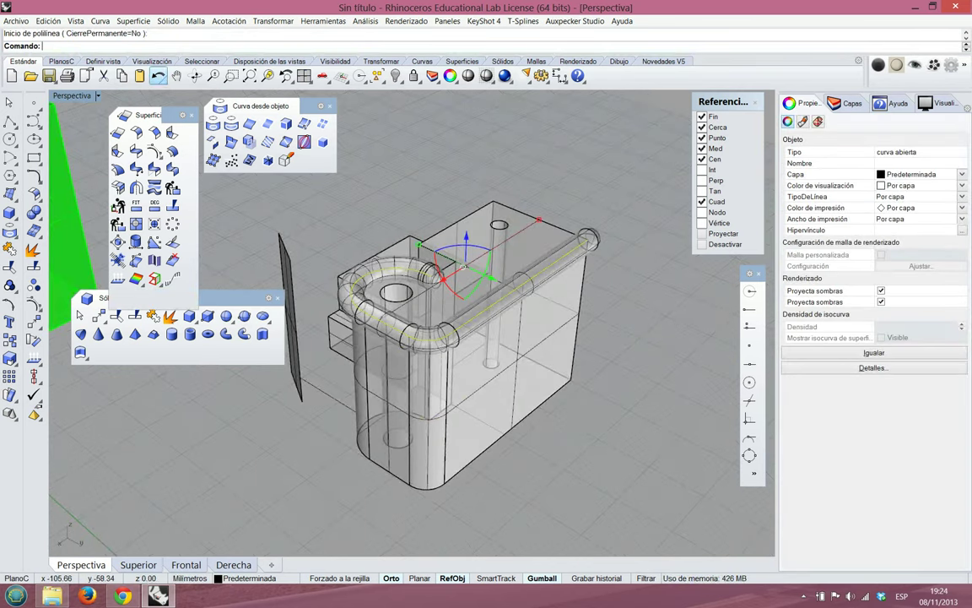
{"action": "left_click", "coordinate": [158, 75]}
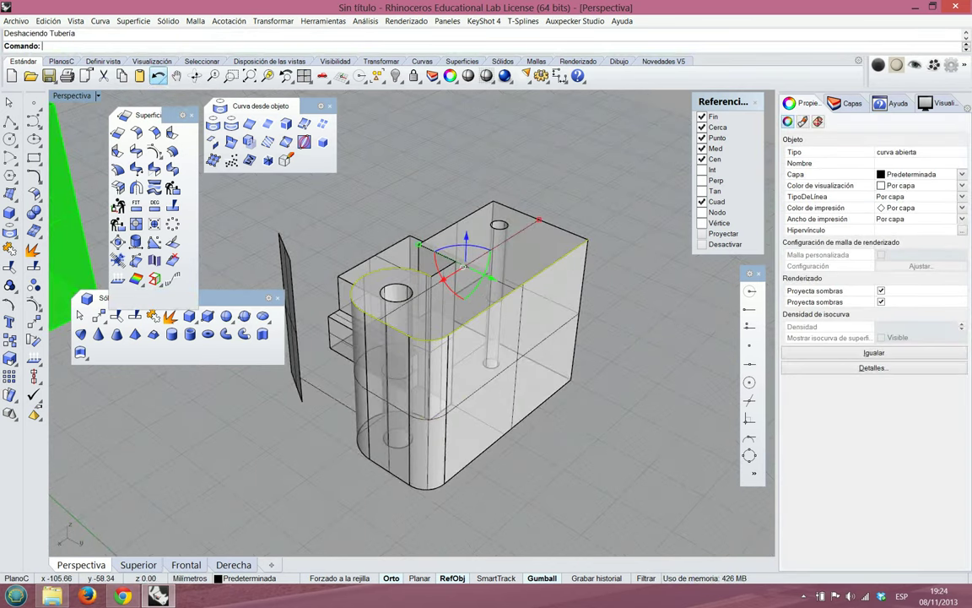
Begin a pipe with flat caps along the joined top-edge curve, setting its start radius to 2 mm
{"action": "right_click_drag", "start_coordinate": [279, 206], "coordinate": [450, 205]}
{"action": "scroll", "coordinate": [541, 211], "scroll_direction": "up", "scroll_amount": 5}
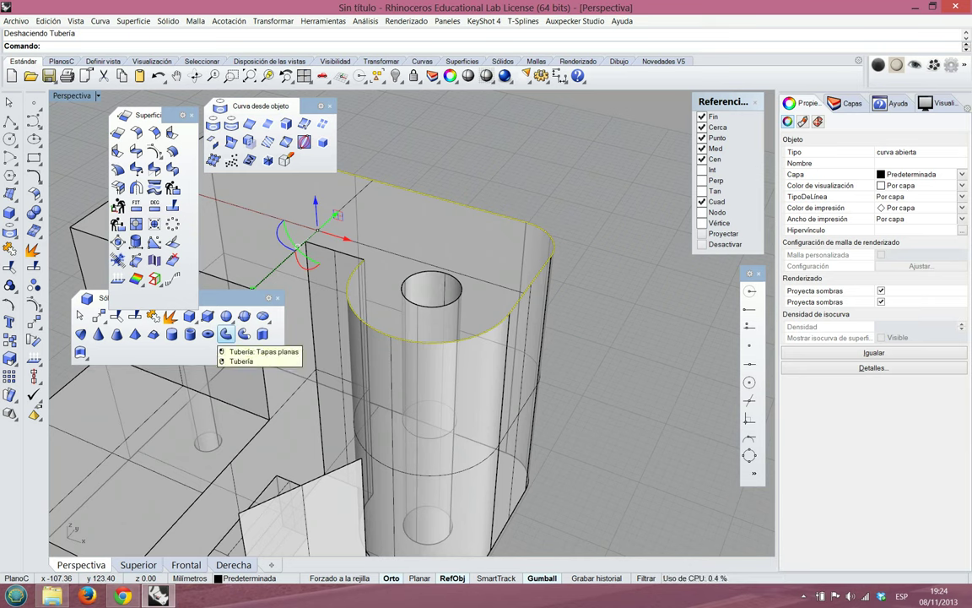
{"action": "left_click", "coordinate": [226, 335]}
{"action": "right_click_drag", "start_coordinate": [397, 271], "coordinate": [488, 285]}
{"action": "scroll", "coordinate": [422, 261], "scroll_direction": "up", "scroll_amount": 5}
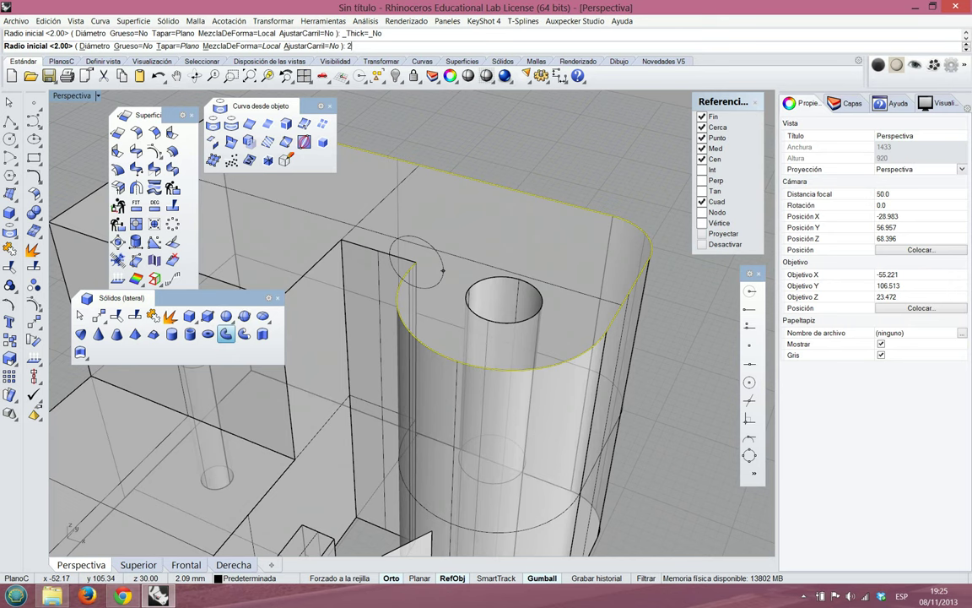
{"action": "type", "text": "2"}
{"action": "key", "text": "Return"}
Accept 2 mm as the pipe's end radius and complete the pipe without intermediate radii
{"action": "scroll", "coordinate": [475, 292], "scroll_direction": "down", "scroll_amount": 10}
{"action": "scroll", "coordinate": [405, 287], "scroll_direction": "up", "scroll_amount": 4}
{"action": "scroll", "coordinate": [423, 235], "scroll_direction": "up", "scroll_amount": 5}
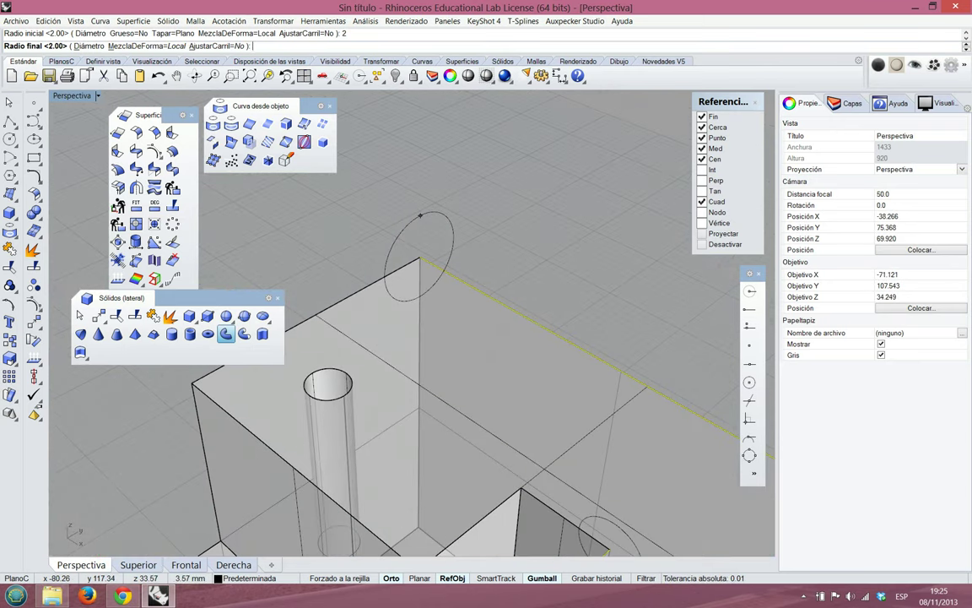
{"action": "scroll", "coordinate": [422, 215], "scroll_direction": "down", "scroll_amount": 3}
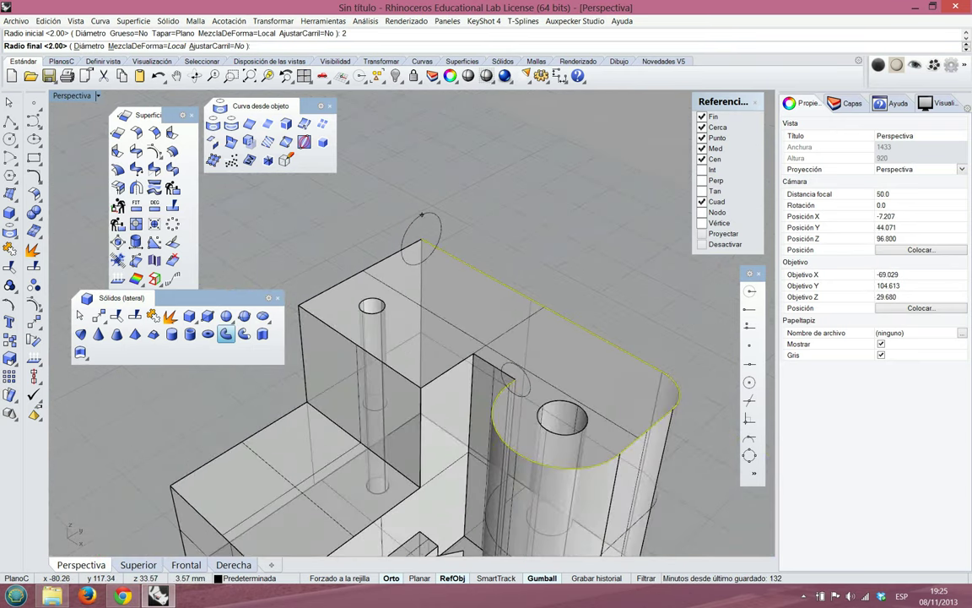
{"action": "key", "text": "Return"}
{"action": "key", "text": "Return"}
Examine the pipe's flat end caps and its path along the block's long side and rounded end
{"action": "right_click_drag", "start_coordinate": [542, 283], "coordinate": [253, 270]}
{"action": "right_click_drag", "start_coordinate": [590, 313], "coordinate": [296, 320]}
{"action": "scroll", "coordinate": [351, 399], "scroll_direction": "up", "scroll_amount": 5}
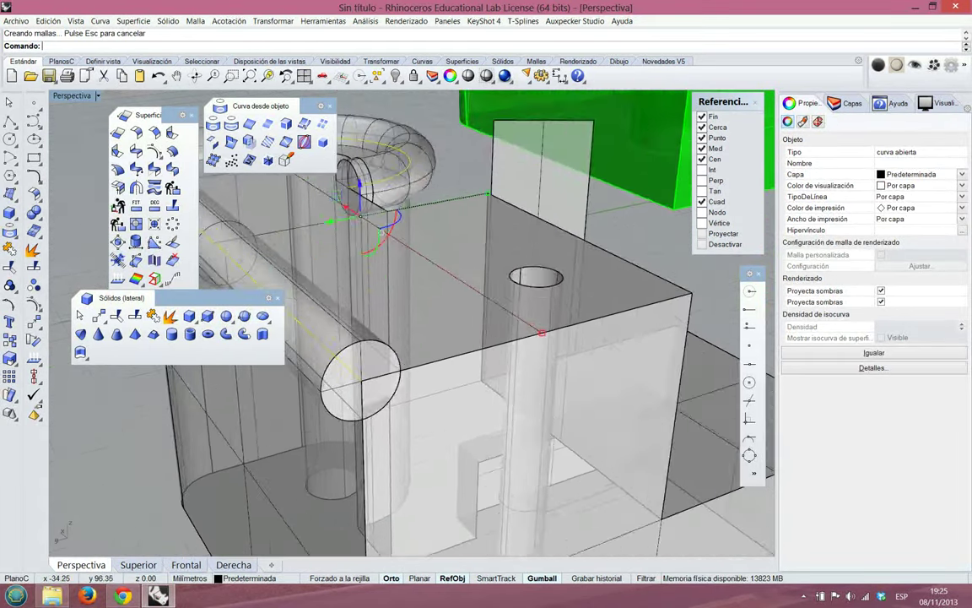
{"action": "right_click_drag", "start_coordinate": [351, 399], "coordinate": [481, 380]}
{"action": "right_click_drag", "start_coordinate": [287, 261], "coordinate": [541, 298]}
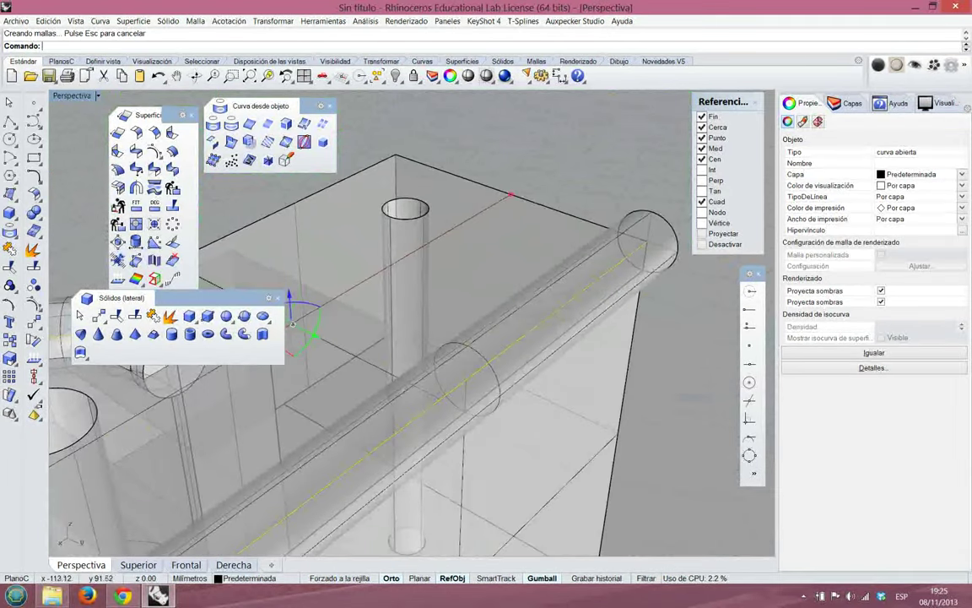
{"action": "scroll", "coordinate": [541, 299], "scroll_direction": "down", "scroll_amount": 6}
{"action": "scroll", "coordinate": [387, 417], "scroll_direction": "up", "scroll_amount": 3}
{"action": "scroll", "coordinate": [387, 417], "scroll_direction": "down", "scroll_amount": 3}
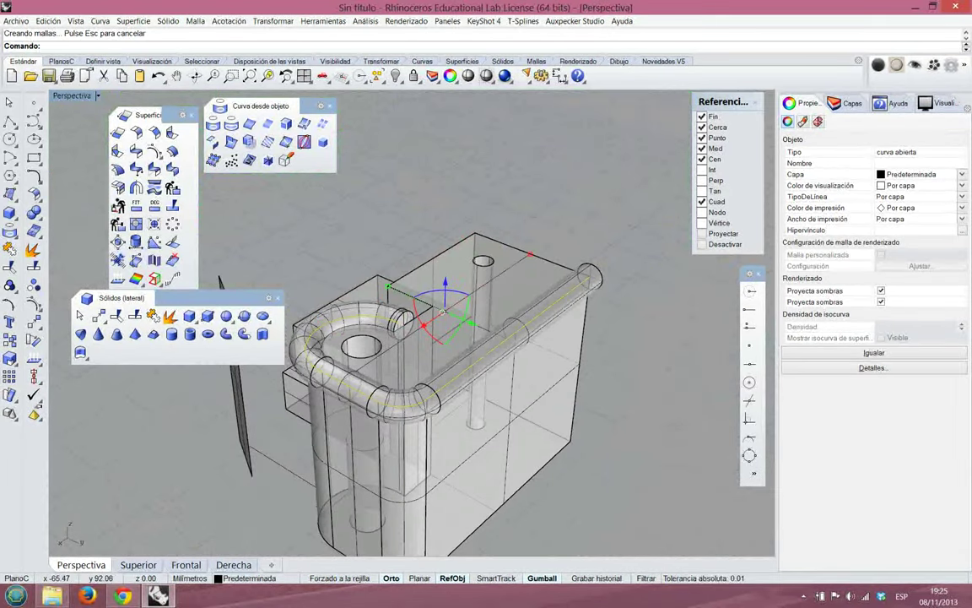
{"action": "scroll", "coordinate": [387, 417], "scroll_direction": "up", "scroll_amount": 3}
{"action": "scroll", "coordinate": [387, 417], "scroll_direction": "up", "scroll_amount": 2}
{"action": "scroll", "coordinate": [386, 417], "scroll_direction": "down", "scroll_amount": 4}
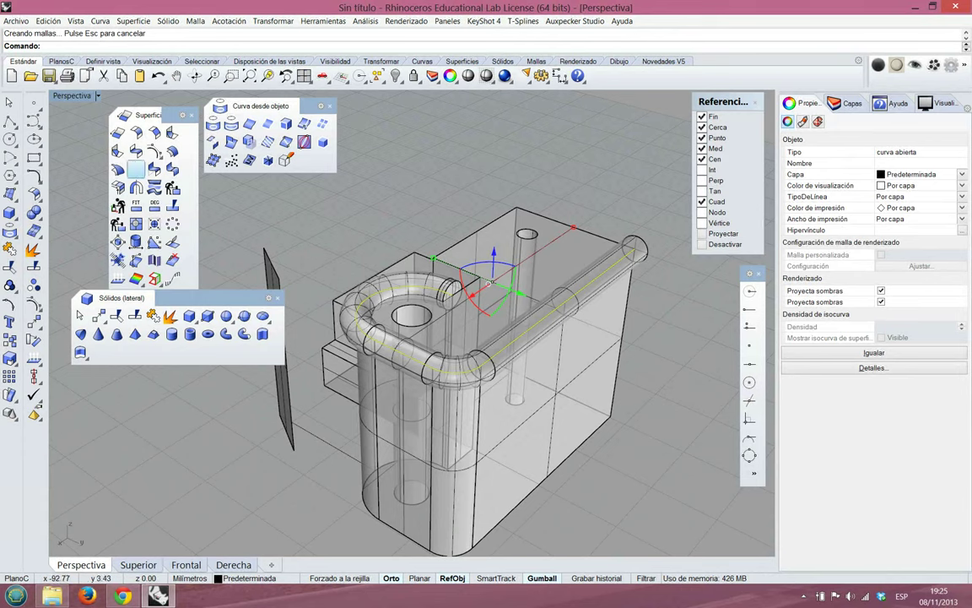
Start a polyline at the centre of the pipe's circular section where the long side meets the rounded corner
{"action": "left_click", "coordinate": [10, 121]}
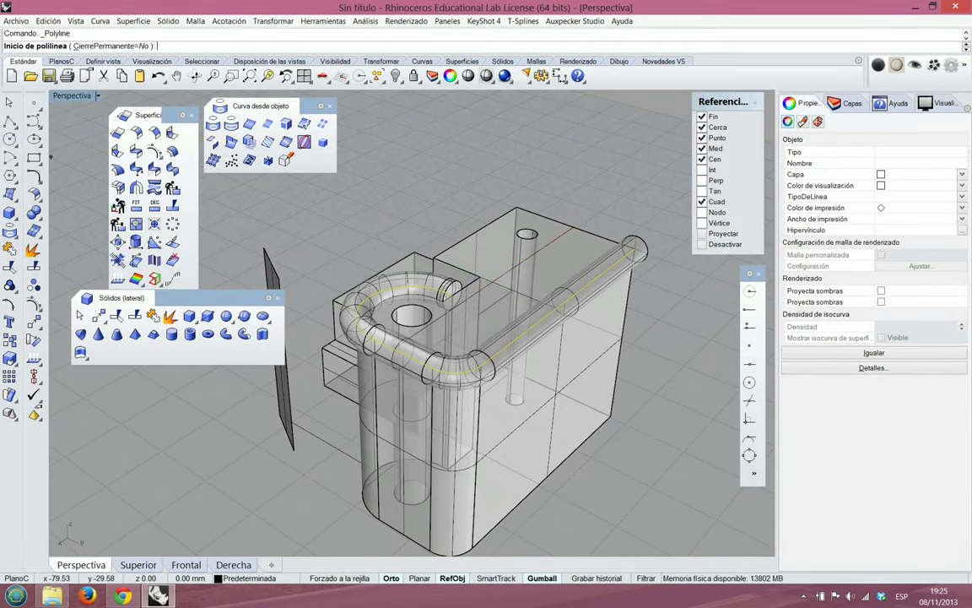
{"action": "left_click", "coordinate": [750, 382]}
{"action": "scroll", "coordinate": [469, 378], "scroll_direction": "up", "scroll_amount": 5}
{"action": "scroll", "coordinate": [469, 378], "scroll_direction": "up", "scroll_amount": 2}
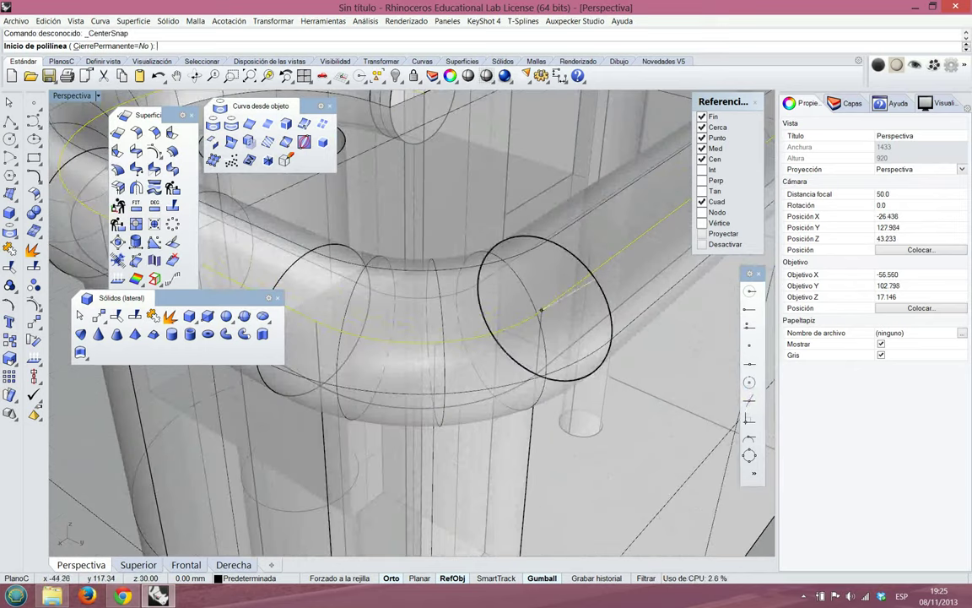
{"action": "left_click", "coordinate": [541, 310]}
{"action": "scroll", "coordinate": [541, 311], "scroll_direction": "down", "scroll_amount": 6}
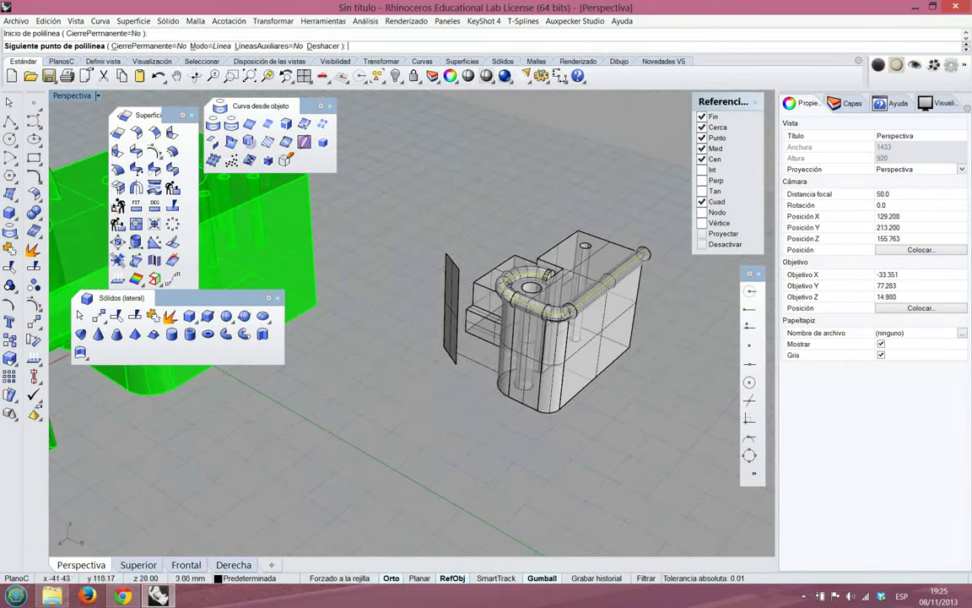
Draw a straight polyline segment extending outward from the pipe's rounded corner at the block's top edge
{"action": "left_click", "coordinate": [390, 451]}
{"action": "right_click", "coordinate": [395, 449]}
{"action": "right_click_drag", "start_coordinate": [460, 433], "coordinate": [426, 443]}
{"action": "key", "text": "Escape"}
Create a solid pipe with flat caps and a radius of 2.00 around the straight polyline
{"action": "left_click", "coordinate": [306, 449]}
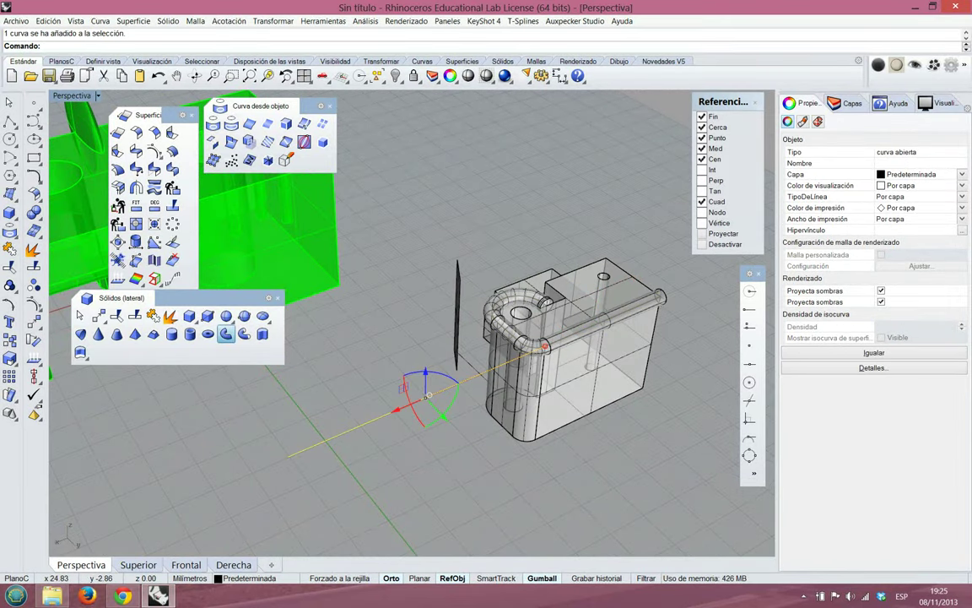
{"action": "left_click", "coordinate": [226, 335]}
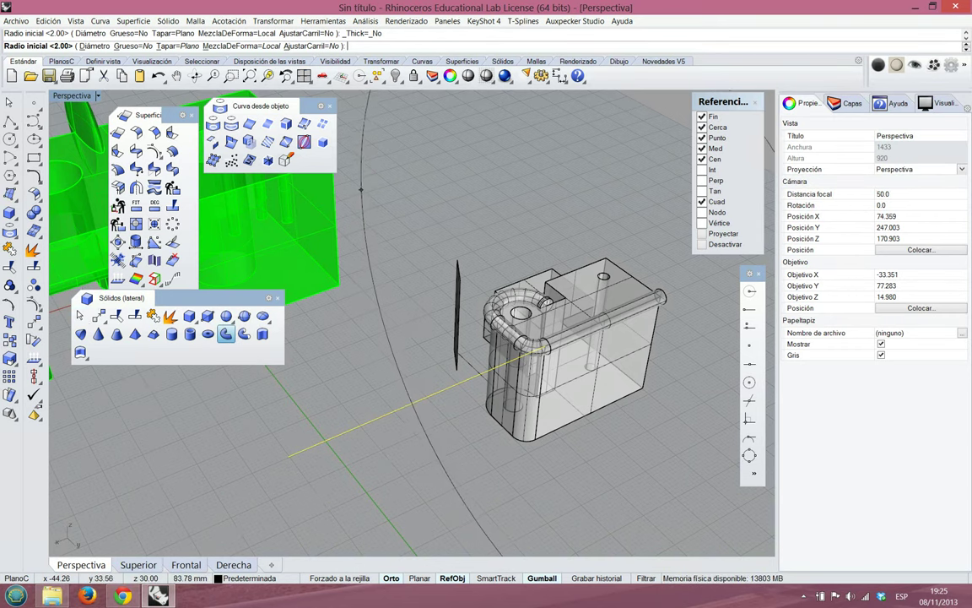
{"action": "key", "text": "Return"}
{"action": "key", "text": "Return"}
{"action": "key", "text": "Return"}
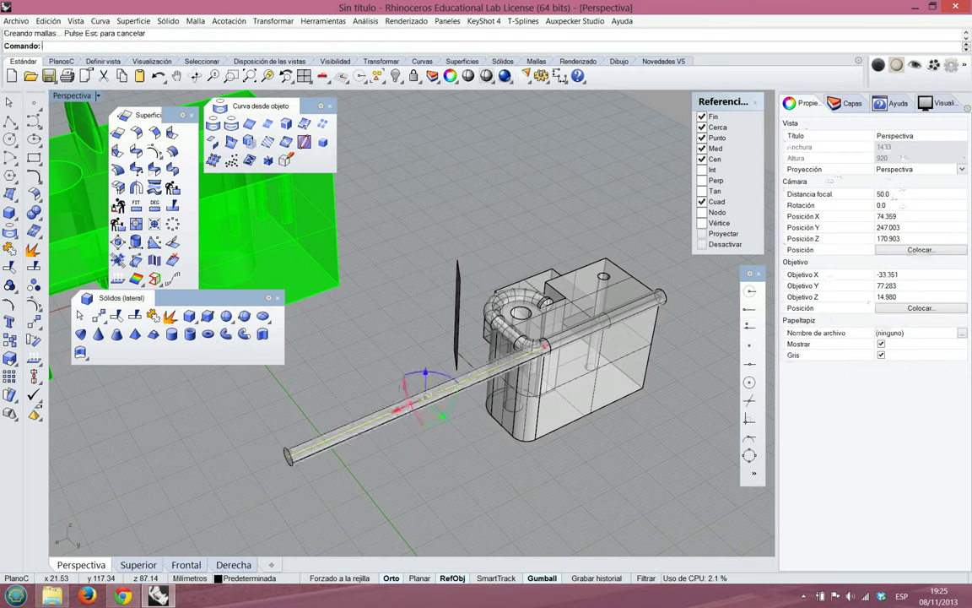
{"action": "key", "text": "Escape"}
Examine where the straight pipe meets the curved pipe at the block's rounded corner
{"action": "scroll", "coordinate": [573, 353], "scroll_direction": "up", "scroll_amount": 6}
{"action": "right_click_drag", "start_coordinate": [572, 352], "coordinate": [455, 421]}
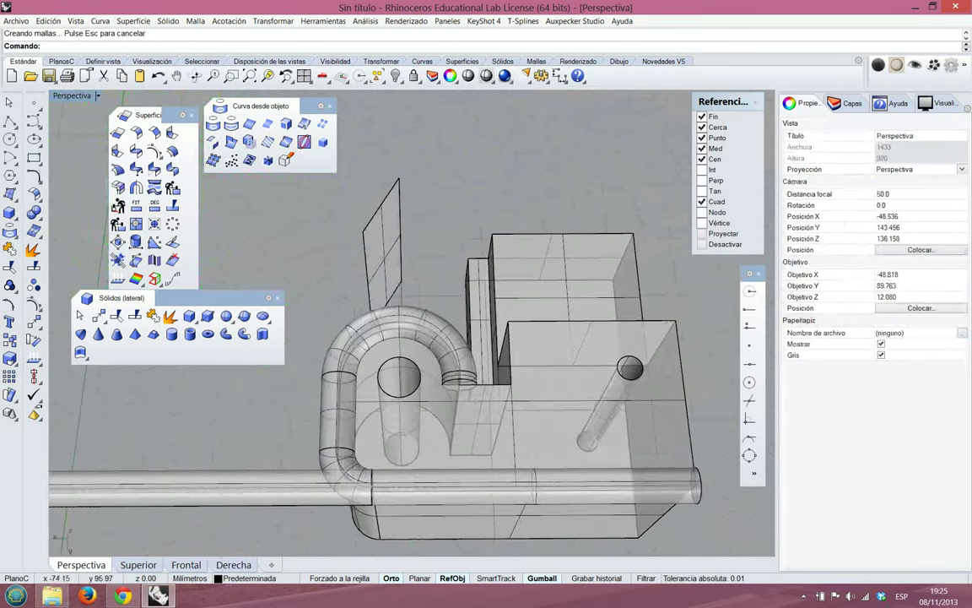
{"action": "scroll", "coordinate": [411, 321], "scroll_direction": "up", "scroll_amount": 2}
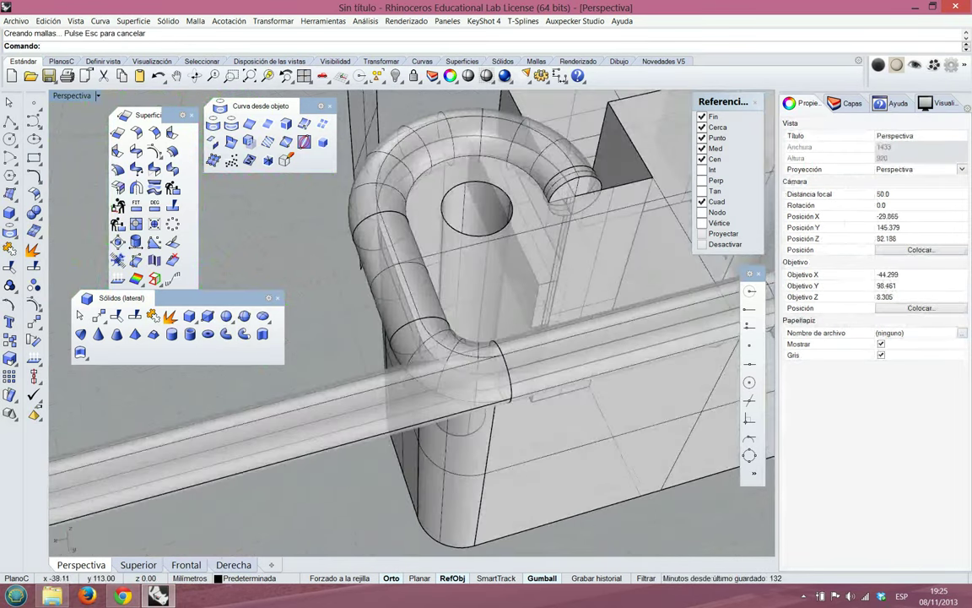
{"action": "right_click_drag", "start_coordinate": [348, 494], "coordinate": [396, 479]}
{"action": "scroll", "coordinate": [396, 478], "scroll_direction": "down", "scroll_amount": 6}
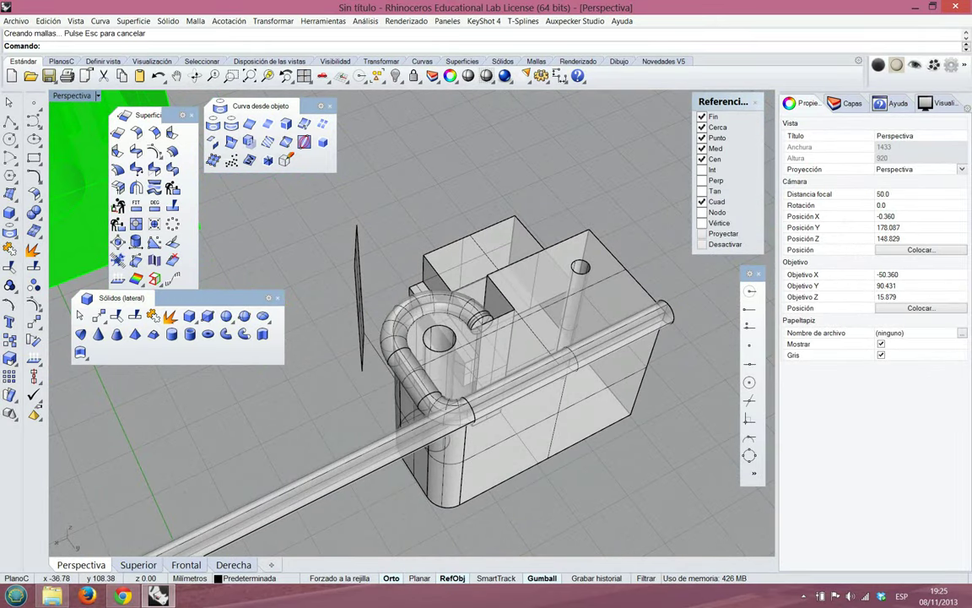
{"action": "scroll", "coordinate": [490, 481], "scroll_direction": "up", "scroll_amount": 3}
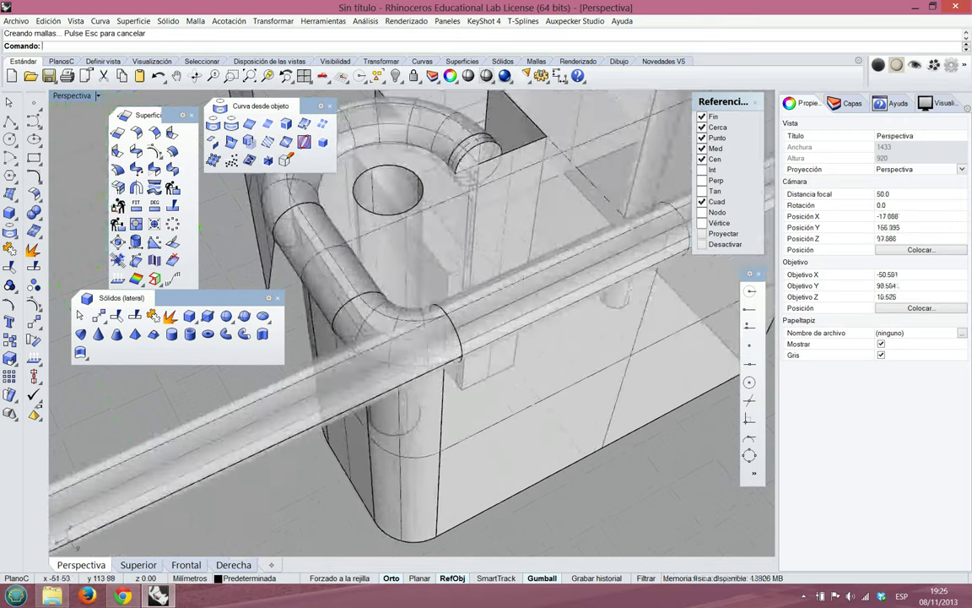
{"action": "scroll", "coordinate": [466, 477], "scroll_direction": "down", "scroll_amount": 8}
{"action": "scroll", "coordinate": [460, 482], "scroll_direction": "up", "scroll_amount": 6}
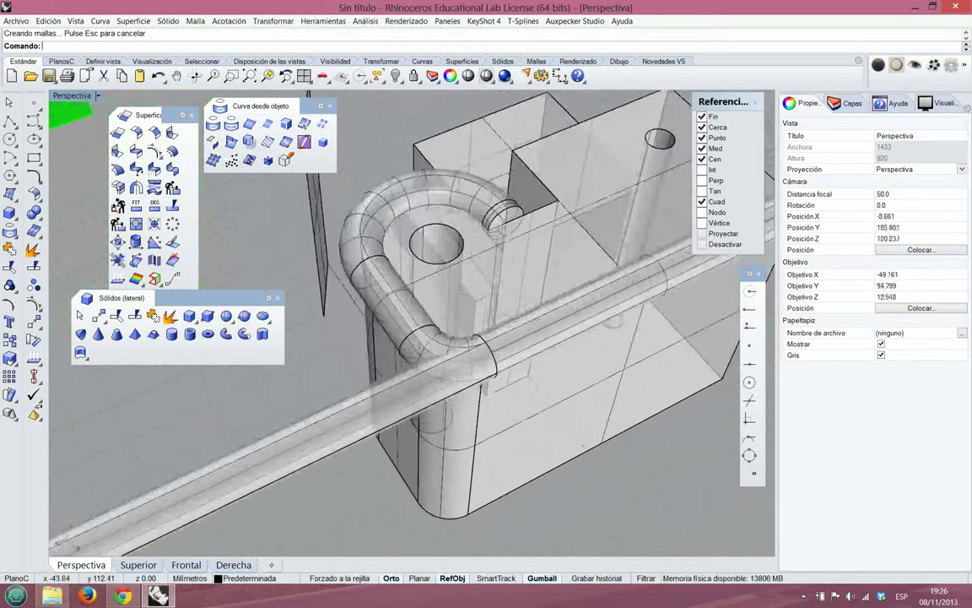
{"action": "scroll", "coordinate": [448, 464], "scroll_direction": "down", "scroll_amount": 3}
{"action": "right_click_drag", "start_coordinate": [447, 464], "coordinate": [432, 432]}
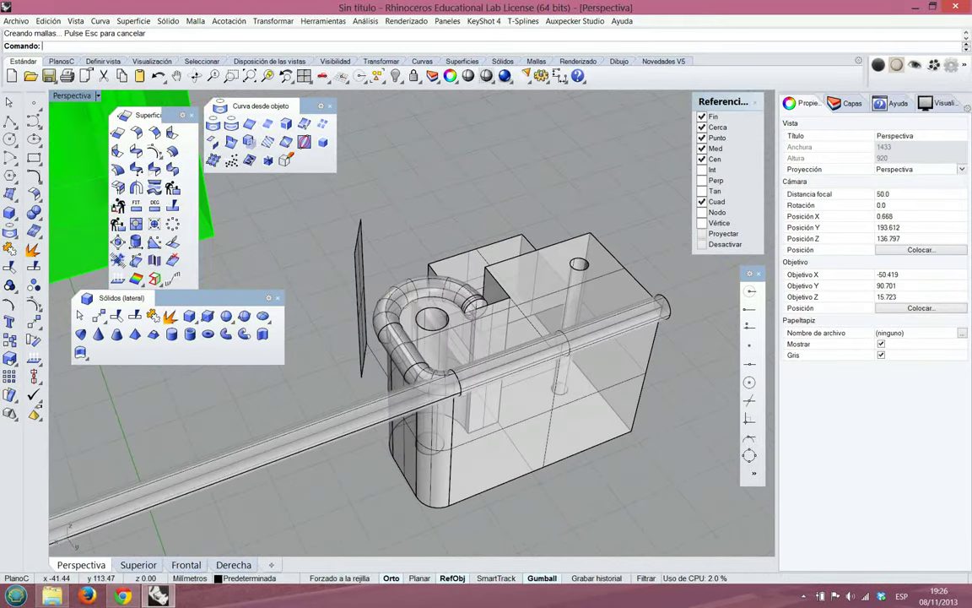
{"action": "mouse_move", "coordinate": [423, 493]}
{"action": "right_mouse_down"}
{"action": "mouse_move", "coordinate": [425, 537]}
{"action": "mouse_move", "coordinate": [426, 497]}
{"action": "right_mouse_up"}
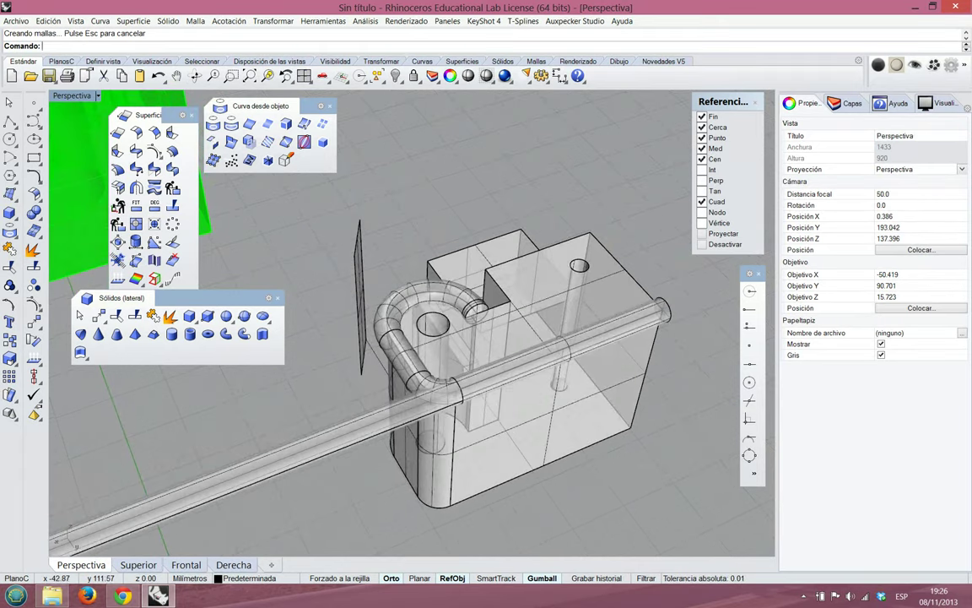
{"action": "scroll", "coordinate": [422, 484], "scroll_direction": "down", "scroll_amount": 6}
{"action": "scroll", "coordinate": [419, 488], "scroll_direction": "up", "scroll_amount": 6}
{"action": "scroll", "coordinate": [419, 486], "scroll_direction": "down", "scroll_amount": 6}
{"action": "scroll", "coordinate": [473, 380], "scroll_direction": "up", "scroll_amount": 3}
{"action": "scroll", "coordinate": [473, 380], "scroll_direction": "down", "scroll_amount": 2}
{"action": "scroll", "coordinate": [473, 380], "scroll_direction": "up", "scroll_amount": 3}
{"action": "scroll", "coordinate": [473, 380], "scroll_direction": "down", "scroll_amount": 2}
{"action": "scroll", "coordinate": [354, 518], "scroll_direction": "down", "scroll_amount": 3}
{"action": "right_click_drag", "start_coordinate": [354, 518], "coordinate": [445, 500]}
{"action": "scroll", "coordinate": [444, 500], "scroll_direction": "up", "scroll_amount": 6}
{"action": "scroll", "coordinate": [445, 500], "scroll_direction": "down", "scroll_amount": 3}
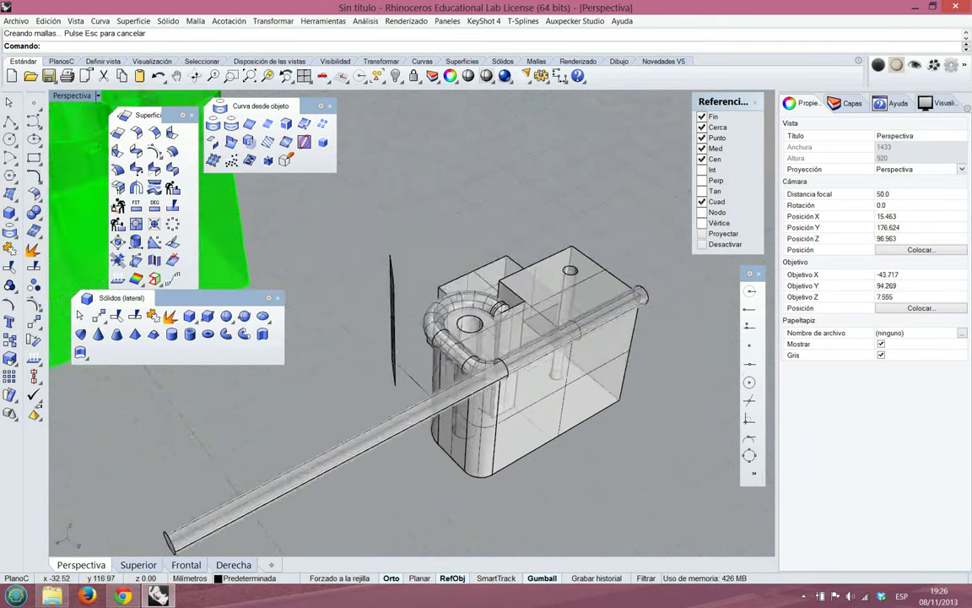
{"action": "scroll", "coordinate": [473, 380], "scroll_direction": "down", "scroll_amount": 1}
{"action": "scroll", "coordinate": [473, 380], "scroll_direction": "up", "scroll_amount": 2}
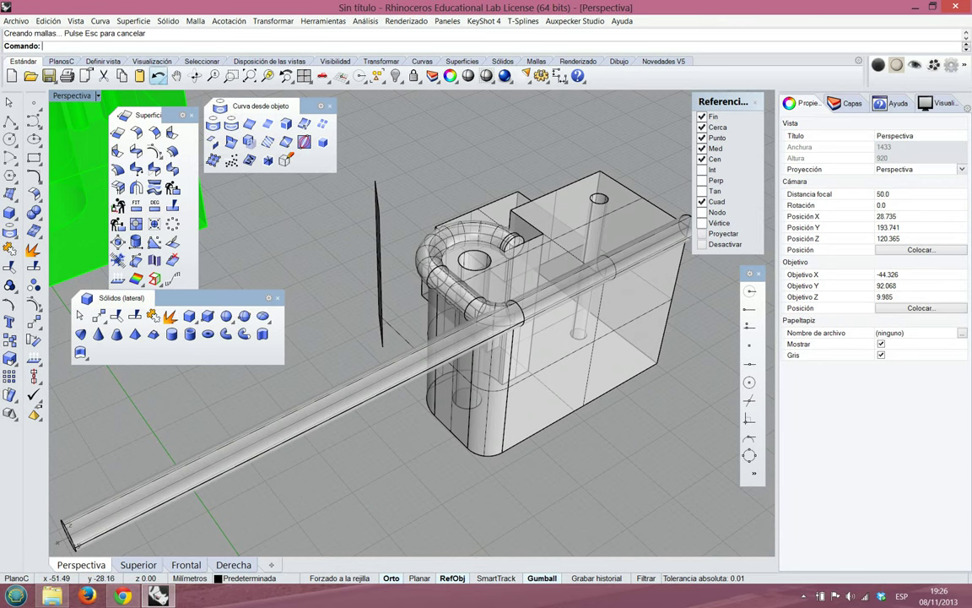
Undo the straight pipe and the polyline it was built around
{"action": "left_click", "coordinate": [156, 74]}
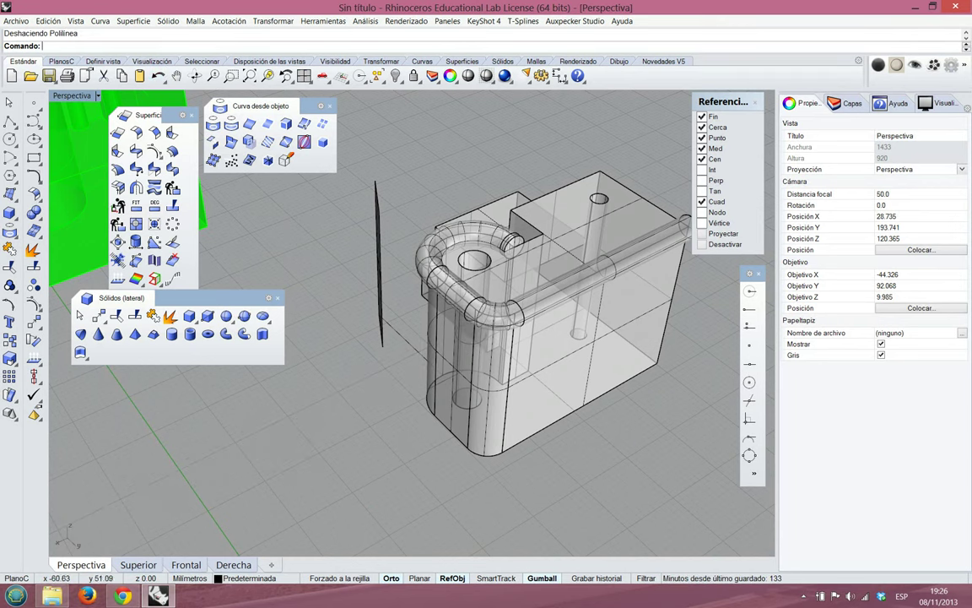
{"action": "scroll", "coordinate": [376, 257], "scroll_direction": "down", "scroll_amount": 2}
{"action": "scroll", "coordinate": [625, 239], "scroll_direction": "up", "scroll_amount": 6}
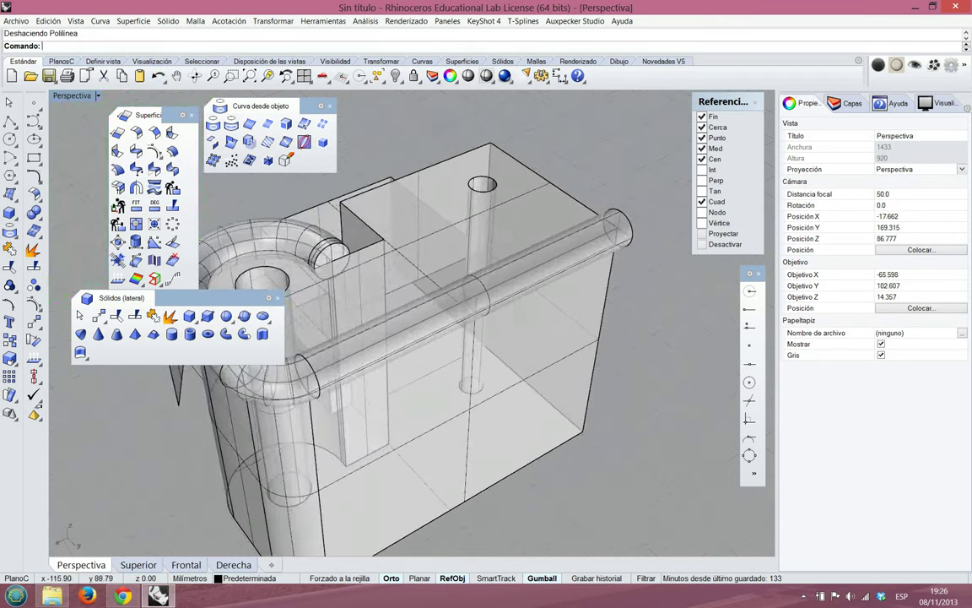
Select the pipe along the block's top edge and detach the layer tools as a floating toolbar
{"action": "left_click", "coordinate": [584, 243]}
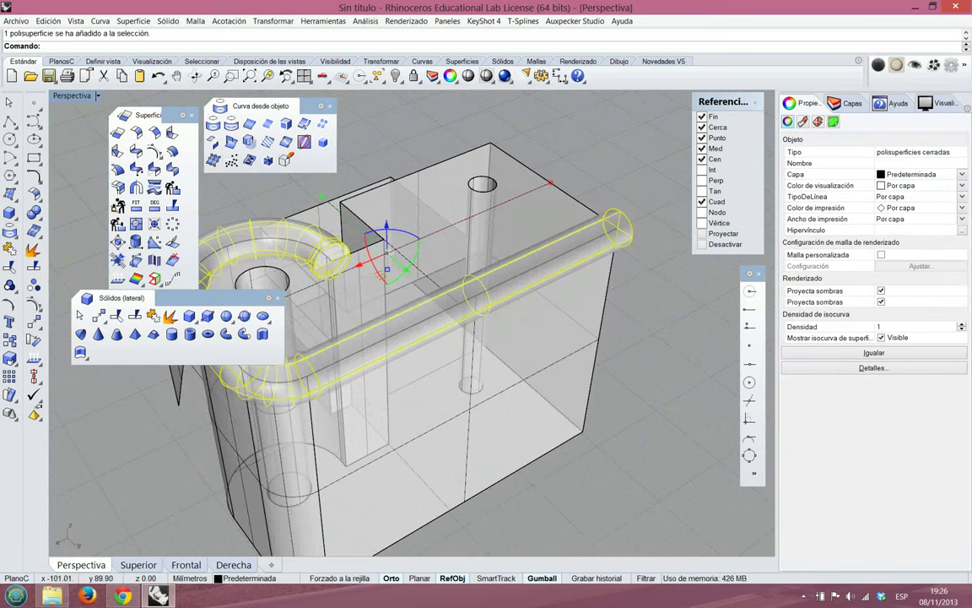
{"action": "scroll", "coordinate": [555, 261], "scroll_direction": "down", "scroll_amount": 5}
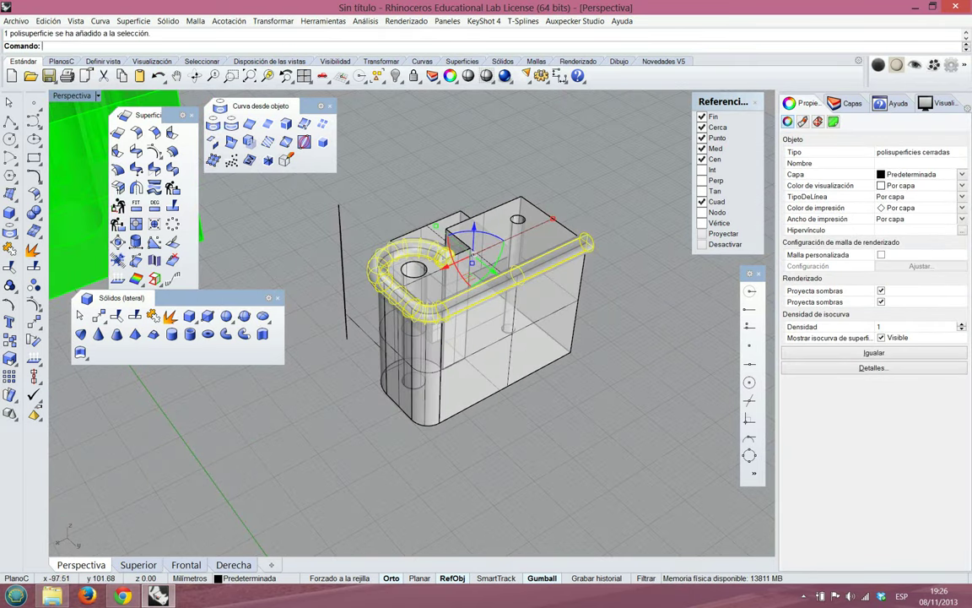
{"action": "scroll", "coordinate": [588, 274], "scroll_direction": "up", "scroll_amount": 2}
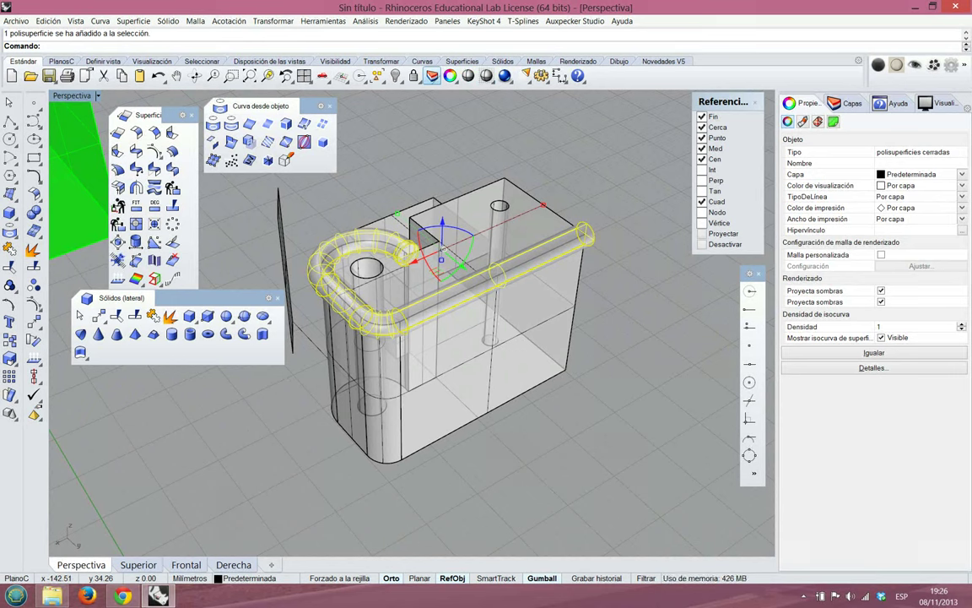
{"action": "left_click", "coordinate": [432, 75]}
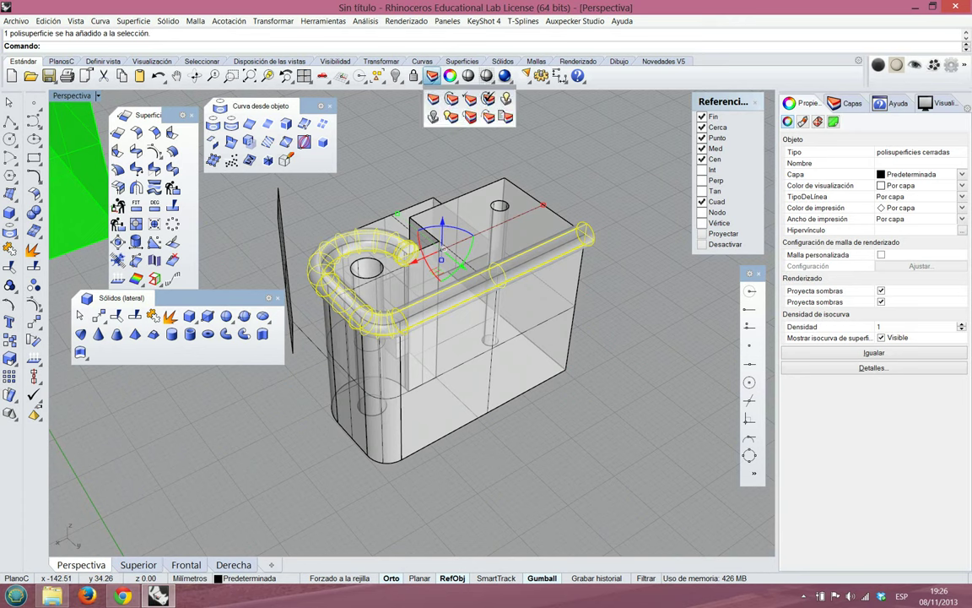
{"action": "left_click_drag", "start_coordinate": [469, 89], "coordinate": [471, 113]}
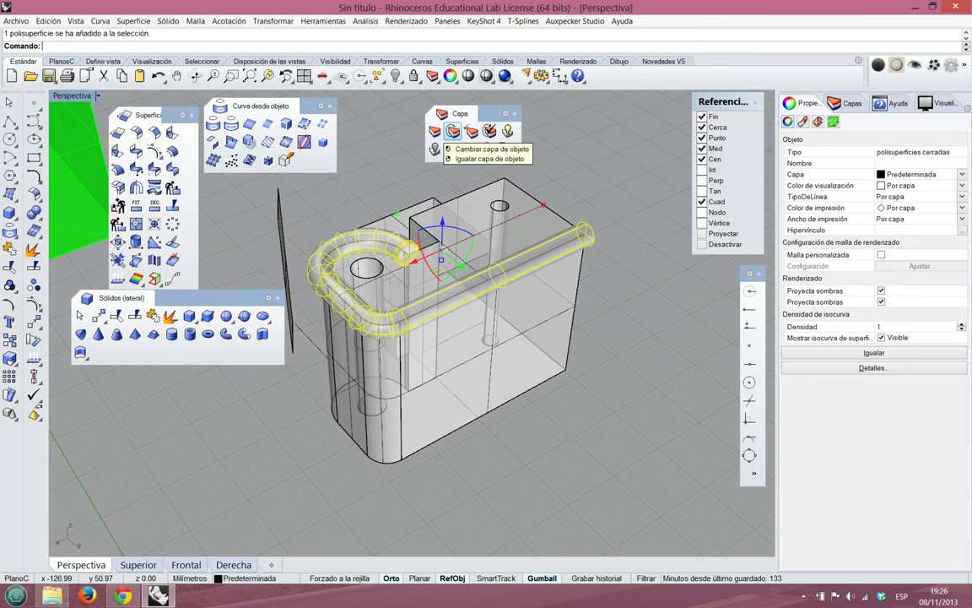
Start changing the selected pipe's layer and create a new layer named Capa 06
{"action": "left_click", "coordinate": [453, 131]}
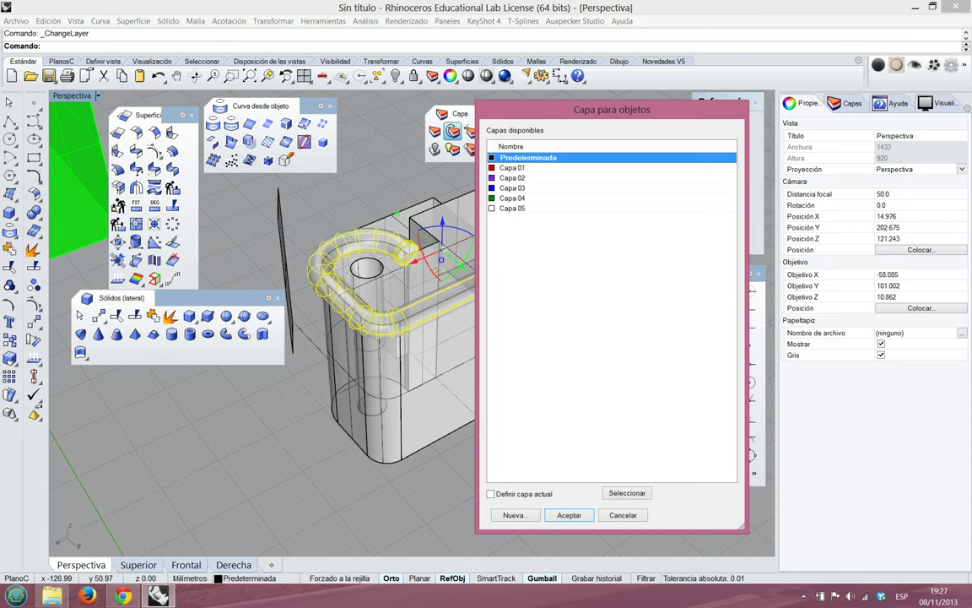
{"action": "left_click", "coordinate": [516, 515]}
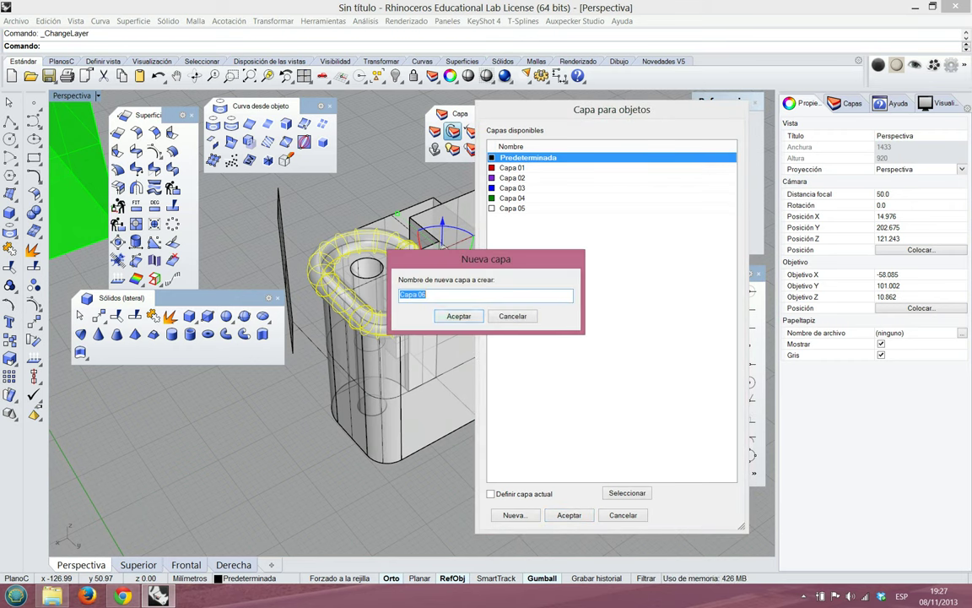
{"action": "key", "text": "Return"}
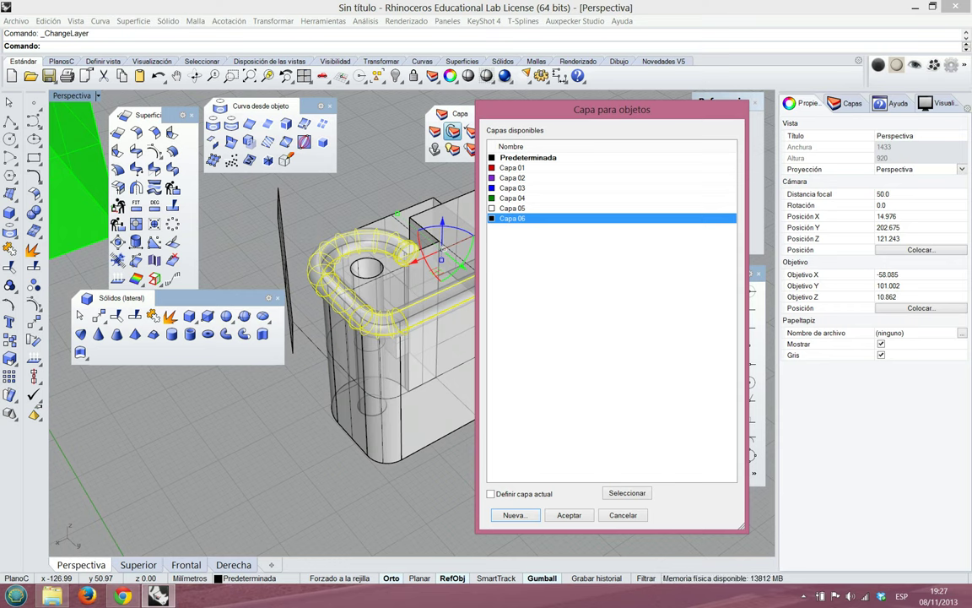
Assign the pipe to the layer Capa 01 and turn that layer off
{"action": "left_click", "coordinate": [512, 168]}
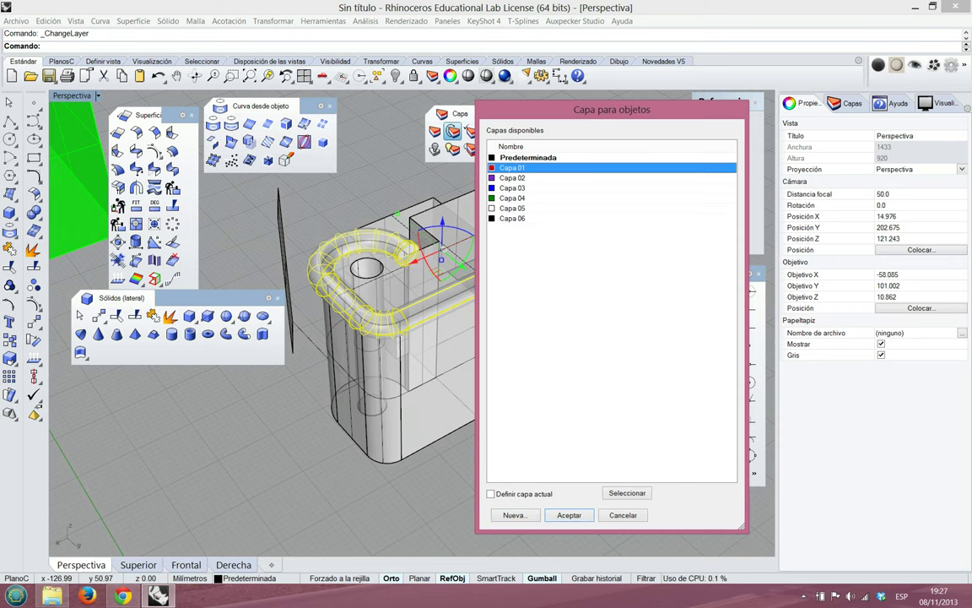
{"action": "key", "text": "Return"}
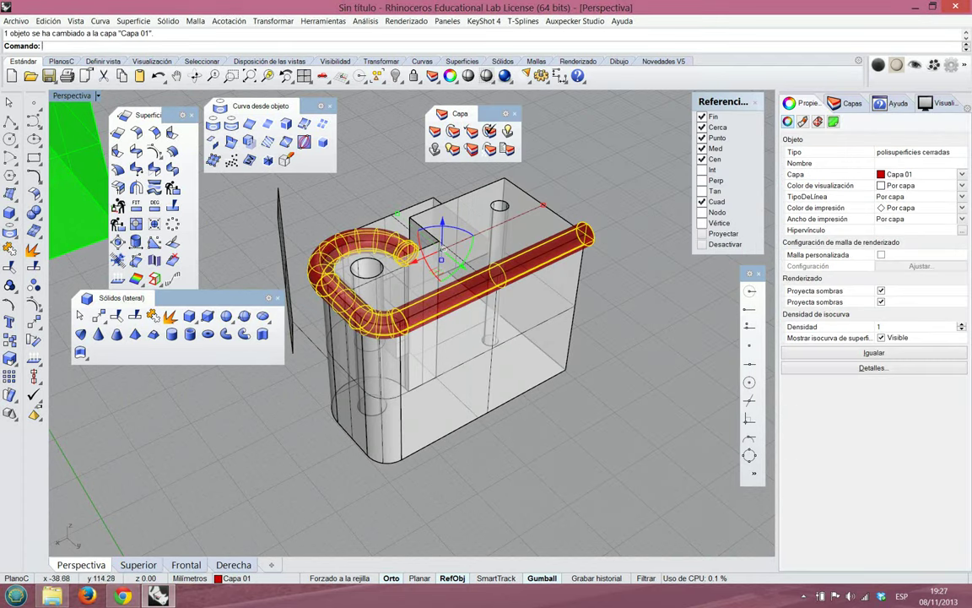
{"action": "key", "text": "Escape"}
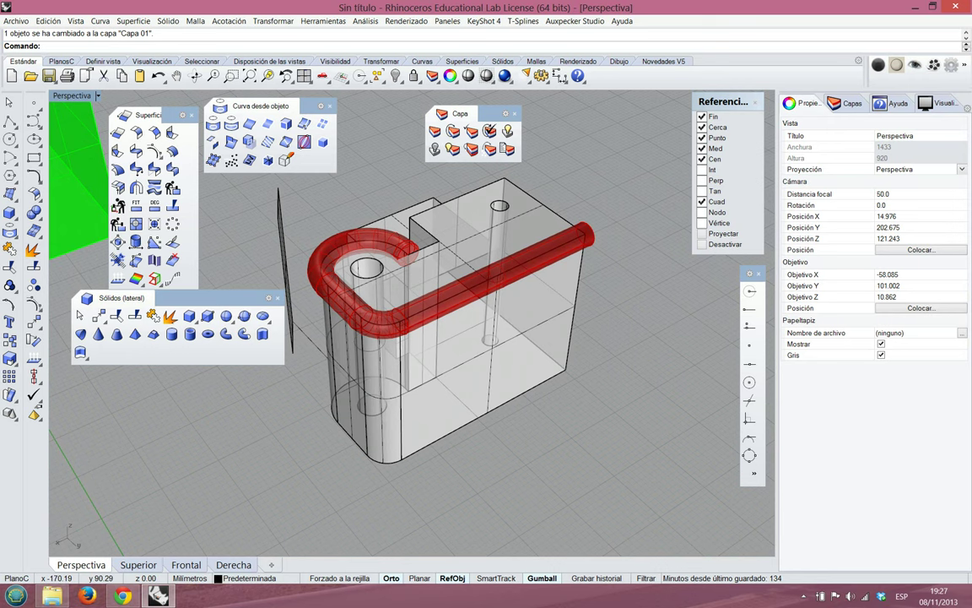
{"action": "left_click", "coordinate": [847, 103]}
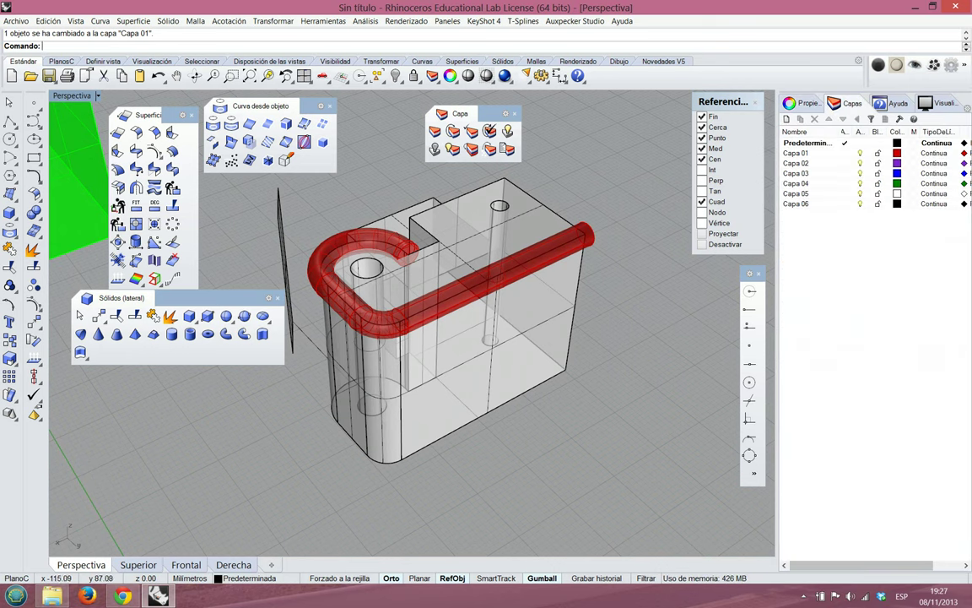
{"action": "left_click", "coordinate": [796, 153]}
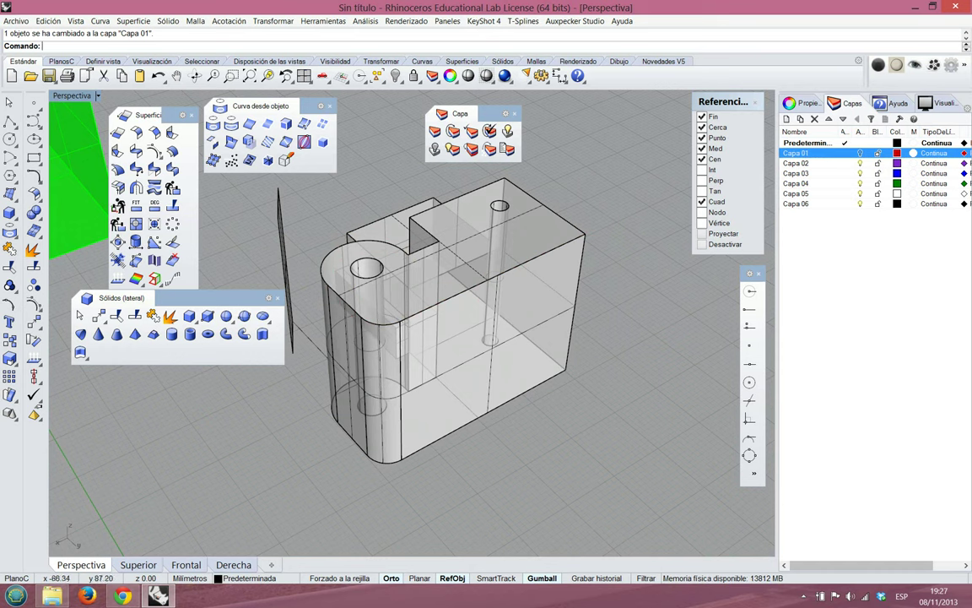
Try to create a pipe with start and end radii of 2.00 around the curve on the block's top edge
{"action": "left_click", "coordinate": [226, 334]}
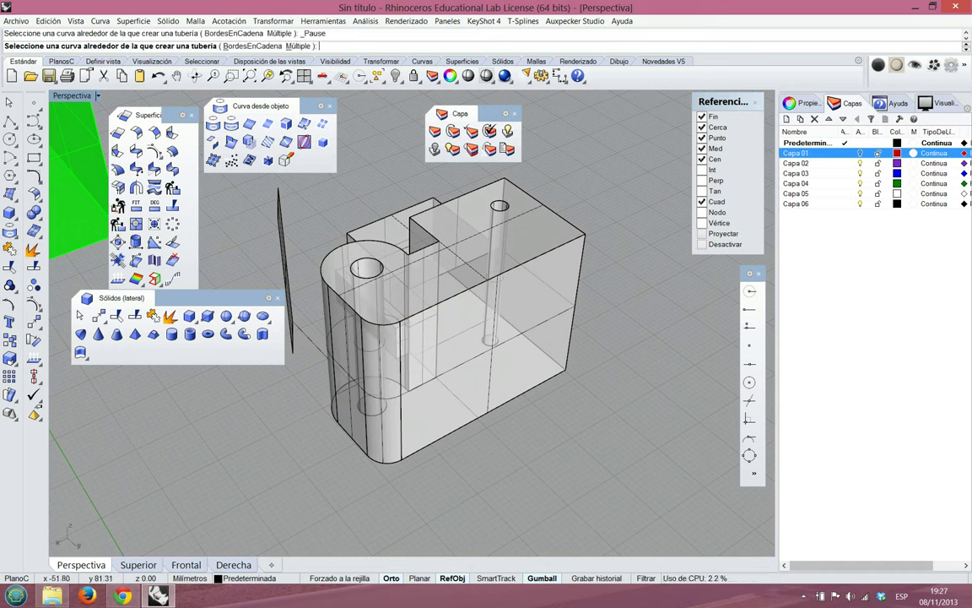
{"action": "left_click", "coordinate": [552, 207]}
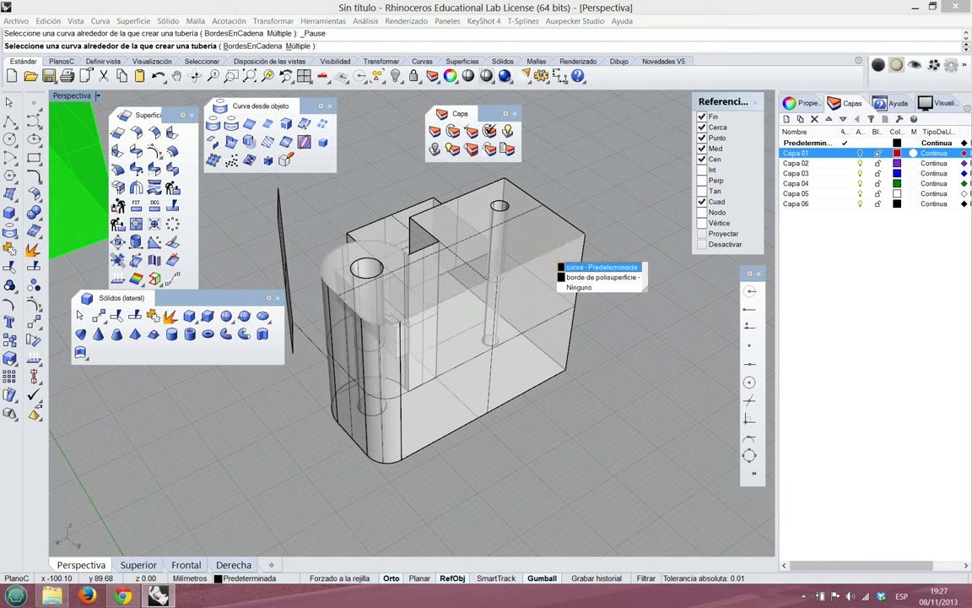
{"action": "left_click", "coordinate": [570, 262]}
{"action": "key", "text": "Return"}
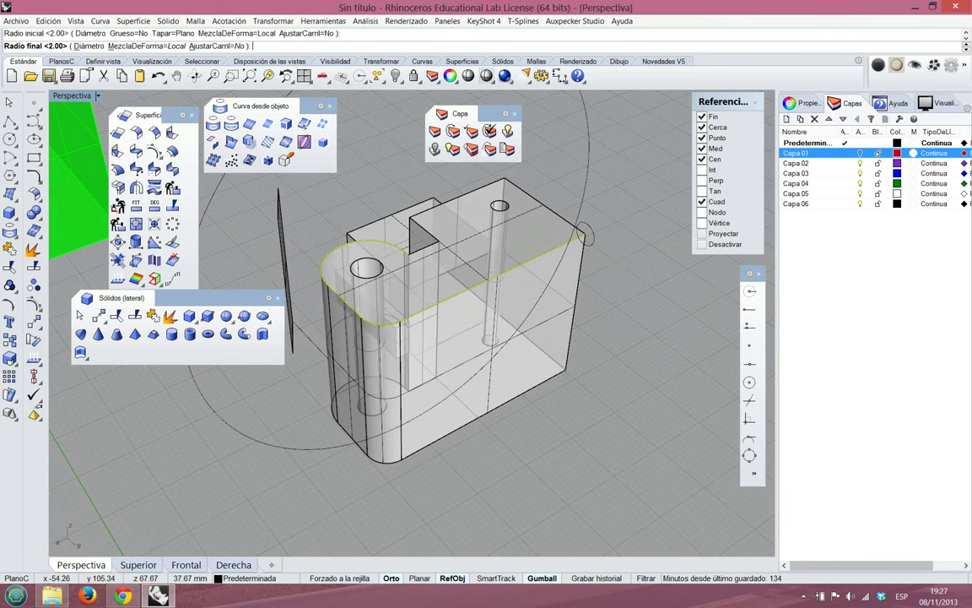
{"action": "key", "text": "Return"}
{"action": "key", "text": "Return"}
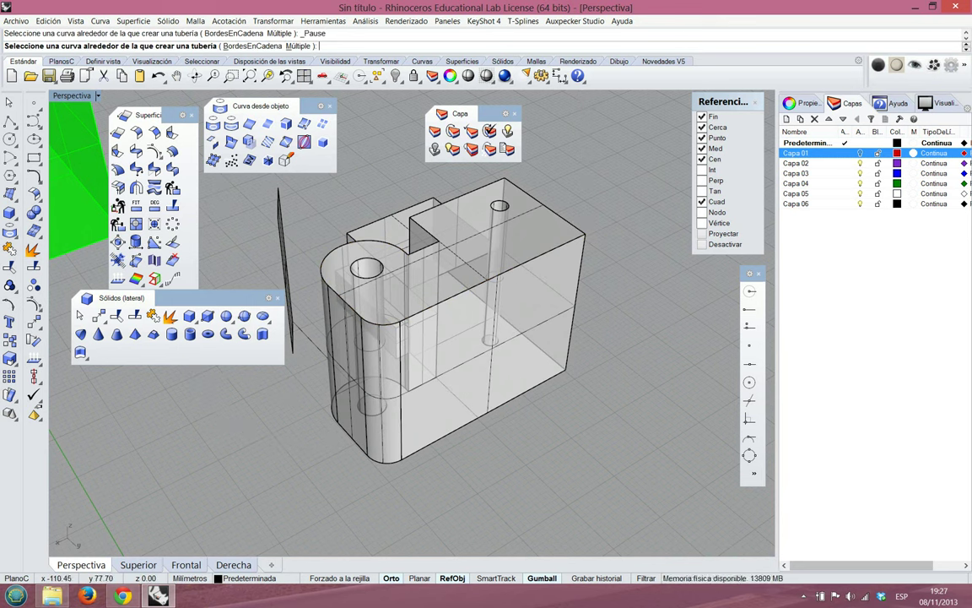
Create a thick-walled pipe around the top edge curve with radii of 0.5 and 2.00 at both ends
{"action": "left_click", "coordinate": [557, 248]}
{"action": "left_click", "coordinate": [594, 260]}
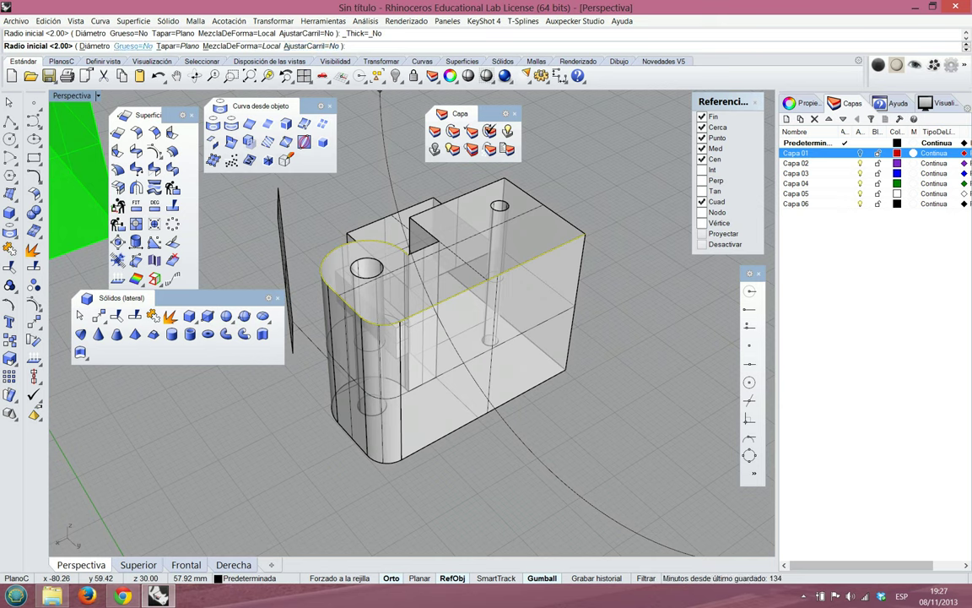
{"action": "left_click", "coordinate": [133, 46]}
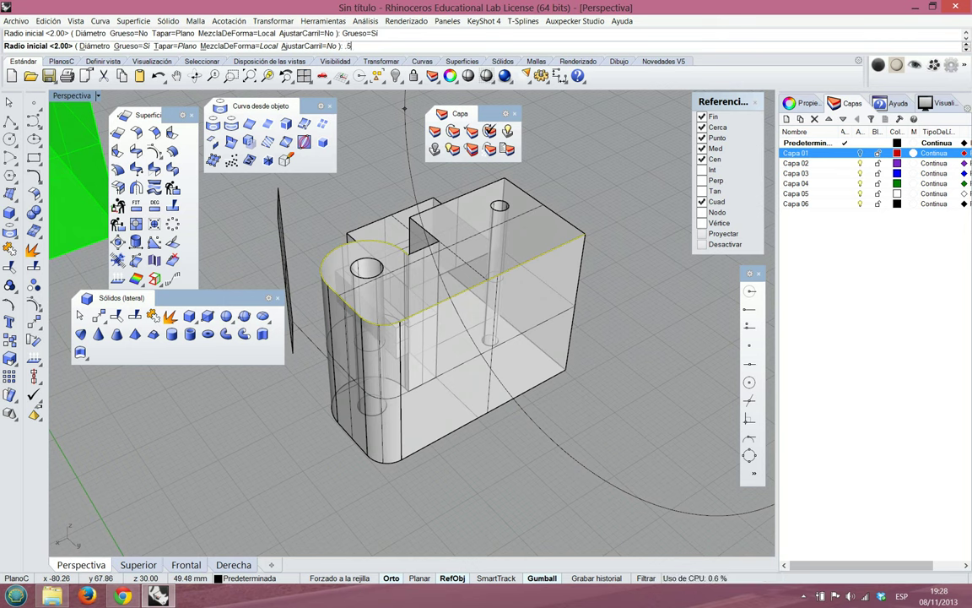
{"action": "key", "text": "Return"}
{"action": "key", "text": "Return"}
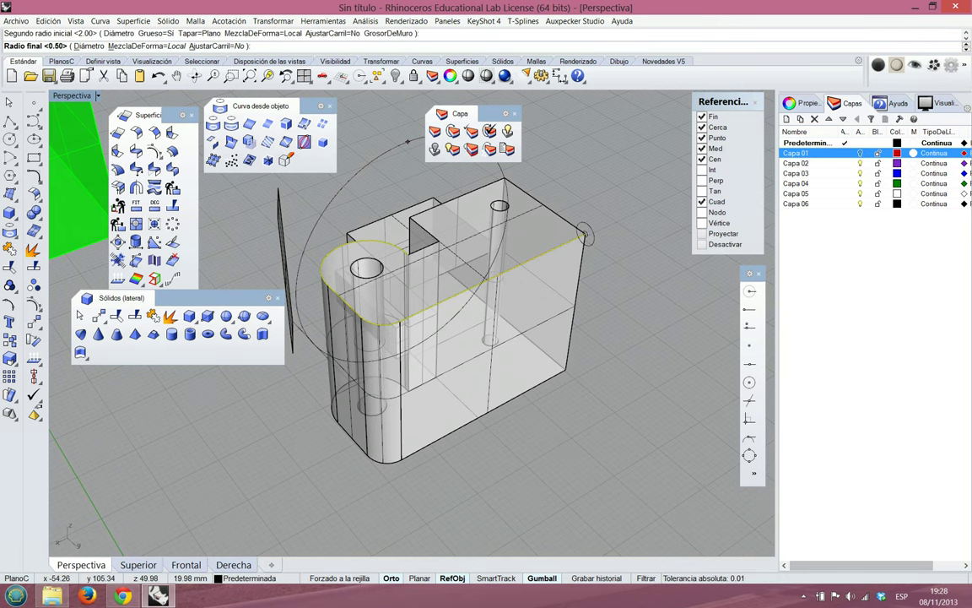
{"action": "key", "text": "Return"}
{"action": "key", "text": "Return"}
{"action": "key", "text": "Return"}
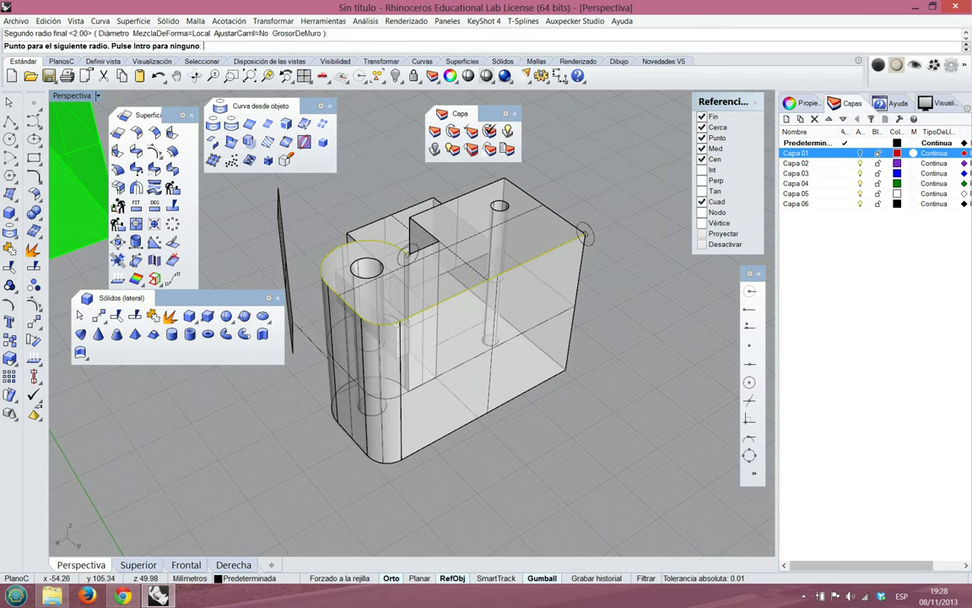
Finish the thick-walled pipe without any intermediate radius and inspect its hollow end at the block's corner
{"action": "right_click_drag", "start_coordinate": [574, 325], "coordinate": [377, 336]}
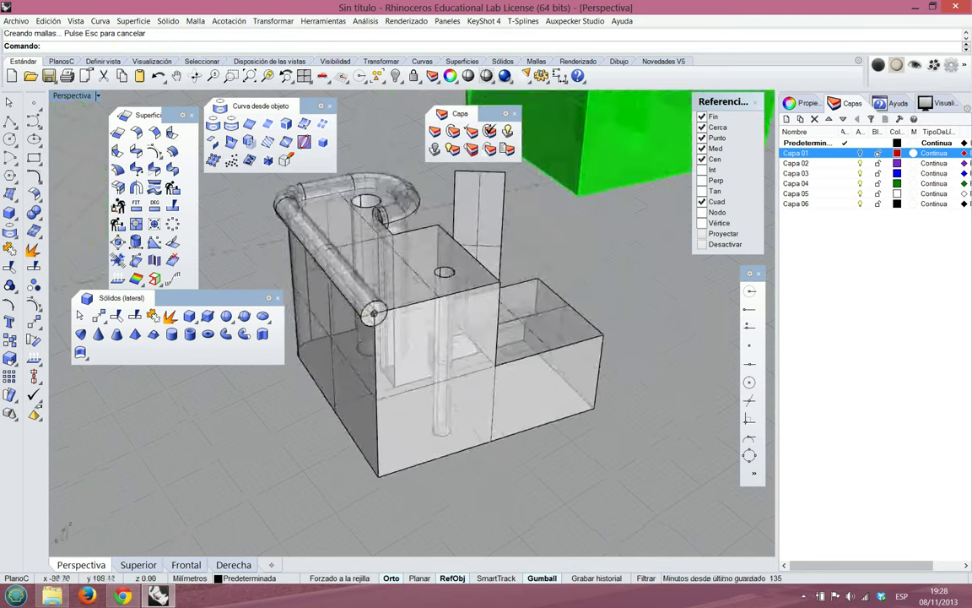
{"action": "scroll", "coordinate": [377, 336], "scroll_direction": "up", "scroll_amount": 8}
{"action": "right_click_drag", "start_coordinate": [377, 287], "coordinate": [410, 295]}
{"action": "scroll", "coordinate": [422, 338], "scroll_direction": "down", "scroll_amount": 6}
{"action": "scroll", "coordinate": [406, 263], "scroll_direction": "up", "scroll_amount": 4}
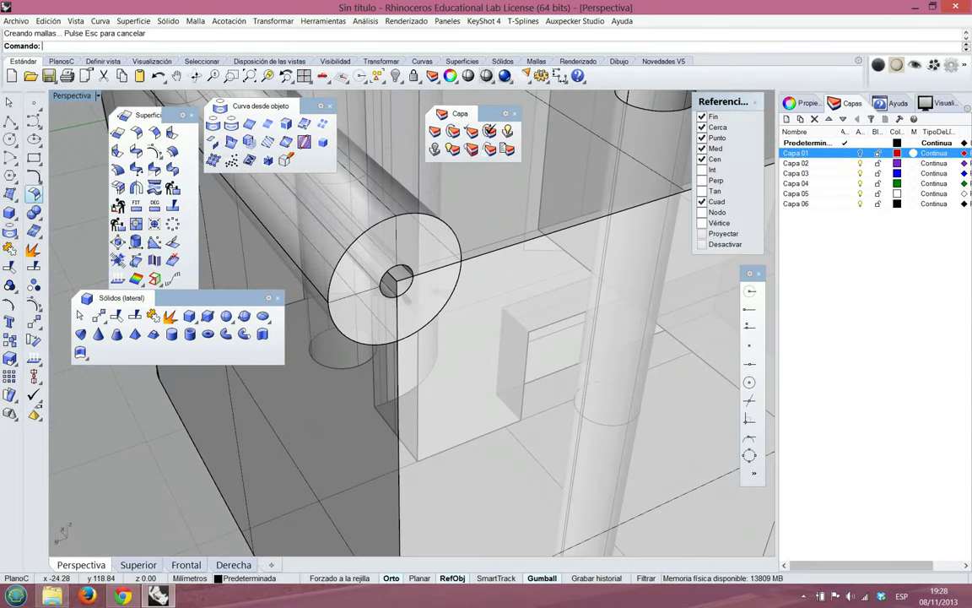
Examine the hollow pipe's run along the block's top edge and the annular face at its straight end
{"action": "left_click", "coordinate": [33, 195]}
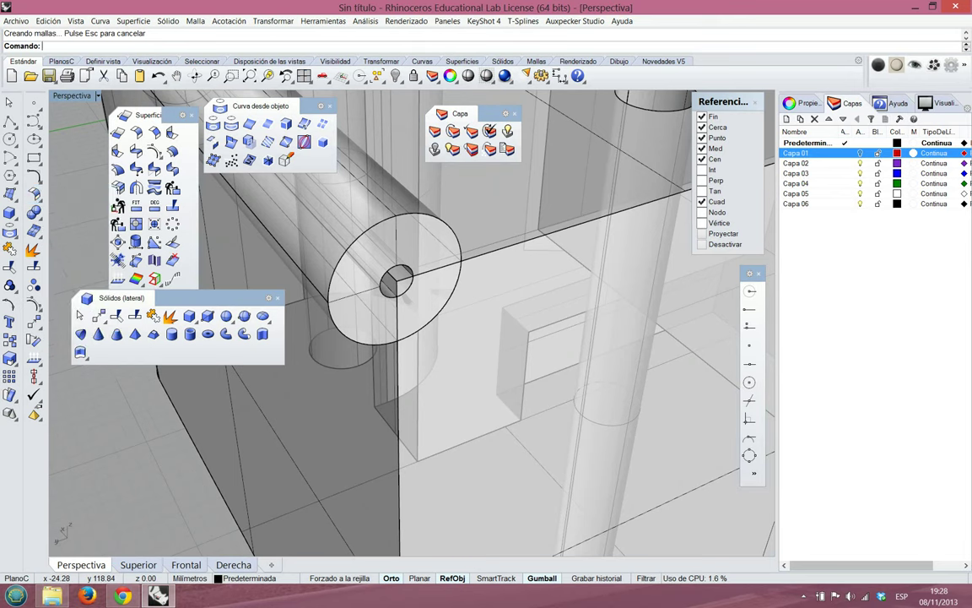
{"action": "right_click_drag", "start_coordinate": [255, 395], "coordinate": [336, 376]}
{"action": "scroll", "coordinate": [422, 316], "scroll_direction": "down", "scroll_amount": 9}
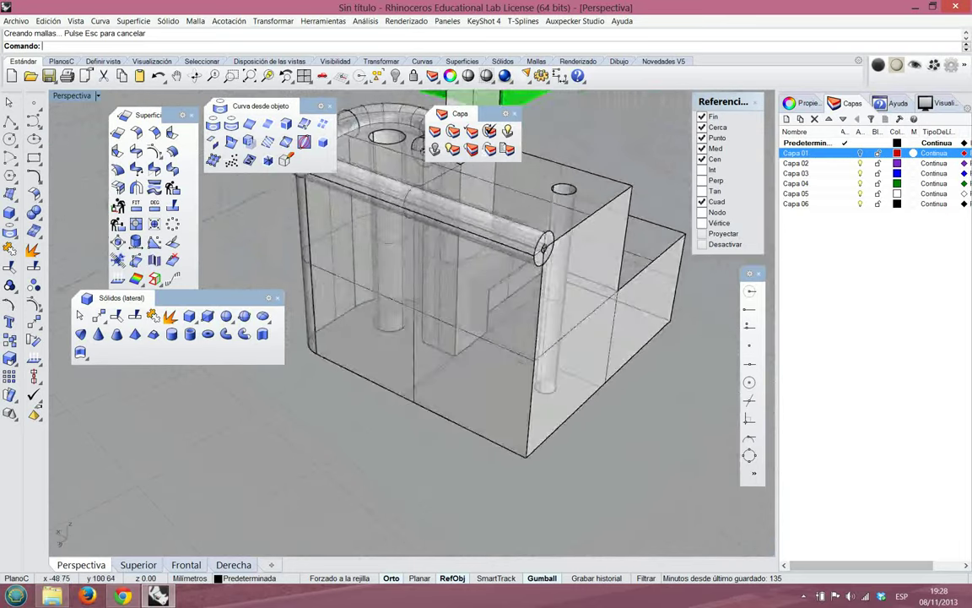
{"action": "right_click_drag", "start_coordinate": [422, 316], "coordinate": [321, 325]}
{"action": "right_click_drag", "start_coordinate": [383, 325], "coordinate": [274, 329]}
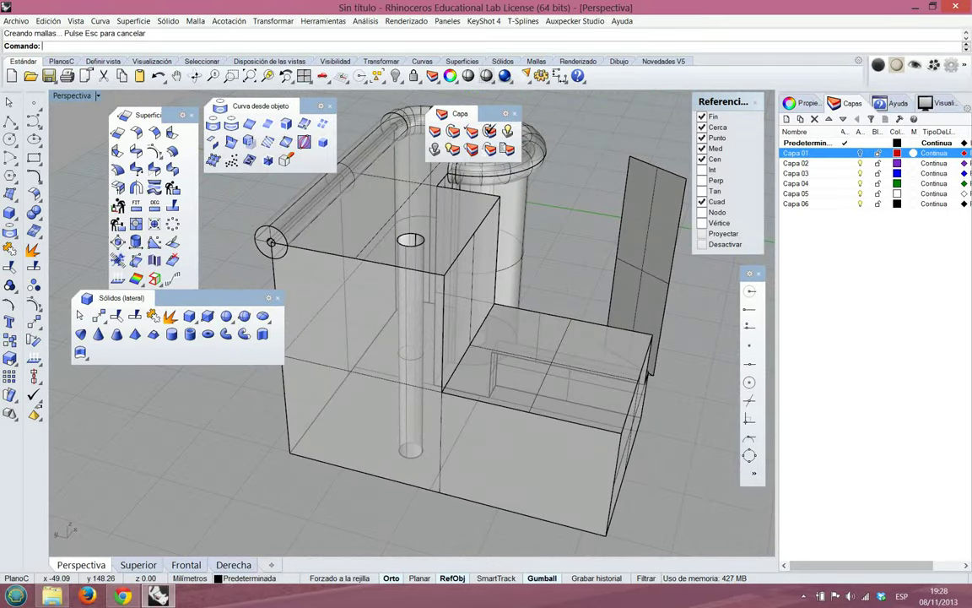
{"action": "scroll", "coordinate": [271, 237], "scroll_direction": "up", "scroll_amount": 12}
{"action": "scroll", "coordinate": [271, 237], "scroll_direction": "down", "scroll_amount": 4}
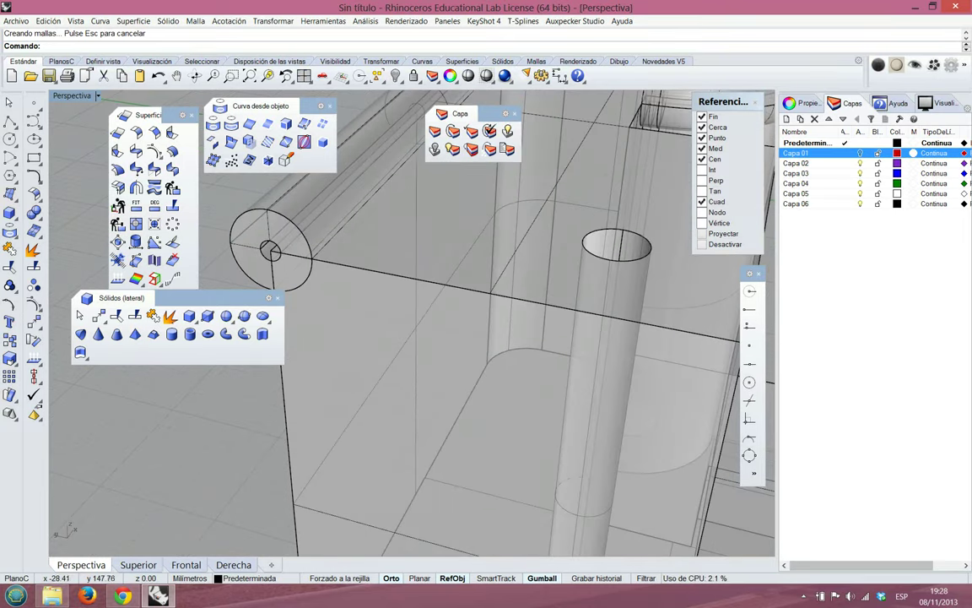
{"action": "right_click_drag", "start_coordinate": [282, 254], "coordinate": [363, 249]}
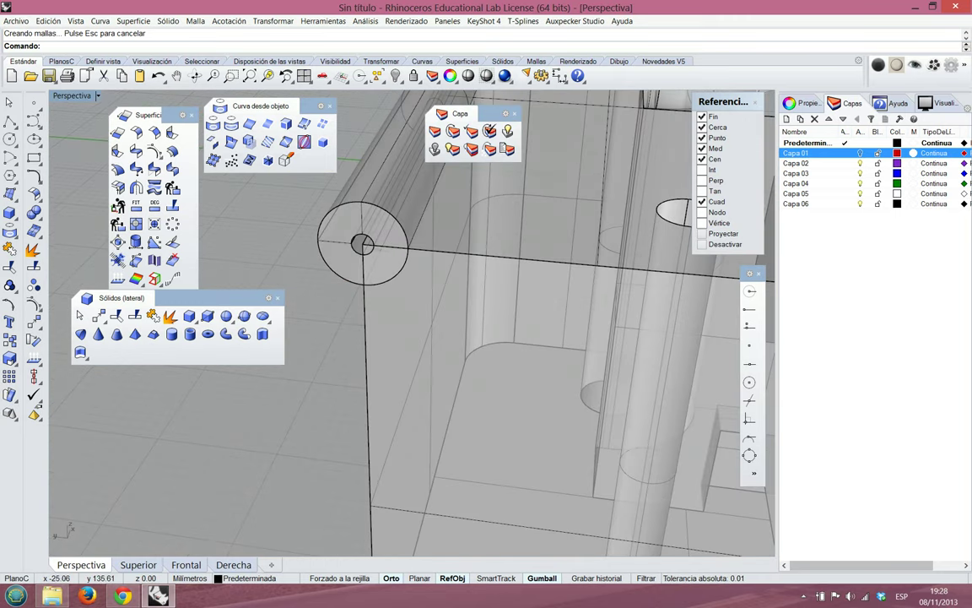
Try to open the hollow pipe by extracting the annular face at its straight end and cutting it
{"action": "left_click", "coordinate": [33, 212]}
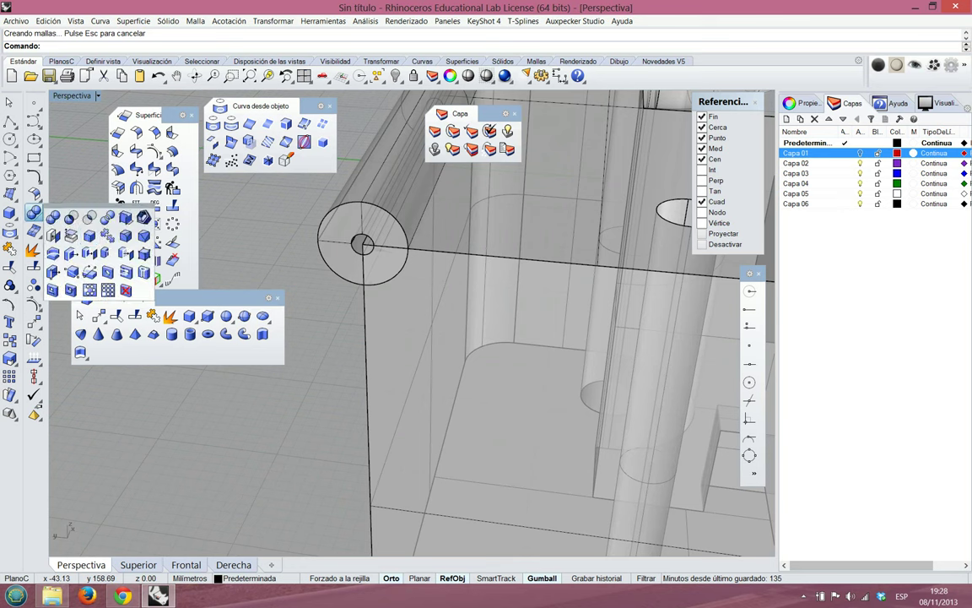
{"action": "left_click", "coordinate": [71, 235]}
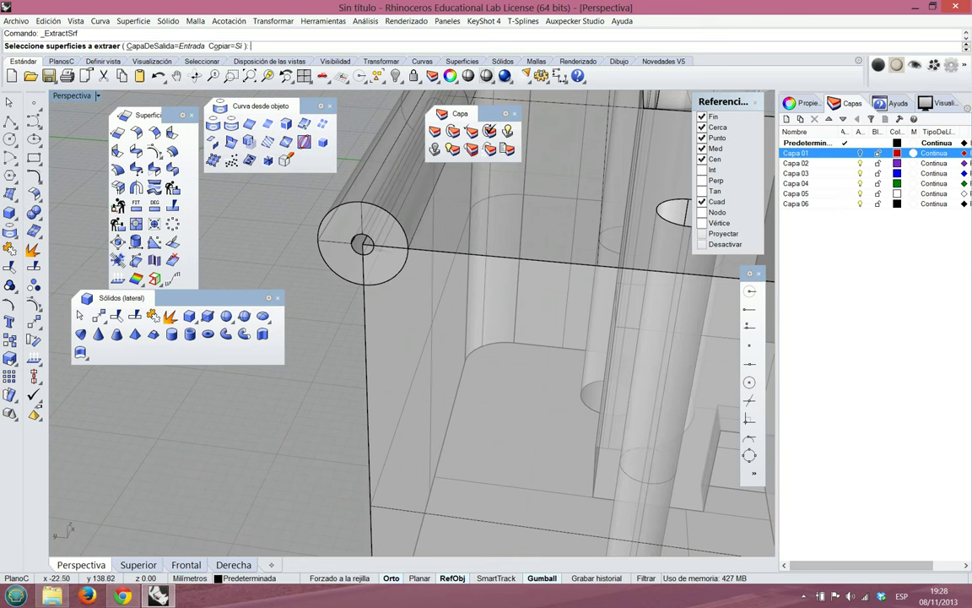
{"action": "left_click", "coordinate": [361, 242]}
{"action": "key", "text": "Return"}
{"action": "key", "text": "ctrl+x"}
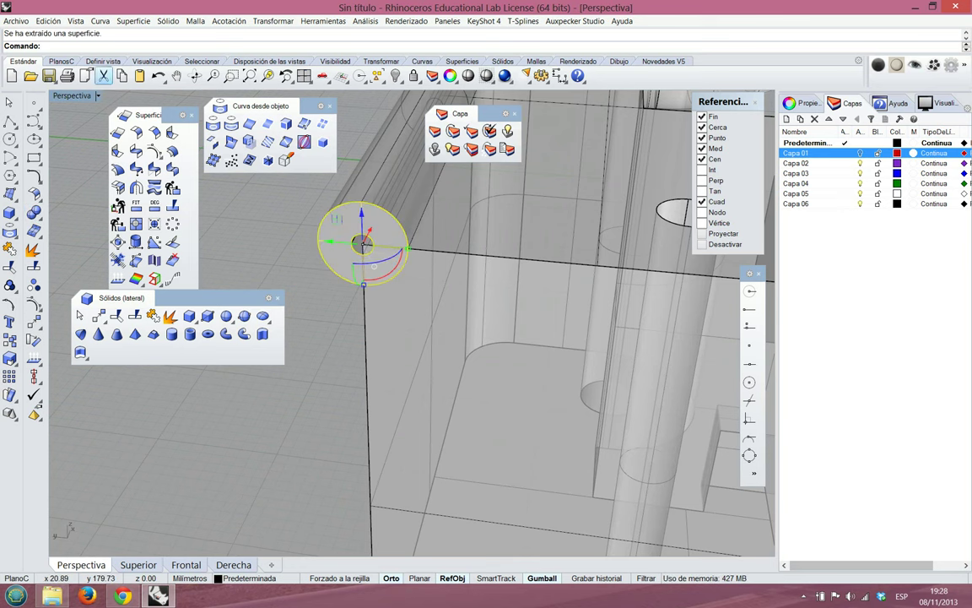
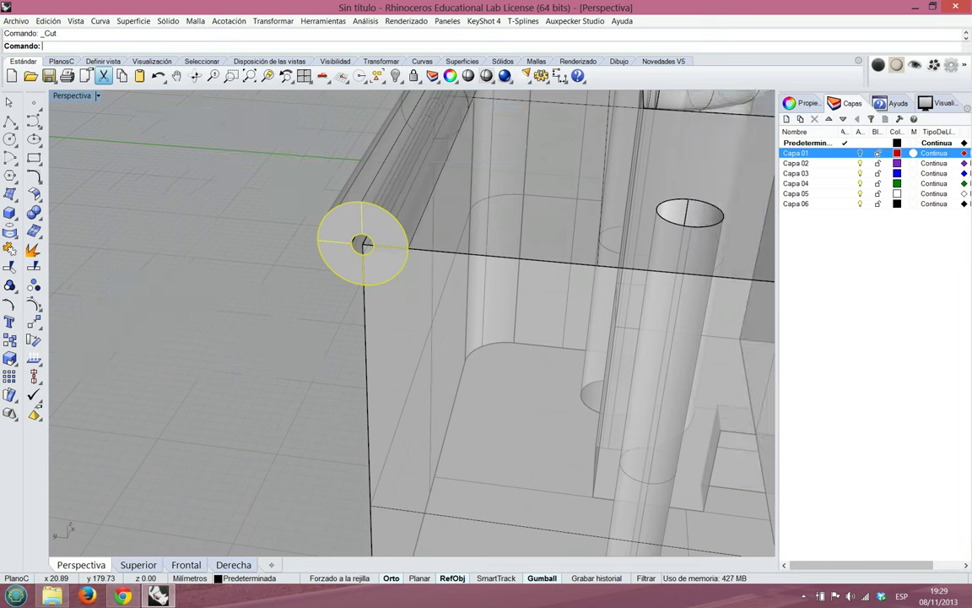
{"action": "left_click", "coordinate": [344, 258]}
{"action": "left_click", "coordinate": [287, 200]}
{"action": "left_click_drag", "start_coordinate": [286, 197], "coordinate": [512, 293]}
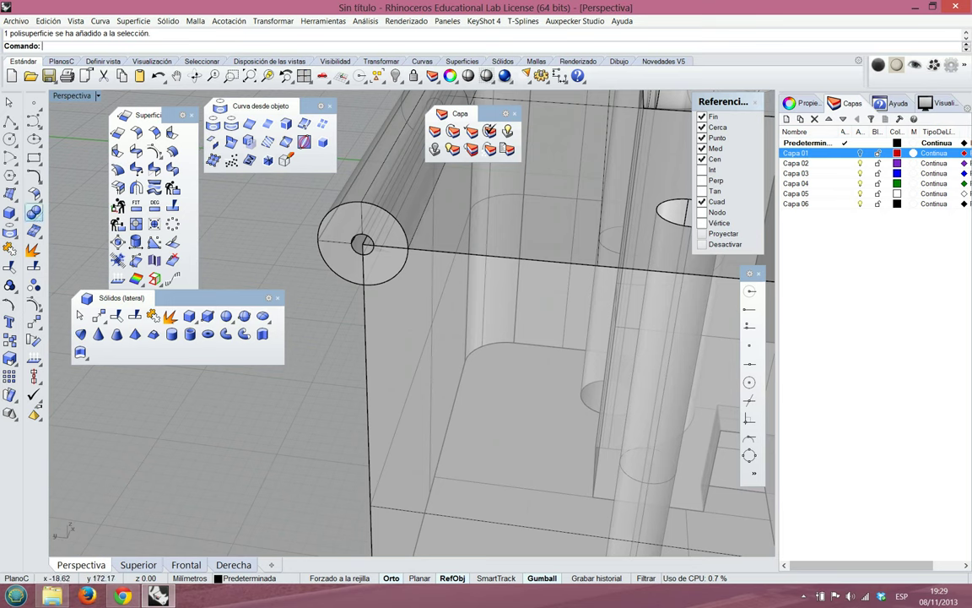
Extract the pipe's annular end face again with Copiar=Sí and cut the extracted surface
{"action": "left_click", "coordinate": [34, 211]}
{"action": "left_click", "coordinate": [71, 235]}
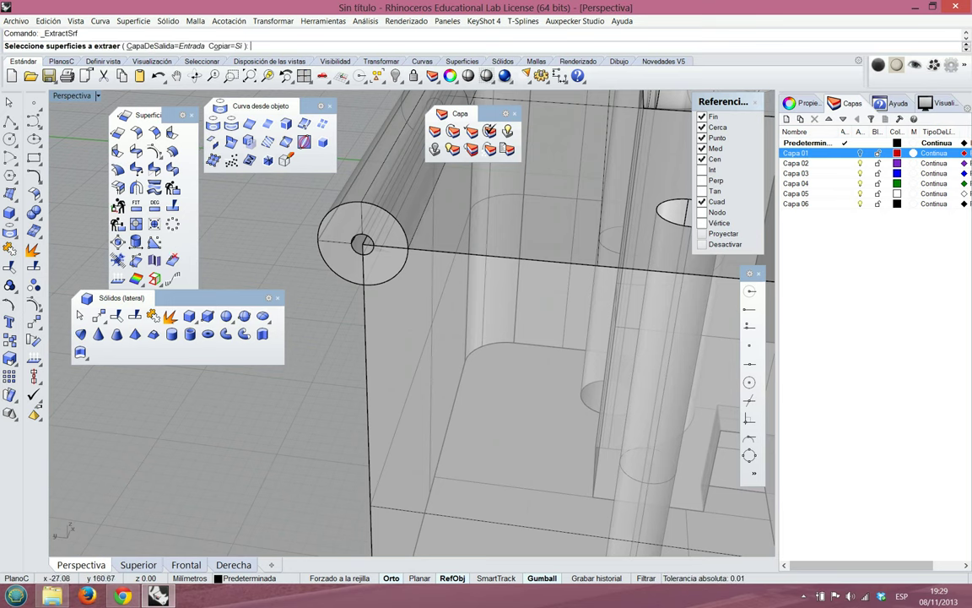
{"action": "left_click", "coordinate": [348, 253]}
{"action": "key", "text": "Return"}
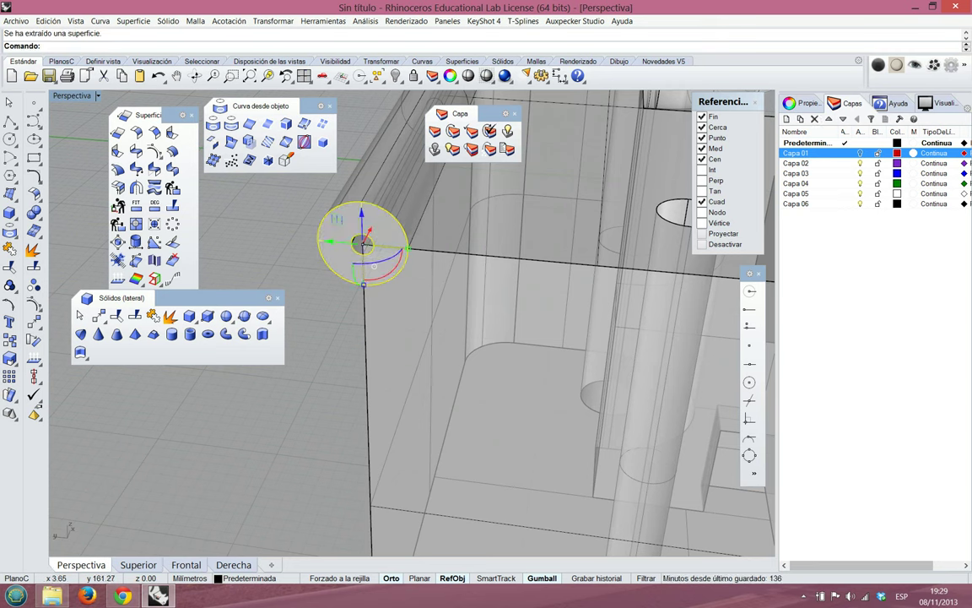
{"action": "left_click", "coordinate": [103, 75]}
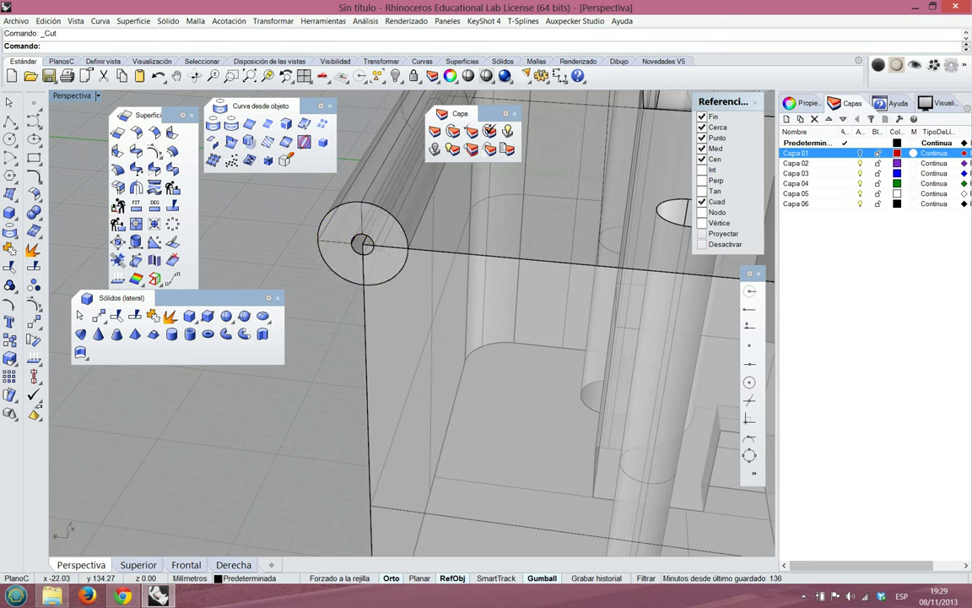
{"action": "left_click", "coordinate": [389, 196]}
{"action": "key", "text": "Escape"}
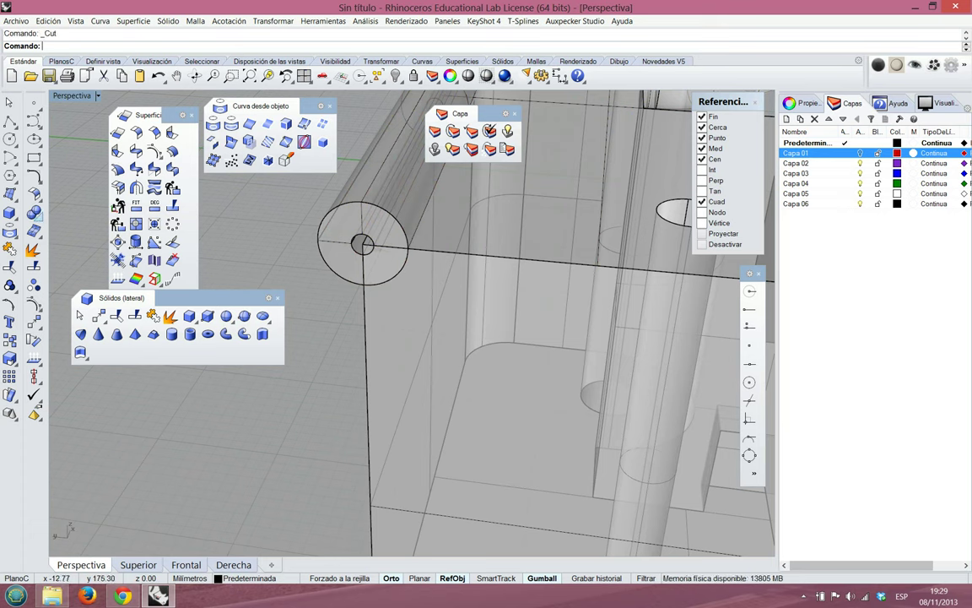
Extract the annular face at the pipe's straight end with Copiar=No and cut it from the model
{"action": "left_click", "coordinate": [34, 212]}
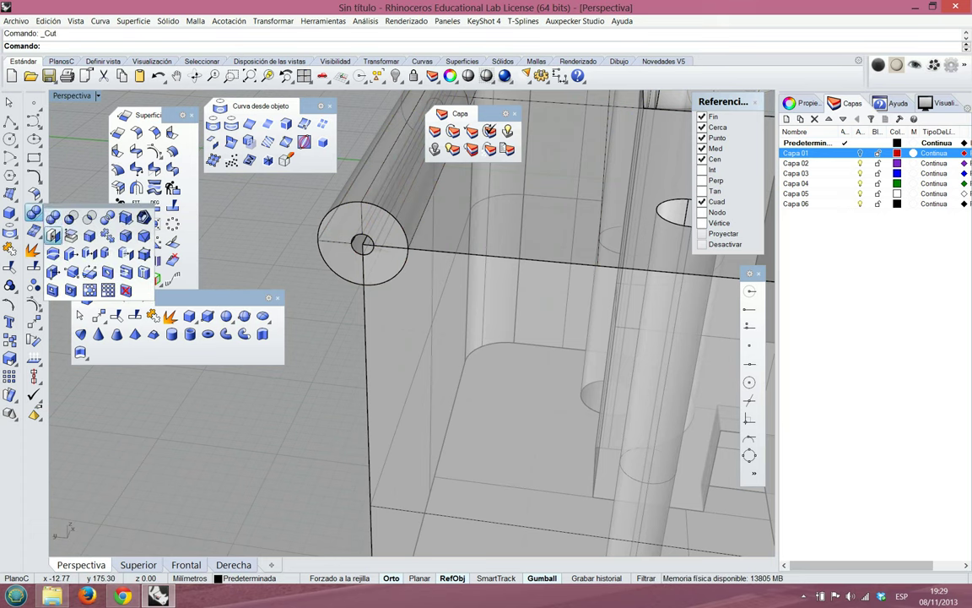
{"action": "left_click", "coordinate": [52, 236]}
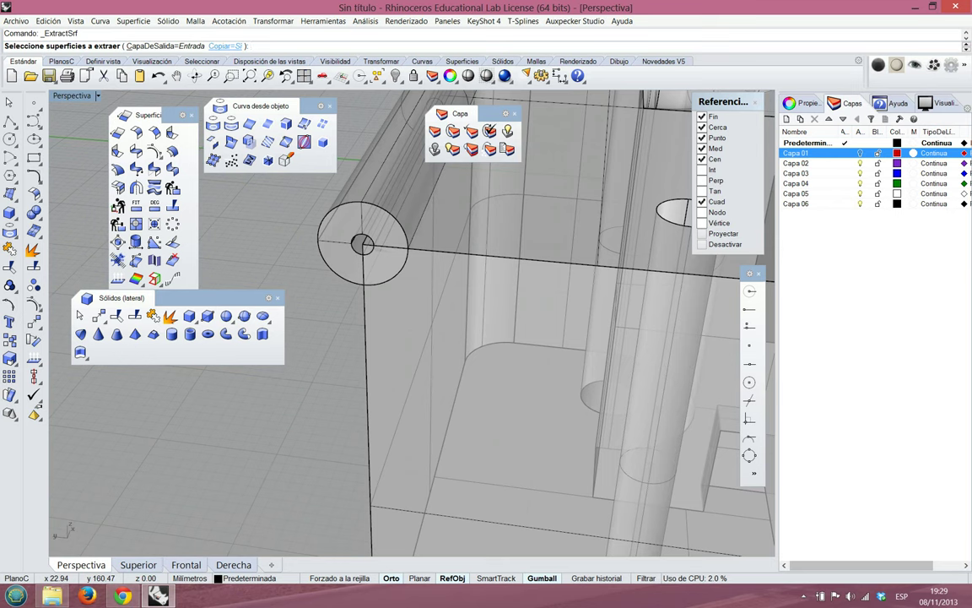
{"action": "left_click", "coordinate": [363, 243]}
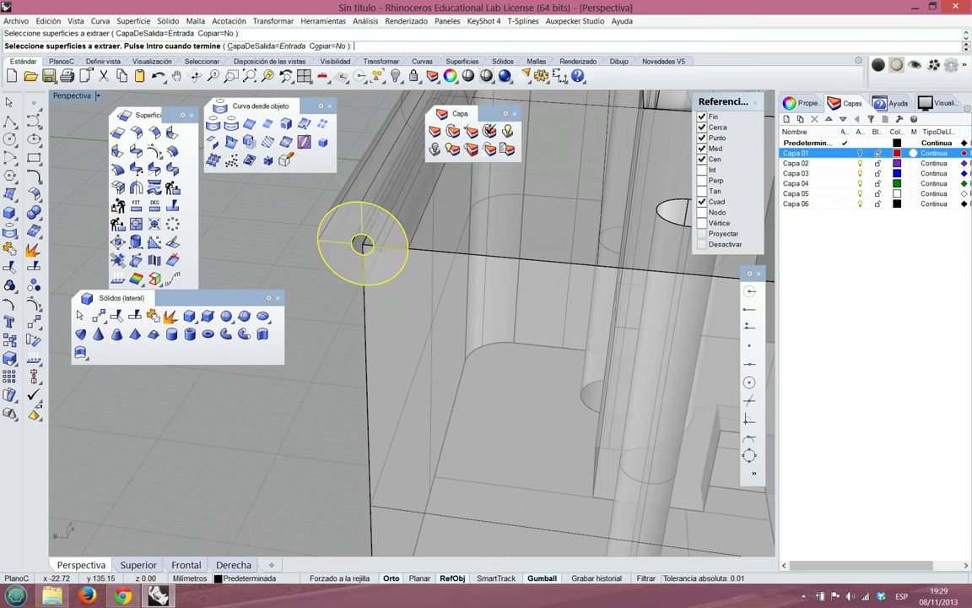
{"action": "key", "text": "Return"}
{"action": "key", "text": "ctrl+x"}
{"action": "mouse_move", "coordinate": [405, 278]}
{"action": "right_mouse_down"}
{"action": "mouse_move", "coordinate": [456, 169]}
{"action": "mouse_move", "coordinate": [384, 312]}
{"action": "mouse_move", "coordinate": [372, 274]}
{"action": "mouse_move", "coordinate": [409, 269]}
{"action": "mouse_move", "coordinate": [414, 277]}
{"action": "right_mouse_up"}
Cap the planar opening at the straight end of the hollow pipe
{"action": "left_click", "coordinate": [359, 221]}
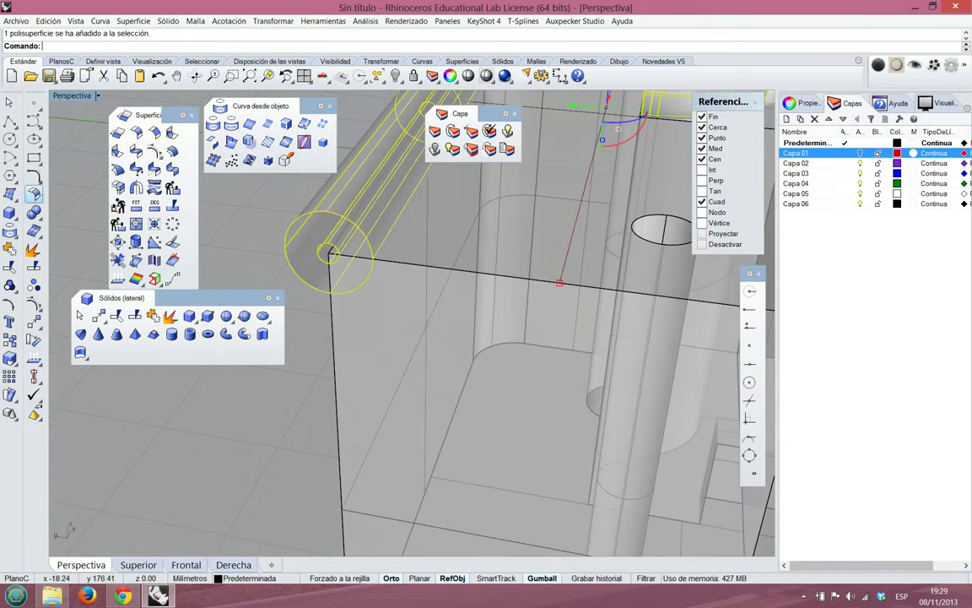
{"action": "left_click", "coordinate": [36, 214]}
{"action": "left_click", "coordinate": [53, 235]}
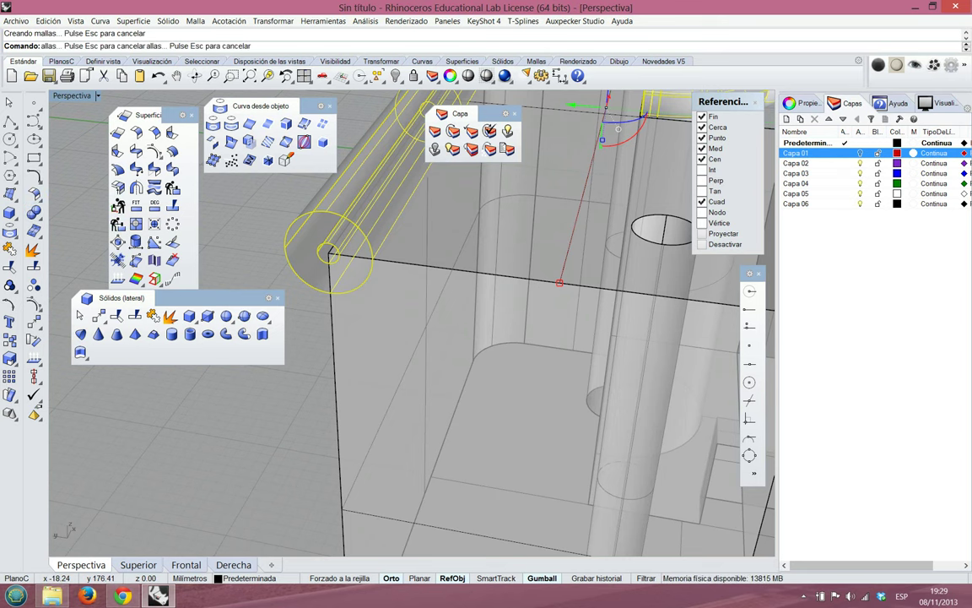
{"action": "key", "text": "Escape"}
Move the hollow pipe away from the block along the green axis, into free space beside it
{"action": "scroll", "coordinate": [327, 248], "scroll_direction": "down", "scroll_amount": 12}
{"action": "right_click_drag", "start_coordinate": [326, 248], "coordinate": [522, 274]}
{"action": "scroll", "coordinate": [522, 270], "scroll_direction": "up", "scroll_amount": 6}
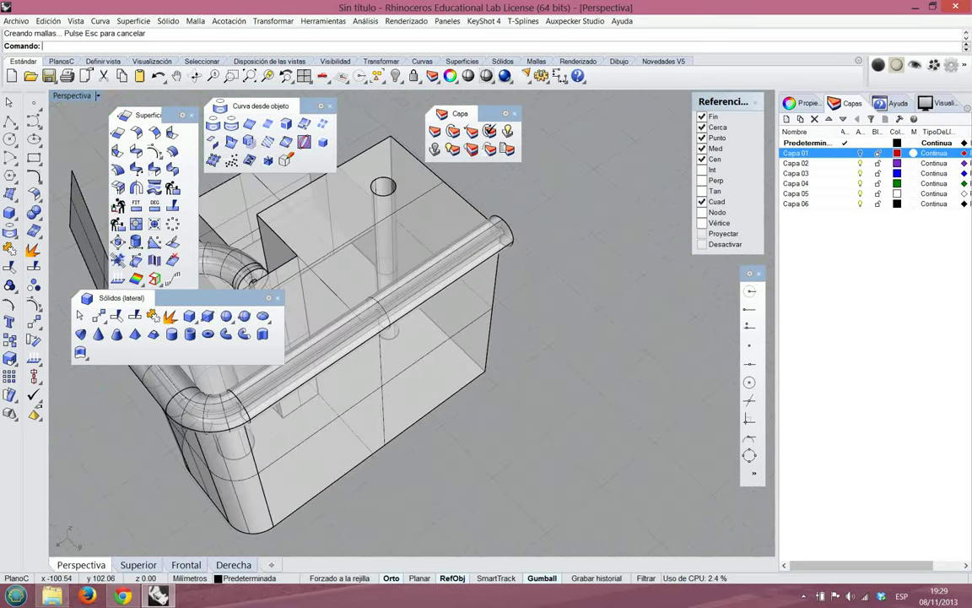
{"action": "left_click", "coordinate": [481, 244]}
{"action": "scroll", "coordinate": [512, 291], "scroll_direction": "down", "scroll_amount": 6}
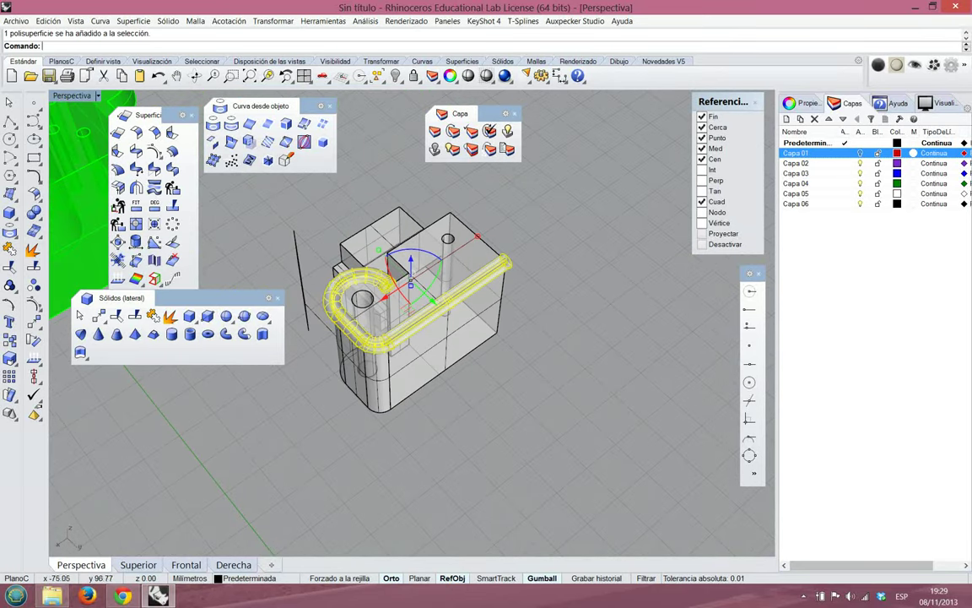
{"action": "left_click_drag", "start_coordinate": [433, 301], "coordinate": [597, 445]}
{"action": "scroll", "coordinate": [382, 266], "scroll_direction": "down", "scroll_amount": 6}
{"action": "left_click", "coordinate": [508, 272]}
Examine the moved hollow pipe and its two end faces from different sides
{"action": "right_click_drag", "start_coordinate": [508, 272], "coordinate": [460, 302]}
{"action": "scroll", "coordinate": [461, 306], "scroll_direction": "down", "scroll_amount": 5}
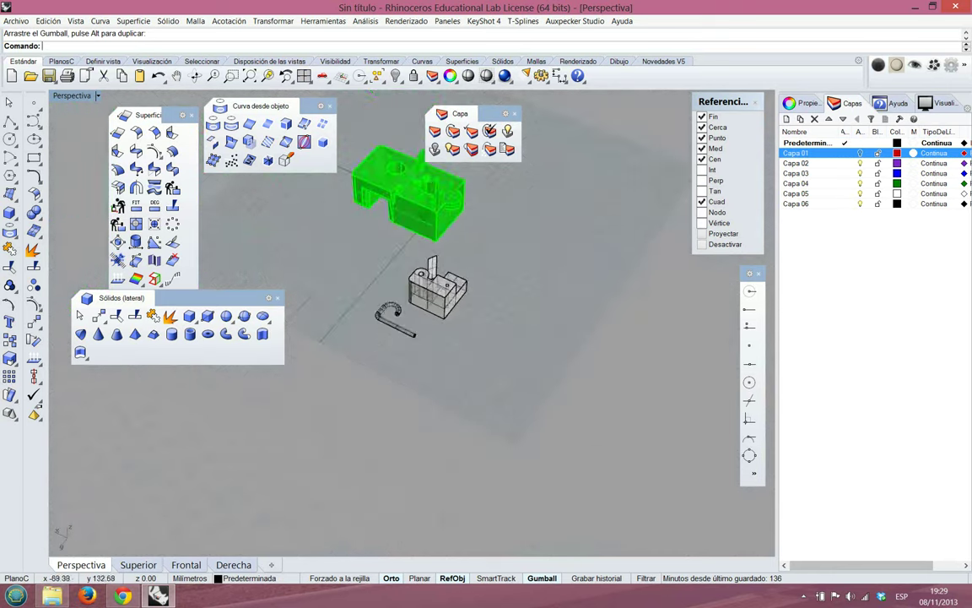
{"action": "scroll", "coordinate": [406, 334], "scroll_direction": "up", "scroll_amount": 7}
{"action": "right_click_drag", "start_coordinate": [407, 334], "coordinate": [494, 286]}
{"action": "scroll", "coordinate": [472, 253], "scroll_direction": "up", "scroll_amount": 5}
{"action": "scroll", "coordinate": [472, 254], "scroll_direction": "down", "scroll_amount": 2}
{"action": "scroll", "coordinate": [472, 253], "scroll_direction": "up", "scroll_amount": 2}
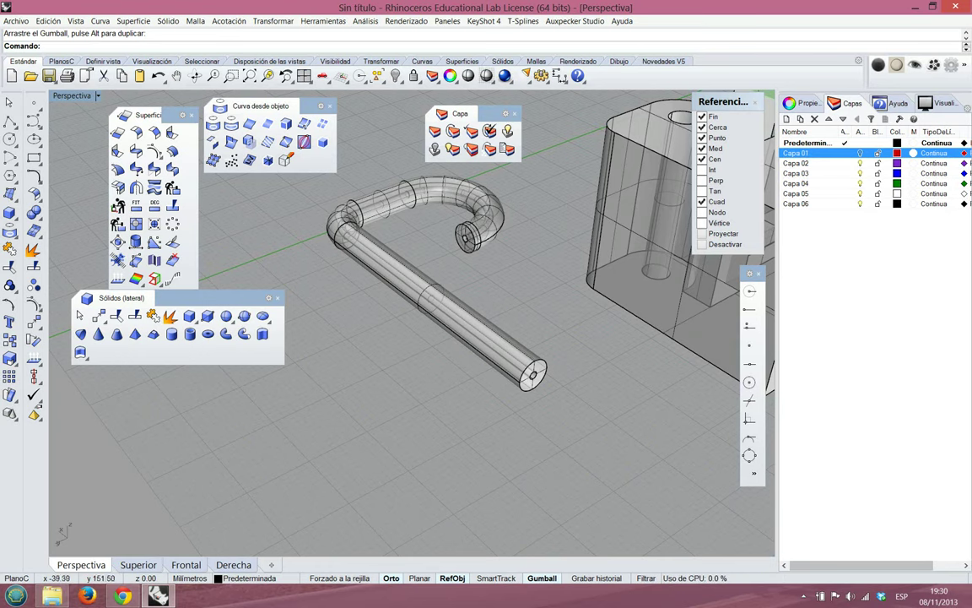
{"action": "scroll", "coordinate": [533, 374], "scroll_direction": "up", "scroll_amount": 4}
{"action": "right_click_drag", "start_coordinate": [533, 374], "coordinate": [594, 390]}
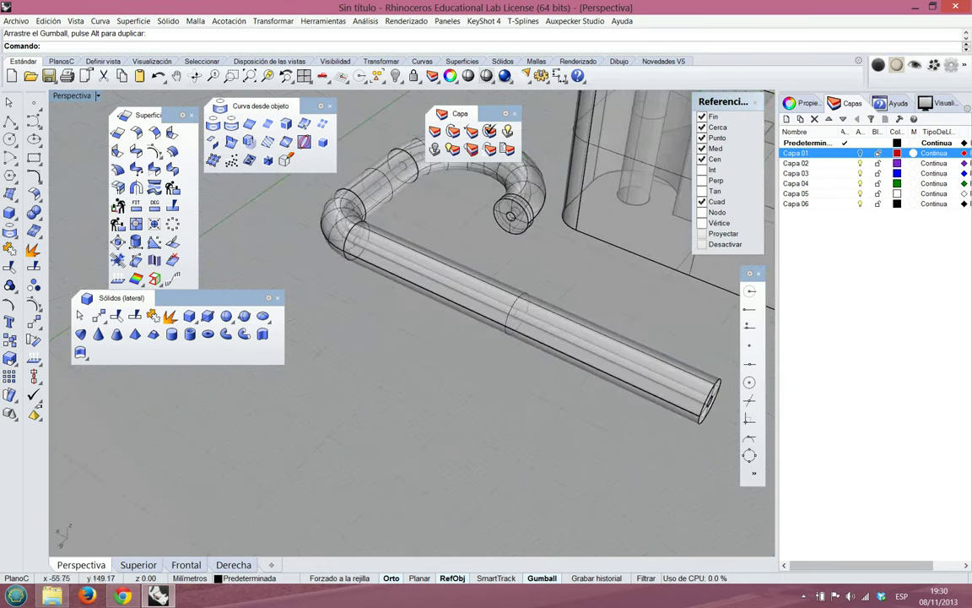
Draw a straight polyline from the centre of the circular seam where the pipe's elbow meets its long straight run
{"action": "left_click", "coordinate": [9, 121]}
{"action": "scroll", "coordinate": [349, 378], "scroll_direction": "down", "scroll_amount": 7}
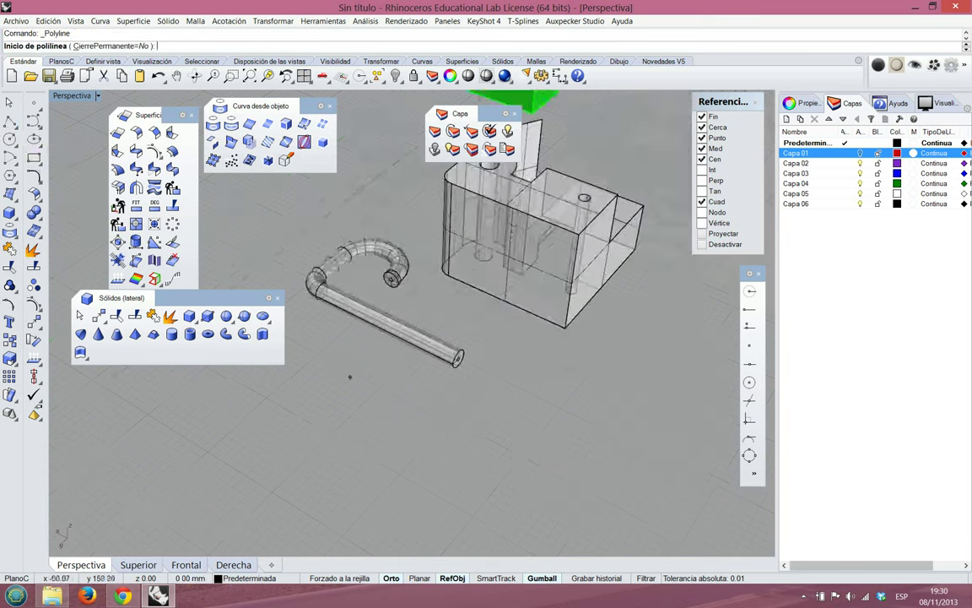
{"action": "scroll", "coordinate": [486, 393], "scroll_direction": "up", "scroll_amount": 8}
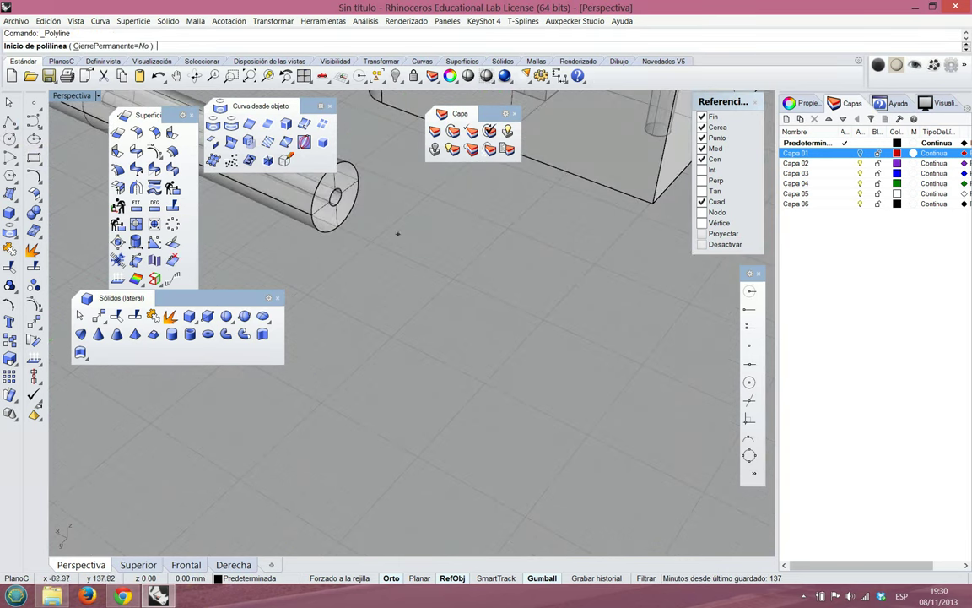
{"action": "scroll", "coordinate": [499, 339], "scroll_direction": "down", "scroll_amount": 14}
{"action": "right_click_drag", "start_coordinate": [452, 354], "coordinate": [483, 281]}
{"action": "scroll", "coordinate": [483, 260], "scroll_direction": "up", "scroll_amount": 4}
{"action": "scroll", "coordinate": [483, 259], "scroll_direction": "up", "scroll_amount": 5}
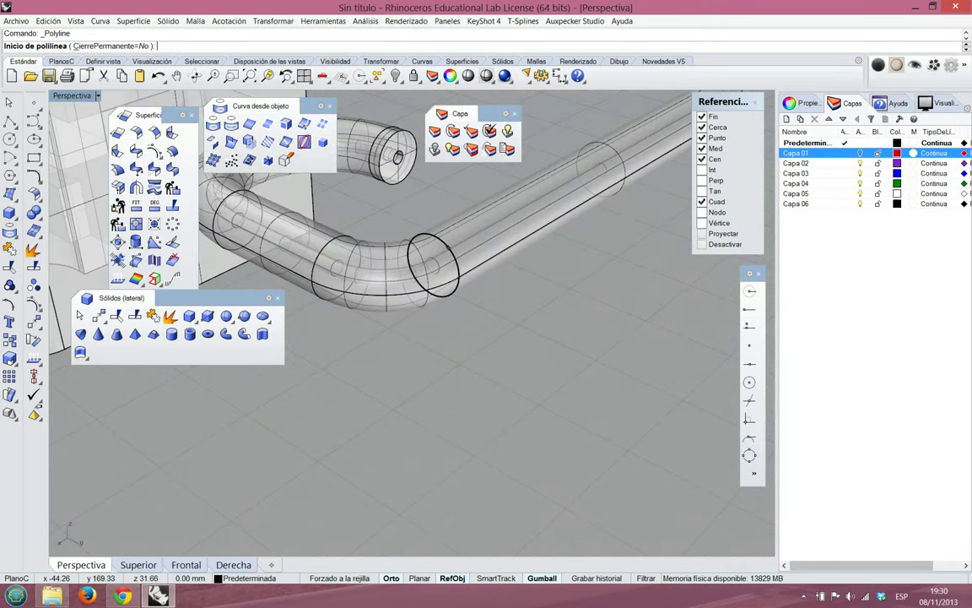
{"action": "left_click", "coordinate": [432, 259]}
{"action": "scroll", "coordinate": [433, 258], "scroll_direction": "down", "scroll_amount": 5}
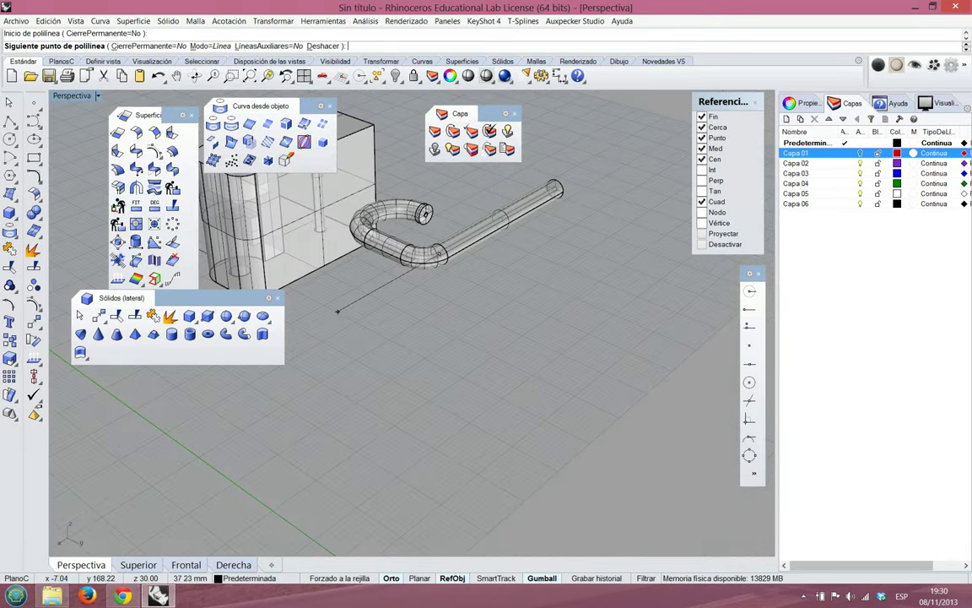
{"action": "left_click", "coordinate": [155, 413]}
Place the straight polyline's end point at about x 17, y 168, z 30 and finish the line
{"action": "left_click", "coordinate": [327, 319]}
{"action": "scroll", "coordinate": [329, 317], "scroll_direction": "down", "scroll_amount": 6}
{"action": "scroll", "coordinate": [388, 359], "scroll_direction": "up", "scroll_amount": 4}
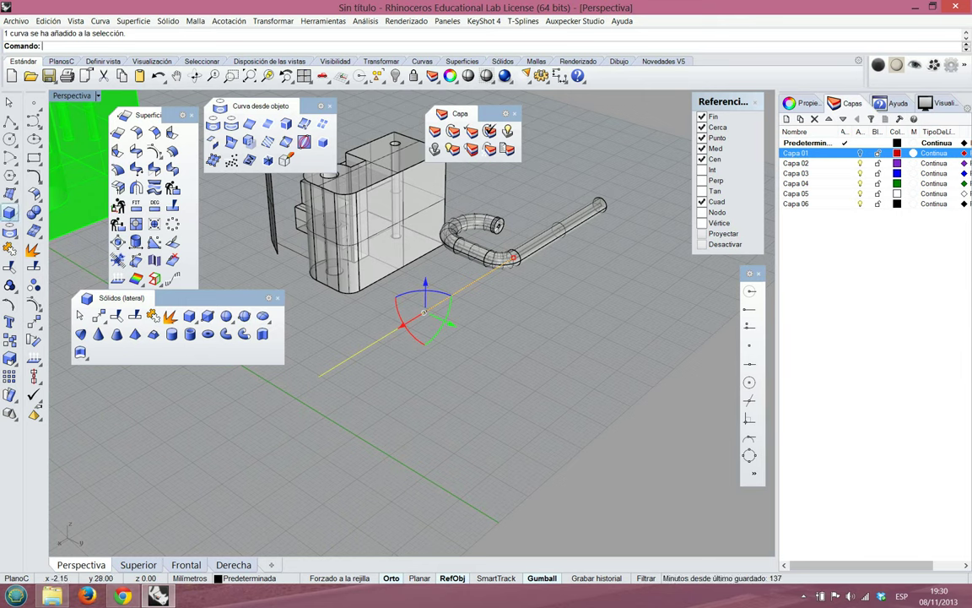
Try to build a thick-walled pipe along the new line with both radii set to 2 at each end
{"action": "left_click", "coordinate": [8, 211]}
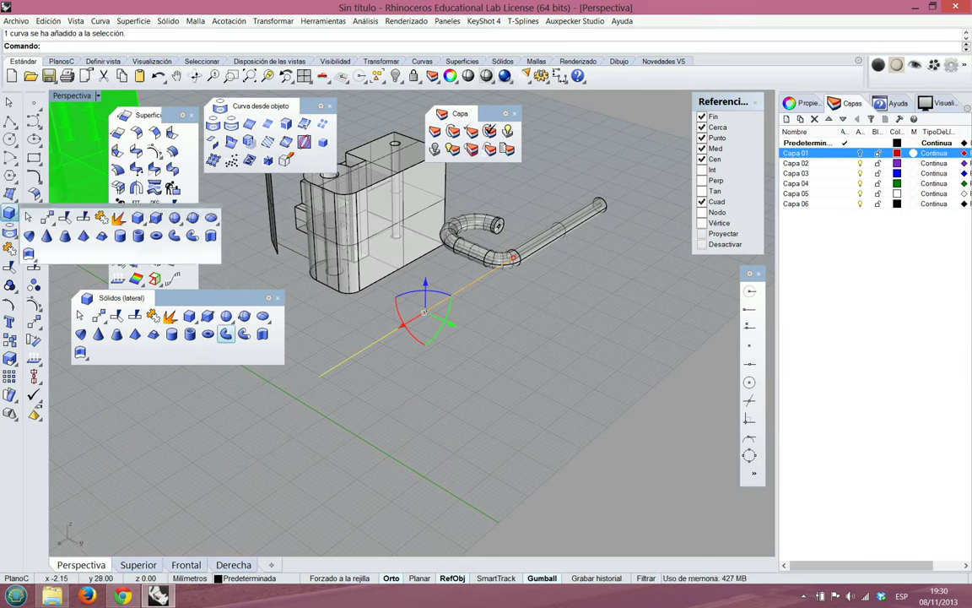
{"action": "left_click", "coordinate": [225, 333]}
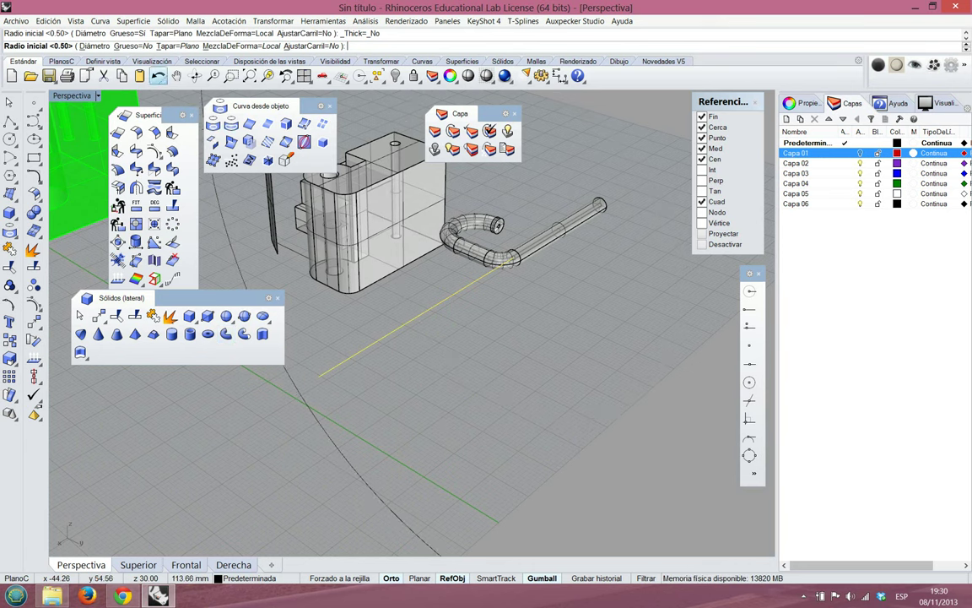
{"action": "left_click", "coordinate": [132, 46]}
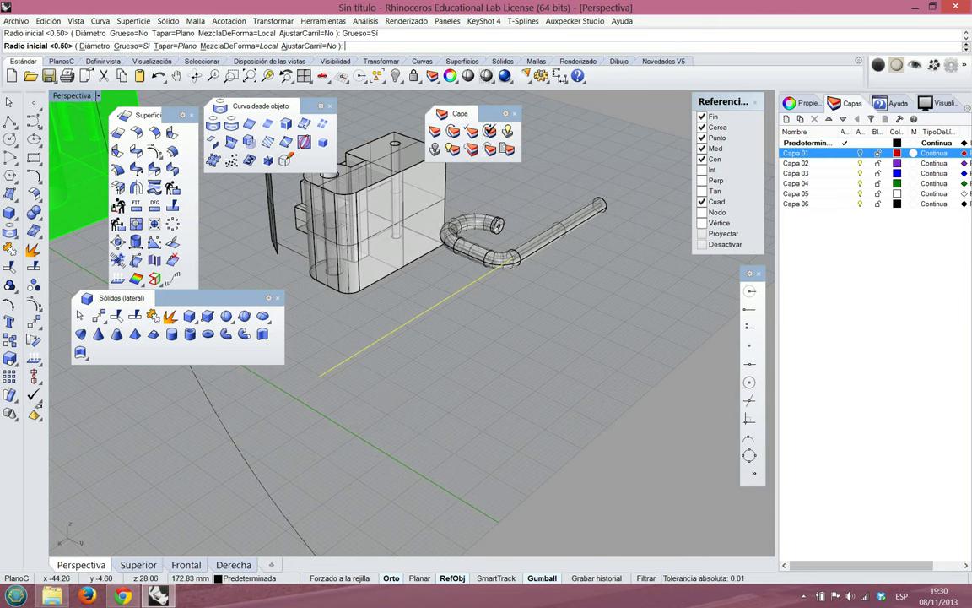
{"action": "key", "text": "Return"}
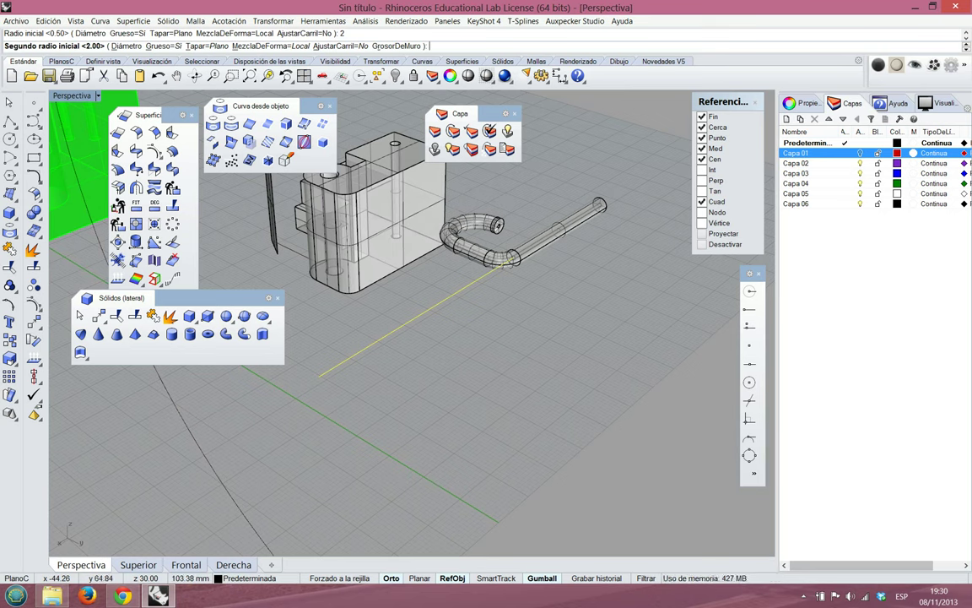
{"action": "key", "text": "Return"}
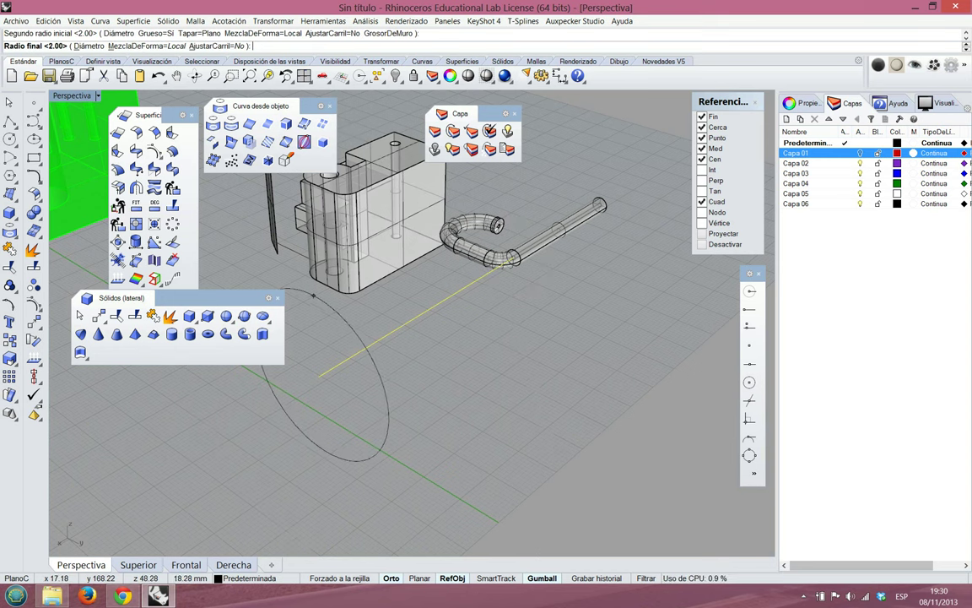
{"action": "key", "text": "Return"}
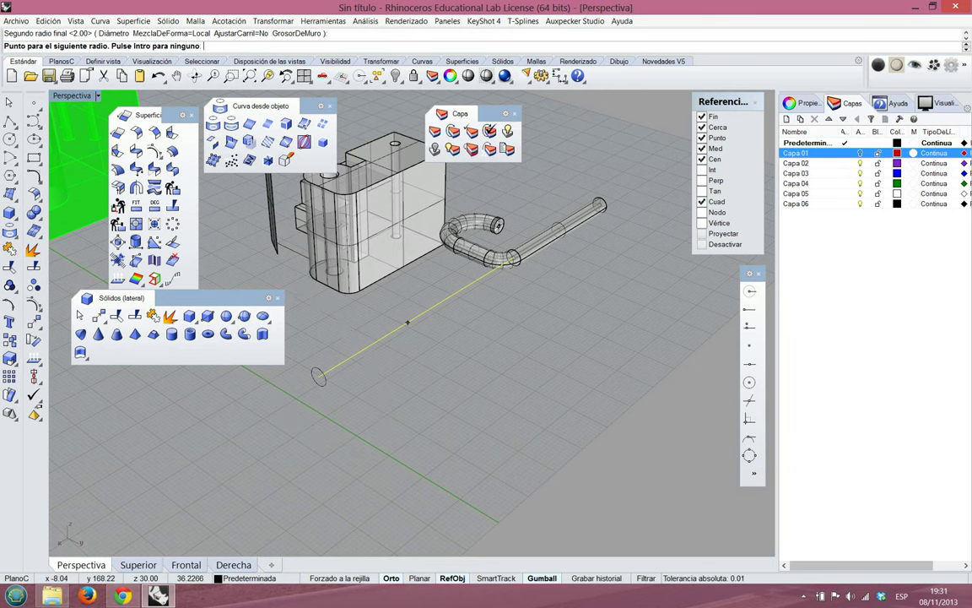
{"action": "key", "text": "Return"}
{"action": "scroll", "coordinate": [345, 377], "scroll_direction": "up", "scroll_amount": 10}
{"action": "key", "text": "Escape"}
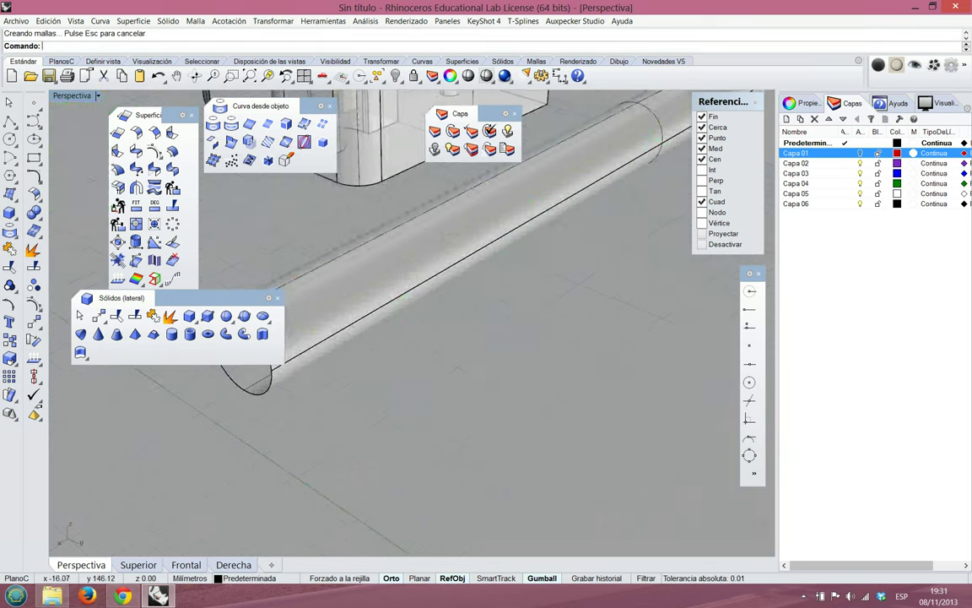
Check the straight pipe's end for wall thickness and undo that pipe
{"action": "scroll", "coordinate": [405, 361], "scroll_direction": "down", "scroll_amount": 8}
{"action": "right_click_drag", "start_coordinate": [405, 361], "coordinate": [433, 320]}
{"action": "scroll", "coordinate": [400, 280], "scroll_direction": "up", "scroll_amount": 14}
{"action": "scroll", "coordinate": [400, 283], "scroll_direction": "down", "scroll_amount": 9}
{"action": "right_click_drag", "start_coordinate": [400, 284], "coordinate": [365, 359]}
{"action": "scroll", "coordinate": [405, 291], "scroll_direction": "down", "scroll_amount": 4}
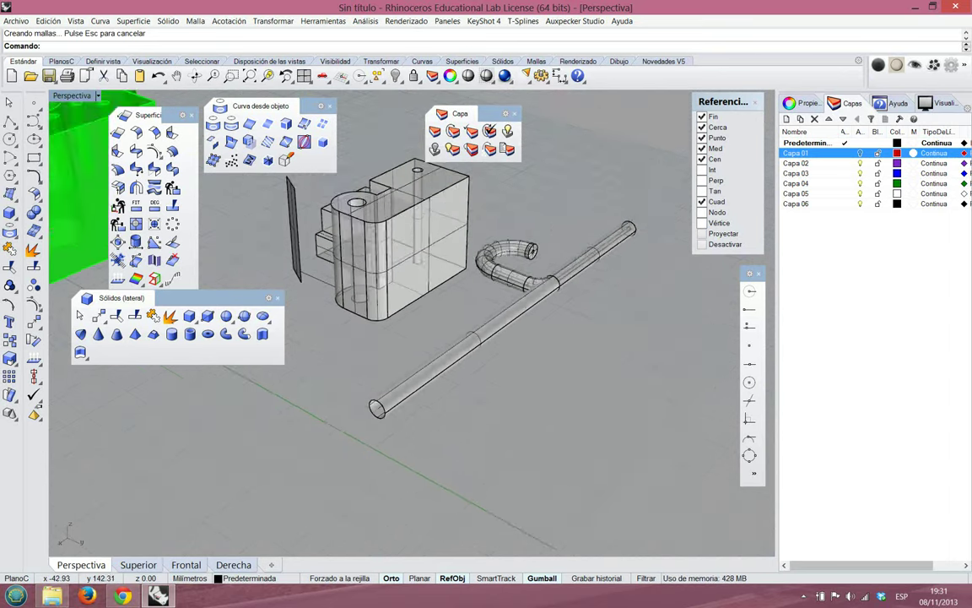
{"action": "scroll", "coordinate": [482, 335], "scroll_direction": "up", "scroll_amount": 2}
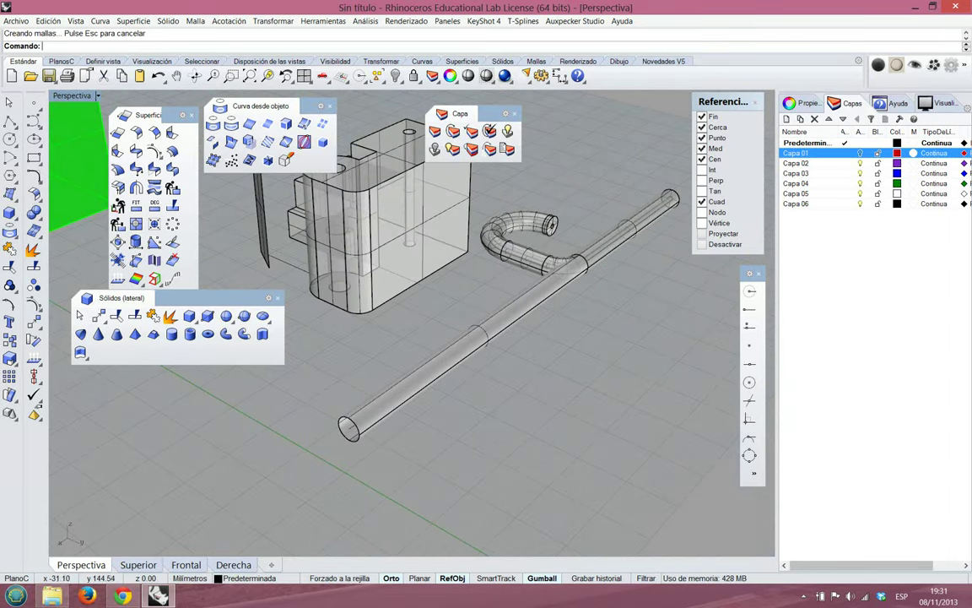
{"action": "left_click", "coordinate": [158, 76]}
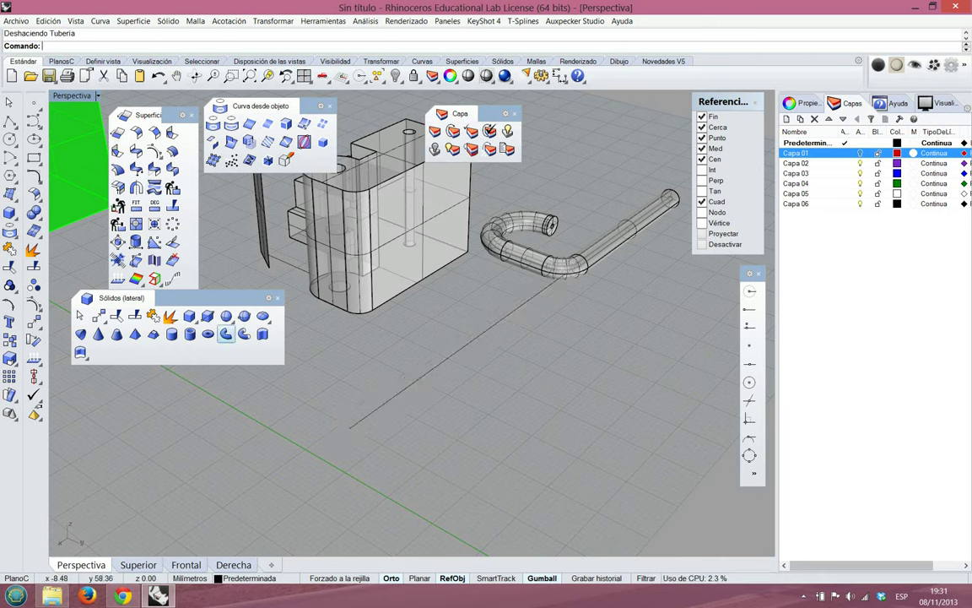
Build a pipe without wall thickness along the straight line with radius 2 at both ends, and undo it
{"action": "left_click", "coordinate": [225, 334]}
{"action": "left_click", "coordinate": [447, 358]}
{"action": "left_click", "coordinate": [355, 423]}
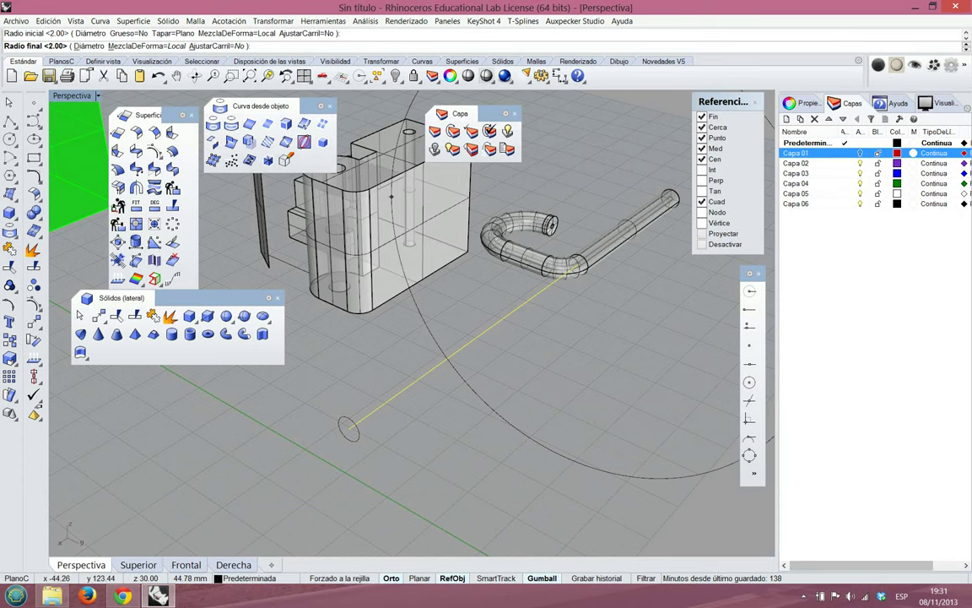
{"action": "key", "text": "Return"}
{"action": "key", "text": "Return"}
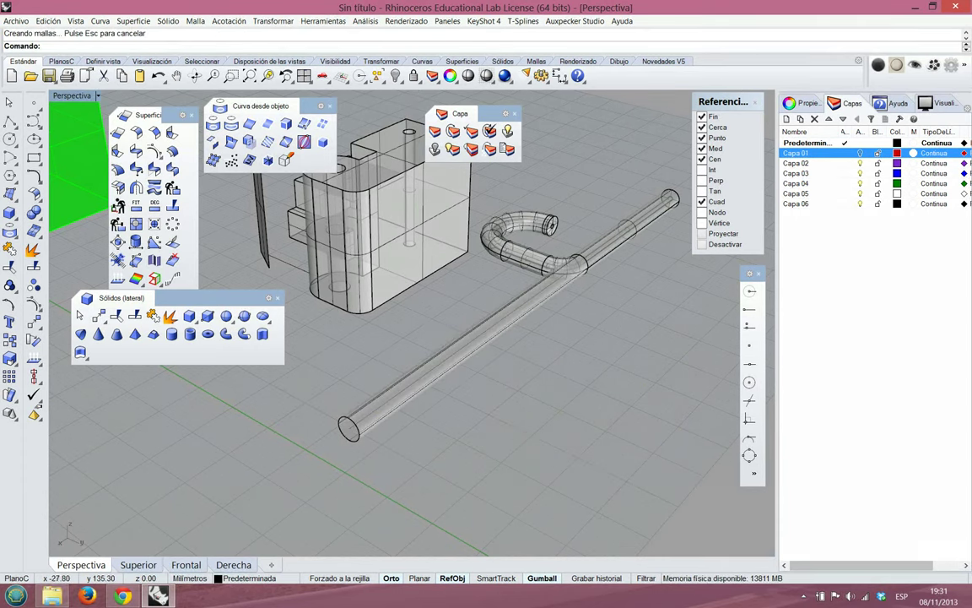
{"action": "key", "text": "ctrl+z"}
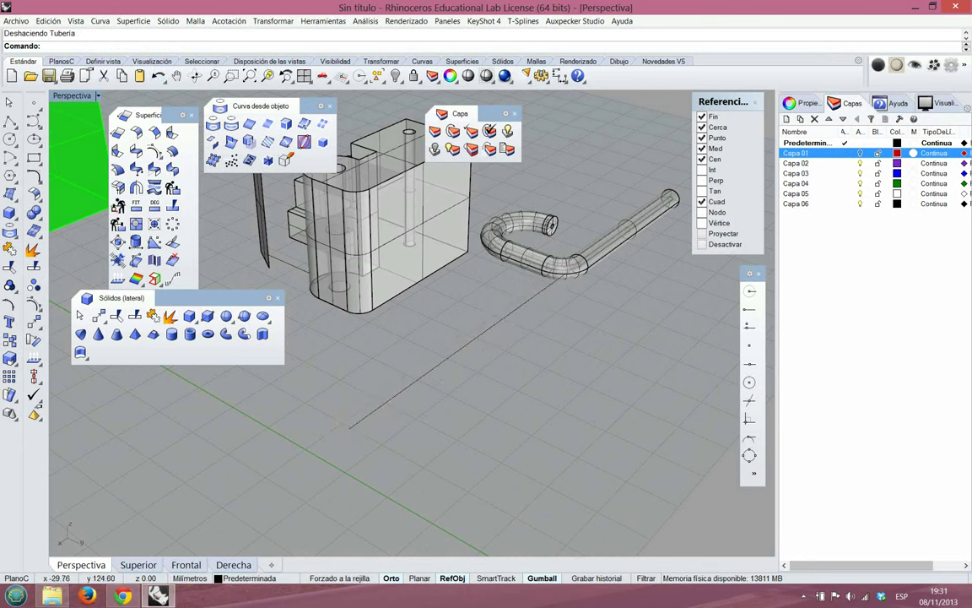
Build a thick pipe along the straight line with start and end radii of 2 and an end wall thickness of 0.5
{"action": "key", "text": "Return"}
{"action": "left_click", "coordinate": [349, 428]}
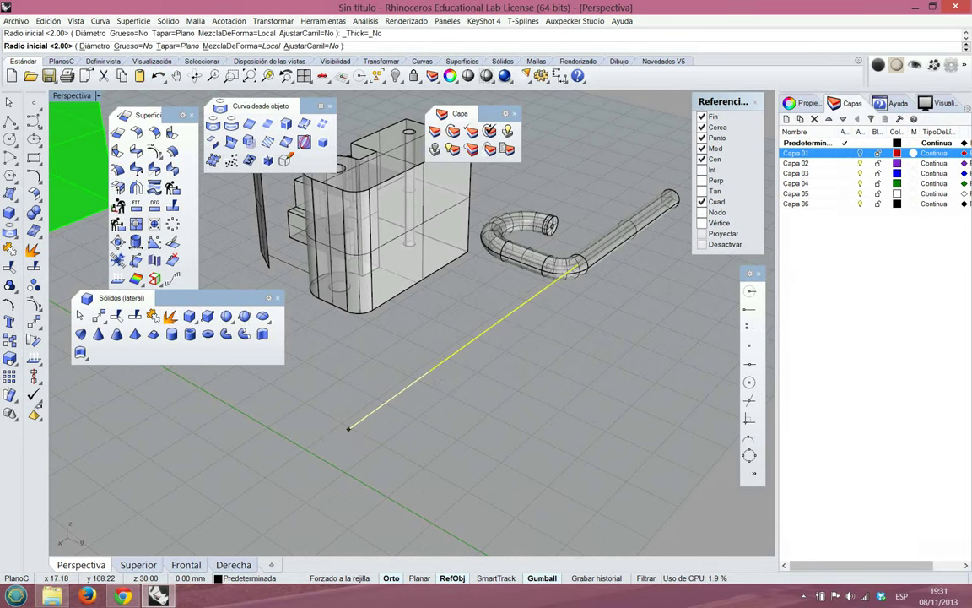
{"action": "left_click", "coordinate": [132, 47]}
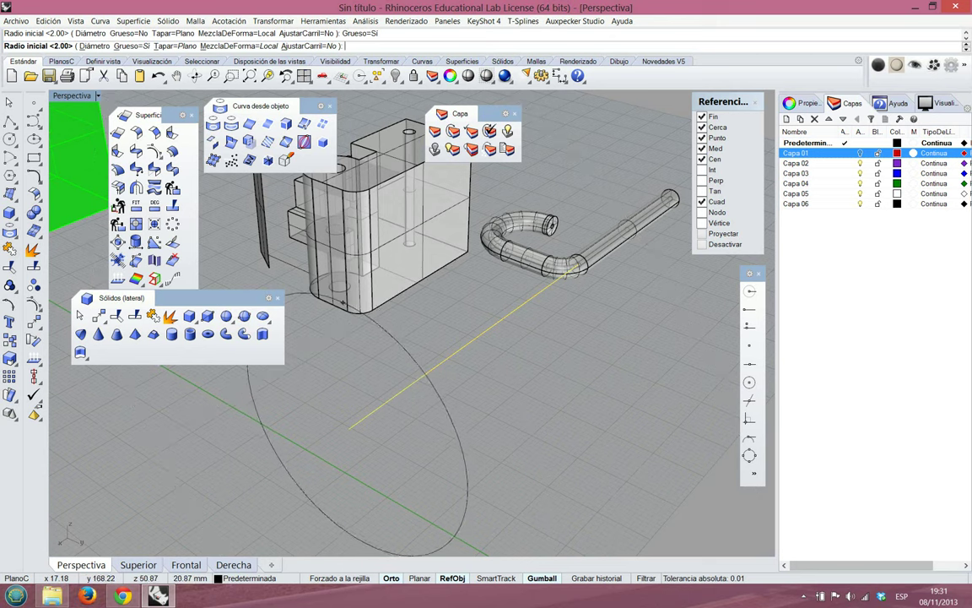
{"action": "left_click", "coordinate": [342, 302]}
{"action": "key", "text": "Return"}
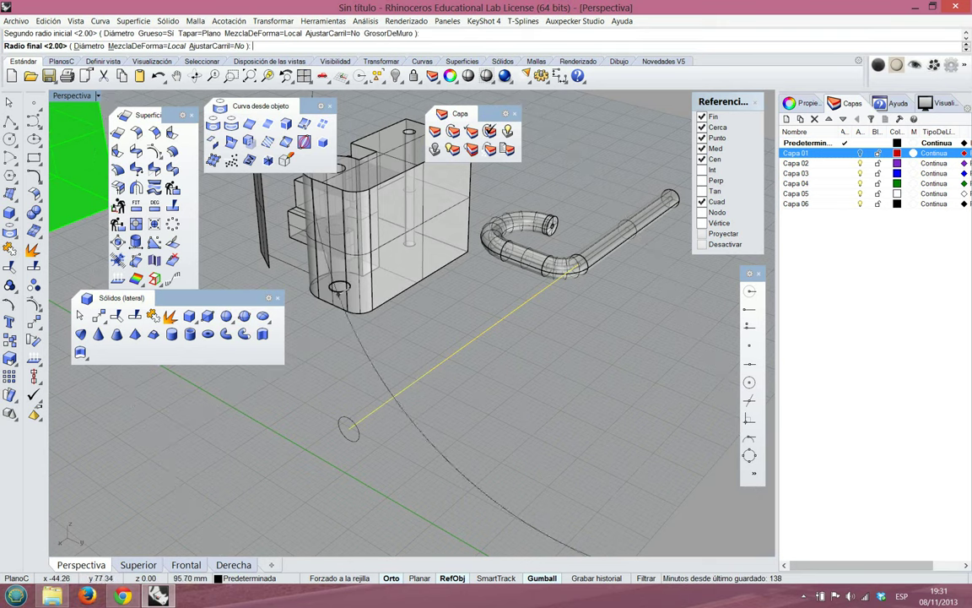
{"action": "key", "text": "Return"}
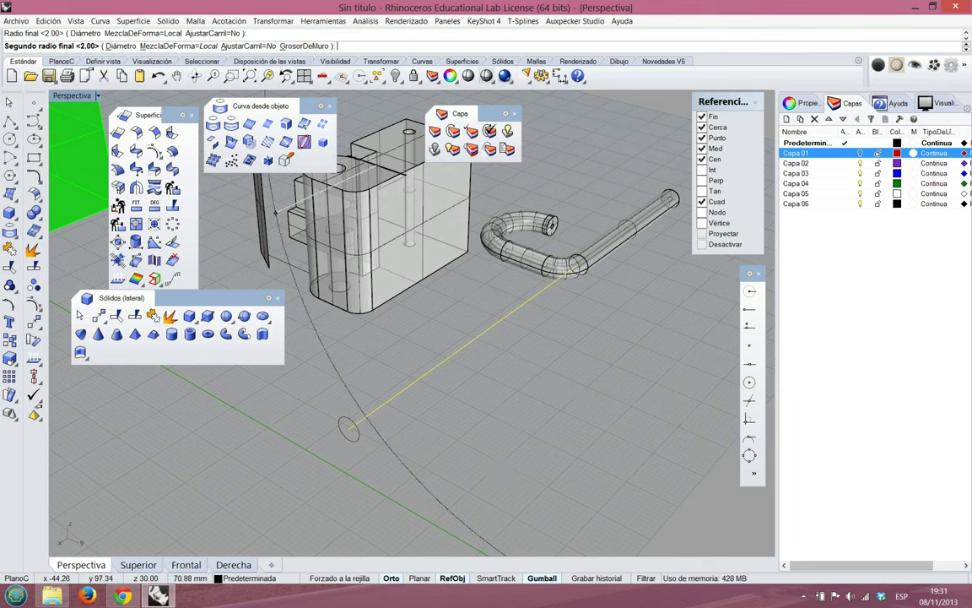
{"action": "left_click", "coordinate": [304, 46]}
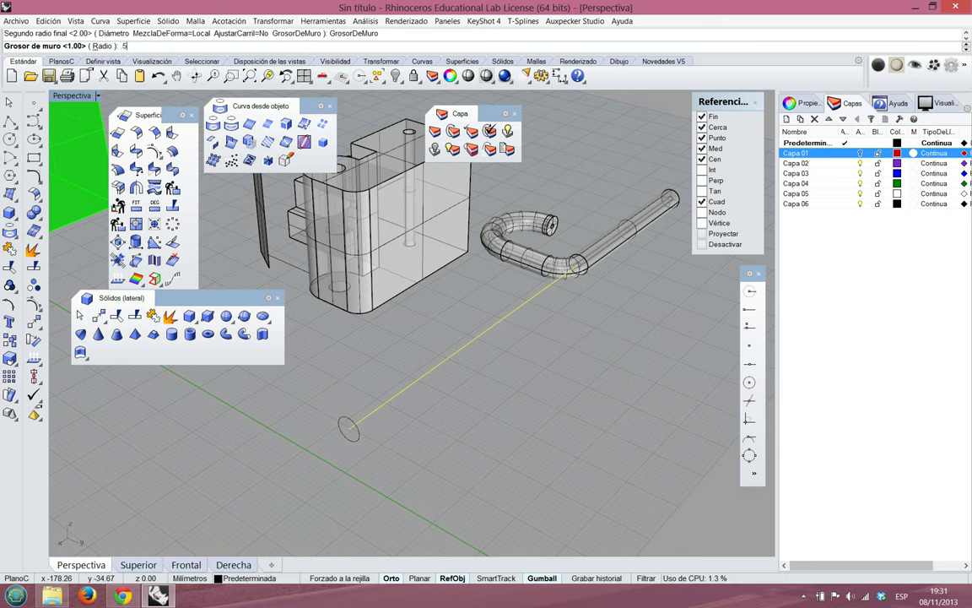
{"action": "key", "text": "Return"}
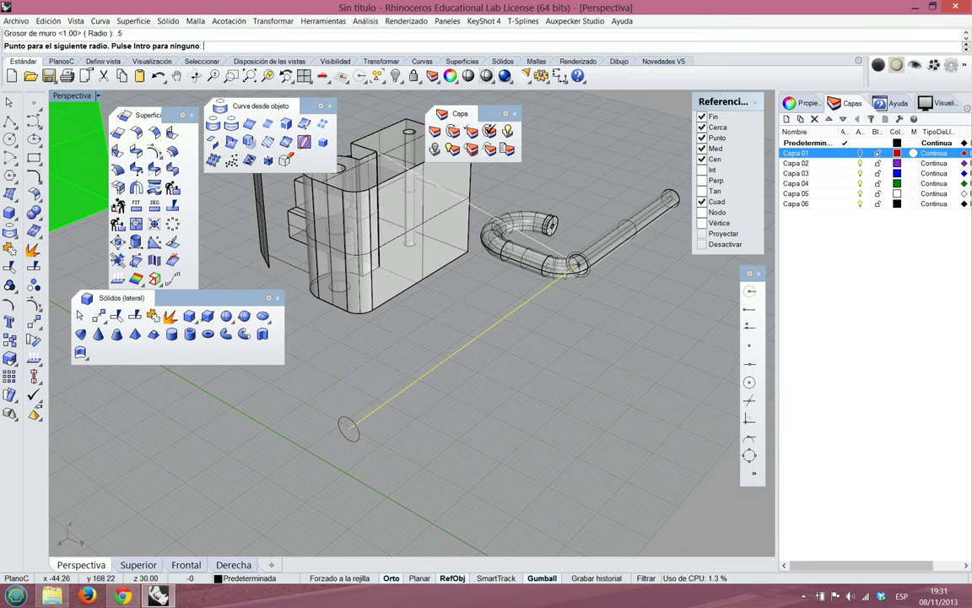
{"action": "key", "text": "Return"}
Examine the wall and both end faces of the straight thick pipe from several sides
{"action": "scroll", "coordinate": [482, 332], "scroll_direction": "up", "scroll_amount": 6}
{"action": "right_click_drag", "start_coordinate": [482, 332], "coordinate": [312, 329]}
{"action": "scroll", "coordinate": [459, 354], "scroll_direction": "down", "scroll_amount": 3}
{"action": "scroll", "coordinate": [439, 324], "scroll_direction": "down", "scroll_amount": 4}
{"action": "scroll", "coordinate": [258, 278], "scroll_direction": "up", "scroll_amount": 7}
{"action": "right_click_drag", "start_coordinate": [473, 253], "coordinate": [498, 287]}
{"action": "scroll", "coordinate": [513, 173], "scroll_direction": "up", "scroll_amount": 2}
{"action": "scroll", "coordinate": [412, 321], "scroll_direction": "down", "scroll_amount": 8}
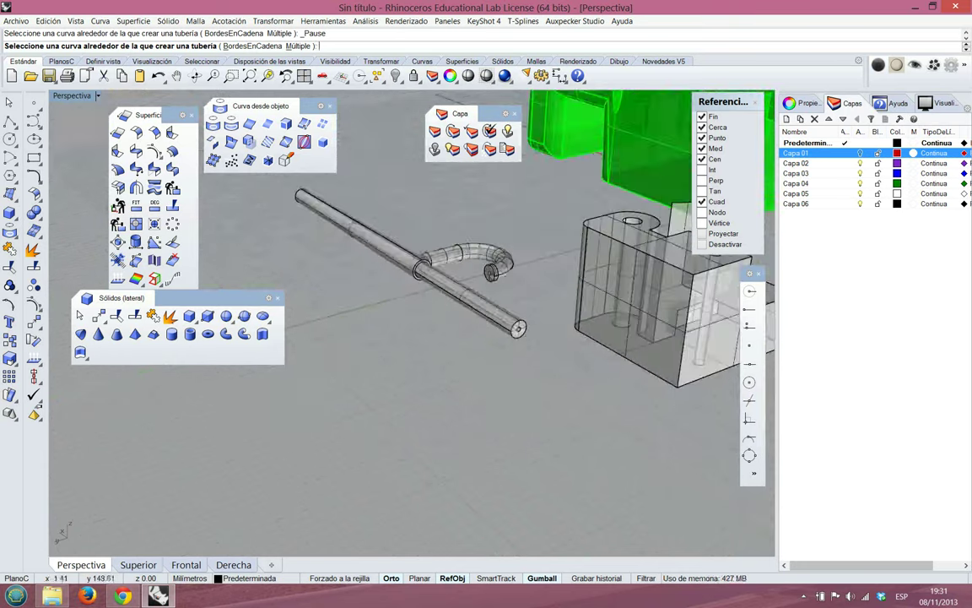
{"action": "right_click_drag", "start_coordinate": [412, 321], "coordinate": [499, 368]}
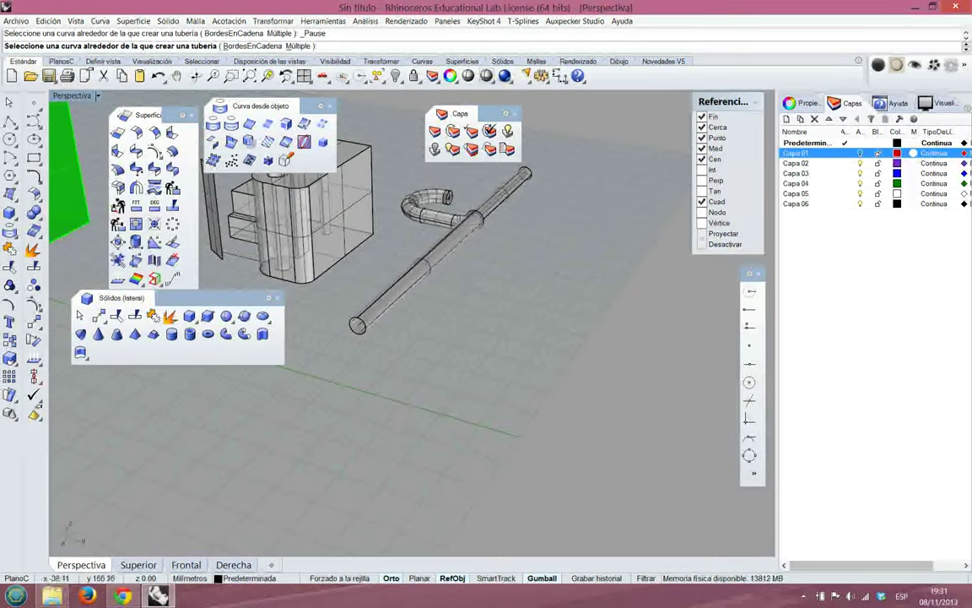
{"action": "scroll", "coordinate": [359, 325], "scroll_direction": "up", "scroll_amount": 5}
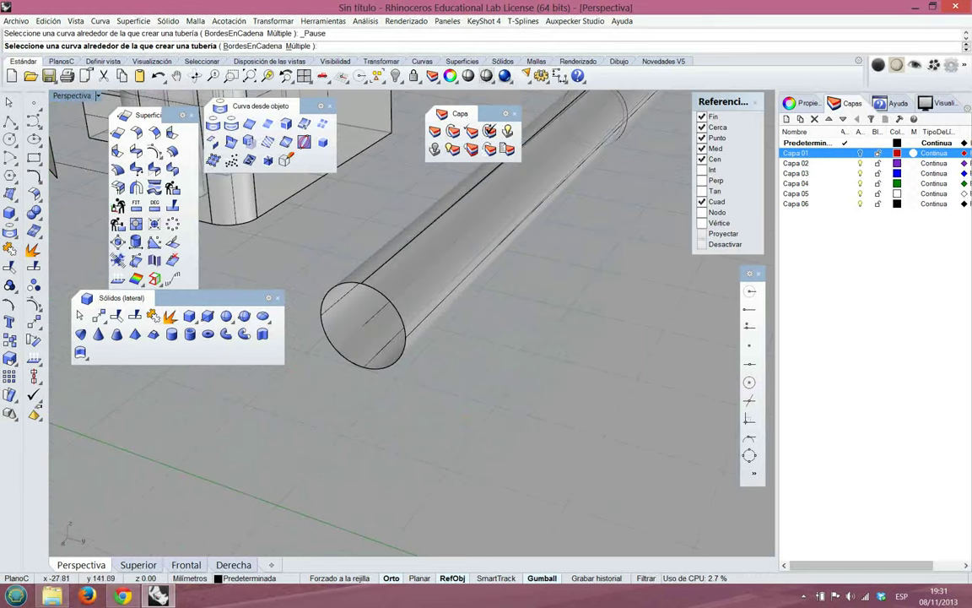
{"action": "scroll", "coordinate": [422, 319], "scroll_direction": "down", "scroll_amount": 5}
{"action": "right_click_drag", "start_coordinate": [422, 319], "coordinate": [228, 329]}
{"action": "scroll", "coordinate": [396, 278], "scroll_direction": "up", "scroll_amount": 8}
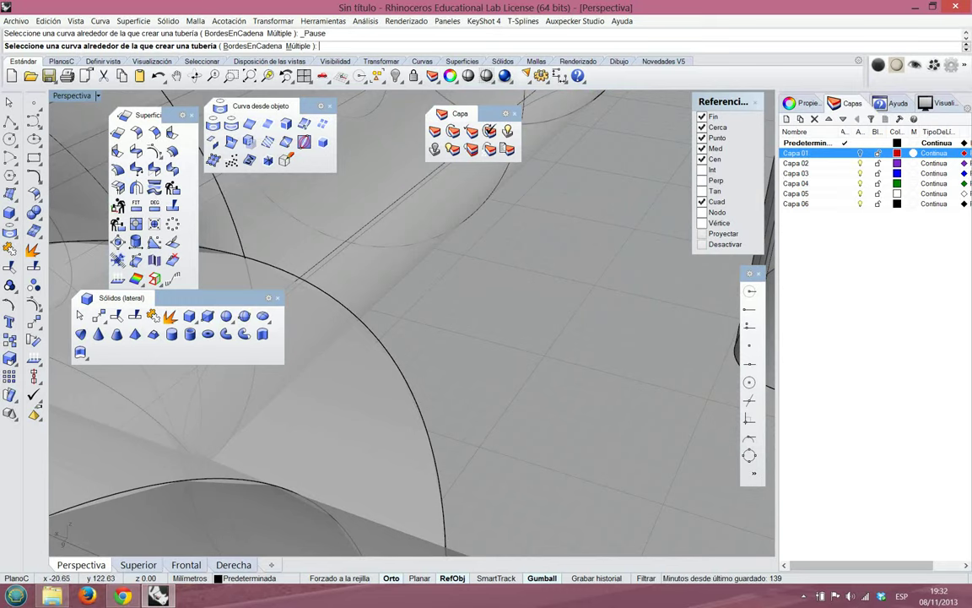
{"action": "scroll", "coordinate": [356, 307], "scroll_direction": "down", "scroll_amount": 9}
{"action": "left_click", "coordinate": [350, 385]}
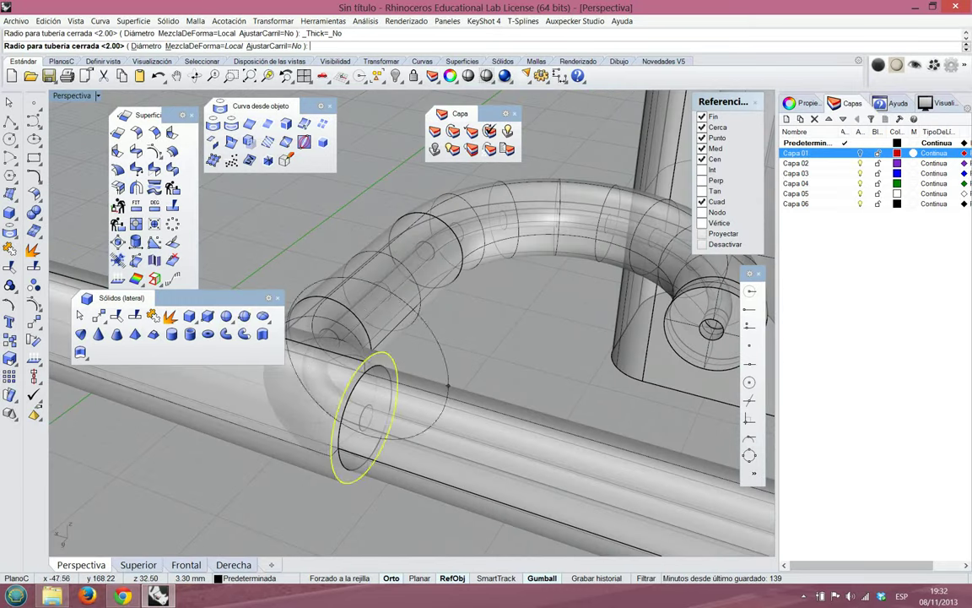
{"action": "key", "text": "Escape"}
Select the straight thick pipe and cut it out of the model
{"action": "left_click", "coordinate": [366, 417]}
{"action": "right_click_drag", "start_coordinate": [365, 417], "coordinate": [650, 401]}
{"action": "right_click_drag", "start_coordinate": [498, 414], "coordinate": [570, 382]}
{"action": "scroll", "coordinate": [536, 388], "scroll_direction": "down", "scroll_amount": 6}
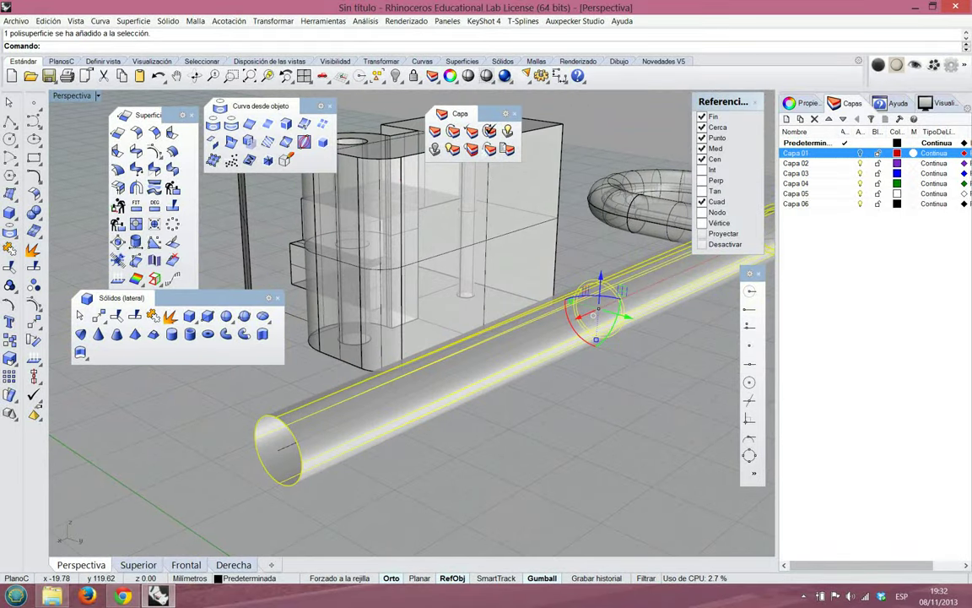
{"action": "scroll", "coordinate": [411, 321], "scroll_direction": "down", "scroll_amount": 3}
{"action": "scroll", "coordinate": [287, 416], "scroll_direction": "up", "scroll_amount": 5}
{"action": "scroll", "coordinate": [288, 416], "scroll_direction": "down", "scroll_amount": 5}
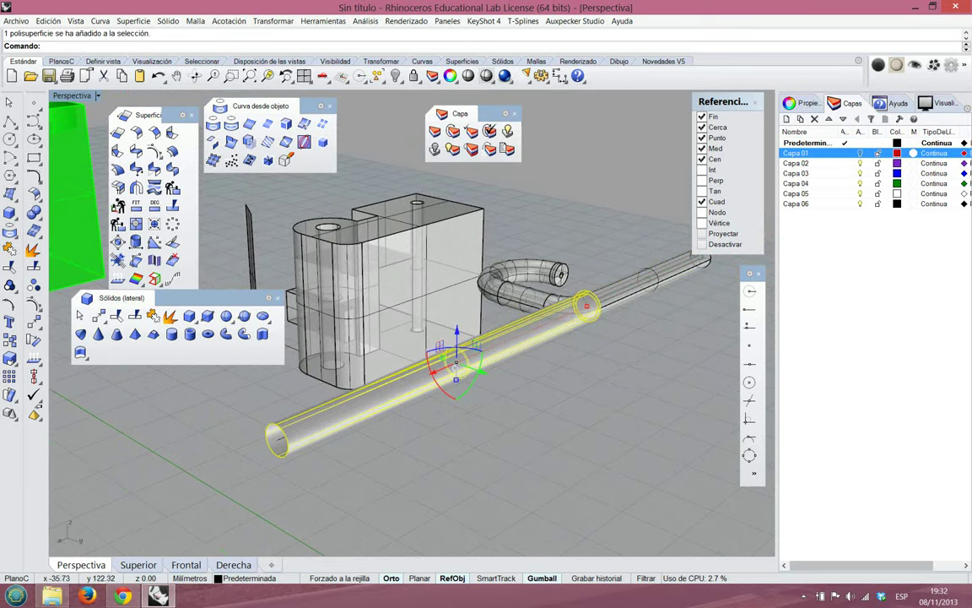
{"action": "scroll", "coordinate": [412, 321], "scroll_direction": "up", "scroll_amount": 3}
{"action": "scroll", "coordinate": [411, 321], "scroll_direction": "down", "scroll_amount": 3}
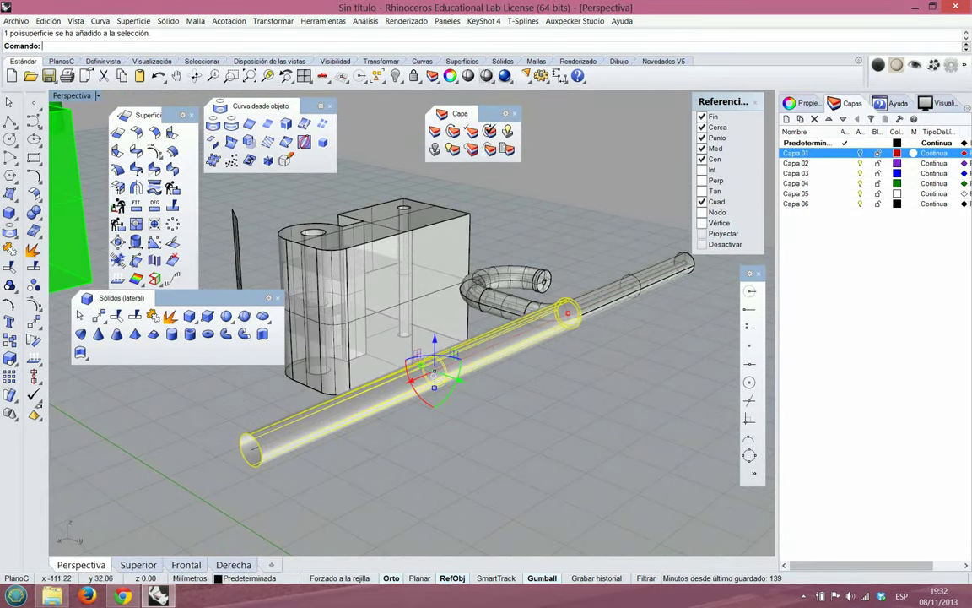
{"action": "left_click", "coordinate": [104, 75]}
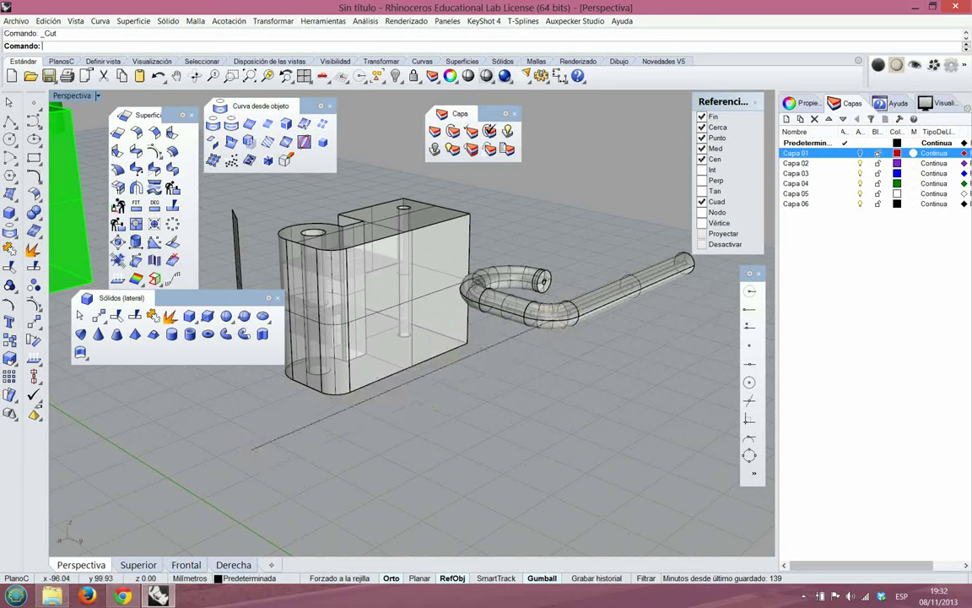
Undo the cut of the straight thick pipe and check the restored pipe
{"action": "right_click", "coordinate": [158, 75]}
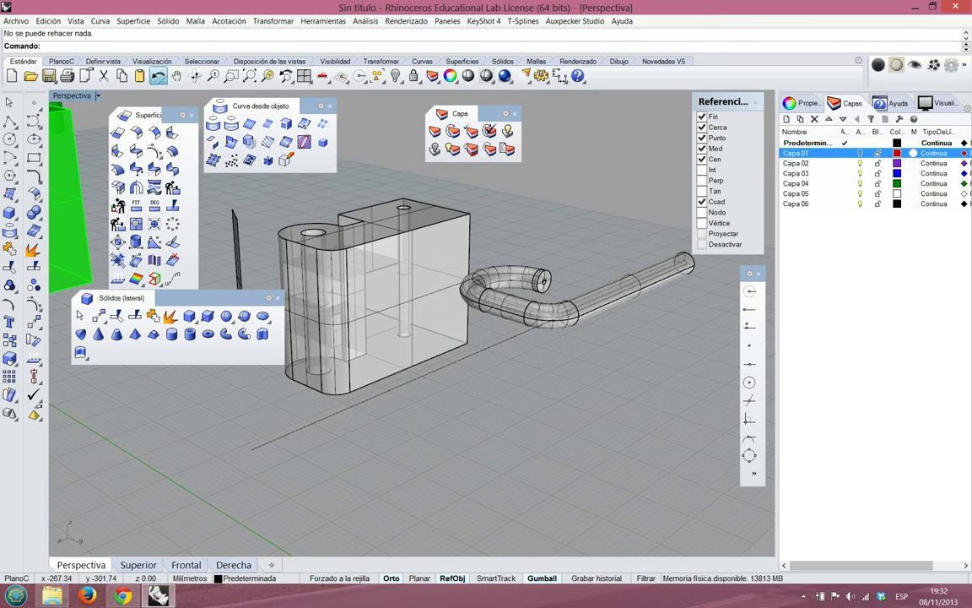
{"action": "left_click", "coordinate": [158, 75]}
{"action": "left_click", "coordinate": [618, 315]}
{"action": "scroll", "coordinate": [618, 315], "scroll_direction": "up", "scroll_amount": 8}
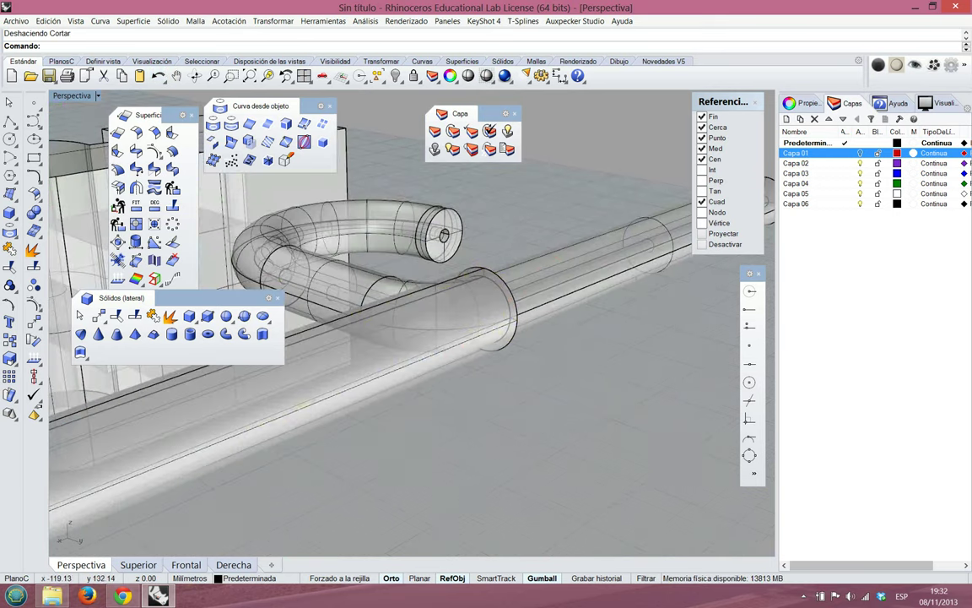
{"action": "scroll", "coordinate": [384, 325], "scroll_direction": "down", "scroll_amount": 5}
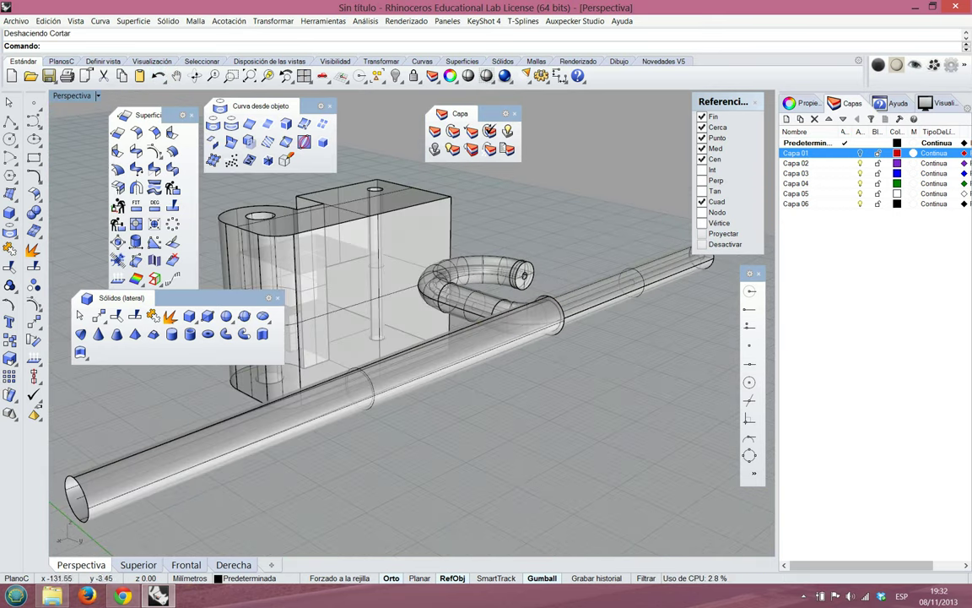
Undo the creation of the straight thick pipe, and clear the selection of its centre line
{"action": "left_click", "coordinate": [157, 75]}
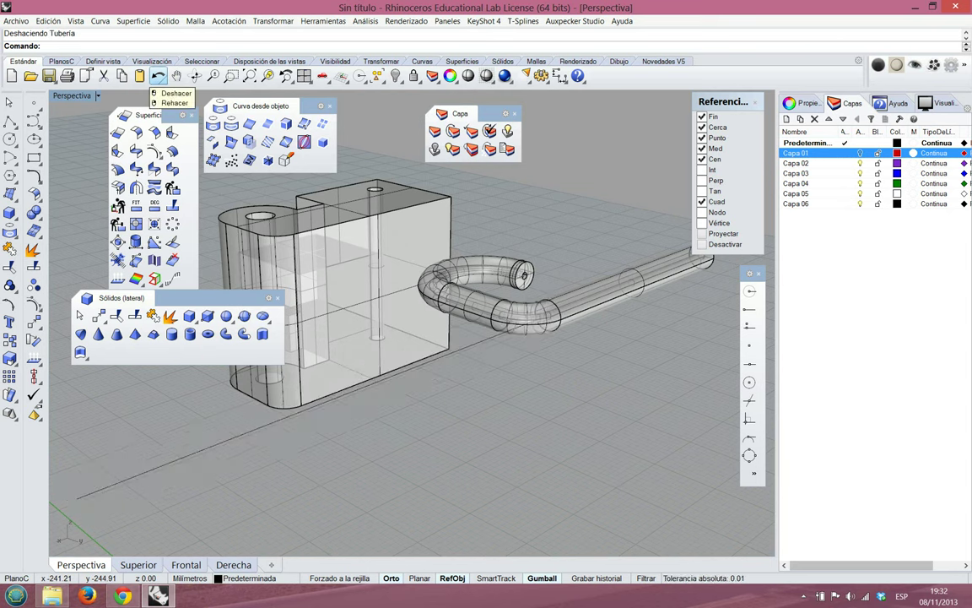
{"action": "left_click", "coordinate": [187, 454]}
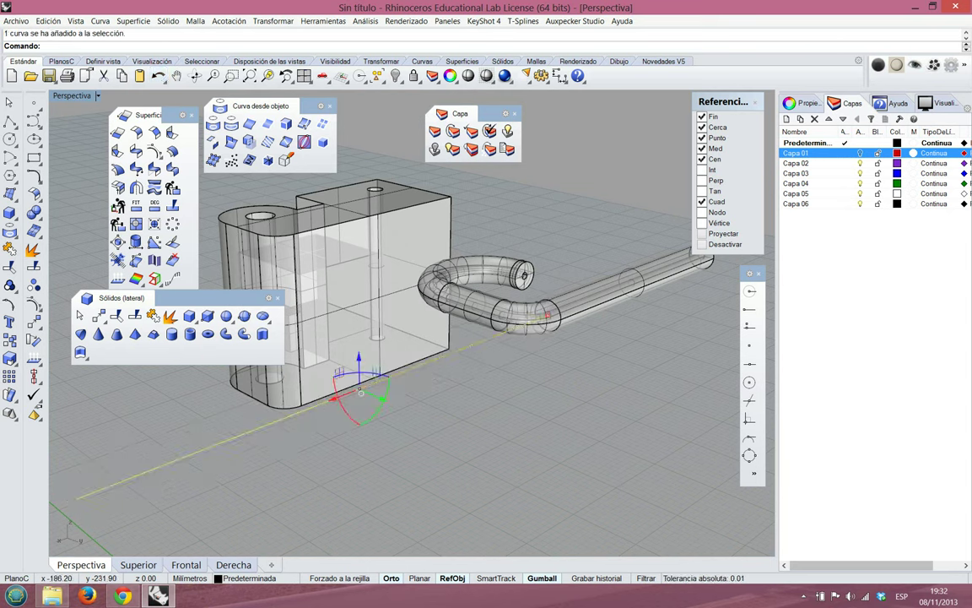
{"action": "key", "text": "Escape"}
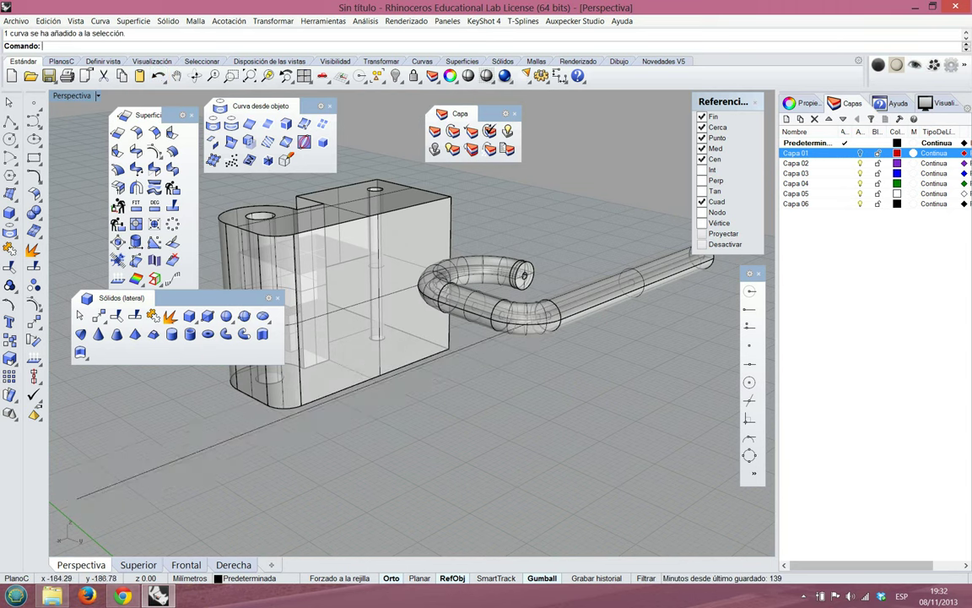
Select the straight centre line beside the block and cut it out of the model
{"action": "left_click", "coordinate": [188, 454]}
{"action": "key", "text": "ctrl+x"}
{"action": "scroll", "coordinate": [380, 488], "scroll_direction": "down", "scroll_amount": 4}
{"action": "scroll", "coordinate": [412, 338], "scroll_direction": "up", "scroll_amount": 2}
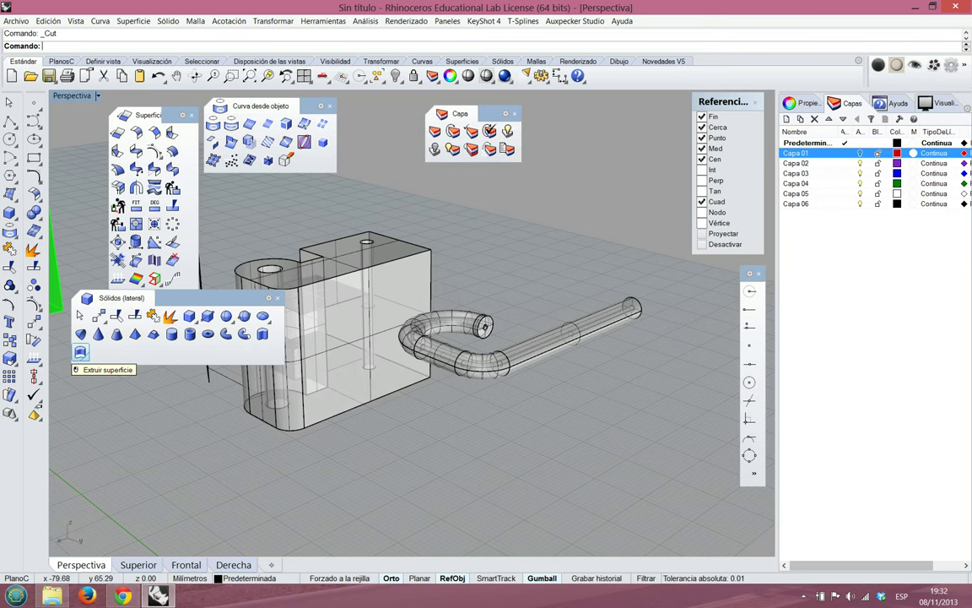
Extrude the annular end face of the bent pipe's straight leg as a solid, back along the leg and past the bend
{"action": "left_click", "coordinate": [80, 352]}
{"action": "scroll", "coordinate": [649, 312], "scroll_direction": "up", "scroll_amount": 6}
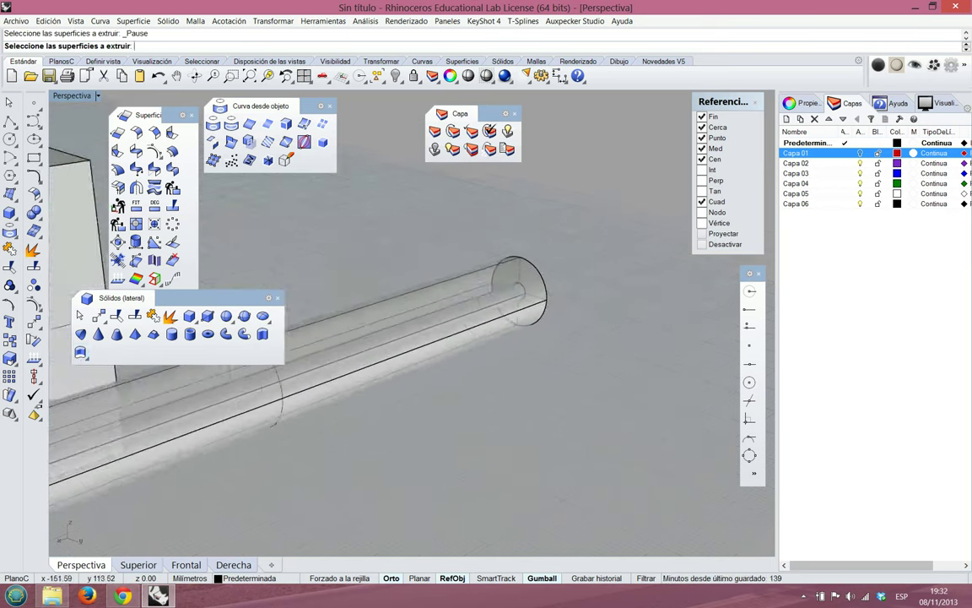
{"action": "left_click", "coordinate": [513, 287]}
{"action": "scroll", "coordinate": [591, 312], "scroll_direction": "down", "scroll_amount": 6}
{"action": "key", "text": "Return"}
{"action": "left_click", "coordinate": [271, 565]}
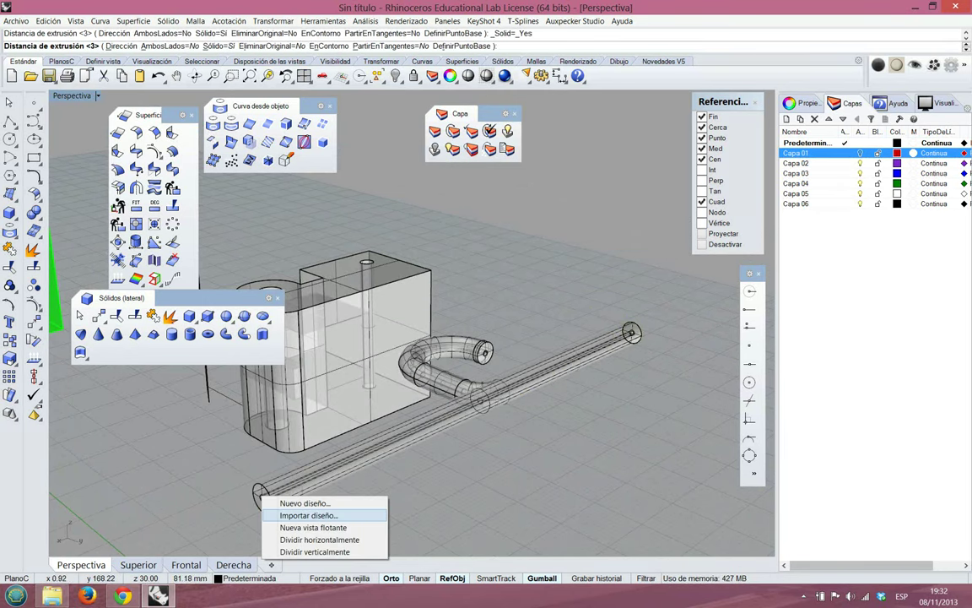
{"action": "left_click", "coordinate": [423, 423]}
Examine the extruded straight pipe and the bent pipe it crosses from several sides
{"action": "right_click_drag", "start_coordinate": [515, 414], "coordinate": [574, 481]}
{"action": "scroll", "coordinate": [449, 480], "scroll_direction": "up", "scroll_amount": 5}
{"action": "scroll", "coordinate": [430, 502], "scroll_direction": "up", "scroll_amount": 4}
{"action": "scroll", "coordinate": [507, 455], "scroll_direction": "down", "scroll_amount": 5}
{"action": "right_click_drag", "start_coordinate": [507, 456], "coordinate": [540, 486]}
{"action": "key", "text": "Left"}
{"action": "key", "text": "Left"}
{"action": "key", "text": "Left"}
{"action": "key", "text": "Left"}
{"action": "key", "text": "Left"}
{"action": "key", "text": "Left"}
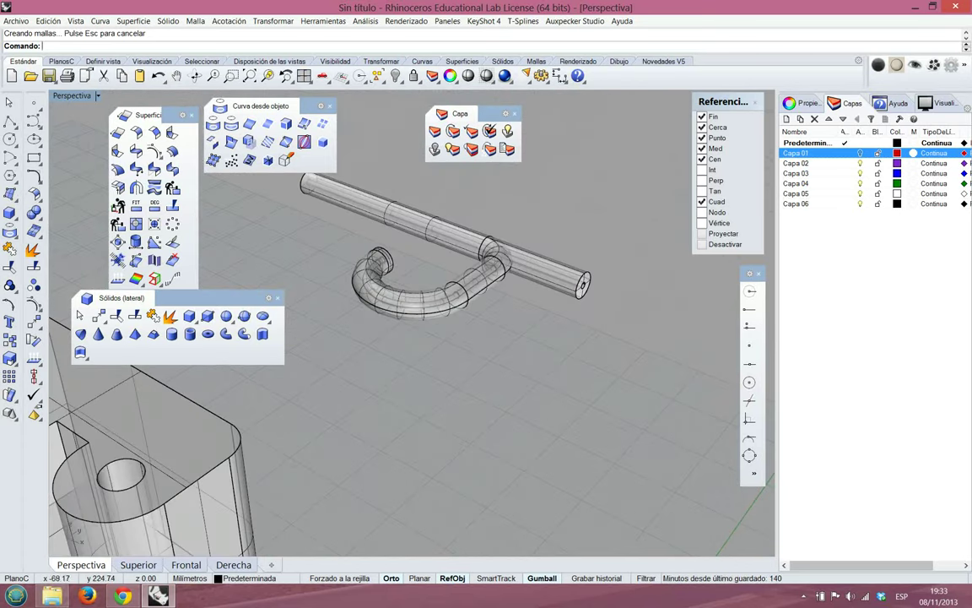
{"action": "scroll", "coordinate": [491, 232], "scroll_direction": "up", "scroll_amount": 7}
{"action": "right_click_drag", "start_coordinate": [492, 232], "coordinate": [388, 268]}
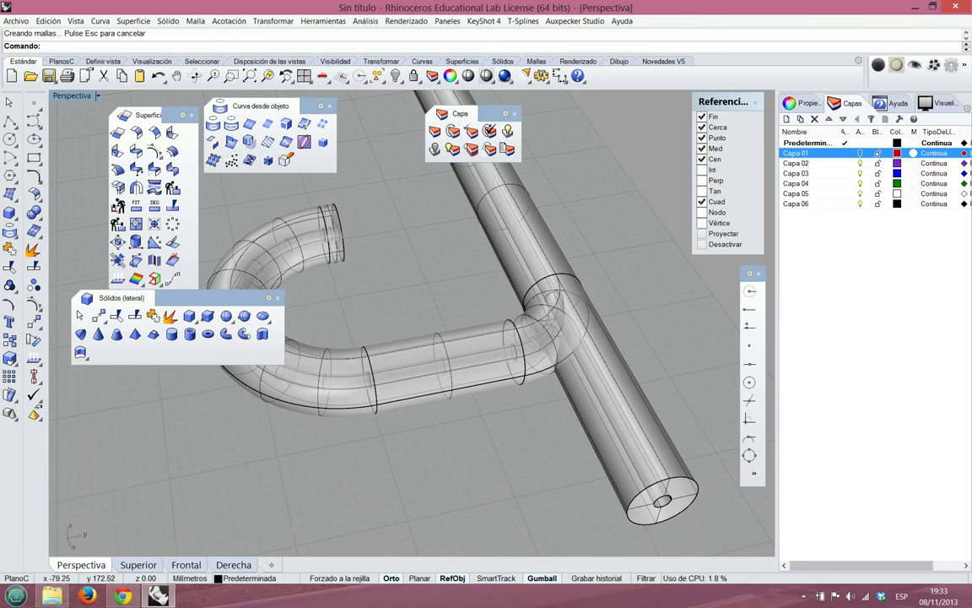
{"action": "right_click_drag", "start_coordinate": [473, 363], "coordinate": [270, 371]}
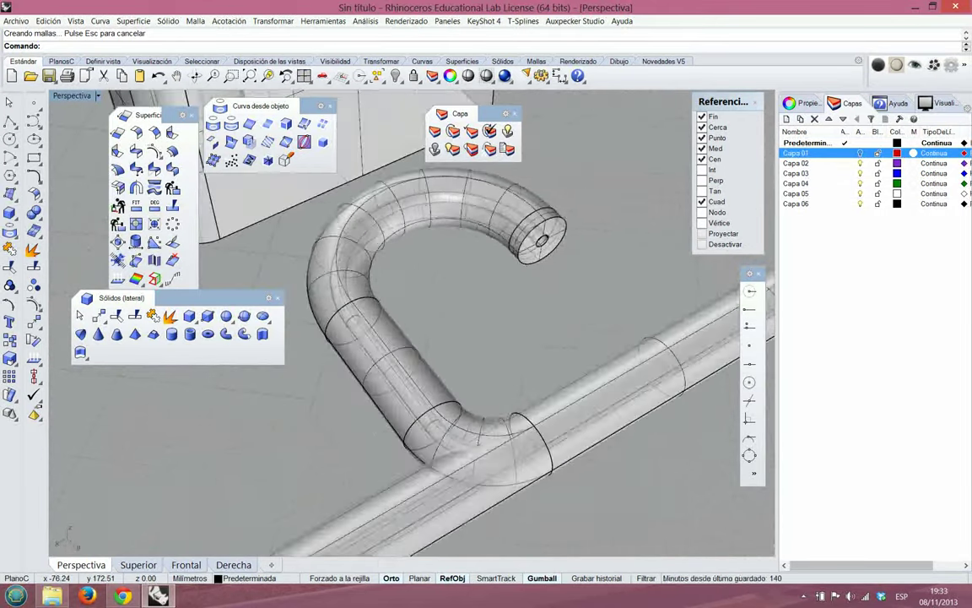
Inspect up close the junction where the straight pipe overlaps the bend, including the inner bores
{"action": "key", "text": "Left"}
{"action": "key", "text": "Left"}
{"action": "key", "text": "Left"}
{"action": "key", "text": "Left"}
{"action": "key", "text": "Left"}
{"action": "key", "text": "Left"}
{"action": "key", "text": "Left"}
{"action": "key", "text": "Left"}
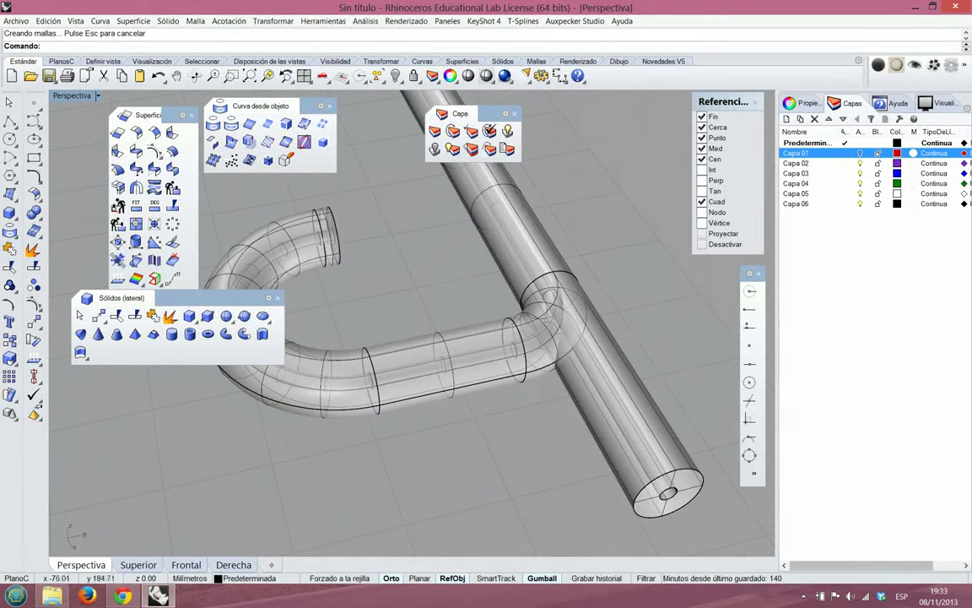
{"action": "scroll", "coordinate": [576, 297], "scroll_direction": "up", "scroll_amount": 6}
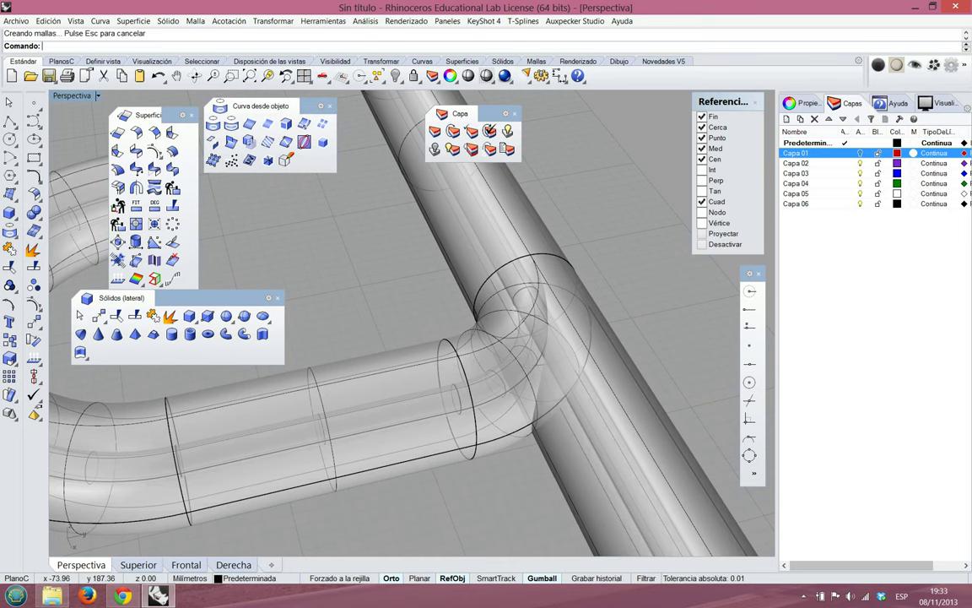
{"action": "right_click_drag", "start_coordinate": [430, 298], "coordinate": [190, 285]}
{"action": "scroll", "coordinate": [250, 371], "scroll_direction": "down", "scroll_amount": 3}
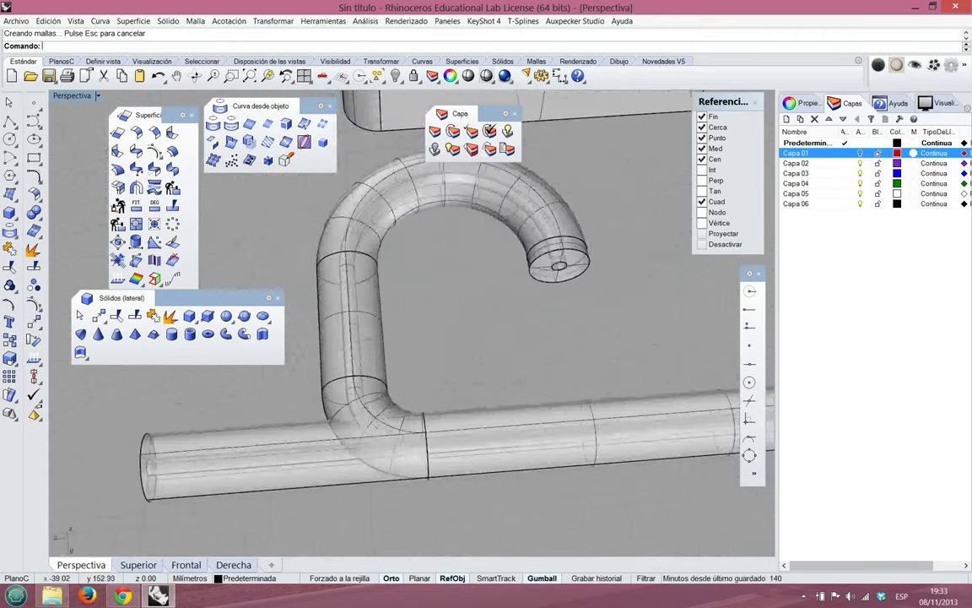
{"action": "right_click_drag", "start_coordinate": [250, 372], "coordinate": [237, 387]}
{"action": "scroll", "coordinate": [412, 436], "scroll_direction": "up", "scroll_amount": 6}
{"action": "right_click_drag", "start_coordinate": [412, 436], "coordinate": [499, 409]}
{"action": "scroll", "coordinate": [465, 422], "scroll_direction": "down", "scroll_amount": 7}
{"action": "scroll", "coordinate": [460, 438], "scroll_direction": "up", "scroll_amount": 6}
{"action": "scroll", "coordinate": [460, 443], "scroll_direction": "down", "scroll_amount": 9}
{"action": "scroll", "coordinate": [441, 473], "scroll_direction": "up", "scroll_amount": 8}
{"action": "right_click_drag", "start_coordinate": [440, 473], "coordinate": [396, 452]}
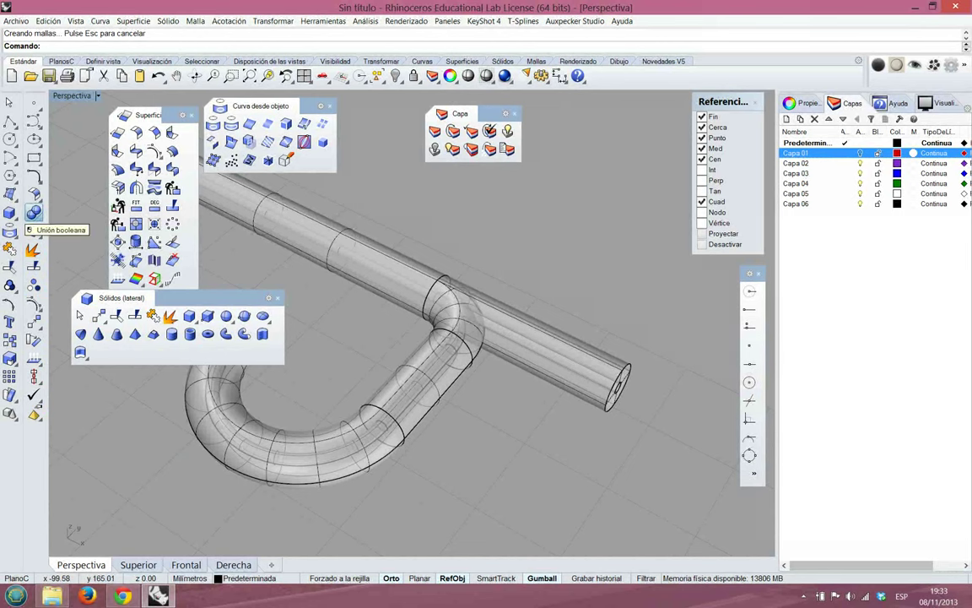
Try to subtract the bent pipe from the straight pipe with a Boolean difference, with EliminarOriginal set to No
{"action": "left_click", "coordinate": [33, 213]}
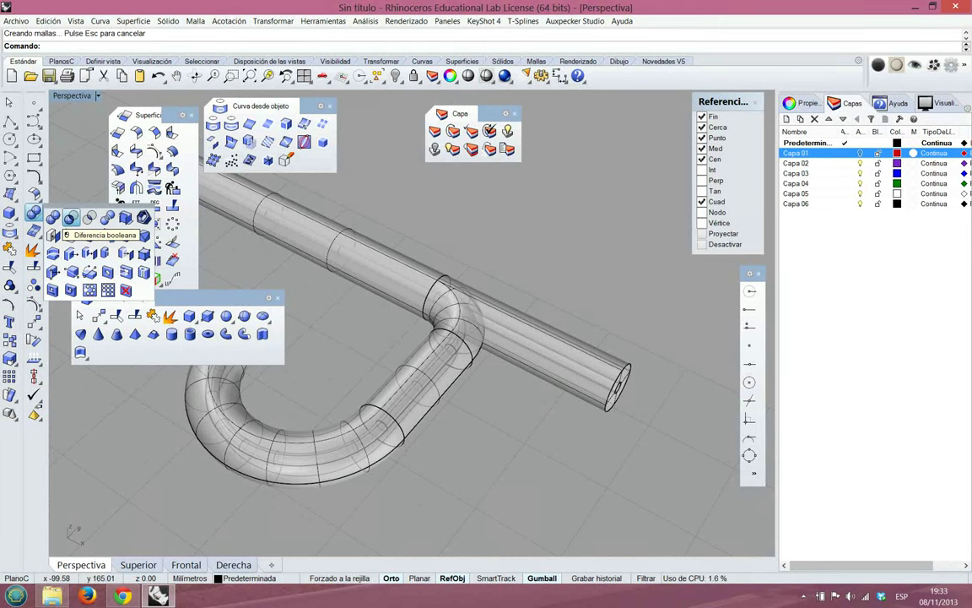
{"action": "left_click", "coordinate": [70, 218]}
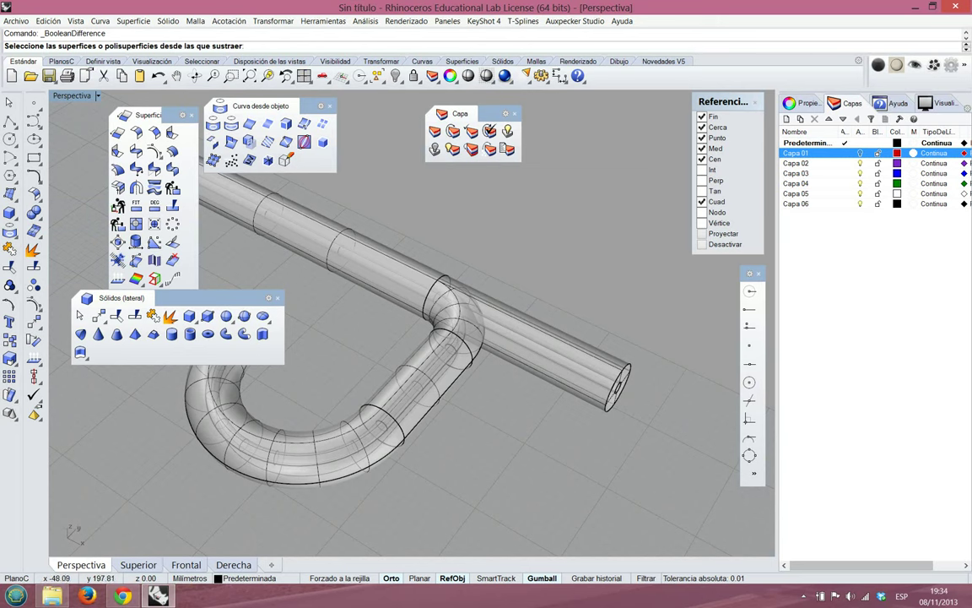
{"action": "left_click", "coordinate": [363, 252]}
{"action": "key", "text": "Return"}
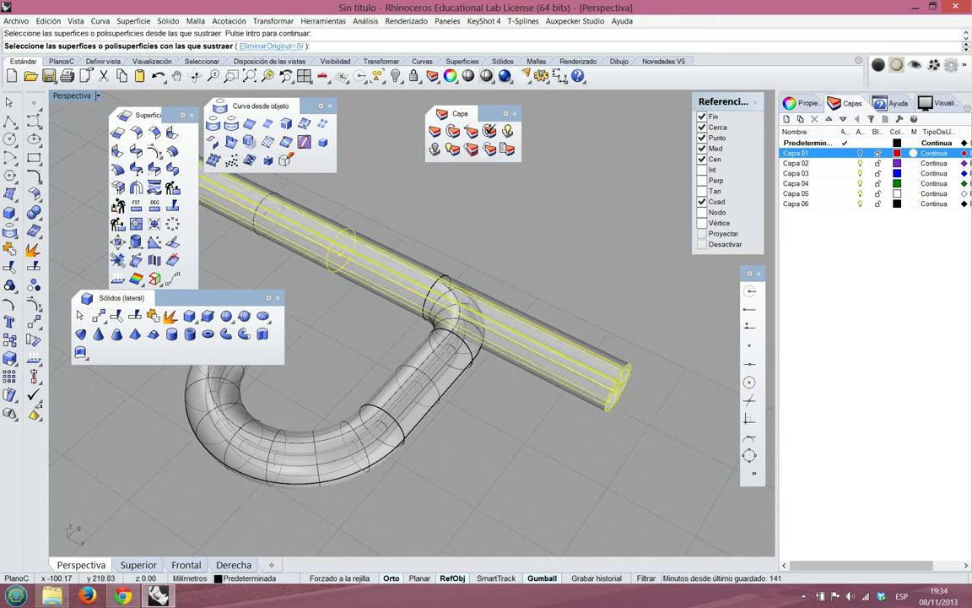
{"action": "left_click", "coordinate": [272, 45]}
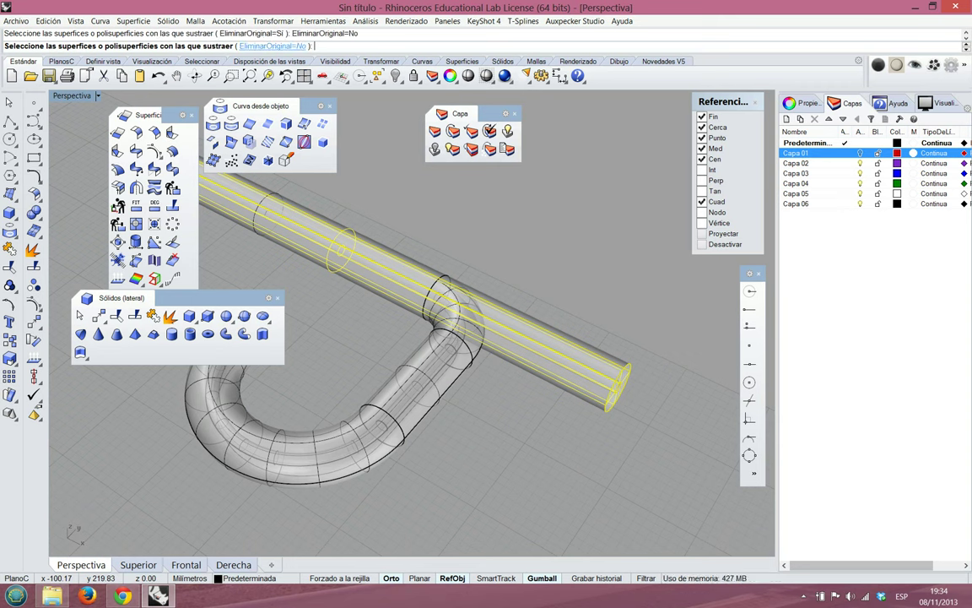
{"action": "left_click", "coordinate": [407, 395]}
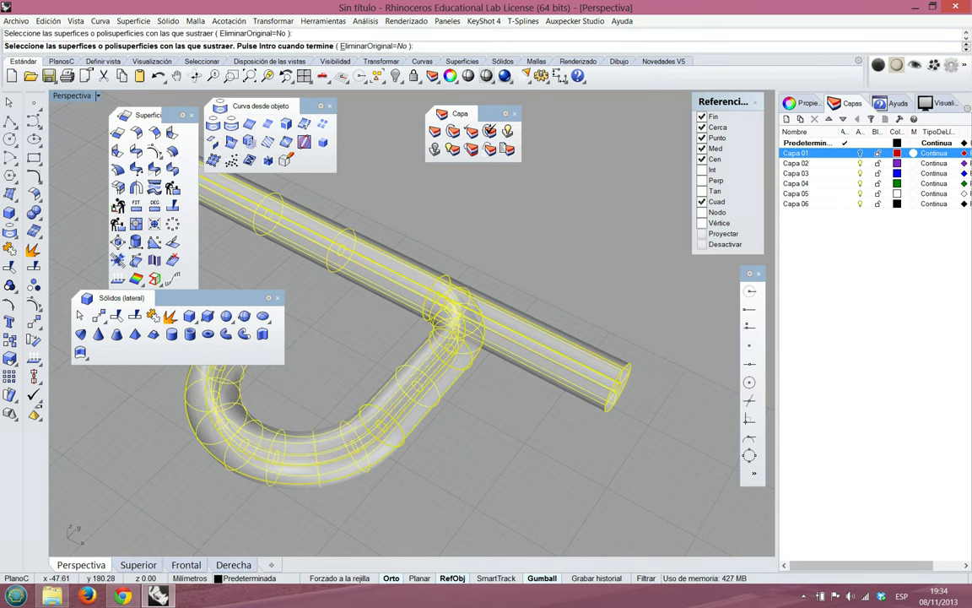
{"action": "key", "text": "Return"}
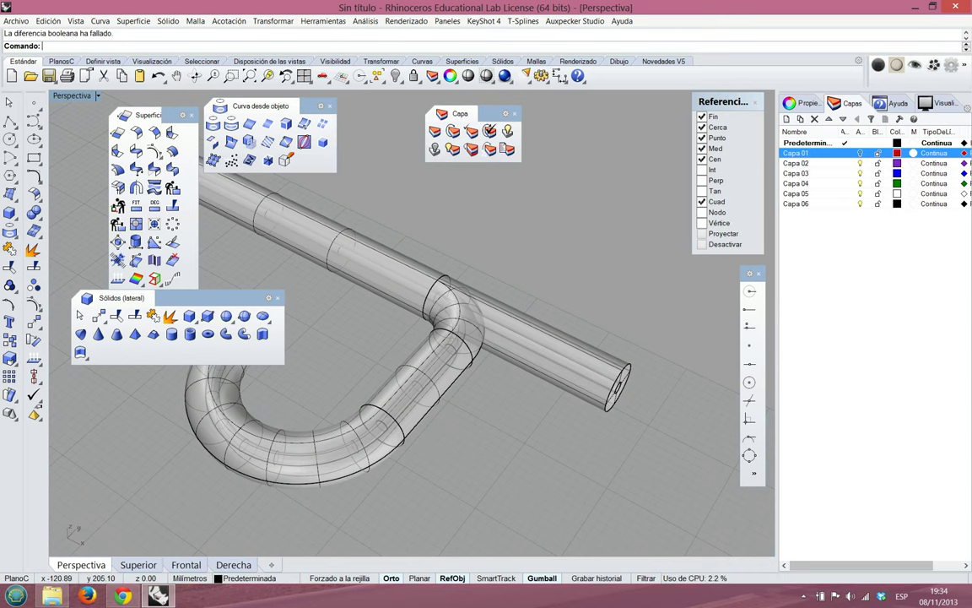
Examine the overlapping walls at the pipe junction from several sides, and check the extent of each pipe by selecting it
{"action": "right_click_drag", "start_coordinate": [659, 422], "coordinate": [684, 384]}
{"action": "scroll", "coordinate": [464, 439], "scroll_direction": "up", "scroll_amount": 2}
{"action": "scroll", "coordinate": [448, 443], "scroll_direction": "up", "scroll_amount": 5}
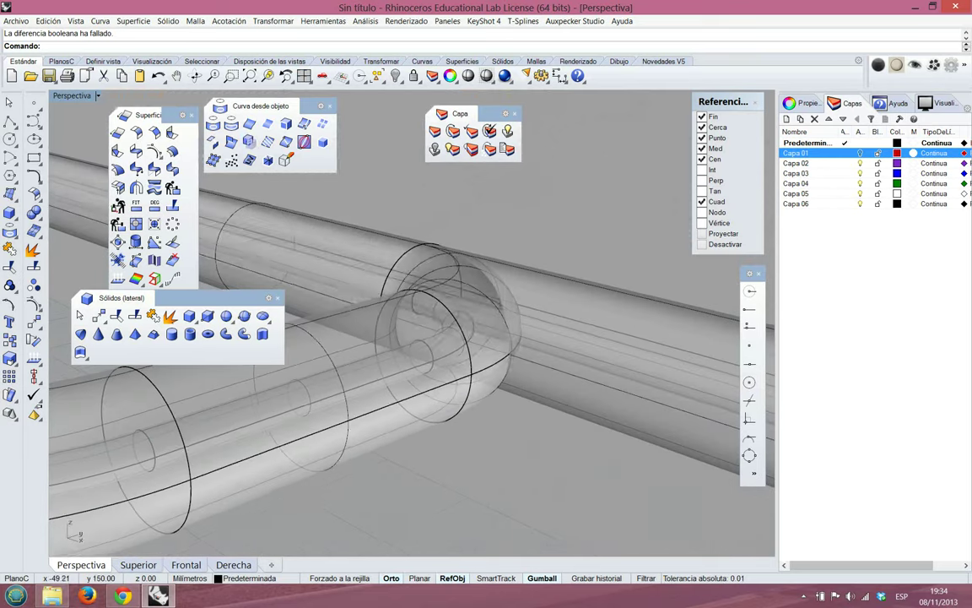
{"action": "scroll", "coordinate": [359, 392], "scroll_direction": "down", "scroll_amount": 6}
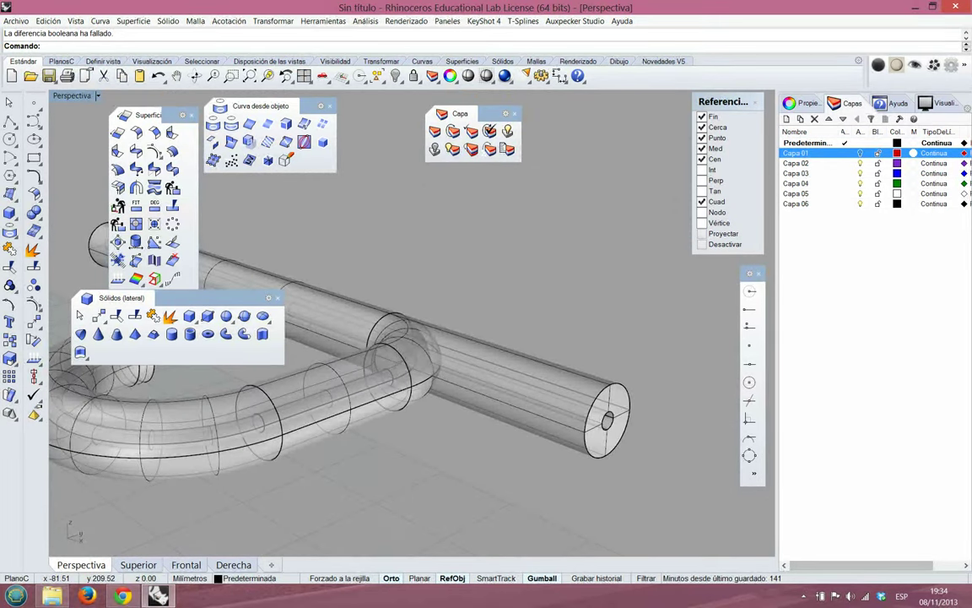
{"action": "right_click_drag", "start_coordinate": [489, 321], "coordinate": [308, 373]}
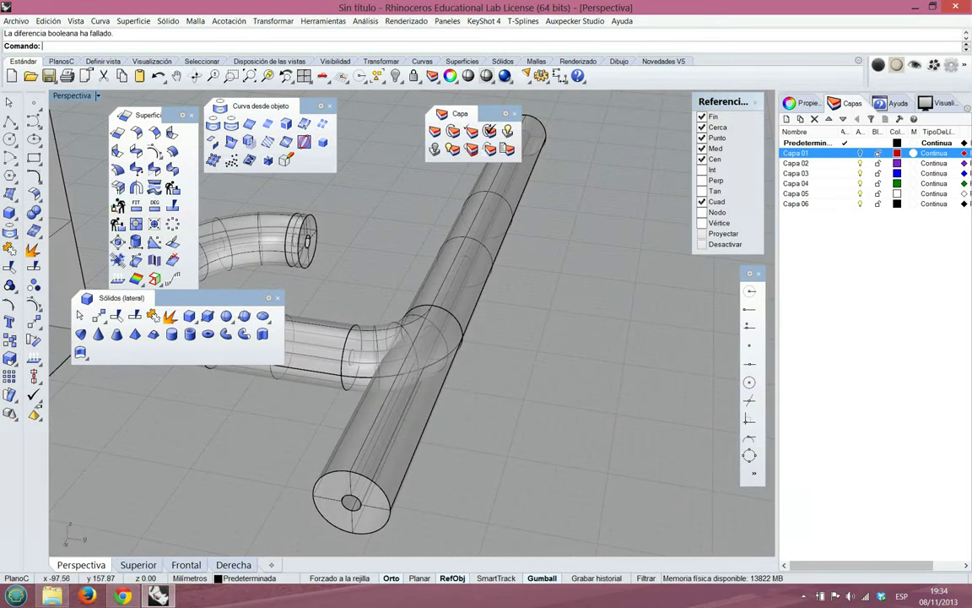
{"action": "right_click_drag", "start_coordinate": [332, 295], "coordinate": [544, 368]}
{"action": "scroll", "coordinate": [544, 368], "scroll_direction": "down", "scroll_amount": 5}
{"action": "scroll", "coordinate": [473, 409], "scroll_direction": "up", "scroll_amount": 6}
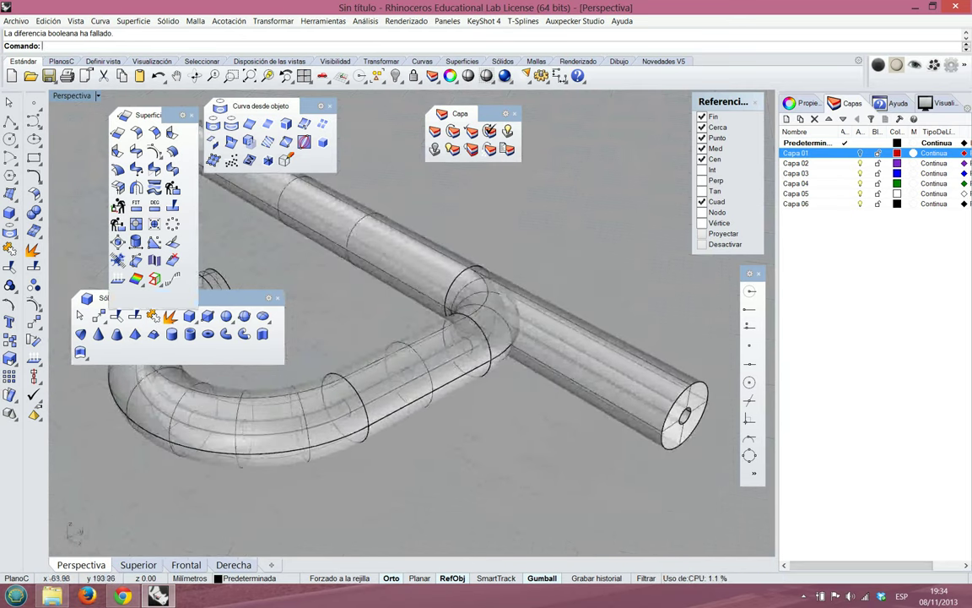
{"action": "right_click_drag", "start_coordinate": [472, 409], "coordinate": [407, 439]}
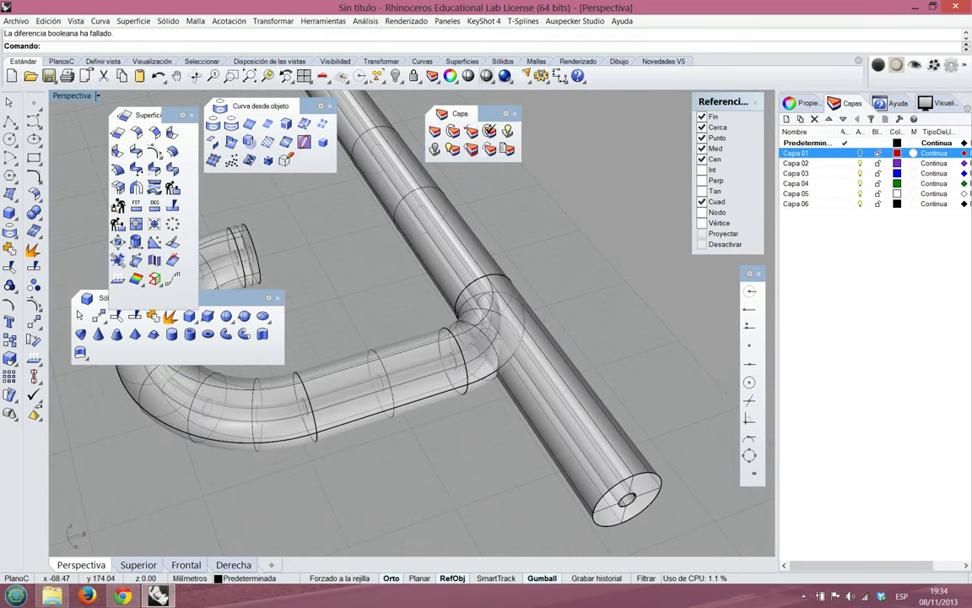
{"action": "left_click", "coordinate": [378, 390]}
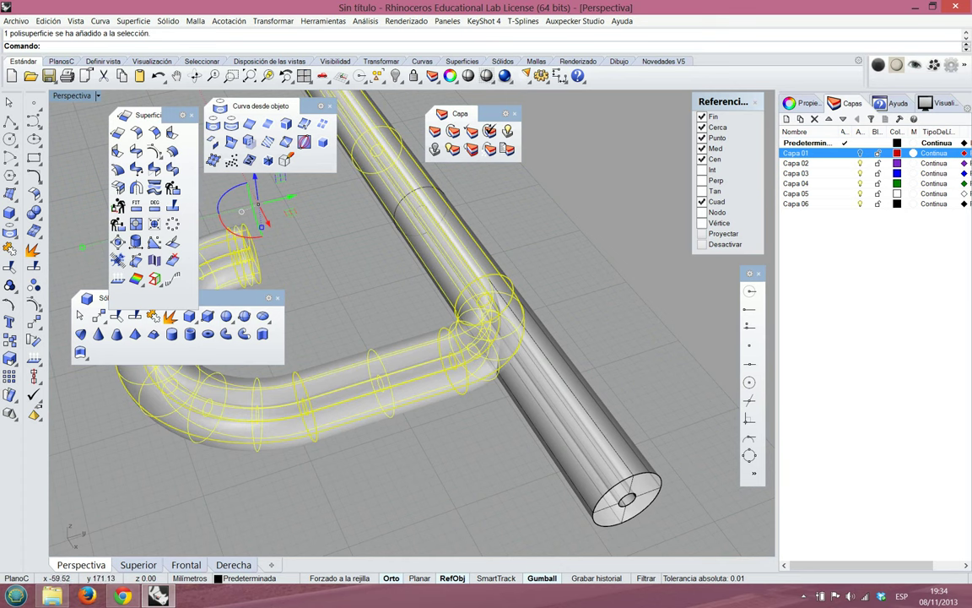
{"action": "key", "text": "Escape"}
{"action": "left_click", "coordinate": [553, 399]}
{"action": "key", "text": "Escape"}
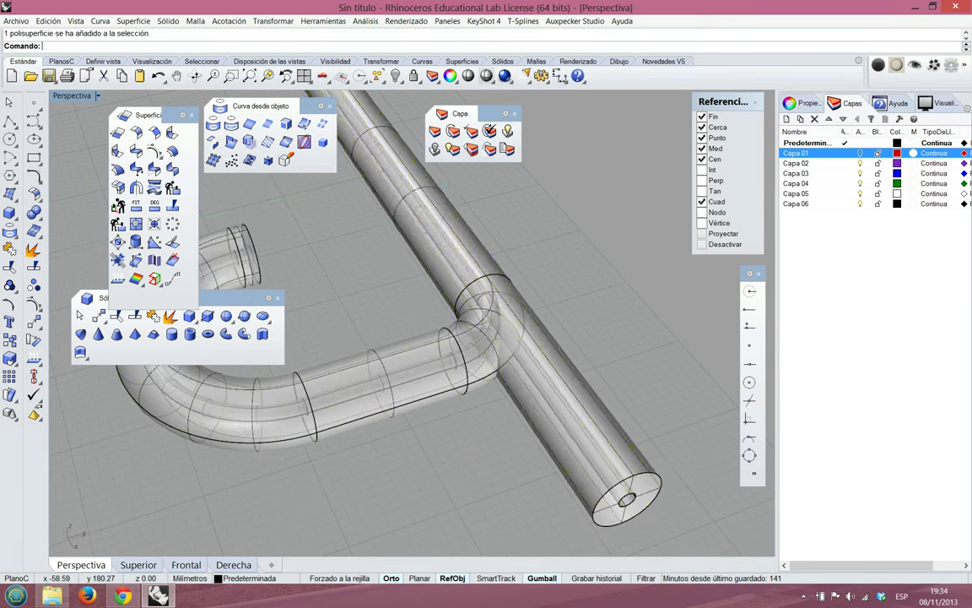
{"action": "right_click_drag", "start_coordinate": [515, 447], "coordinate": [578, 440]}
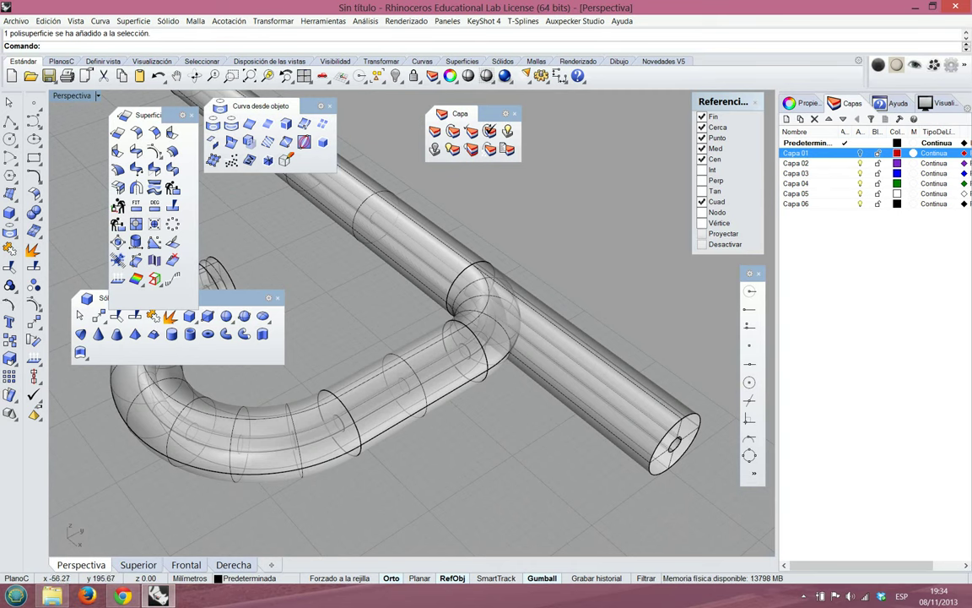
Scale the straight pipe very slightly in 2D in the Derecha view, using the centre of its bore as the origin
{"action": "left_click", "coordinate": [375, 216]}
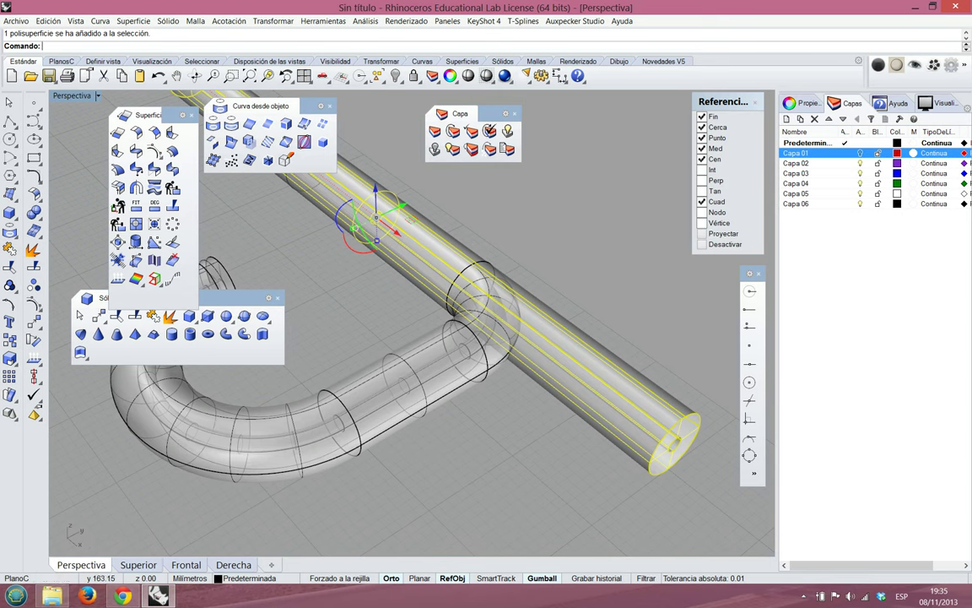
{"action": "left_click", "coordinate": [186, 565]}
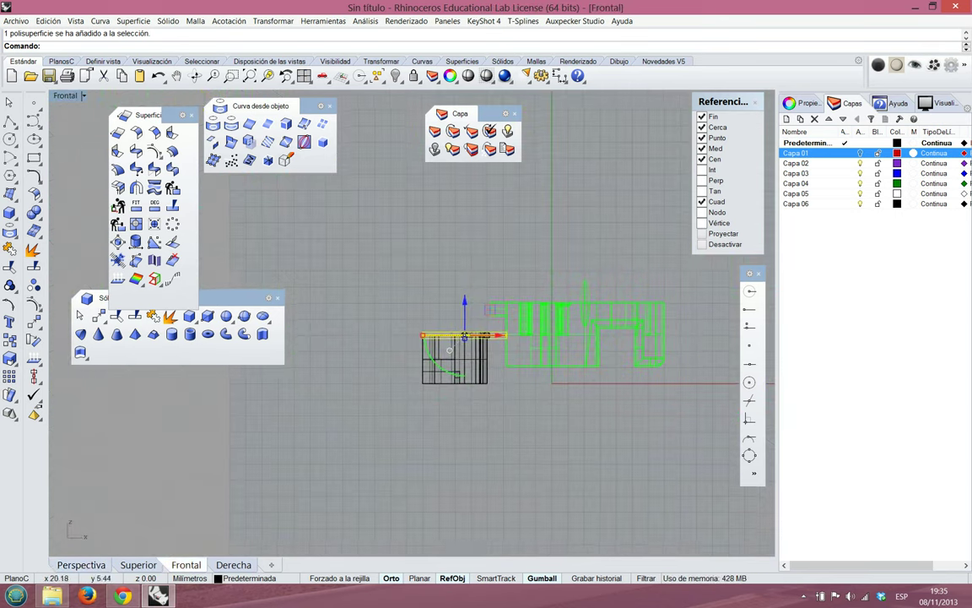
{"action": "left_click", "coordinate": [233, 565]}
{"action": "scroll", "coordinate": [508, 356], "scroll_direction": "down", "scroll_amount": 20}
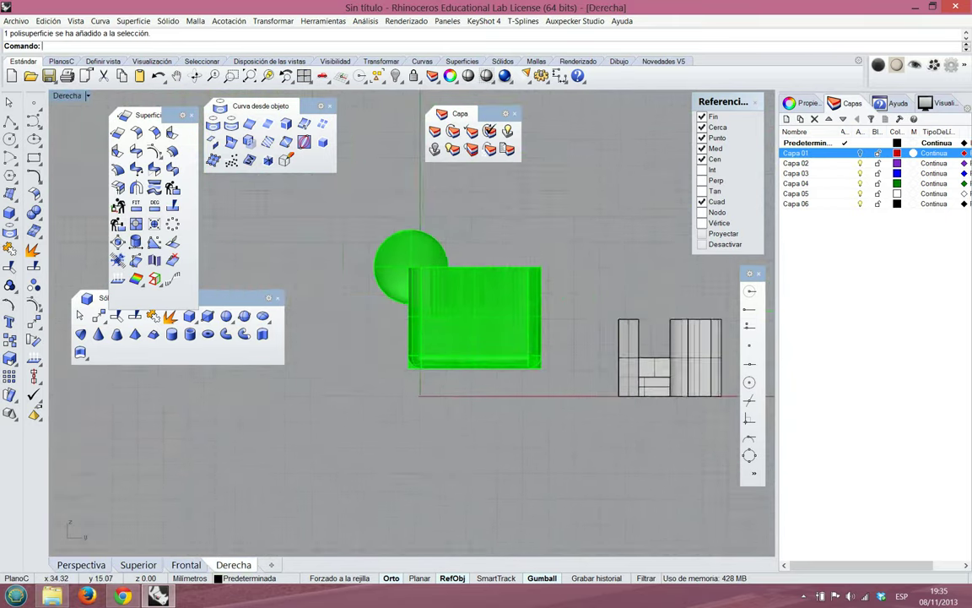
{"action": "scroll", "coordinate": [660, 361], "scroll_direction": "up", "scroll_amount": 2}
{"action": "right_click_drag", "start_coordinate": [670, 321], "coordinate": [463, 388]}
{"action": "scroll", "coordinate": [464, 396], "scroll_direction": "up", "scroll_amount": 12}
{"action": "right_click_drag", "start_coordinate": [547, 396], "coordinate": [495, 328]}
{"action": "scroll", "coordinate": [445, 436], "scroll_direction": "up", "scroll_amount": 19}
{"action": "scroll", "coordinate": [433, 332], "scroll_direction": "up", "scroll_amount": 6}
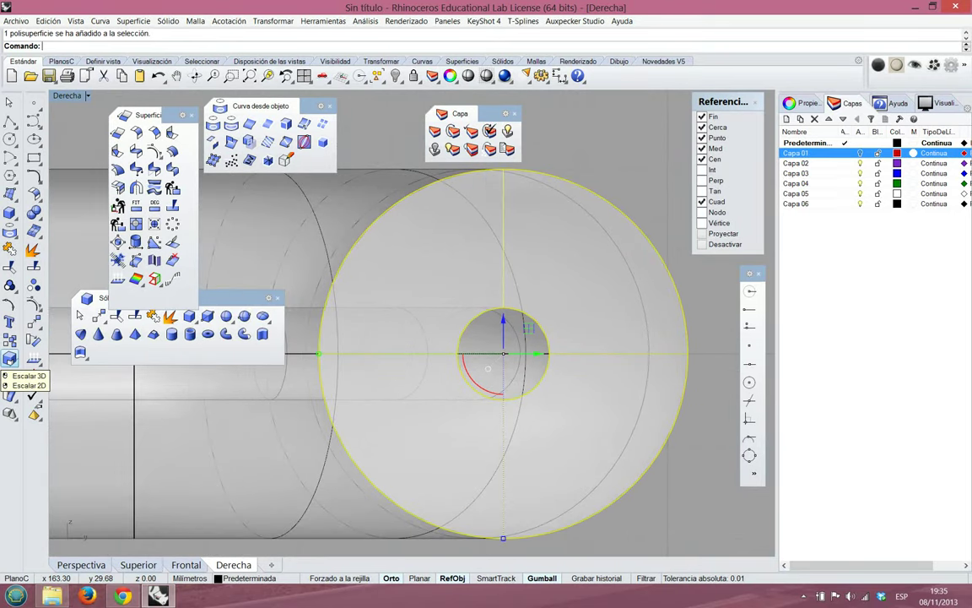
{"action": "right_click", "coordinate": [9, 358]}
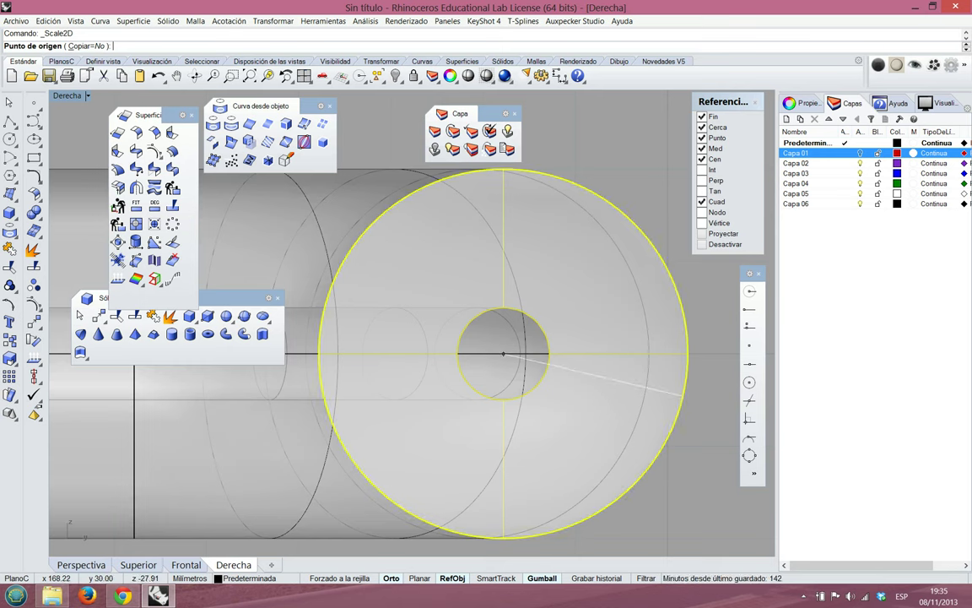
{"action": "left_click", "coordinate": [504, 352]}
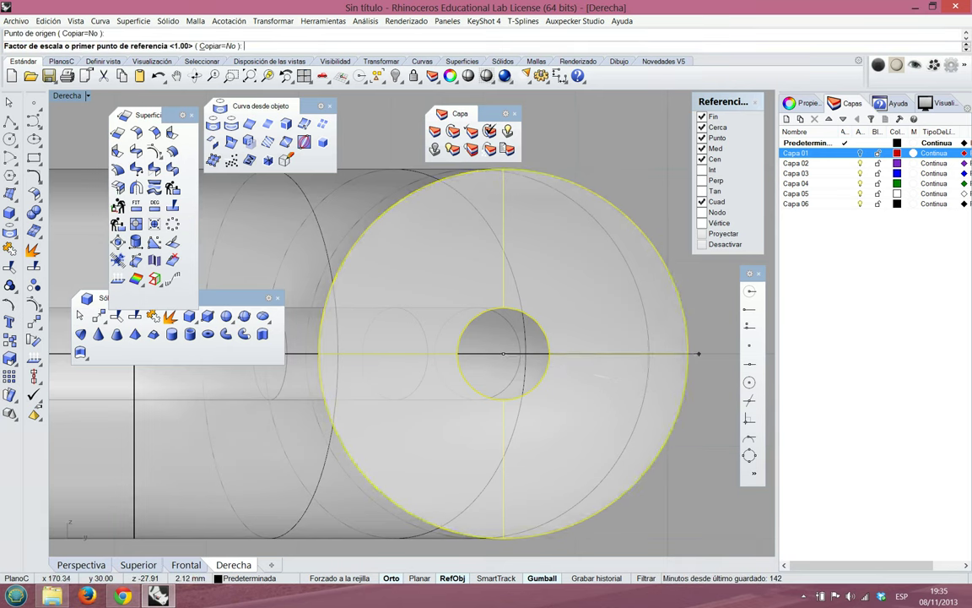
{"action": "scroll", "coordinate": [523, 361], "scroll_direction": "up", "scroll_amount": 5}
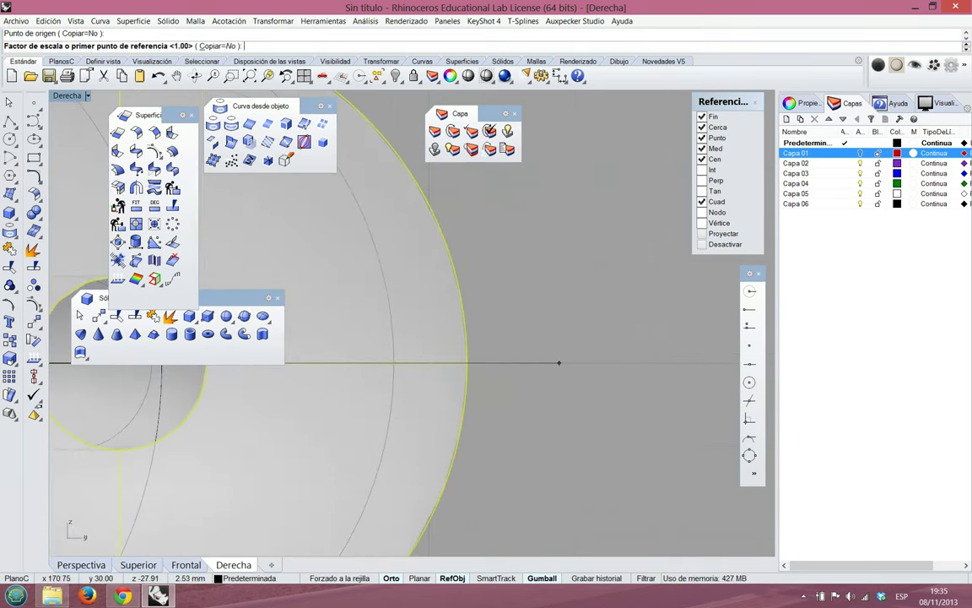
{"action": "scroll", "coordinate": [557, 361], "scroll_direction": "down", "scroll_amount": 4}
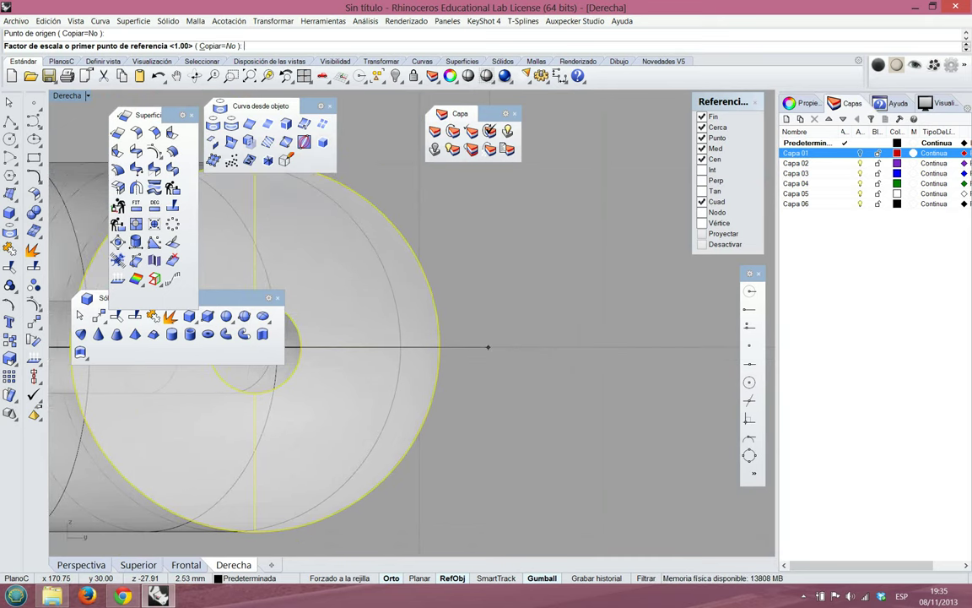
{"action": "scroll", "coordinate": [488, 347], "scroll_direction": "down", "scroll_amount": 3}
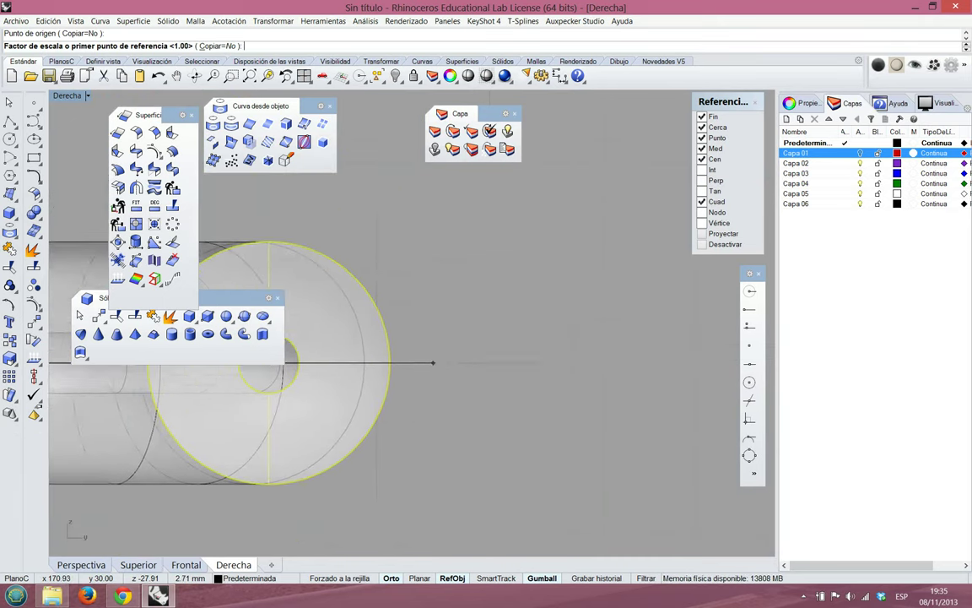
{"action": "left_click", "coordinate": [603, 380]}
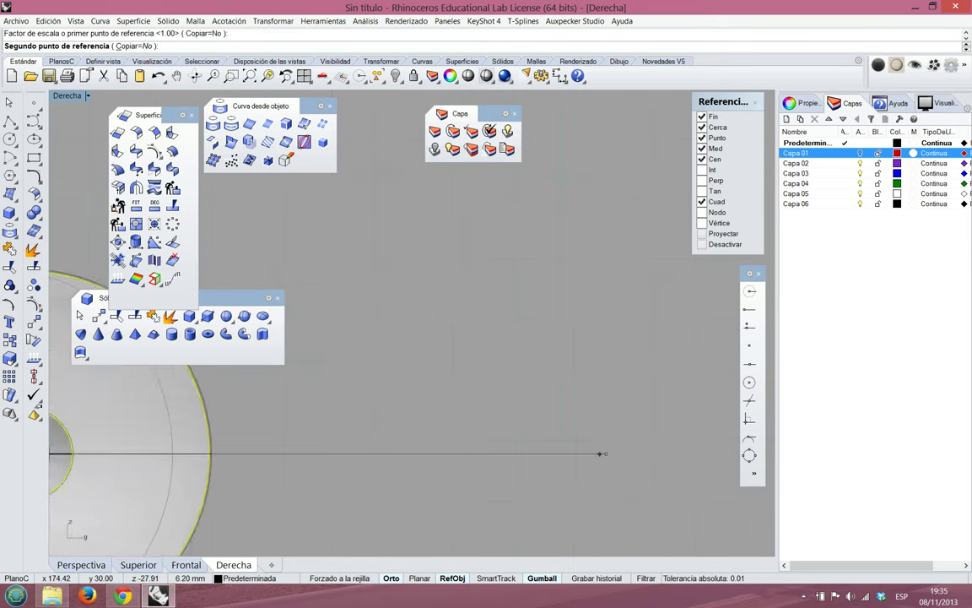
{"action": "scroll", "coordinate": [601, 452], "scroll_direction": "up", "scroll_amount": 3}
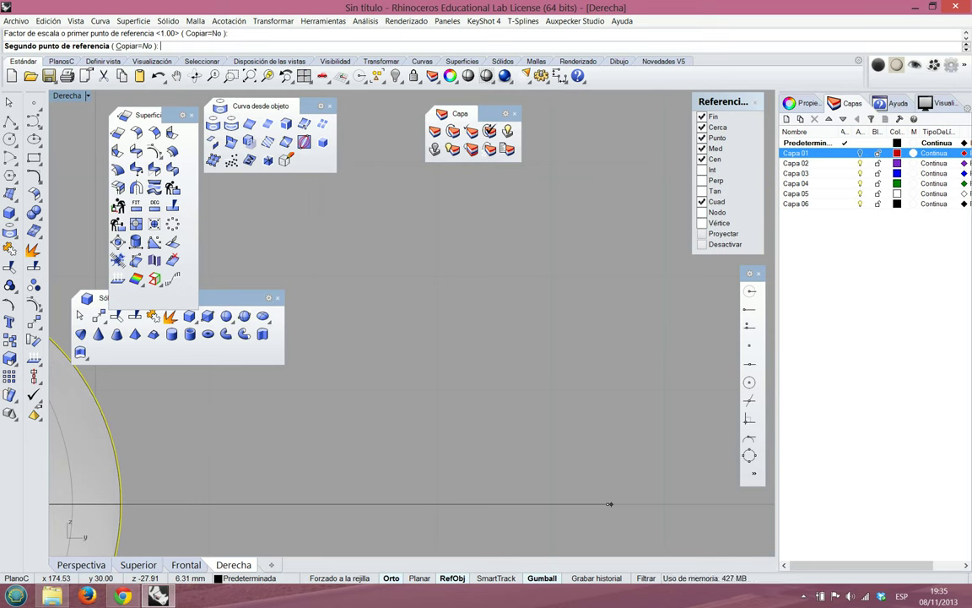
{"action": "left_click", "coordinate": [609, 504]}
{"action": "left_click", "coordinate": [81, 565]}
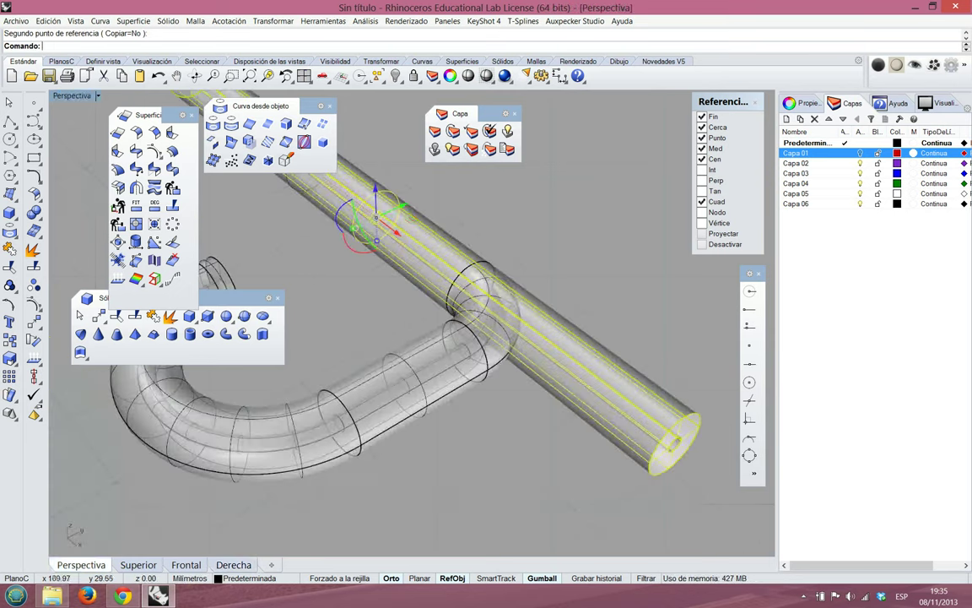
{"action": "scroll", "coordinate": [506, 391], "scroll_direction": "down", "scroll_amount": 4}
{"action": "left_click", "coordinate": [508, 395]}
Subtract the bent pipe from the straight pipe with a Boolean difference, keeping EliminarOriginal set to No
{"action": "scroll", "coordinate": [507, 338], "scroll_direction": "up", "scroll_amount": 5}
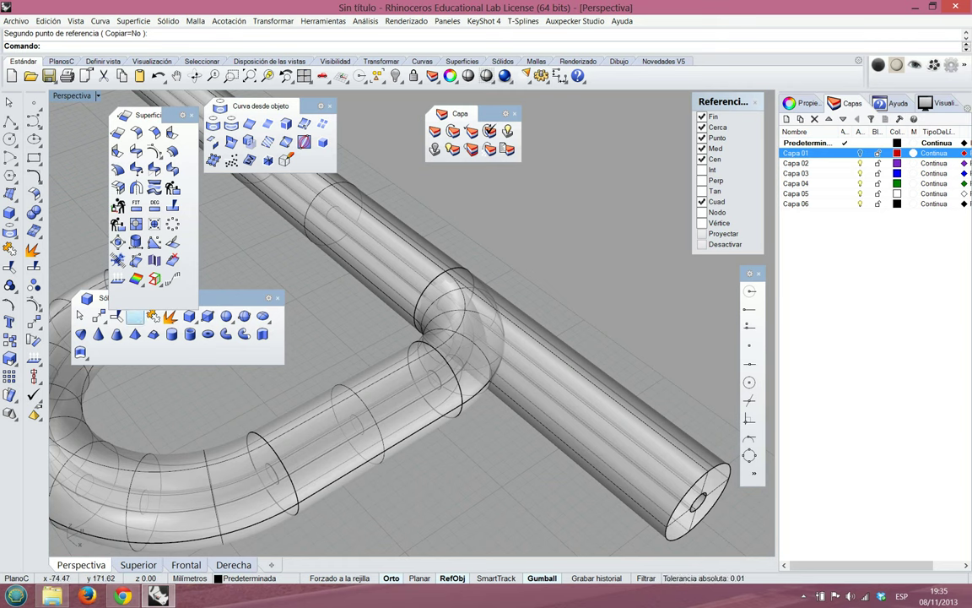
{"action": "left_click", "coordinate": [33, 212]}
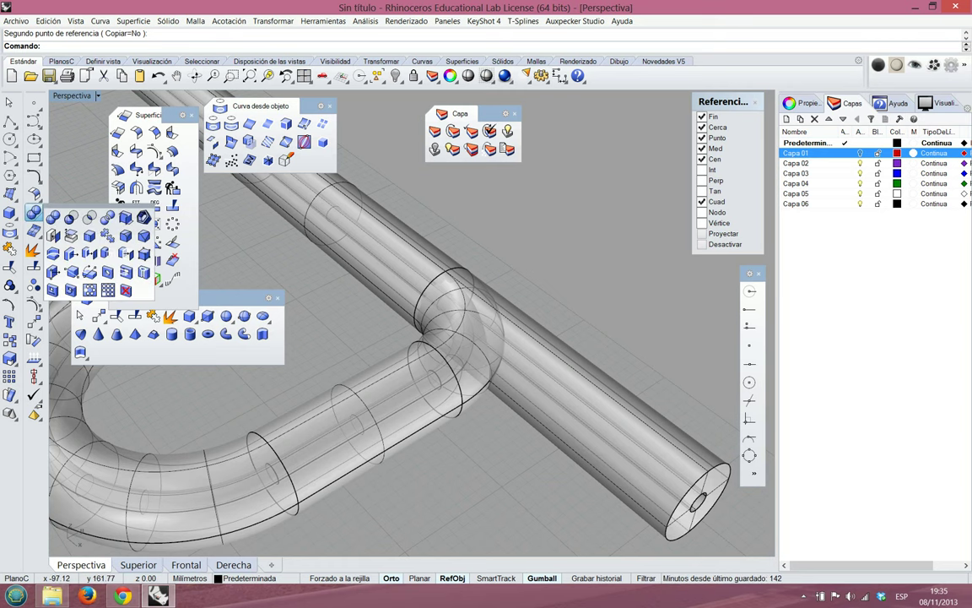
{"action": "left_click", "coordinate": [71, 217]}
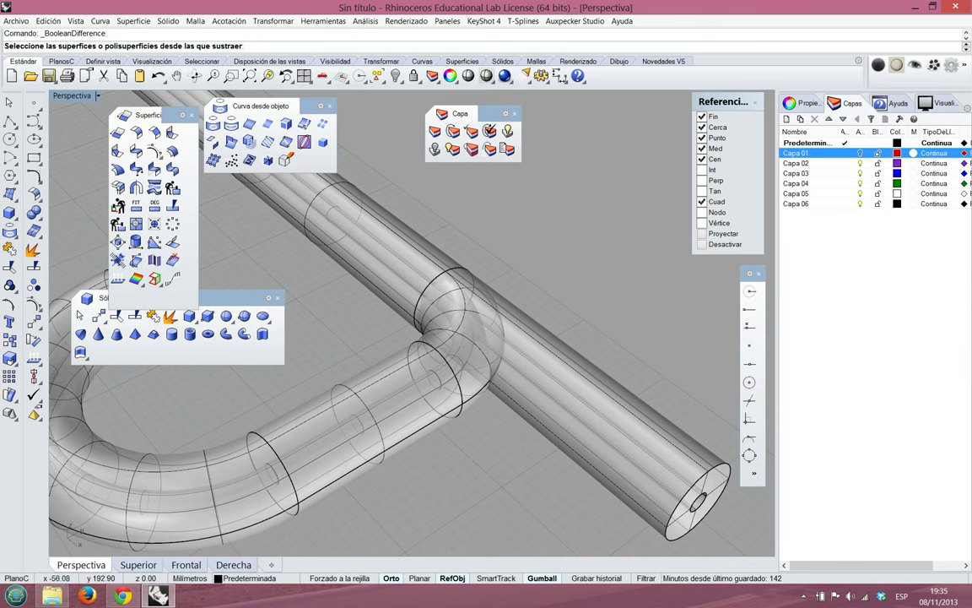
{"action": "left_click", "coordinate": [544, 362]}
{"action": "key", "text": "Return"}
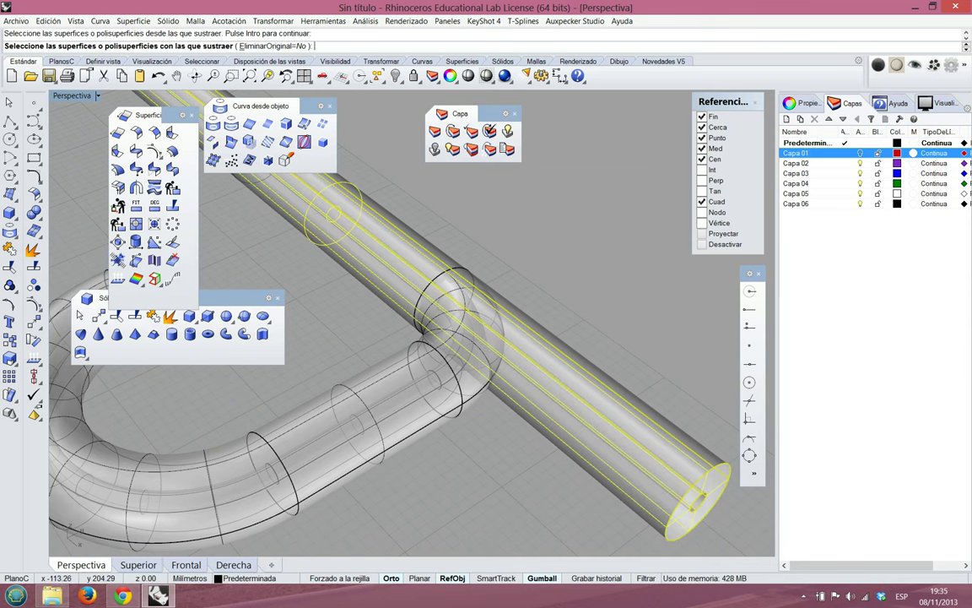
{"action": "left_click", "coordinate": [370, 412]}
{"action": "key", "text": "Return"}
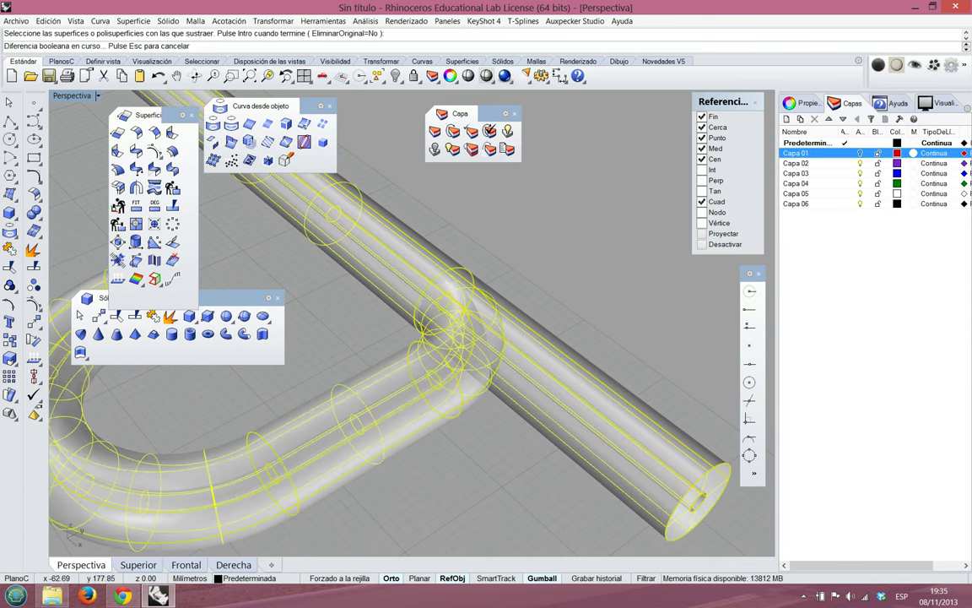
Examine the cut at the pipe junction from several sides, and check the extent of each pipe by selecting it
{"action": "right_click_drag", "start_coordinate": [523, 338], "coordinate": [337, 380]}
{"action": "left_click", "coordinate": [376, 384]}
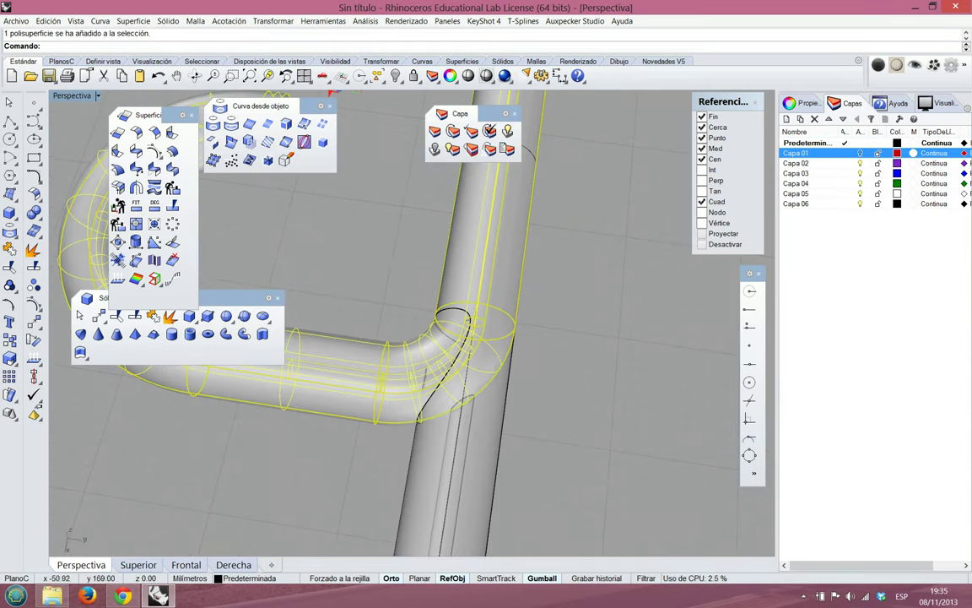
{"action": "left_click", "coordinate": [451, 460]}
{"action": "right_click_drag", "start_coordinate": [506, 422], "coordinate": [363, 405]}
{"action": "right_click_drag", "start_coordinate": [69, 537], "coordinate": [53, 515]}
{"action": "right_click_drag", "start_coordinate": [473, 422], "coordinate": [472, 410]}
{"action": "key", "text": "Escape"}
{"action": "scroll", "coordinate": [443, 312], "scroll_direction": "down", "scroll_amount": 2}
{"action": "scroll", "coordinate": [540, 412], "scroll_direction": "up", "scroll_amount": 2}
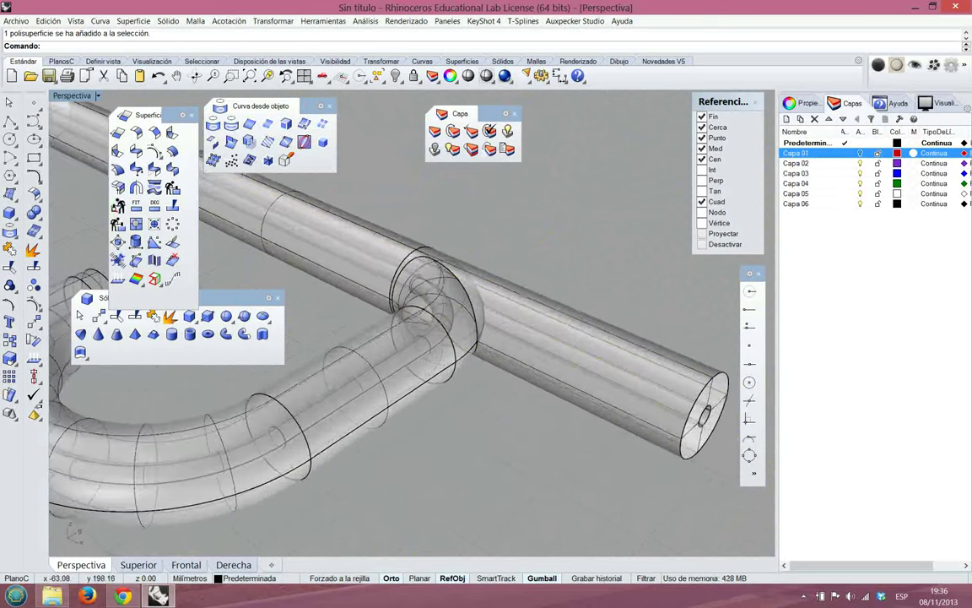
{"action": "right_click_drag", "start_coordinate": [48, 498], "coordinate": [42, 477]}
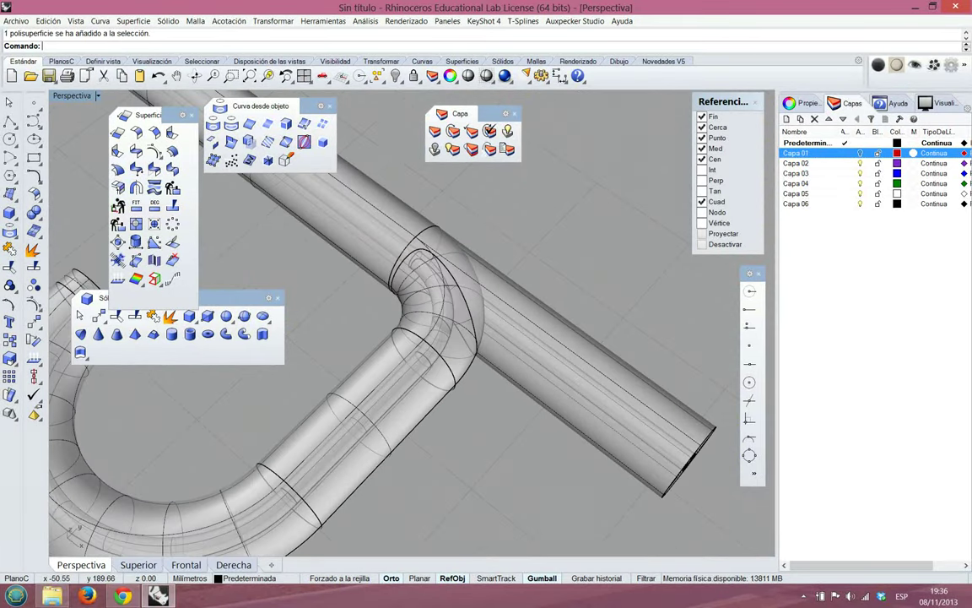
{"action": "left_click", "coordinate": [516, 325]}
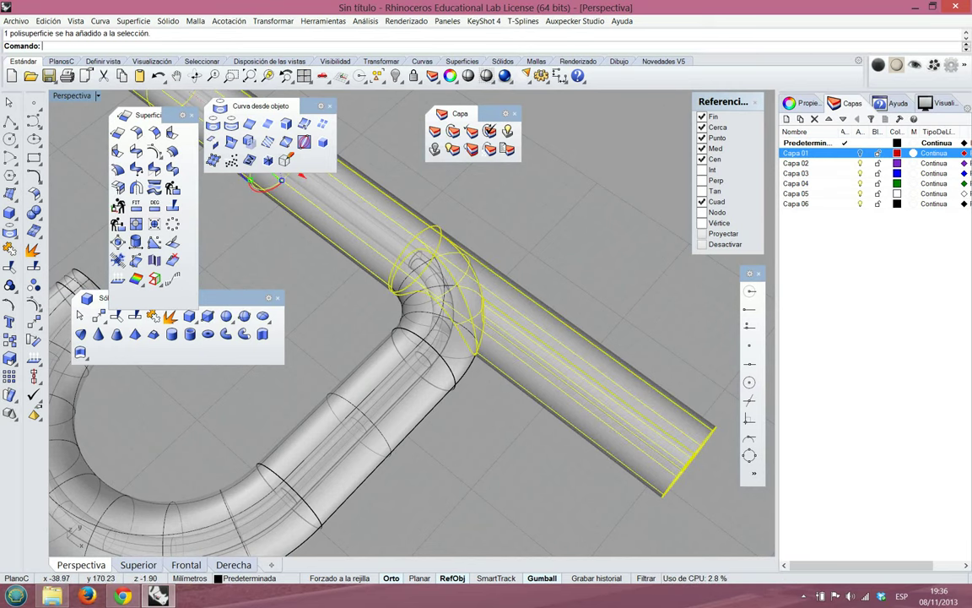
{"action": "left_click", "coordinate": [437, 322]}
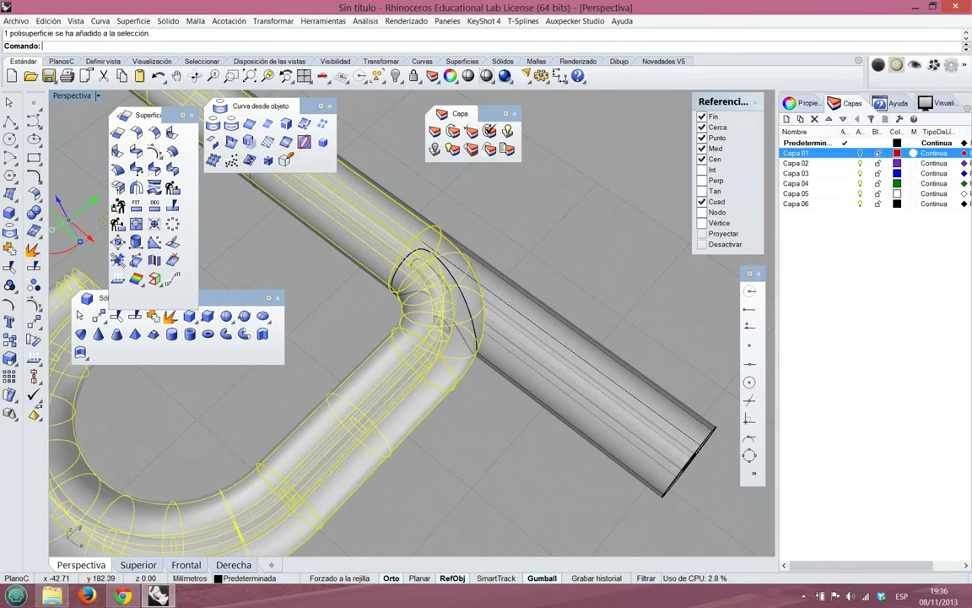
{"action": "right_click_drag", "start_coordinate": [437, 322], "coordinate": [420, 309]}
{"action": "key", "text": "Escape"}
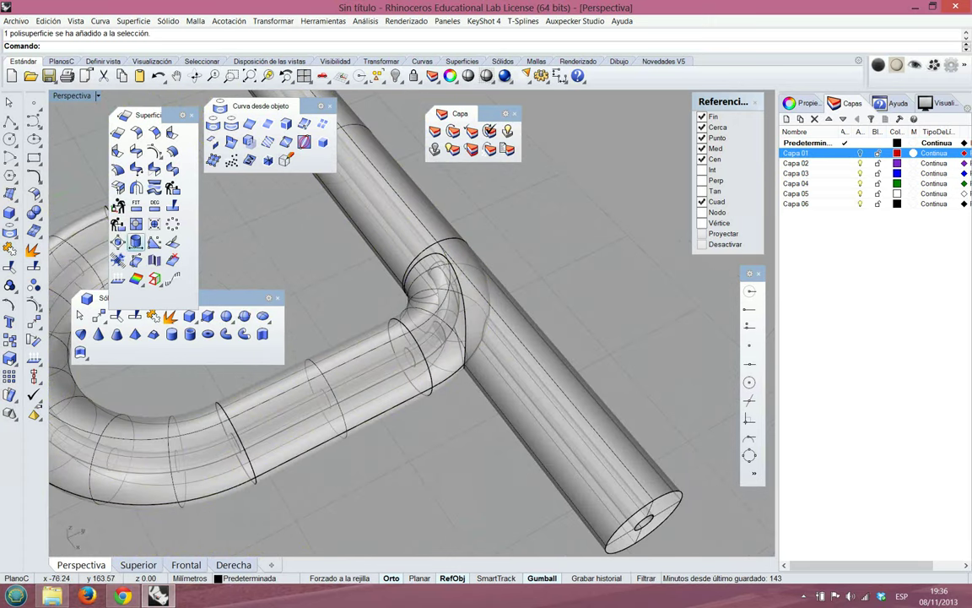
Subtract the straight pipe from the bent pipe with a Boolean difference, keeping EliminarOriginal set to No
{"action": "left_click", "coordinate": [34, 212]}
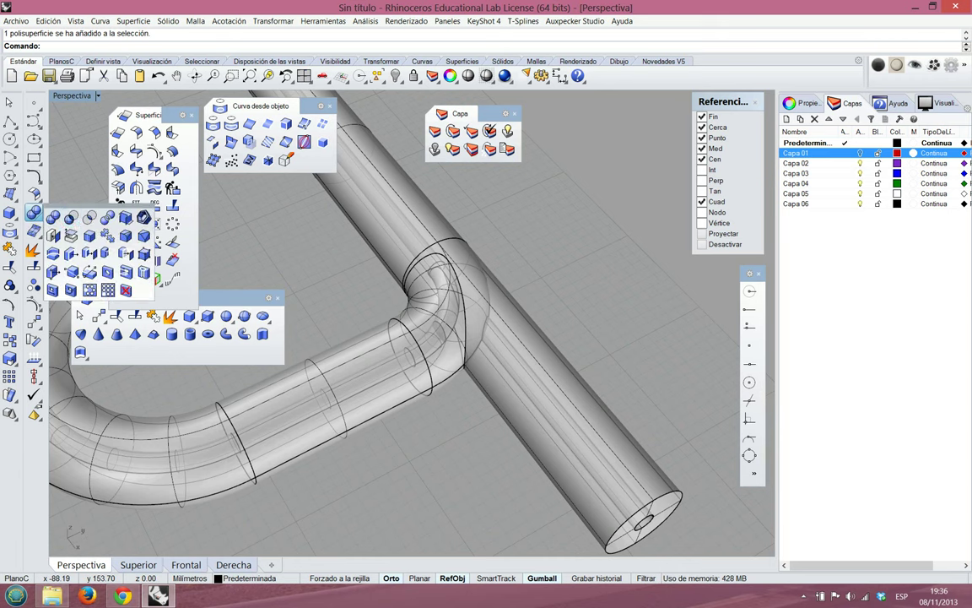
{"action": "left_click", "coordinate": [71, 216]}
{"action": "left_click", "coordinate": [384, 357]}
{"action": "key", "text": "Return"}
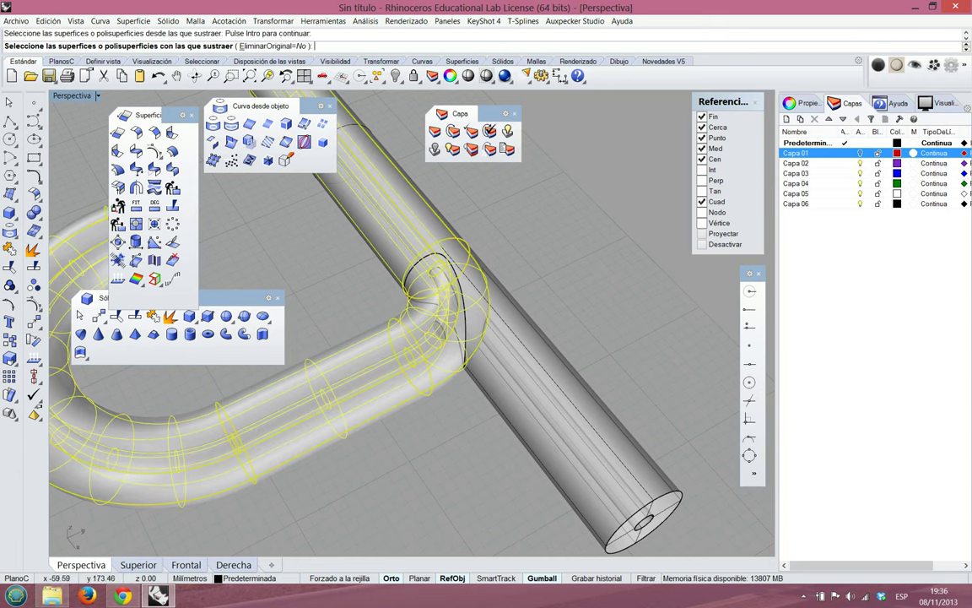
{"action": "left_click", "coordinate": [515, 375]}
{"action": "key", "text": "Return"}
Examine the elbow where the two pipes meet after the second subtraction, selecting each pipe to check its extent
{"action": "left_click", "coordinate": [517, 377]}
{"action": "right_click_drag", "start_coordinate": [516, 377], "coordinate": [272, 367]}
{"action": "scroll", "coordinate": [358, 330], "scroll_direction": "up", "scroll_amount": 4}
{"action": "left_click", "coordinate": [358, 328]}
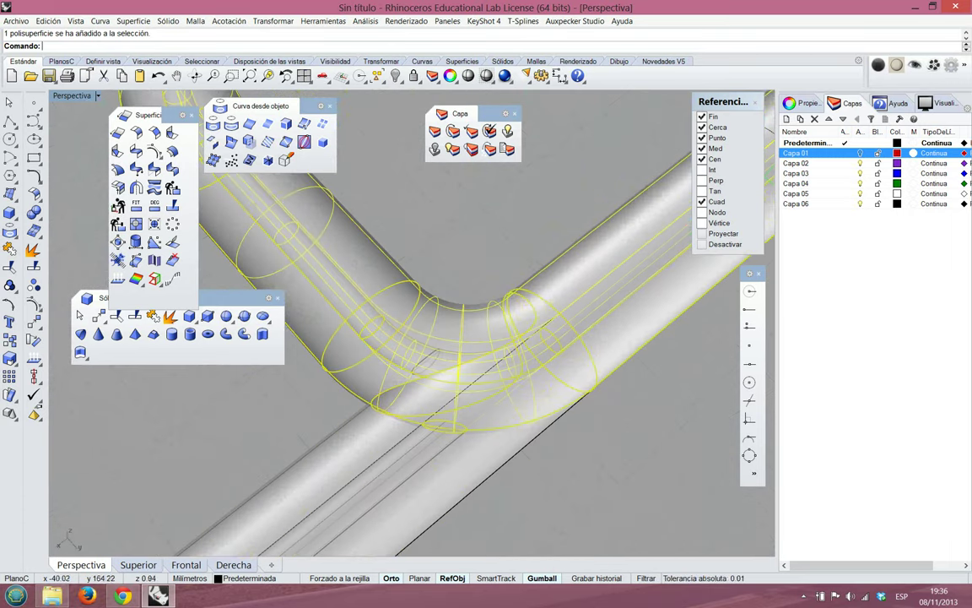
{"action": "key", "text": "Escape"}
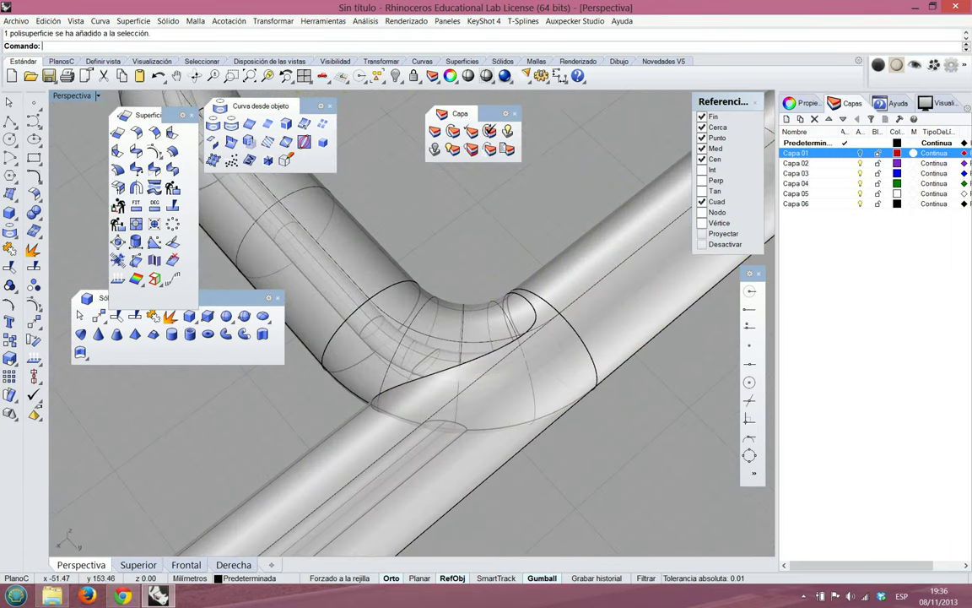
{"action": "scroll", "coordinate": [416, 309], "scroll_direction": "down", "scroll_amount": 4}
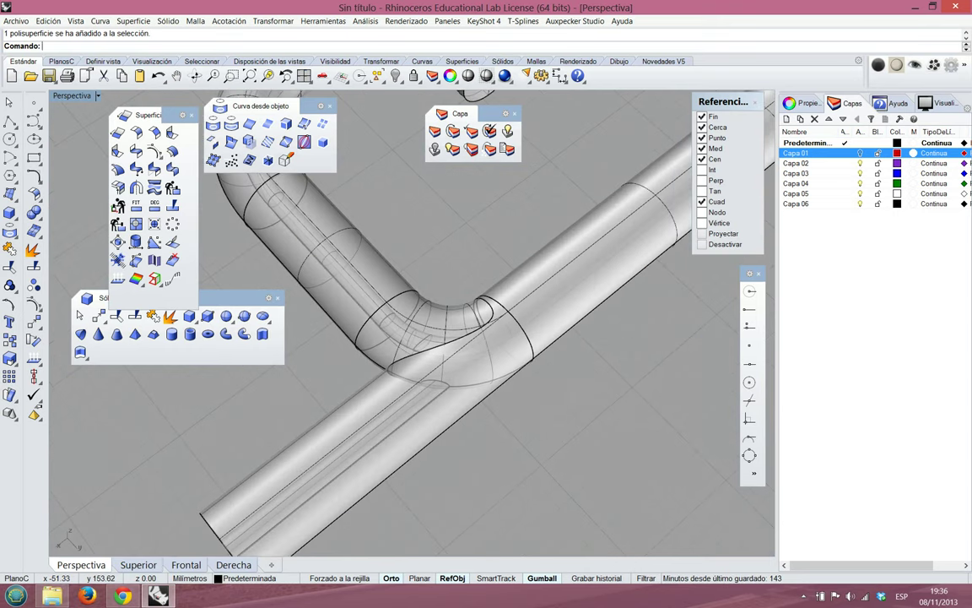
{"action": "right_click_drag", "start_coordinate": [416, 309], "coordinate": [610, 380]}
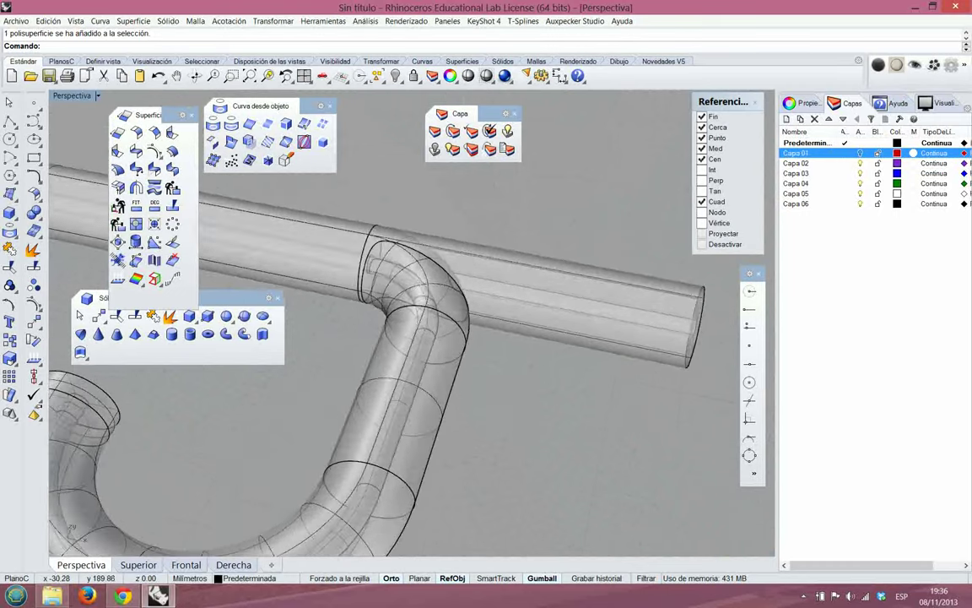
{"action": "scroll", "coordinate": [610, 380], "scroll_direction": "down", "scroll_amount": 6}
{"action": "scroll", "coordinate": [455, 338], "scroll_direction": "up", "scroll_amount": 5}
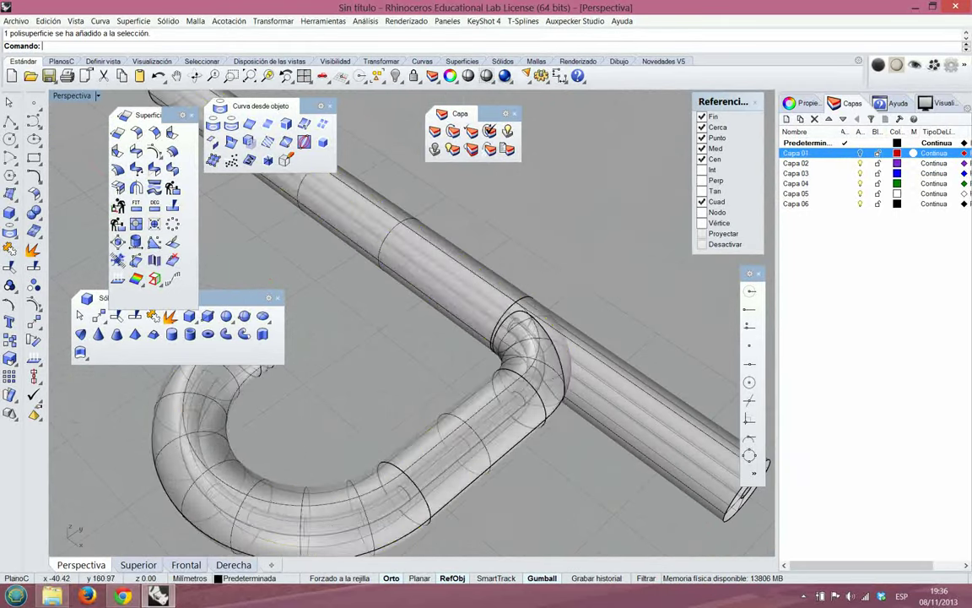
{"action": "left_click", "coordinate": [620, 395]}
{"action": "left_click", "coordinate": [502, 243]}
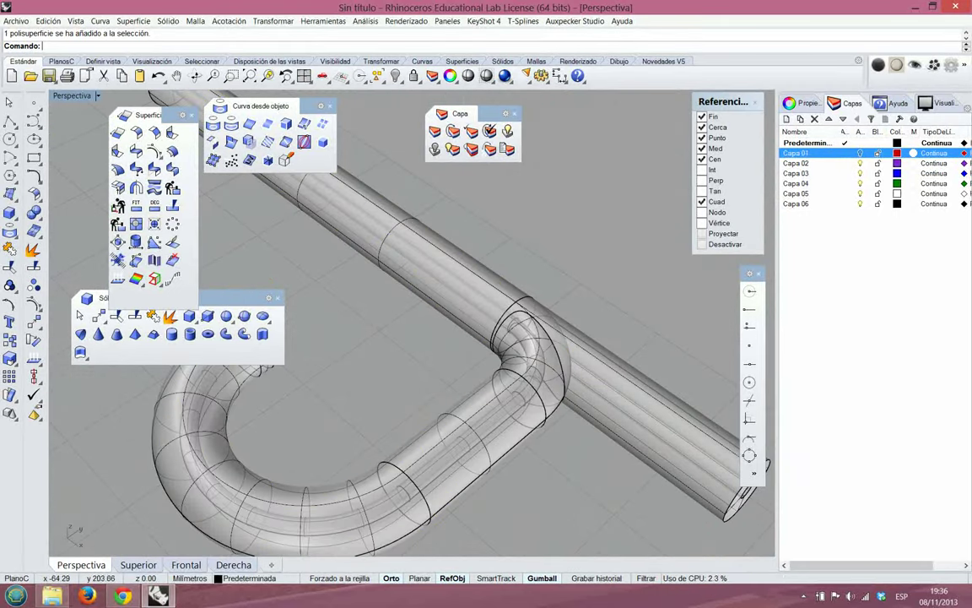
{"action": "left_click", "coordinate": [604, 384]}
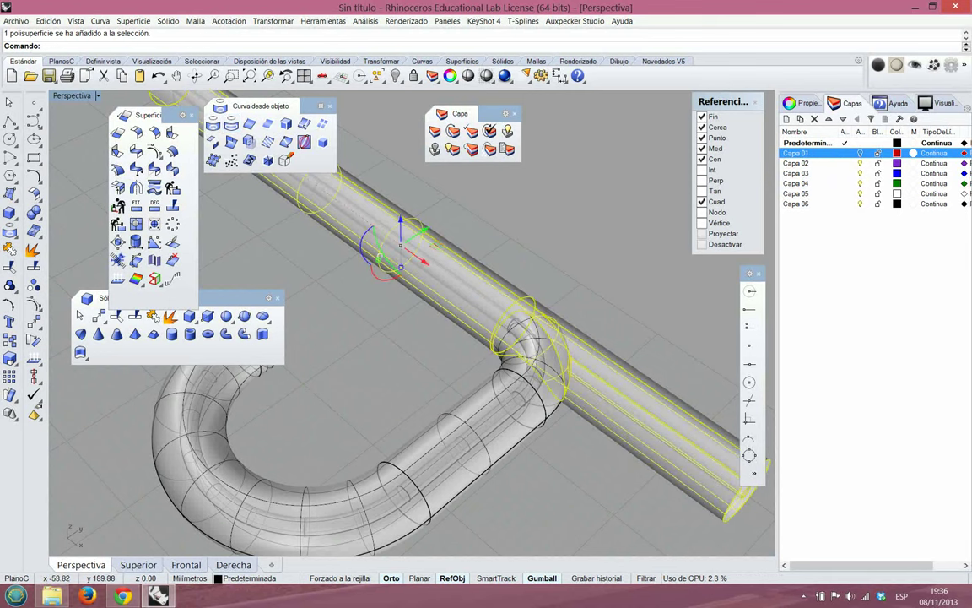
{"action": "left_click", "coordinate": [460, 435]}
Undo both Boolean differences between the straight and bent pipes, and check the restored solids by selecting them
{"action": "right_click", "coordinate": [410, 380]}
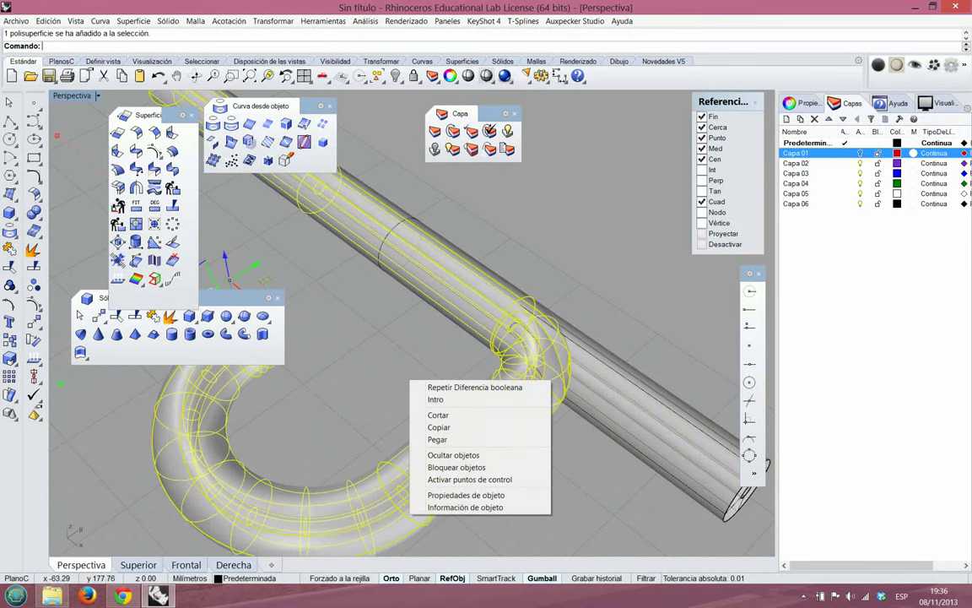
{"action": "left_click", "coordinate": [158, 76]}
{"action": "right_click", "coordinate": [157, 76]}
{"action": "left_click", "coordinate": [158, 76]}
{"action": "left_click", "coordinate": [158, 76]}
{"action": "left_click", "coordinate": [238, 226]}
{"action": "left_click", "coordinate": [311, 212]}
{"action": "left_click", "coordinate": [463, 441]}
{"action": "key", "text": "Escape"}
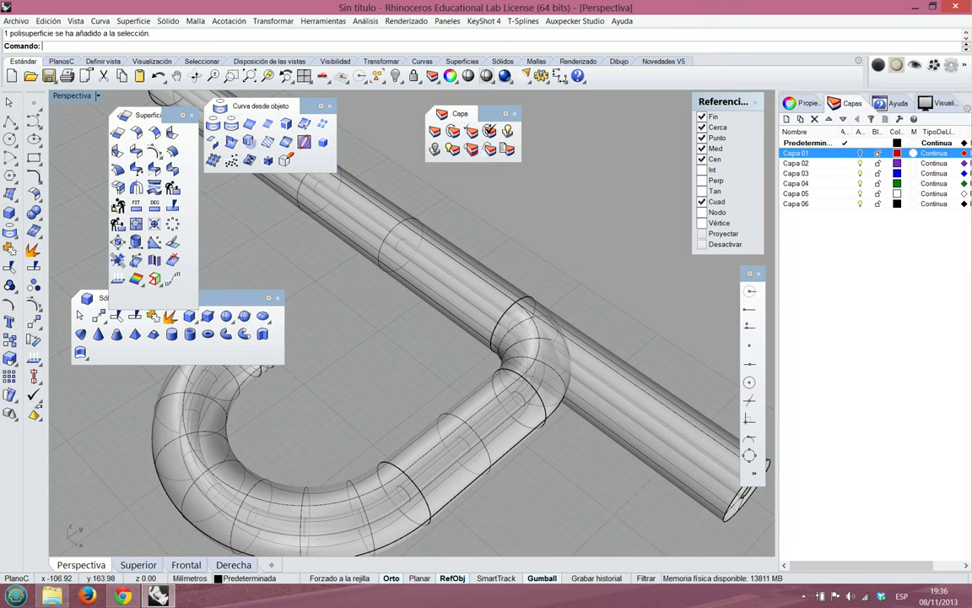
Subtract the bent pipe from the straight pipe with a Boolean difference, keeping EliminarOriginal set to No
{"action": "left_click", "coordinate": [39, 217]}
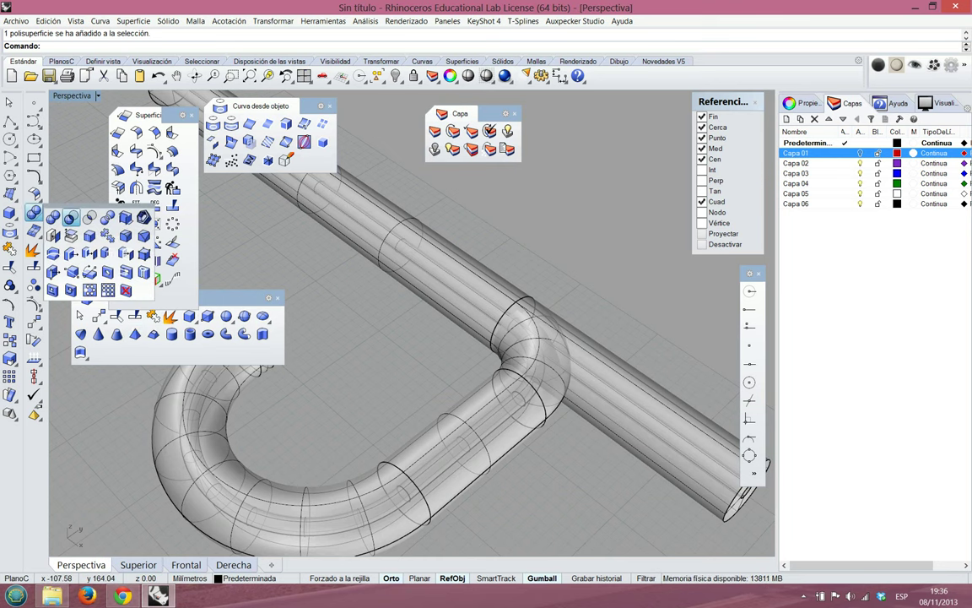
{"action": "left_click", "coordinate": [70, 217]}
{"action": "left_click", "coordinate": [582, 375]}
{"action": "key", "text": "Return"}
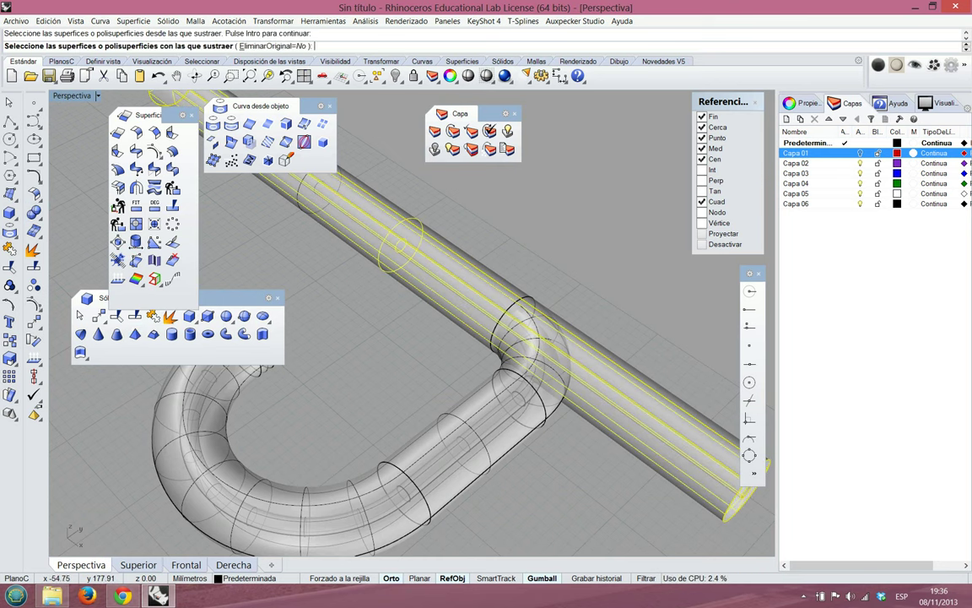
{"action": "left_click", "coordinate": [460, 443]}
{"action": "key", "text": "Return"}
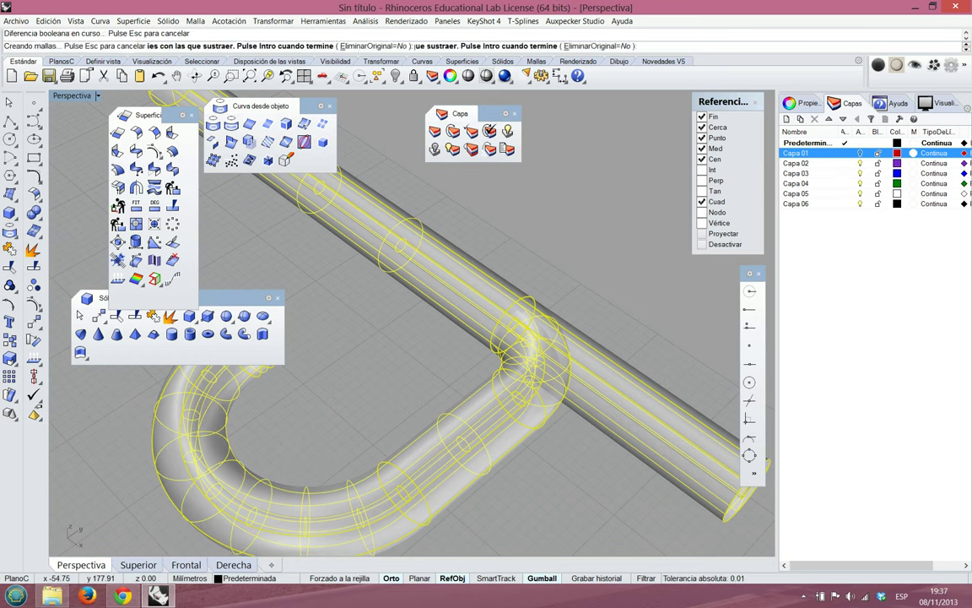
Select the bent pipe and the straight pipe in turn to check the extent of each after the subtraction
{"action": "left_click", "coordinate": [463, 443]}
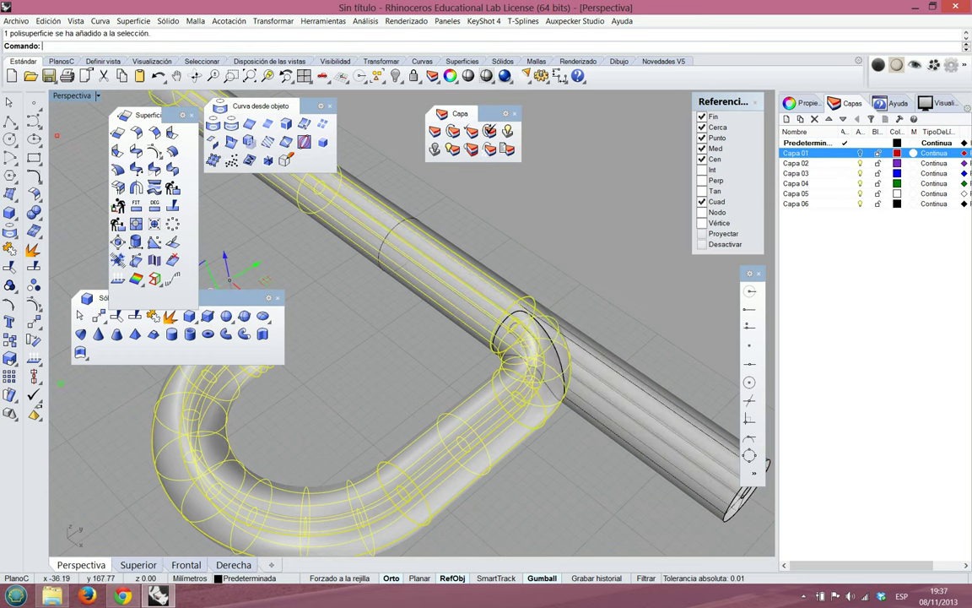
{"action": "key", "text": "Escape"}
{"action": "left_click", "coordinate": [447, 262]}
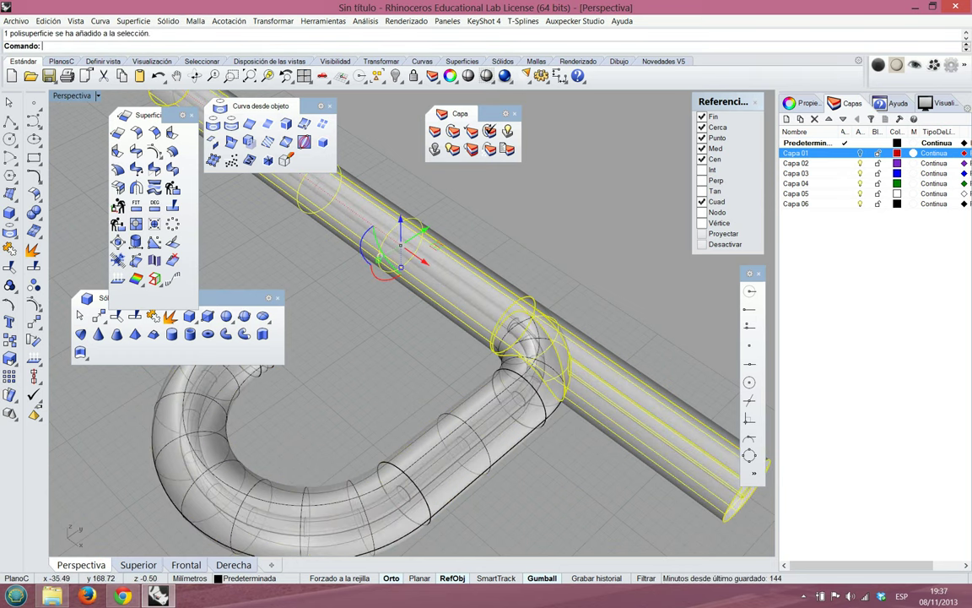
{"action": "key", "text": "Return"}
{"action": "left_click", "coordinate": [462, 443]}
{"action": "key", "text": "Return"}
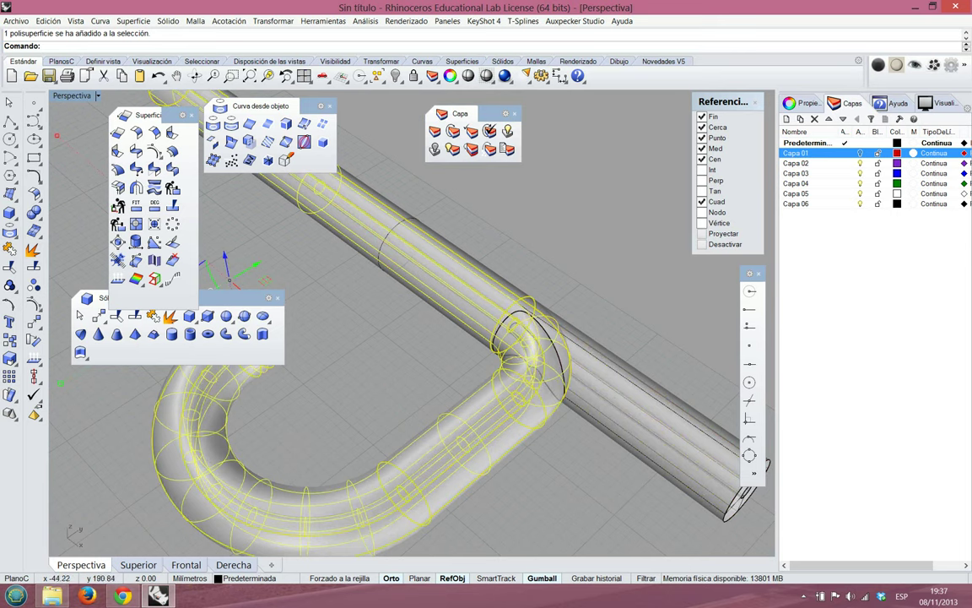
{"action": "left_click", "coordinate": [608, 381]}
{"action": "mouse_move", "coordinate": [608, 382]}
{"action": "right_mouse_down"}
{"action": "mouse_move", "coordinate": [430, 376]}
{"action": "mouse_move", "coordinate": [620, 371]}
{"action": "right_mouse_up"}
{"action": "key", "text": "Escape"}
Set the bent pipe's display colour to Cian in its object properties
{"action": "left_click", "coordinate": [485, 422]}
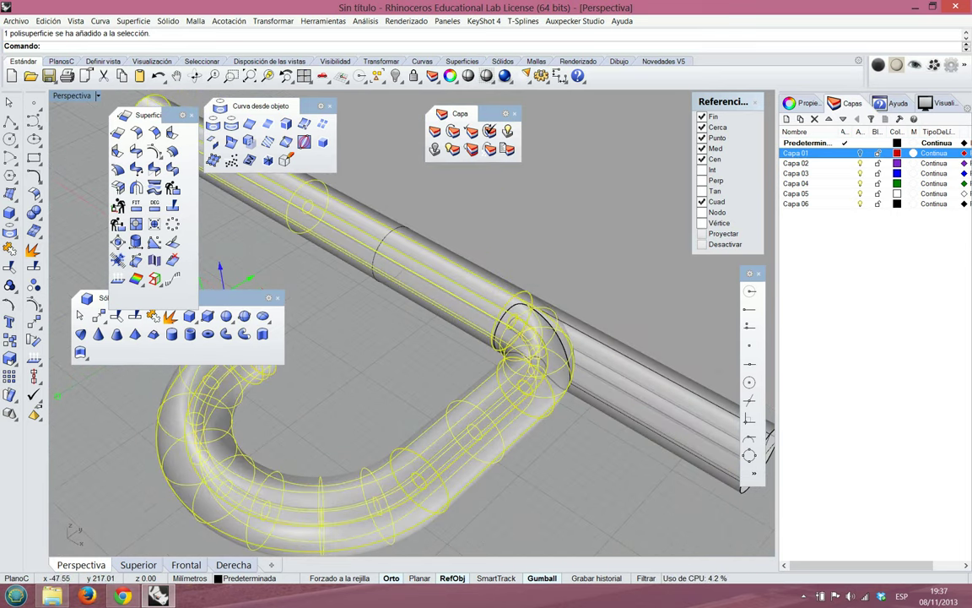
{"action": "left_click", "coordinate": [808, 103]}
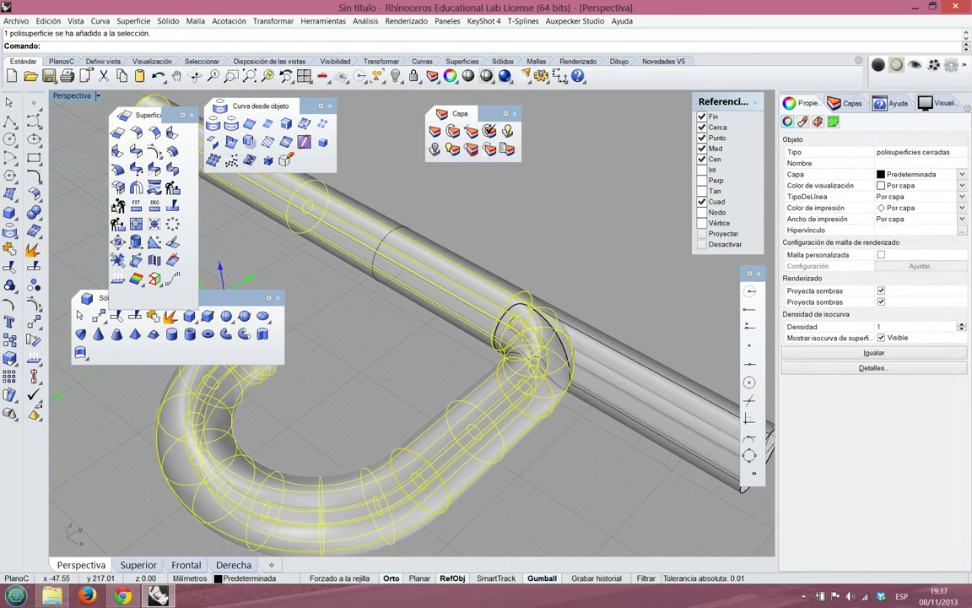
{"action": "left_click", "coordinate": [962, 186]}
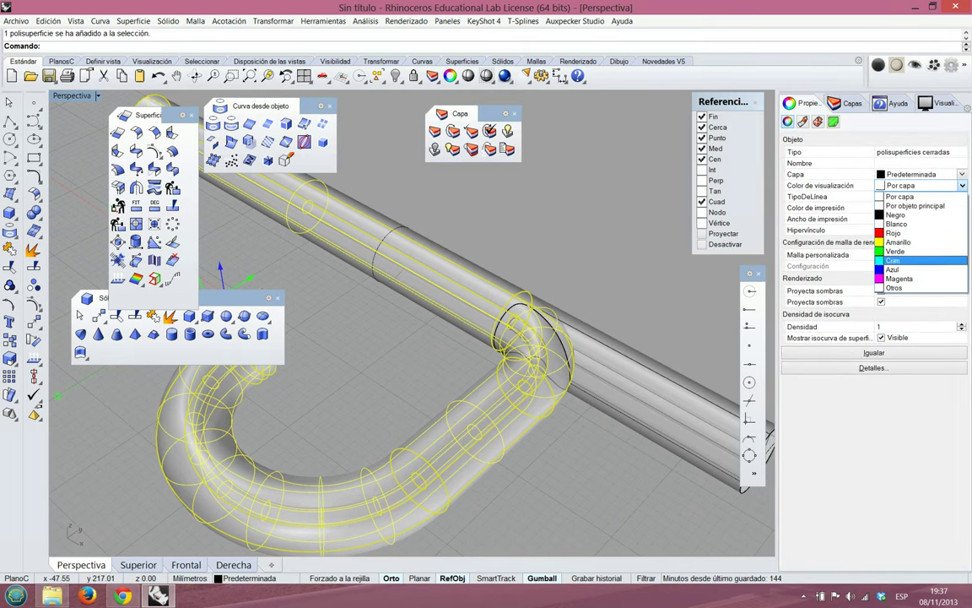
{"action": "left_click", "coordinate": [911, 260]}
{"action": "key", "text": "Escape"}
Examine the elbow where the cyan bent pipe meets the straight pipe from several sides
{"action": "right_click_drag", "start_coordinate": [582, 203], "coordinate": [291, 241]}
{"action": "scroll", "coordinate": [424, 331], "scroll_direction": "down", "scroll_amount": 6}
{"action": "right_click_drag", "start_coordinate": [494, 327], "coordinate": [519, 302]}
{"action": "right_click_drag", "start_coordinate": [126, 337], "coordinate": [498, 353]}
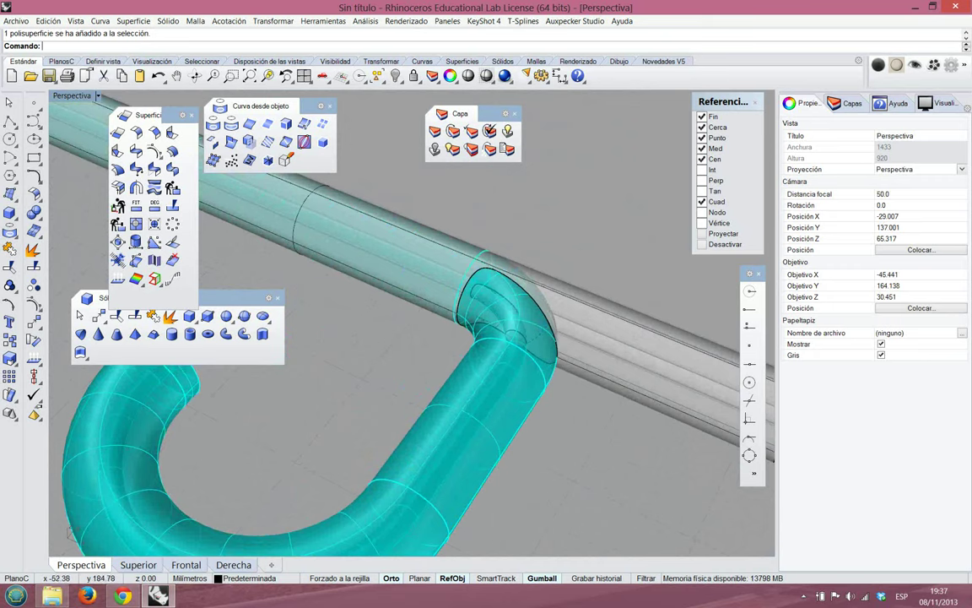
{"action": "left_click", "coordinate": [469, 375]}
{"action": "left_click", "coordinate": [508, 243]}
Subtract the straight pipe from the cyan bent pipe with a Boolean difference, keeping EliminarOriginal set to No
{"action": "left_click", "coordinate": [497, 316]}
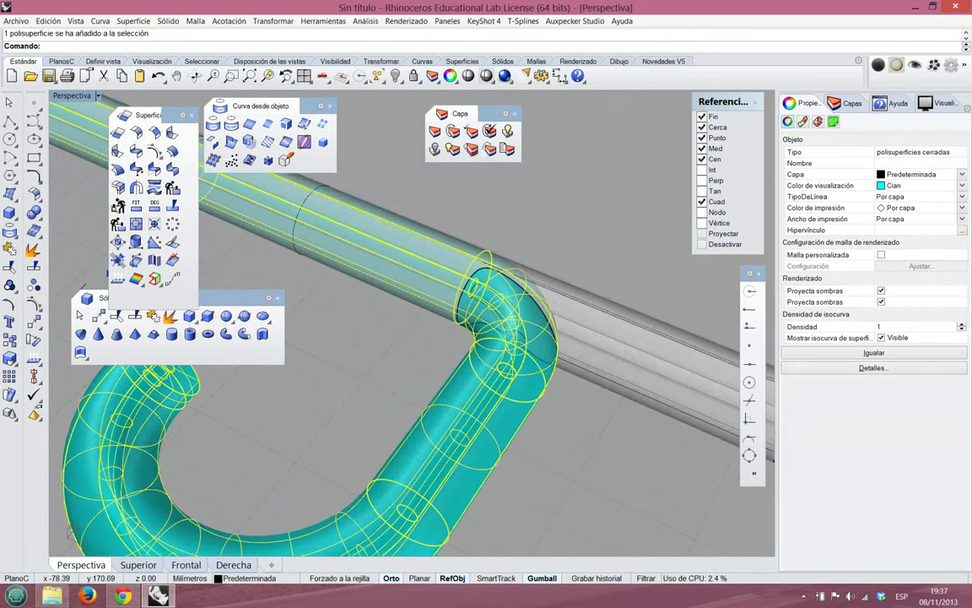
{"action": "left_click", "coordinate": [34, 213]}
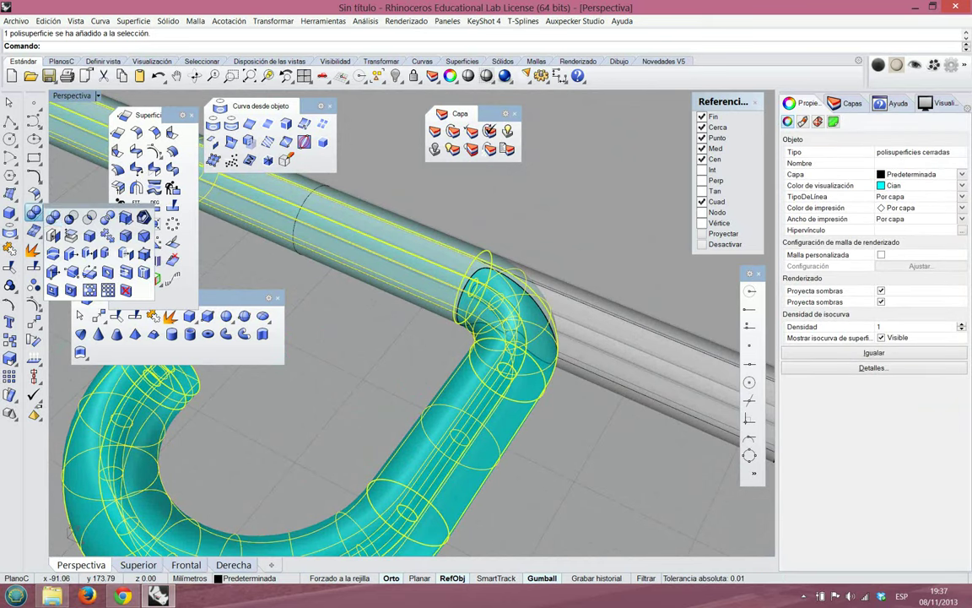
{"action": "left_click", "coordinate": [71, 216]}
{"action": "left_click", "coordinate": [609, 314]}
{"action": "key", "text": "Return"}
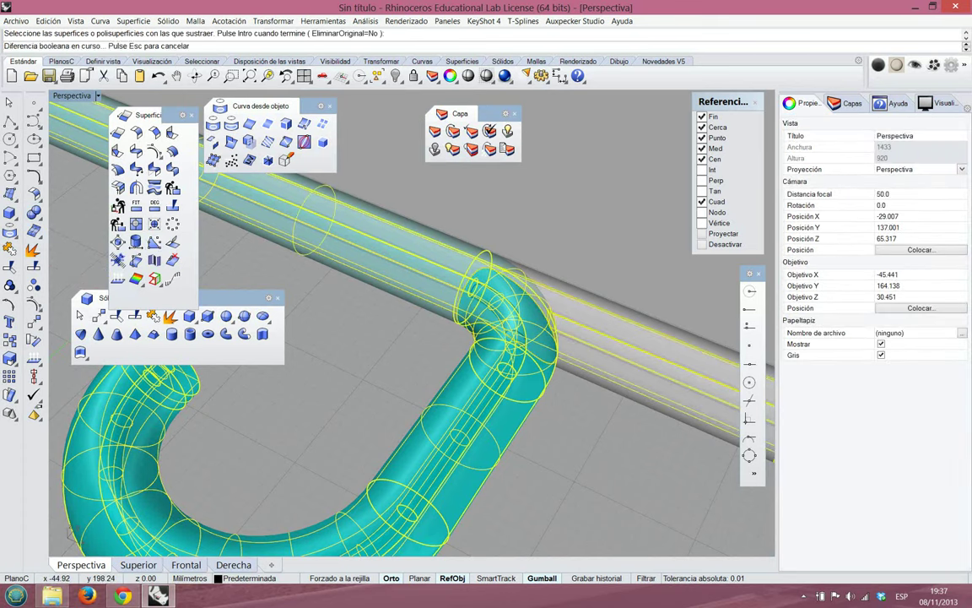
Check the extent of the cyan bent pipe where it overlaps the straight pipe by selecting it and viewing the whole assembly
{"action": "left_click", "coordinate": [408, 251]}
{"action": "left_click", "coordinate": [500, 214]}
{"action": "left_click", "coordinate": [382, 272]}
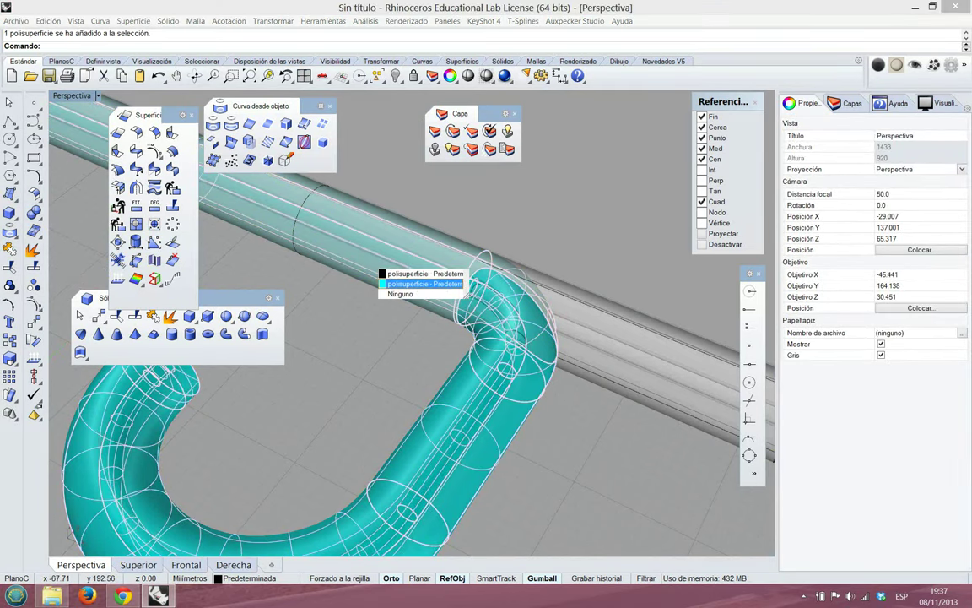
{"action": "left_click", "coordinate": [414, 284]}
{"action": "right_click_drag", "start_coordinate": [477, 344], "coordinate": [358, 287]}
{"action": "right_click_drag", "start_coordinate": [254, 295], "coordinate": [219, 296]}
{"action": "left_click", "coordinate": [596, 371]}
{"action": "scroll", "coordinate": [636, 353], "scroll_direction": "down", "scroll_amount": 6}
{"action": "left_click", "coordinate": [644, 332]}
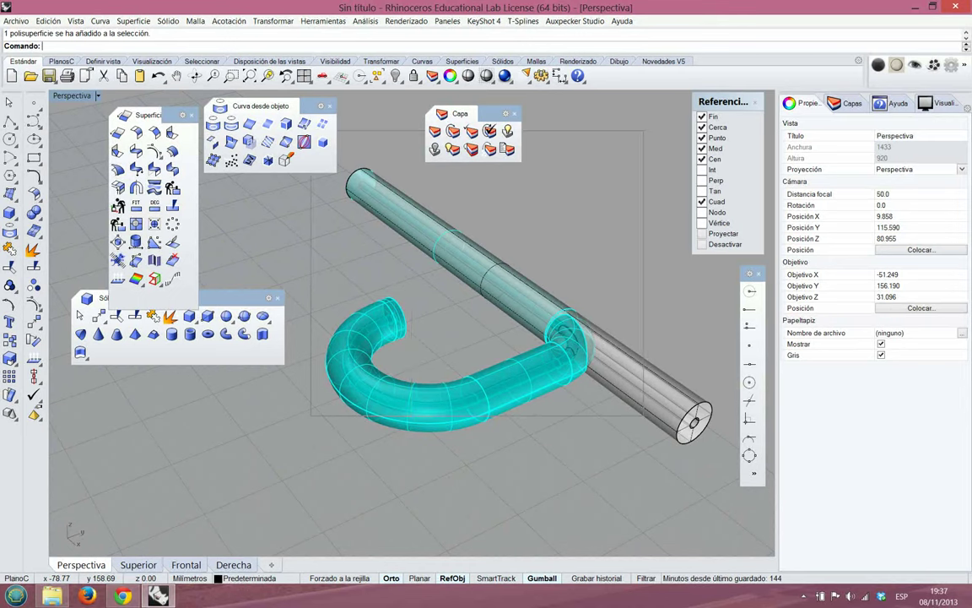
Cut out the small solid inside the pipe junction, inspect the gap from several sides, and undo the cut
{"action": "scroll", "coordinate": [598, 357], "scroll_direction": "up", "scroll_amount": 8}
{"action": "right_click_drag", "start_coordinate": [598, 357], "coordinate": [551, 351]}
{"action": "left_click", "coordinate": [104, 77]}
{"action": "right_click_drag", "start_coordinate": [361, 344], "coordinate": [747, 346]}
{"action": "right_click_drag", "start_coordinate": [565, 346], "coordinate": [659, 346]}
{"action": "scroll", "coordinate": [390, 251], "scroll_direction": "down", "scroll_amount": 14}
{"action": "scroll", "coordinate": [396, 265], "scroll_direction": "up", "scroll_amount": 10}
{"action": "right_click_drag", "start_coordinate": [548, 270], "coordinate": [498, 228]}
{"action": "right_click_drag", "start_coordinate": [346, 325], "coordinate": [481, 304]}
{"action": "left_click", "coordinate": [158, 75]}
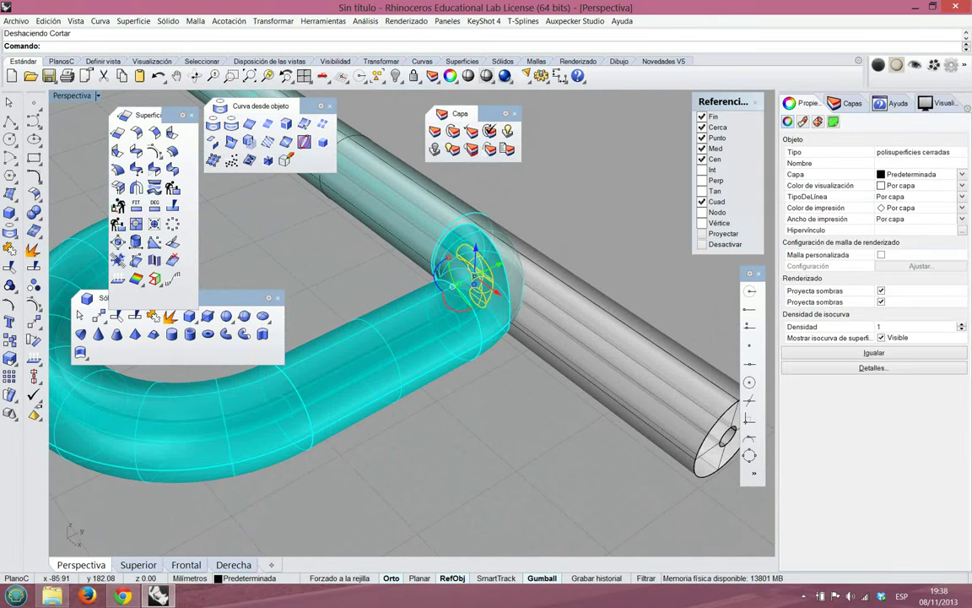
Examine the junction of the cyan bent pipe and the straight pipe at close range and as a whole
{"action": "key", "text": "Escape"}
{"action": "left_click", "coordinate": [387, 332]}
{"action": "key", "text": "Escape"}
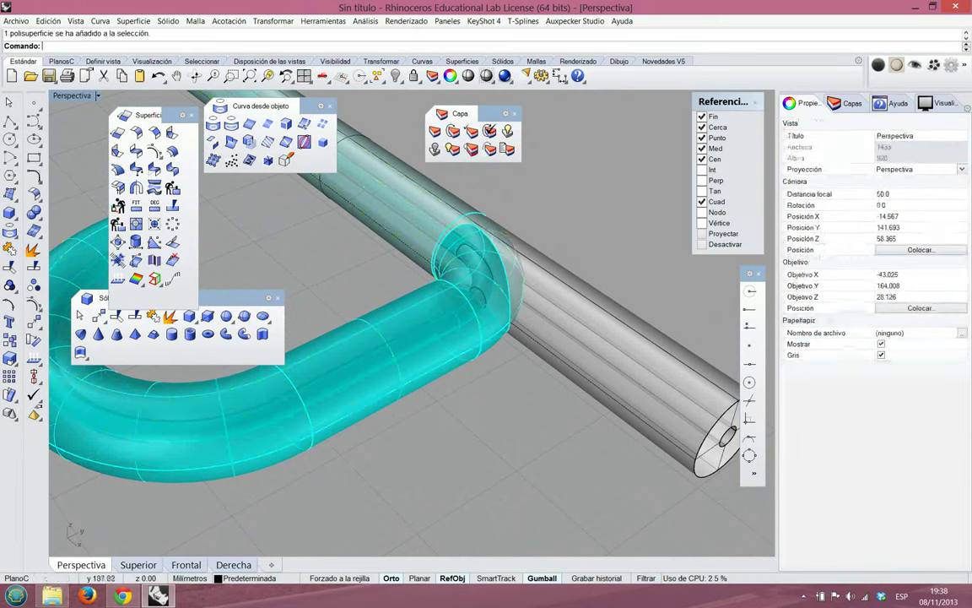
{"action": "scroll", "coordinate": [485, 325], "scroll_direction": "down", "scroll_amount": 14}
{"action": "right_click_drag", "start_coordinate": [486, 291], "coordinate": [494, 329]}
{"action": "scroll", "coordinate": [447, 287], "scroll_direction": "up", "scroll_amount": 5}
{"action": "scroll", "coordinate": [448, 287], "scroll_direction": "down", "scroll_amount": 4}
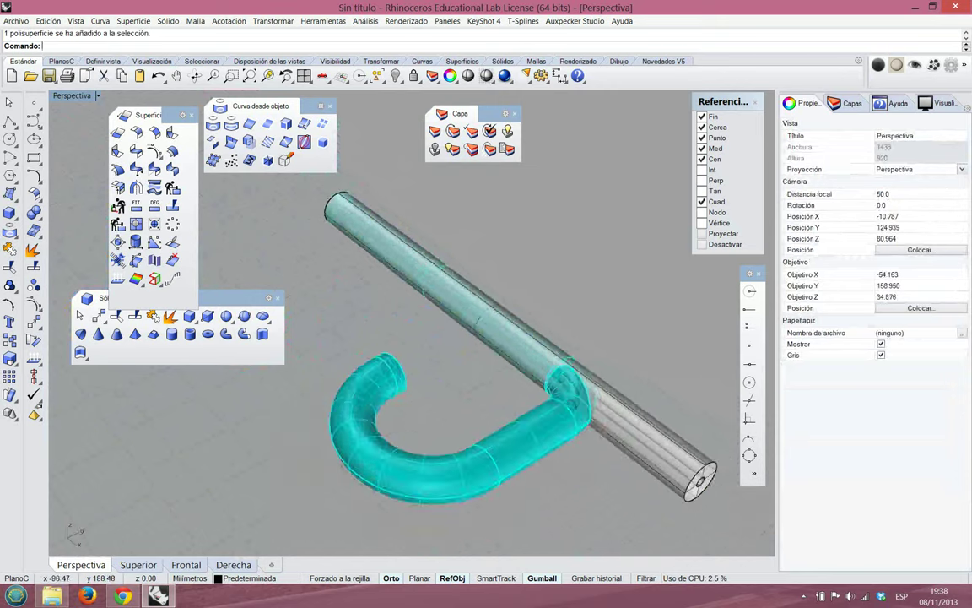
{"action": "scroll", "coordinate": [447, 287], "scroll_direction": "up", "scroll_amount": 8}
{"action": "scroll", "coordinate": [511, 359], "scroll_direction": "down", "scroll_amount": 2}
{"action": "right_click_drag", "start_coordinate": [511, 358], "coordinate": [525, 390]}
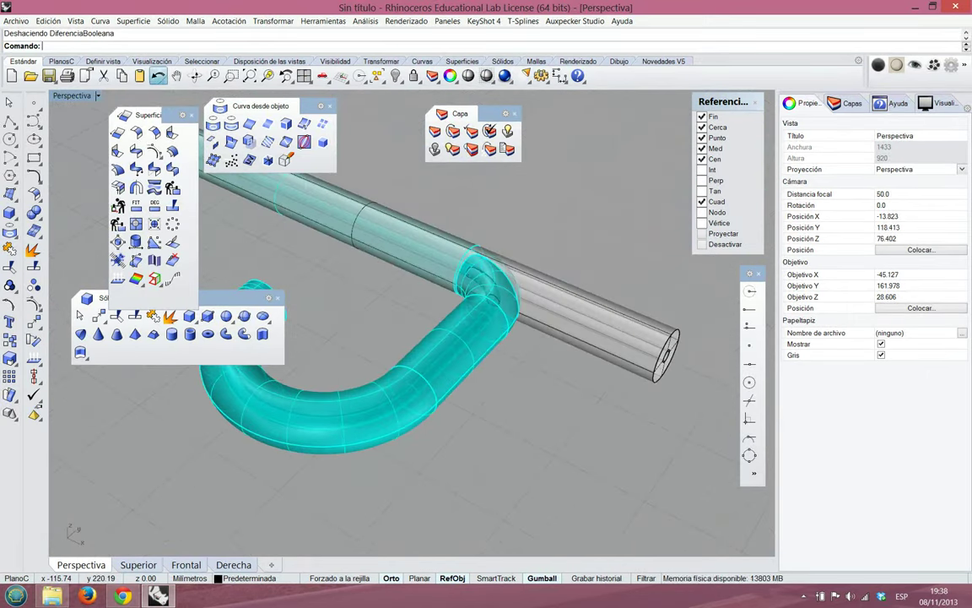
Undo the Boolean differences and the cyan colour change back to the two full pipes, keeping the 2D scaling
{"action": "left_click", "coordinate": [159, 77]}
{"action": "left_click", "coordinate": [158, 77]}
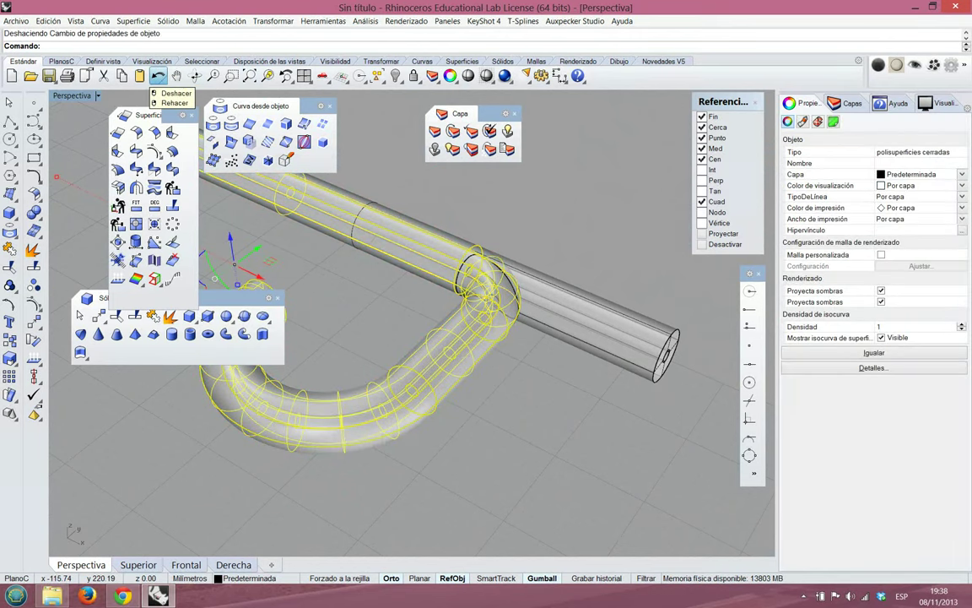
{"action": "left_click", "coordinate": [158, 75]}
{"action": "right_click", "coordinate": [158, 76]}
{"action": "left_click", "coordinate": [158, 76]}
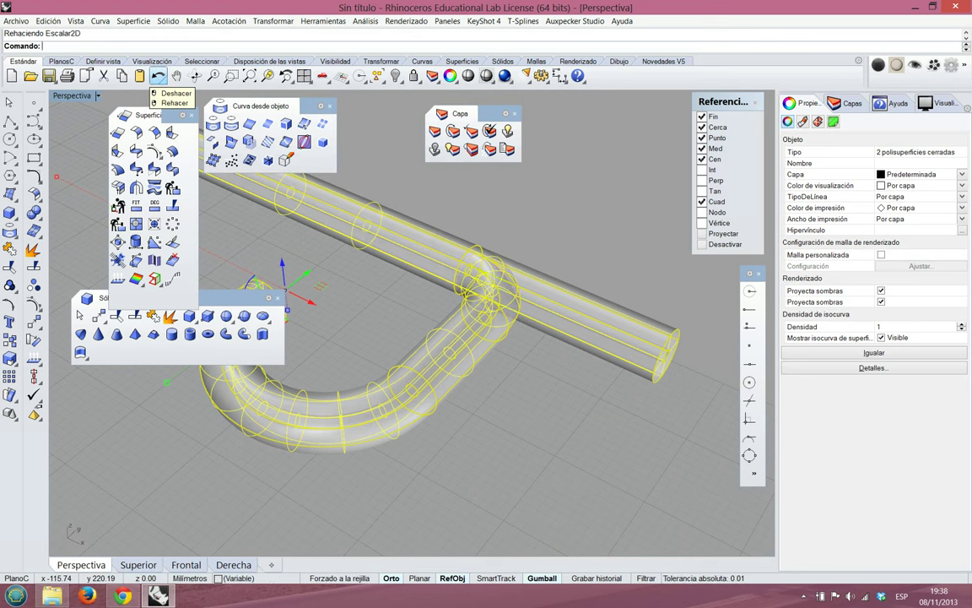
{"action": "key", "text": "Escape"}
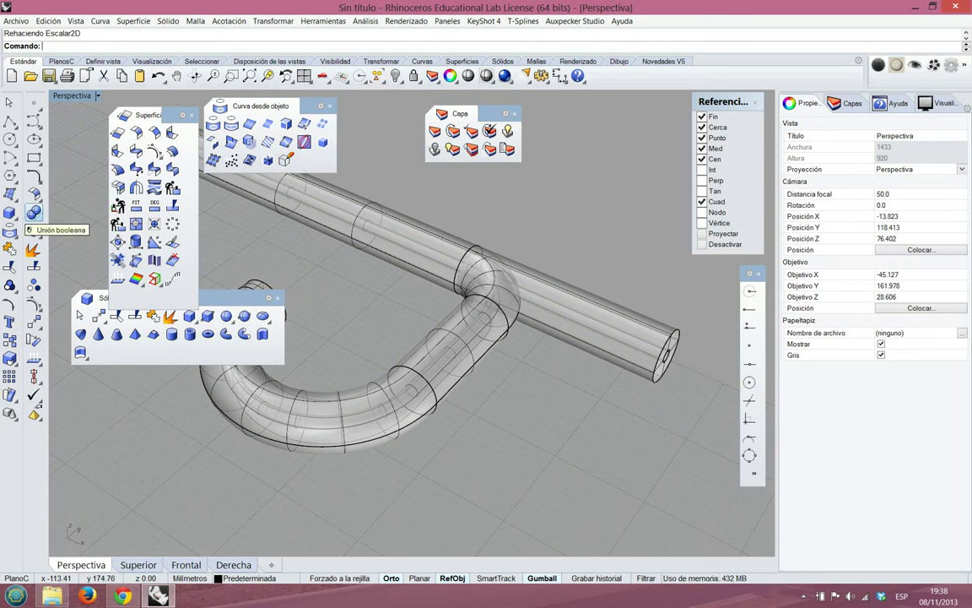
Subtract the straight pipe from the restored bent pipe with a Boolean difference, keeping EliminarOriginal set to No
{"action": "left_click", "coordinate": [33, 212]}
{"action": "left_click", "coordinate": [70, 217]}
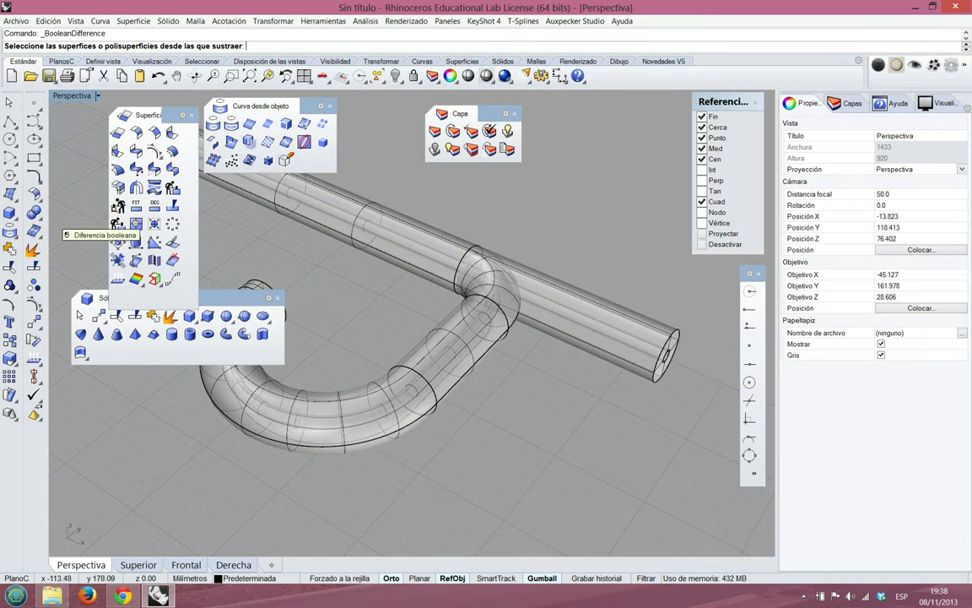
{"action": "left_click", "coordinate": [443, 348]}
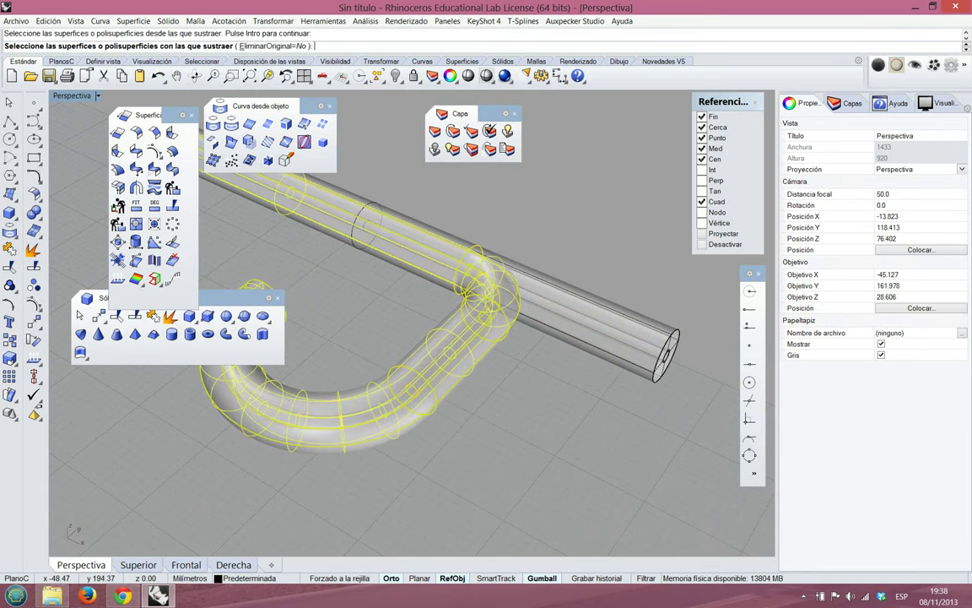
{"action": "left_click", "coordinate": [583, 308]}
{"action": "key", "text": "Return"}
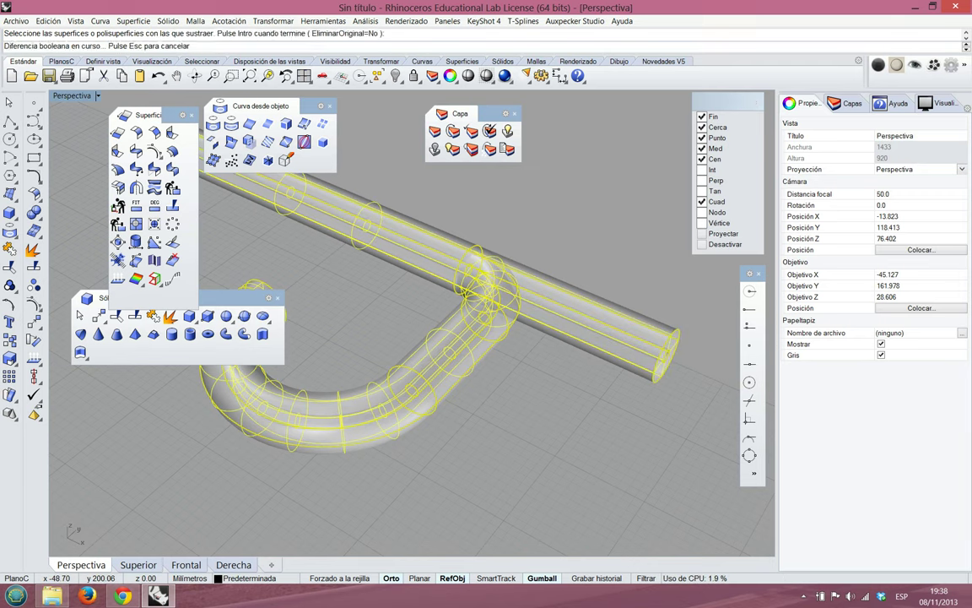
Check the extent of the trimmed bent pipe at the elbow by selecting it and viewing it from above
{"action": "scroll", "coordinate": [572, 314], "scroll_direction": "down", "scroll_amount": 8}
{"action": "scroll", "coordinate": [552, 293], "scroll_direction": "up", "scroll_amount": 12}
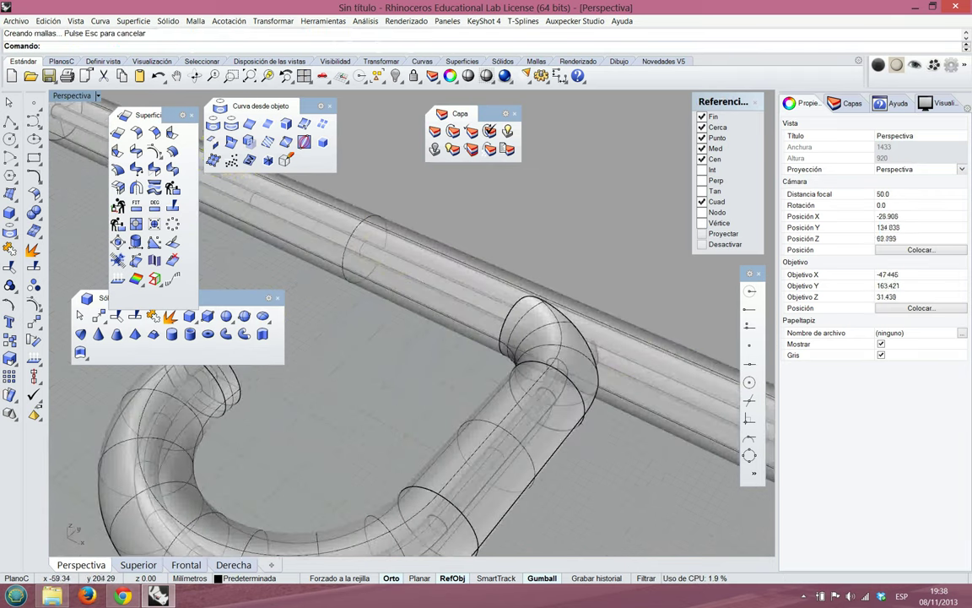
{"action": "scroll", "coordinate": [576, 354], "scroll_direction": "up", "scroll_amount": 2}
{"action": "right_click_drag", "start_coordinate": [590, 359], "coordinate": [564, 375]}
{"action": "left_click", "coordinate": [557, 376]}
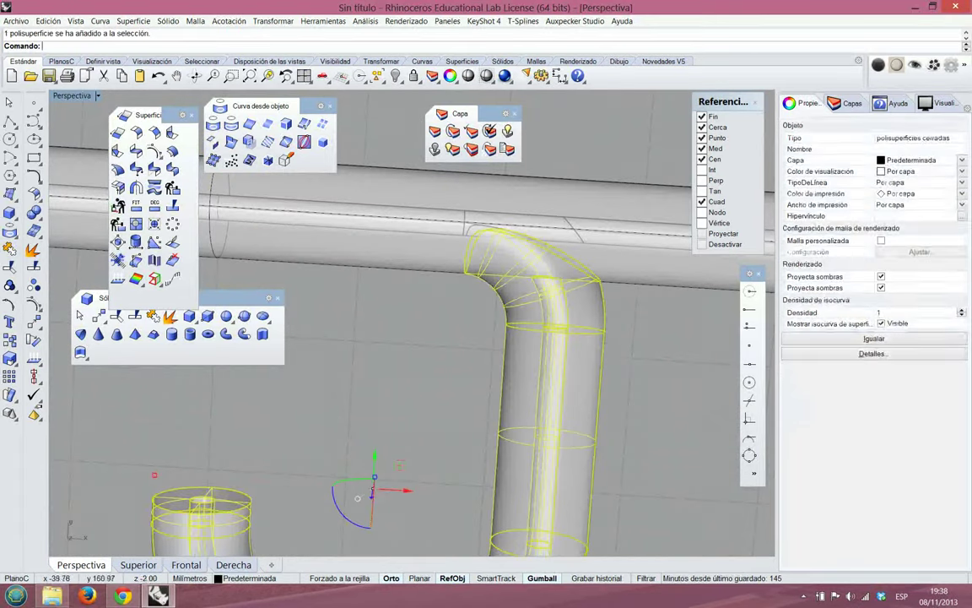
{"action": "scroll", "coordinate": [437, 367], "scroll_direction": "down", "scroll_amount": 6}
{"action": "right_click_drag", "start_coordinate": [438, 367], "coordinate": [359, 313]}
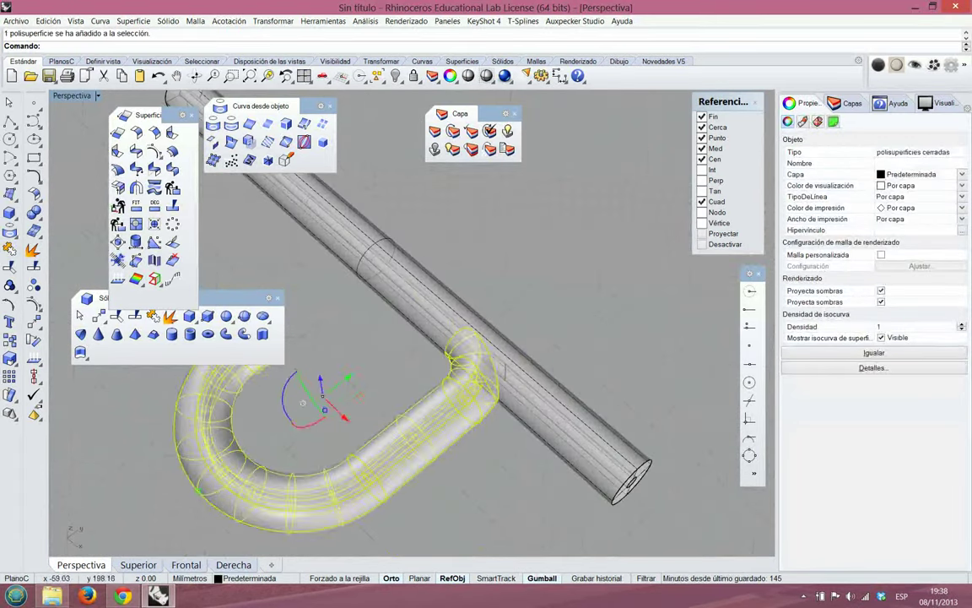
{"action": "left_click", "coordinate": [505, 422]}
Inspect the inner bores of both pipes at the junction up close from several angles
{"action": "scroll", "coordinate": [505, 415], "scroll_direction": "up", "scroll_amount": 8}
{"action": "right_click_drag", "start_coordinate": [505, 415], "coordinate": [393, 427]}
{"action": "right_click_drag", "start_coordinate": [195, 246], "coordinate": [179, 243]}
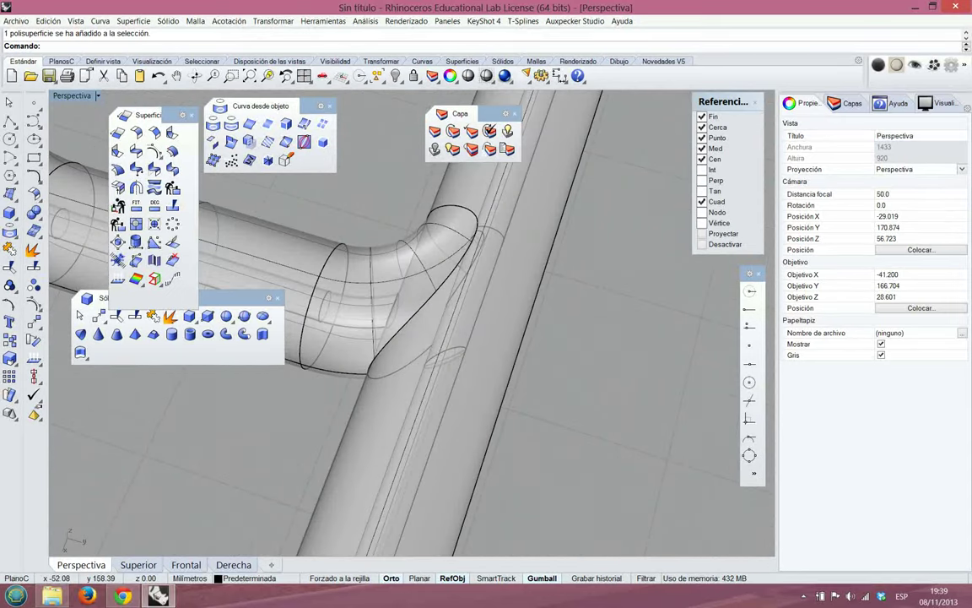
{"action": "right_click_drag", "start_coordinate": [299, 304], "coordinate": [206, 229]}
{"action": "right_click_drag", "start_coordinate": [416, 269], "coordinate": [420, 369]}
{"action": "scroll", "coordinate": [413, 295], "scroll_direction": "up", "scroll_amount": 8}
{"action": "right_click_drag", "start_coordinate": [342, 202], "coordinate": [392, 186]}
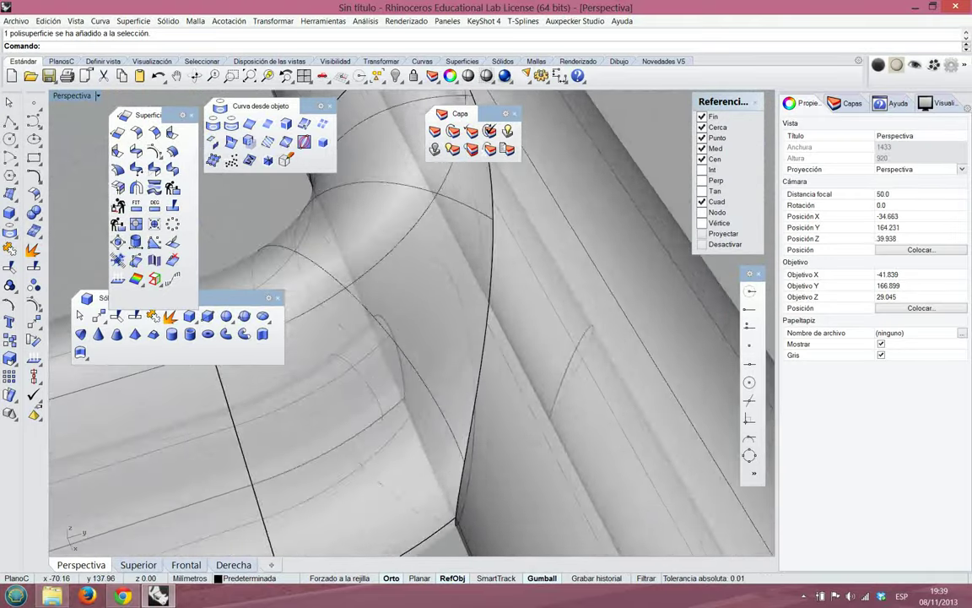
{"action": "scroll", "coordinate": [462, 296], "scroll_direction": "down", "scroll_amount": 8}
{"action": "right_click_drag", "start_coordinate": [462, 296], "coordinate": [311, 279]}
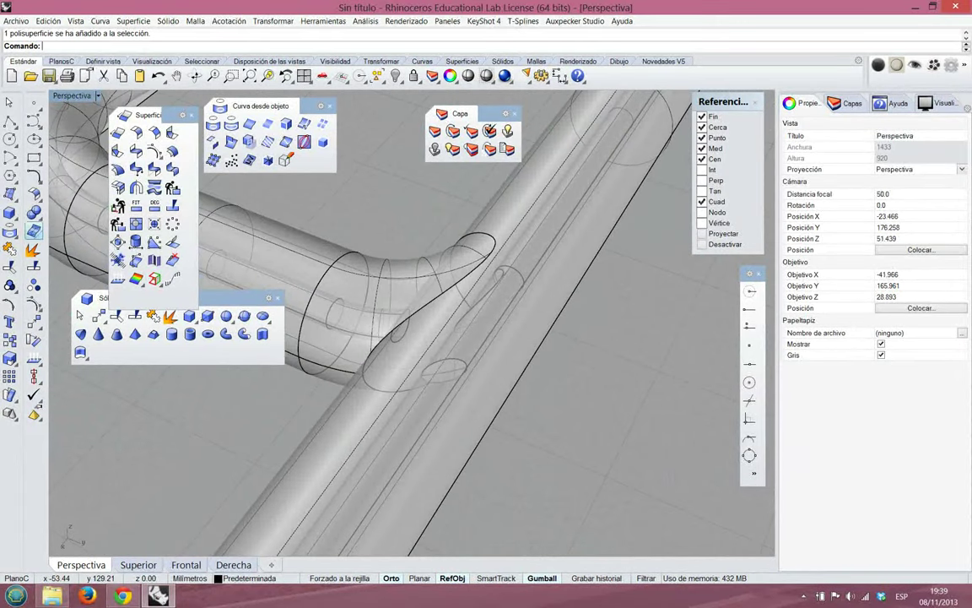
Join the trimmed bent pipe and the straight pipe with a Boolean union, and inspect the inside of the elbow
{"action": "left_click", "coordinate": [328, 301]}
{"action": "left_click", "coordinate": [385, 411]}
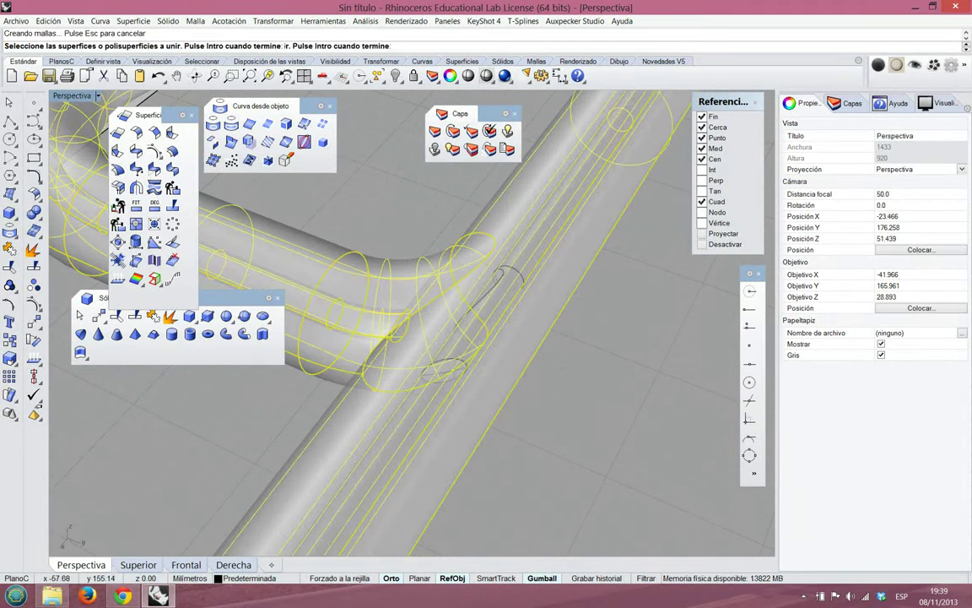
{"action": "right_click_drag", "start_coordinate": [355, 308], "coordinate": [532, 296]}
{"action": "scroll", "coordinate": [460, 283], "scroll_direction": "up", "scroll_amount": 5}
{"action": "right_click_drag", "start_coordinate": [460, 282], "coordinate": [540, 300]}
{"action": "right_click_drag", "start_coordinate": [358, 334], "coordinate": [324, 355]}
{"action": "scroll", "coordinate": [331, 218], "scroll_direction": "up", "scroll_amount": 4}
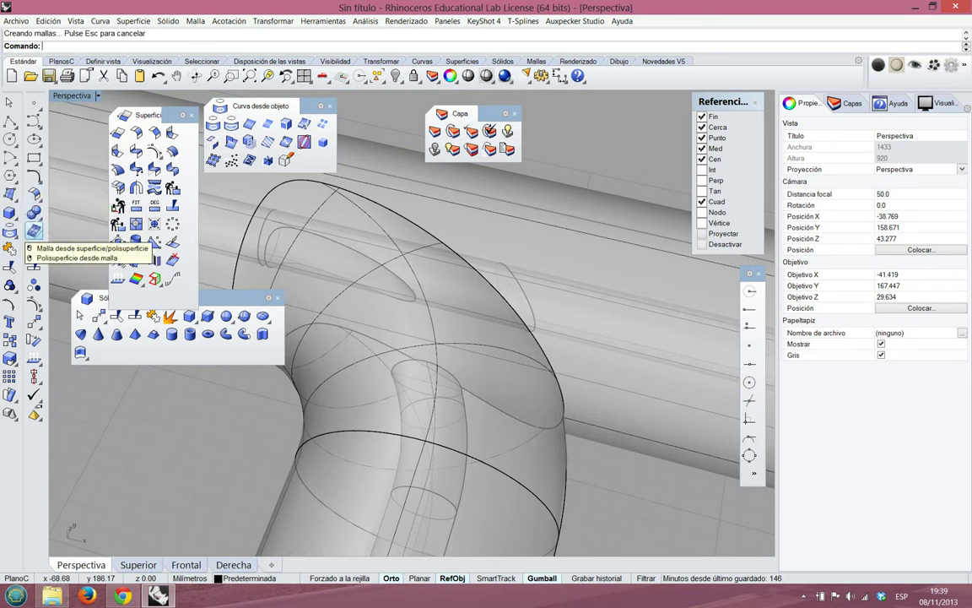
Extract the short bore surface inside the elbow from the joined pipes and cut it out of the model
{"action": "left_click", "coordinate": [34, 213]}
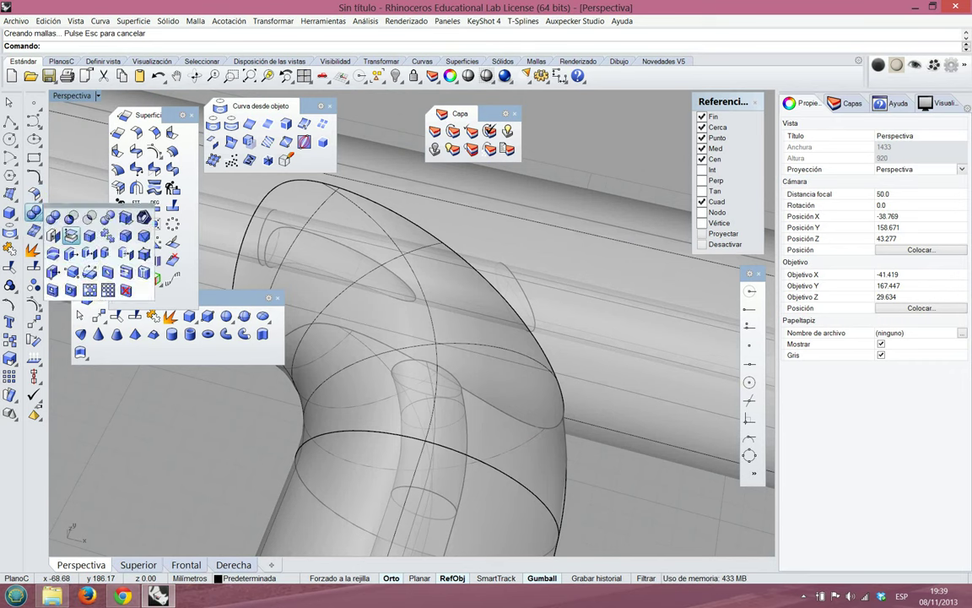
{"action": "left_click", "coordinate": [71, 236]}
{"action": "left_click", "coordinate": [360, 256]}
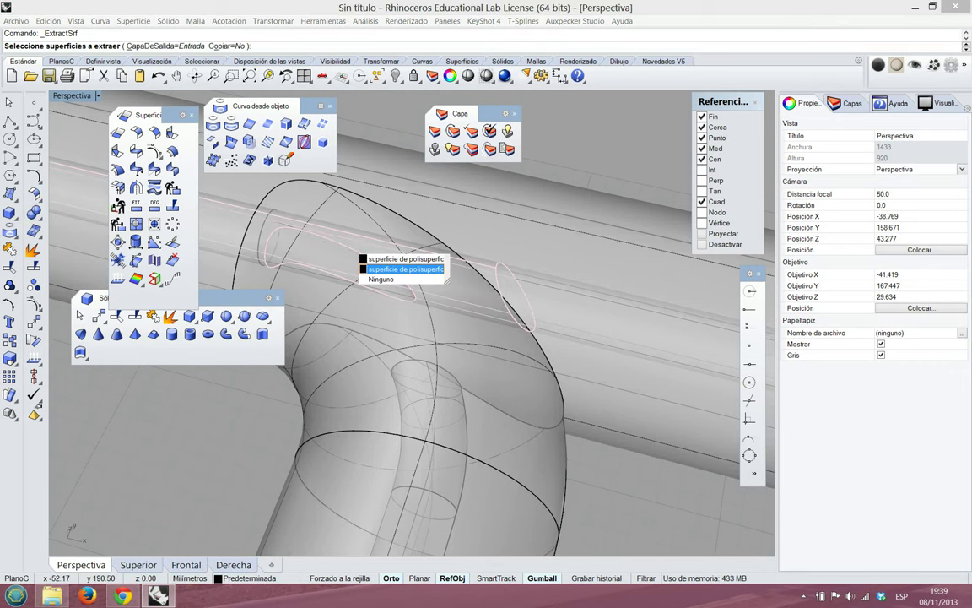
{"action": "key", "text": "Up"}
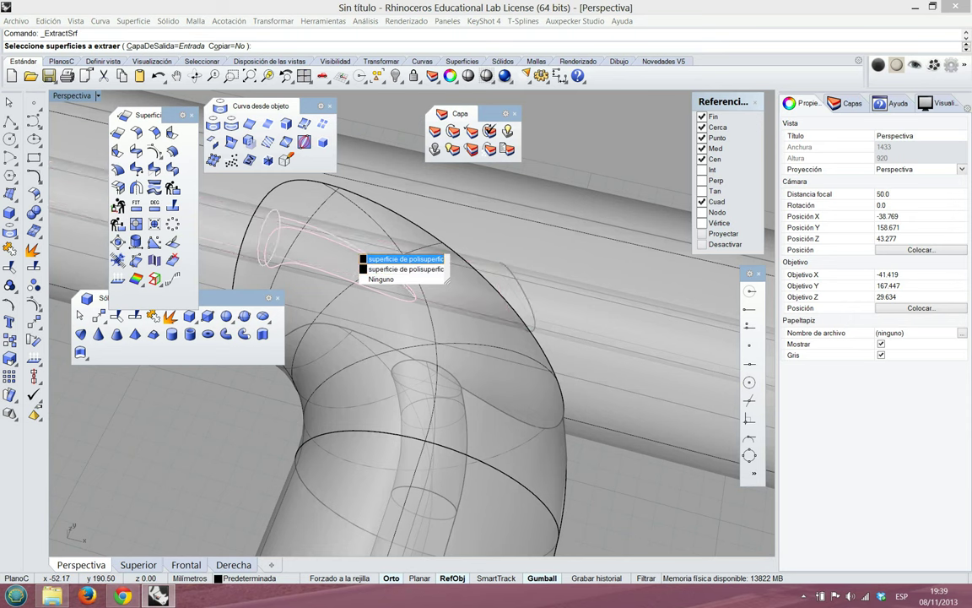
{"action": "key", "text": "Down"}
{"action": "key", "text": "Return"}
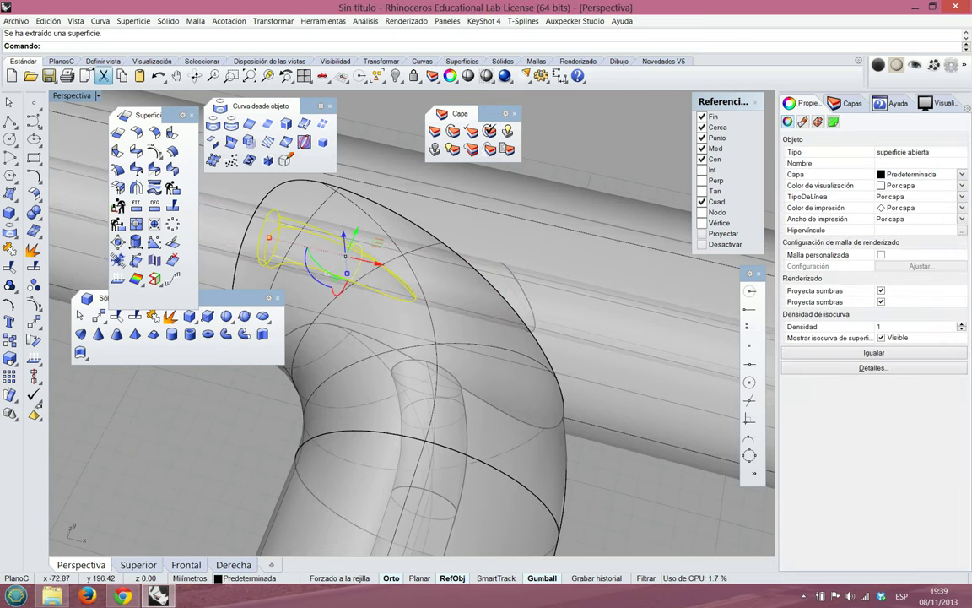
{"action": "left_click", "coordinate": [104, 76]}
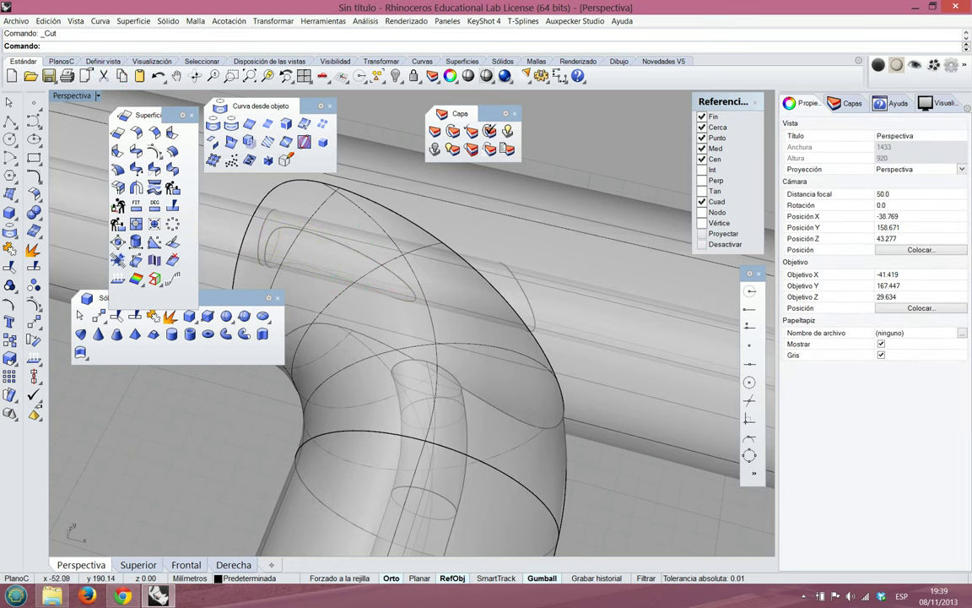
Examine the pipe junction and the extent of the joined solid from several angles, selecting it to check its bodies
{"action": "left_click", "coordinate": [363, 267]}
{"action": "right_click_drag", "start_coordinate": [447, 279], "coordinate": [347, 283]}
{"action": "scroll", "coordinate": [348, 283], "scroll_direction": "down", "scroll_amount": 6}
{"action": "left_click", "coordinate": [451, 319]}
{"action": "key", "text": "Escape"}
{"action": "right_click_drag", "start_coordinate": [463, 332], "coordinate": [485, 285]}
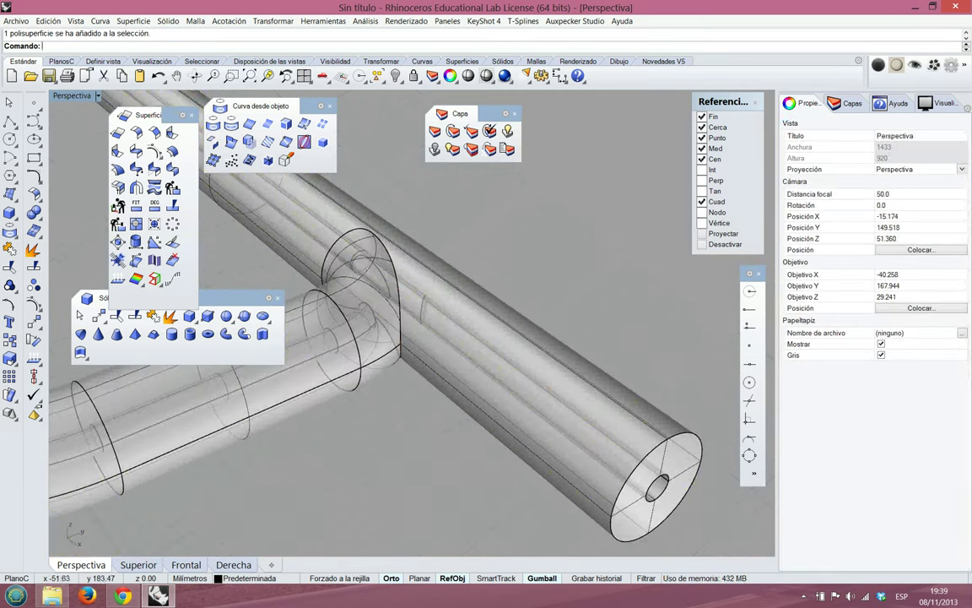
{"action": "left_click", "coordinate": [314, 257]}
{"action": "right_click_drag", "start_coordinate": [307, 251], "coordinate": [460, 291]}
{"action": "scroll", "coordinate": [404, 225], "scroll_direction": "down", "scroll_amount": 5}
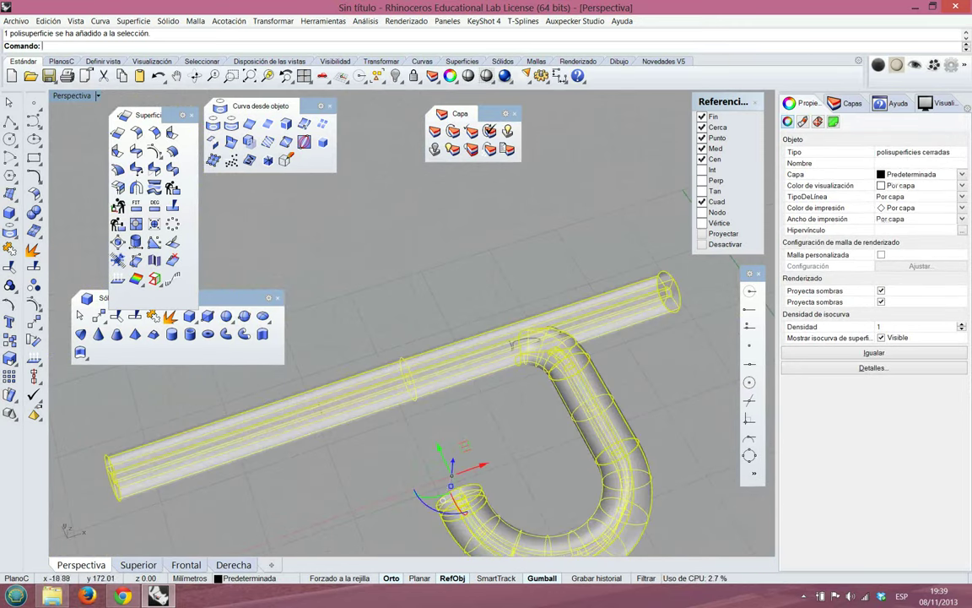
Select the open polysurface of the straight pipe's inner bore that runs into the elbow and cut it out
{"action": "left_click", "coordinate": [605, 358]}
{"action": "scroll", "coordinate": [603, 358], "scroll_direction": "up", "scroll_amount": 9}
{"action": "left_click", "coordinate": [561, 361]}
{"action": "left_click", "coordinate": [608, 362]}
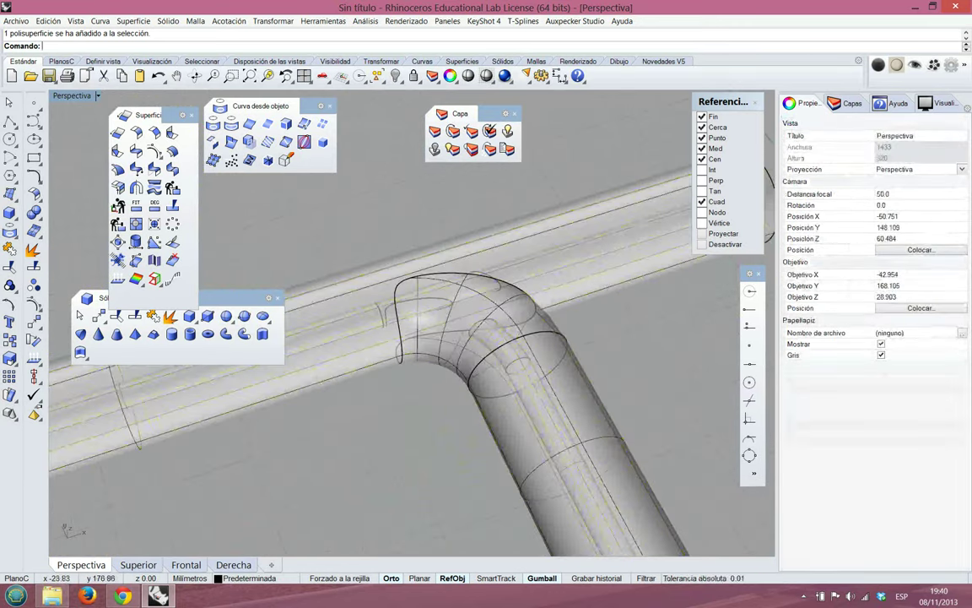
{"action": "scroll", "coordinate": [611, 365], "scroll_direction": "down", "scroll_amount": 6}
{"action": "scroll", "coordinate": [547, 325], "scroll_direction": "up", "scroll_amount": 15}
{"action": "left_click", "coordinate": [544, 314]}
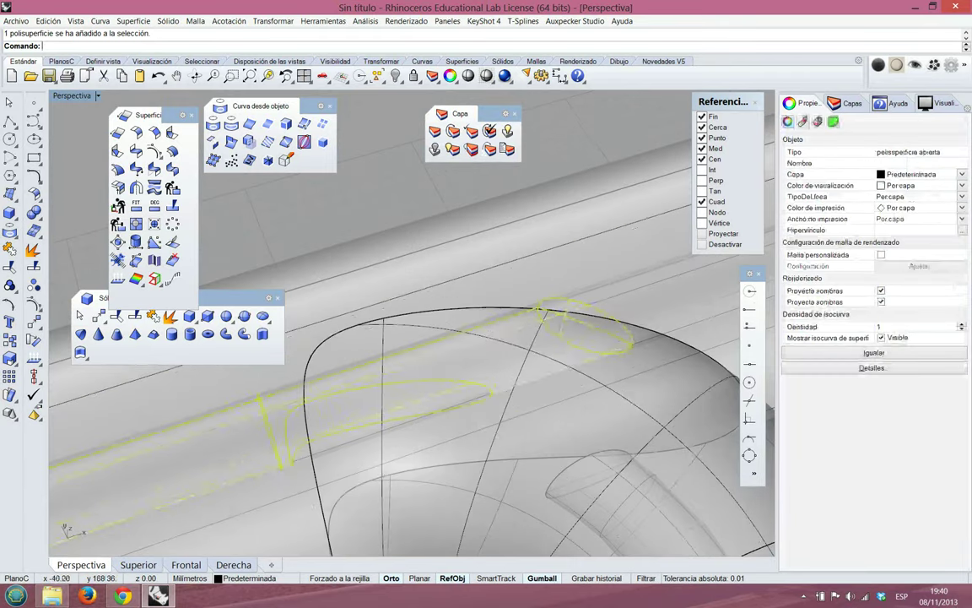
{"action": "scroll", "coordinate": [380, 392], "scroll_direction": "down", "scroll_amount": 4}
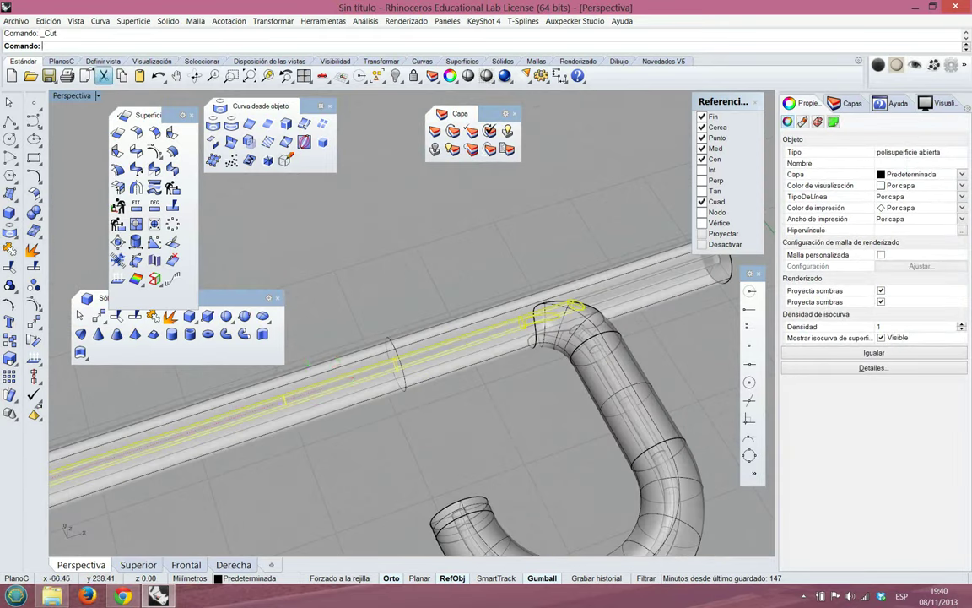
Inspect the inside of the elbow and the remaining bore at the pipe junction up close from several angles
{"action": "right_click_drag", "start_coordinate": [346, 413], "coordinate": [557, 295]}
{"action": "right_click_drag", "start_coordinate": [557, 359], "coordinate": [620, 418]}
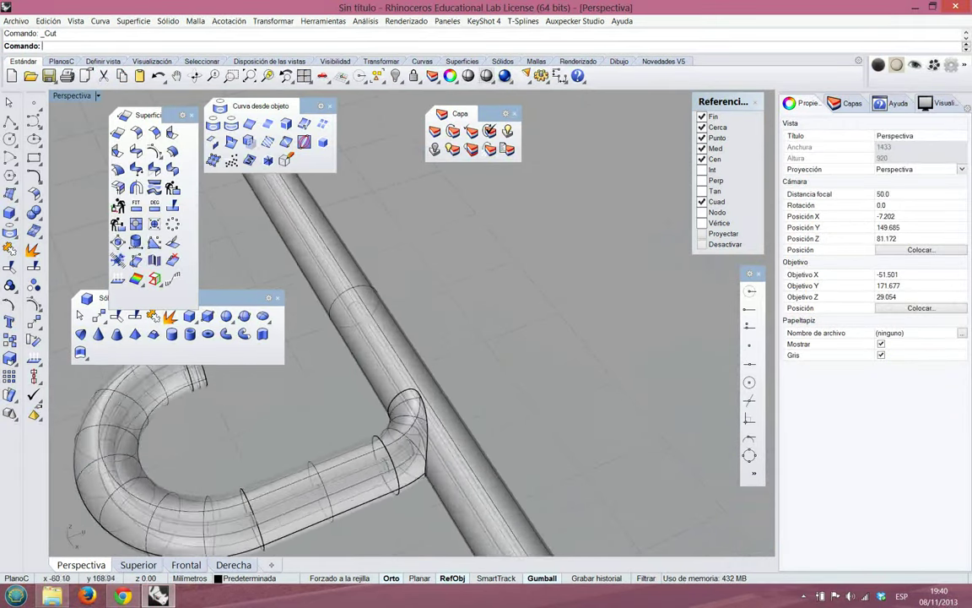
{"action": "scroll", "coordinate": [428, 397], "scroll_direction": "down", "scroll_amount": 8}
{"action": "scroll", "coordinate": [427, 388], "scroll_direction": "up", "scroll_amount": 14}
{"action": "right_click_drag", "start_coordinate": [426, 376], "coordinate": [646, 412]}
{"action": "scroll", "coordinate": [471, 361], "scroll_direction": "up", "scroll_amount": 6}
{"action": "scroll", "coordinate": [471, 361], "scroll_direction": "down", "scroll_amount": 6}
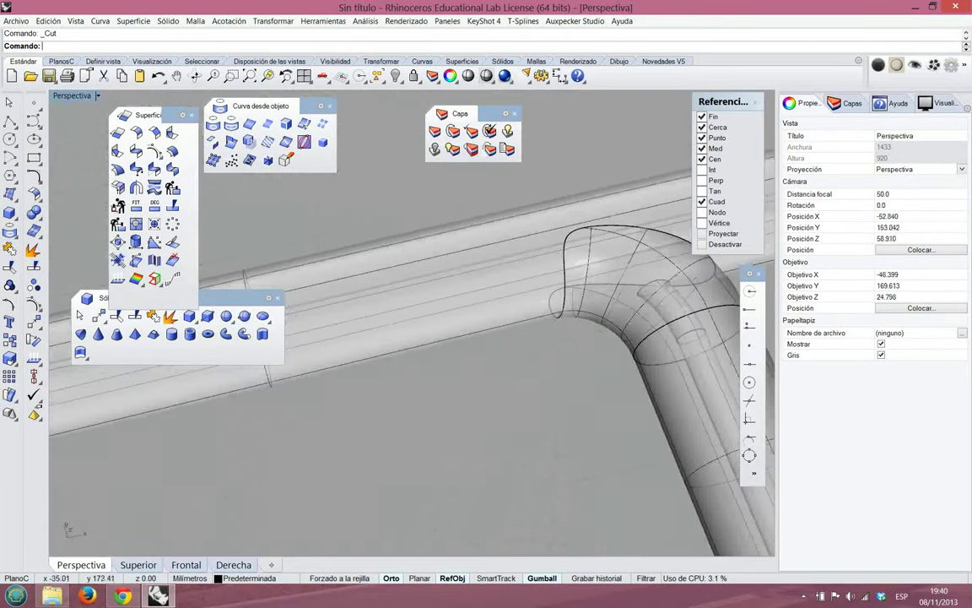
{"action": "scroll", "coordinate": [590, 321], "scroll_direction": "up", "scroll_amount": 5}
{"action": "right_click_drag", "start_coordinate": [541, 337], "coordinate": [570, 323]}
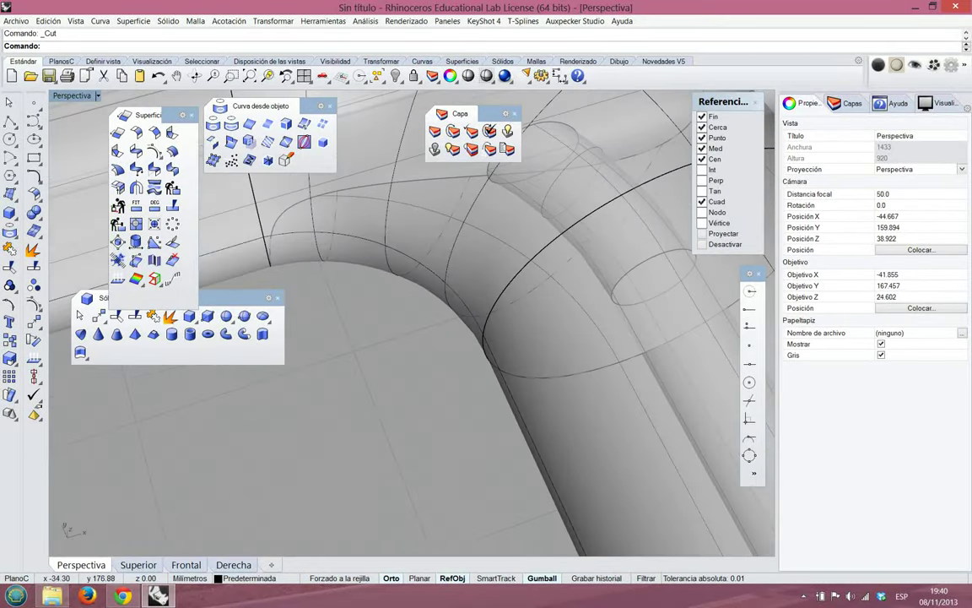
{"action": "scroll", "coordinate": [412, 320], "scroll_direction": "down", "scroll_amount": 4}
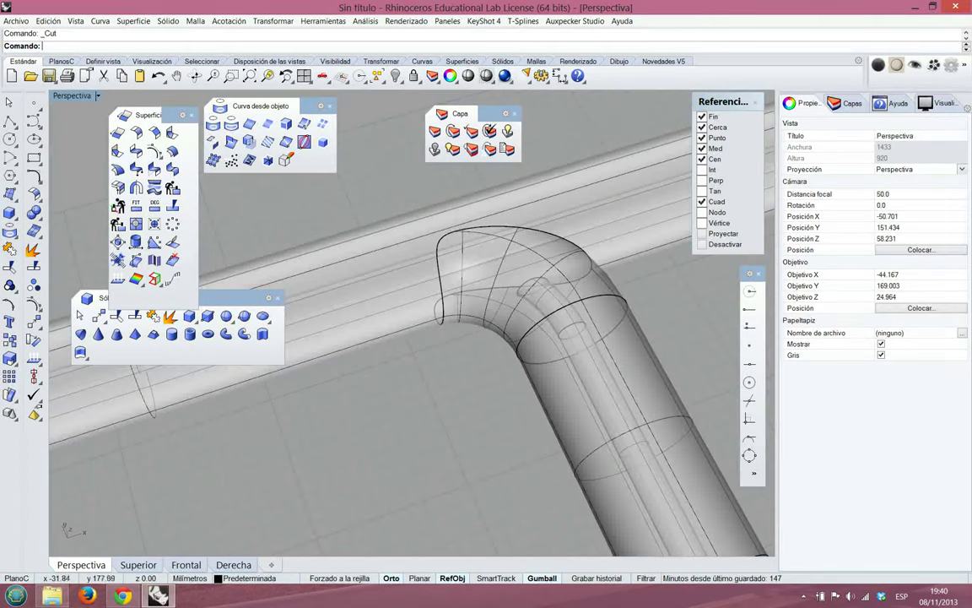
{"action": "right_click_drag", "start_coordinate": [523, 338], "coordinate": [544, 341]}
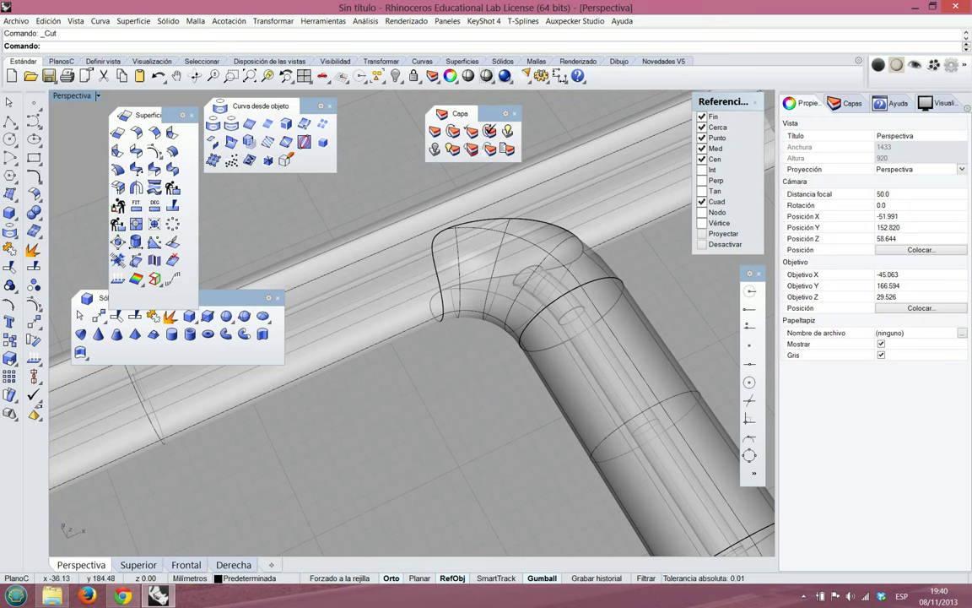
Review the complete joined pipe, including its bend and open ends, from different viewpoints
{"action": "scroll", "coordinate": [507, 320], "scroll_direction": "down", "scroll_amount": 5}
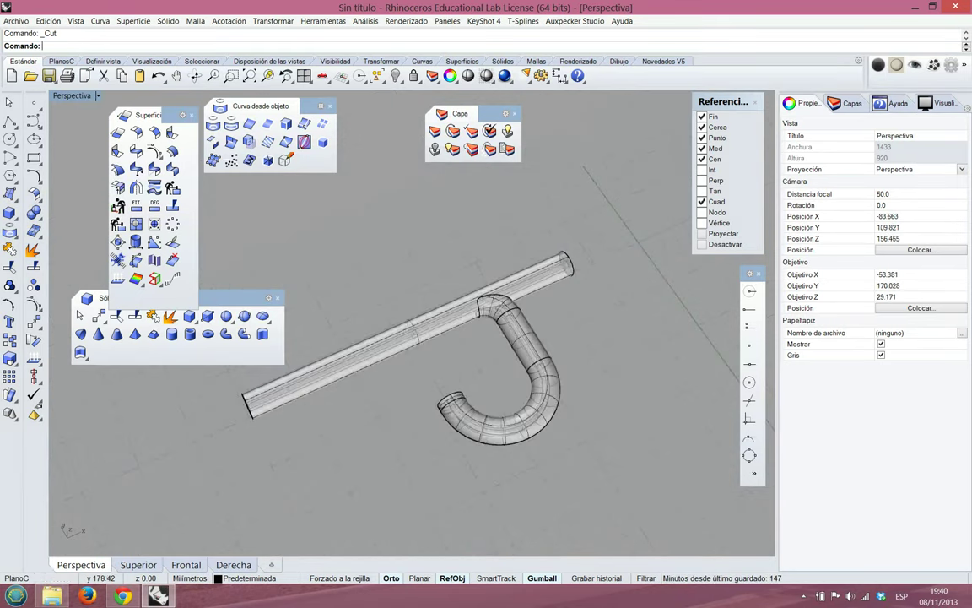
{"action": "scroll", "coordinate": [507, 321], "scroll_direction": "up", "scroll_amount": 5}
{"action": "right_click_drag", "start_coordinate": [473, 338], "coordinate": [431, 283]}
{"action": "scroll", "coordinate": [544, 285], "scroll_direction": "down", "scroll_amount": 10}
{"action": "right_click_drag", "start_coordinate": [523, 346], "coordinate": [489, 363]}
{"action": "scroll", "coordinate": [548, 346], "scroll_direction": "down", "scroll_amount": 3}
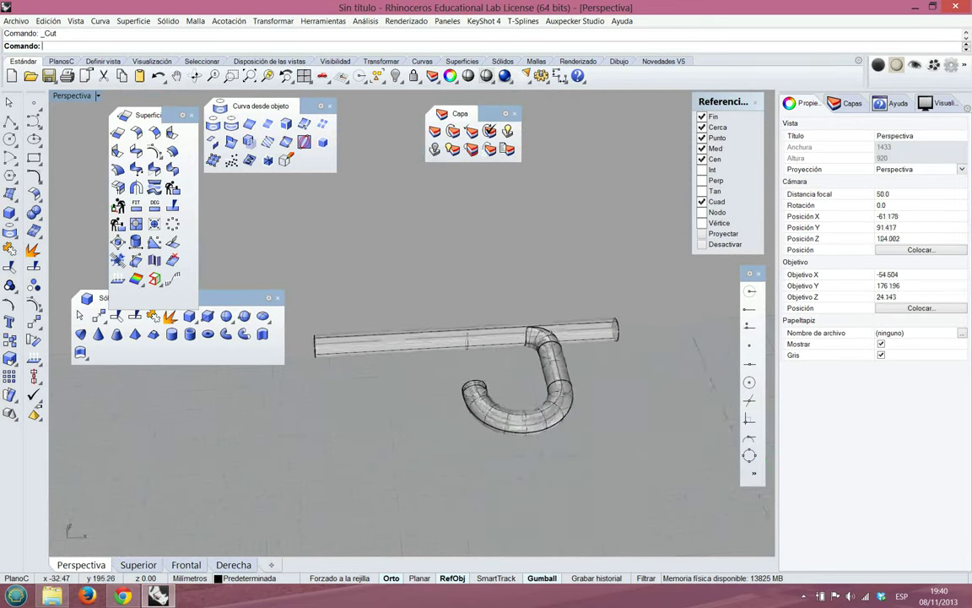
{"action": "scroll", "coordinate": [527, 401], "scroll_direction": "up", "scroll_amount": 5}
{"action": "right_click_drag", "start_coordinate": [519, 401], "coordinate": [582, 371]}
{"action": "right_click_drag", "start_coordinate": [335, 390], "coordinate": [359, 387]}
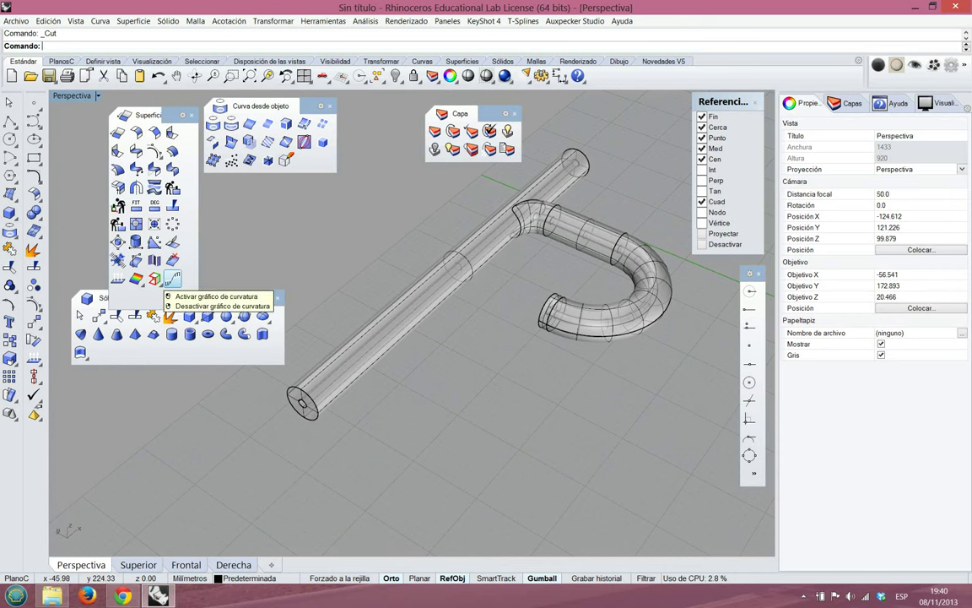
Draw an open, S-shaped degree 3 control-point curve on the free ground area between the joined pipe and the block with holes
{"action": "left_click", "coordinate": [172, 279]}
{"action": "left_click", "coordinate": [34, 122]}
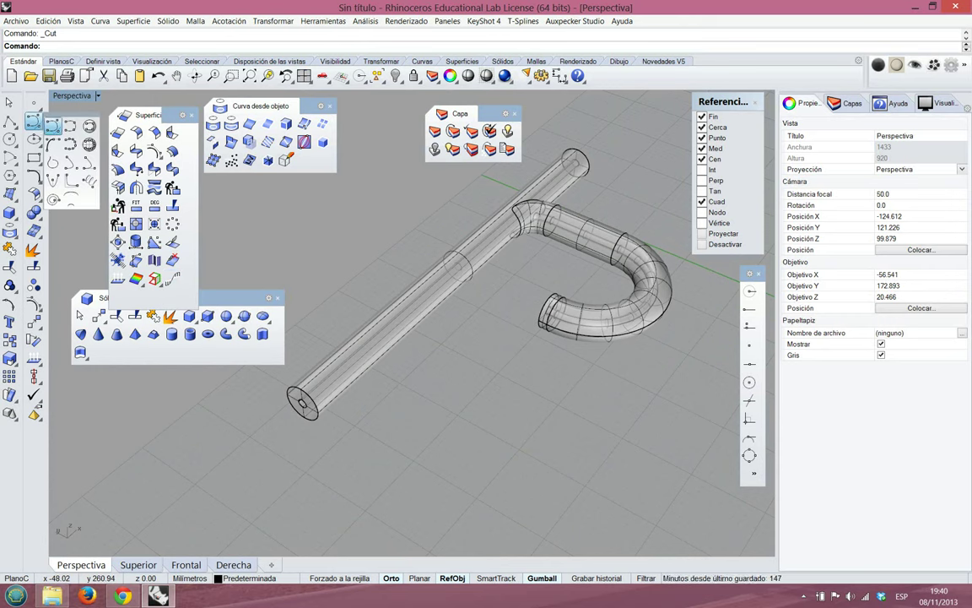
{"action": "left_click", "coordinate": [53, 125]}
{"action": "scroll", "coordinate": [503, 395], "scroll_direction": "down", "scroll_amount": 5}
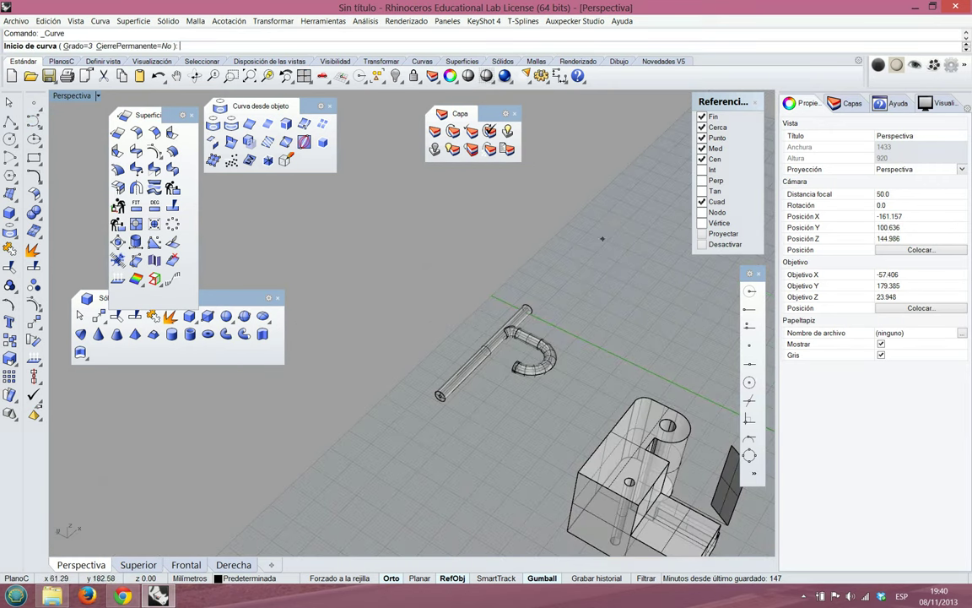
{"action": "left_click", "coordinate": [569, 270]}
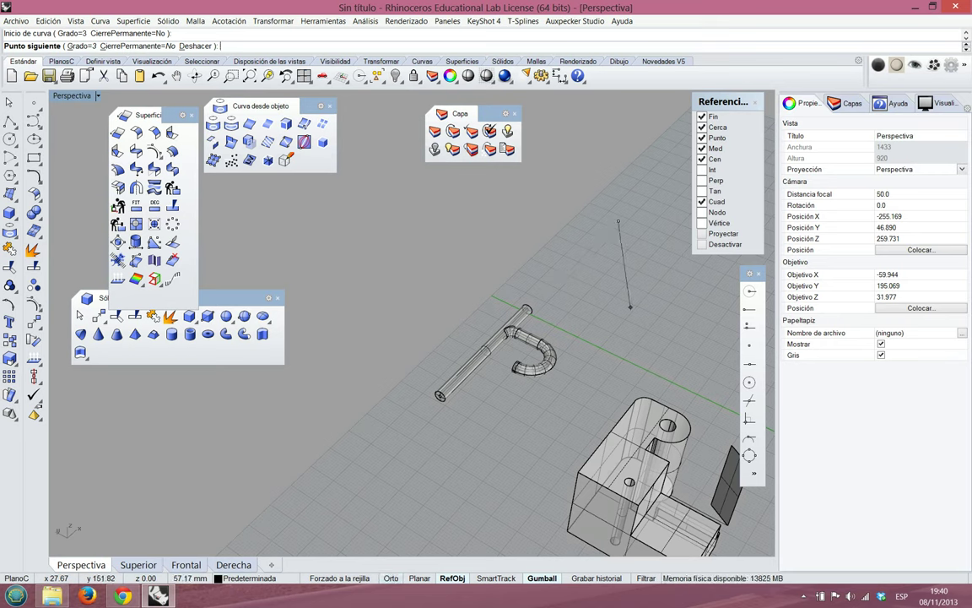
{"action": "key", "text": "shift"}
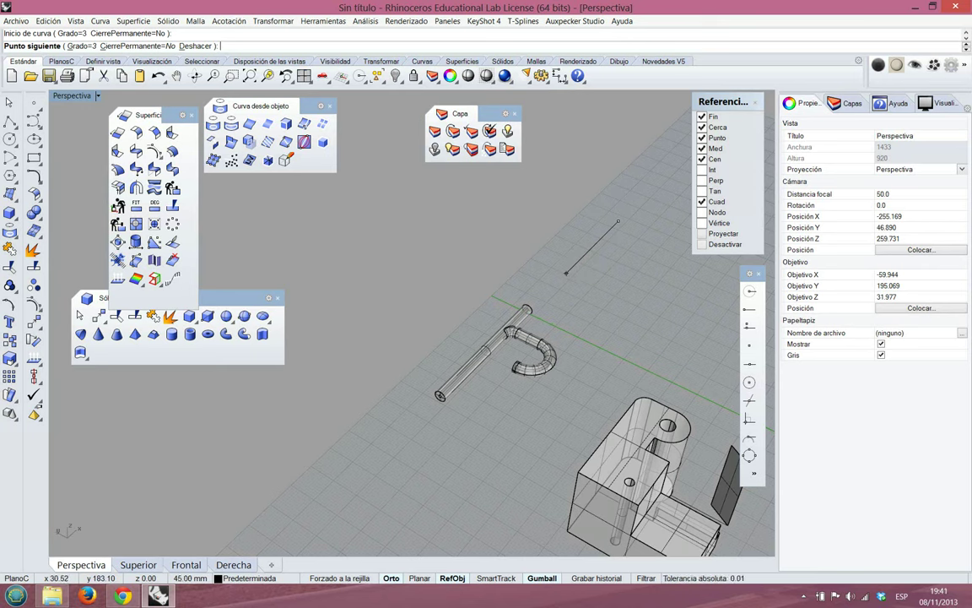
{"action": "scroll", "coordinate": [618, 221], "scroll_direction": "up", "scroll_amount": 5}
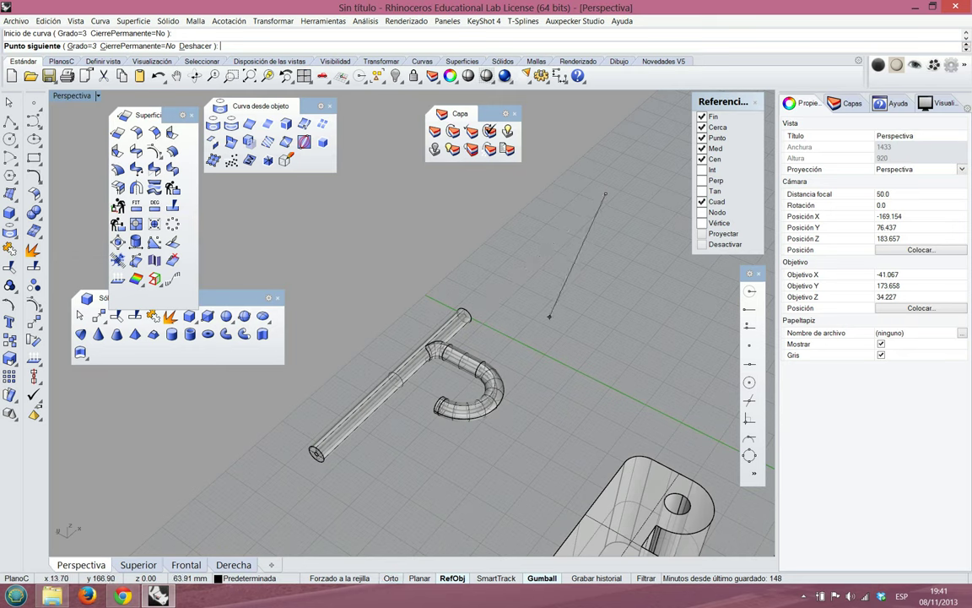
{"action": "left_click", "coordinate": [571, 234]}
{"action": "left_click", "coordinate": [618, 289]}
{"action": "left_click", "coordinate": [676, 348]}
{"action": "left_click", "coordinate": [605, 407]}
{"action": "left_click", "coordinate": [542, 342]}
{"action": "left_click", "coordinate": [497, 282]}
{"action": "right_click", "coordinate": [446, 299]}
Examine the shape of the new freeform curve and its surroundings from different distances and angles
{"action": "right_click_drag", "start_coordinate": [598, 308], "coordinate": [531, 283]}
{"action": "scroll", "coordinate": [574, 316], "scroll_direction": "down", "scroll_amount": 5}
{"action": "scroll", "coordinate": [604, 363], "scroll_direction": "up", "scroll_amount": 6}
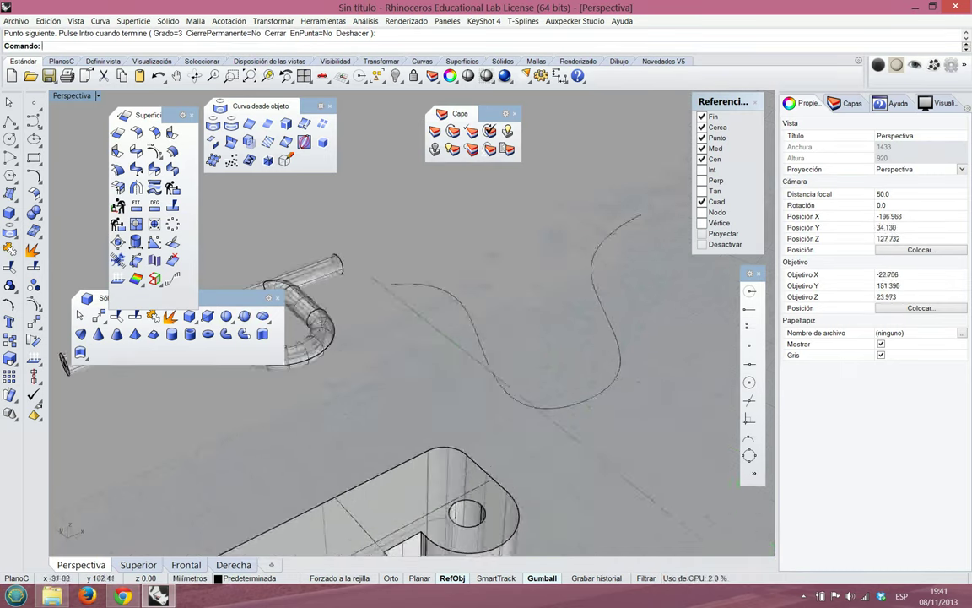
{"action": "scroll", "coordinate": [343, 403], "scroll_direction": "down", "scroll_amount": 6}
{"action": "scroll", "coordinate": [456, 380], "scroll_direction": "up", "scroll_amount": 6}
{"action": "scroll", "coordinate": [422, 363], "scroll_direction": "down", "scroll_amount": 5}
{"action": "scroll", "coordinate": [410, 347], "scroll_direction": "up", "scroll_amount": 9}
{"action": "scroll", "coordinate": [410, 347], "scroll_direction": "down", "scroll_amount": 3}
{"action": "right_click_drag", "start_coordinate": [411, 347], "coordinate": [424, 324]}
{"action": "scroll", "coordinate": [427, 327], "scroll_direction": "down", "scroll_amount": 5}
Assign the block with the rounded end and holes to the layer Capa 02
{"action": "left_click", "coordinate": [370, 496]}
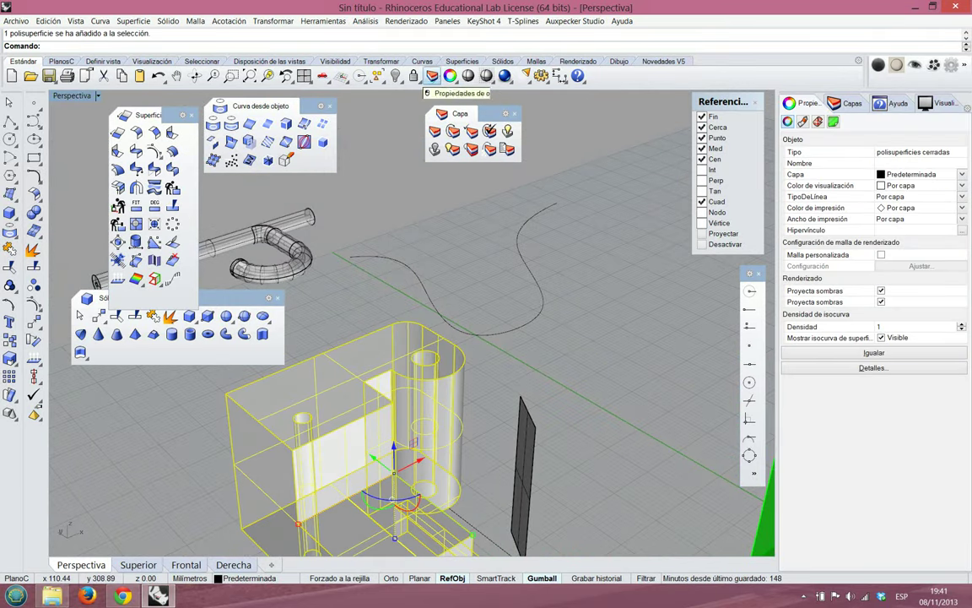
{"action": "left_click", "coordinate": [453, 131]}
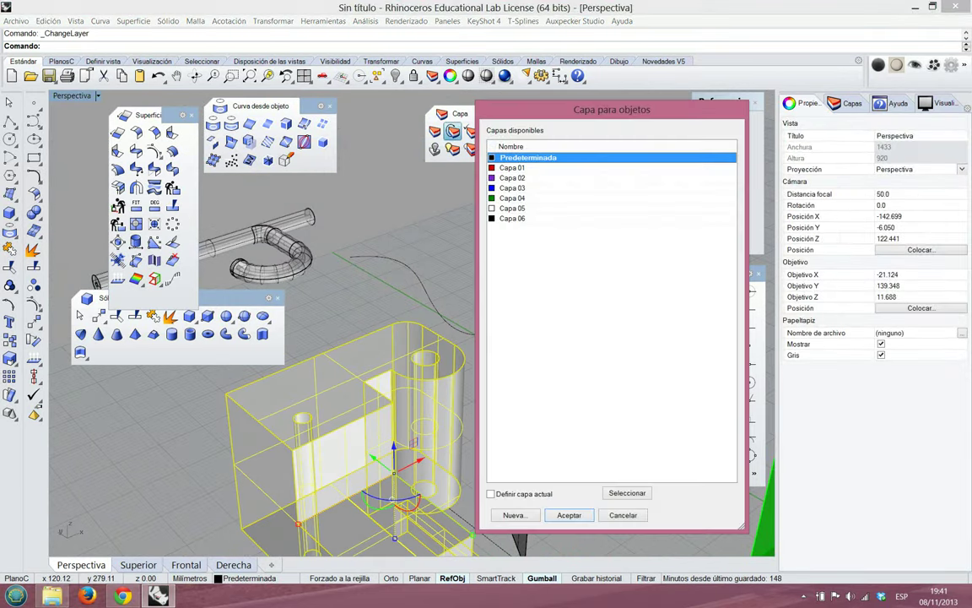
{"action": "left_click", "coordinate": [512, 177]}
{"action": "left_click", "coordinate": [570, 515]}
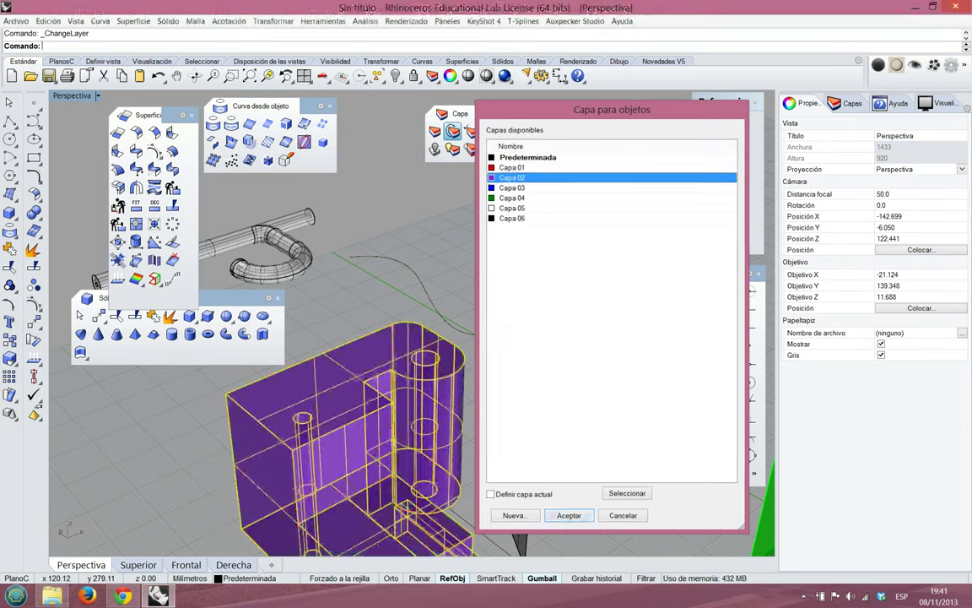
Assign the joined pipe solid to the layer Capa 03
{"action": "left_click", "coordinate": [272, 234]}
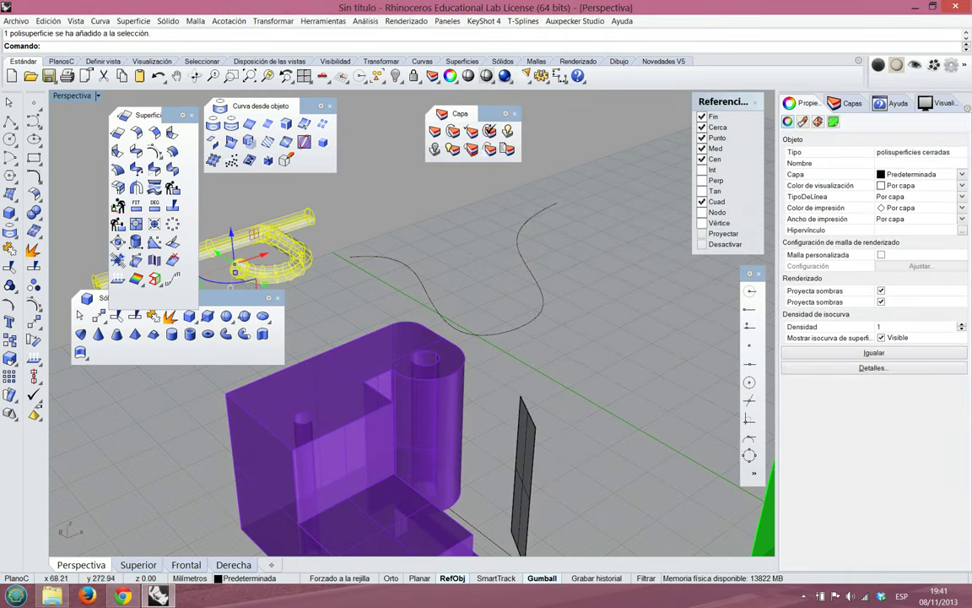
{"action": "left_click", "coordinate": [453, 131]}
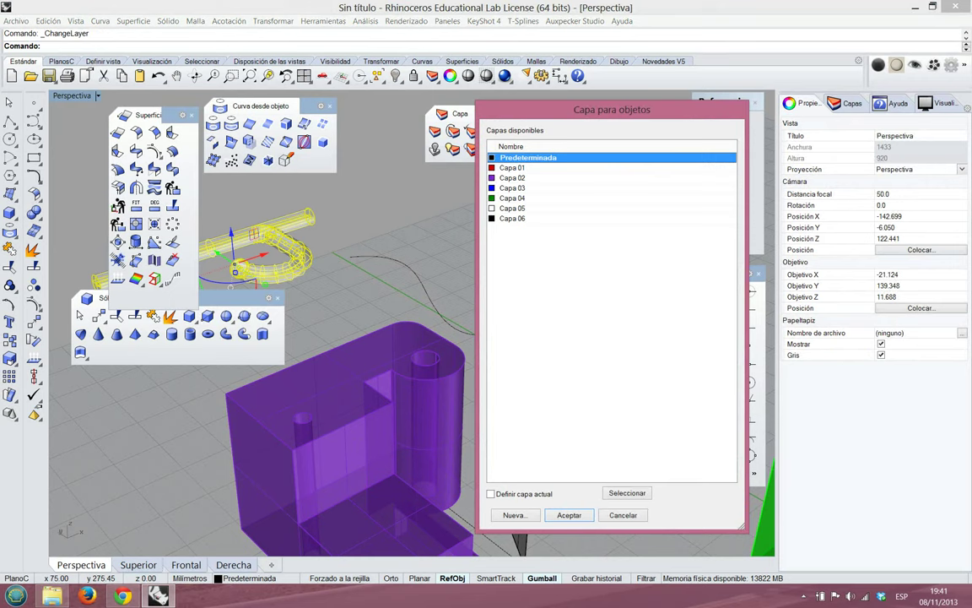
{"action": "left_click", "coordinate": [513, 188]}
{"action": "left_click", "coordinate": [569, 515]}
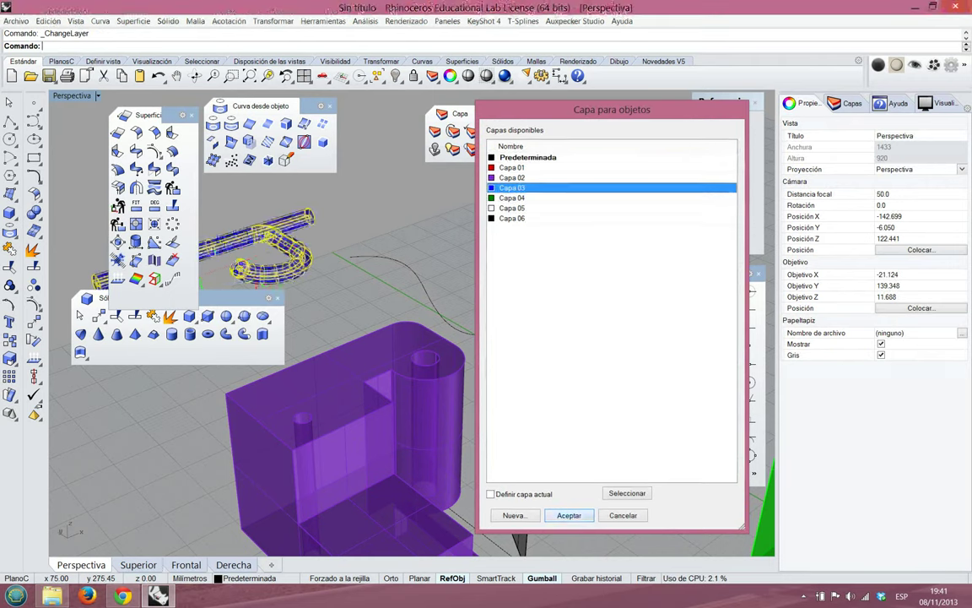
Hide the layers Capa 02 and Capa 03
{"action": "left_click", "coordinate": [852, 103]}
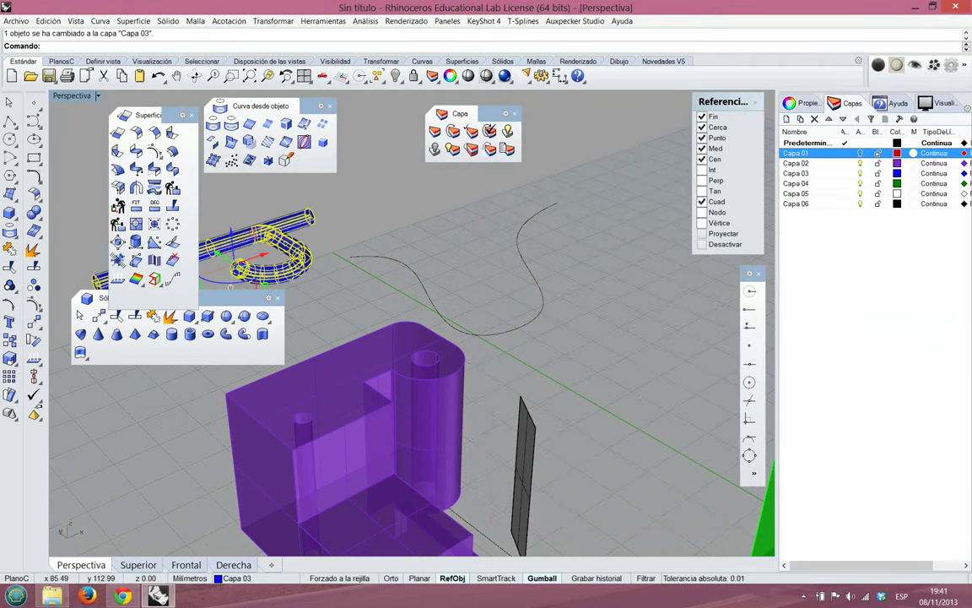
{"action": "left_click", "coordinate": [860, 162]}
{"action": "left_click", "coordinate": [860, 173]}
Assign the green block to the layer Capa 05 and hide that layer
{"action": "scroll", "coordinate": [481, 377], "scroll_direction": "down", "scroll_amount": 8}
{"action": "left_click", "coordinate": [631, 433]}
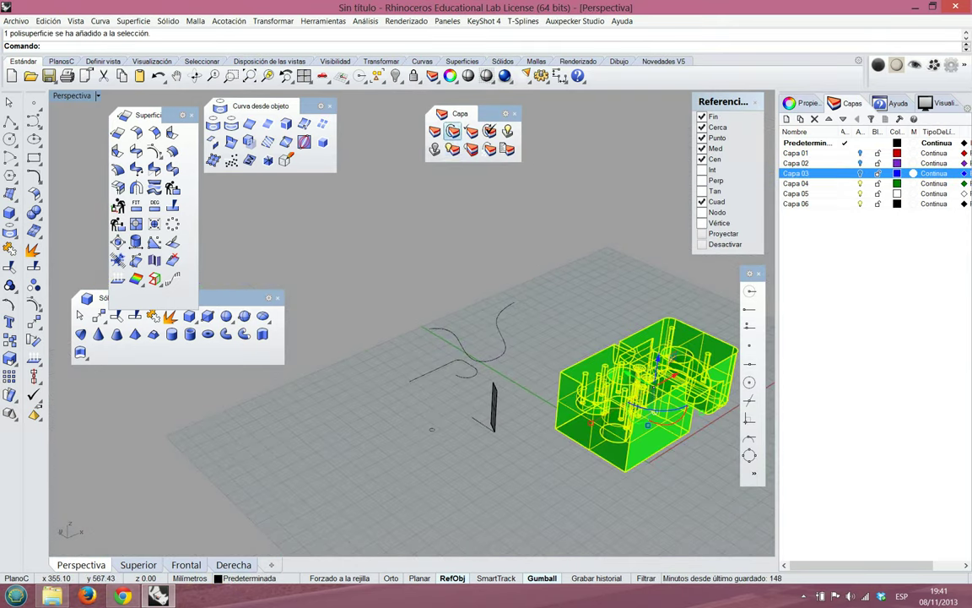
{"action": "left_click", "coordinate": [453, 132]}
{"action": "left_click", "coordinate": [512, 208]}
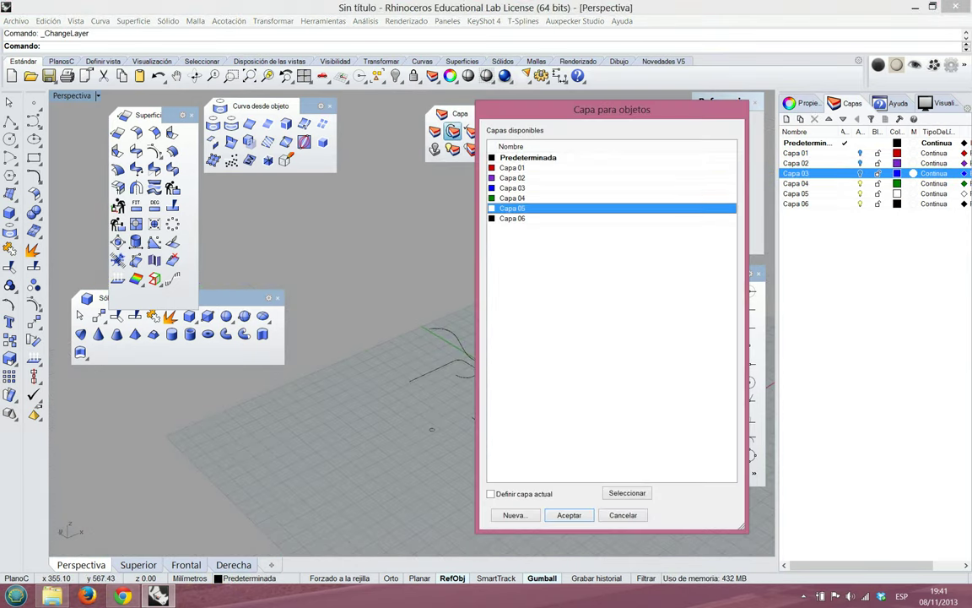
{"action": "left_click", "coordinate": [569, 515]}
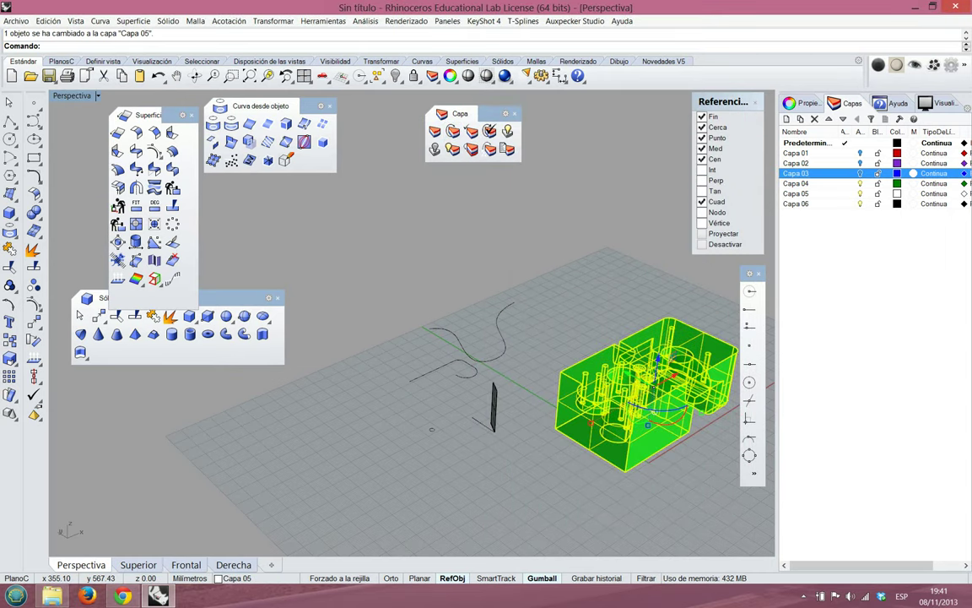
{"action": "left_click", "coordinate": [860, 194]}
{"action": "scroll", "coordinate": [430, 416], "scroll_direction": "up", "scroll_amount": 7}
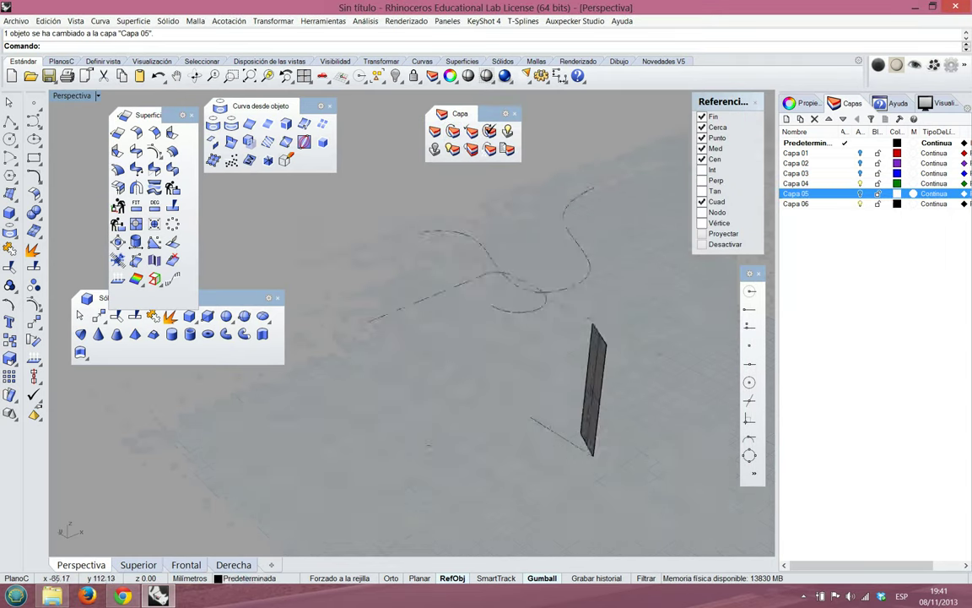
Cut the leftover vertical surface and the extra lines and curves, keeping only the S-shaped freeform curve
{"action": "scroll", "coordinate": [429, 416], "scroll_direction": "down", "scroll_amount": 4}
{"action": "left_click_drag", "start_coordinate": [582, 375], "coordinate": [404, 473]}
{"action": "left_click", "coordinate": [103, 76]}
{"action": "left_click", "coordinate": [424, 347]}
{"action": "key", "text": "ctrl+x"}
{"action": "scroll", "coordinate": [495, 293], "scroll_direction": "up", "scroll_amount": 7}
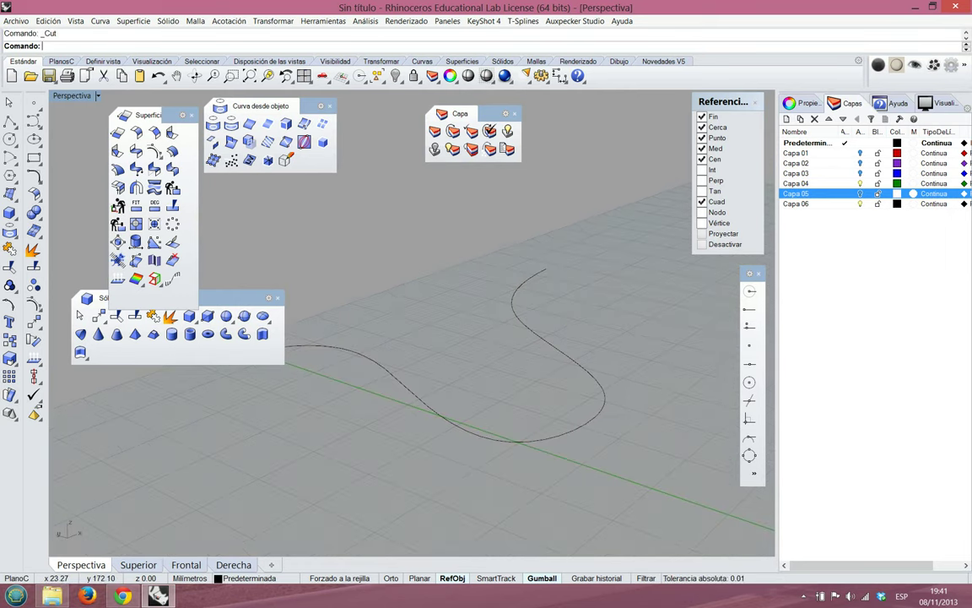
{"action": "scroll", "coordinate": [511, 302], "scroll_direction": "down", "scroll_amount": 5}
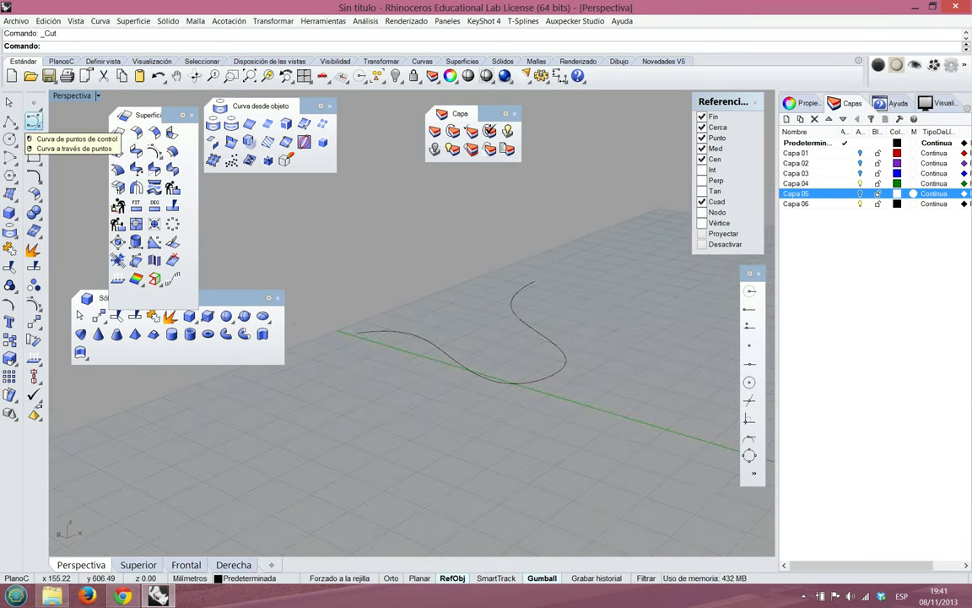
Draw a second freeform control-point curve with seven points on the ground plane beside the S-shaped curve
{"action": "left_click", "coordinate": [34, 121]}
{"action": "scroll", "coordinate": [545, 275], "scroll_direction": "down", "scroll_amount": 5}
{"action": "scroll", "coordinate": [578, 245], "scroll_direction": "down", "scroll_amount": 2}
{"action": "scroll", "coordinate": [580, 247], "scroll_direction": "up", "scroll_amount": 7}
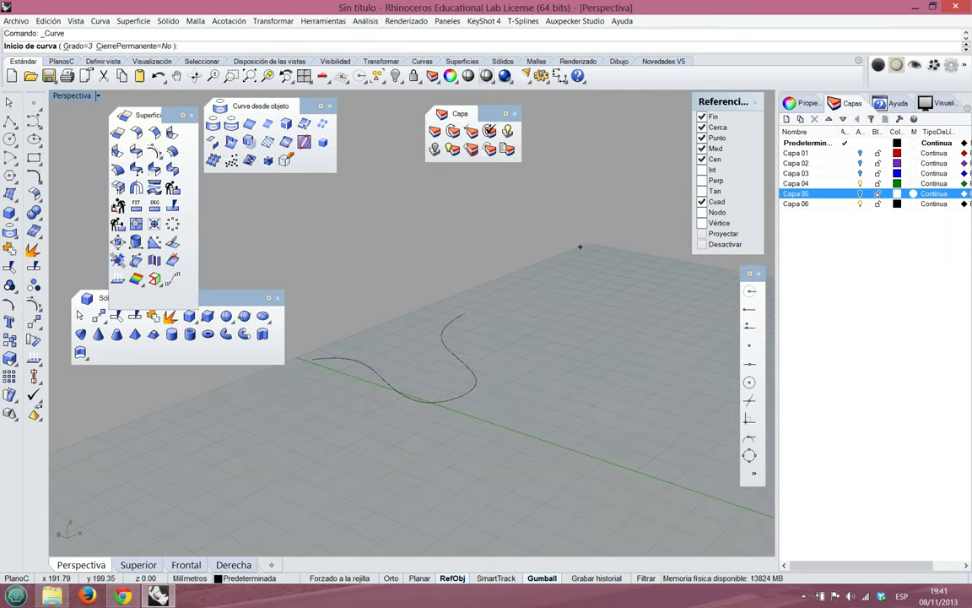
{"action": "left_click", "coordinate": [503, 319]}
{"action": "left_click", "coordinate": [526, 299]}
{"action": "left_click", "coordinate": [562, 327]}
{"action": "left_click", "coordinate": [572, 376]}
{"action": "left_click", "coordinate": [644, 360]}
{"action": "left_click", "coordinate": [679, 321]}
{"action": "left_click", "coordinate": [694, 452]}
{"action": "right_click", "coordinate": [695, 451]}
{"action": "mouse_move", "coordinate": [695, 451]}
{"action": "right_mouse_down"}
{"action": "mouse_move", "coordinate": [694, 358]}
{"action": "mouse_move", "coordinate": [694, 460]}
{"action": "right_mouse_up"}
{"action": "left_click", "coordinate": [689, 412]}
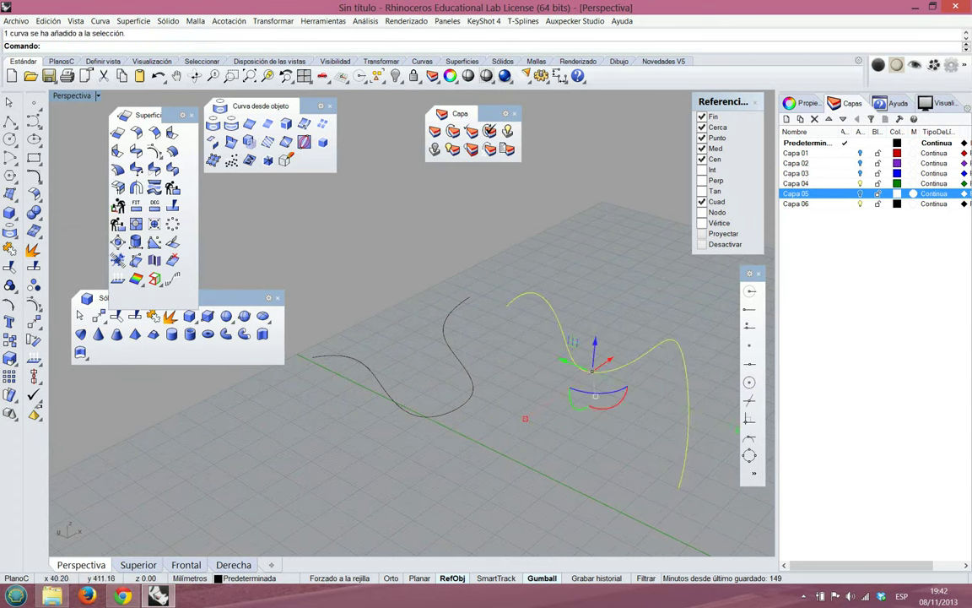
Draw a straight polyline segment joining the two ends of the new freeform curve
{"action": "left_click", "coordinate": [10, 121]}
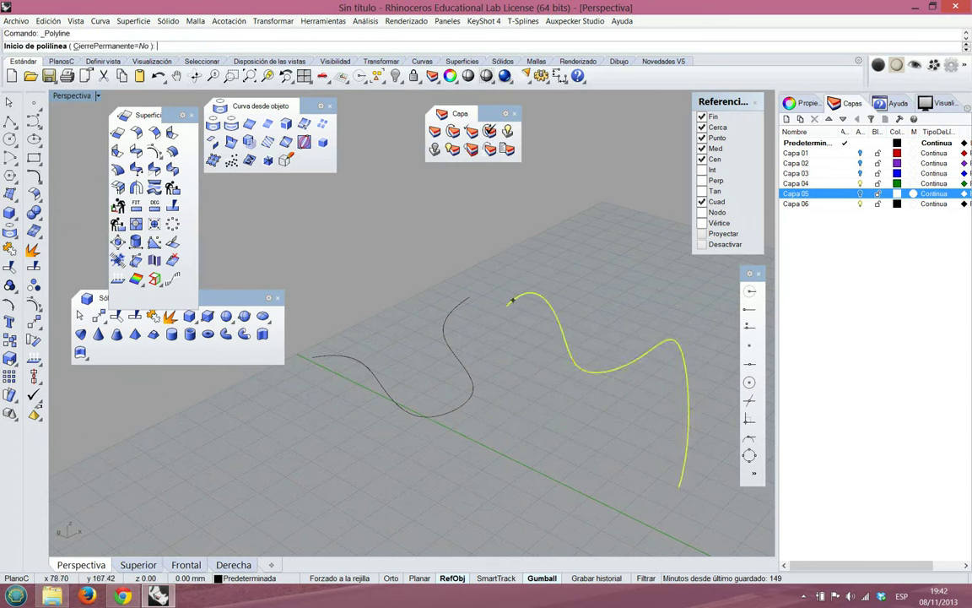
{"action": "left_click", "coordinate": [507, 304]}
{"action": "left_click", "coordinate": [690, 487]}
{"action": "key", "text": "Return"}
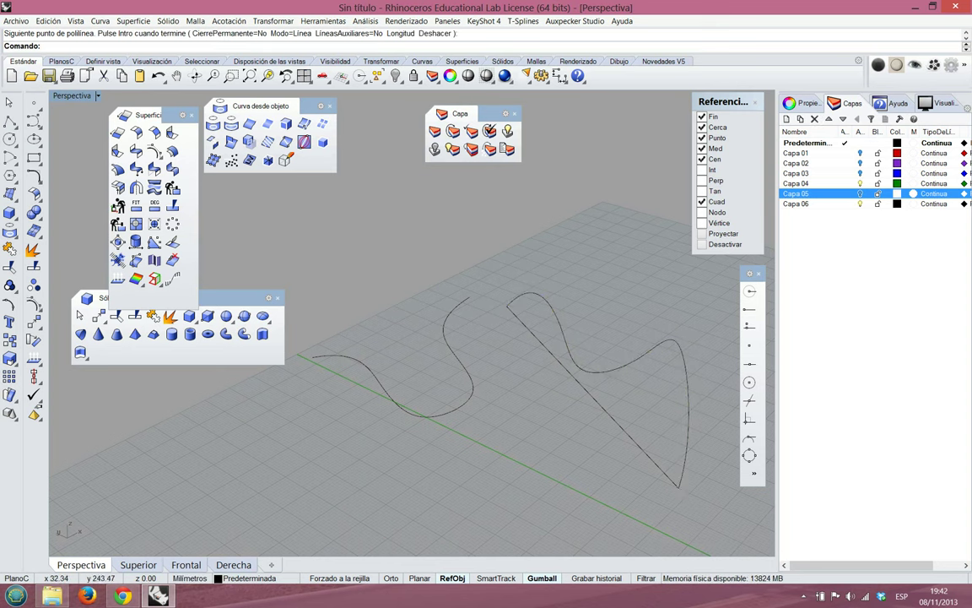
Try rotating the new curve in 3D by -30 degrees about the line between its ends, and undo the rotation
{"action": "left_click", "coordinate": [561, 327]}
{"action": "right_click_drag", "start_coordinate": [540, 380], "coordinate": [544, 310]}
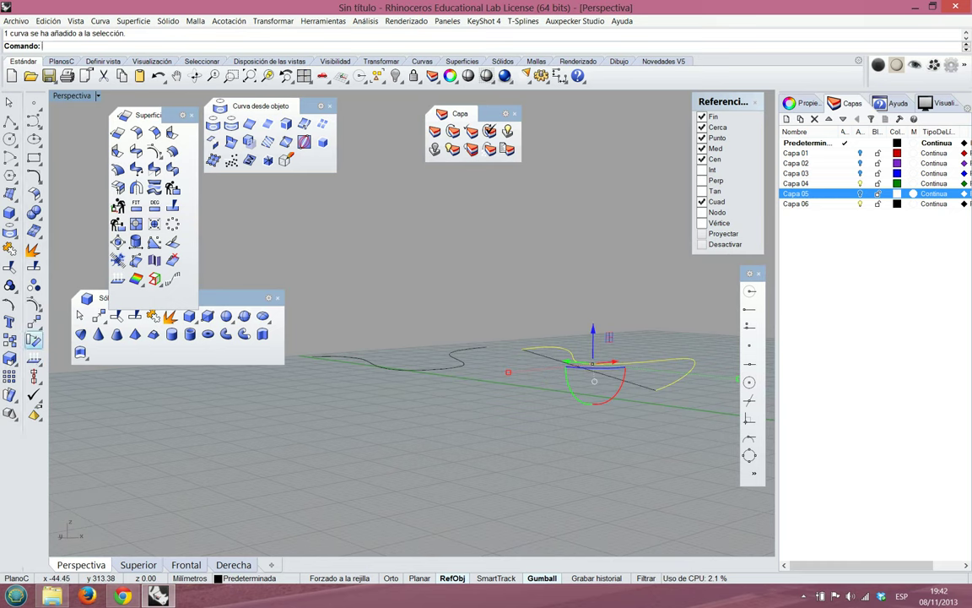
{"action": "right_click", "coordinate": [34, 340]}
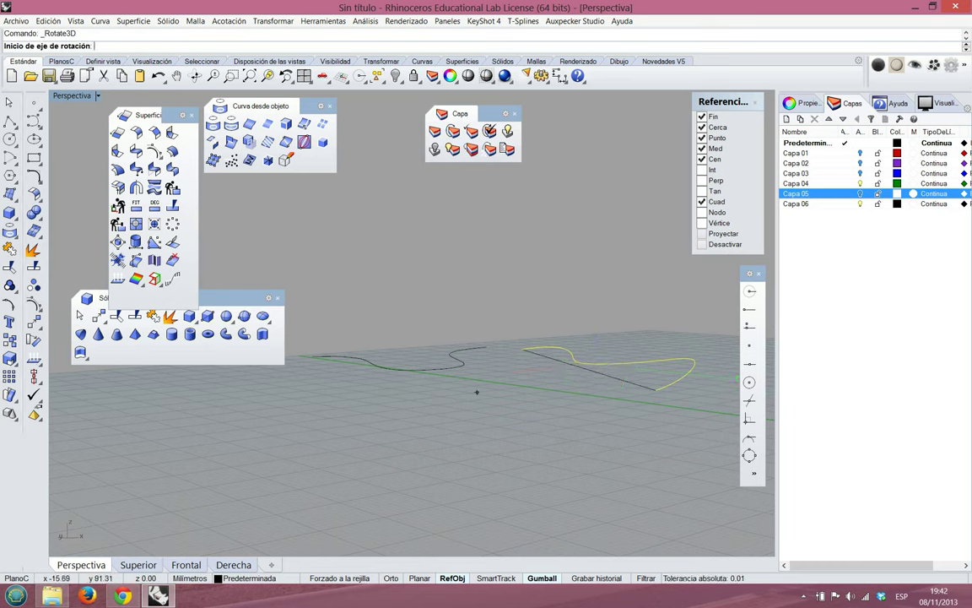
{"action": "left_click", "coordinate": [521, 349]}
{"action": "left_click", "coordinate": [656, 389]}
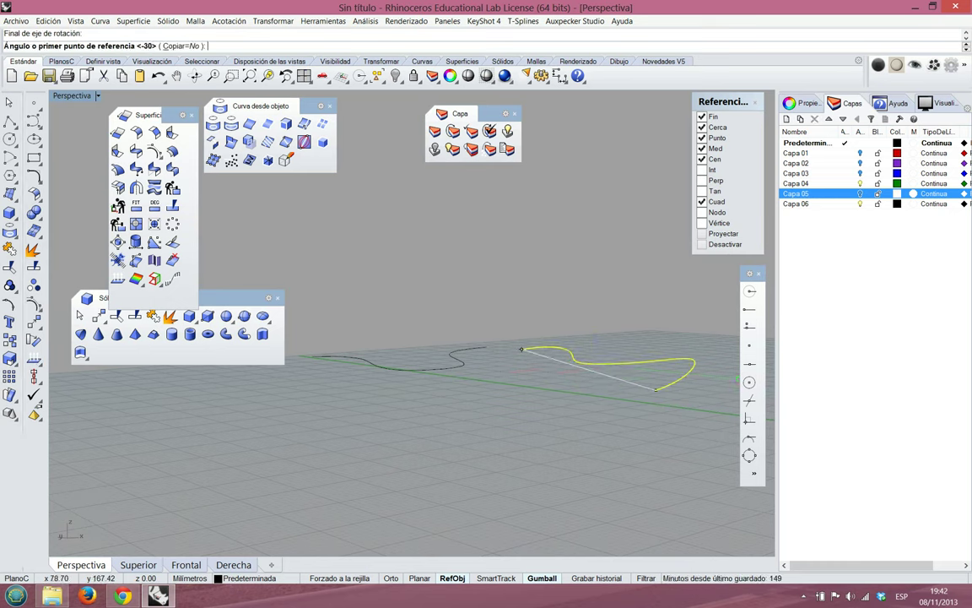
{"action": "key", "text": "Return"}
{"action": "mouse_move", "coordinate": [654, 427]}
{"action": "right_mouse_down"}
{"action": "mouse_move", "coordinate": [485, 457]}
{"action": "mouse_move", "coordinate": [658, 439]}
{"action": "right_mouse_up"}
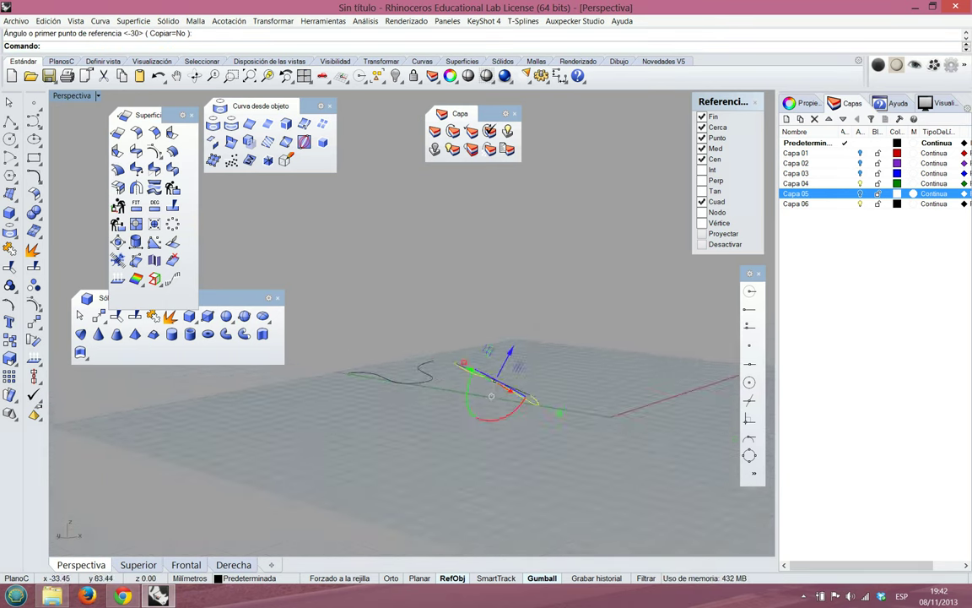
{"action": "scroll", "coordinate": [493, 390], "scroll_direction": "up", "scroll_amount": 5}
{"action": "right_click", "coordinate": [493, 390]}
{"action": "key", "text": "Escape"}
{"action": "key", "text": "Escape"}
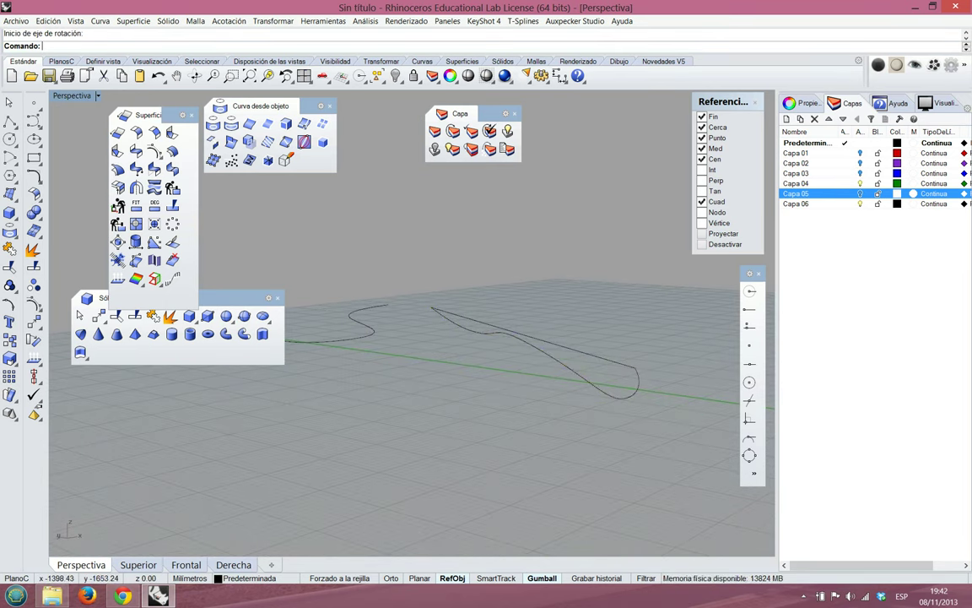
{"action": "left_click", "coordinate": [158, 76]}
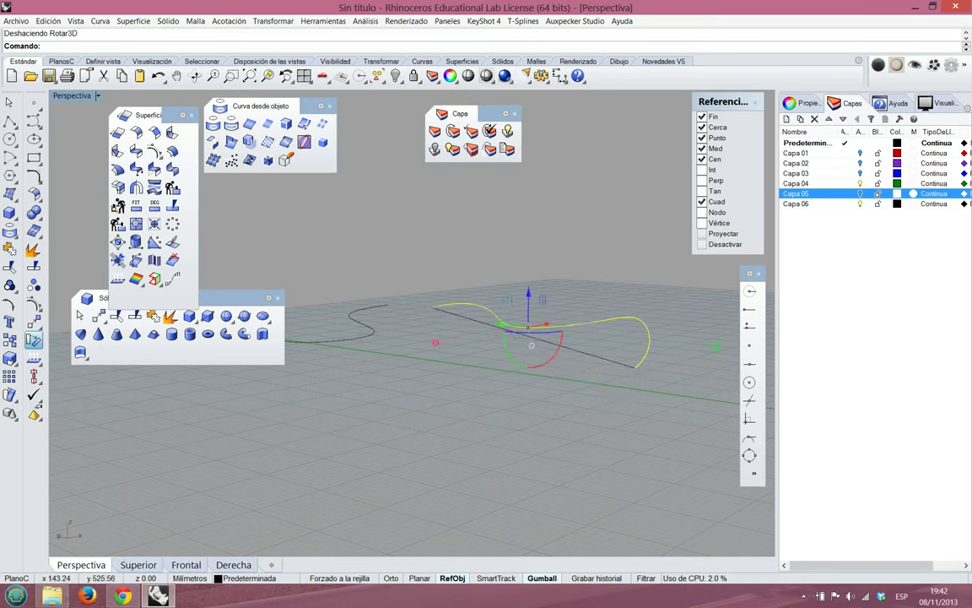
Rotate the new curve in 3D about the line between its ends with Ortho on, so that it stands upright
{"action": "left_click", "coordinate": [33, 340]}
{"action": "left_click", "coordinate": [431, 306]}
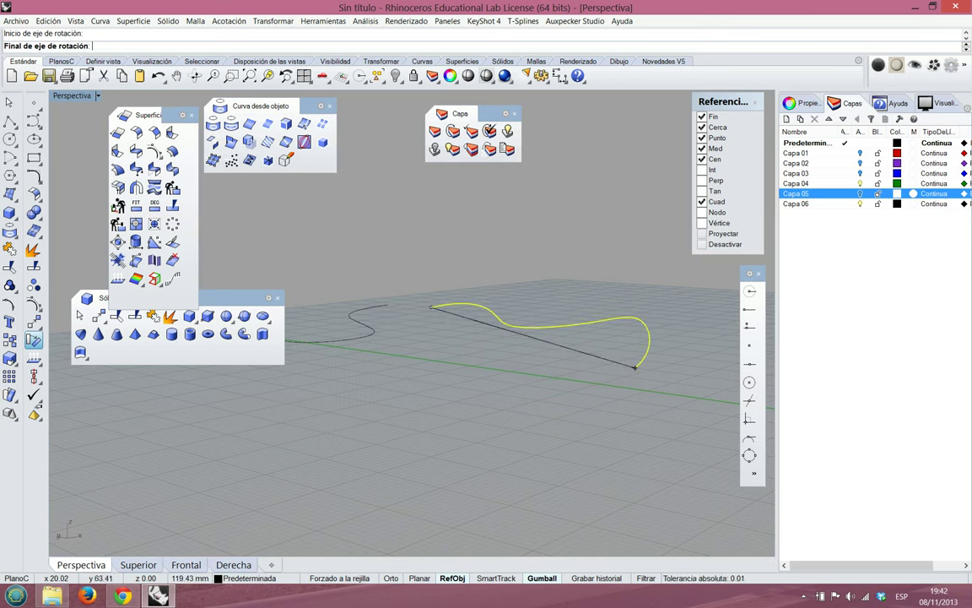
{"action": "left_click", "coordinate": [635, 367]}
{"action": "right_click_drag", "start_coordinate": [479, 306], "coordinate": [342, 324]}
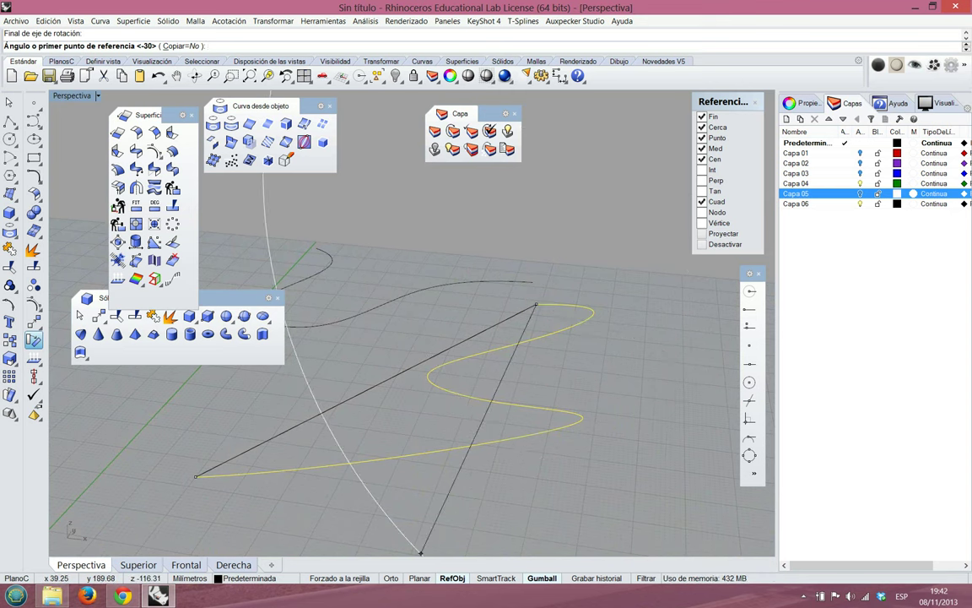
{"action": "left_click", "coordinate": [678, 355]}
{"action": "left_click", "coordinate": [542, 233]}
{"action": "right_click_drag", "start_coordinate": [356, 486], "coordinate": [544, 449]}
{"action": "scroll", "coordinate": [577, 455], "scroll_direction": "down", "scroll_amount": 7}
{"action": "key", "text": "Escape"}
{"action": "scroll", "coordinate": [531, 402], "scroll_direction": "up", "scroll_amount": 5}
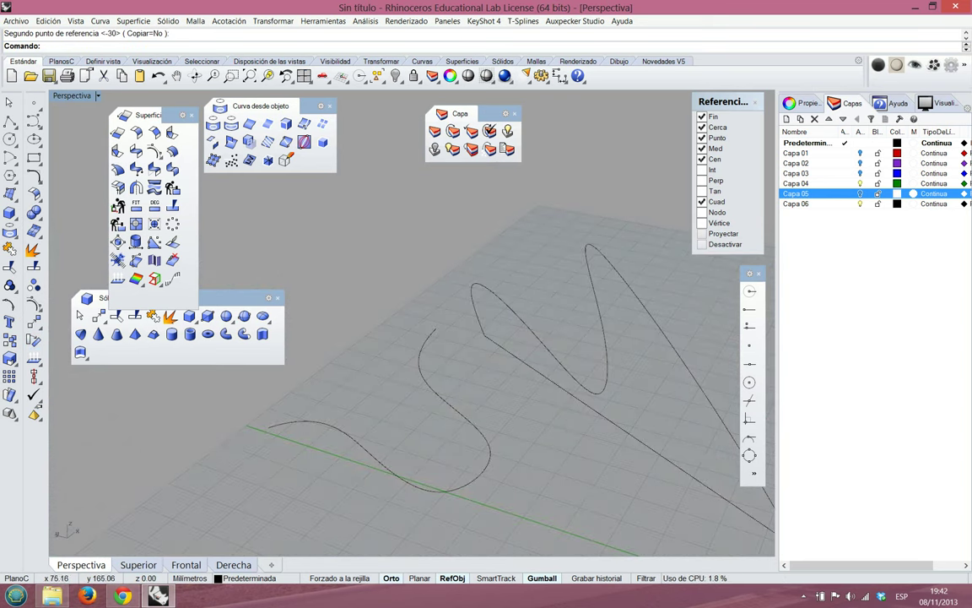
In the Superior view, rotate the upright curve around its end nearest the S-shaped curve, swinging it away from the straight line
{"action": "left_click", "coordinate": [530, 331]}
{"action": "right_click_drag", "start_coordinate": [530, 337], "coordinate": [610, 418]}
{"action": "key", "text": "Left"}
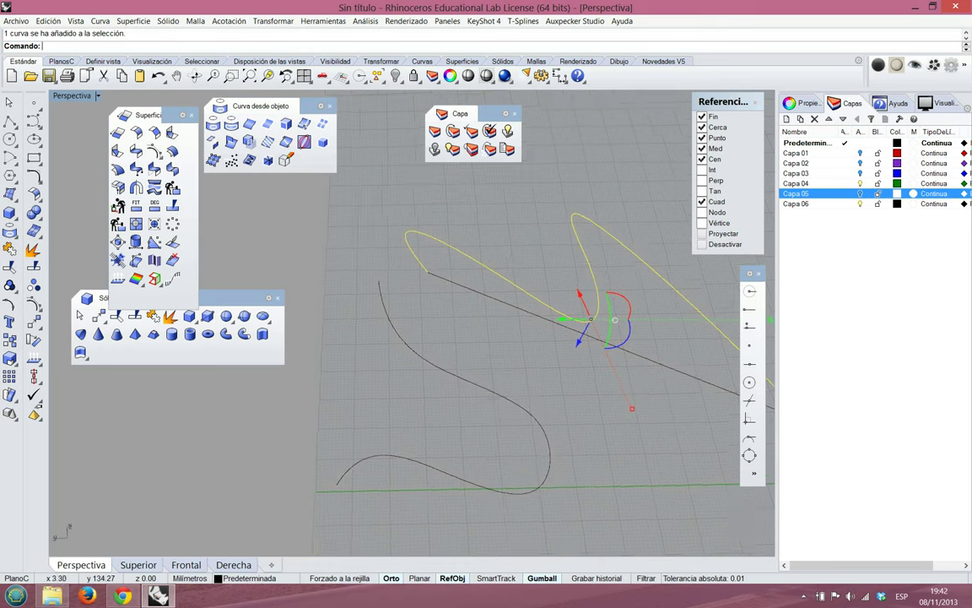
{"action": "left_click", "coordinate": [138, 565]}
{"action": "scroll", "coordinate": [338, 431], "scroll_direction": "down", "scroll_amount": 7}
{"action": "scroll", "coordinate": [544, 340], "scroll_direction": "up", "scroll_amount": 6}
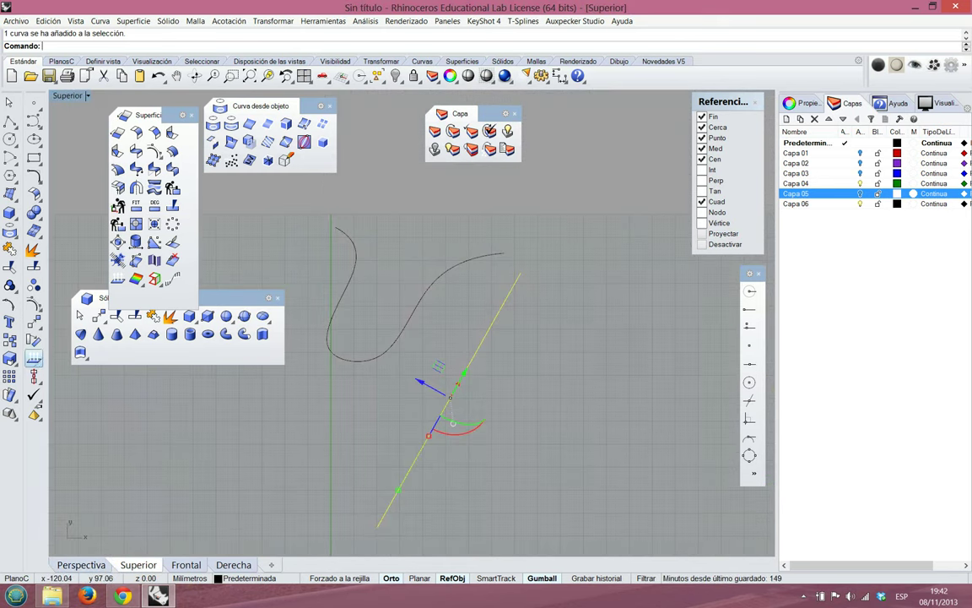
{"action": "left_click", "coordinate": [34, 339]}
{"action": "left_click", "coordinate": [520, 273]}
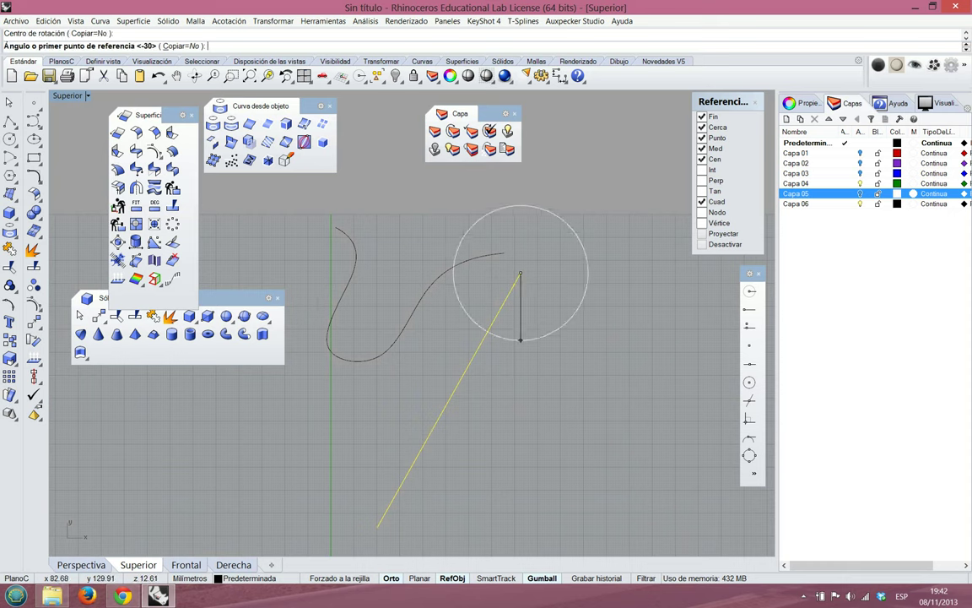
{"action": "left_click", "coordinate": [520, 426]}
{"action": "left_click", "coordinate": [535, 427]}
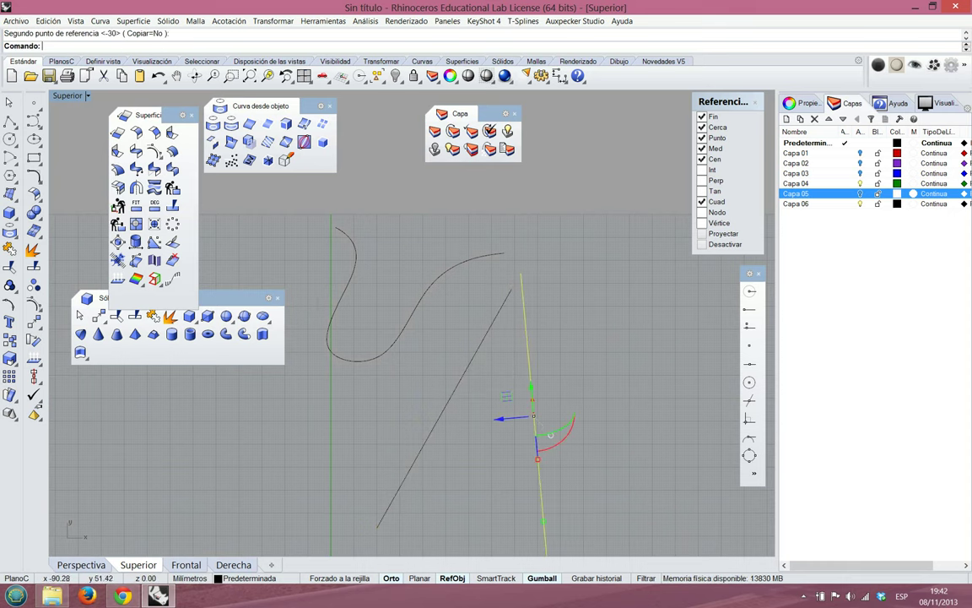
Cut the straight helper line in the Perspectiva view, leaving the S-shaped and upright curves
{"action": "left_click", "coordinate": [81, 565]}
{"action": "scroll", "coordinate": [270, 477], "scroll_direction": "down", "scroll_amount": 7}
{"action": "right_click_drag", "start_coordinate": [342, 452], "coordinate": [309, 426]}
{"action": "key", "text": "Escape"}
{"action": "left_click", "coordinate": [347, 397]}
{"action": "type", "text": "º"}
{"action": "left_click", "coordinate": [382, 408]}
{"action": "key", "text": "ctrl+x"}
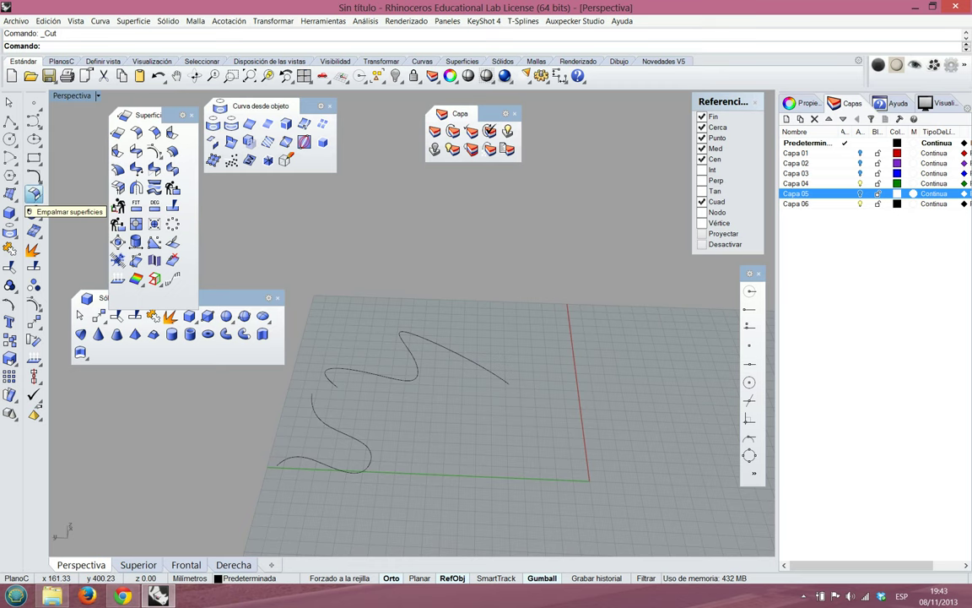
Float the surface editing and surface creation tool palettes over the viewport, and enlarge the creation palette to show all its tools
{"action": "left_click", "coordinate": [33, 194]}
{"action": "left_click_drag", "start_coordinate": [80, 190], "coordinate": [593, 116]}
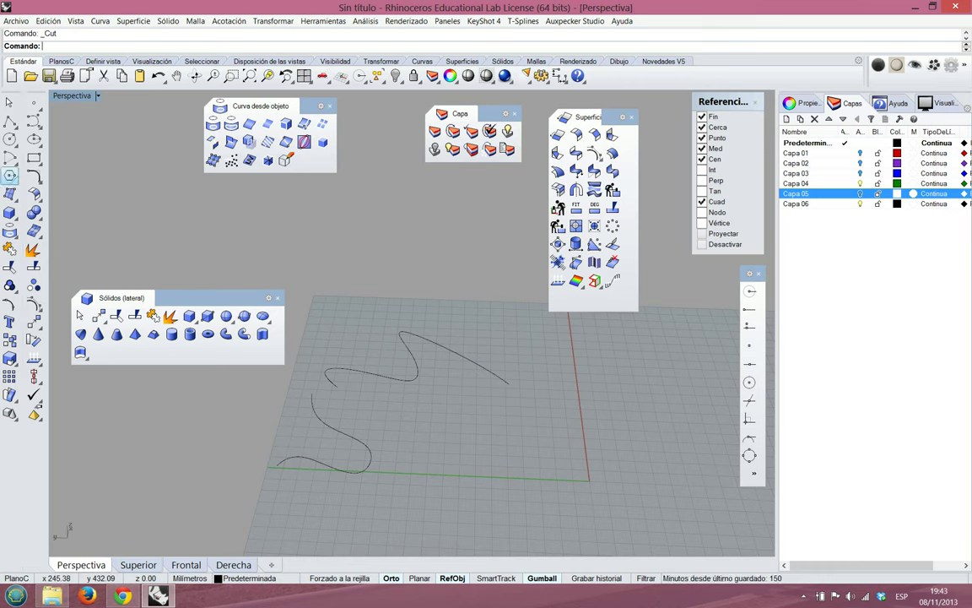
{"action": "left_click", "coordinate": [10, 194]}
{"action": "left_click_drag", "start_coordinate": [61, 187], "coordinate": [124, 123]}
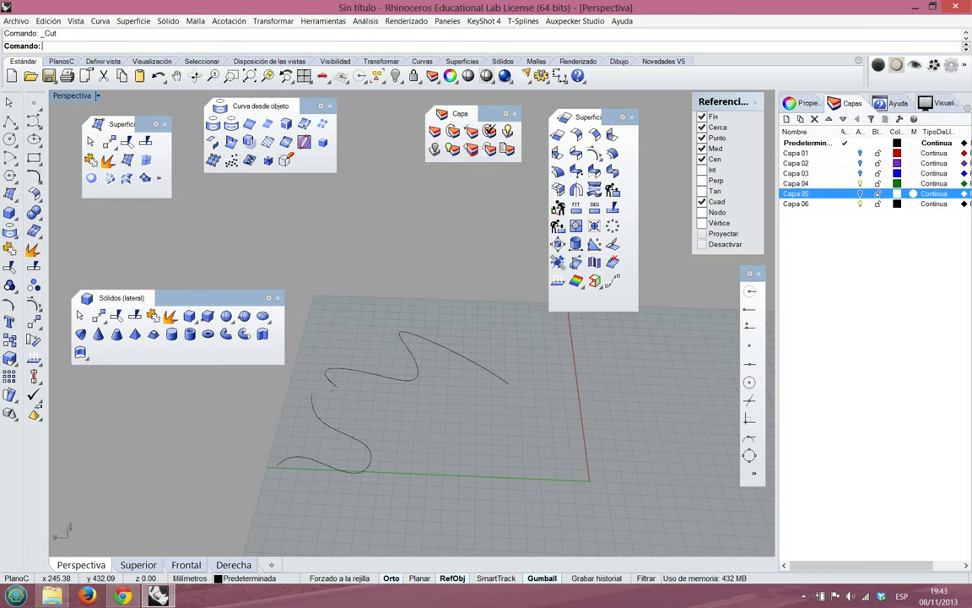
{"action": "left_click_drag", "start_coordinate": [127, 198], "coordinate": [127, 282]}
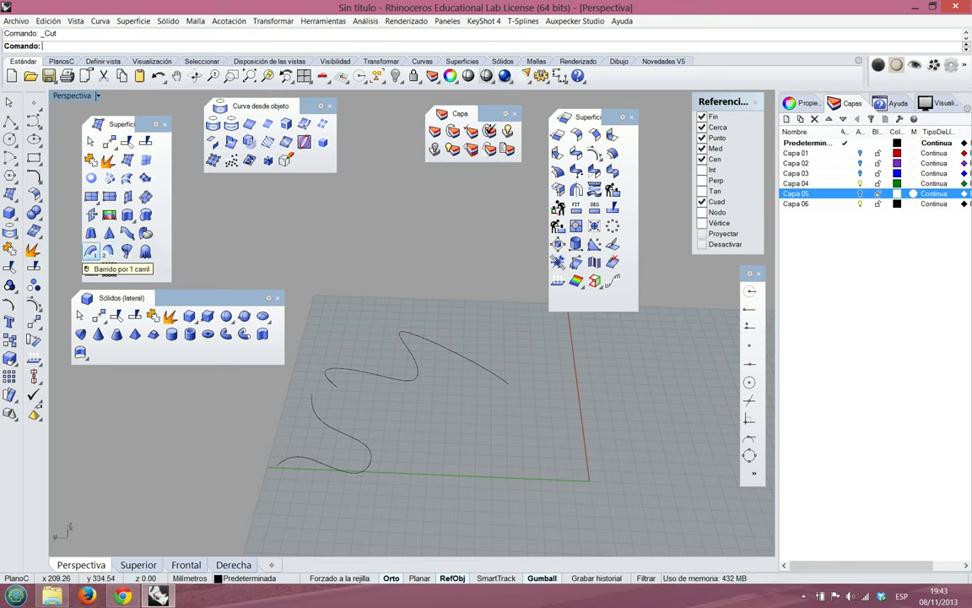
Try a one-rail sweep of the upright curve along the S-shaped curve with the FormaLibre style, and undo it
{"action": "left_click", "coordinate": [91, 250]}
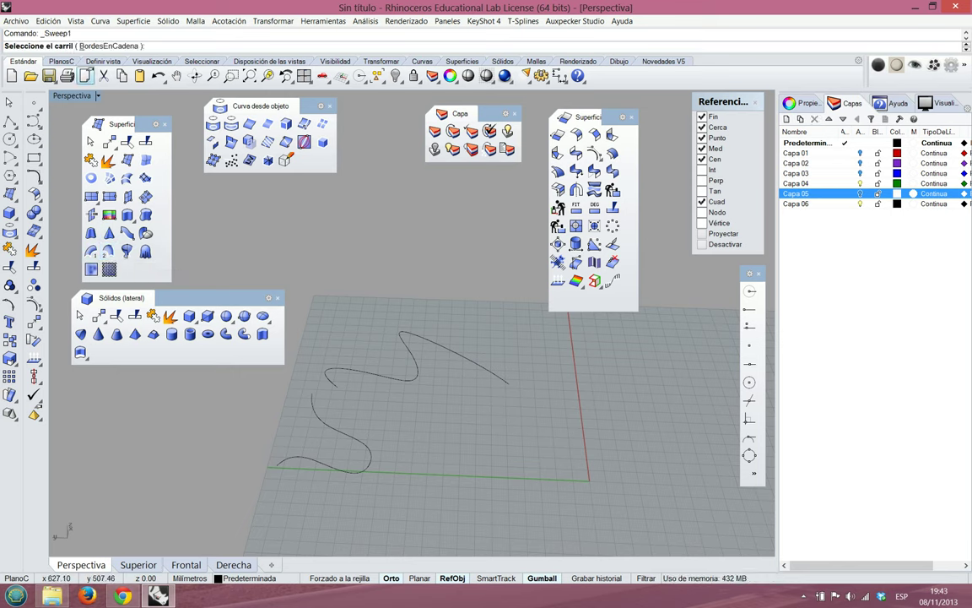
{"action": "right_click_drag", "start_coordinate": [447, 336], "coordinate": [410, 309]}
{"action": "left_click", "coordinate": [314, 406]}
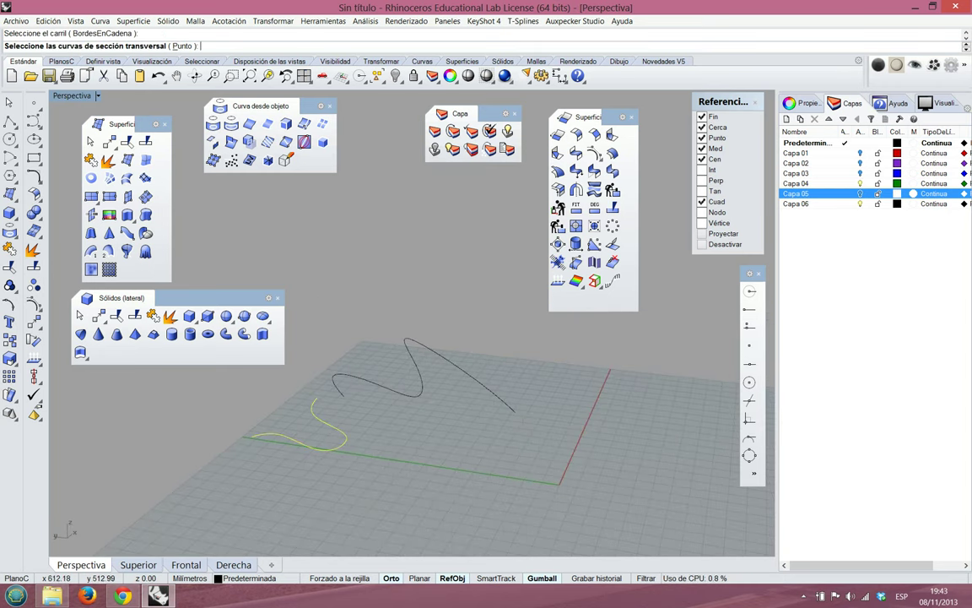
{"action": "left_click", "coordinate": [369, 383]}
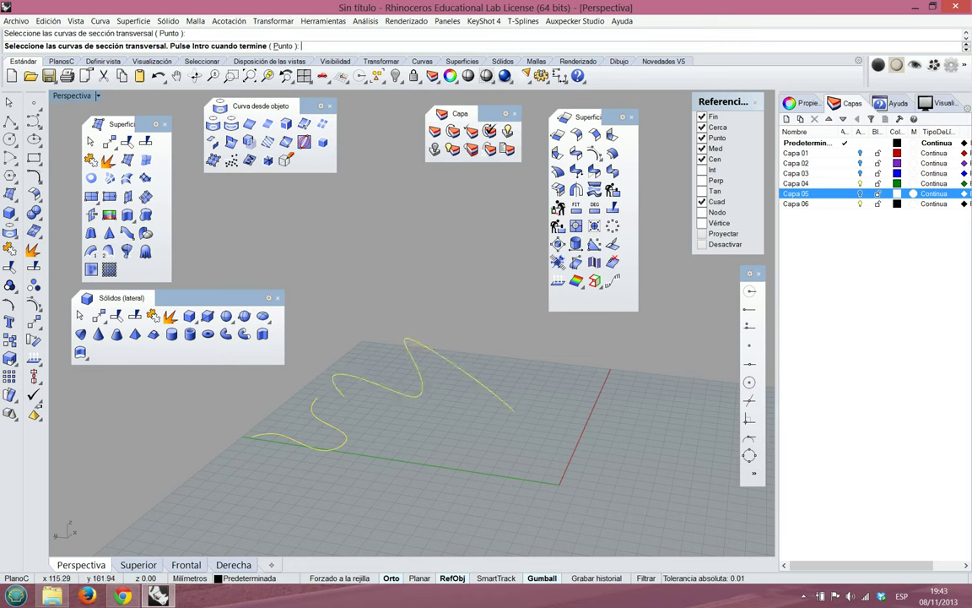
{"action": "key", "text": "Return"}
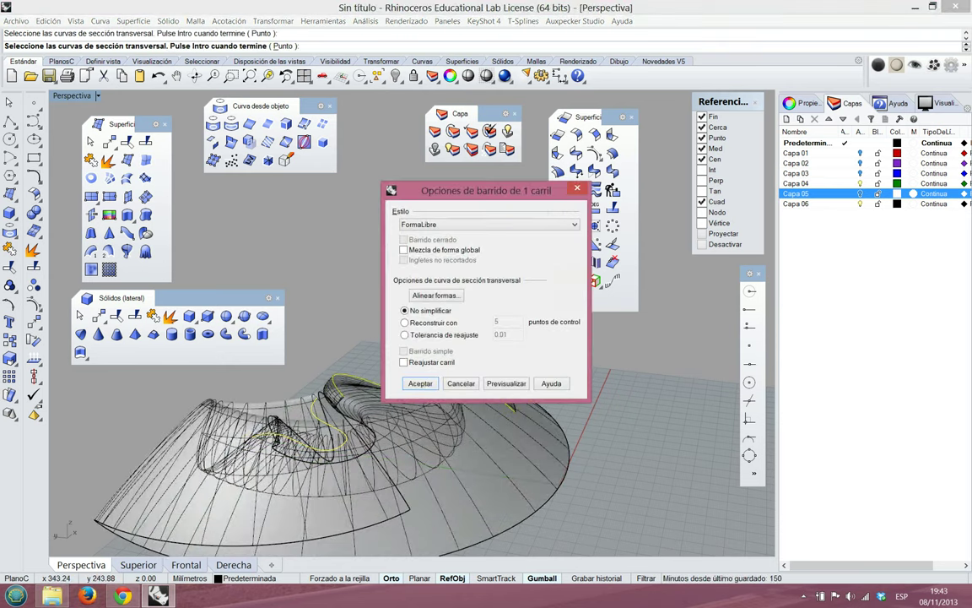
{"action": "key", "text": "Return"}
{"action": "right_click_drag", "start_coordinate": [321, 355], "coordinate": [570, 417]}
{"action": "right_click_drag", "start_coordinate": [473, 355], "coordinate": [506, 372]}
{"action": "scroll", "coordinate": [439, 363], "scroll_direction": "up", "scroll_amount": 2}
{"action": "mouse_move", "coordinate": [439, 363]}
{"action": "right_mouse_down"}
{"action": "mouse_move", "coordinate": [460, 460]}
{"action": "mouse_move", "coordinate": [329, 363]}
{"action": "mouse_move", "coordinate": [448, 346]}
{"action": "right_mouse_up"}
{"action": "right_click_drag", "start_coordinate": [447, 397], "coordinate": [435, 358]}
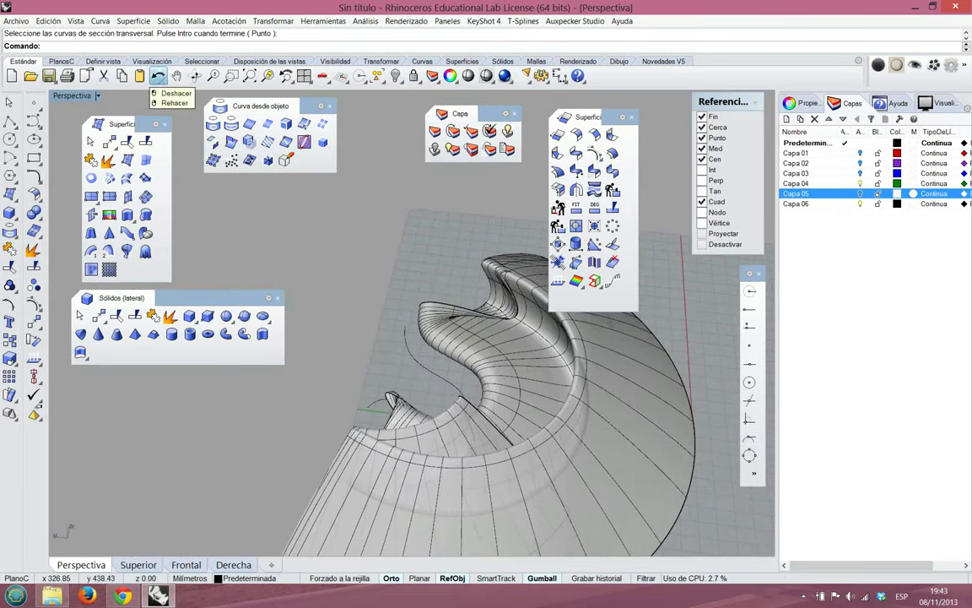
{"action": "left_click", "coordinate": [158, 75]}
Draw a straight line on the ground plane beside the S-shaped curve, crossing the green axis
{"action": "left_click", "coordinate": [10, 121]}
{"action": "left_click", "coordinate": [570, 411]}
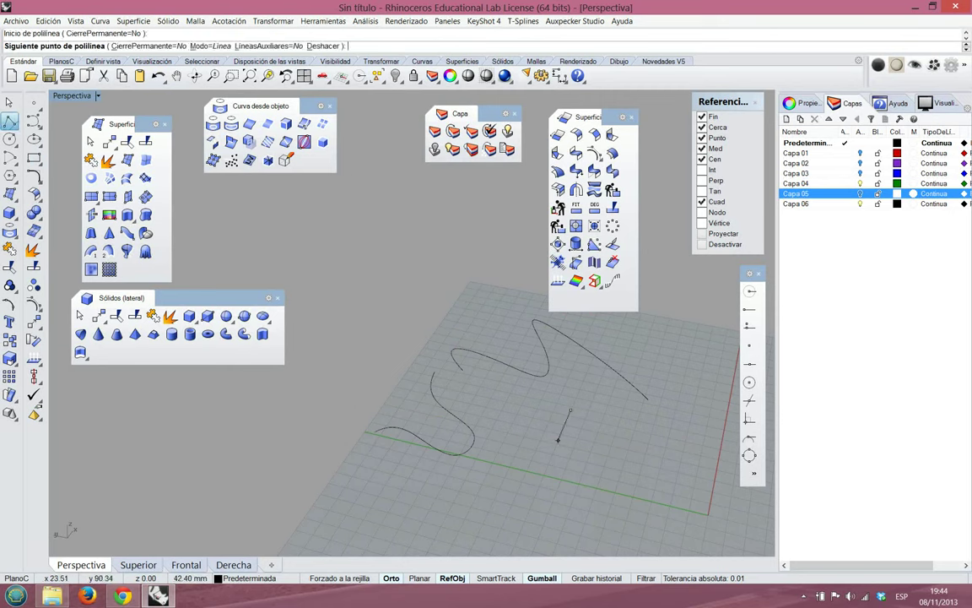
{"action": "left_click", "coordinate": [522, 524]}
{"action": "key", "text": "Return"}
Move the upright curve by its near endpoint onto the adjacent endpoint of the S-shaped curve
{"action": "left_click", "coordinate": [524, 371]}
{"action": "left_click", "coordinate": [463, 369]}
{"action": "left_click", "coordinate": [434, 372]}
{"action": "key", "text": "Escape"}
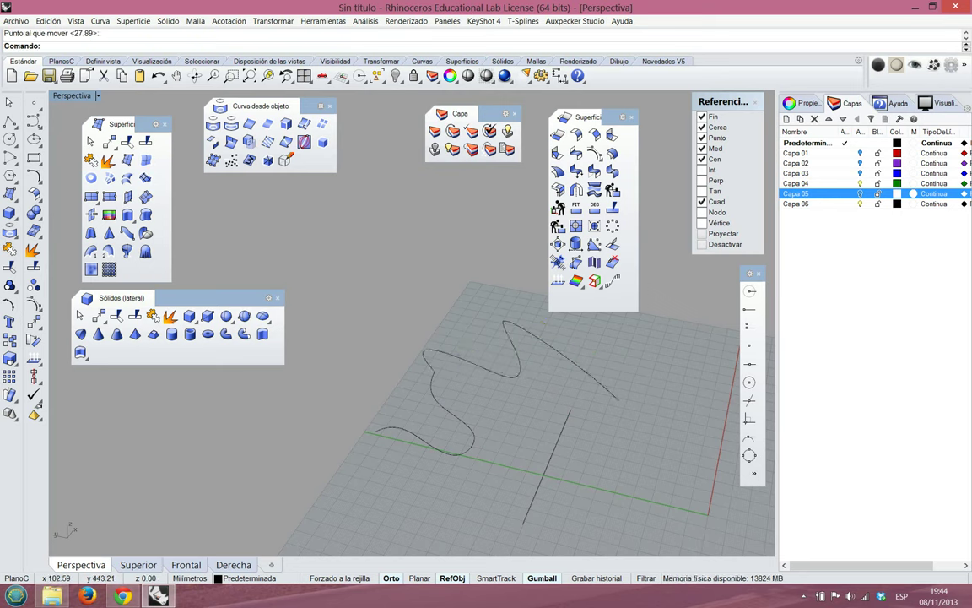
Sweep the upright curve along two rails, the S-shaped curve and the straight line, without simplifying the section
{"action": "left_click", "coordinate": [108, 250]}
{"action": "left_click", "coordinate": [433, 390]}
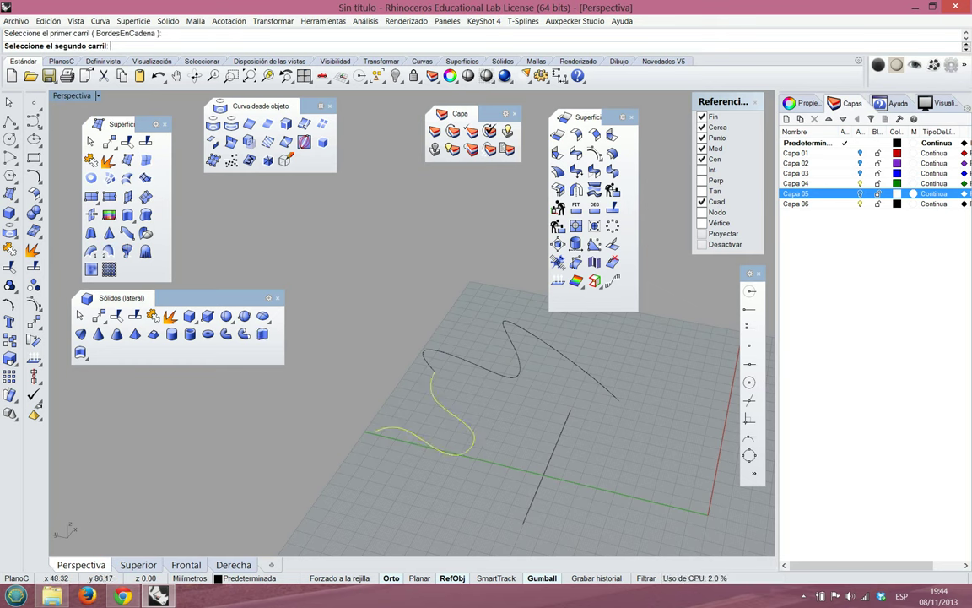
{"action": "left_click", "coordinate": [550, 460]}
{"action": "left_click", "coordinate": [520, 361]}
{"action": "key", "text": "Return"}
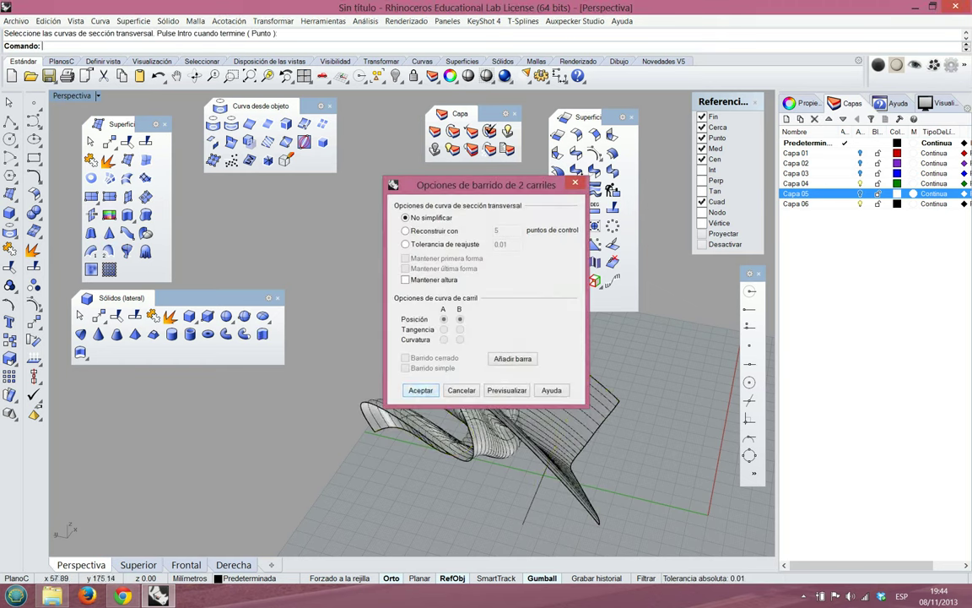
{"action": "left_click", "coordinate": [421, 390]}
Examine the two-rail swept surface from several sides, and undo the sweep
{"action": "right_click_drag", "start_coordinate": [447, 413], "coordinate": [338, 401]}
{"action": "key", "text": "Left"}
{"action": "key", "text": "Left"}
{"action": "key", "text": "Left"}
{"action": "key", "text": "Left"}
{"action": "key", "text": "Left"}
{"action": "key", "text": "Left"}
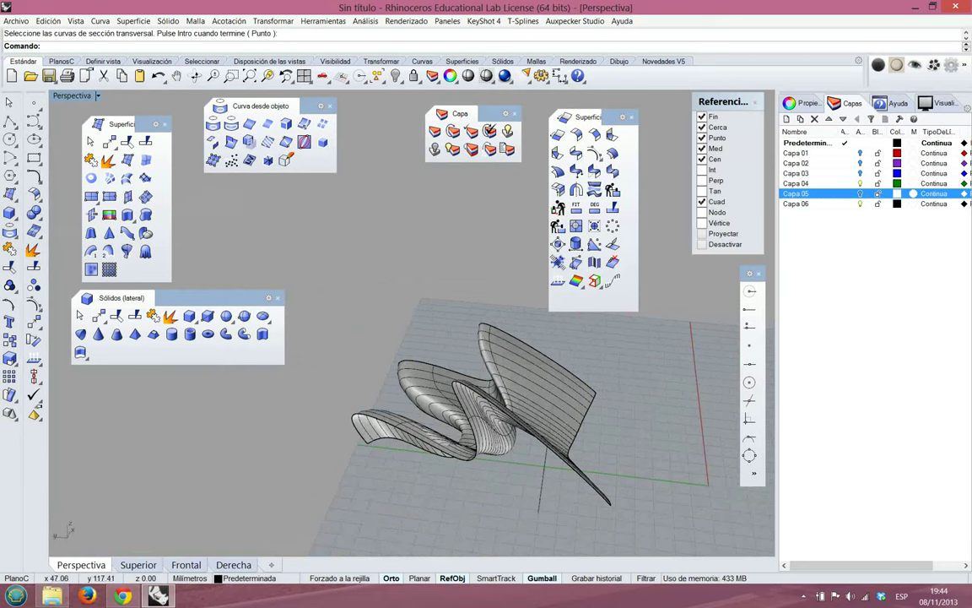
{"action": "key", "text": "Left"}
{"action": "key", "text": "Left"}
{"action": "key", "text": "Left"}
{"action": "key", "text": "Left"}
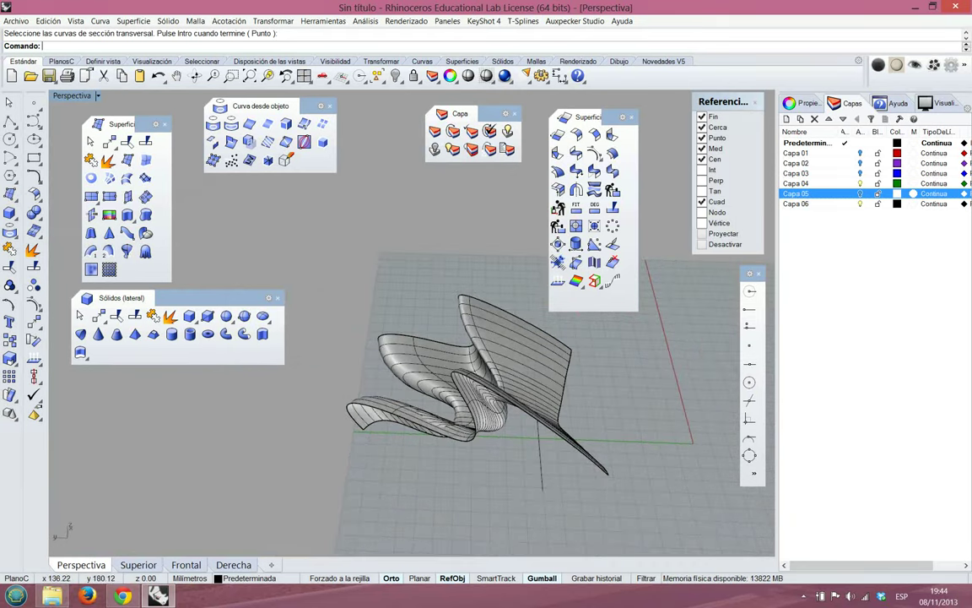
{"action": "key", "text": "ctrl+z"}
Show the upright curve's edit points and move its free endpoint onto the nearby end of the straight line
{"action": "left_click", "coordinate": [474, 342]}
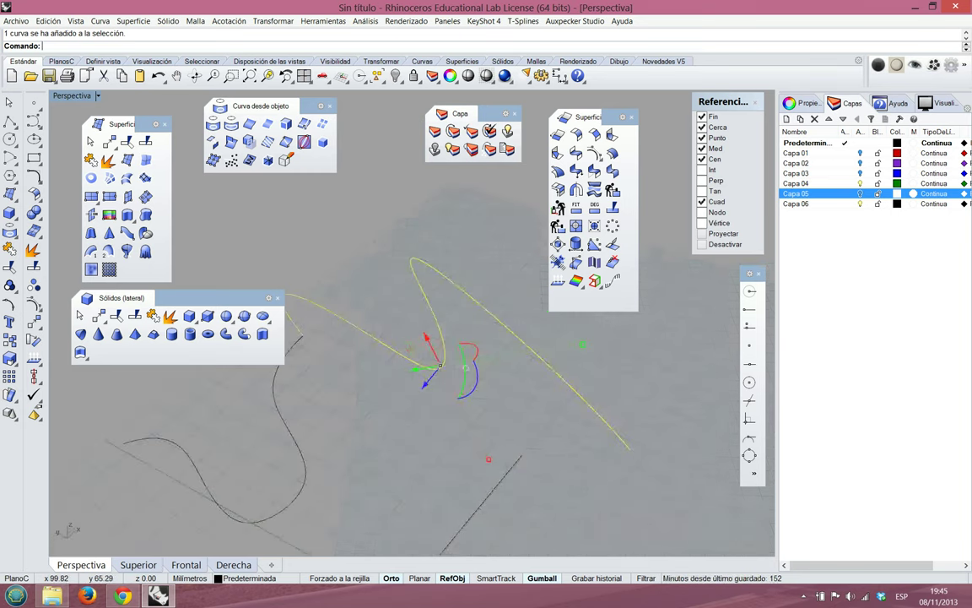
{"action": "mouse_move", "coordinate": [498, 422]}
{"action": "right_mouse_down"}
{"action": "mouse_move", "coordinate": [371, 346]}
{"action": "mouse_move", "coordinate": [498, 413]}
{"action": "right_mouse_up"}
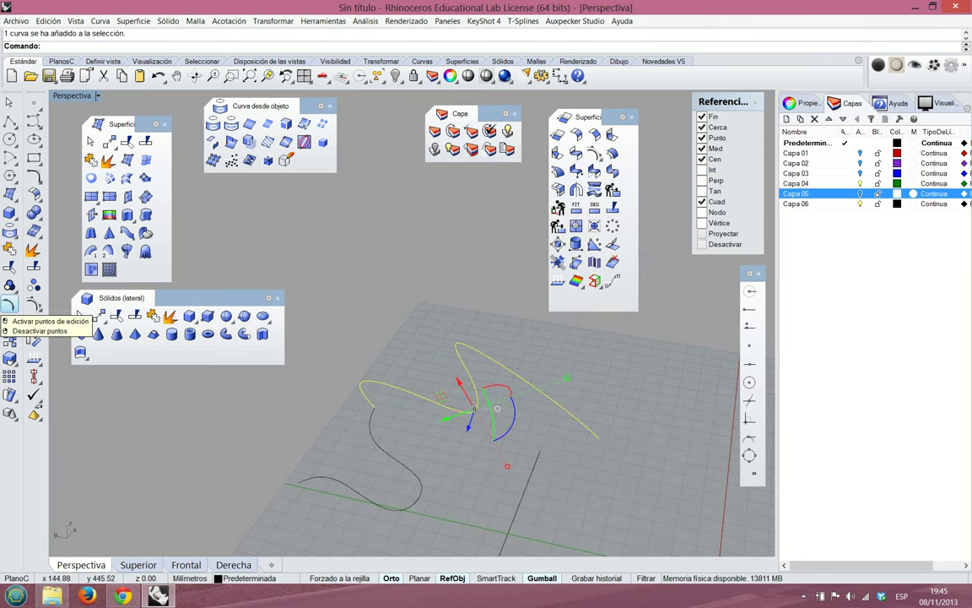
{"action": "left_click", "coordinate": [9, 304]}
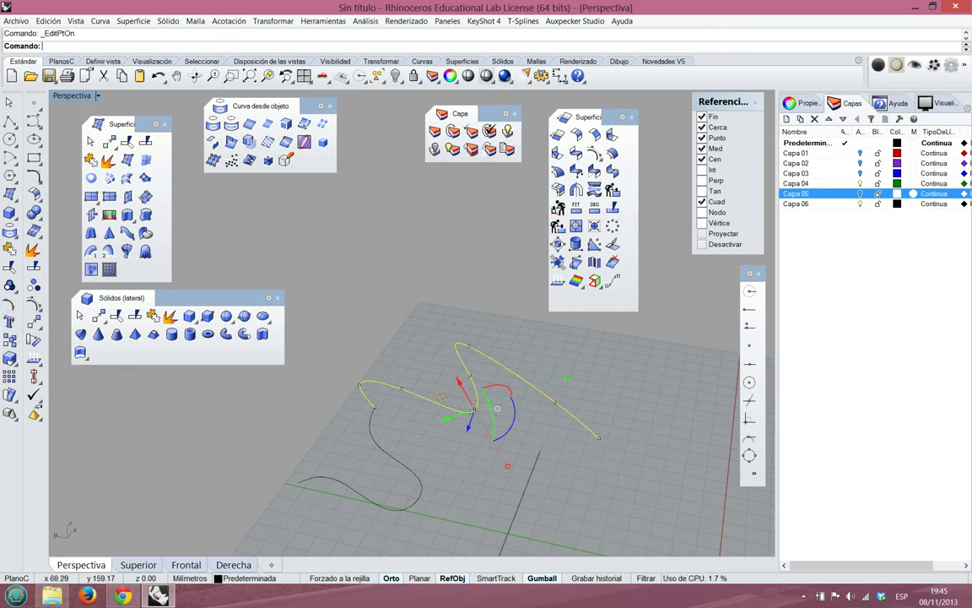
{"action": "left_click_drag", "start_coordinate": [599, 438], "coordinate": [540, 451]}
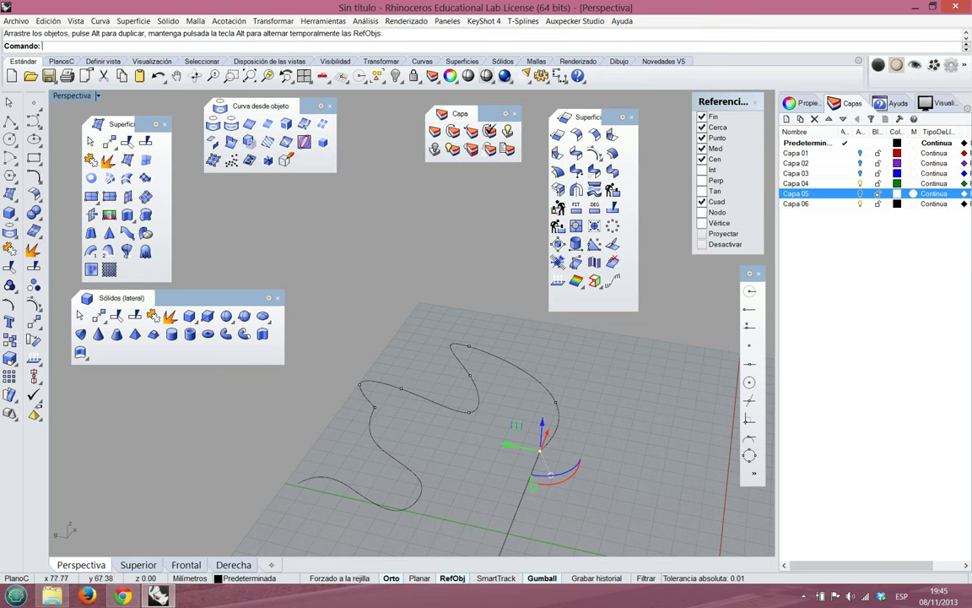
{"action": "key", "text": "Escape"}
{"action": "right_click_drag", "start_coordinate": [491, 403], "coordinate": [603, 359]}
{"action": "right_click_drag", "start_coordinate": [498, 380], "coordinate": [608, 444]}
{"action": "right_click_drag", "start_coordinate": [435, 371], "coordinate": [384, 344]}
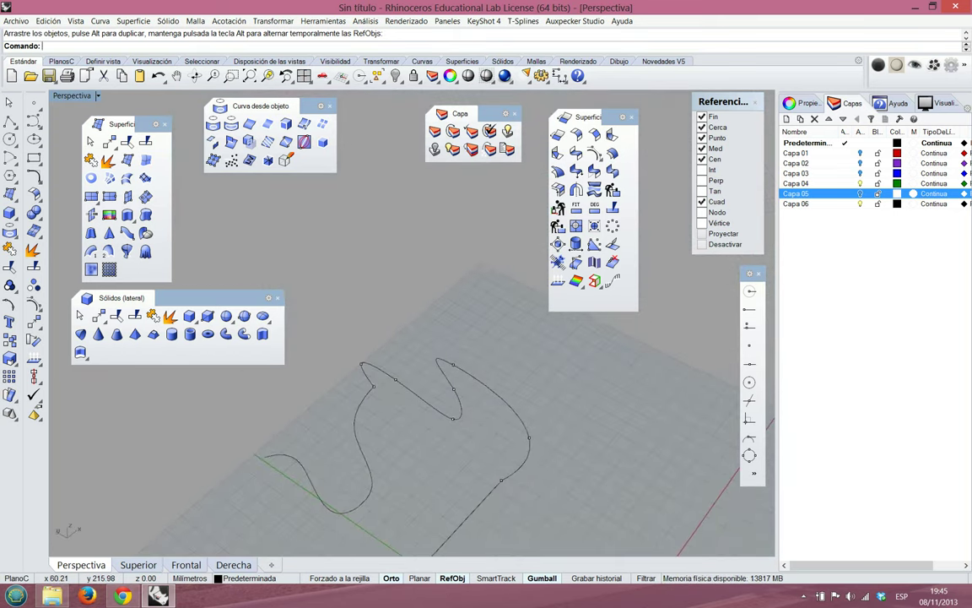
{"action": "mouse_move", "coordinate": [253, 422]}
{"action": "right_mouse_down"}
{"action": "mouse_move", "coordinate": [279, 452]}
{"action": "mouse_move", "coordinate": [266, 435]}
{"action": "right_mouse_up"}
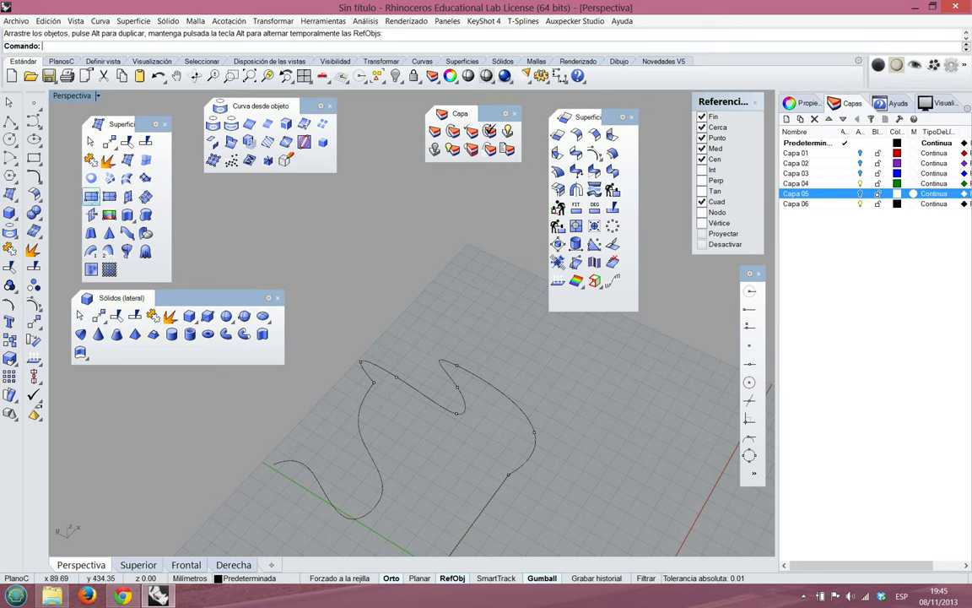
Create a vertical plane spanning from the S-shaped curve's endpoint to the straight line's endpoint, taller than the upright curve
{"action": "left_click", "coordinate": [90, 197]}
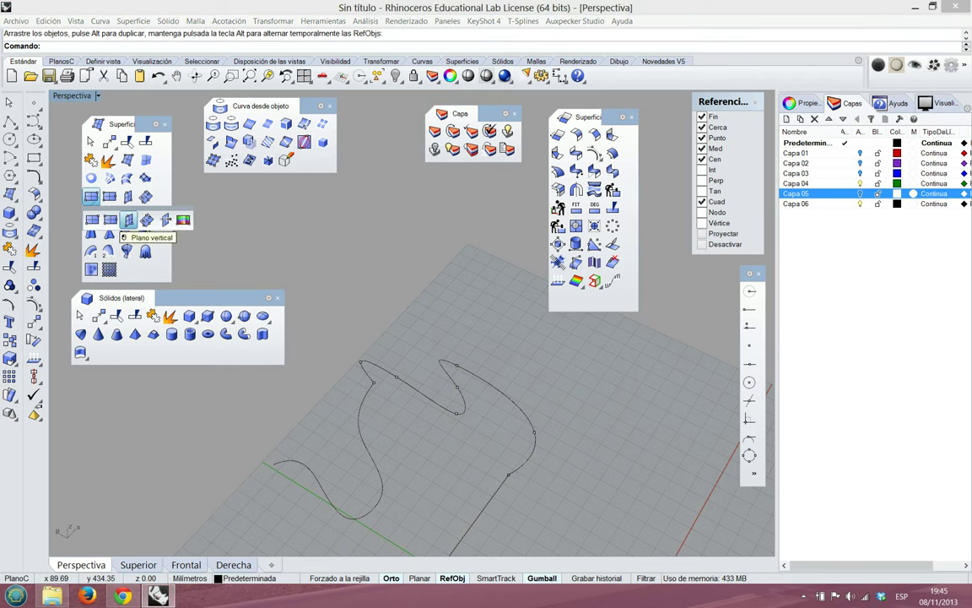
{"action": "left_click", "coordinate": [128, 220]}
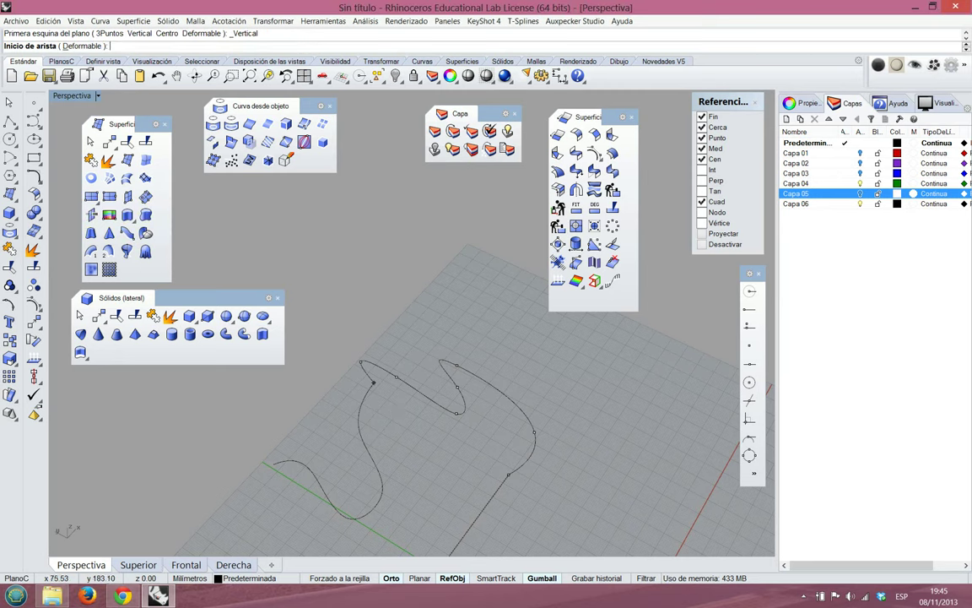
{"action": "left_click", "coordinate": [374, 382]}
{"action": "left_click", "coordinate": [508, 475]}
{"action": "left_click", "coordinate": [521, 378]}
{"action": "right_click_drag", "start_coordinate": [569, 390], "coordinate": [368, 328]}
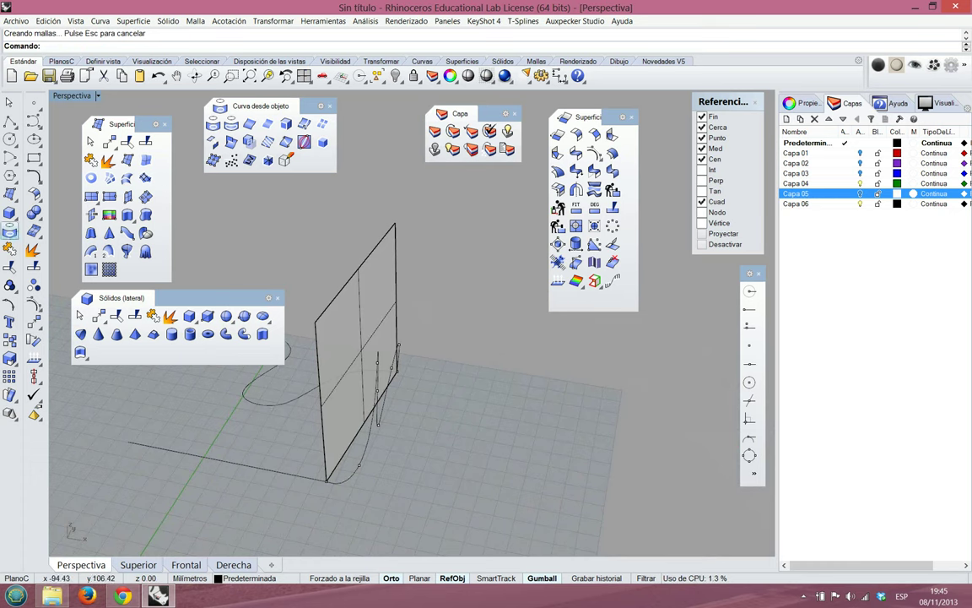
Try to project the upright curve onto the vertical plane
{"action": "left_click", "coordinate": [212, 125]}
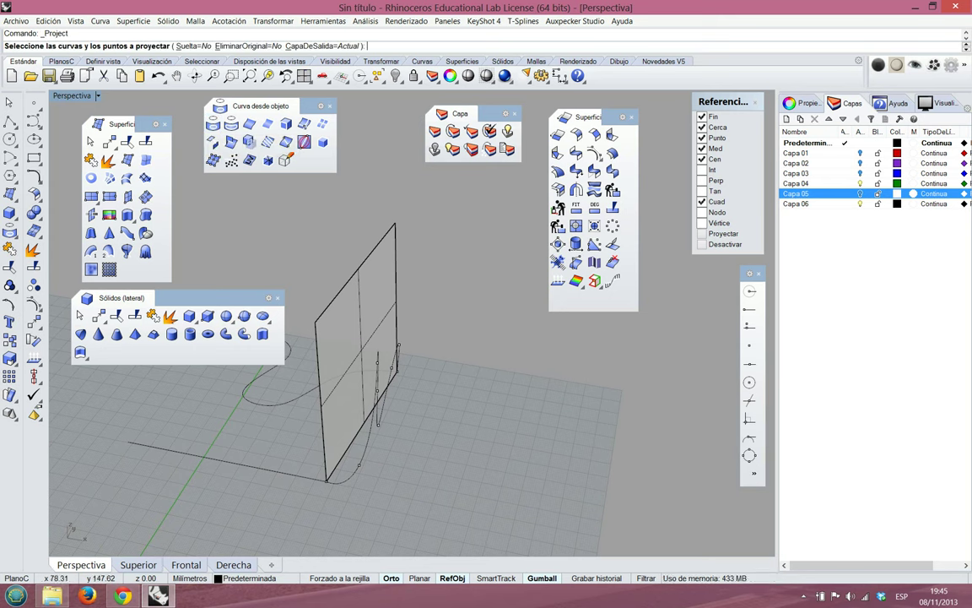
{"action": "left_click", "coordinate": [370, 435]}
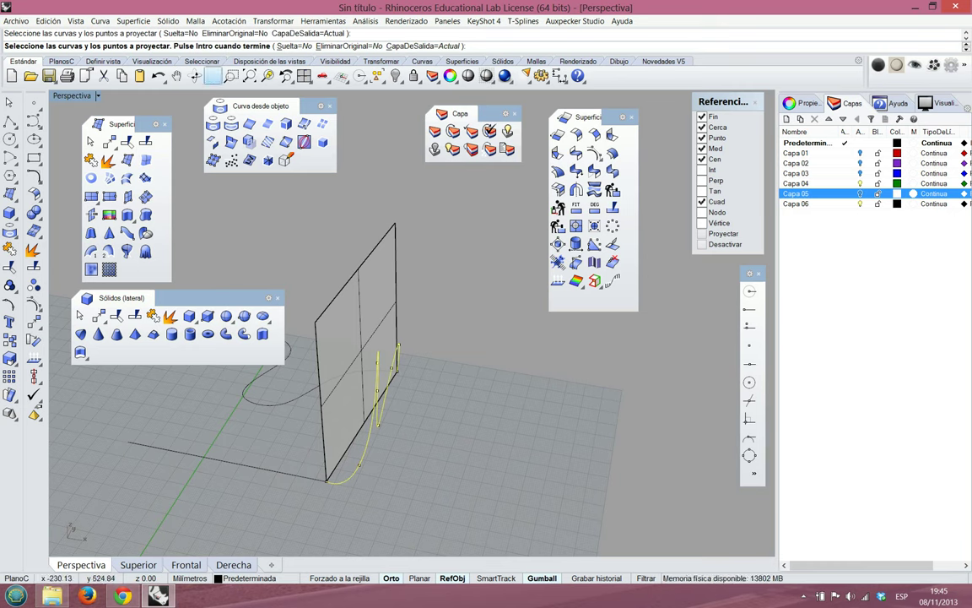
{"action": "key", "text": "Return"}
{"action": "key", "text": "Return"}
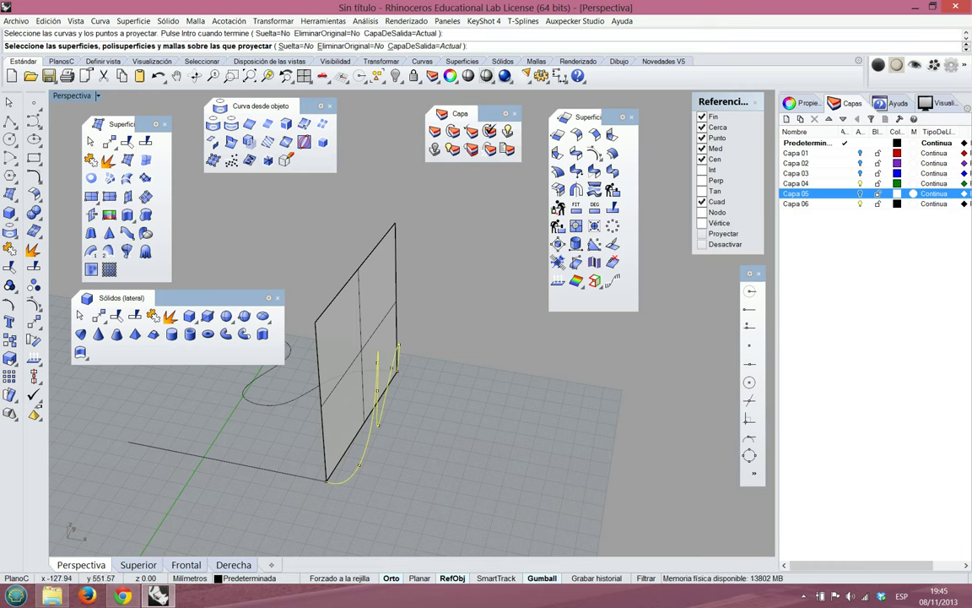
{"action": "left_click", "coordinate": [357, 354]}
{"action": "key", "text": "Return"}
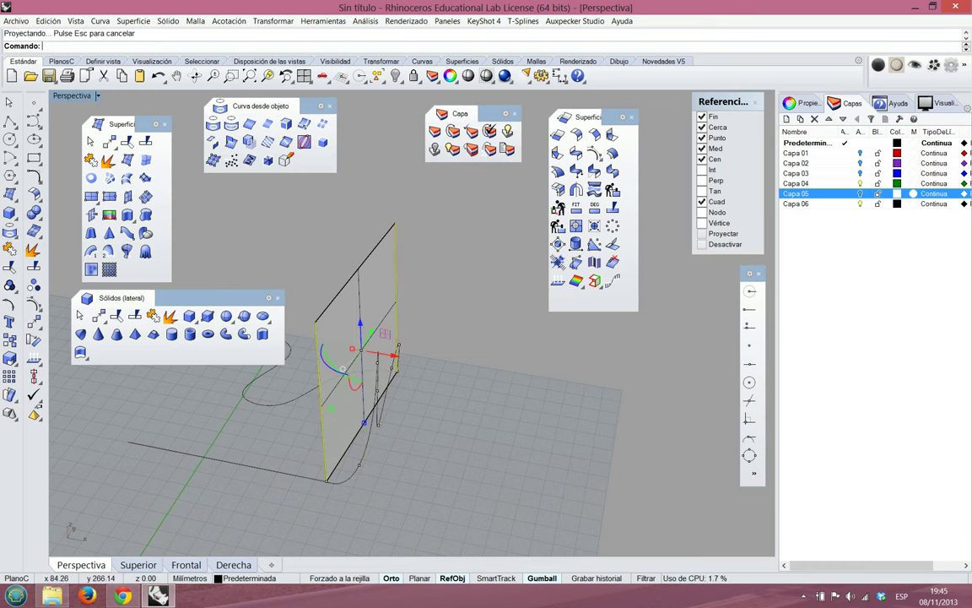
{"action": "key", "text": "Return"}
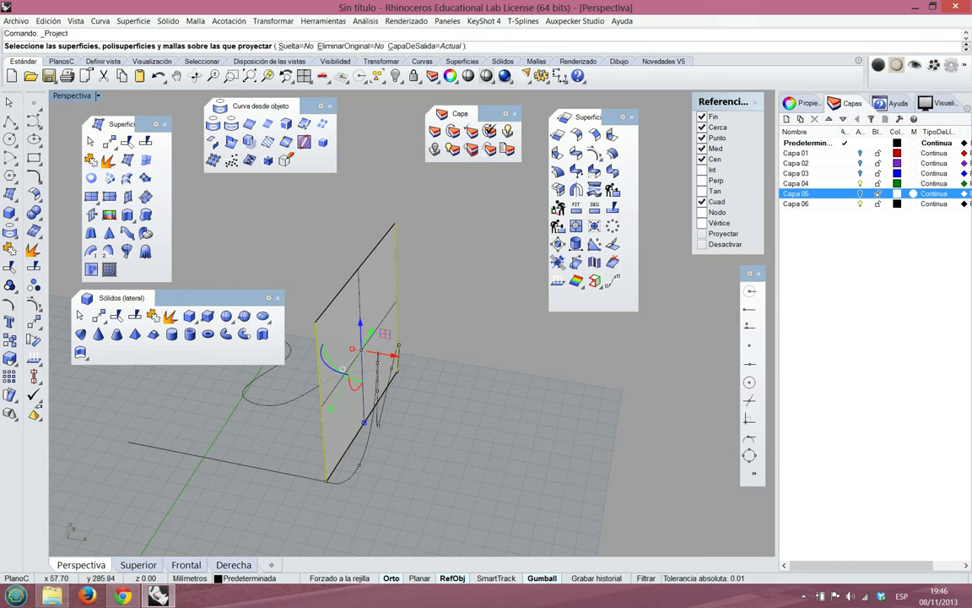
{"action": "key", "text": "Escape"}
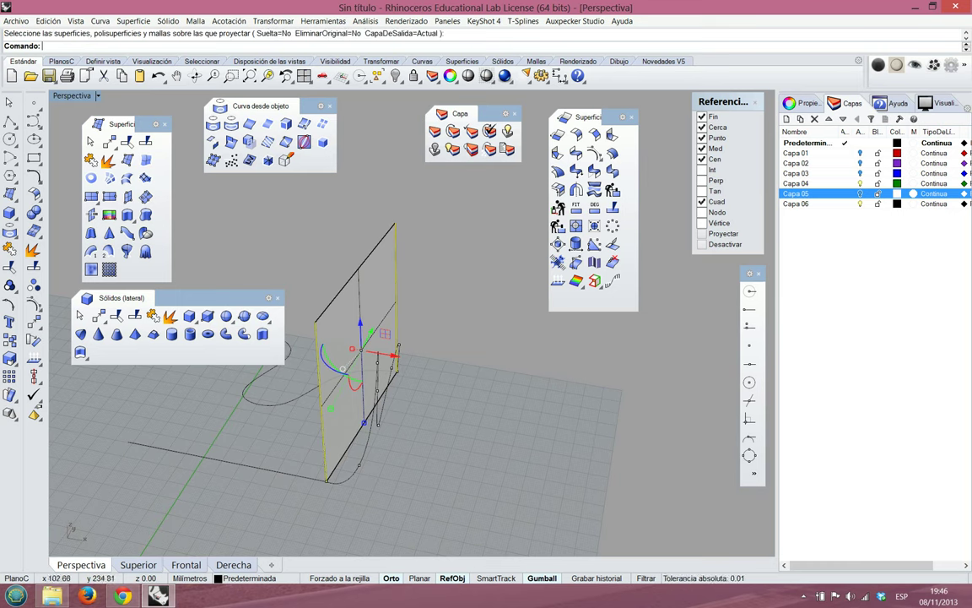
{"action": "right_click_drag", "start_coordinate": [465, 380], "coordinate": [346, 346]}
{"action": "key", "text": "Return"}
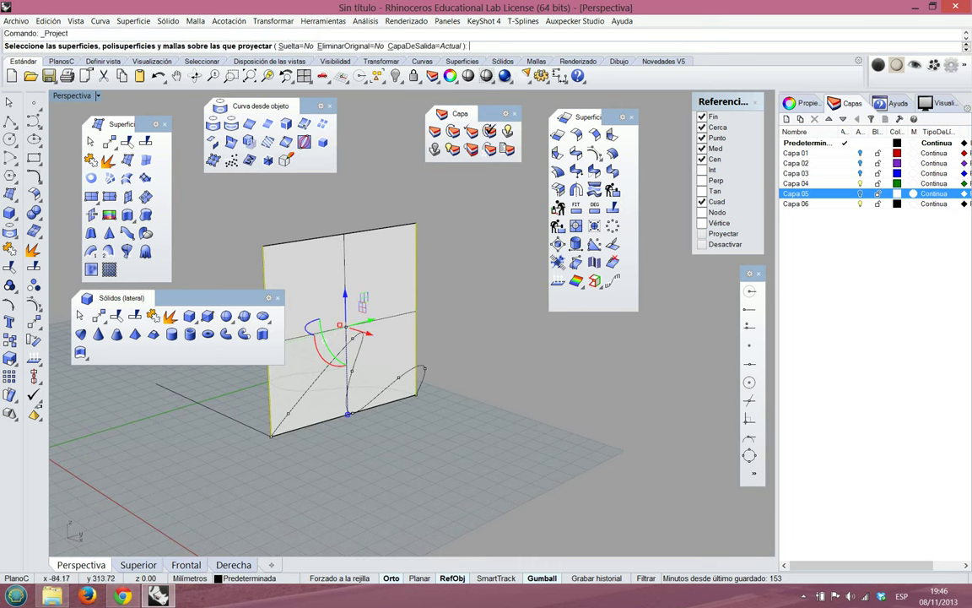
{"action": "left_click", "coordinate": [376, 336]}
{"action": "right_click_drag", "start_coordinate": [380, 337], "coordinate": [460, 346]}
{"action": "key", "text": "Return"}
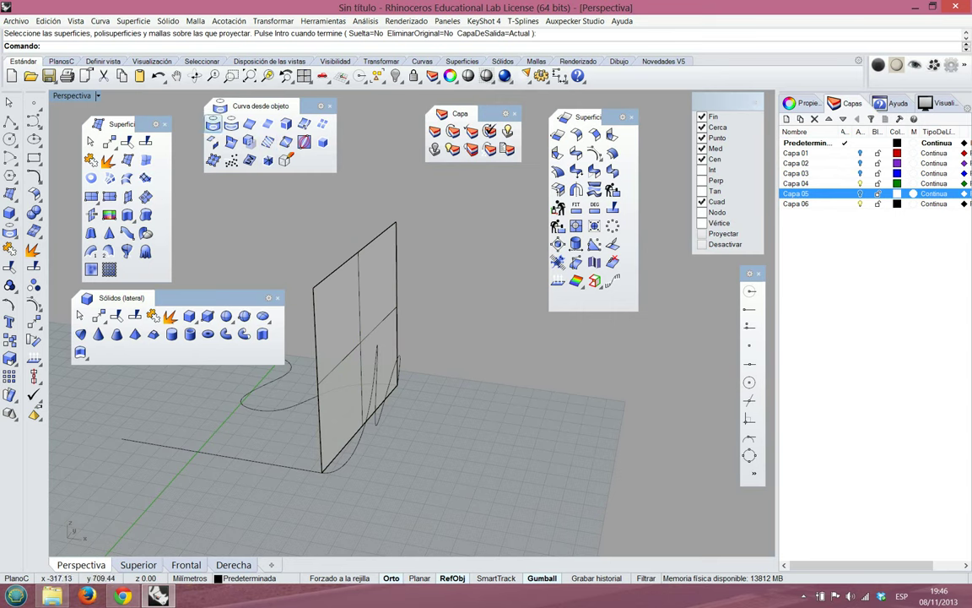
Retry the projection, picking the upright curve again and the vertical plane as the target surface
{"action": "left_click", "coordinate": [213, 124]}
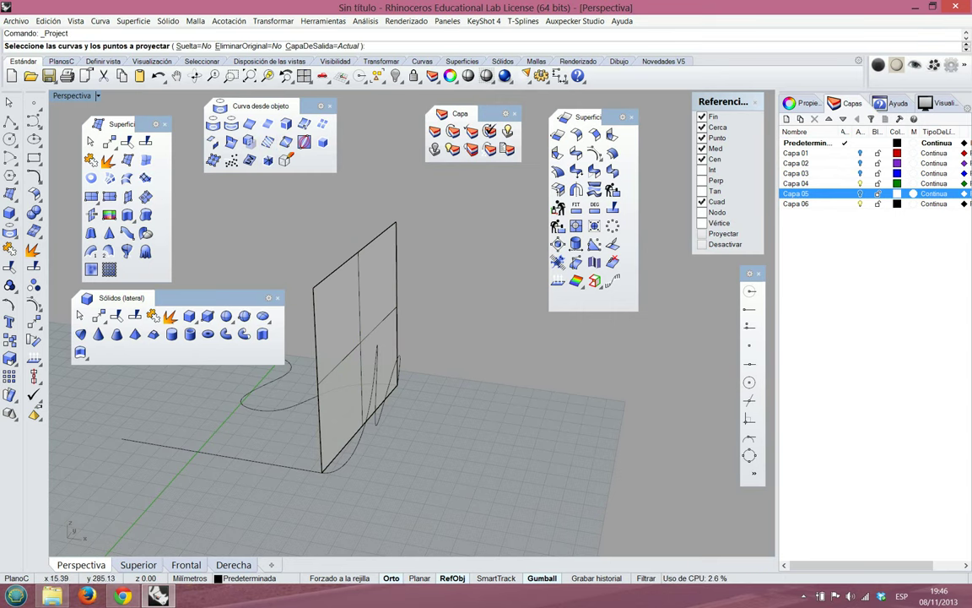
{"action": "left_click", "coordinate": [377, 360]}
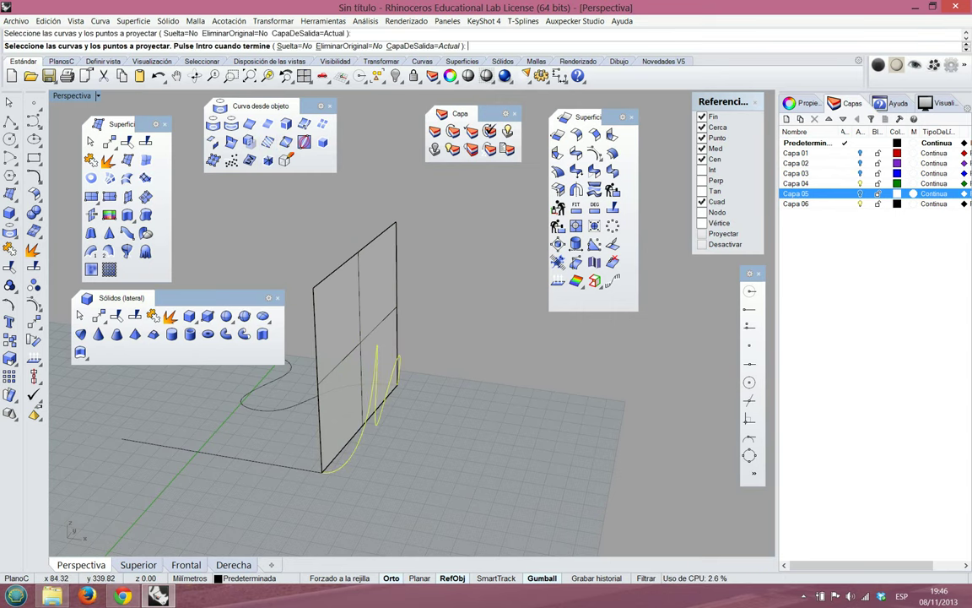
{"action": "key", "text": "Return"}
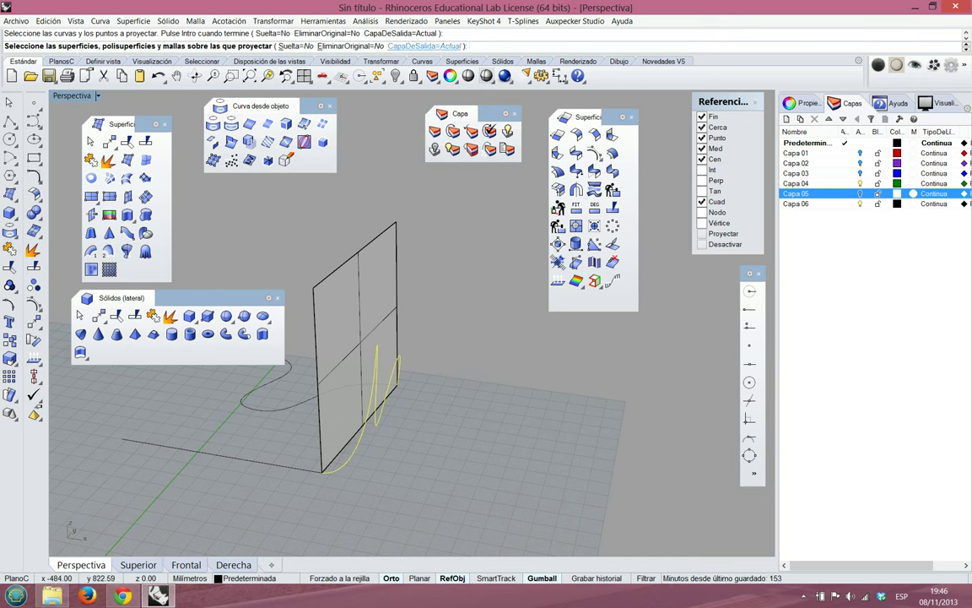
{"action": "left_click", "coordinate": [348, 287]}
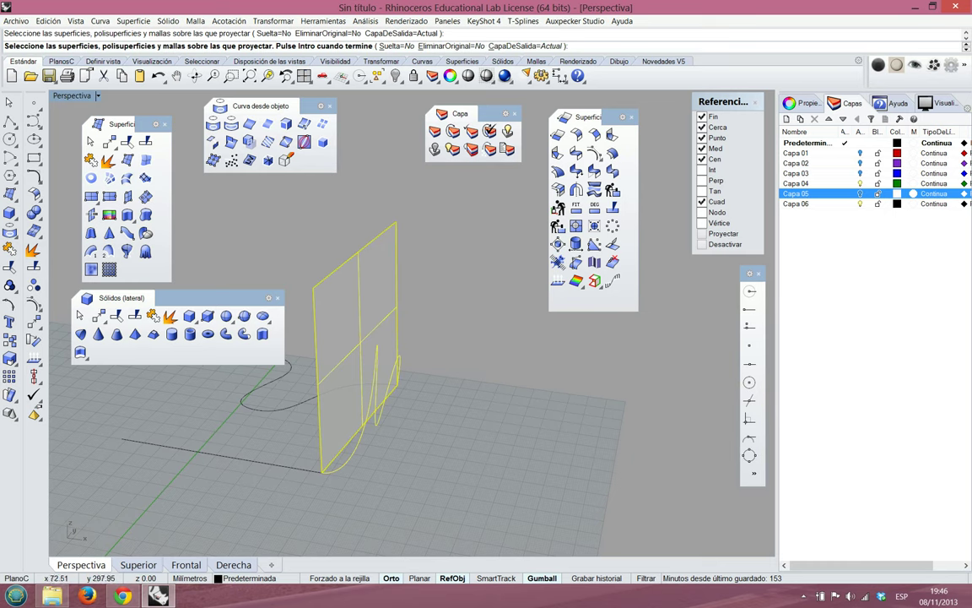
{"action": "key", "text": "Return"}
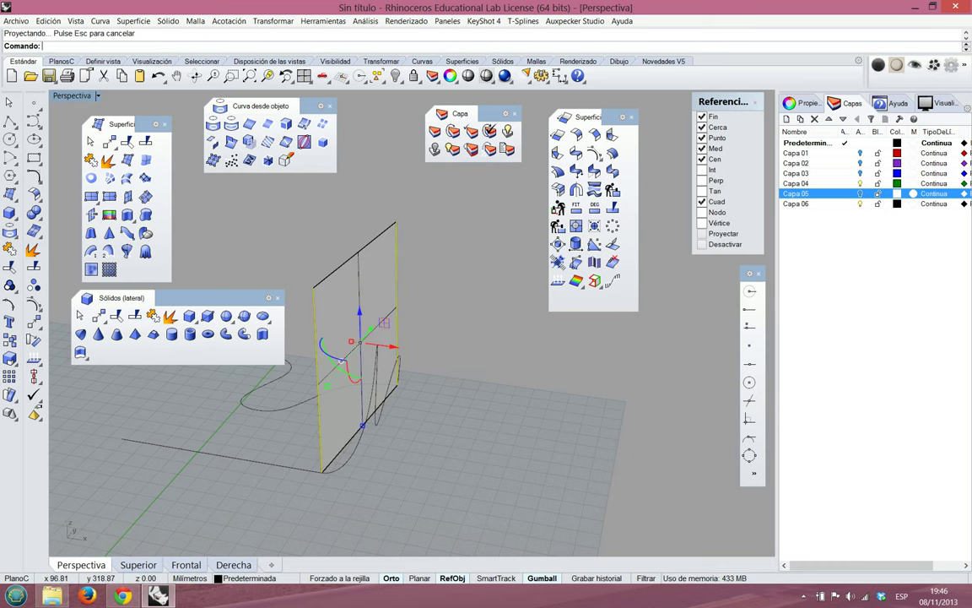
{"action": "key", "text": "Return"}
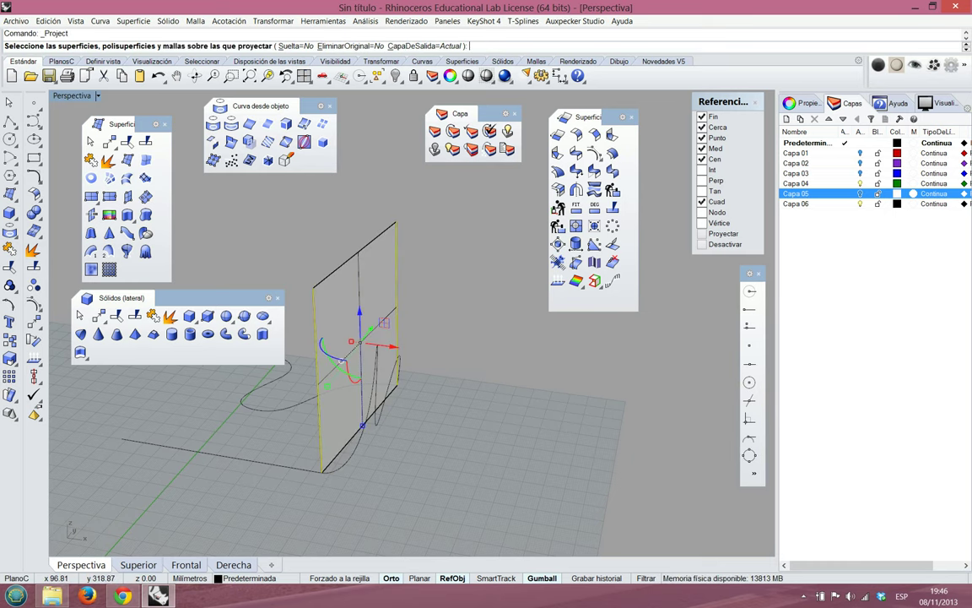
{"action": "key", "text": "Escape"}
{"action": "key", "text": "Escape"}
{"action": "key", "text": "Return"}
Pull the upright curve onto the vertical plane
{"action": "right_click_drag", "start_coordinate": [473, 397], "coordinate": [406, 400]}
{"action": "left_click", "coordinate": [230, 125]}
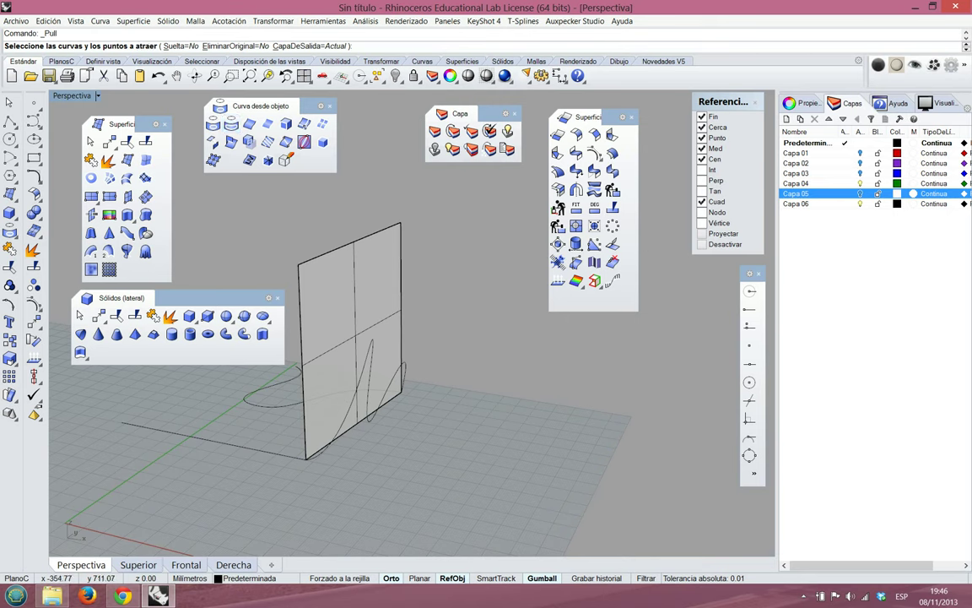
{"action": "left_click", "coordinate": [370, 357]}
{"action": "key", "text": "Return"}
{"action": "left_click", "coordinate": [337, 287]}
{"action": "key", "text": "Return"}
Remove the original non-planar upright curve, keeping the copy pulled onto the plane
{"action": "mouse_move", "coordinate": [337, 392]}
{"action": "right_mouse_down"}
{"action": "mouse_move", "coordinate": [430, 358]}
{"action": "mouse_move", "coordinate": [464, 389]}
{"action": "mouse_move", "coordinate": [392, 379]}
{"action": "mouse_move", "coordinate": [330, 397]}
{"action": "right_mouse_up"}
{"action": "left_click", "coordinate": [312, 466]}
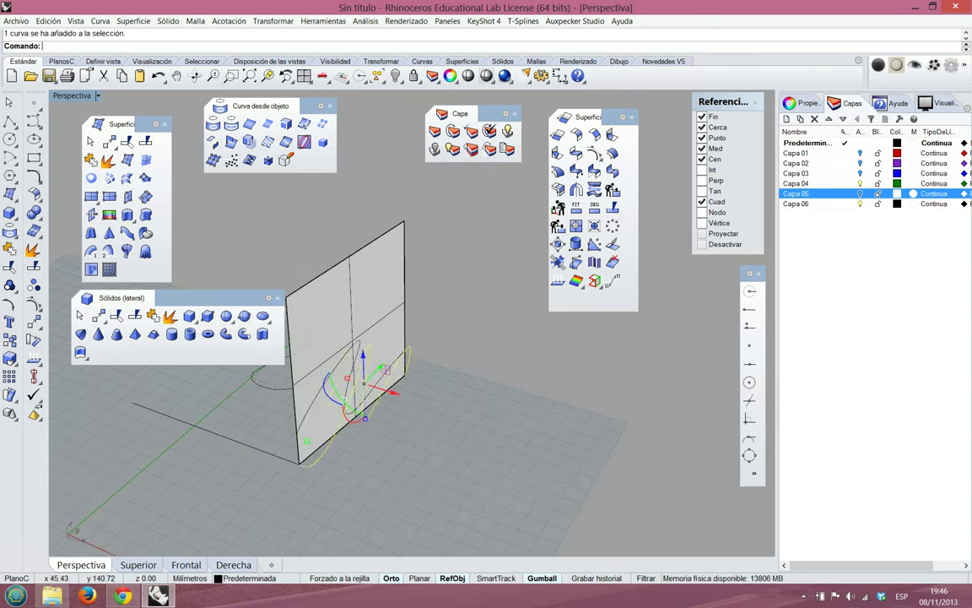
{"action": "left_click", "coordinate": [104, 76]}
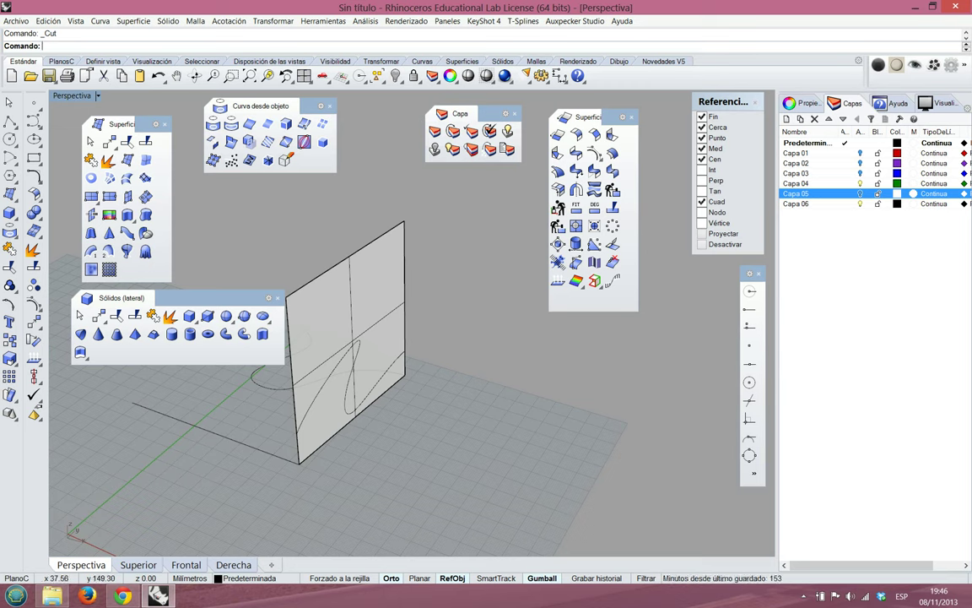
Show the pulled curve's edit points and move its endpoint down onto the straight line's end at the plane's corner
{"action": "left_click", "coordinate": [318, 396]}
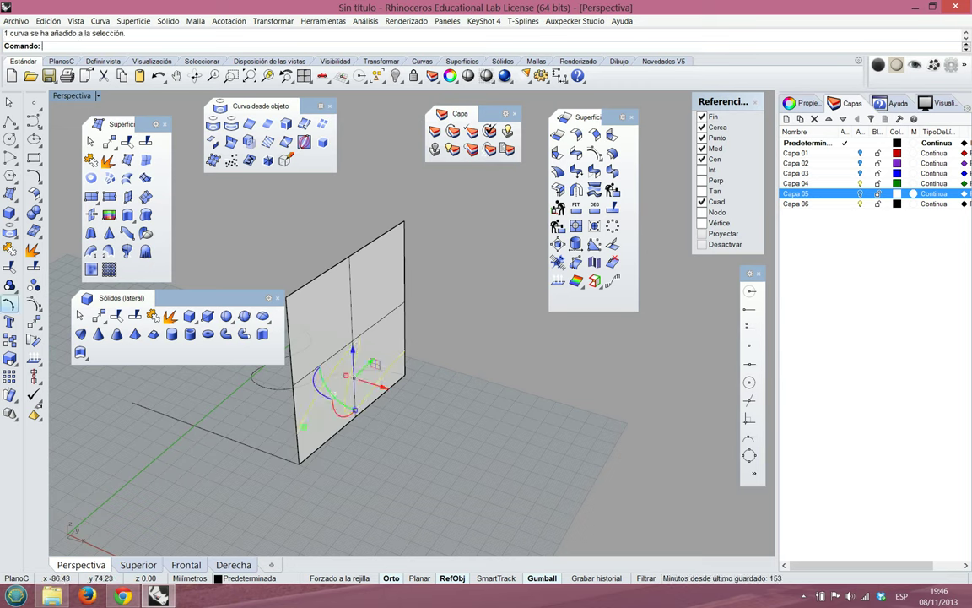
{"action": "left_click", "coordinate": [9, 304]}
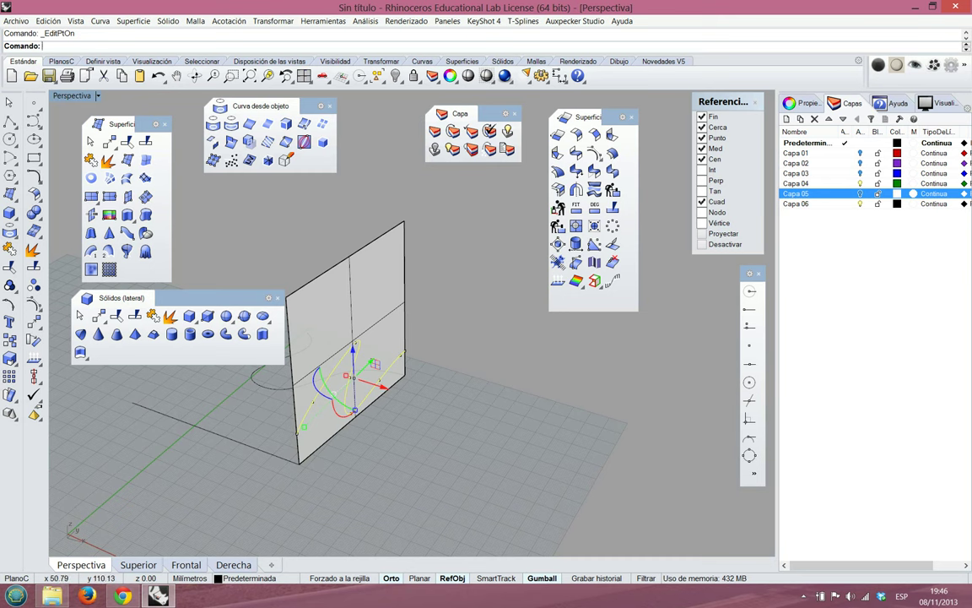
{"action": "left_click", "coordinate": [304, 438]}
{"action": "left_click", "coordinate": [353, 446]}
{"action": "left_click_drag", "start_coordinate": [314, 419], "coordinate": [316, 444]}
Remove the vertical plane and the leftover vertical curves along its two sides
{"action": "right_click_drag", "start_coordinate": [338, 438], "coordinate": [562, 409]}
{"action": "left_click", "coordinate": [405, 295]}
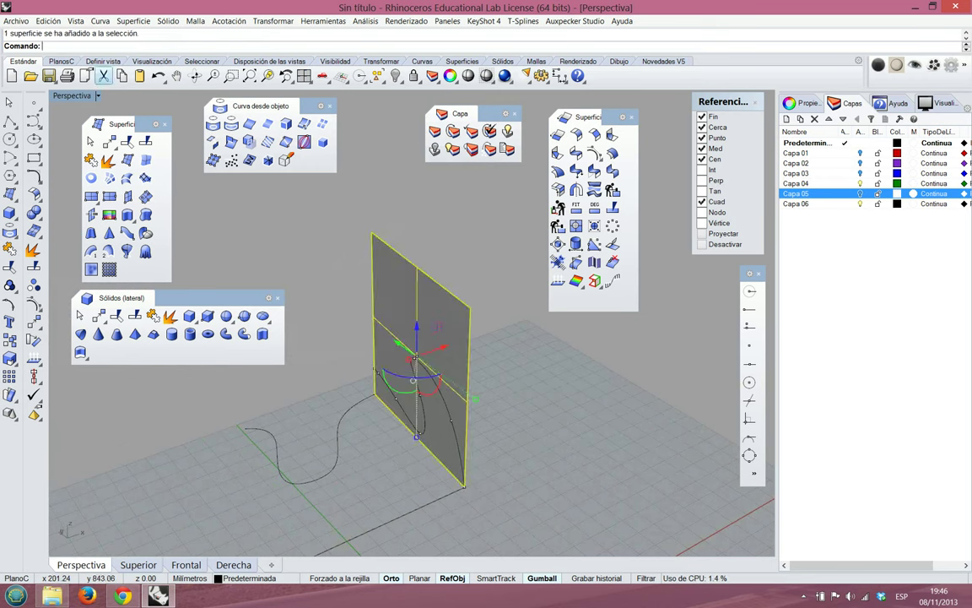
{"action": "left_click", "coordinate": [103, 75]}
{"action": "right_click_drag", "start_coordinate": [397, 353], "coordinate": [532, 329]}
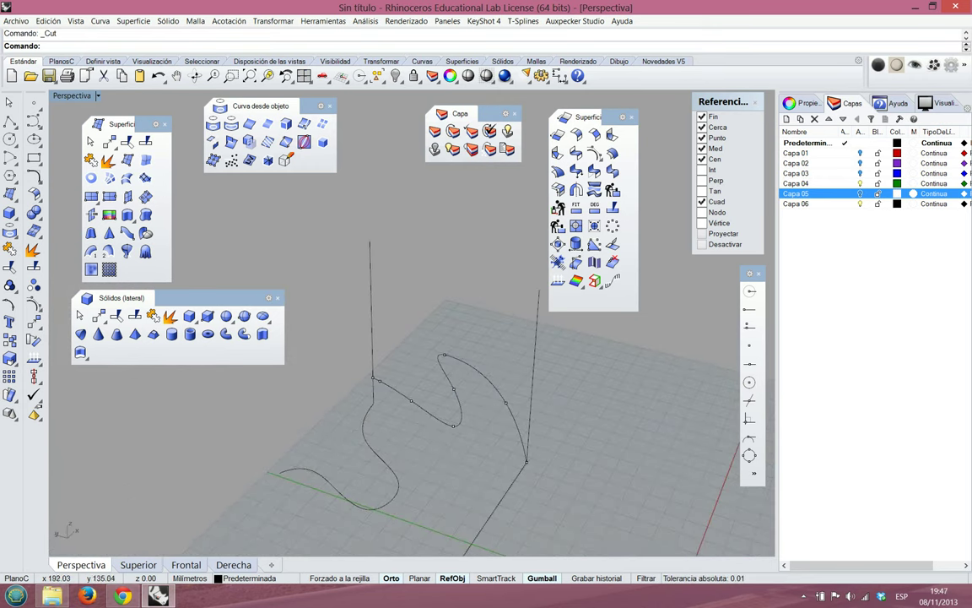
{"action": "left_click_drag", "start_coordinate": [600, 333], "coordinate": [332, 280]}
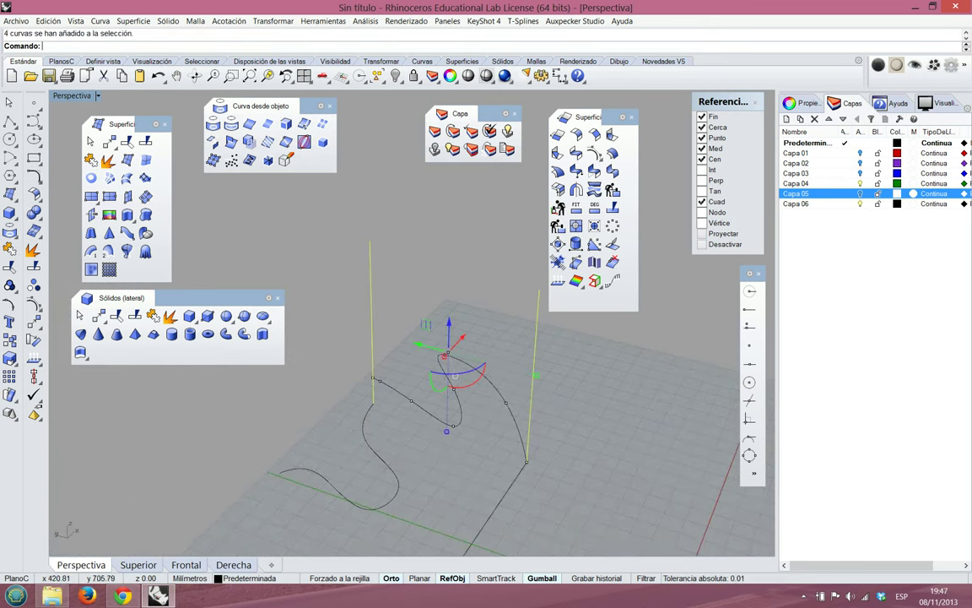
{"action": "left_click", "coordinate": [103, 75]}
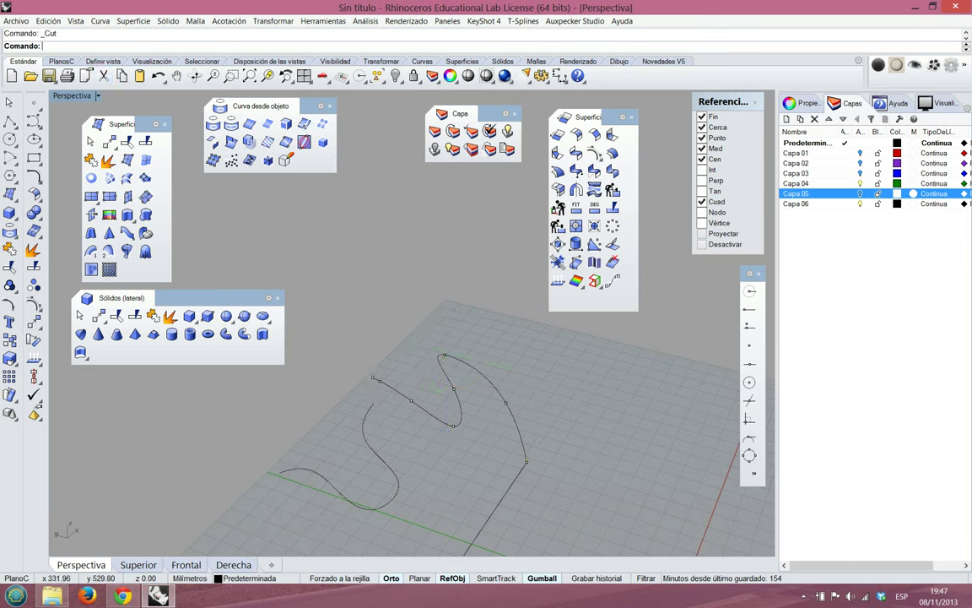
Move the planar curve's other endpoint down onto the endpoint of the S-shaped curve
{"action": "right_click_drag", "start_coordinate": [372, 388], "coordinate": [684, 384]}
{"action": "right_click_drag", "start_coordinate": [455, 380], "coordinate": [472, 392]}
{"action": "right_click_drag", "start_coordinate": [317, 343], "coordinate": [305, 334]}
{"action": "left_click_drag", "start_coordinate": [465, 366], "coordinate": [464, 413]}
{"action": "key", "text": "Escape"}
{"action": "right_click_drag", "start_coordinate": [523, 413], "coordinate": [397, 426]}
{"action": "scroll", "coordinate": [506, 312], "scroll_direction": "down", "scroll_amount": 4}
{"action": "right_click_drag", "start_coordinate": [507, 312], "coordinate": [380, 303]}
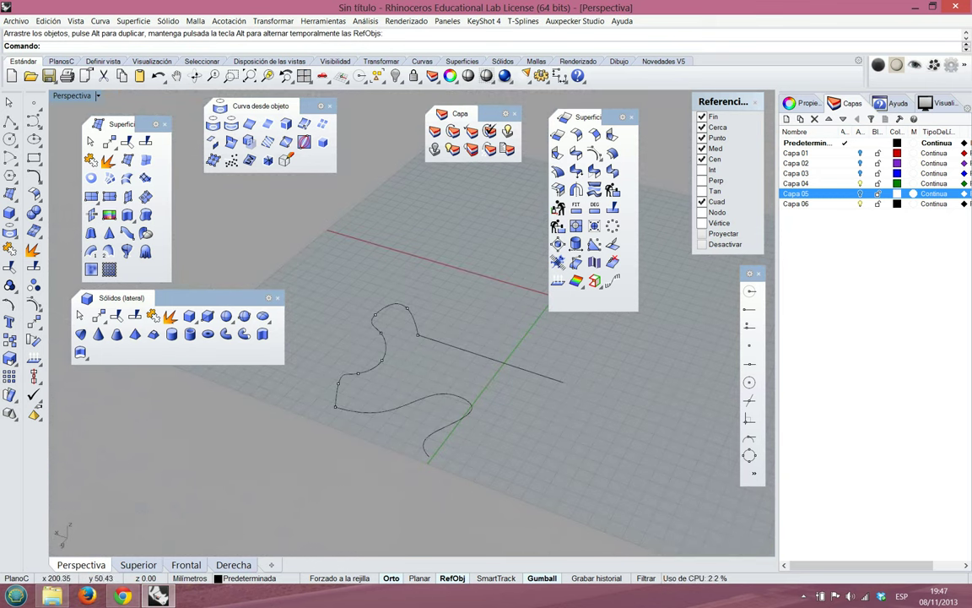
Copy the planar section curve from its end on the S-shaped rail to that rail's other endpoint
{"action": "left_click", "coordinate": [385, 356]}
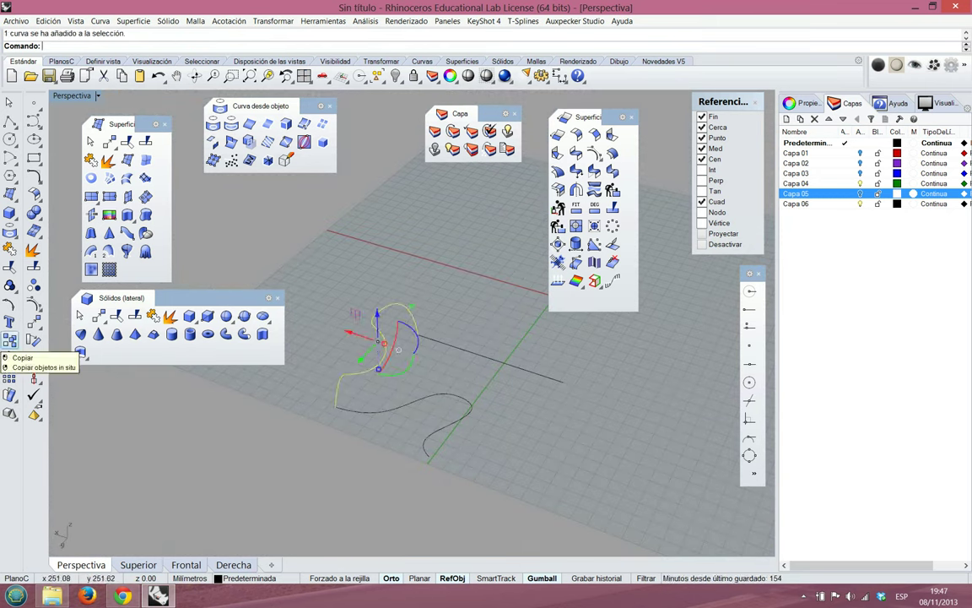
{"action": "left_click", "coordinate": [9, 339]}
{"action": "left_click", "coordinate": [336, 409]}
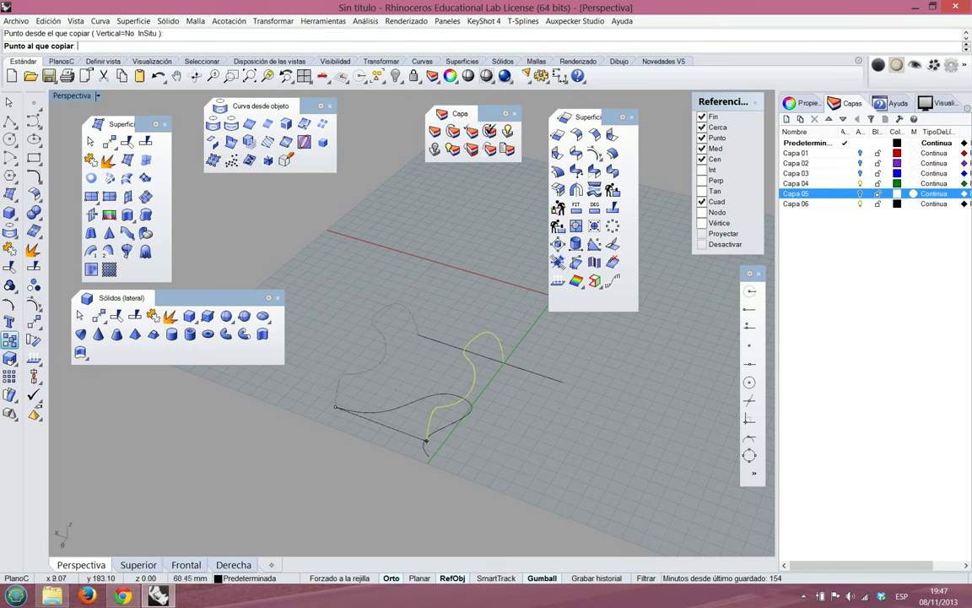
{"action": "right_click", "coordinate": [471, 459]}
{"action": "right_click_drag", "start_coordinate": [532, 396], "coordinate": [498, 415]}
{"action": "key", "text": "Escape"}
In the top view, rotate the copied section about its S-shaped rail endpoint so it points at the straight rail's free end
{"action": "left_click", "coordinate": [433, 419]}
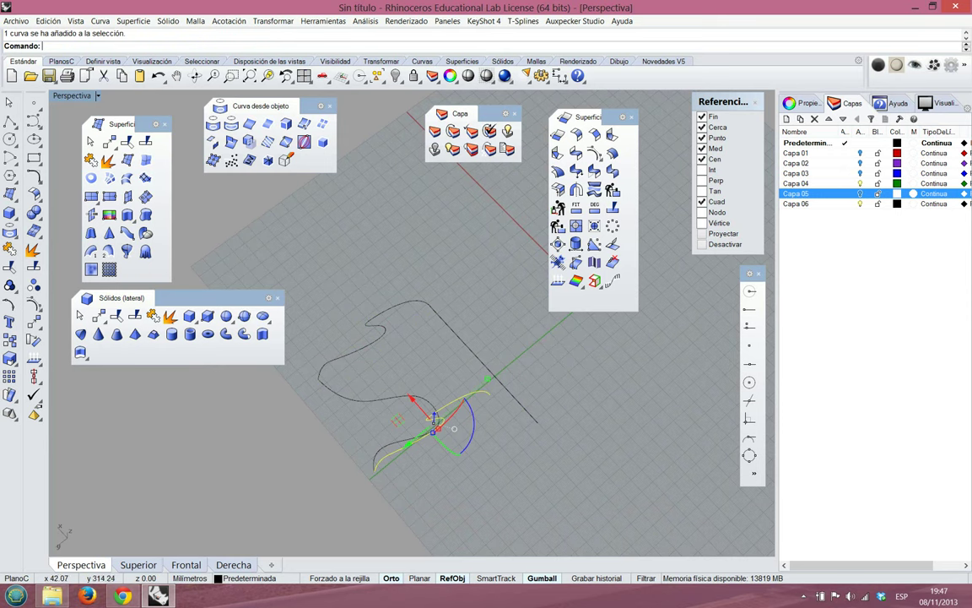
{"action": "left_click", "coordinate": [139, 564]}
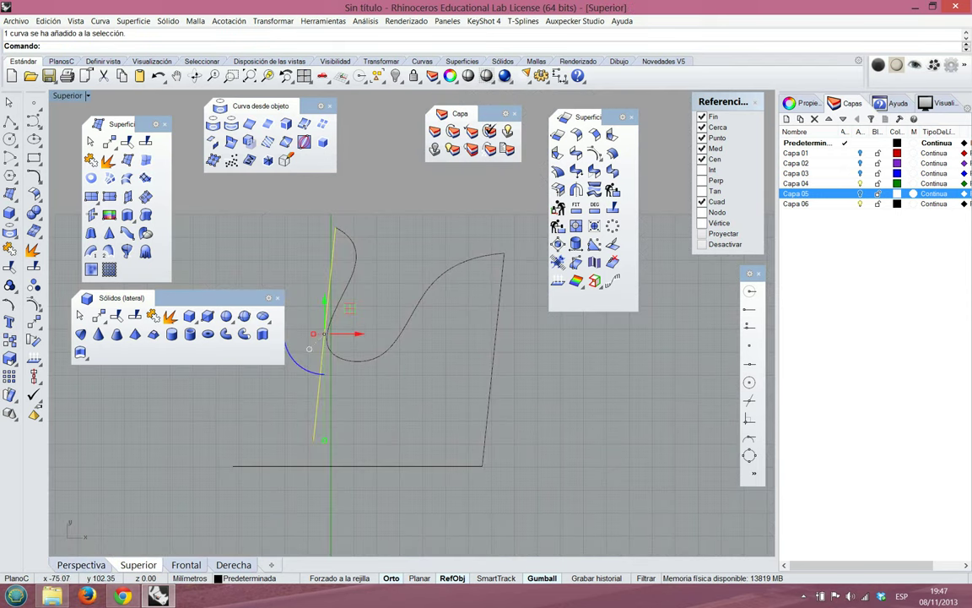
{"action": "left_click", "coordinate": [33, 340]}
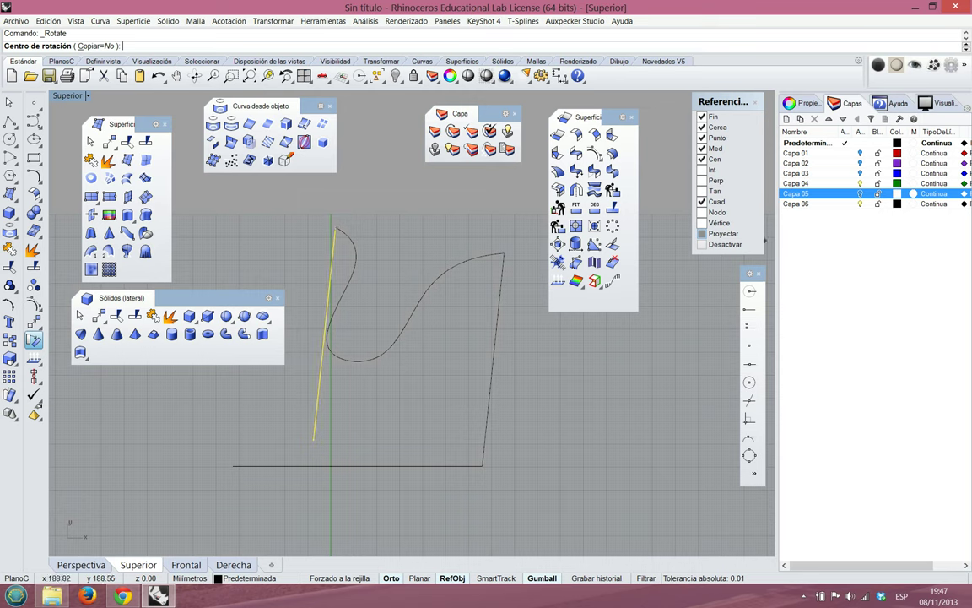
{"action": "left_click", "coordinate": [335, 226]}
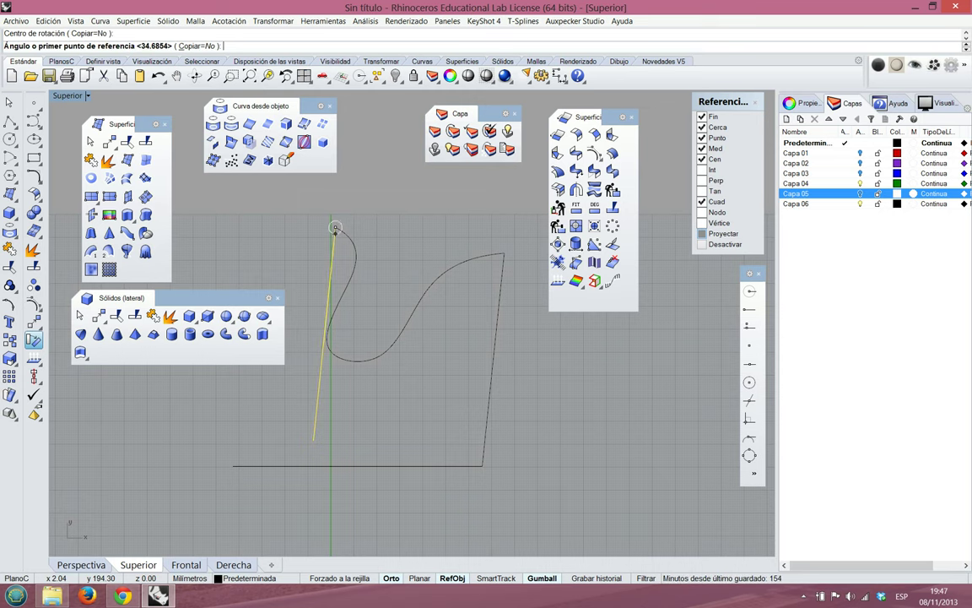
{"action": "left_click", "coordinate": [313, 440]}
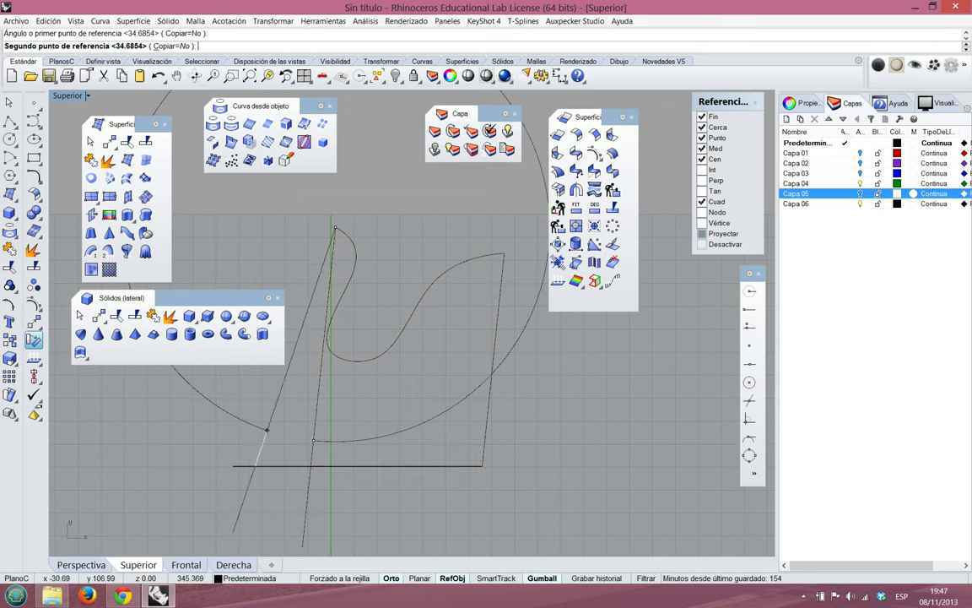
{"action": "left_click", "coordinate": [252, 424]}
{"action": "right_click_drag", "start_coordinate": [335, 407], "coordinate": [345, 405]}
{"action": "right_click_drag", "start_coordinate": [288, 360], "coordinate": [326, 359]}
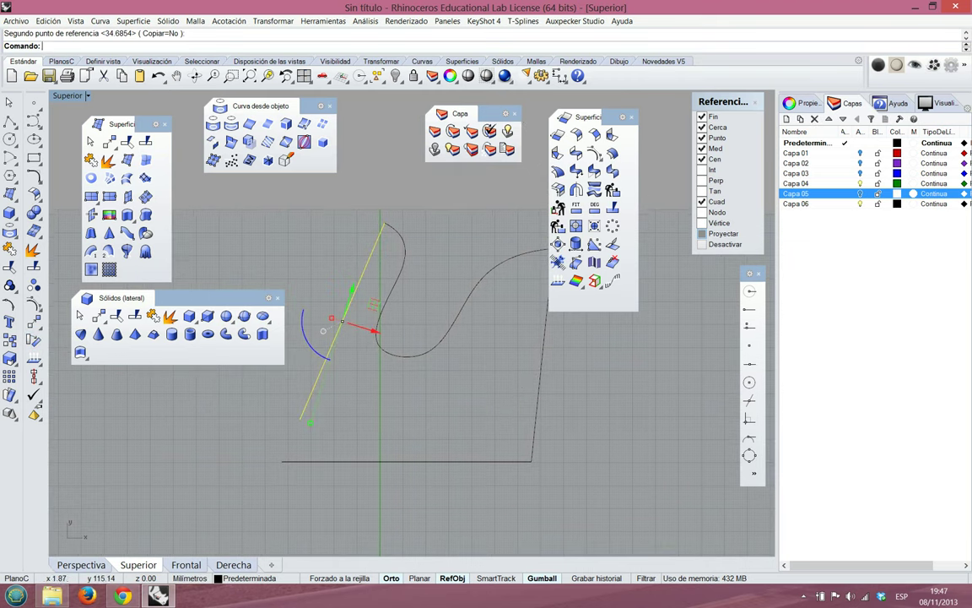
Scale the copied section in one direction from the S-shaped rail's endpoint until it reaches the straight rail's free end
{"action": "left_click", "coordinate": [12, 360]}
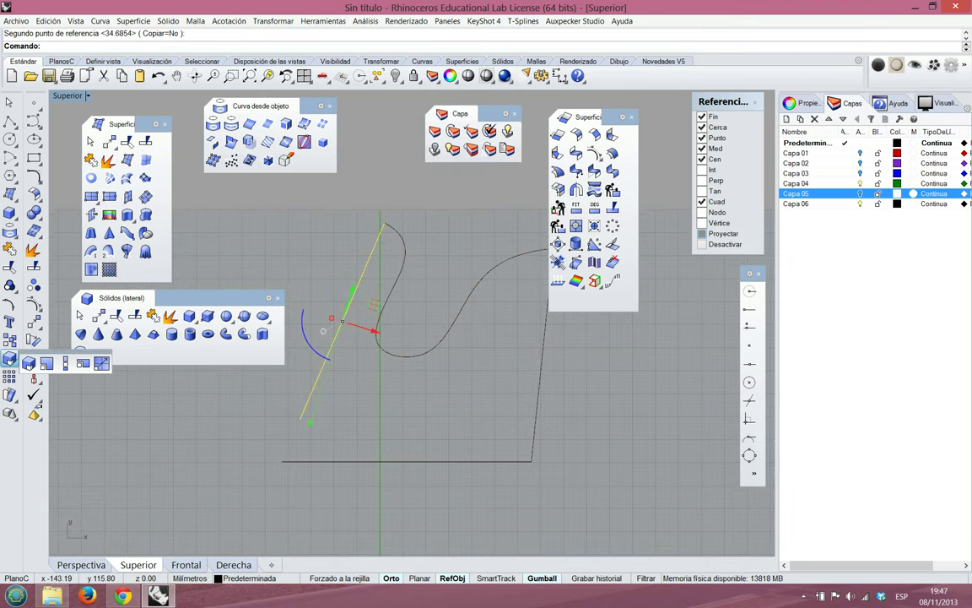
{"action": "left_click", "coordinate": [65, 363]}
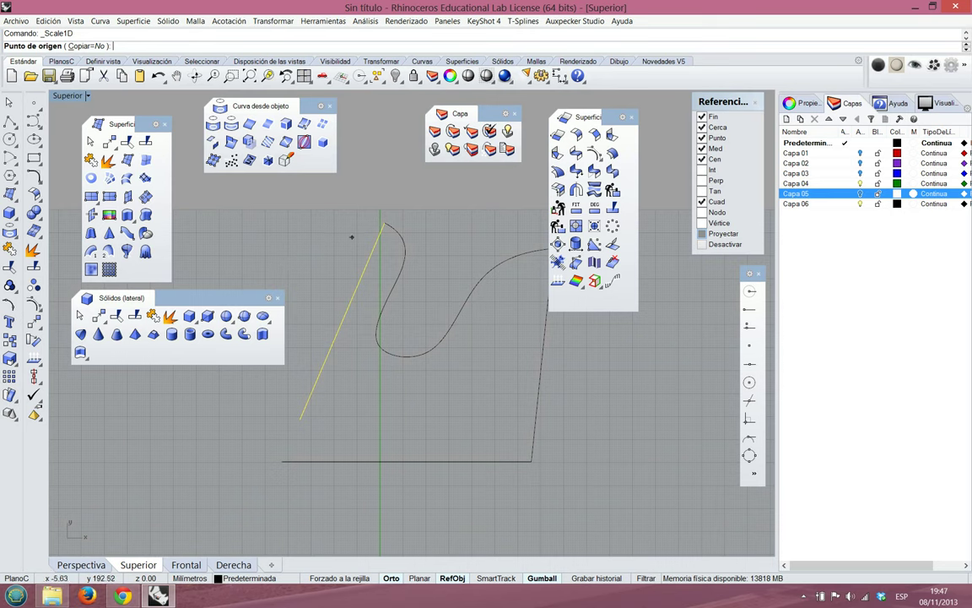
{"action": "left_click", "coordinate": [385, 223]}
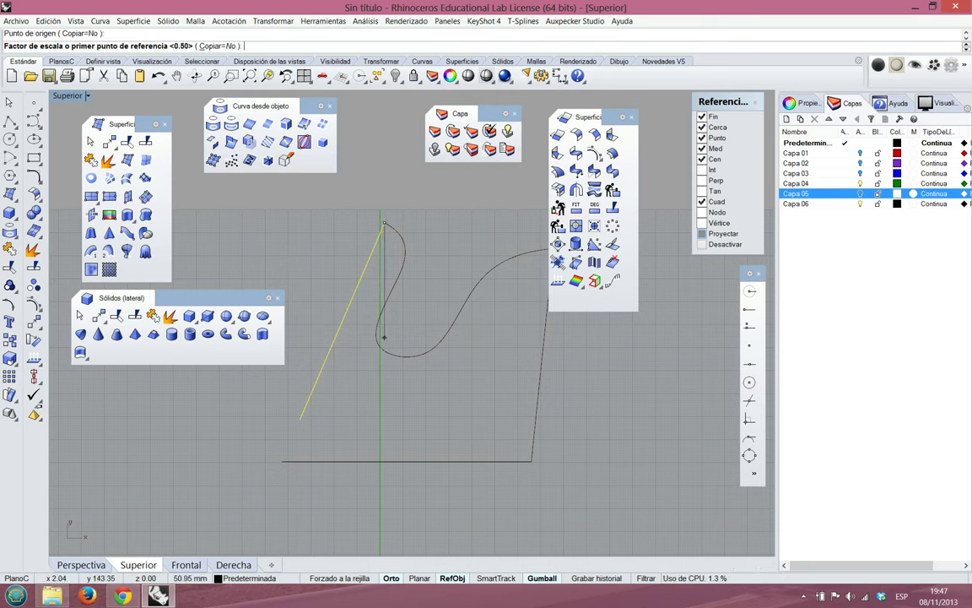
{"action": "left_click", "coordinate": [299, 419]}
{"action": "left_click", "coordinate": [282, 461]}
{"action": "key", "text": "Escape"}
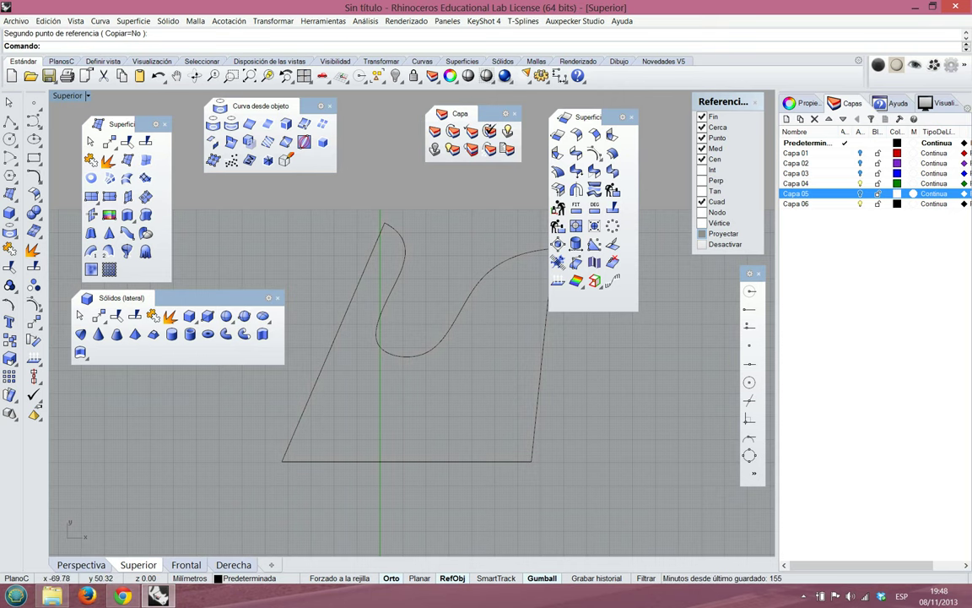
Show the S-shaped rail's edit points in perspective and move intermediate points to reshape its bends
{"action": "left_click", "coordinate": [81, 565]}
{"action": "right_click_drag", "start_coordinate": [337, 439], "coordinate": [448, 338]}
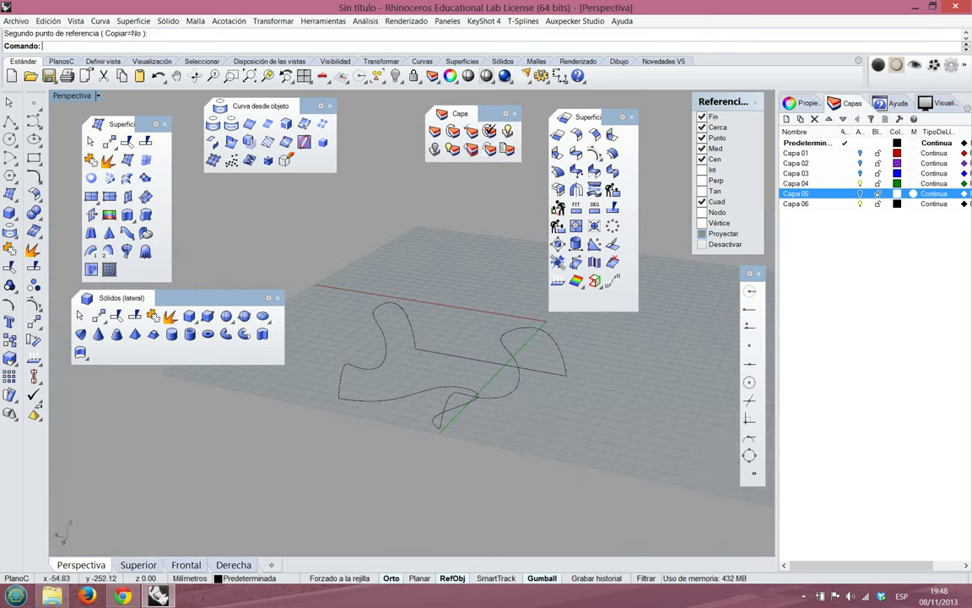
{"action": "right_click_drag", "start_coordinate": [641, 413], "coordinate": [565, 426]}
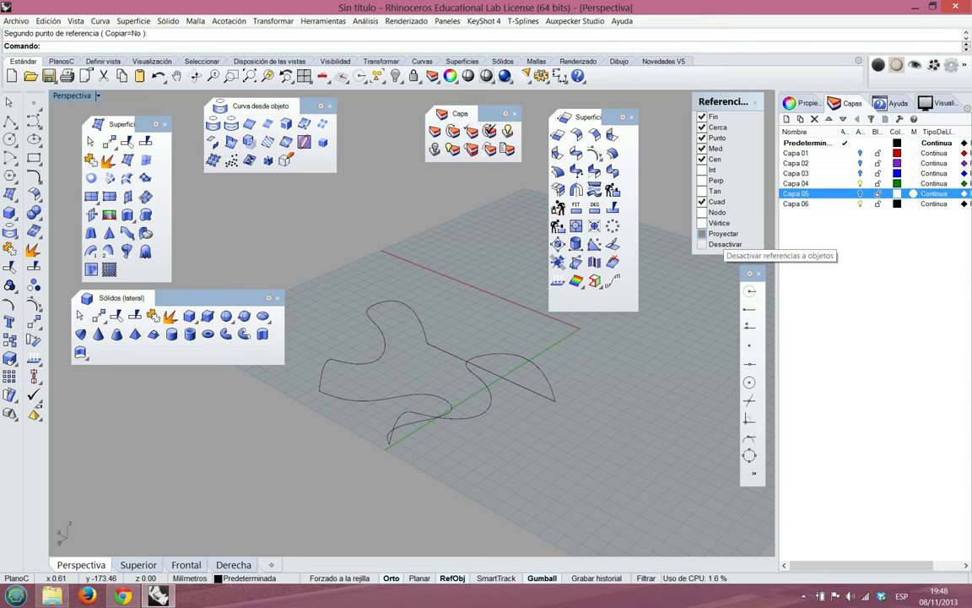
{"action": "right_click_drag", "start_coordinate": [470, 401], "coordinate": [527, 443]}
{"action": "left_click", "coordinate": [487, 383]}
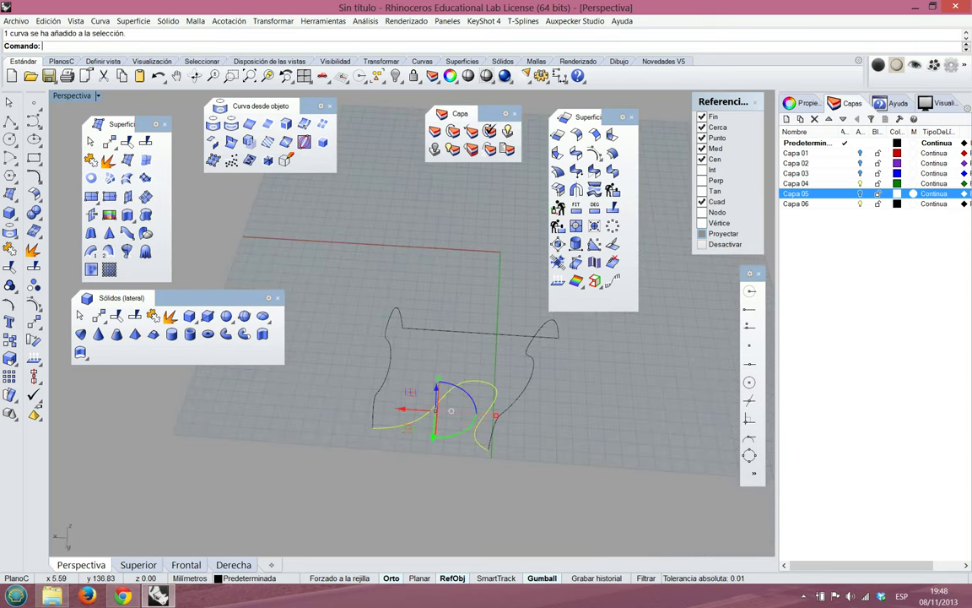
{"action": "left_click", "coordinate": [9, 273]}
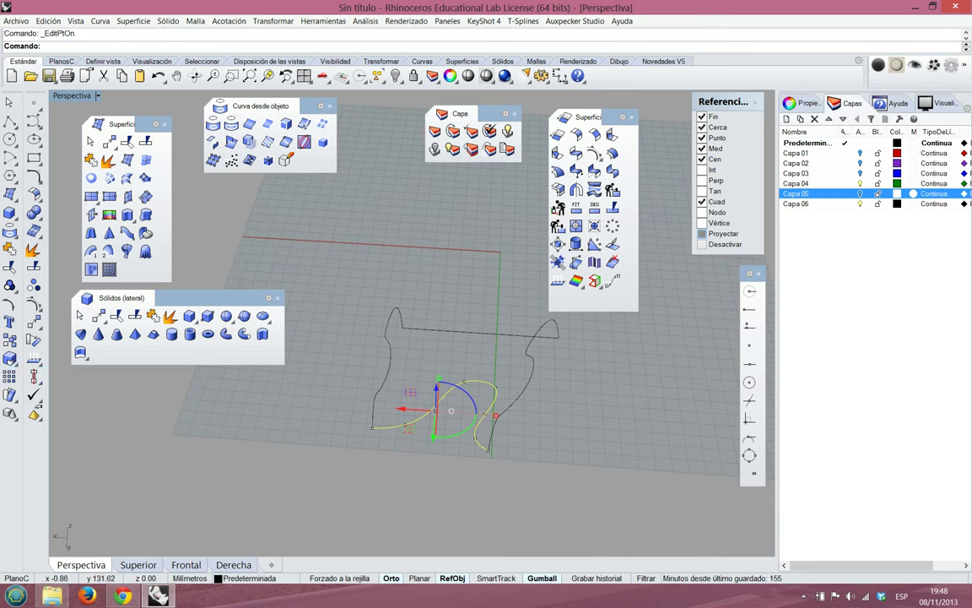
{"action": "left_click_drag", "start_coordinate": [453, 325], "coordinate": [479, 424]}
{"action": "left_click", "coordinate": [429, 430]}
{"action": "scroll", "coordinate": [447, 400], "scroll_direction": "up", "scroll_amount": 5}
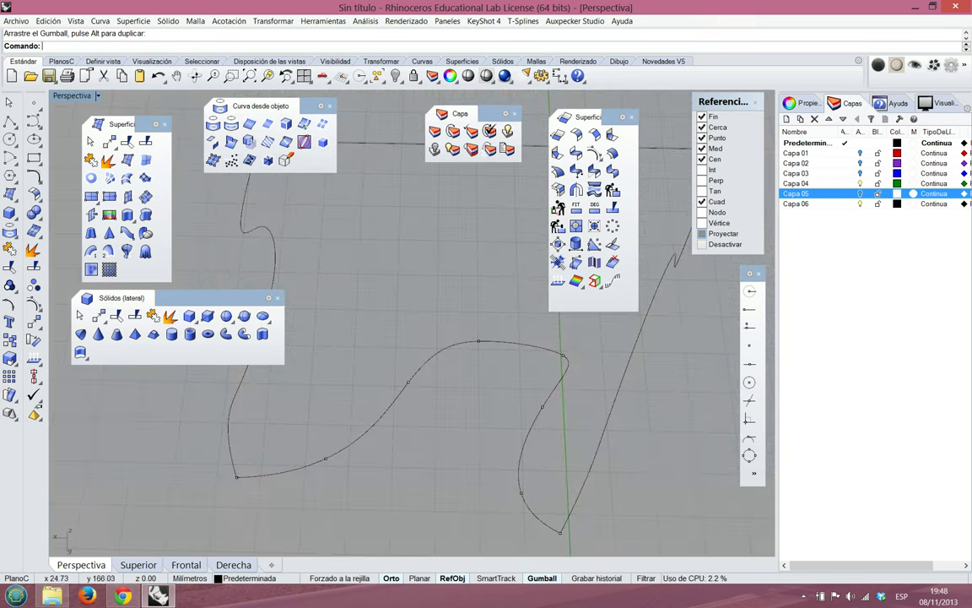
{"action": "left_click", "coordinate": [563, 355]}
{"action": "left_click_drag", "start_coordinate": [532, 355], "coordinate": [493, 353]}
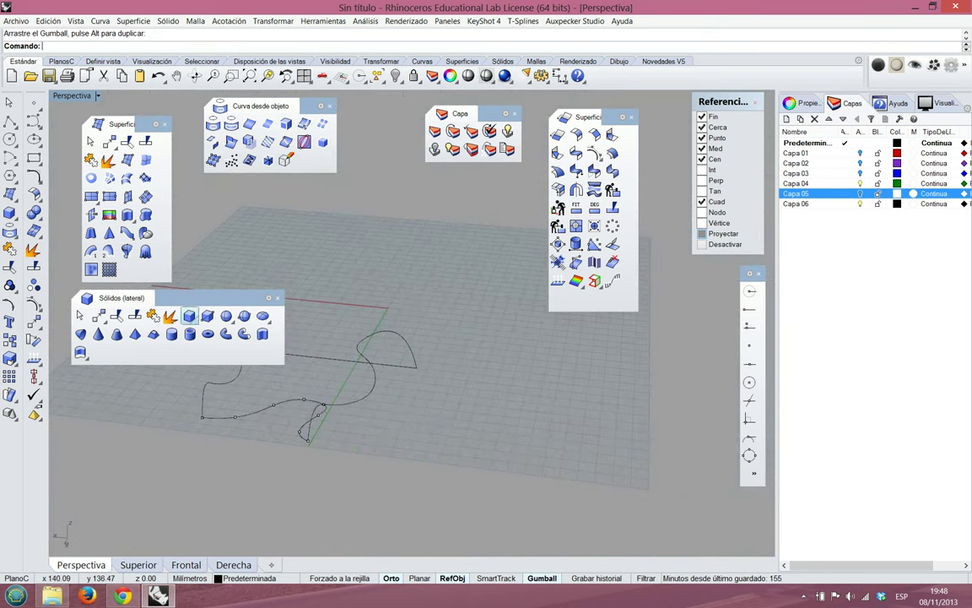
Create a two-rail sweep along the S-shaped and straight rails using both section curves, without simplifying the sections
{"action": "left_click_drag", "start_coordinate": [169, 297], "coordinate": [299, 197]}
{"action": "right_click_drag", "start_coordinate": [211, 321], "coordinate": [190, 338]}
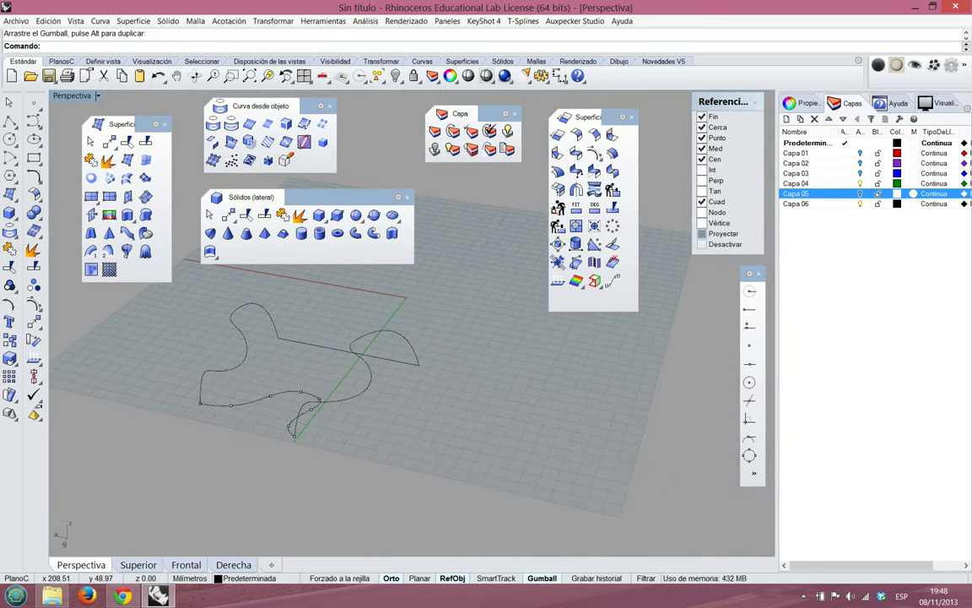
{"action": "left_click", "coordinate": [109, 252]}
{"action": "left_click", "coordinate": [271, 395]}
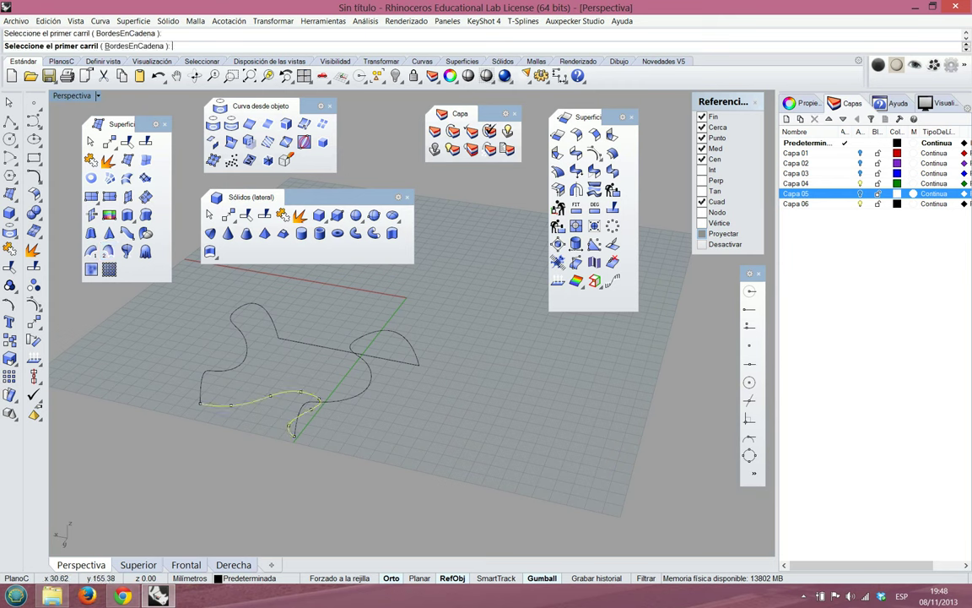
{"action": "left_click", "coordinate": [324, 346]}
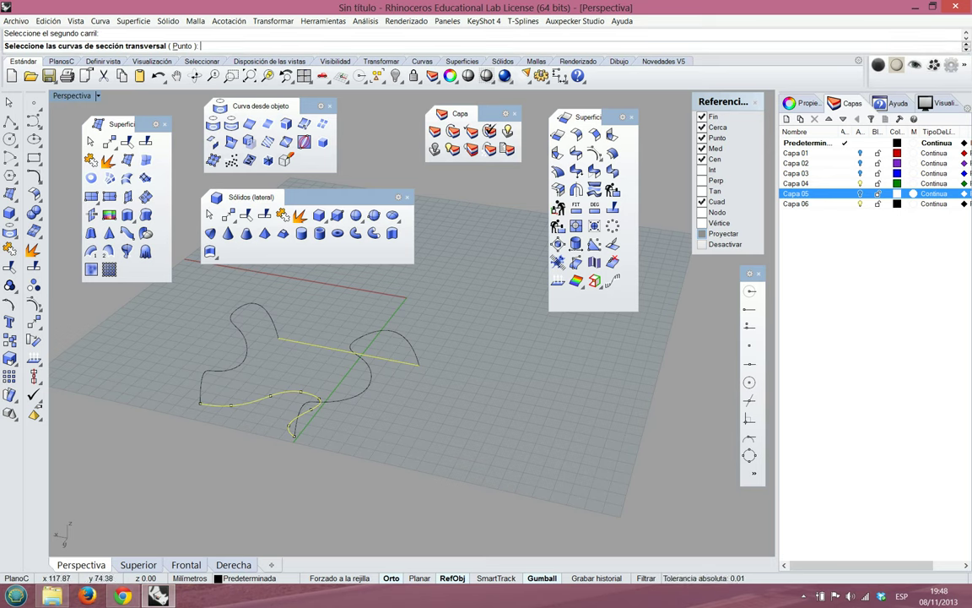
{"action": "left_click", "coordinate": [231, 319]}
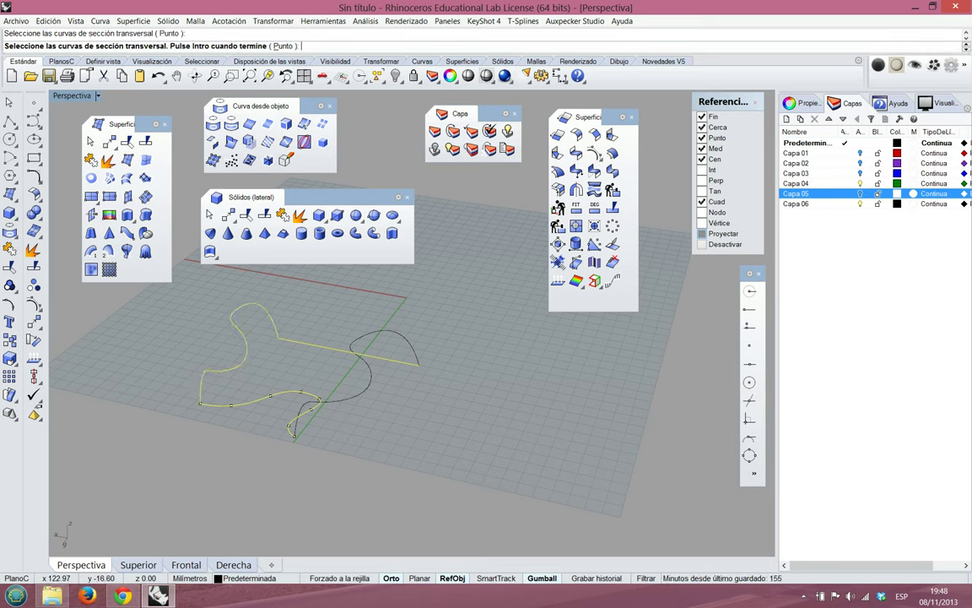
{"action": "left_click", "coordinate": [346, 399]}
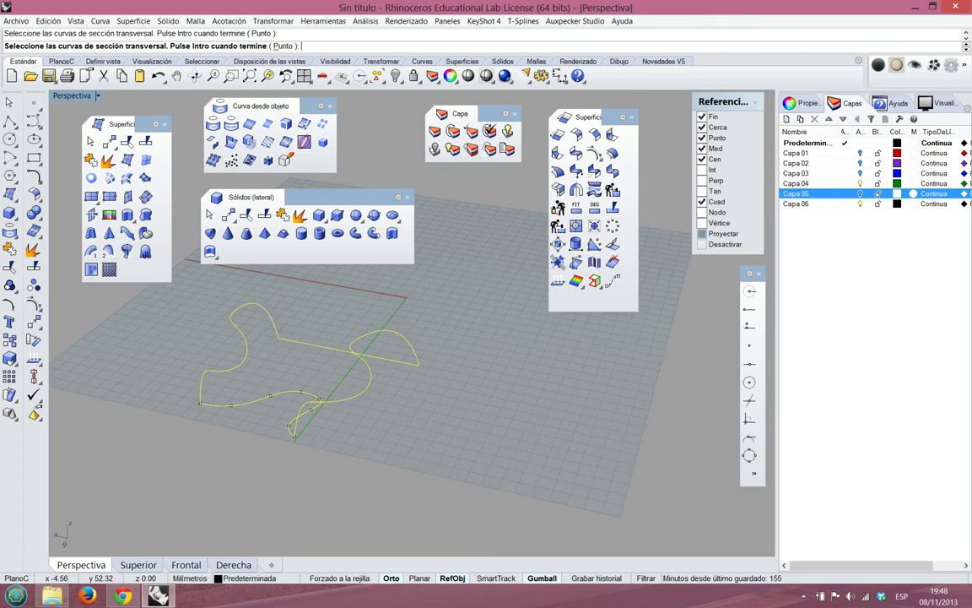
{"action": "key", "text": "Return"}
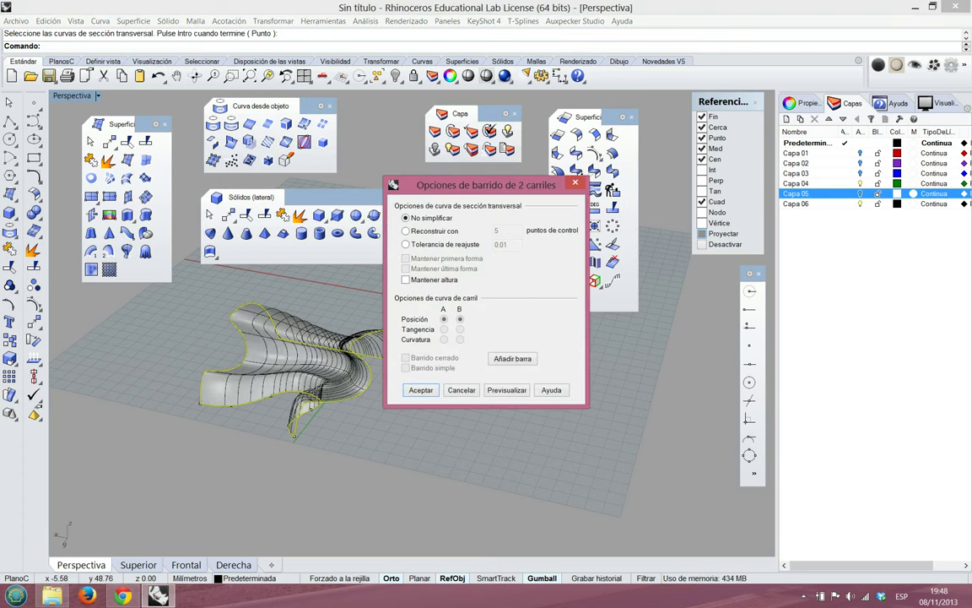
{"action": "left_click", "coordinate": [424, 390]}
Examine the two-rail sweep surface from several sides, up close and from a distance
{"action": "scroll", "coordinate": [430, 392], "scroll_direction": "down", "scroll_amount": 6}
{"action": "scroll", "coordinate": [377, 376], "scroll_direction": "up", "scroll_amount": 6}
{"action": "right_click_drag", "start_coordinate": [377, 376], "coordinate": [490, 329]}
{"action": "right_click_drag", "start_coordinate": [283, 308], "coordinate": [439, 413]}
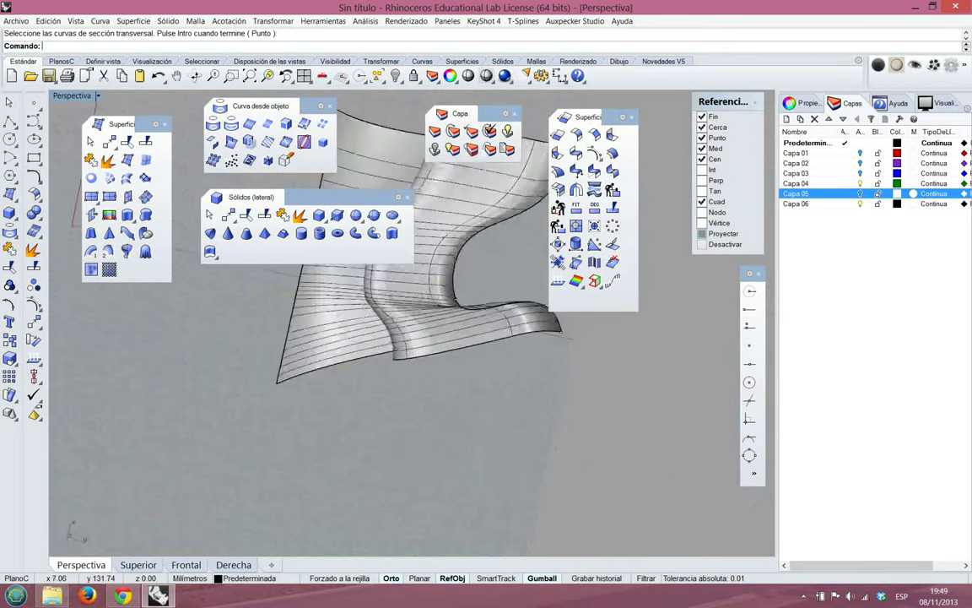
{"action": "scroll", "coordinate": [380, 354], "scroll_direction": "down", "scroll_amount": 6}
{"action": "right_click_drag", "start_coordinate": [455, 363], "coordinate": [291, 490]}
{"action": "scroll", "coordinate": [515, 282], "scroll_direction": "up", "scroll_amount": 6}
{"action": "scroll", "coordinate": [288, 492], "scroll_direction": "down", "scroll_amount": 5}
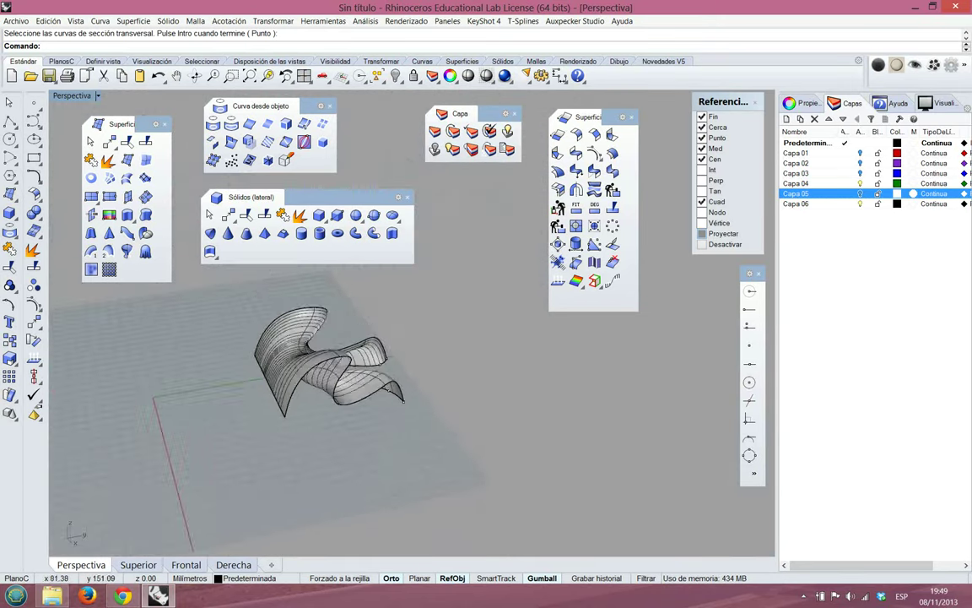
{"action": "right_click_drag", "start_coordinate": [363, 414], "coordinate": [253, 427]}
{"action": "scroll", "coordinate": [312, 291], "scroll_direction": "up", "scroll_amount": 8}
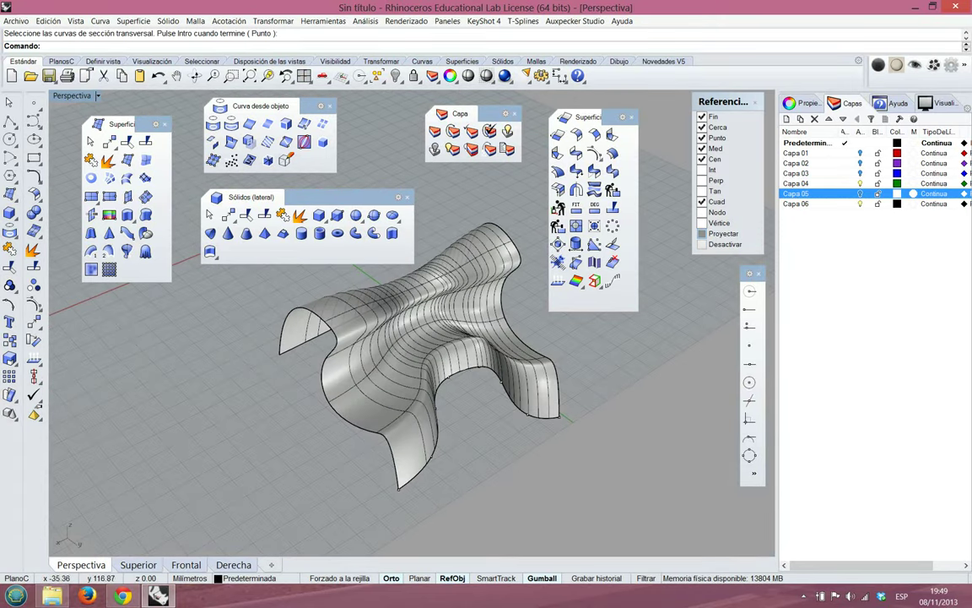
{"action": "left_click", "coordinate": [955, 7]}
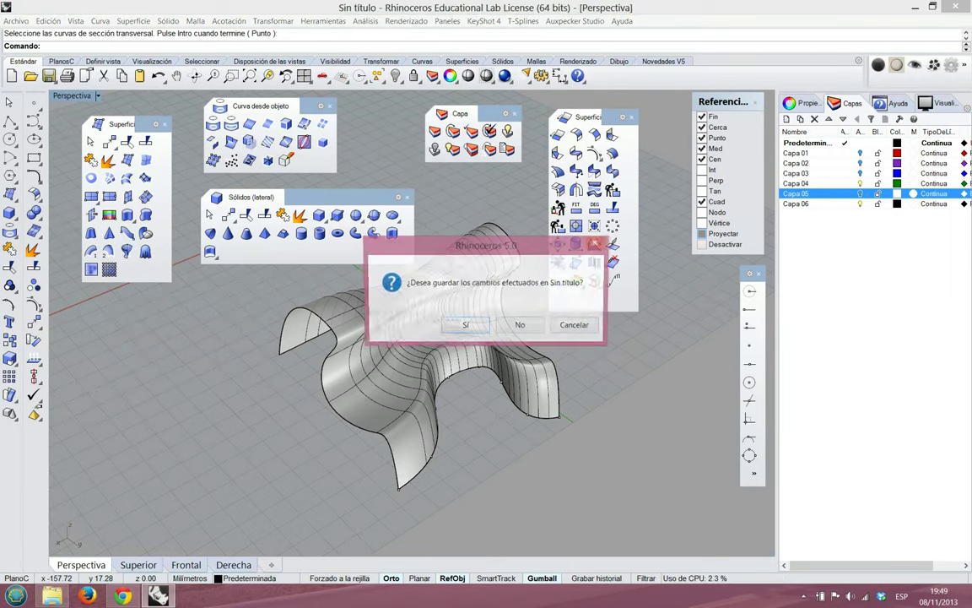
{"action": "key", "text": "Return"}
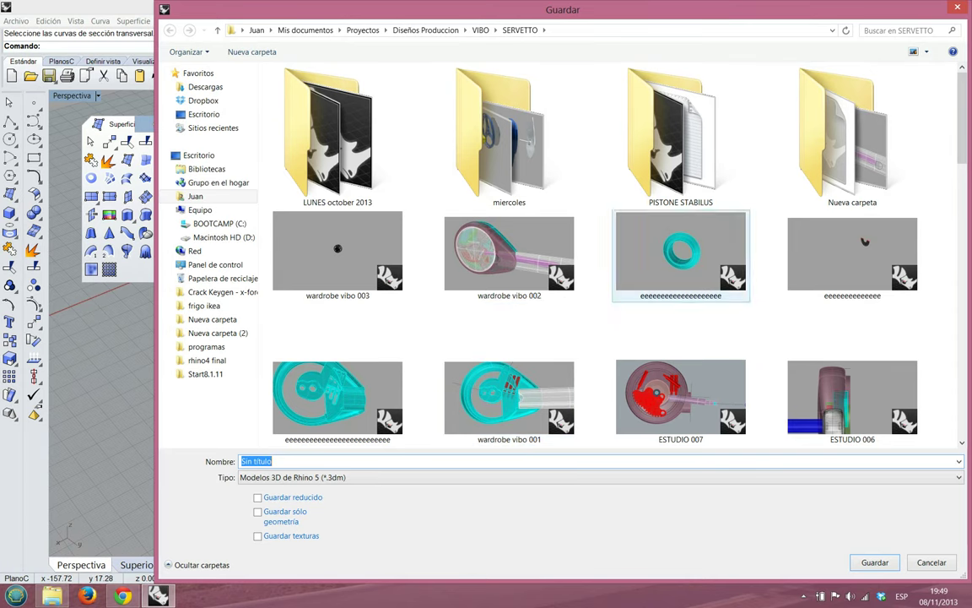
{"action": "left_click", "coordinate": [931, 562]}
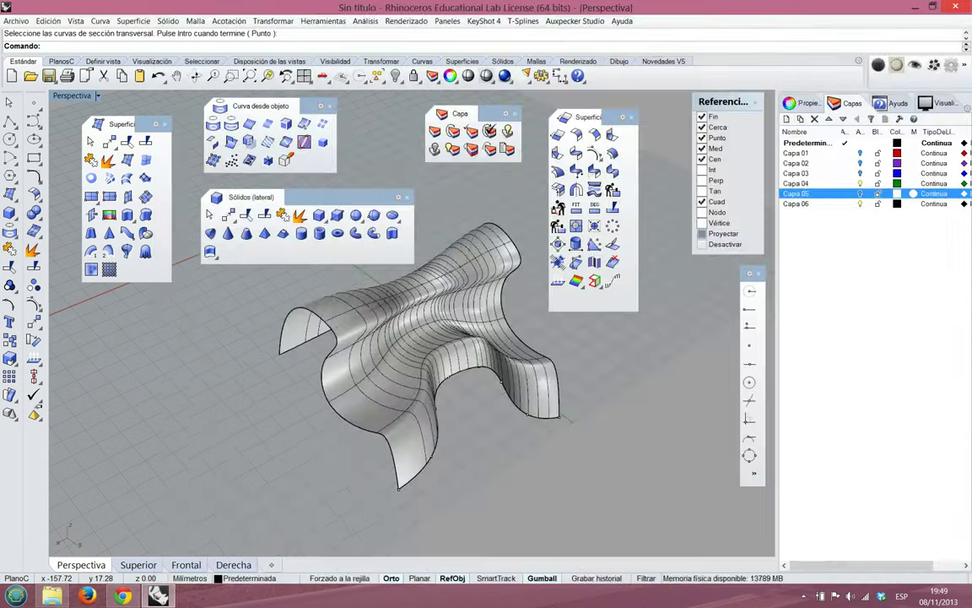
Close Rhino without saving the changes to the untitled model
{"action": "left_click", "coordinate": [955, 6]}
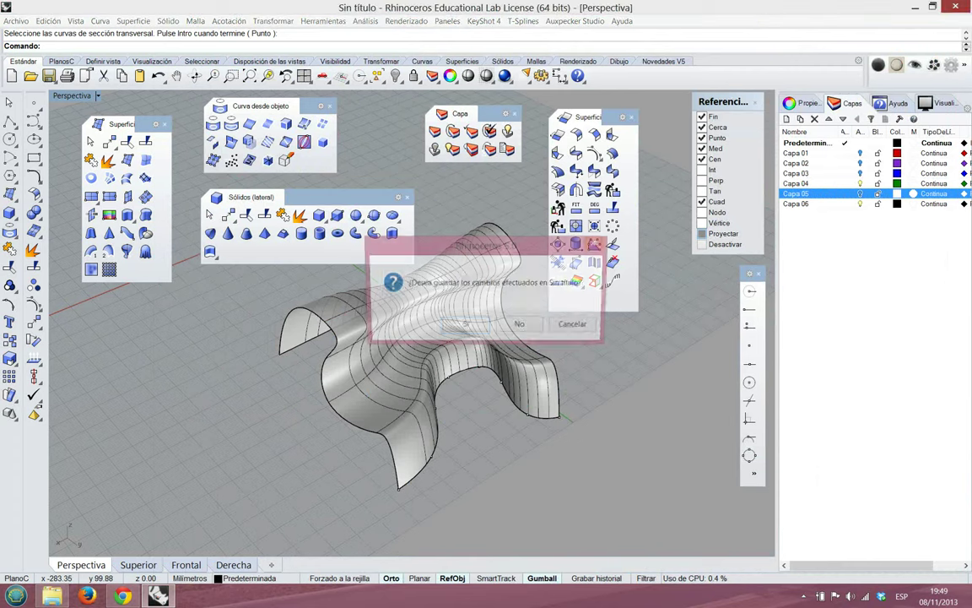
{"action": "key", "text": "n"}
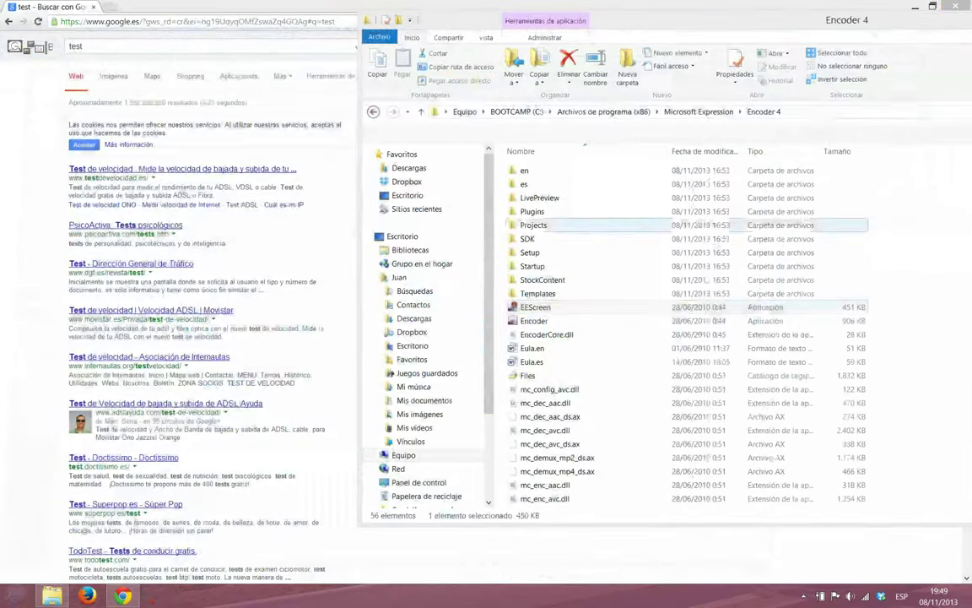
Close the browser and the Encoder 4 folder window, and open the Start menu
{"action": "left_click", "coordinate": [955, 6]}
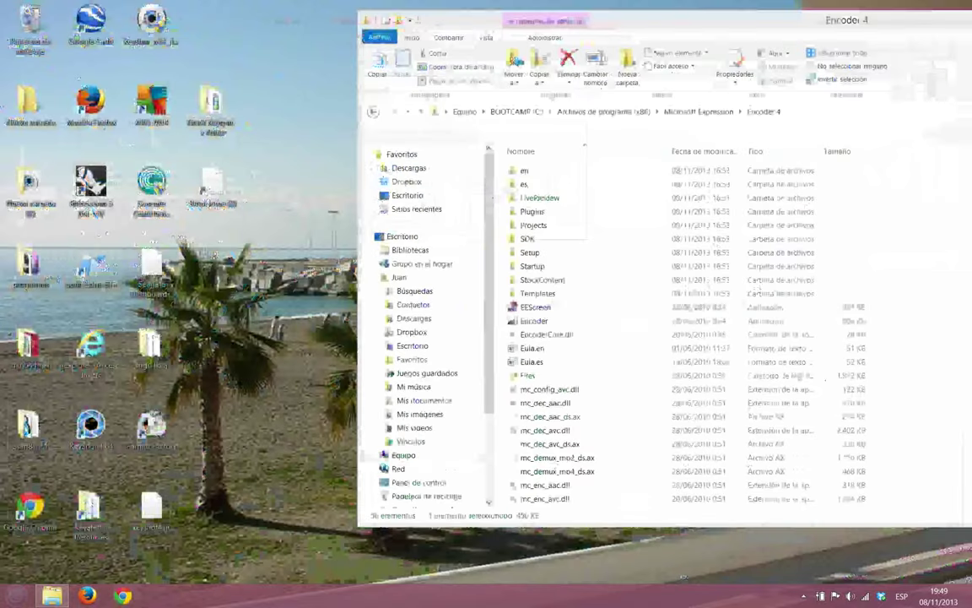
{"action": "left_click_drag", "start_coordinate": [760, 18], "coordinate": [517, 58]}
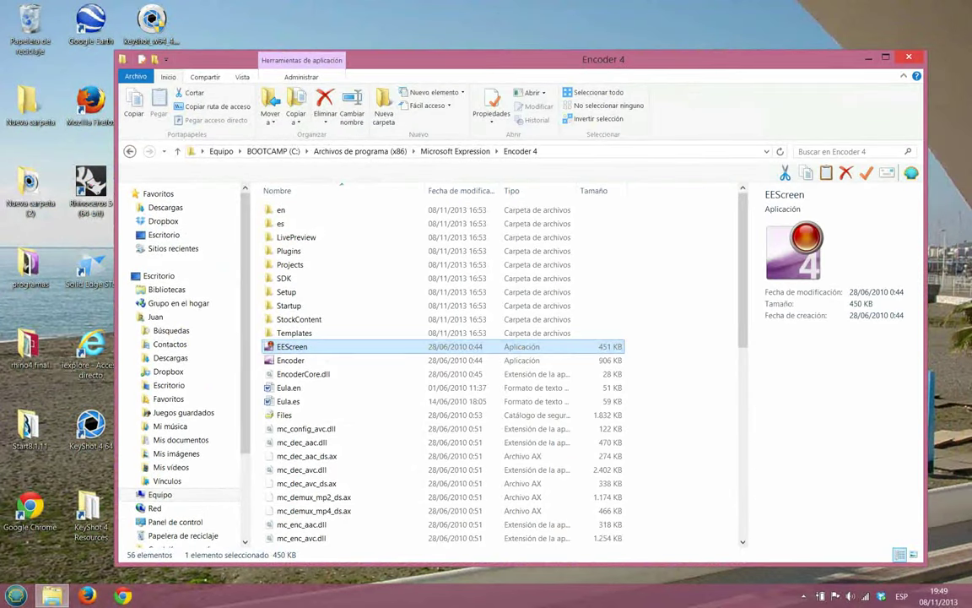
{"action": "key", "text": "alt+F4"}
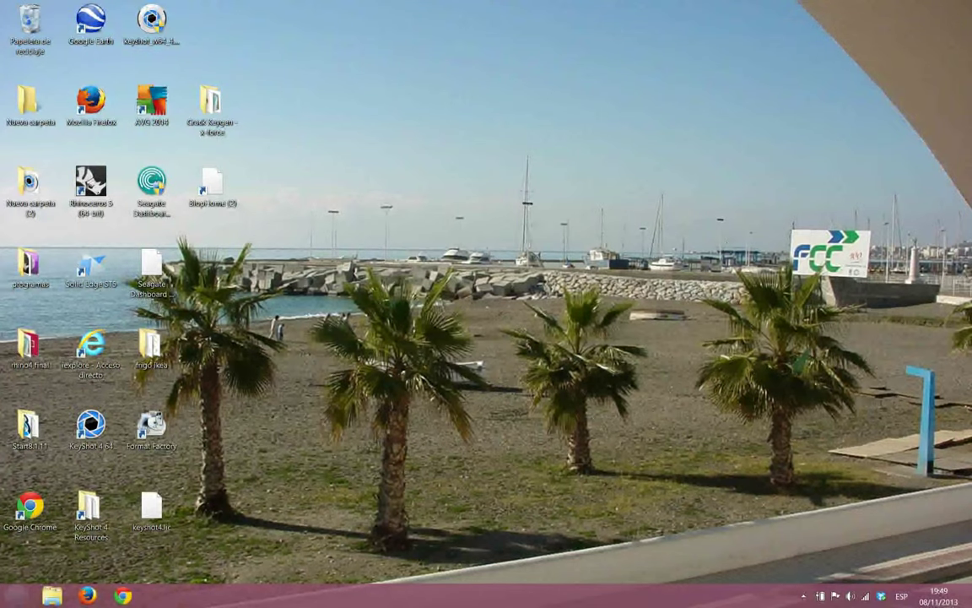
{"action": "left_click", "coordinate": [16, 596]}
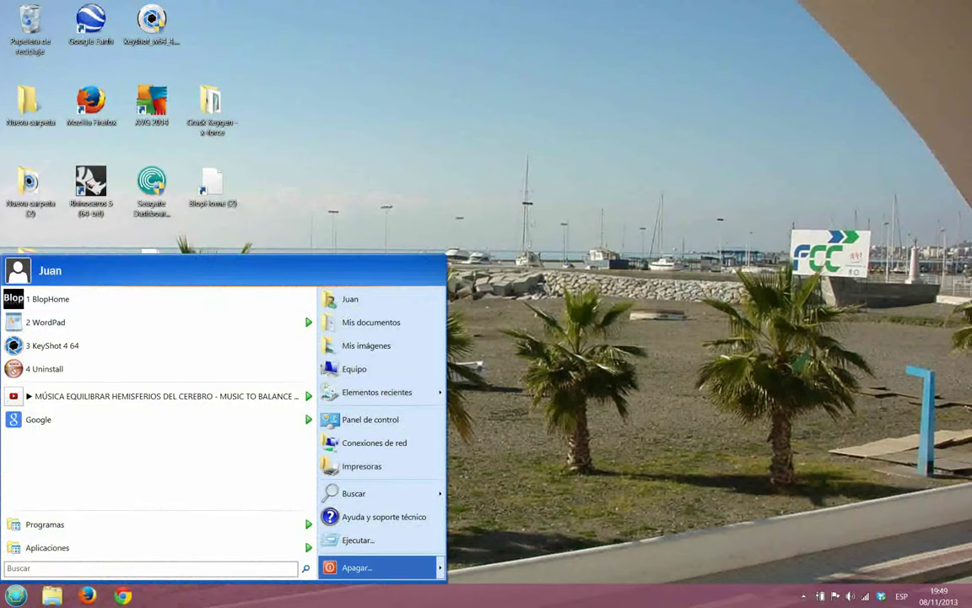